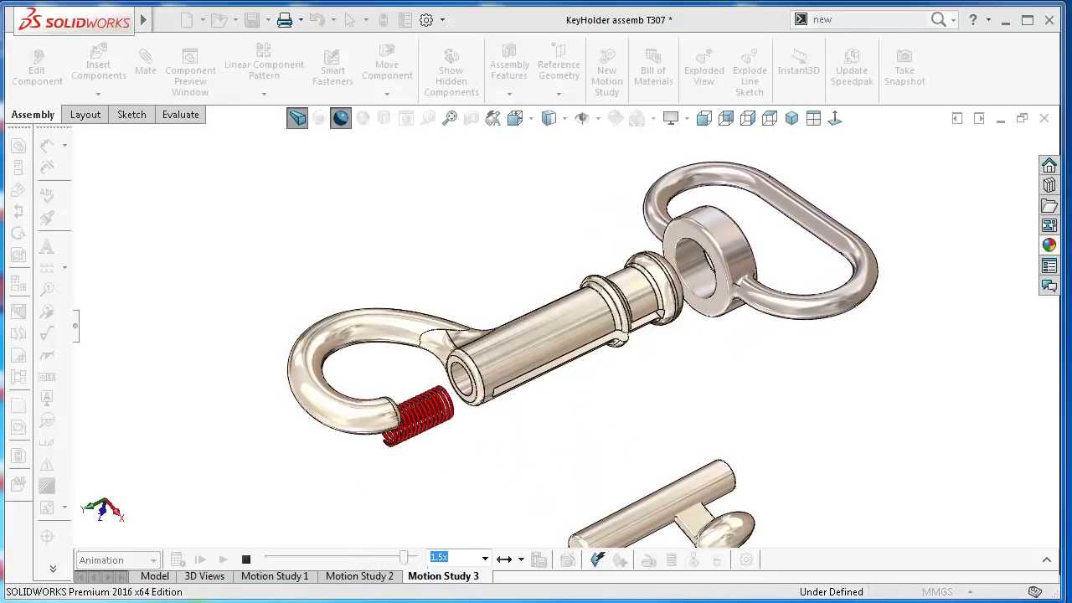
Step: Stop the key holder assembly animation playback
click(246, 560)
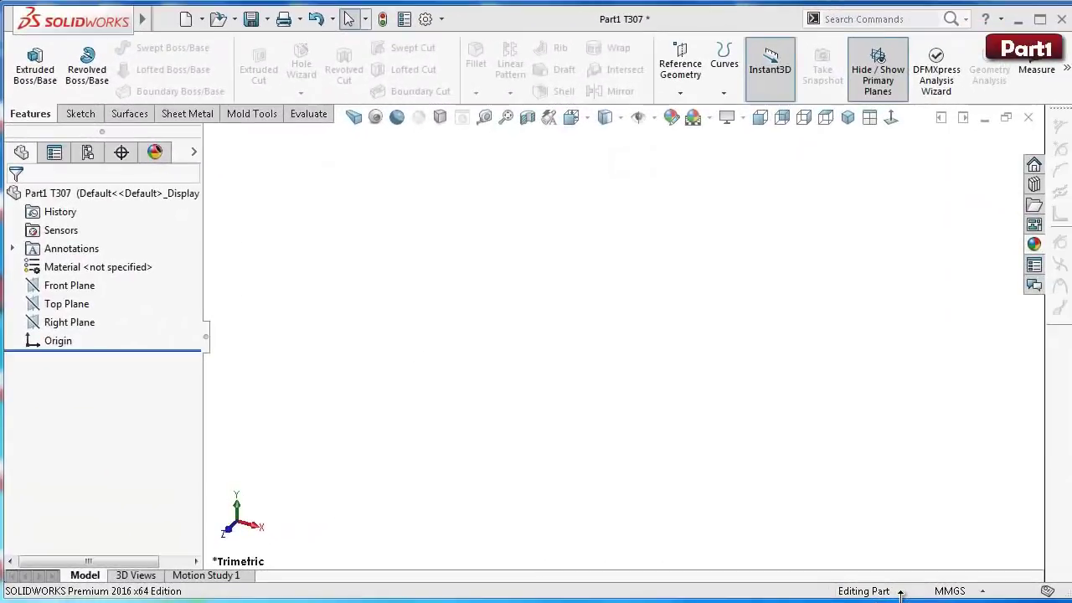
Step: On the Front Plane, draw a vertical centerline up from the origin dimensioned 23 mm
click(67, 285)
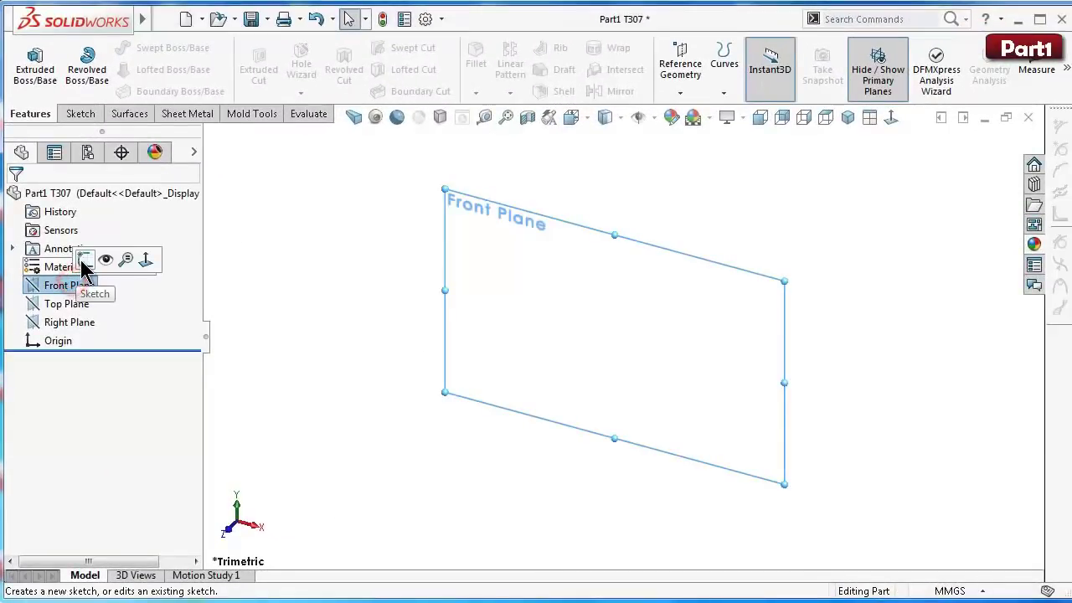
click(82, 258)
click(130, 49)
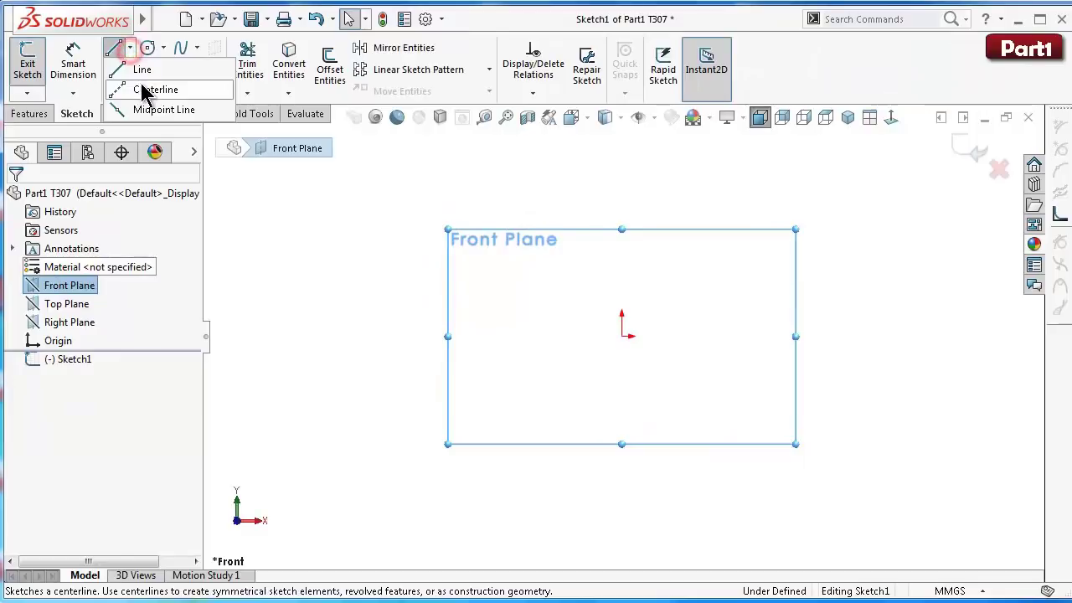
click(621, 335)
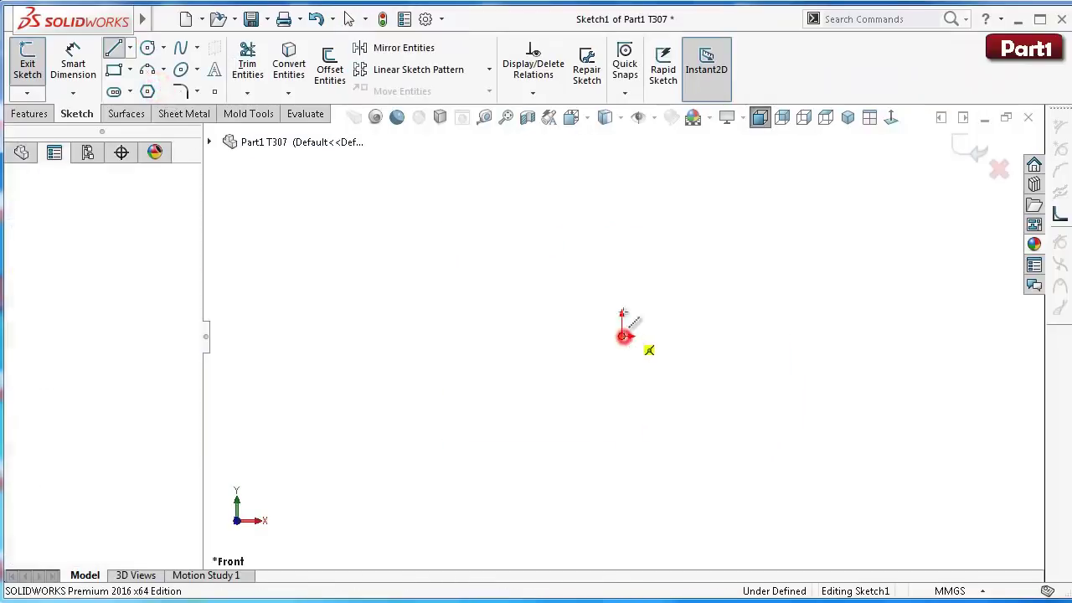
double_click(623, 201)
right_drag(557, 333, 634, 205)
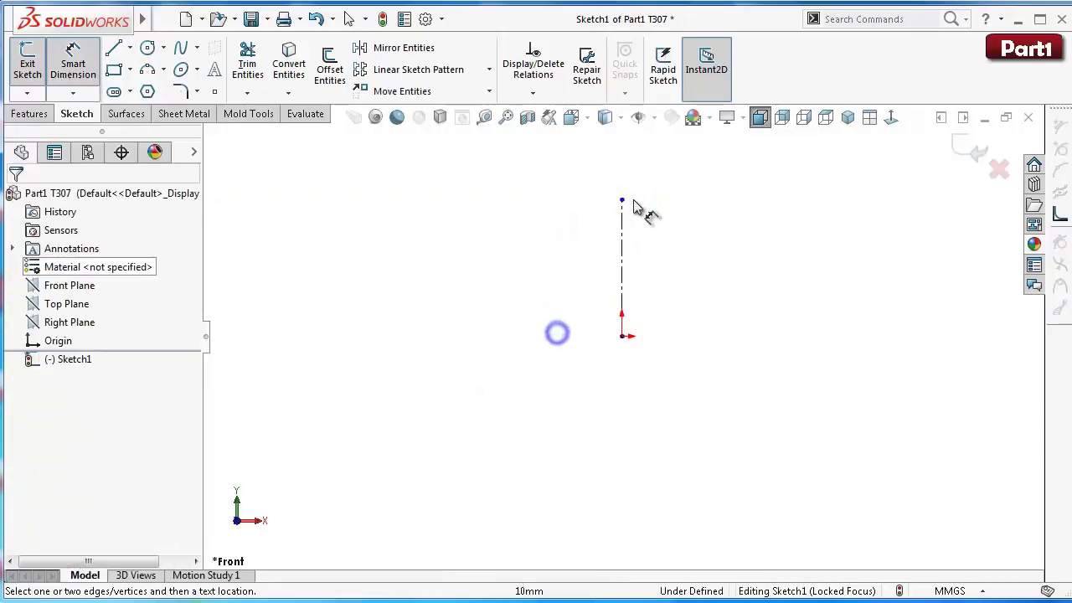
click(622, 225)
click(570, 230)
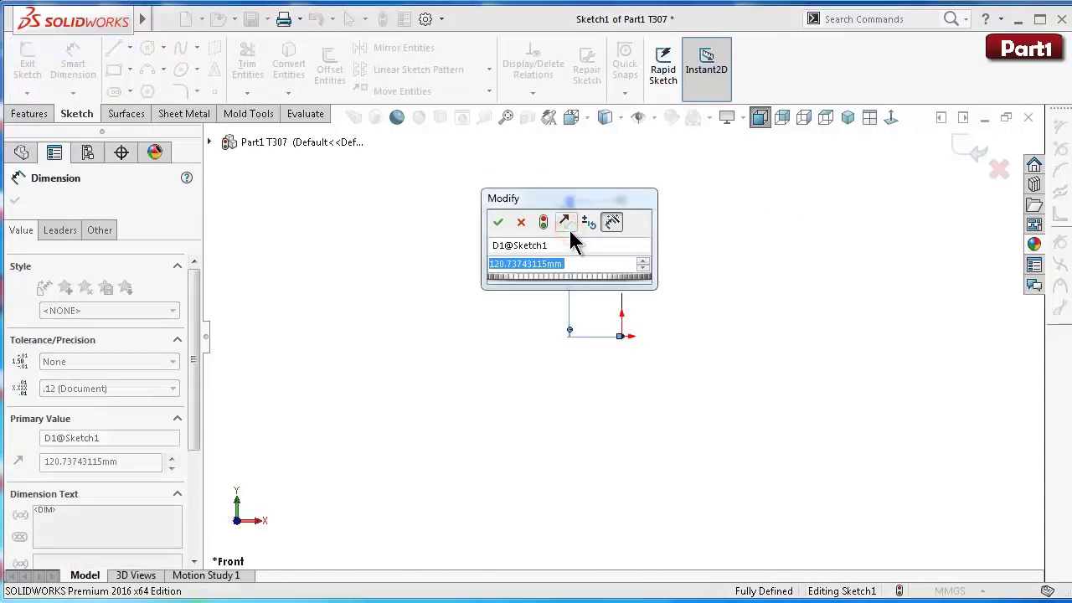
text(23)
key(Return)
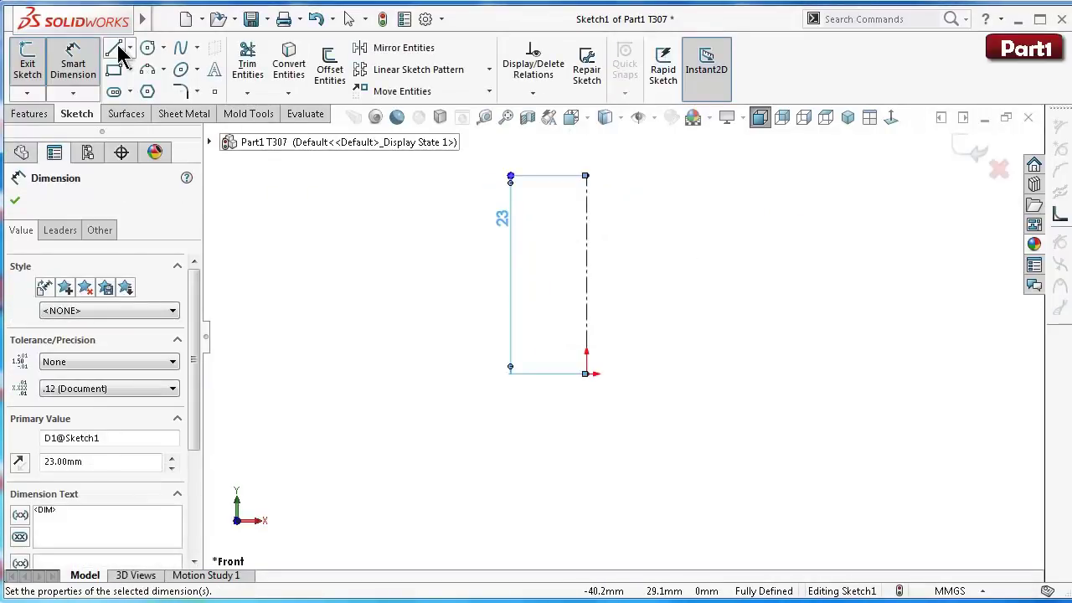
click(115, 48)
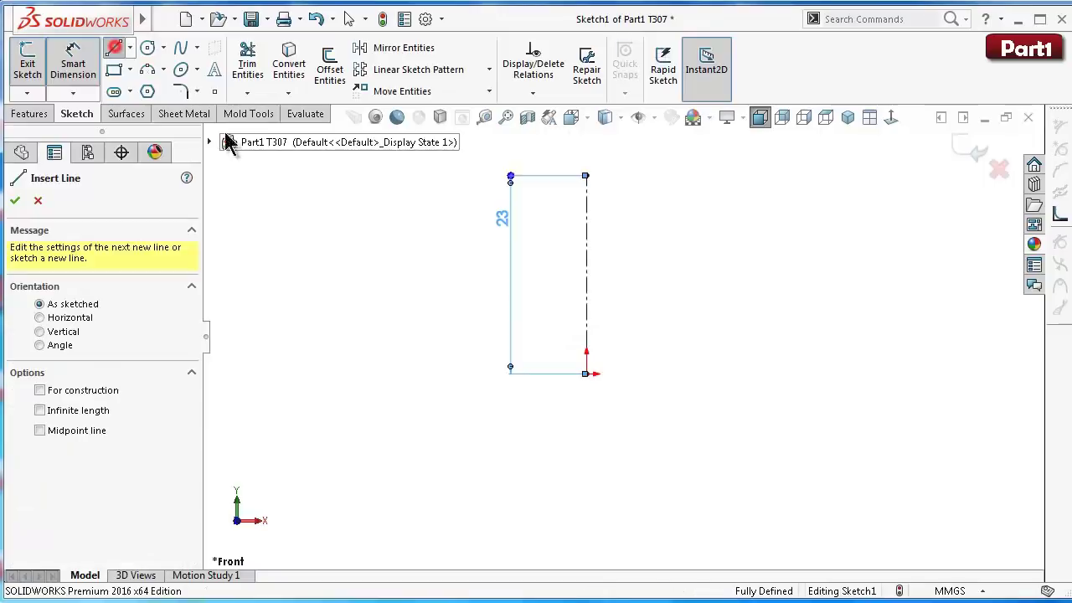
Step: Sketch the stepped half-profile with lines from the origin up the right side and back
click(587, 374)
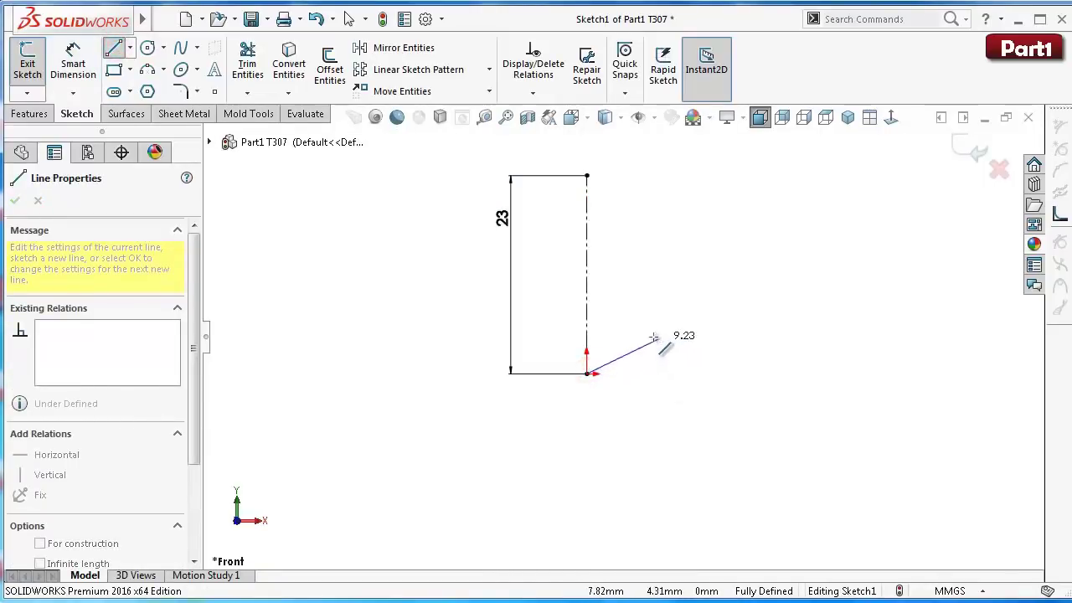
scroll(641, 368, down, 1)
scroll(620, 367, down, 5)
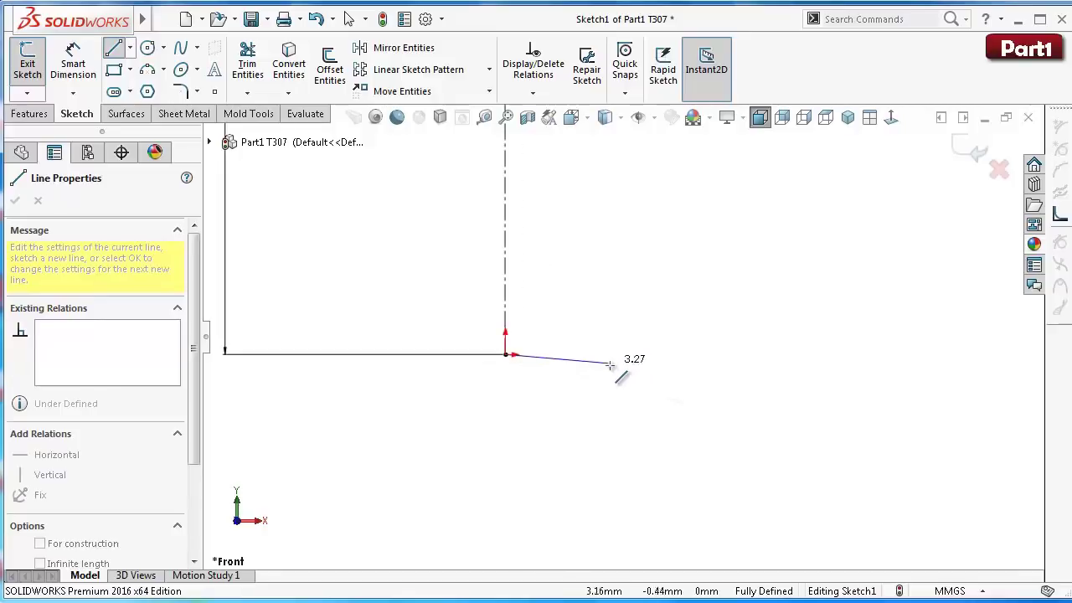
click(605, 355)
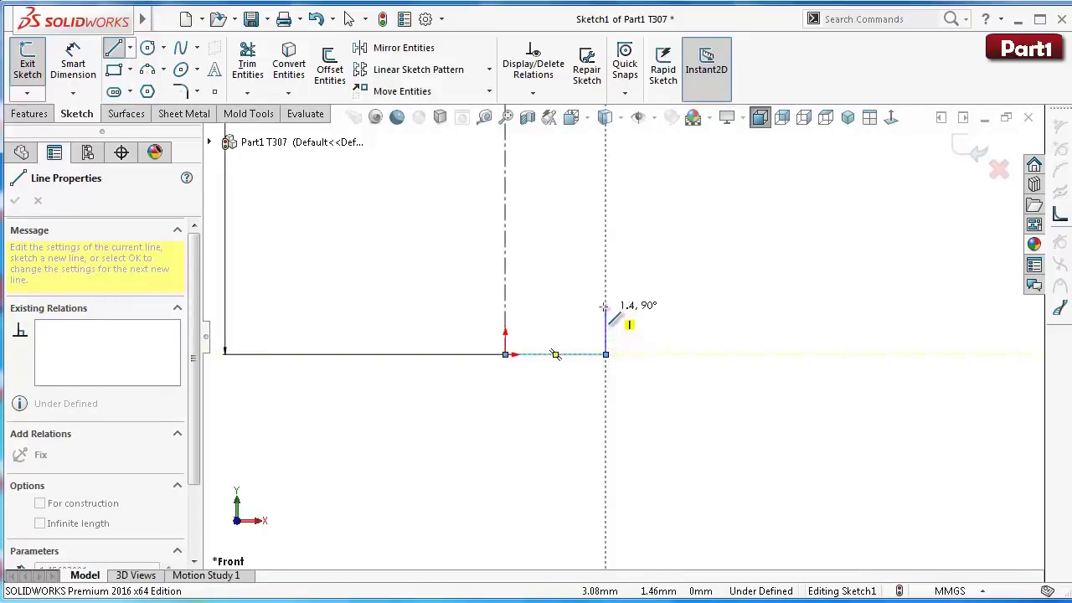
click(605, 307)
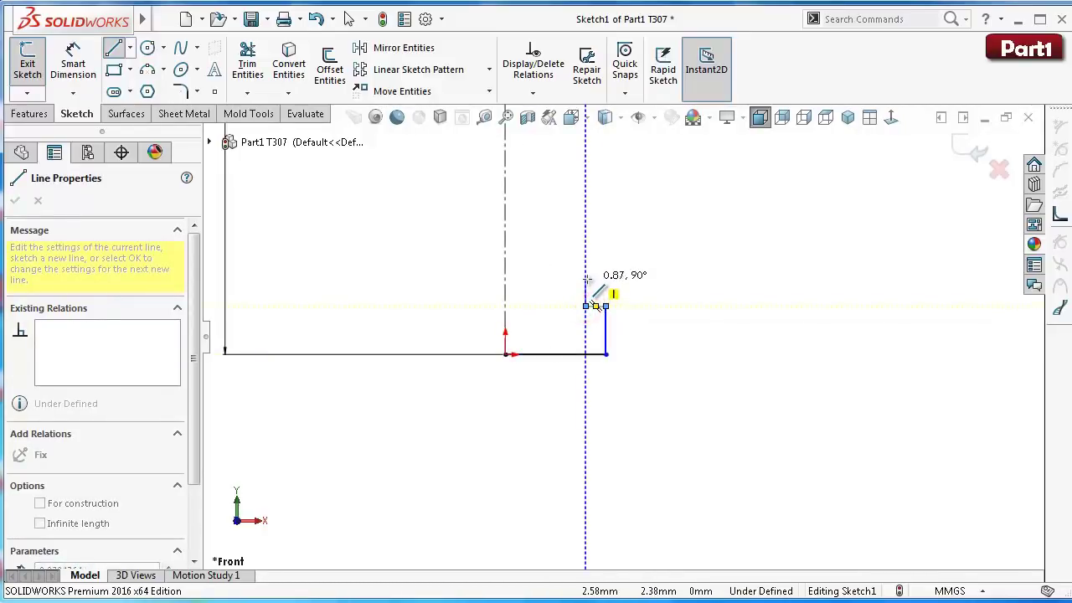
click(587, 242)
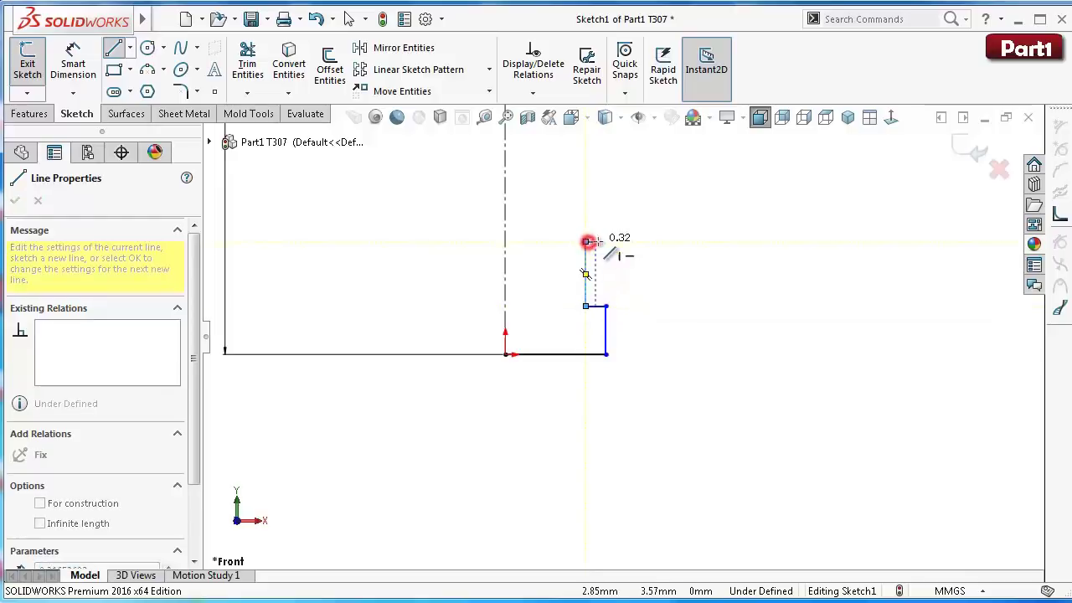
click(605, 242)
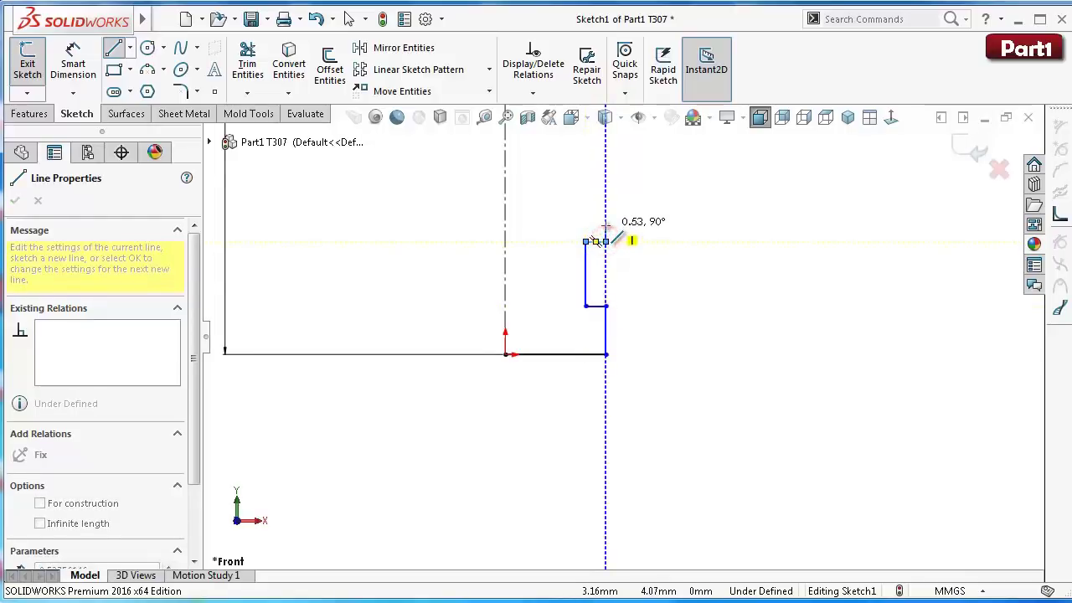
click(606, 223)
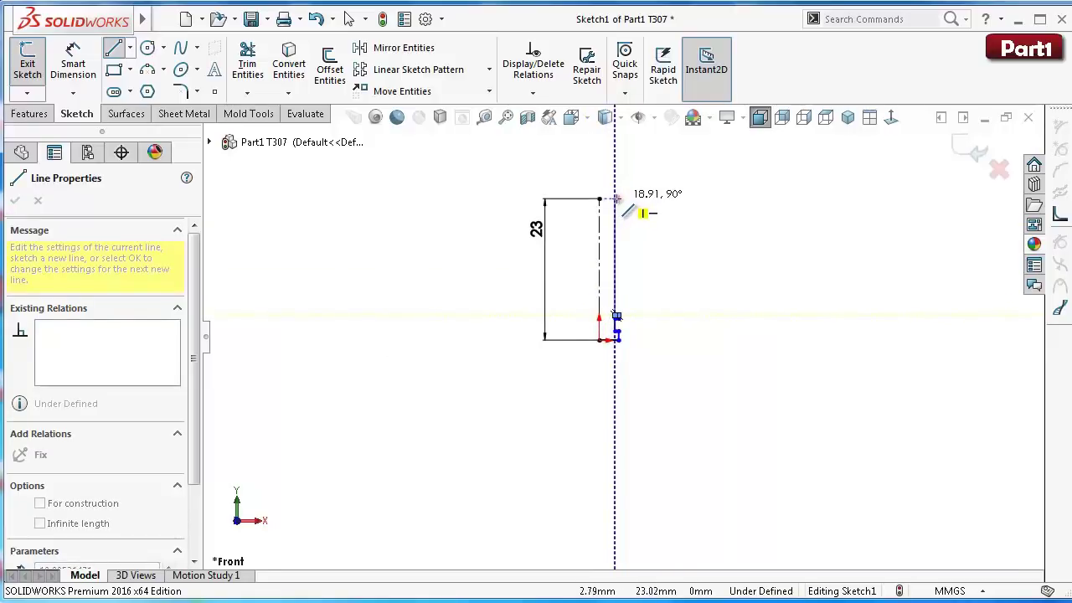
click(617, 199)
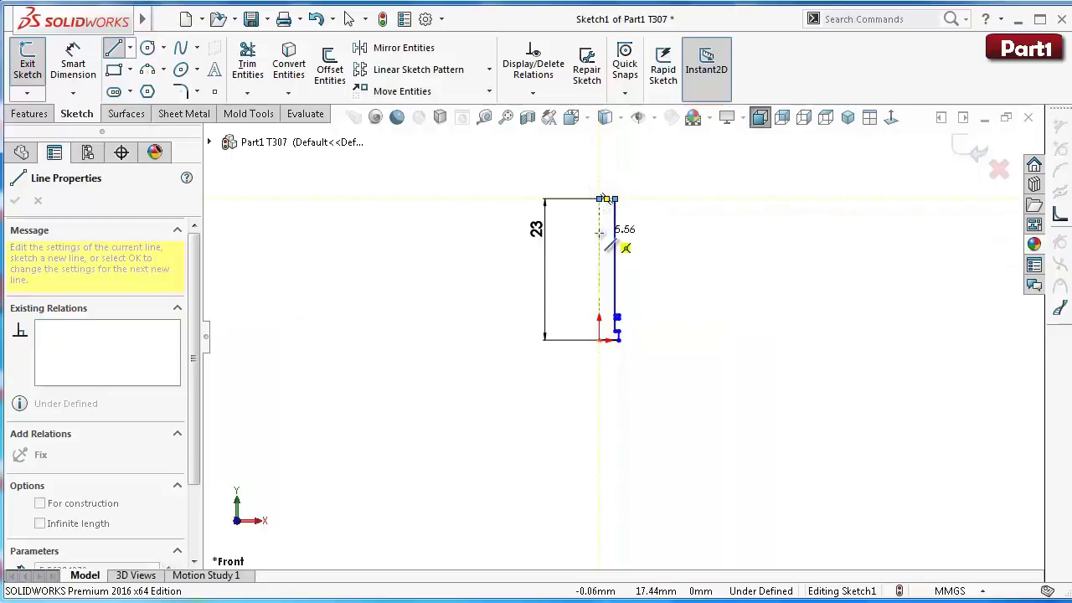
click(600, 339)
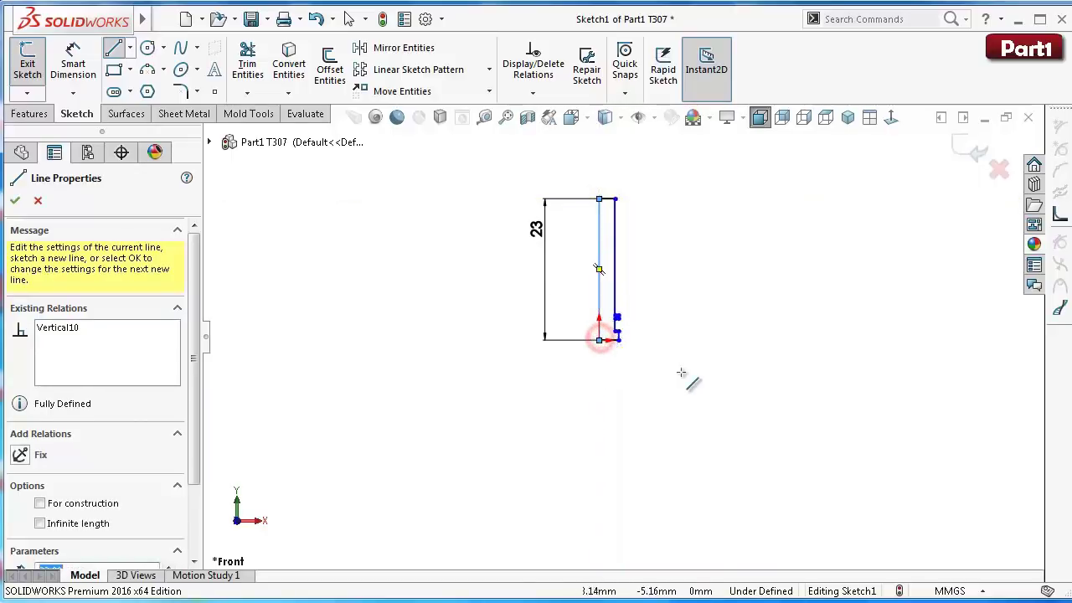
right_drag(682, 363, 677, 247)
scroll(639, 349, down, 3)
scroll(662, 336, down, 2)
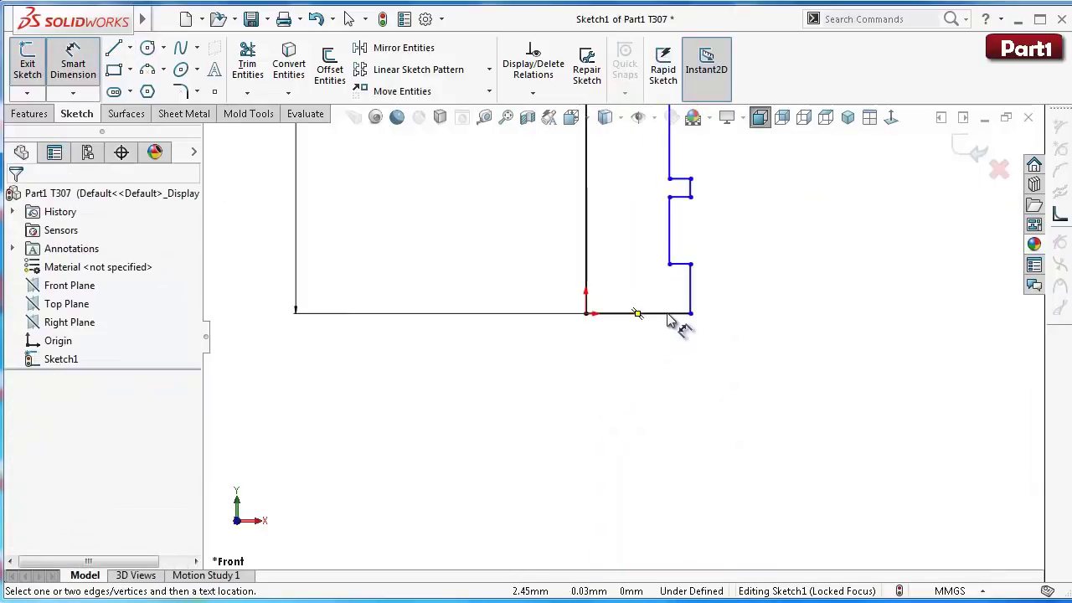
Step: Dimension the profile's bottom width to 3.5 mm and its first right edge to 2.5 mm
click(668, 314)
click(670, 431)
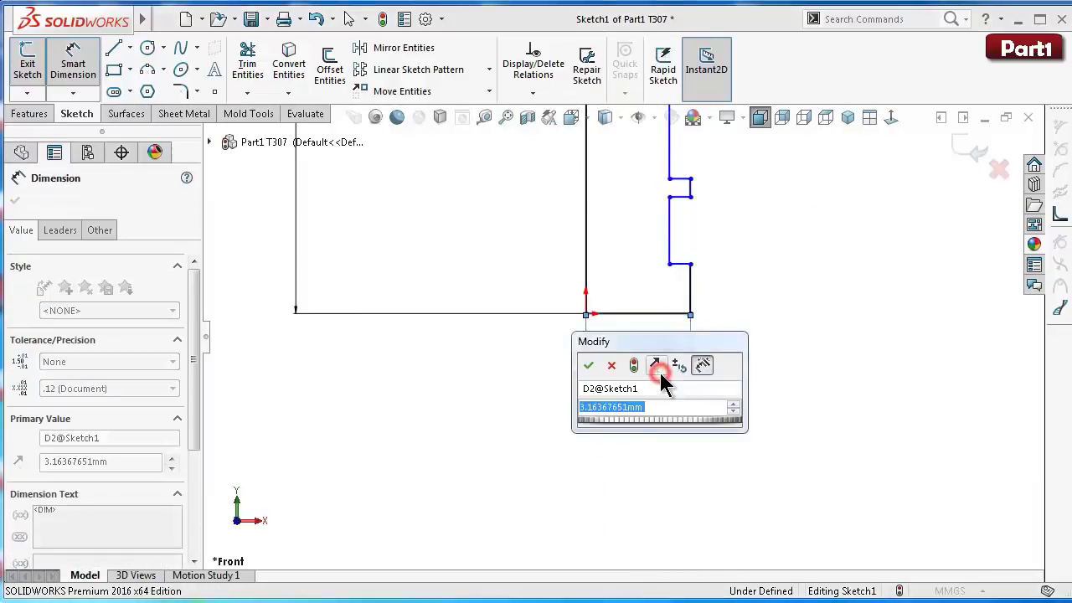
text(3.5)
key(Return)
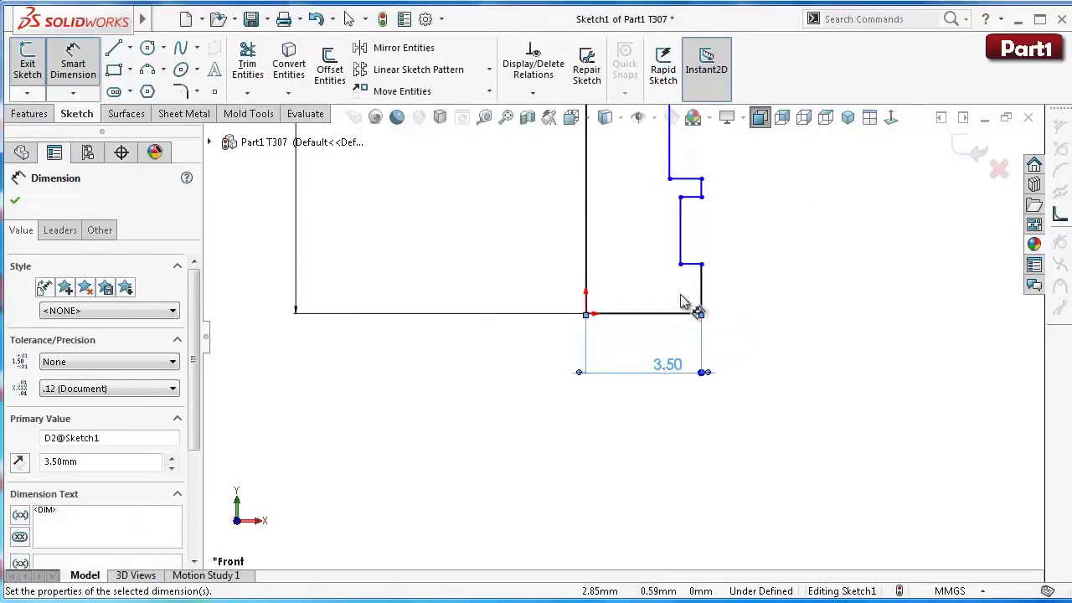
click(699, 275)
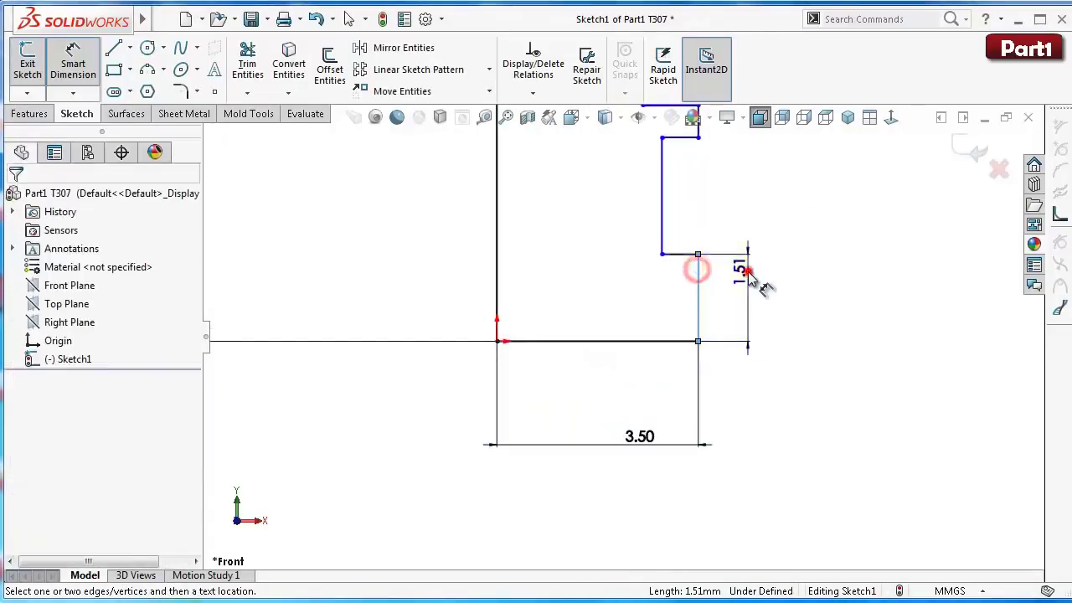
click(749, 278)
text(2)
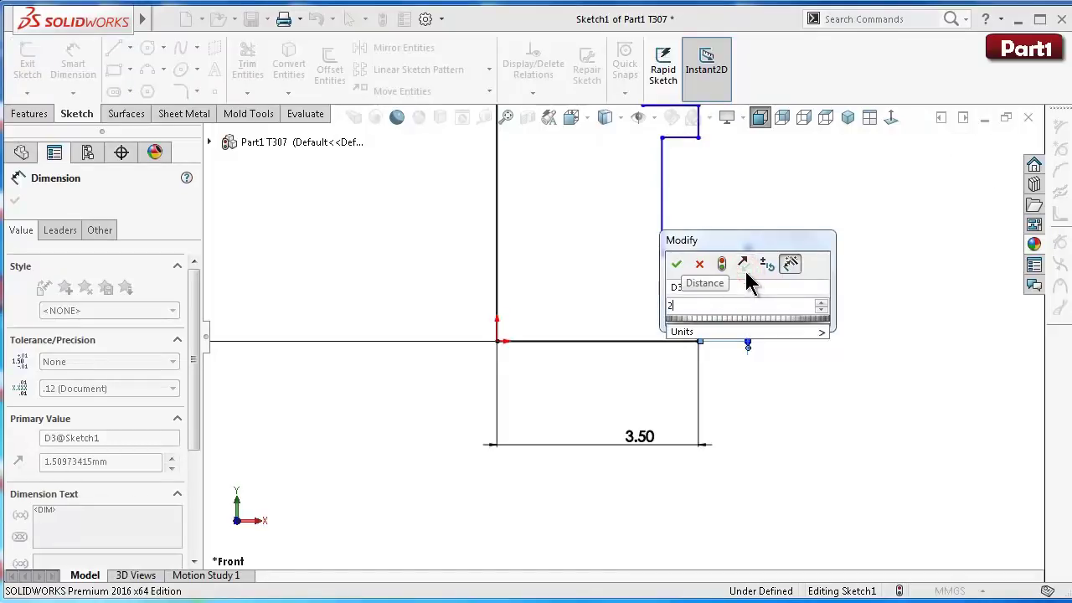
text(.)
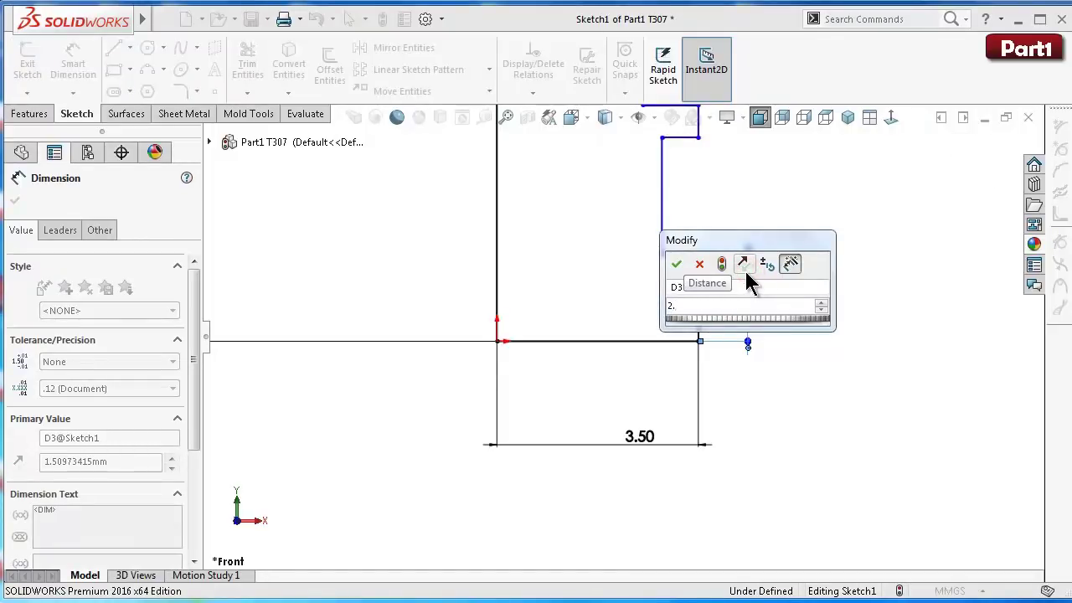
text(5)
key(Return)
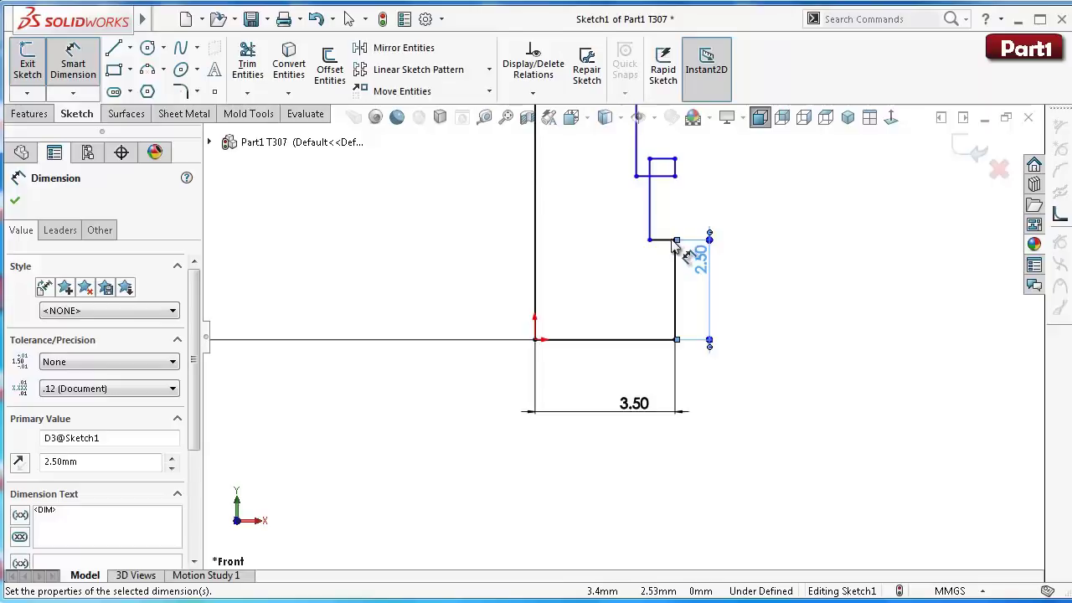
Step: Dimension the step's width and set the vertical edge above the step to 4 mm
click(662, 240)
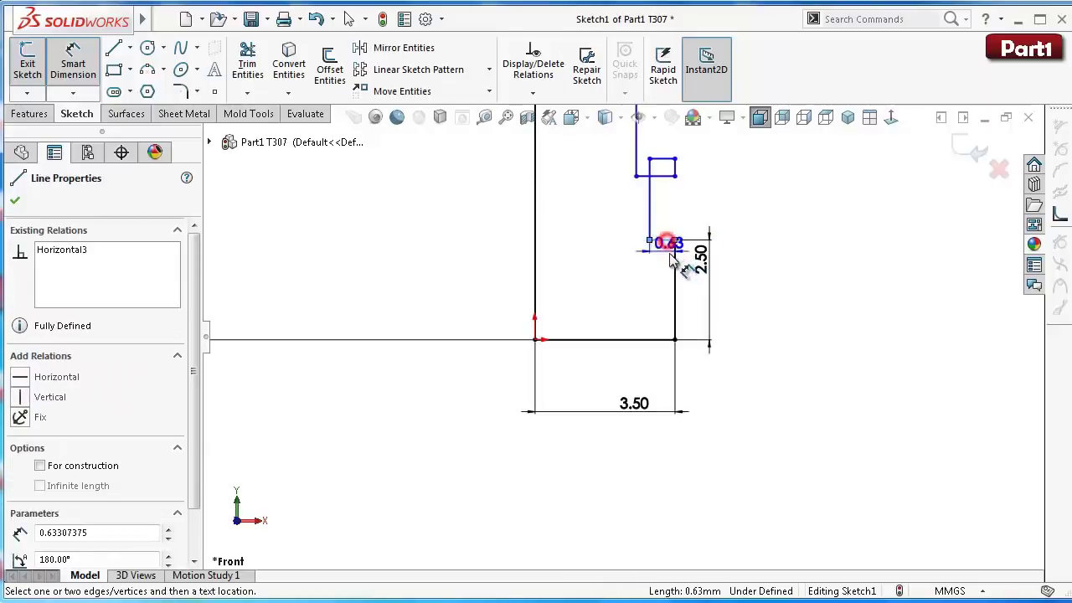
click(616, 278)
text(1)
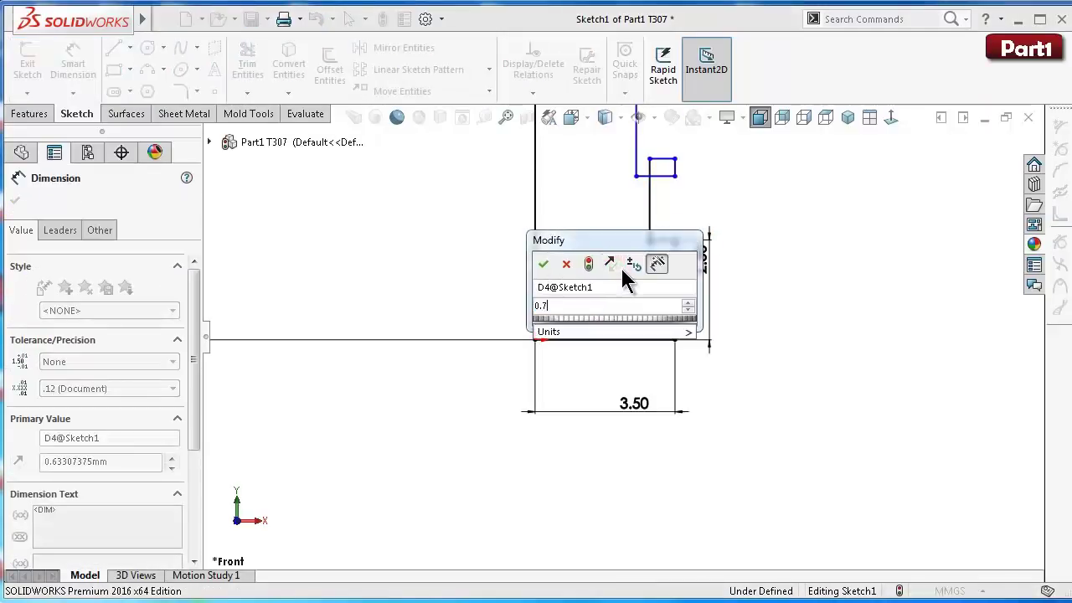
key(Escape)
click(644, 218)
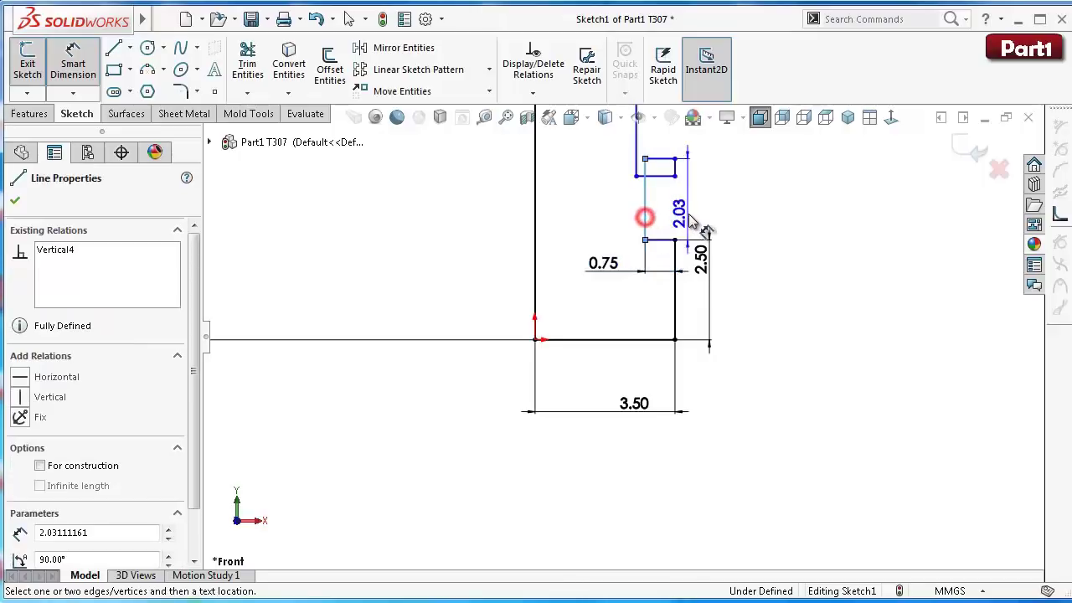
click(702, 220)
text(4)
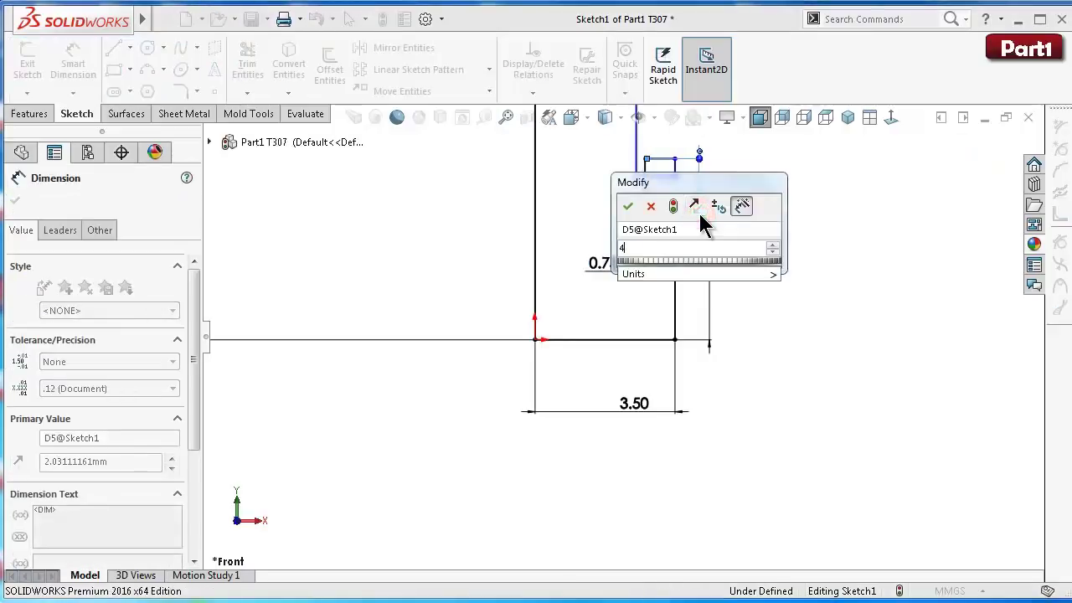
key(Return)
Step: Drag the jog's endpoint upward above the 4 mm edge
key(z)
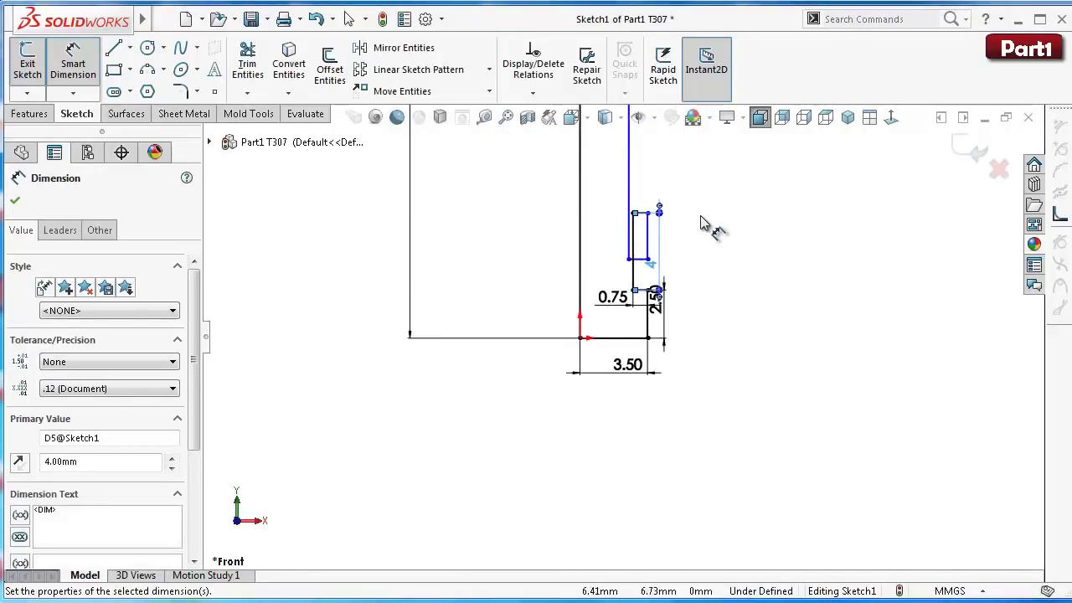
key(Escape)
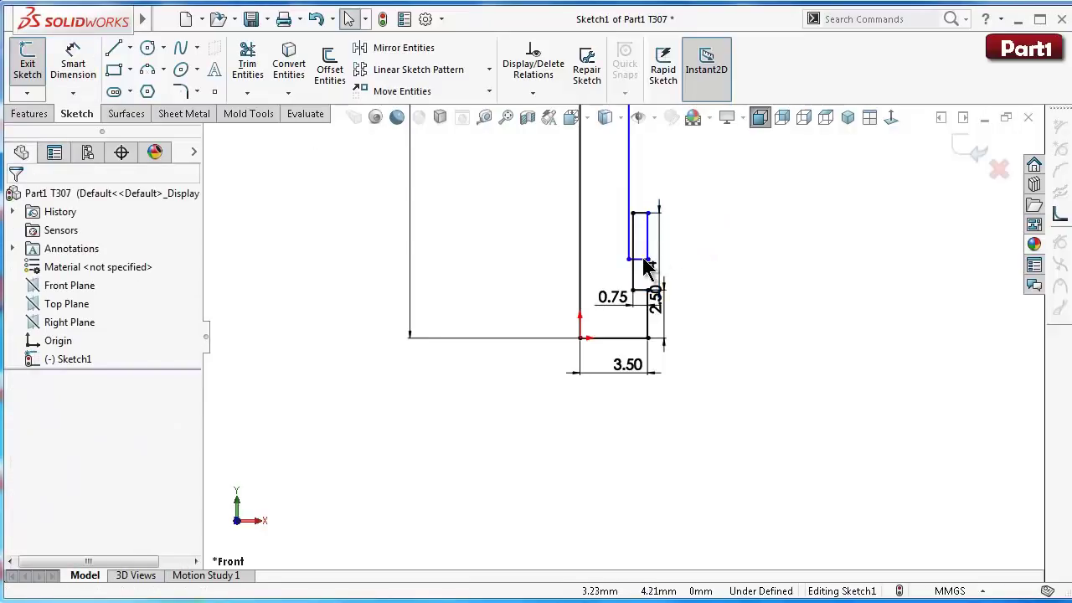
click(649, 266)
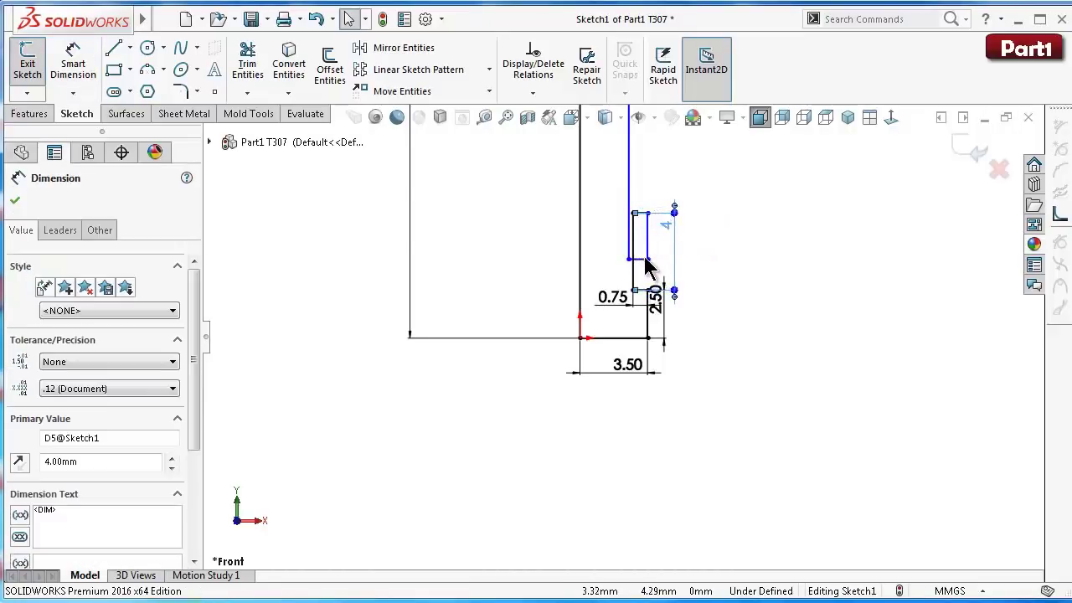
drag(647, 260, 645, 201)
click(728, 203)
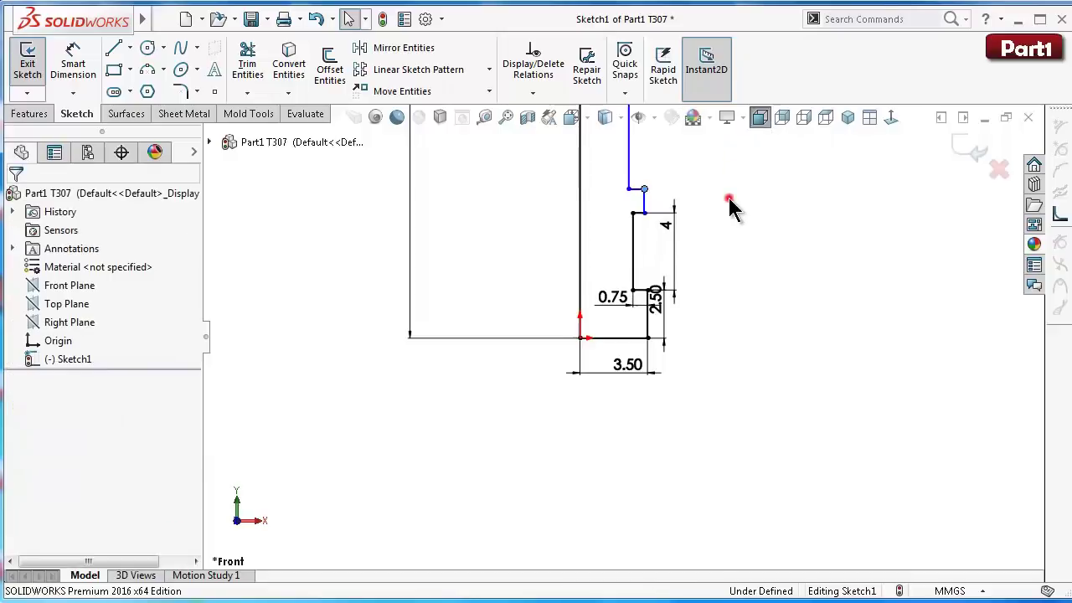
scroll(664, 206, down, 2)
scroll(603, 186, down, 2)
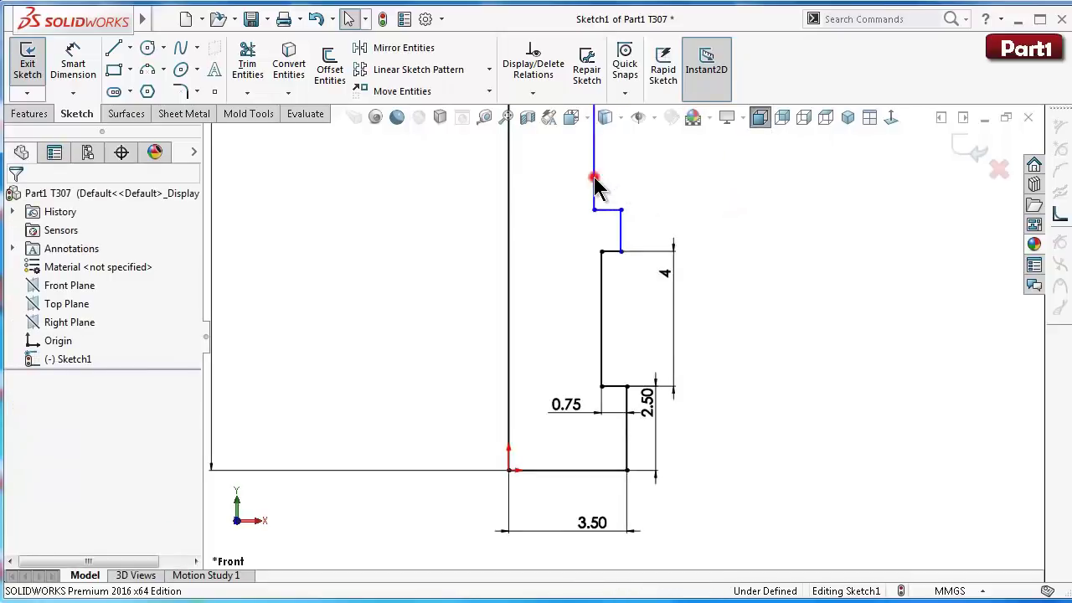
Step: Undo a mistaken Equal relation between the upper shaft line and the step edge
click(594, 179)
ctrl+click(600, 270)
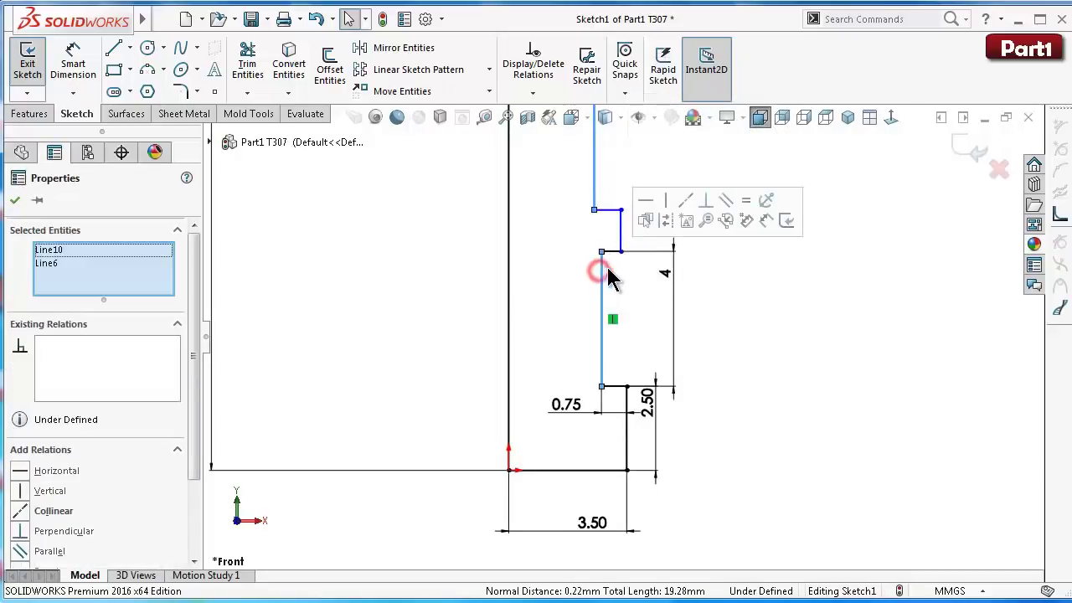
click(745, 202)
click(783, 277)
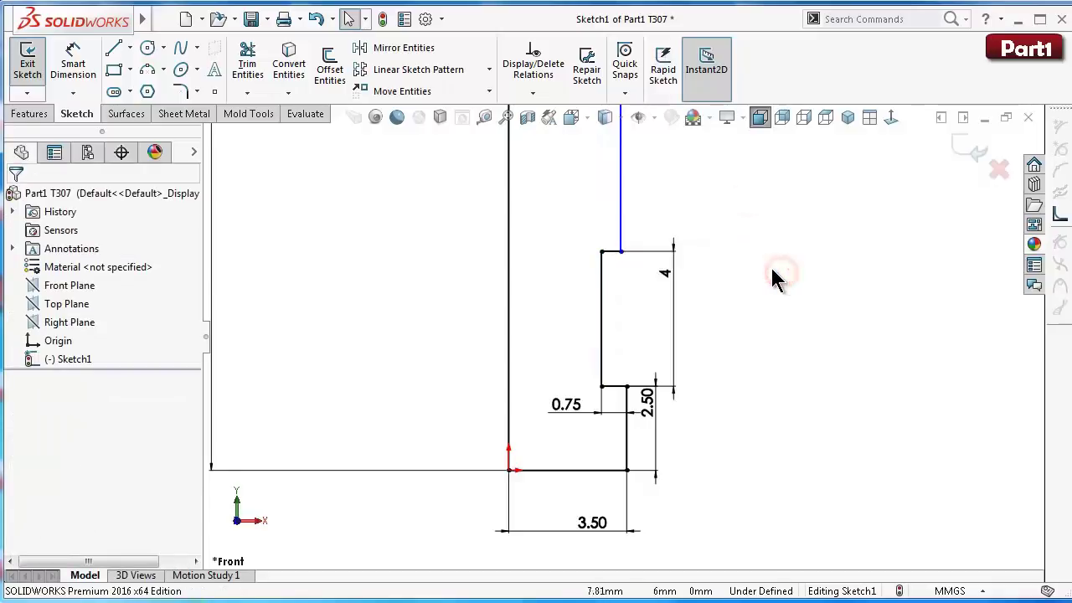
scroll(778, 279, up, 1)
key(ctrl+z)
click(758, 277)
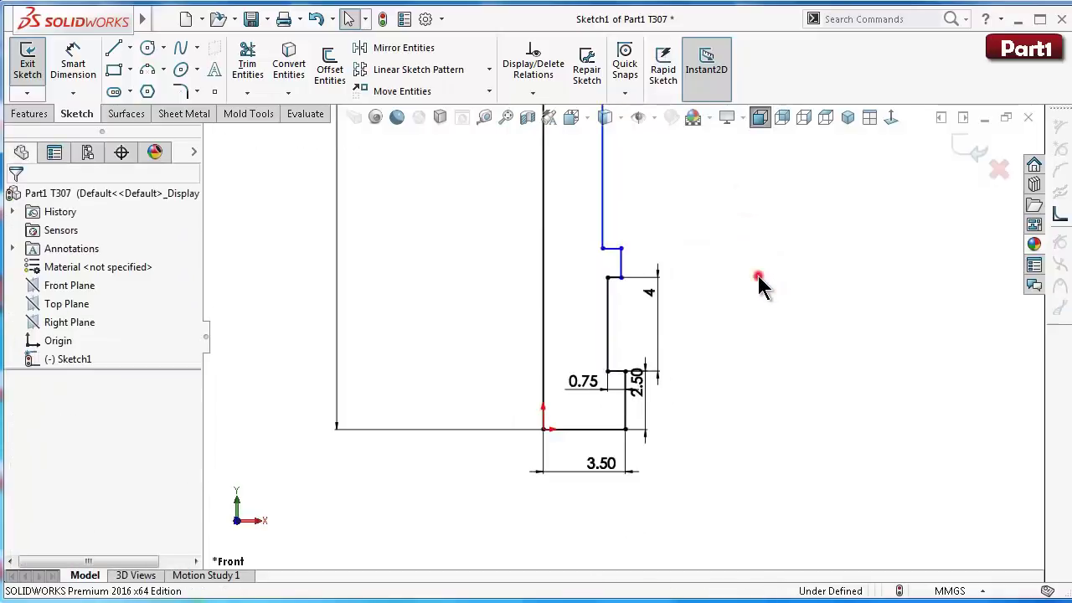
Step: Make the upper shaft line collinear with the 4 mm step edge
click(610, 302)
ctrl+click(603, 203)
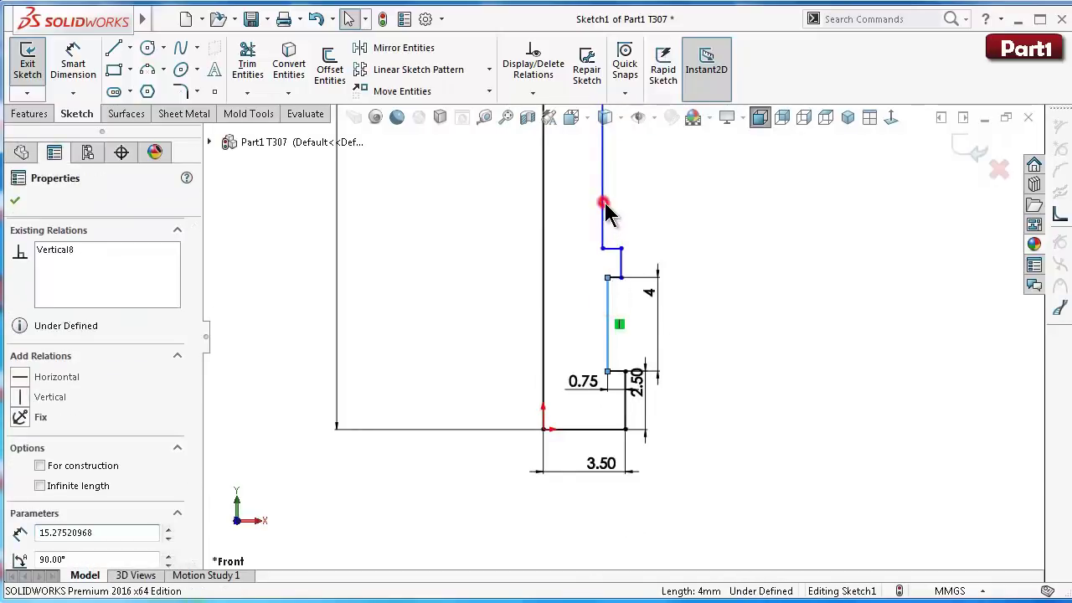
click(754, 235)
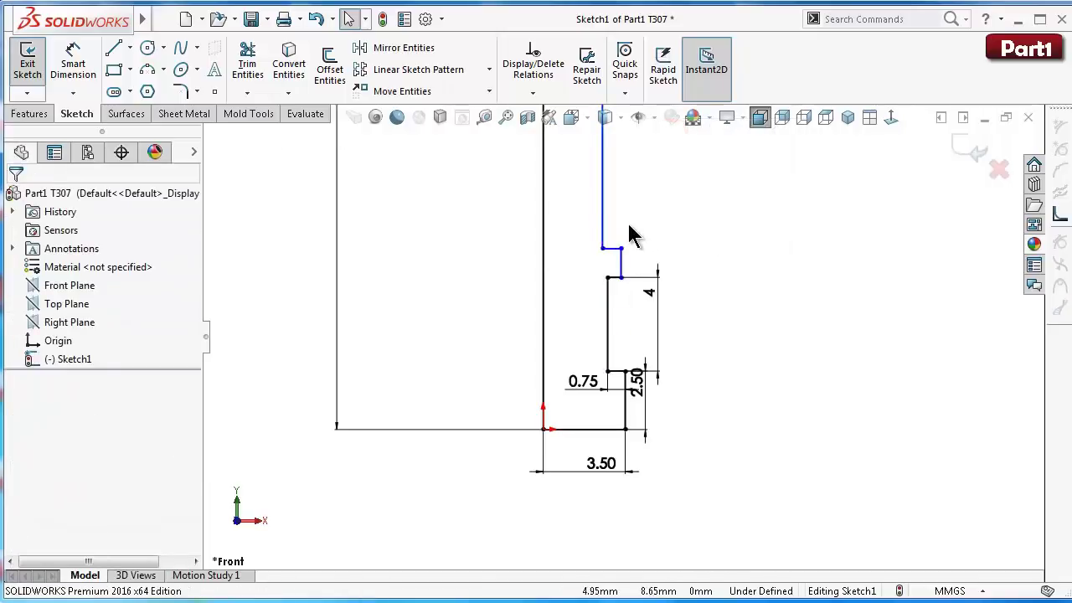
click(600, 220)
ctrl+click(609, 310)
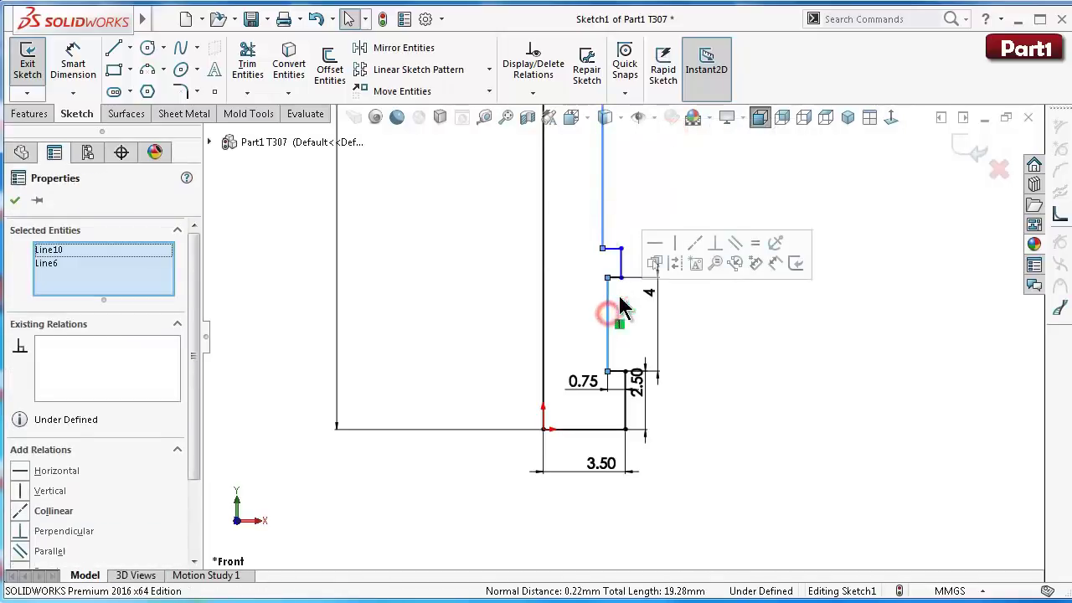
click(692, 243)
click(764, 323)
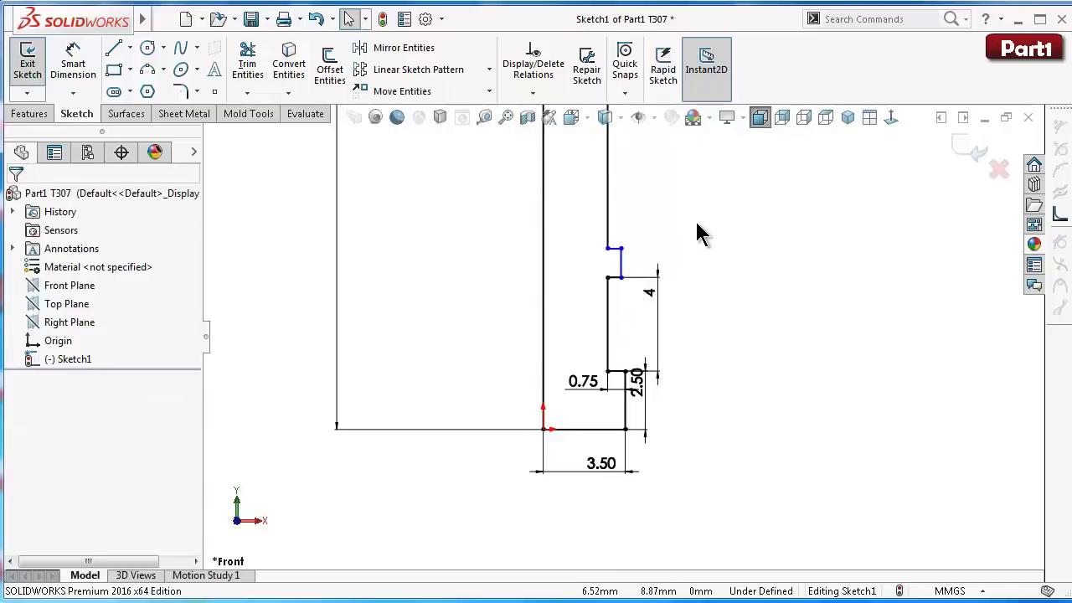
Step: Make the short jog line collinear with the lower step edge
scroll(696, 219, down, 2)
scroll(711, 334, up, 1)
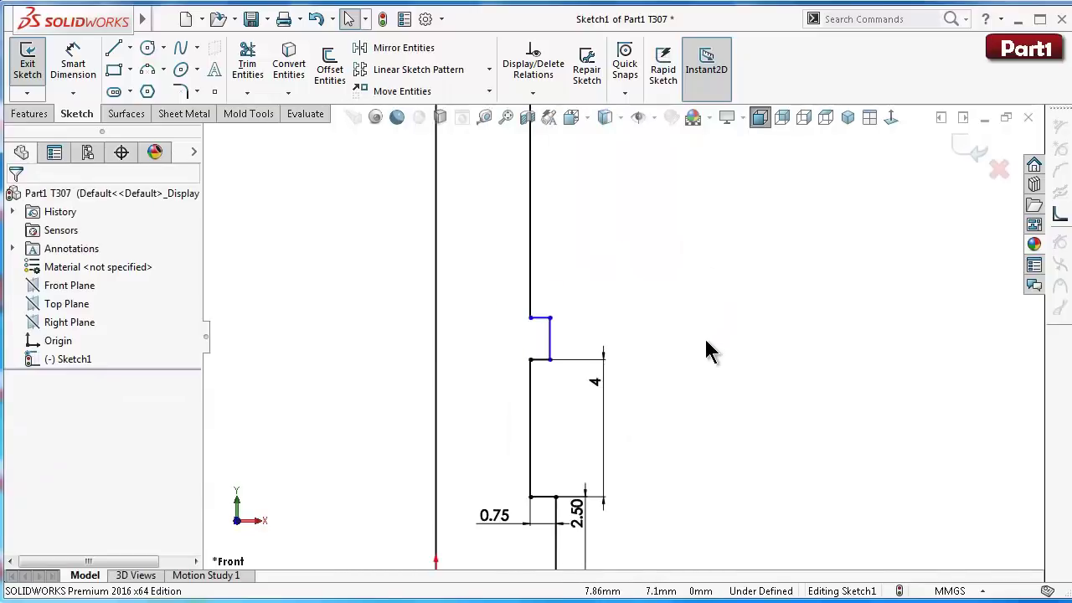
scroll(707, 352, down, 1)
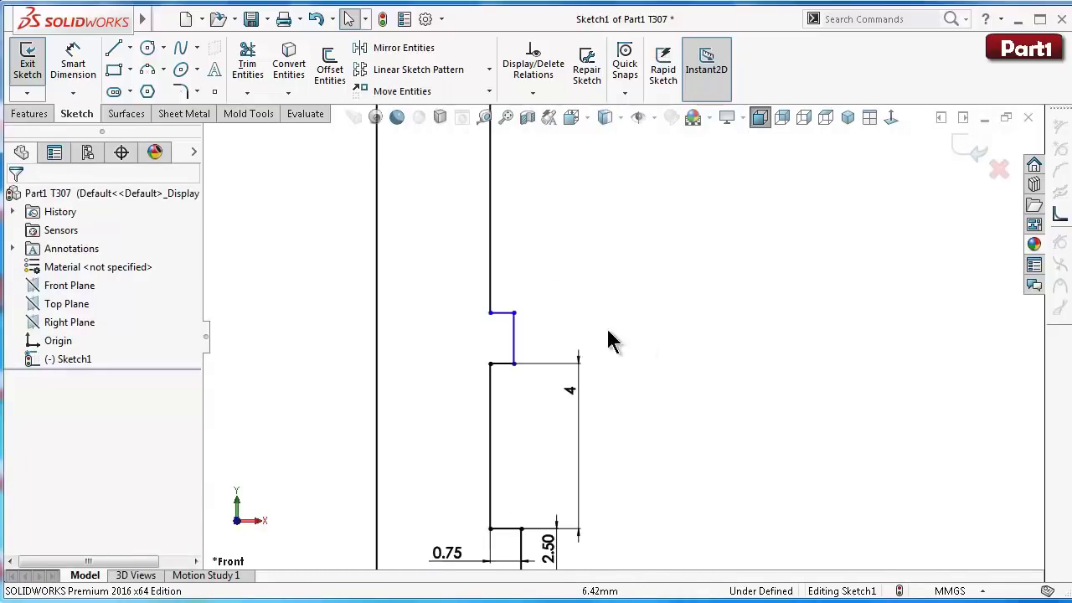
click(511, 337)
ctrl+click(522, 549)
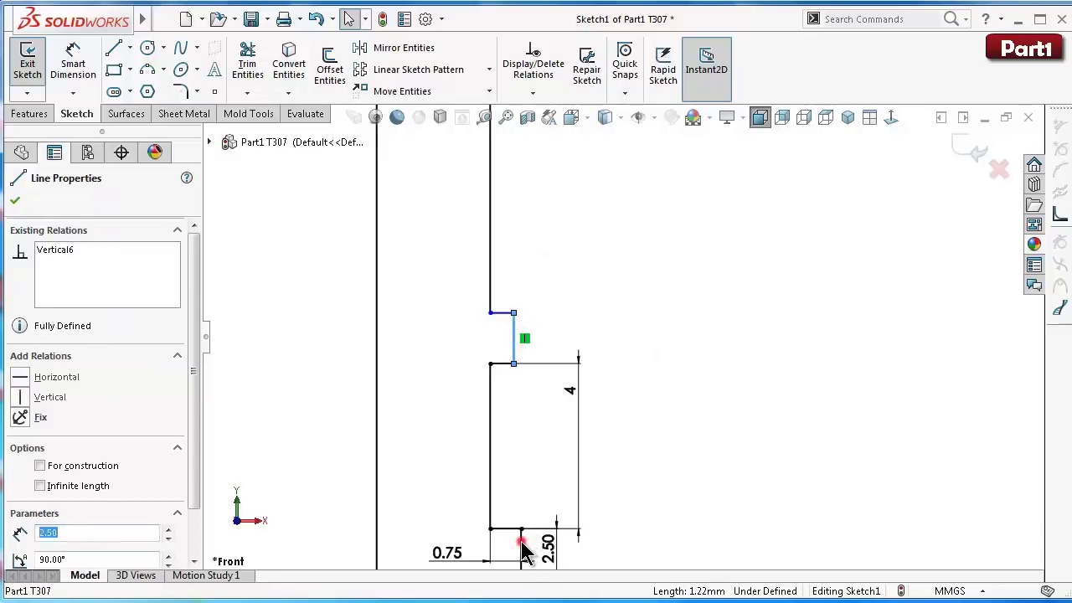
click(614, 465)
Step: Dimension the short jog line to 1 mm, fully defining the profile sketch
right_drag(676, 390, 690, 240)
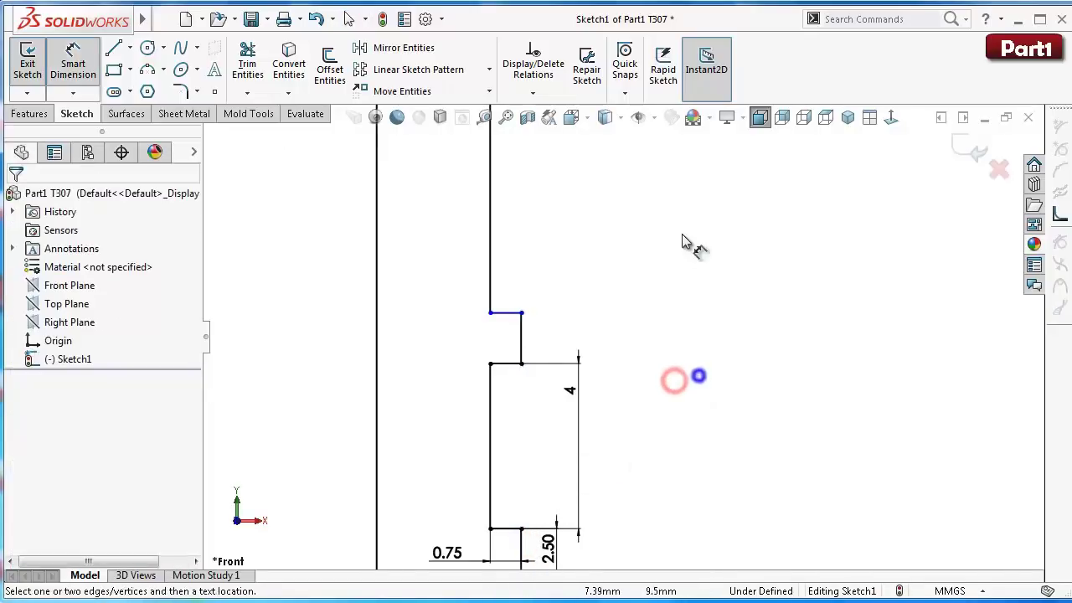
click(522, 337)
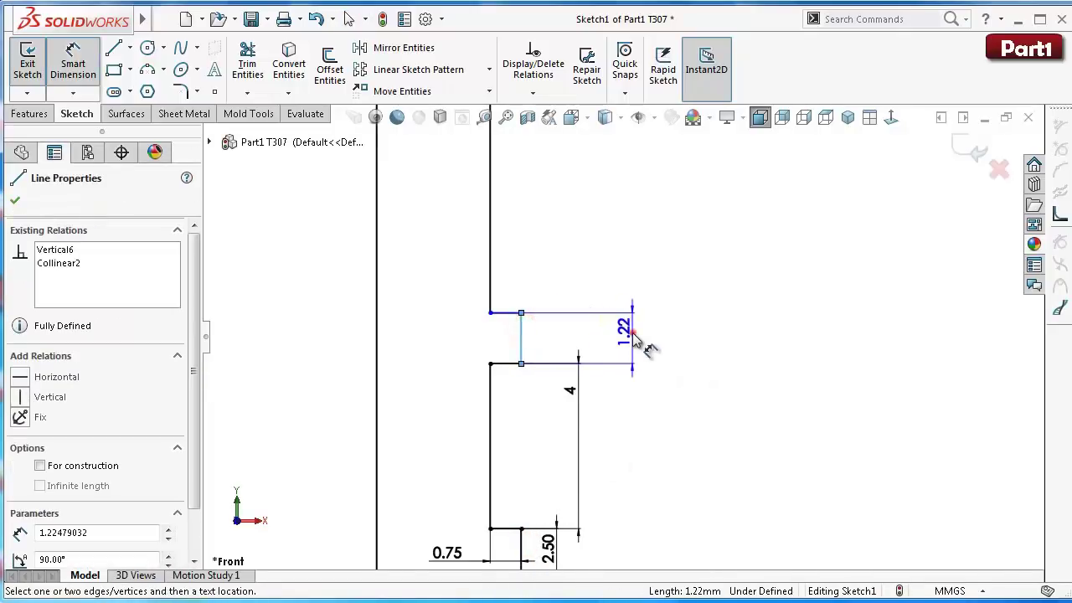
click(638, 331)
text(1)
key(Return)
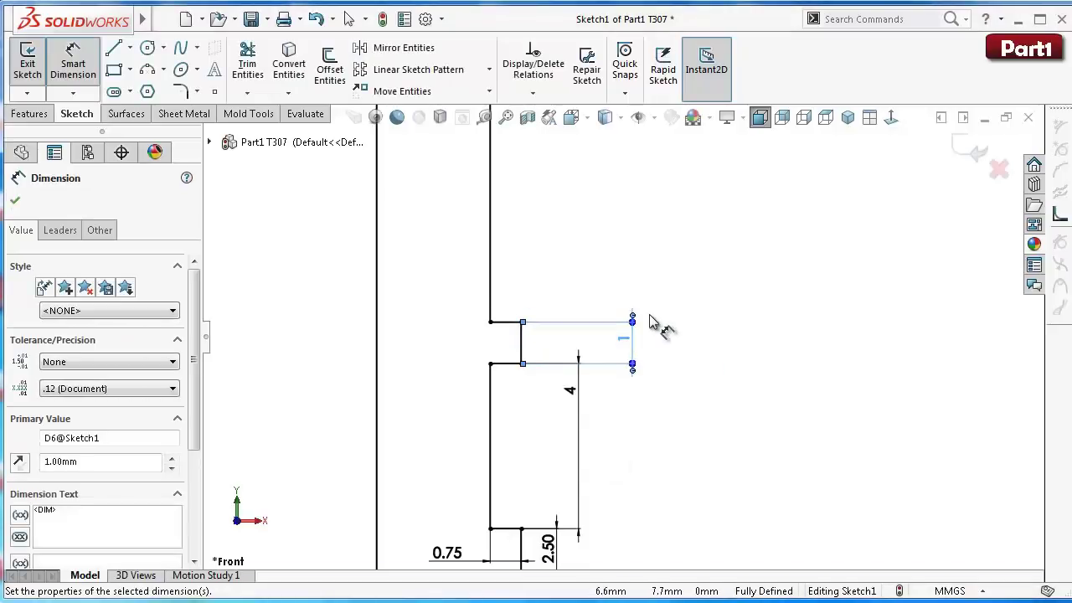
scroll(647, 306, up, 5)
scroll(642, 266, down, 1)
scroll(625, 486, down, 2)
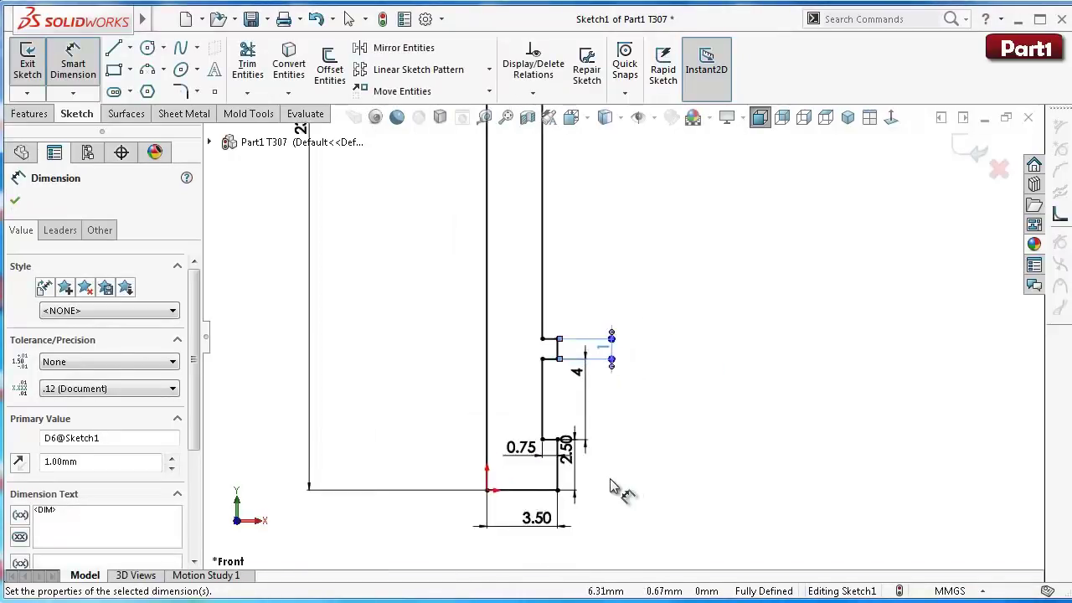
scroll(619, 490, down, 1)
scroll(610, 482, down, 1)
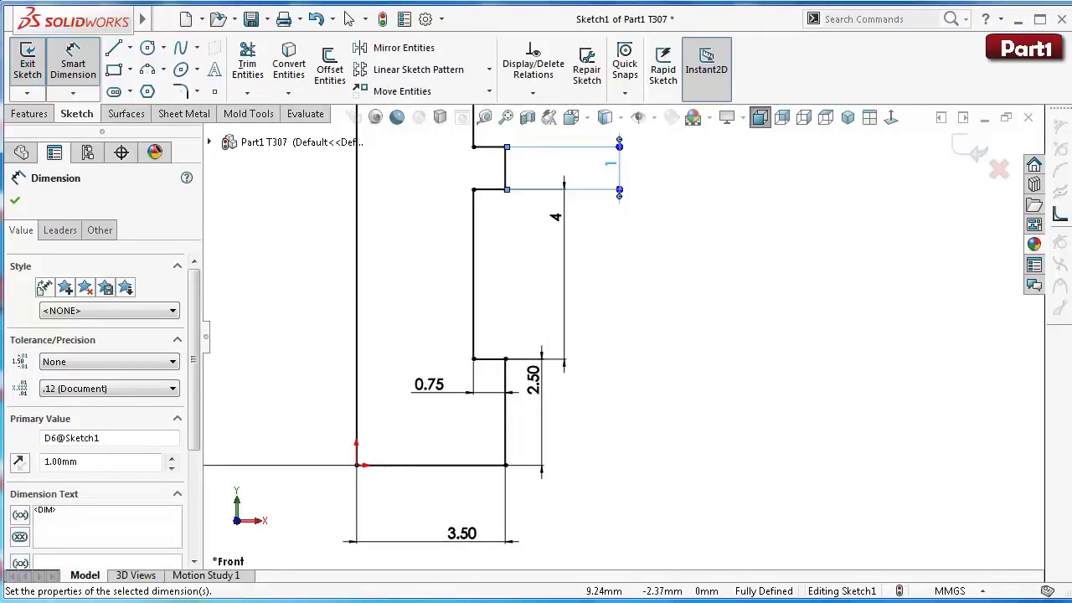
Step: Try a sketch fillet on the profile's bottom-right corner, then cancel the failed fillet
click(176, 89)
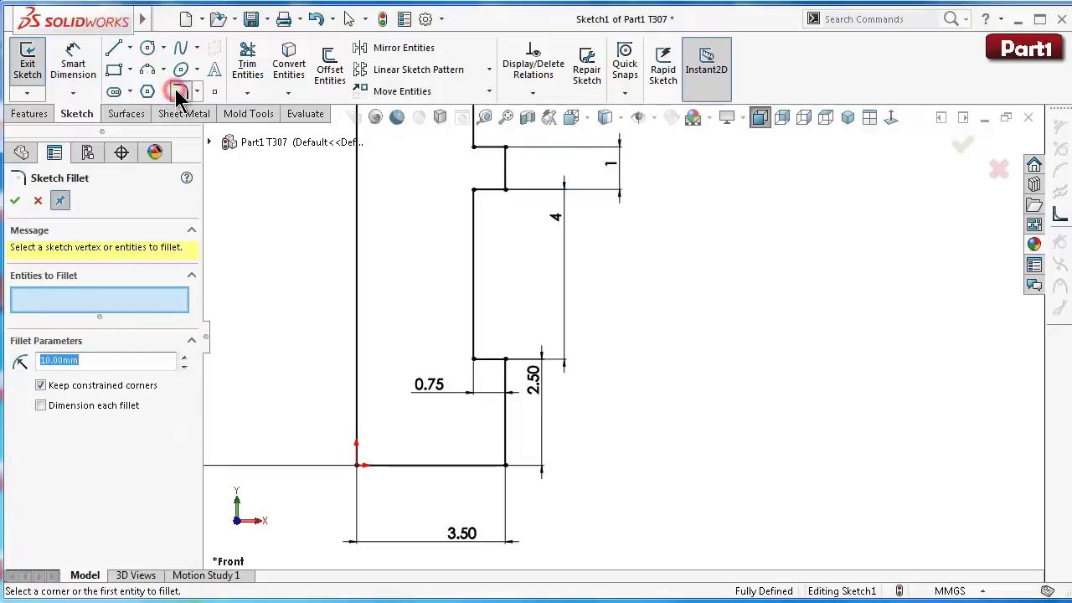
text(1)
click(506, 466)
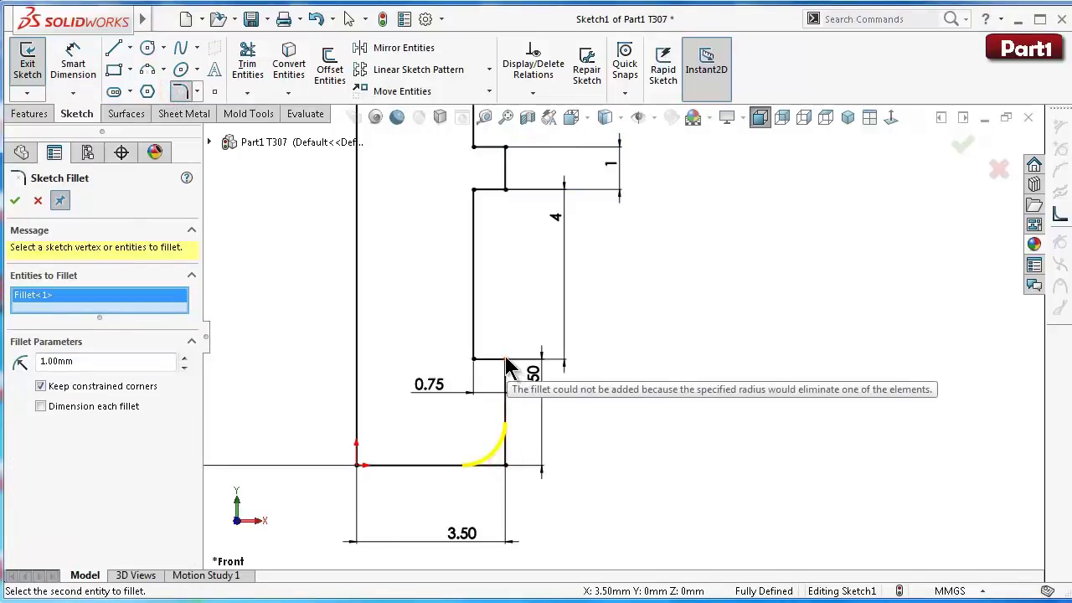
click(505, 360)
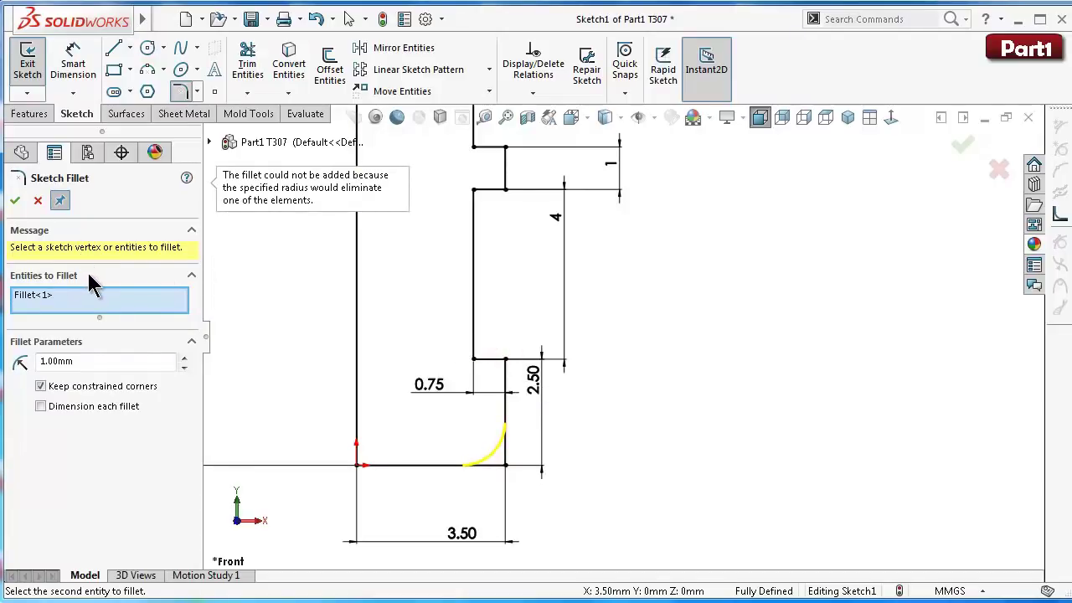
click(38, 201)
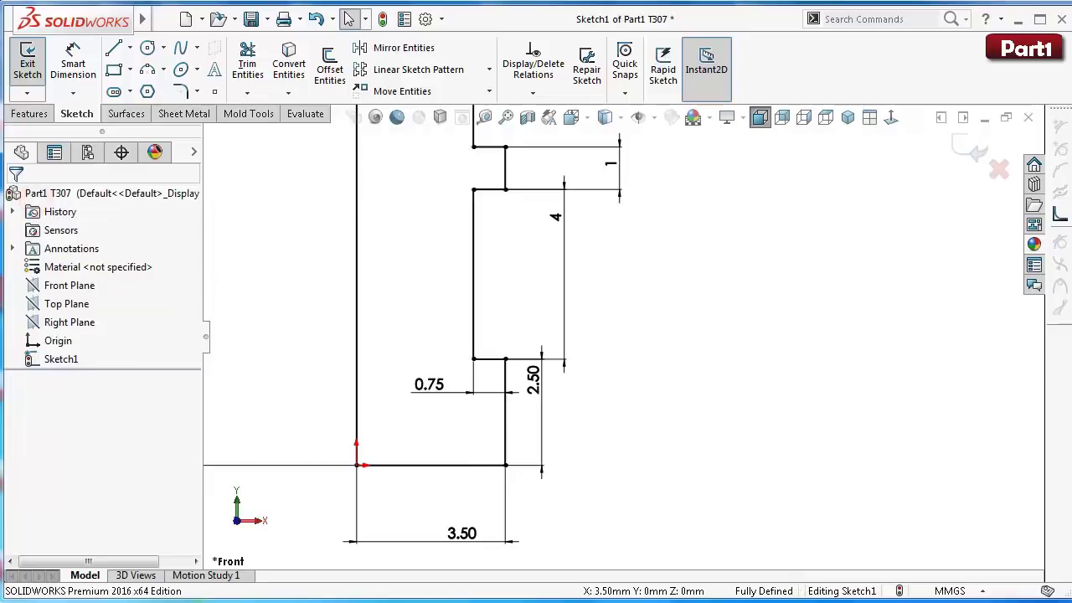
scroll(784, 415, up, 2)
scroll(670, 310, up, 4)
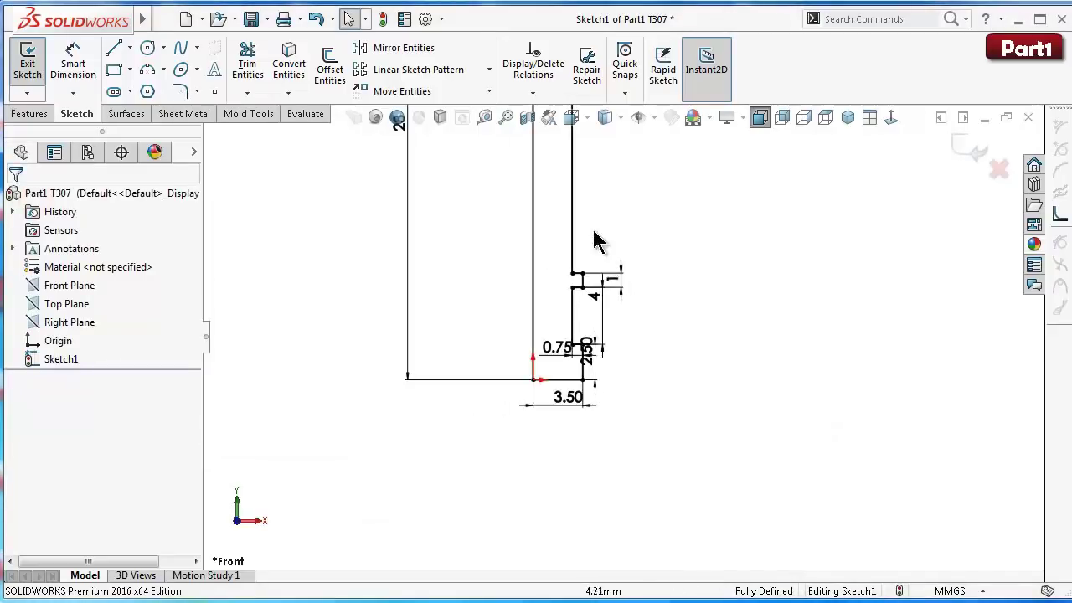
scroll(603, 235, up, 2)
scroll(670, 536, down, 1)
scroll(674, 536, down, 2)
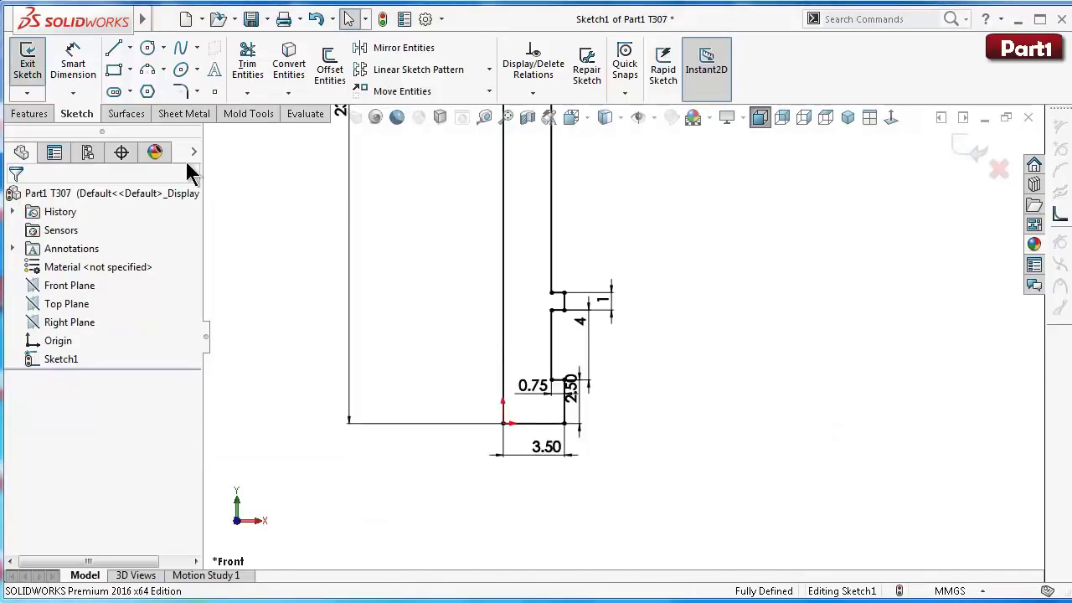
Step: Try a sketch fillet at the top of the jog and cancel the conflicting fillet
click(180, 90)
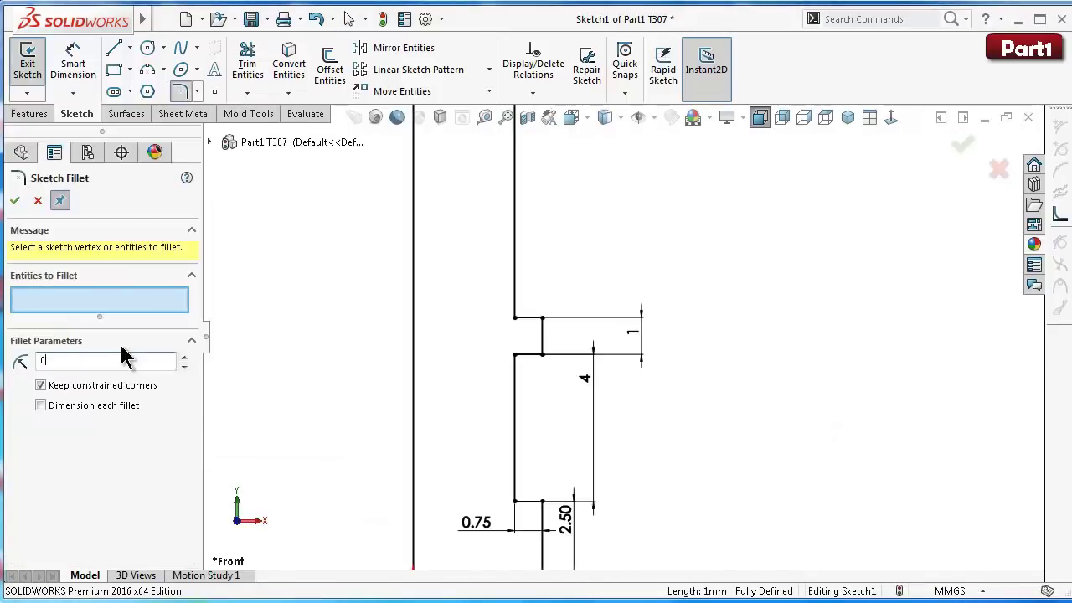
click(542, 318)
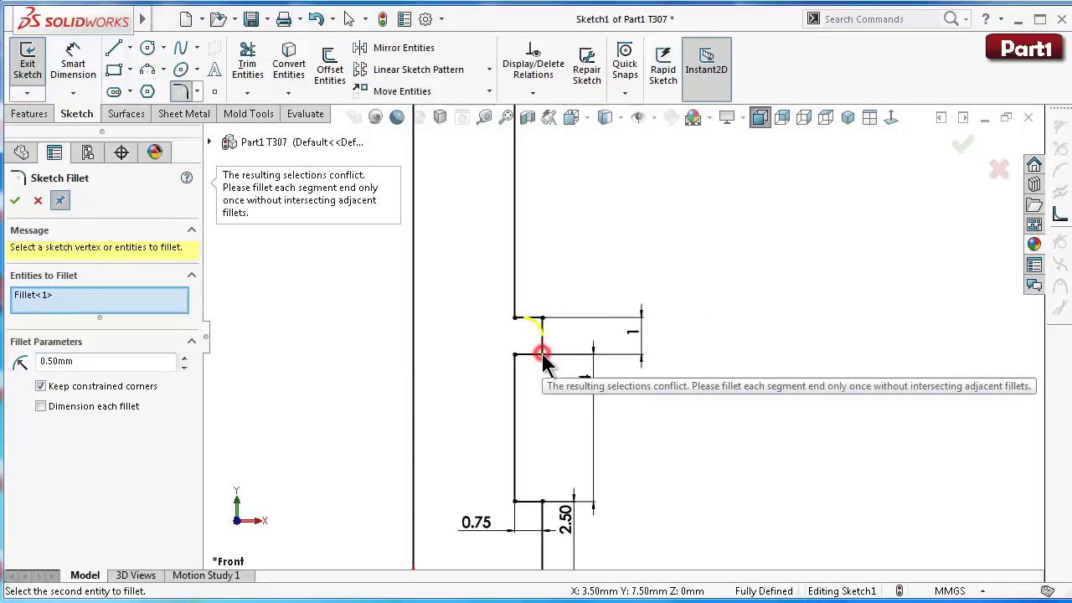
click(128, 302)
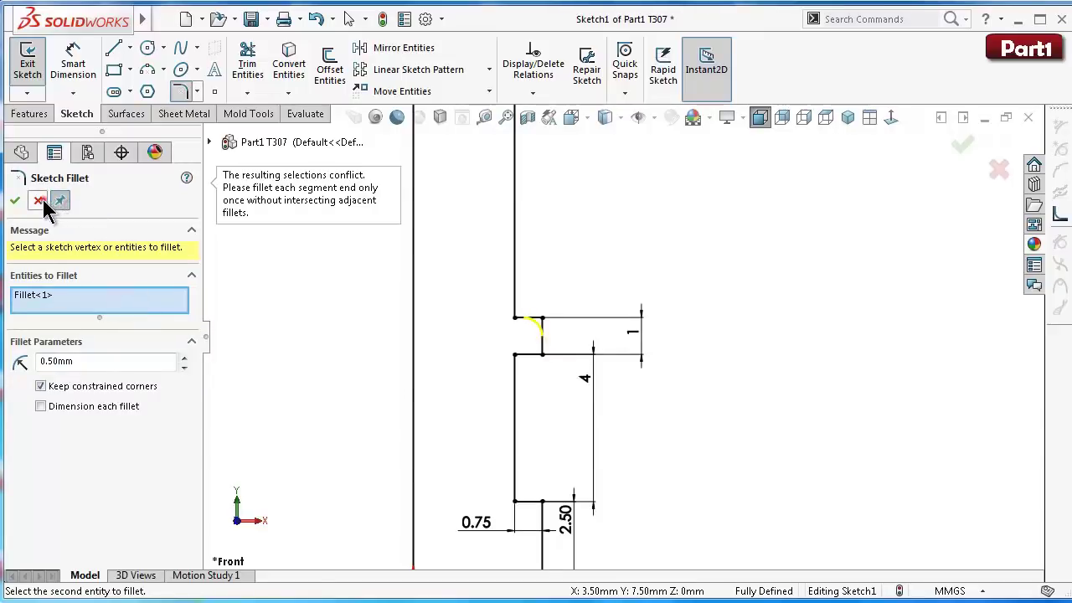
click(37, 200)
scroll(687, 301, up, 4)
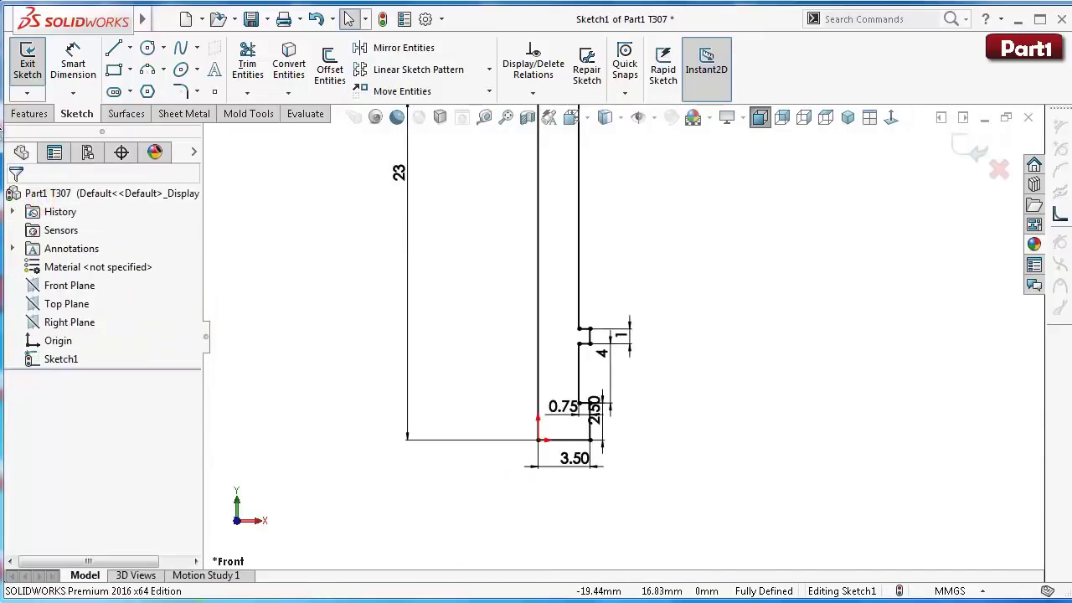
click(19, 115)
Step: Revolve the profile 360° into a solid stepped shaft and view it isometrically
click(86, 70)
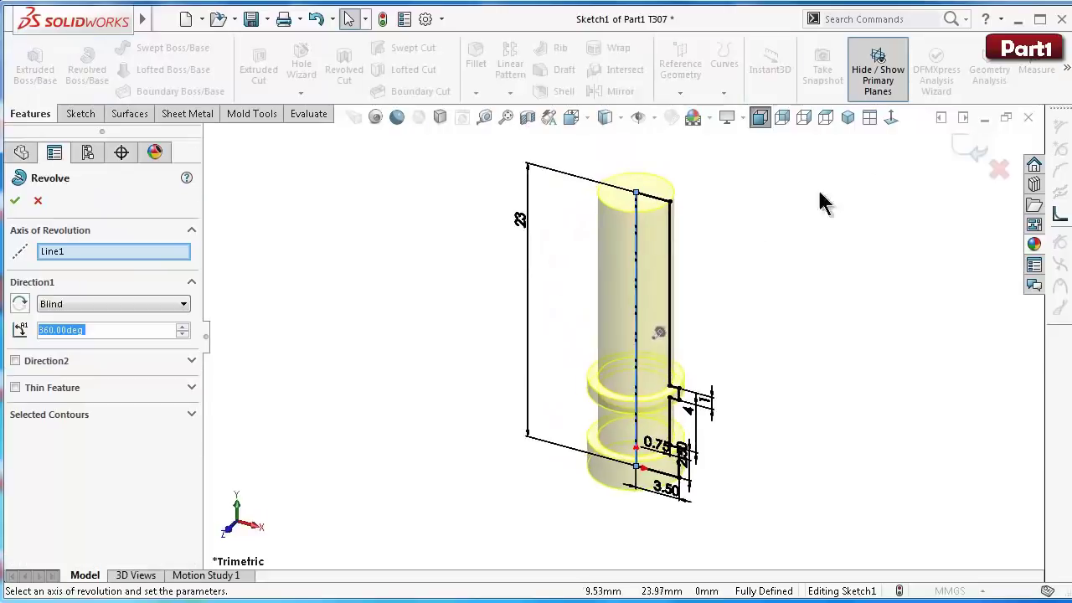
click(963, 150)
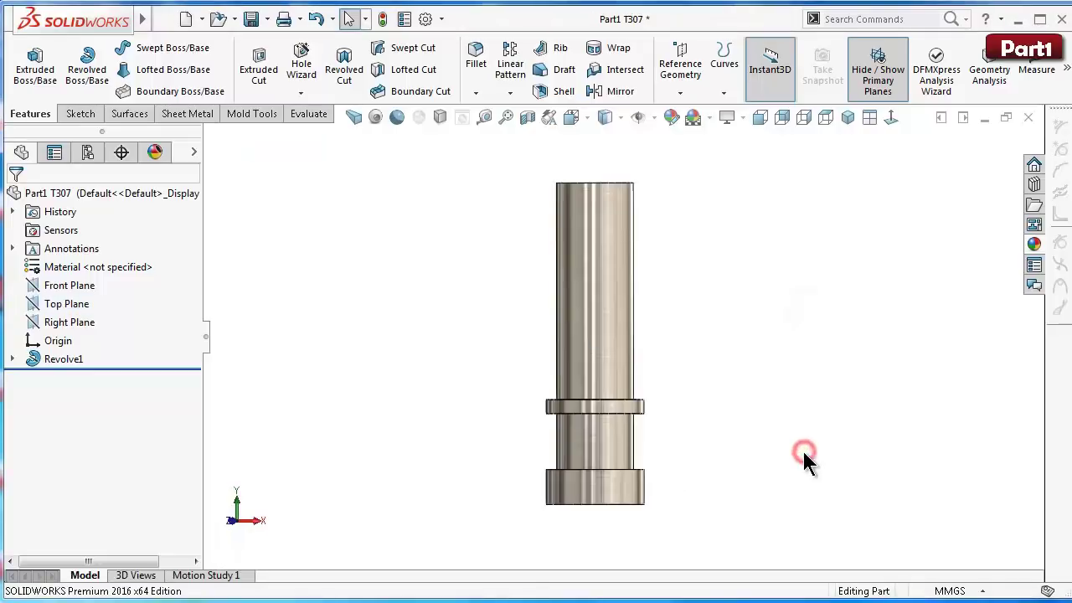
middle_drag(803, 450, 719, 266)
key(ctrl+7)
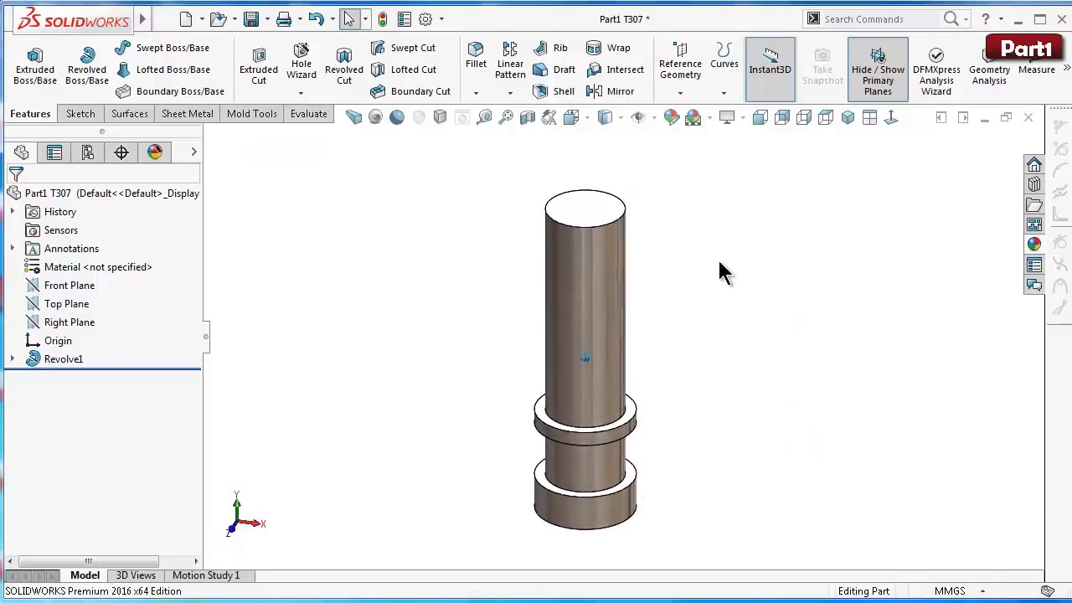
Step: Create Plane1 offset 7.25 mm from the shaft's top face
click(683, 83)
click(689, 114)
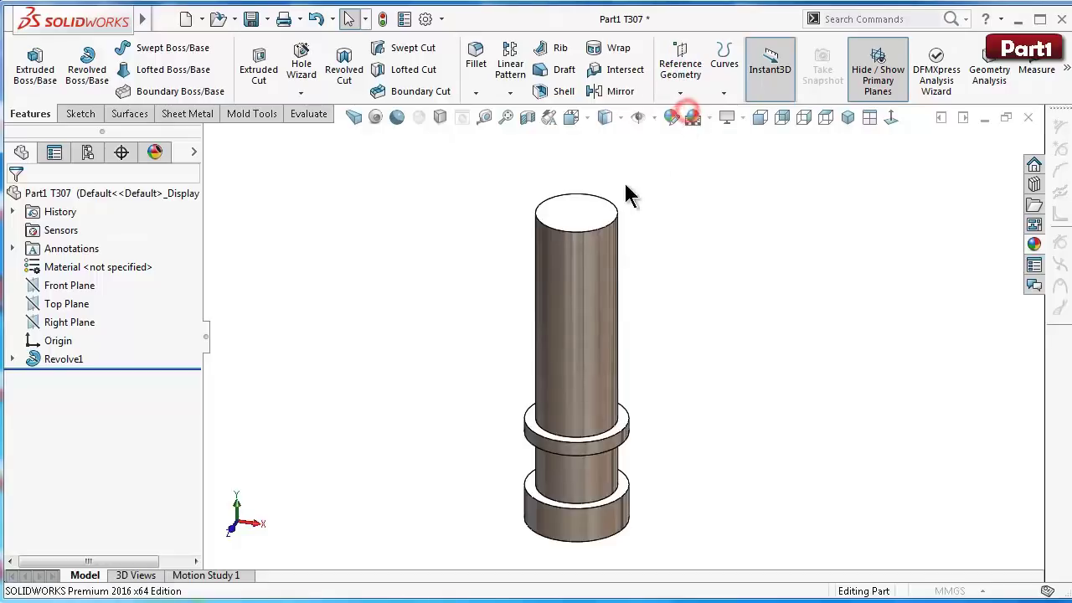
click(596, 217)
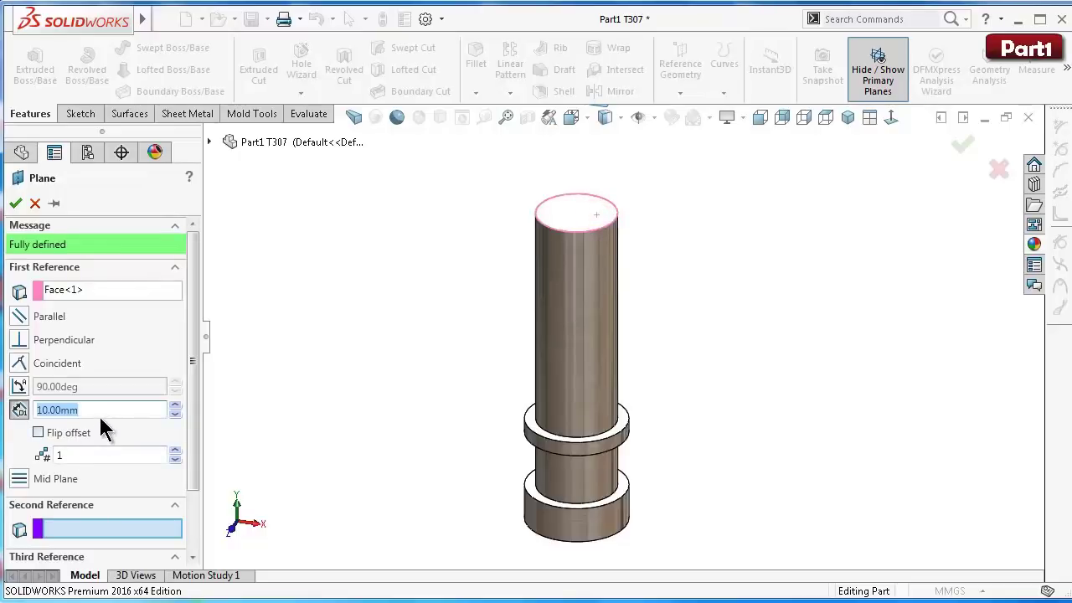
text(7.25)
click(365, 344)
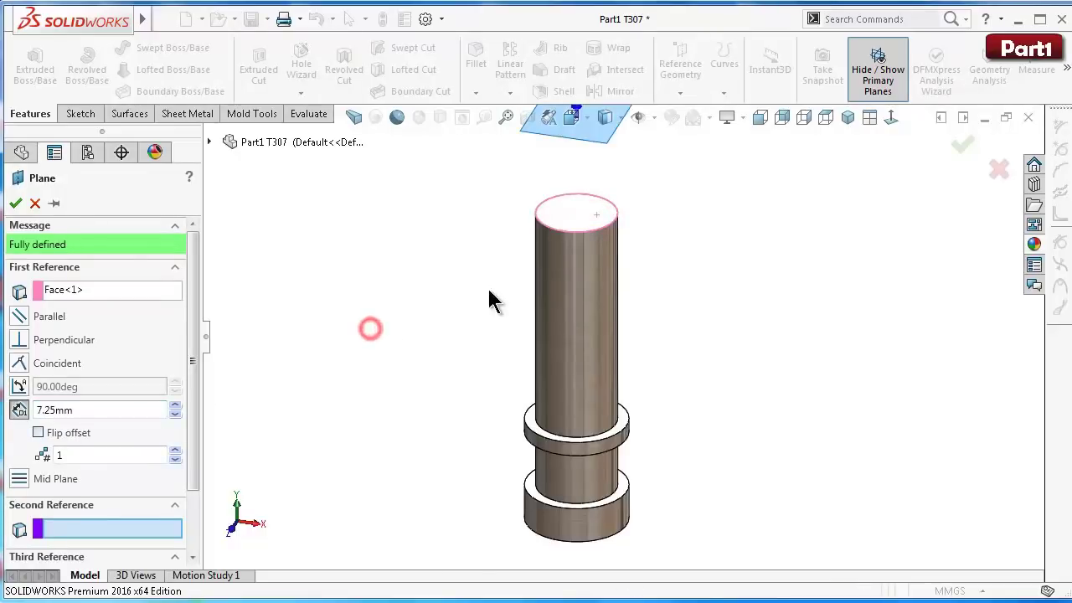
click(15, 202)
mouse_move(287, 273)
middle_down()
mouse_move(479, 259)
mouse_move(474, 350)
middle_up()
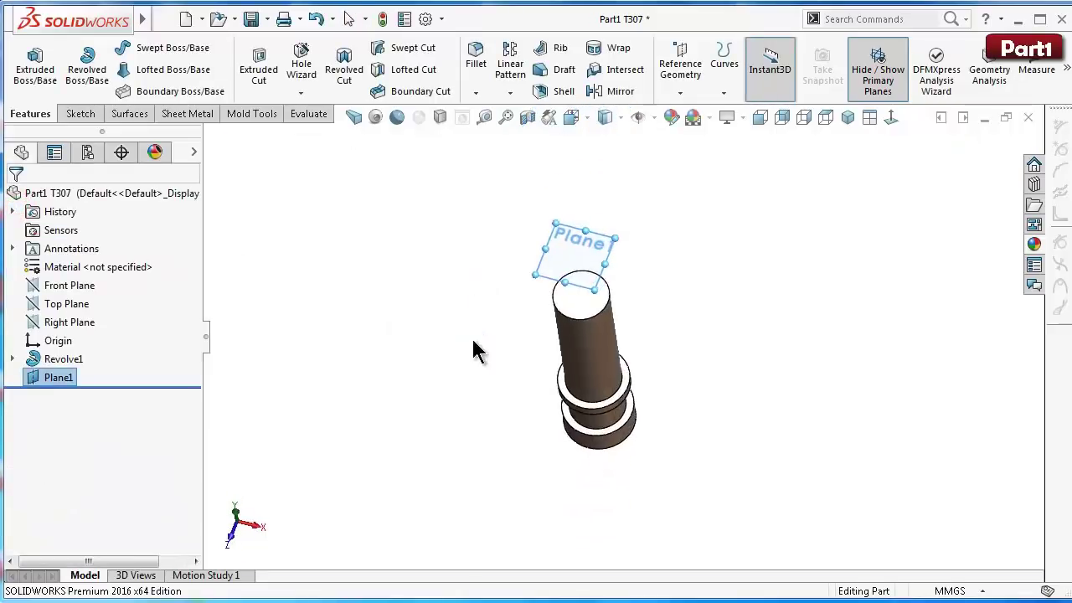
click(554, 233)
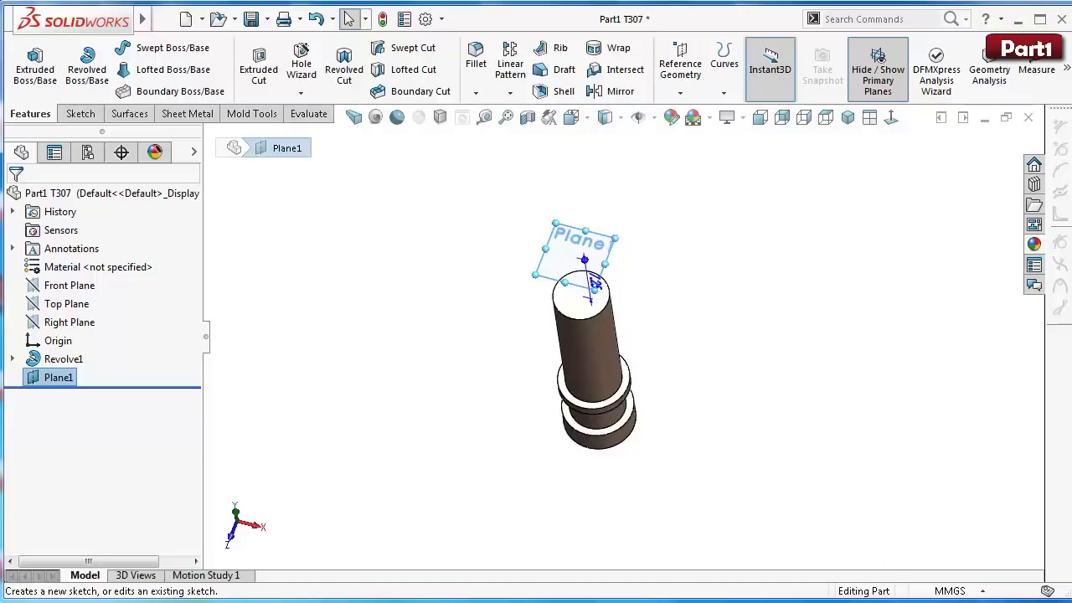
Step: Start a sketch on Plane1 and view it face-on
click(465, 327)
click(559, 239)
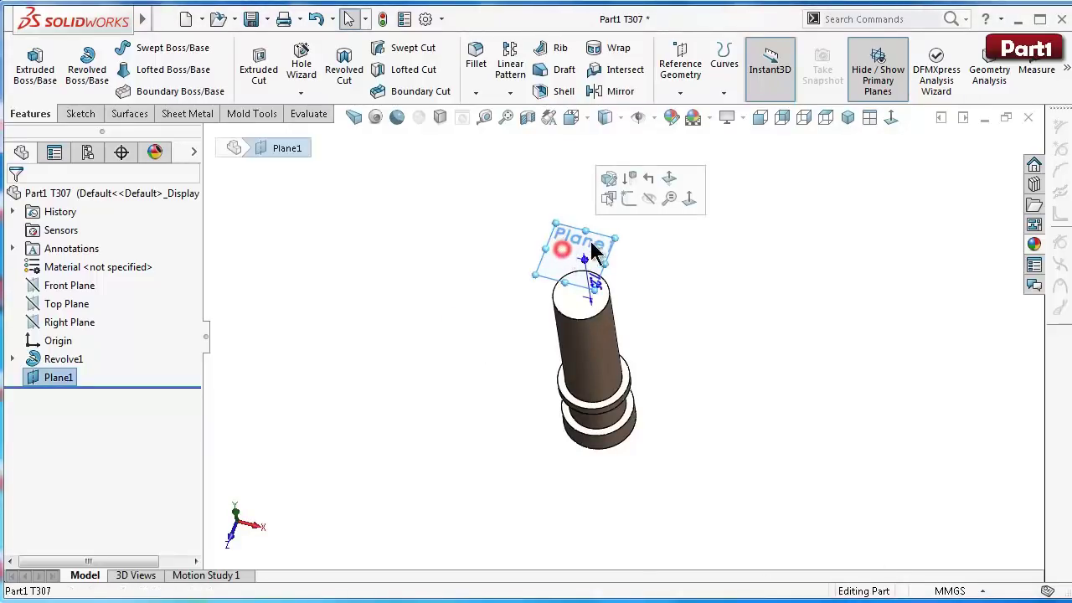
click(630, 201)
click(890, 119)
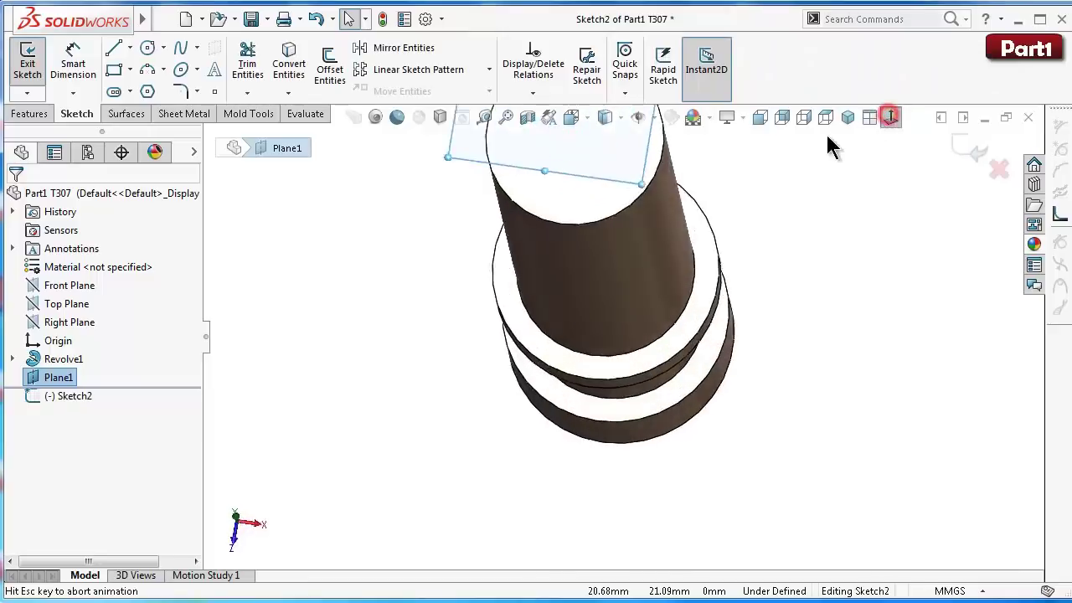
Step: Draw a Ø3.25 mm circle centred on the origin and exit the sketch
click(148, 48)
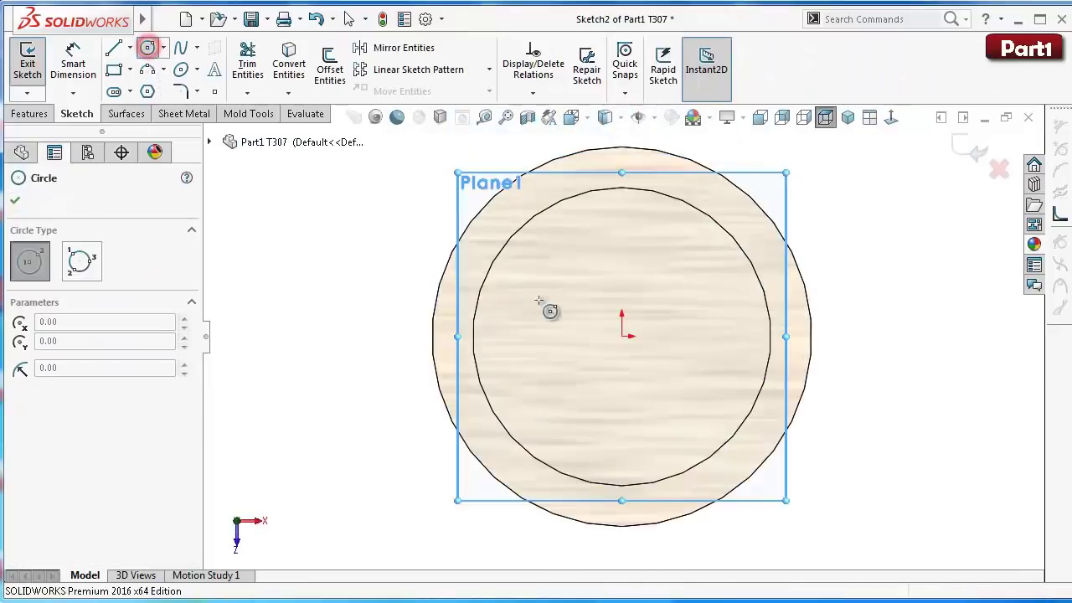
click(621, 336)
click(573, 276)
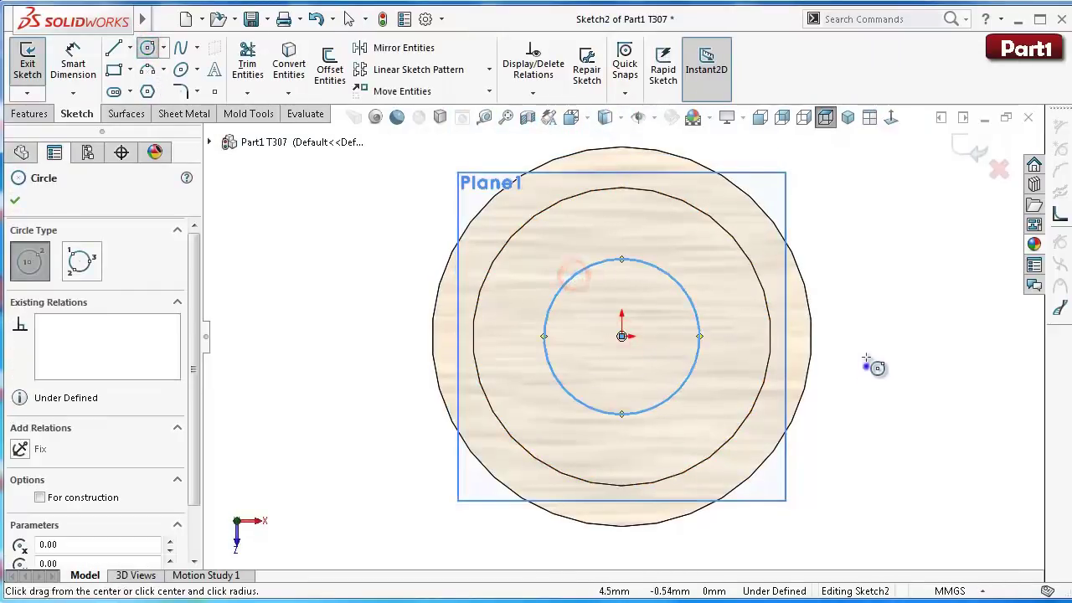
key(d)
click(694, 309)
click(903, 303)
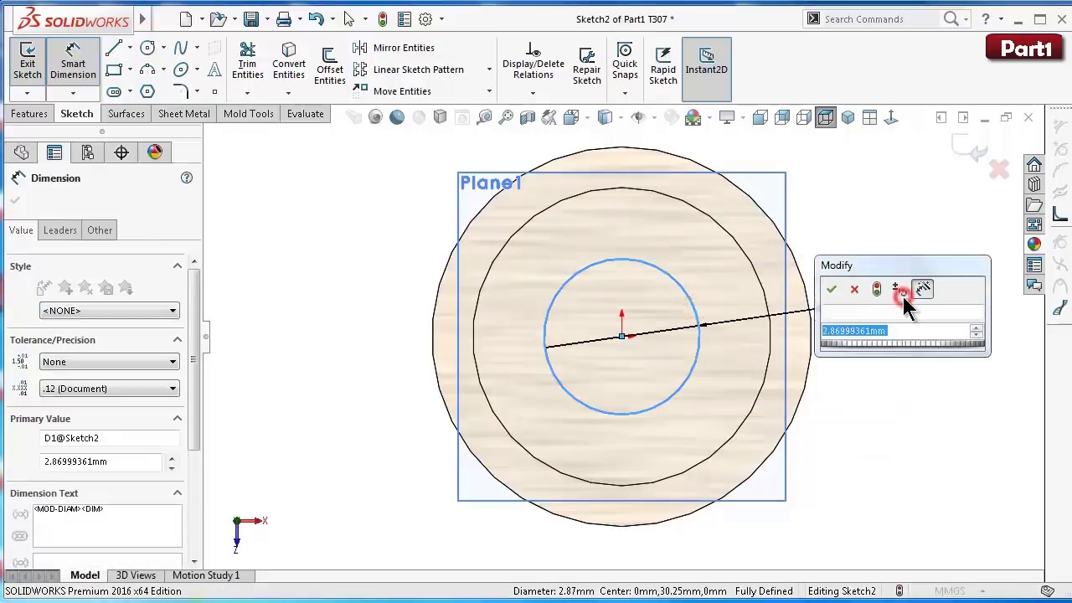
text(3.25)
key(Return)
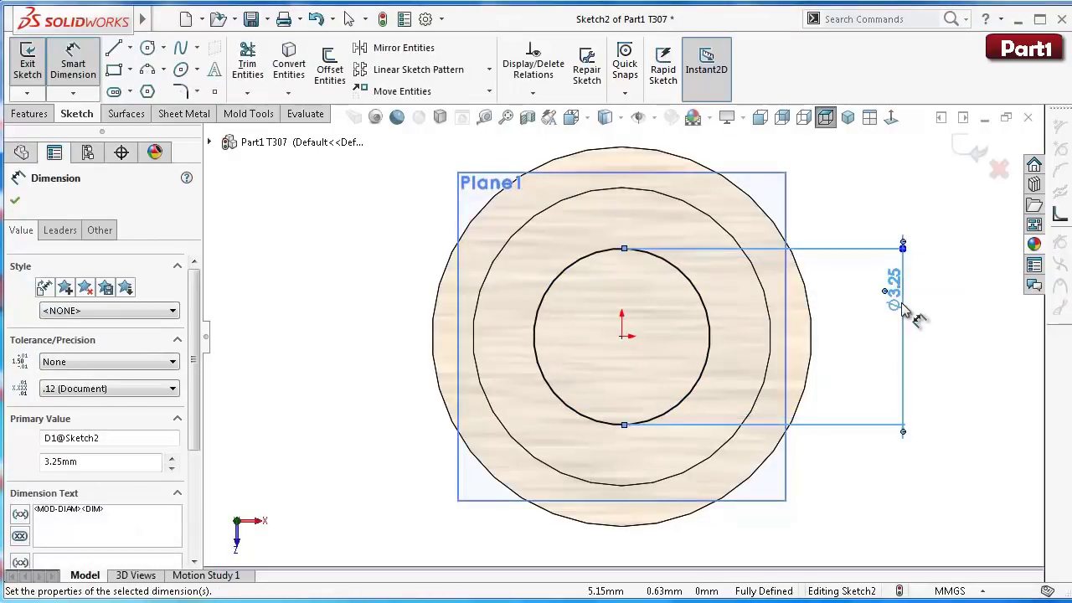
click(356, 317)
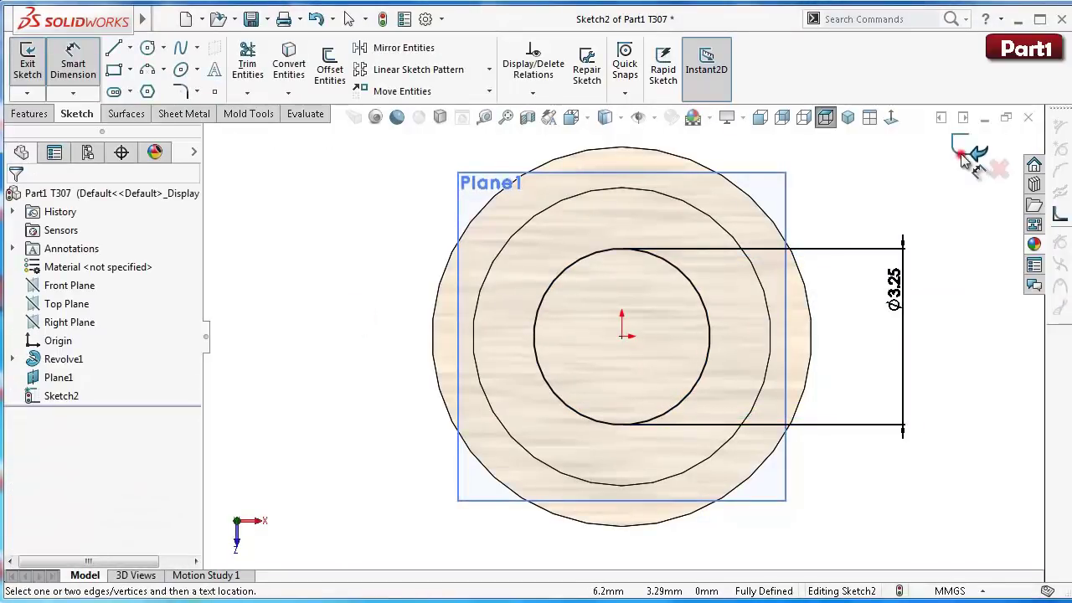
click(973, 151)
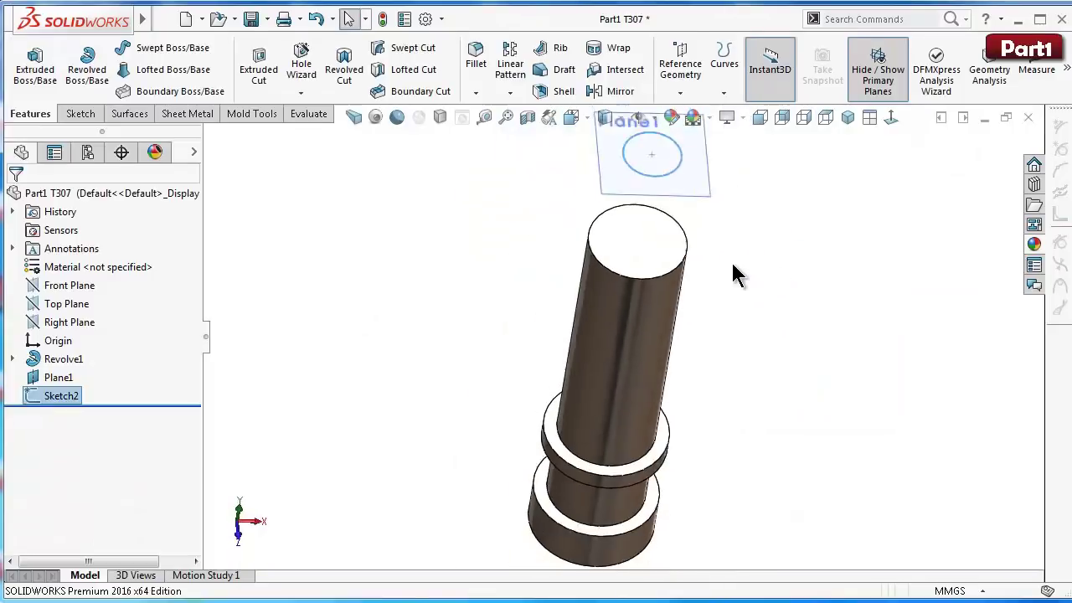
Step: Start a new sketch on the Front Plane and view it face-on
middle_drag(676, 232, 617, 233)
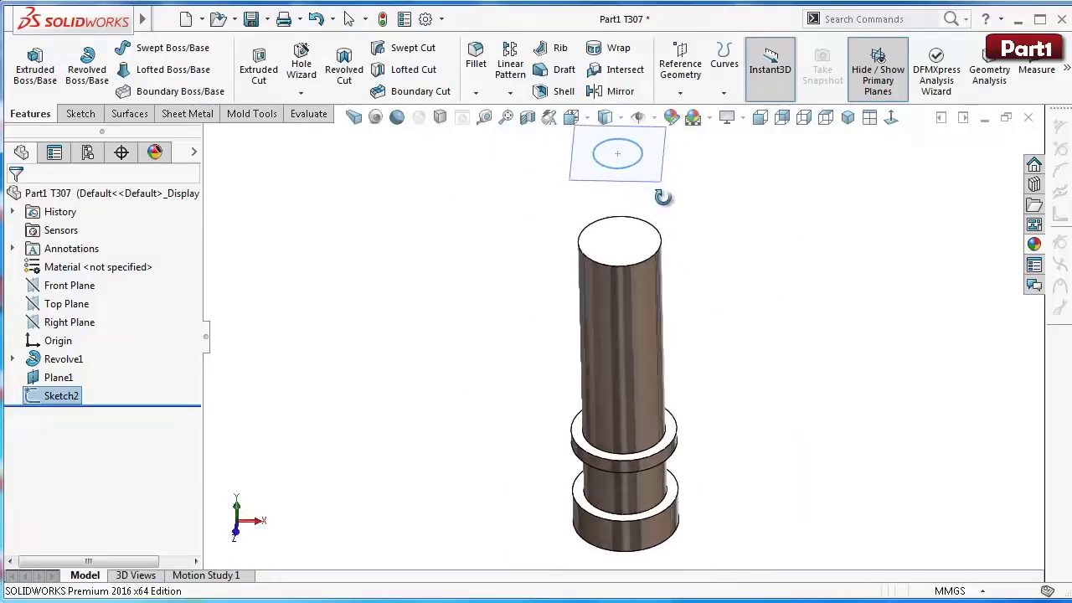
click(75, 286)
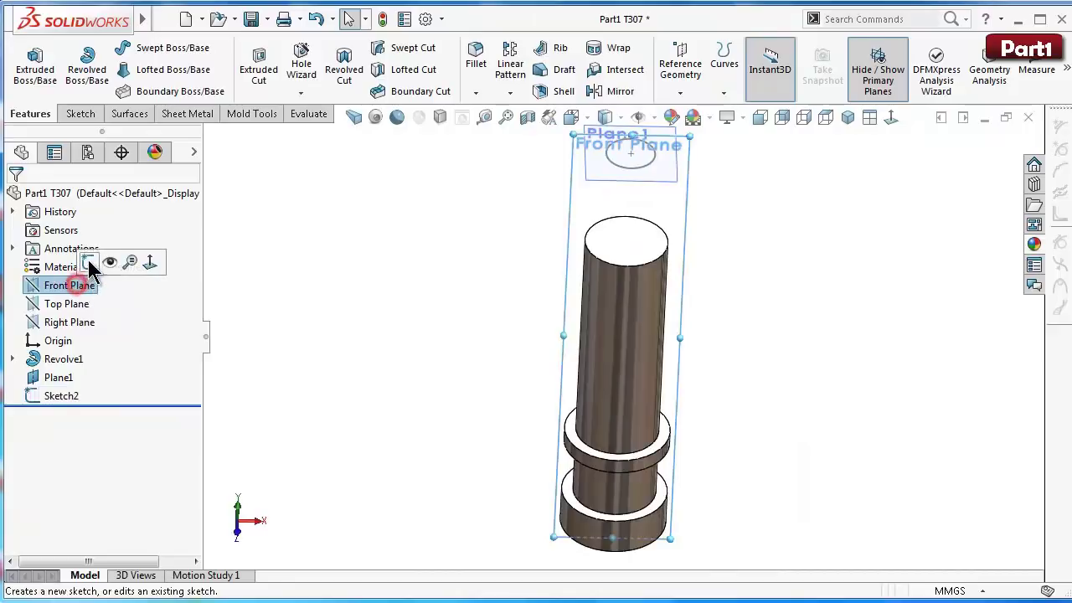
click(87, 258)
click(892, 118)
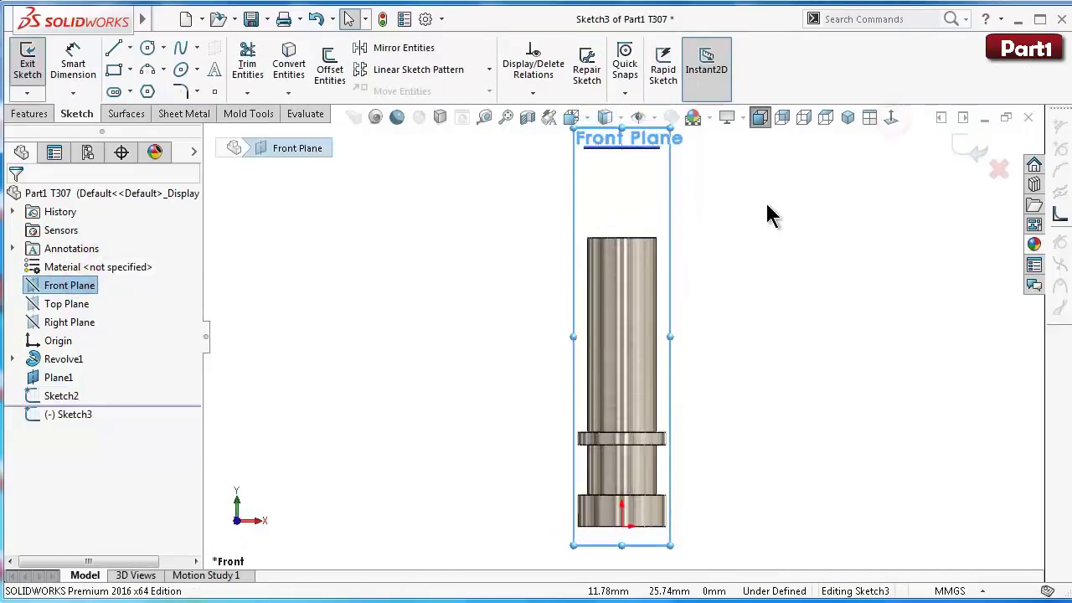
scroll(664, 161, down, 2)
scroll(663, 161, down, 2)
scroll(605, 168, down, 1)
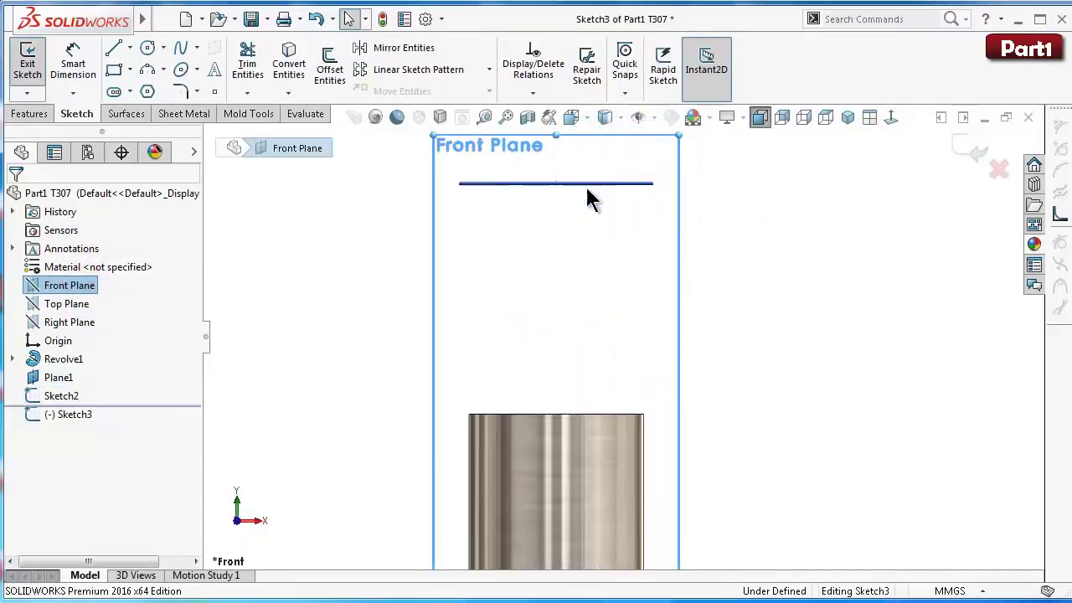
click(757, 232)
middle_drag(684, 183, 687, 217)
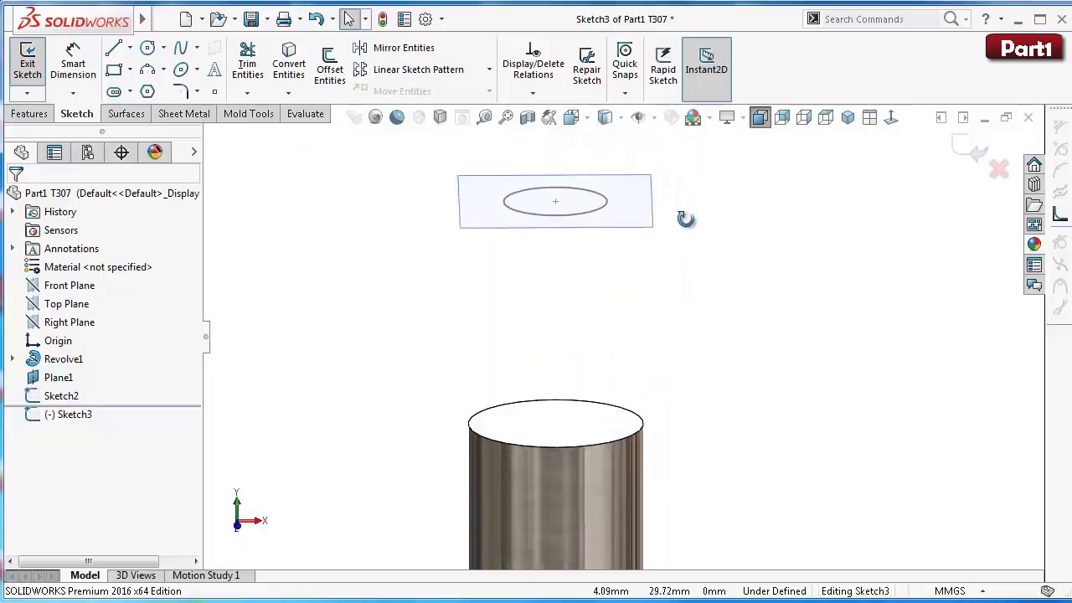
click(646, 220)
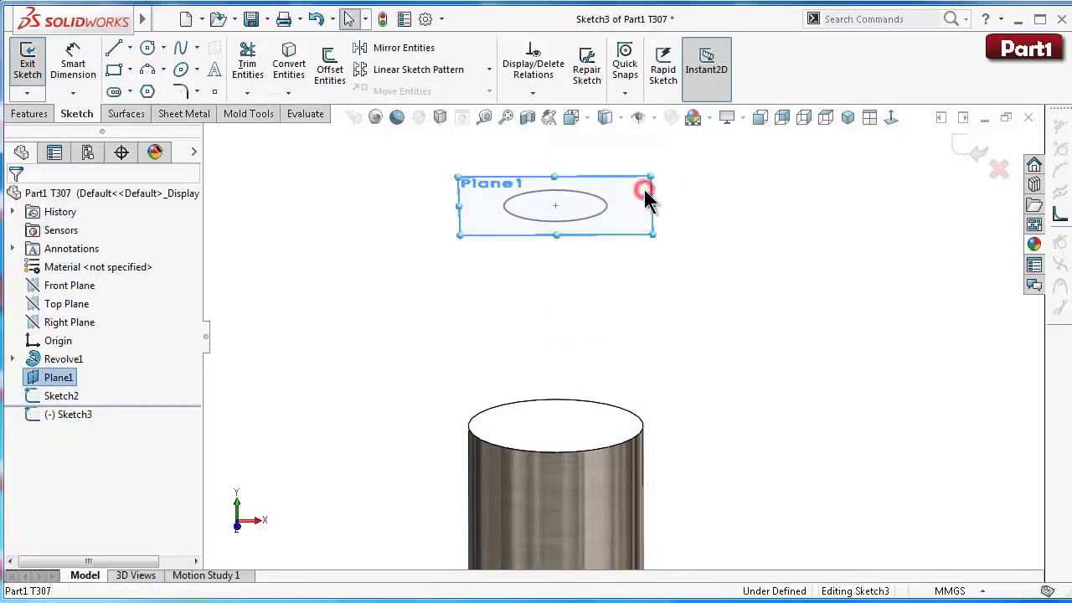
click(641, 118)
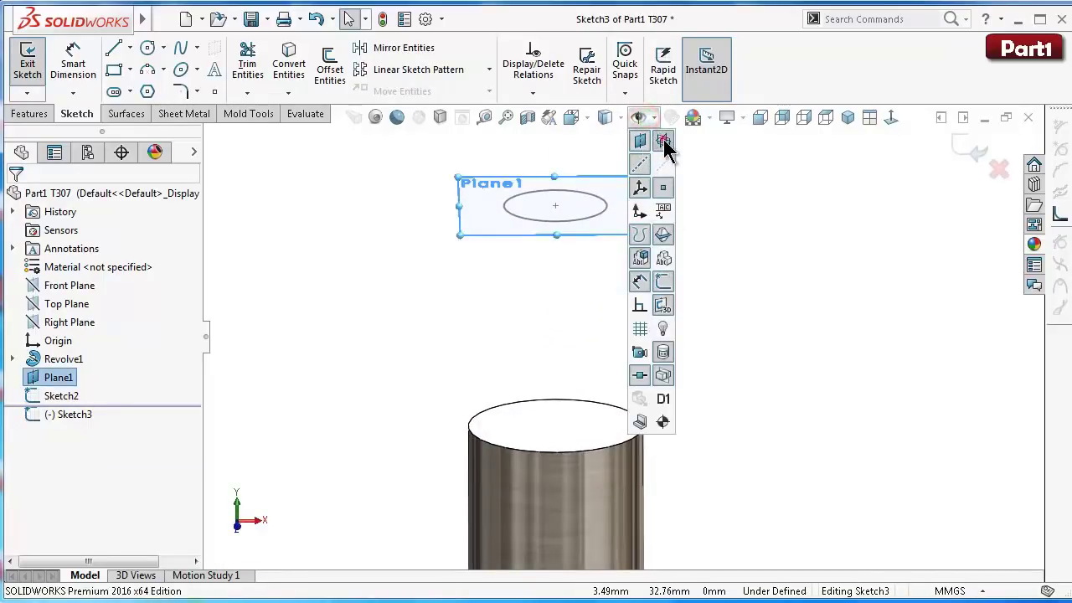
click(748, 150)
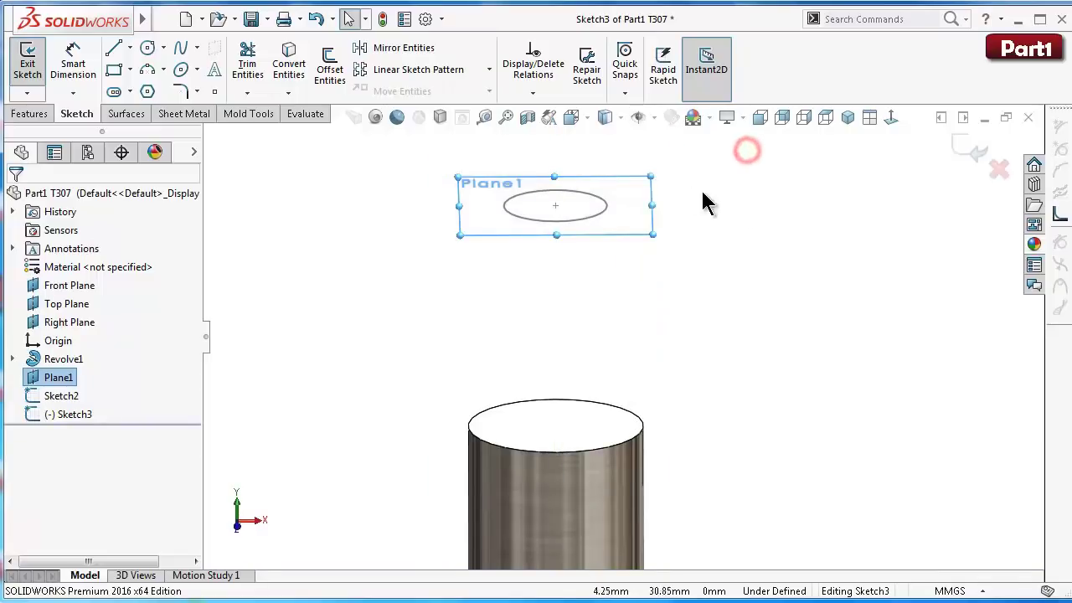
click(735, 199)
click(891, 117)
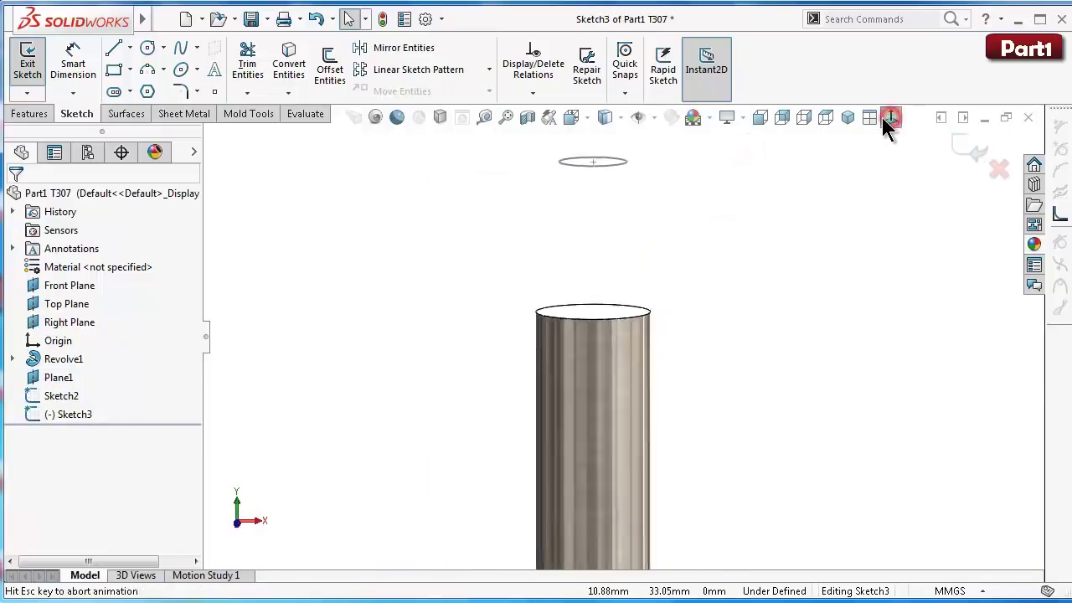
Step: Draw a 180° three-point arc above the cylinder spanning the Ø3.25 circle
click(147, 70)
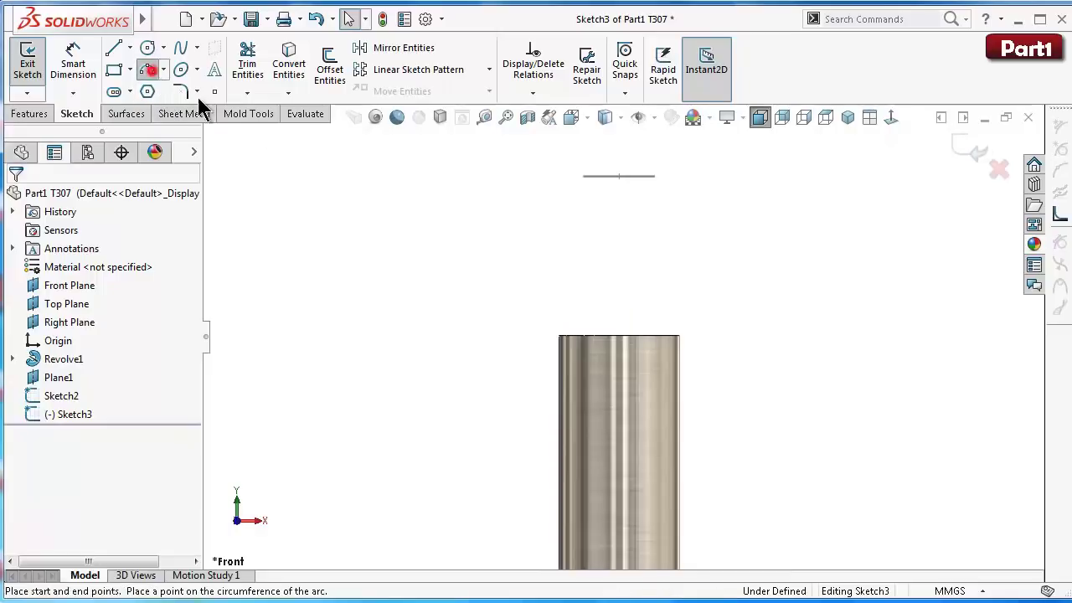
click(618, 175)
click(446, 176)
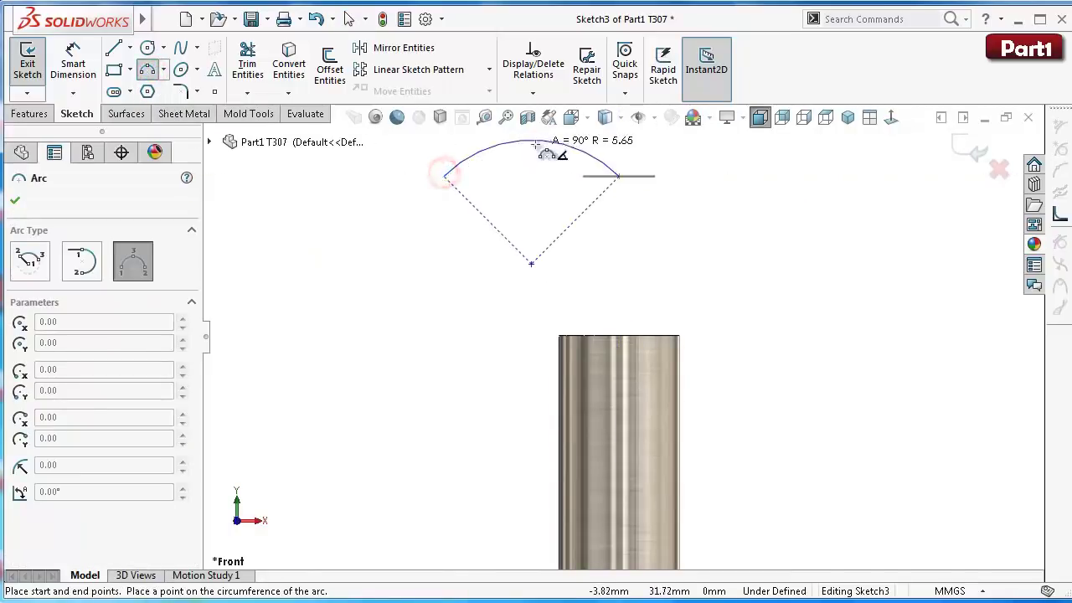
key(z)
key(z)
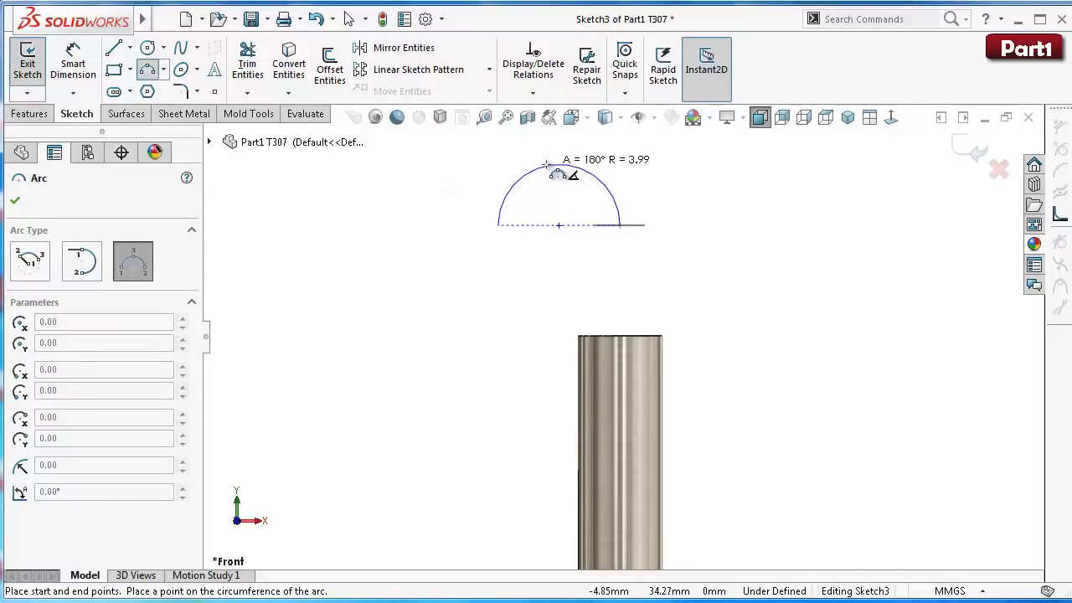
click(546, 165)
right_drag(708, 244, 642, 201)
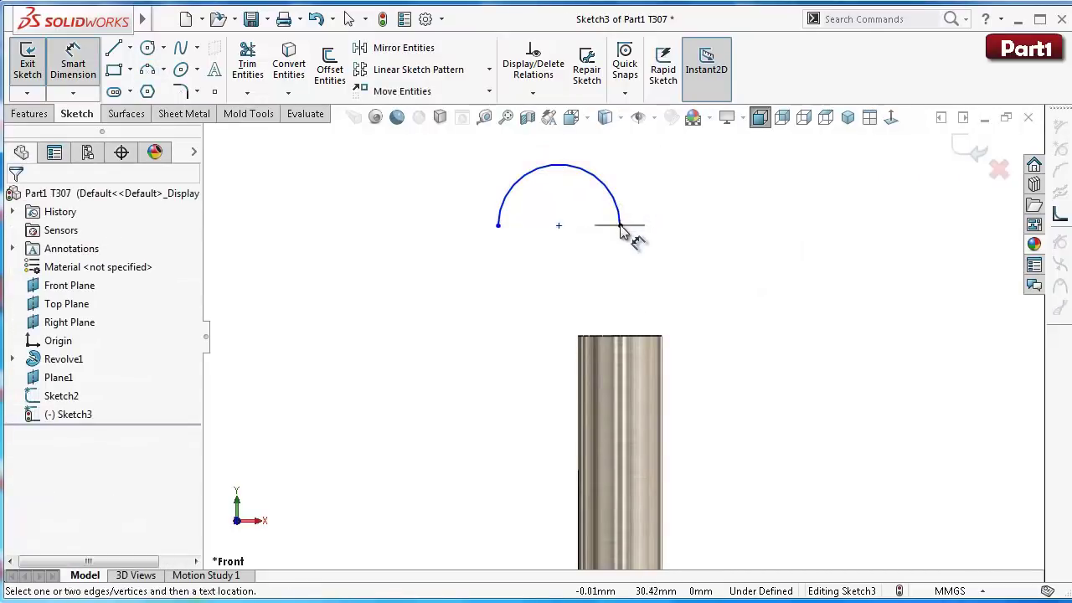
click(619, 225)
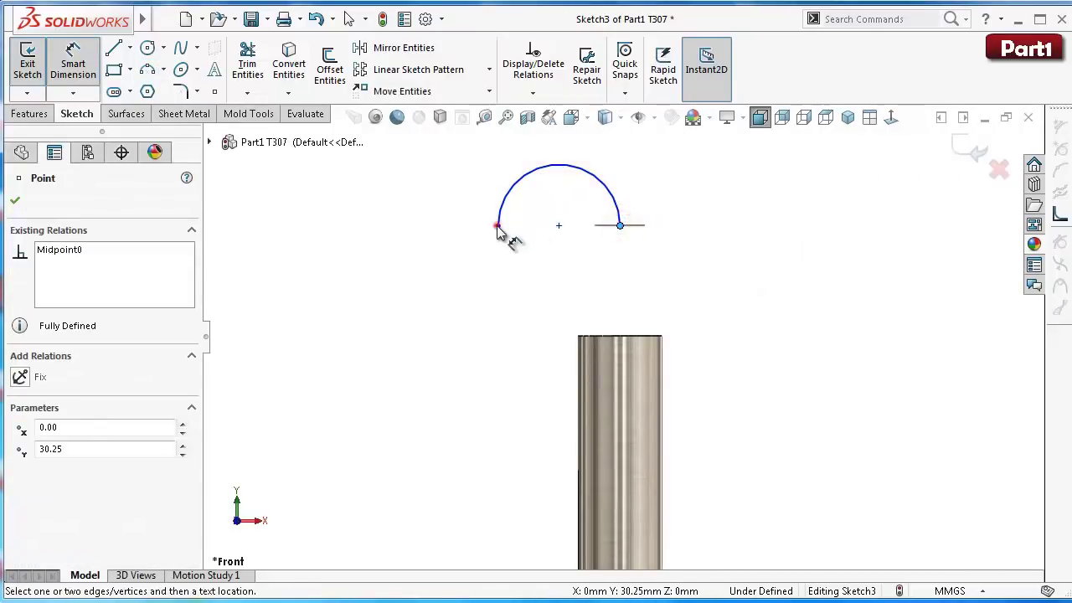
Step: Dimension the distance between the arc's endpoints as 10 mm
click(498, 224)
click(422, 192)
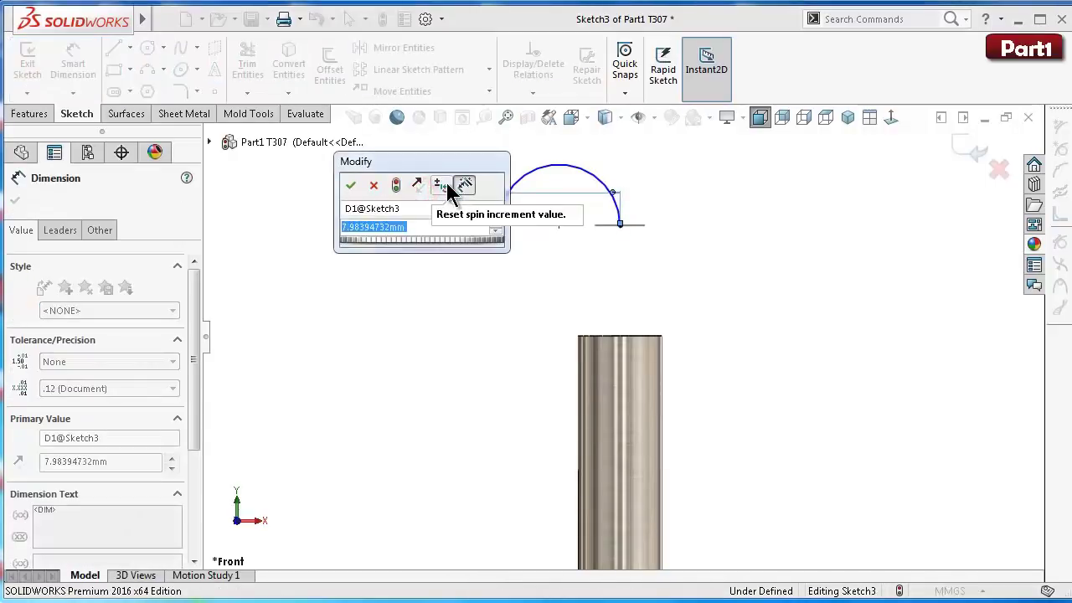
text(10)
key(Return)
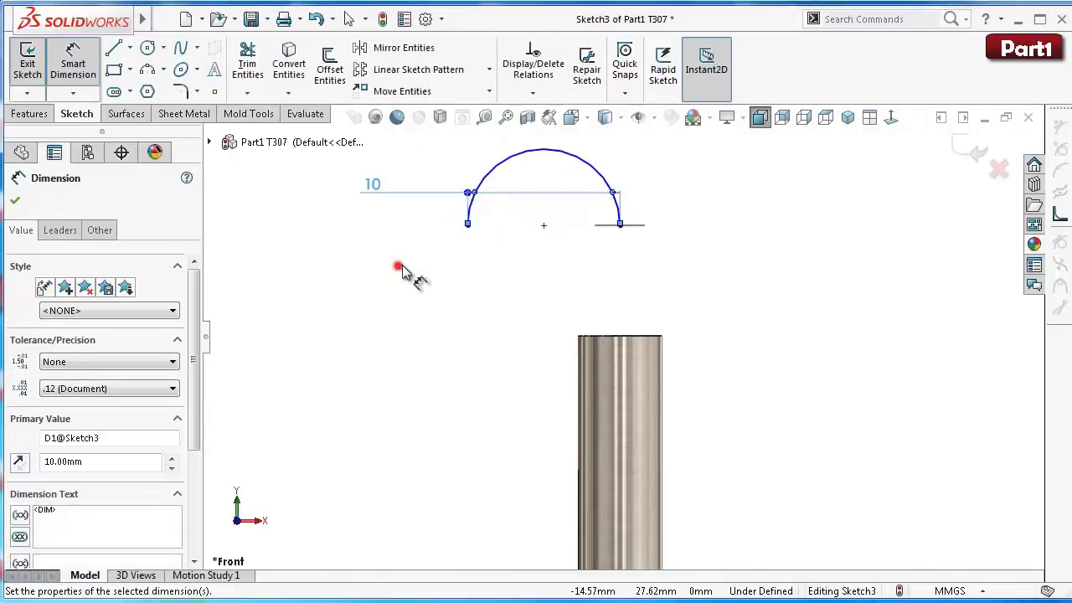
click(400, 267)
key(Escape)
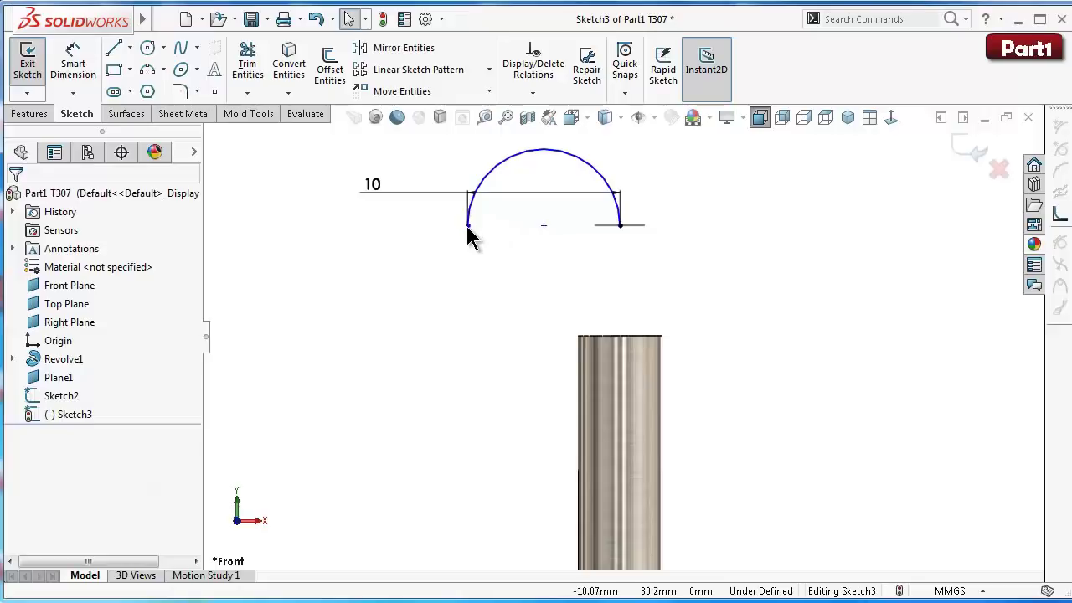
Step: Add a Horizontal relation between both arc endpoints and the arc's centre
click(468, 226)
ctrl+click(544, 225)
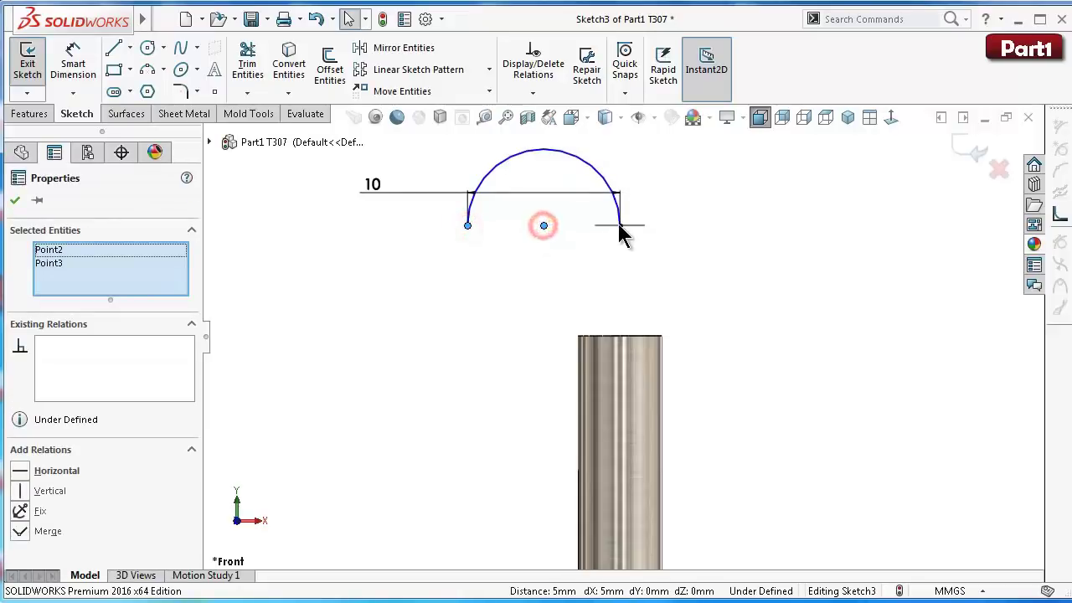
ctrl+click(619, 224)
click(680, 174)
click(725, 251)
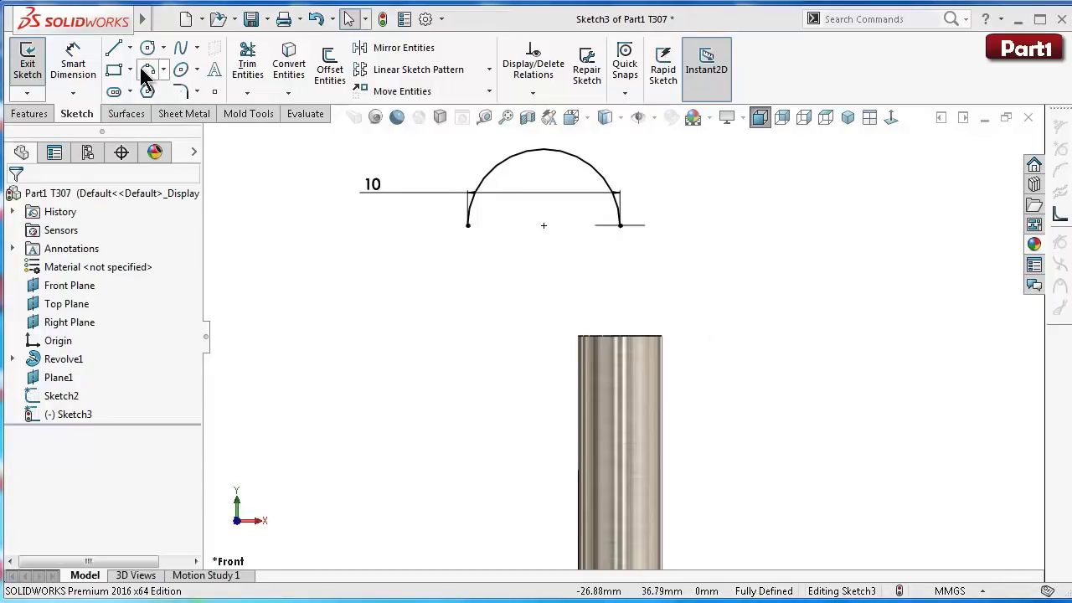
Step: Draw a spline from the arc's left endpoint down to the cylinder
click(180, 49)
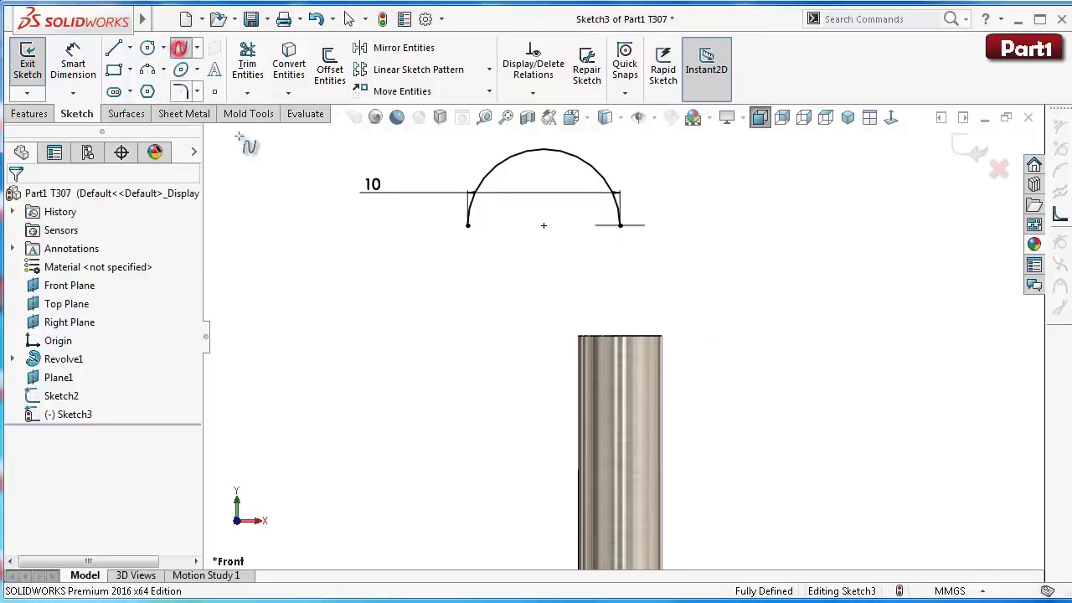
click(468, 226)
click(592, 397)
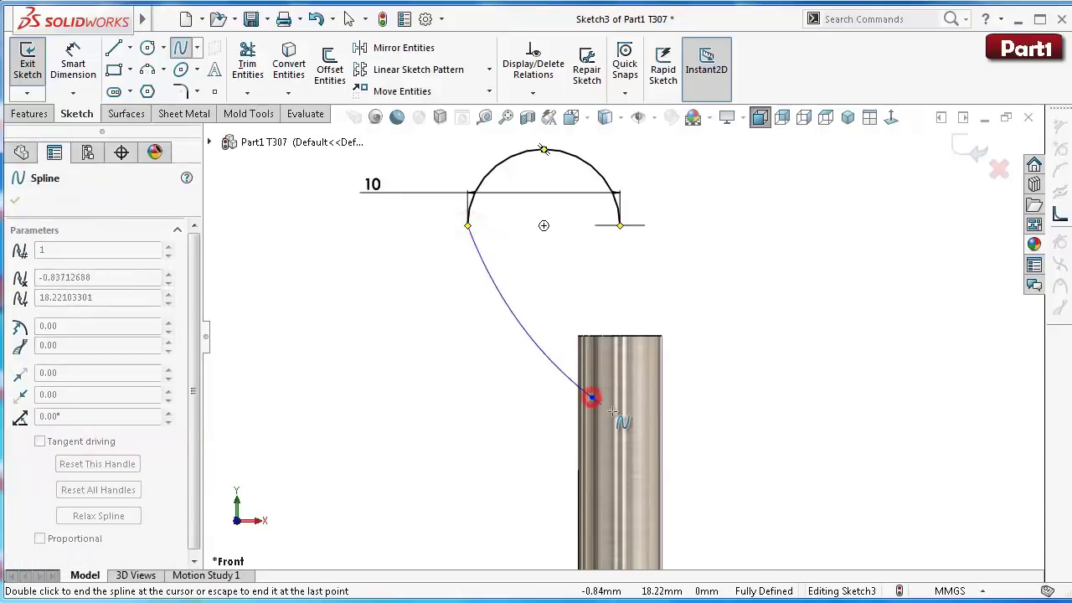
right_click(592, 397)
click(616, 414)
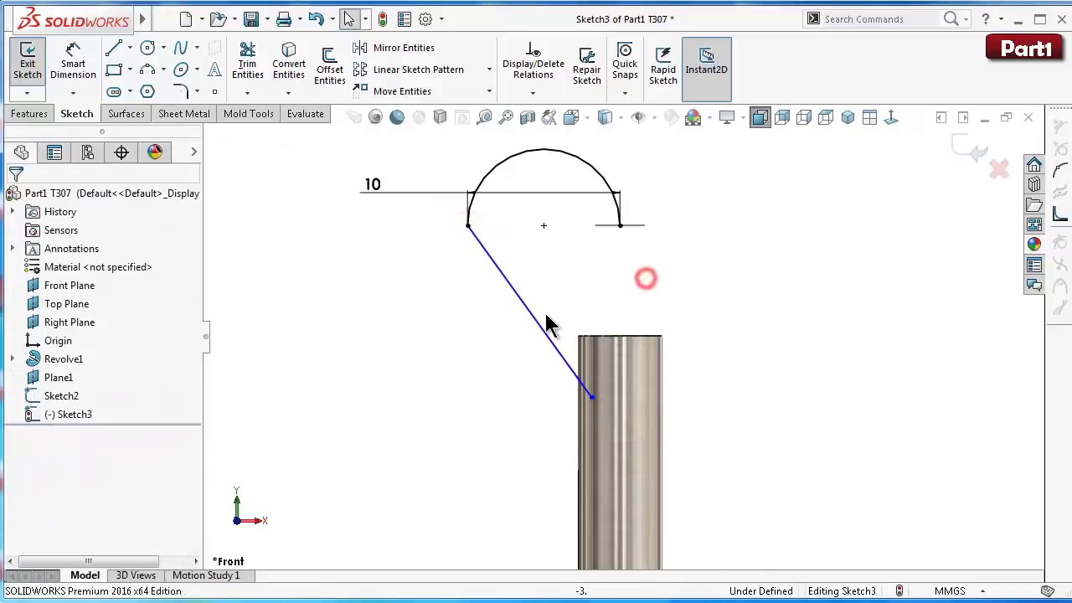
scroll(549, 325, up, 2)
right_drag(549, 325, 549, 285)
Step: Dimension the spline's lower end 3.25 mm below the cylinder's top edge
click(608, 448)
click(628, 397)
click(746, 401)
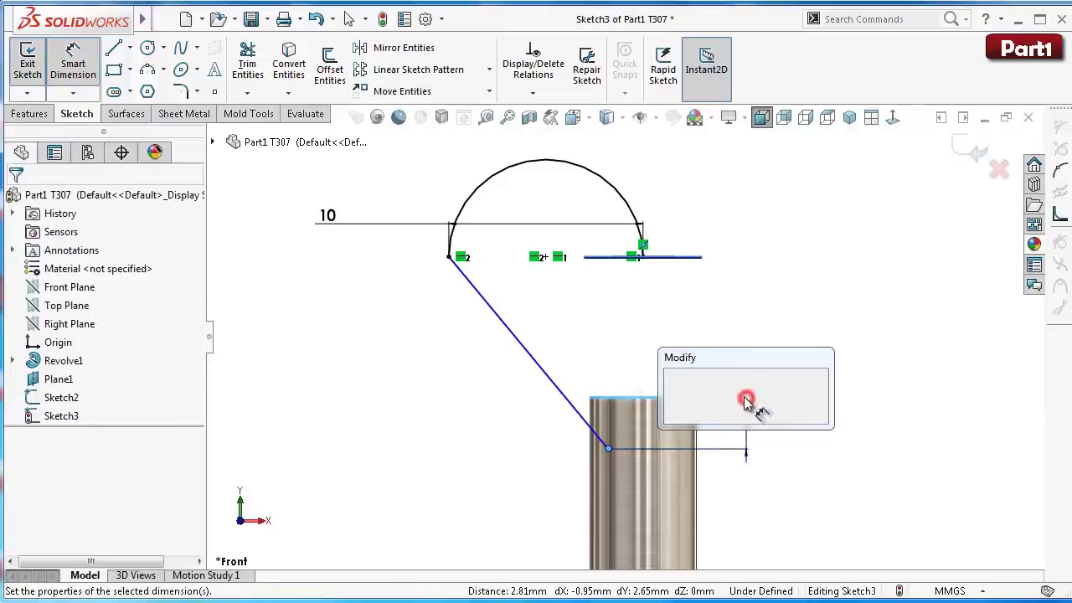
text(3)
key(Return)
scroll(577, 416, up, 2)
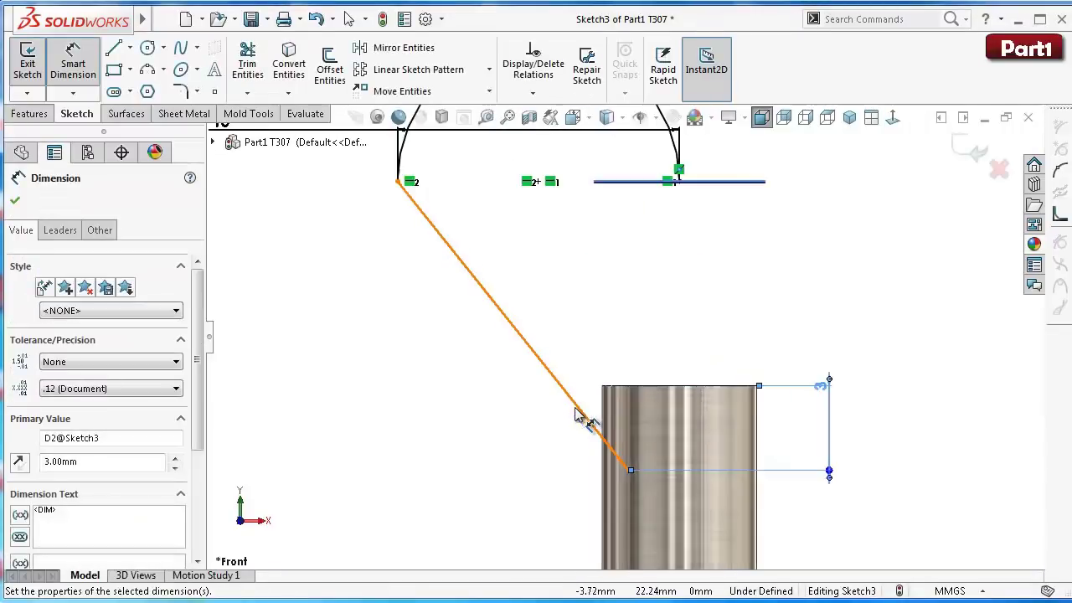
double_click(825, 386)
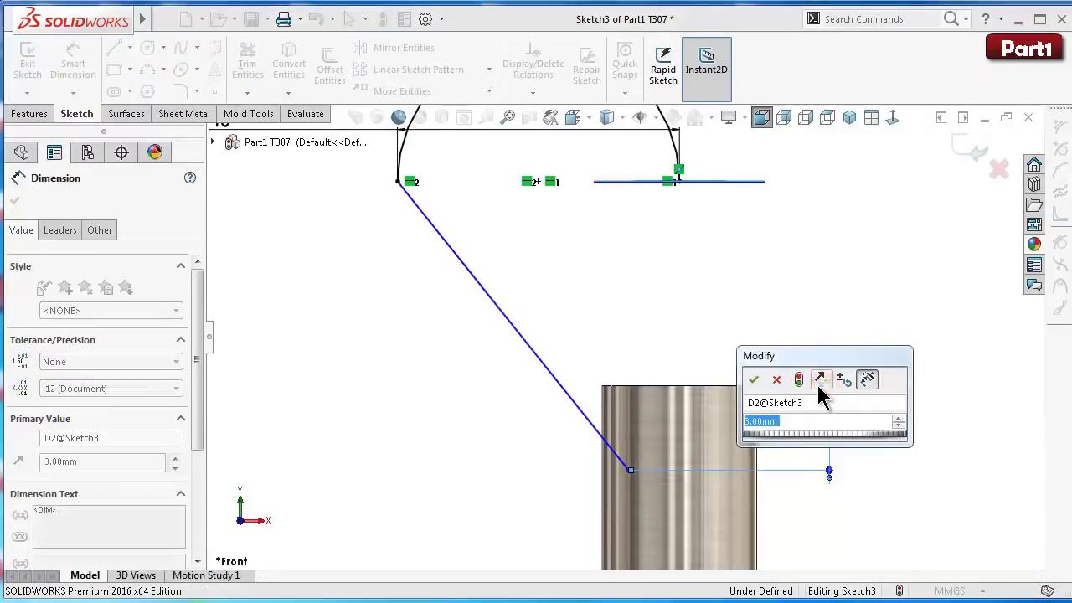
text(3.25)
key(Return)
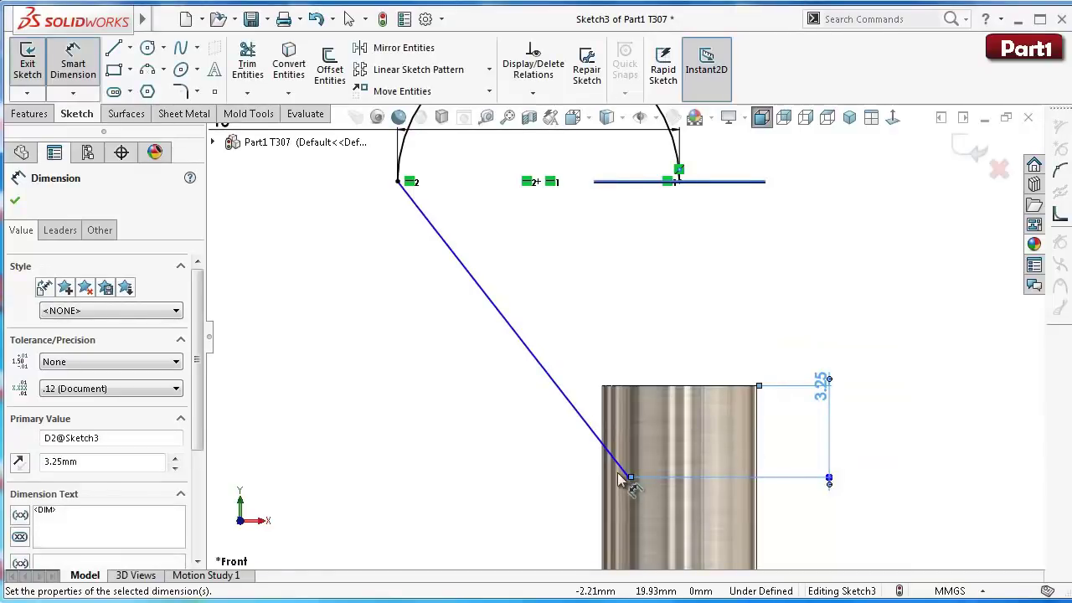
click(630, 478)
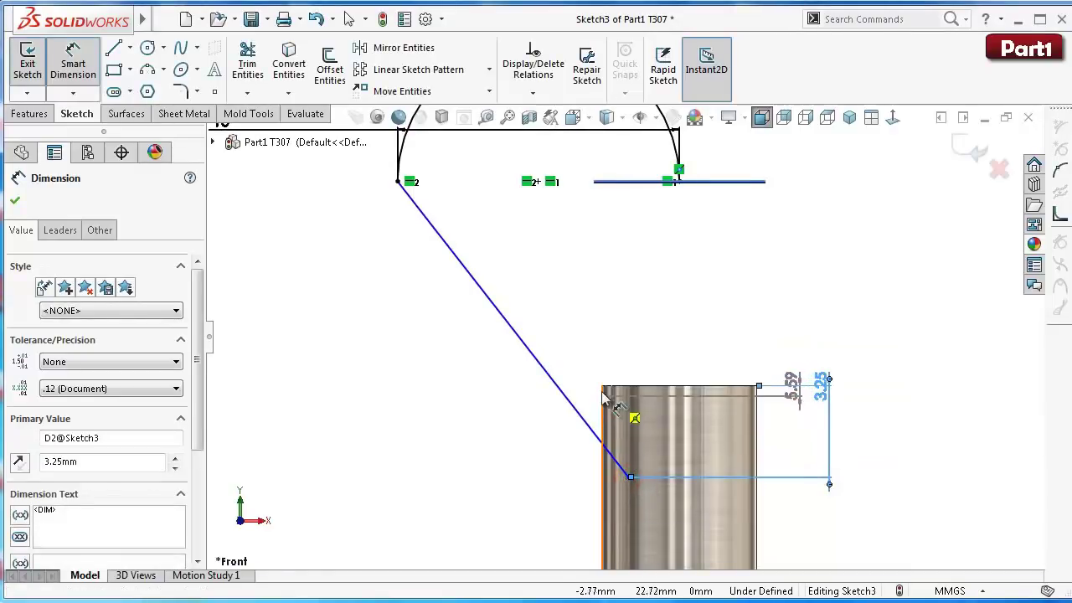
key(Escape)
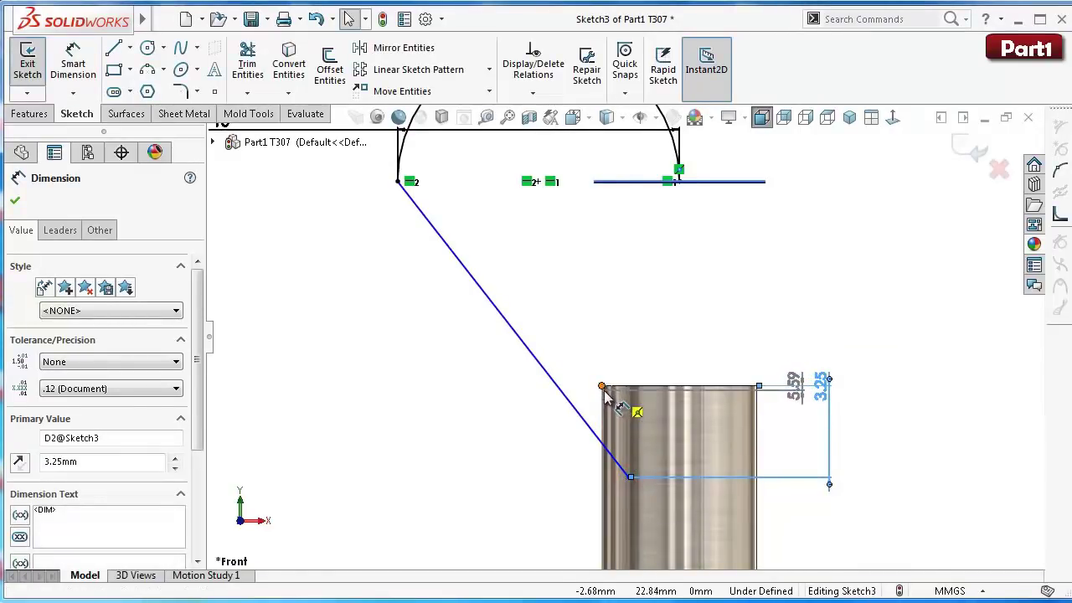
key(Escape)
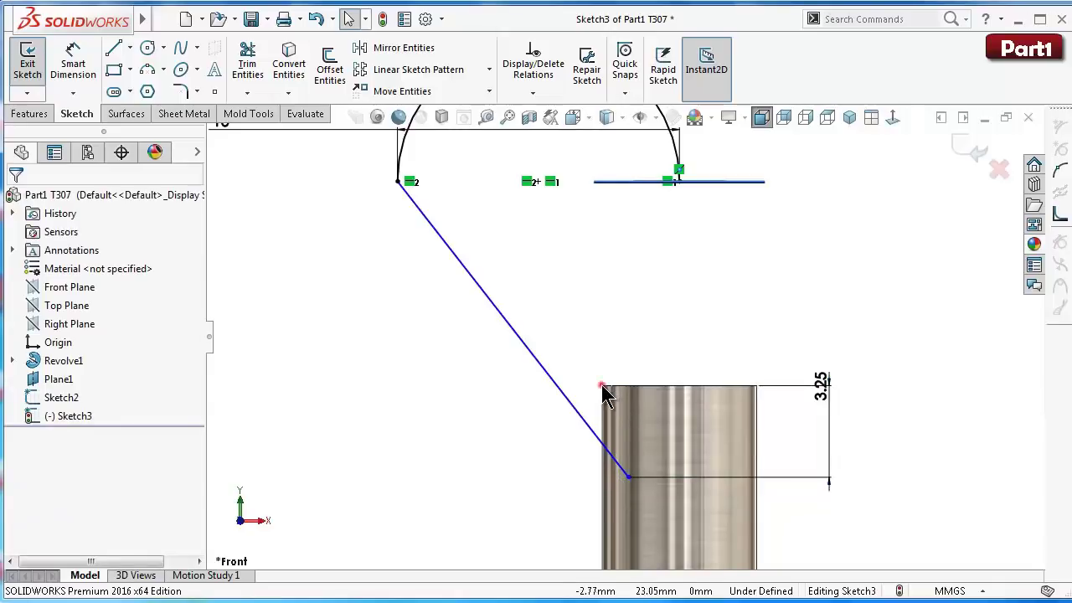
Step: Dimension the spline's lower end 0.75 mm horizontally from the cylinder's top-left corner
click(603, 386)
click(628, 478)
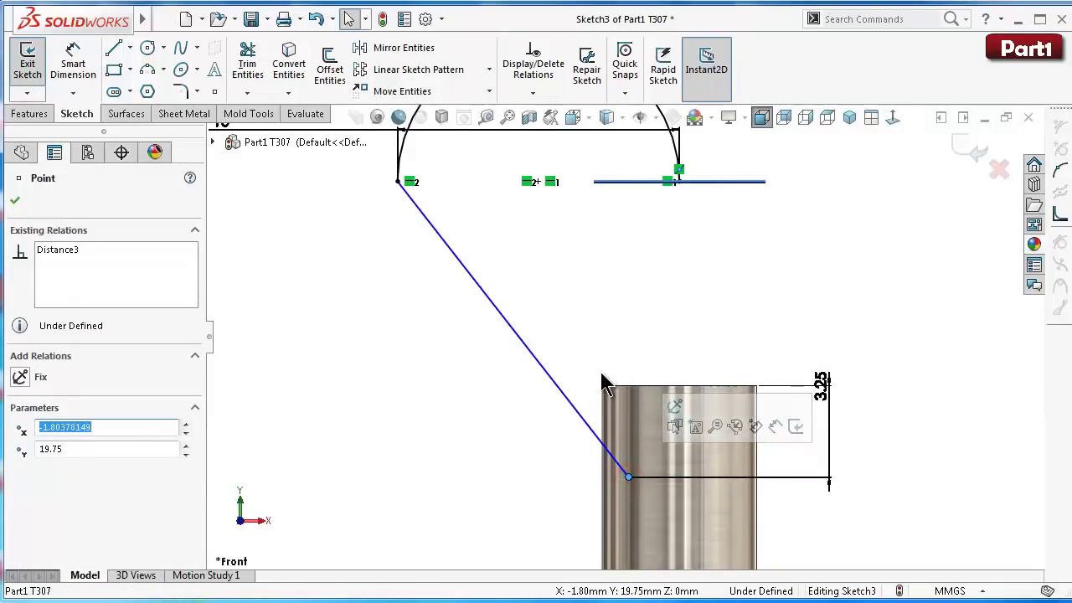
click(73, 63)
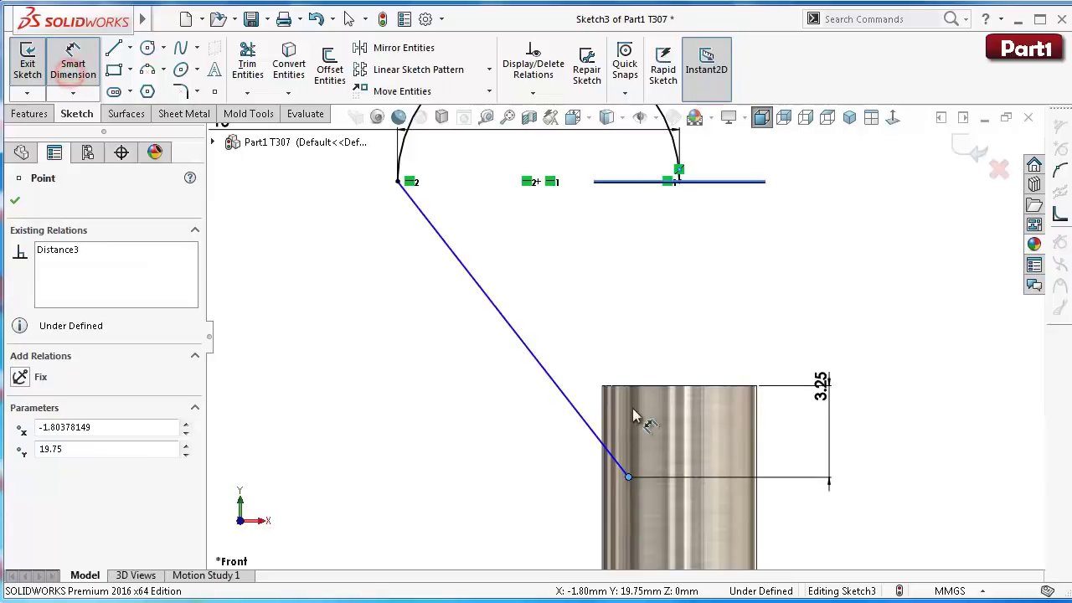
click(603, 386)
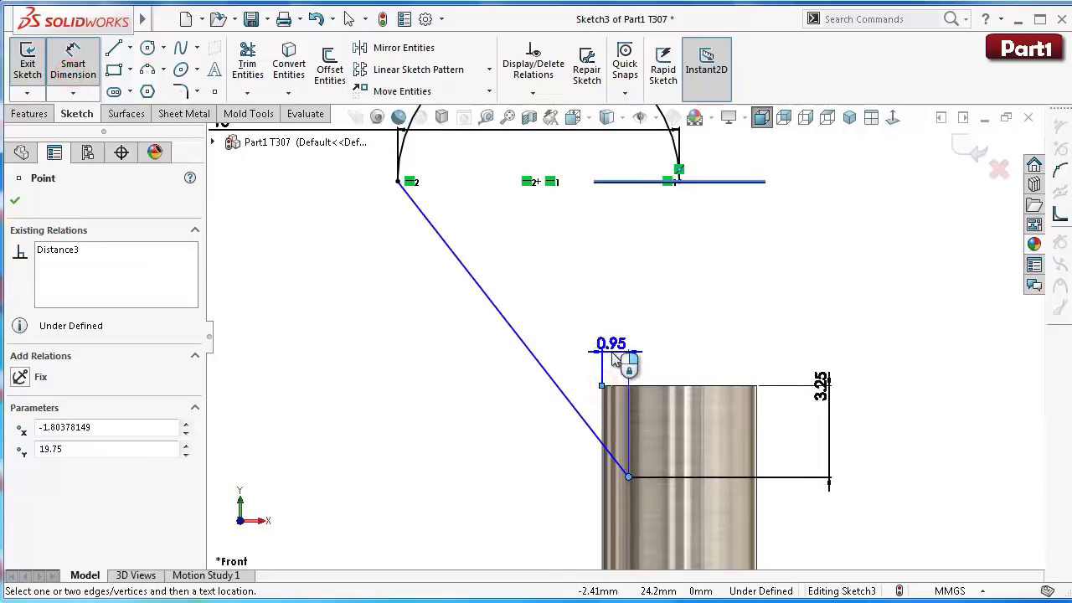
click(612, 350)
text(0.)
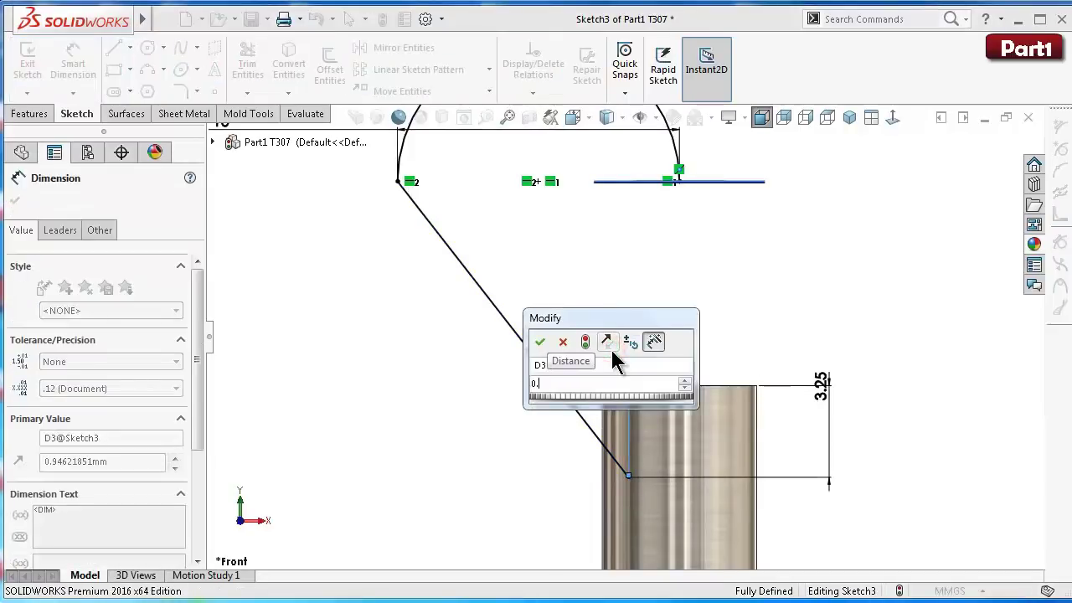
text(75)
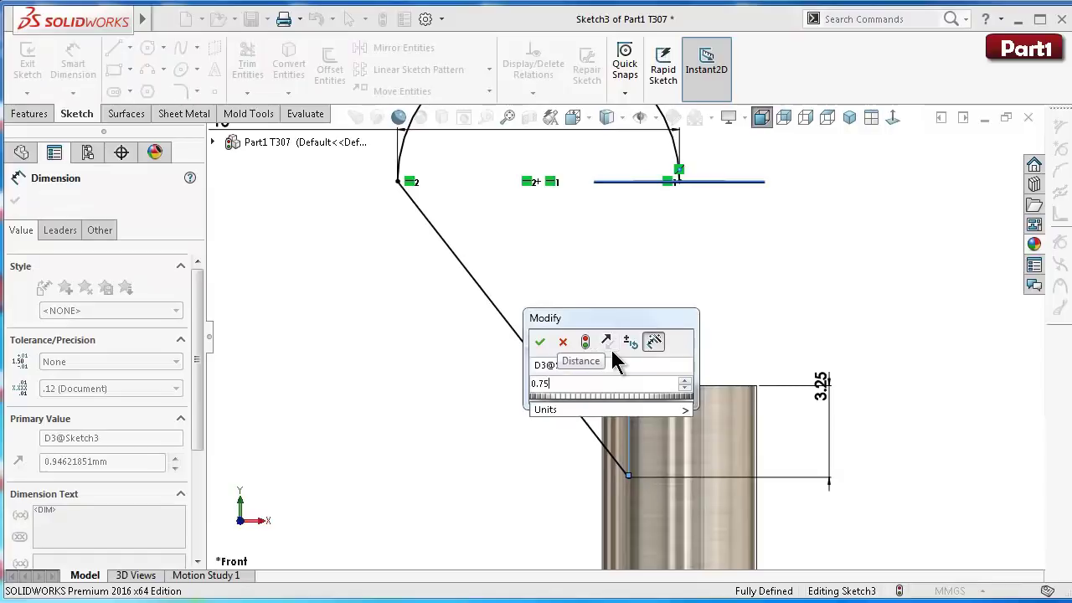
key(Return)
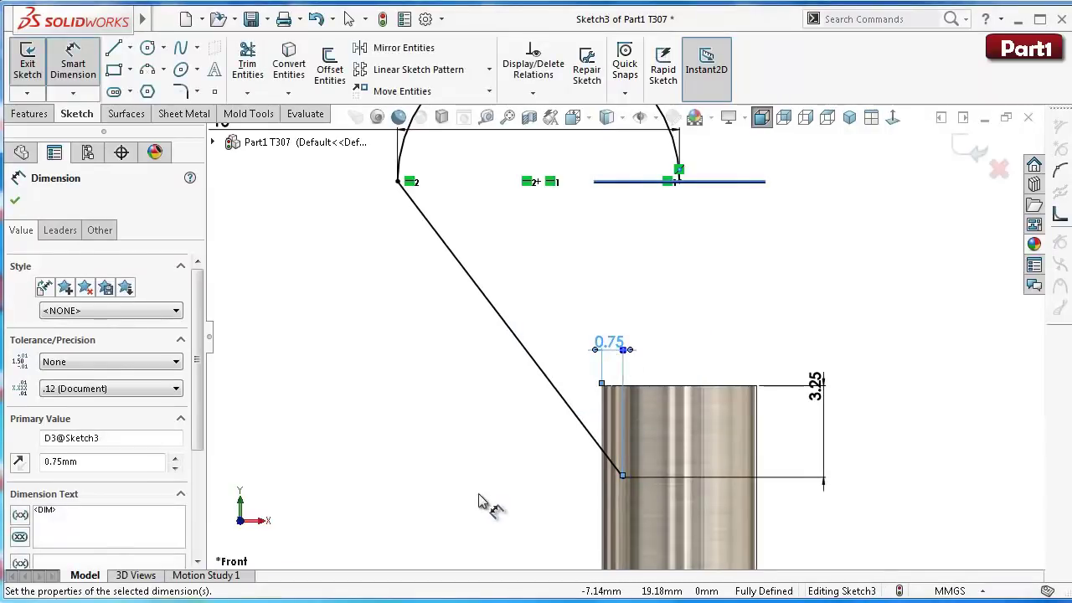
click(480, 496)
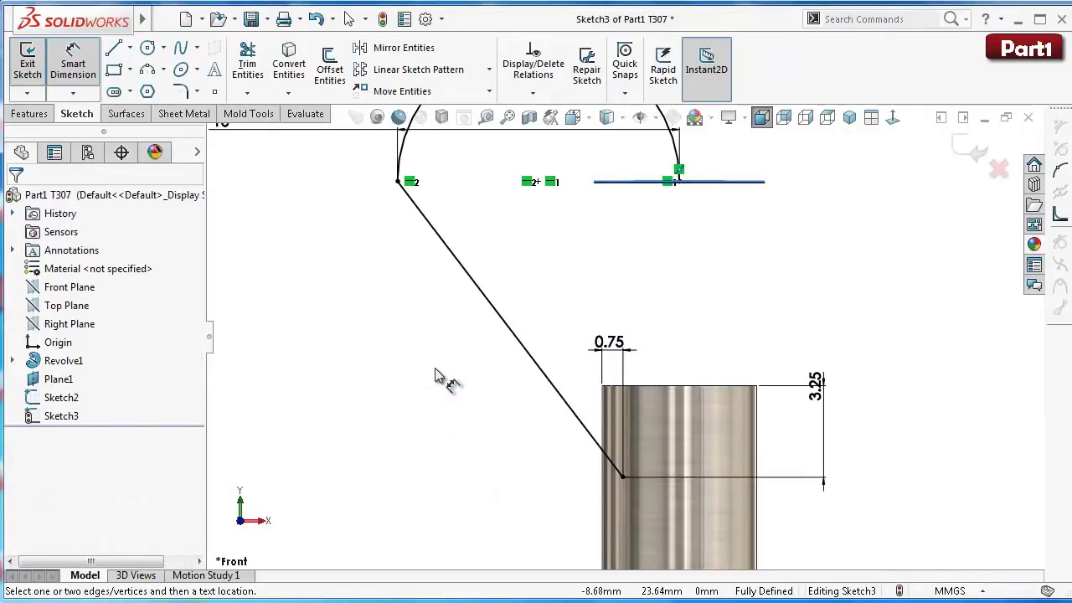
key(Escape)
click(497, 319)
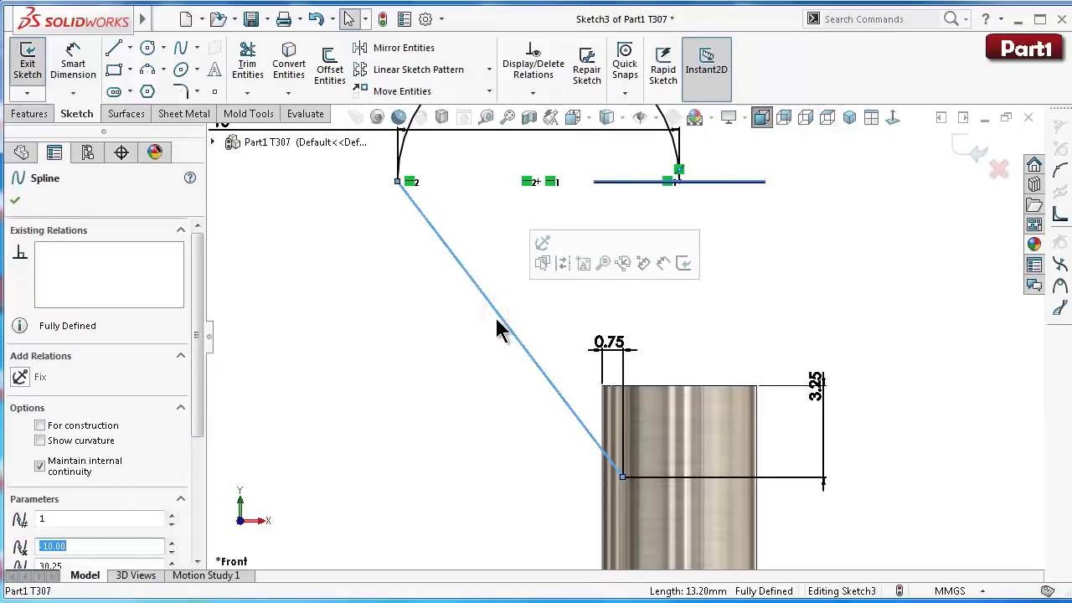
right_click(505, 322)
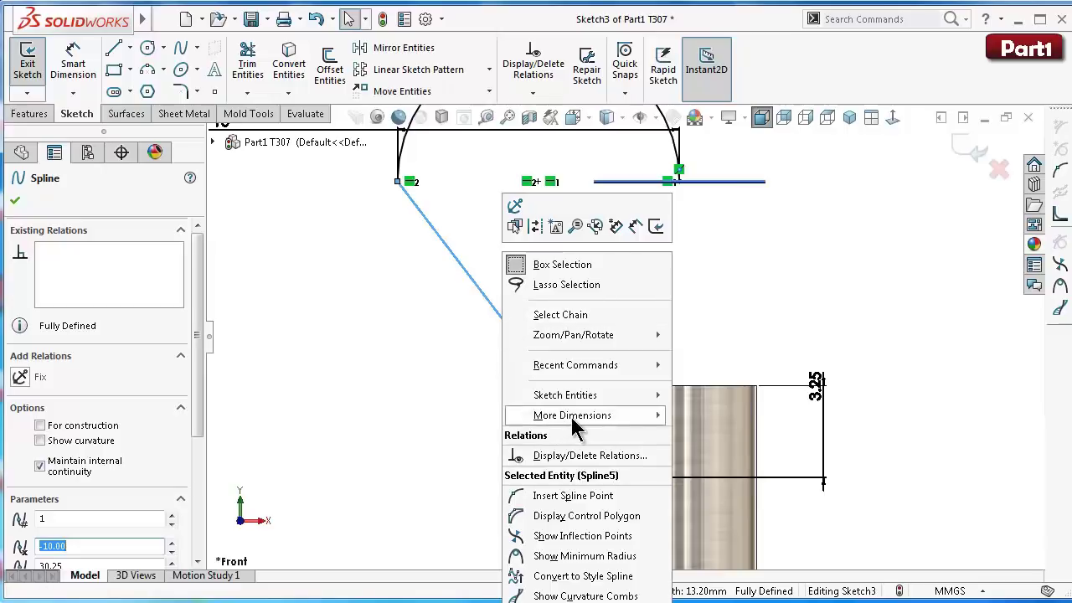
mouse_move(573, 416)
click(422, 415)
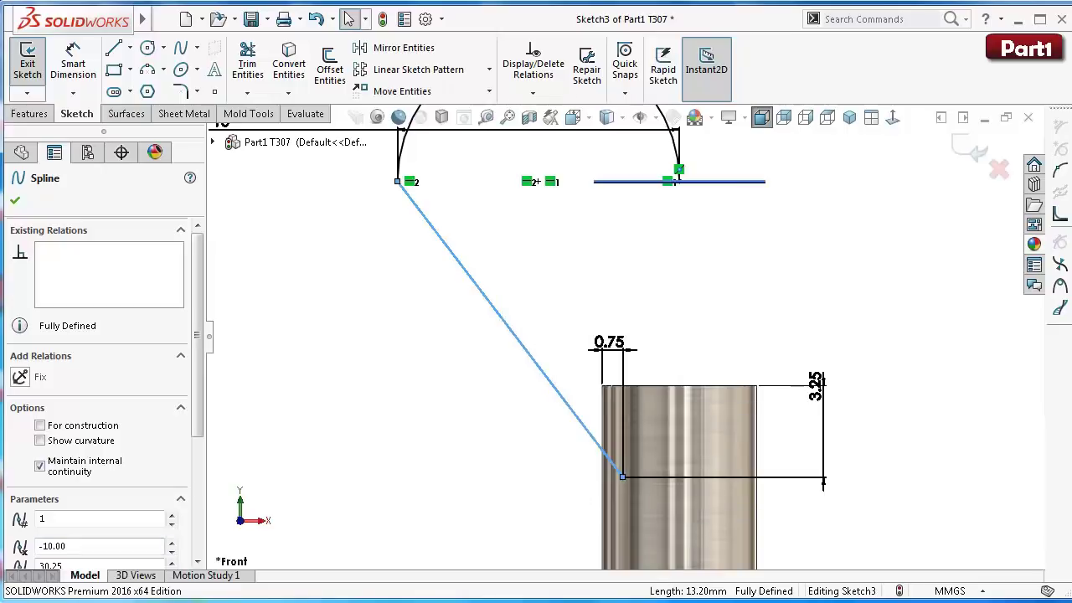
click(1000, 170)
click(880, 18)
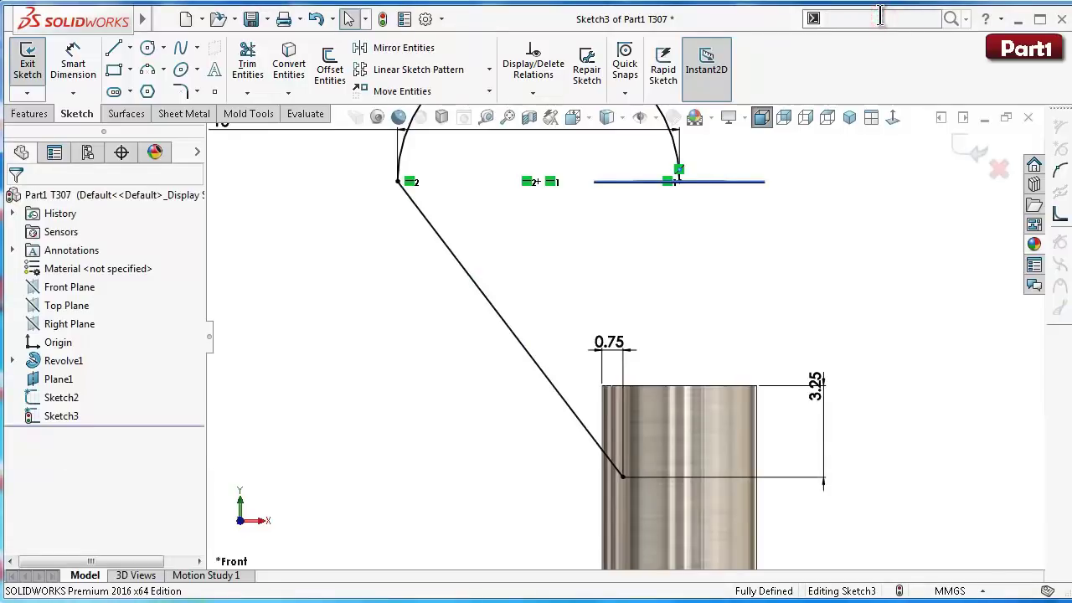
text(show s)
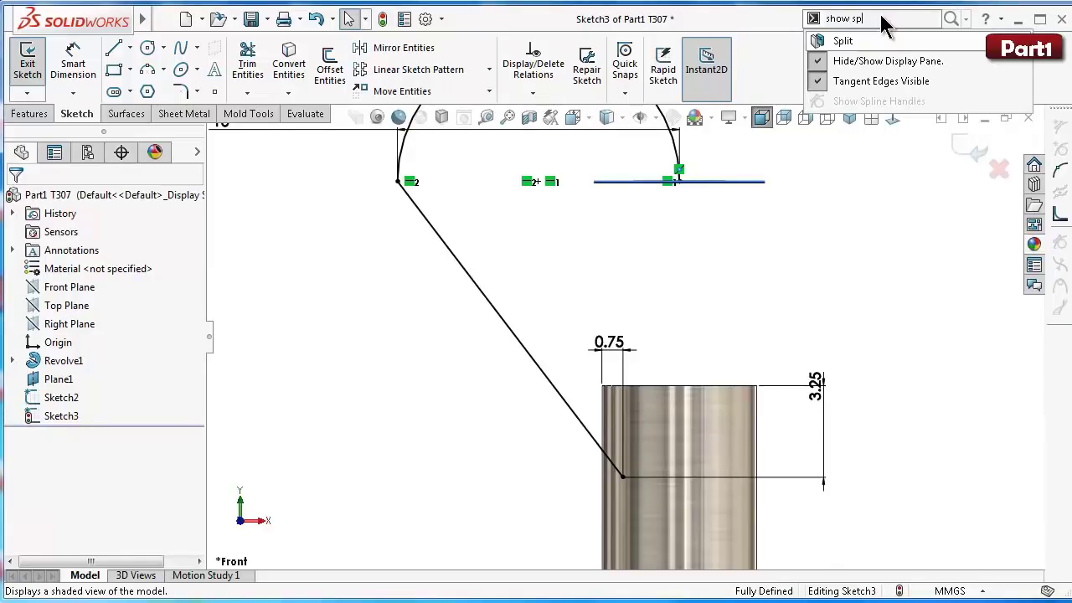
text(pli)
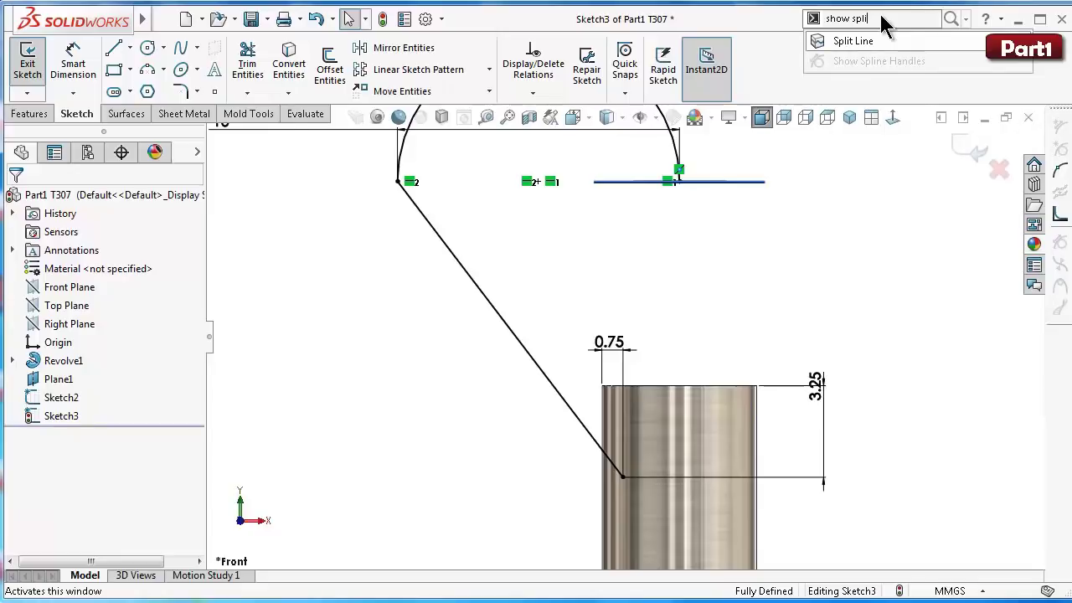
click(760, 287)
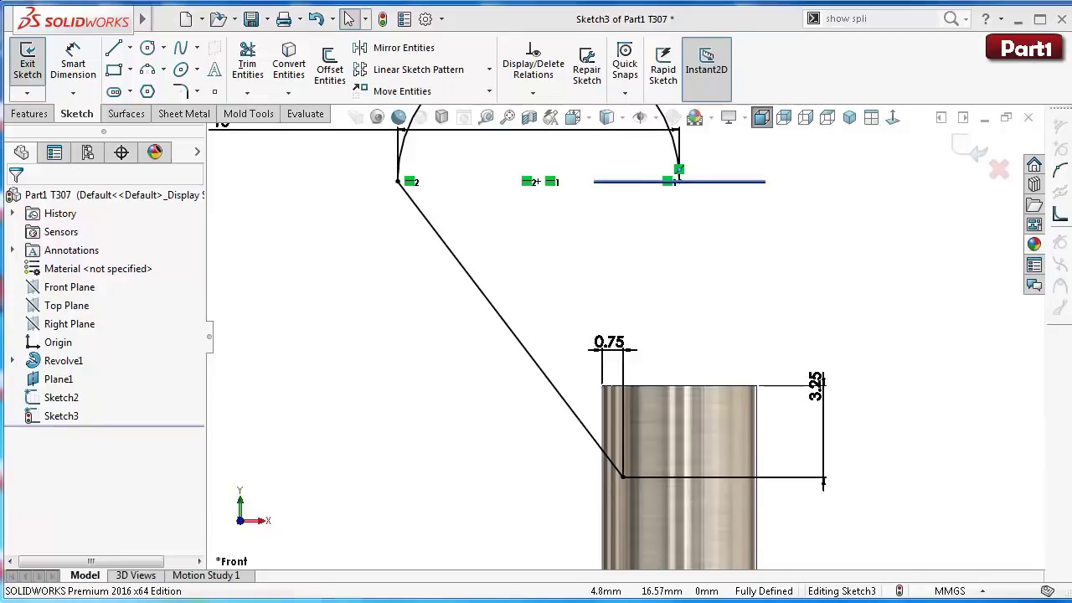
click(534, 364)
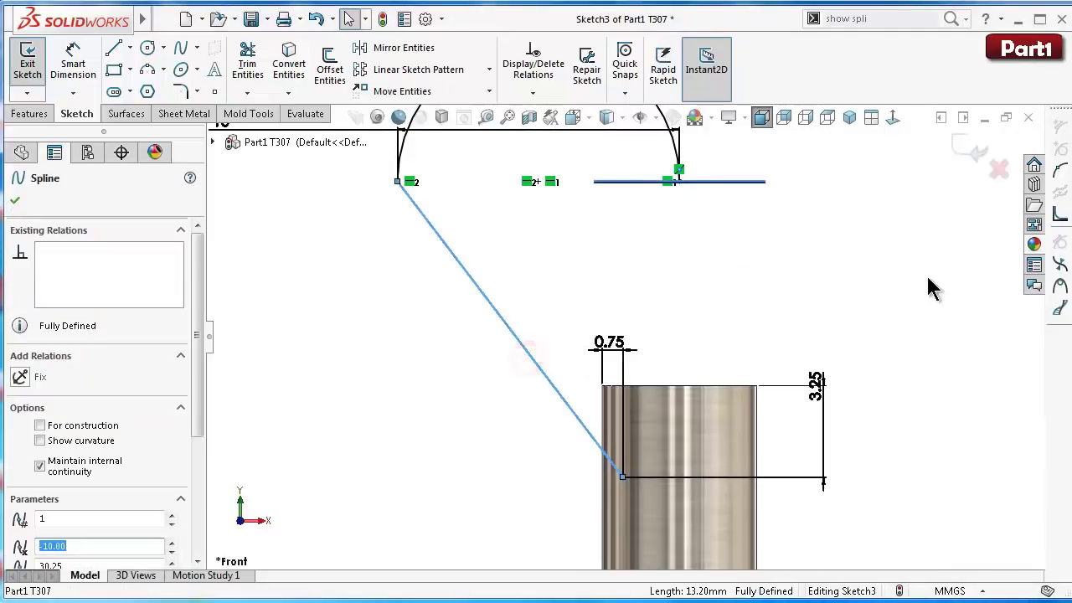
click(901, 246)
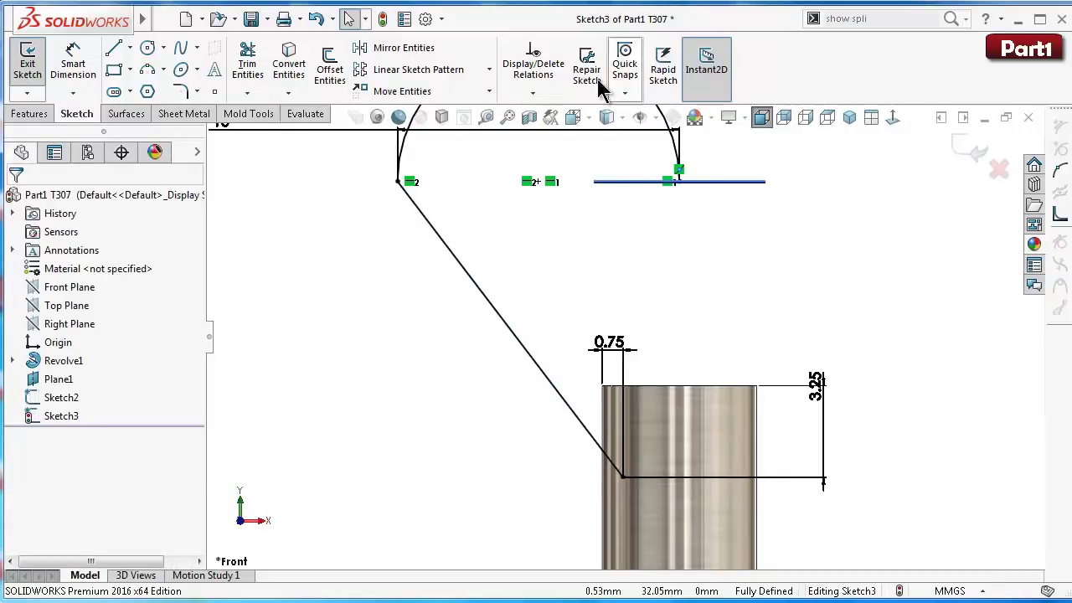
Step: Enable 'spline tangency and curvature handles' on the System Options Sketch page and confirm
click(442, 18)
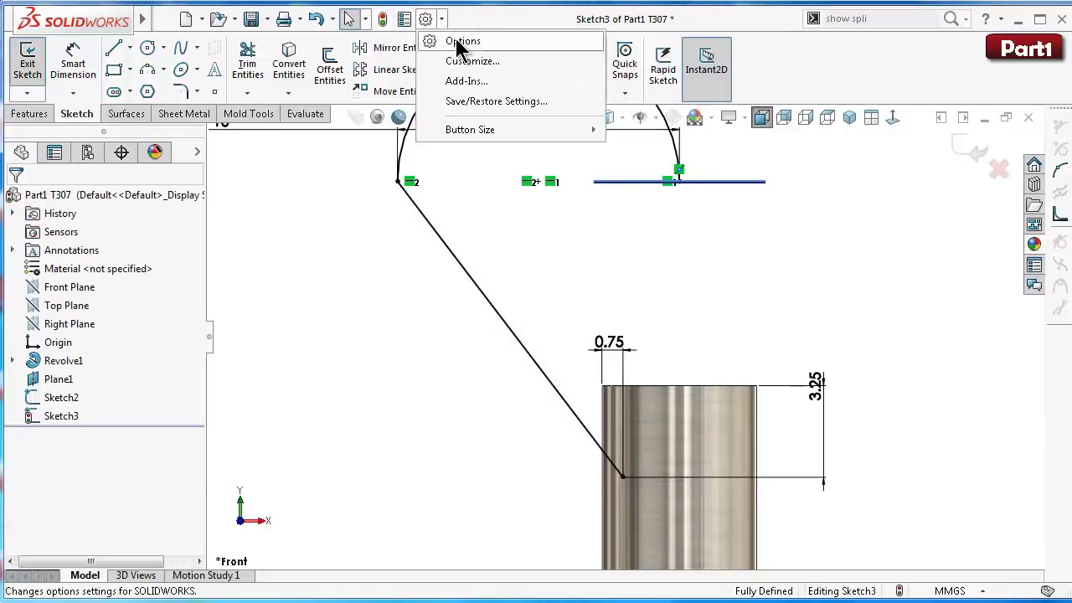
click(457, 42)
click(161, 171)
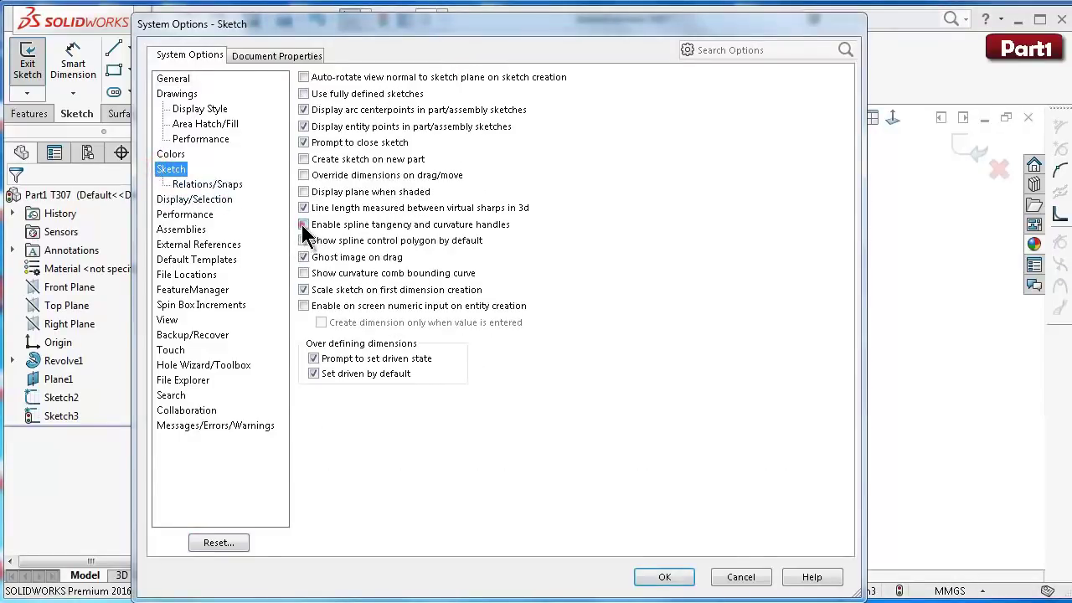
click(683, 578)
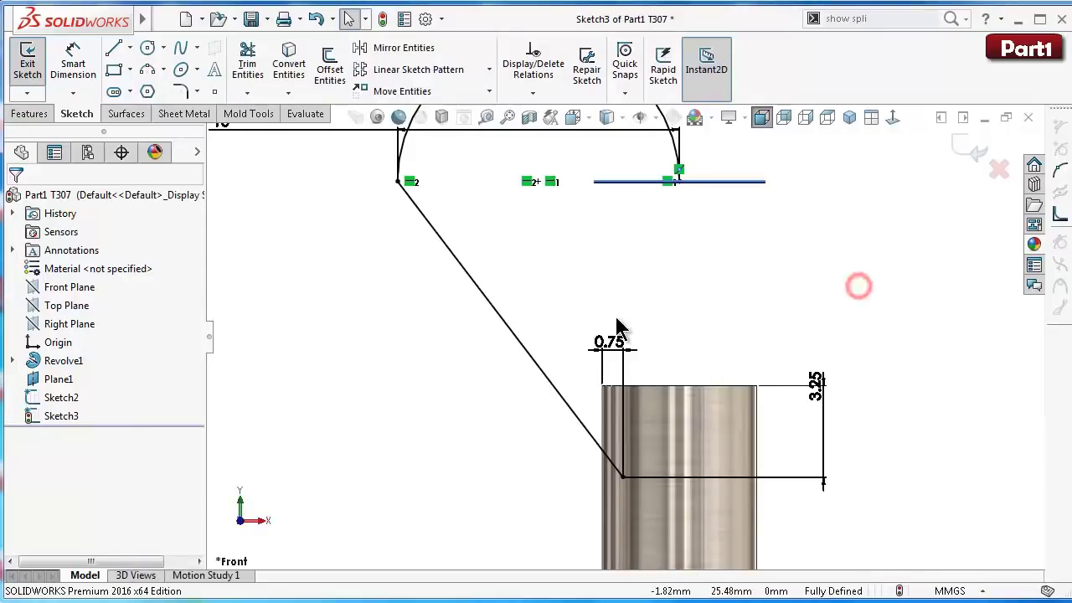
Step: Drag the spline's top tangent handle to bend it into a curve
click(528, 358)
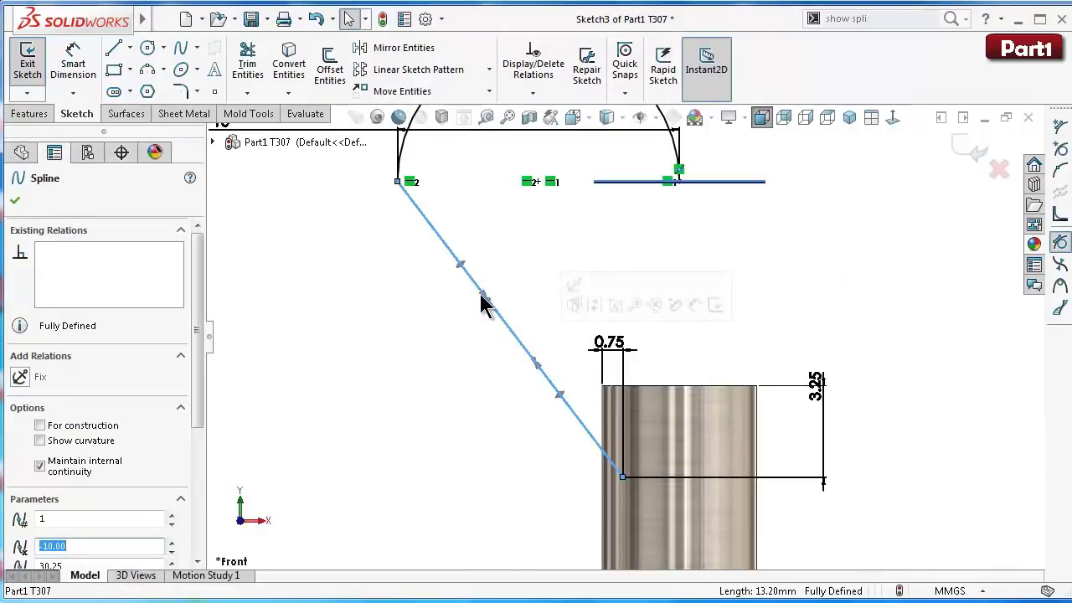
drag(460, 272, 407, 285)
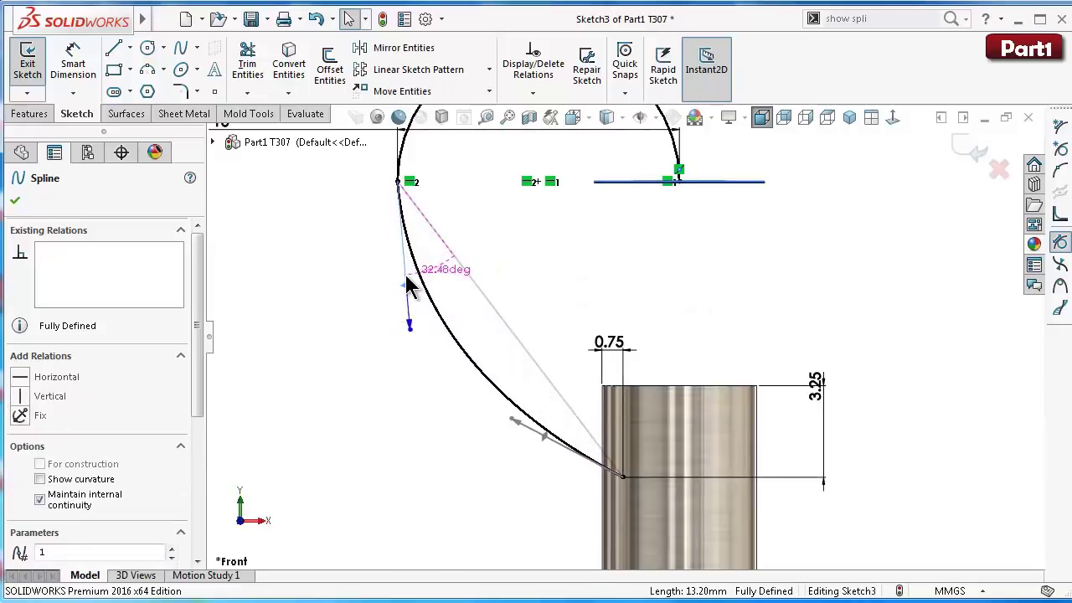
right_drag(798, 319, 806, 241)
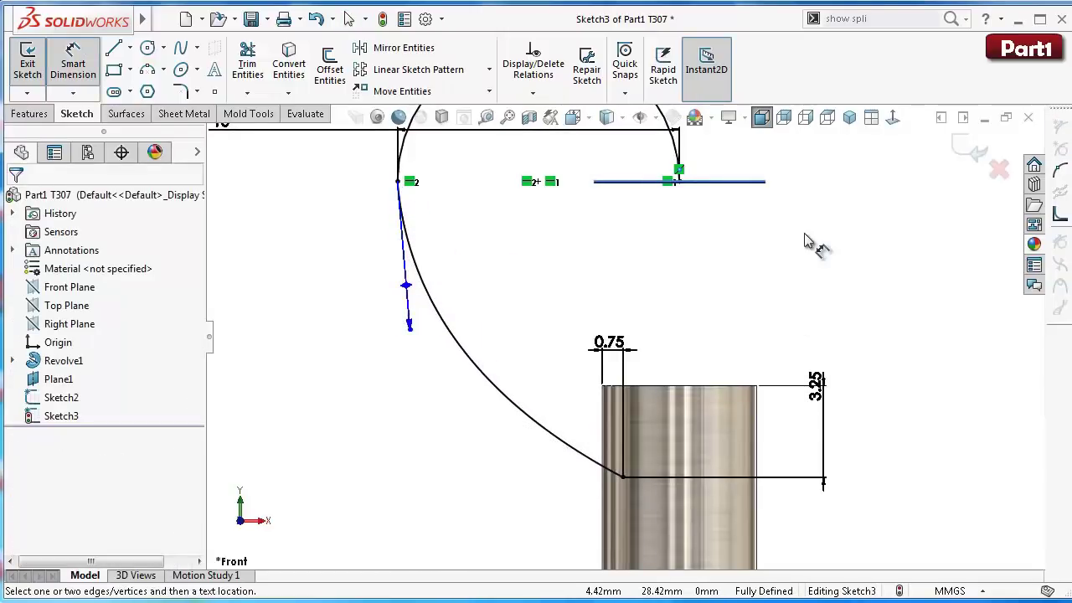
Step: Draw a vertical centerline from the shaft's top centre up to the horizontal blue line
click(130, 48)
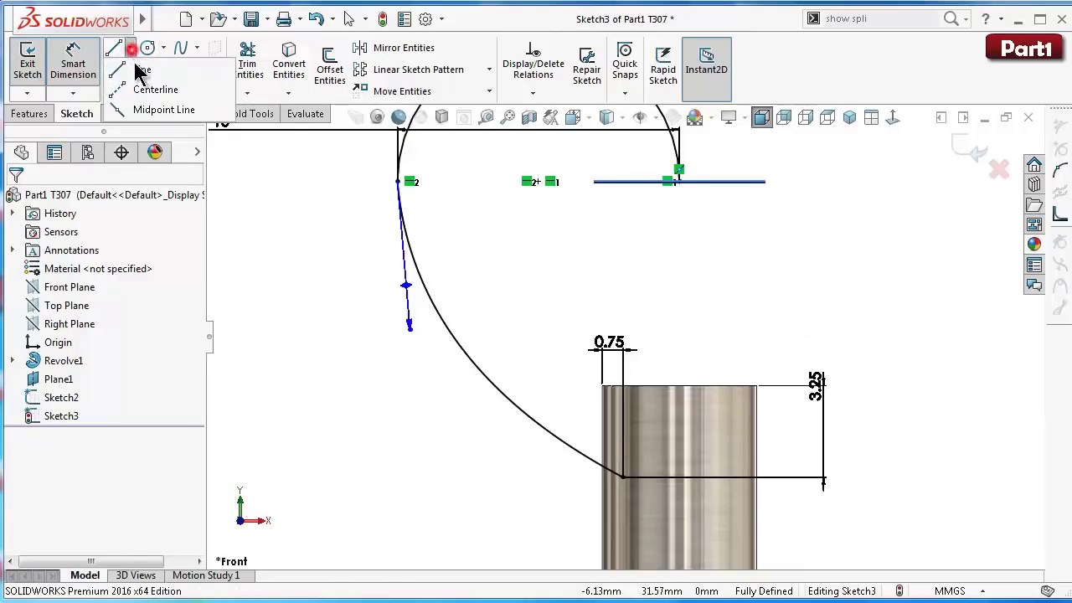
click(155, 72)
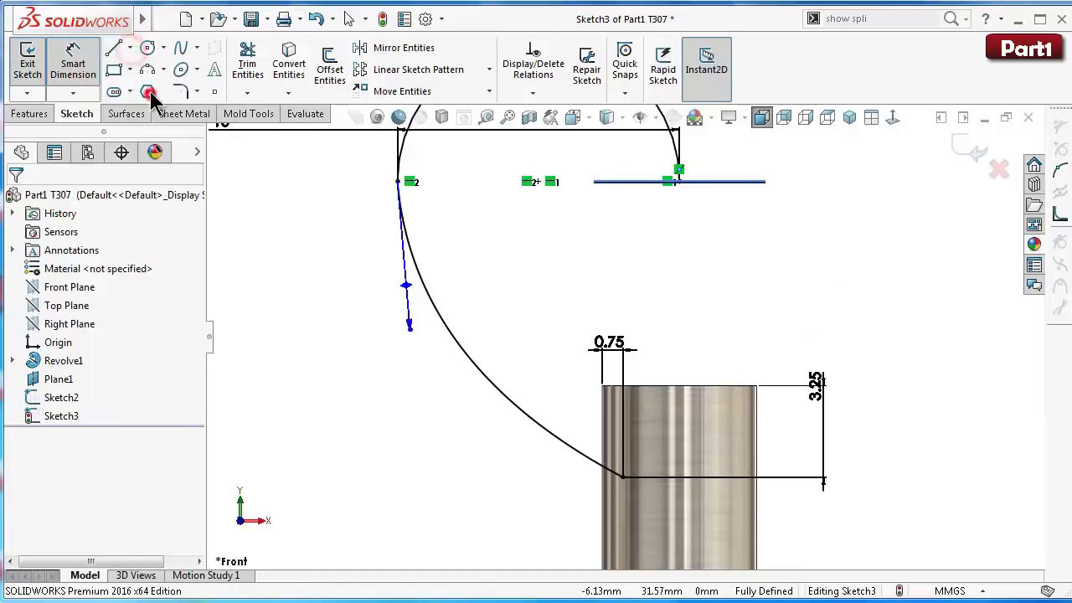
click(680, 385)
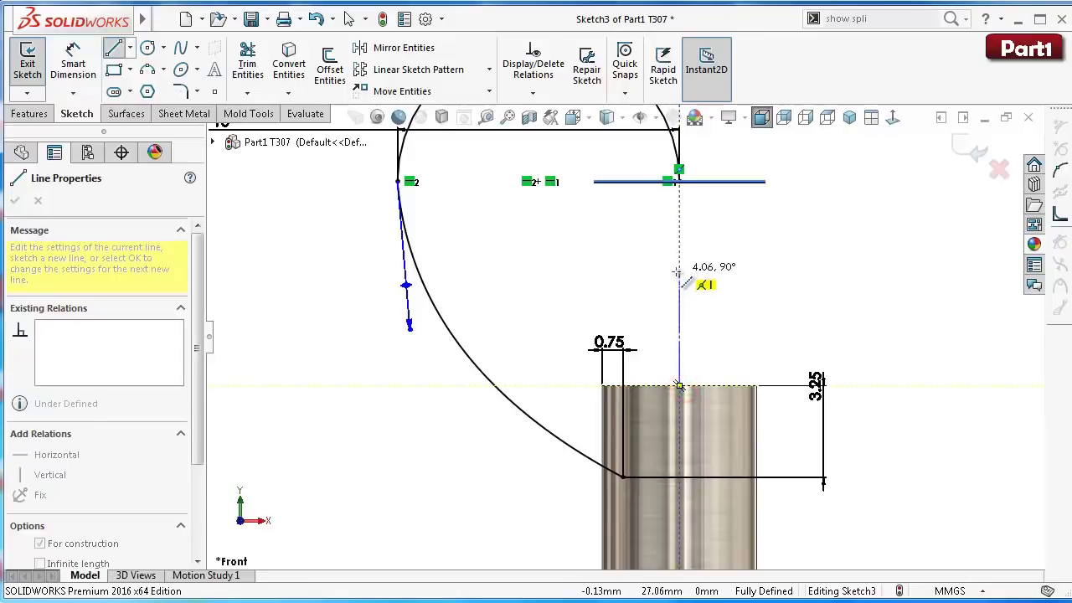
click(679, 181)
double_click(738, 253)
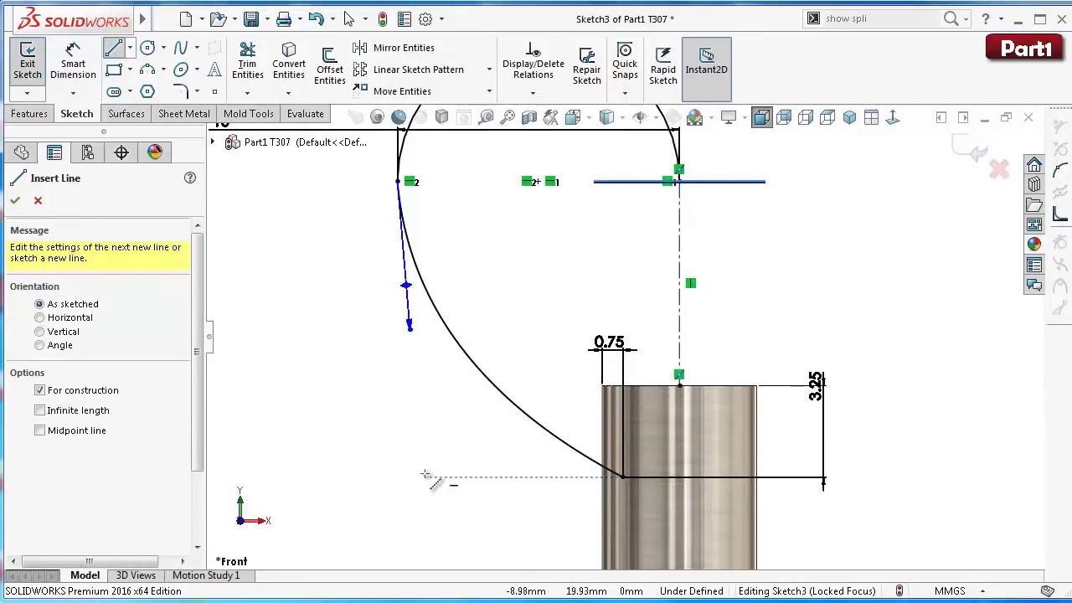
key(Escape)
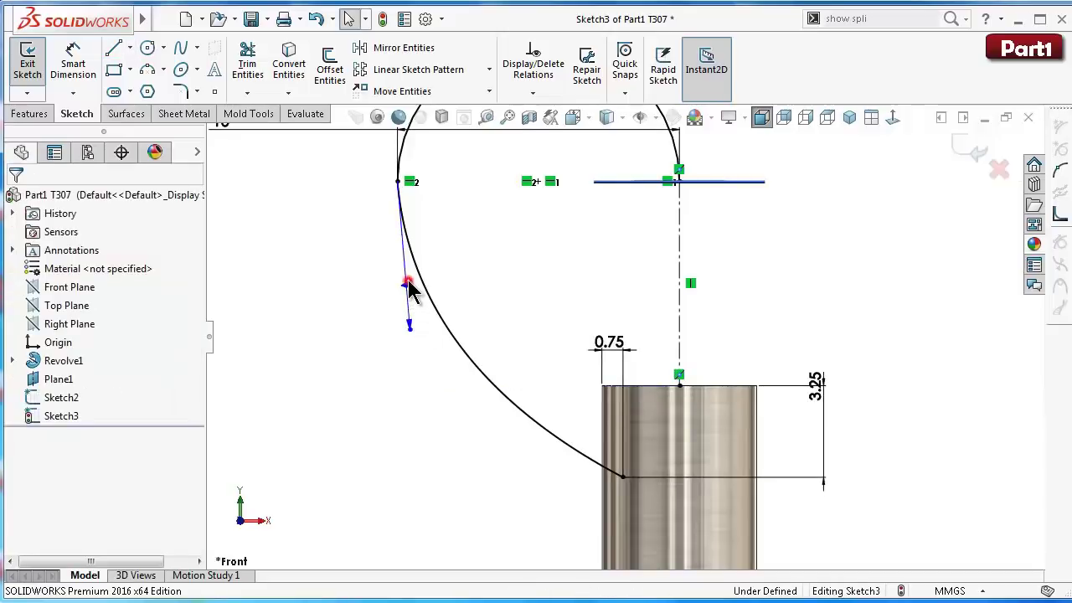
Step: Make the spline's top tangent handle vertical
click(407, 285)
click(48, 398)
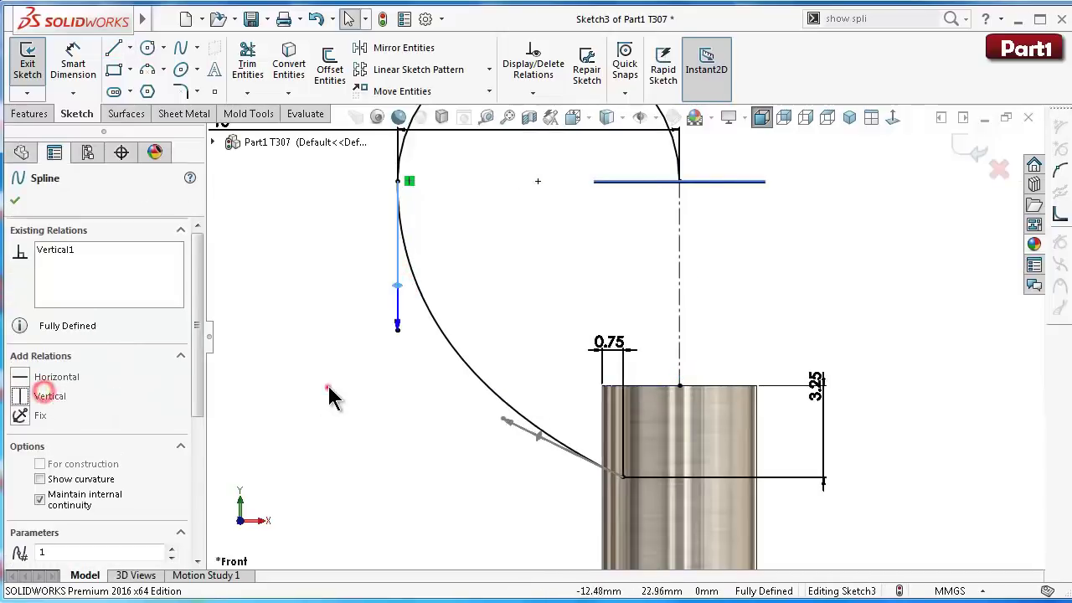
click(328, 385)
Step: Dimension the top tangent handle to 12.50 and the bottom tangent 60° from the centerline
key(d)
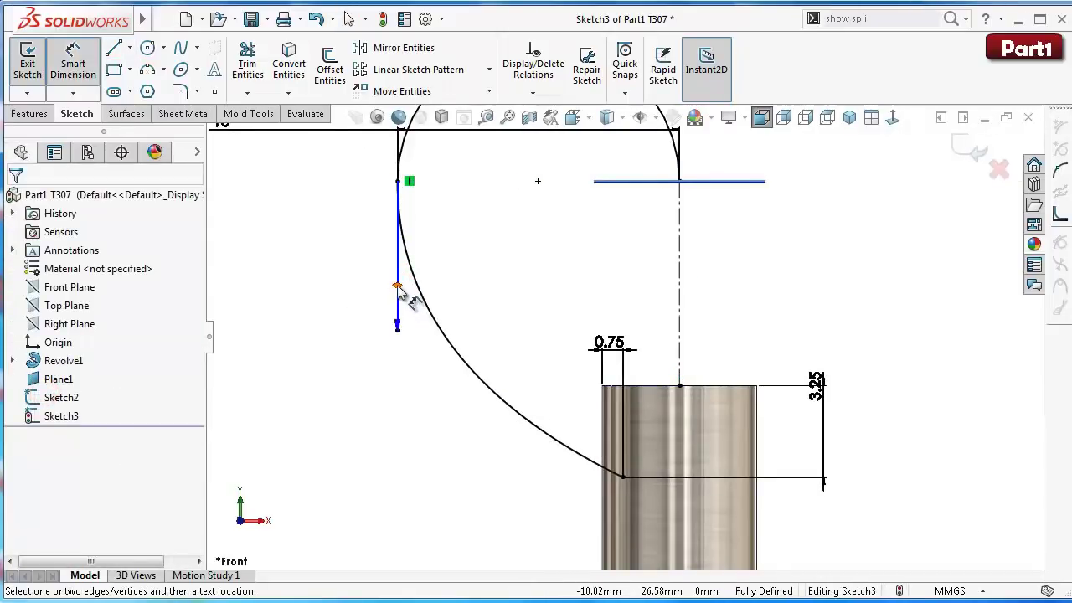
click(400, 287)
click(338, 296)
text(12)
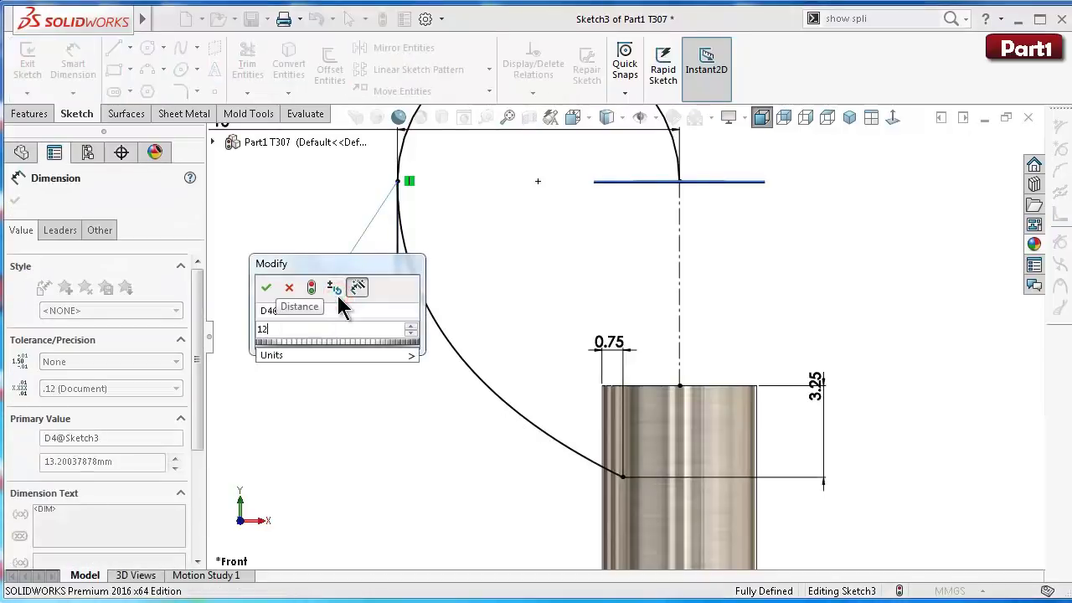
text(.5)
key(Return)
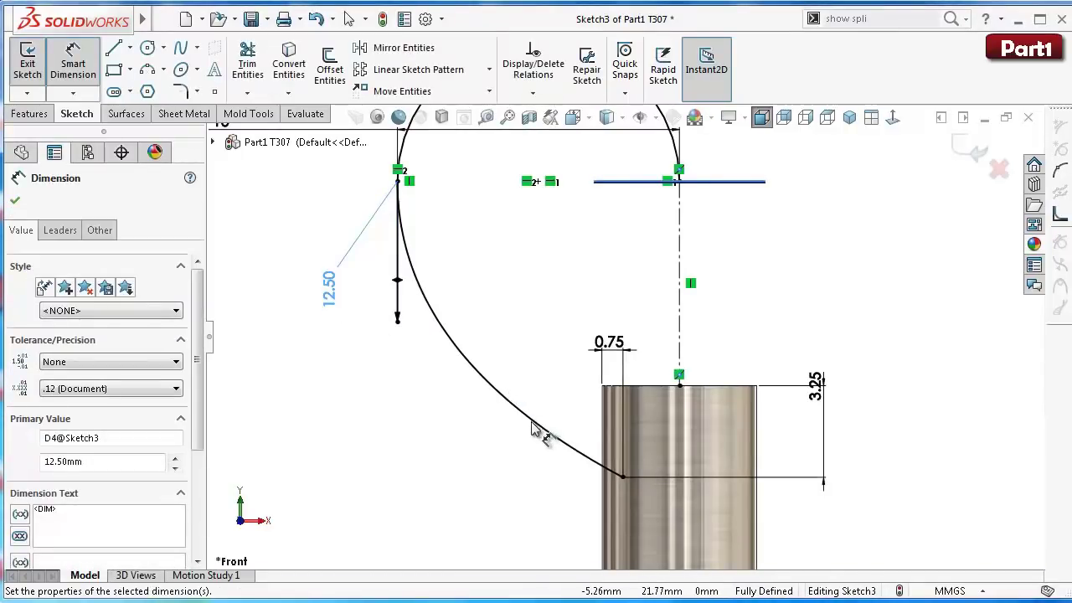
click(533, 426)
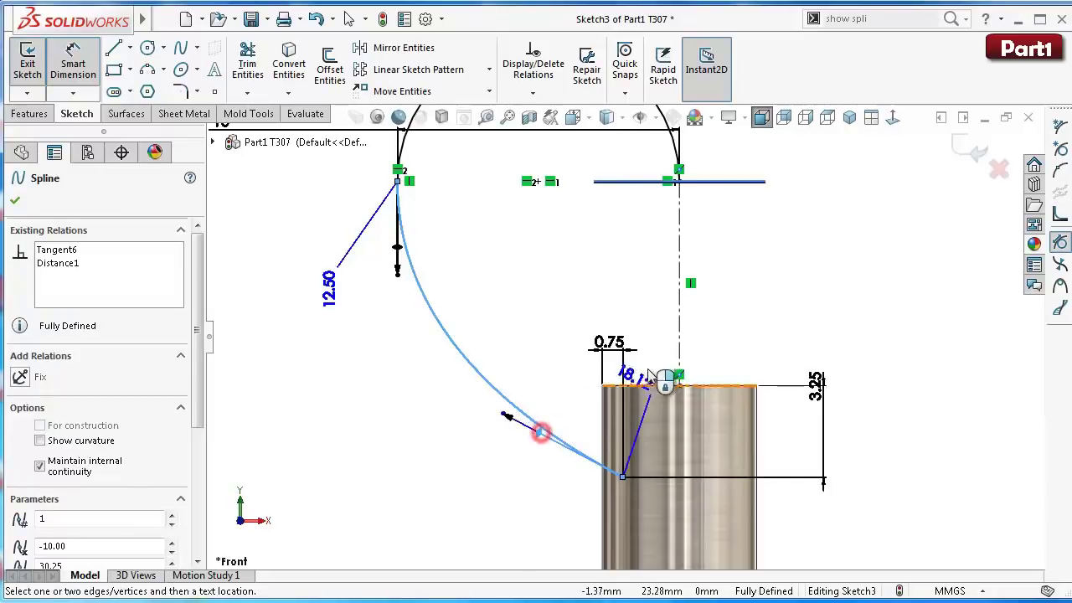
click(678, 335)
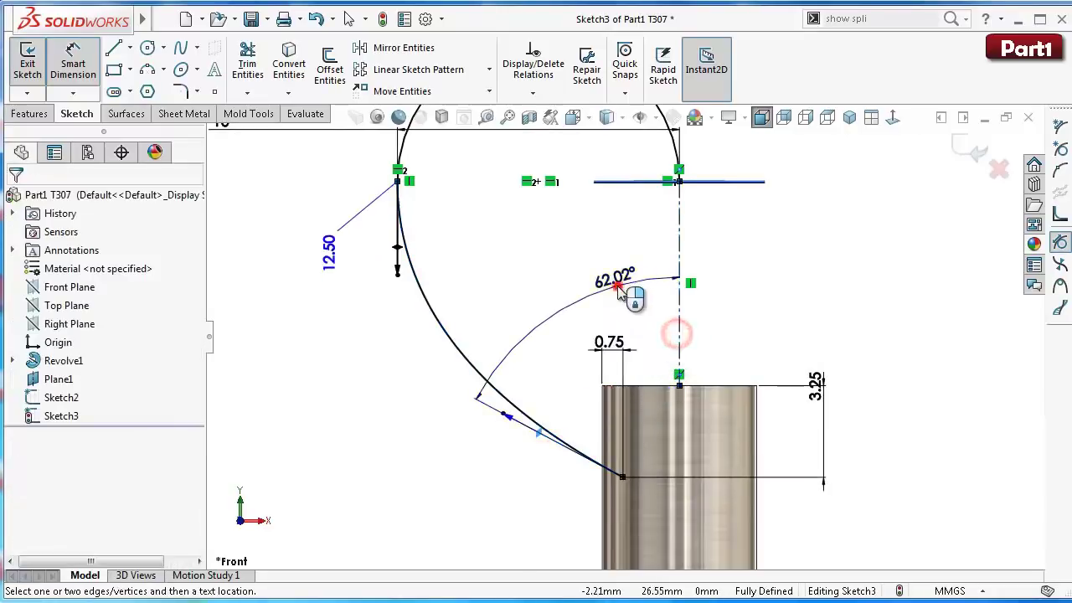
click(618, 289)
text(60)
key(Return)
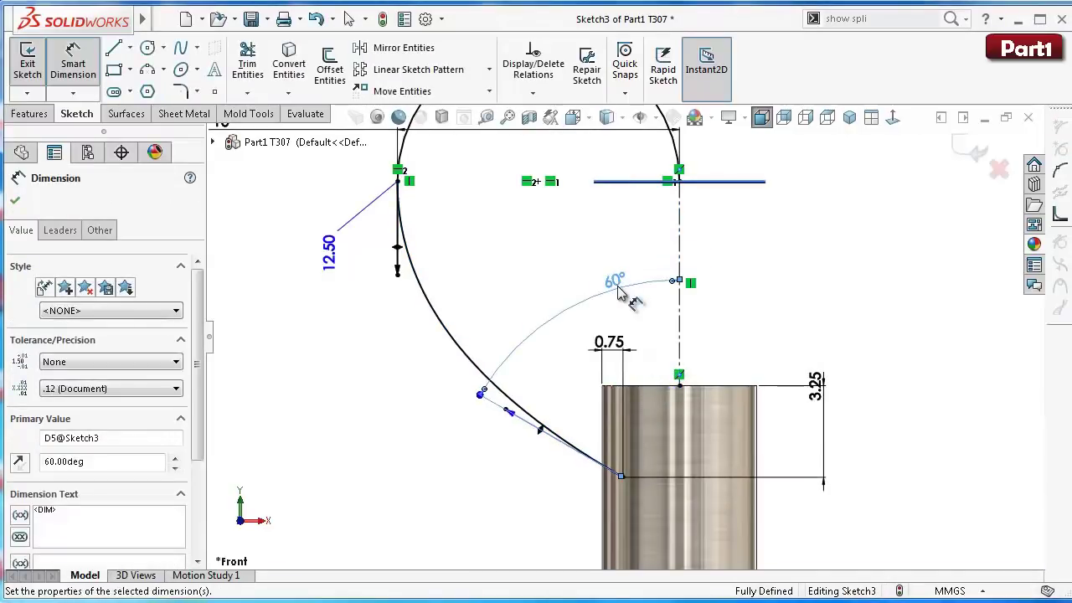
click(431, 461)
Step: Set the bottom tangent handle length to 15.50
click(511, 410)
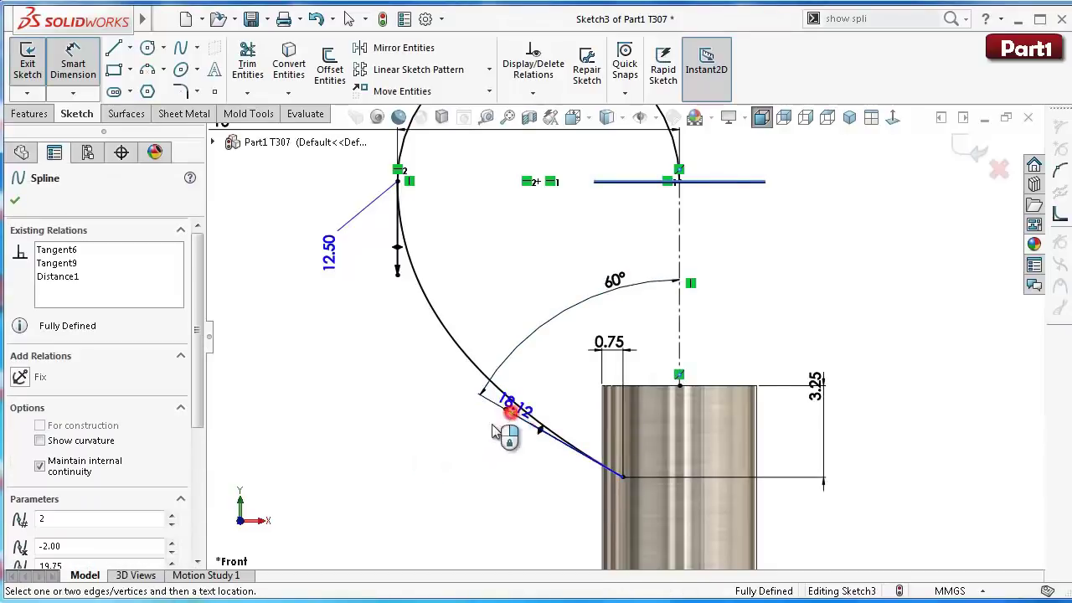
click(406, 434)
text(15.)
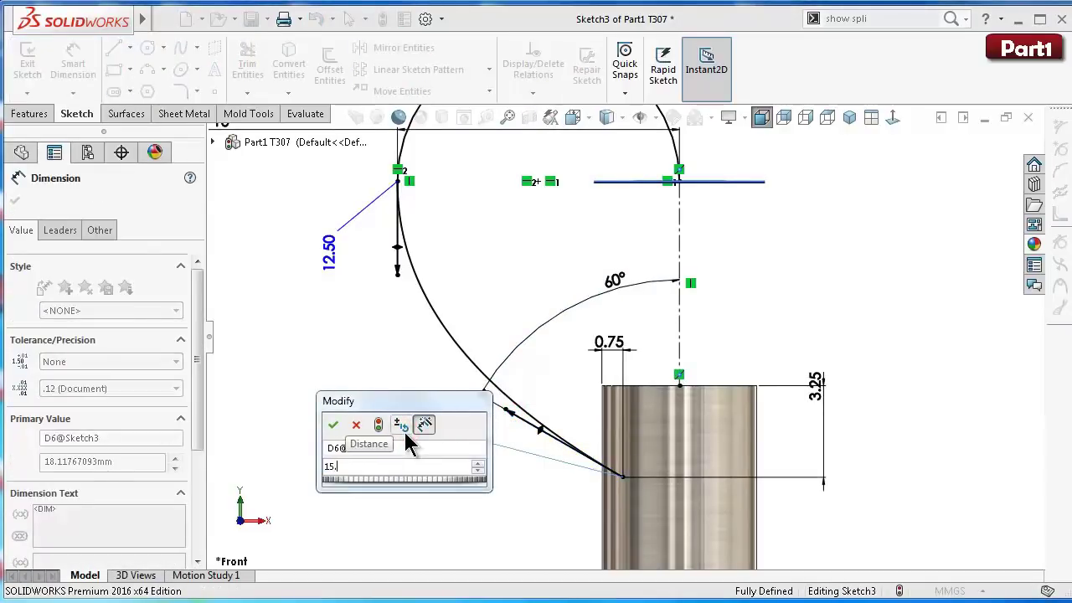
text(50)
key(Return)
click(396, 434)
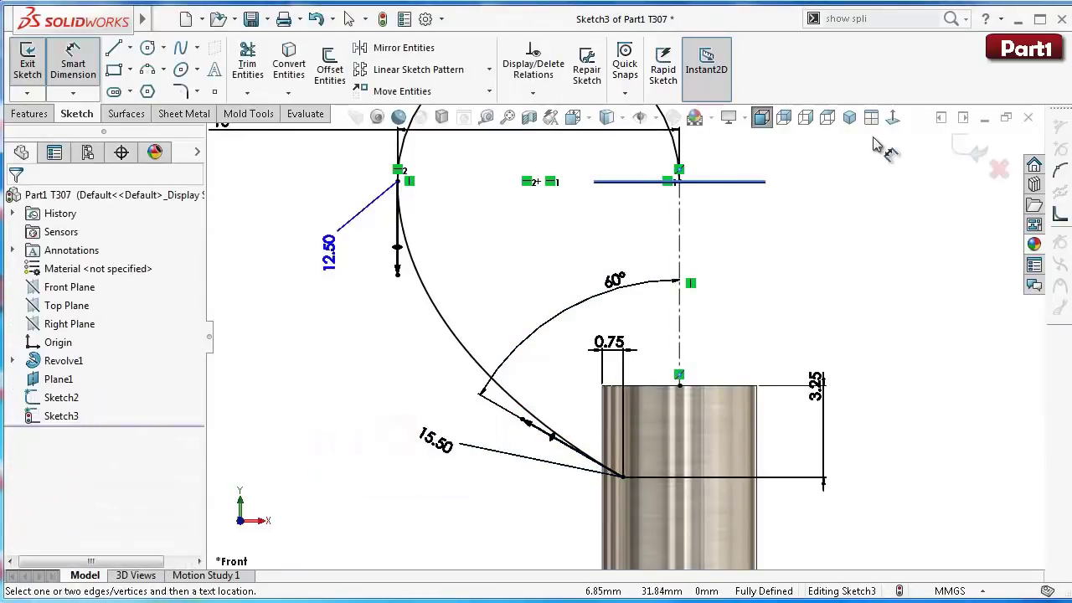
Step: Exit the hook sketch and sweep the Ø3.25 Sketch2 circle along the hook path as Sweep1
key(f)
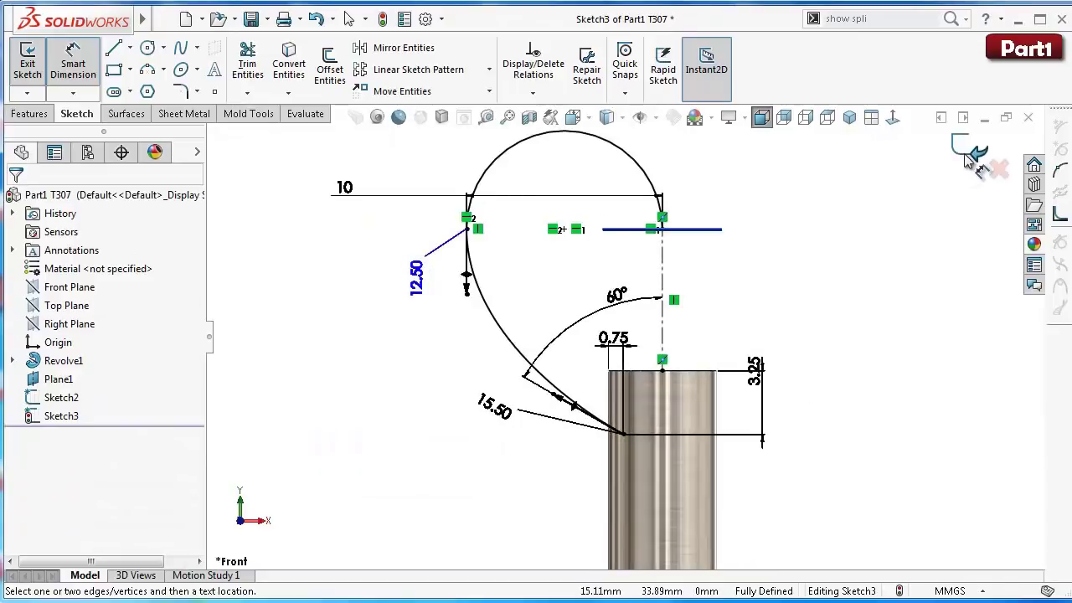
click(970, 158)
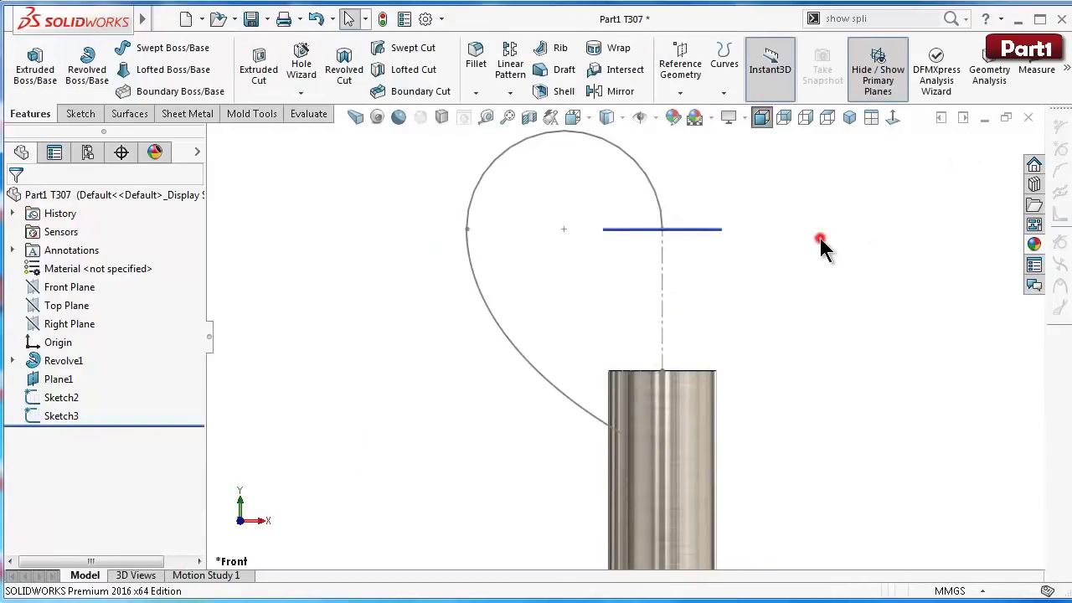
key(ctrl+7)
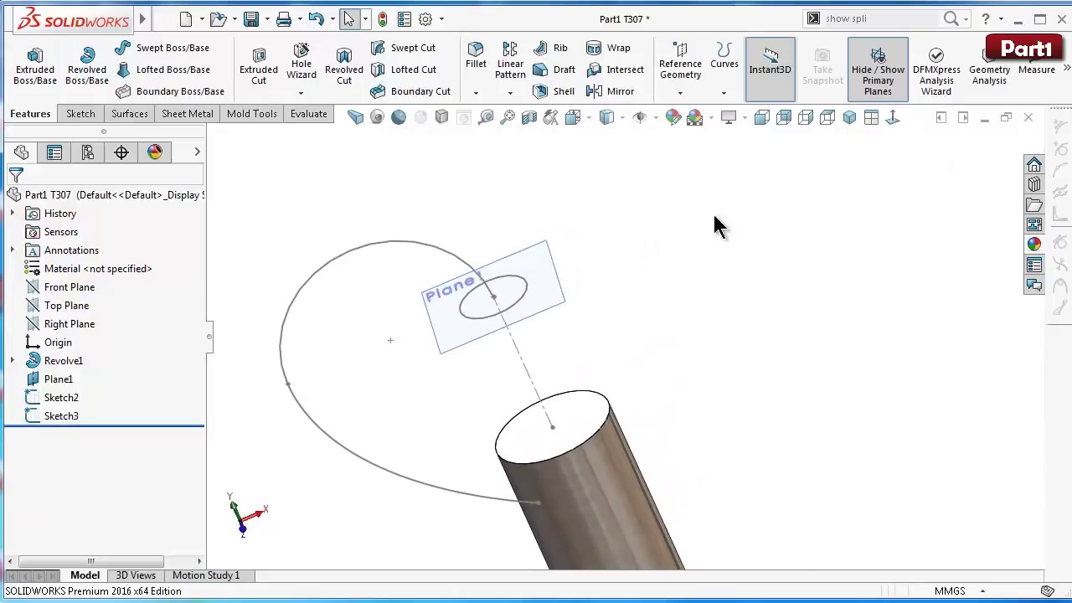
click(184, 55)
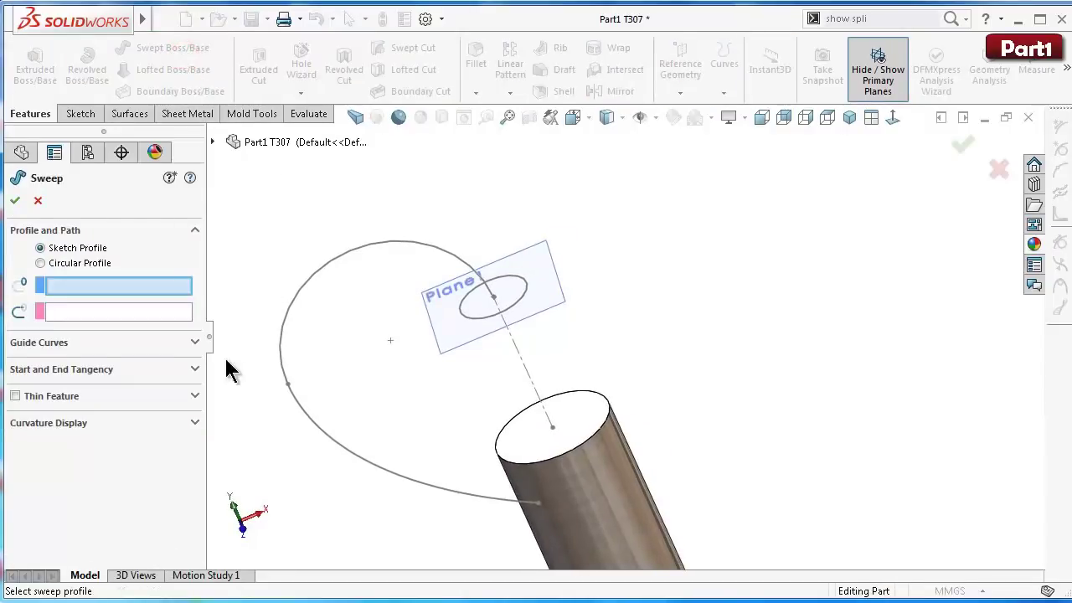
click(519, 302)
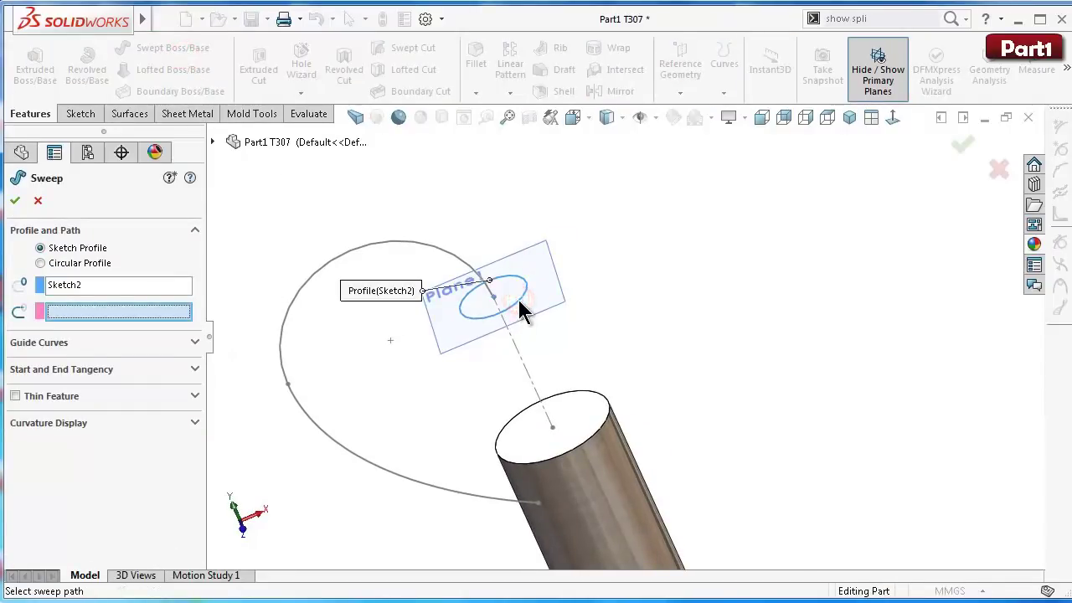
right_click(431, 244)
click(702, 339)
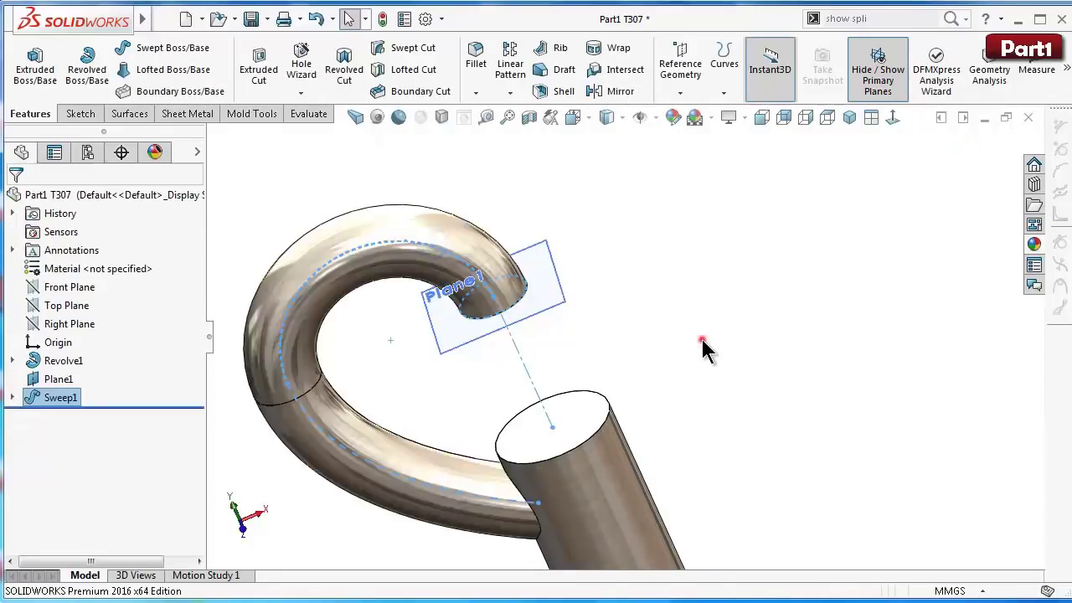
middle_drag(725, 364, 704, 317)
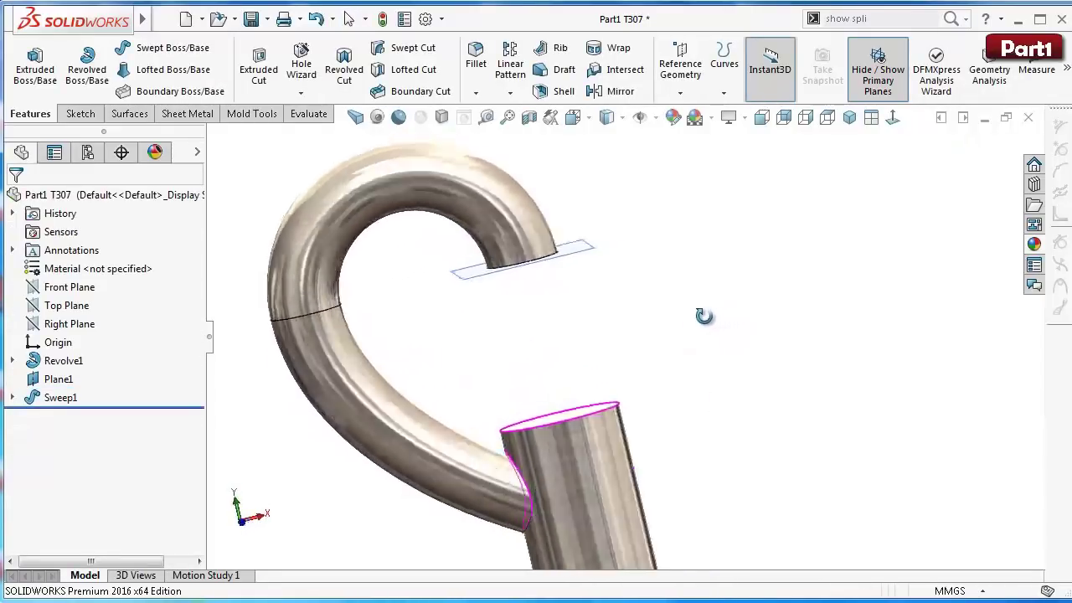
Step: Edit Sketch3, merge its arc and spline into one fitted spline, and exit to rebuild Sweep1
click(14, 397)
click(78, 436)
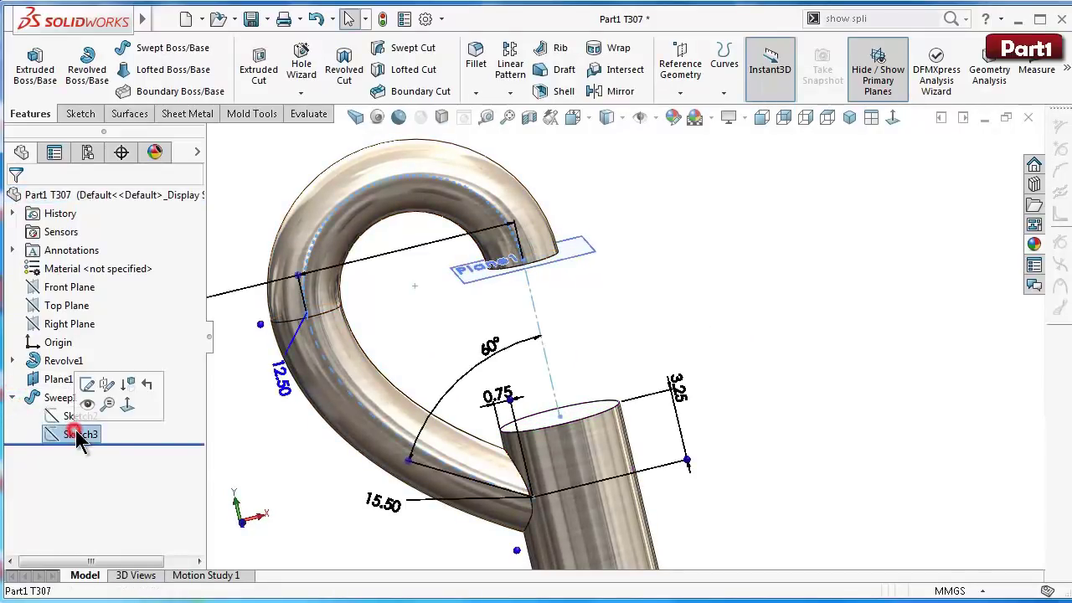
click(86, 385)
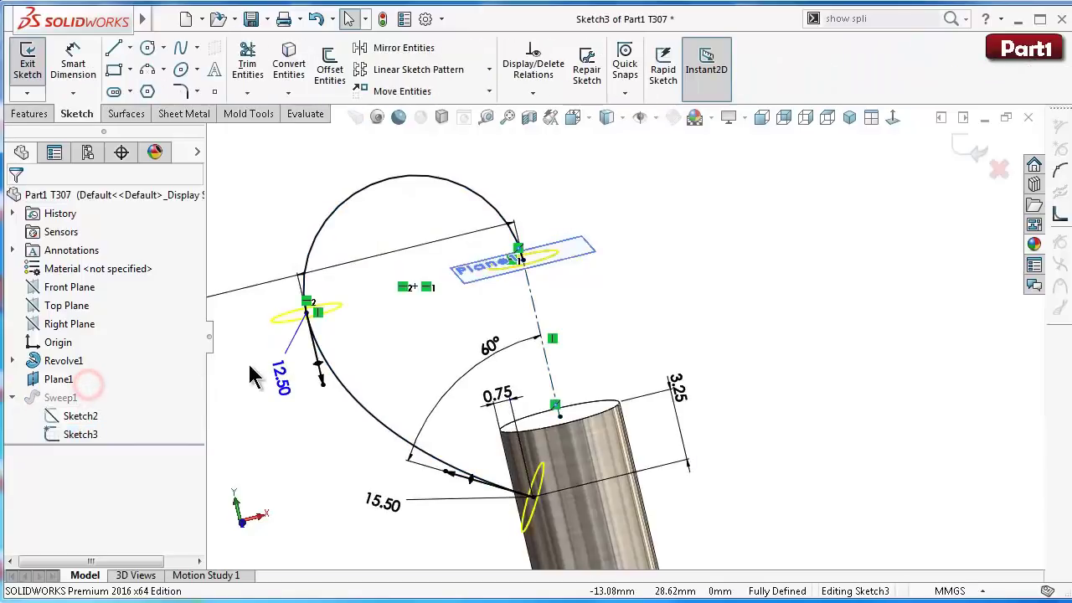
click(353, 399)
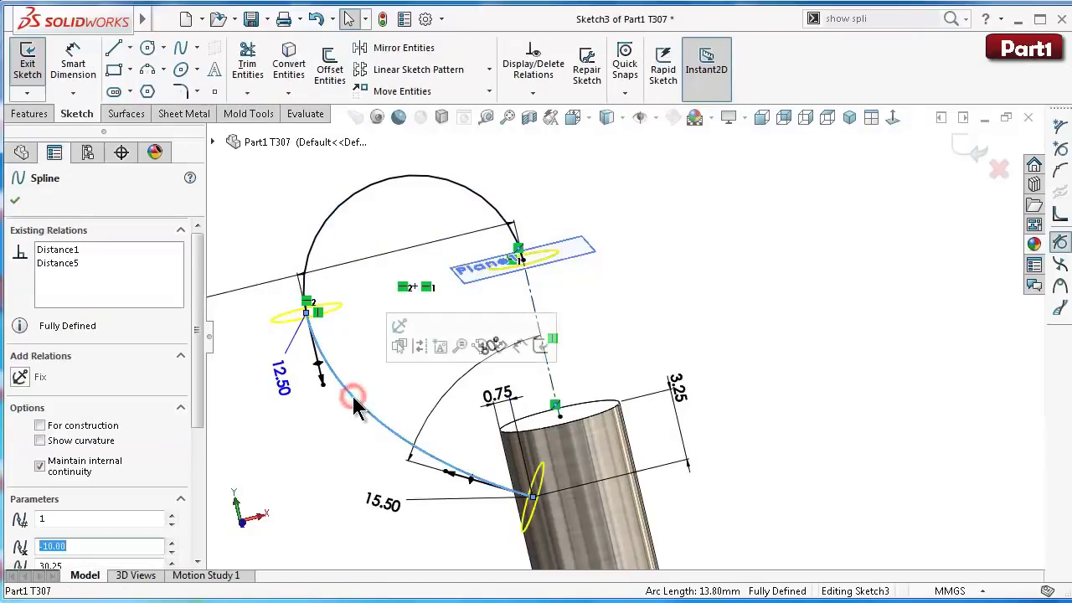
ctrl+click(334, 210)
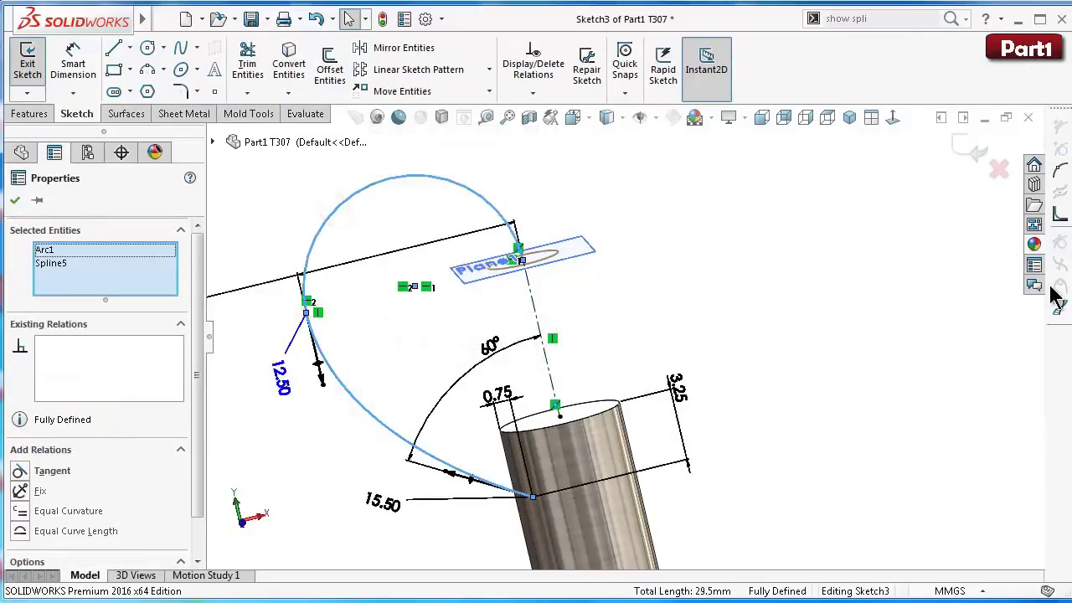
click(1060, 218)
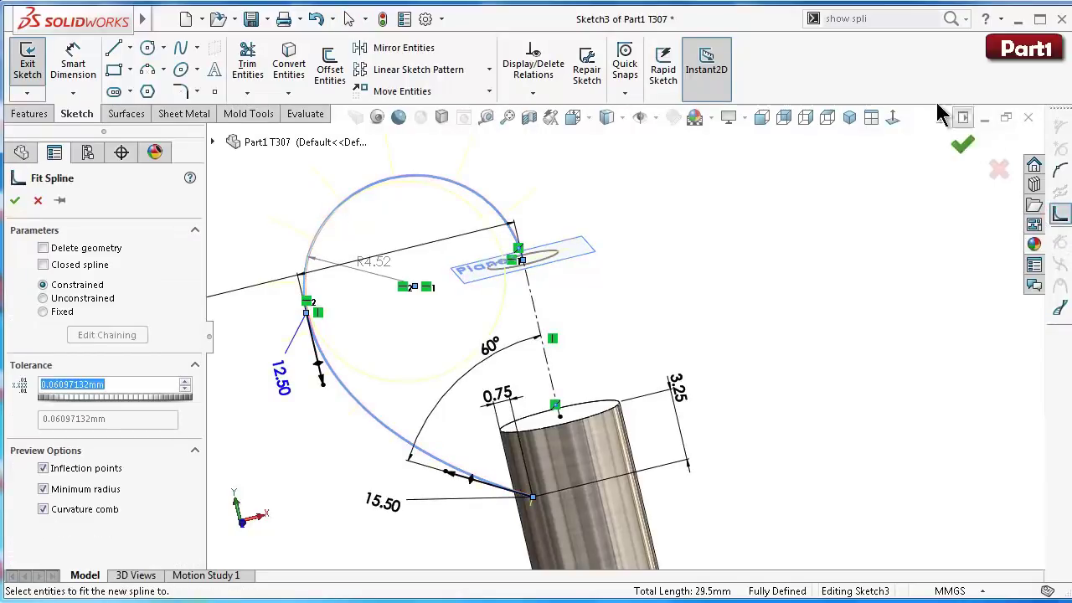
click(894, 119)
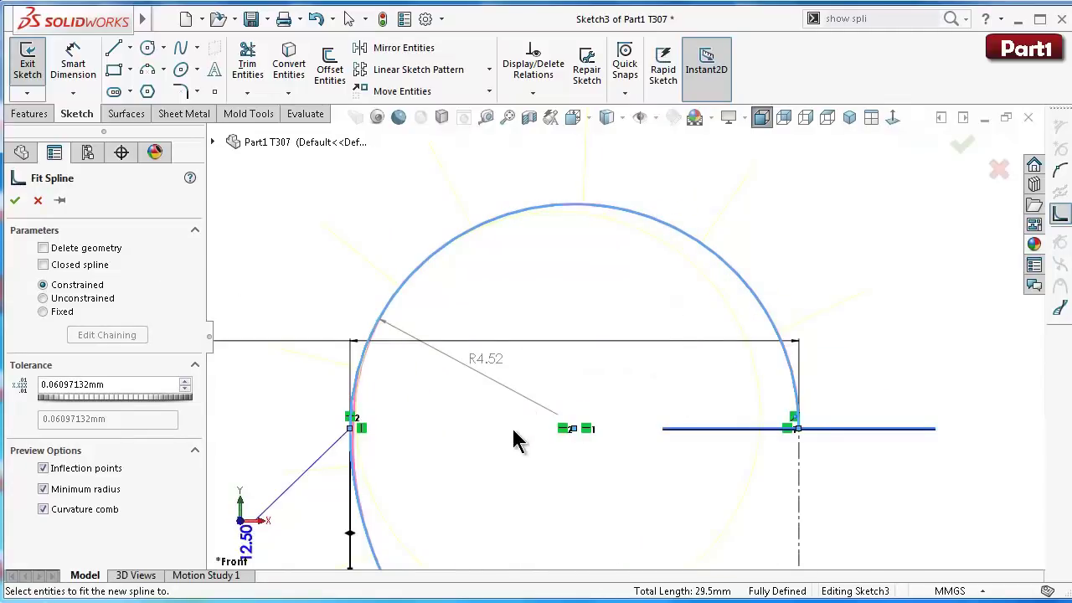
scroll(513, 434, up, 2)
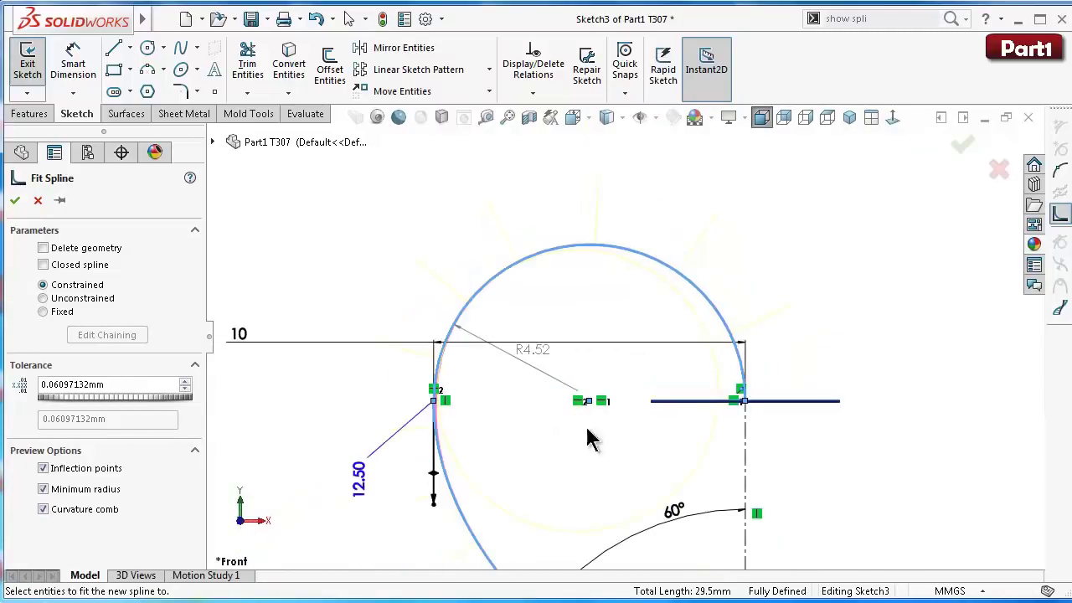
click(962, 145)
click(963, 151)
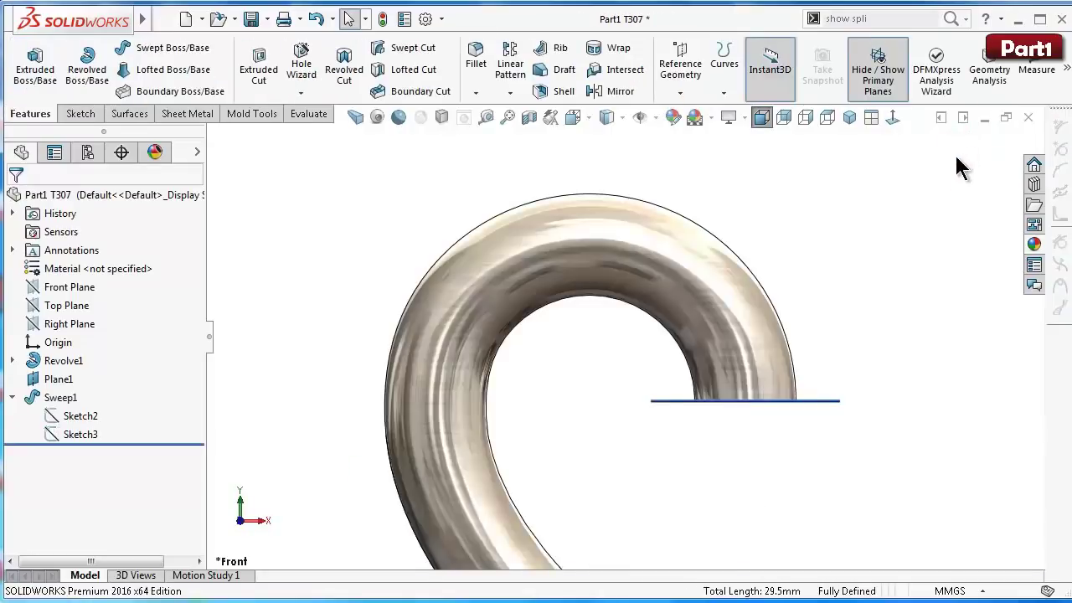
scroll(838, 312, up, 2)
middle_drag(800, 346, 806, 546)
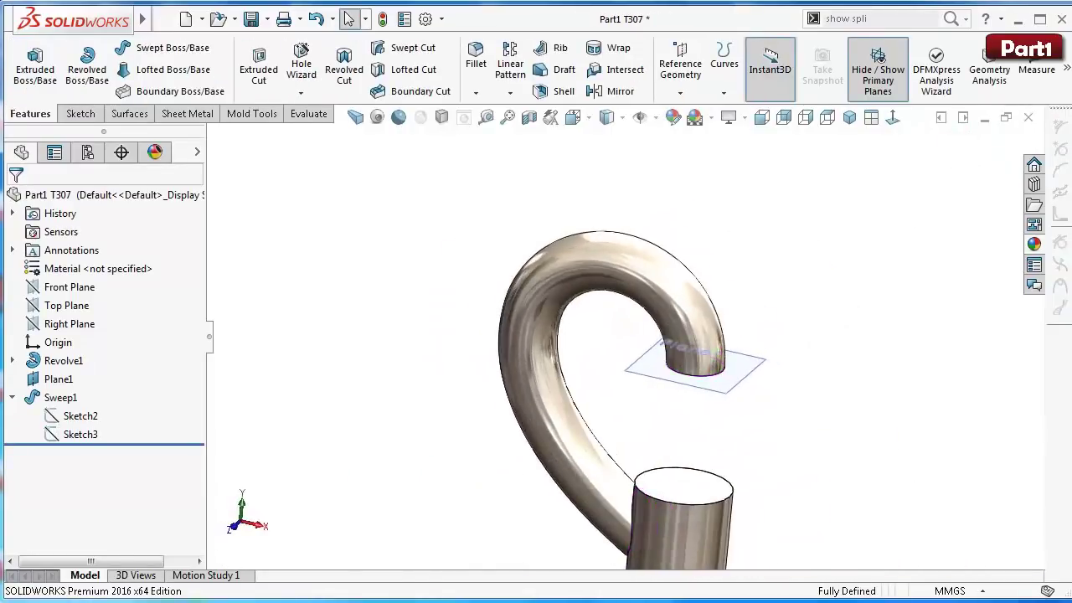
Step: Create Sketch4 on the shaft's top face and convert Sketch2's circle into it
click(84, 417)
click(106, 389)
click(324, 337)
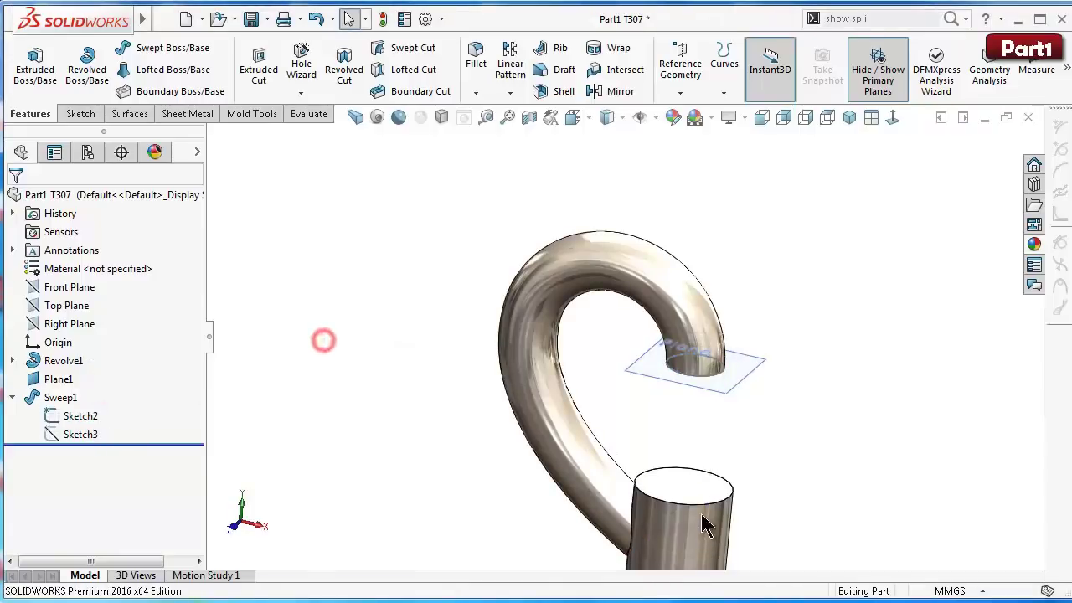
click(701, 496)
click(764, 448)
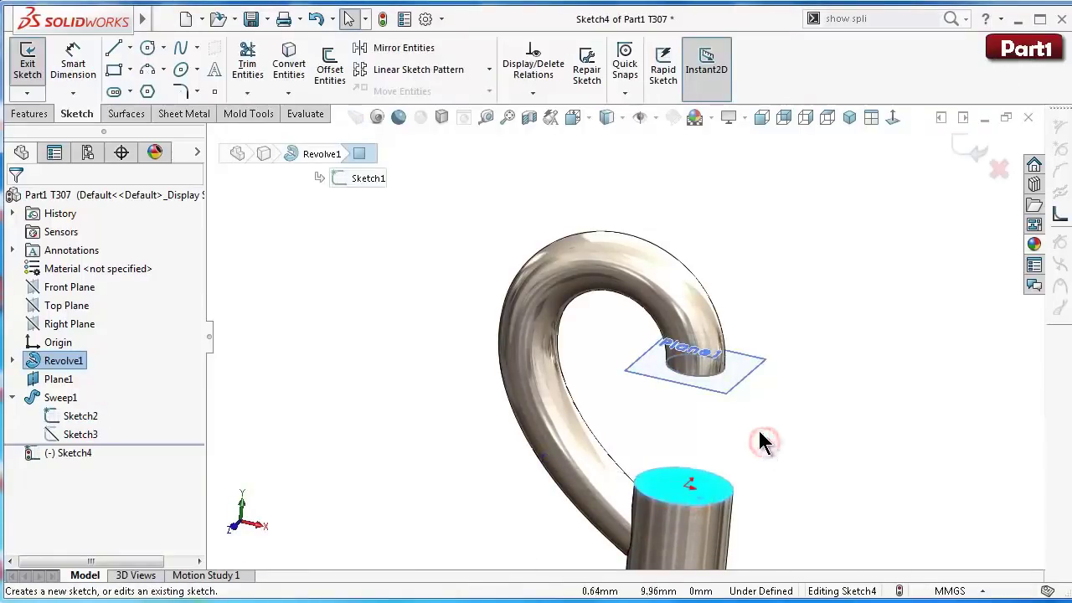
click(76, 435)
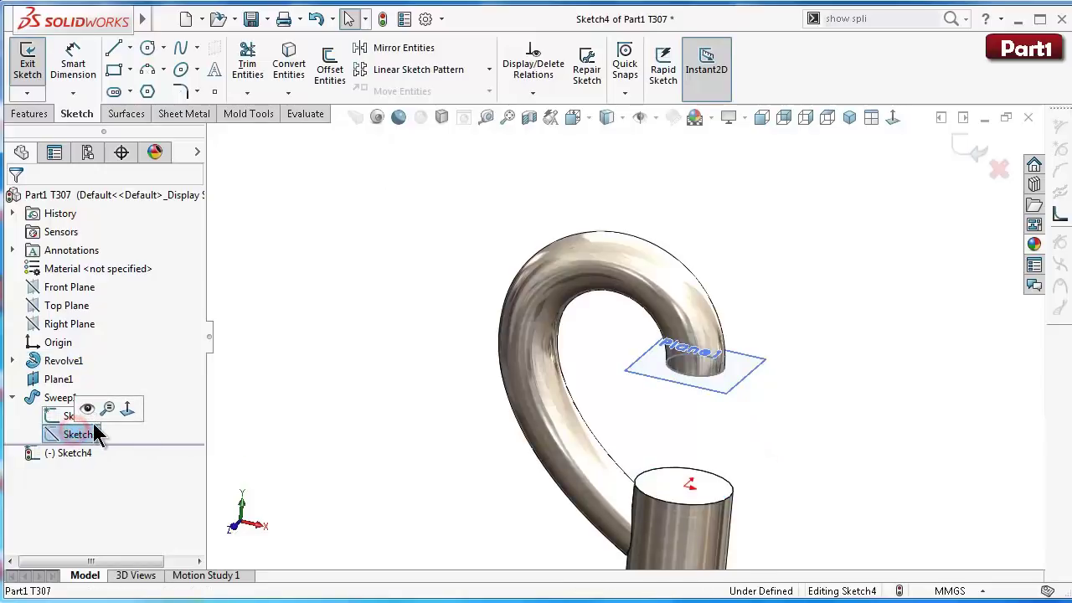
click(270, 439)
click(82, 419)
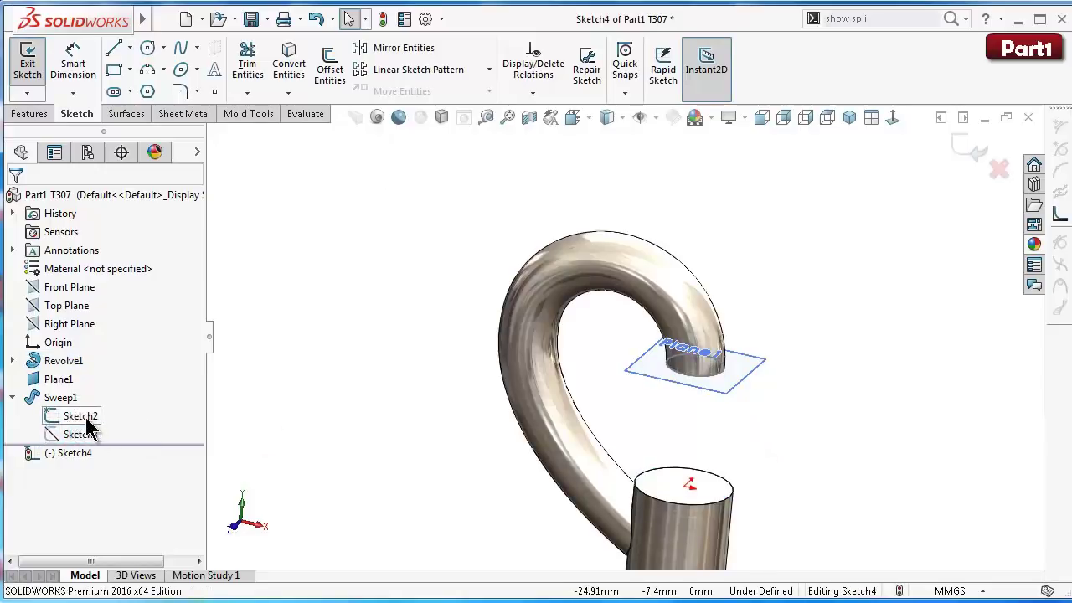
click(288, 67)
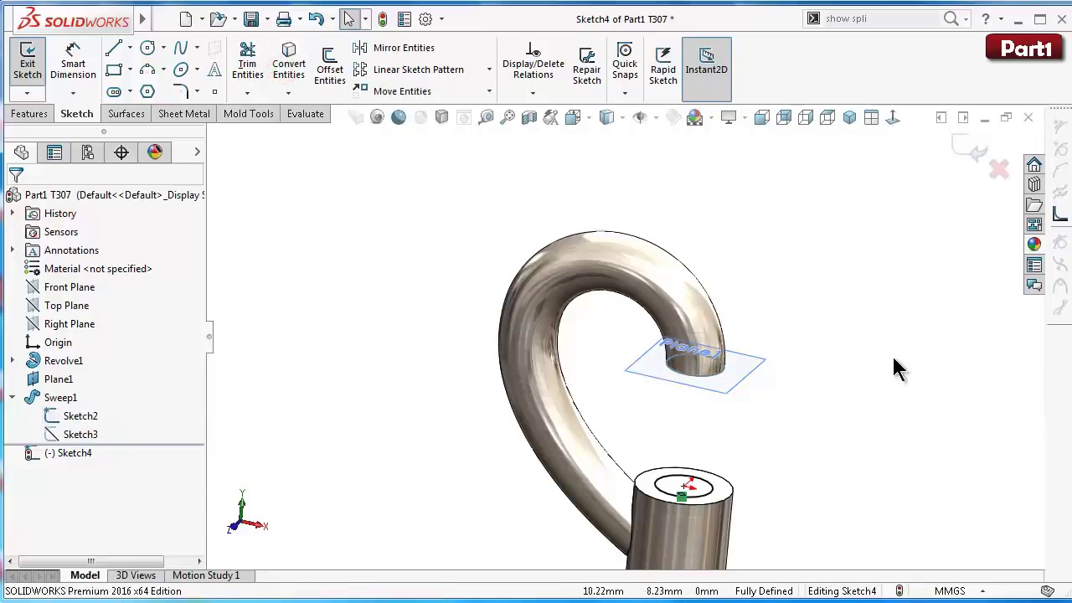
click(25, 114)
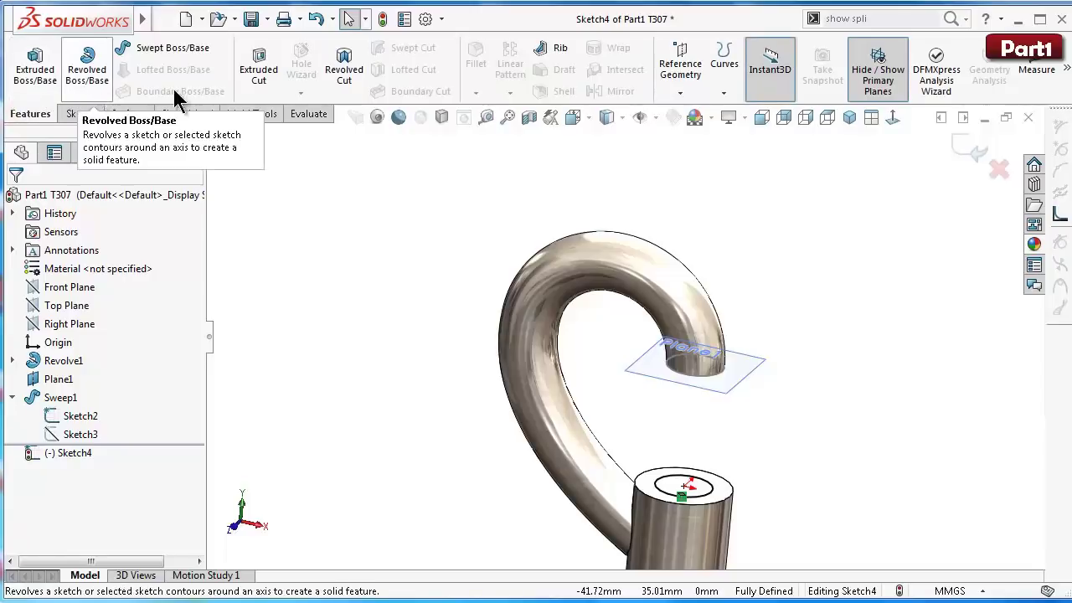
Step: Extrude-cut the circle down into the shaft, ending 10 mm offset from the lower collar face
click(259, 72)
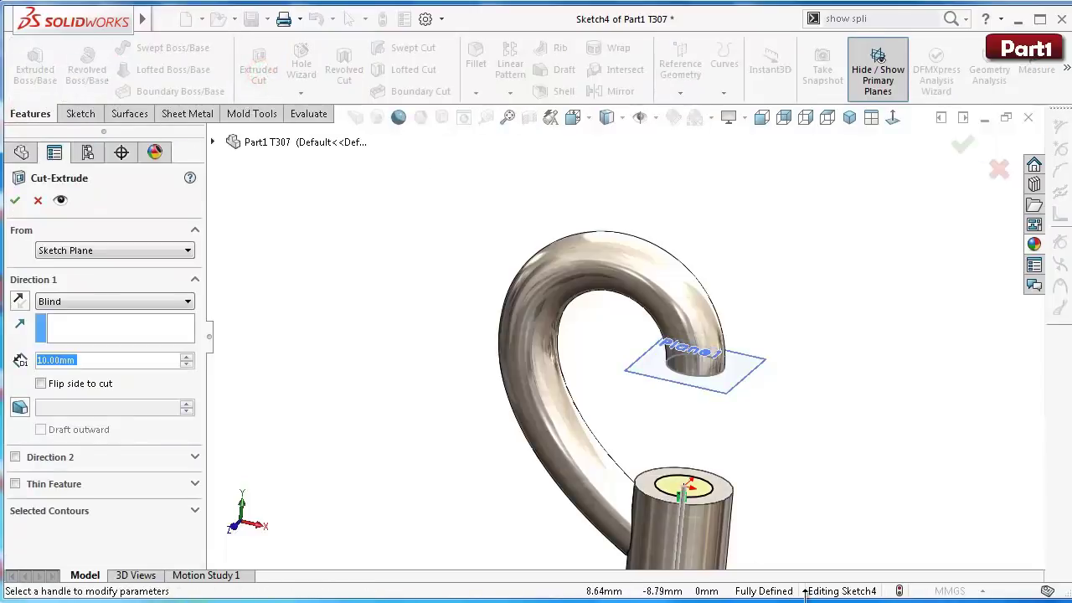
key(Escape)
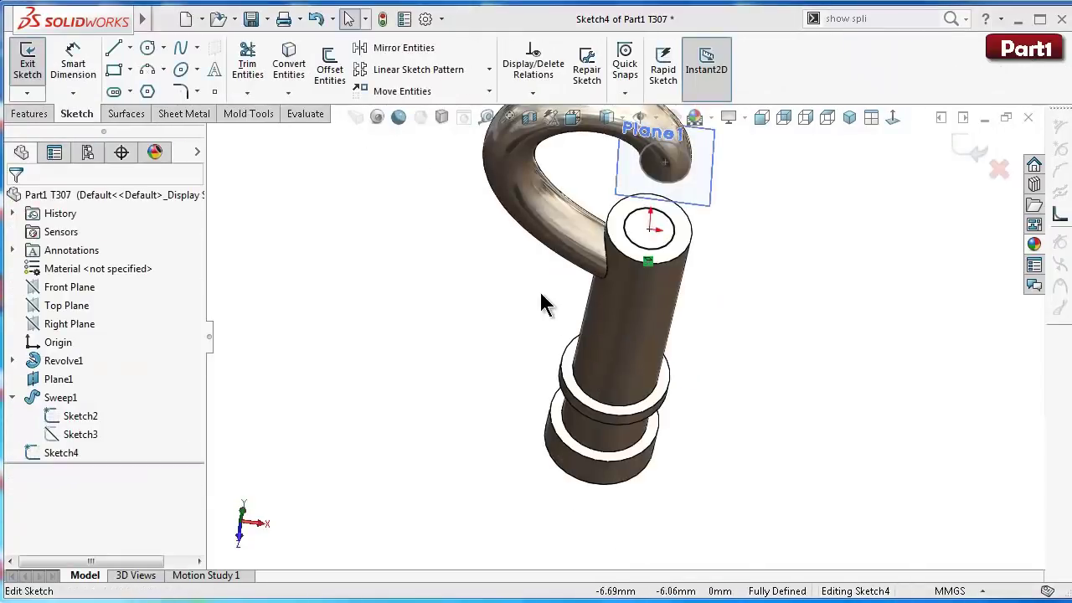
click(503, 325)
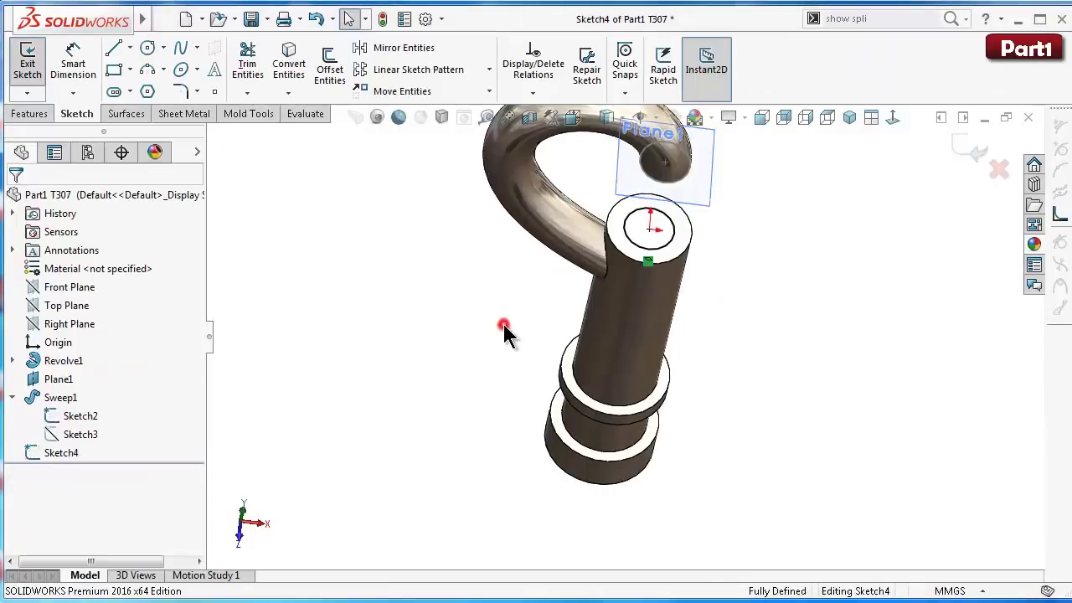
click(32, 116)
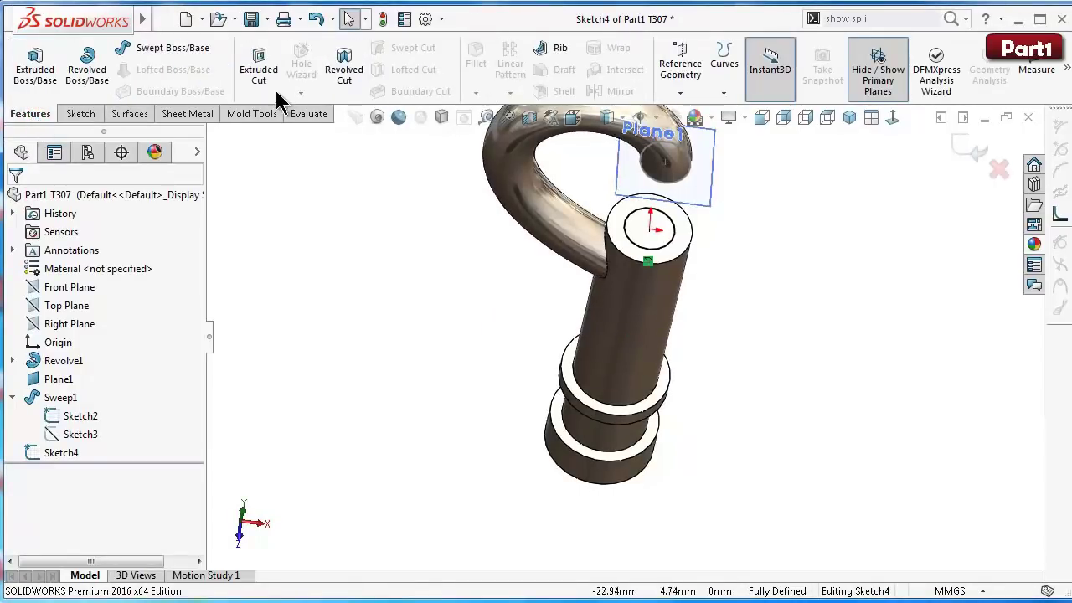
click(259, 71)
click(75, 302)
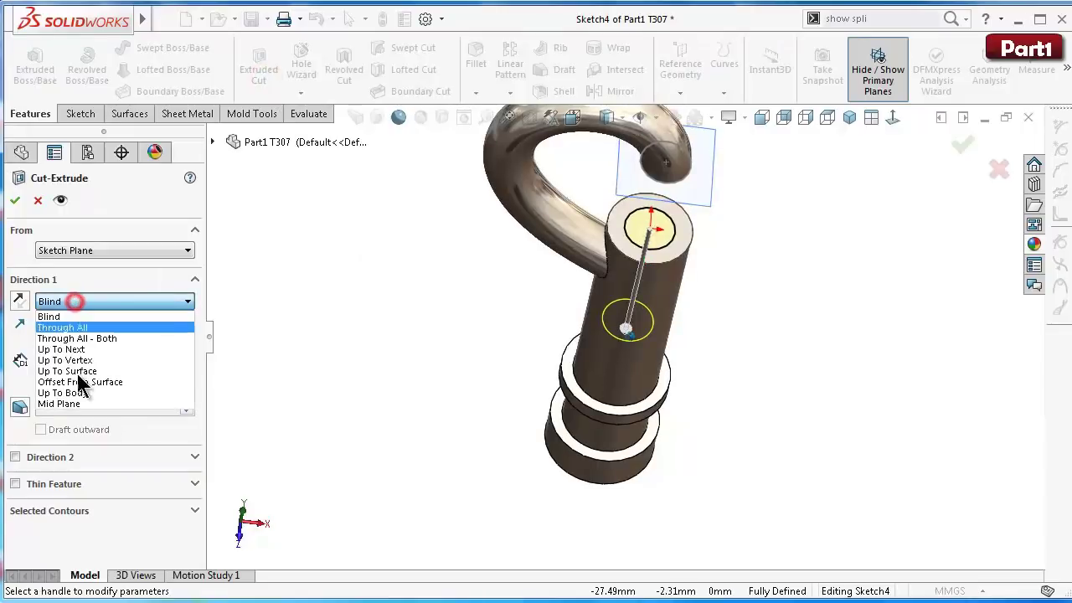
click(79, 381)
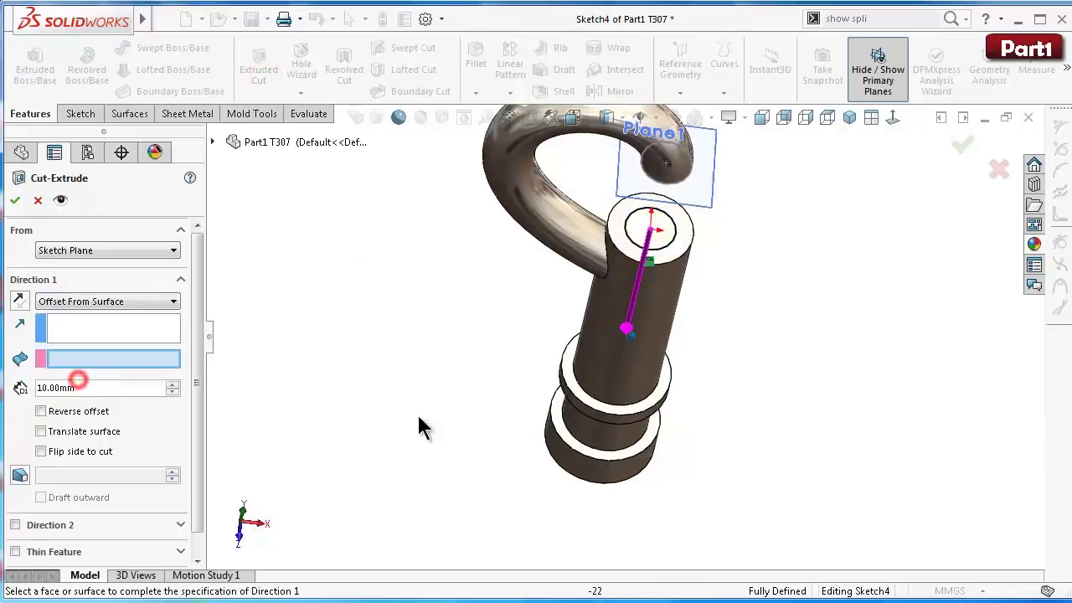
click(658, 446)
right_click(669, 451)
middle_drag(668, 451, 692, 445)
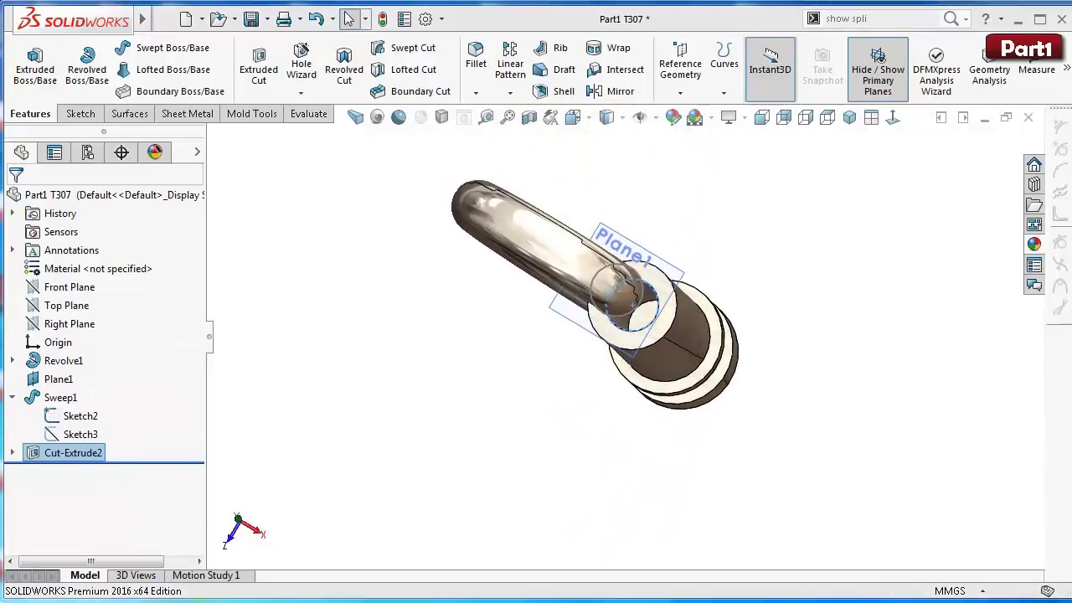
click(827, 475)
Step: Hide Plane1 and the sweep's Sketch2 so only the solid pin with its top hole shows
key(ctrl+4)
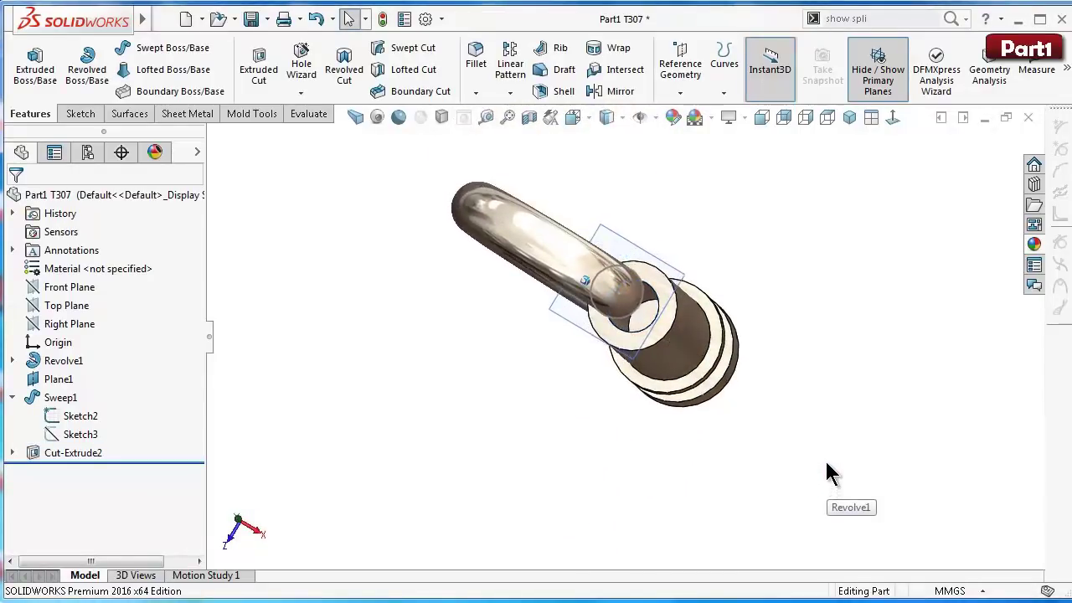
click(722, 155)
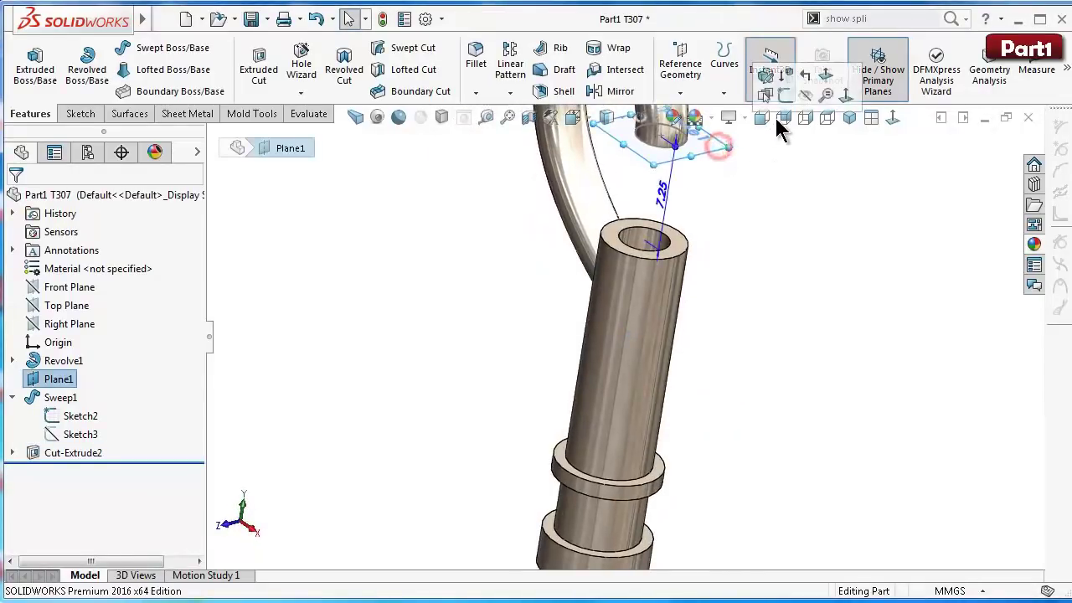
click(805, 101)
mouse_move(848, 217)
middle_down()
mouse_move(825, 273)
mouse_move(768, 269)
middle_up()
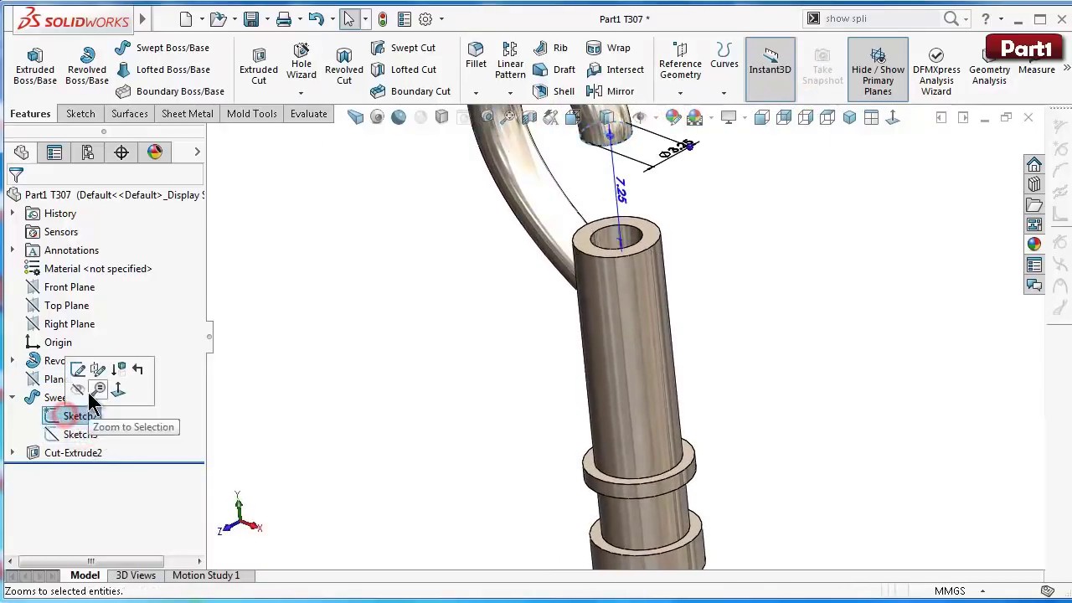
click(84, 388)
click(312, 388)
middle_drag(335, 388, 351, 346)
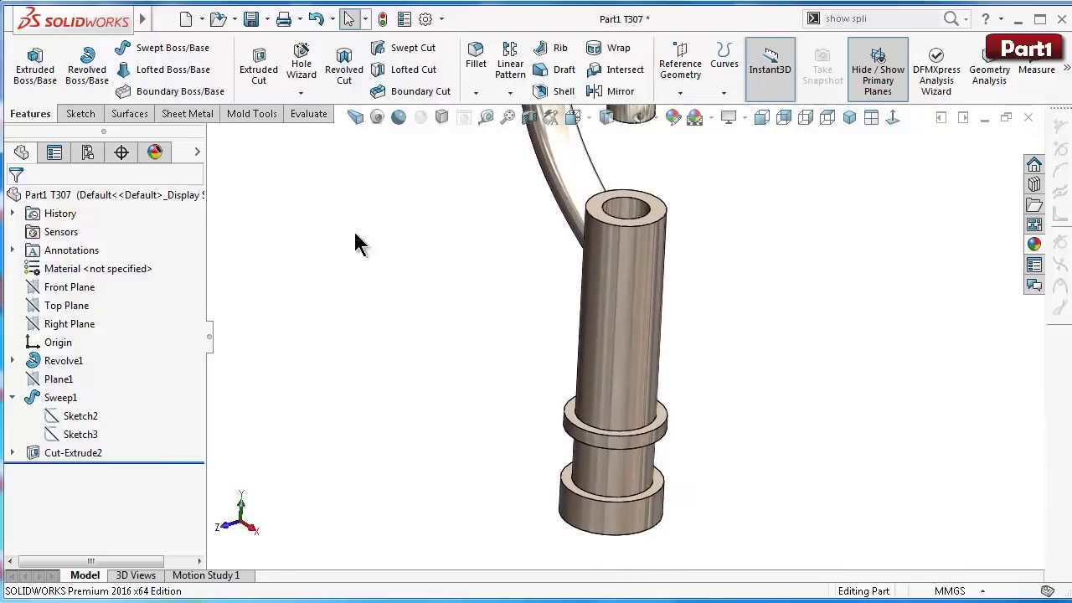
Step: Fillet the shaft's top hole edge and collar ring at 0.5 mm, removing the stray cylindrical face
click(475, 59)
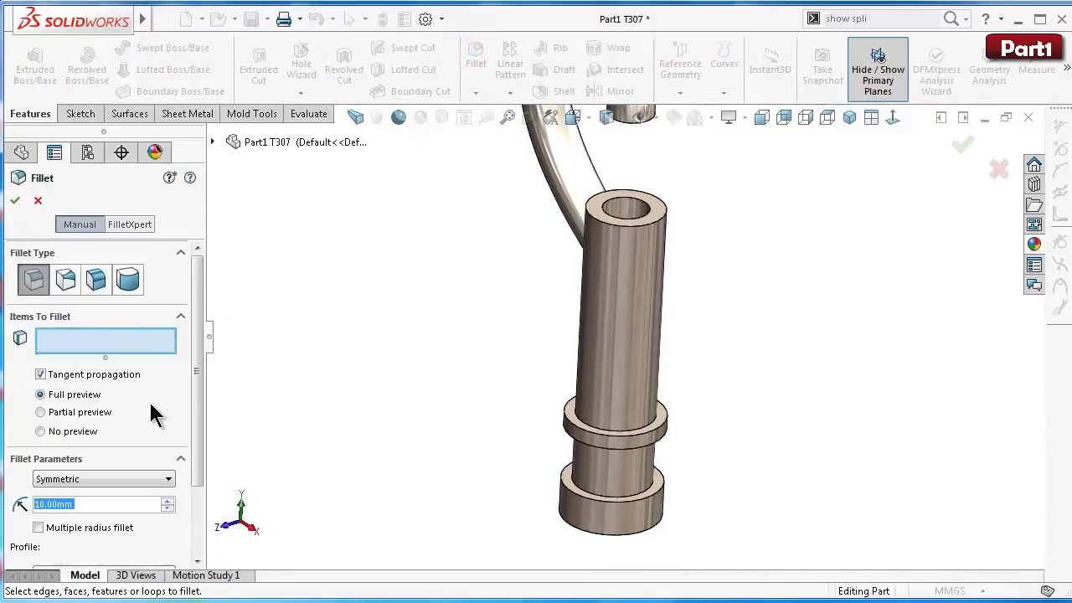
text(0.5)
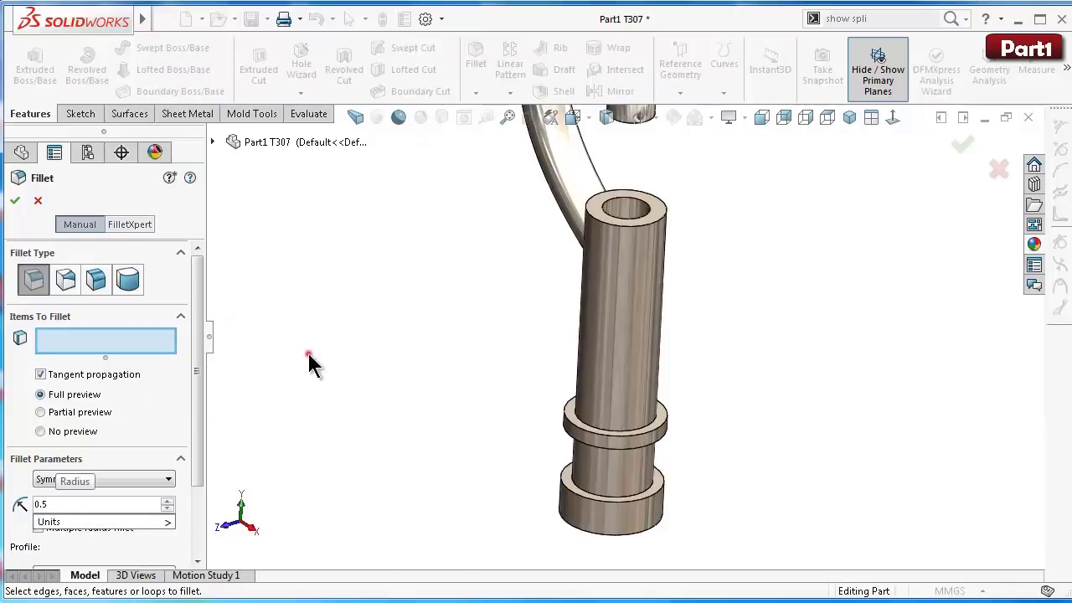
click(632, 224)
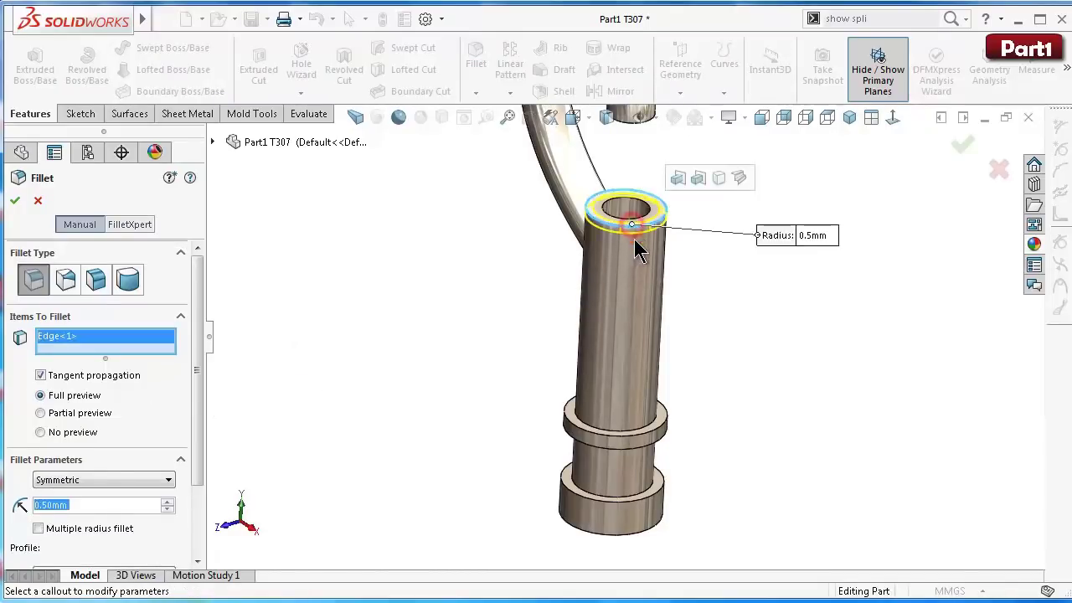
scroll(658, 438, down, 3)
click(555, 416)
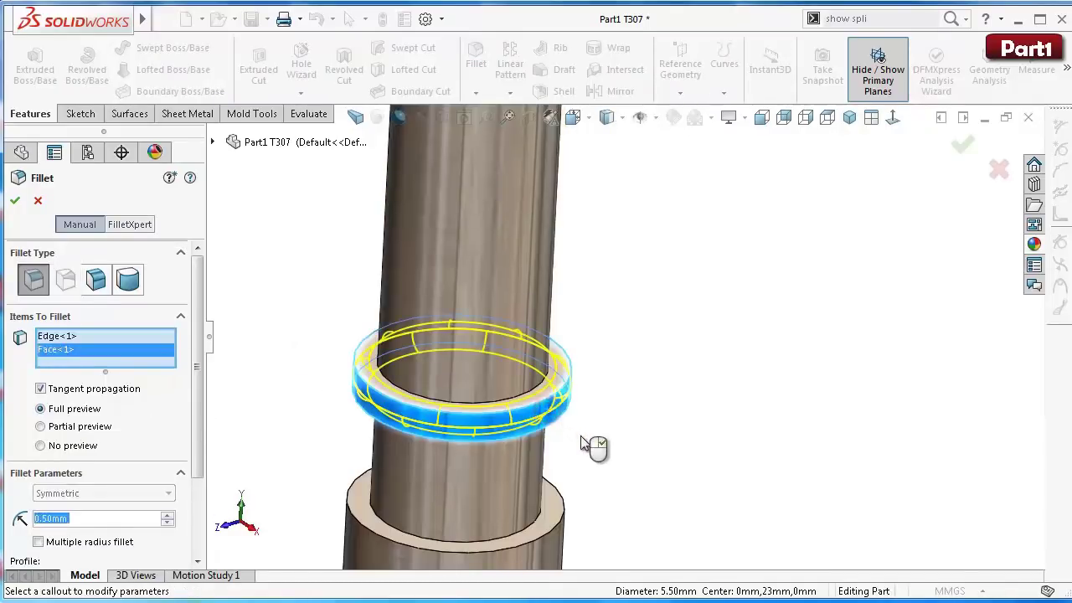
middle_drag(635, 460, 631, 428)
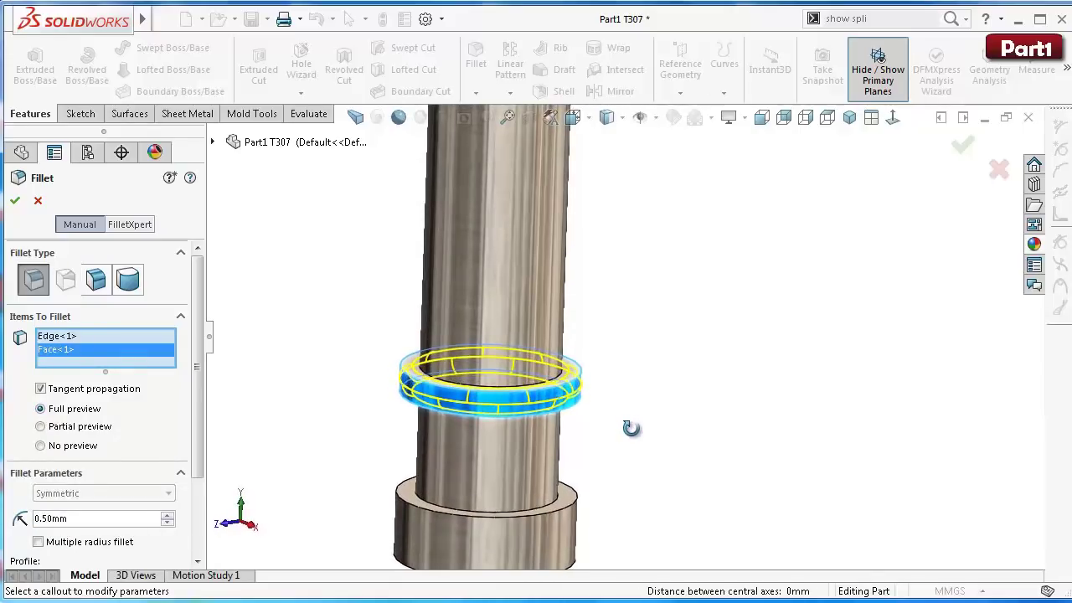
scroll(629, 422, up, 3)
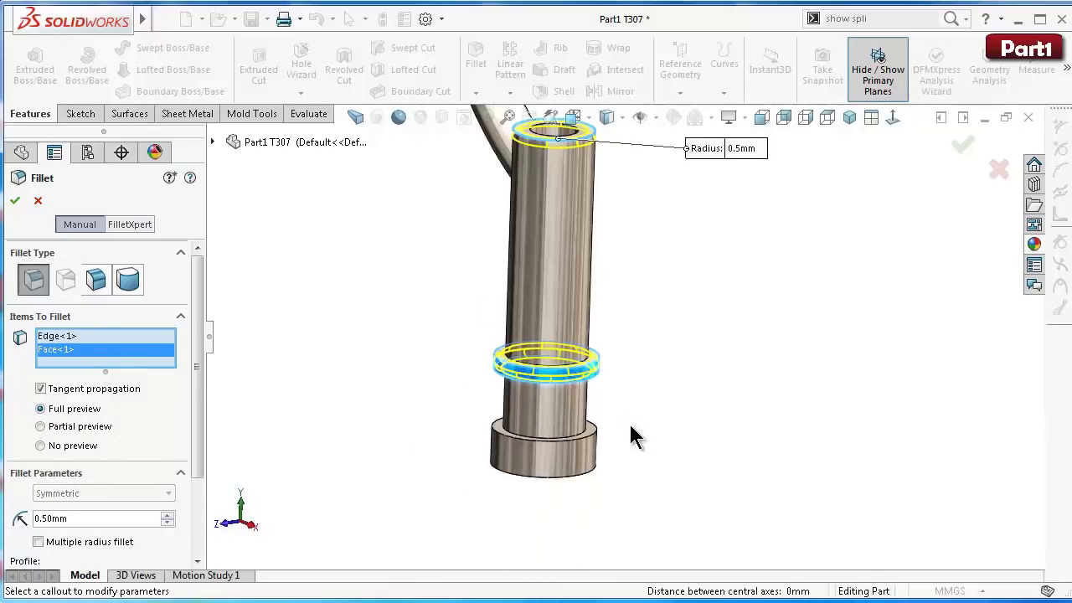
scroll(633, 415, up, 2)
click(563, 413)
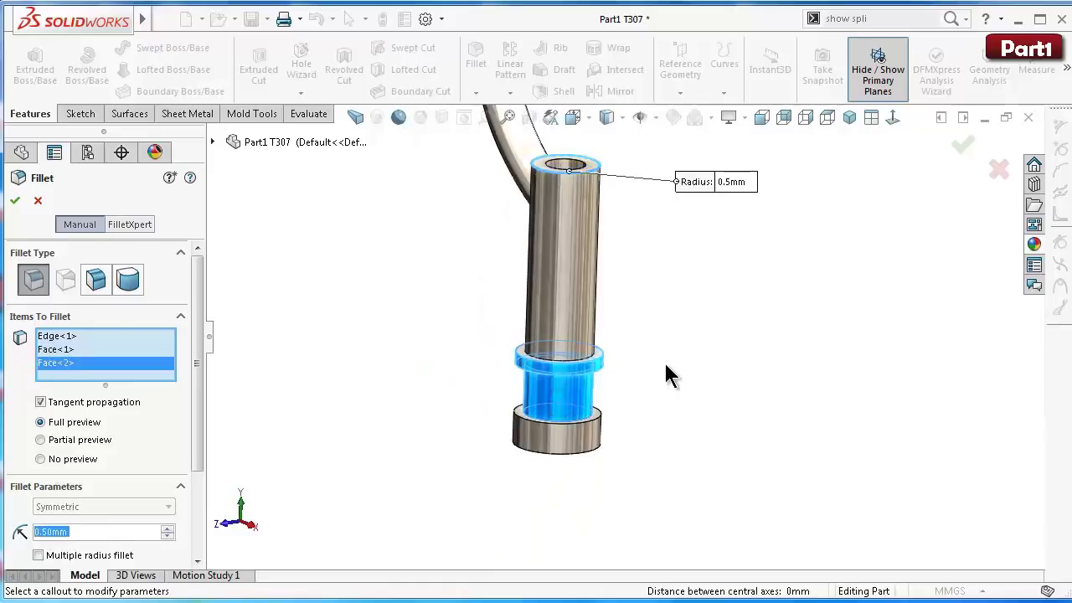
right_click(151, 366)
click(213, 394)
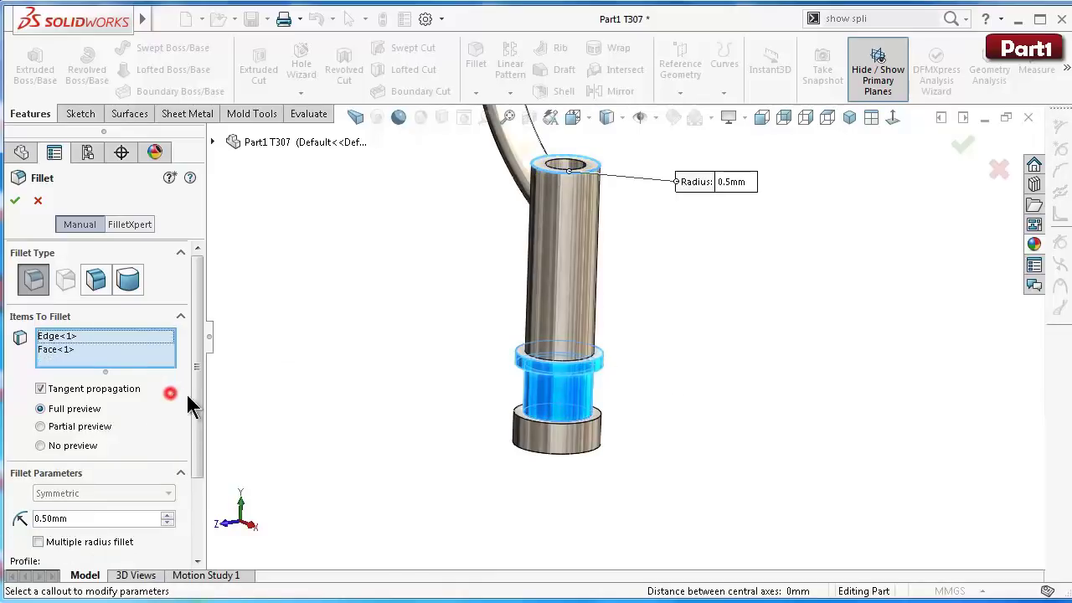
click(961, 151)
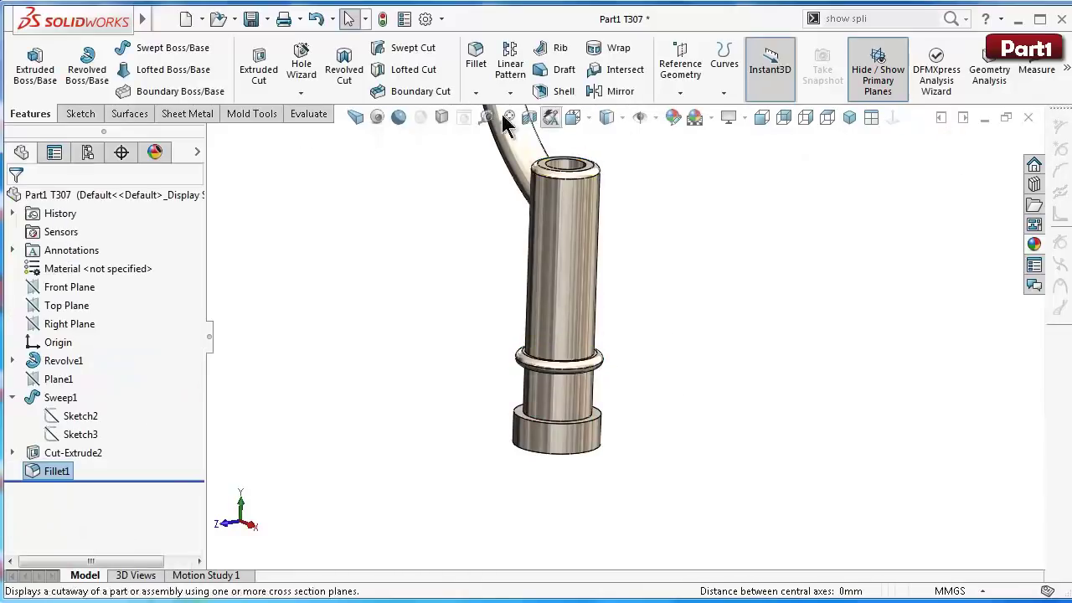
Step: Start a fillet on the edge where the hook joins the shaft, with a 3.5 mm radius
click(475, 57)
text(5)
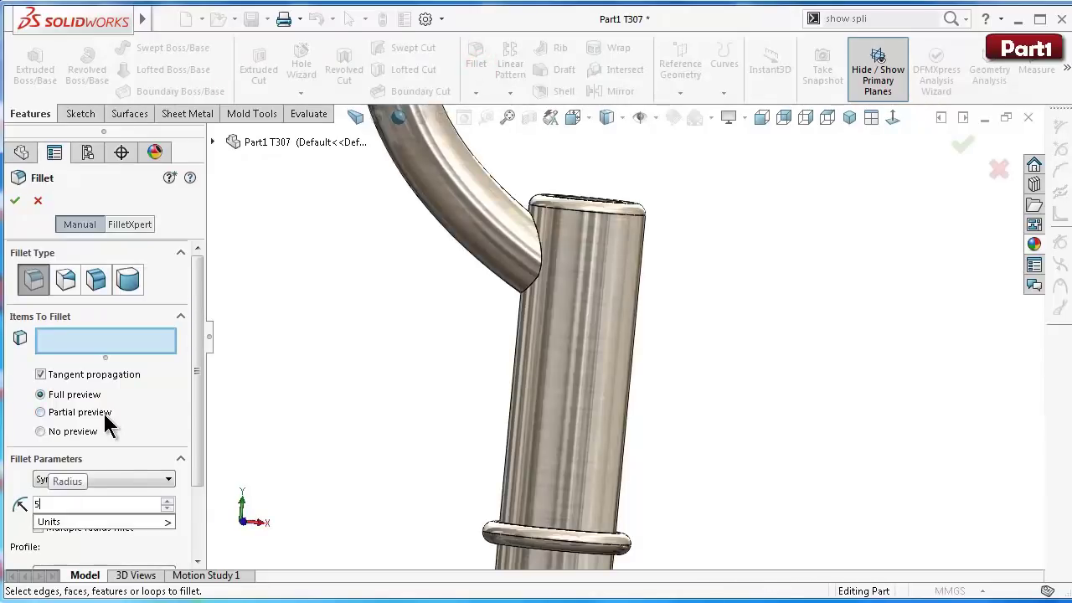
click(315, 405)
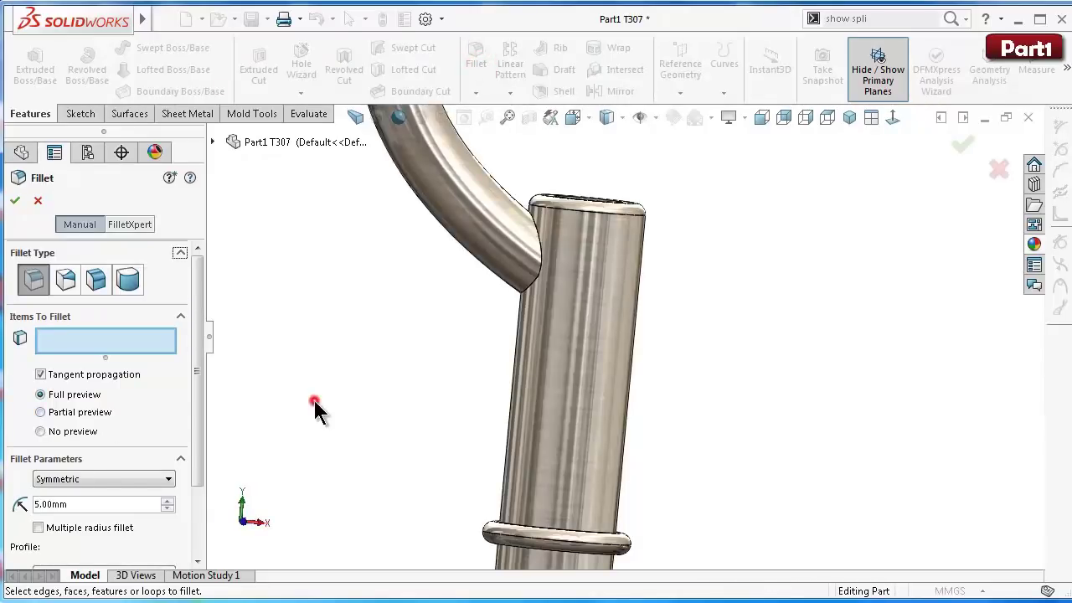
click(537, 277)
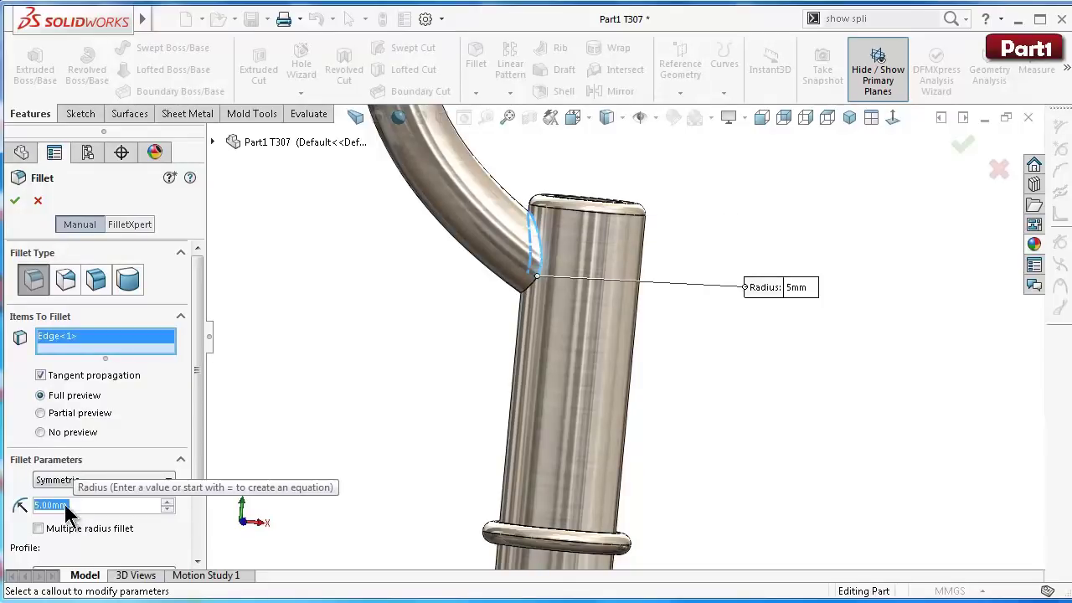
text(3.5)
key(Return)
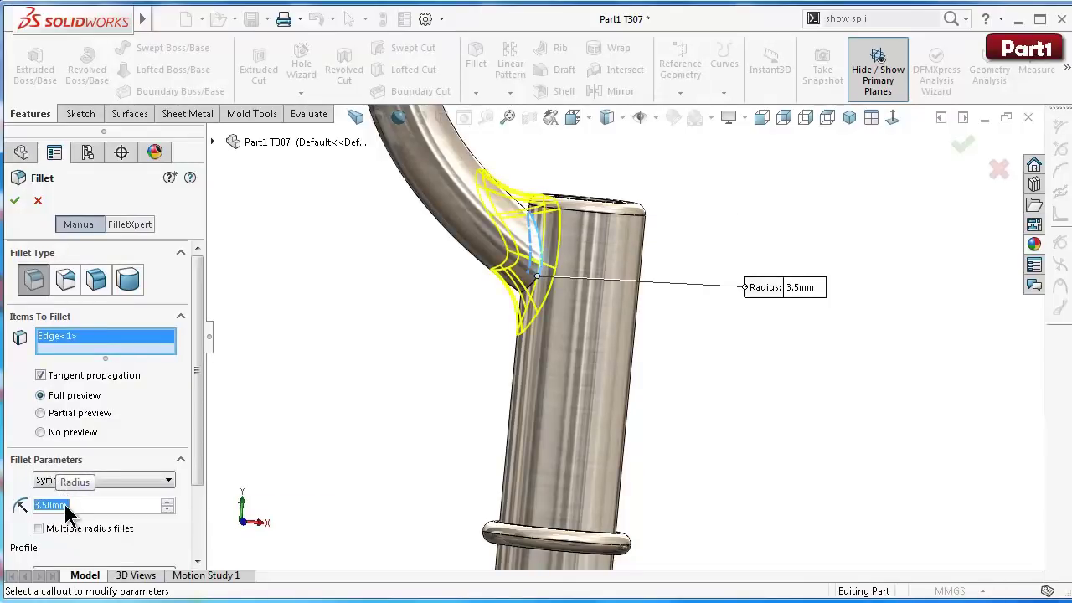
mouse_move(476, 293)
middle_down()
mouse_move(469, 374)
mouse_move(498, 358)
middle_up()
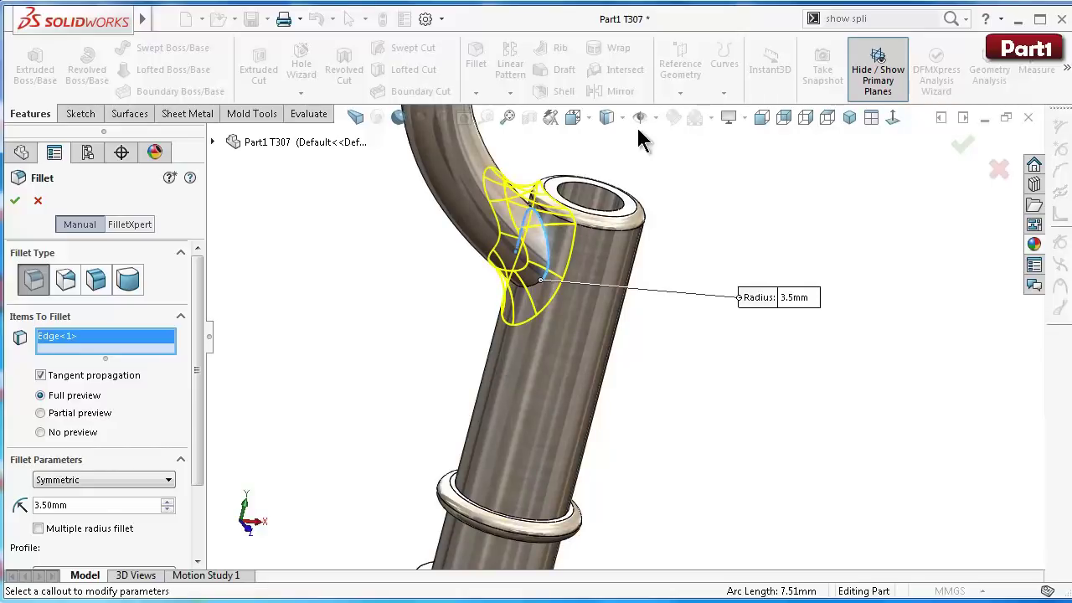
middle_drag(616, 223, 593, 157)
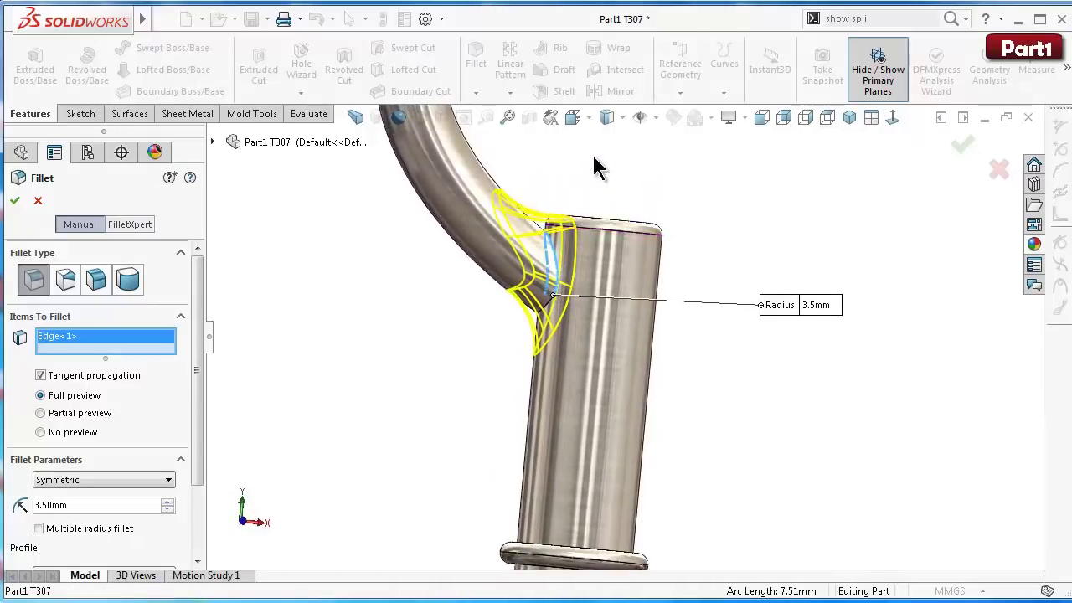
Step: Try 4 mm and 3.75 mm radii on the hook joint fillet, then settle on 3.5 mm
double_click(55, 504)
text(4)
key(Return)
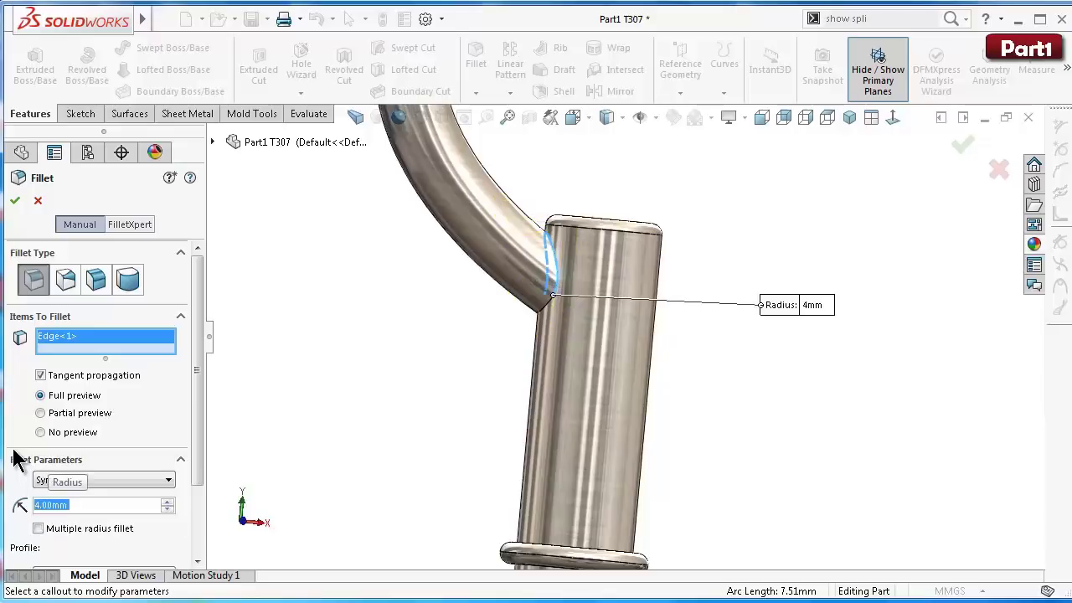
double_click(92, 505)
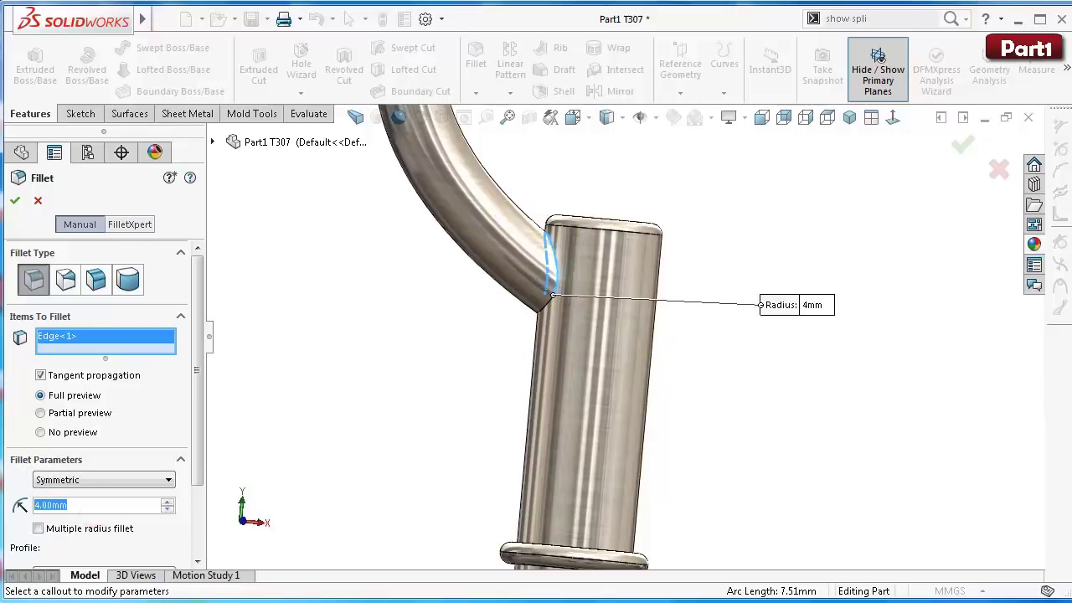
text(3.75)
key(Return)
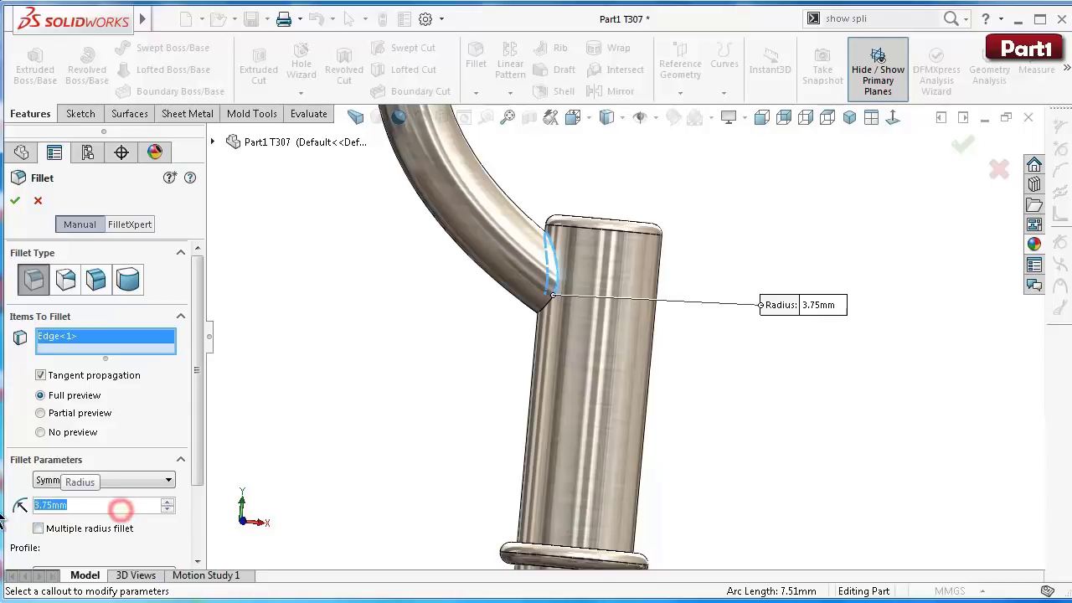
text(3.5)
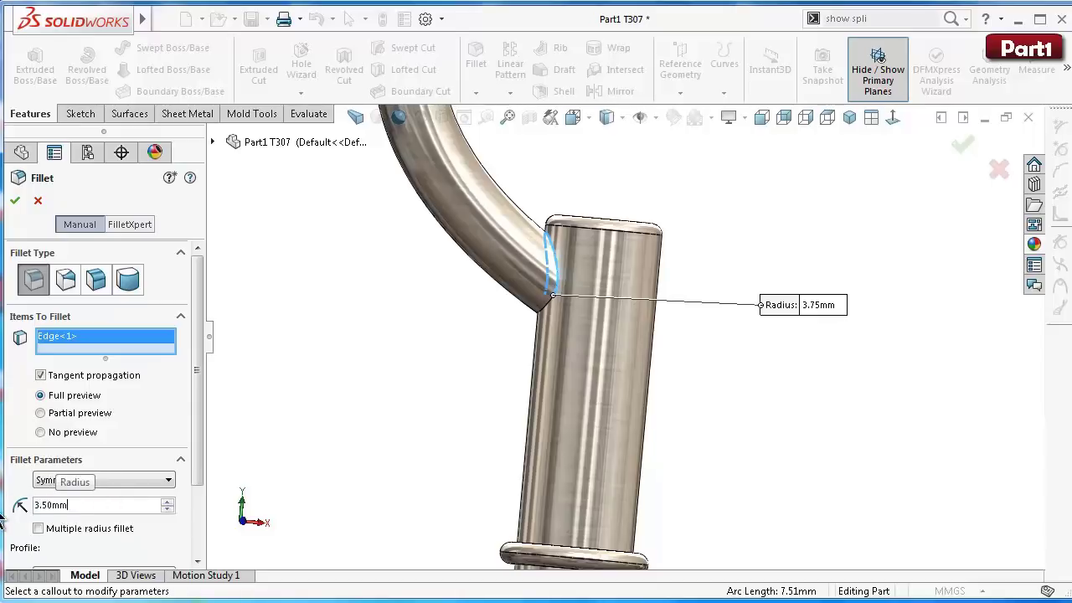
key(Return)
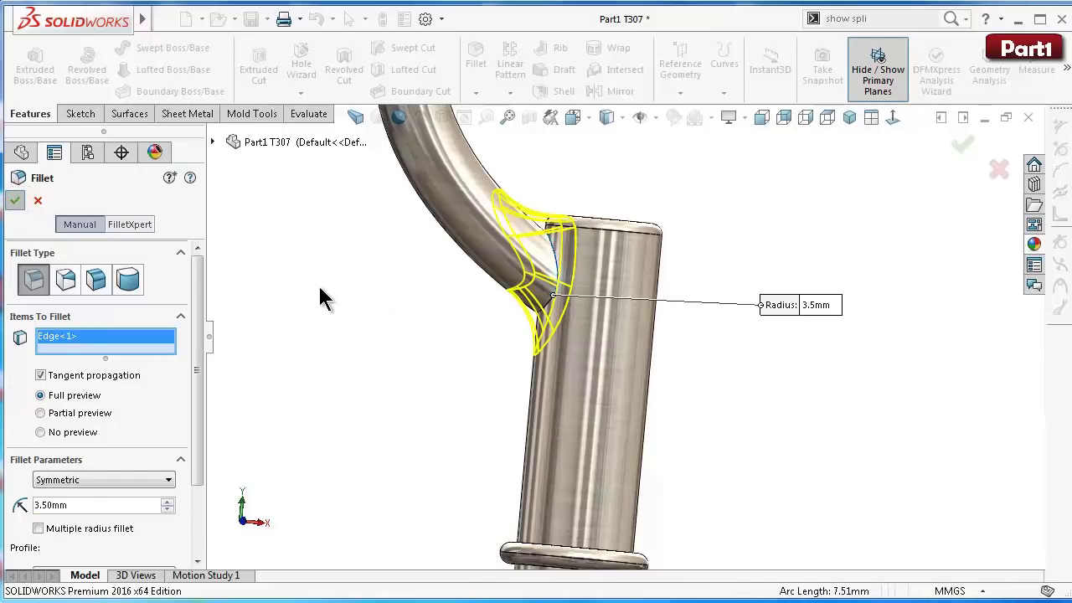
middle_drag(615, 421, 630, 488)
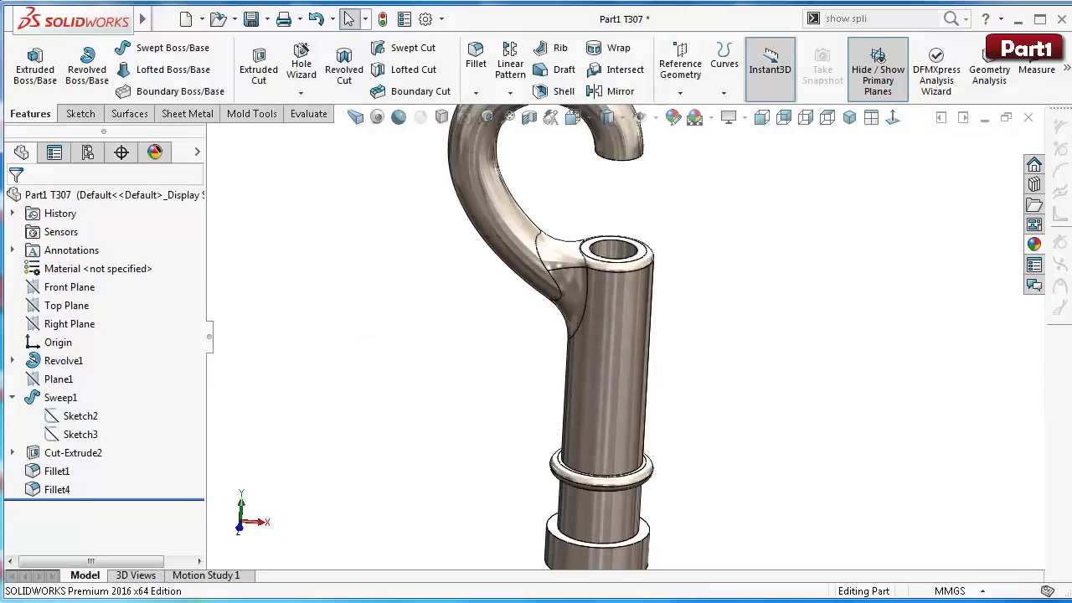
Step: Add a 0.5 mm fillet on the shaft and lower step cylindrical faces where they meet the collars
click(475, 55)
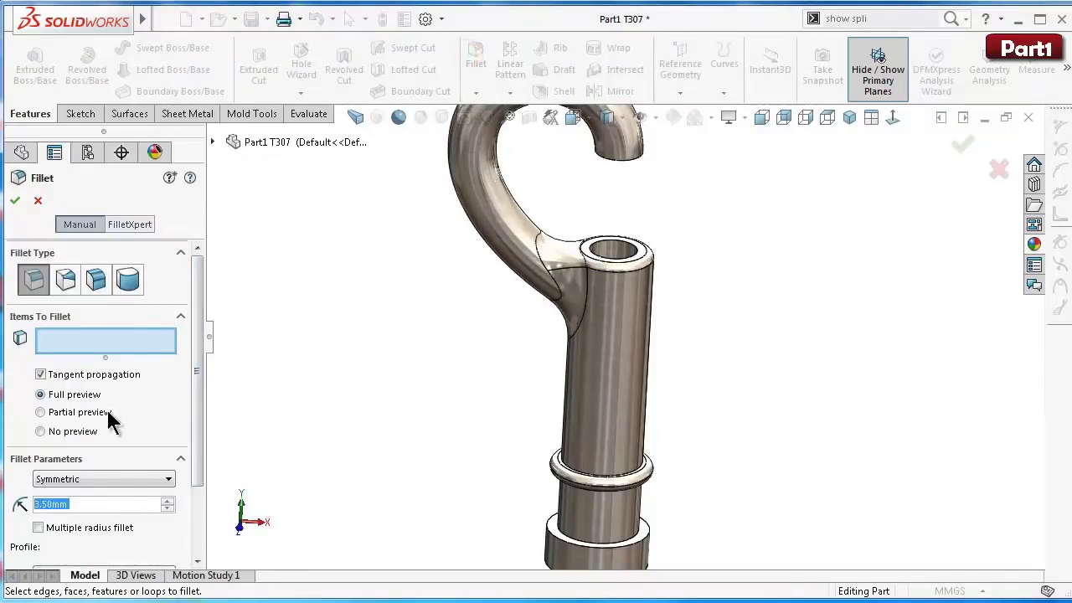
text(0.5)
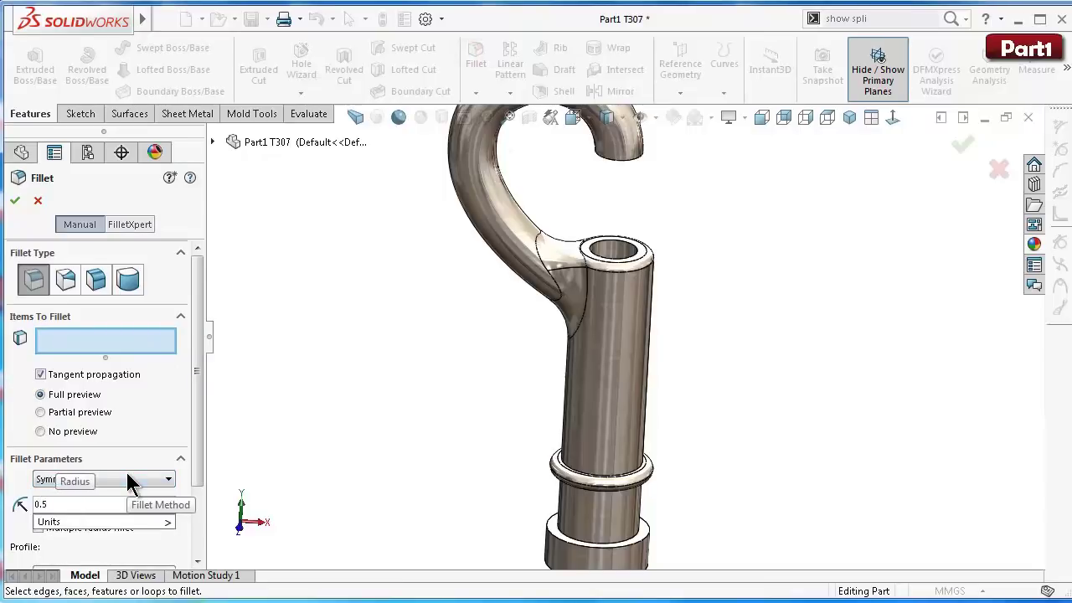
key(Return)
click(627, 432)
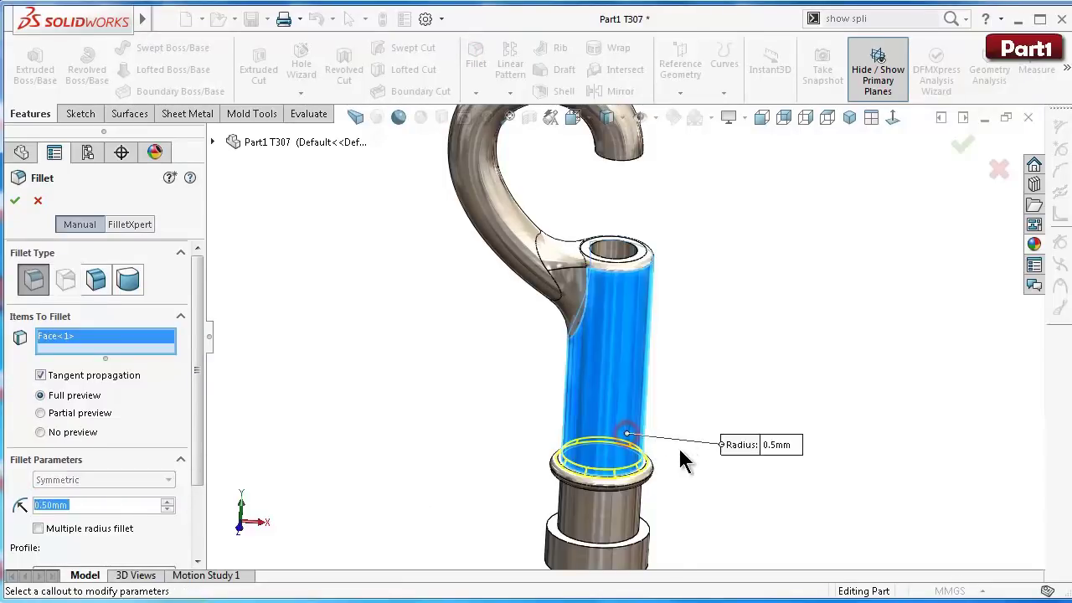
scroll(685, 518, up, 2)
scroll(679, 519, down, 2)
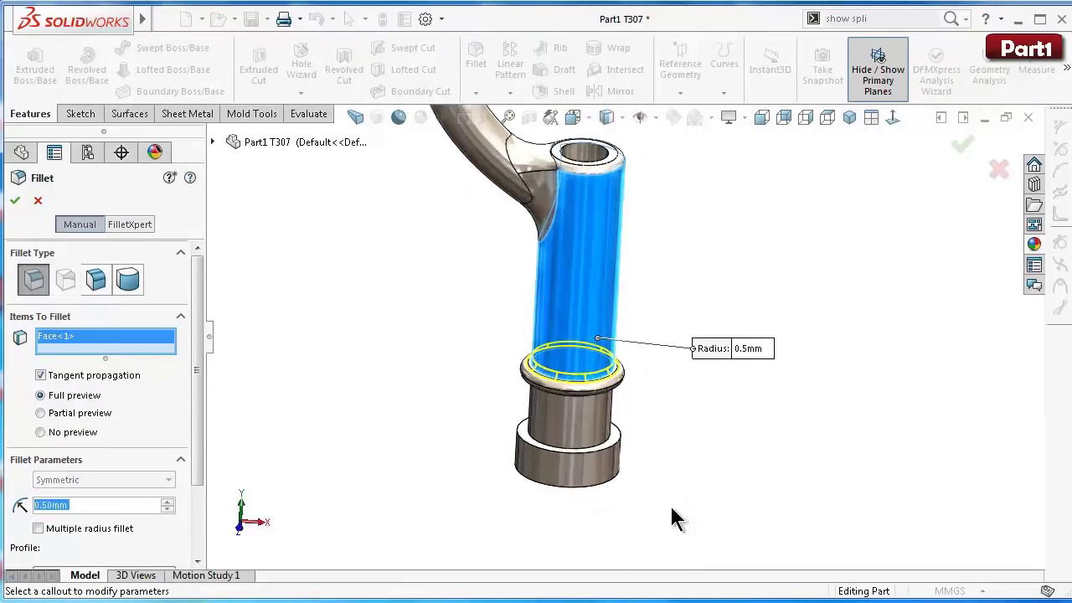
click(599, 436)
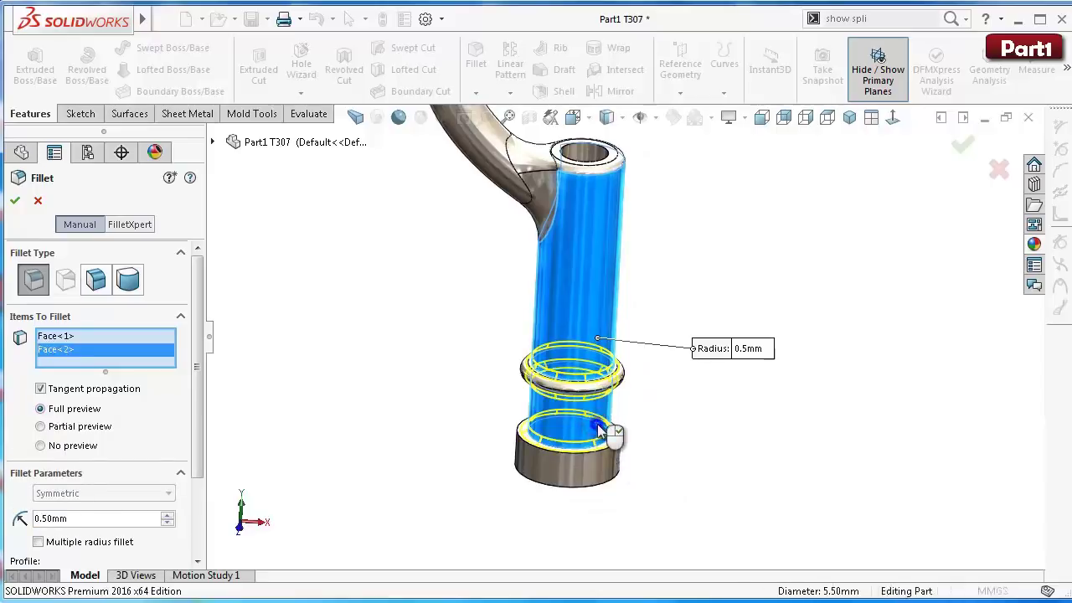
key(Return)
Step: Add a 1.25 mm fillet on the bottom base ring
click(476, 55)
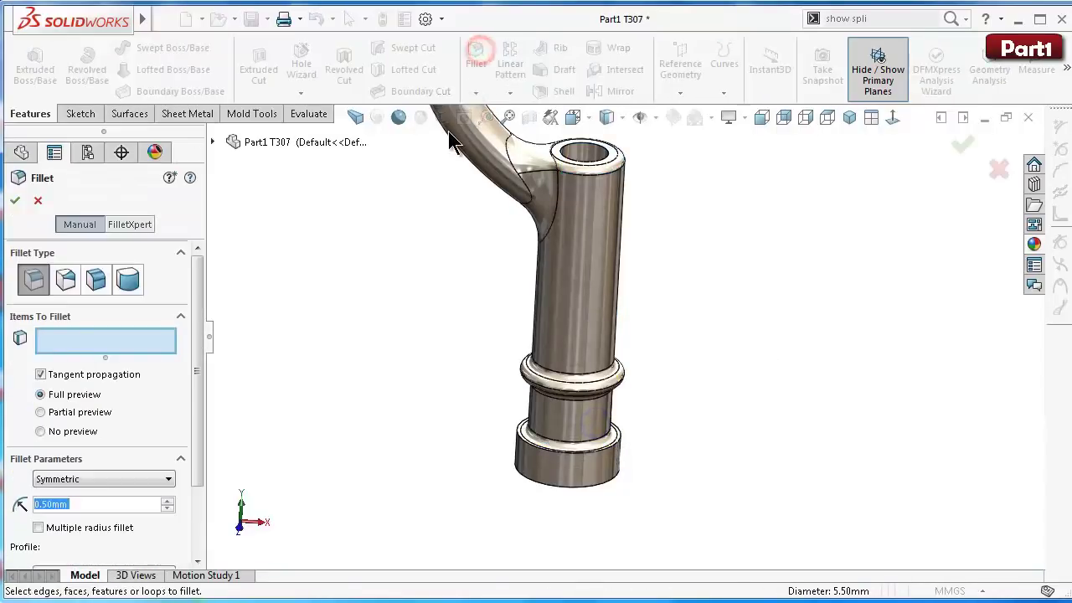
text(1.)
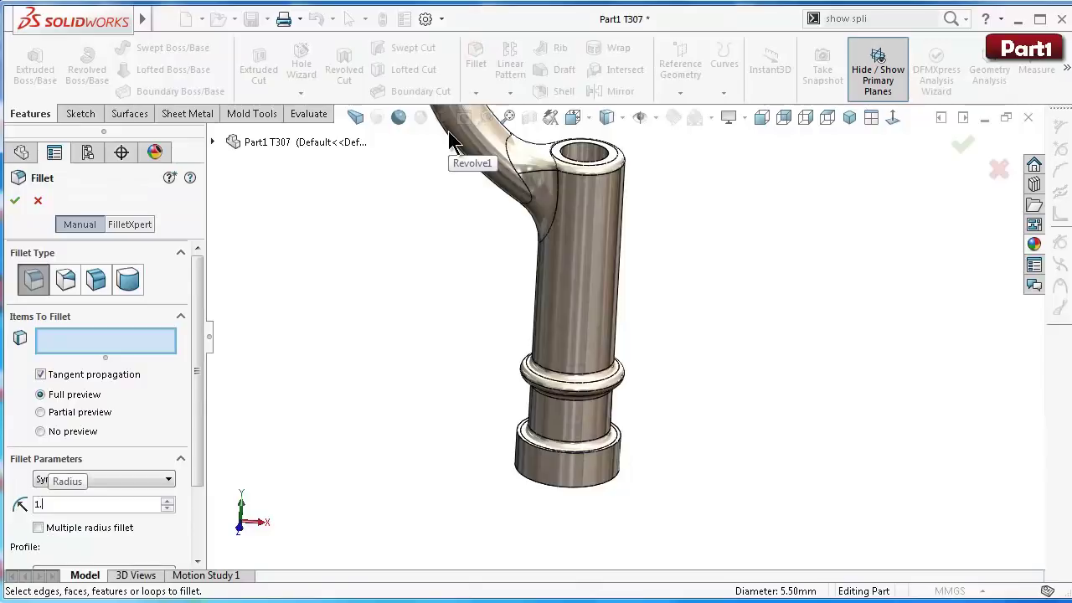
text(25)
click(601, 472)
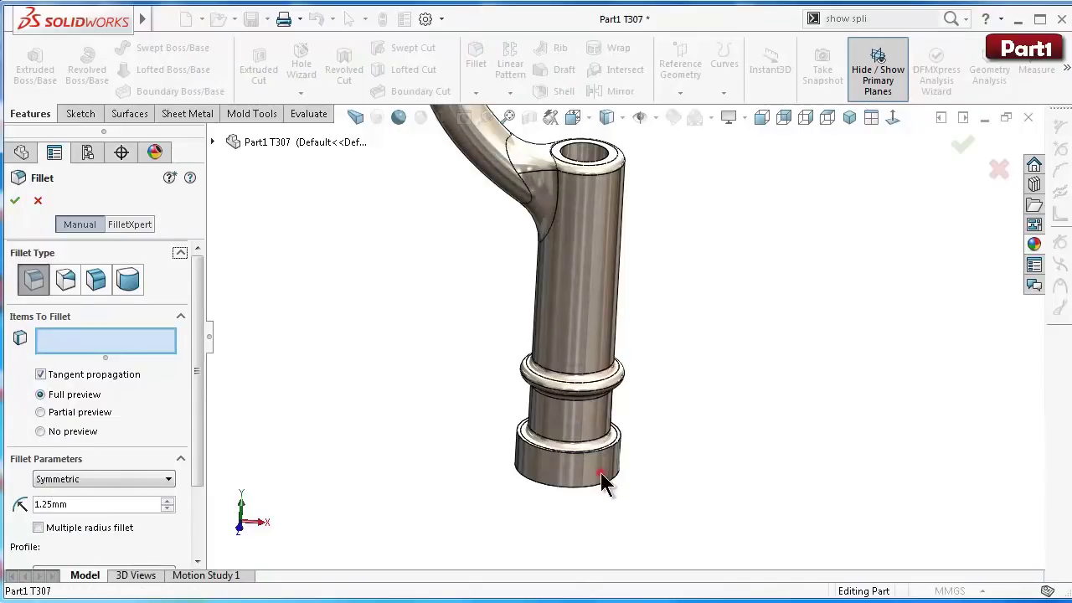
key(Return)
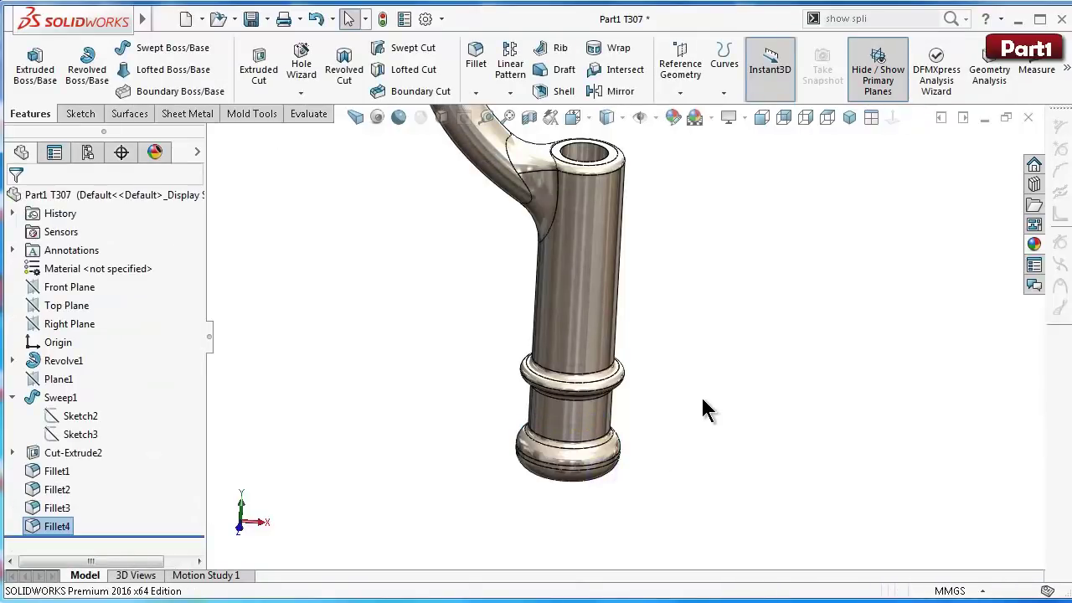
Step: Switch to realistic shading and add the hook's end face to Fillet1
mouse_move(703, 399)
middle_down()
mouse_move(708, 314)
mouse_move(680, 333)
mouse_move(619, 224)
mouse_move(617, 329)
mouse_move(628, 201)
middle_up()
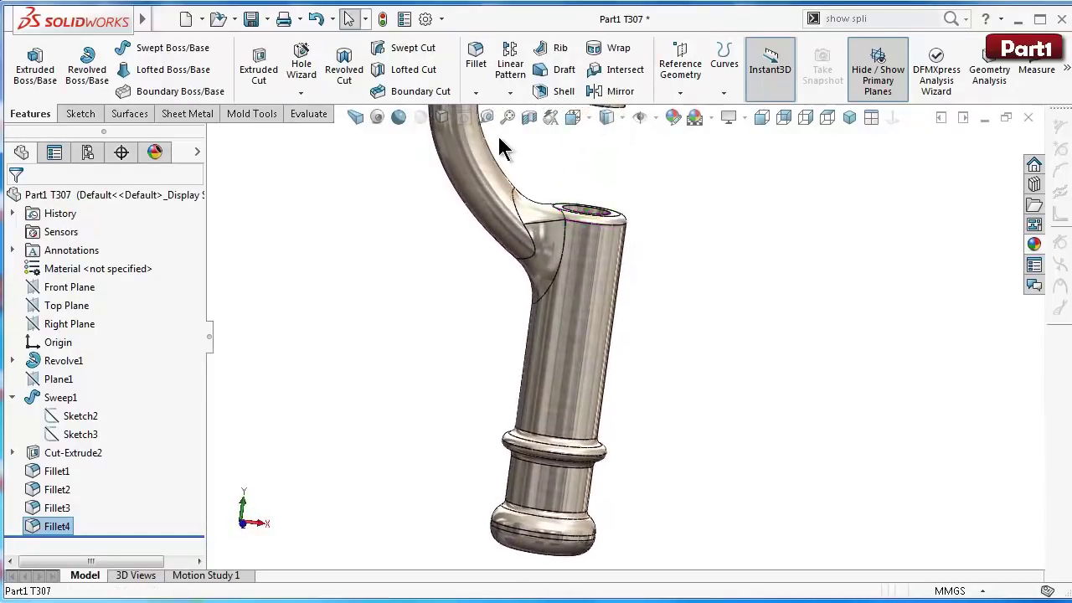
click(400, 118)
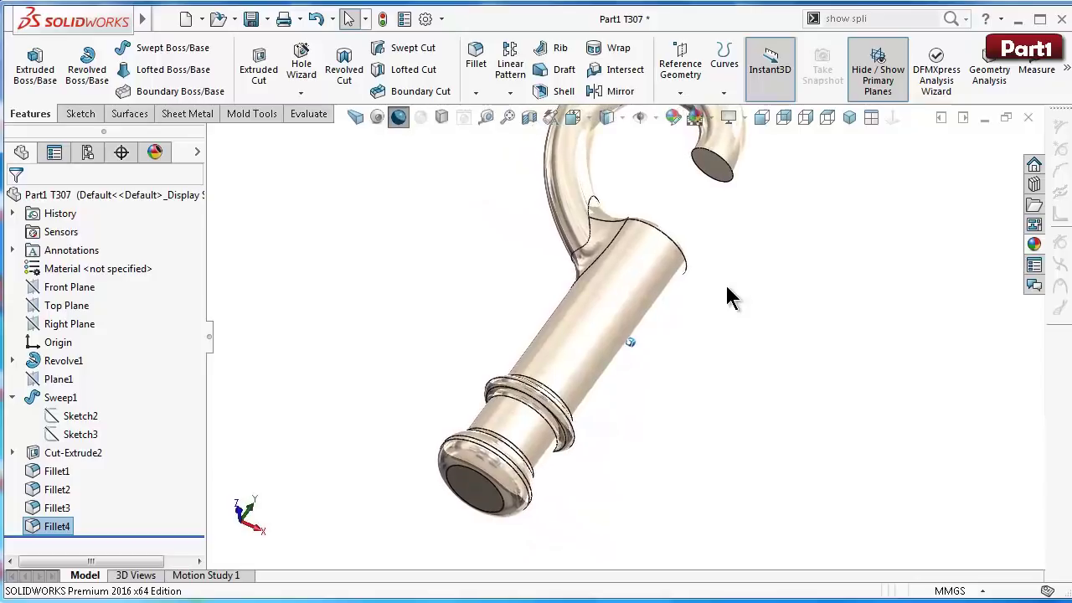
click(57, 472)
click(69, 432)
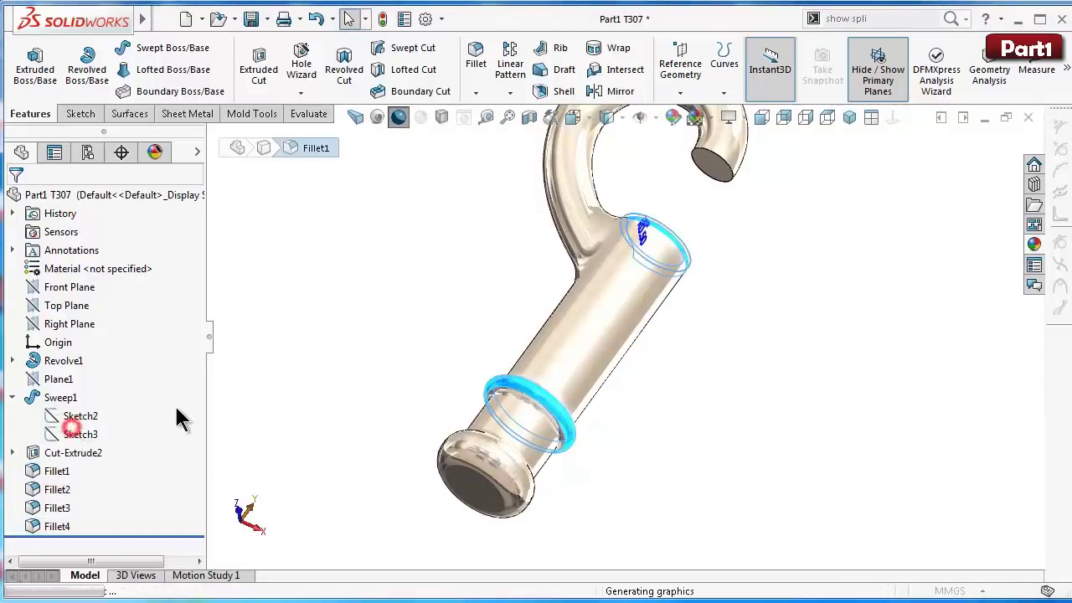
click(717, 167)
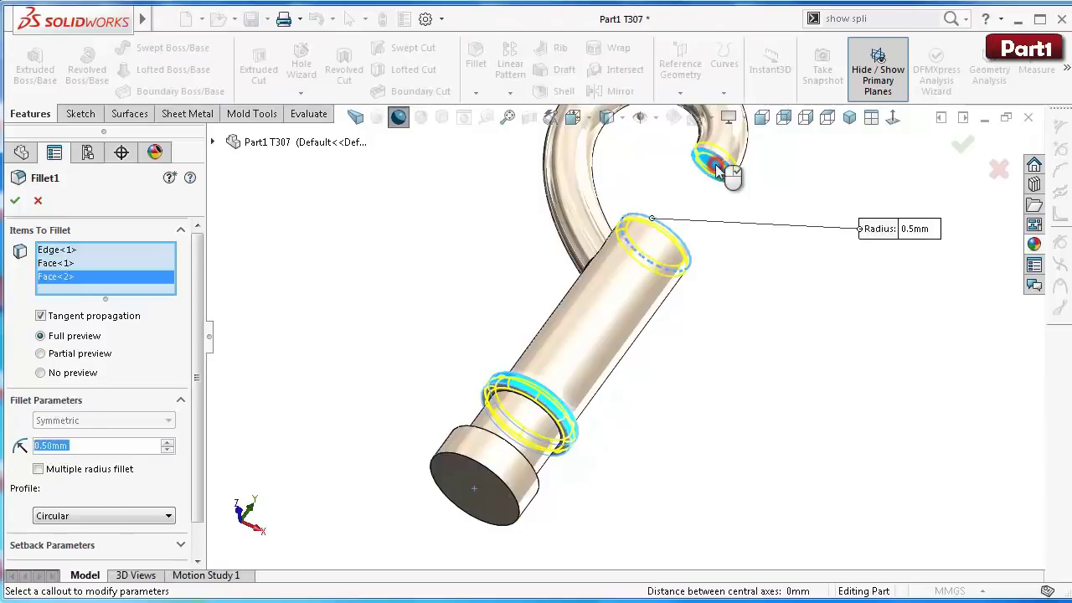
right_click(788, 208)
Step: Turn on ambient occlusion and rotate the view to inspect the filleted hook
middle_drag(769, 244, 725, 239)
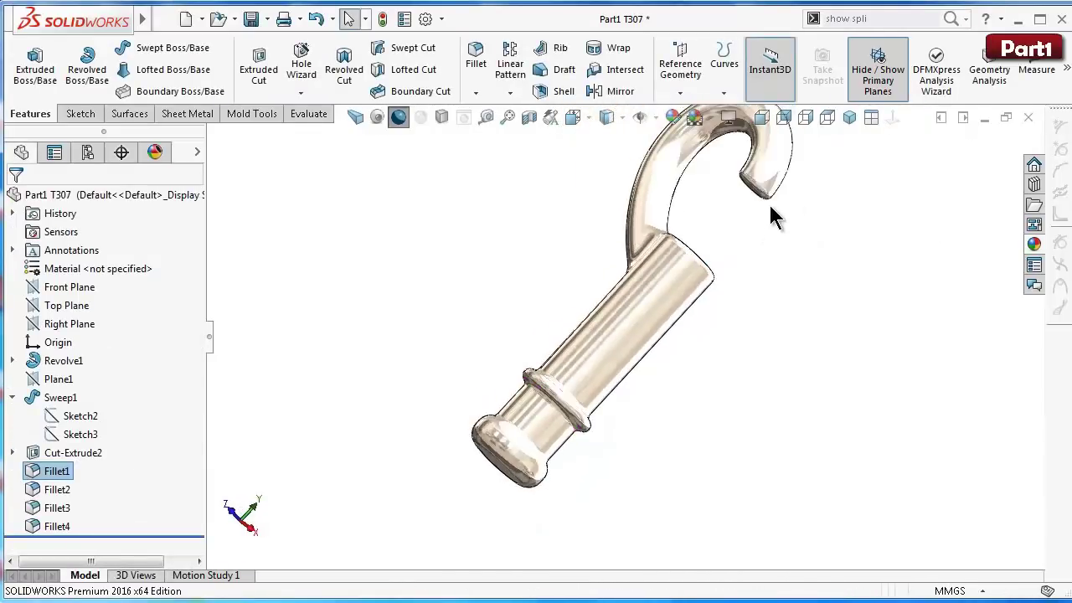
mouse_move(770, 200)
middle_down()
mouse_move(665, 222)
mouse_move(550, 187)
mouse_move(366, 221)
middle_up()
click(377, 118)
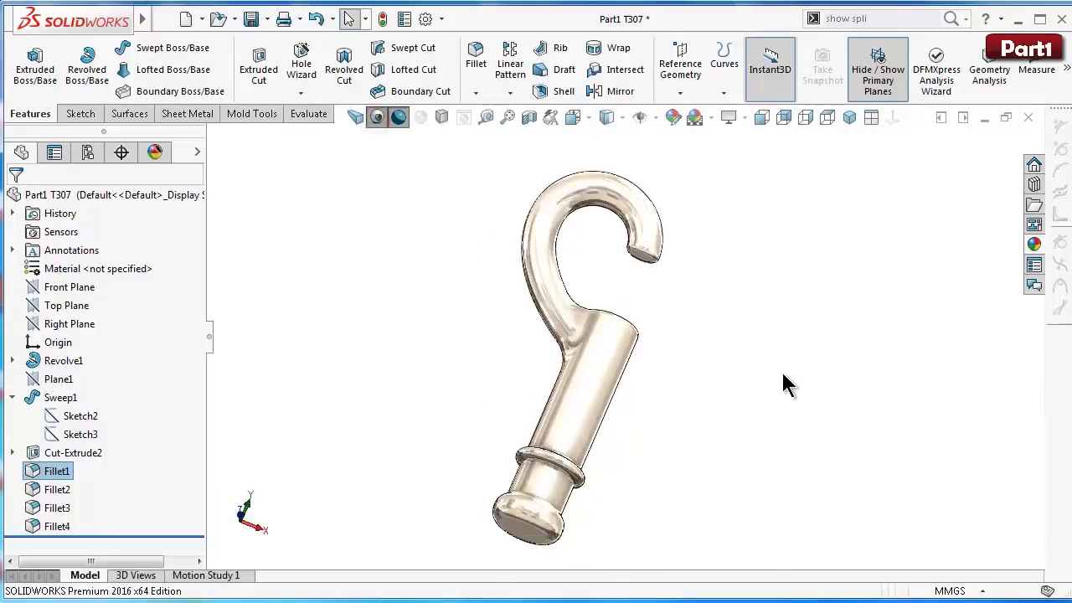
key(Right)
key(Right)
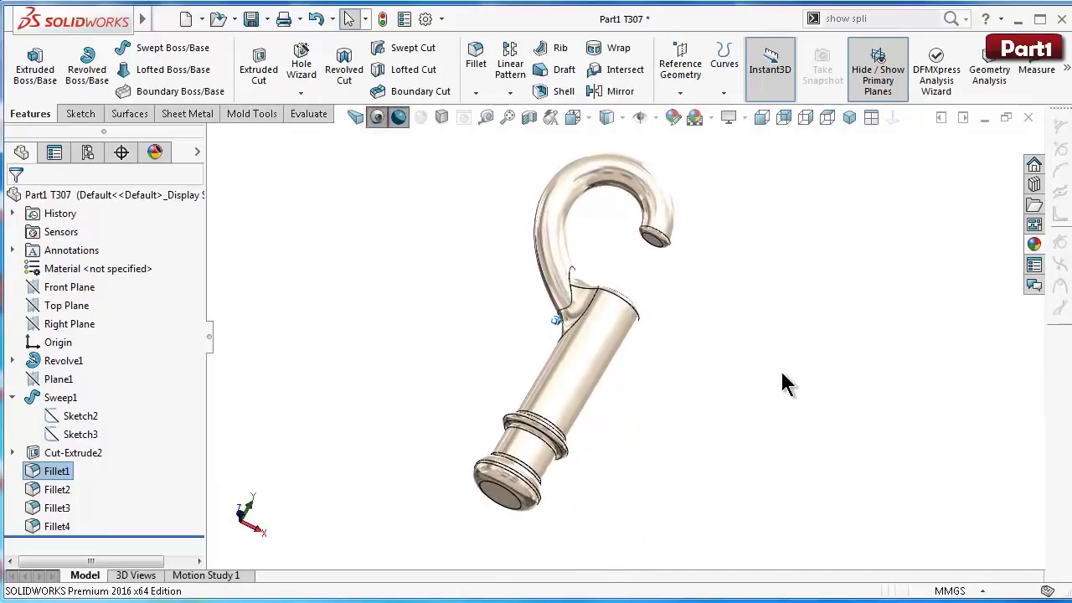
key(Right)
key(Right)
key(Right)
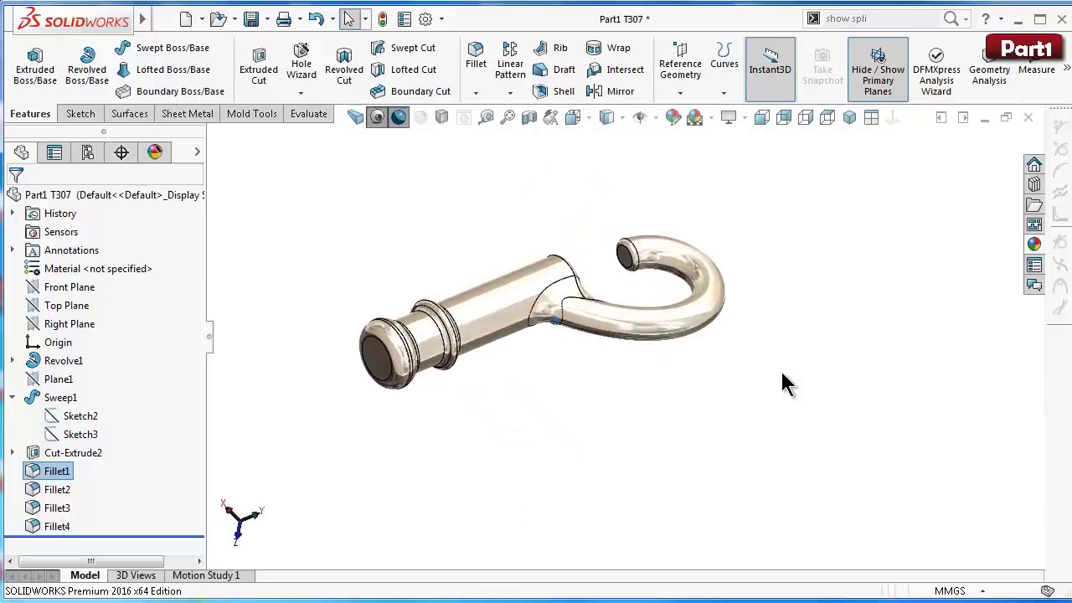
key(Right)
key(Right)
key(Right)
key(Right)
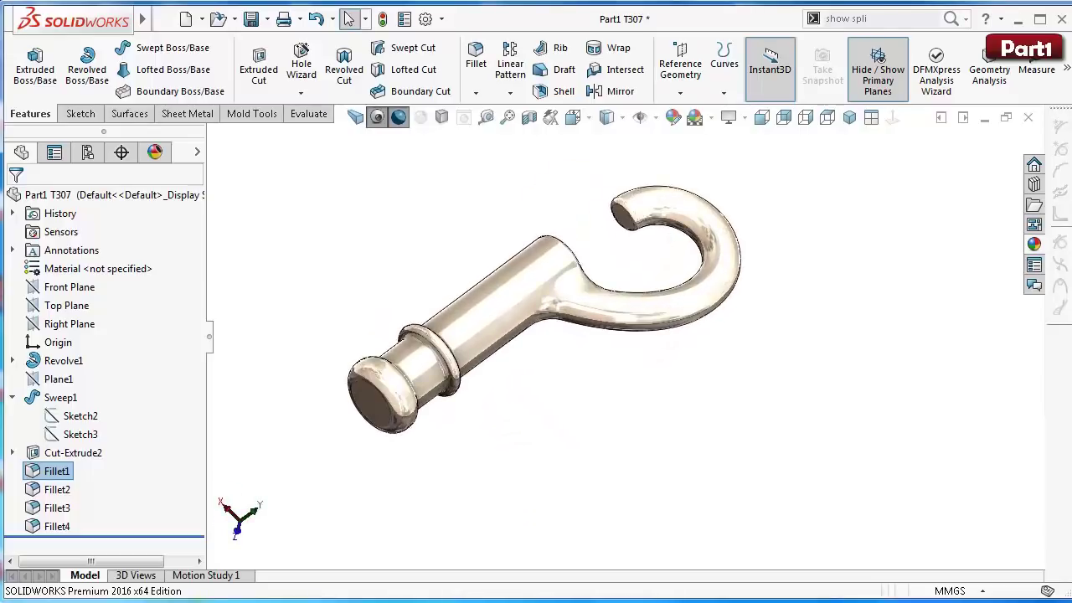
key(Up)
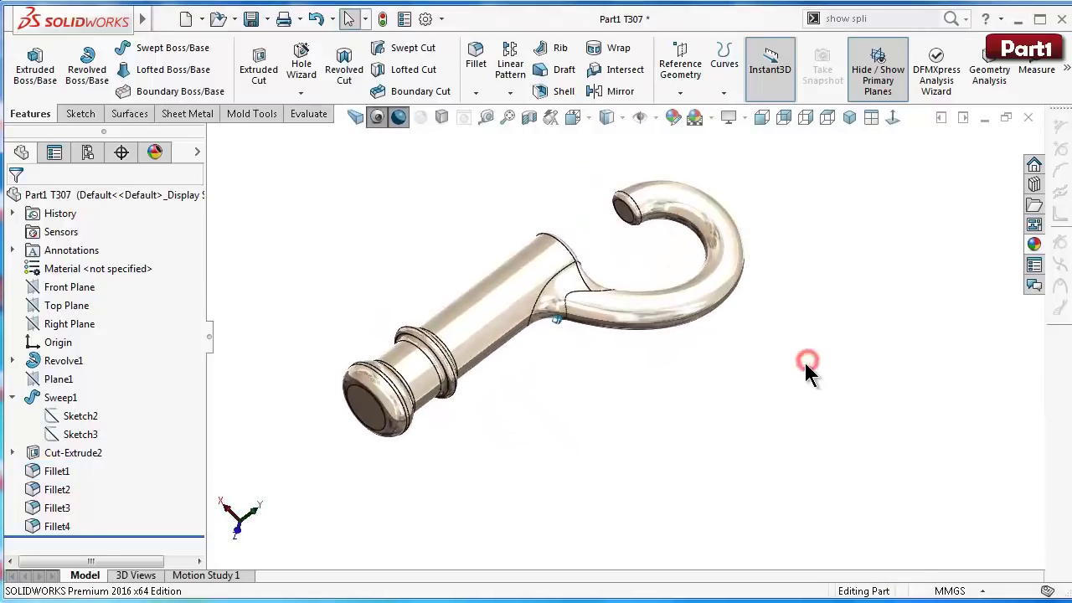
key(Up)
key(Up)
key(Up)
key(Left)
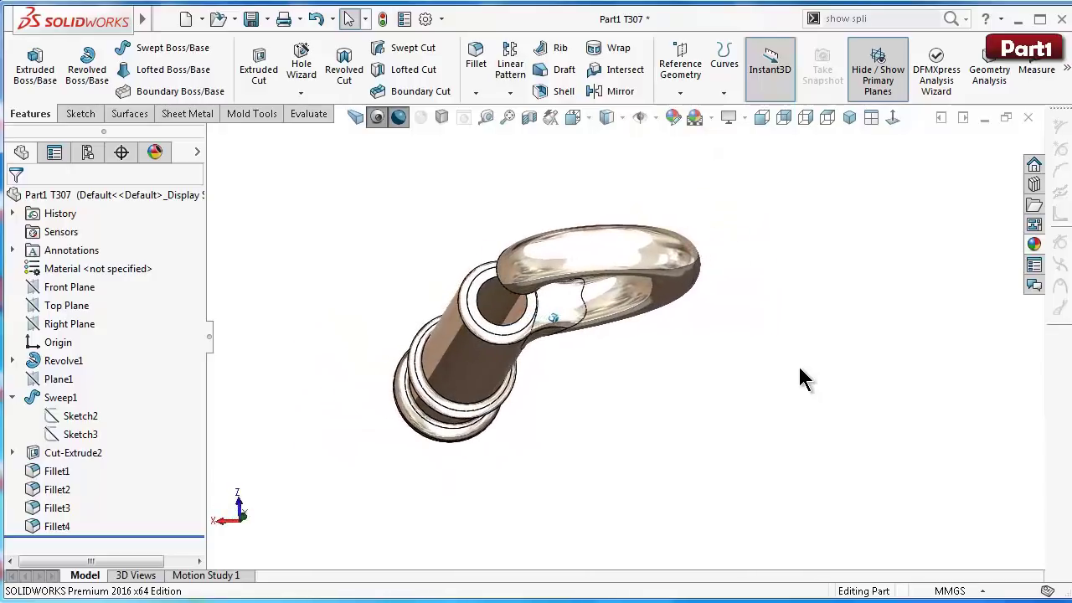
key(Left)
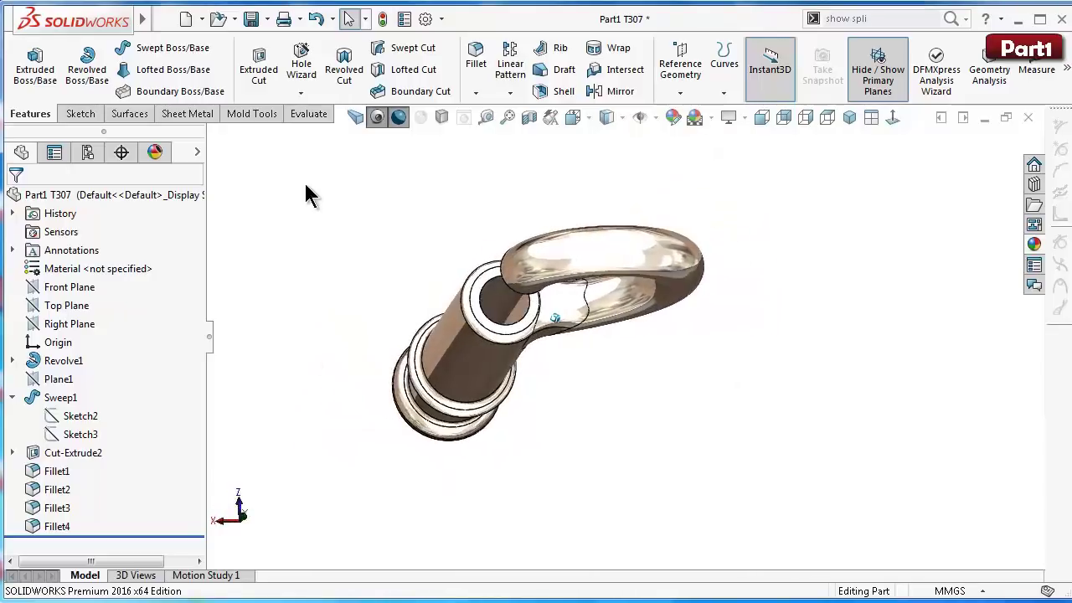
Step: Change the shading and start a new sketch on the Right Plane
click(377, 116)
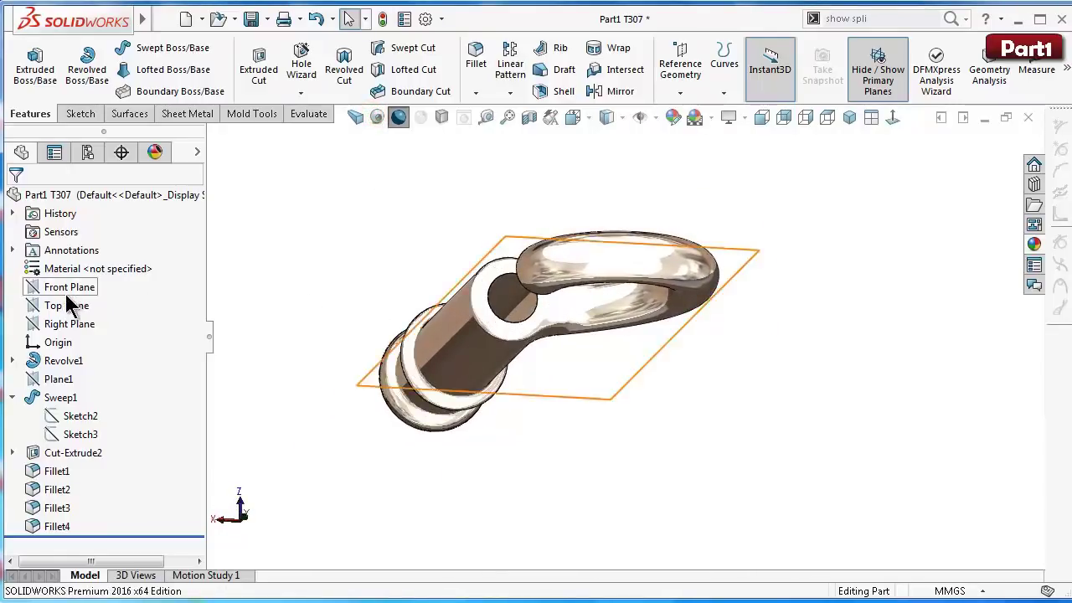
click(69, 325)
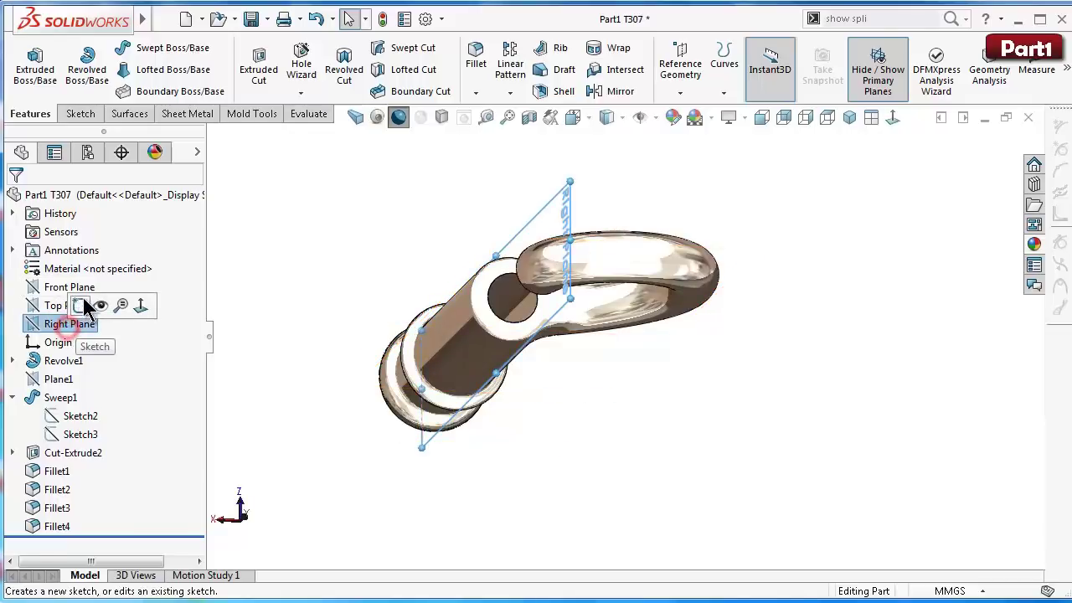
click(84, 303)
click(895, 117)
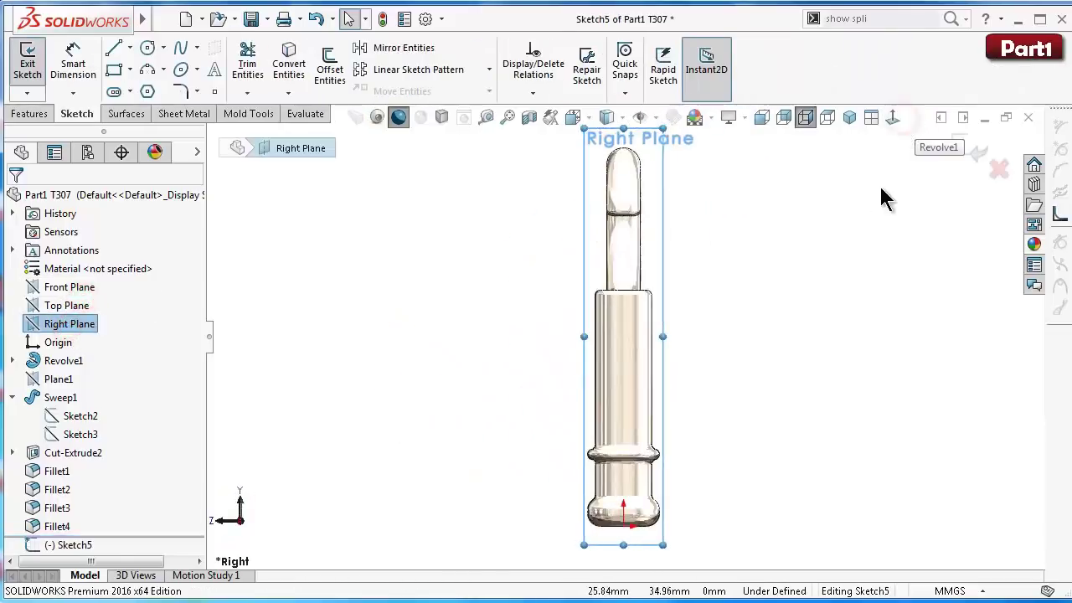
scroll(705, 418, down, 2)
scroll(705, 417, down, 1)
scroll(692, 421, down, 1)
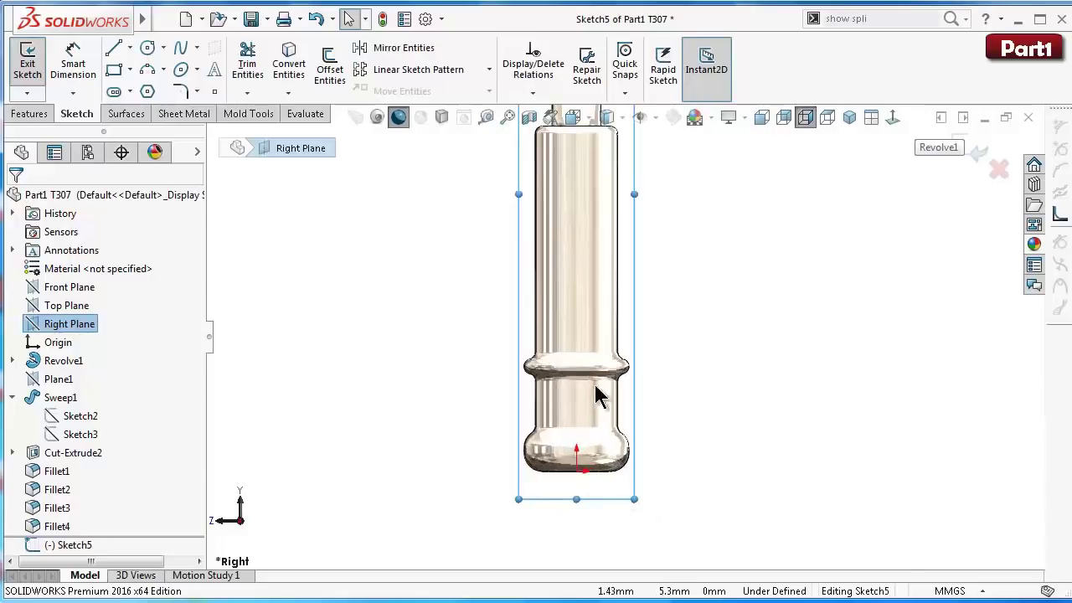
Step: Draw a center rectangle on the shaft axis for the slot
click(118, 73)
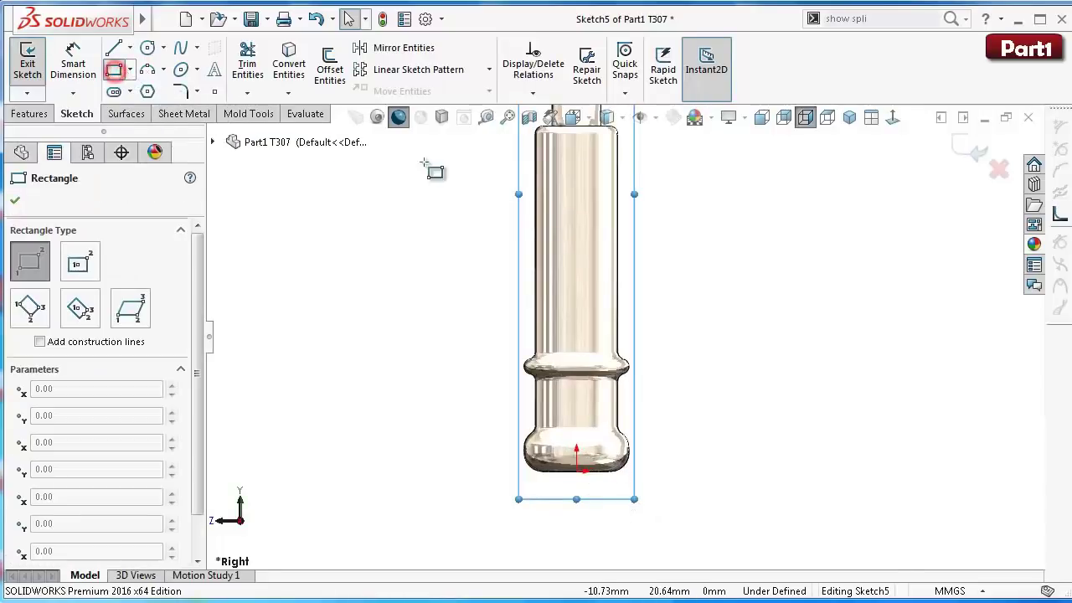
click(131, 71)
click(147, 111)
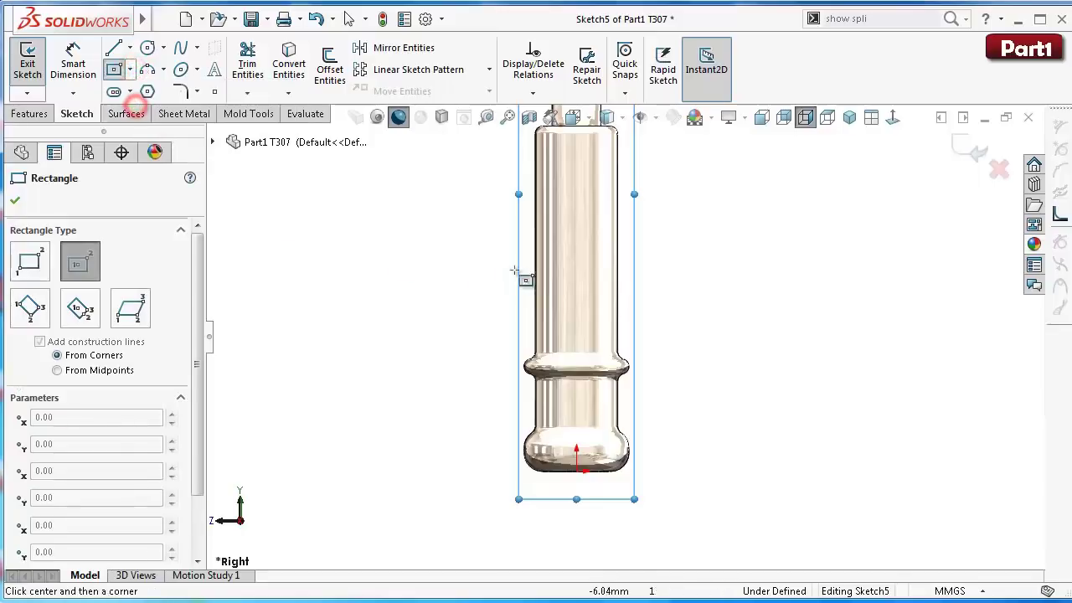
click(577, 283)
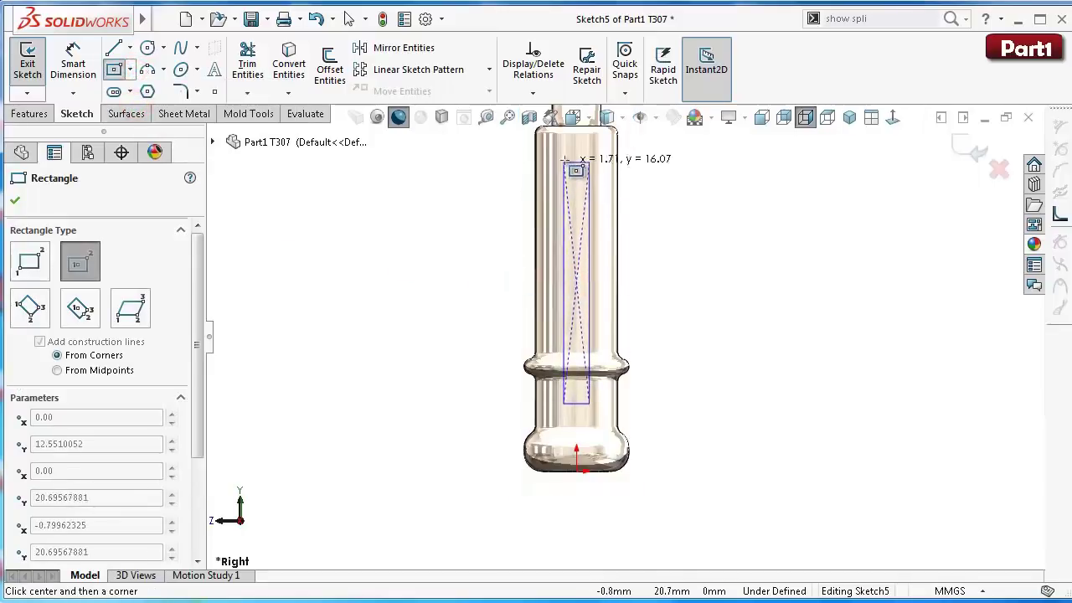
click(564, 159)
Step: Dimension the slot's bottom edge 2.5 mm above the origin
right_drag(731, 260, 730, 220)
scroll(636, 390, down, 2)
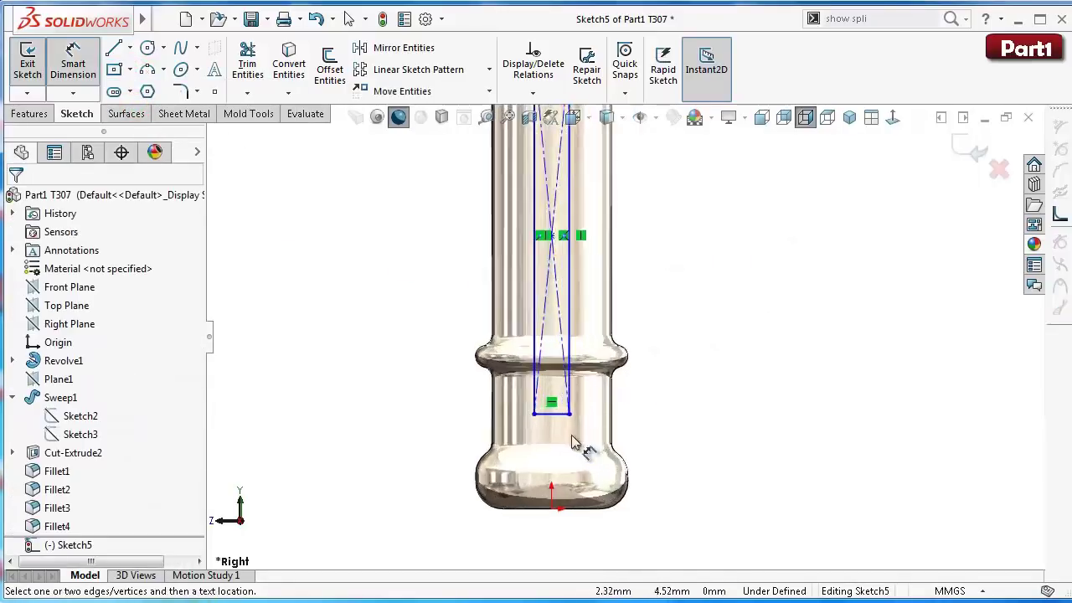
click(560, 414)
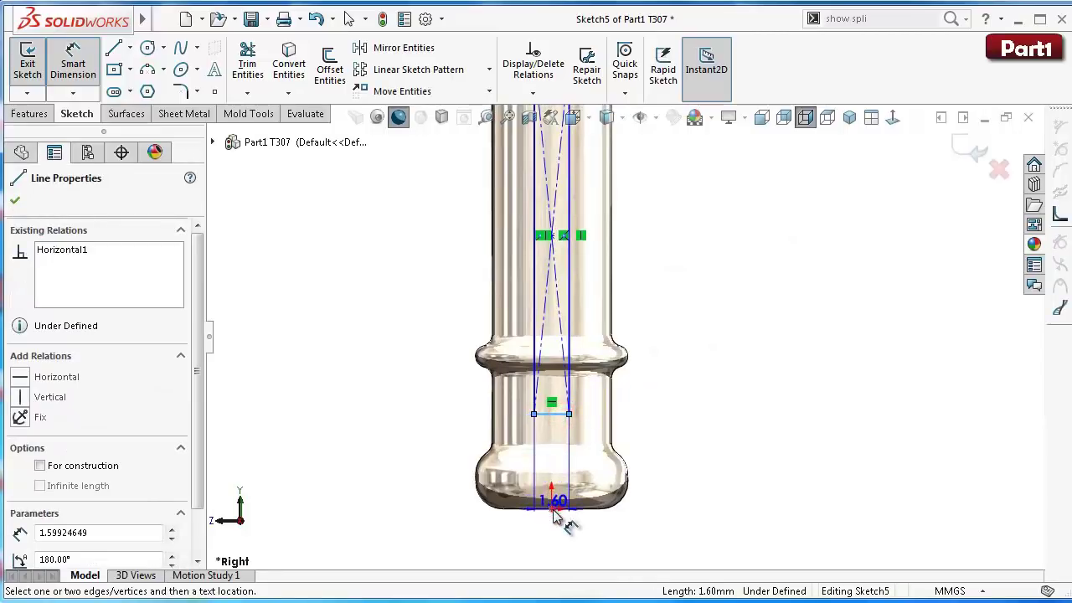
click(552, 509)
click(716, 513)
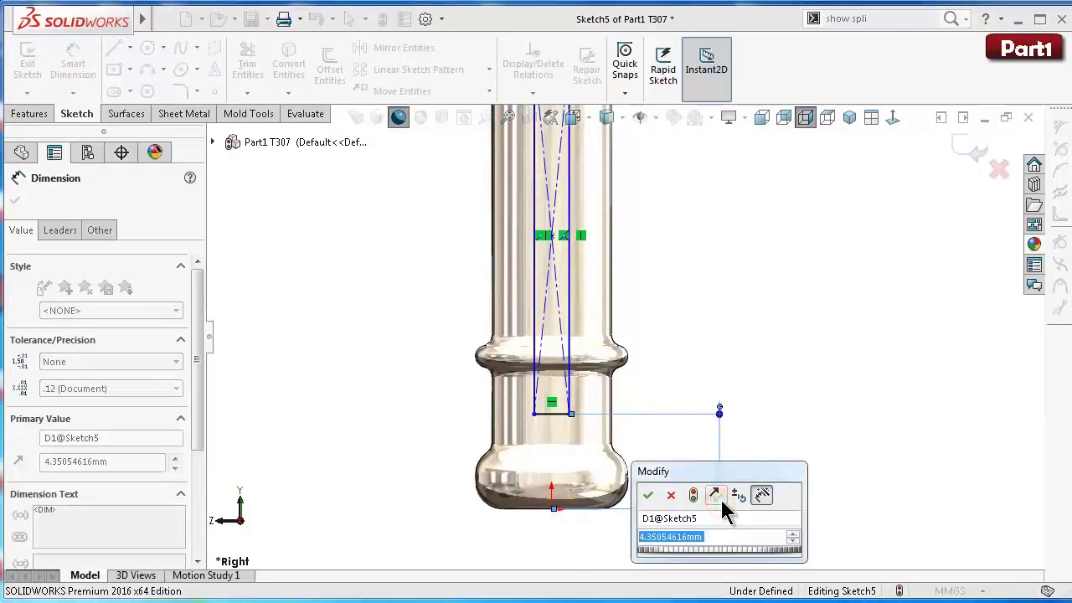
text(2.5)
key(Return)
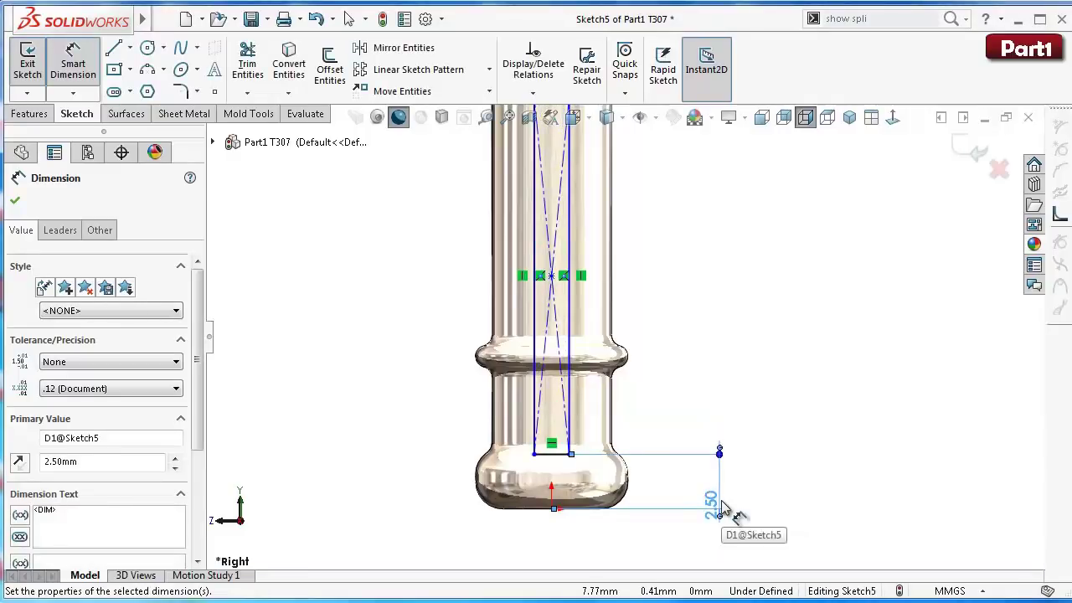
Step: Set the slot rectangle to 1.25 mm wide and 19 mm long
click(561, 455)
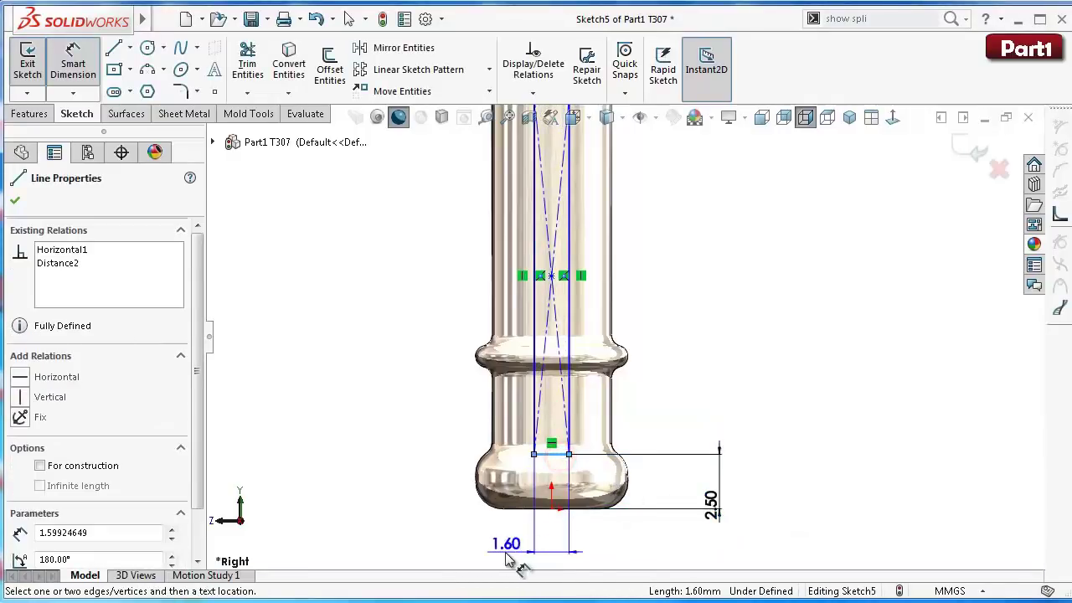
click(494, 542)
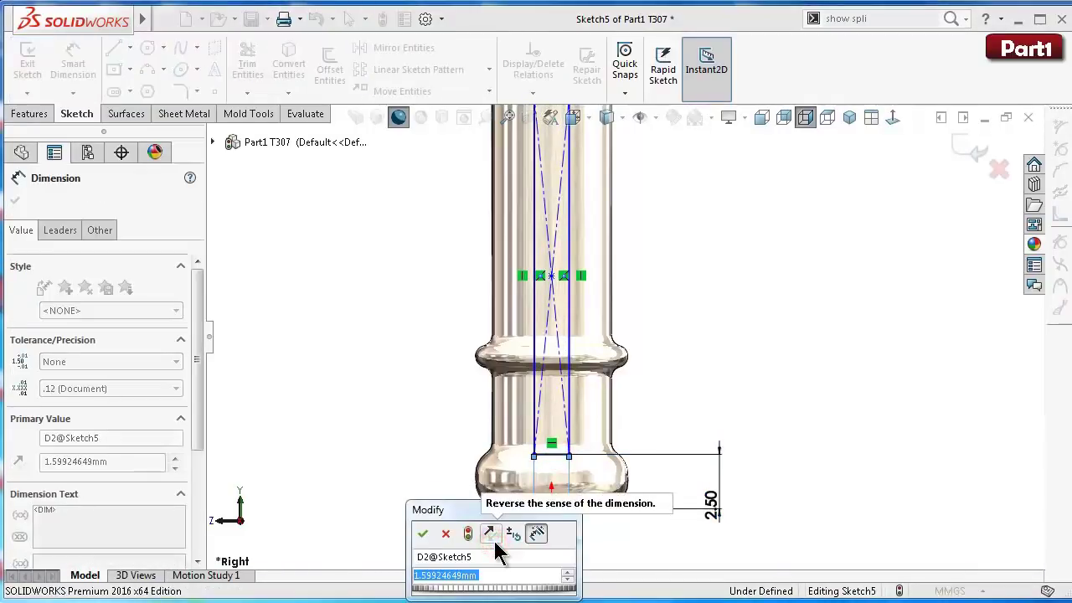
text(1.25)
key(Return)
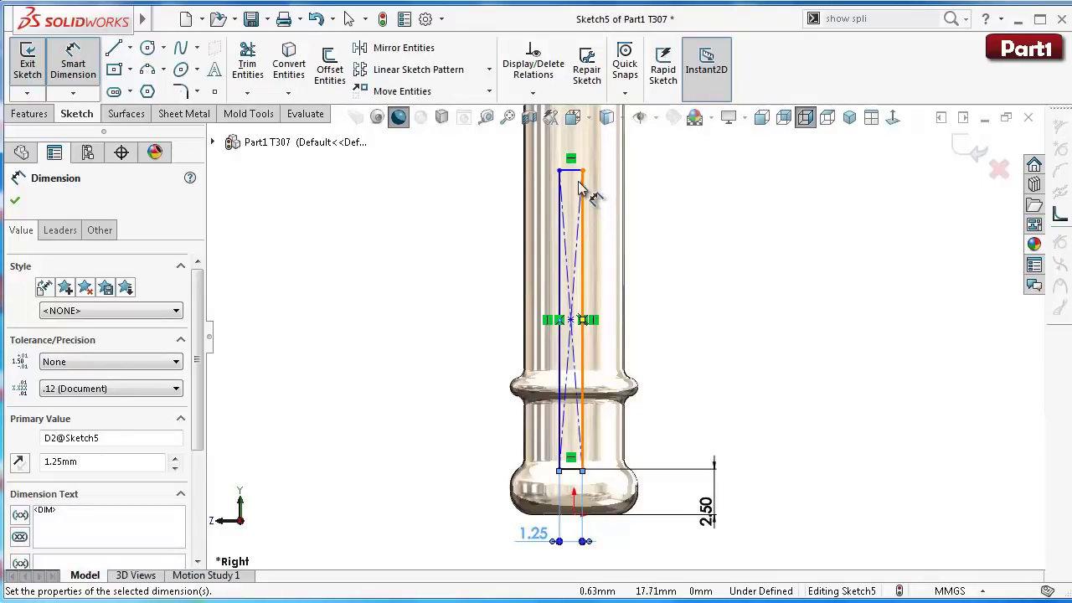
click(563, 224)
click(472, 236)
text(19)
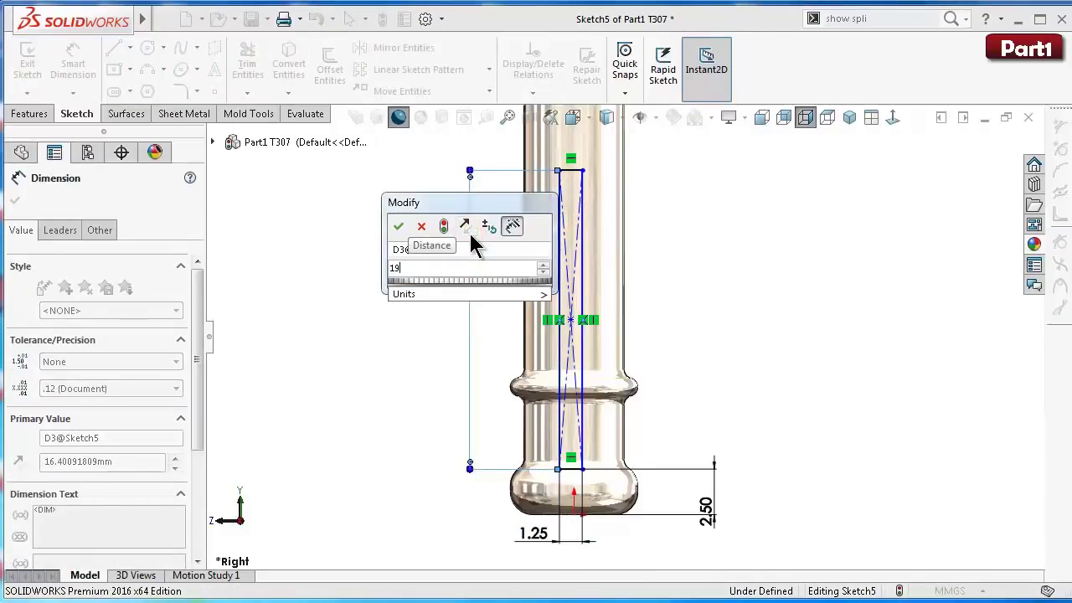
key(Return)
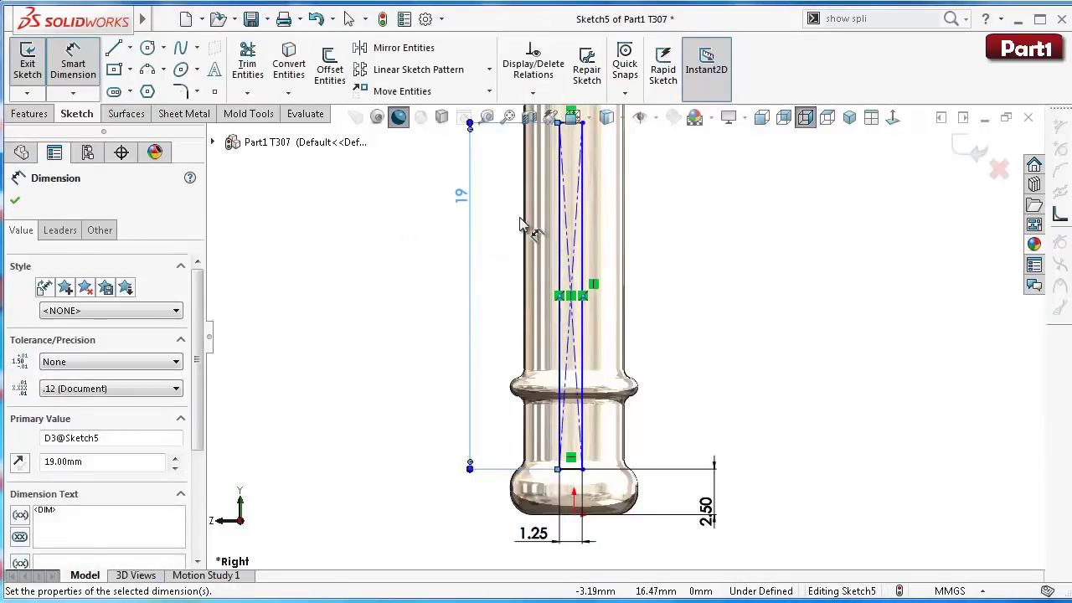
Step: Make the slot's centre point vertical with the origin to fully define the sketch
key(Escape)
scroll(583, 329, down, 3)
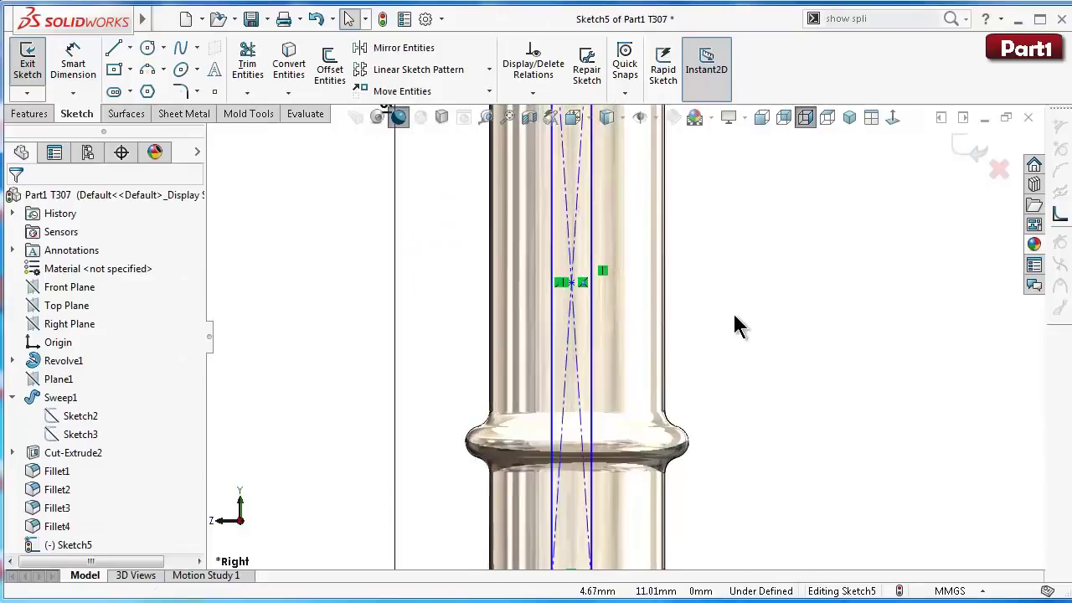
click(569, 285)
scroll(620, 335, up, 3)
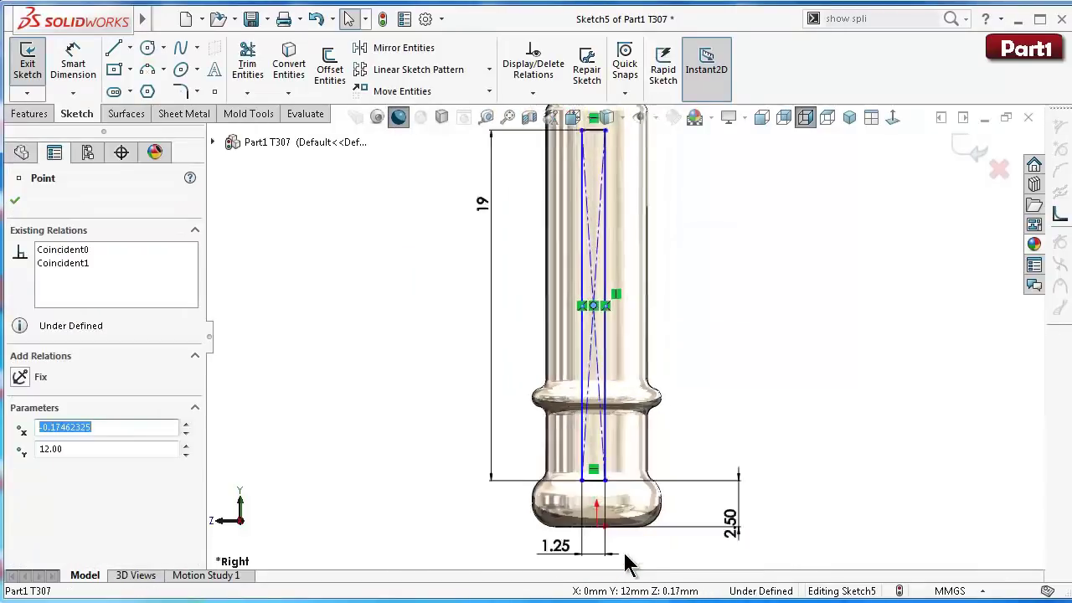
scroll(627, 563, up, 1)
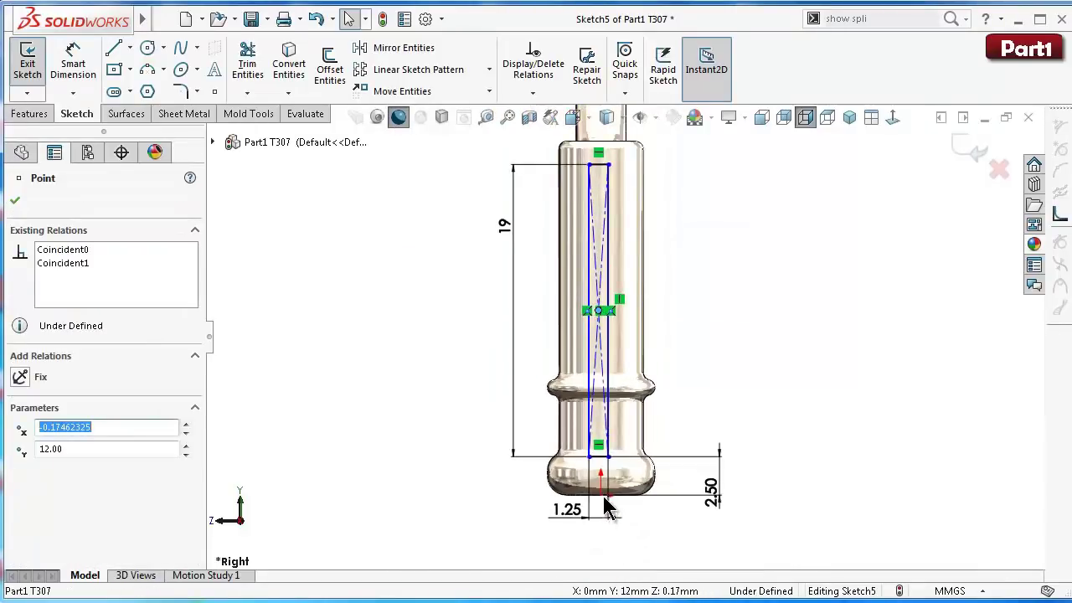
ctrl+click(601, 494)
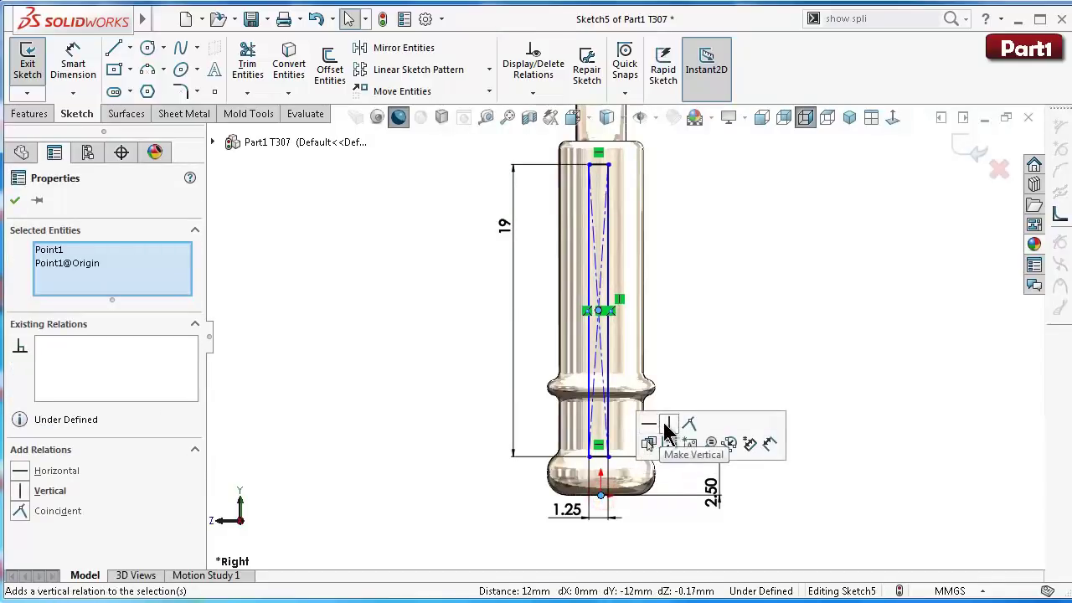
click(663, 423)
key(ctrl+7)
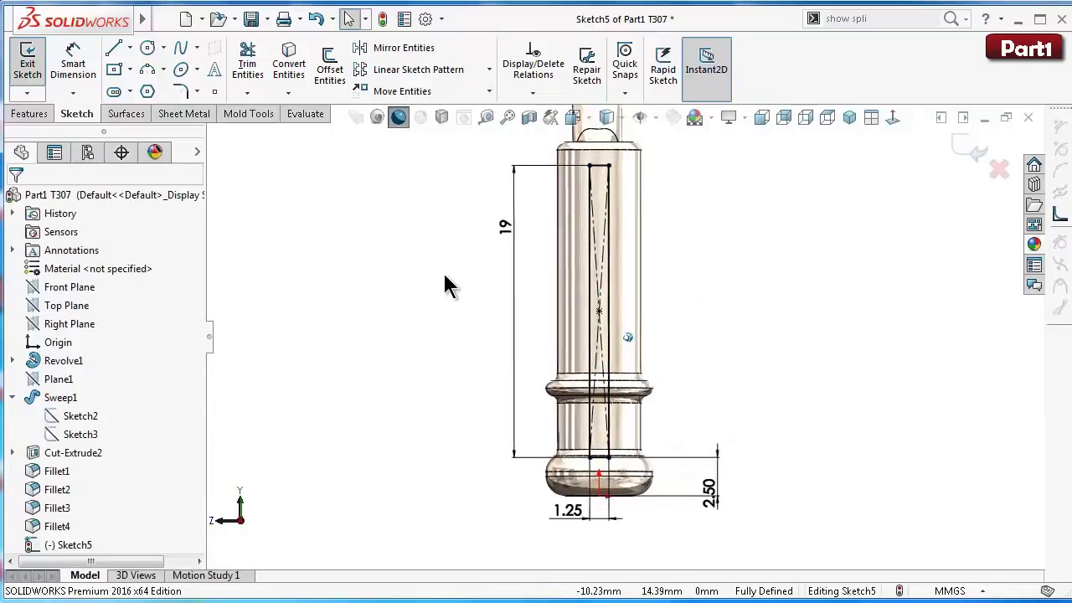
Step: Extruded Cut the slot sketch in reversed direction with an Up To Next end condition
click(24, 114)
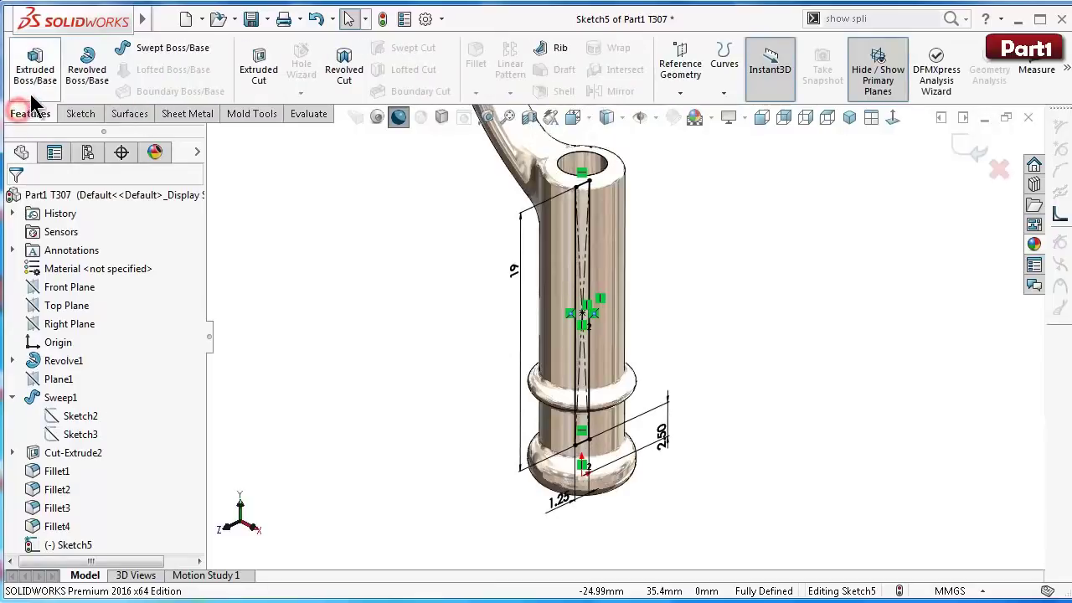
click(267, 74)
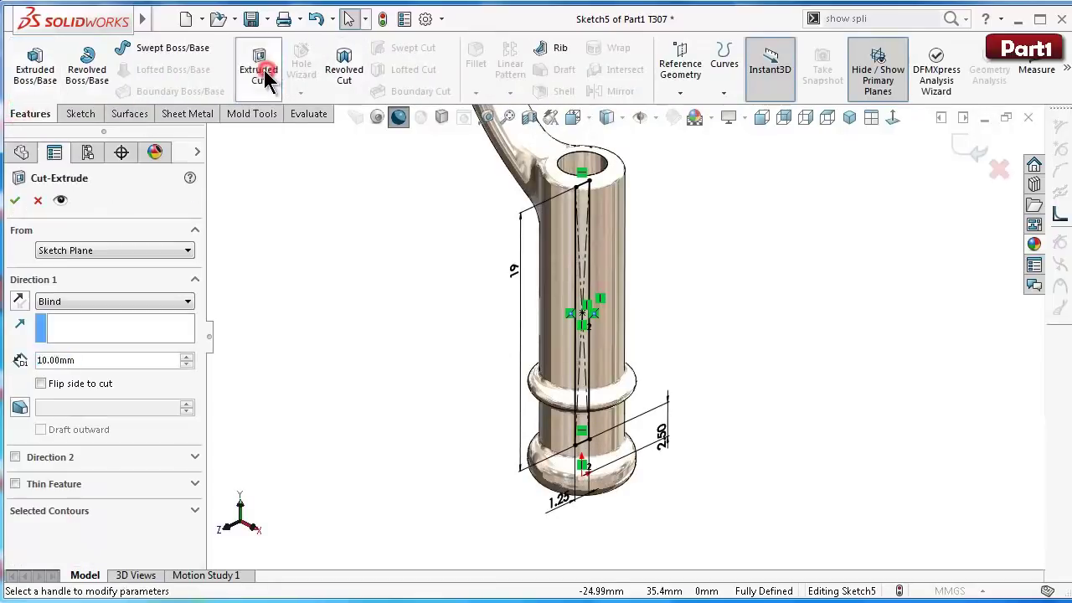
click(19, 303)
click(81, 307)
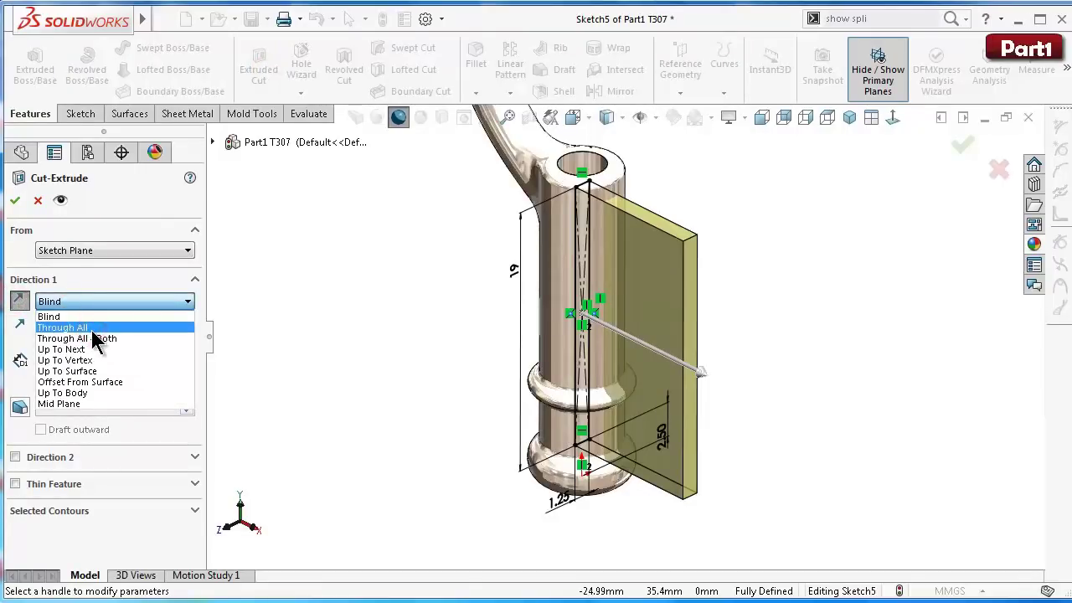
click(89, 351)
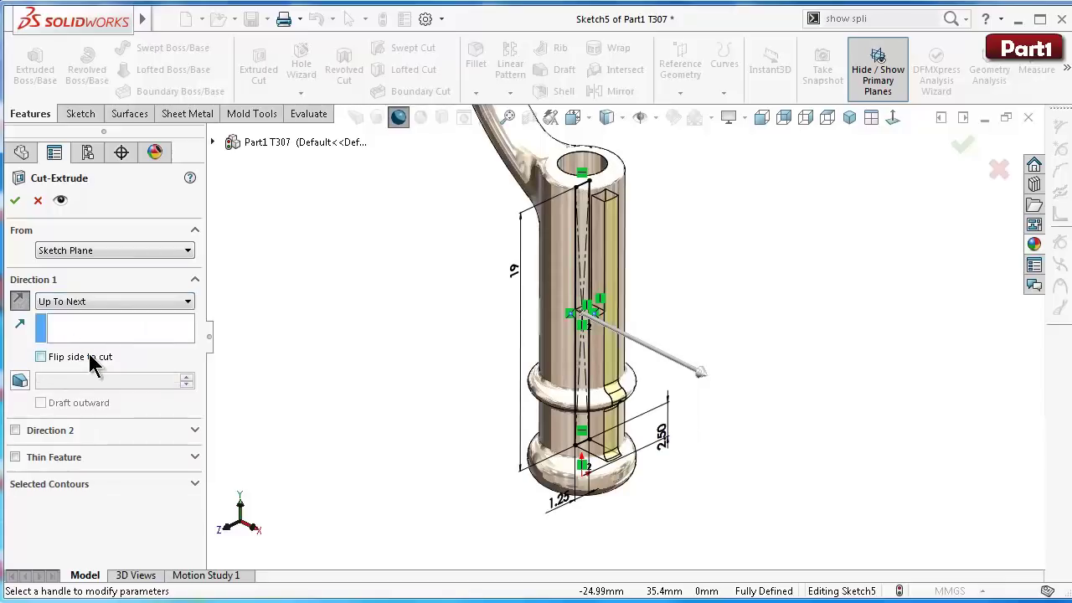
click(13, 201)
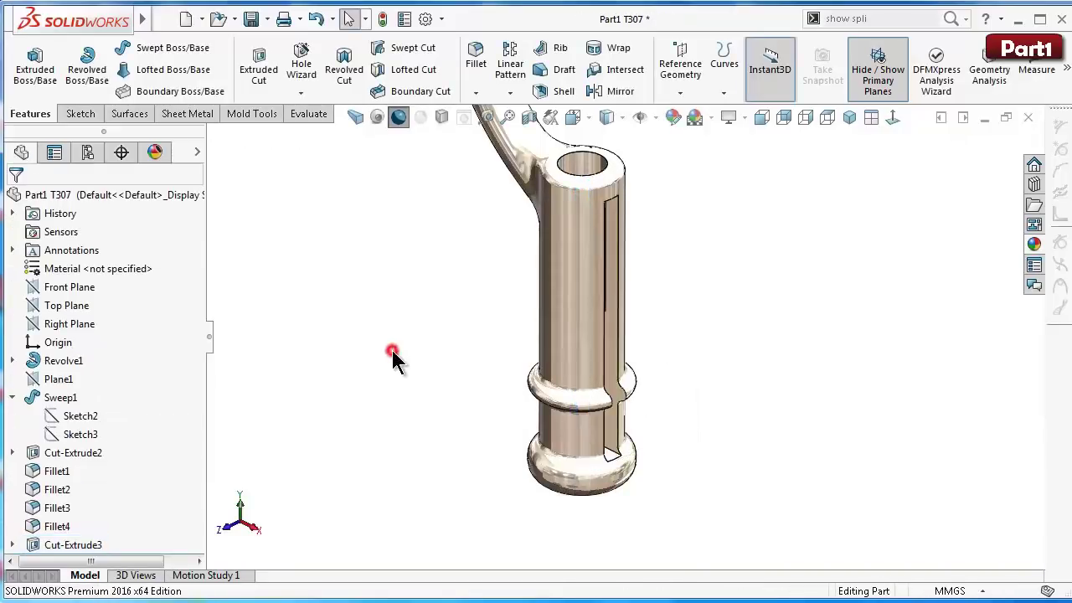
mouse_move(594, 379)
middle_down()
mouse_move(513, 351)
mouse_move(546, 405)
mouse_move(548, 388)
mouse_move(541, 371)
mouse_move(518, 422)
mouse_move(548, 519)
mouse_move(642, 481)
mouse_move(643, 398)
mouse_move(539, 412)
mouse_move(531, 436)
mouse_move(549, 375)
middle_up()
Step: Switch Cut-Extrude2's end condition from Offset From Surface to Up To Surface
click(94, 453)
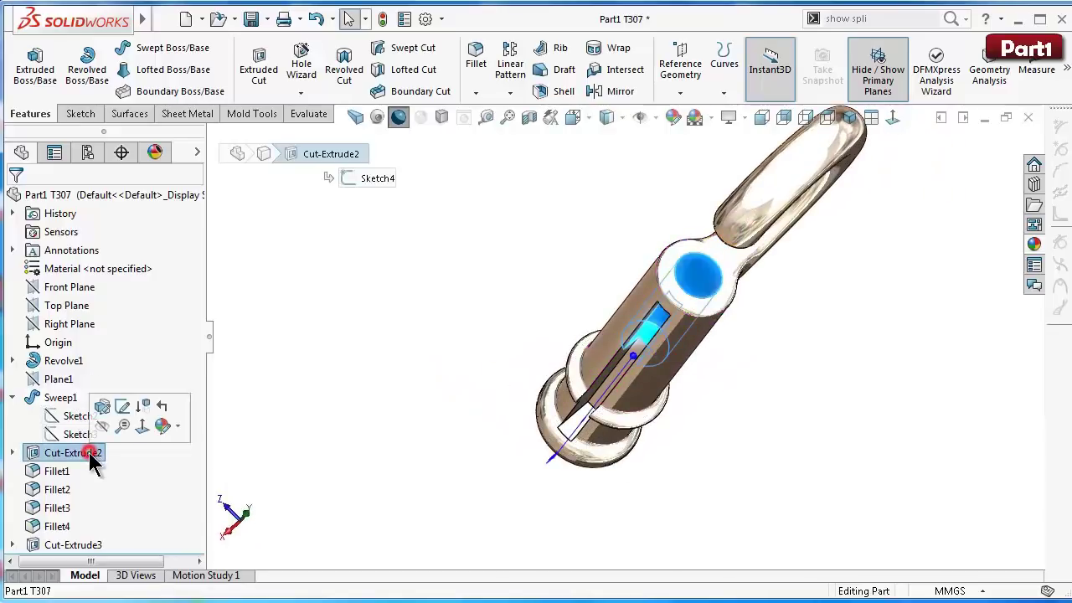
click(104, 407)
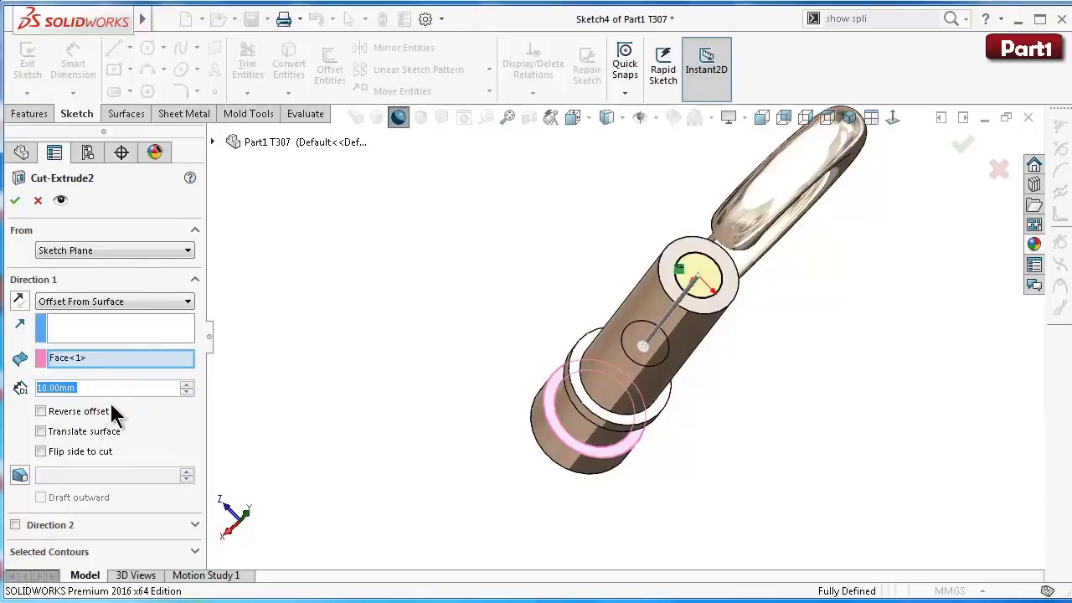
click(94, 299)
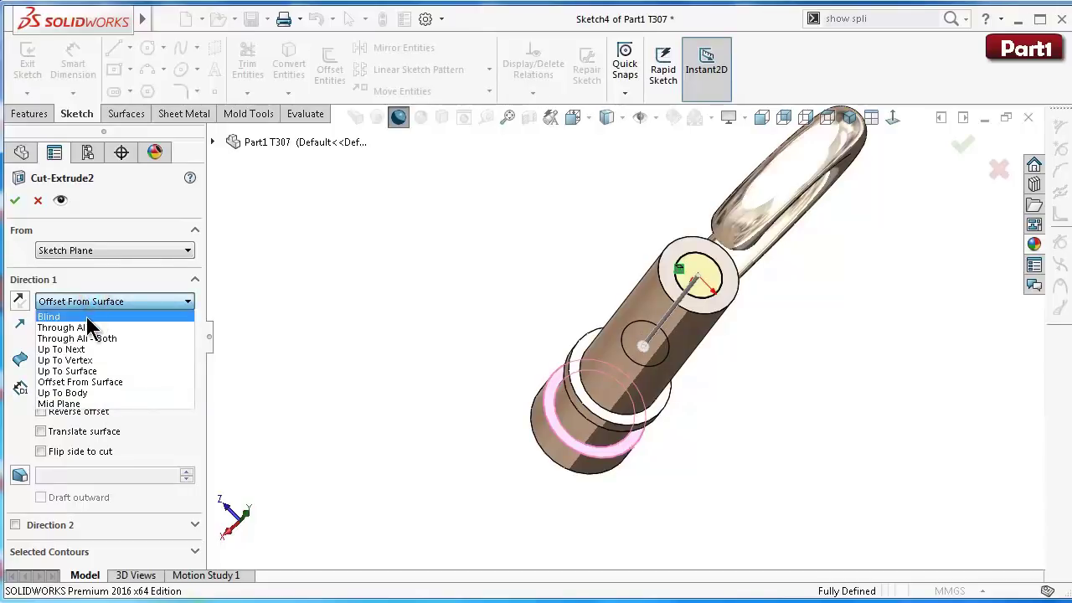
click(99, 371)
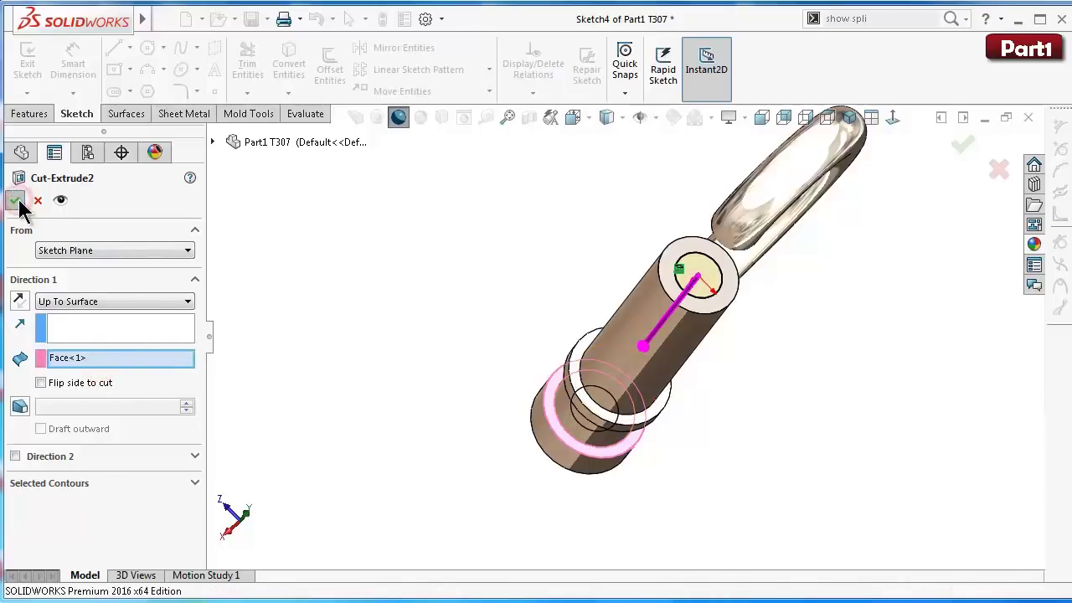
mouse_move(670, 438)
middle_down()
mouse_move(737, 376)
mouse_move(751, 347)
mouse_move(692, 380)
mouse_move(687, 425)
mouse_move(675, 430)
middle_up()
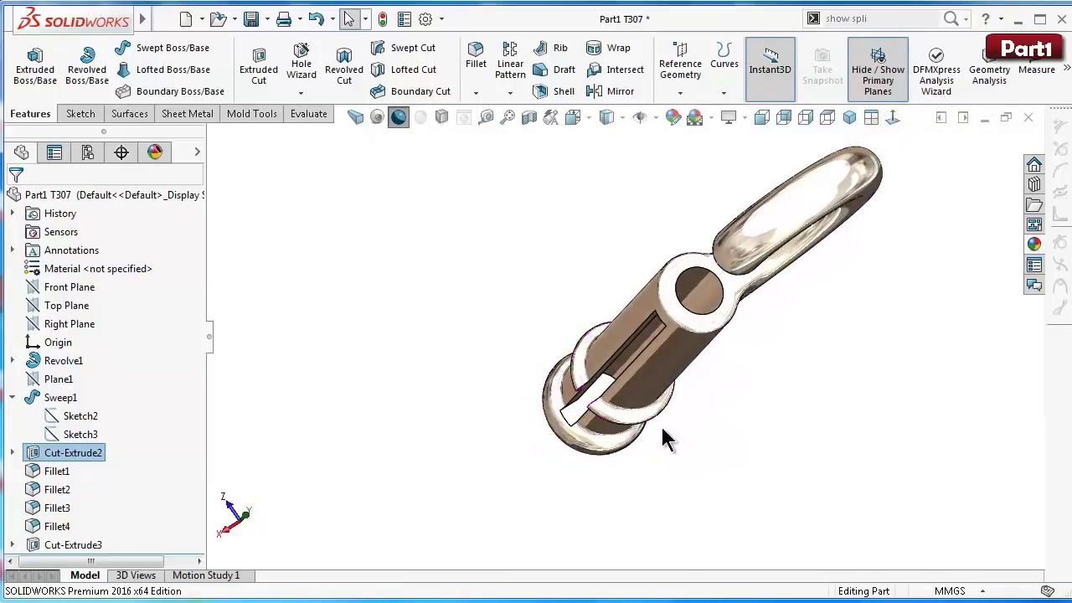
Step: Rotate the part with arrow keys to show the hook end, briefly toggling ambient occlusion
key(Right)
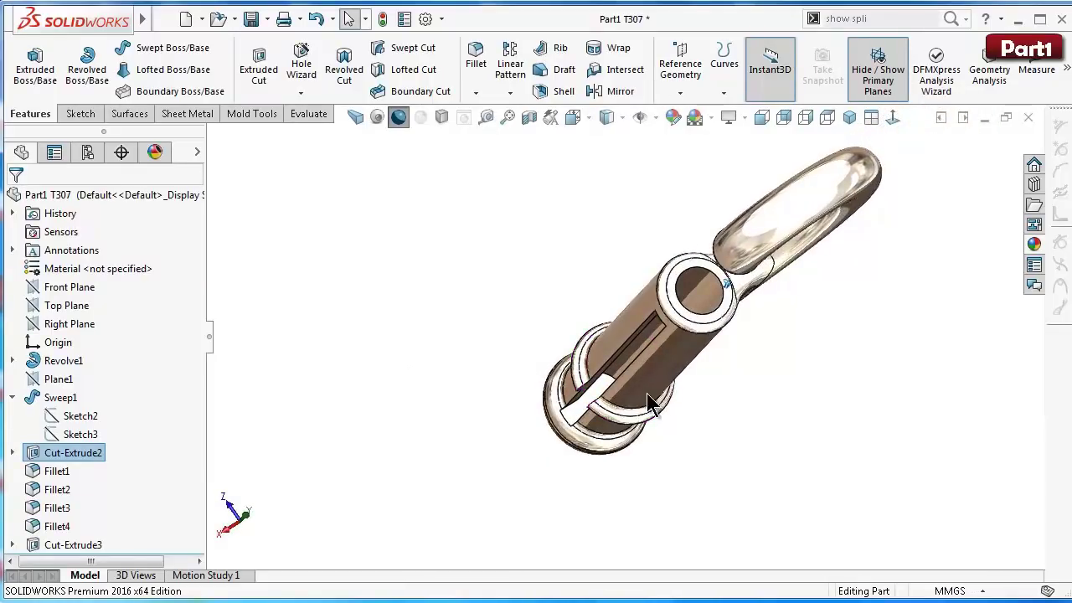
key(Right)
key(Right)
key(Right)
key(Right)
key(Right)
key(Right)
key(Right)
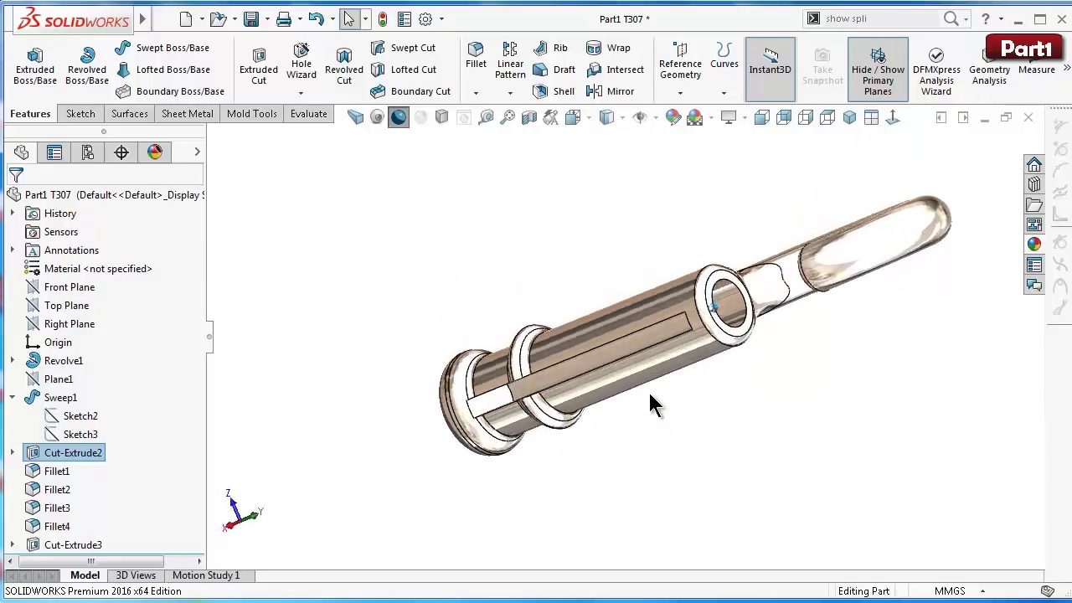
key(Right)
key(Right)
key(Right)
click(378, 119)
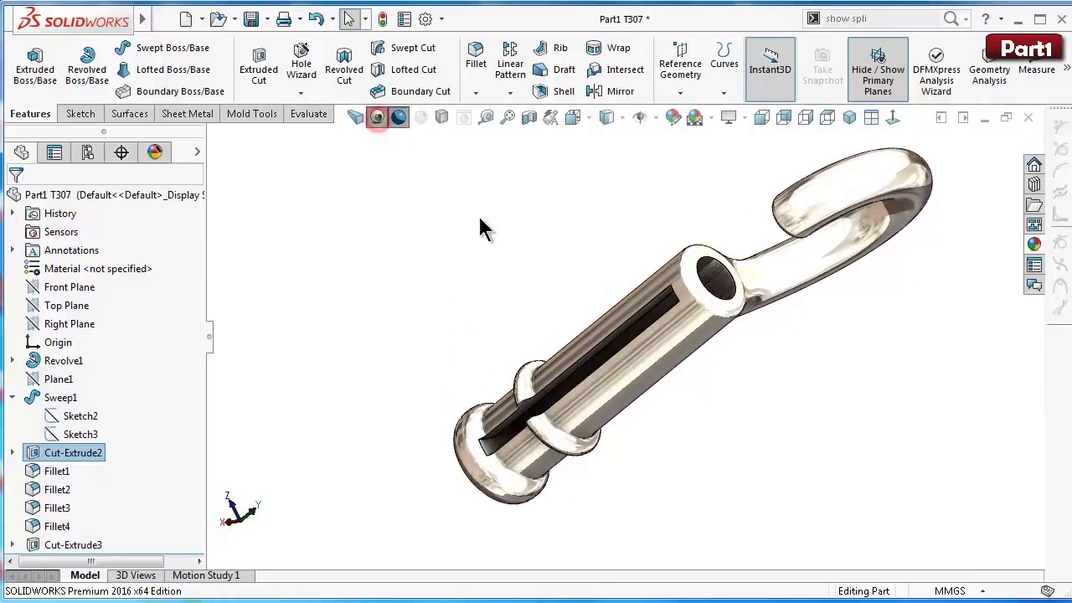
key(Right)
key(Right)
click(378, 116)
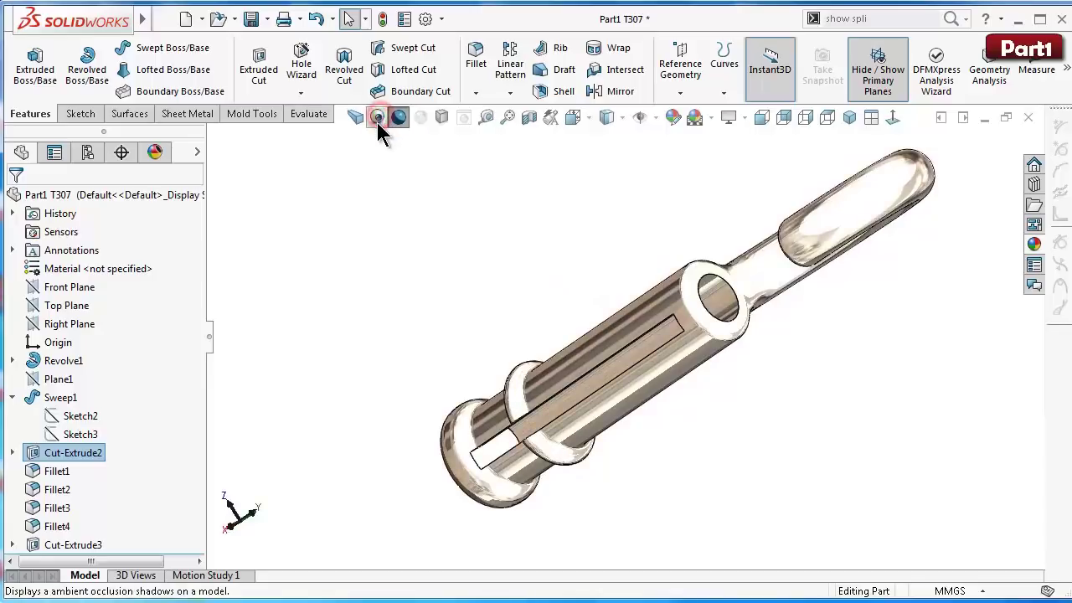
key(Right)
key(Right)
key(Right)
key(Right)
key(Right)
key(Right)
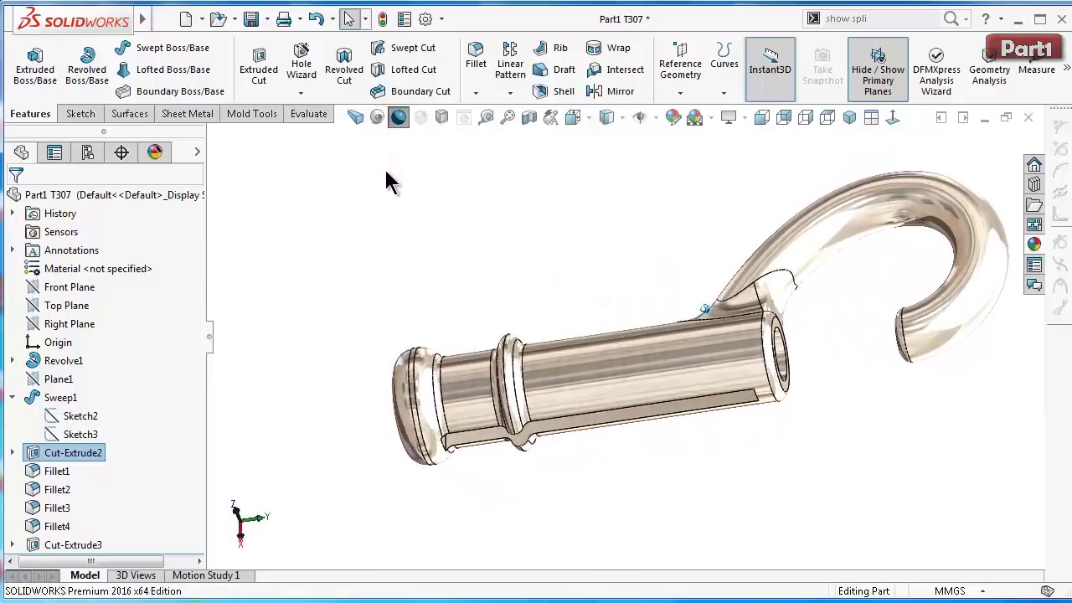
key(Right)
key(Right)
key(Right)
key(Right)
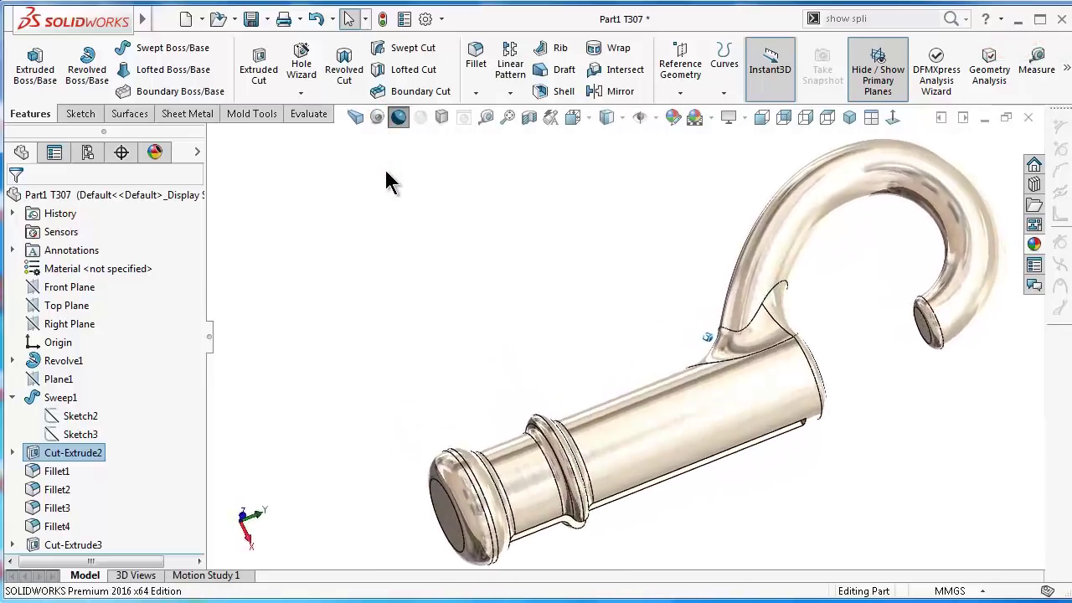
key(Right)
key(Right)
key(Right)
key(Right)
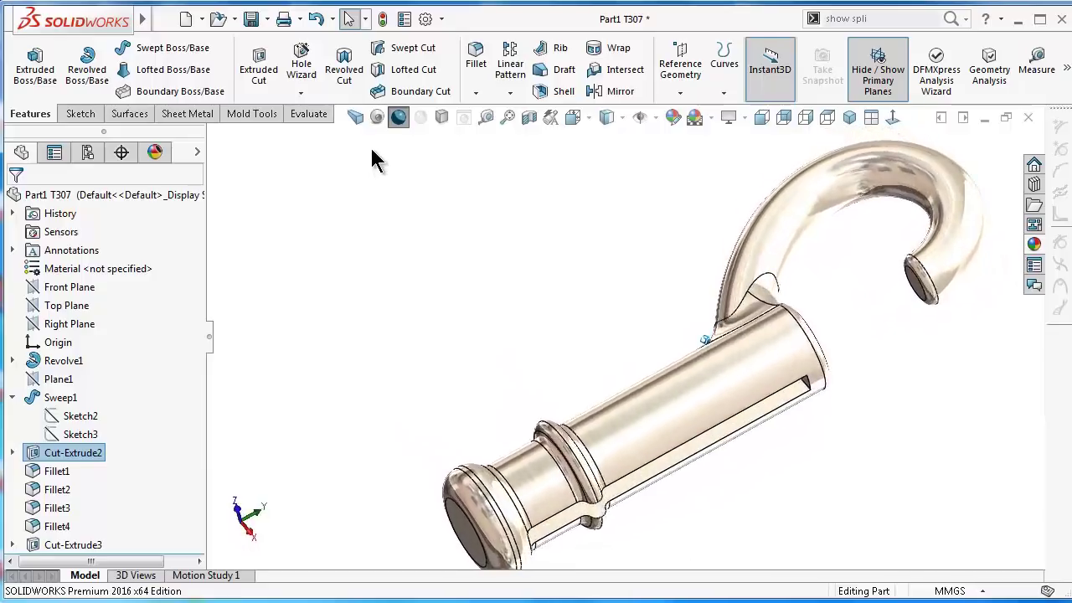
key(Right)
key(Right)
key(Right)
key(Right)
key(Right)
key(Right)
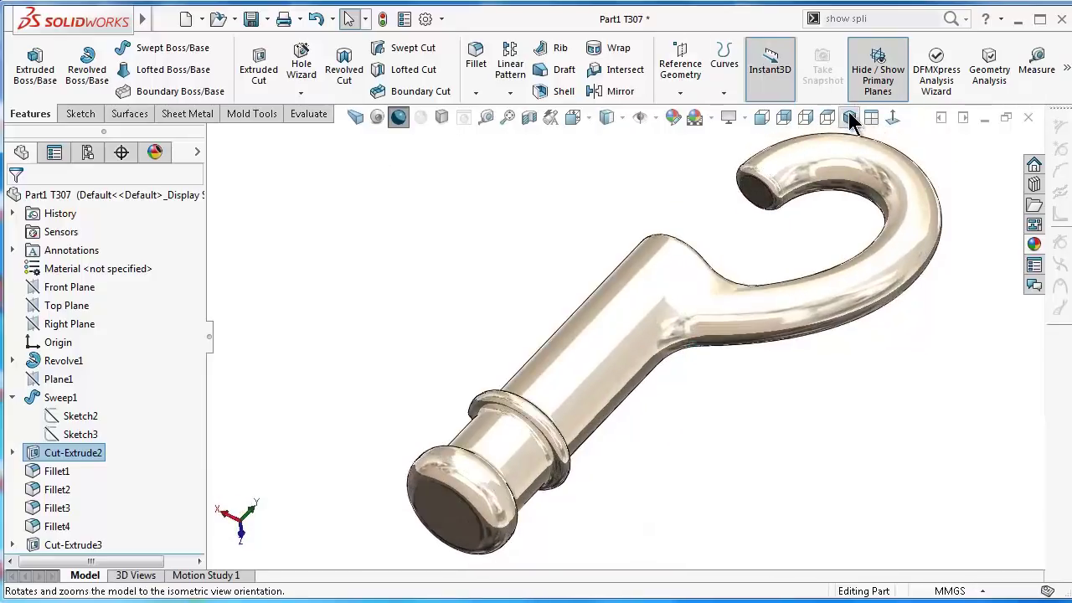
Step: Show the part in isometric with perspective, ambient occlusion and shadows in shaded mode
click(850, 118)
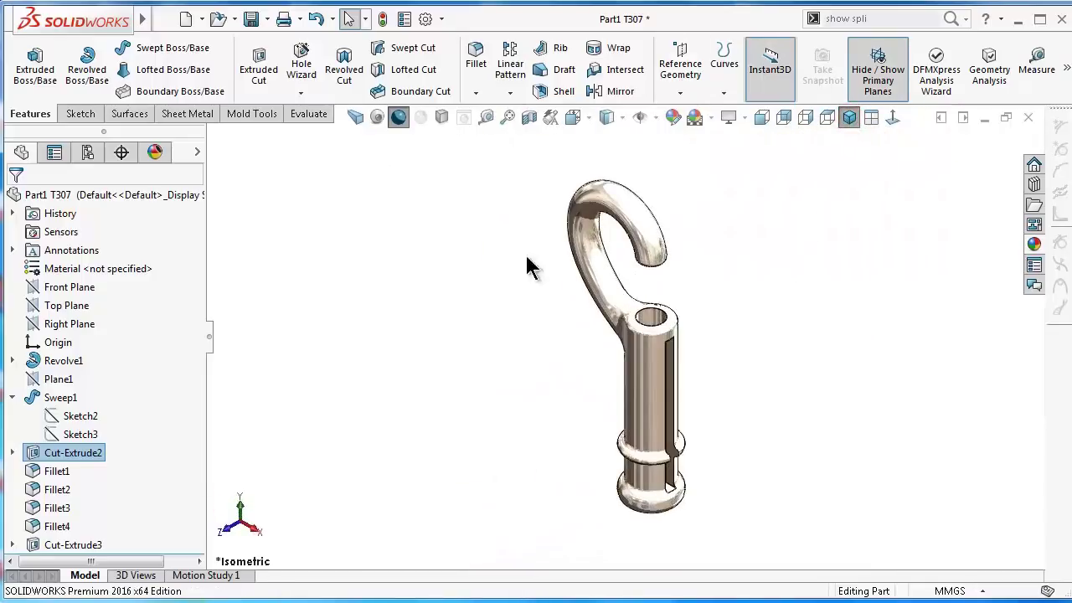
click(355, 117)
click(377, 117)
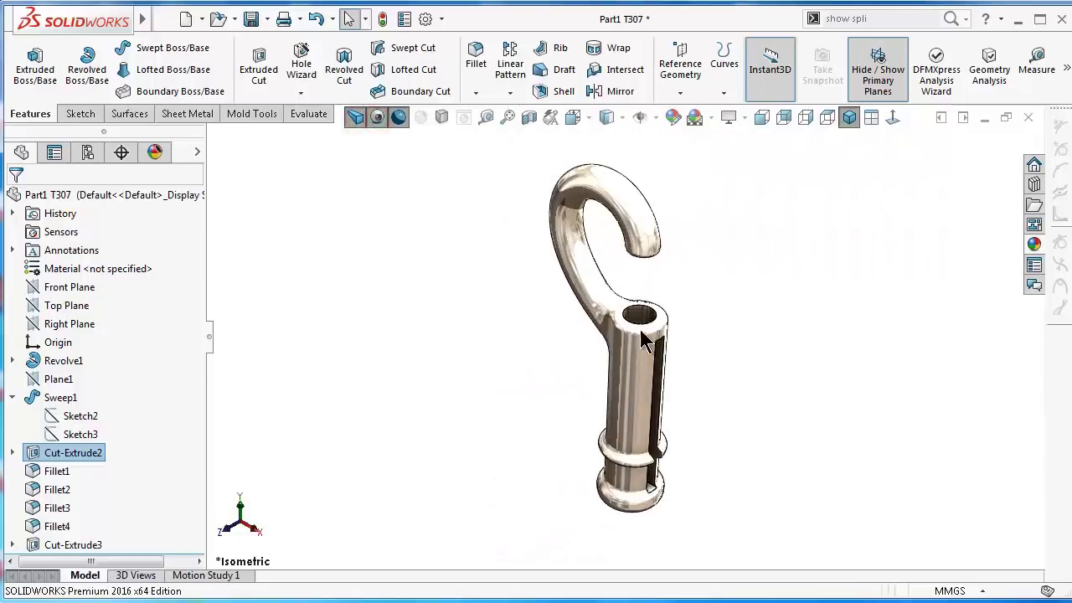
scroll(715, 261, down, 2)
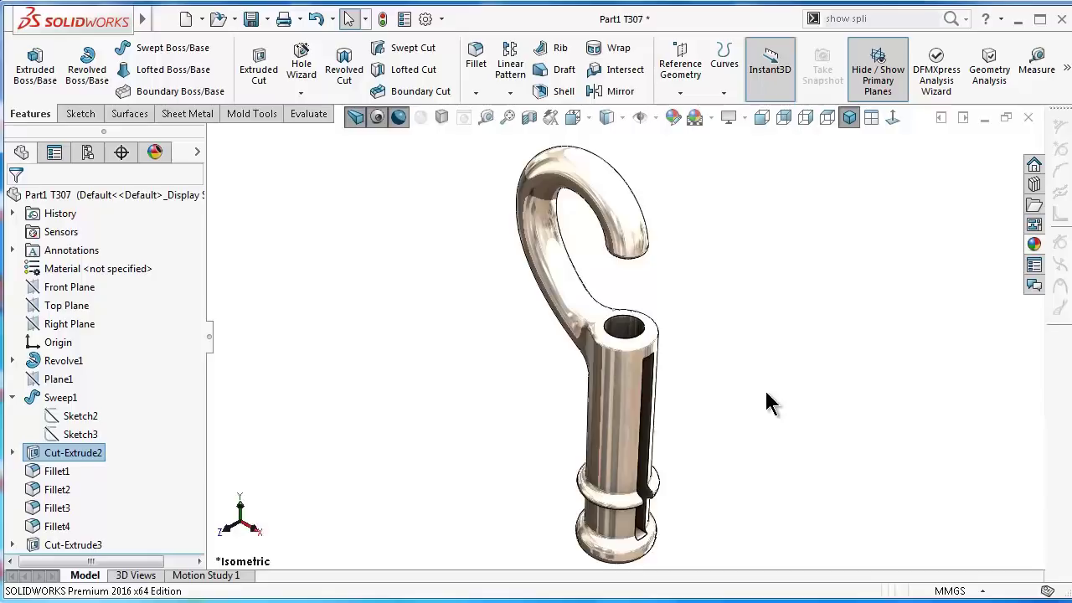
click(442, 118)
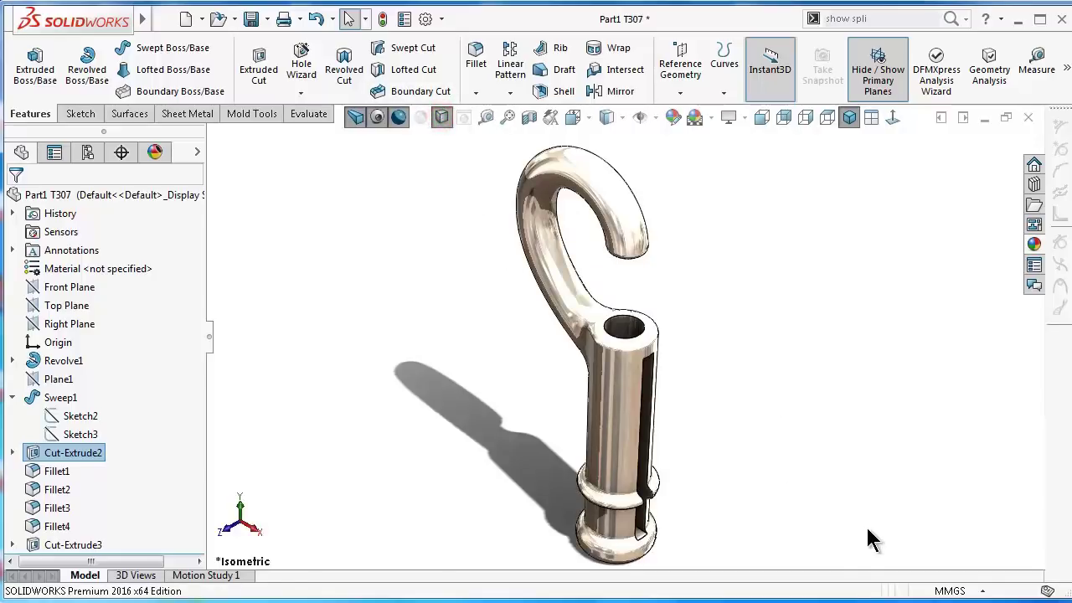
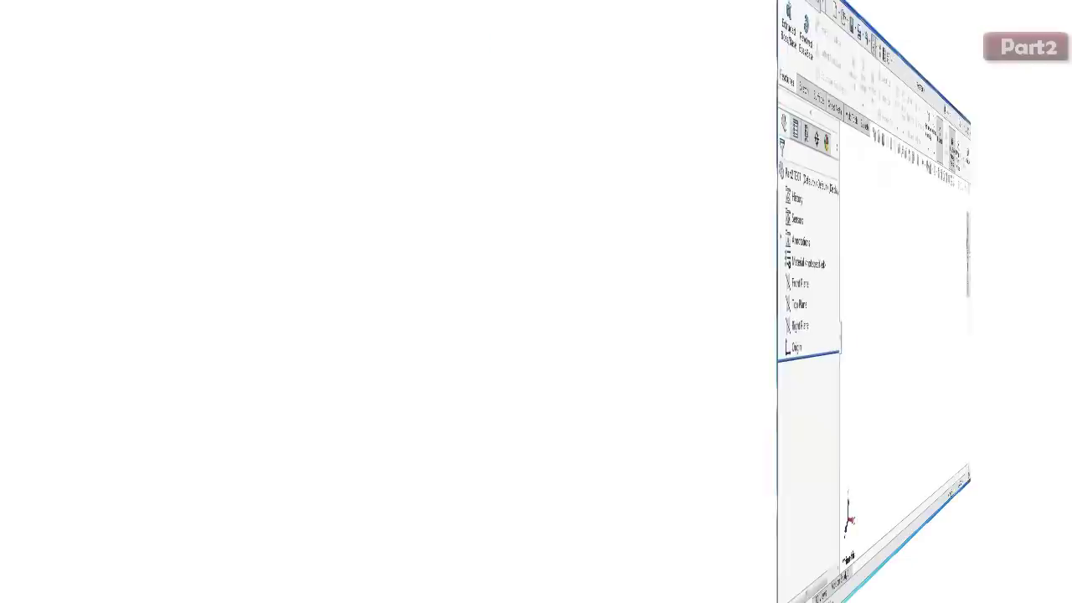
Step: On the Top Plane, sketch a circle centred on the origin and dimension it Ø3 mm
click(60, 308)
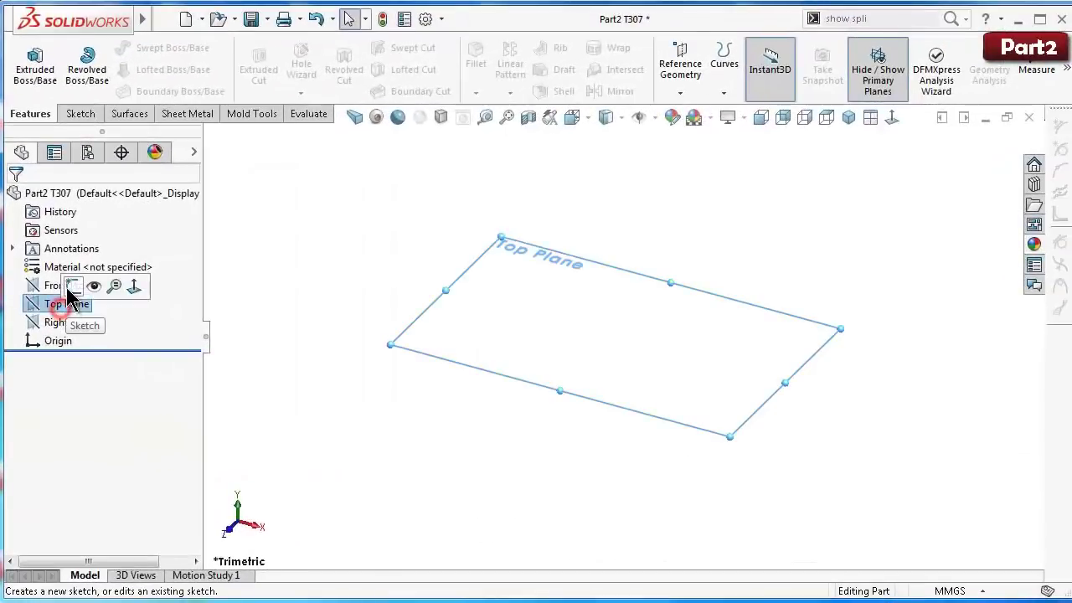
click(87, 285)
click(146, 49)
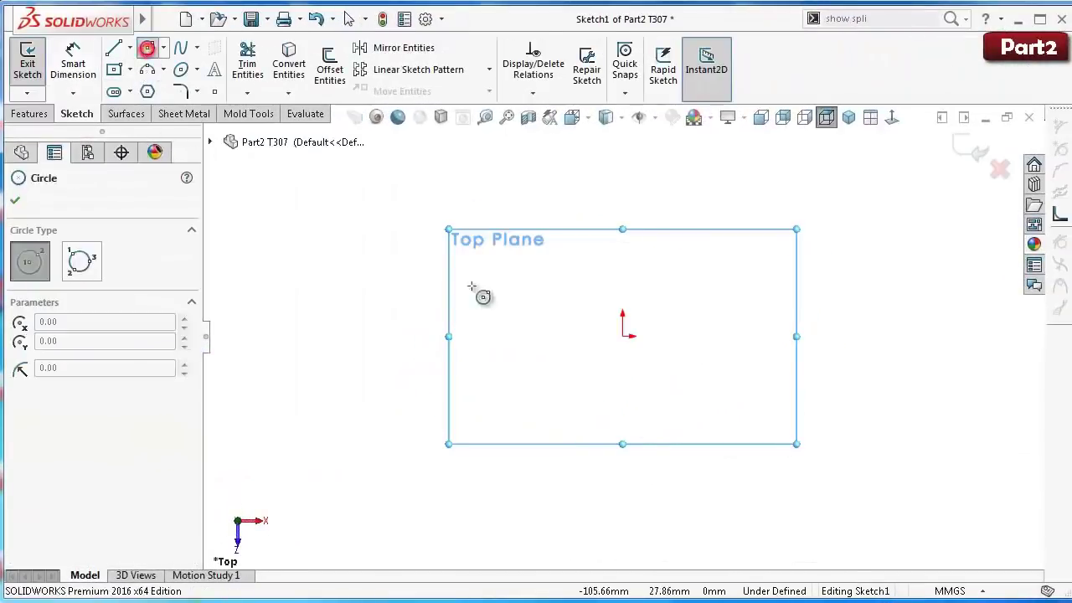
click(623, 336)
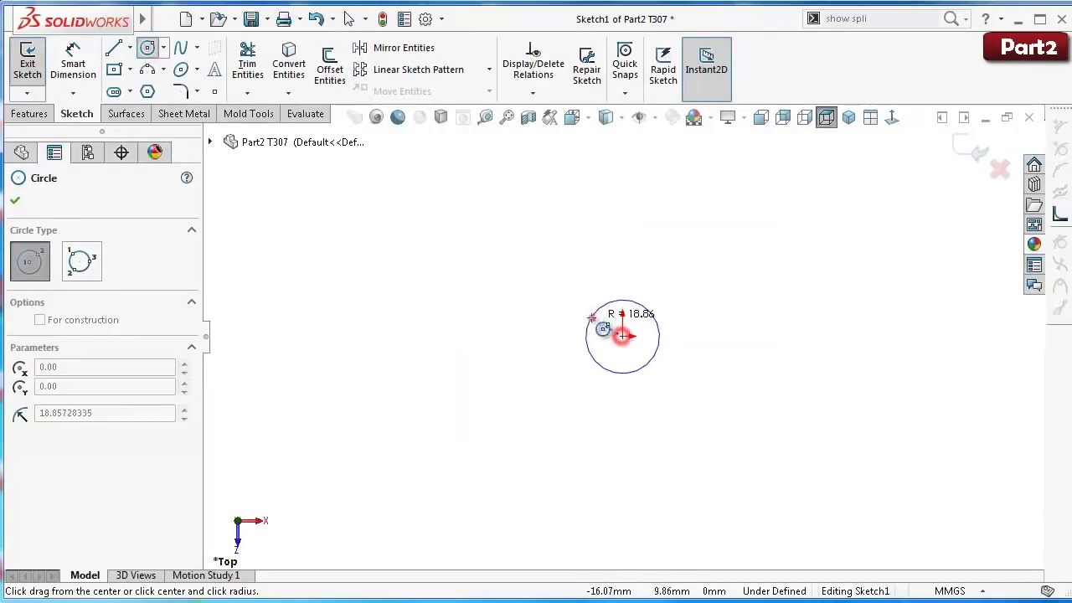
click(659, 336)
right_drag(491, 311, 491, 235)
click(659, 329)
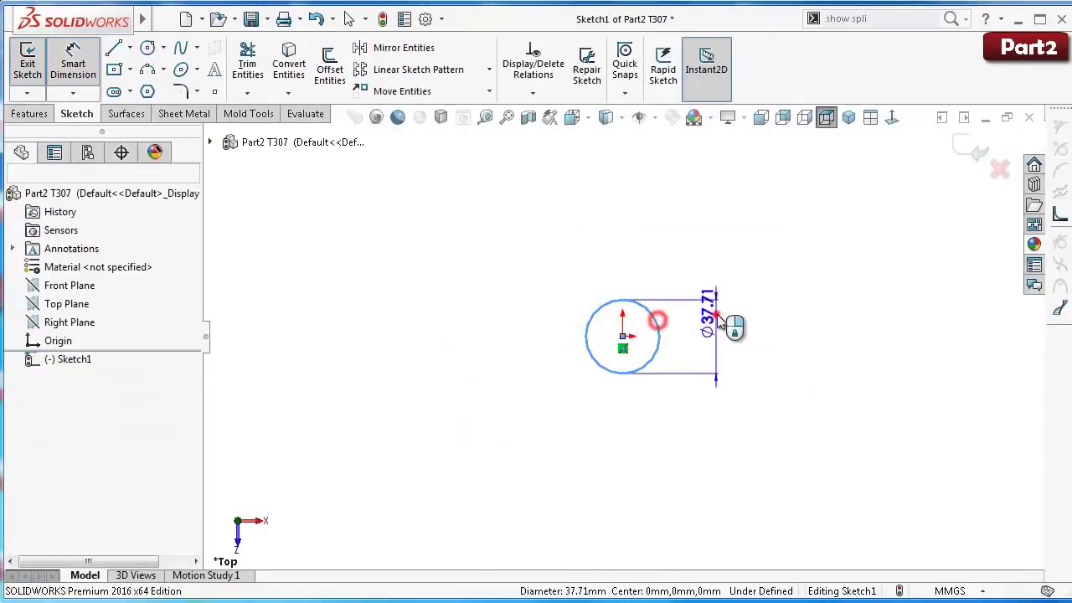
click(722, 316)
key(Return)
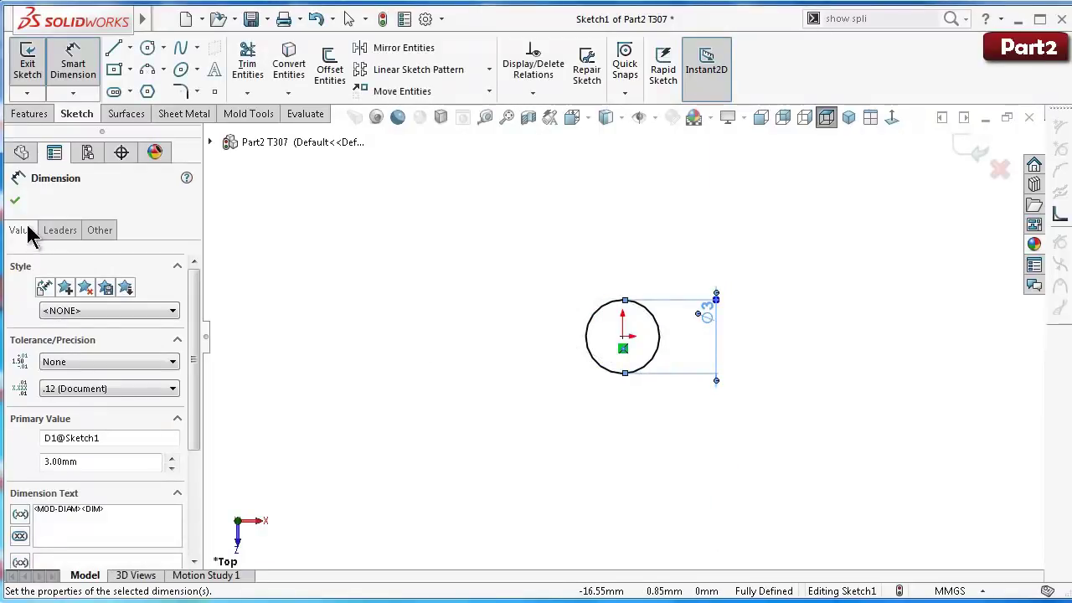
Step: Extrude the circle 16.25 mm into a solid cylinder
click(30, 115)
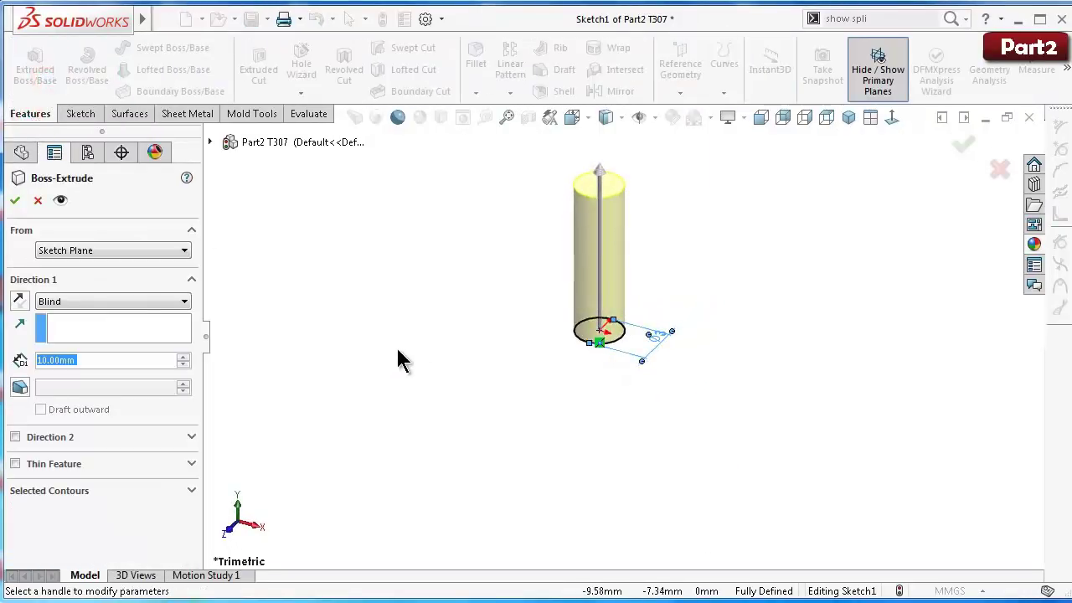
text(16)
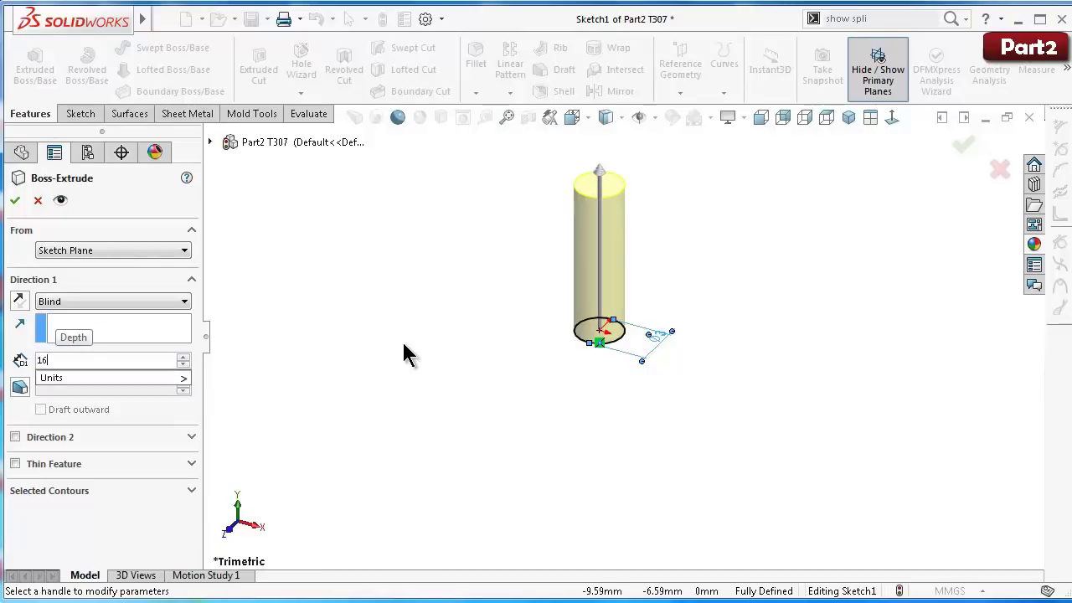
text(.25)
key(Return)
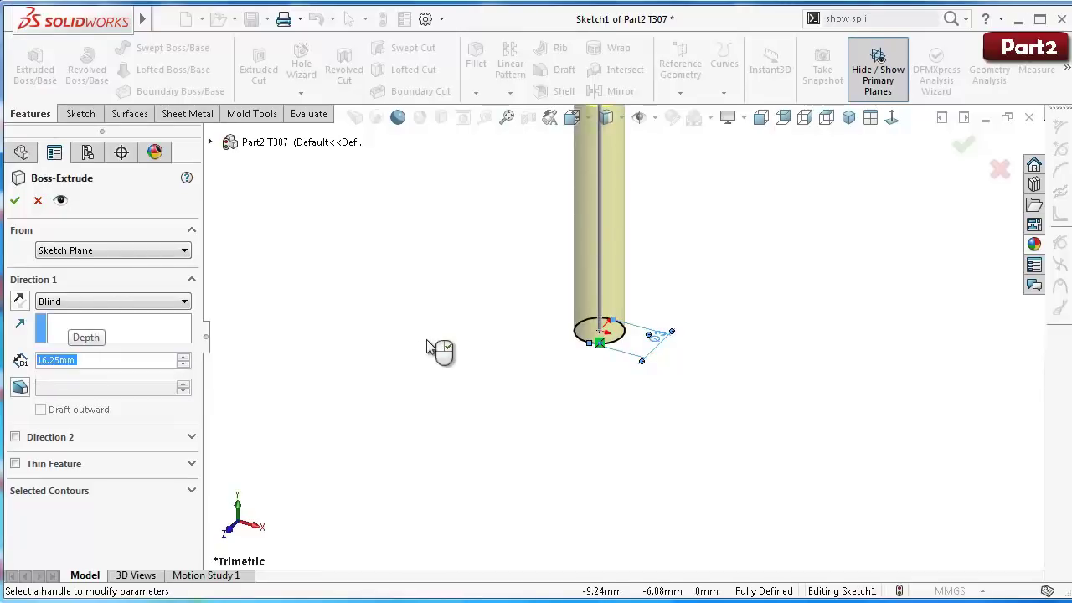
click(964, 146)
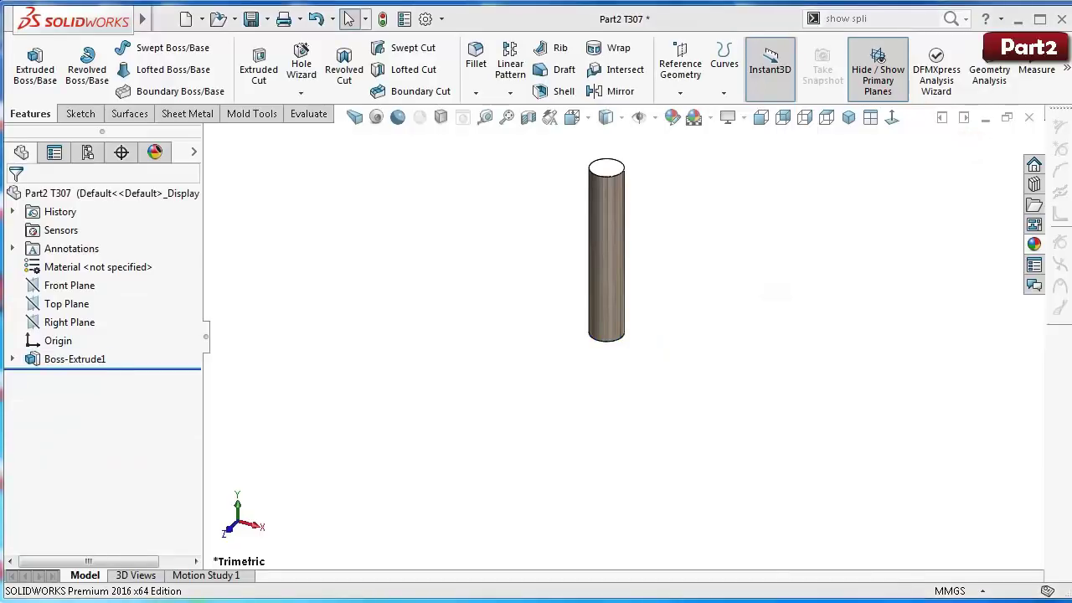
Step: Sketch a centre rectangle on the Front Plane over the cylinder
click(63, 289)
click(79, 264)
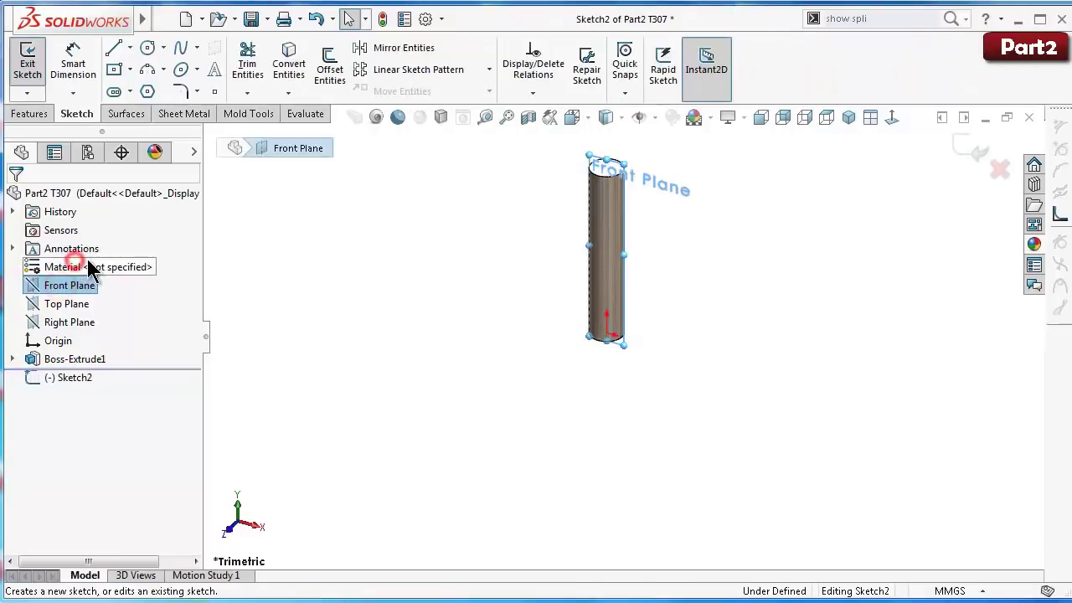
click(893, 117)
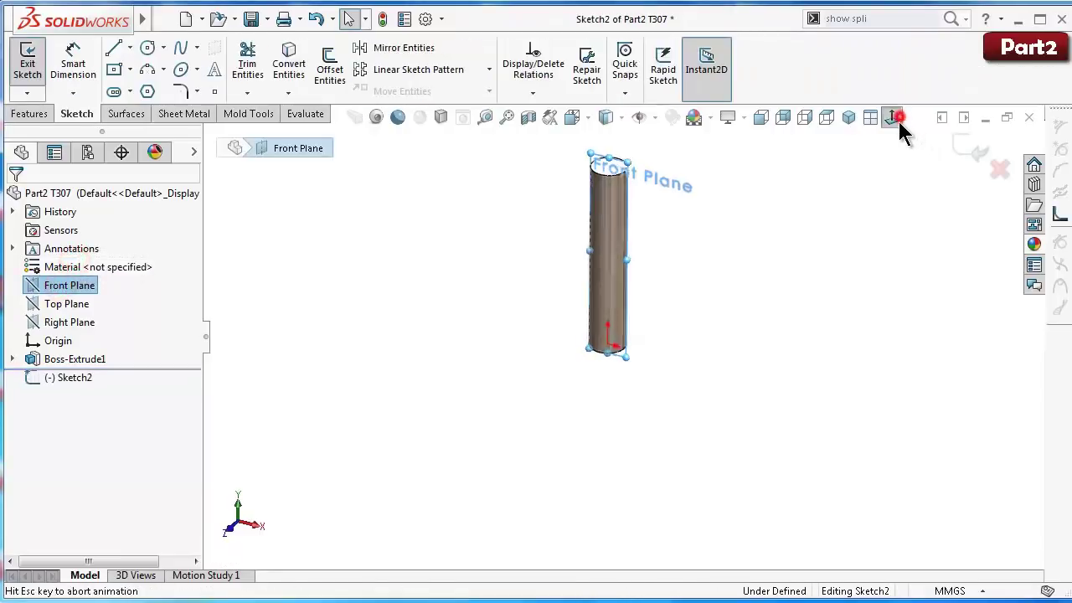
click(115, 68)
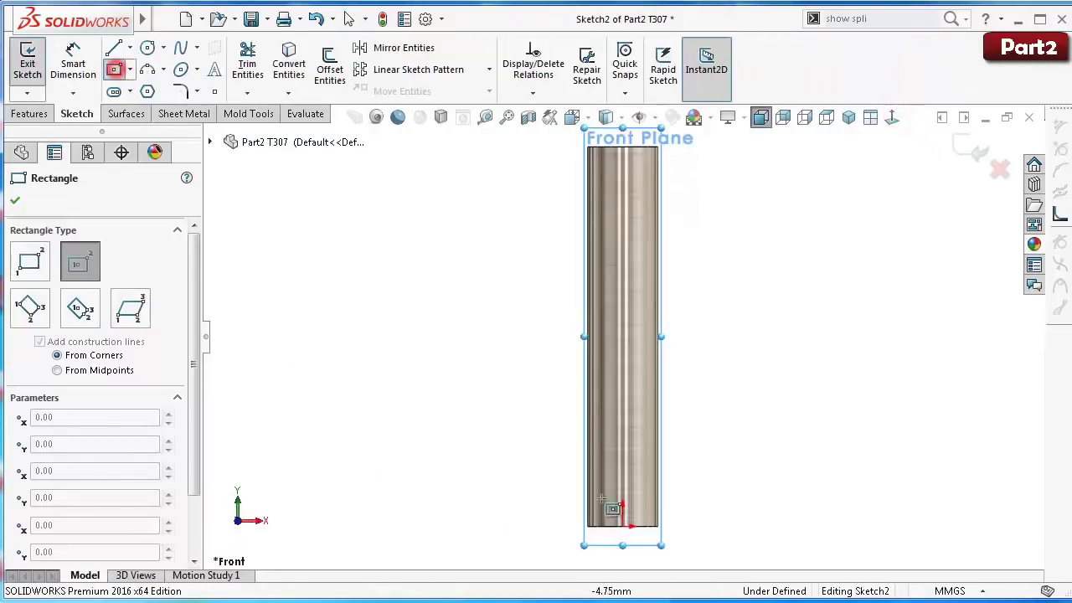
click(623, 453)
click(632, 436)
Step: Dimension the rectangle 1 mm wide and 2.75 mm tall
key(d)
scroll(657, 435, down, 5)
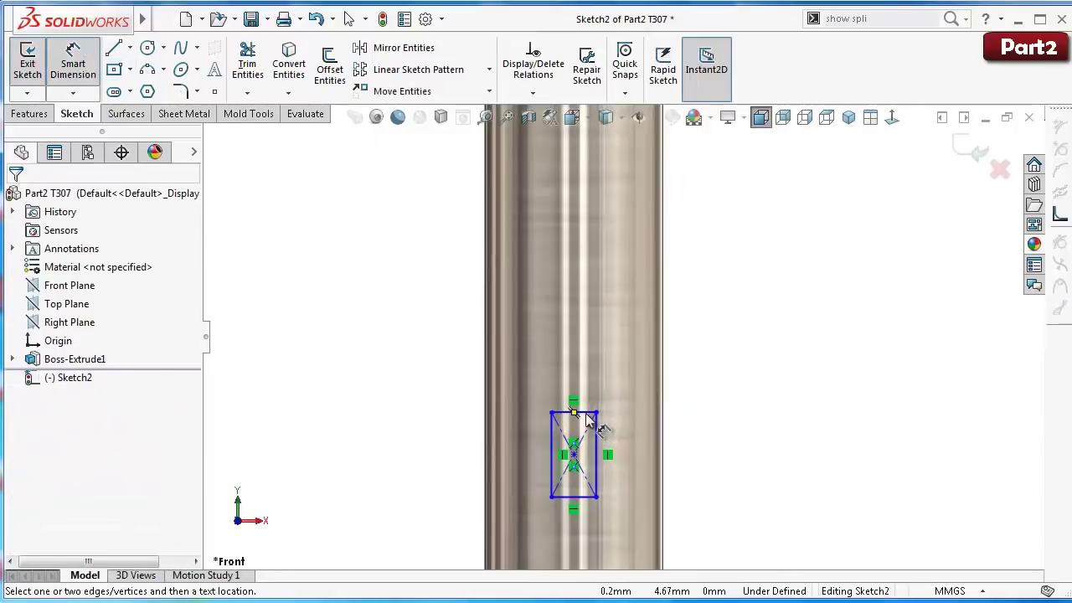
click(590, 413)
click(756, 367)
text(1)
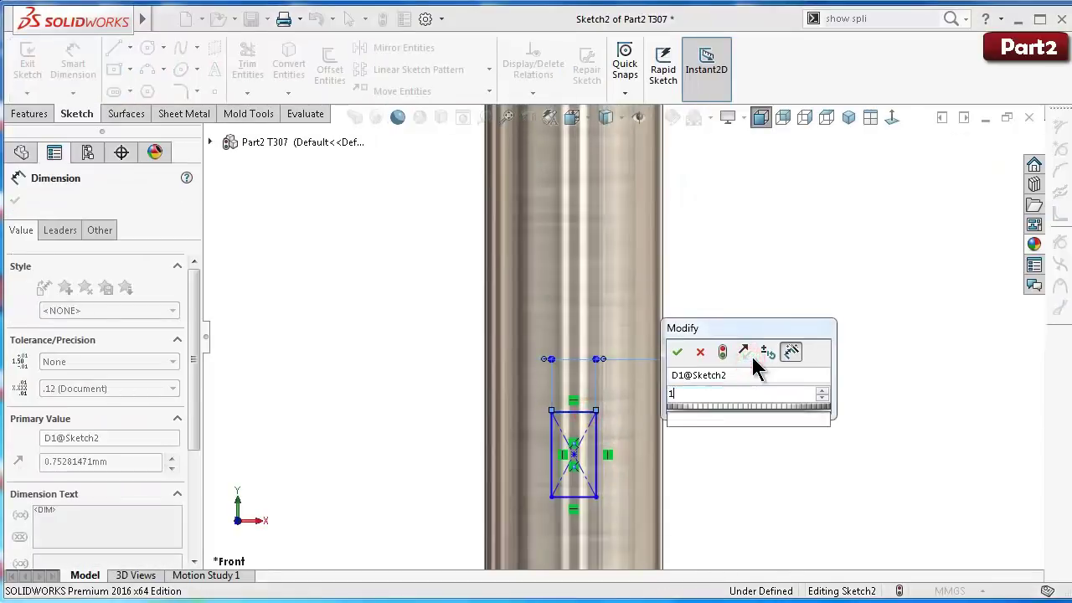
key(Return)
scroll(737, 426, up, 2)
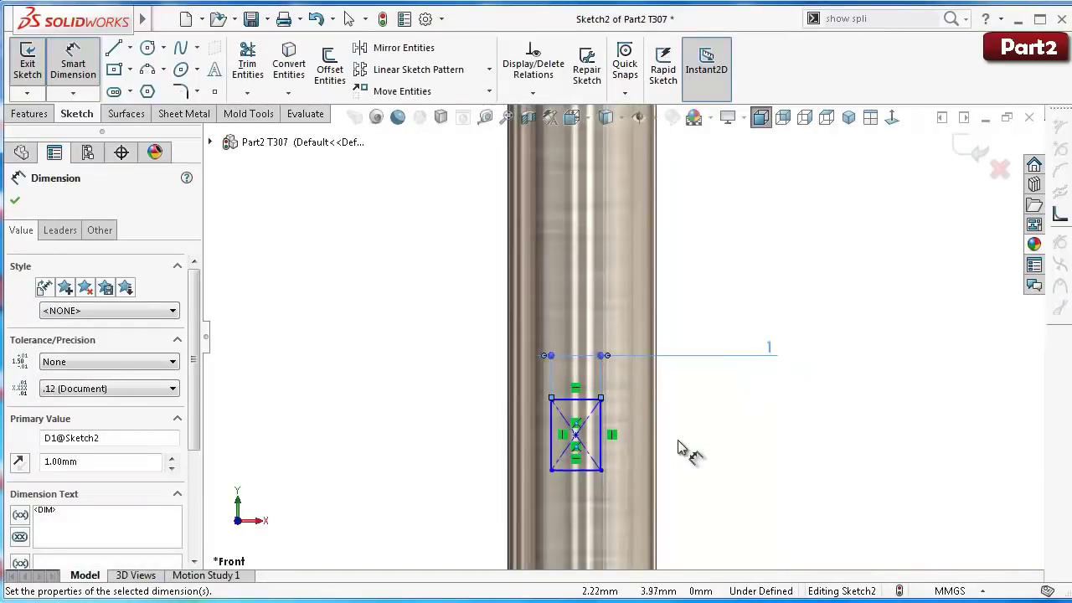
click(603, 423)
click(816, 439)
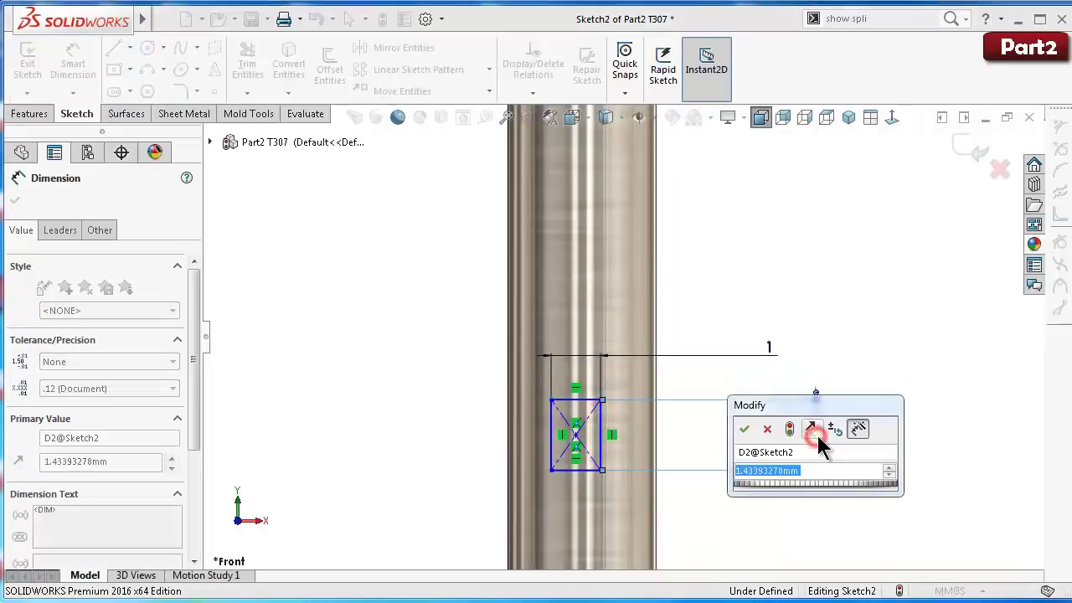
text(2.75)
key(Return)
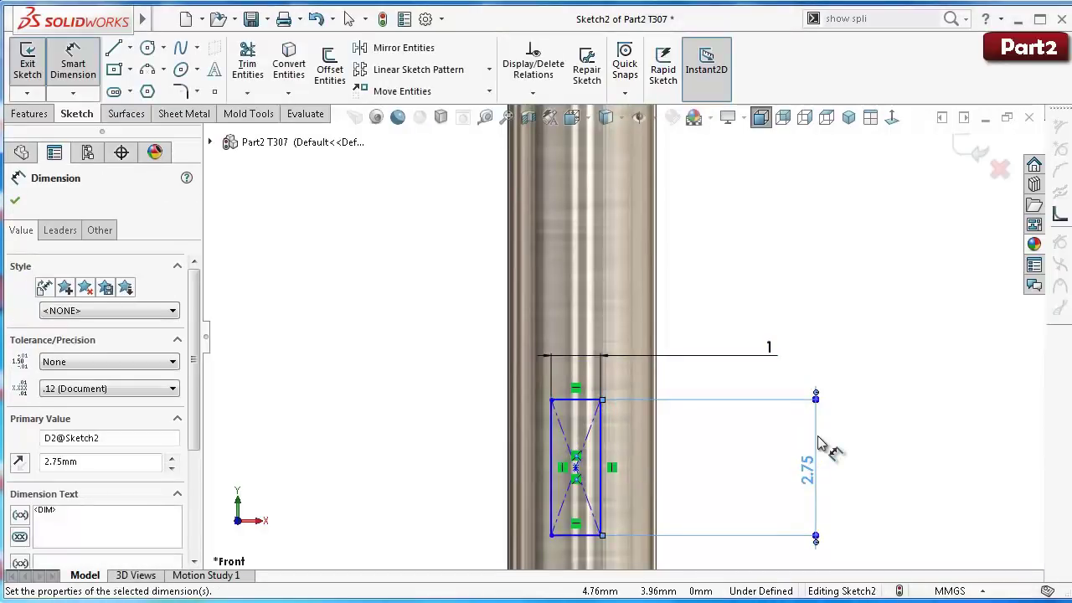
scroll(575, 525, up, 1)
scroll(598, 540, up, 2)
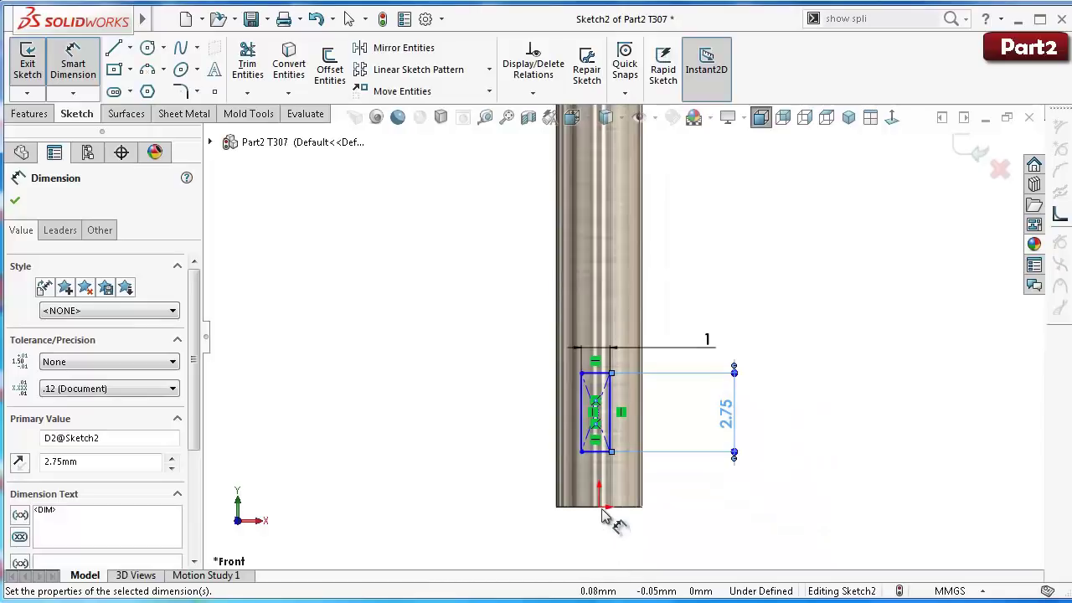
click(603, 514)
Step: Dimension the rectangle's bottom edge 4 mm from the origin
click(600, 454)
click(599, 507)
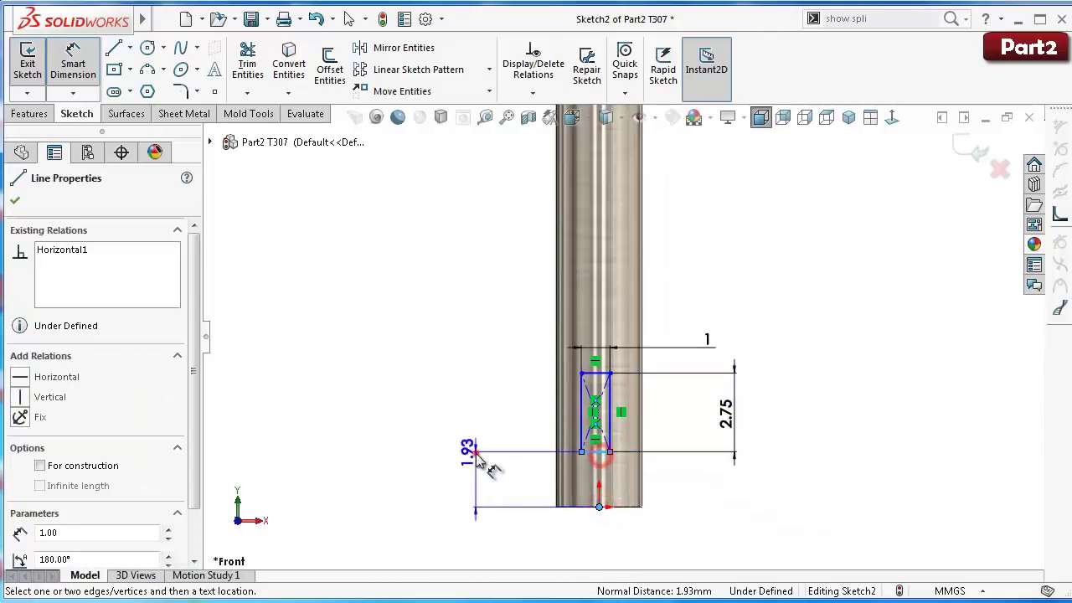
click(475, 453)
text(4)
key(Return)
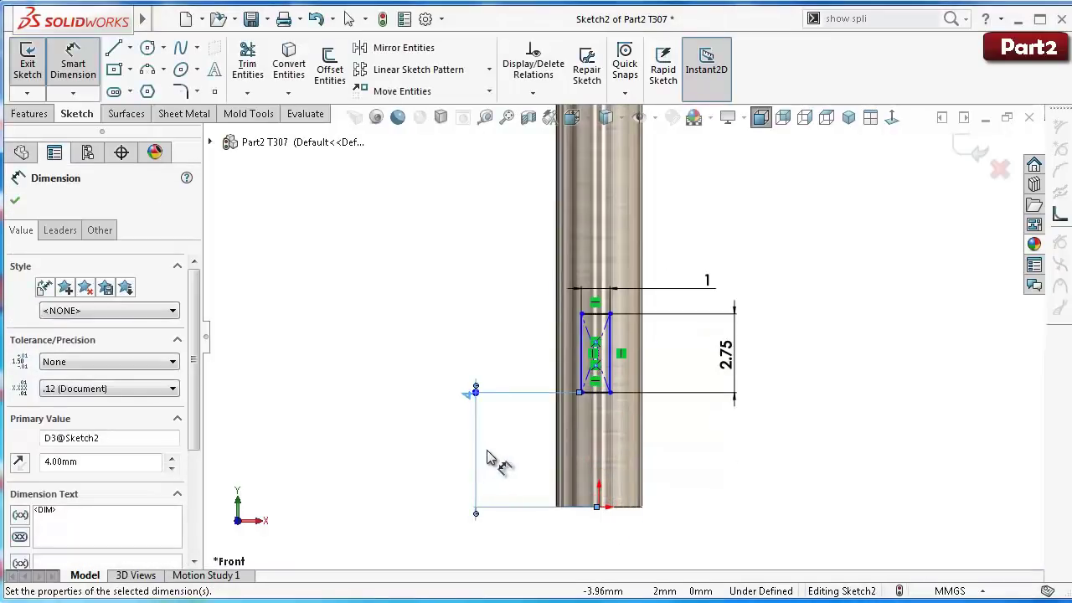
key(Escape)
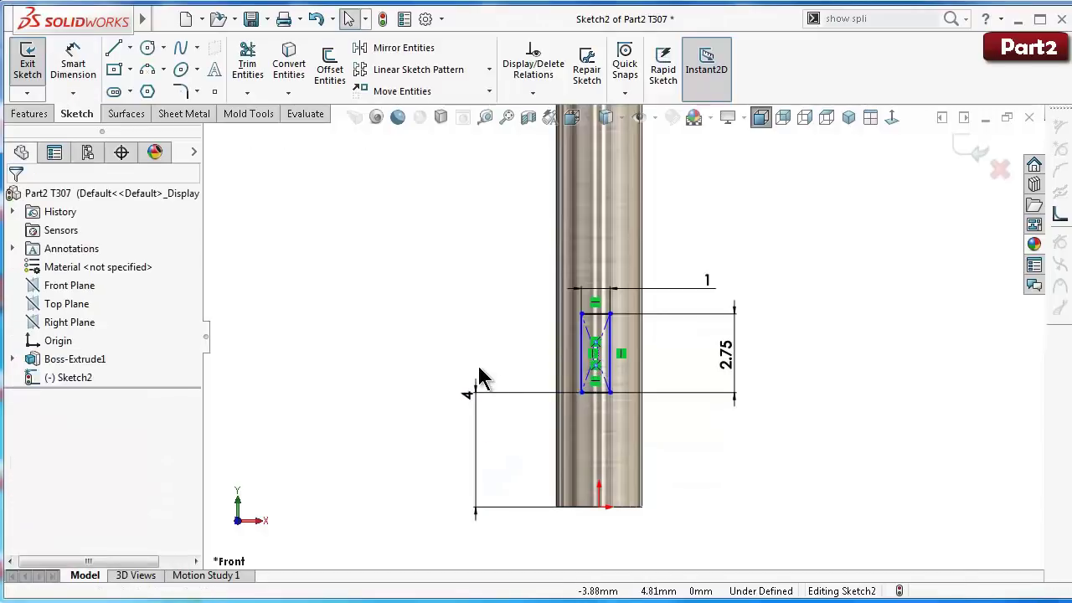
Step: Align the rectangle's centre vertically with the origin
scroll(579, 392, down, 4)
scroll(621, 360, down, 4)
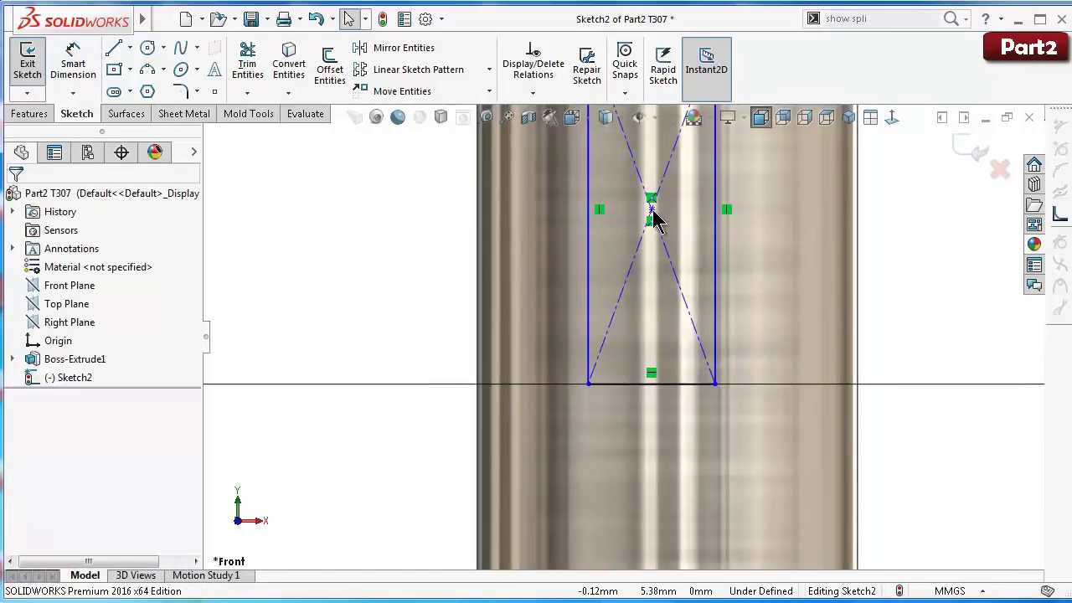
click(653, 211)
scroll(674, 405, up, 4)
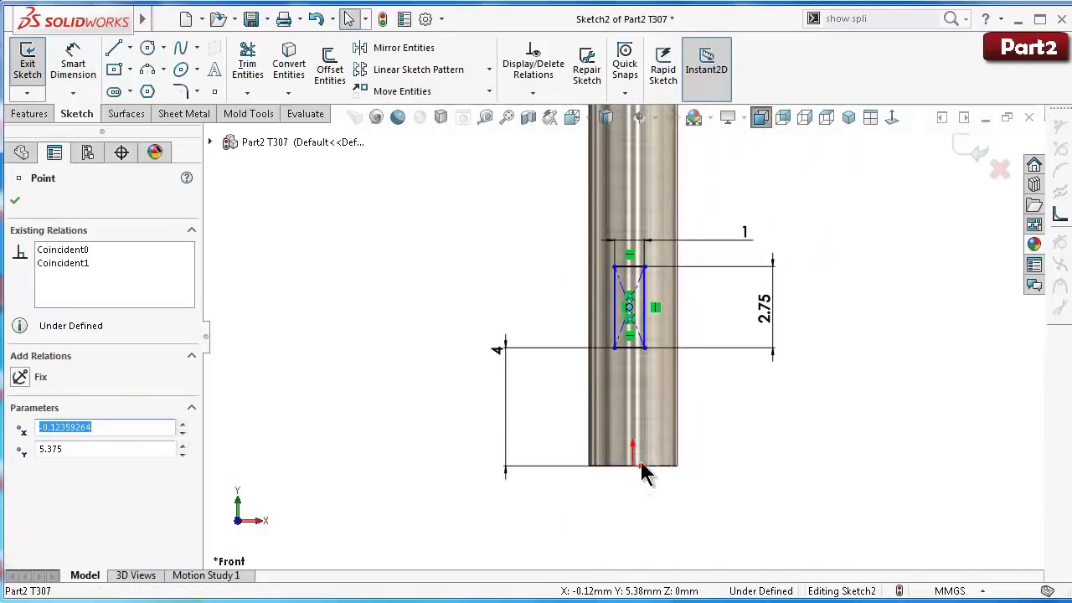
ctrl+click(634, 465)
click(699, 397)
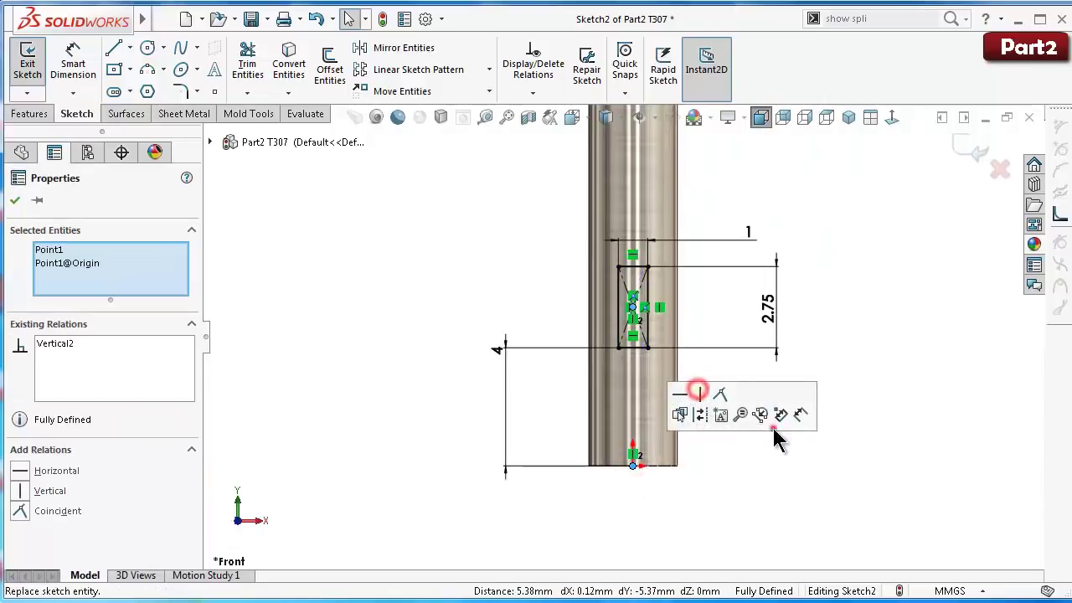
click(844, 496)
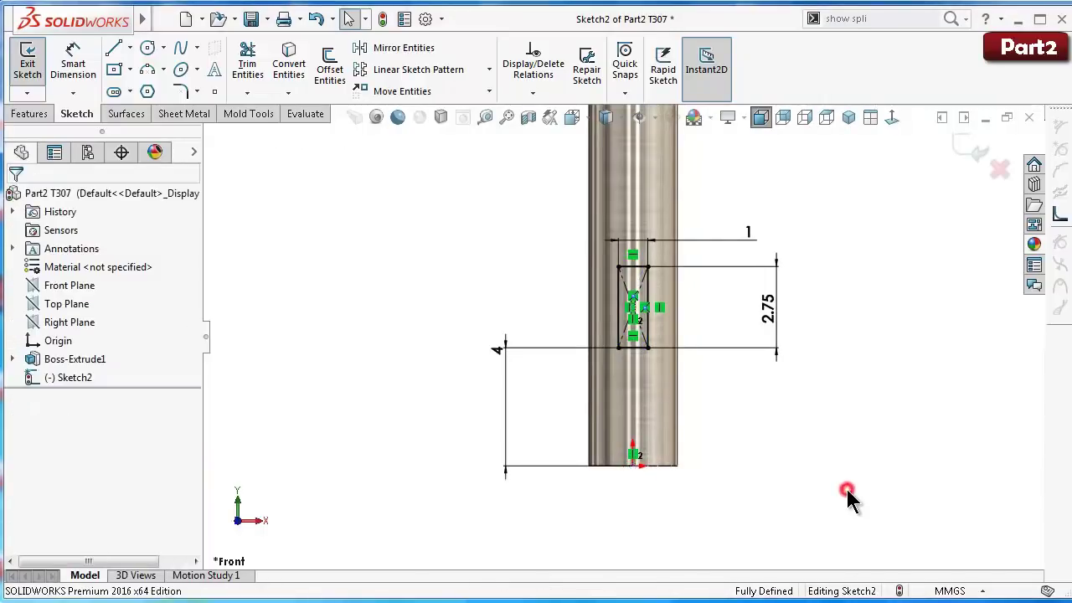
Step: Extrude the rectangle 5 mm into a block and save the part
key(Down)
key(Left)
key(Right)
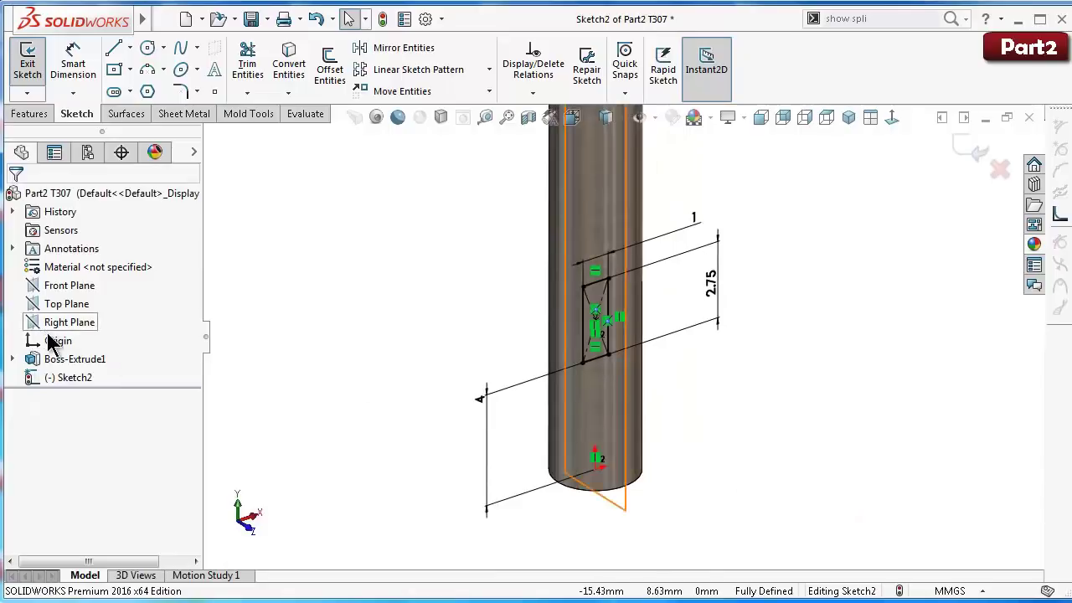
click(32, 80)
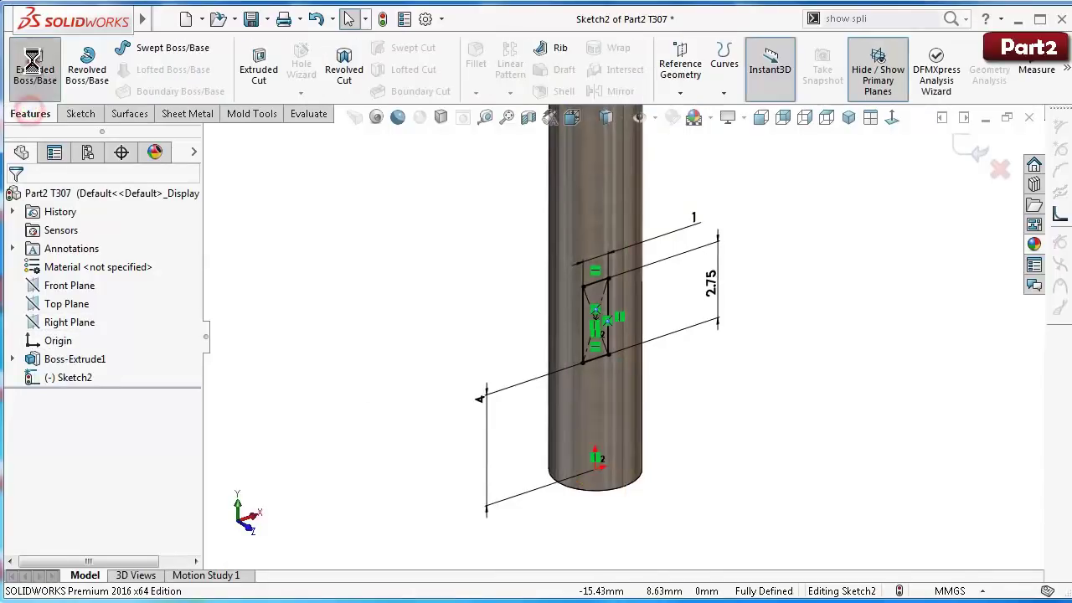
text(16.25mm)
key(Return)
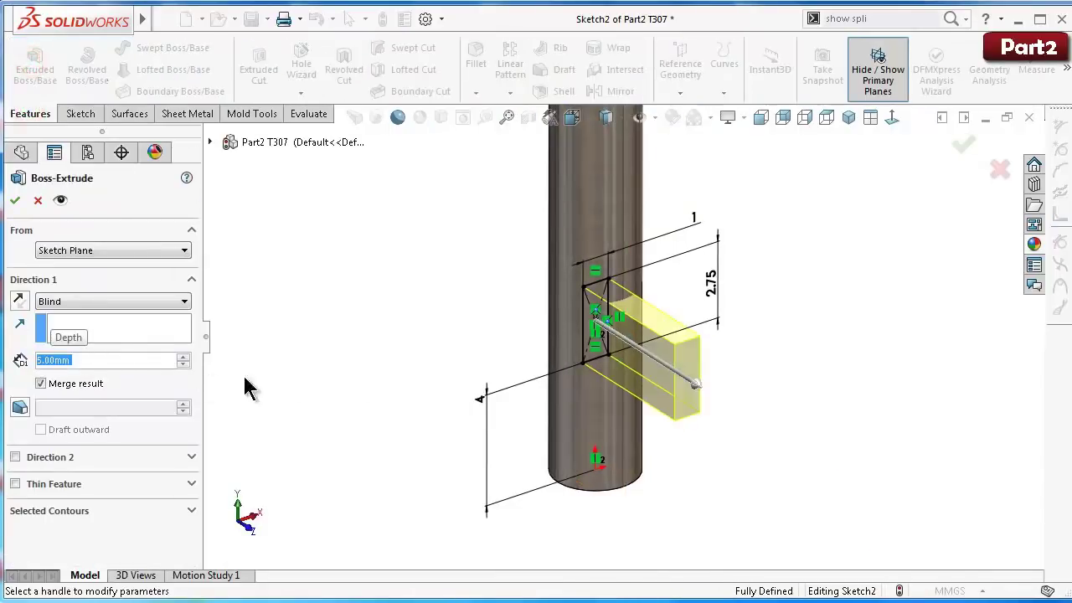
click(14, 199)
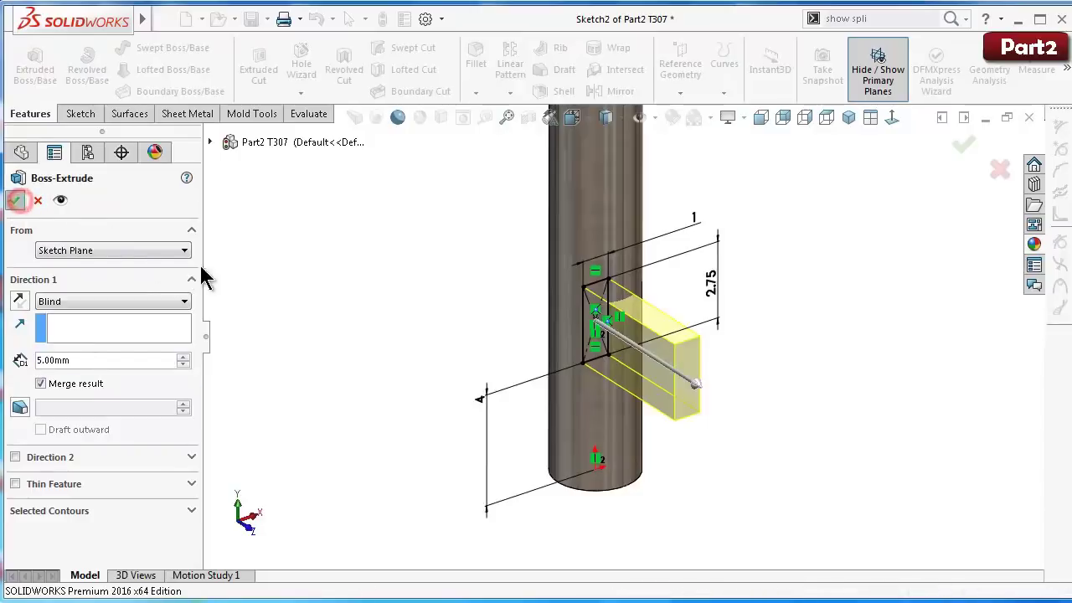
key(Left)
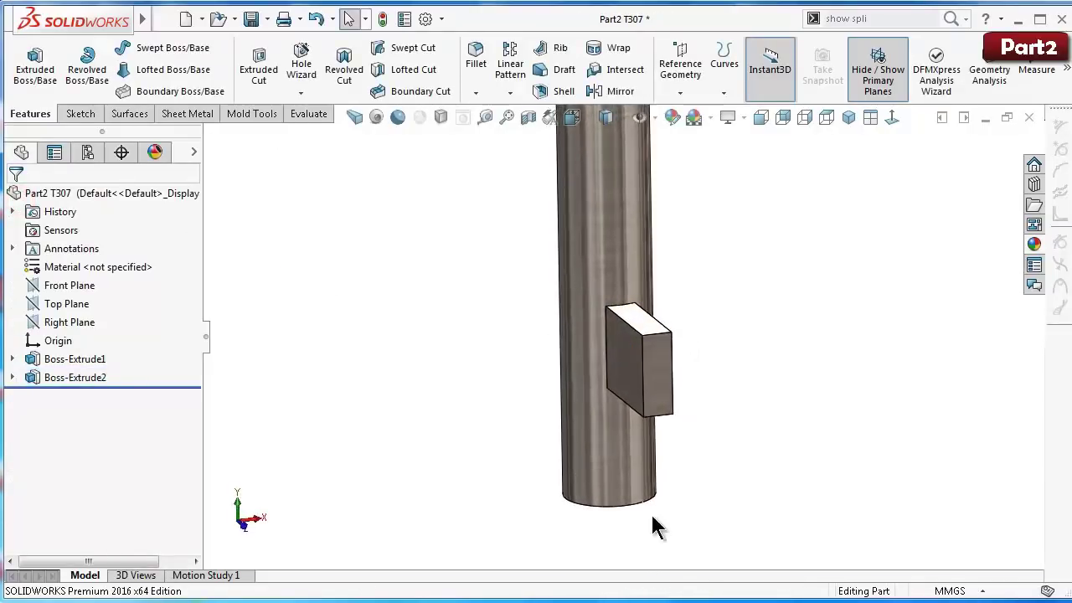
key(ctrl+s)
Step: On the Right Plane, draw a tall, narrow ellipse centred at the block's lower corner
middle_drag(818, 445, 775, 397)
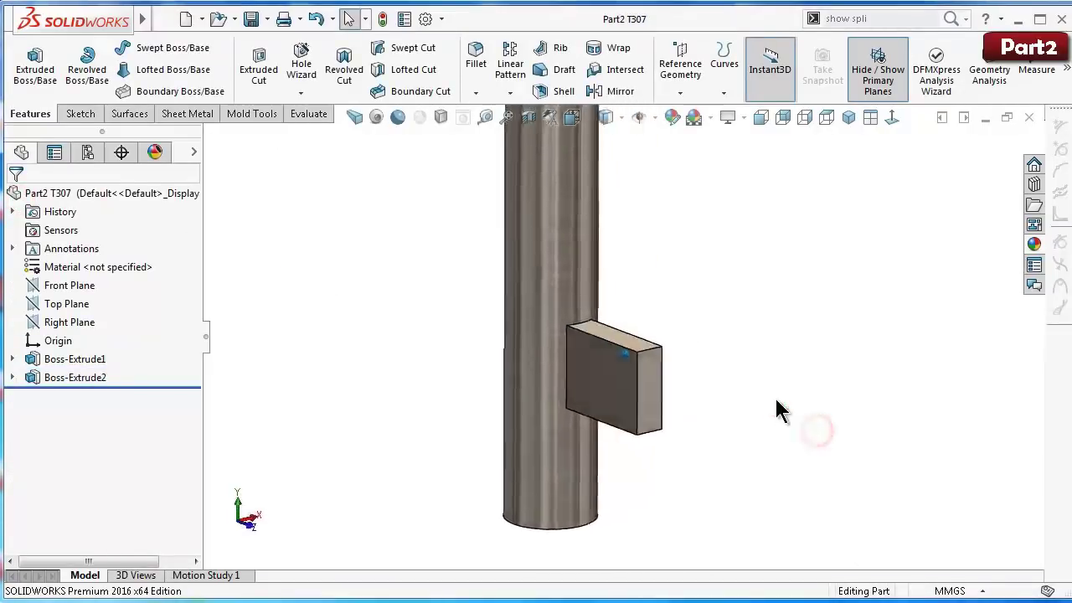
click(66, 325)
click(96, 299)
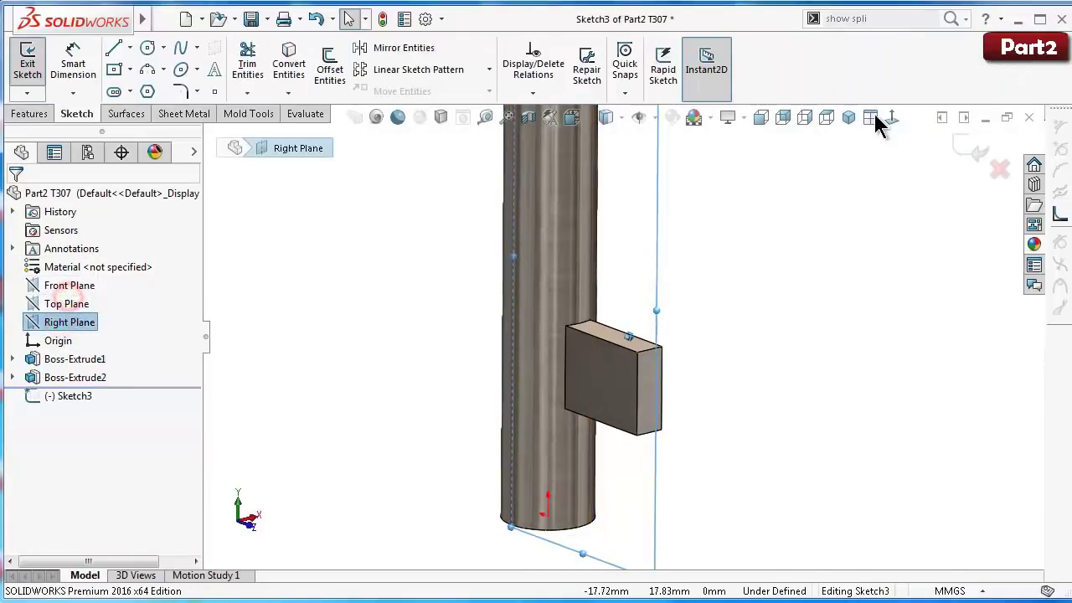
click(893, 124)
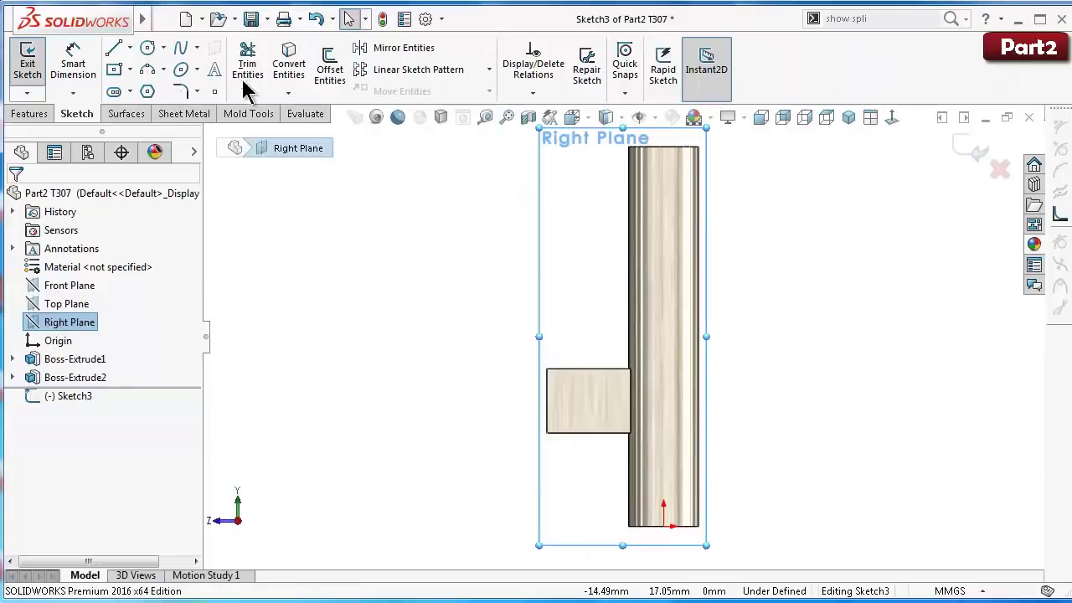
click(183, 70)
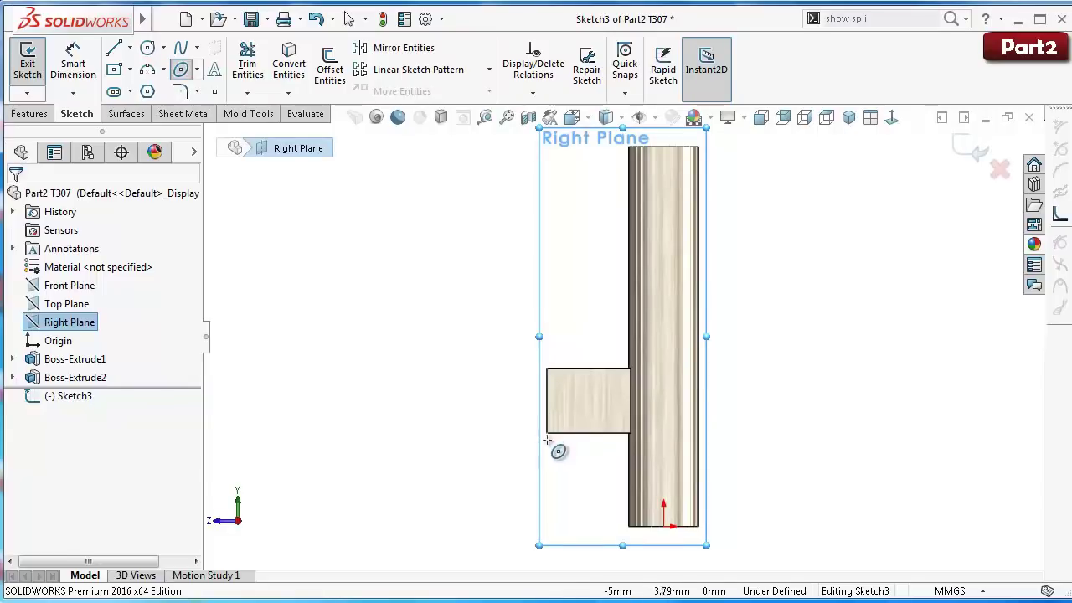
click(547, 445)
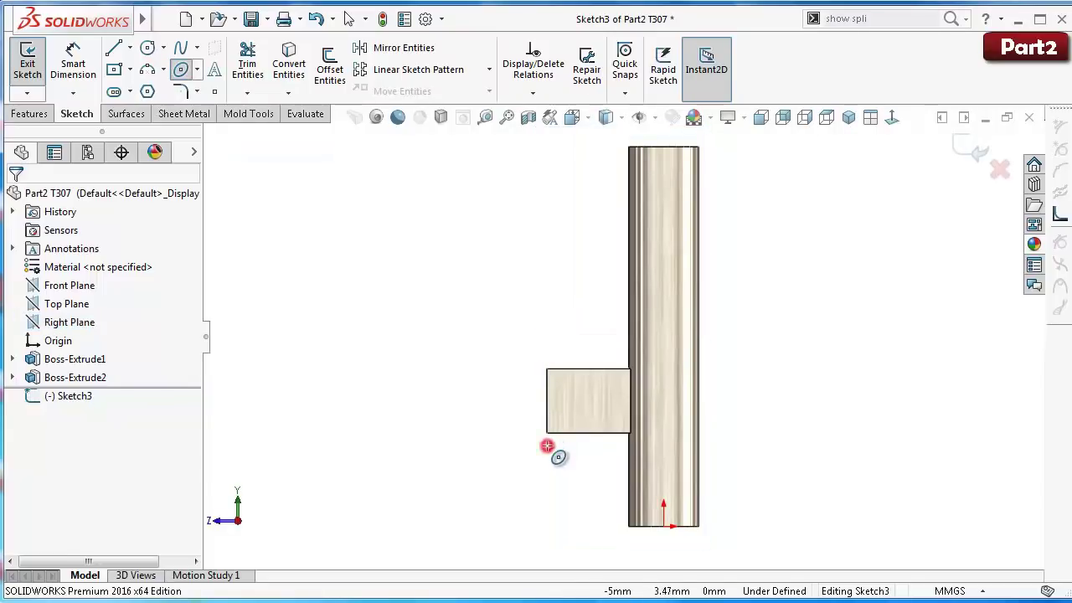
click(547, 350)
click(505, 353)
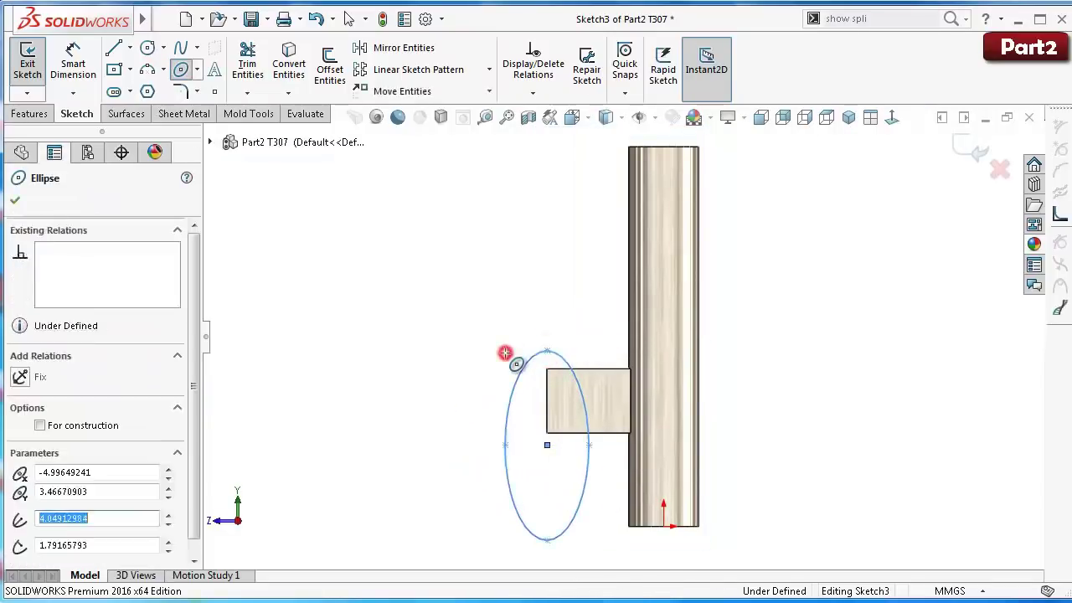
scroll(536, 395, down, 4)
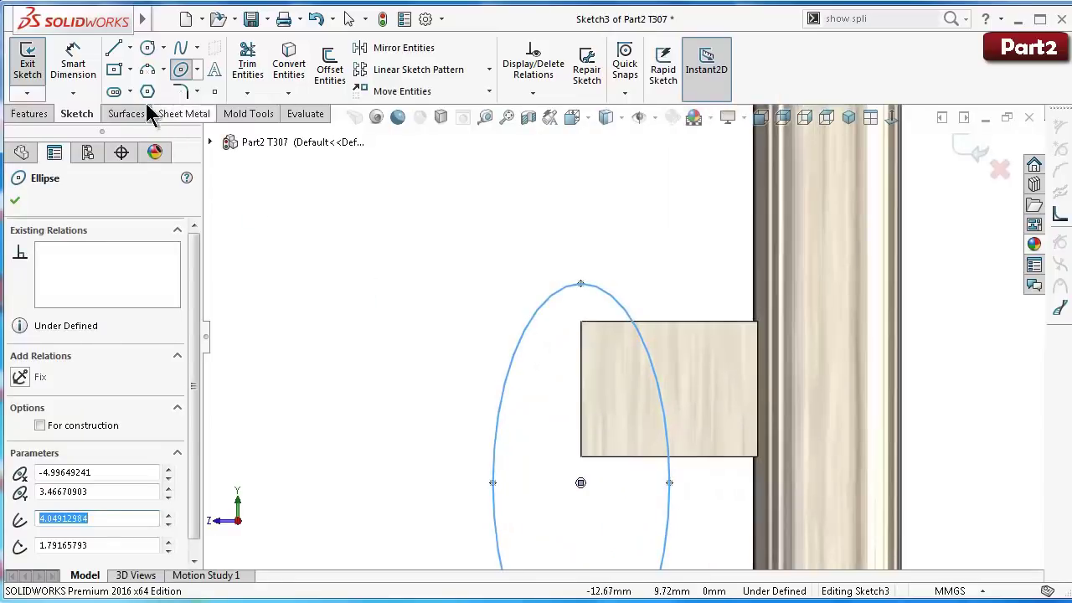
Step: Draw a vertical and a short horizontal construction centreline from the ellipse centre
click(130, 50)
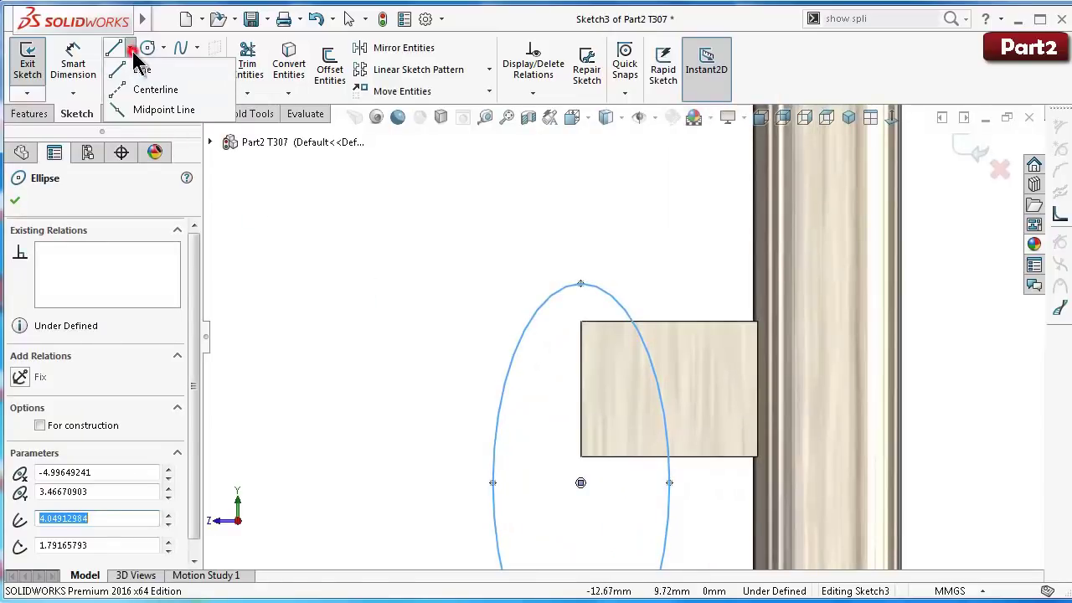
click(156, 90)
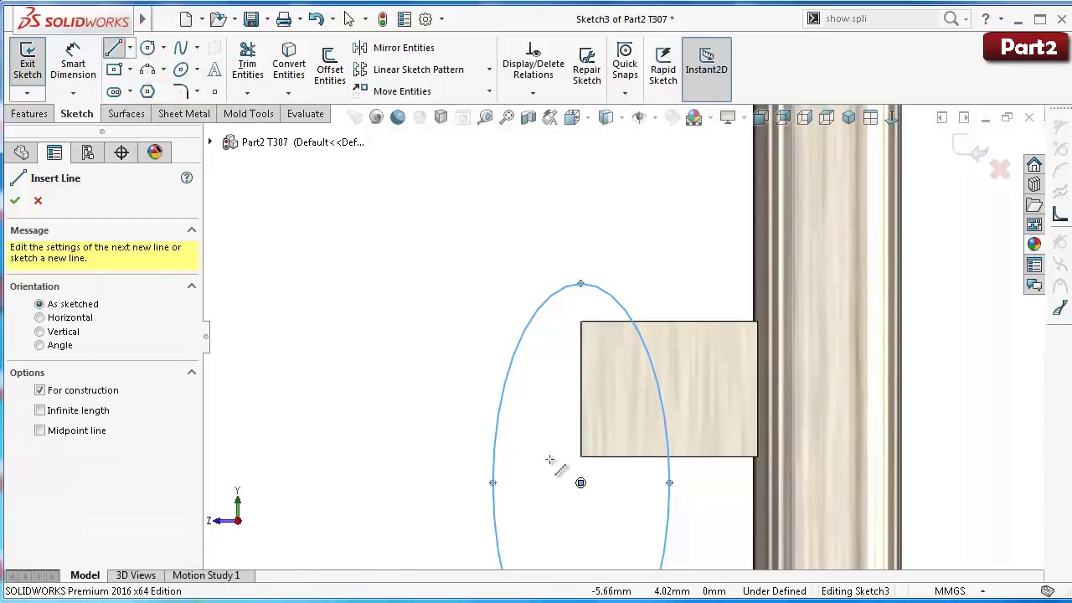
scroll(563, 475, down, 2)
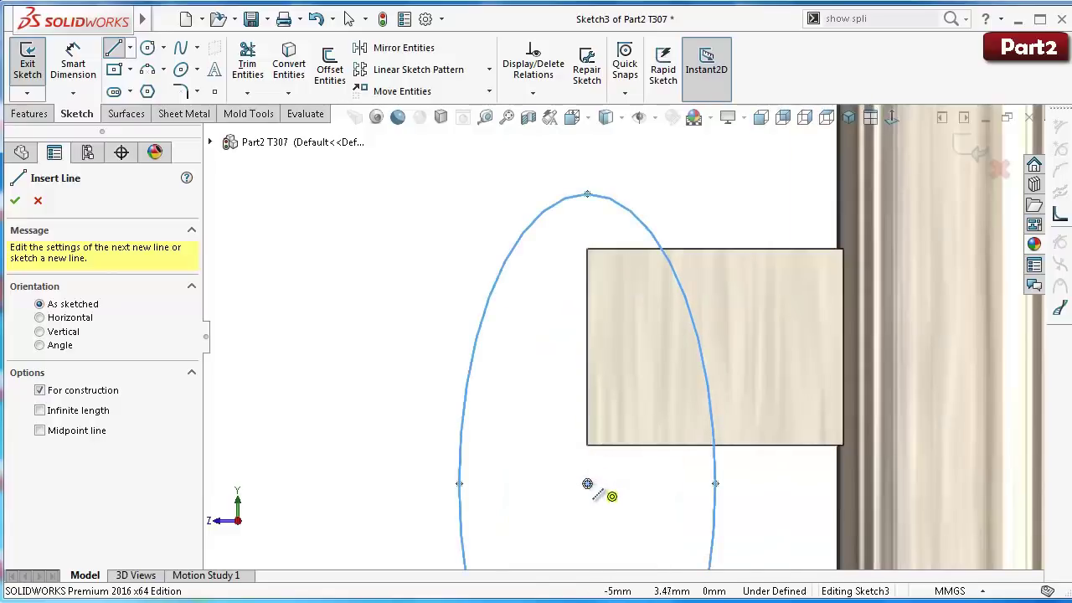
click(587, 483)
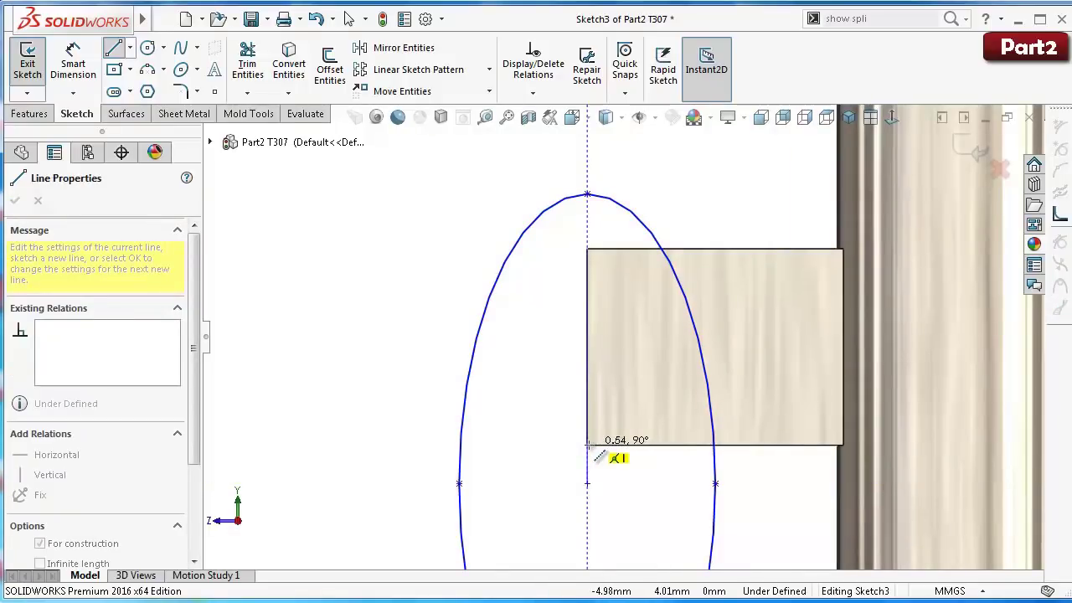
click(587, 444)
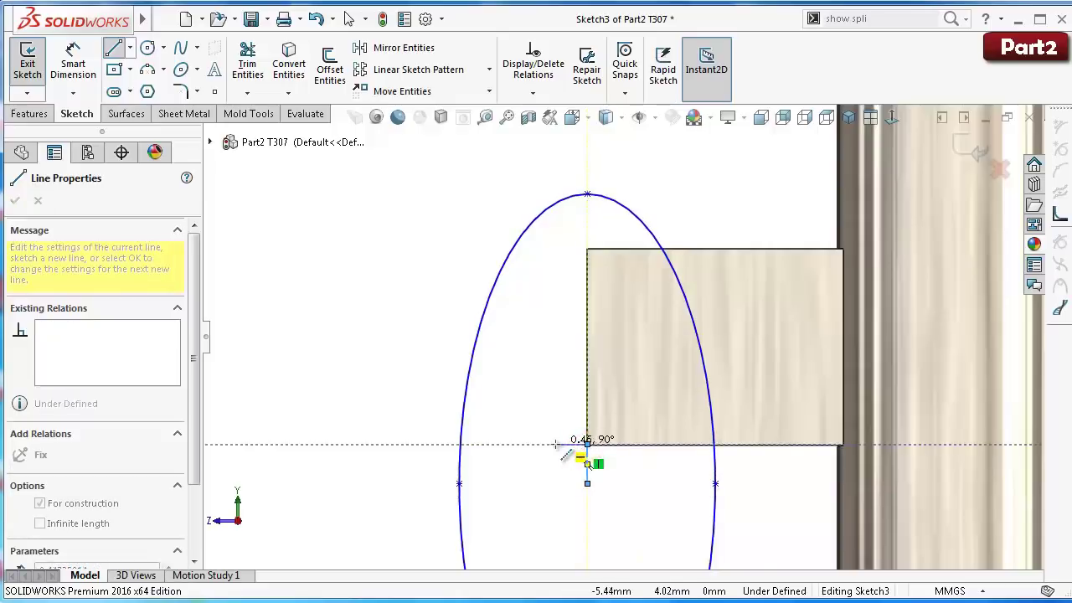
click(550, 444)
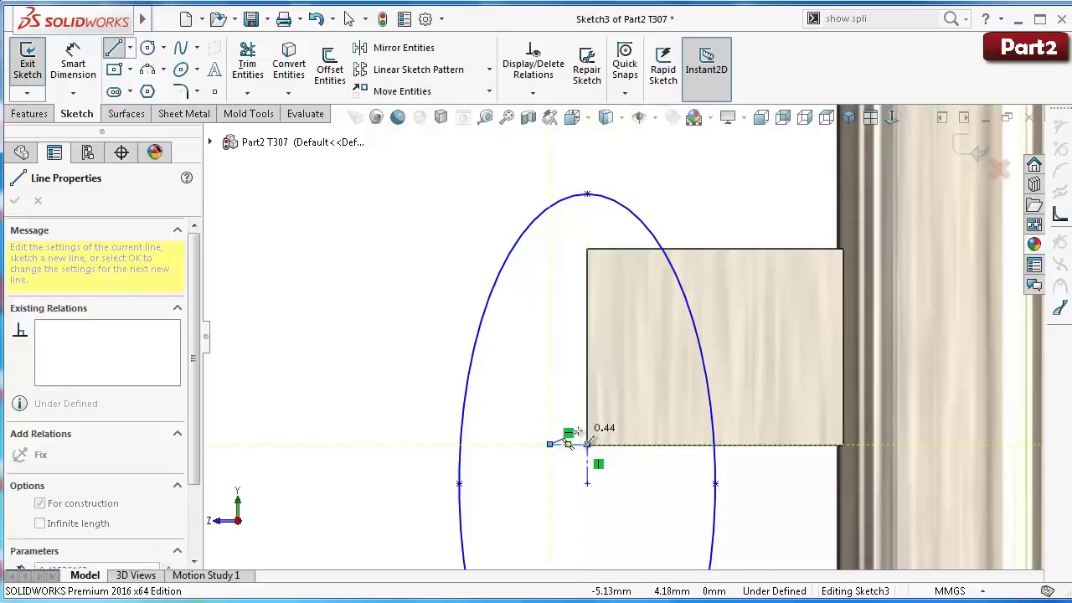
key(Escape)
Step: Make the centrelines collinear with the block's bottom and left edges
scroll(579, 444, down, 4)
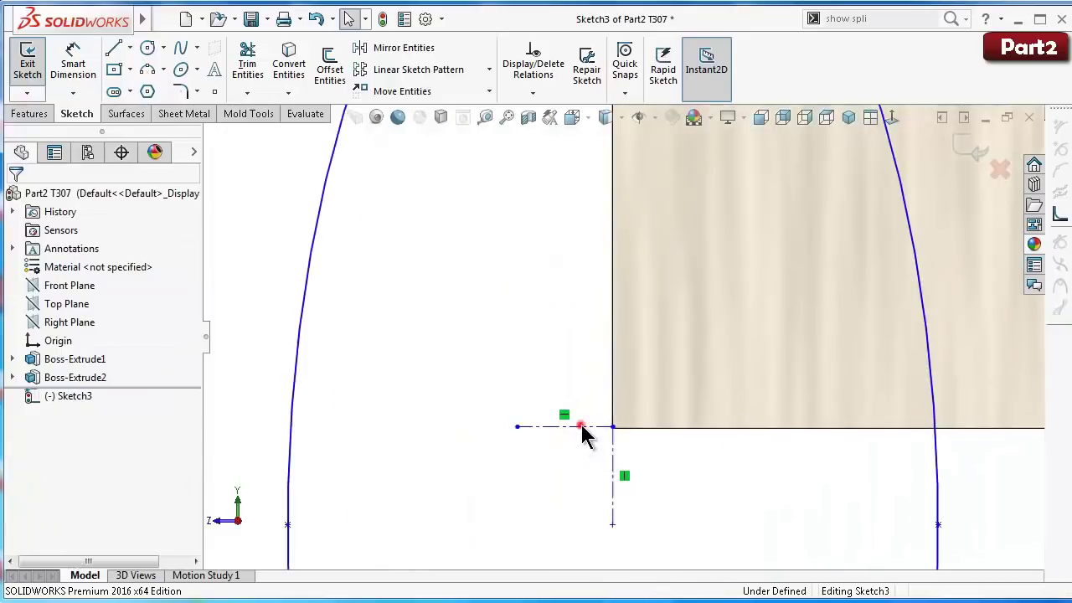
click(582, 426)
ctrl+click(665, 427)
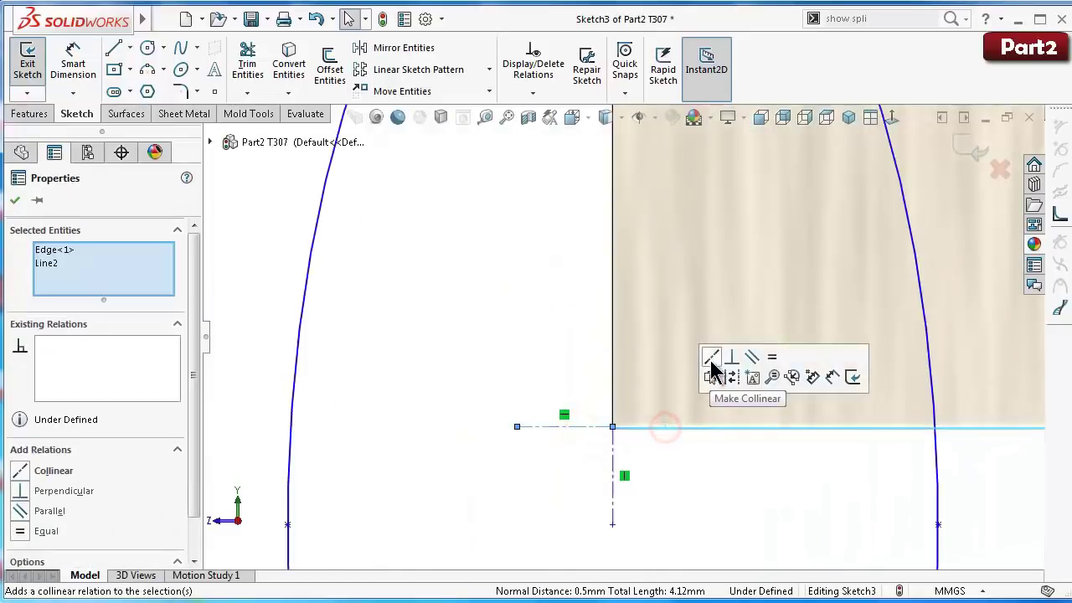
click(711, 358)
click(563, 338)
click(613, 486)
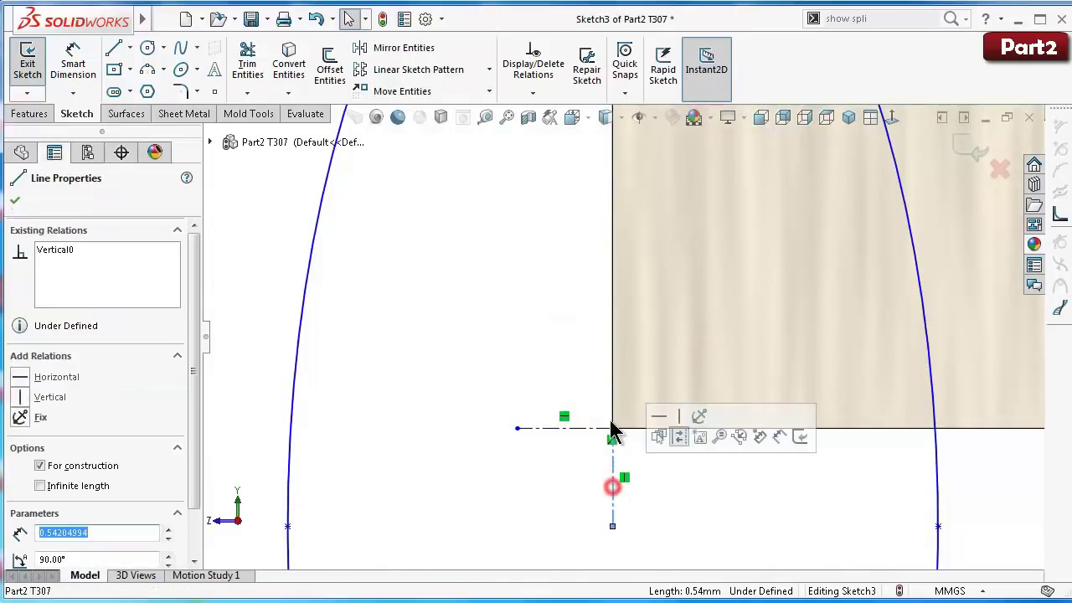
ctrl+click(613, 371)
click(662, 304)
click(558, 296)
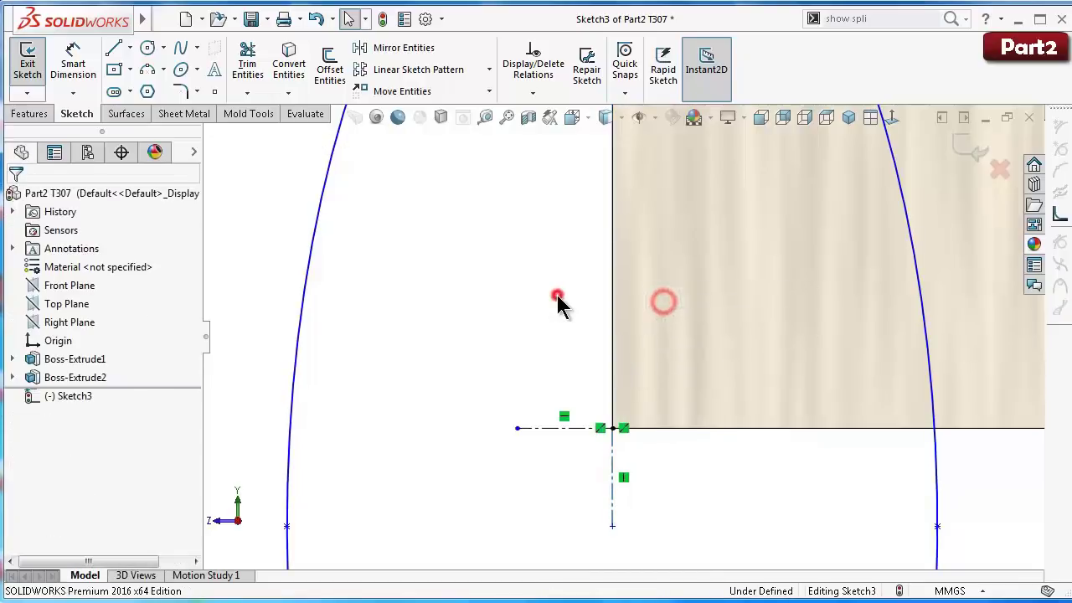
Step: Align the ellipse's top point, centre and bottom point vertically
scroll(560, 303, up, 3)
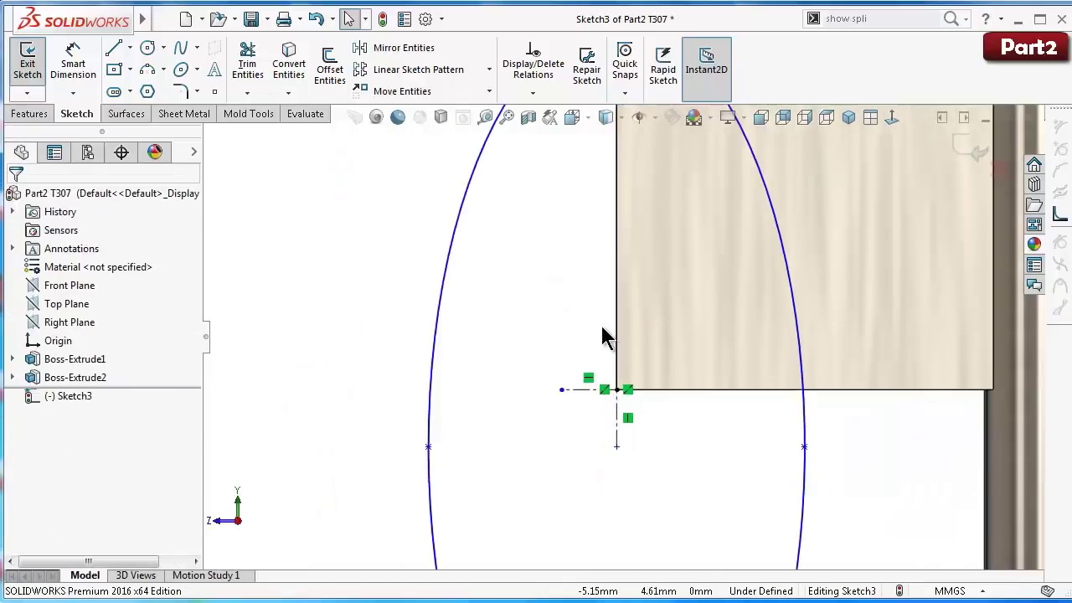
scroll(601, 326, up, 3)
click(619, 156)
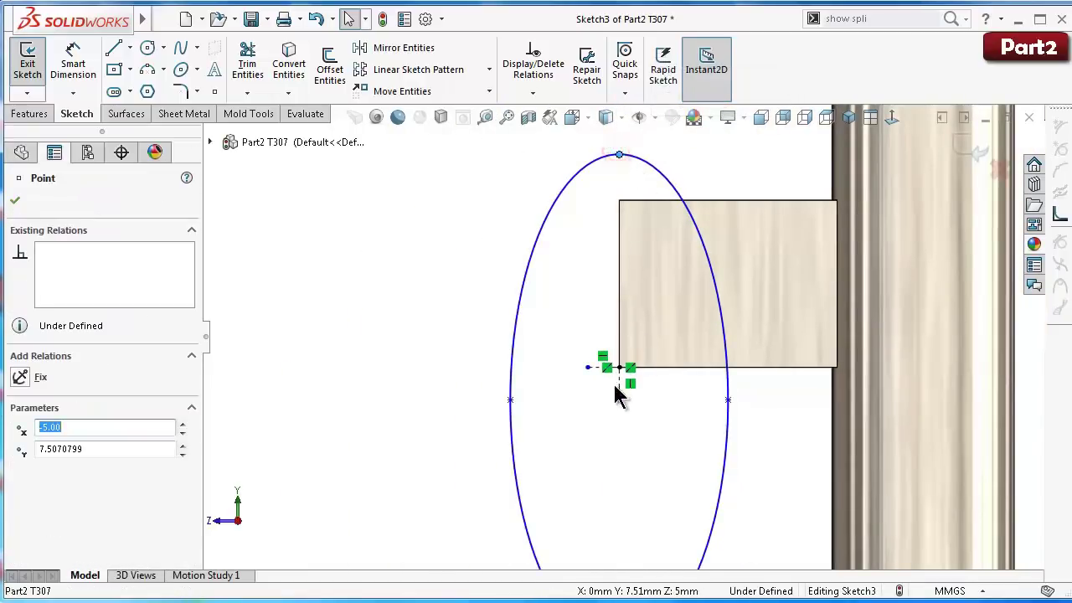
ctrl+click(621, 368)
scroll(637, 394, up, 3)
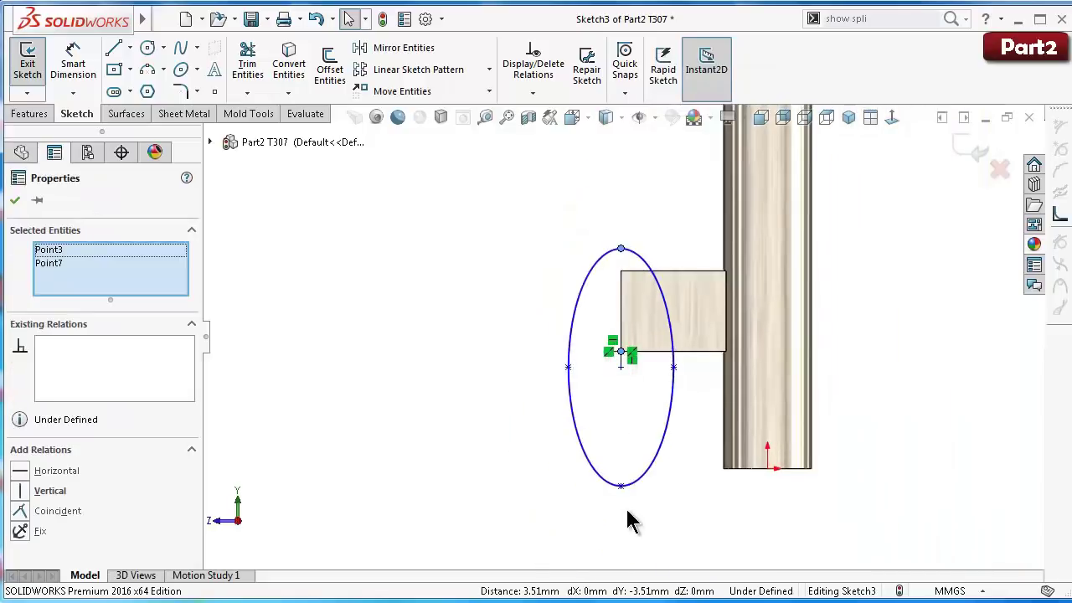
ctrl+click(620, 486)
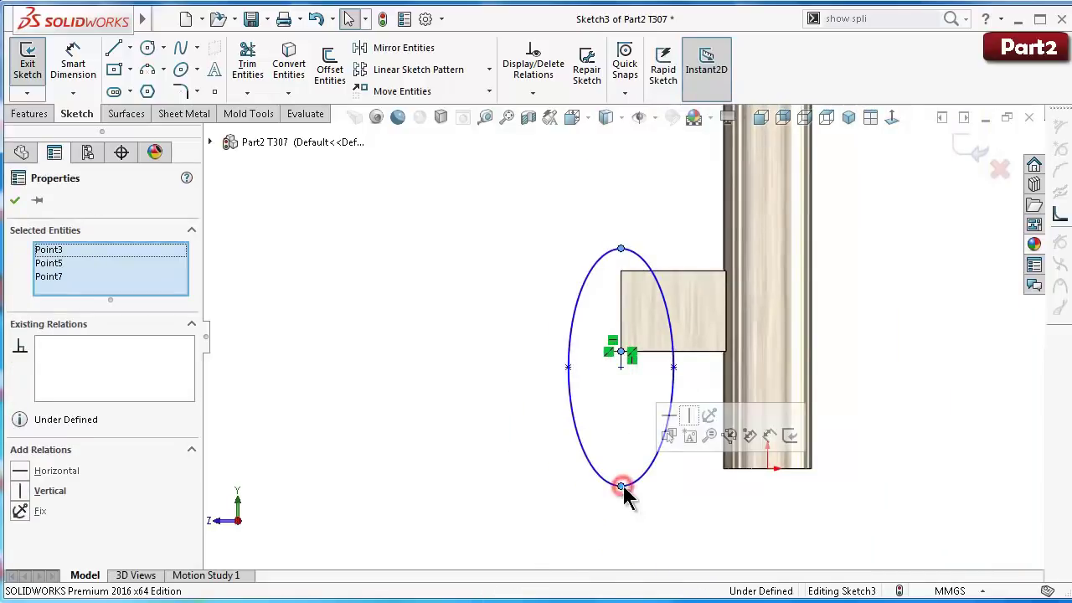
click(684, 410)
click(464, 396)
Step: Extend the horizontal and vertical centrelines out to the ellipse
scroll(650, 323, down, 5)
scroll(483, 344, down, 1)
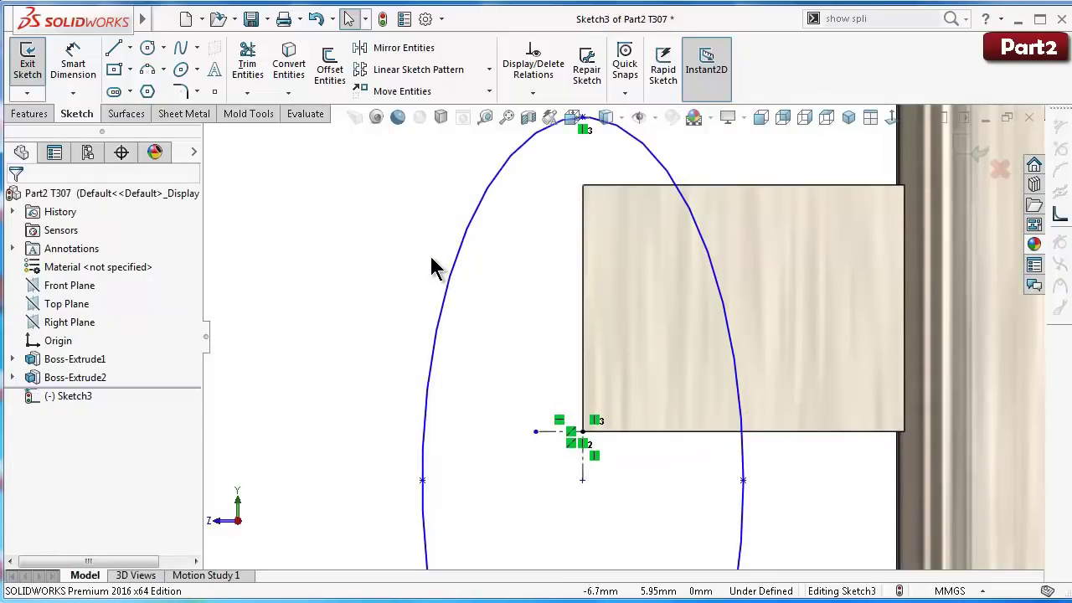
click(247, 92)
click(276, 139)
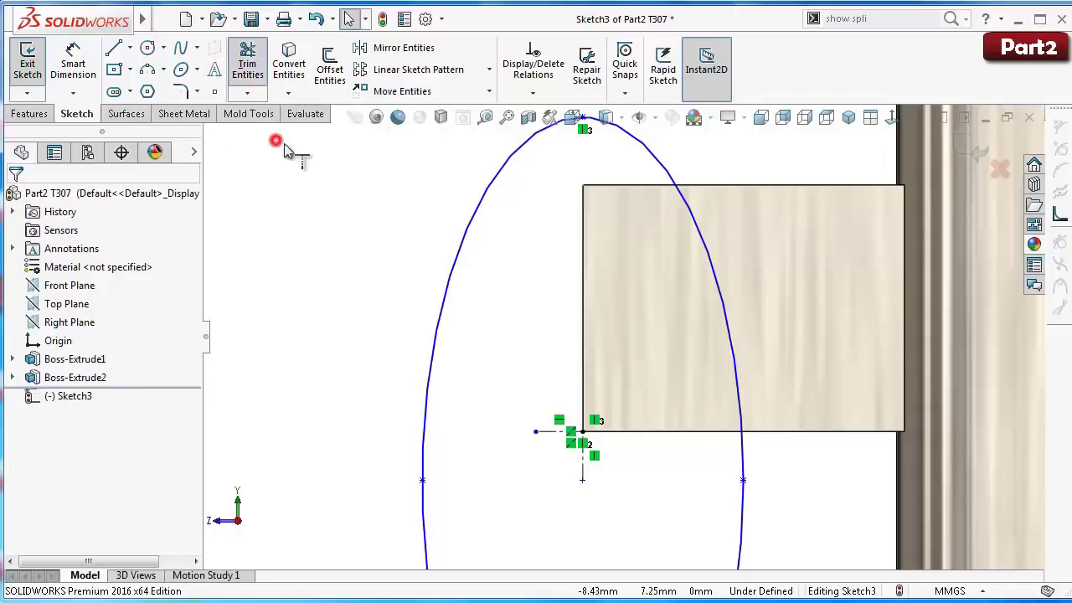
click(541, 432)
click(586, 475)
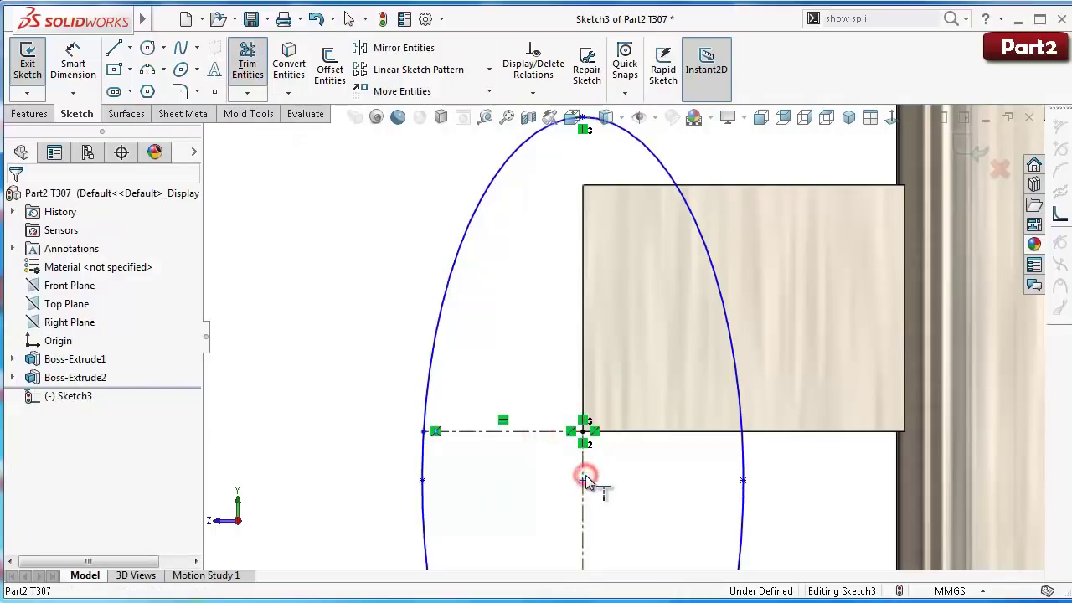
click(266, 283)
scroll(326, 301, up, 2)
scroll(618, 424, up, 2)
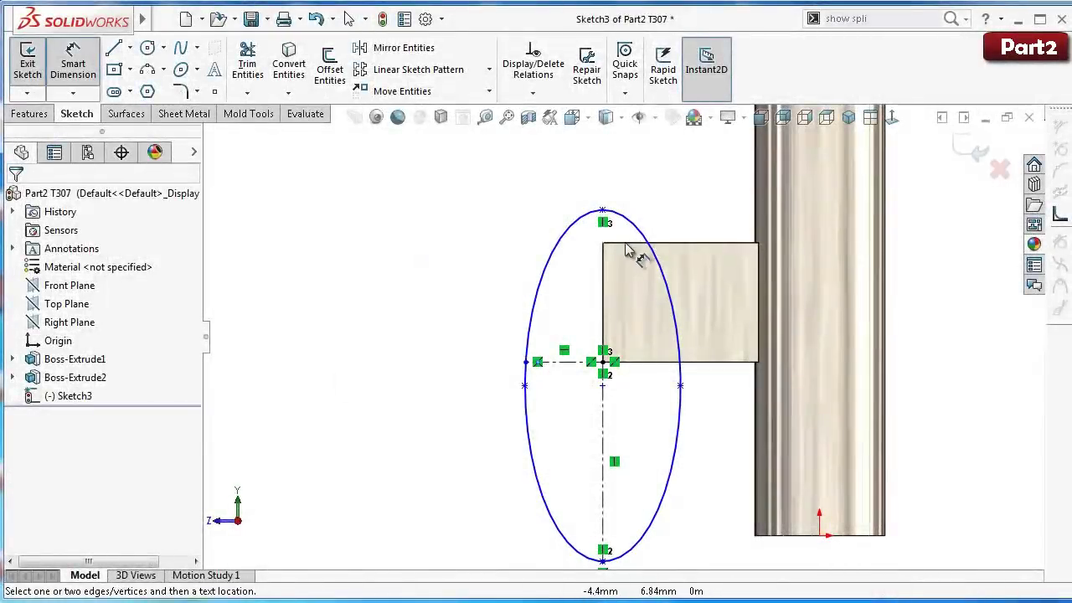
Step: Dimension a 0.25 mm gap between the block's top edge and the ellipse's top point
click(624, 245)
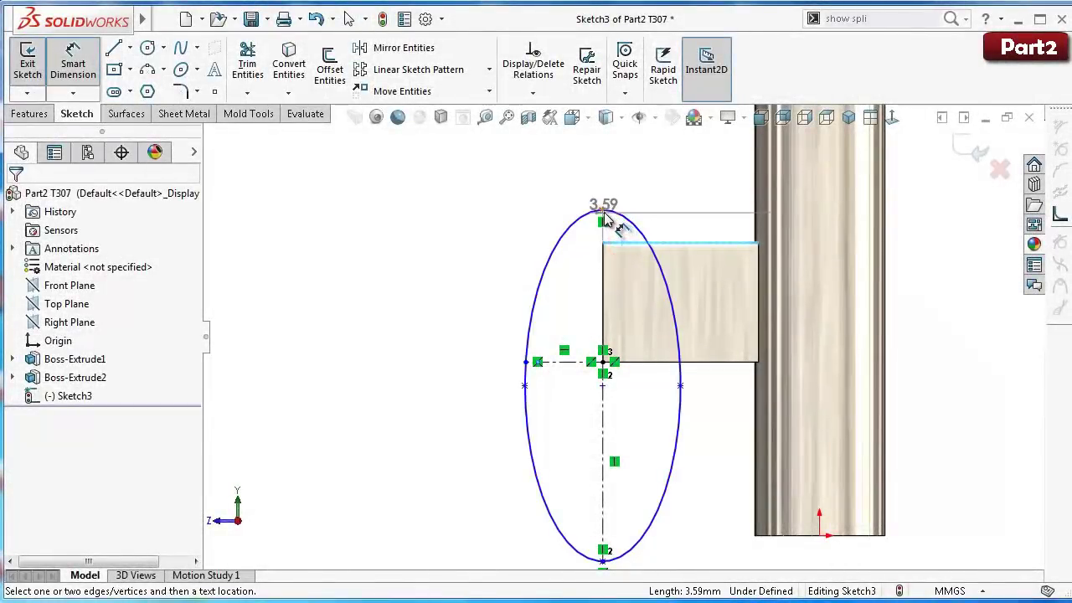
click(604, 210)
click(526, 218)
text(0)
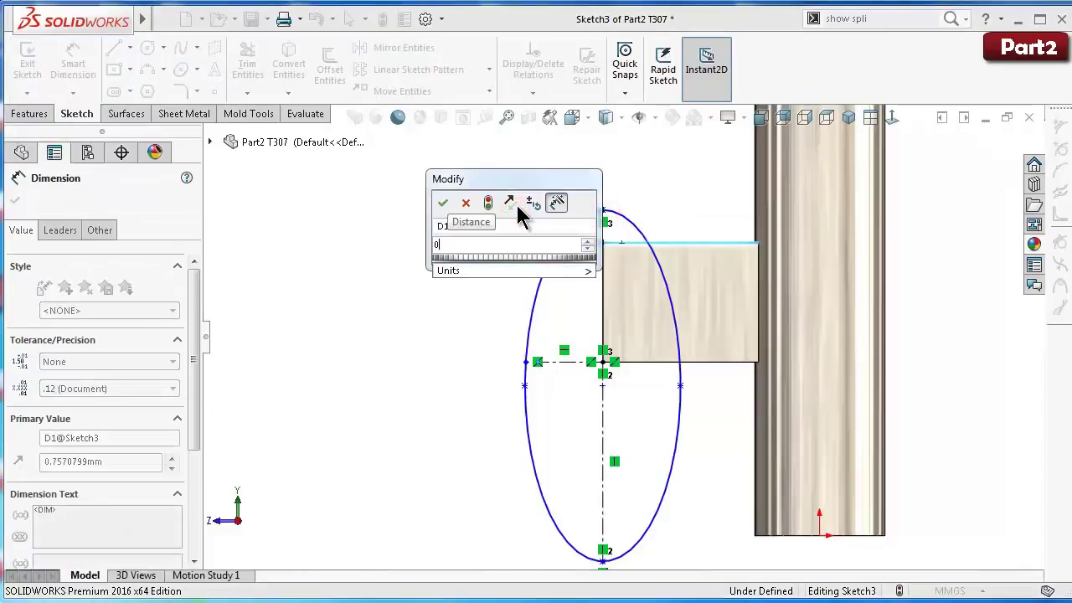
text(.2)
key(BackSpace)
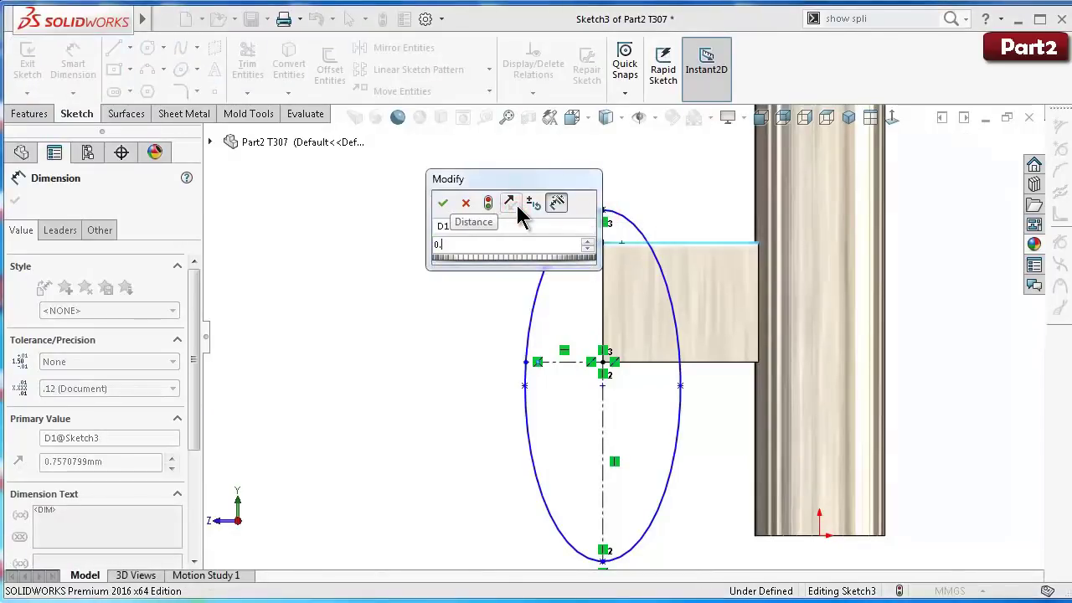
text(25)
key(Return)
Step: Dimension the horizontal centreline to a length of 1.5
scroll(537, 314, down, 3)
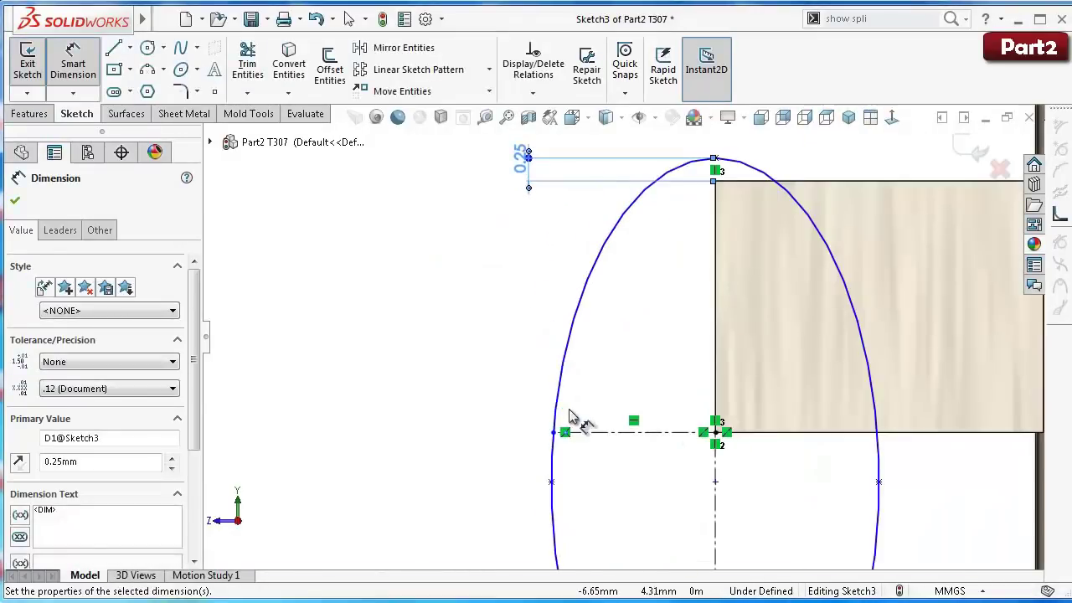
click(605, 433)
click(359, 373)
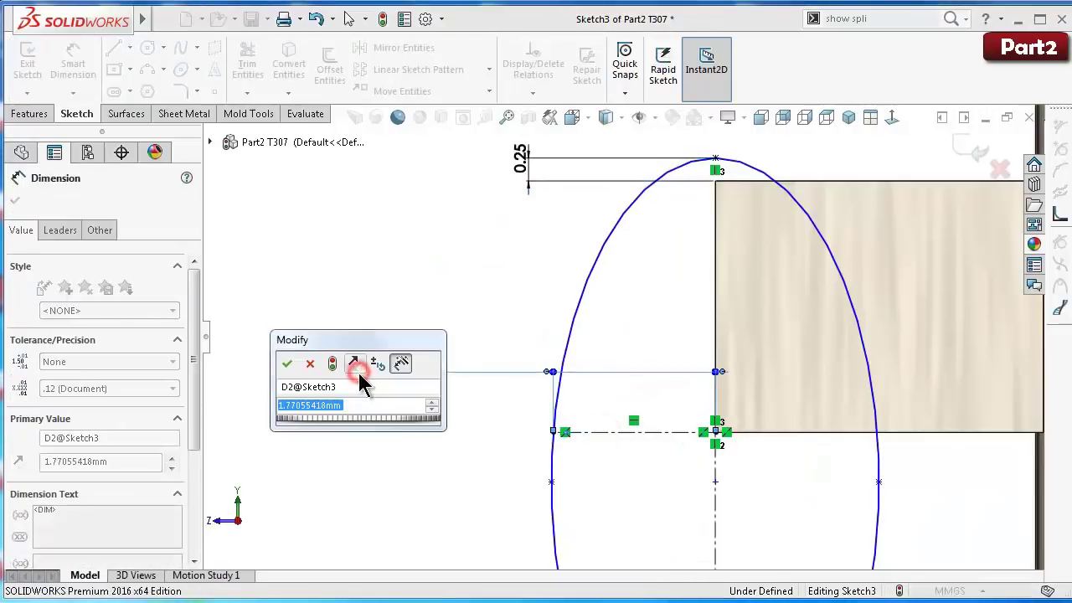
text(1.5)
key(Return)
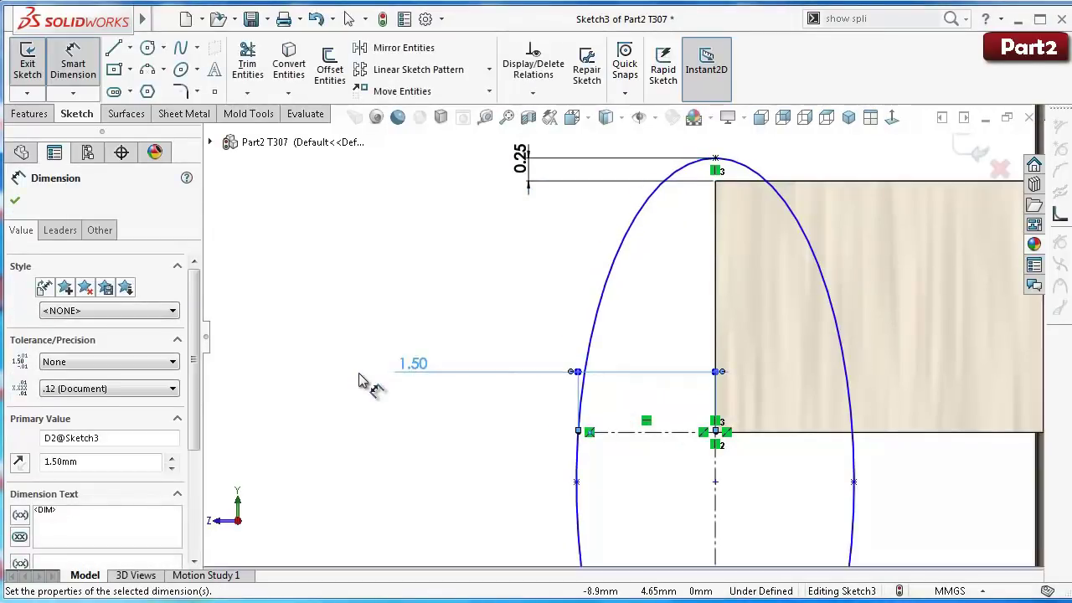
key(Escape)
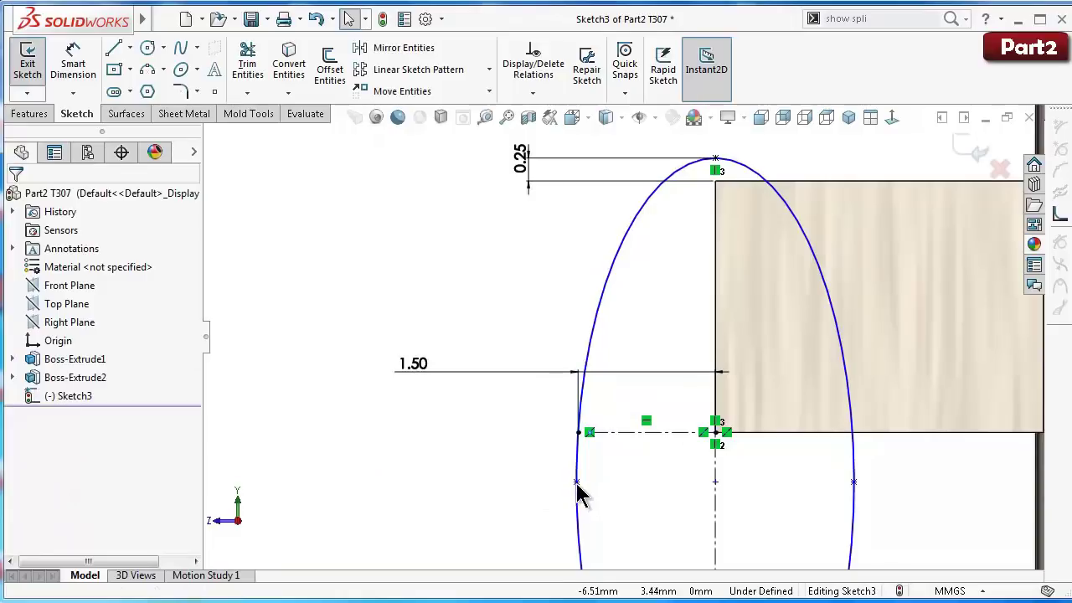
Step: Make the ellipse's left point coincident with the centreline's left endpoint
click(576, 481)
ctrl+click(578, 432)
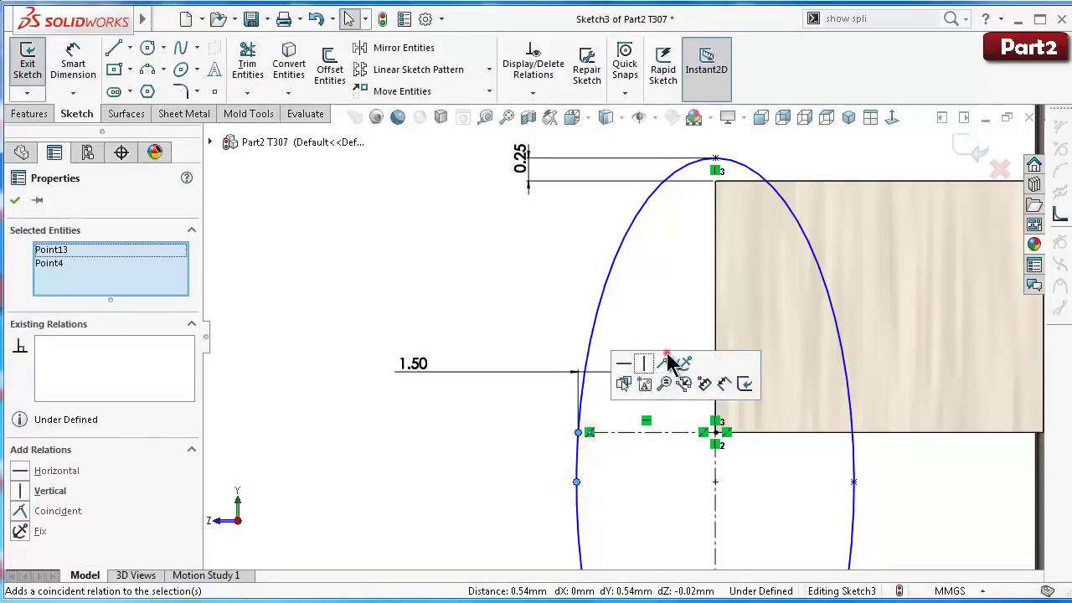
click(668, 358)
click(511, 290)
click(576, 481)
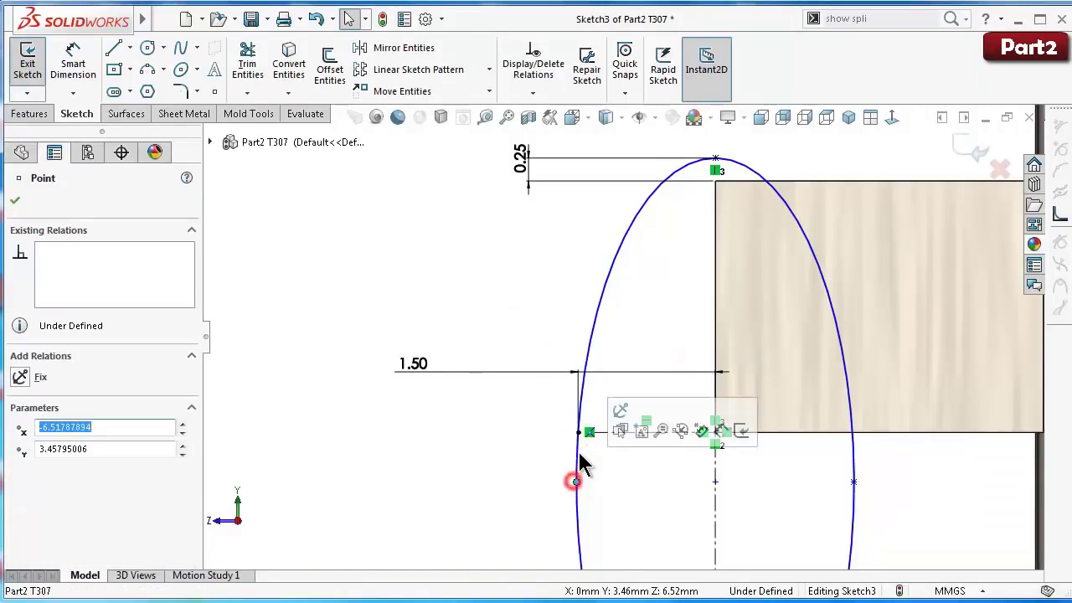
ctrl+click(585, 431)
click(662, 359)
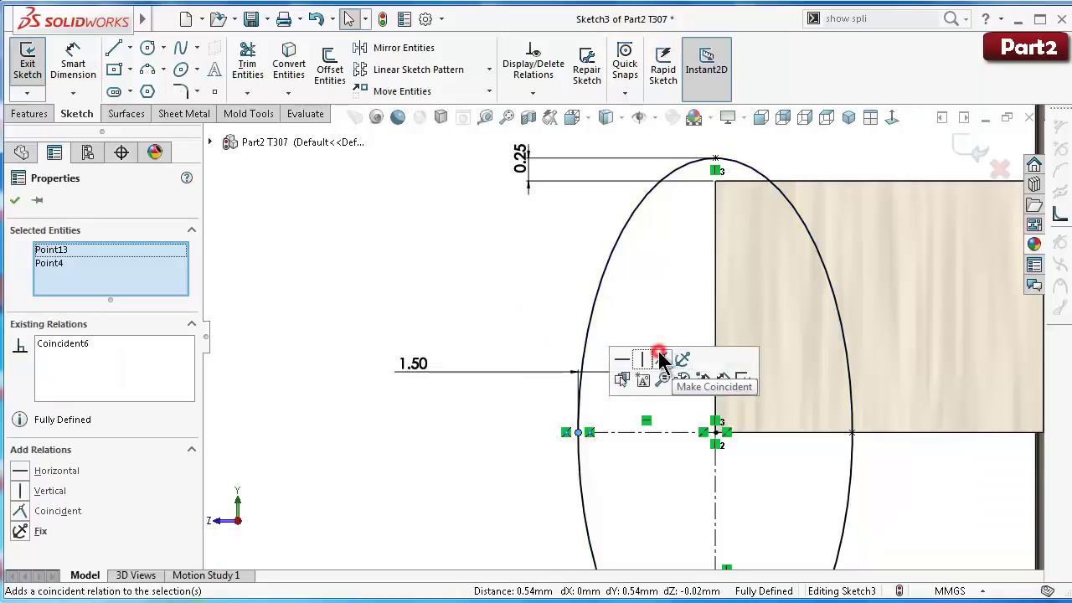
click(342, 269)
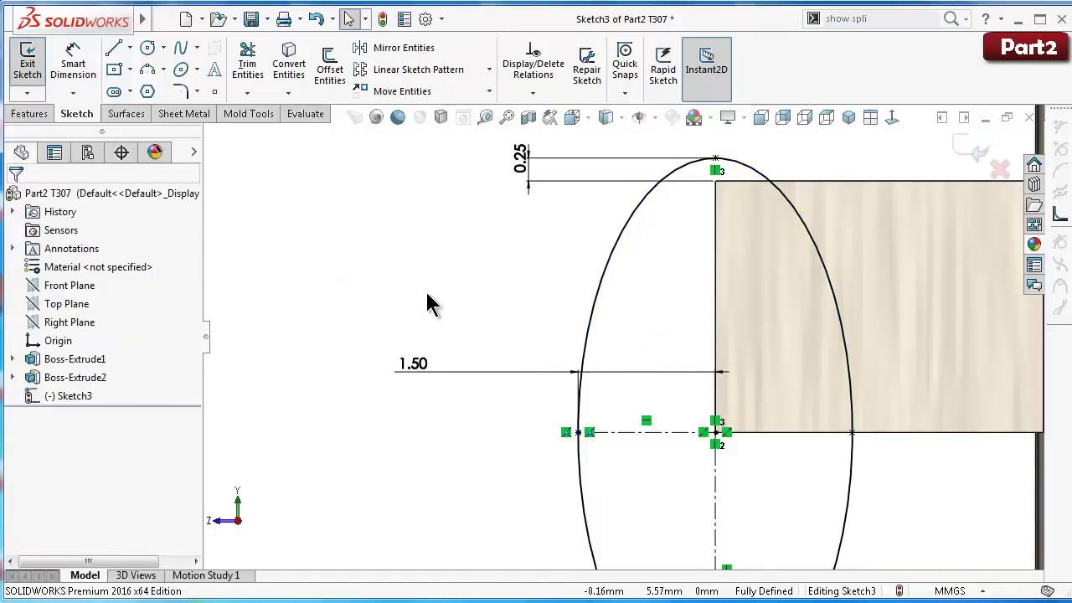
Step: Exit the sketch in isometric view and reopen Sketch3 for editing
key(ctrl+7)
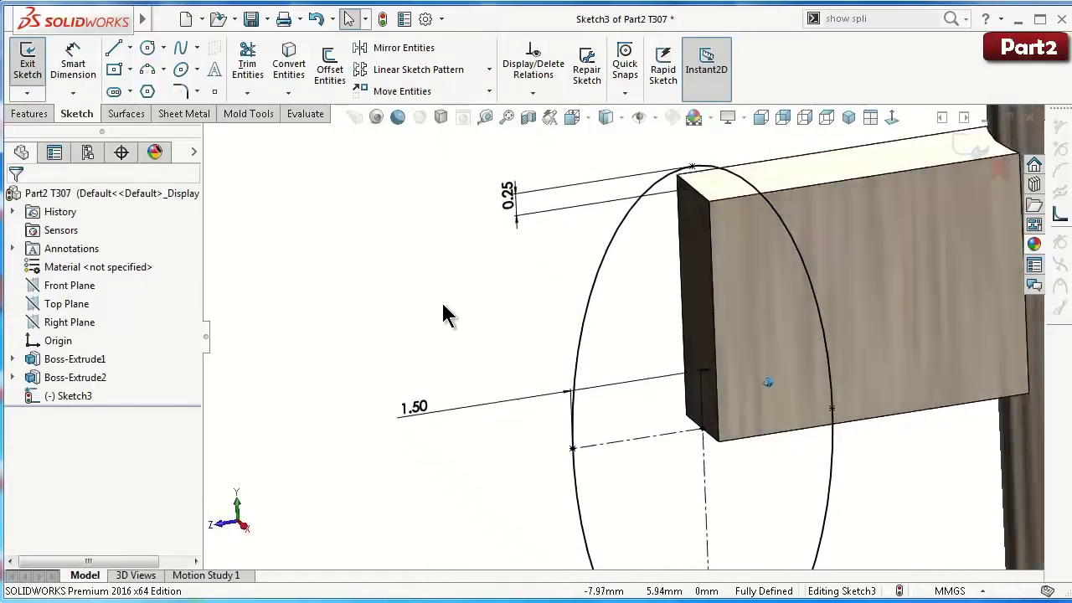
key(ctrl+b)
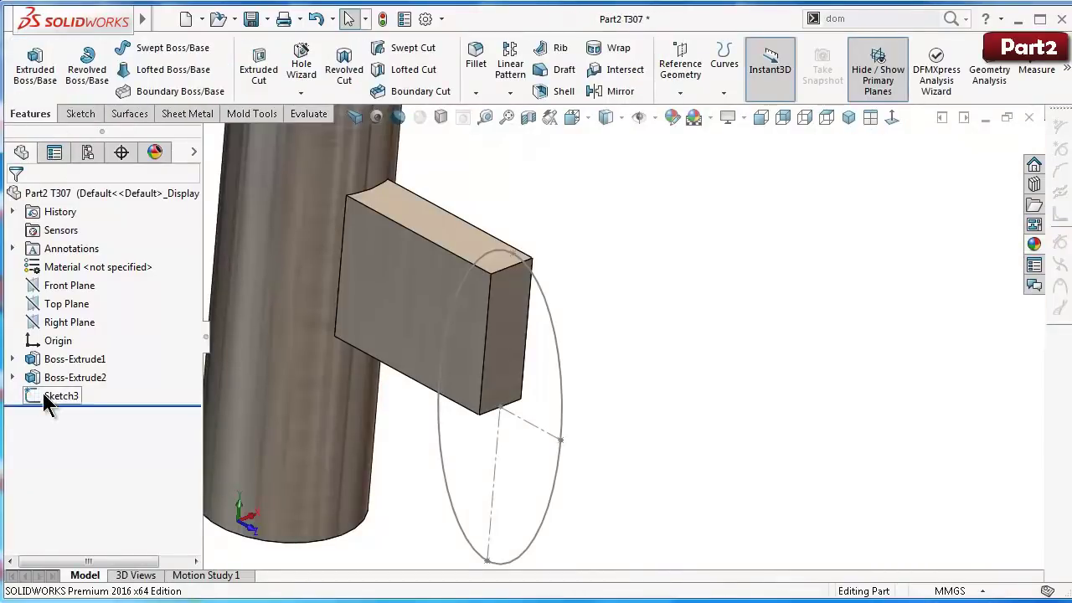
click(50, 396)
click(56, 341)
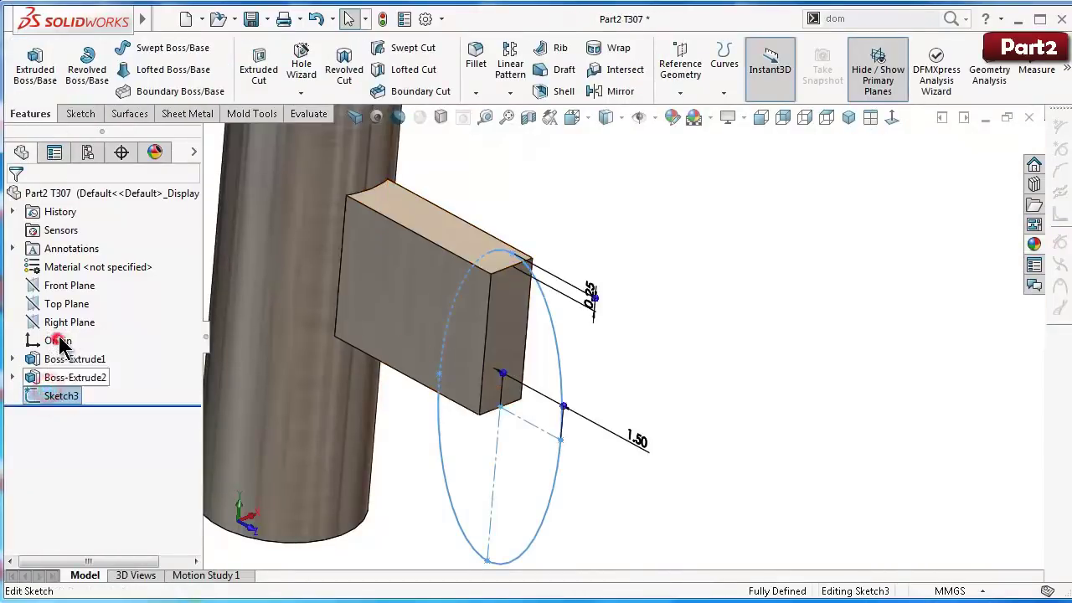
Step: Extrude the ellipse 0.5 mm with a Mid Plane end condition
click(32, 112)
click(32, 67)
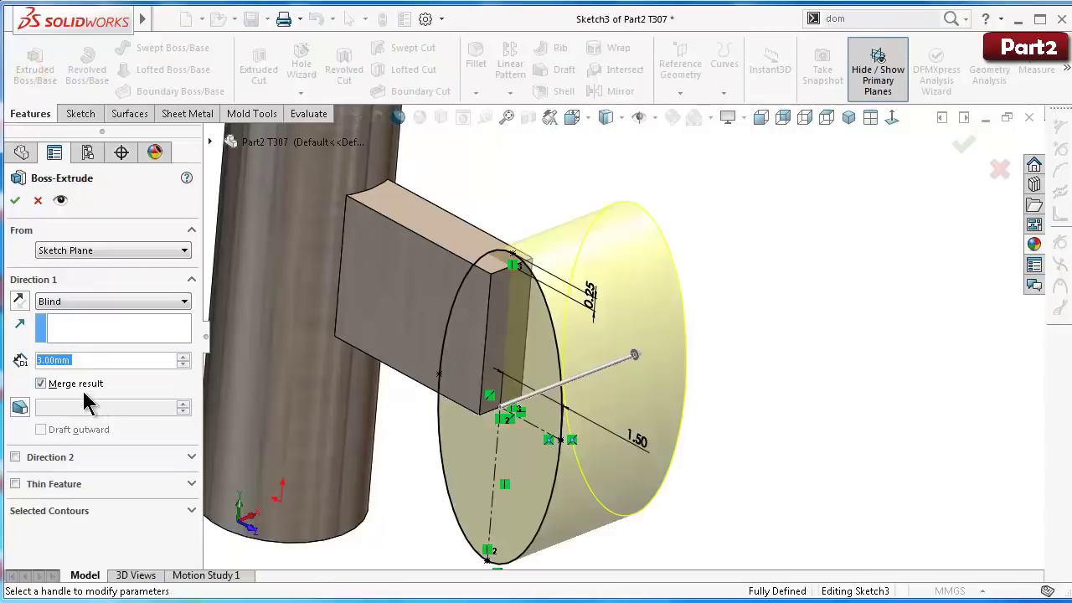
text(0.5)
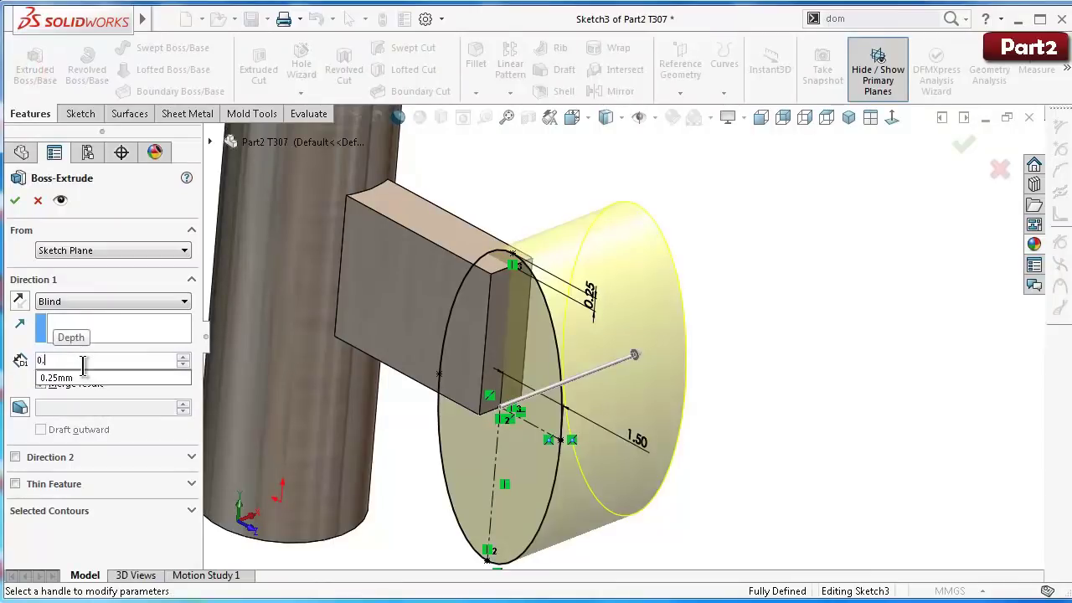
key(Return)
click(64, 303)
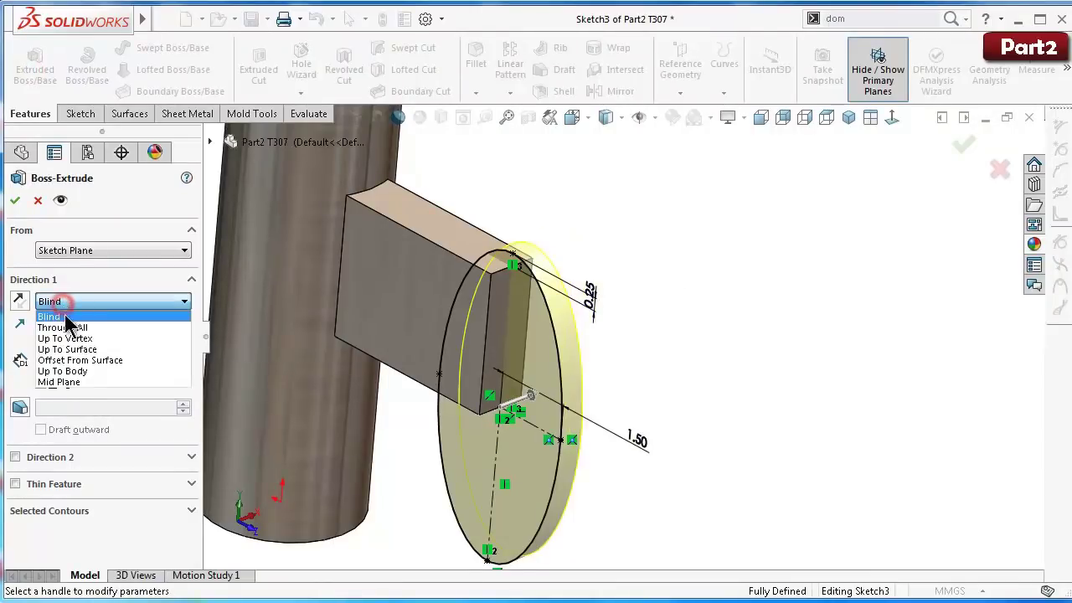
click(72, 370)
click(78, 302)
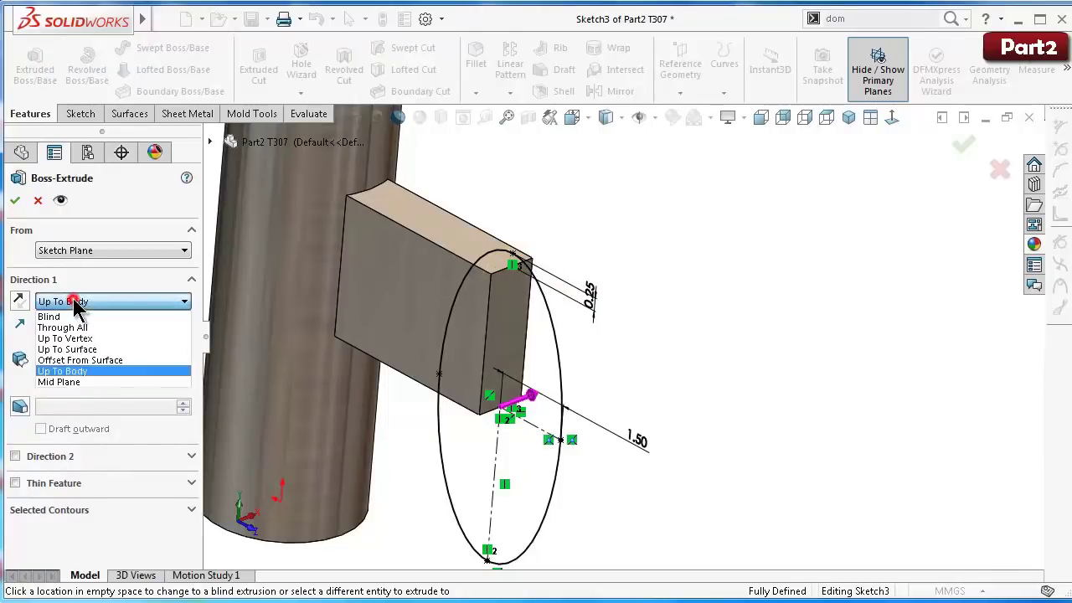
click(78, 383)
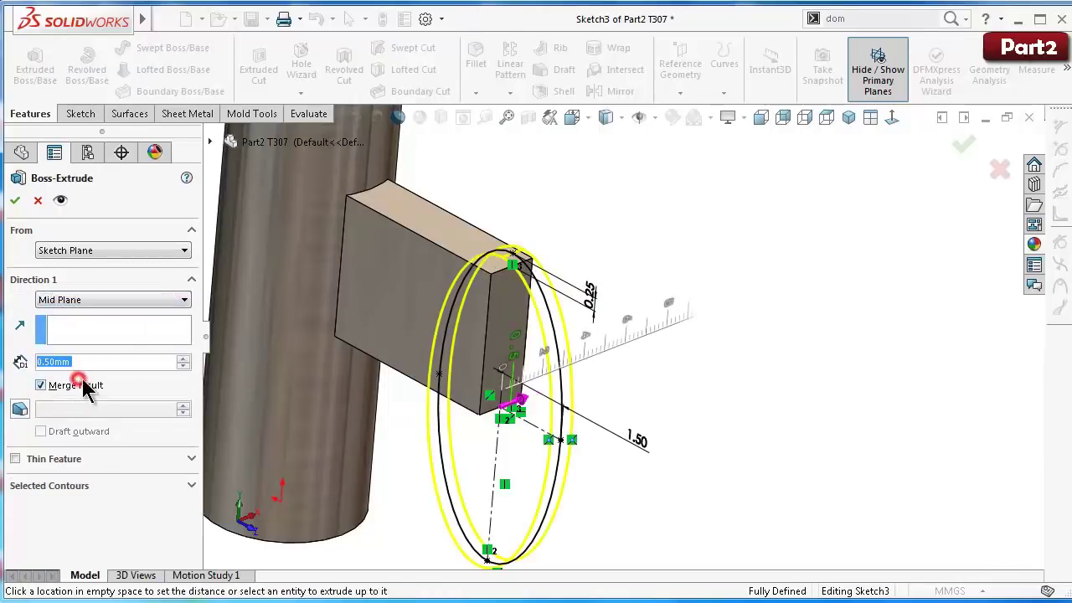
click(17, 201)
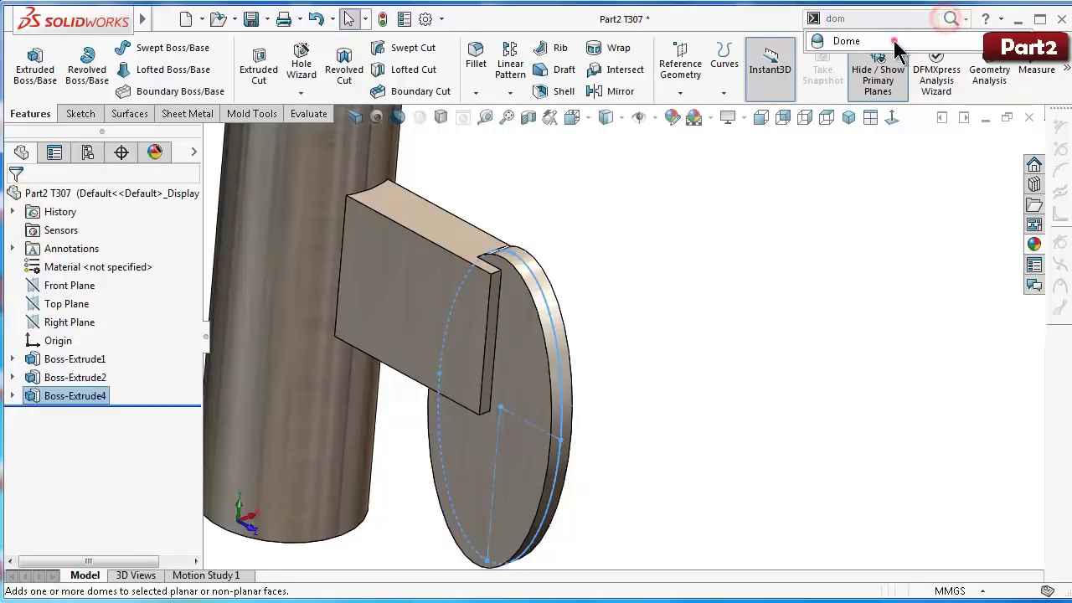
Step: Cancel a trial Dome, then unmerge the disc extrusion into a separate body
click(895, 41)
click(515, 450)
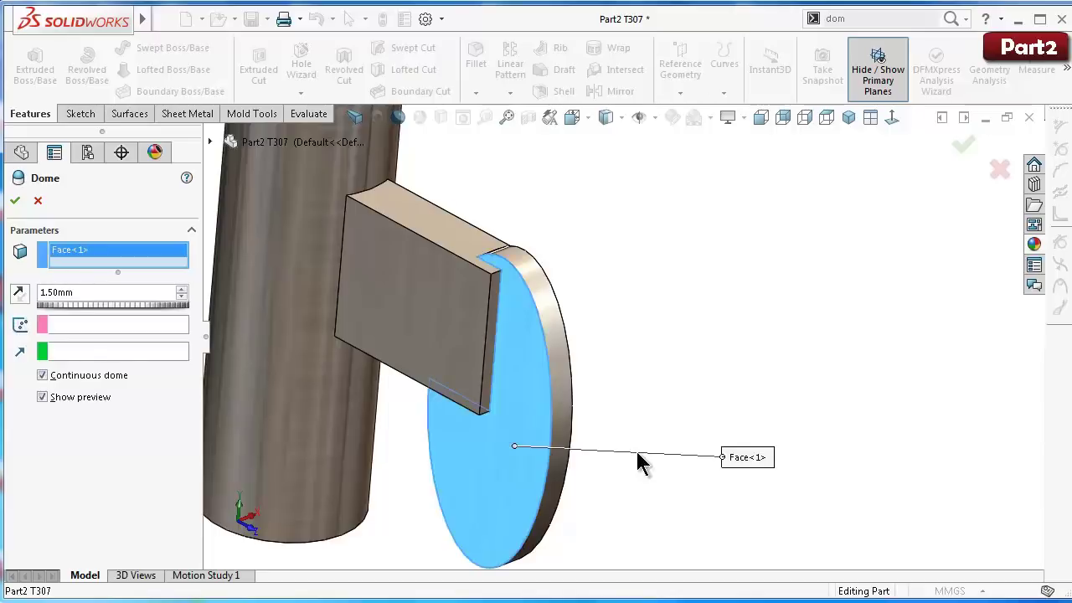
click(38, 201)
click(34, 396)
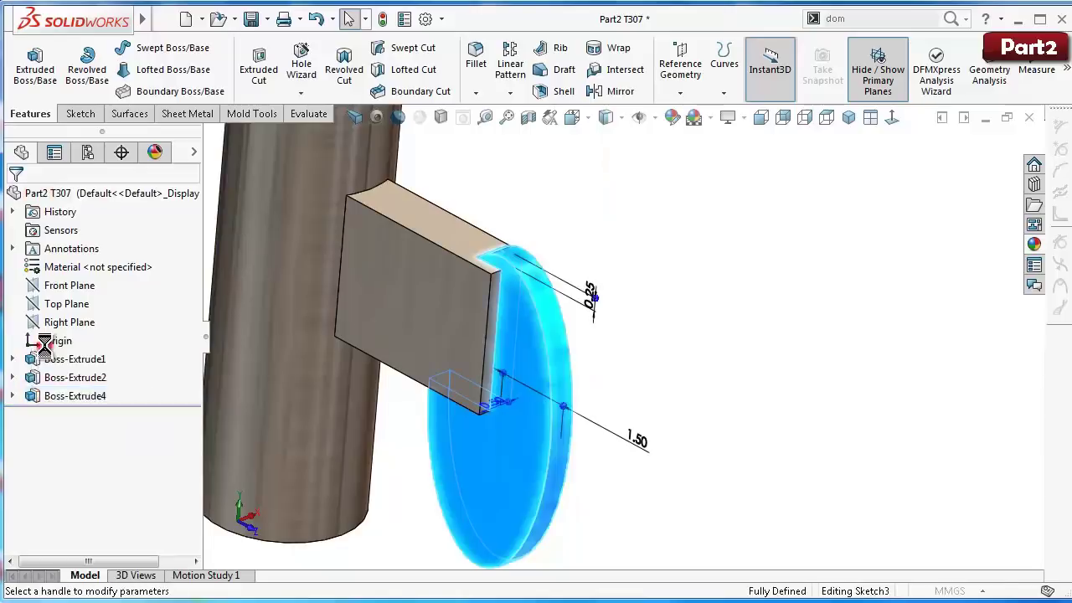
click(40, 385)
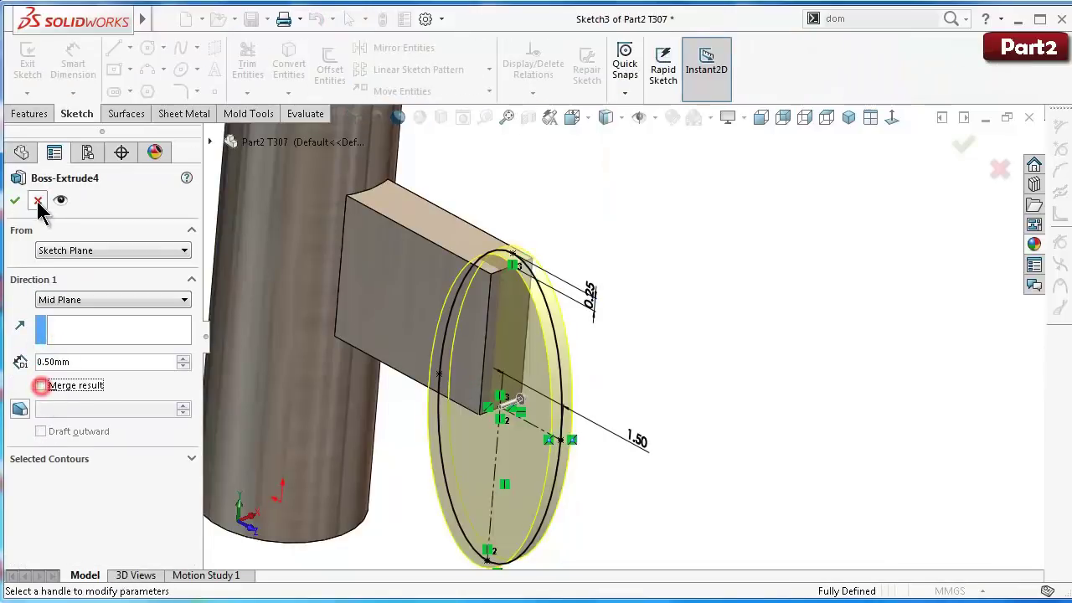
click(15, 201)
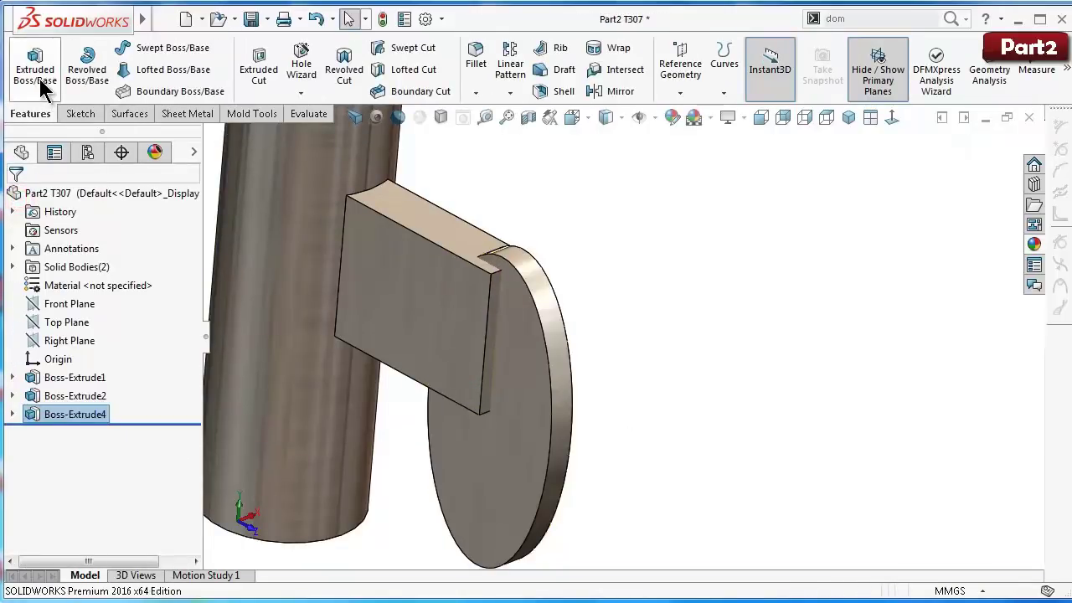
Step: Start a Dome feature and select both faces of the disc
click(951, 18)
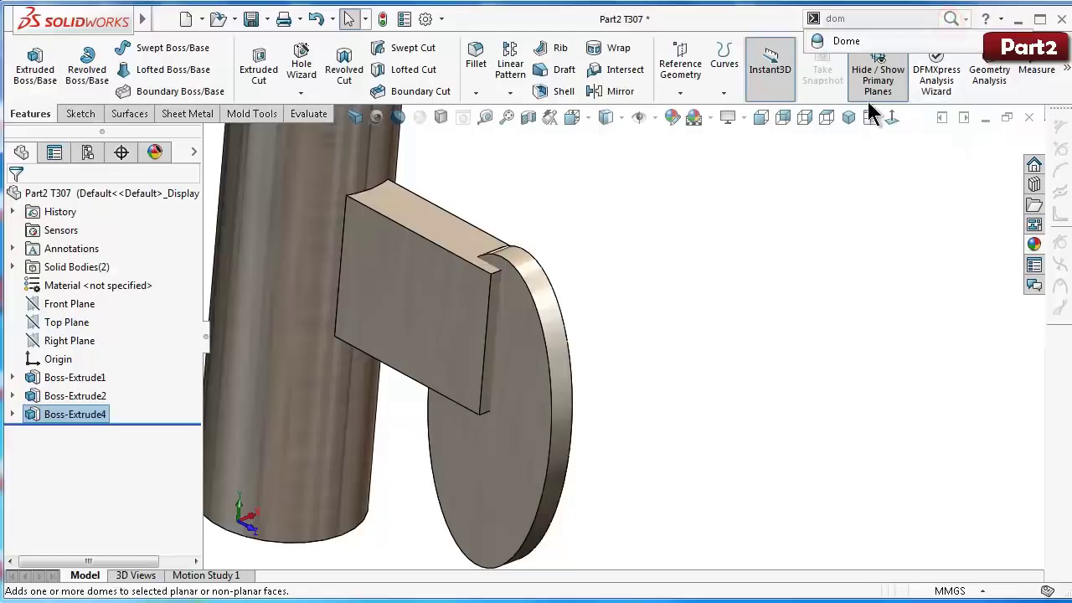
click(846, 40)
click(505, 430)
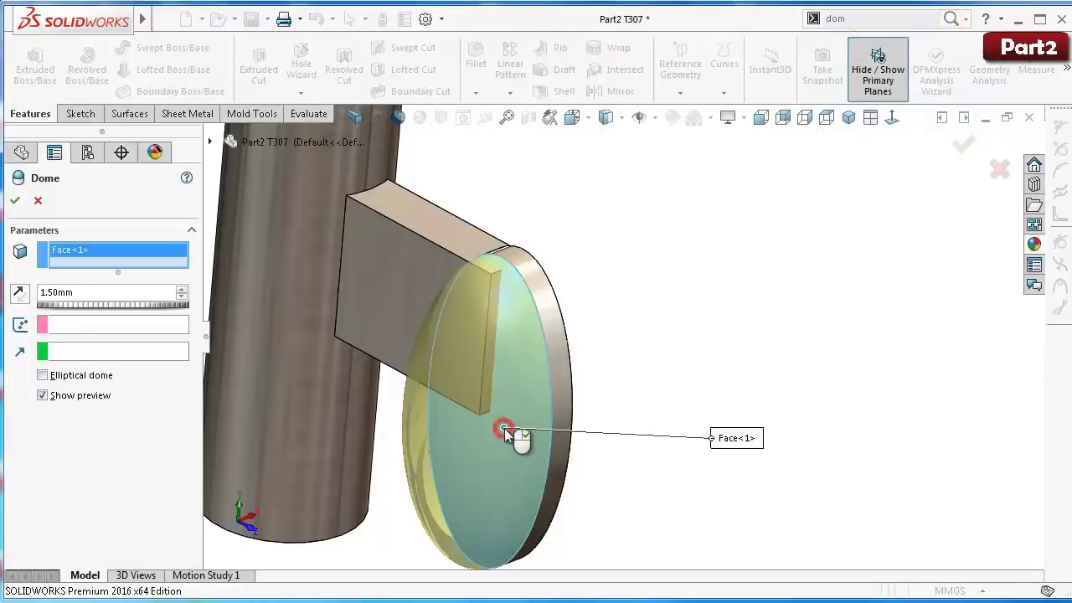
mouse_move(620, 342)
middle_down()
mouse_move(556, 359)
mouse_move(548, 376)
middle_up()
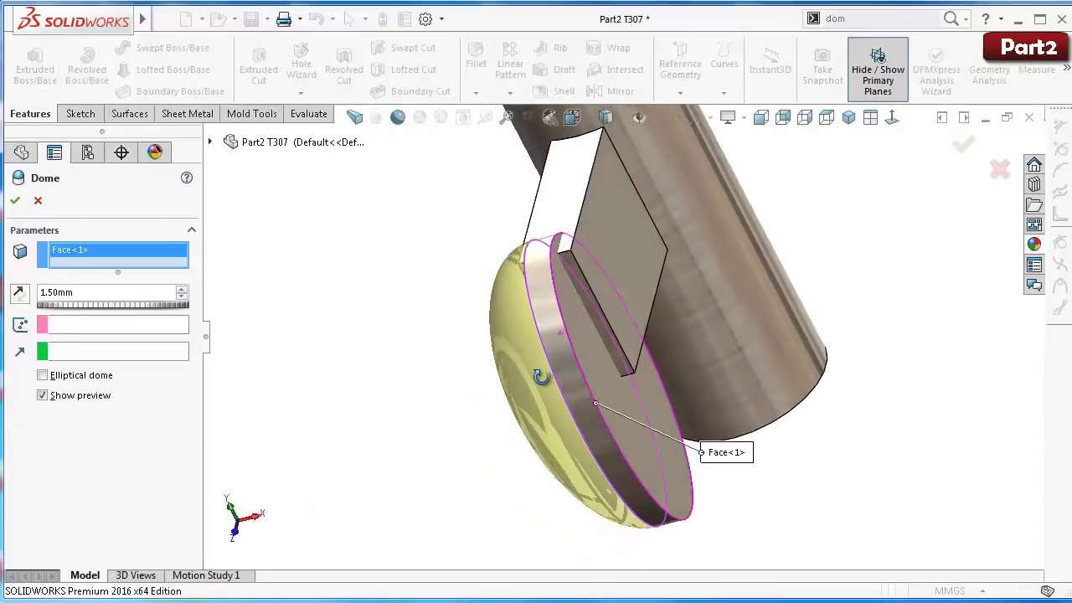
click(609, 381)
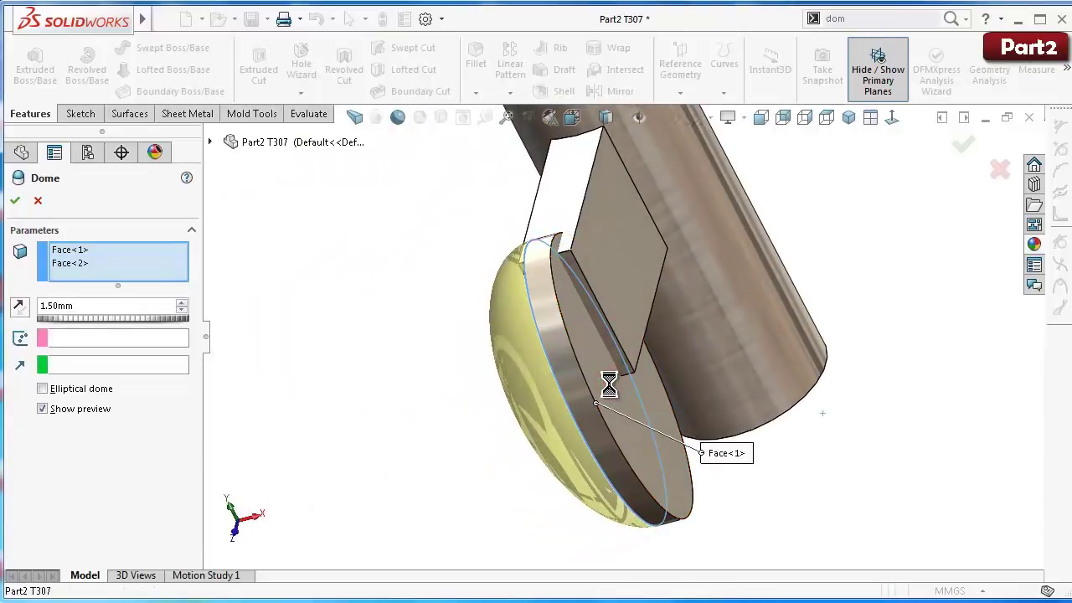
Step: Make the dome elliptical, try a 2 mm height, then settle on 1.5 mm and accept
click(42, 388)
middle_drag(408, 412, 392, 584)
scroll(569, 293, down, 5)
mouse_move(570, 293)
middle_down()
mouse_move(575, 395)
mouse_move(606, 430)
mouse_move(651, 433)
mouse_move(667, 380)
mouse_move(677, 227)
mouse_move(661, 184)
mouse_move(481, 227)
mouse_move(544, 254)
middle_up()
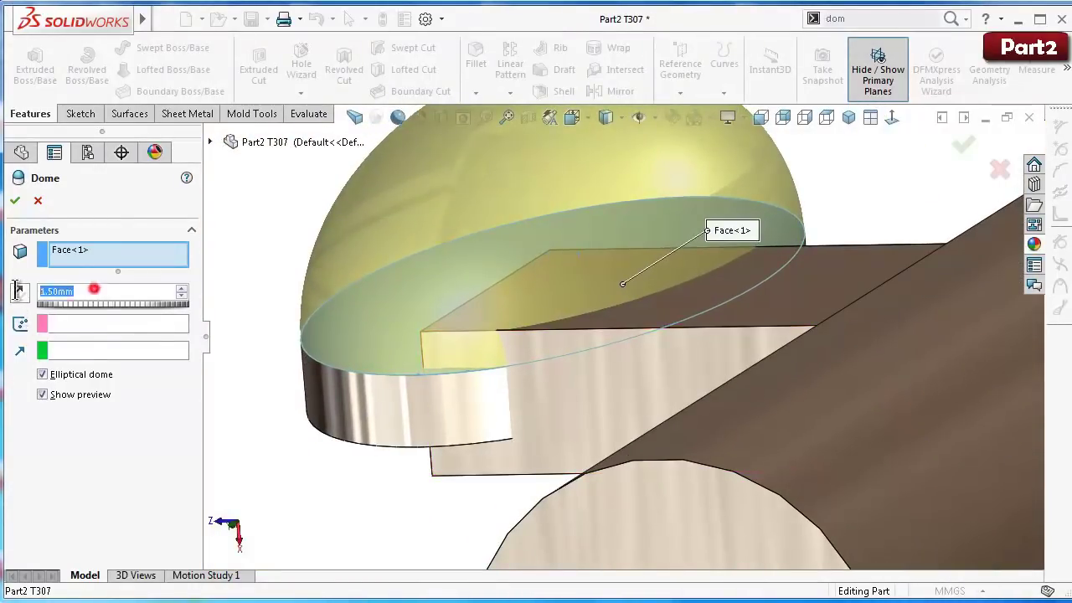
text(2)
key(Return)
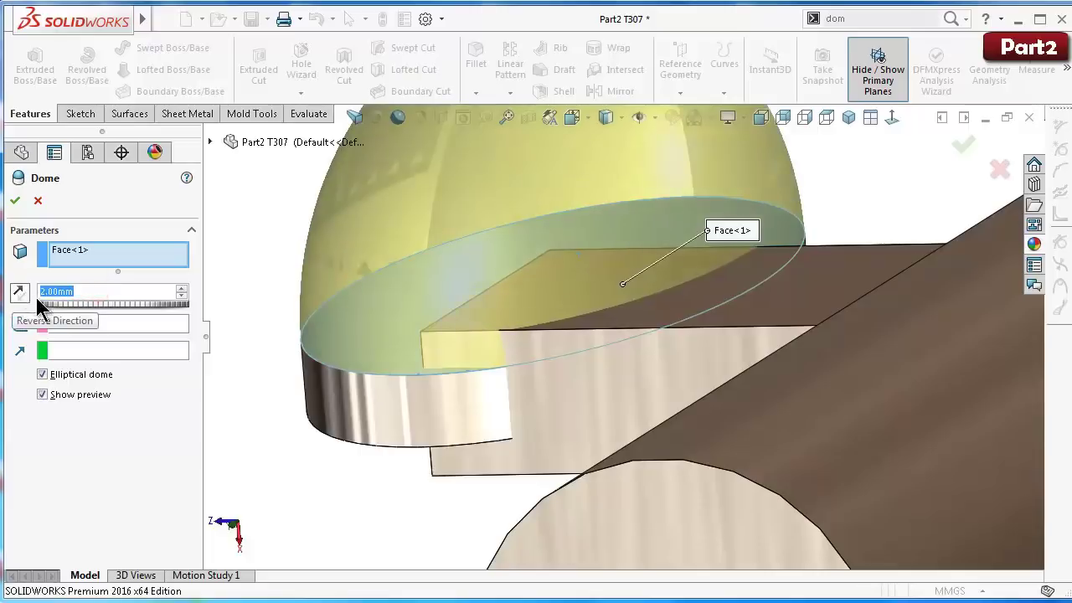
middle_drag(330, 290, 447, 307)
text(1.5)
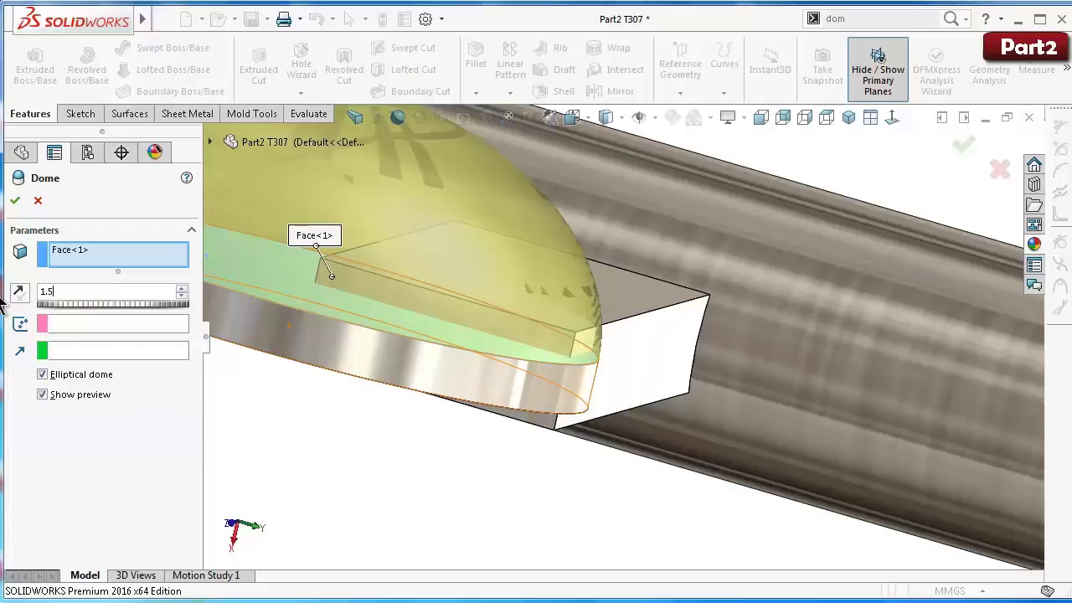
key(Return)
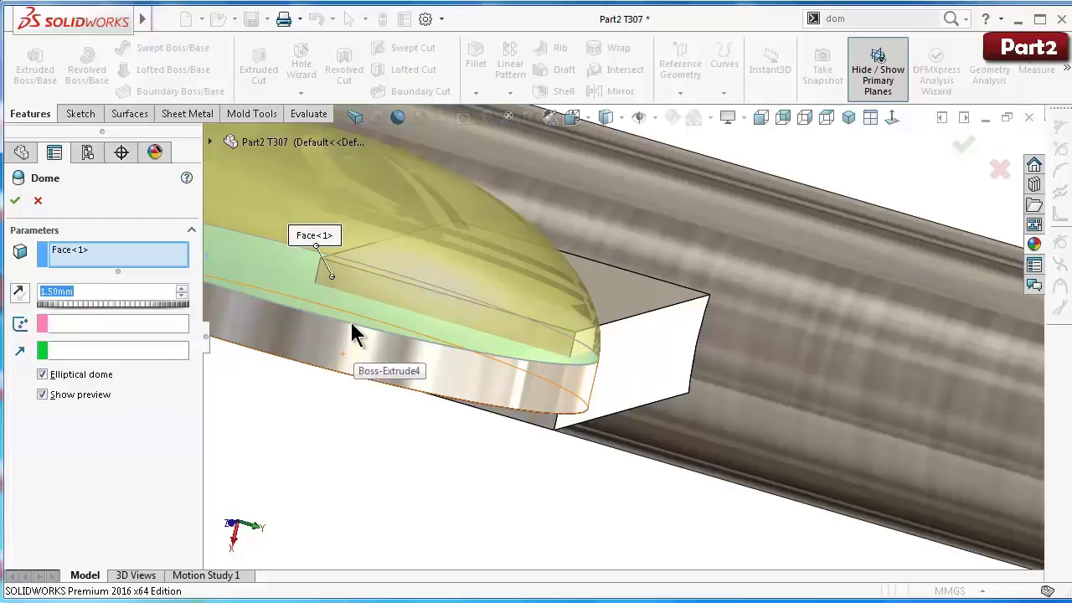
click(15, 201)
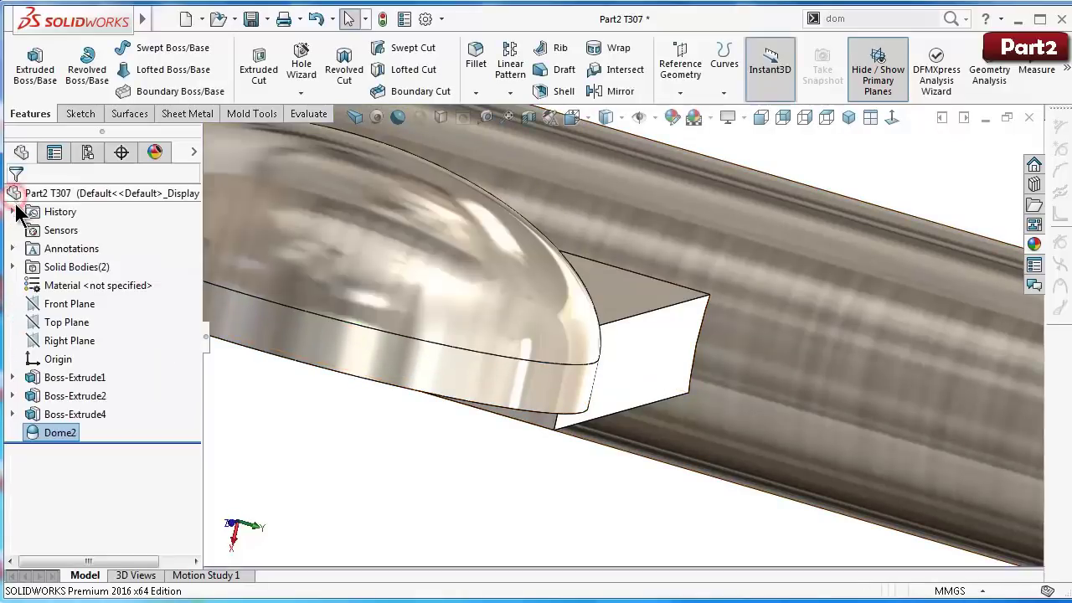
Step: Add Dome3 on the oval's flat face at the default 1.50 mm height
click(952, 19)
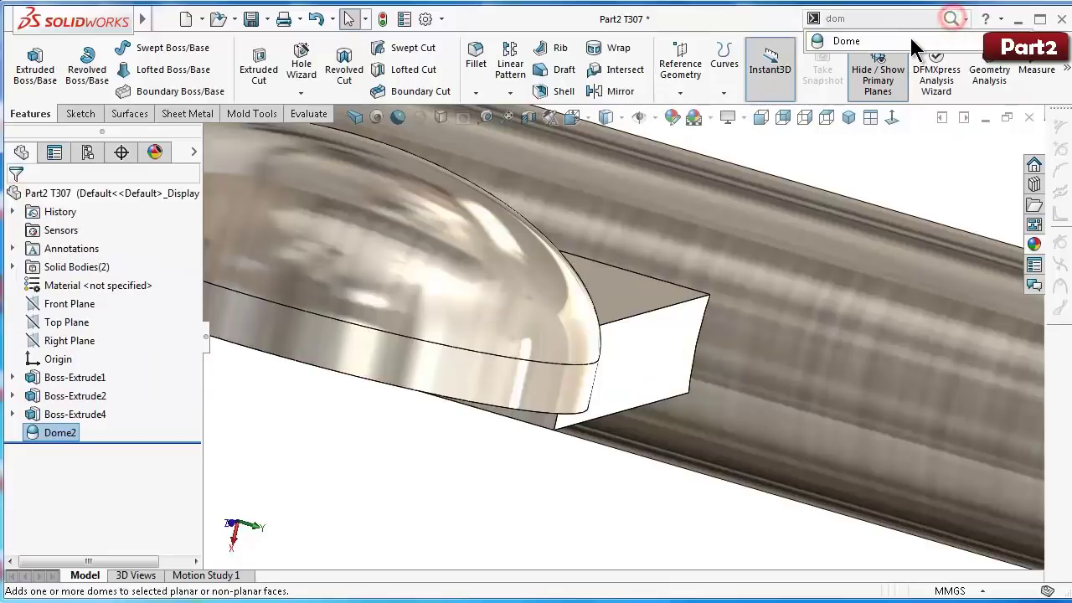
click(921, 42)
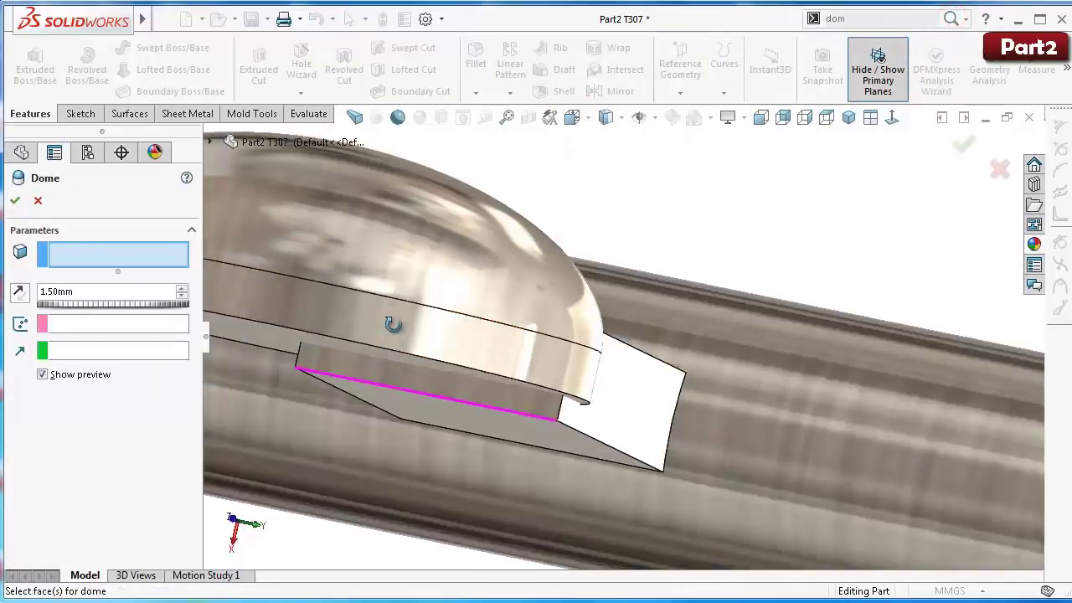
middle_drag(373, 419, 394, 294)
click(385, 312)
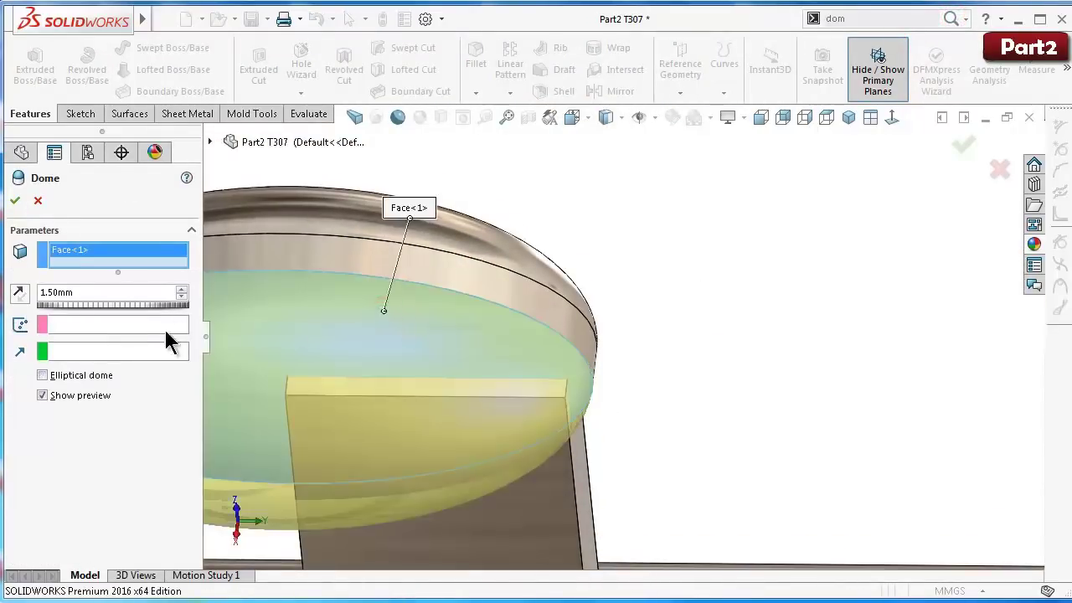
click(15, 201)
mouse_move(558, 270)
middle_down()
mouse_move(563, 296)
mouse_move(511, 539)
mouse_move(503, 419)
mouse_move(431, 386)
mouse_move(868, 13)
middle_up()
click(863, 18)
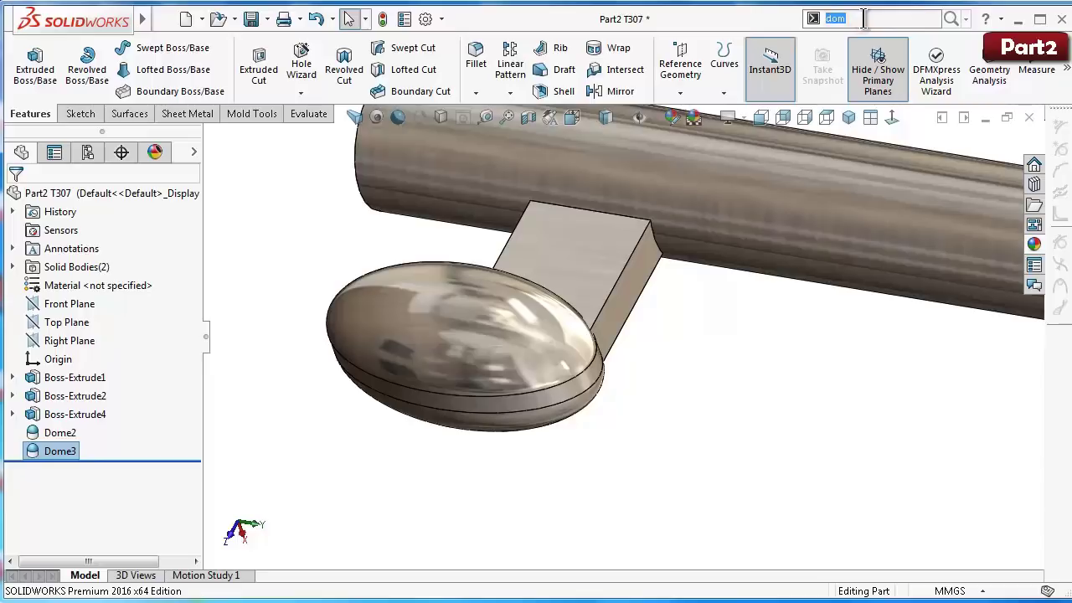
Step: Combine the Boss-Extrude2 and Dome3 bodies using the Add operation
text(do)
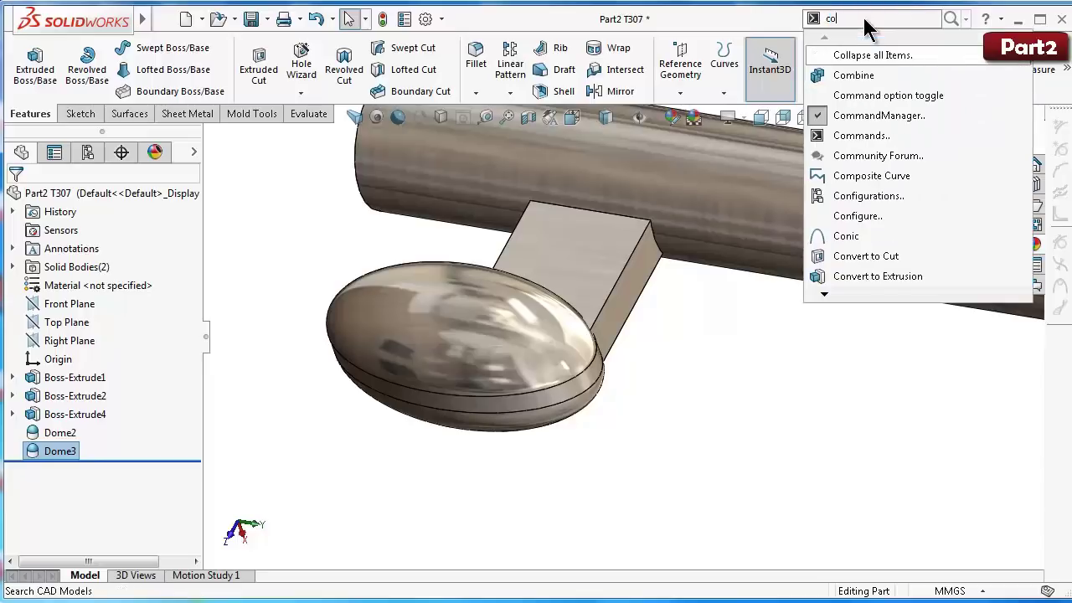
click(829, 75)
click(723, 168)
click(56, 248)
click(379, 354)
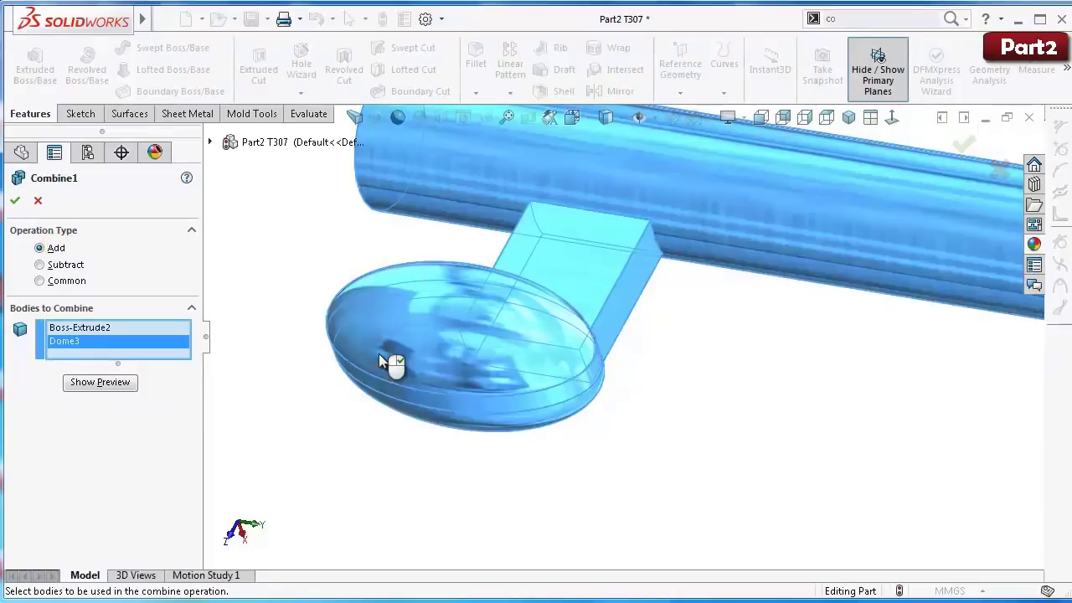
click(17, 201)
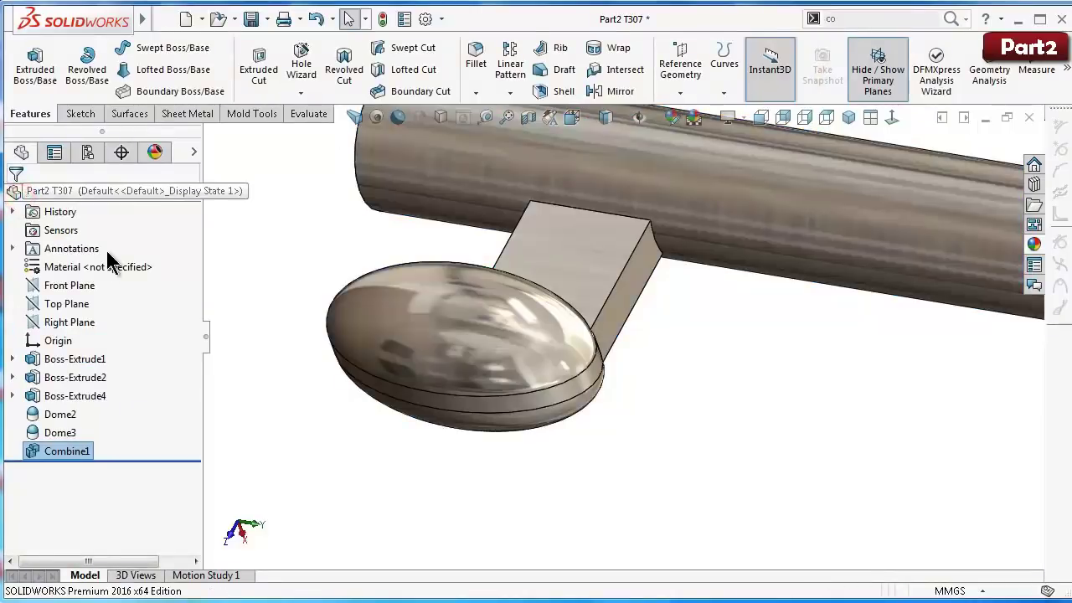
click(323, 453)
mouse_move(480, 445)
middle_down()
mouse_move(520, 260)
mouse_move(503, 361)
middle_up()
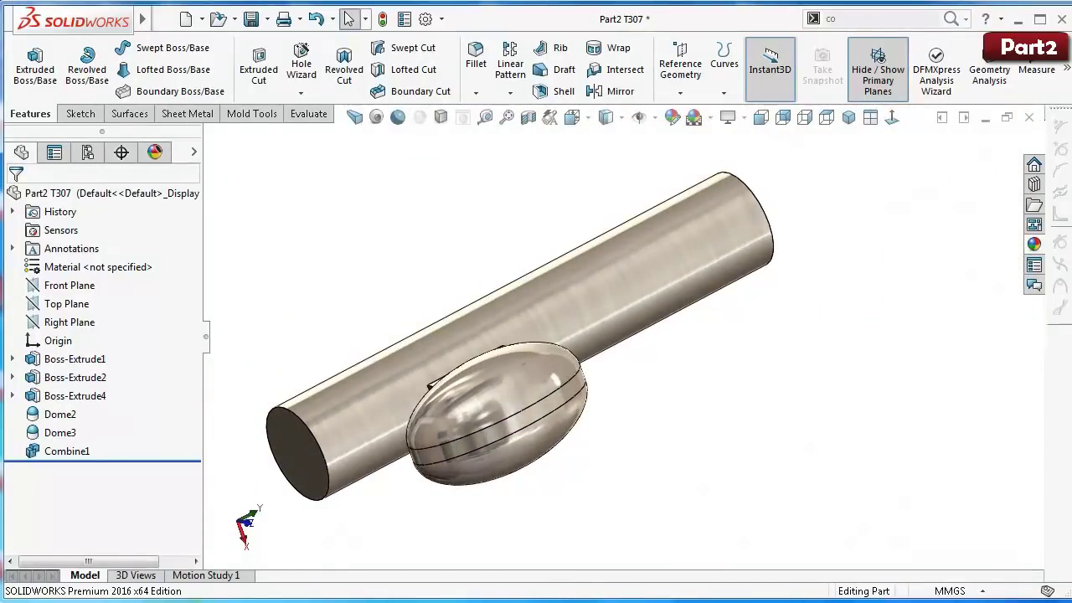
Step: Edit Boss-Extrude3 and change its mid-plane depth to 0.25 mm
mouse_move(778, 467)
middle_down()
mouse_move(746, 470)
mouse_move(701, 402)
middle_up()
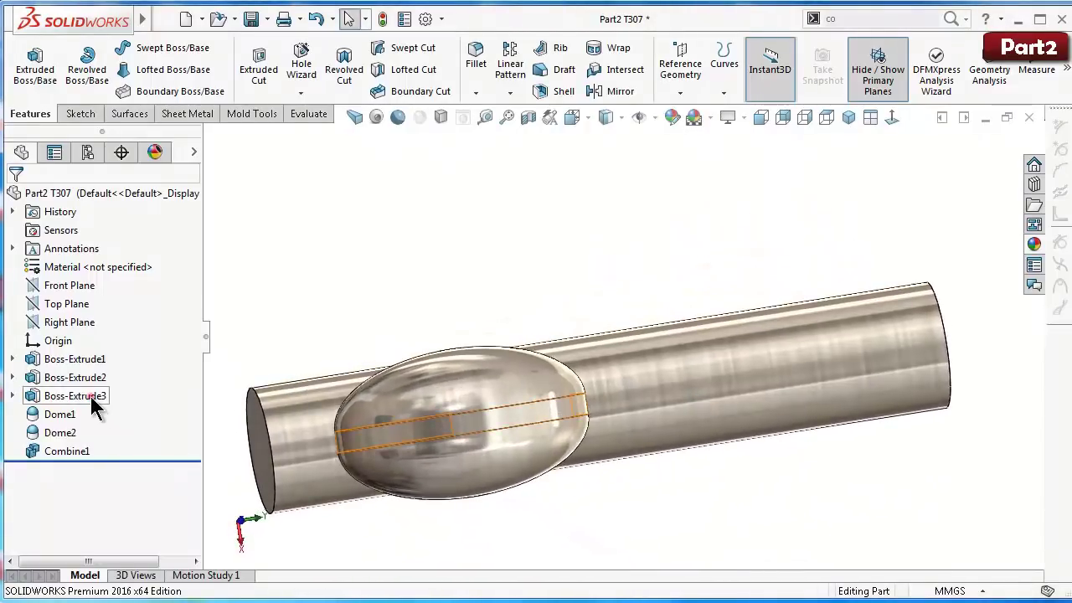
click(91, 396)
click(107, 348)
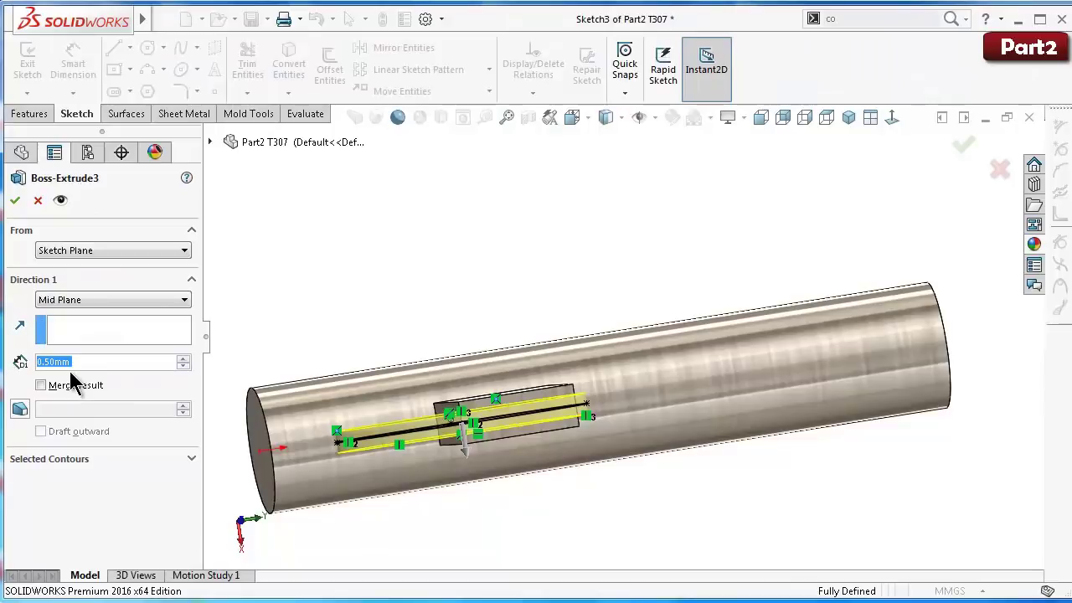
text(0.)
key(Return)
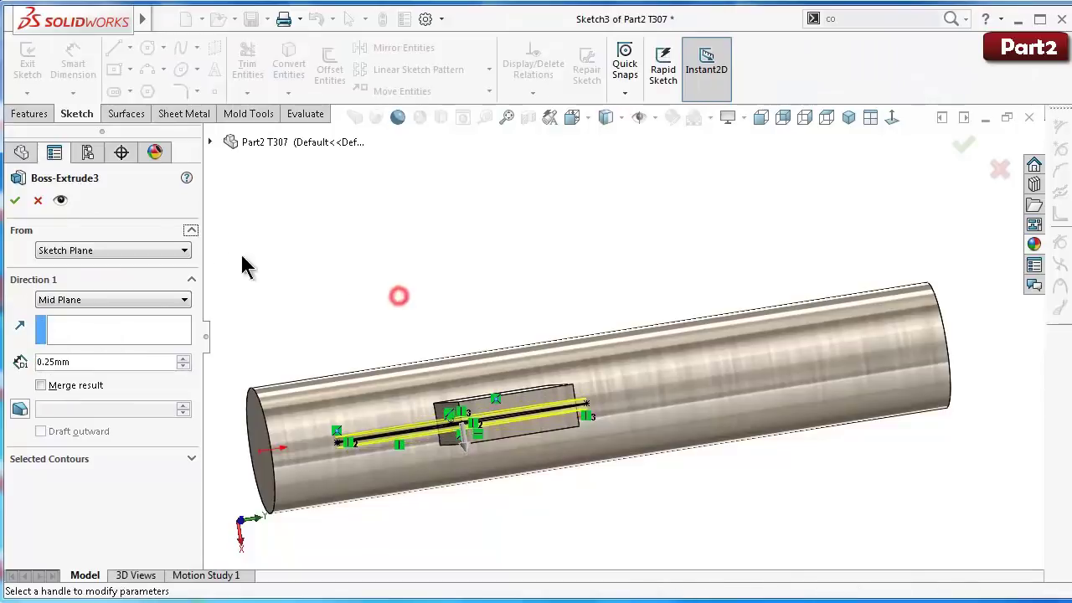
click(16, 200)
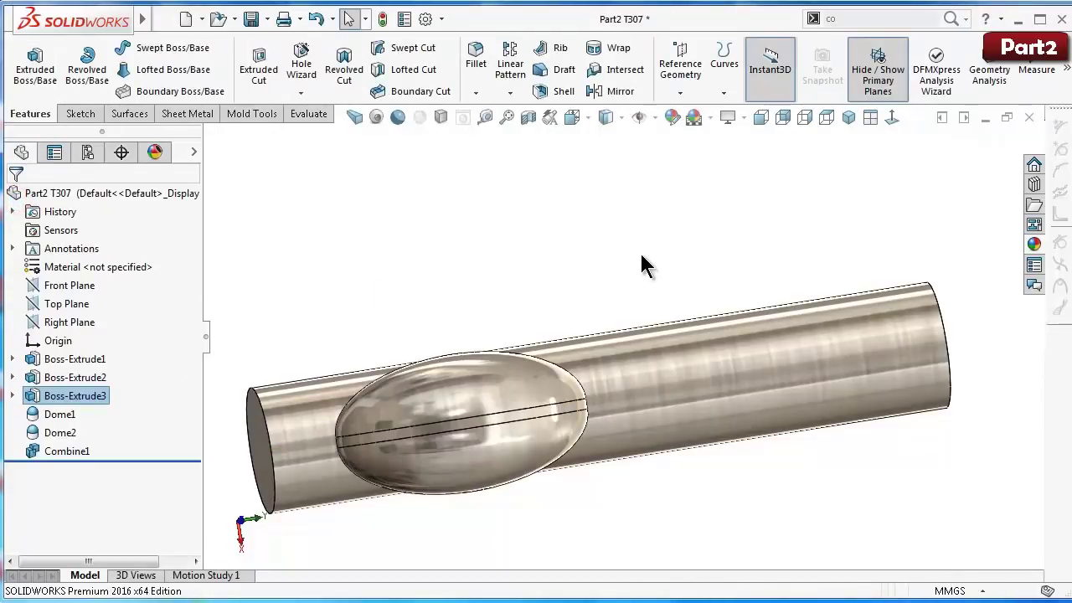
mouse_move(645, 265)
middle_down()
mouse_move(531, 288)
mouse_move(595, 299)
middle_up()
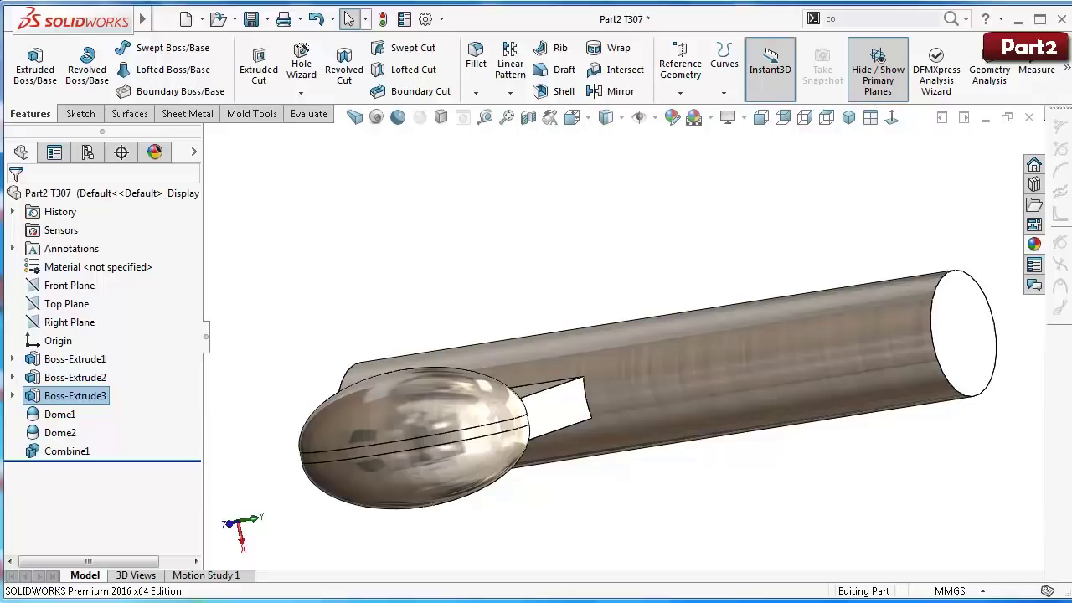
Step: Start a 0.25 mm fillet with the cylinder end face selected
click(476, 60)
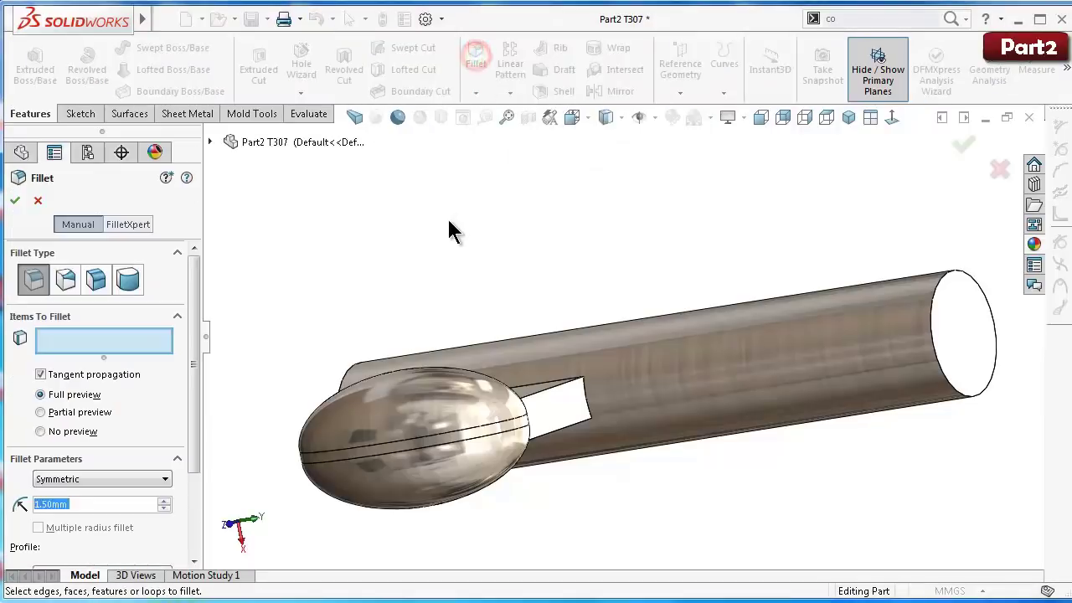
middle_drag(476, 225, 526, 290)
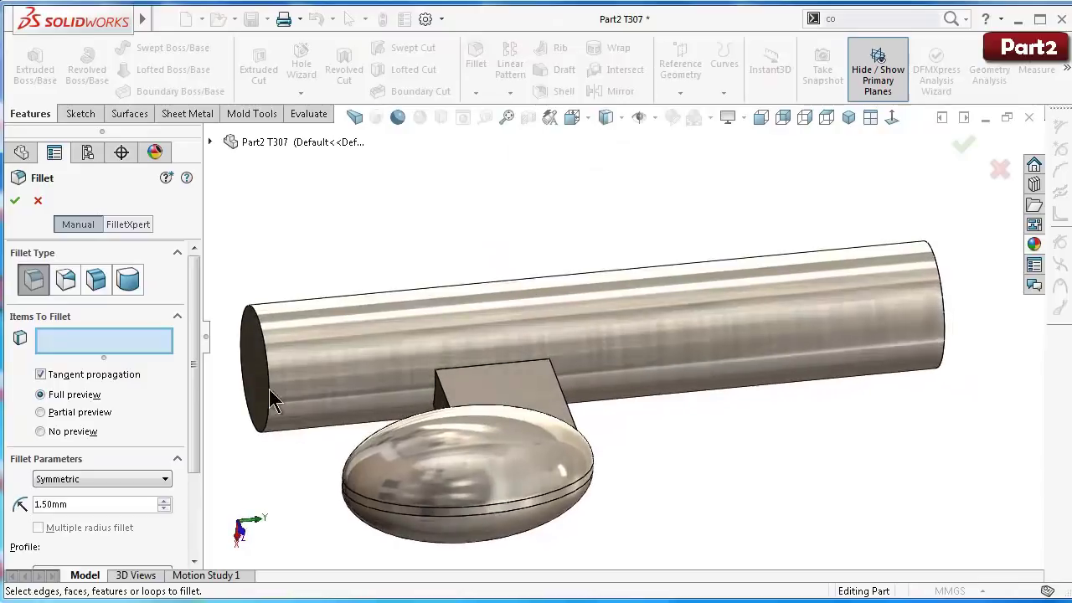
double_click(109, 503)
text(0.25)
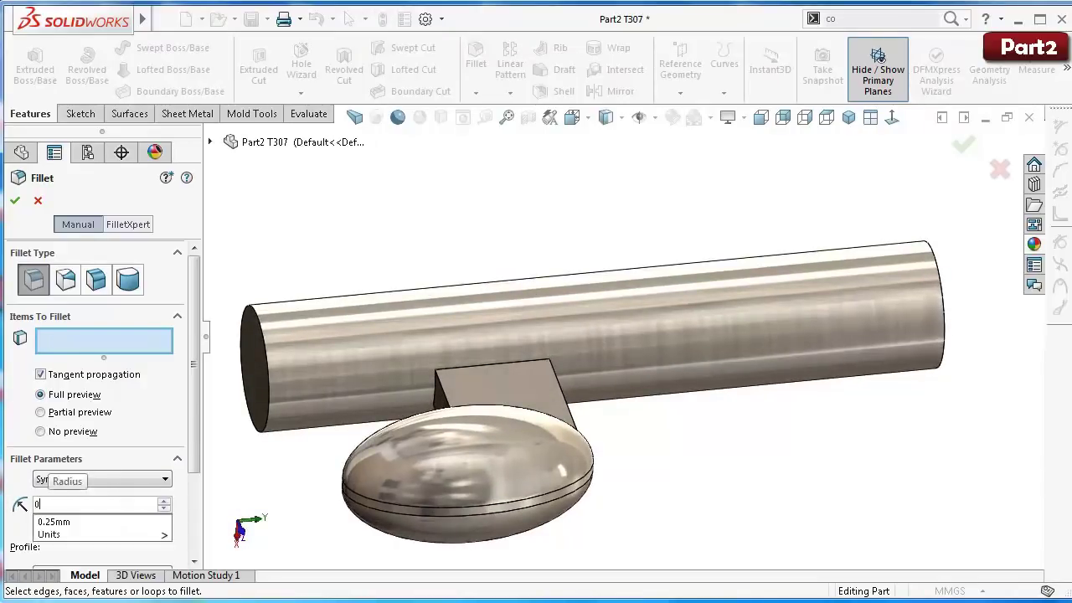
click(253, 404)
middle_drag(567, 472, 570, 519)
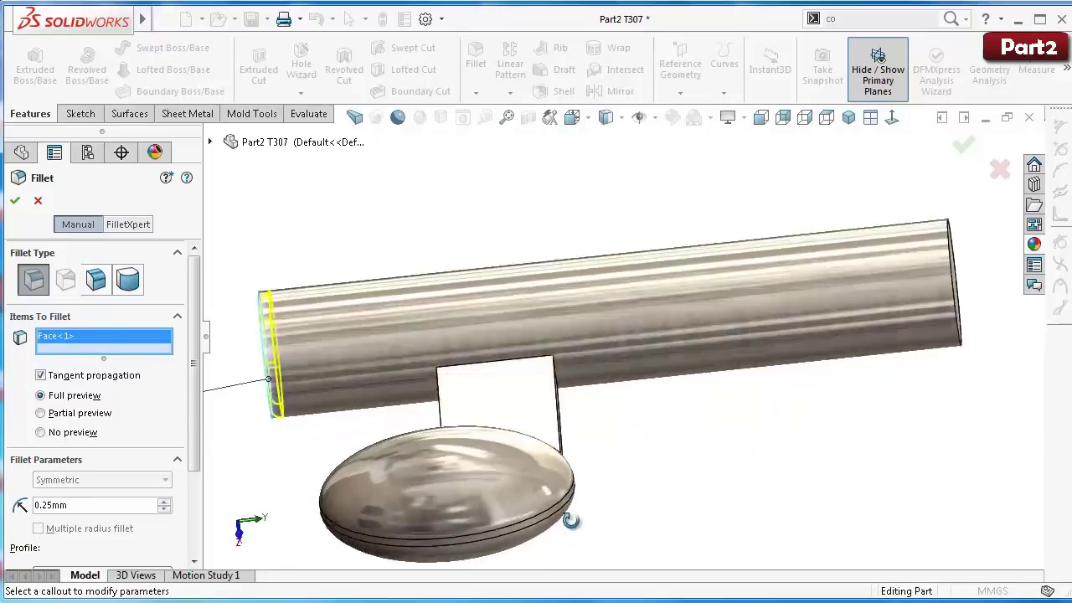
scroll(561, 494, down, 3)
scroll(540, 398, down, 2)
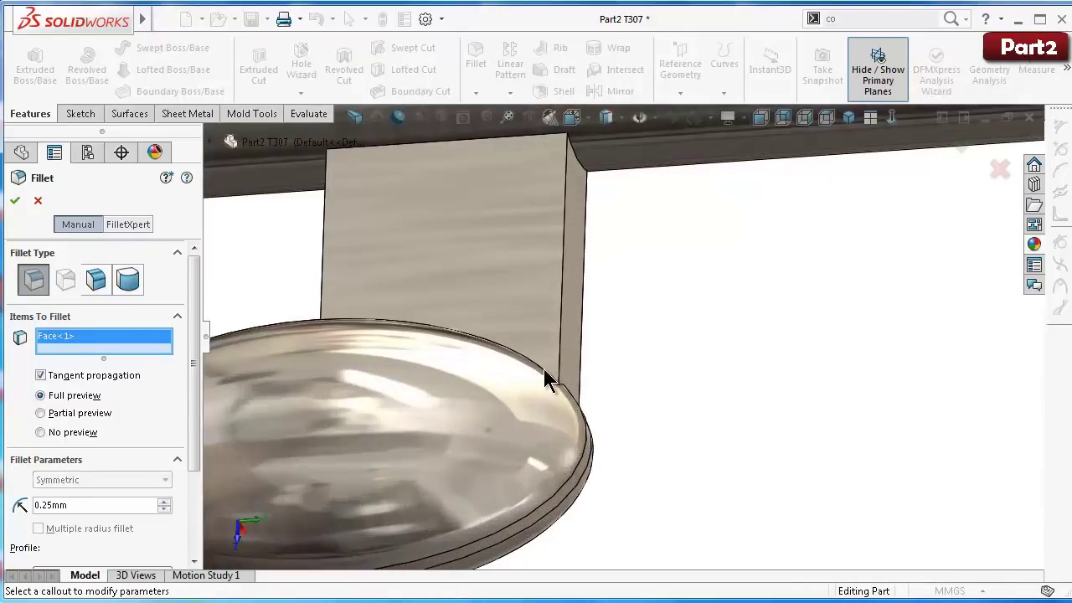
Step: Add the four edges where the strut meets the oval to the fillet
click(544, 373)
mouse_move(626, 399)
middle_down()
mouse_move(547, 450)
mouse_move(519, 411)
middle_up()
click(517, 401)
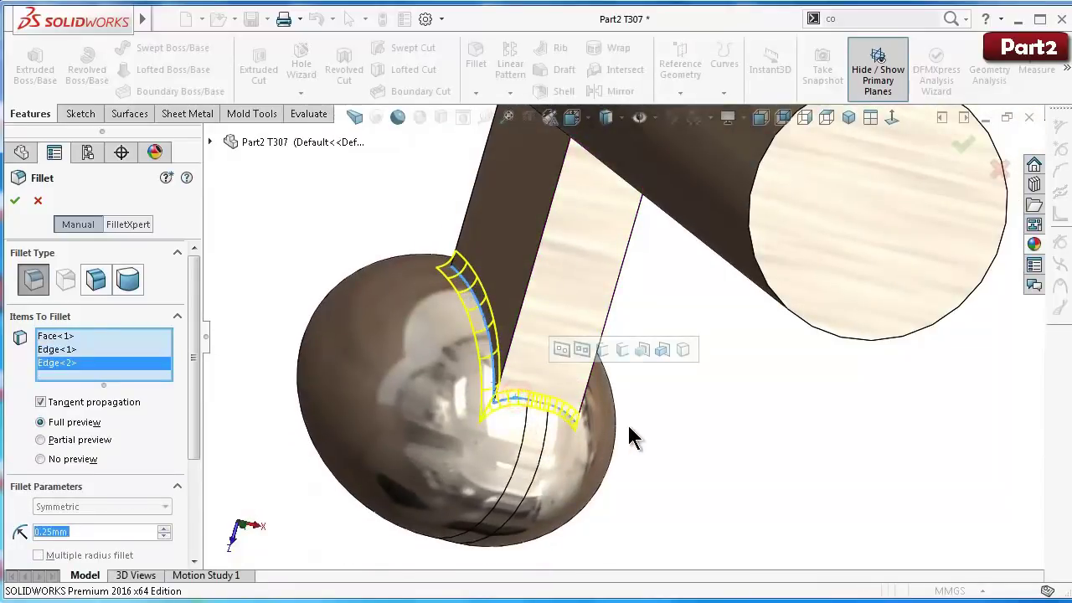
middle_drag(628, 427, 546, 406)
click(546, 399)
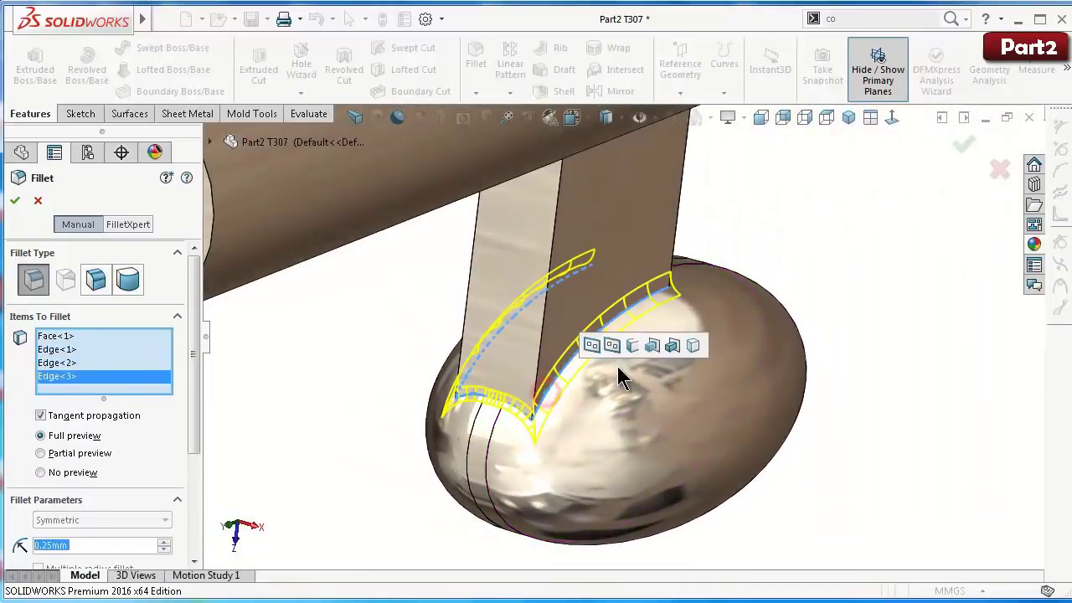
mouse_move(617, 366)
middle_down()
mouse_move(566, 409)
mouse_move(677, 311)
middle_up()
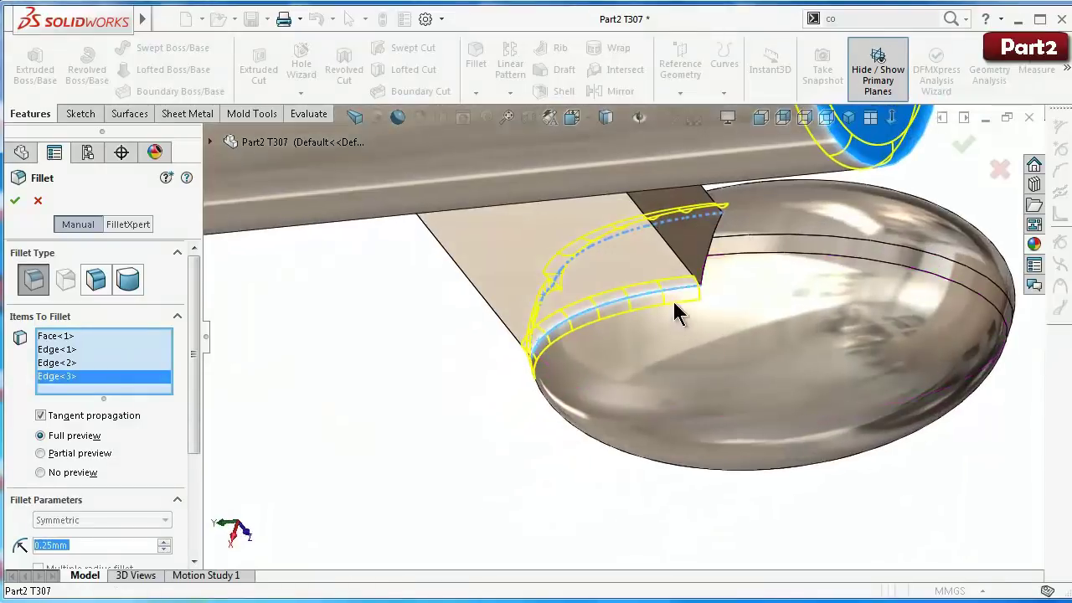
click(718, 237)
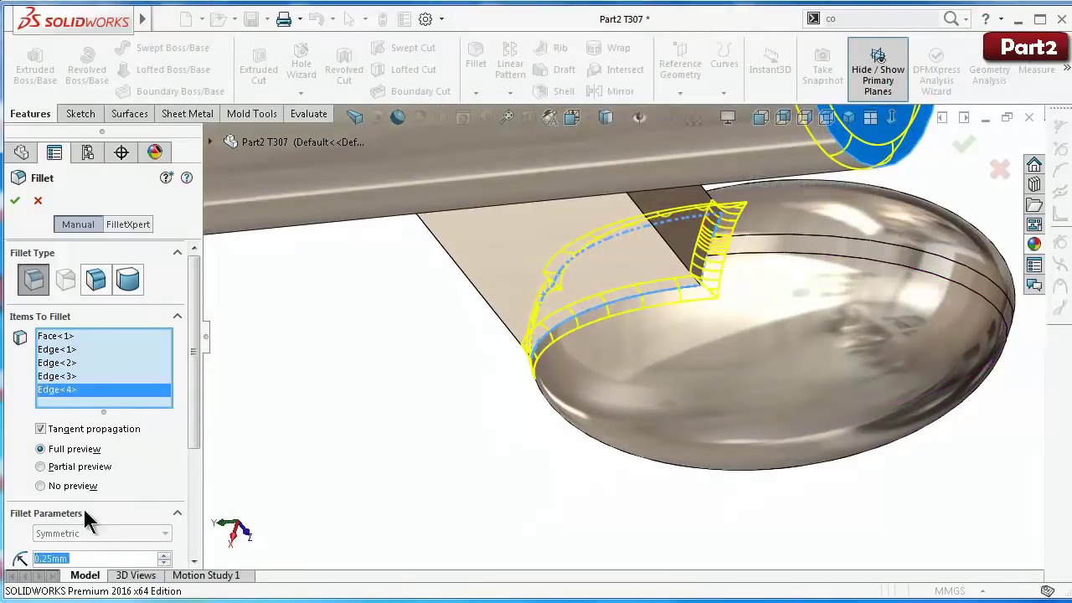
text(0.)
Step: Nudge the radius up and remove the cylinder end face from the fillet
key(Up)
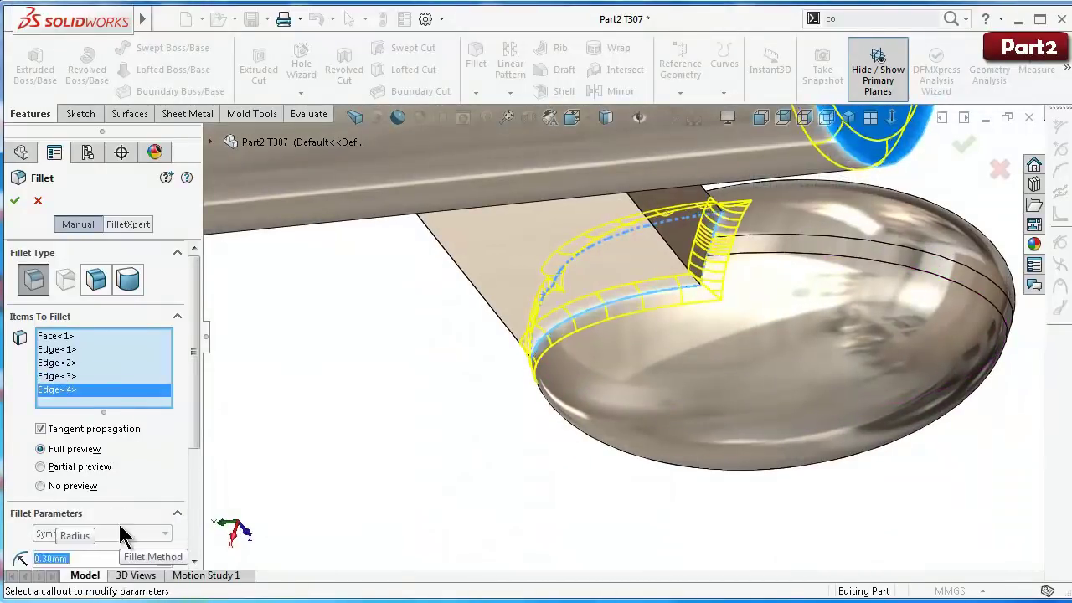
scroll(717, 278, up, 2)
scroll(680, 292, up, 2)
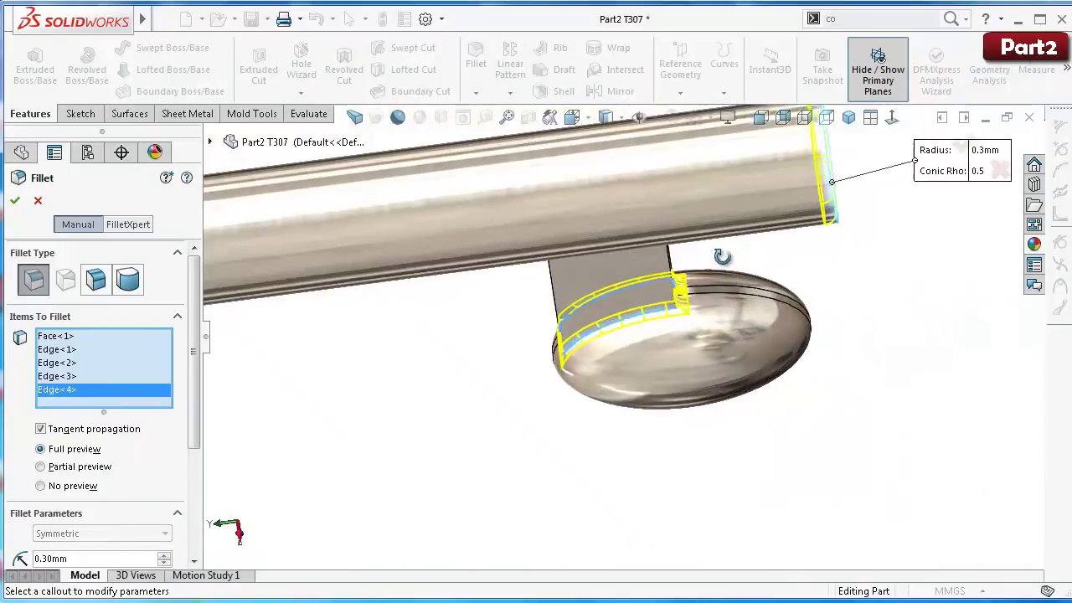
scroll(685, 302, up, 2)
click(784, 195)
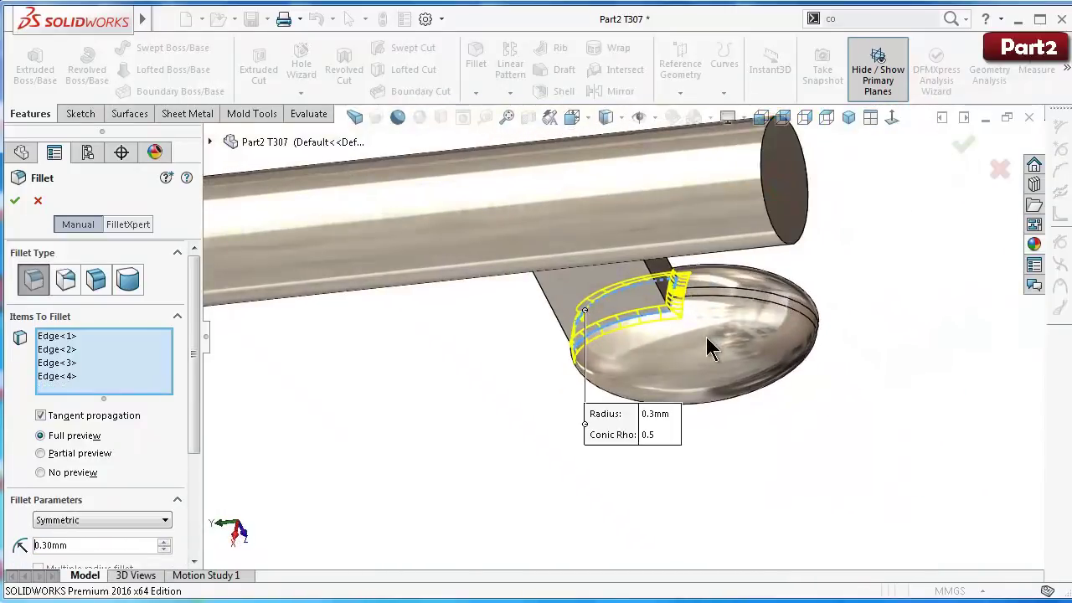
scroll(684, 342, down, 2)
scroll(622, 327, down, 2)
Step: Try 0.50 and 0.35 mm radii, then set 0.3 mm and accept Fillet2
middle_drag(621, 328, 653, 328)
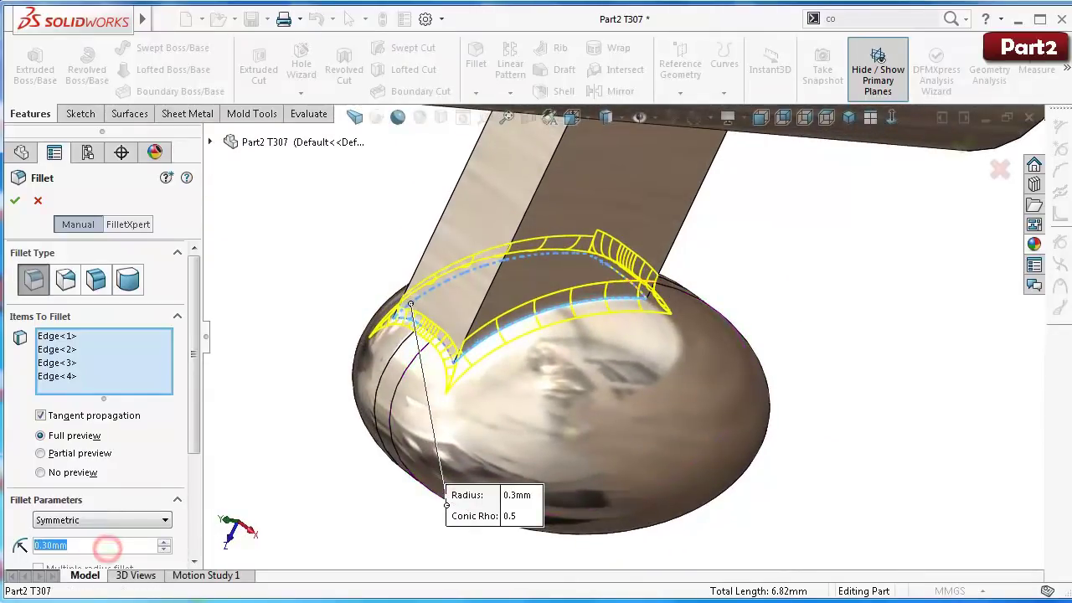
text(0.50mm)
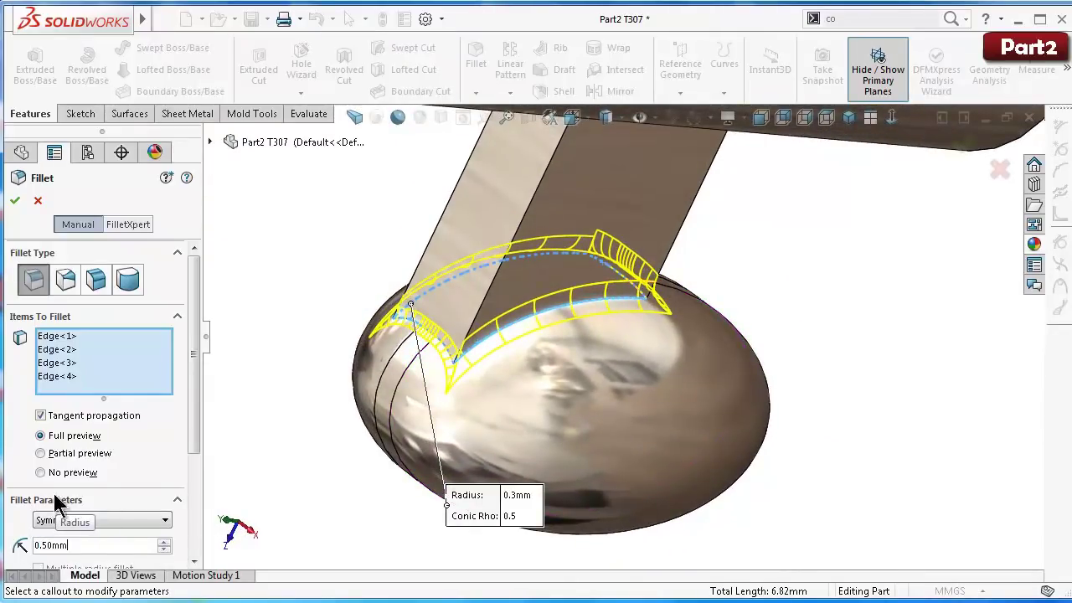
key(Return)
text(0)
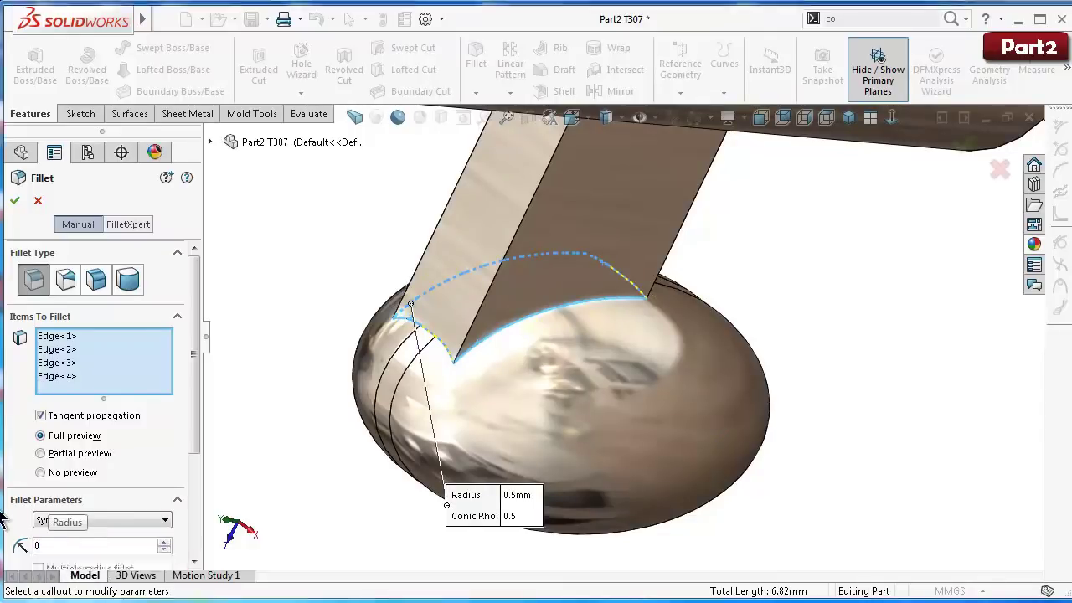
text(.35mm)
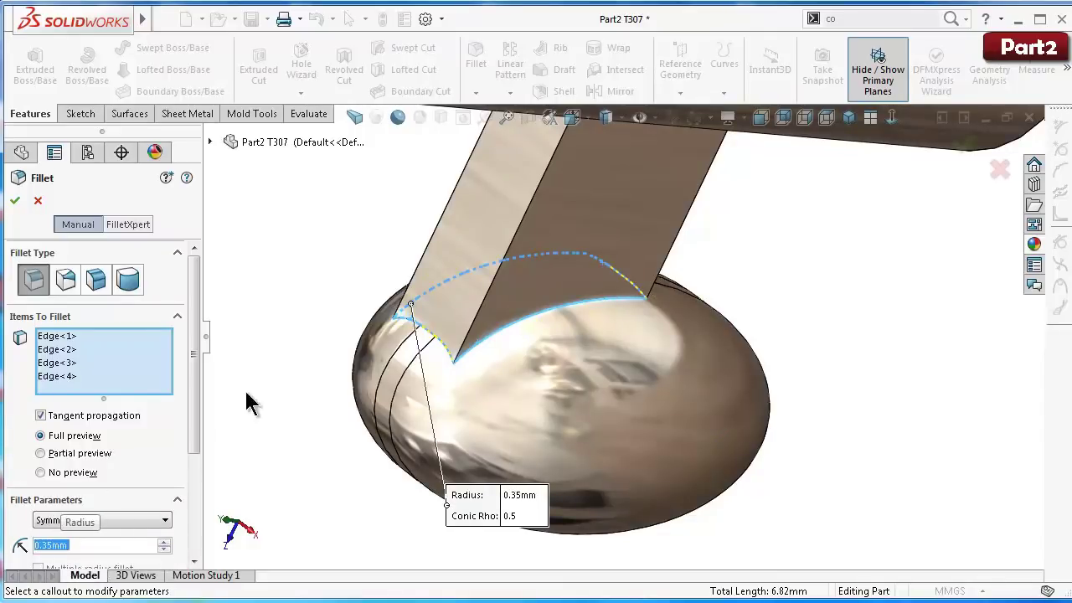
click(93, 545)
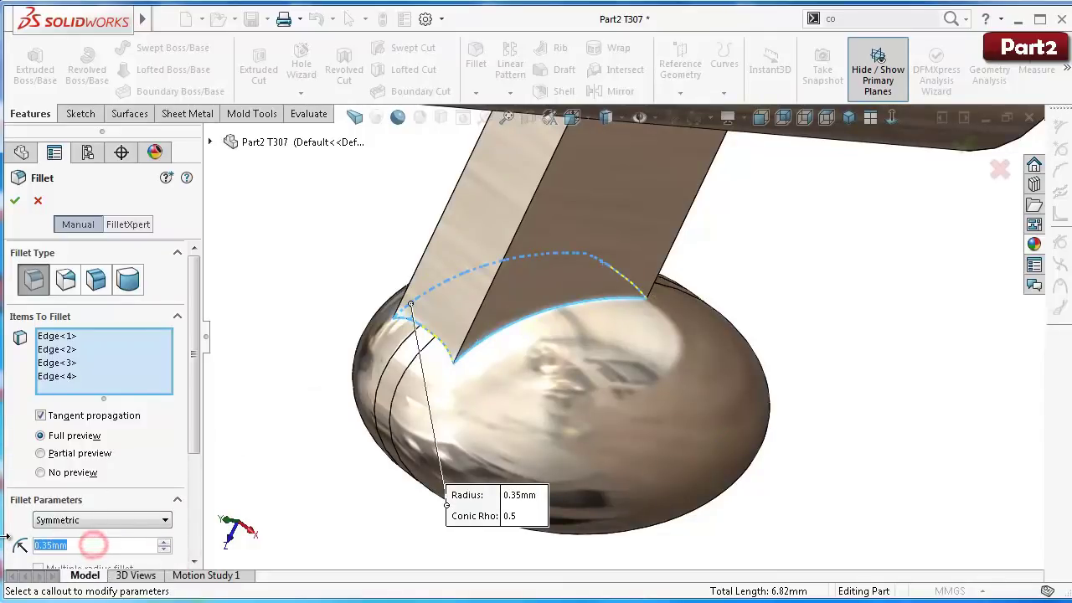
text(0.3)
key(Return)
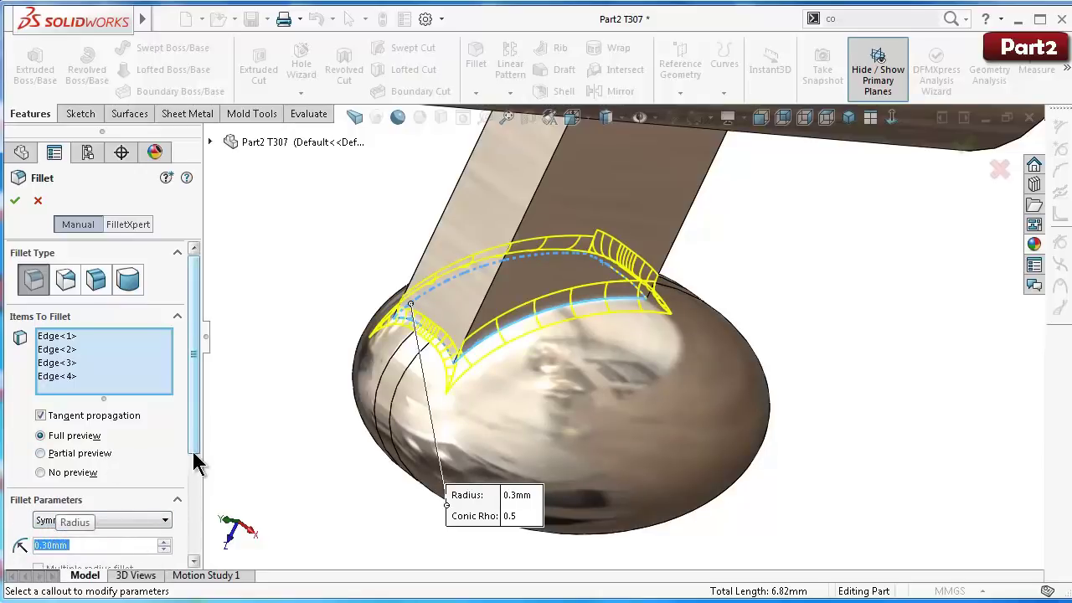
click(14, 201)
mouse_move(651, 352)
middle_down()
mouse_move(558, 299)
mouse_move(462, 290)
mouse_move(506, 302)
mouse_move(556, 286)
mouse_move(622, 293)
mouse_move(623, 302)
middle_up()
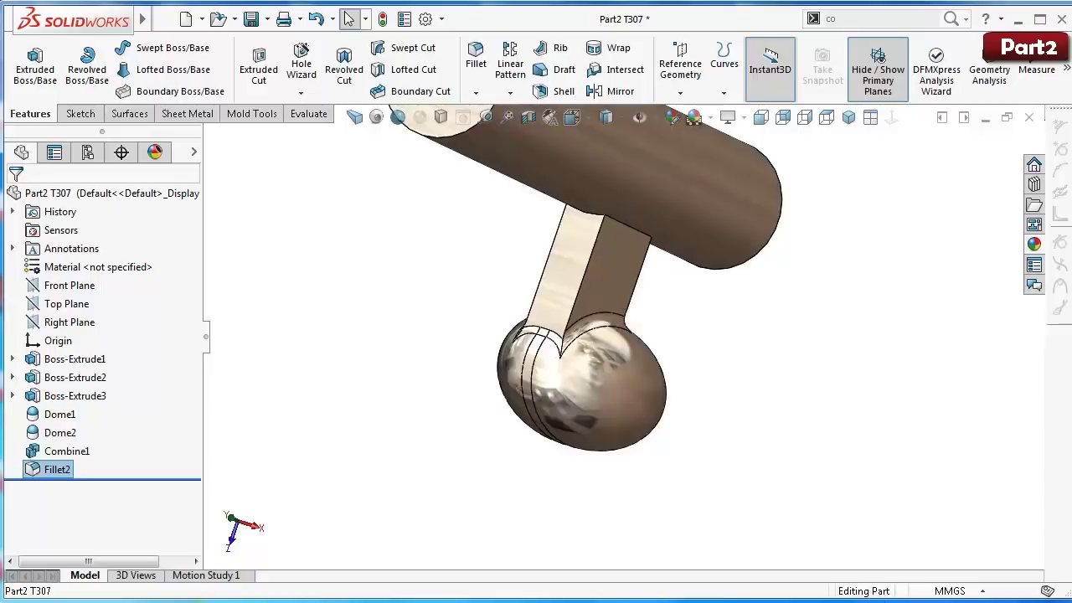
Step: Start a fillet on a bar face, trying radii of 0.2 mm and 0.25 mm
click(476, 55)
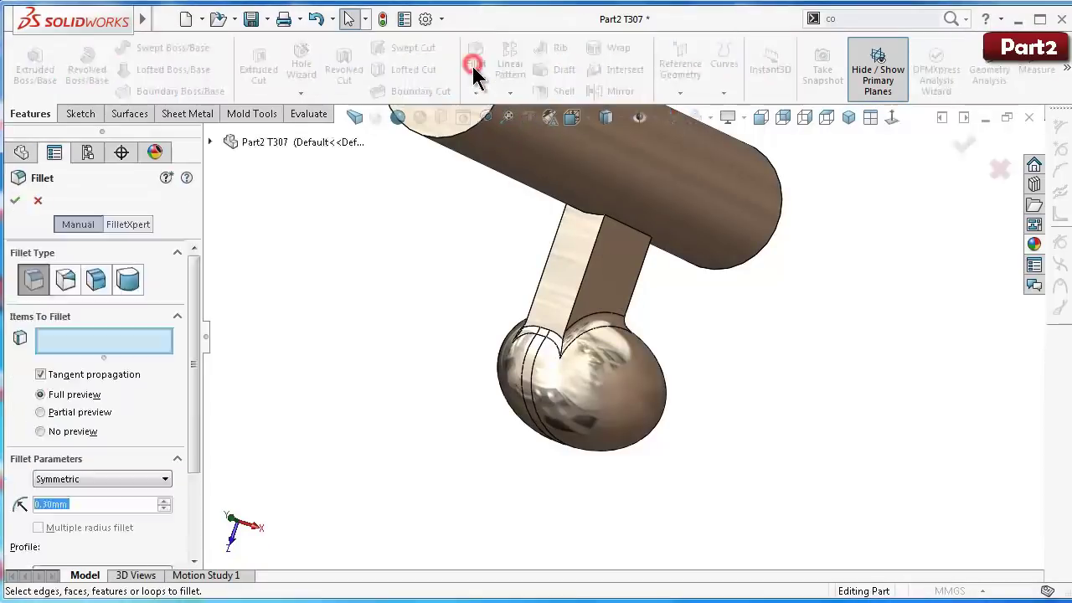
text(0.25)
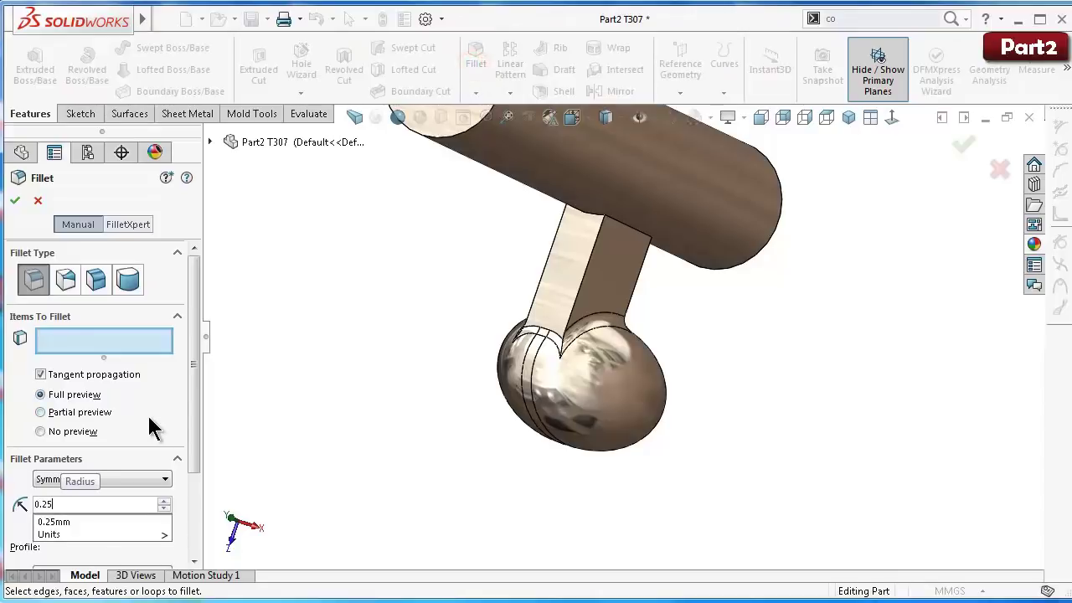
click(405, 318)
click(600, 277)
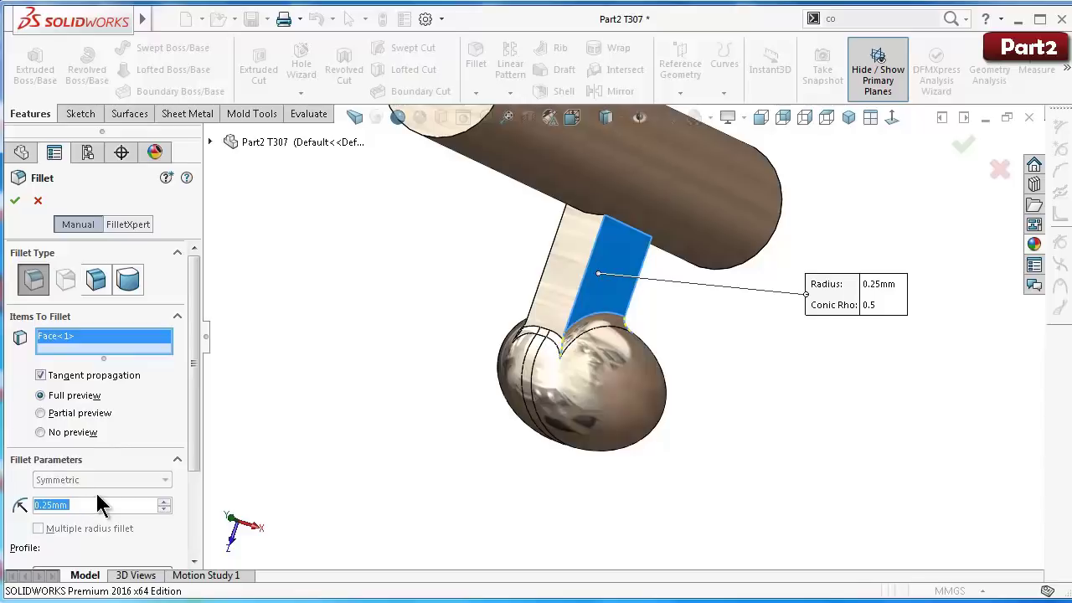
text(0.2)
key(Return)
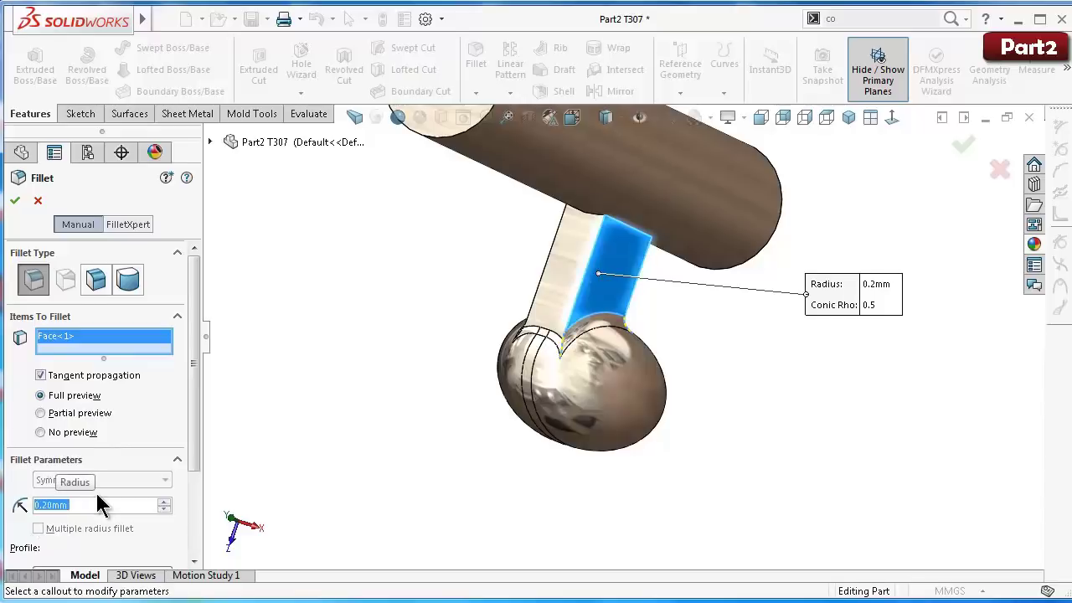
double_click(77, 505)
text(0)
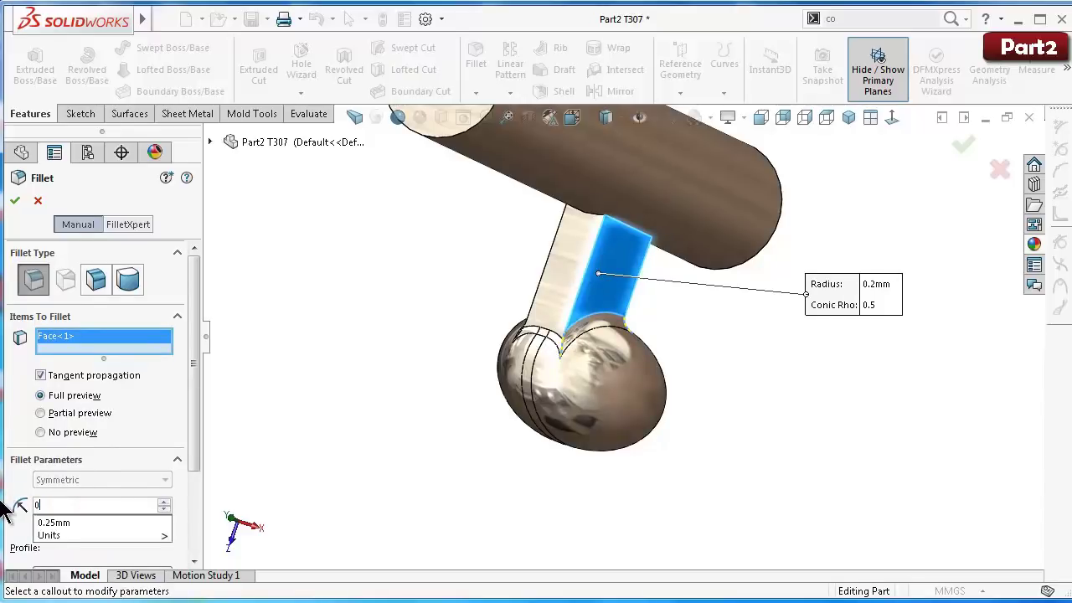
text(.25)
key(Return)
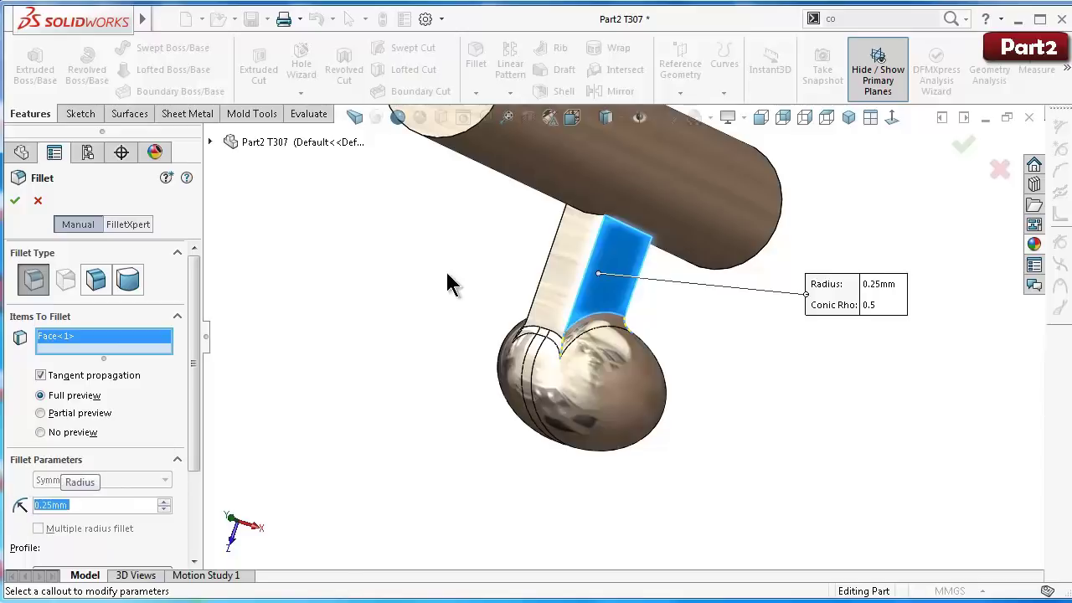
Step: Clear all items from the fillet selection list
click(599, 254)
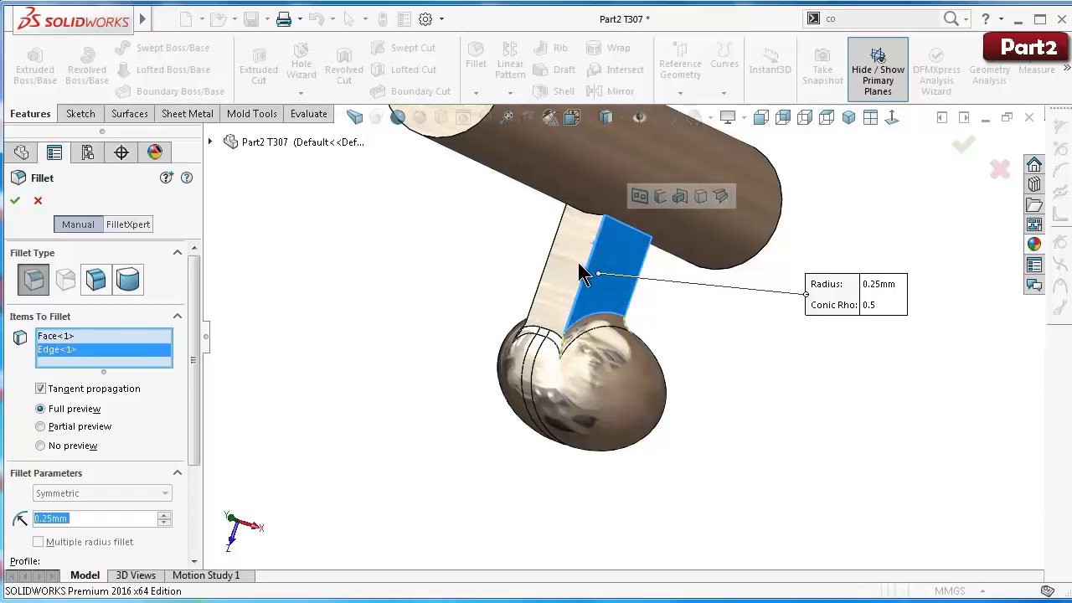
right_click(85, 359)
click(100, 372)
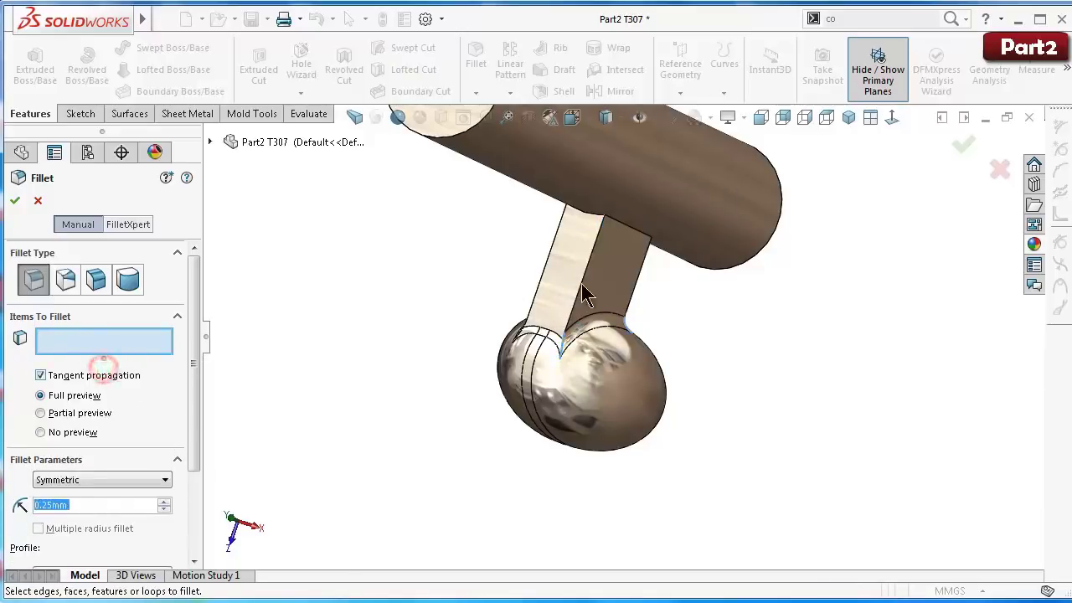
scroll(642, 289, down, 2)
scroll(644, 292, down, 2)
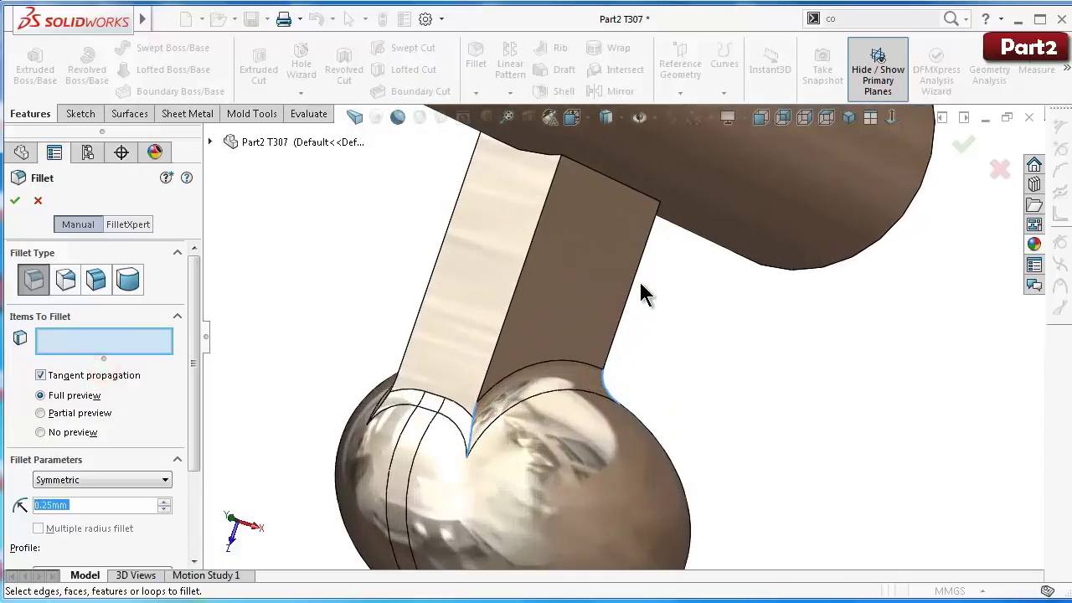
Step: Select the bar's four long edges, plus its top edge
click(545, 207)
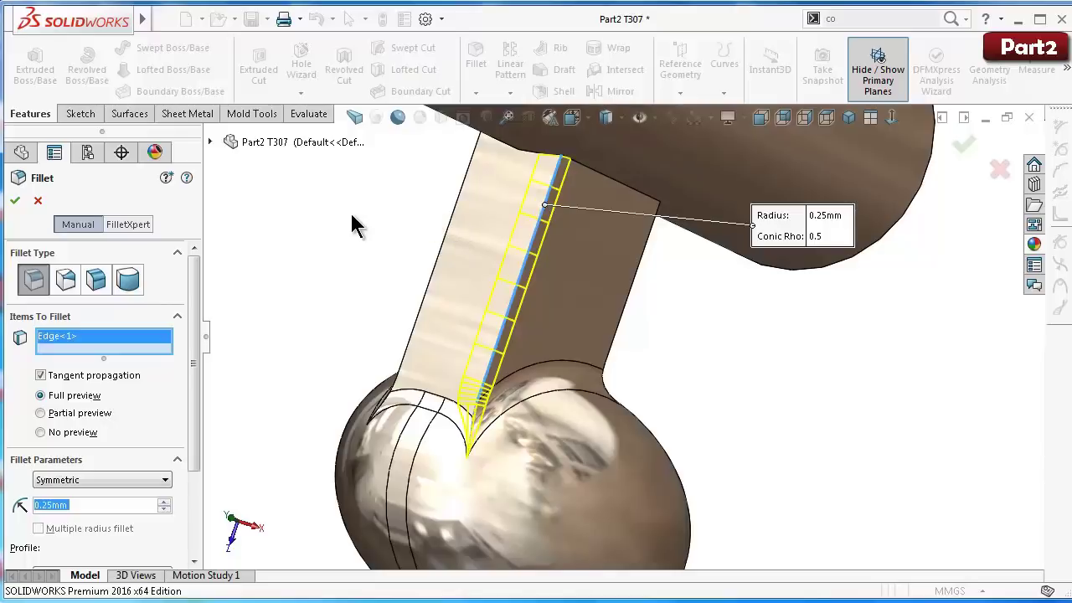
middle_drag(354, 214, 400, 236)
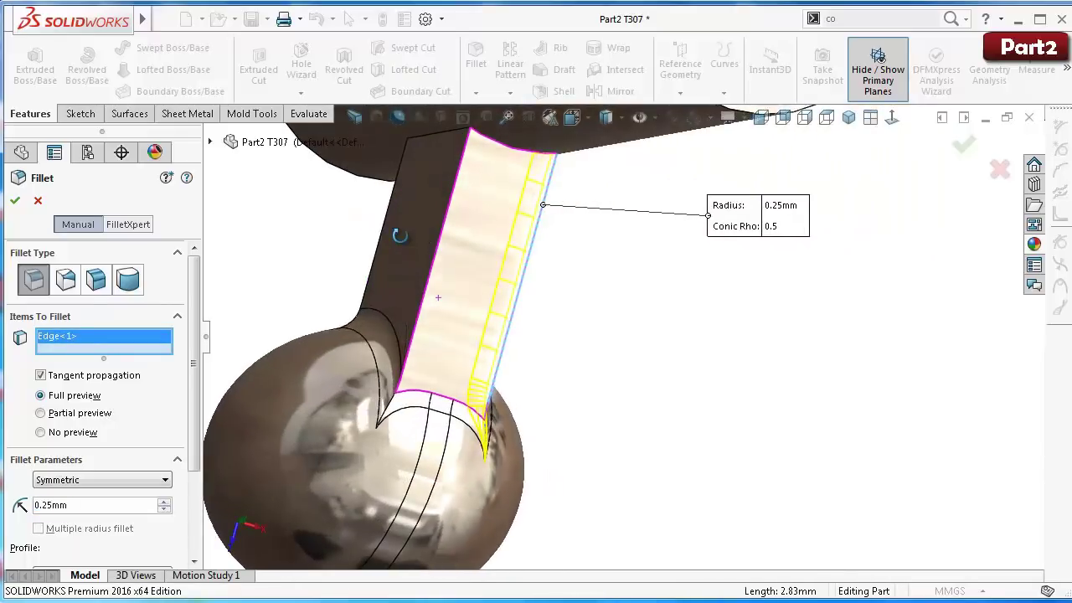
click(443, 229)
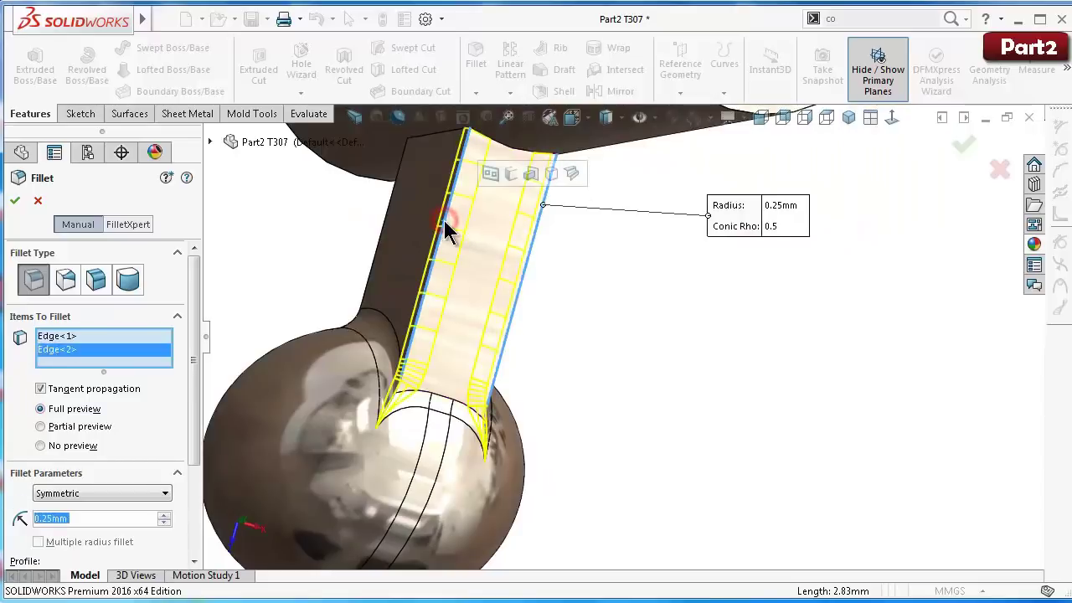
middle_drag(387, 242, 480, 258)
click(366, 226)
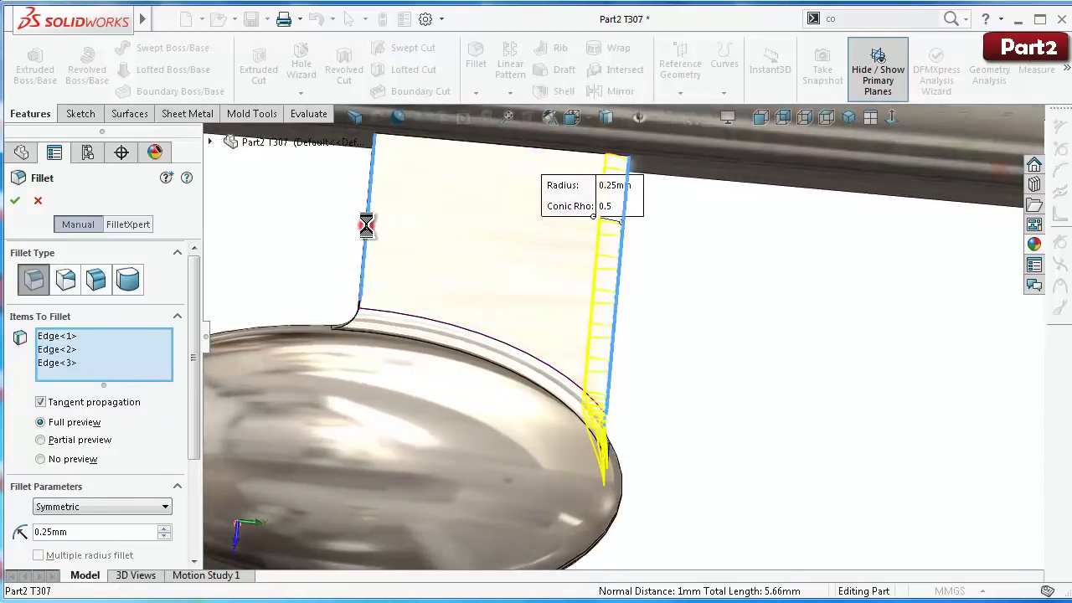
mouse_move(327, 227)
middle_down()
mouse_move(455, 259)
mouse_move(437, 280)
middle_up()
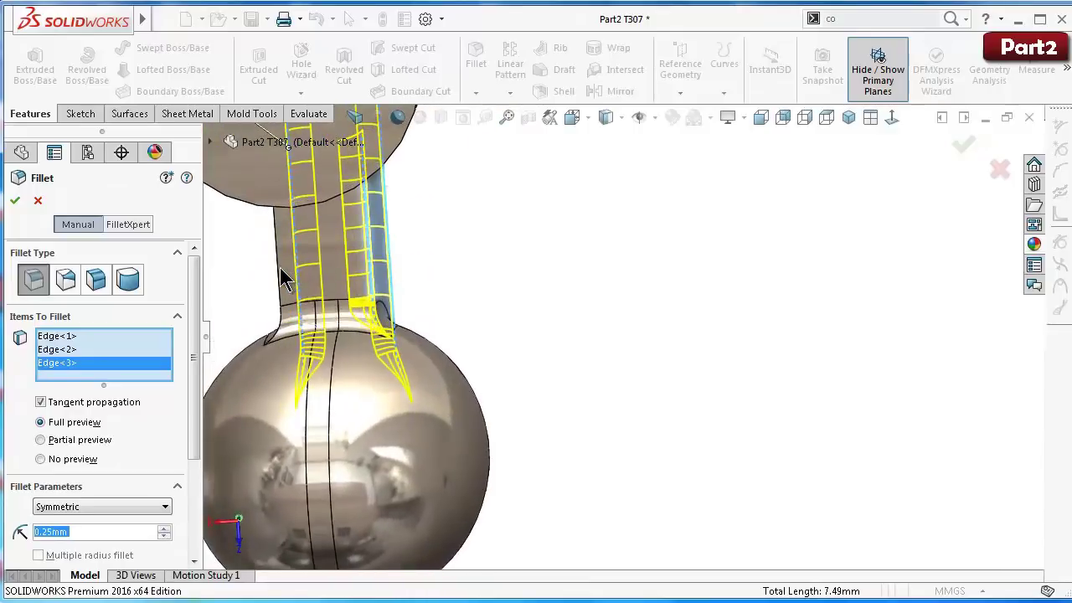
click(283, 280)
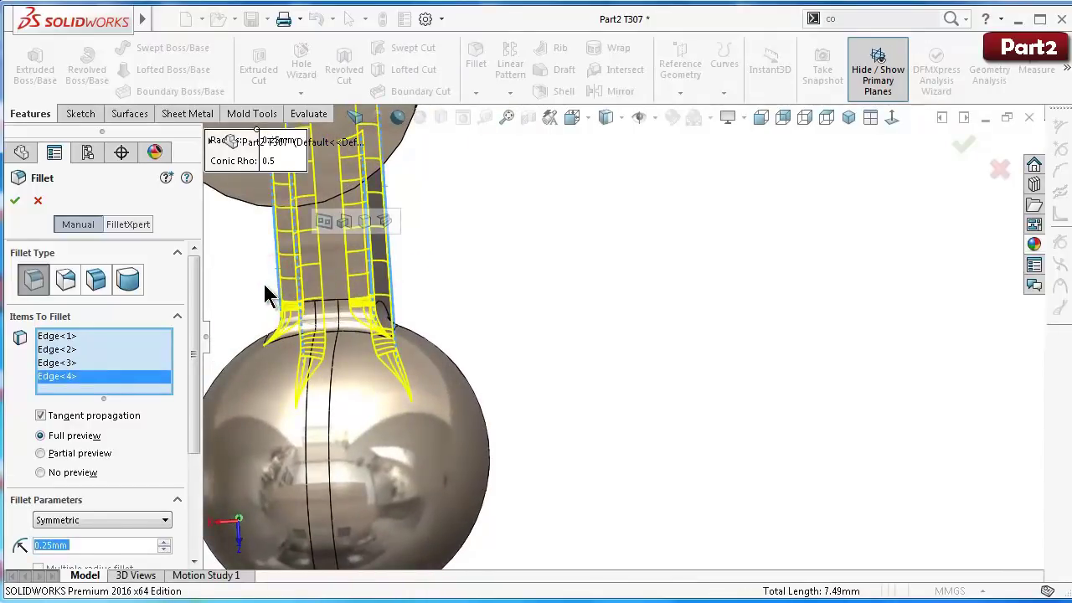
middle_drag(265, 292, 558, 268)
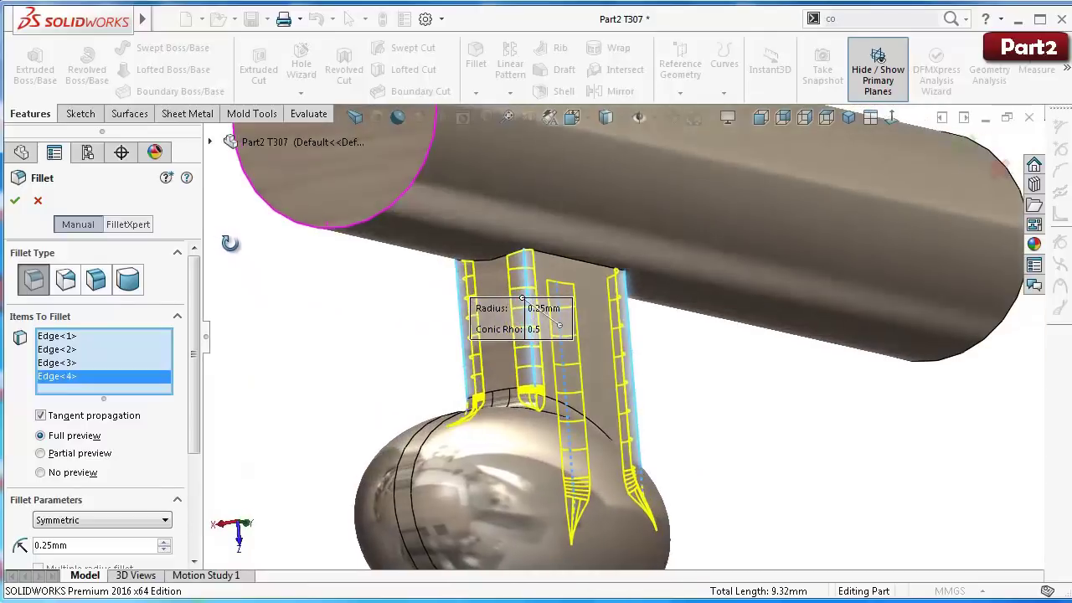
click(555, 255)
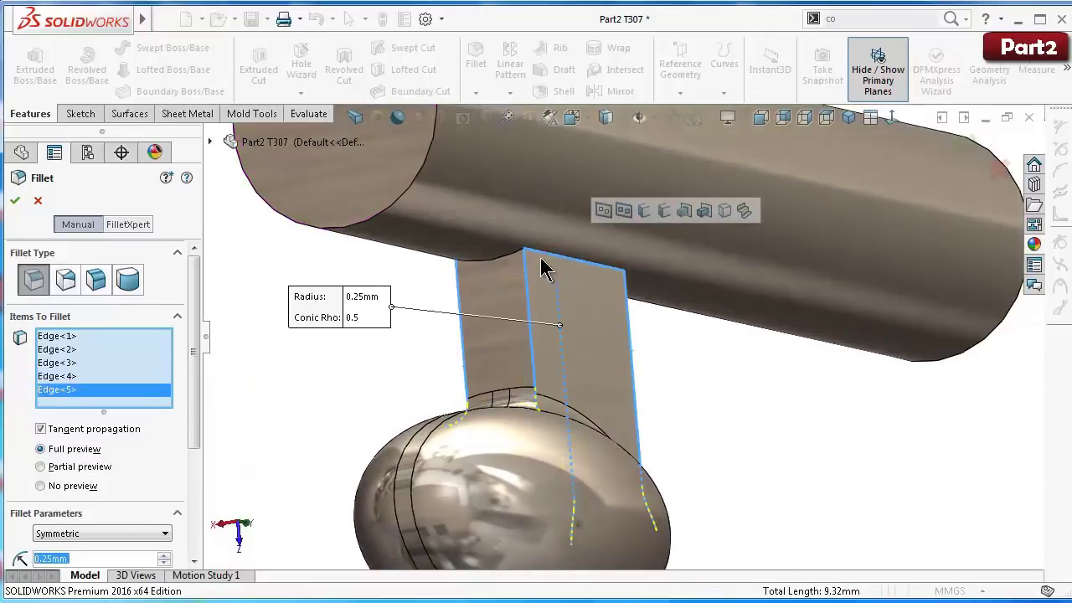
Step: Remove the extra top edge, set the radius to 0.15 mm, and accept Fillet3
right_click(154, 393)
click(193, 419)
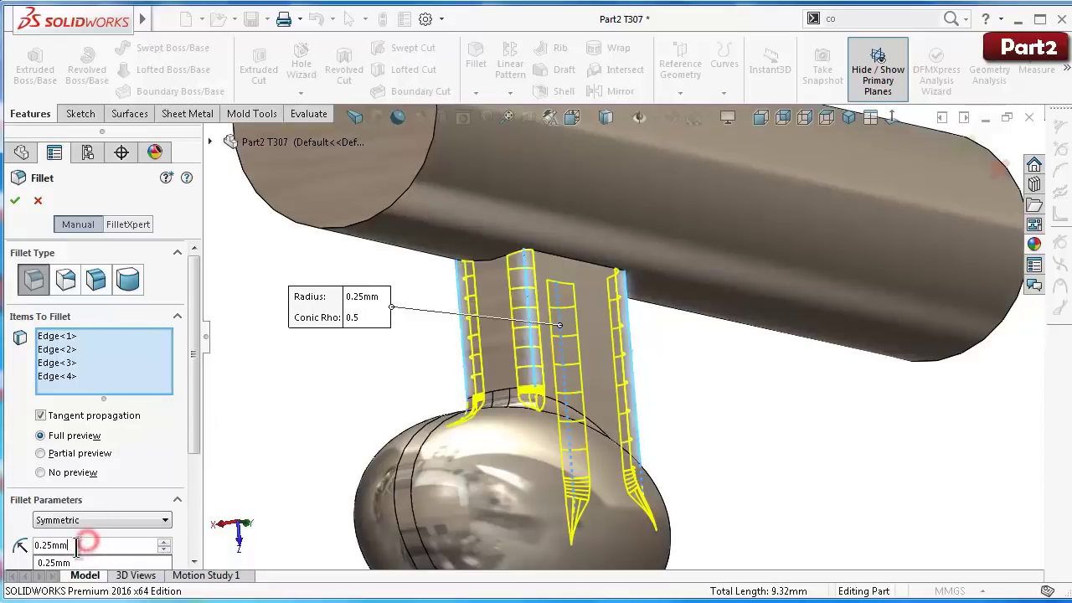
mouse_move(92, 546)
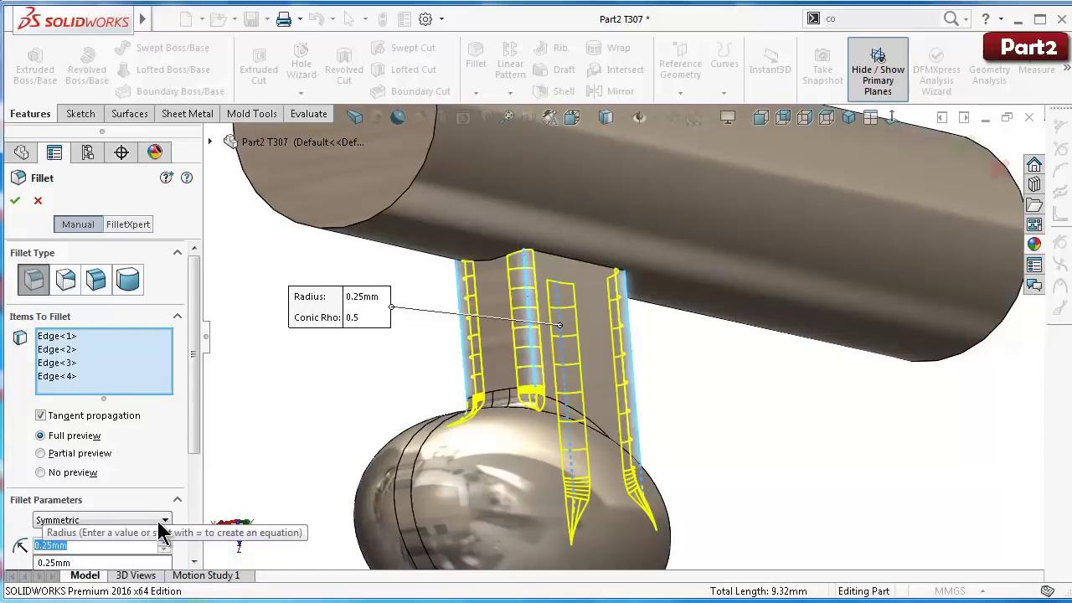
text(0.)
key(Return)
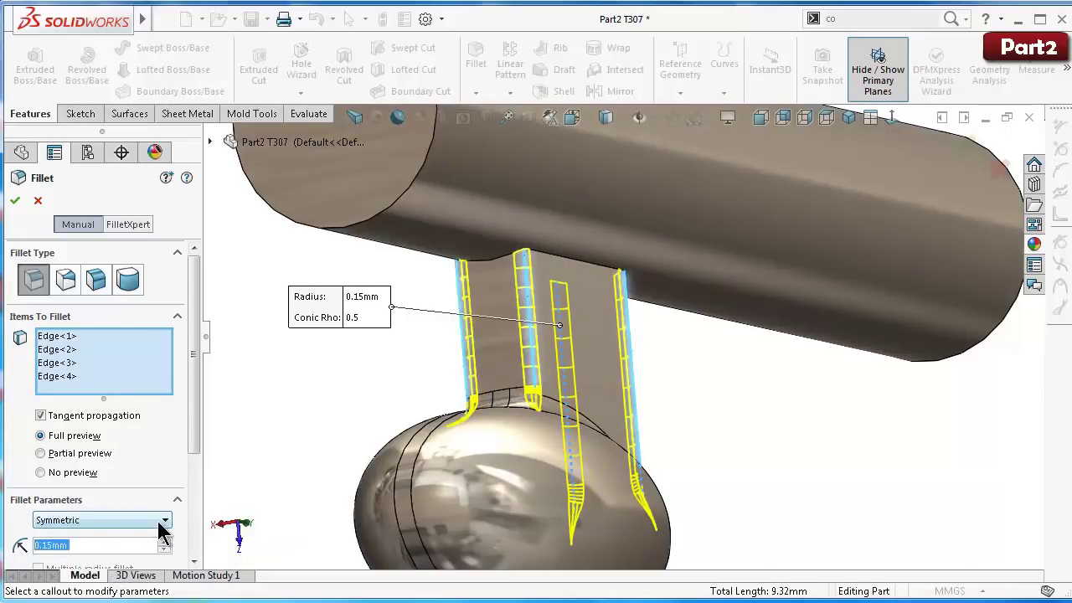
mouse_move(417, 434)
middle_down()
mouse_move(448, 415)
mouse_move(502, 408)
mouse_move(256, 335)
middle_up()
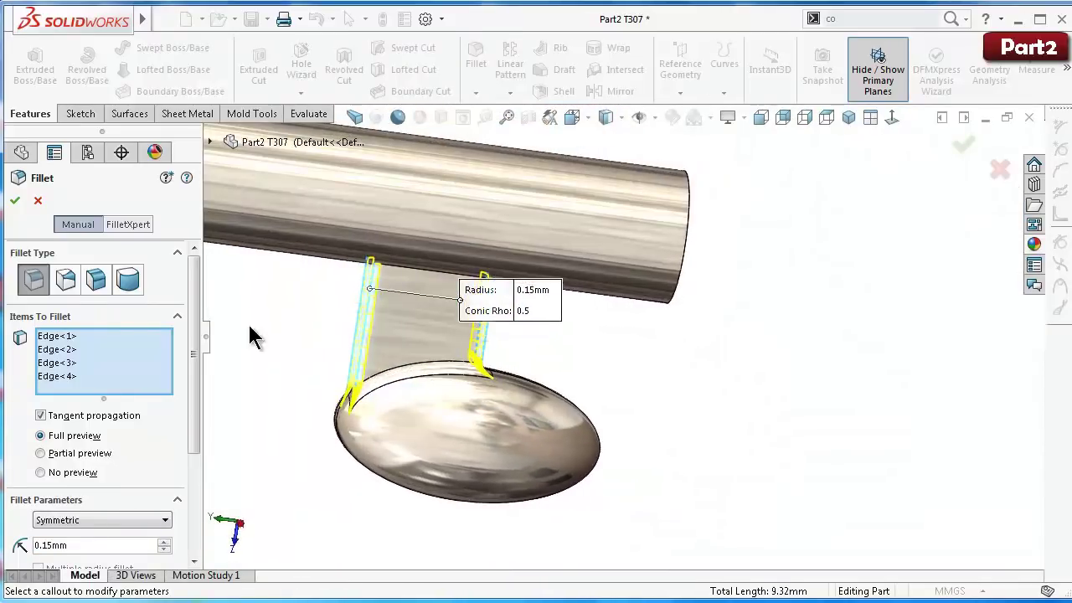
click(13, 202)
mouse_move(425, 341)
middle_down()
mouse_move(426, 255)
mouse_move(411, 208)
middle_up()
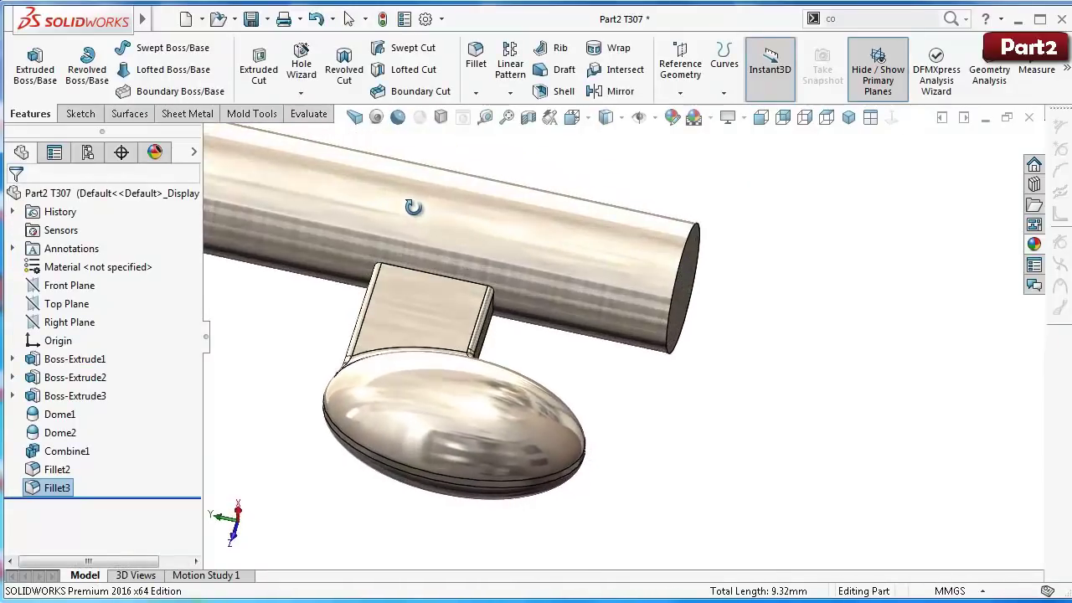
Step: Create Fillet4 at 0.15 mm on the bar's top edge and both cylinder end faces
click(461, 67)
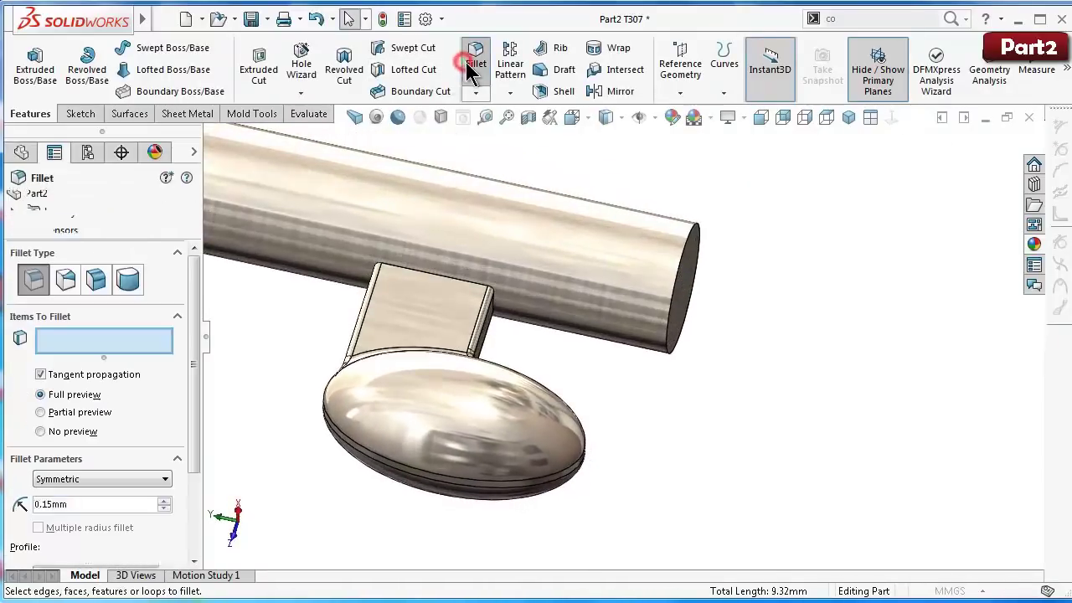
click(426, 273)
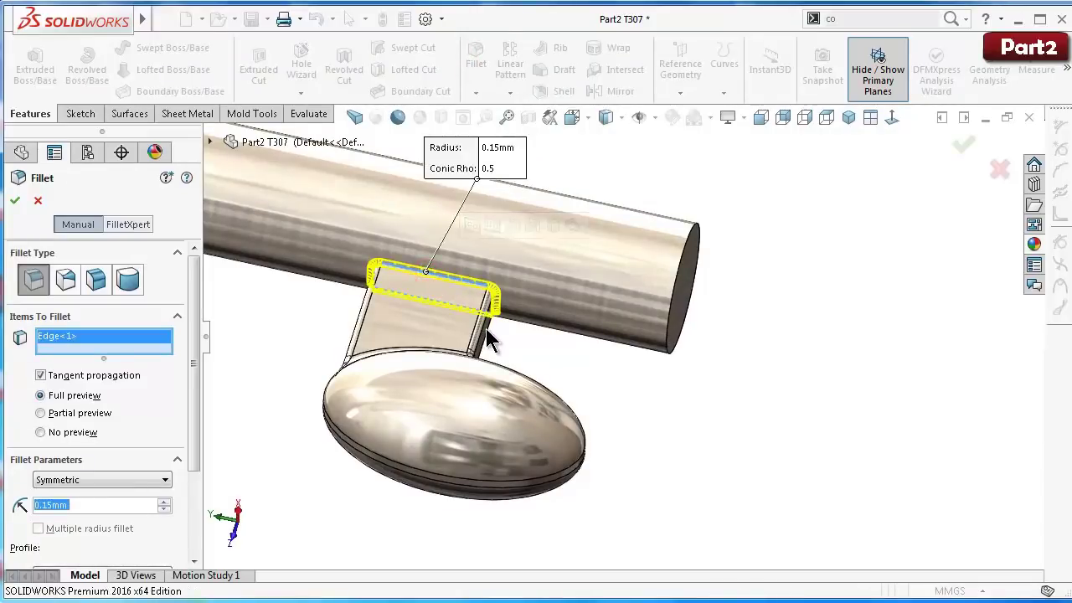
mouse_move(490, 339)
middle_down()
mouse_move(430, 246)
mouse_move(475, 299)
middle_up()
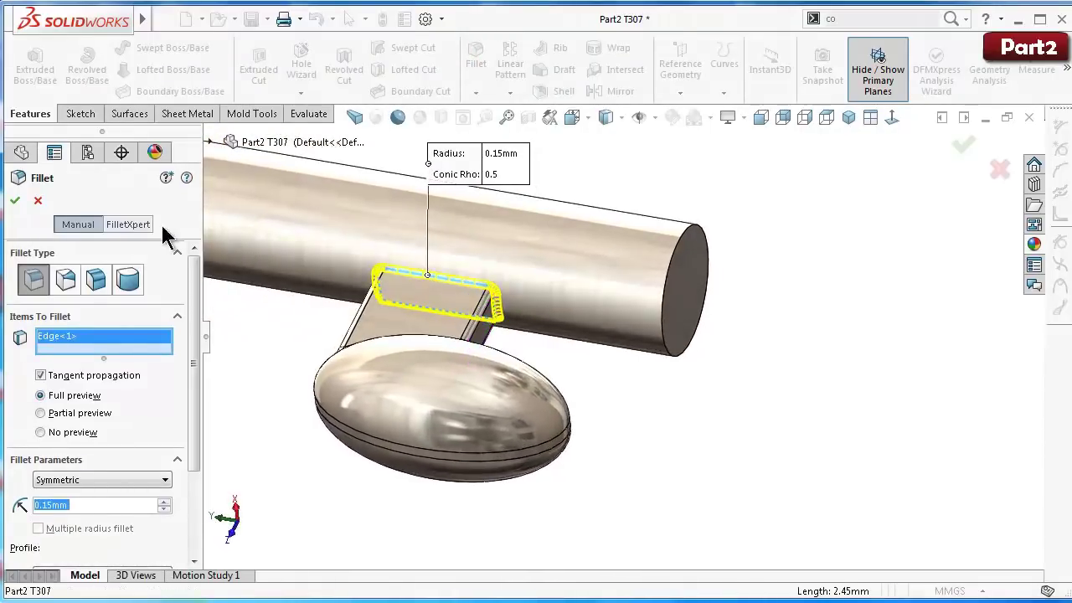
middle_drag(689, 360, 528, 200)
click(673, 343)
click(529, 188)
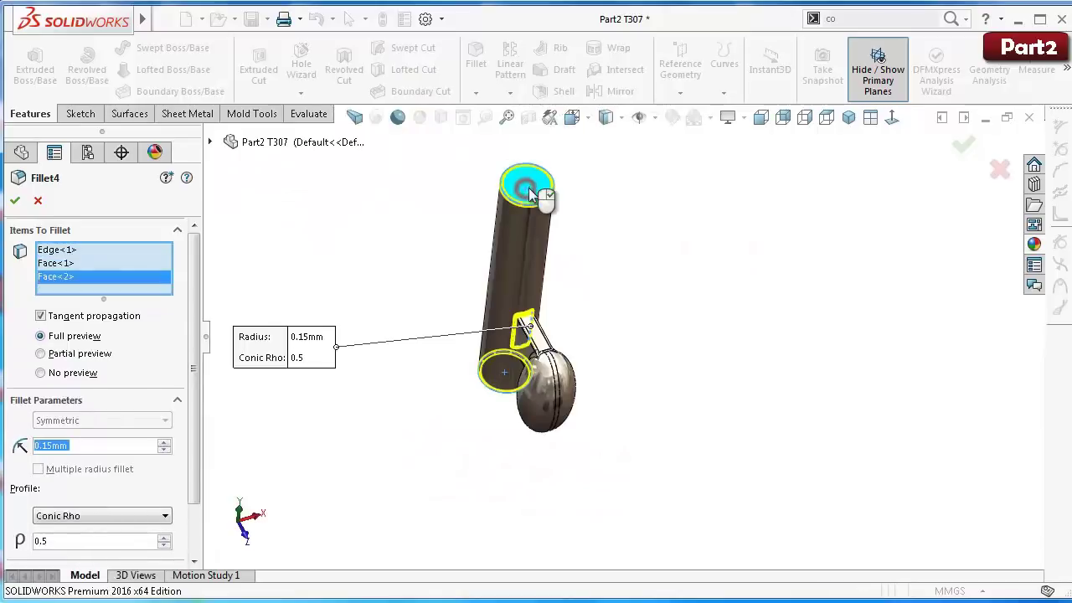
key(Return)
mouse_move(649, 367)
middle_down()
mouse_move(598, 206)
mouse_move(524, 265)
mouse_move(481, 271)
mouse_move(510, 252)
middle_up()
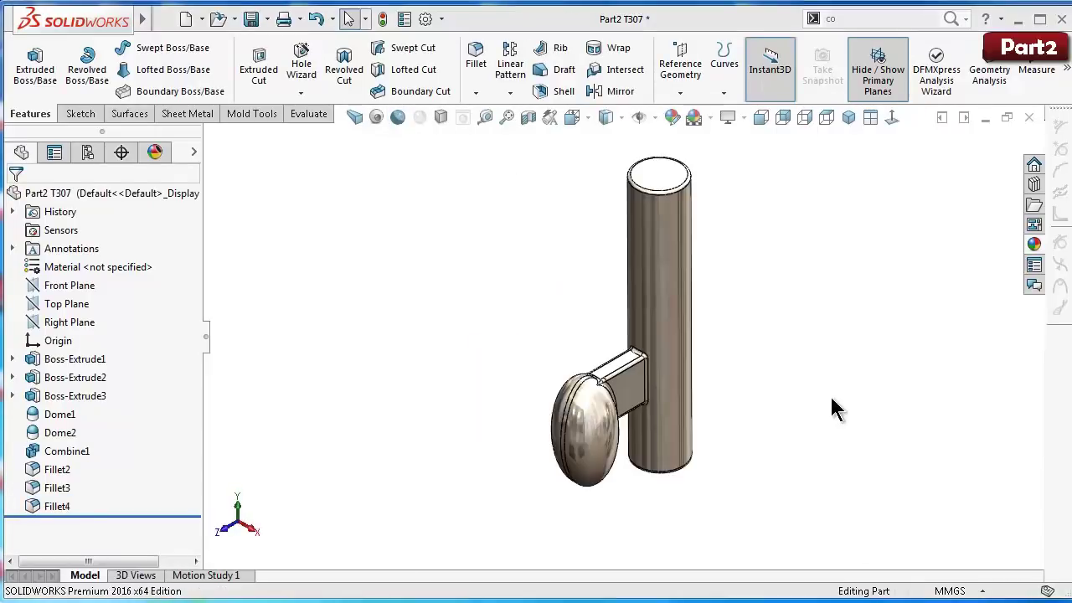
Step: Enable ambient occlusion shading and show the Part2 model in isometric view
key(alt+Left)
key(alt+Left)
key(alt+Left)
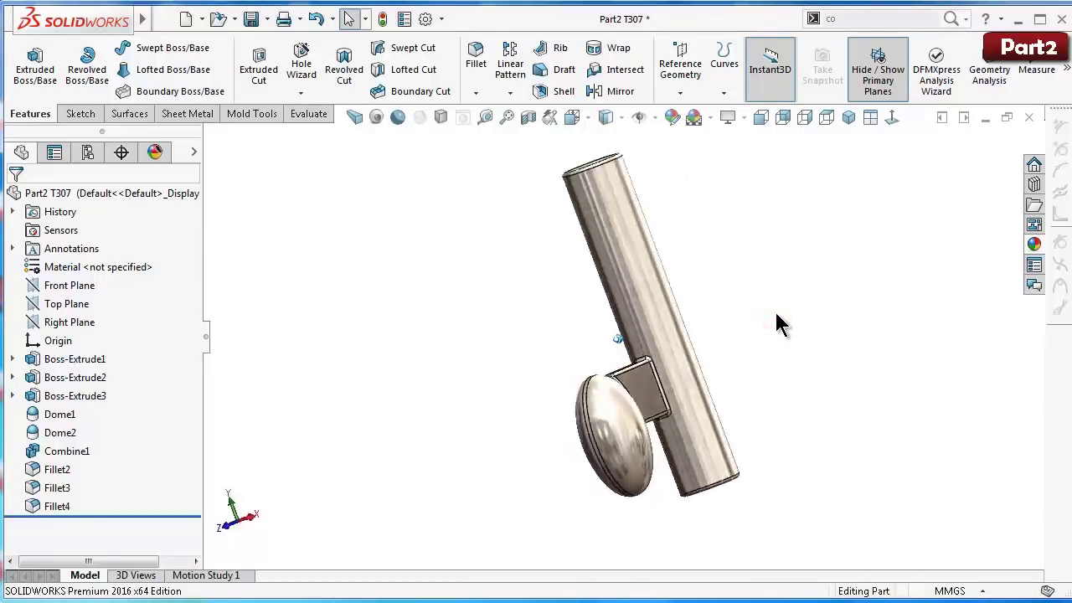
key(alt+Left)
key(alt+Left)
key(alt+Left)
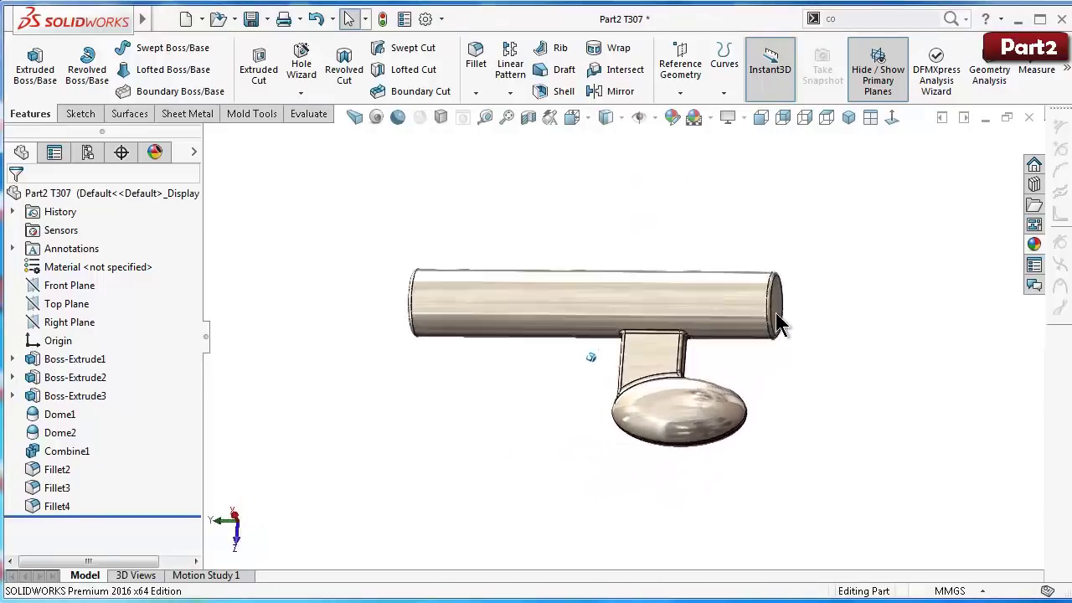
key(Down)
key(Down)
key(Down)
key(Down)
key(Down)
key(Down)
key(Down)
key(Down)
key(Down)
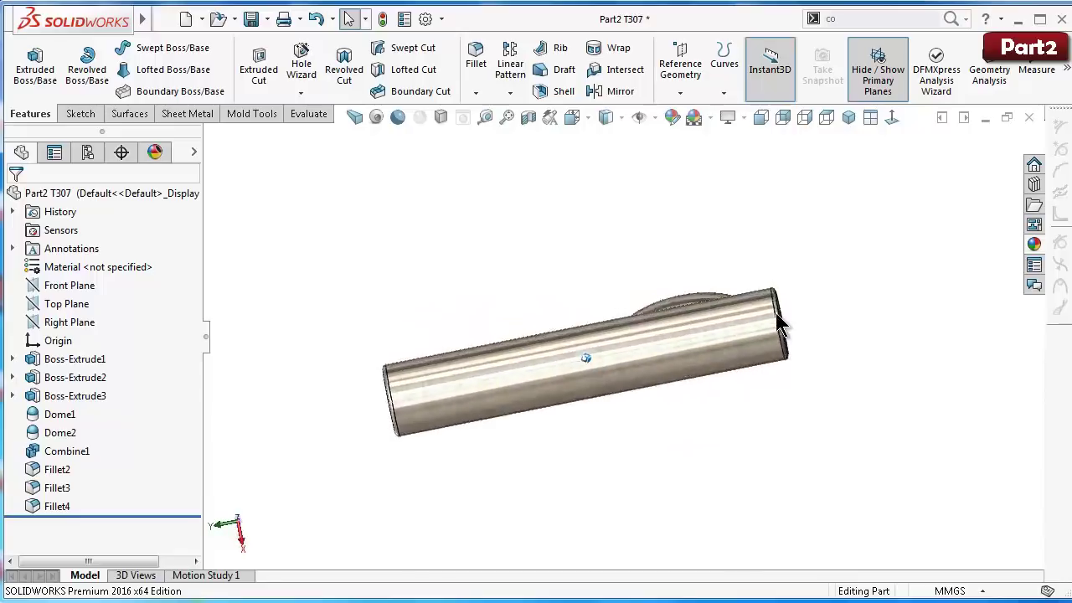
key(Down)
key(Down)
key(Down)
key(Down)
key(Down)
key(Down)
key(Down)
key(Left)
key(Left)
key(Left)
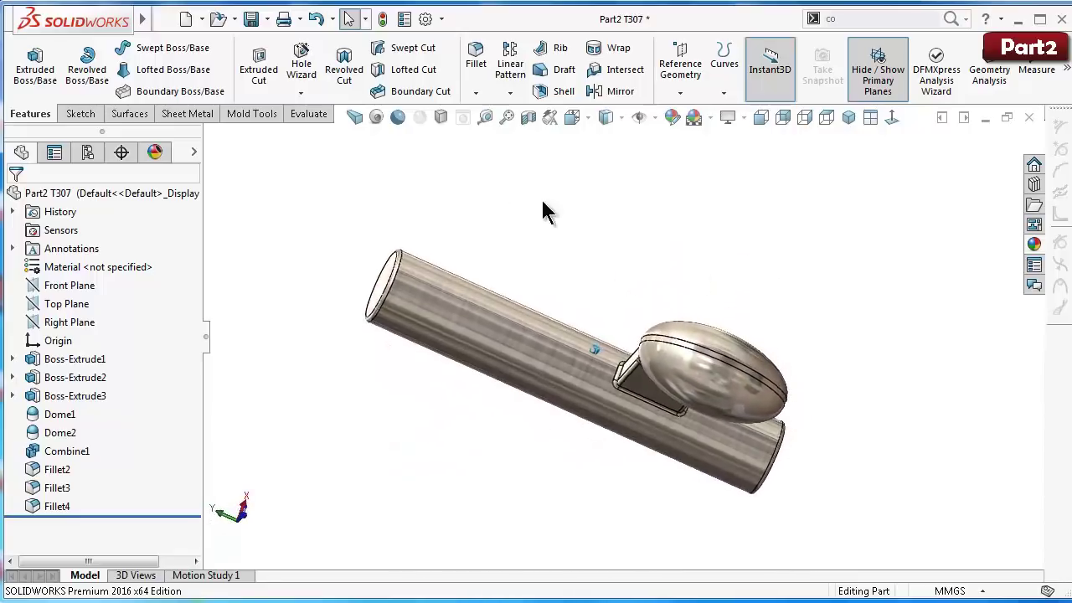
click(397, 116)
mouse_move(565, 227)
middle_down()
mouse_move(682, 330)
mouse_move(748, 351)
mouse_move(721, 308)
mouse_move(359, 116)
middle_up()
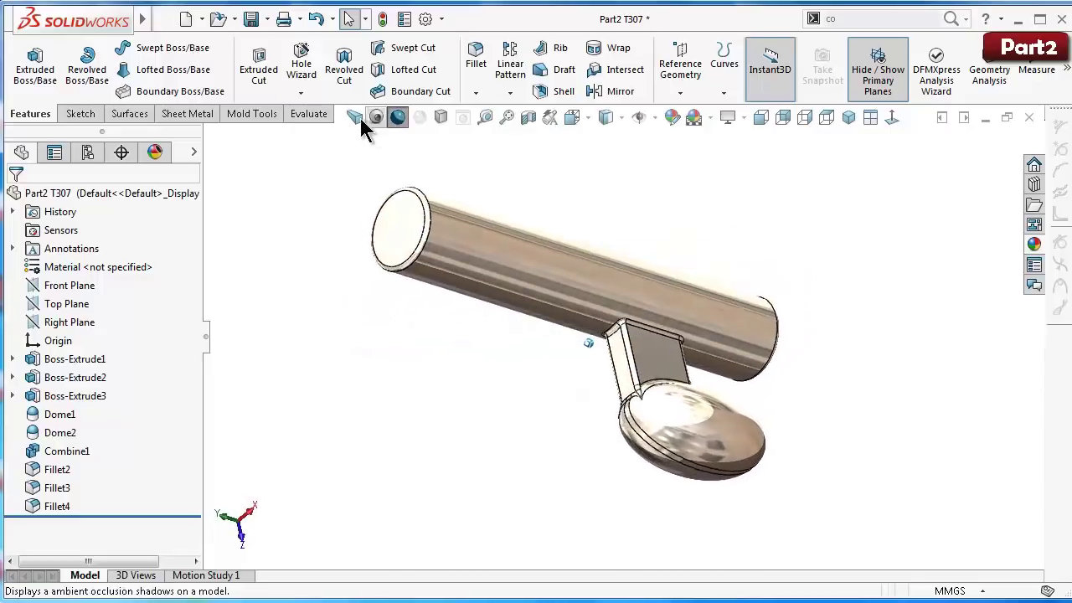
click(376, 117)
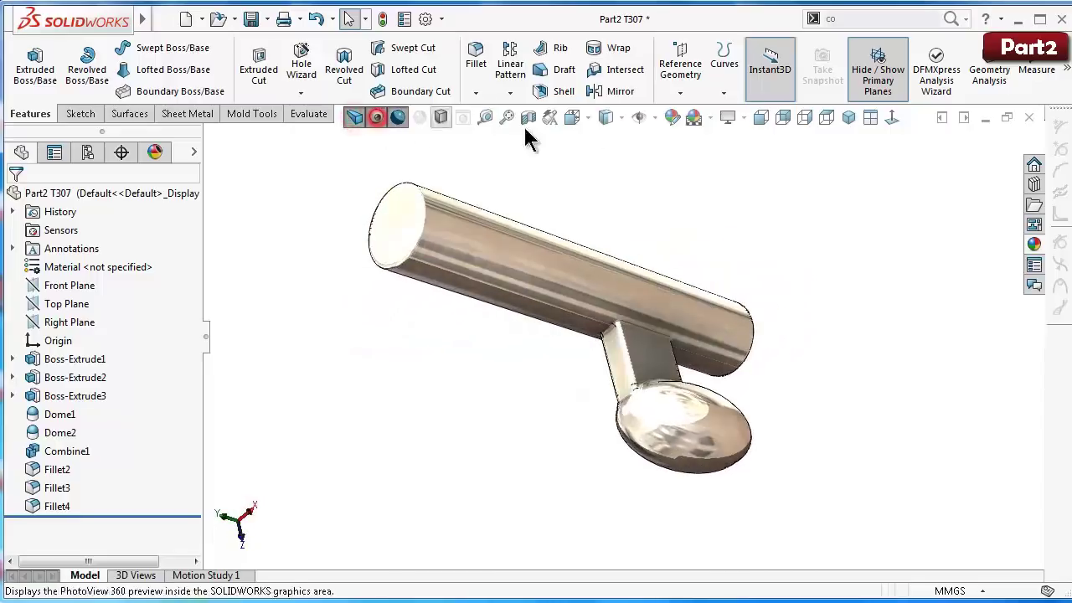
click(849, 117)
Step: Turn on Shadows In Shaded Mode under the Part2 model
click(441, 117)
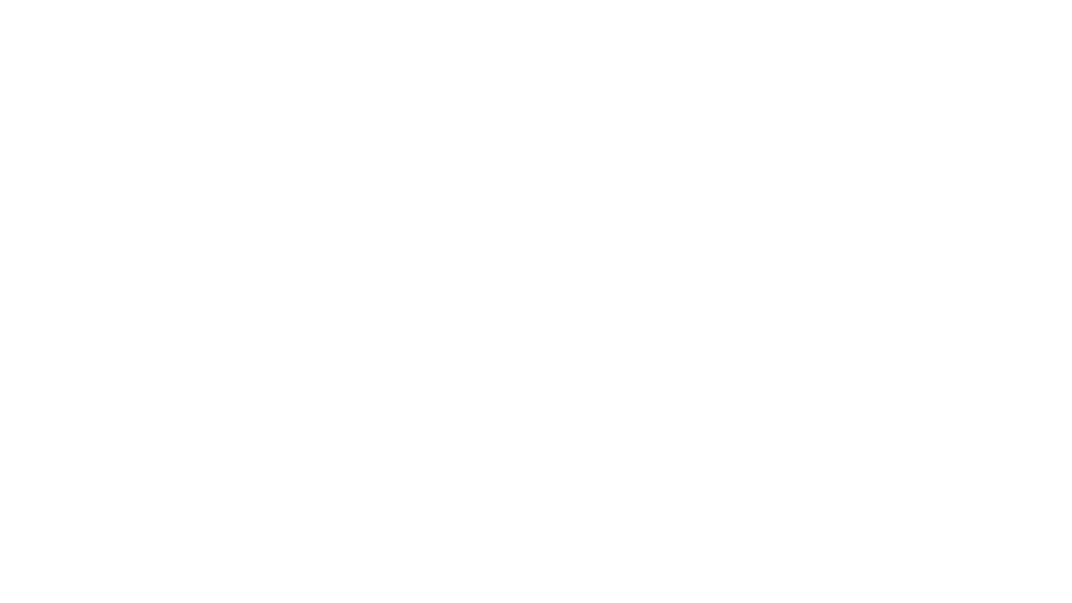
Step: Sketch a circle at the origin on Top Plane with a 10 mm diameter
click(77, 304)
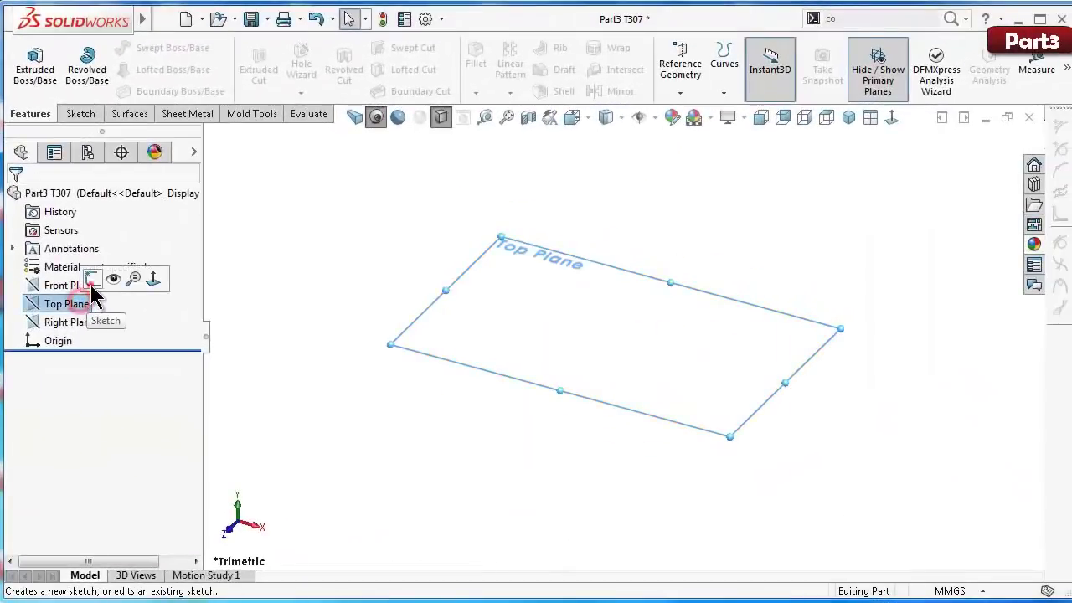
click(92, 279)
right_drag(294, 363, 378, 357)
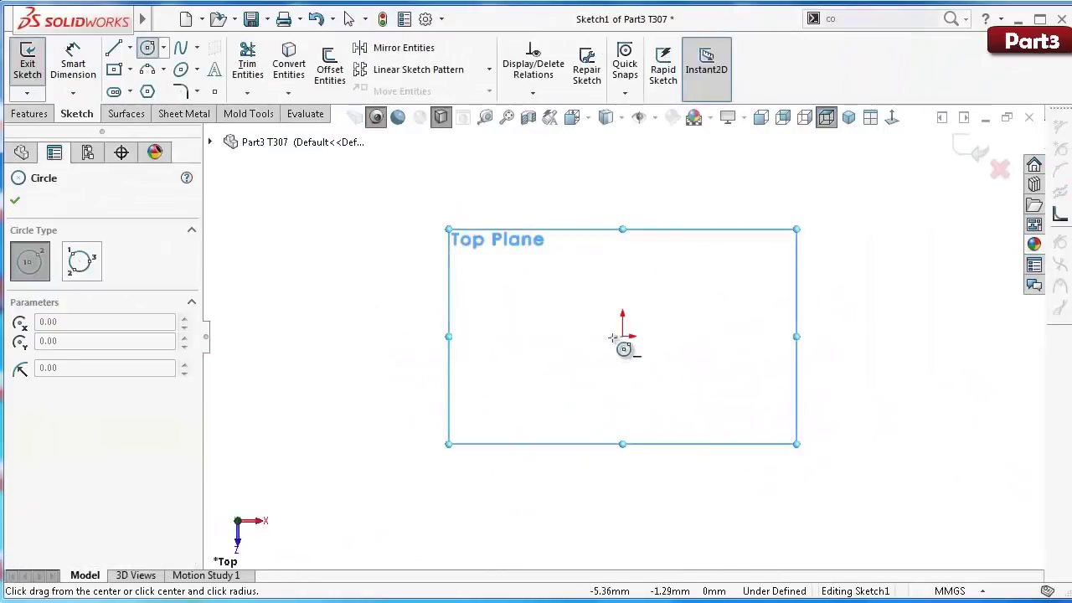
click(623, 336)
click(531, 279)
right_drag(432, 331, 570, 276)
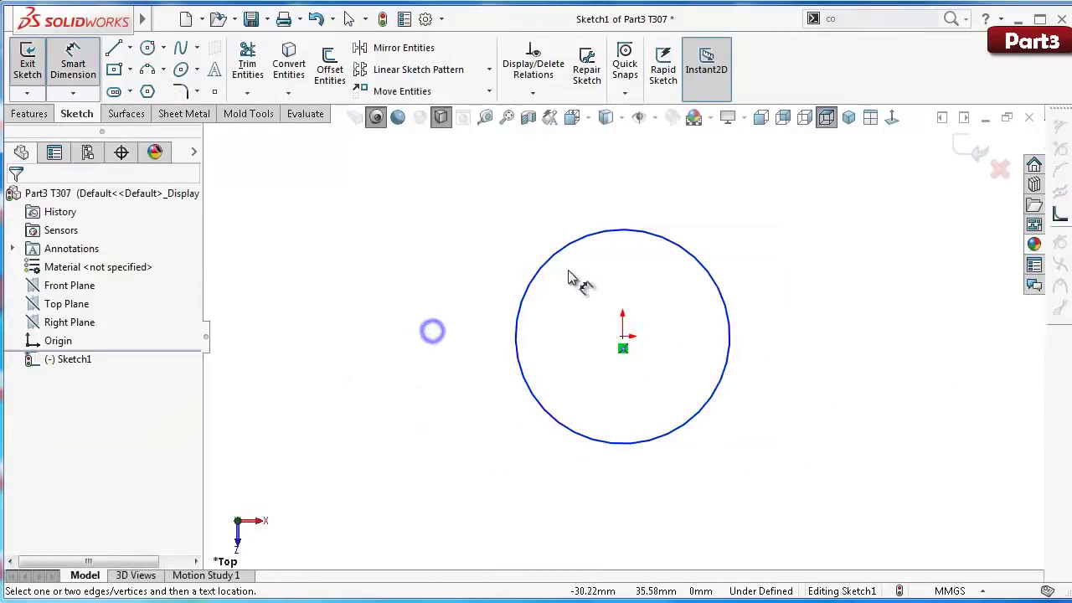
click(560, 258)
click(523, 238)
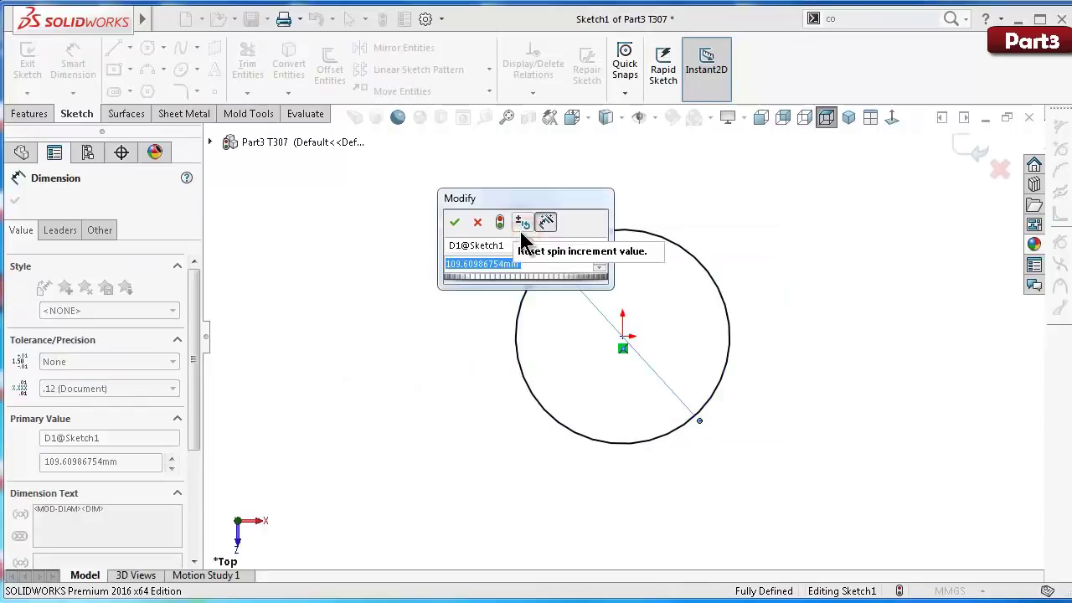
text(10)
key(Return)
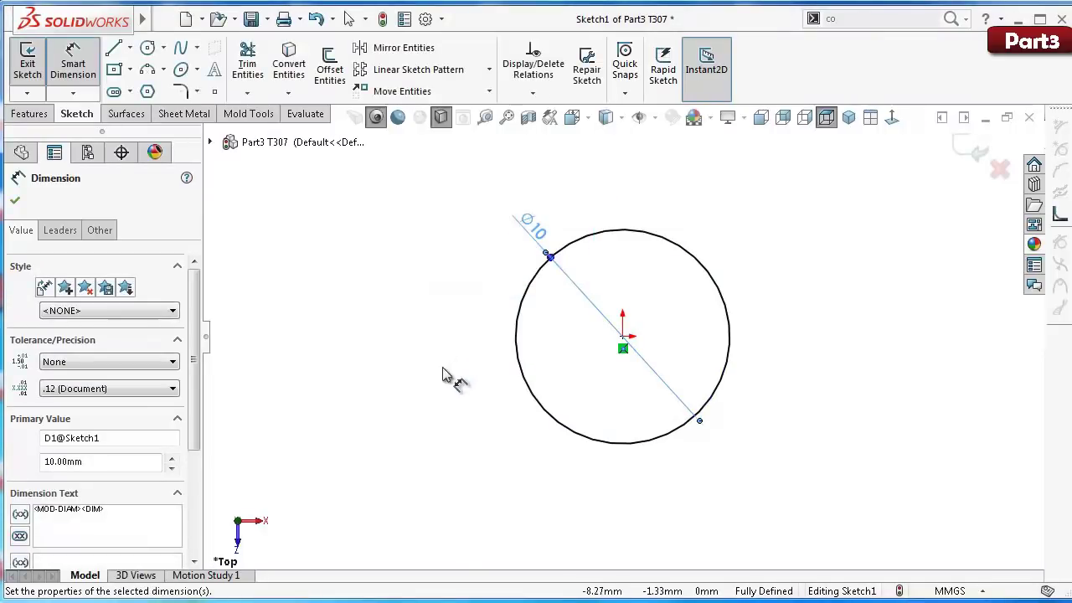
Step: Extrude the circle 3.5 mm with Mid Plane into Boss-Extrude1
click(27, 114)
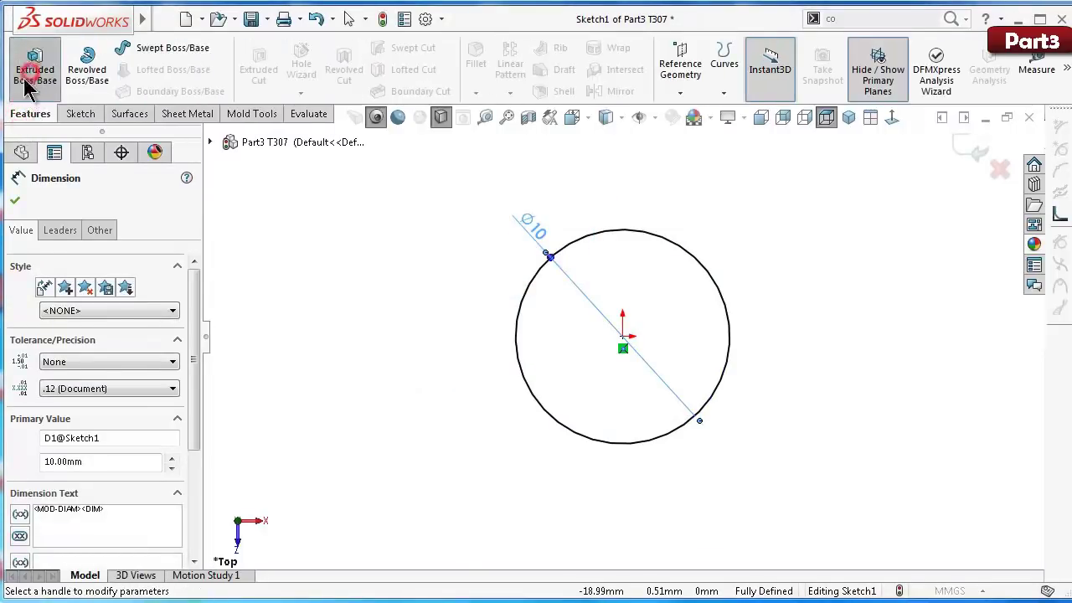
click(29, 72)
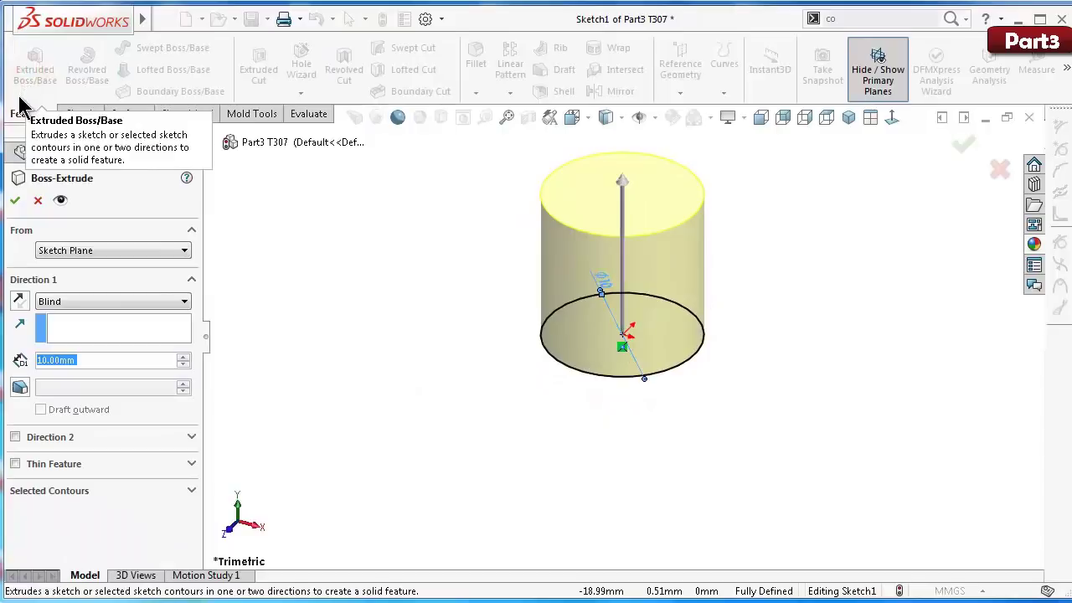
text(3)
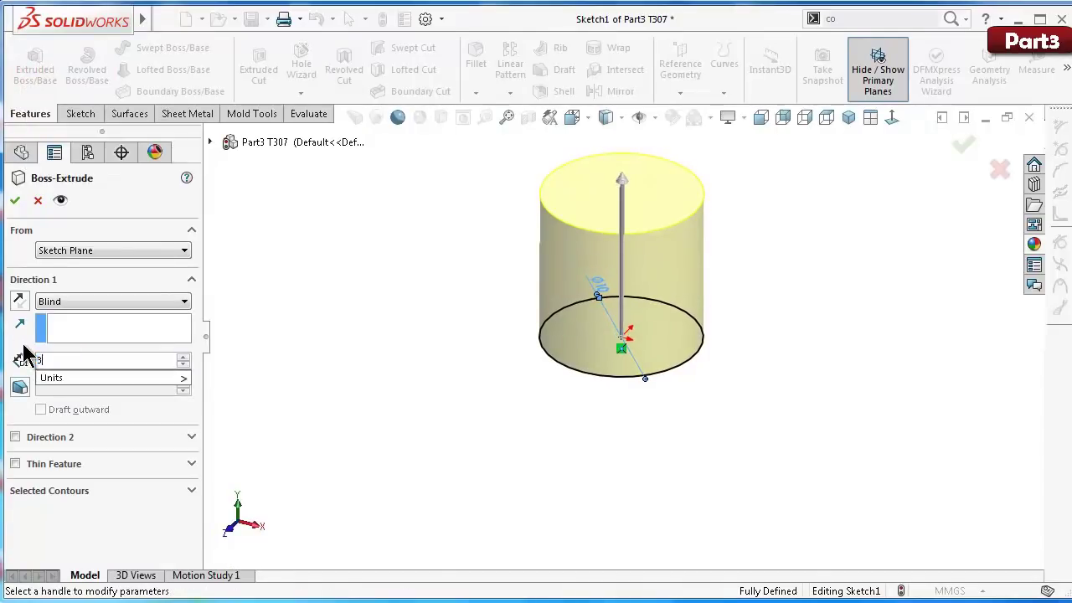
text(0.5)
key(BackSpace)
key(BackSpace)
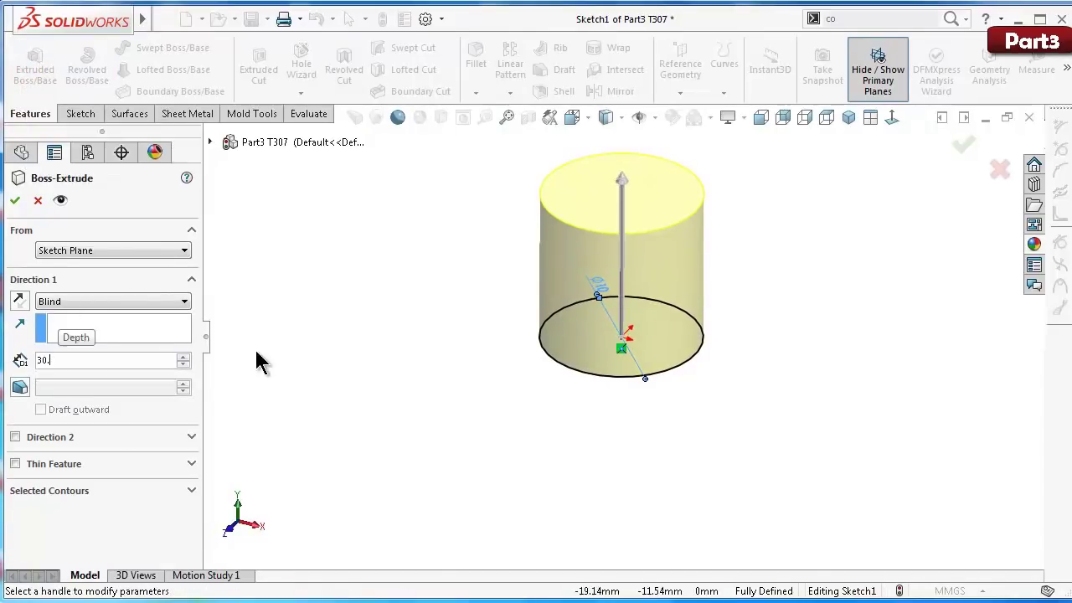
key(BackSpace)
click(339, 350)
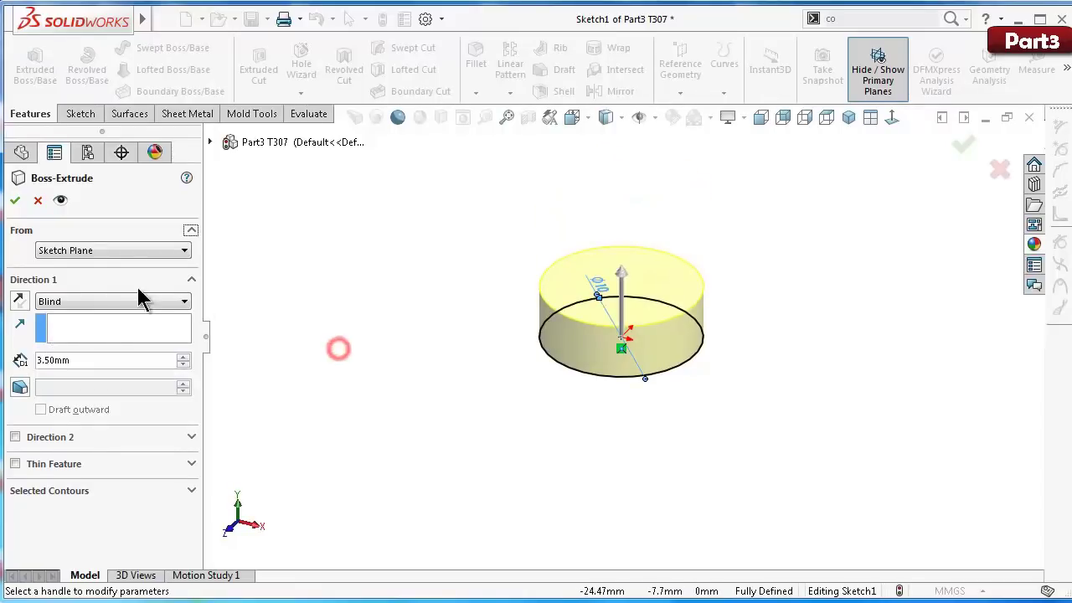
click(69, 302)
click(76, 369)
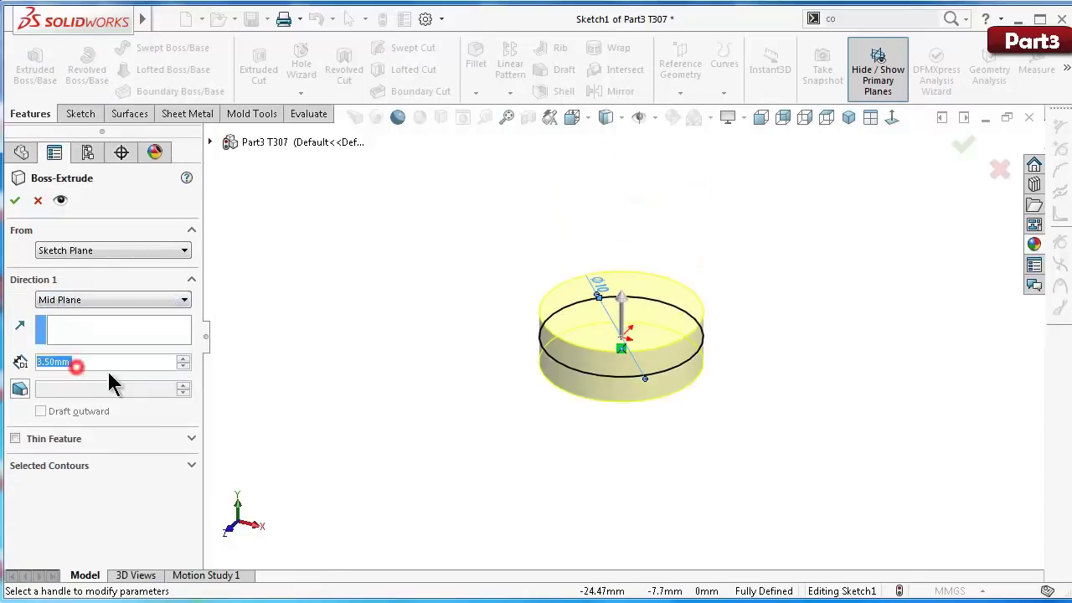
click(17, 205)
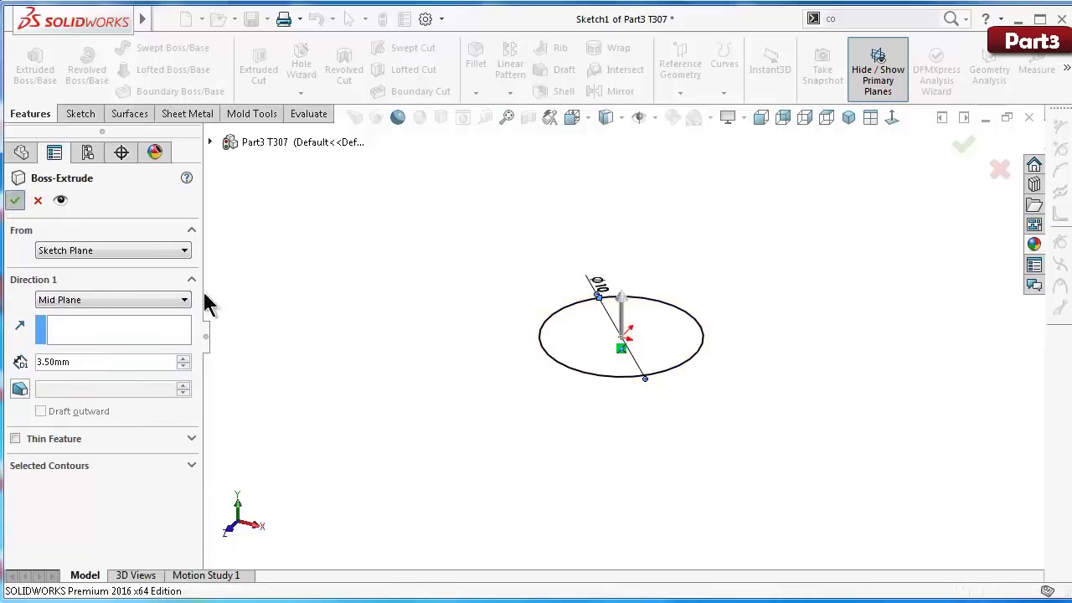
click(392, 371)
key(Down)
key(Up)
key(Up)
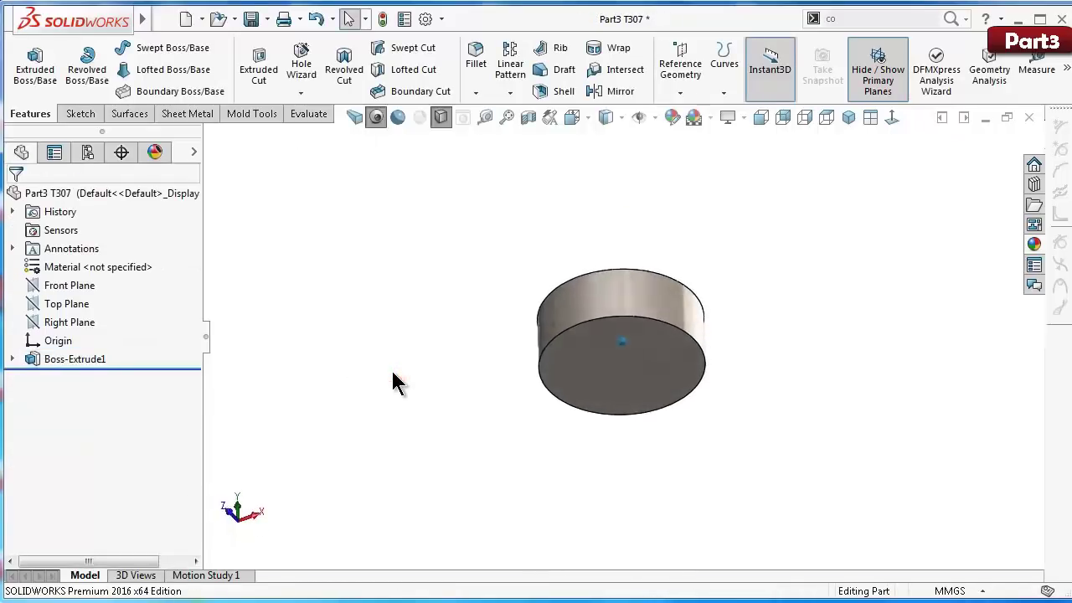
key(Down)
key(Down)
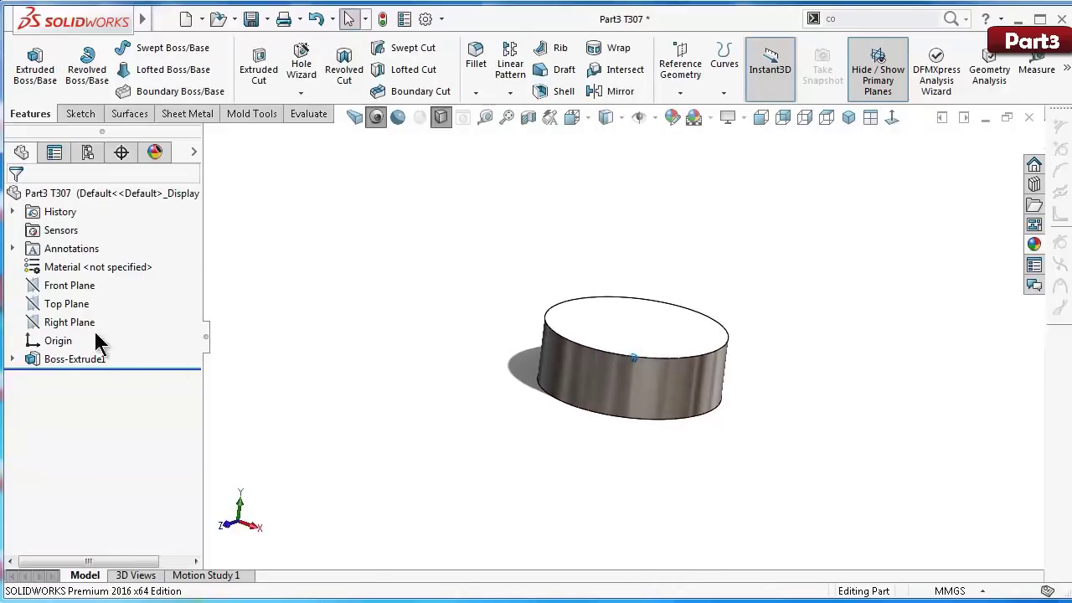
Step: Drop the empty Right Plane sketch and start a new sketch on the Front Plane, viewed normal to it
click(71, 325)
click(84, 297)
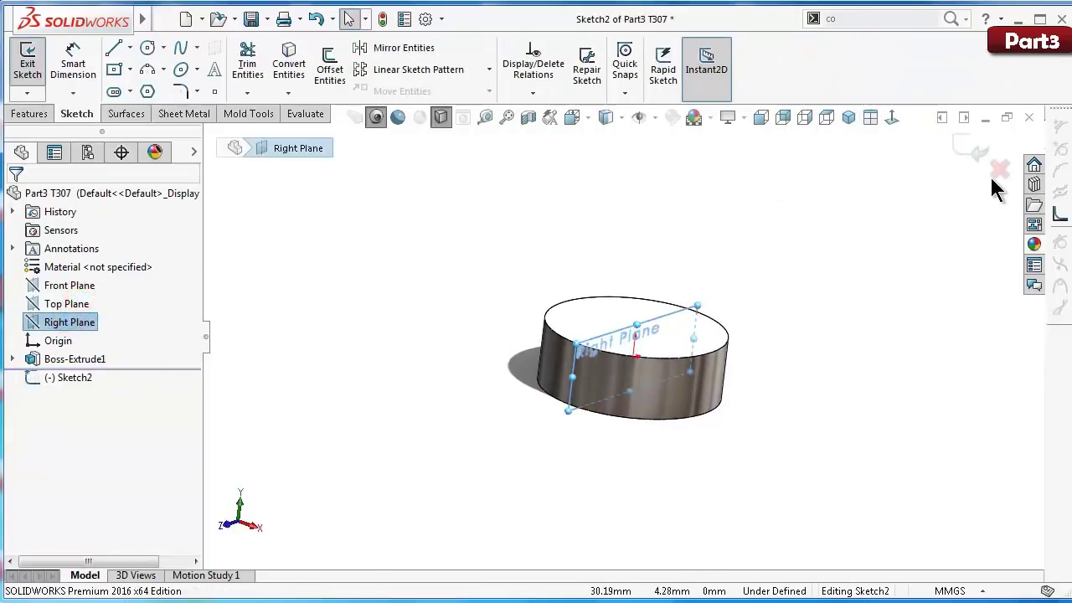
click(1000, 170)
click(624, 372)
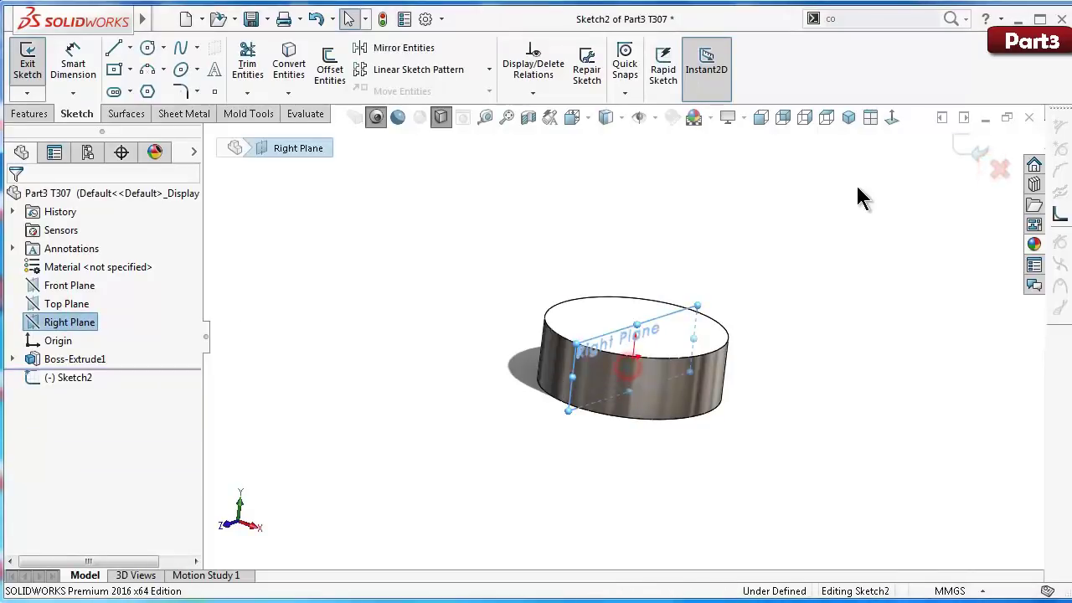
click(975, 149)
click(76, 285)
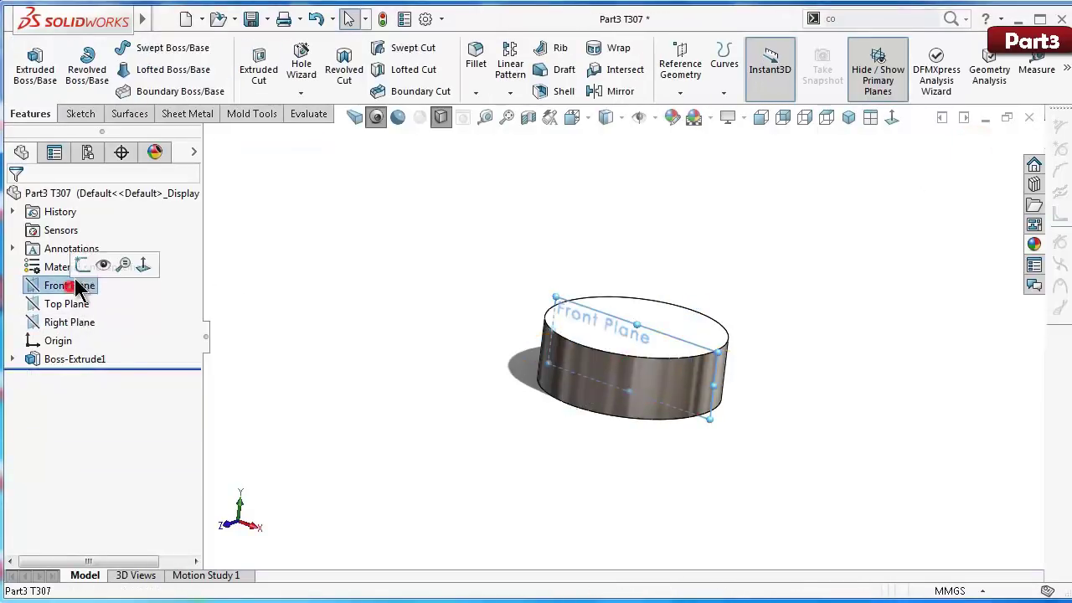
click(84, 265)
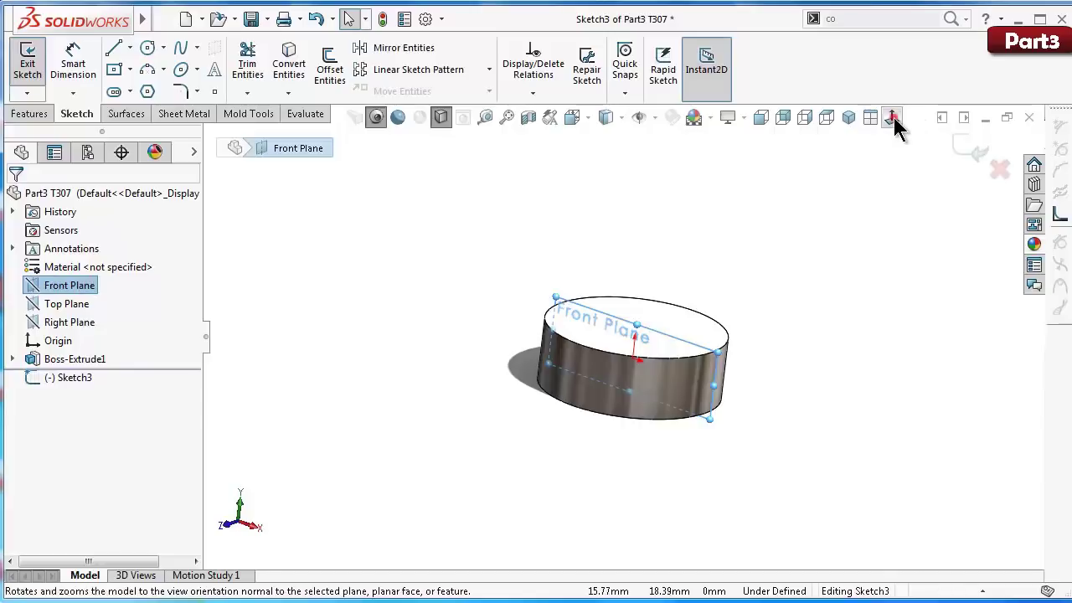
click(893, 119)
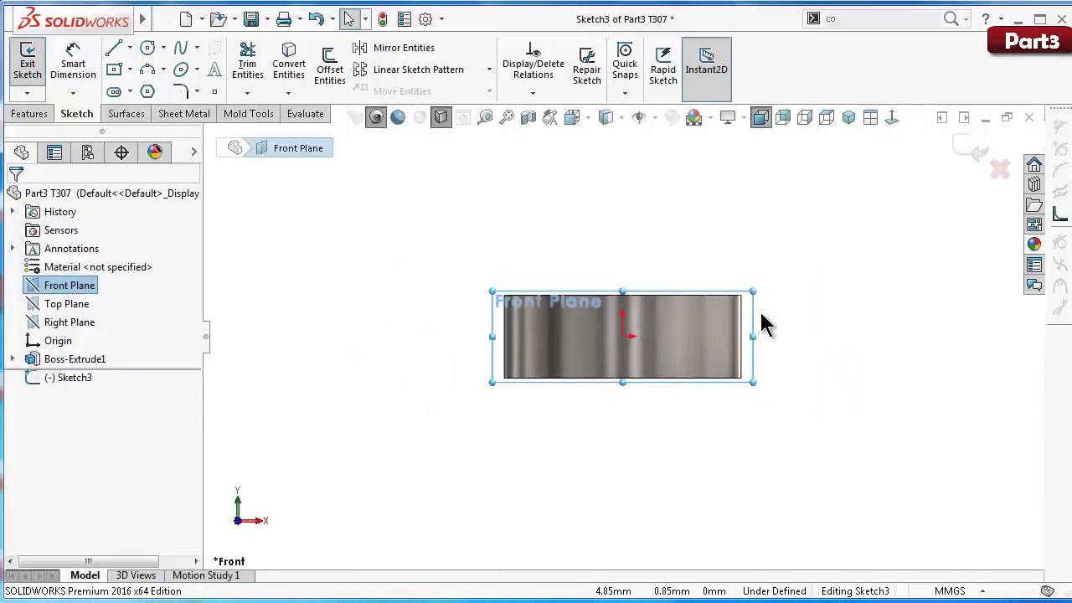
Step: Draw a straight slot and make the origin the midpoint of its top edge
click(115, 91)
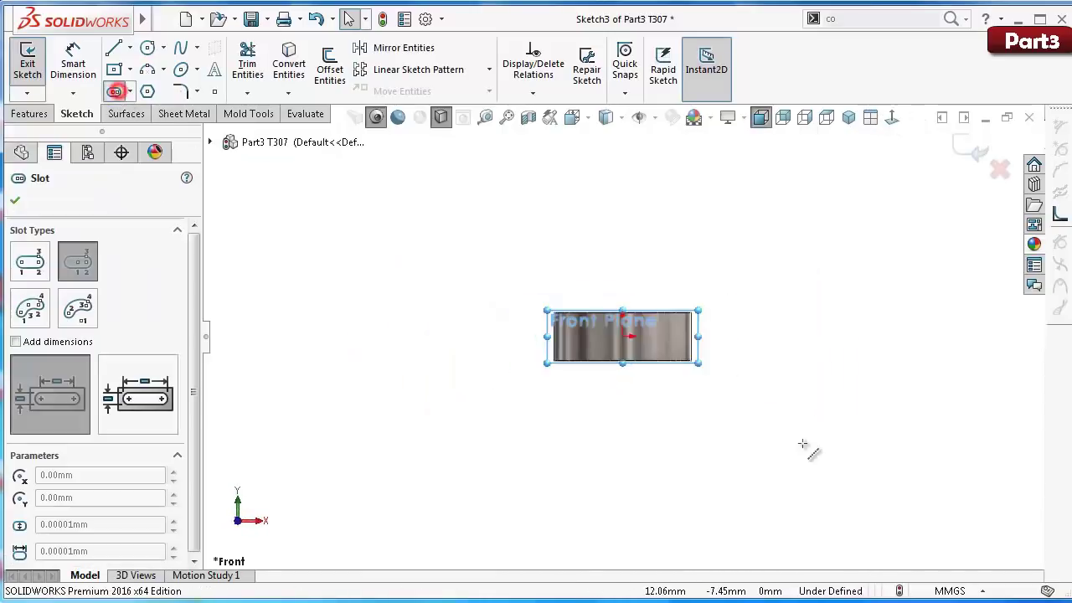
click(623, 454)
click(512, 454)
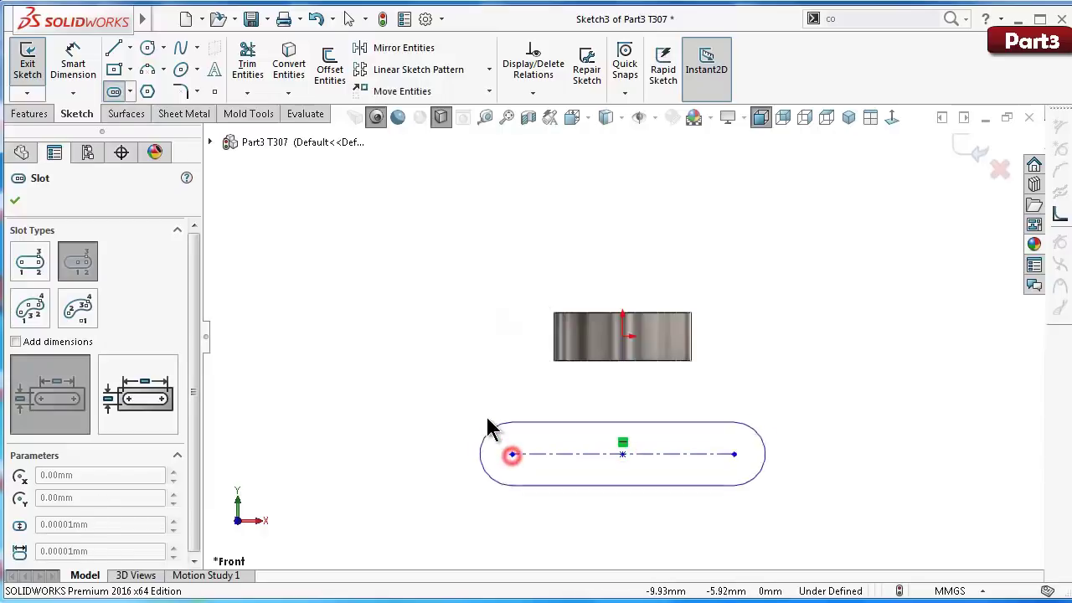
click(484, 396)
key(Escape)
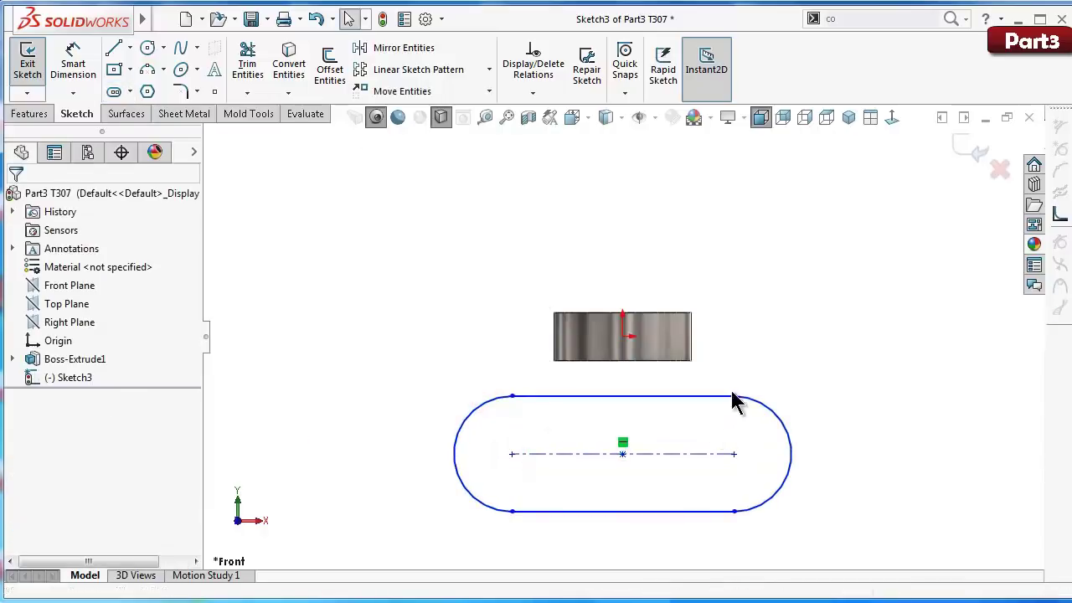
click(689, 396)
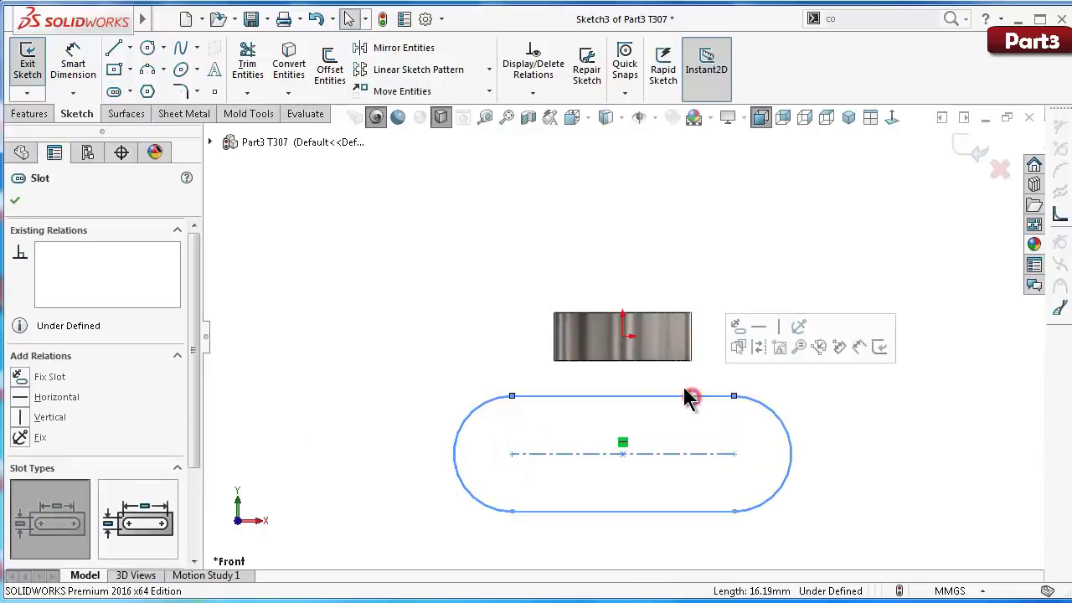
ctrl+click(623, 337)
click(671, 267)
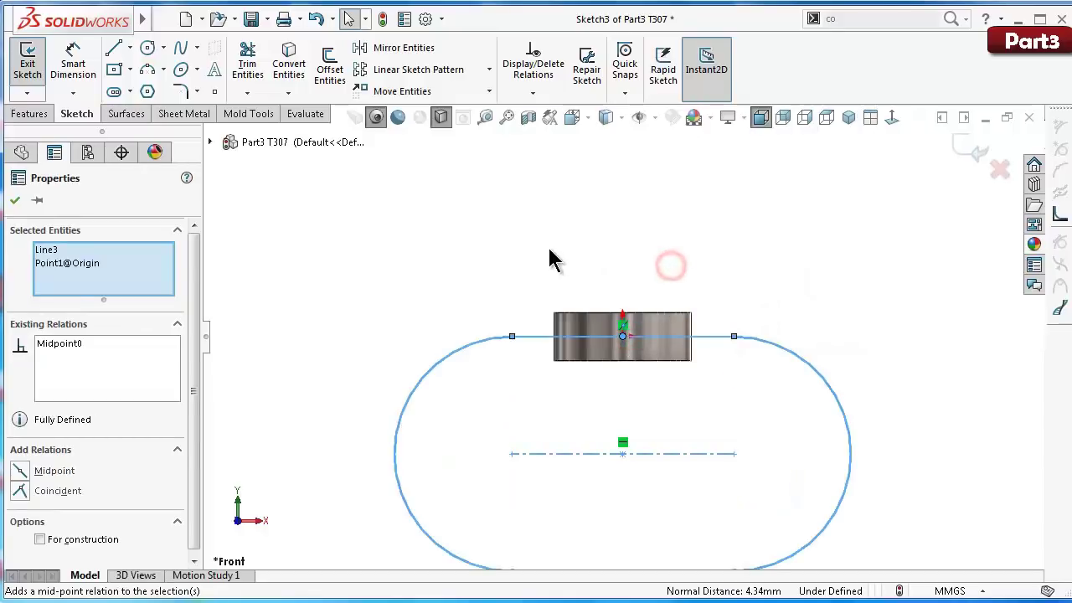
click(548, 246)
Step: Dimension the slot 12 mm between centres and 12 mm wide, then exit the sketch
scroll(408, 319, up, 2)
right_drag(392, 363, 396, 289)
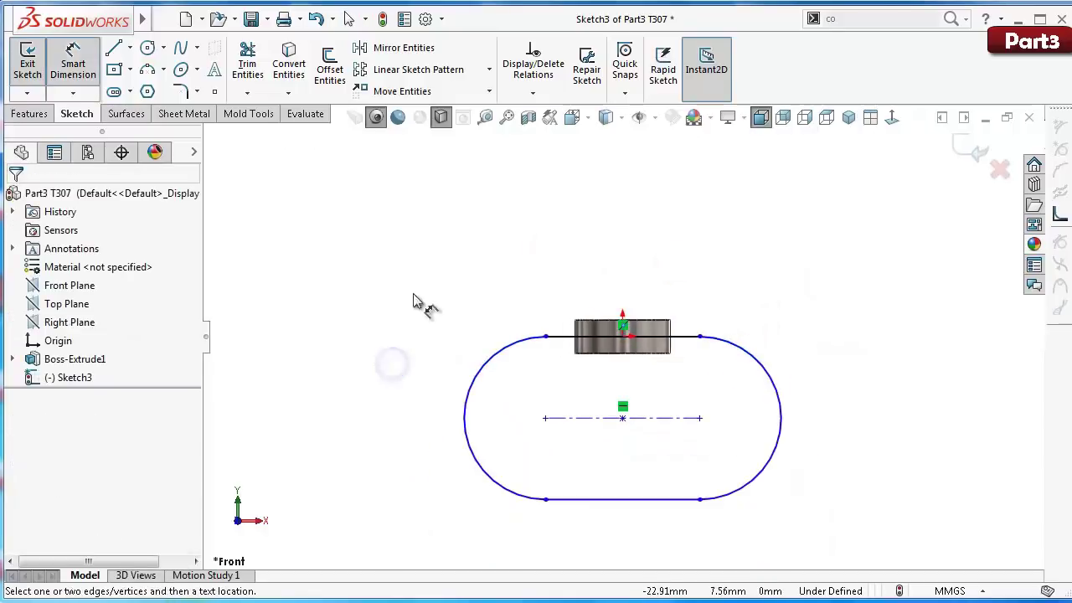
click(596, 423)
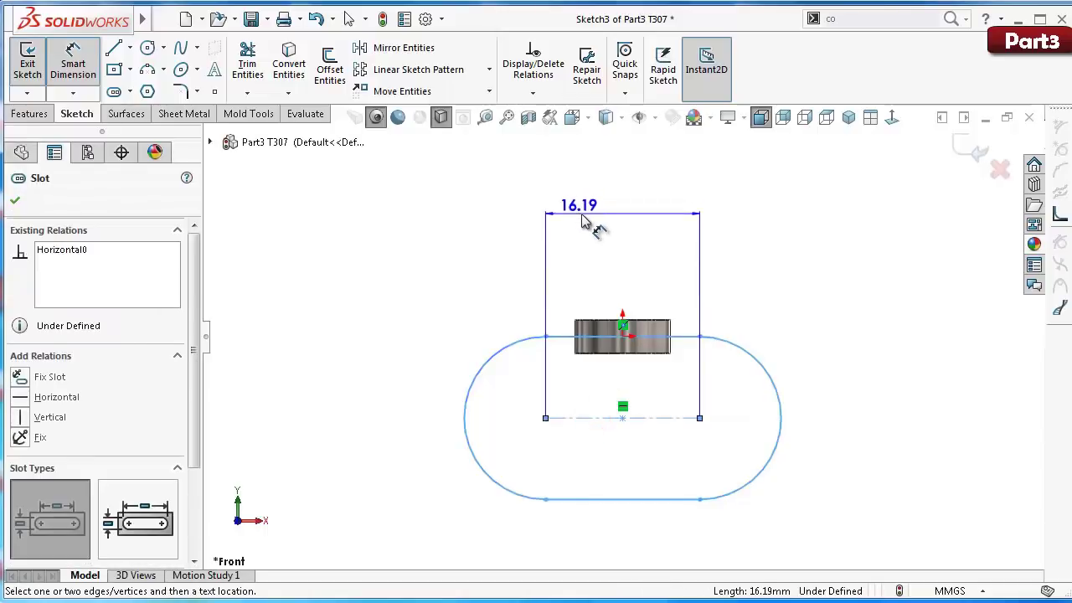
click(591, 216)
text(12)
key(Return)
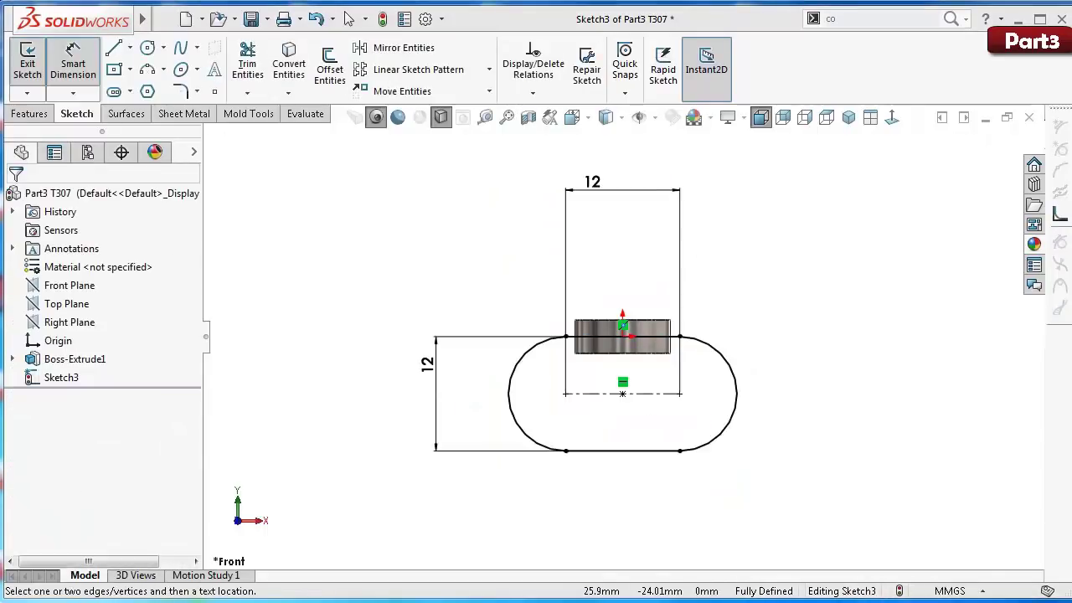
drag(591, 183, 618, 270)
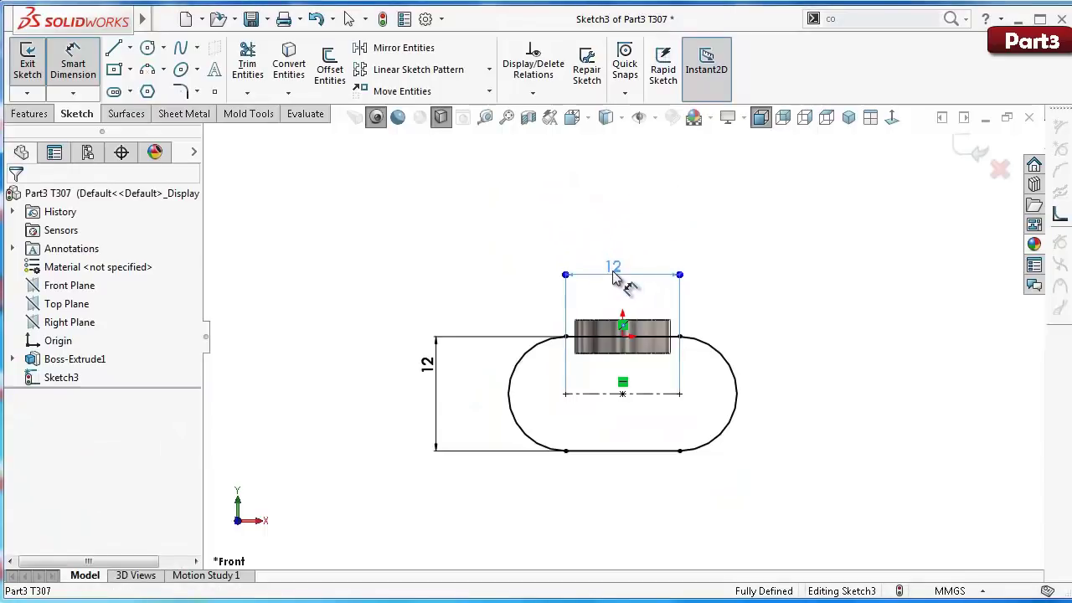
drag(432, 378, 482, 387)
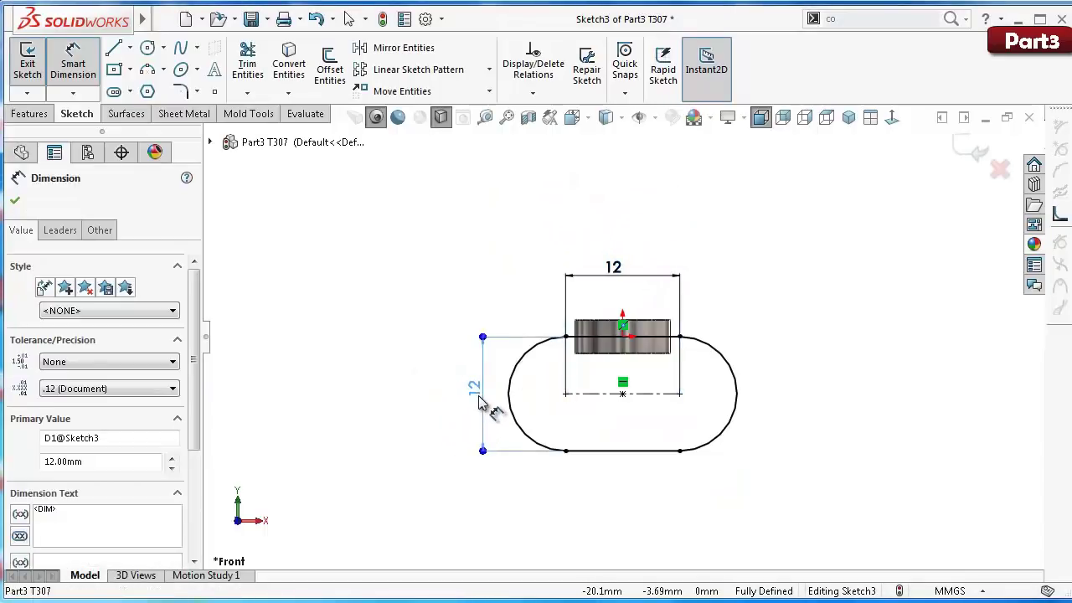
click(444, 397)
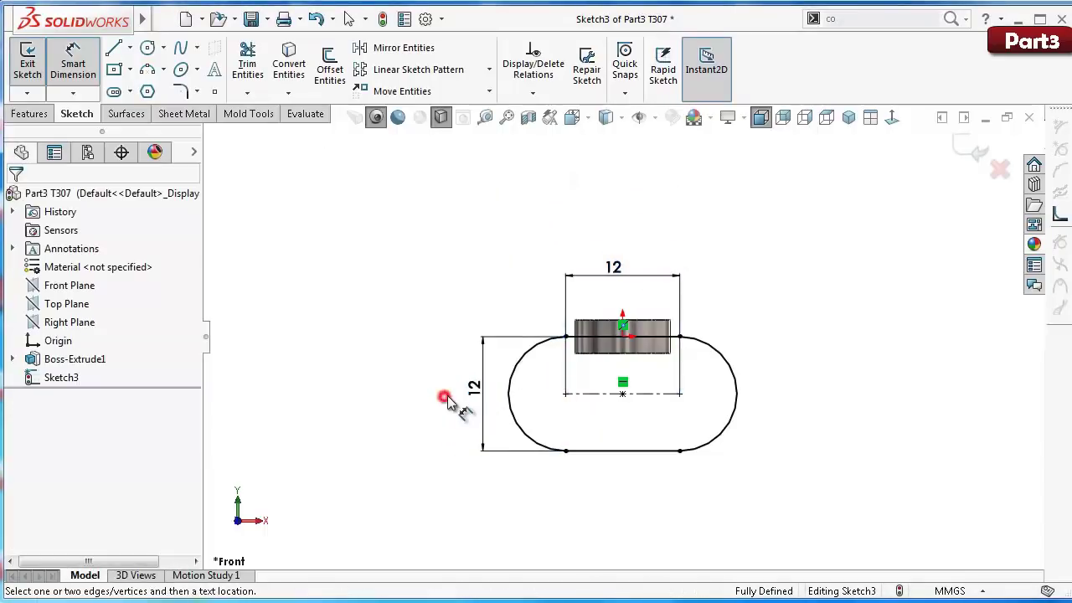
click(976, 155)
Step: On the Right Plane, draw a circle at the origin, dimension it 2.25 mm diameter, and exit the sketch
click(74, 330)
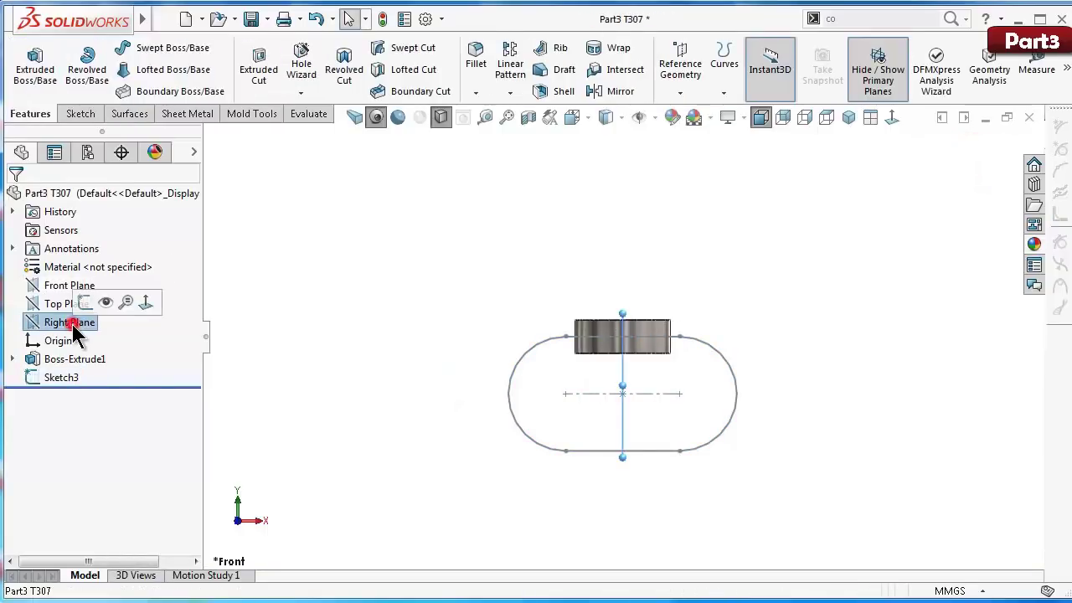
click(85, 301)
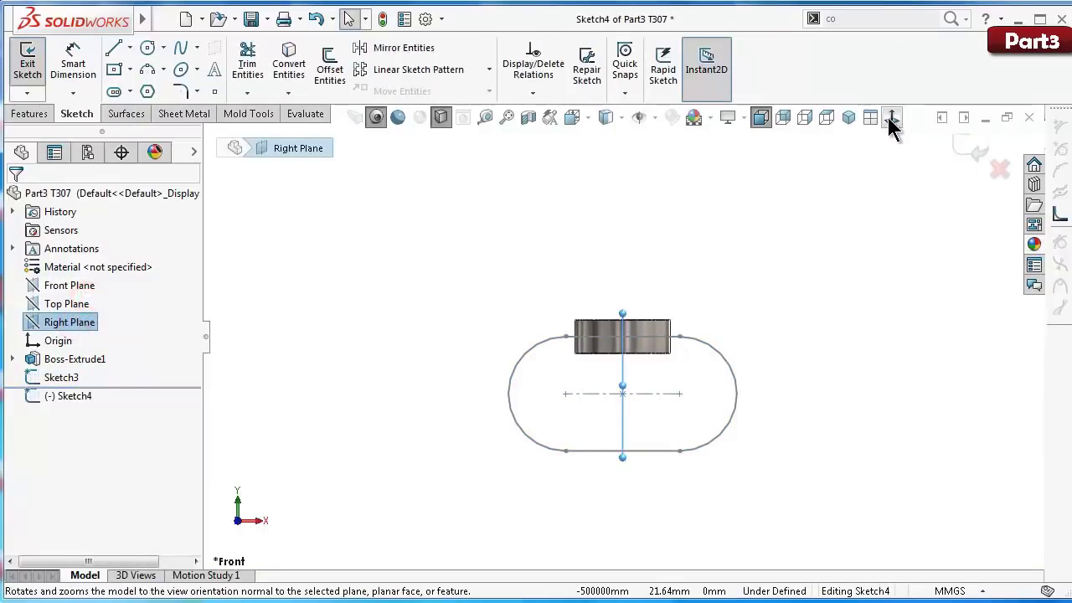
click(891, 120)
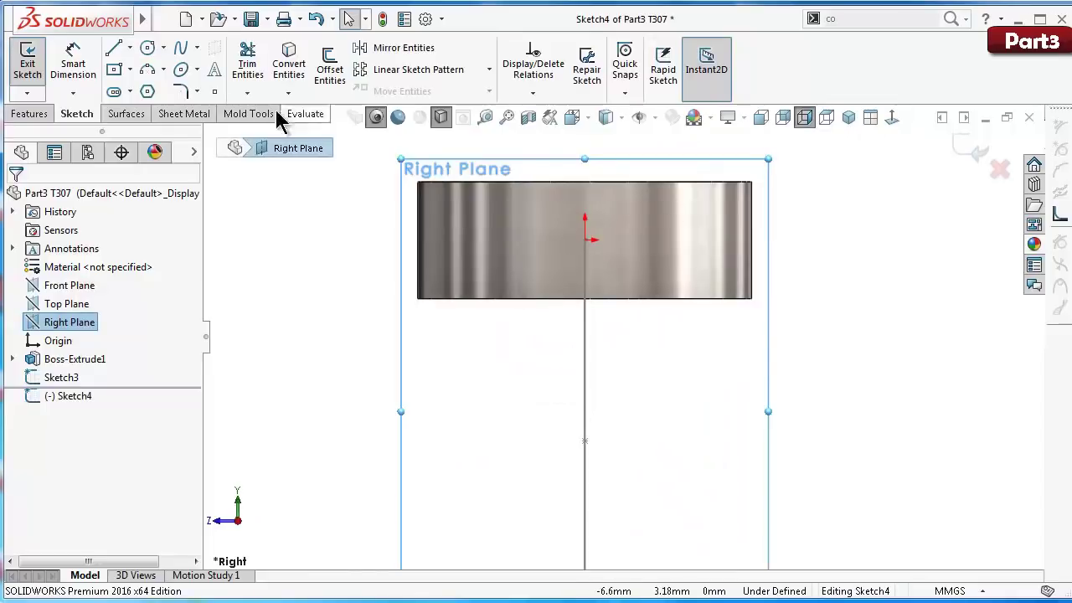
click(148, 48)
click(584, 240)
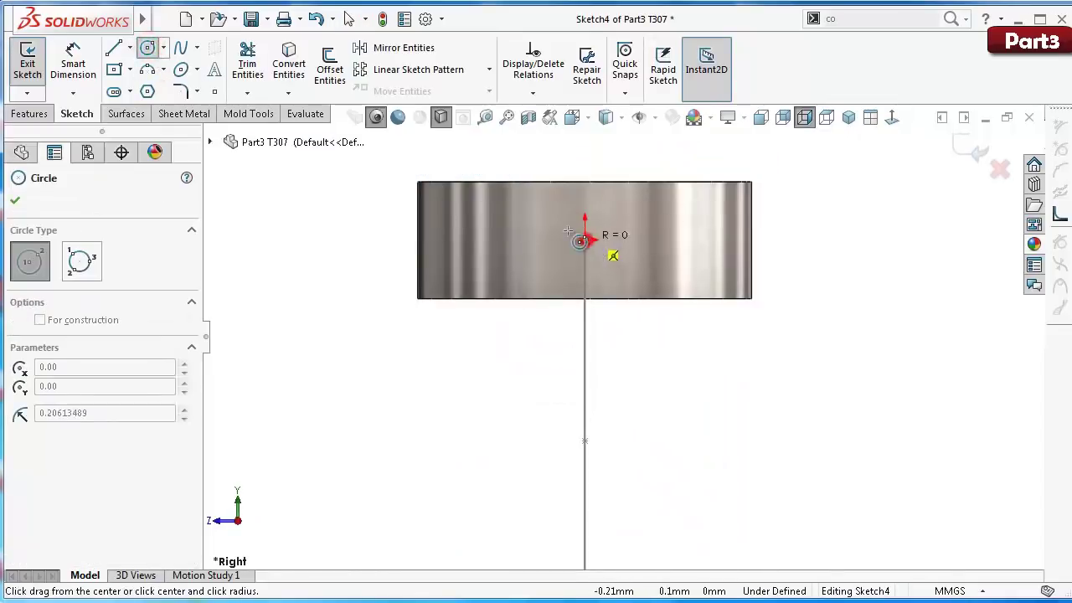
click(557, 223)
right_drag(837, 333, 842, 240)
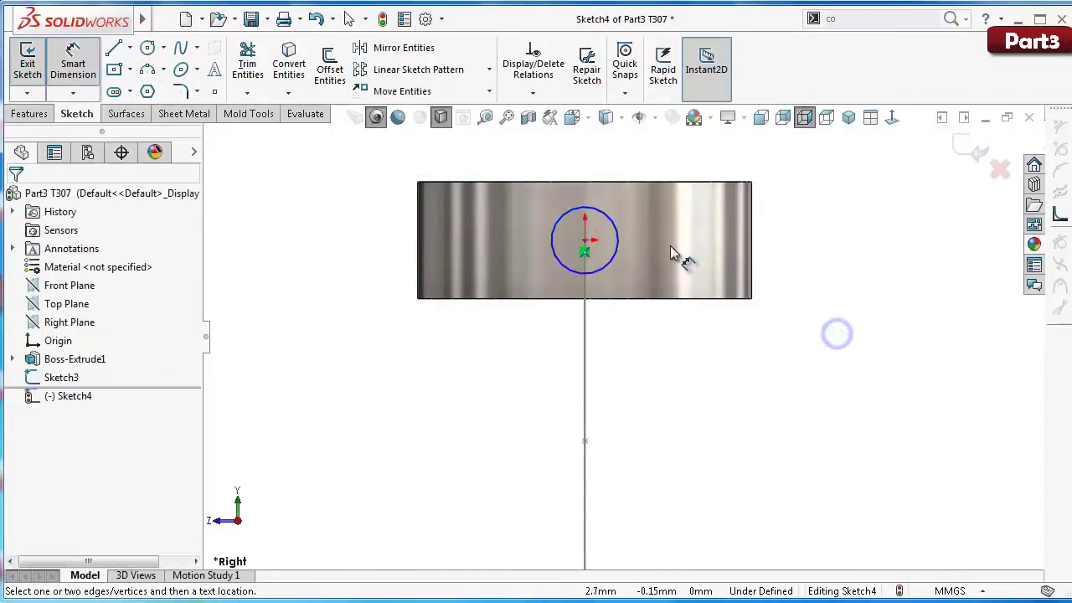
click(620, 252)
click(813, 250)
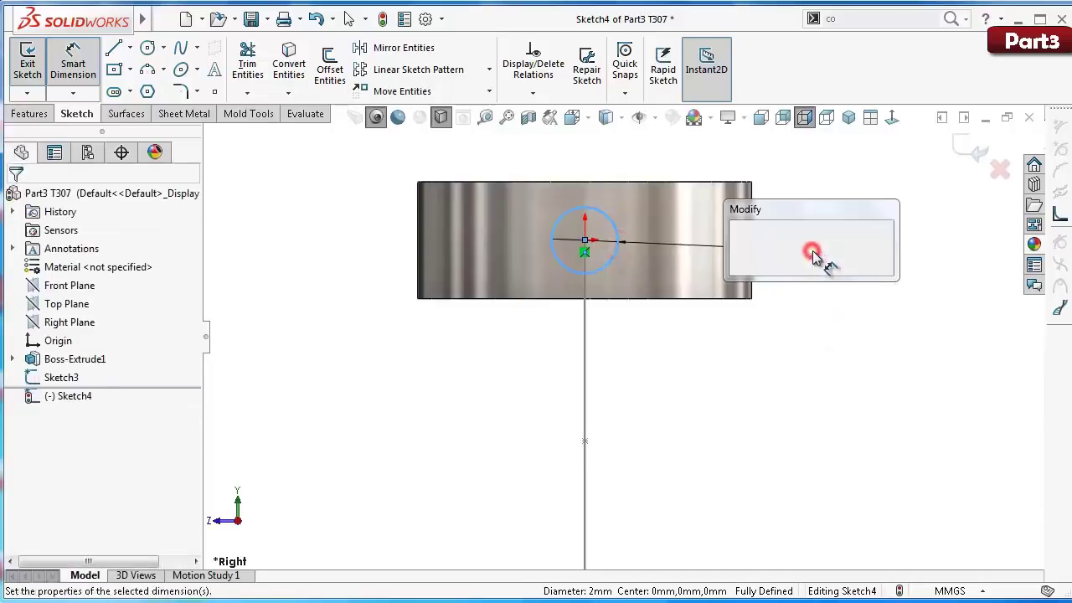
text(2.2)
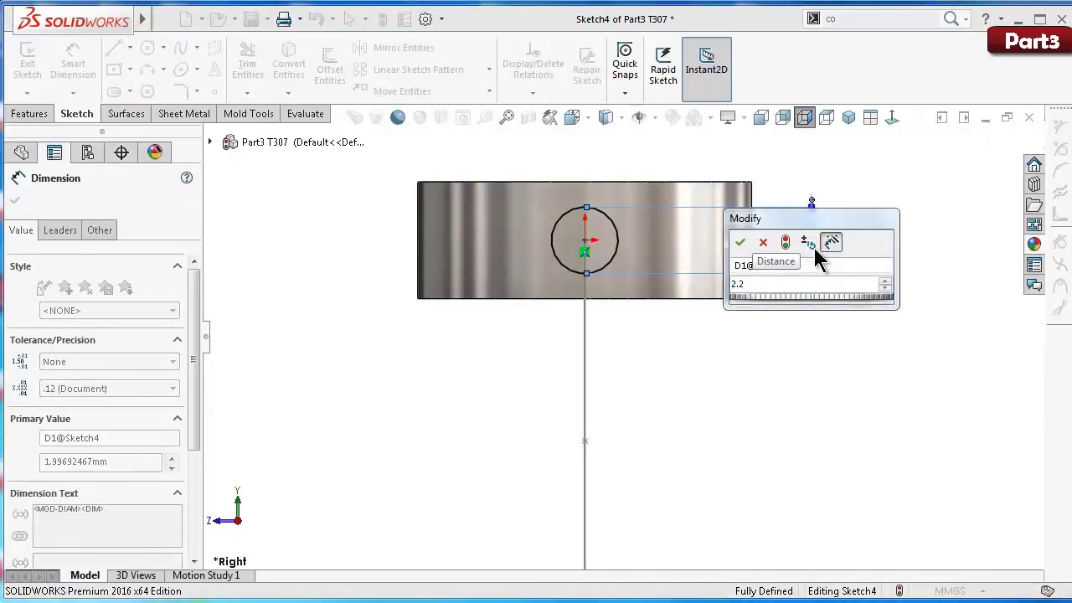
text(5)
key(Return)
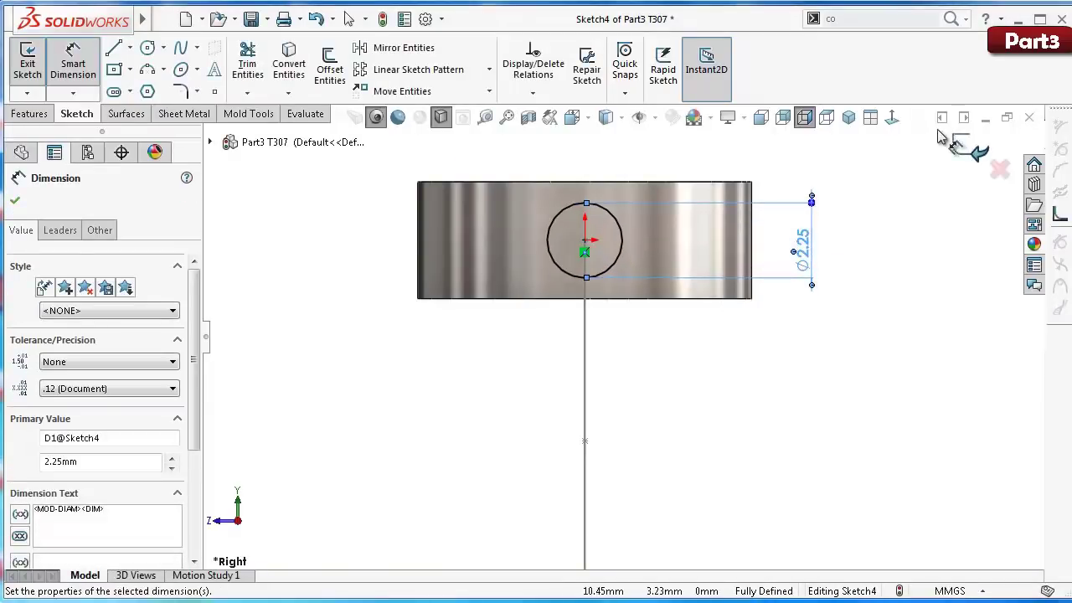
click(964, 143)
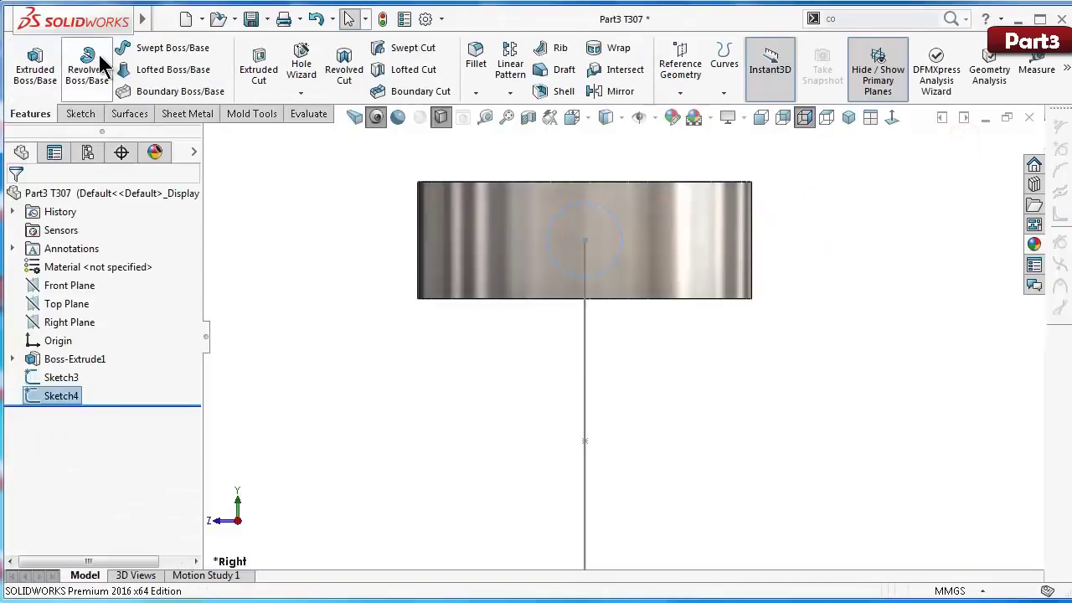
Step: Sweep the circle profile along the oval Sketch3 path to create Sweep1, then view it at an angle
click(167, 48)
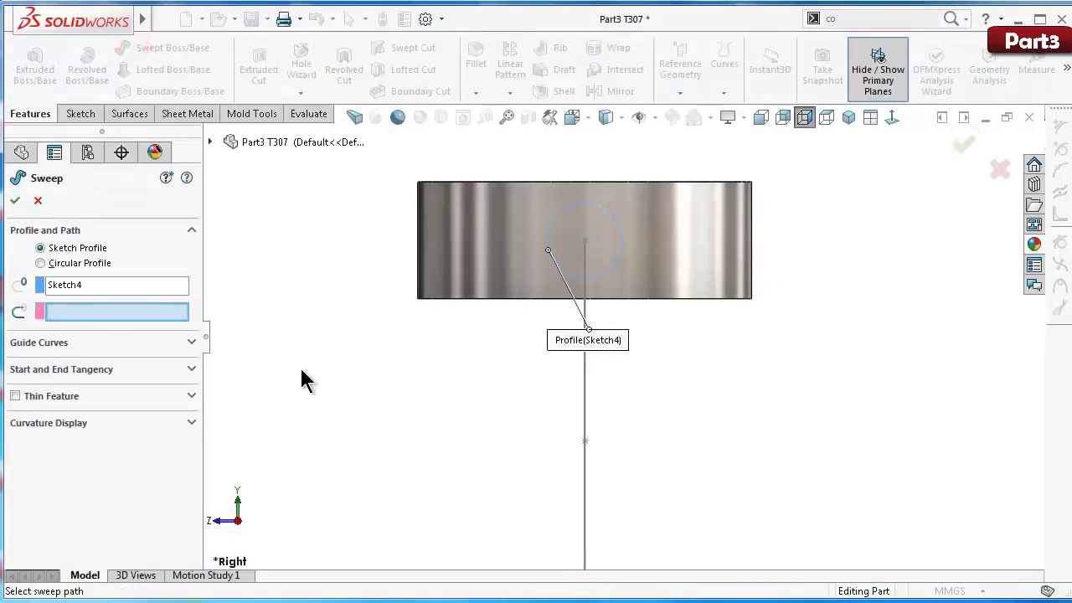
click(583, 404)
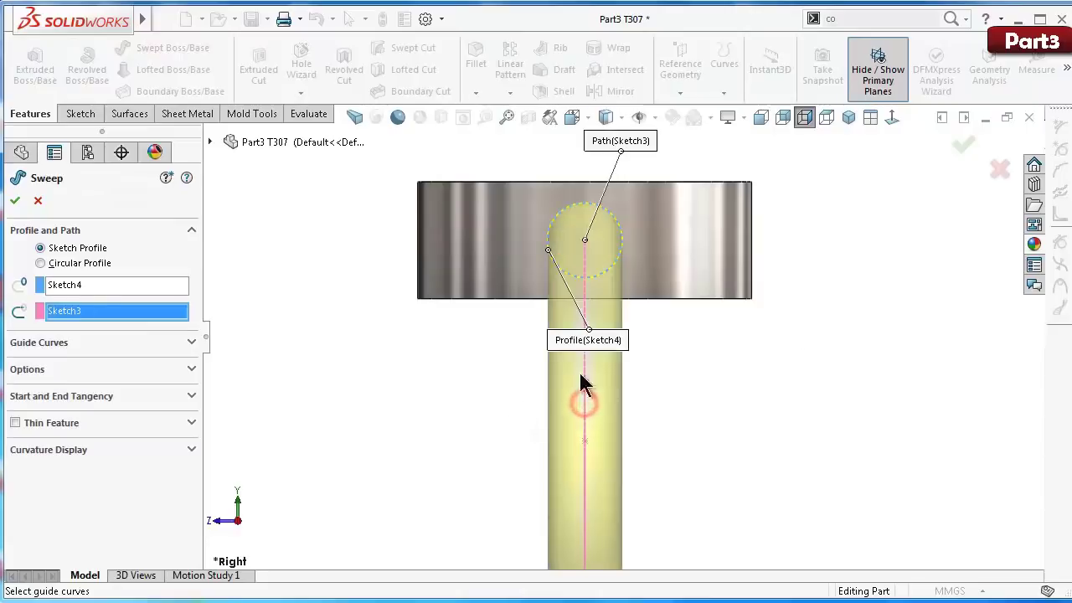
click(965, 144)
mouse_move(491, 371)
middle_down()
mouse_move(703, 339)
mouse_move(596, 362)
mouse_move(573, 384)
middle_up()
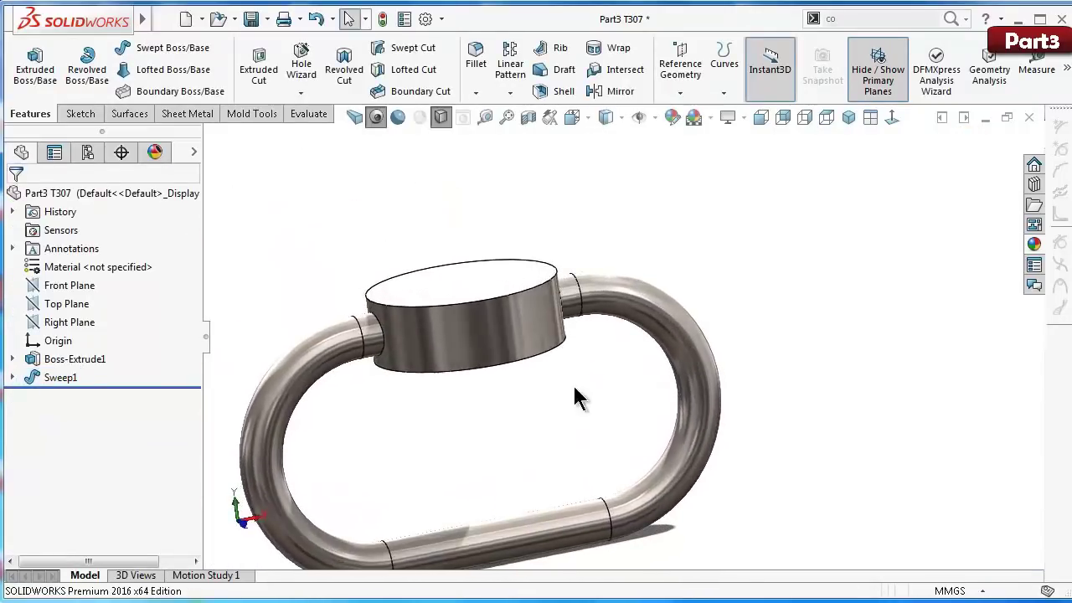
click(12, 359)
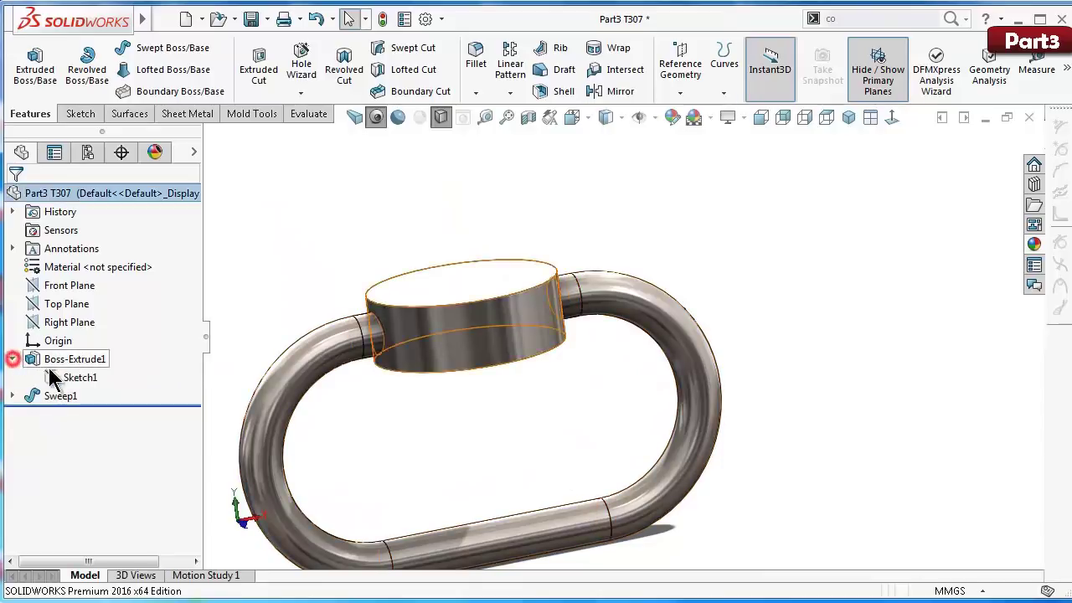
click(12, 395)
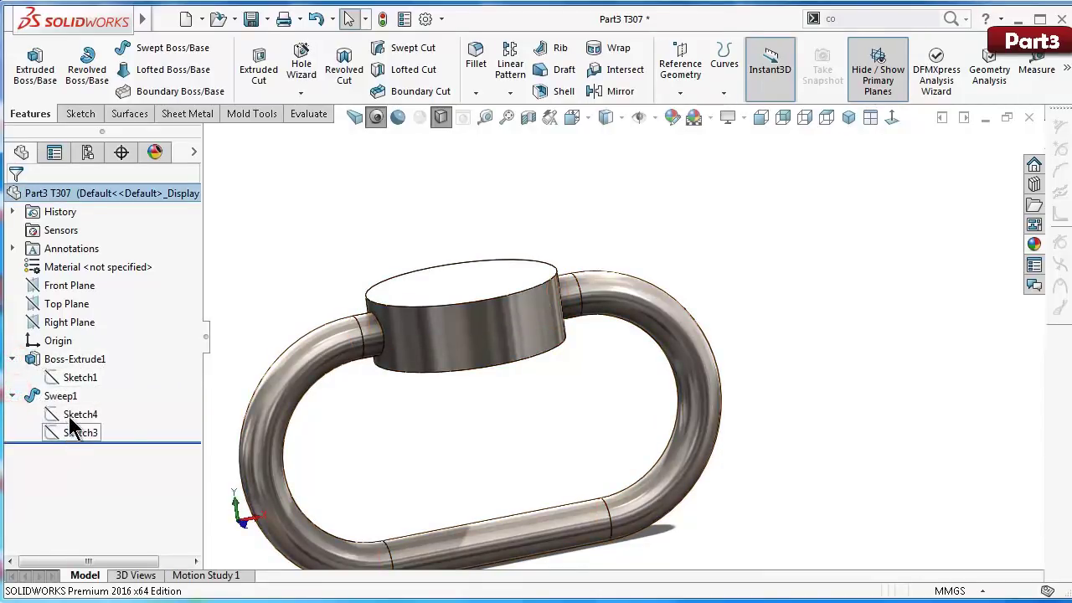
click(80, 414)
click(73, 433)
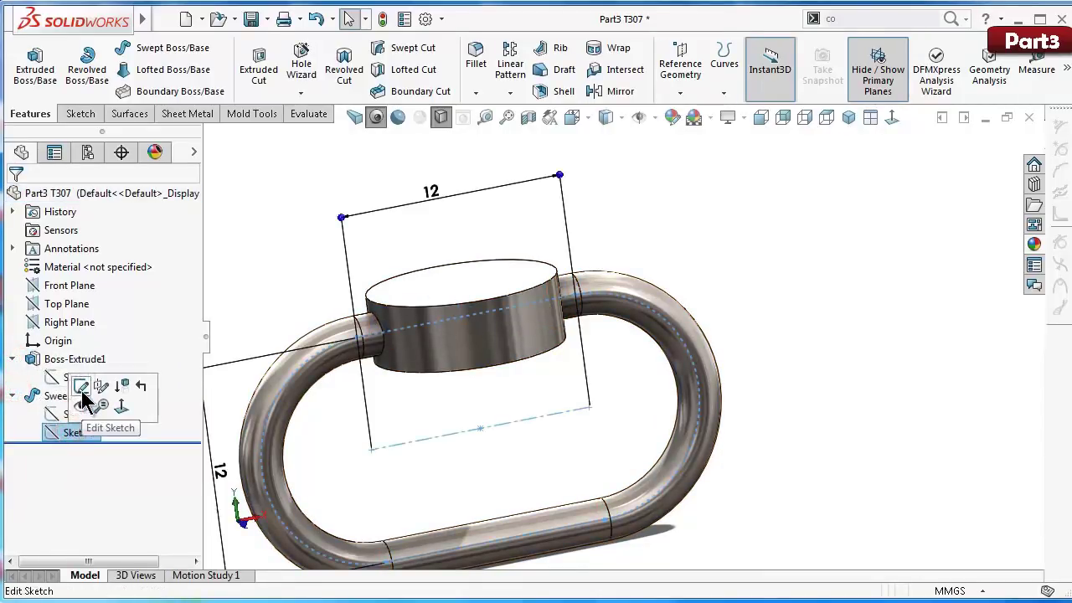
click(82, 388)
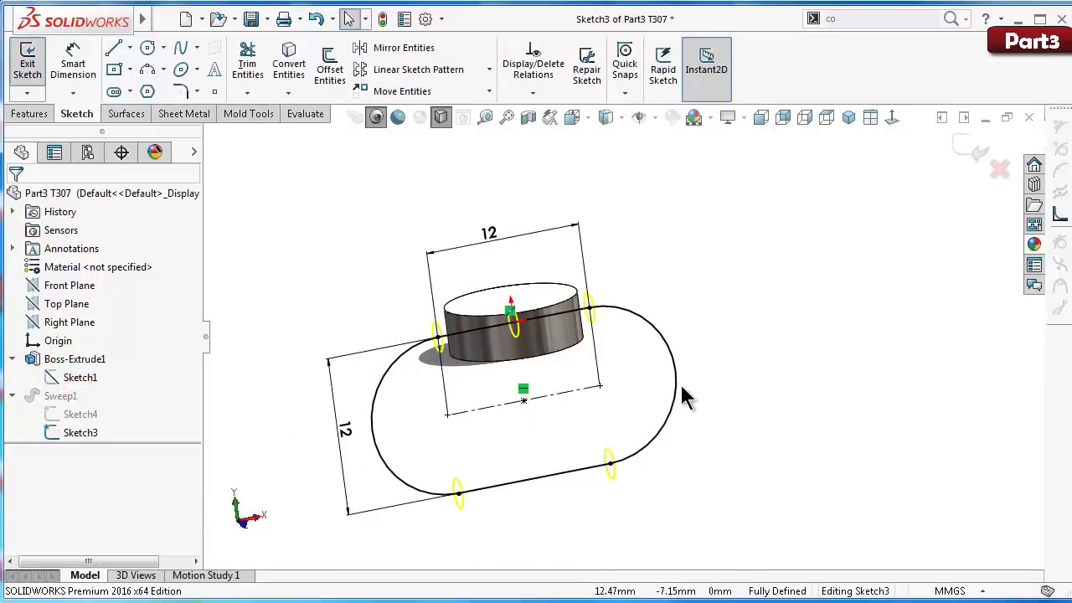
click(676, 388)
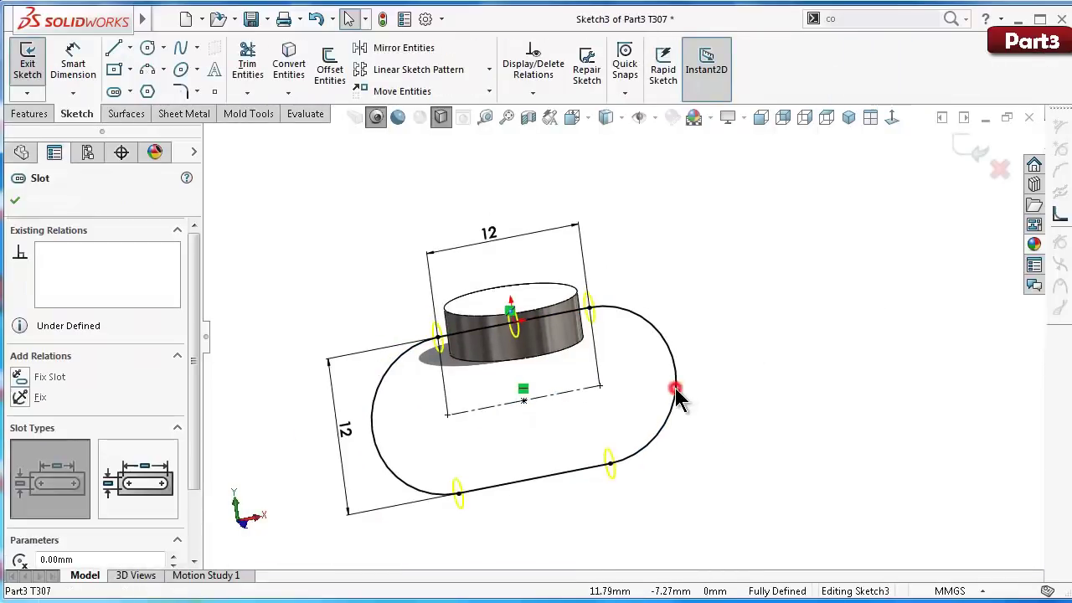
click(1061, 215)
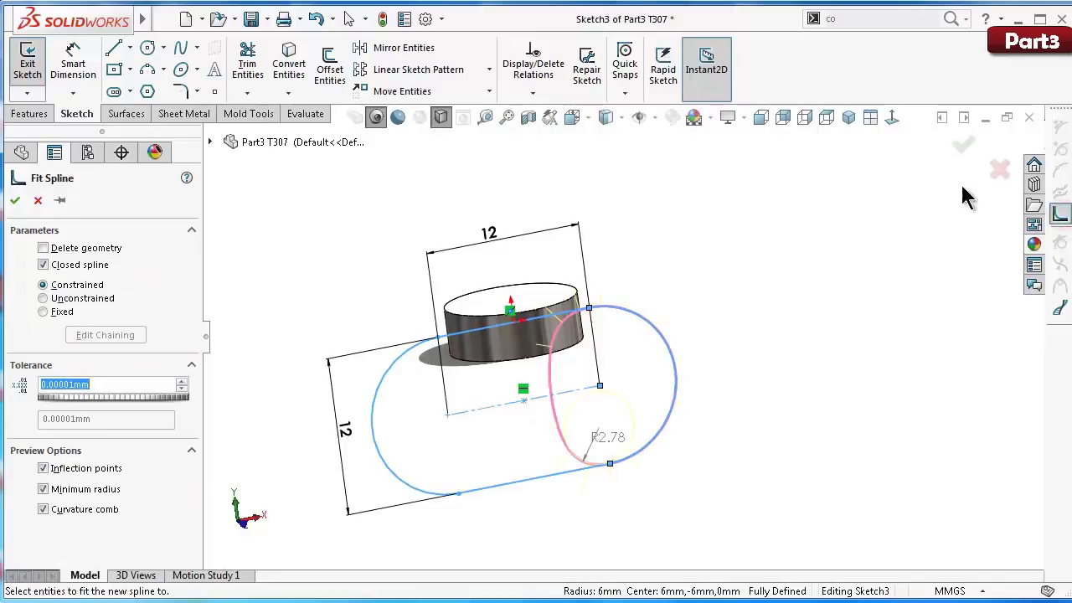
click(893, 120)
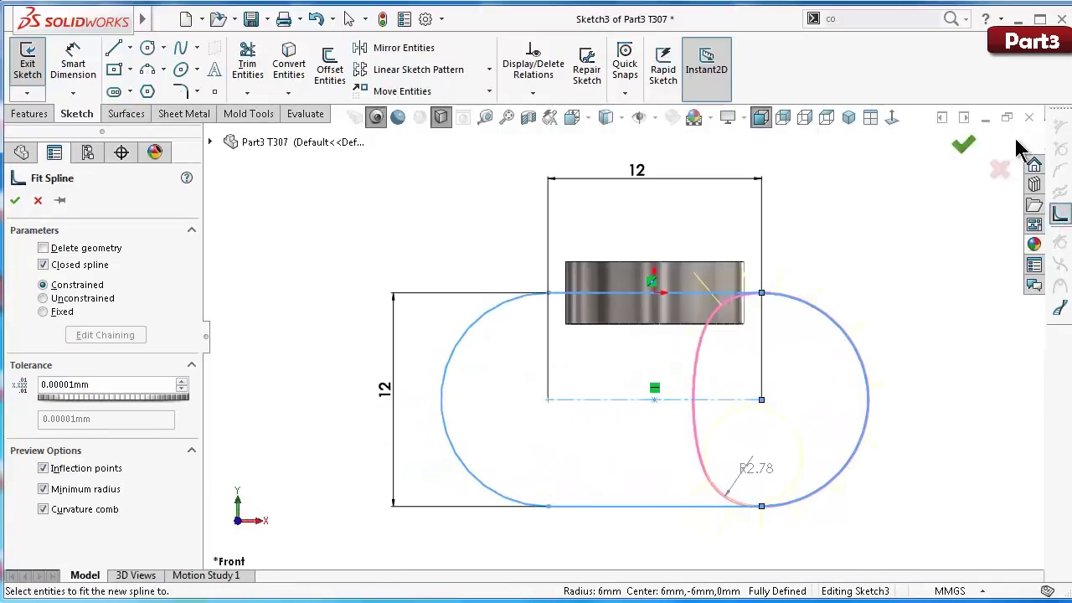
click(988, 178)
click(978, 153)
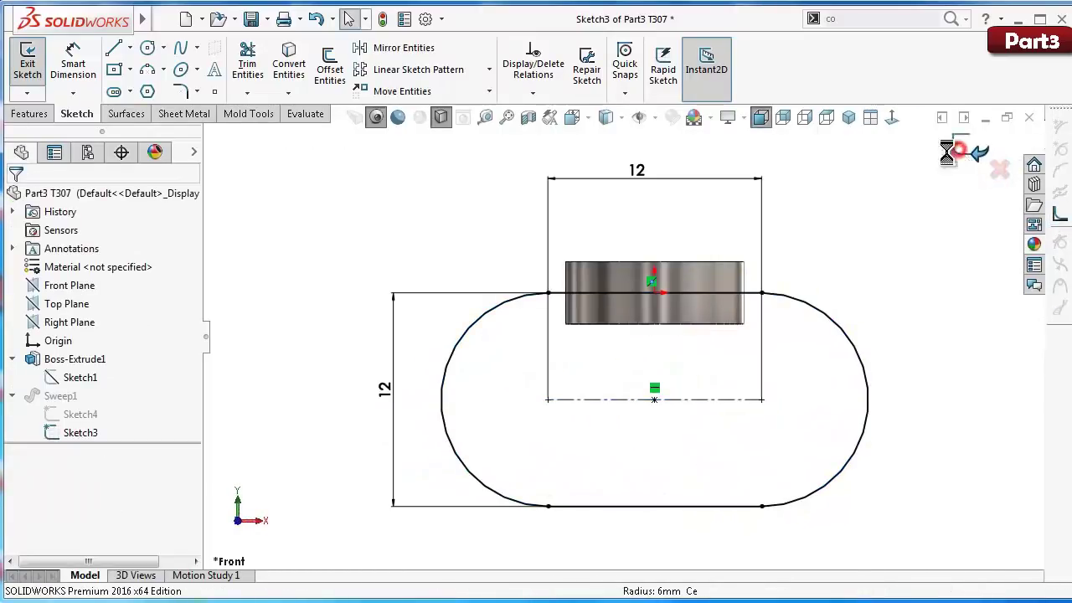
mouse_move(486, 222)
middle_down()
mouse_move(478, 256)
mouse_move(505, 276)
mouse_move(482, 278)
middle_up()
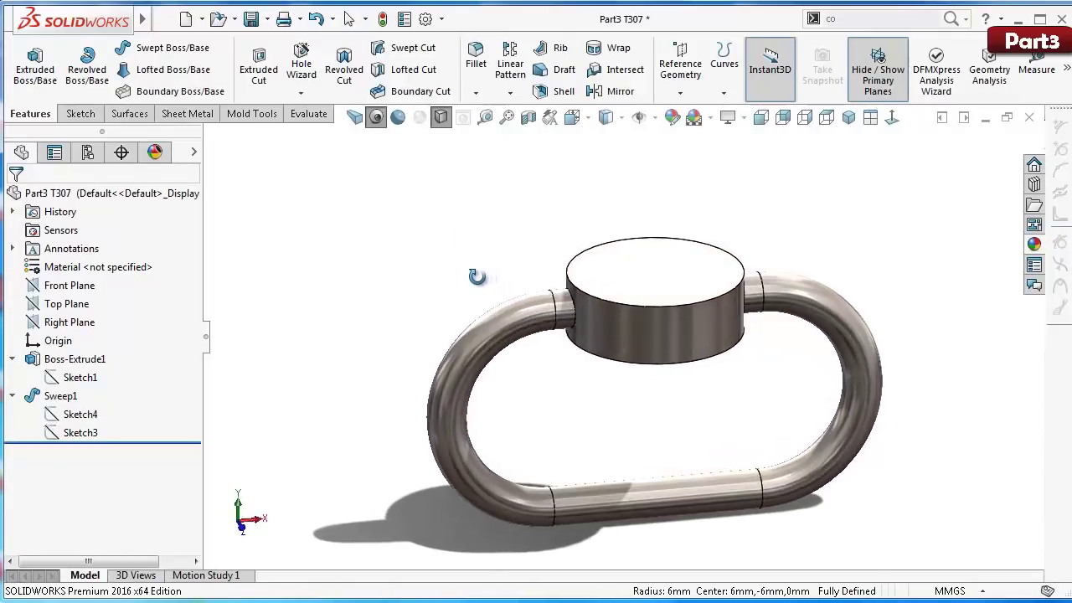
Step: Sketch a circle centred on the origin on the boss's top face
click(597, 270)
click(728, 230)
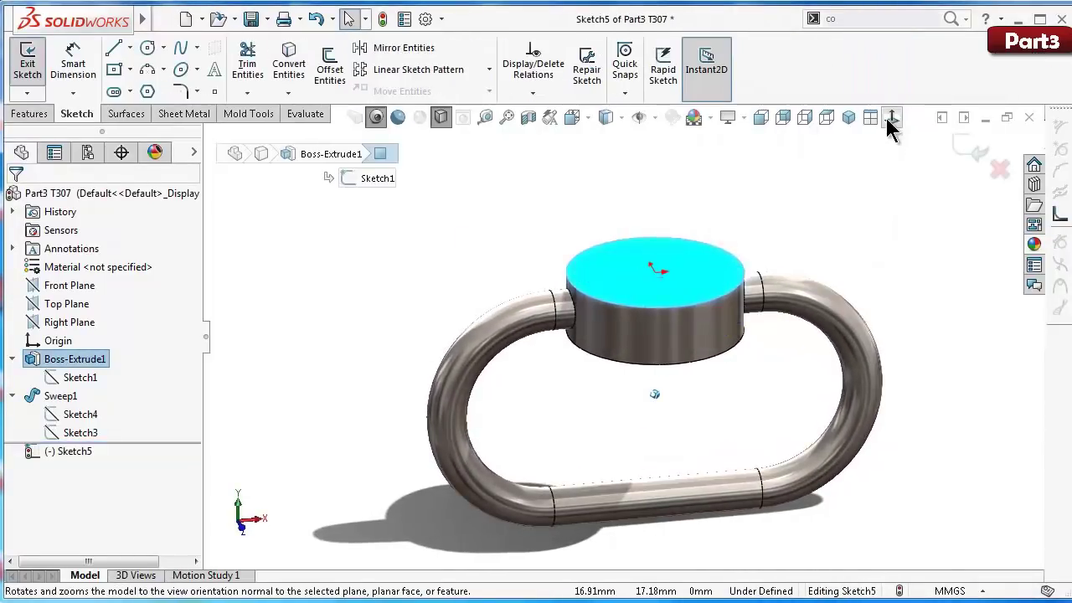
click(892, 119)
right_drag(839, 245, 918, 258)
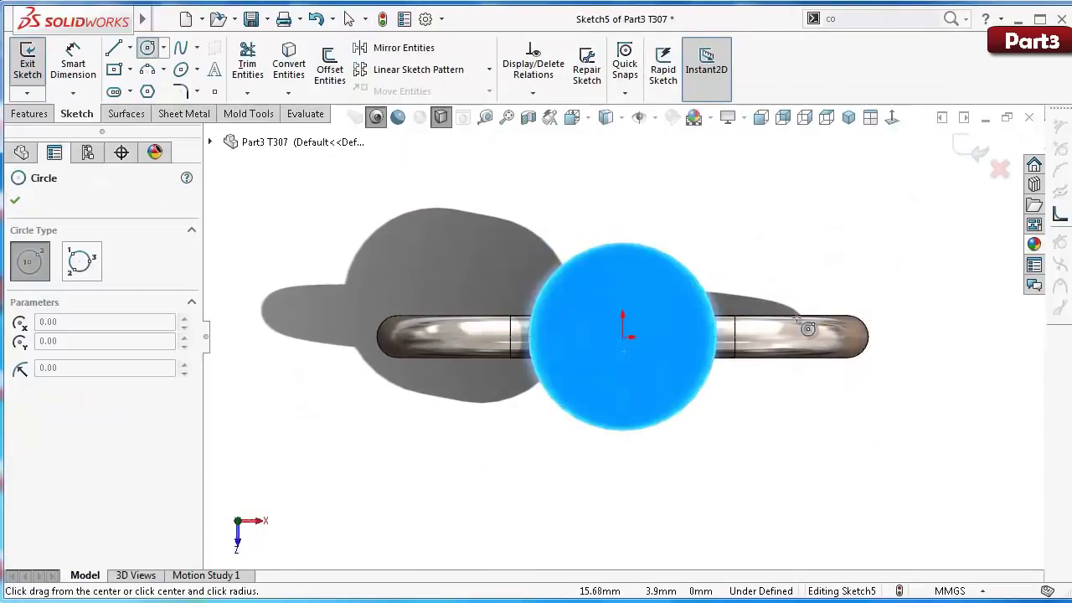
click(623, 342)
key(Escape)
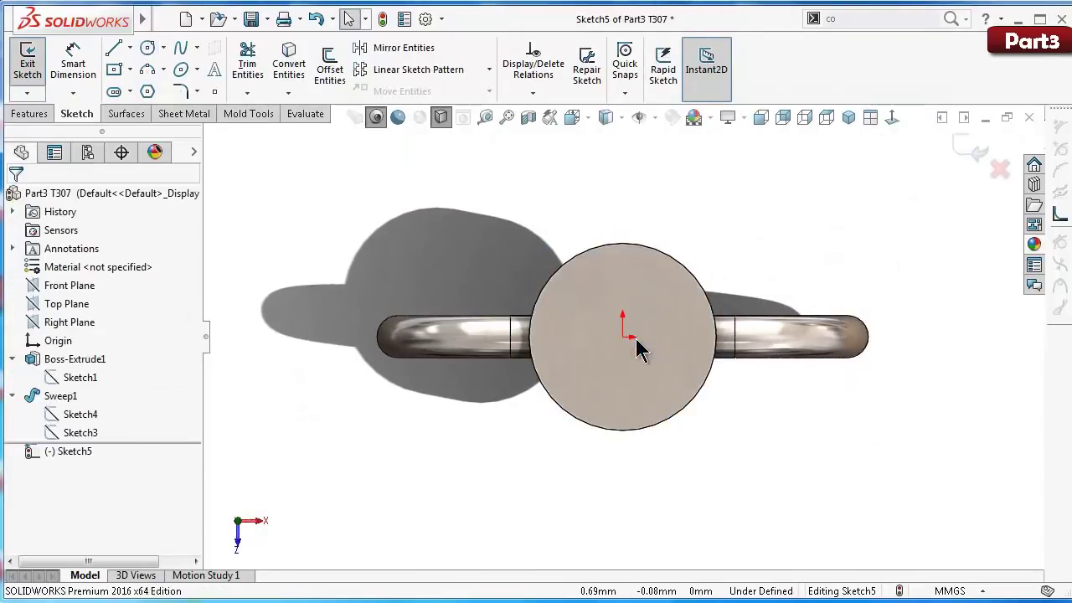
right_drag(893, 414, 977, 414)
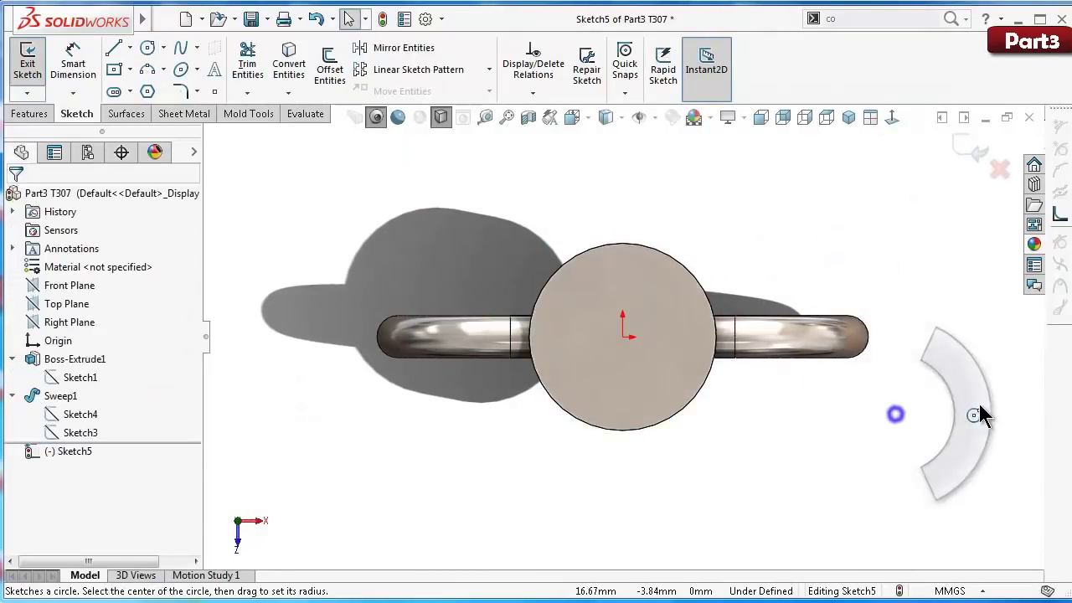
click(623, 338)
click(575, 293)
Step: Dimension the circle to a 6 mm diameter
right_drag(768, 254, 754, 162)
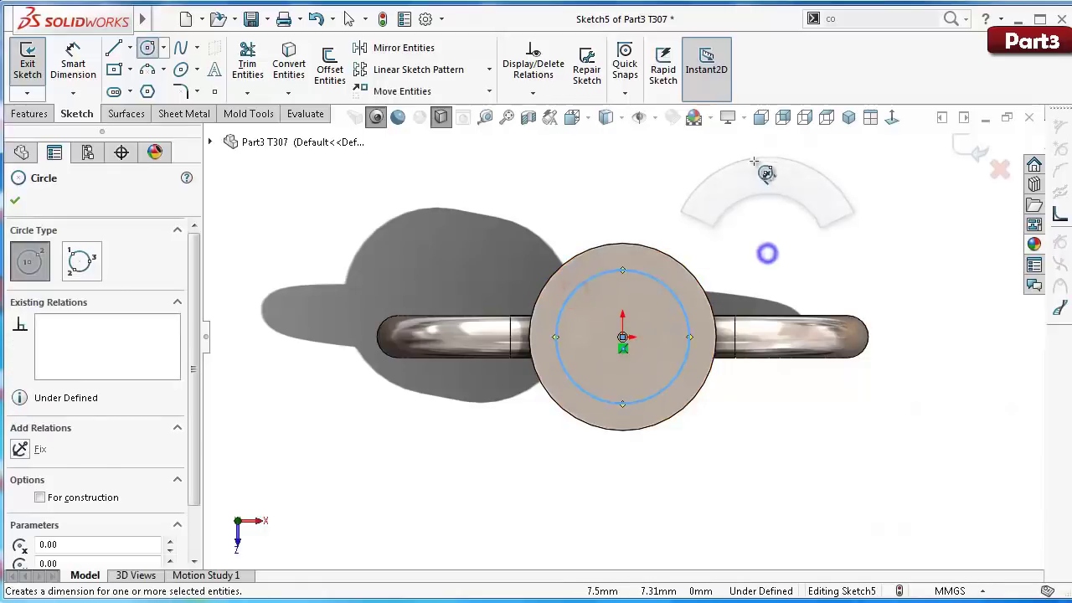
click(671, 285)
click(739, 251)
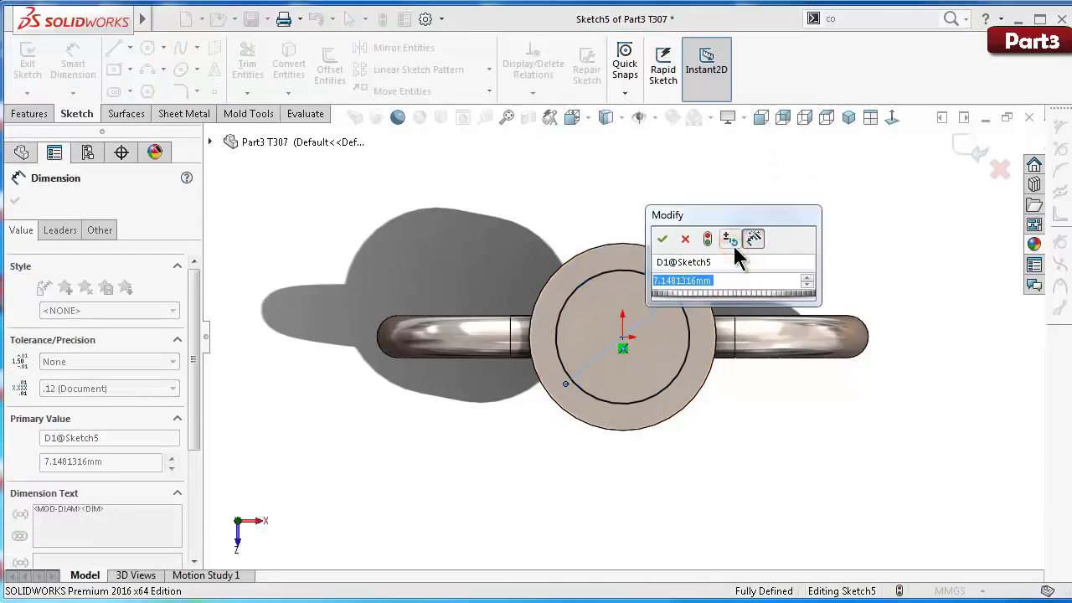
text(6)
key(Return)
Step: Extrude-cut the circle into the boss with end condition Up To Next
key(ctrl+7)
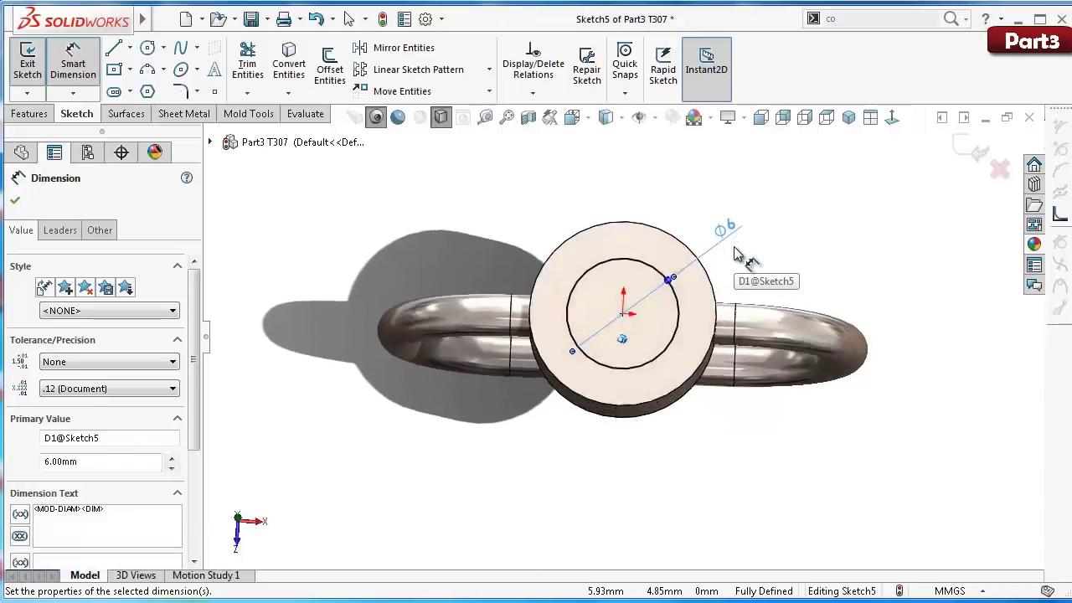
click(42, 115)
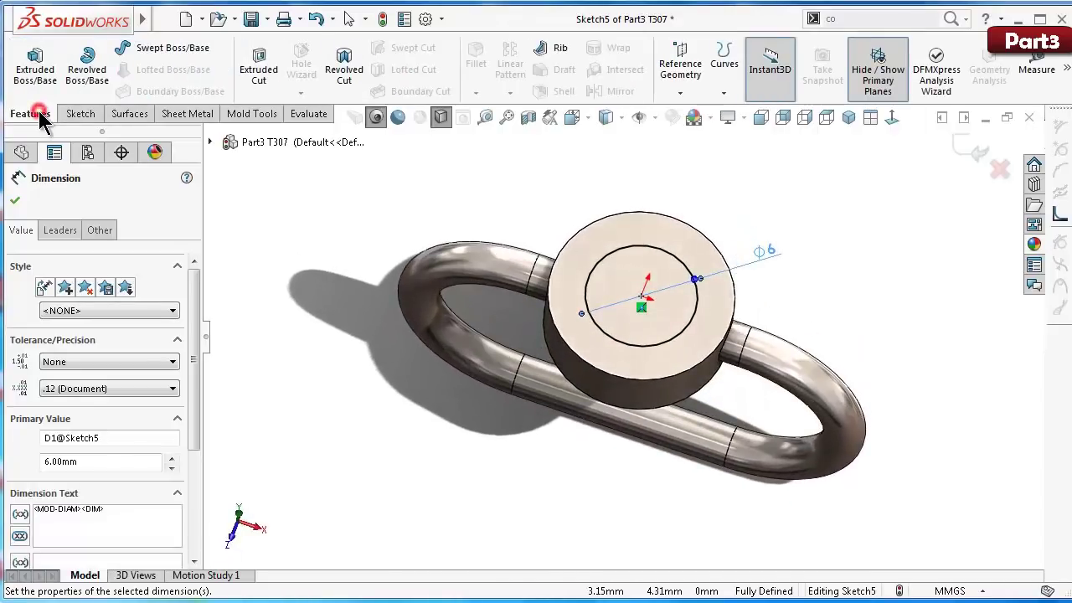
click(258, 83)
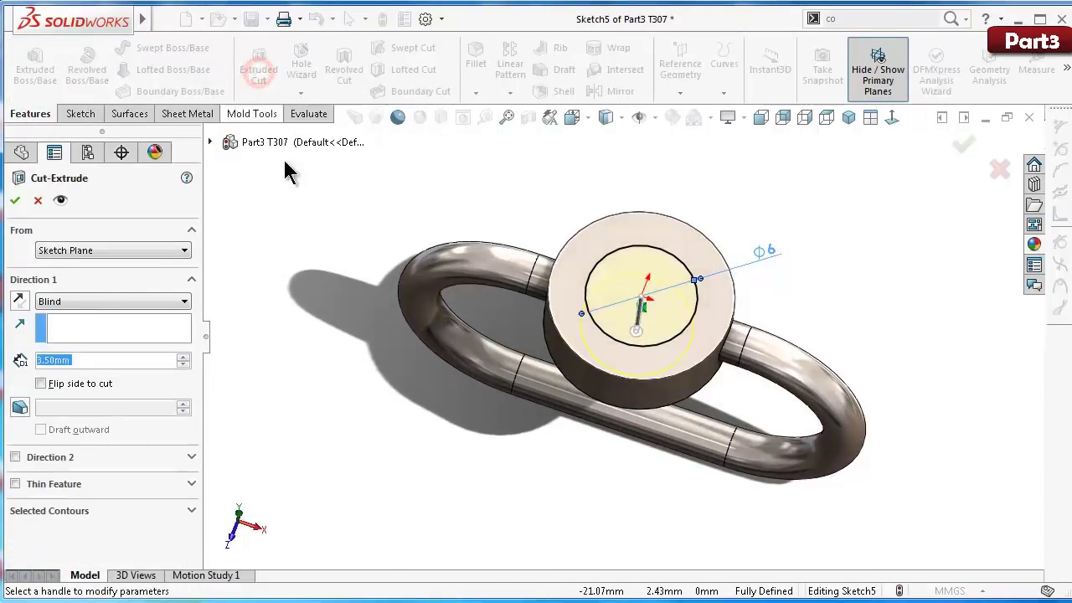
click(70, 300)
click(92, 349)
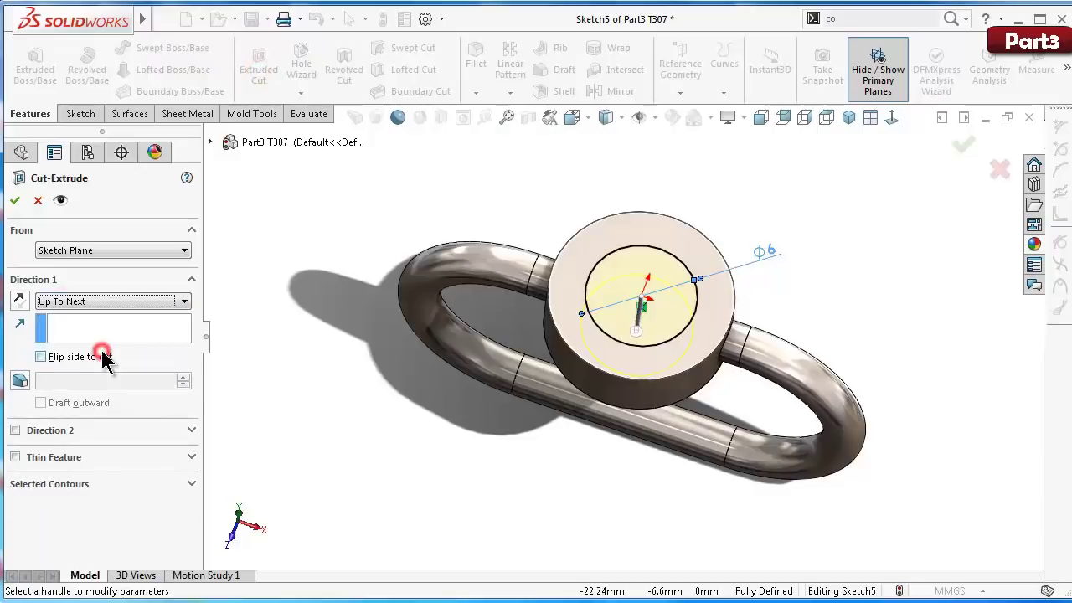
click(962, 147)
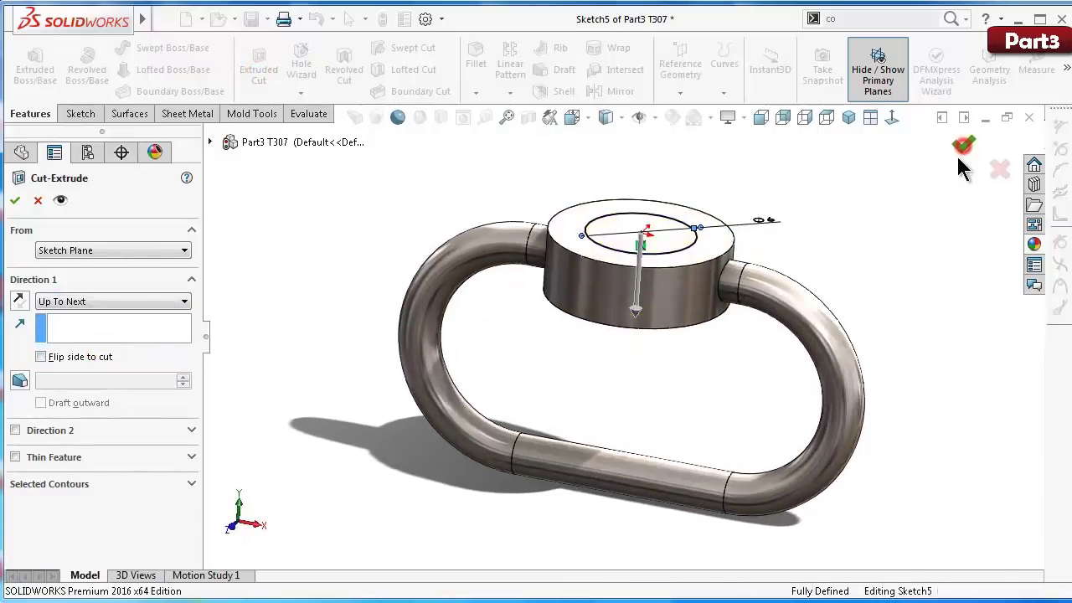
key(Up)
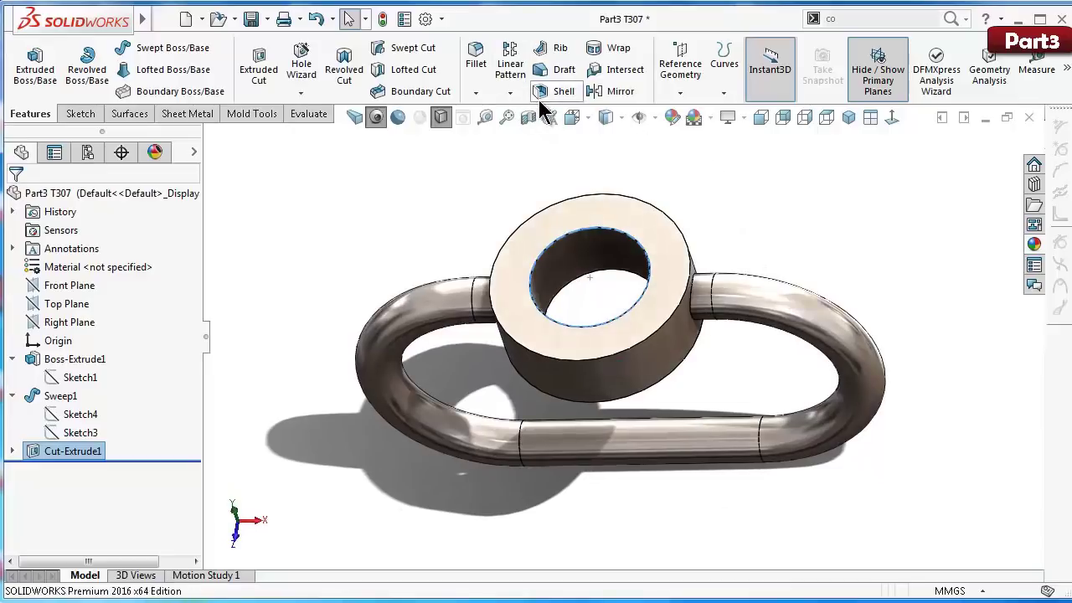
Step: Fillet the boss's bottom and top circular edges with a 0.5 mm radius
key(Up)
key(Up)
key(Up)
key(Up)
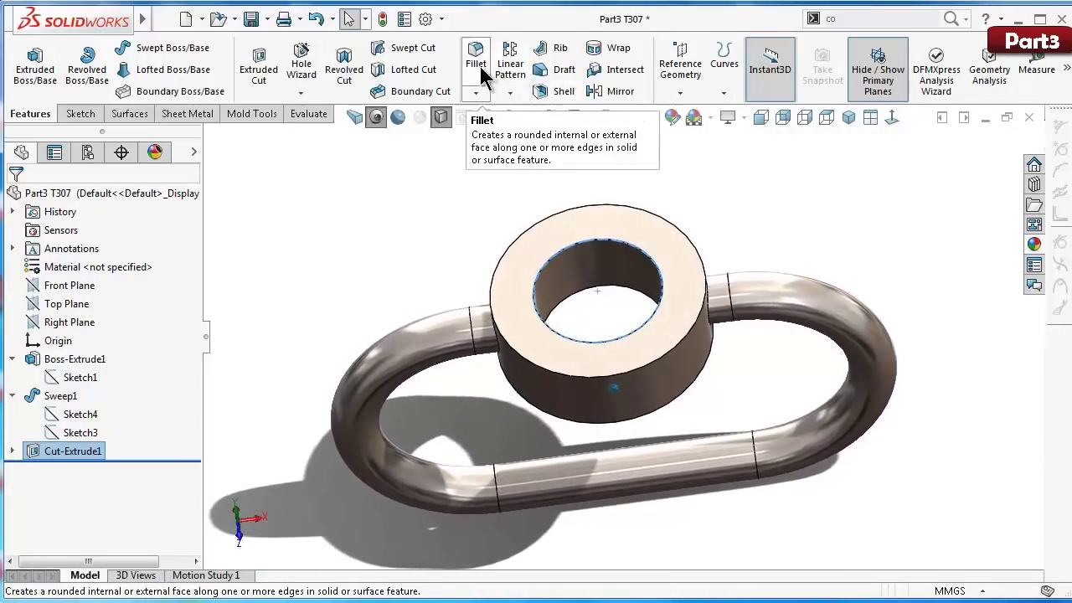
click(481, 74)
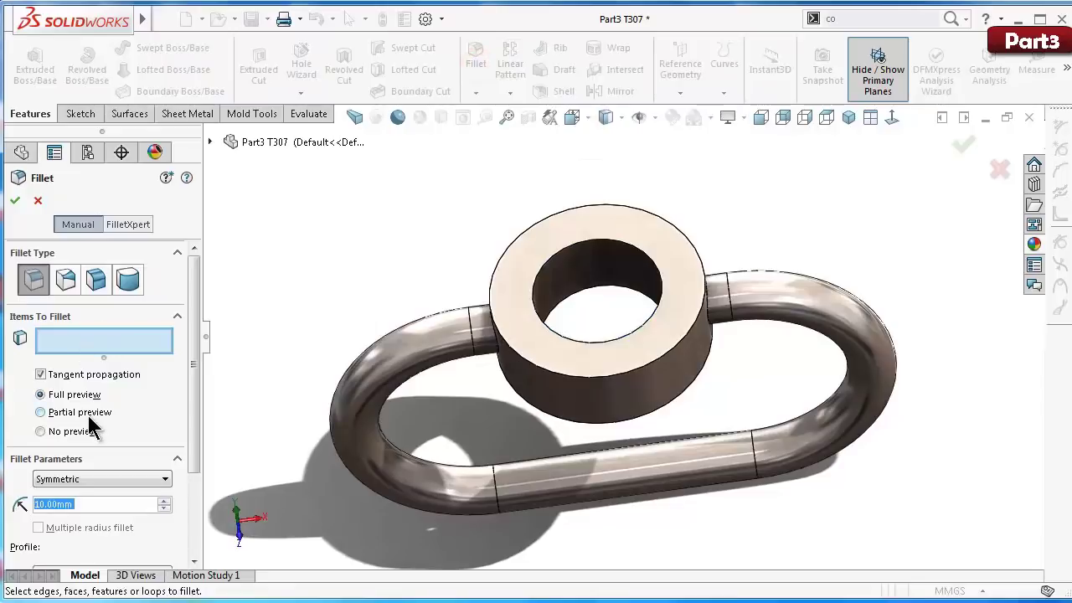
text(0.2)
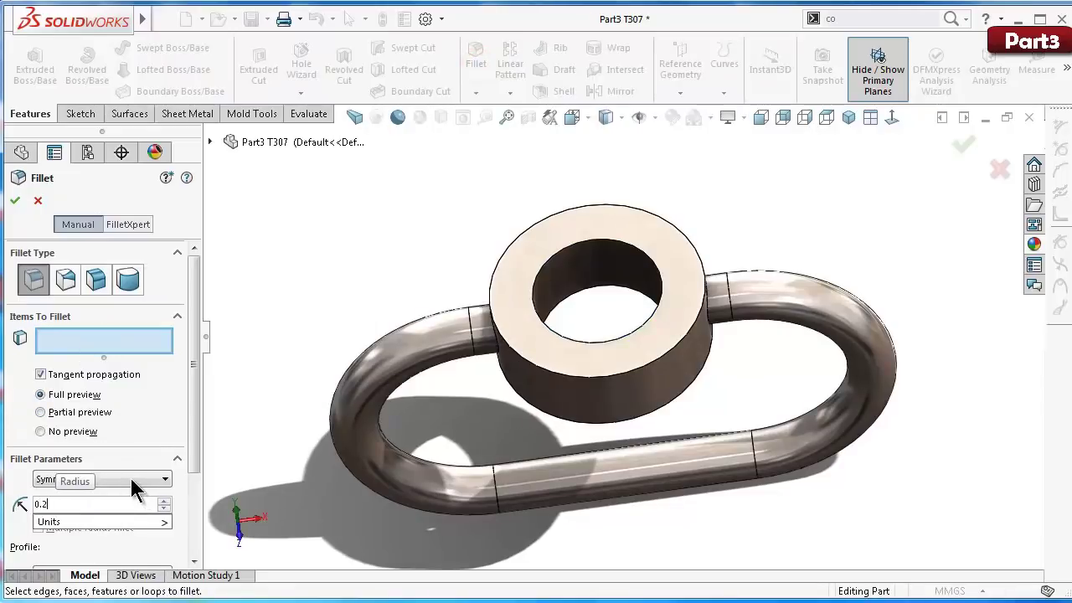
key(BackSpace)
text(5)
click(621, 409)
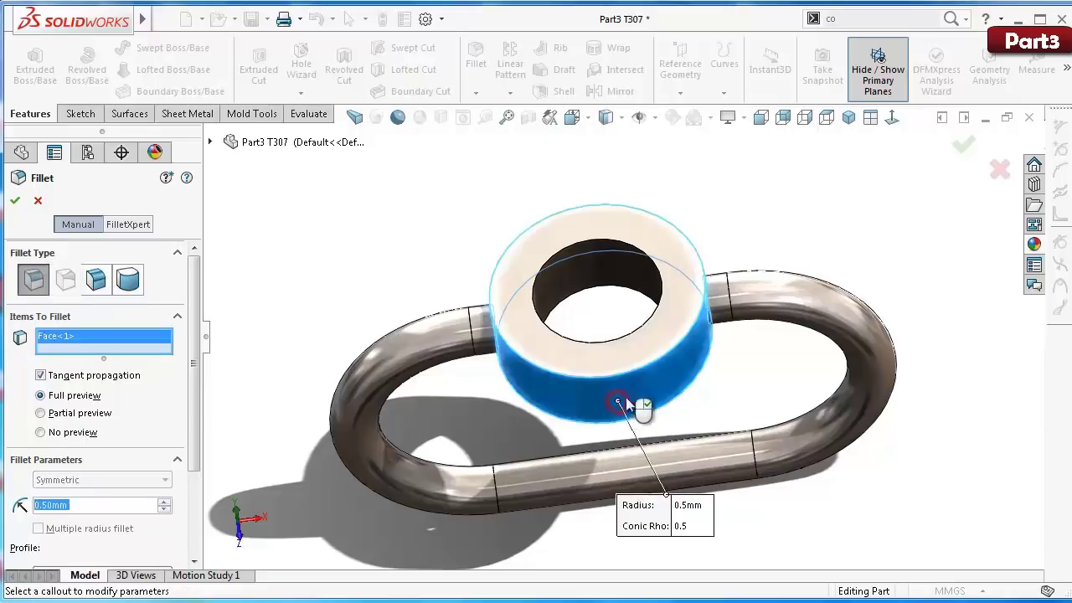
middle_drag(293, 323, 288, 247)
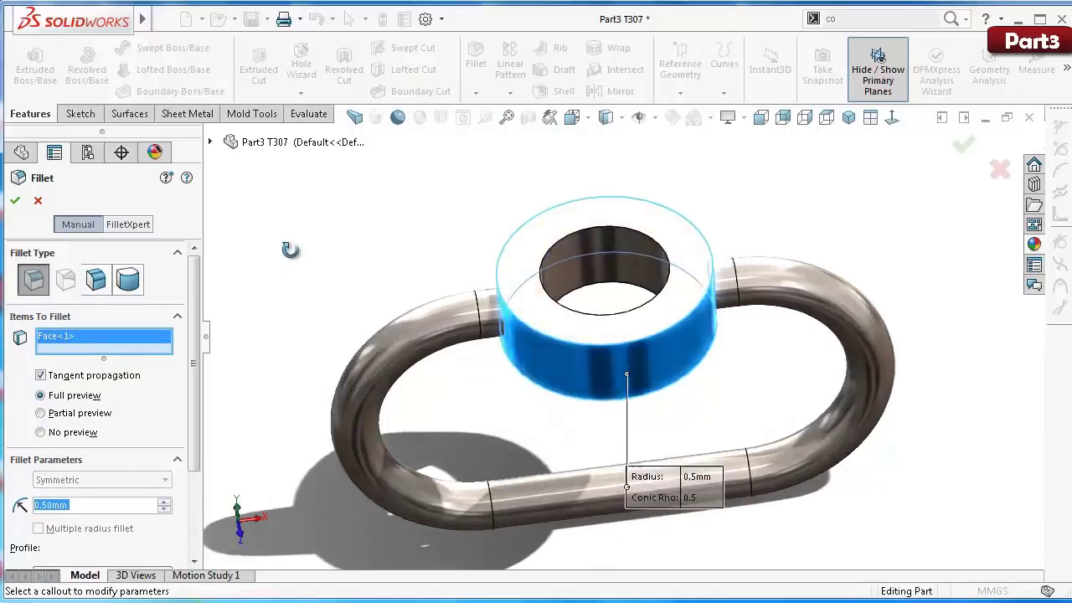
click(38, 200)
click(477, 63)
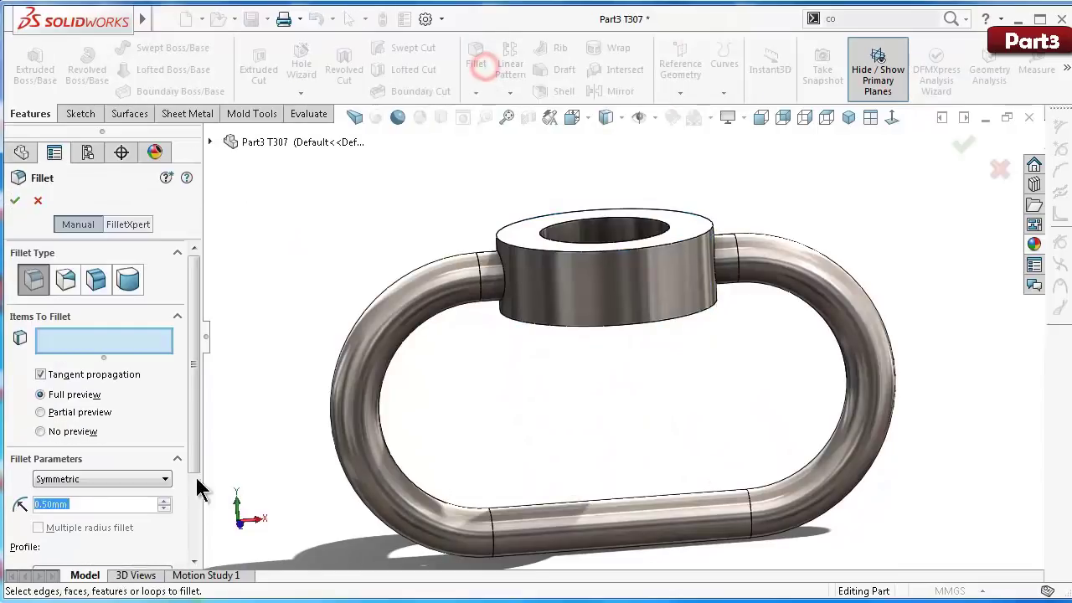
click(706, 313)
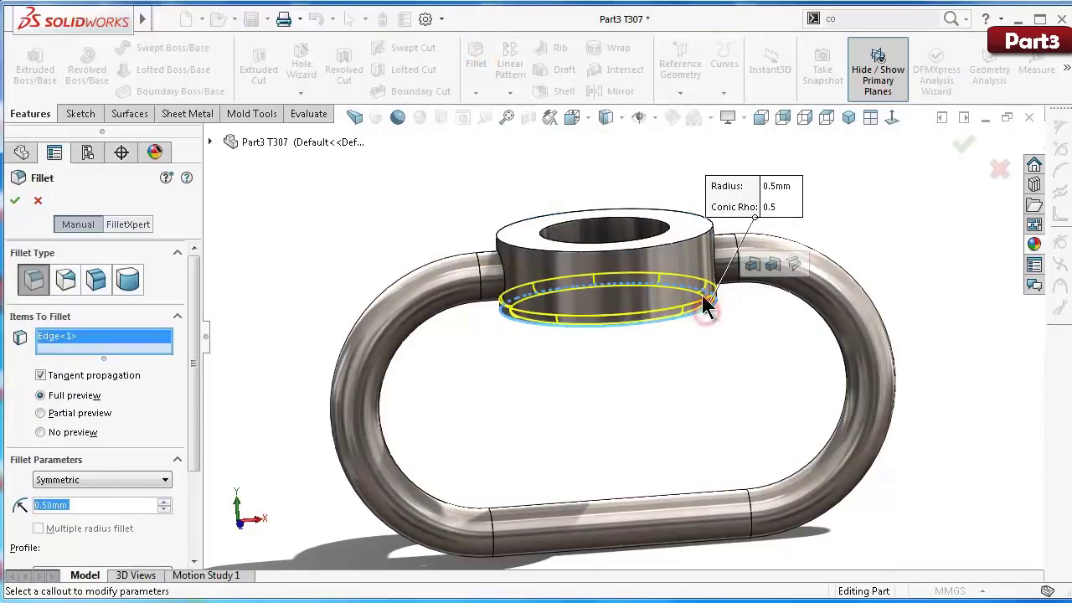
click(692, 239)
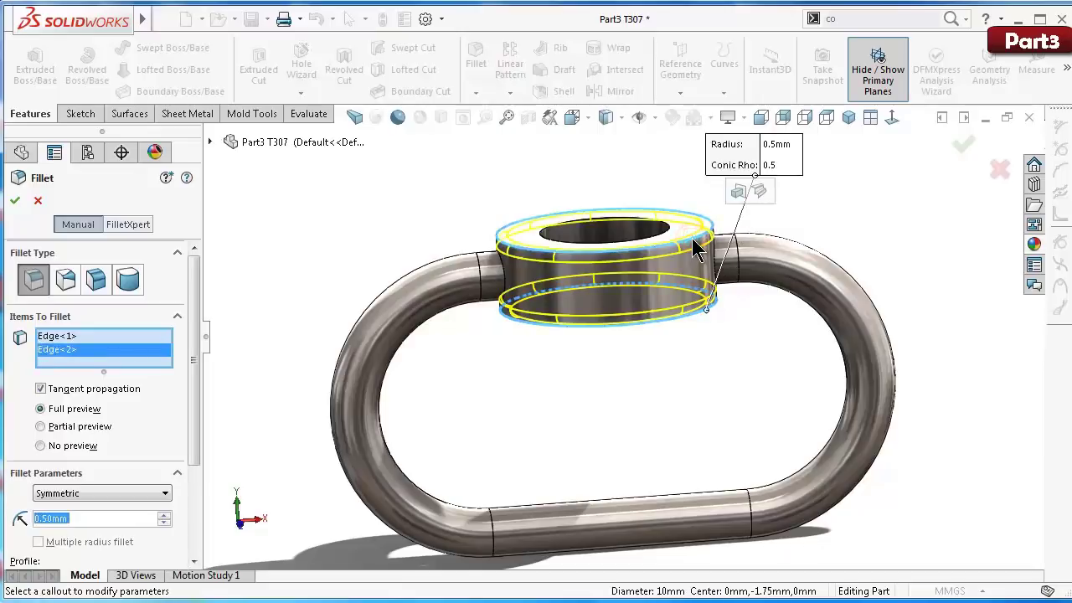
click(959, 148)
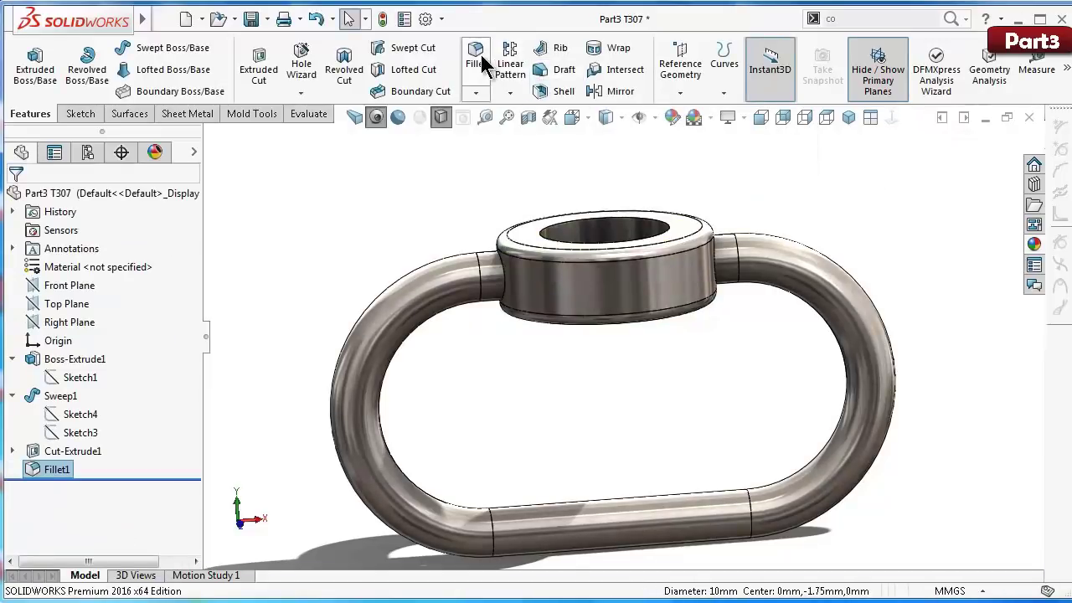
Step: Fillet both tube-to-boss joint edges at 0.5 mm
click(481, 59)
click(504, 283)
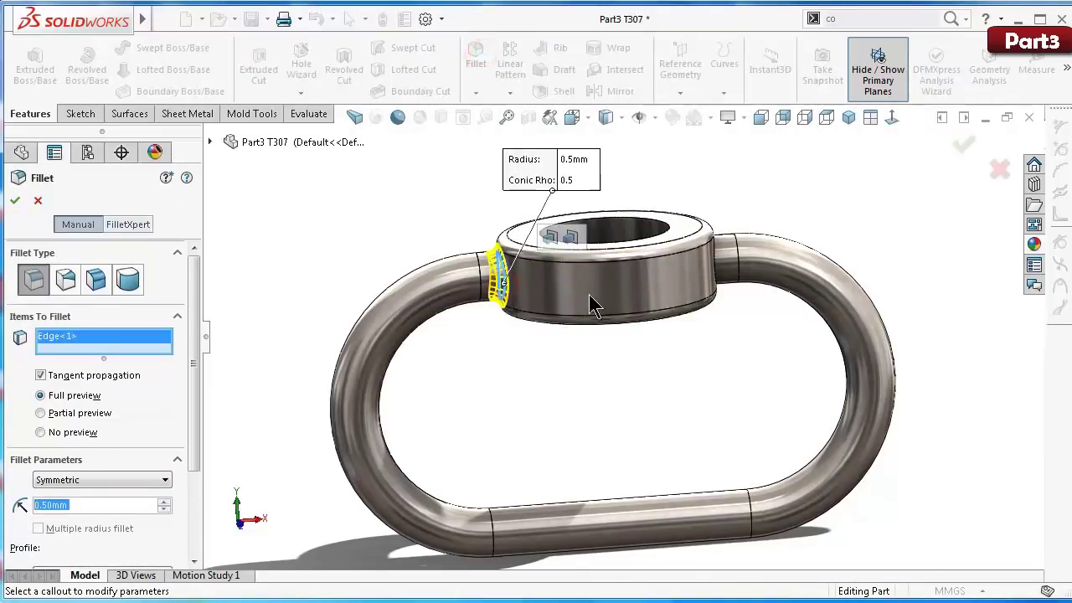
mouse_move(777, 262)
middle_down()
mouse_move(735, 218)
mouse_move(698, 287)
middle_up()
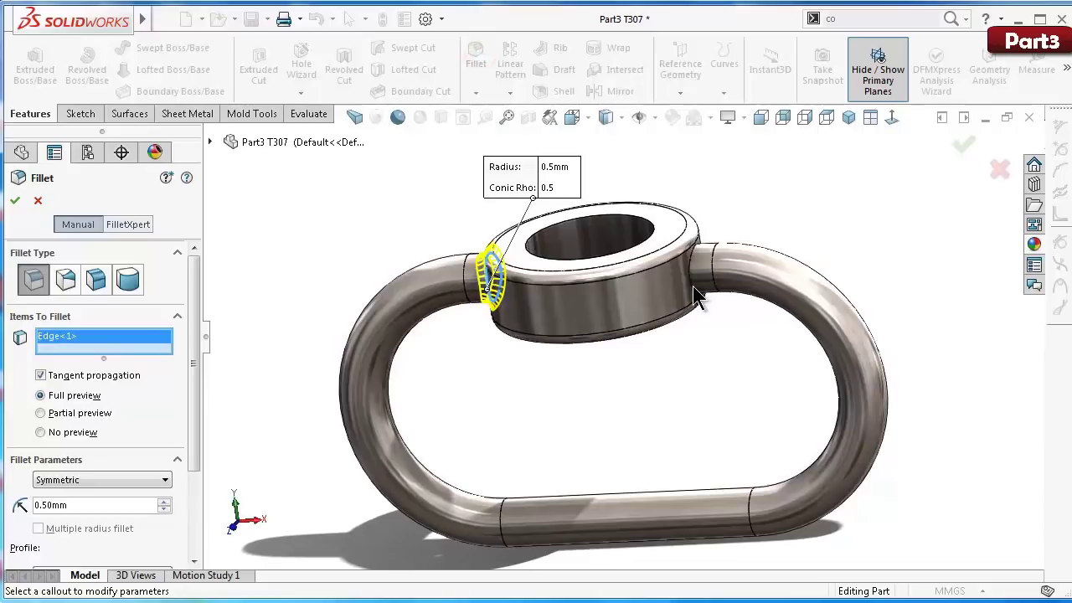
click(693, 286)
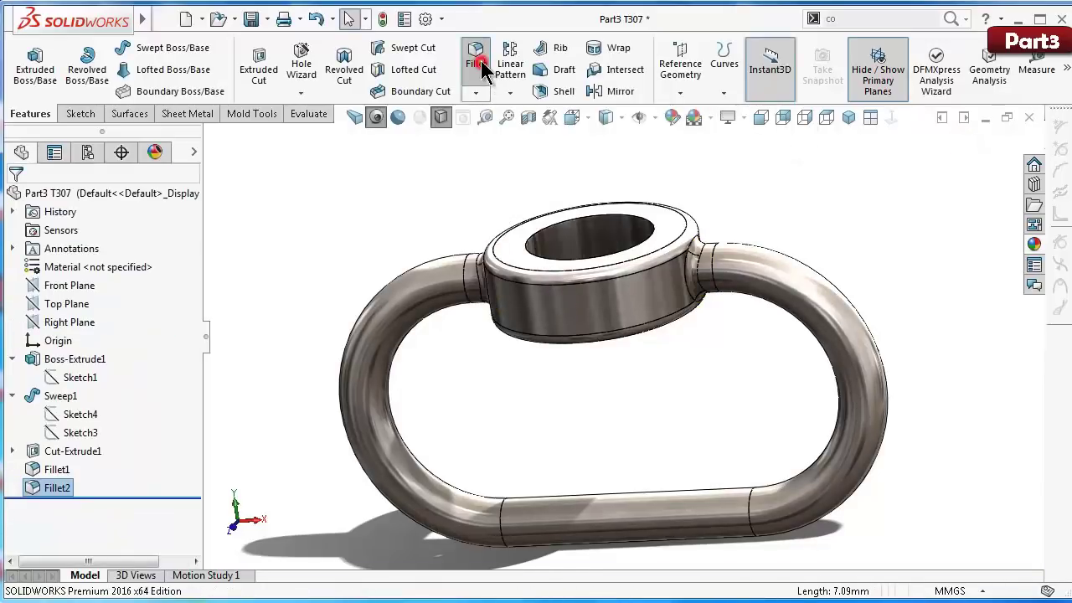
Step: Fillet the centre hole's inner face edges at 0.15 mm
click(478, 63)
text(0.15)
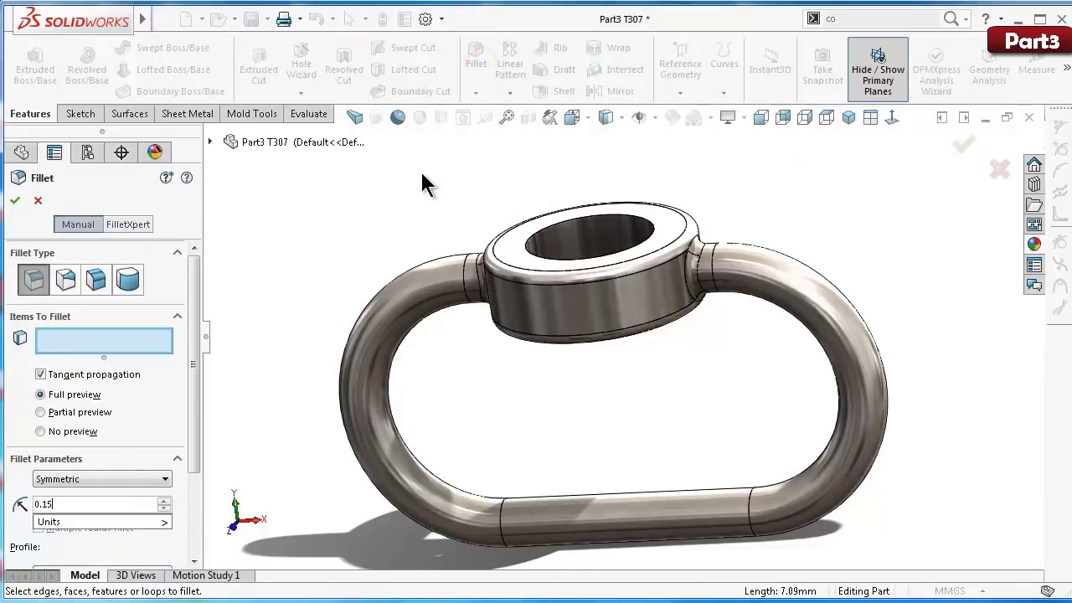
click(641, 229)
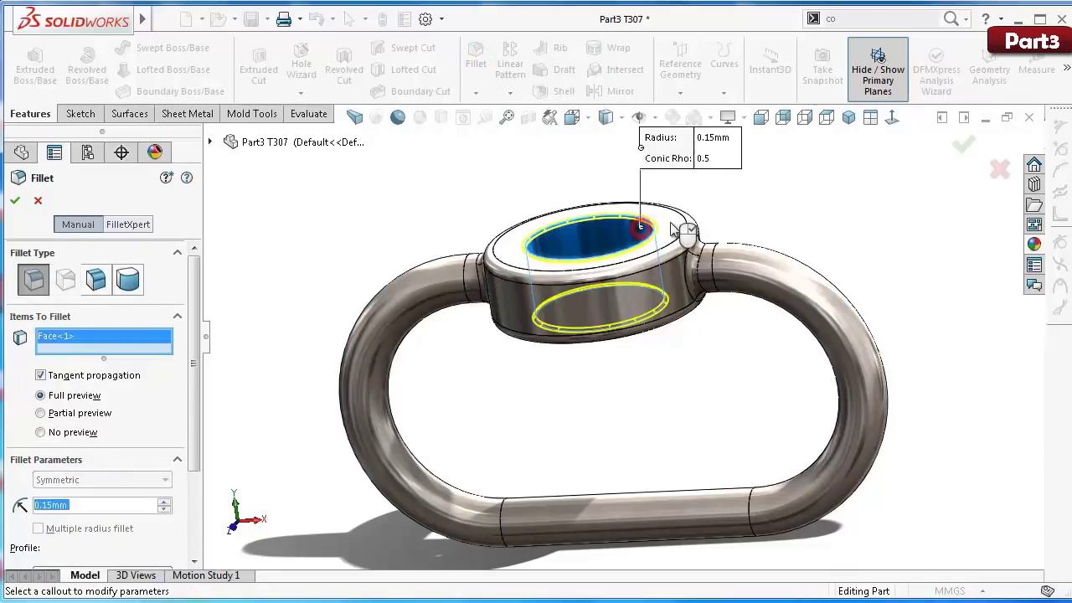
click(963, 147)
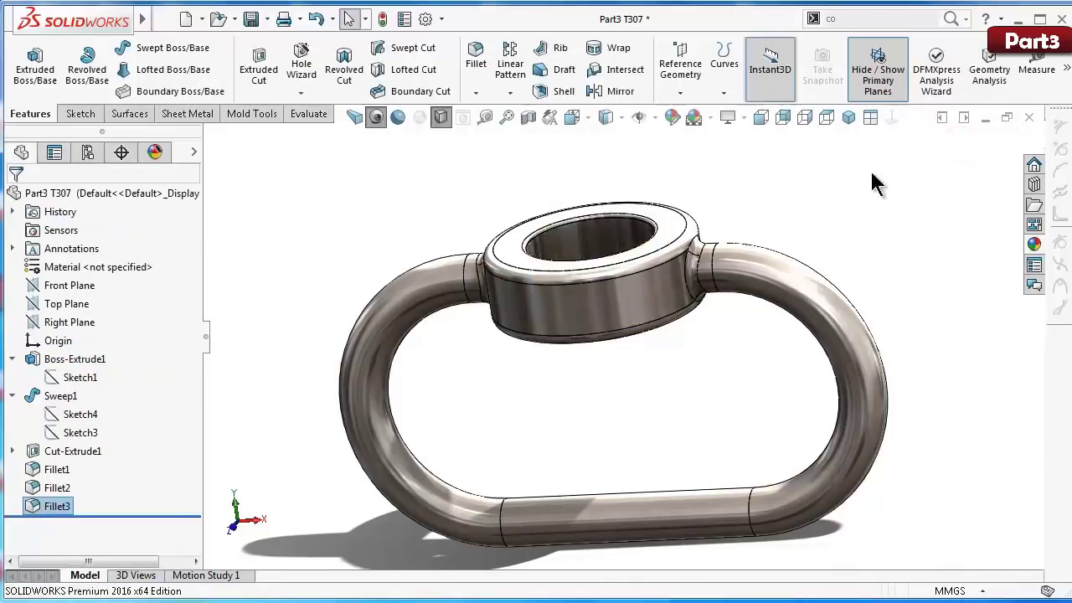
Step: Show the part in isometric view with RealView rendering and orbit around it
click(849, 118)
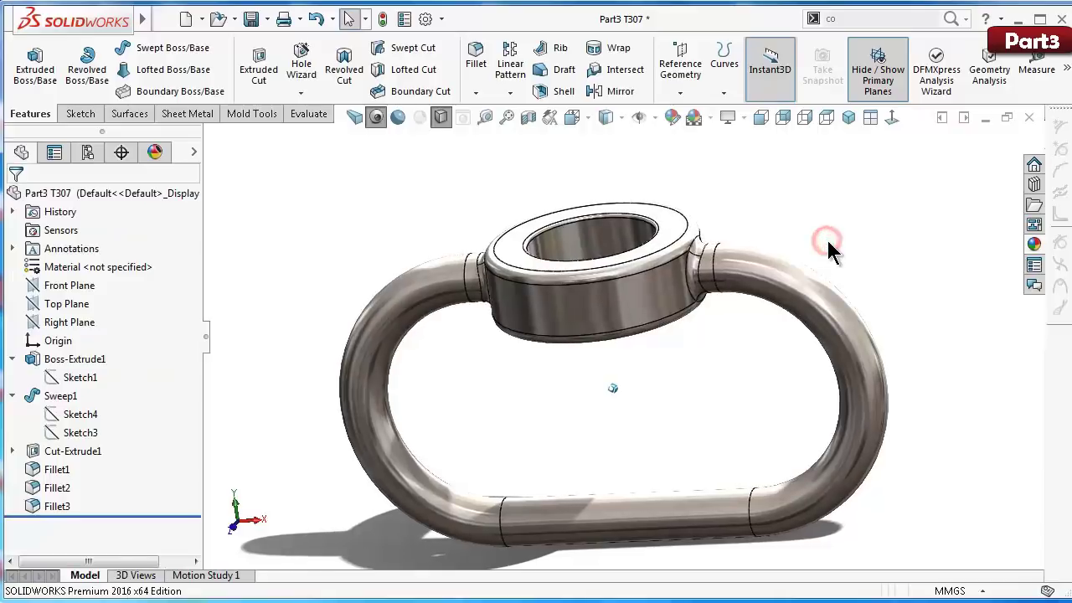
click(398, 117)
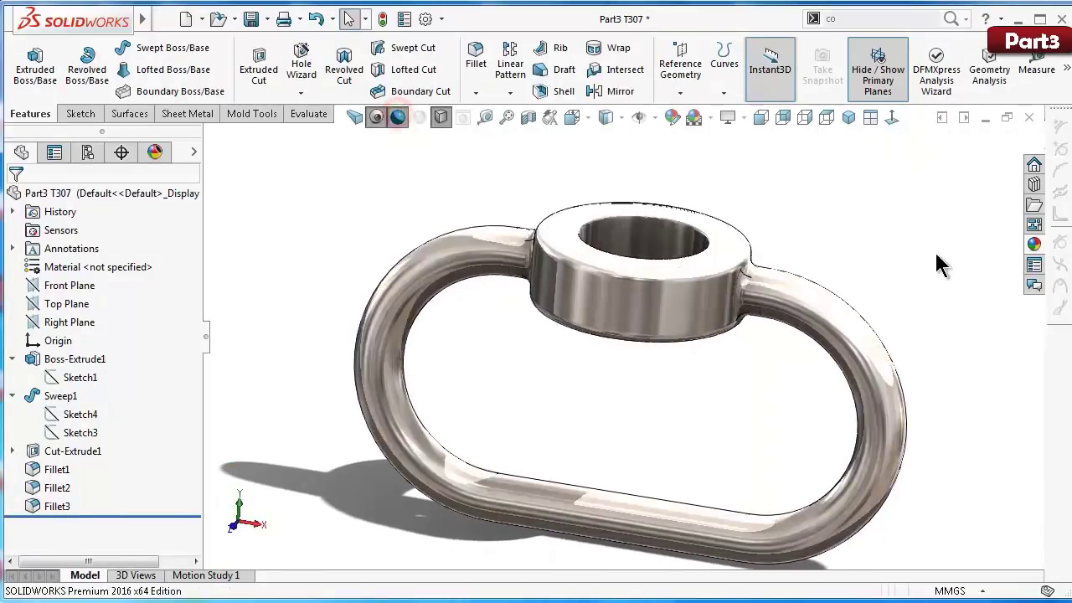
key(Down)
key(Down)
key(Down)
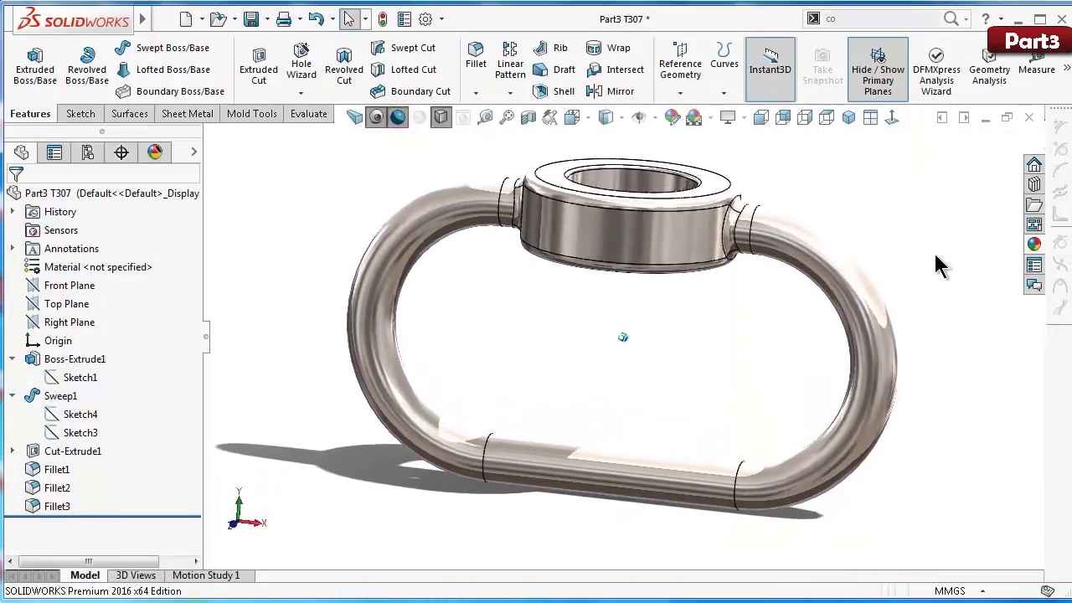
key(Left)
key(Left)
key(Left)
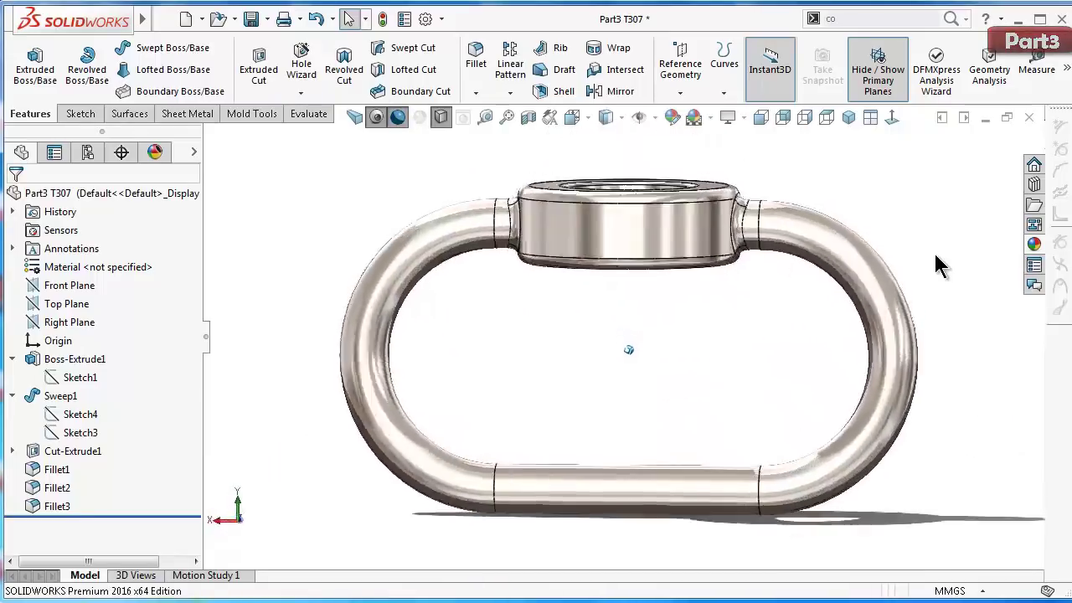
Step: Return to isometric, turn on Perspective, and orbit to a more top-down angle
click(849, 117)
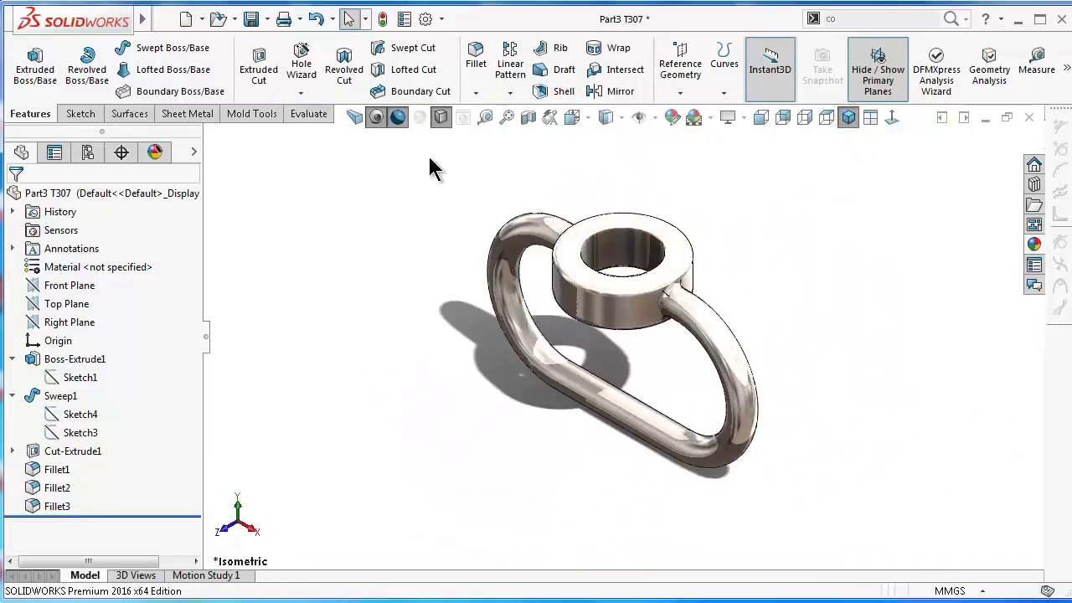
click(355, 117)
scroll(643, 469, down, 2)
scroll(533, 422, down, 2)
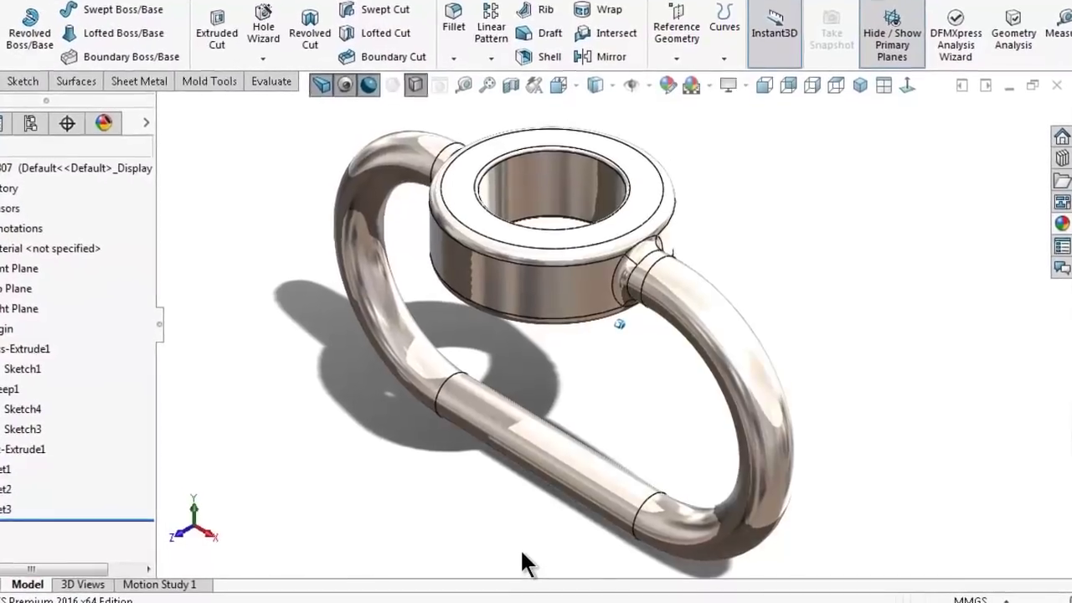
middle_drag(521, 553, 624, 335)
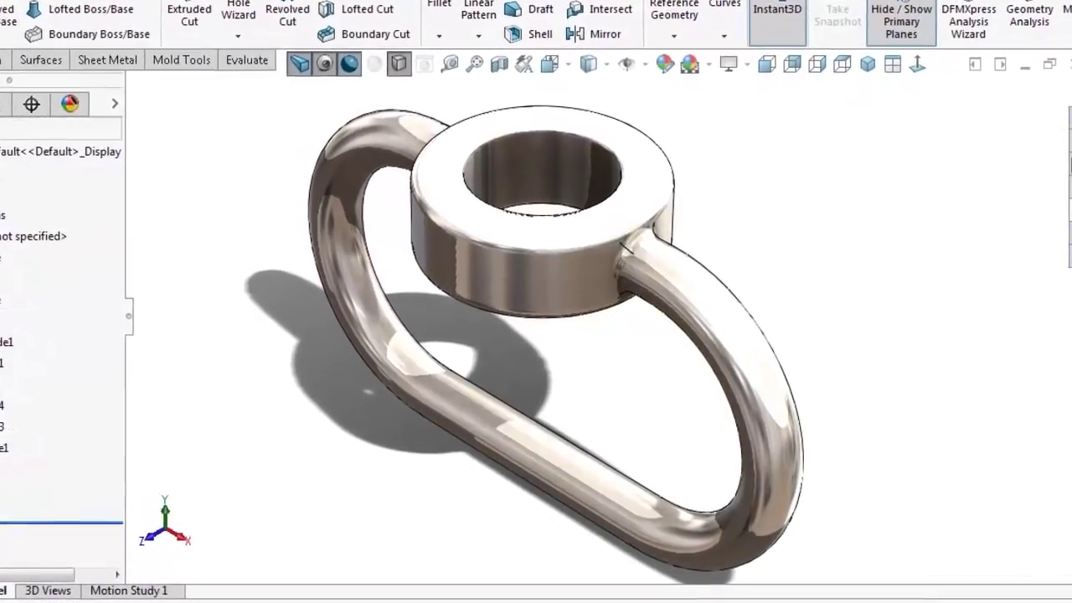
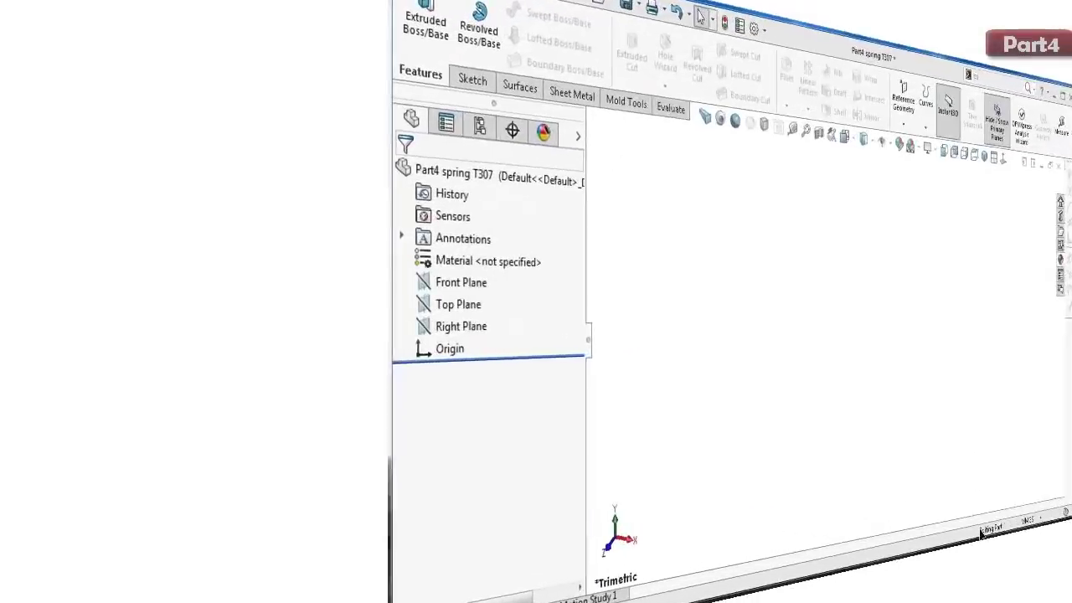
Step: Start a sketch on the Top Plane and draw a circle centred on the origin
click(46, 306)
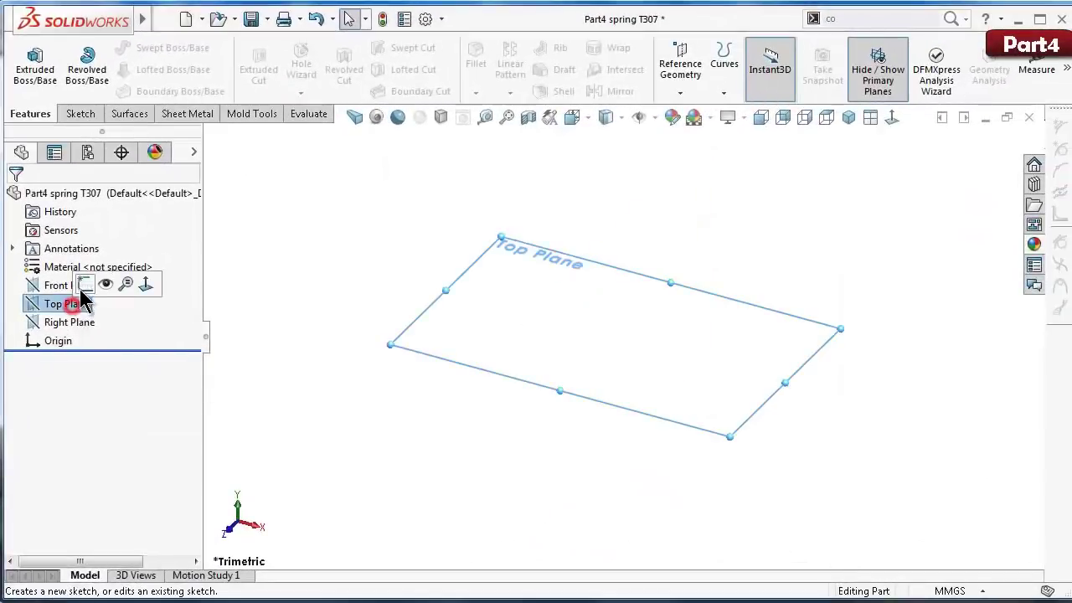
click(83, 283)
right_drag(352, 342, 438, 346)
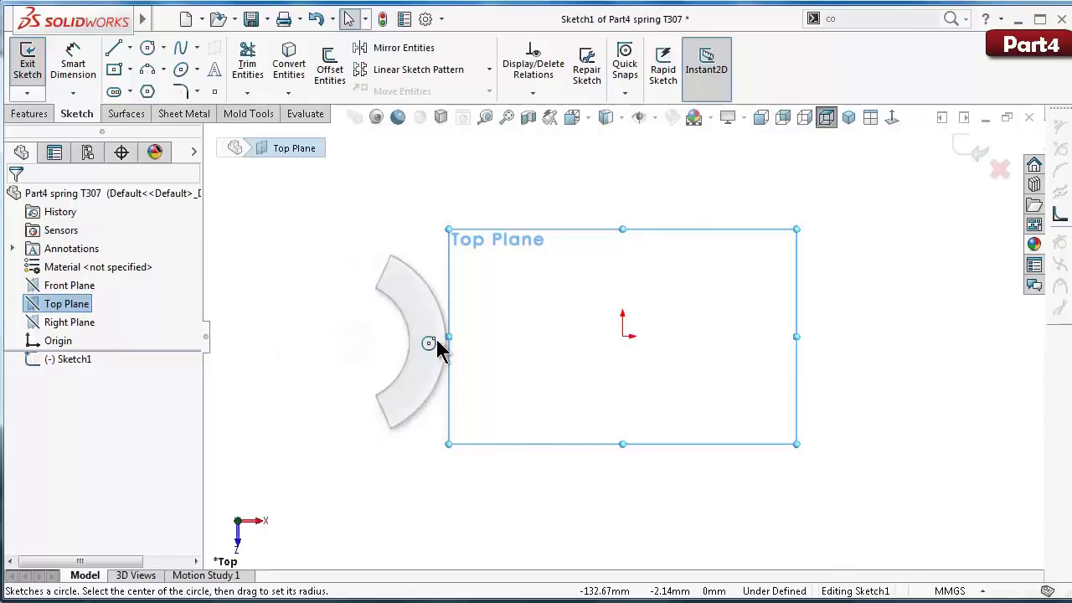
drag(622, 336, 570, 293)
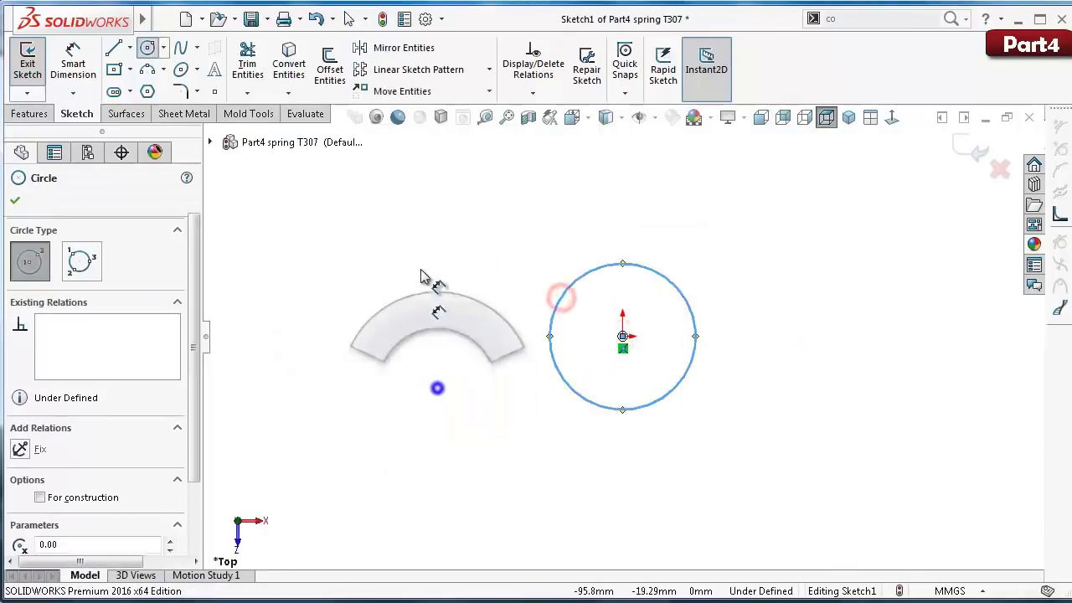
Step: Dimension the circle's diameter to 2.85 mm and switch to the isometric view
right_drag(438, 388, 421, 275)
click(571, 293)
click(482, 280)
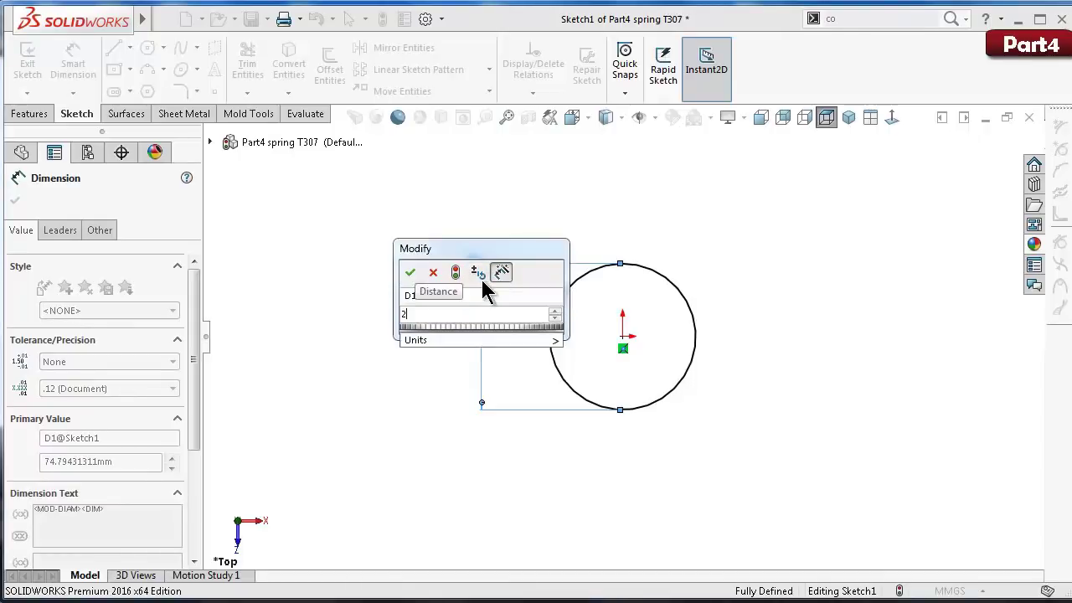
text(2.85)
key(Return)
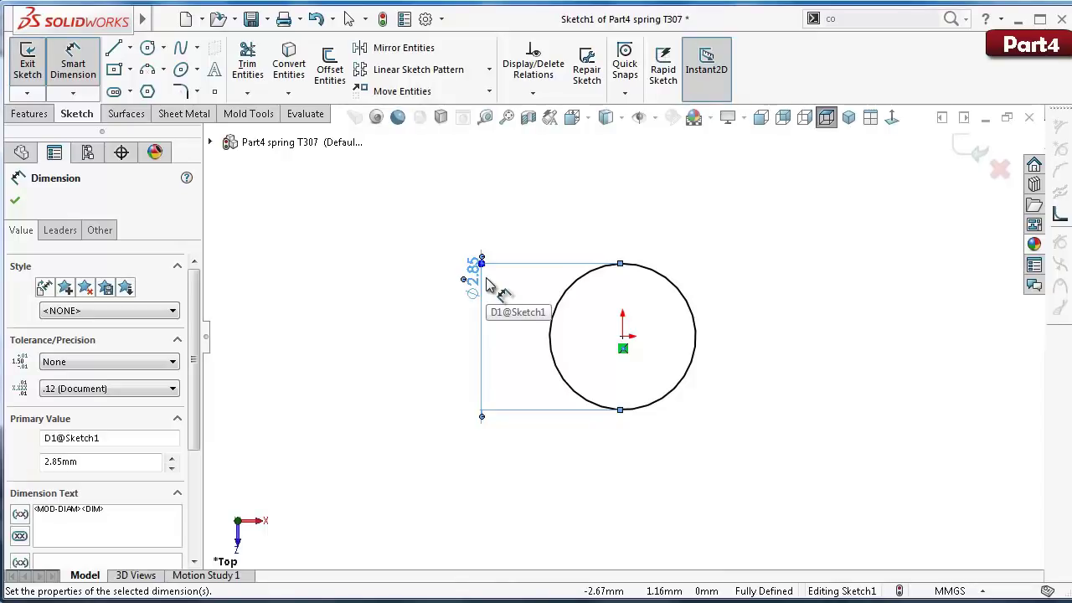
key(ctrl+7)
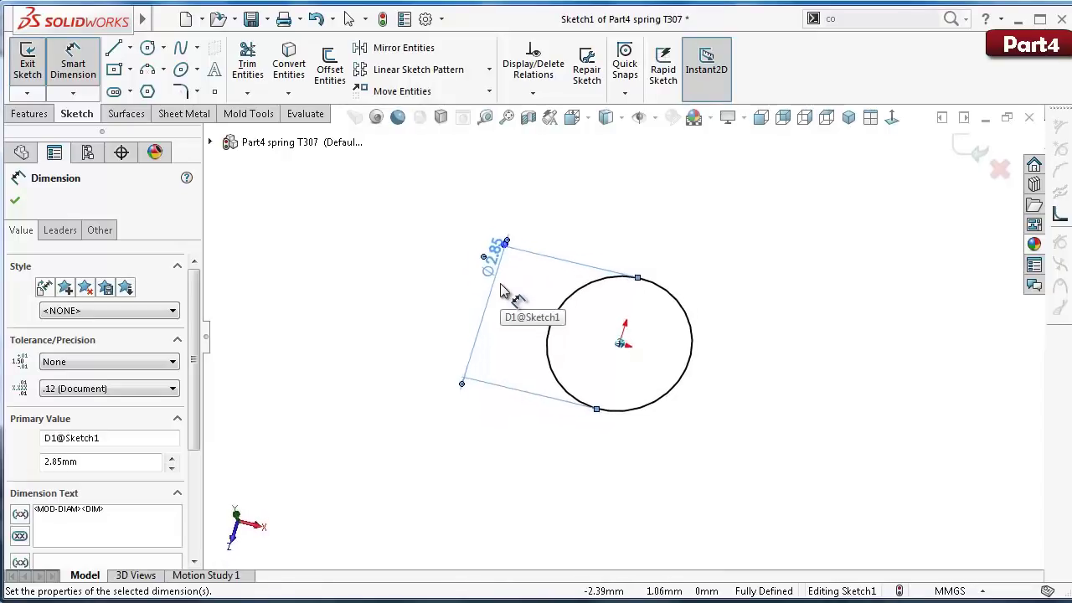
click(30, 115)
Step: Start a Helix/Spiral on the circle, keeping the Pitch and Revolution definition
click(723, 94)
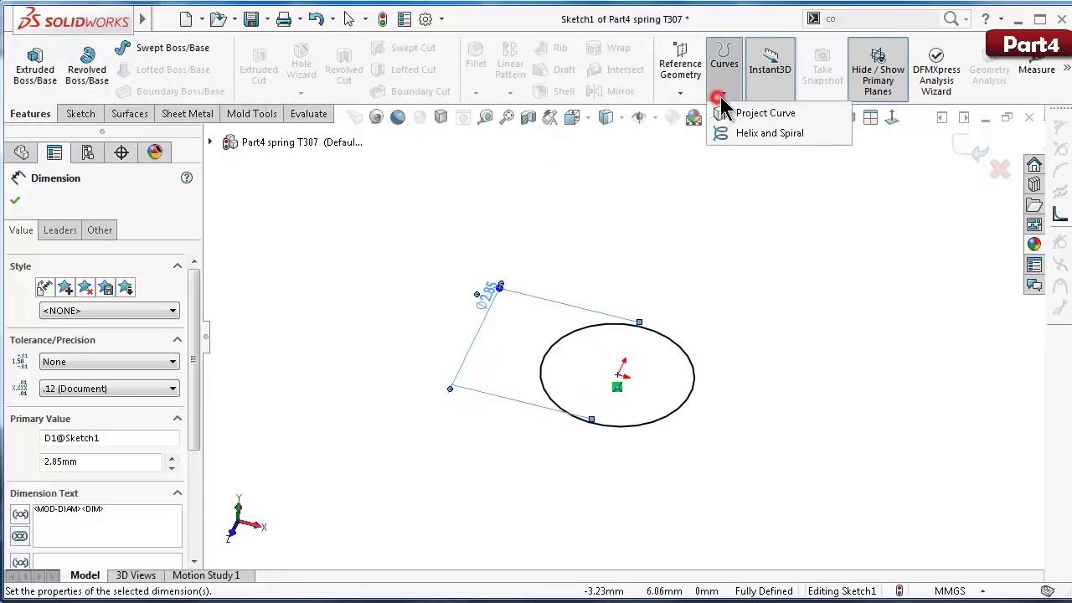
click(742, 136)
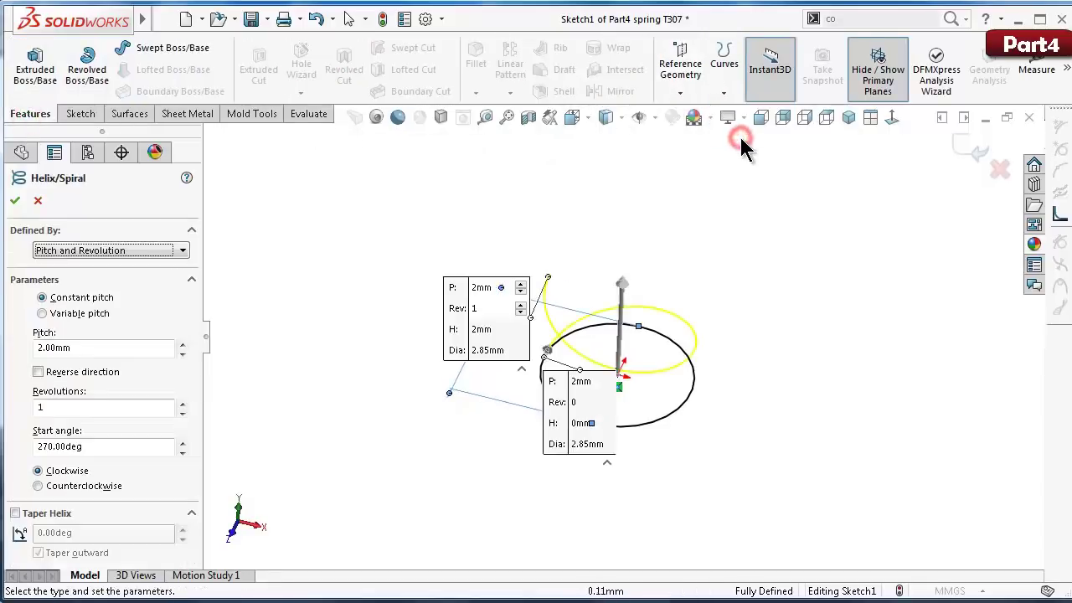
click(90, 248)
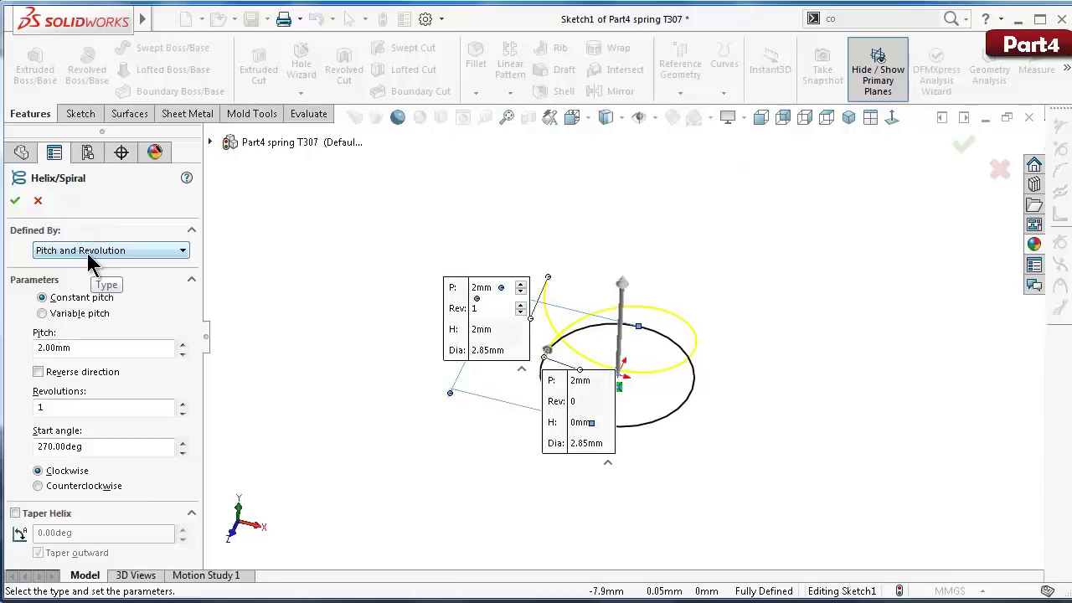
click(84, 254)
click(83, 267)
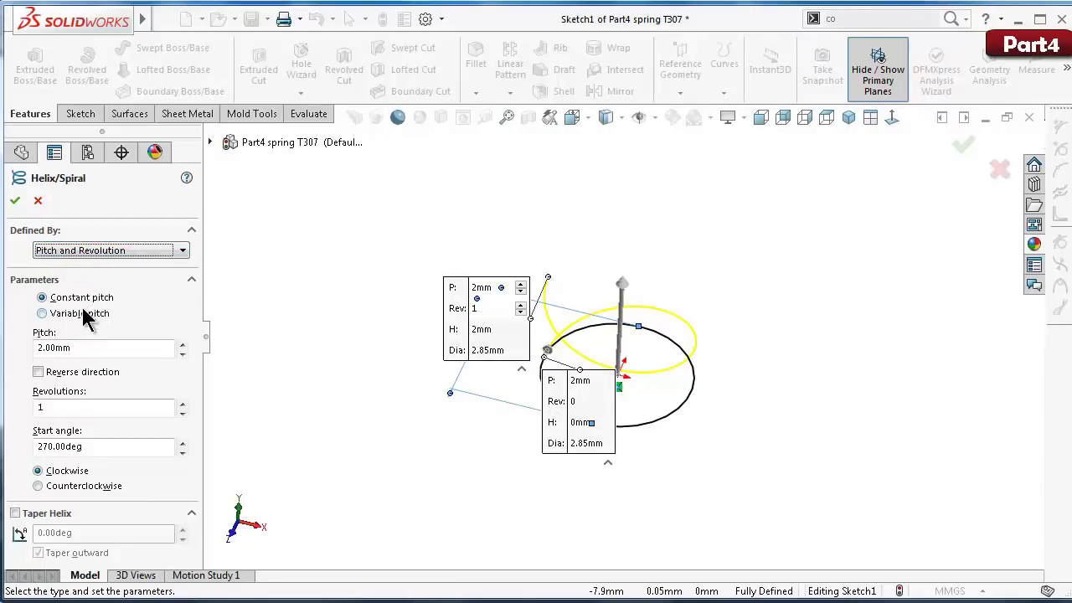
Step: Switch the helix to variable pitch with a 0° start angle
click(79, 313)
click(194, 303)
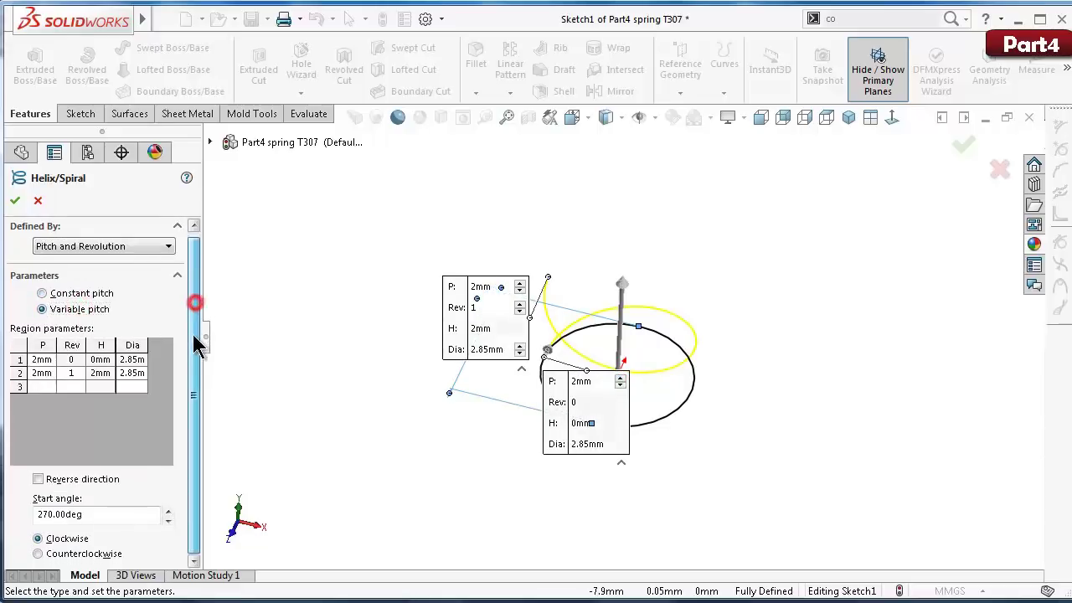
drag(99, 515, 4, 509)
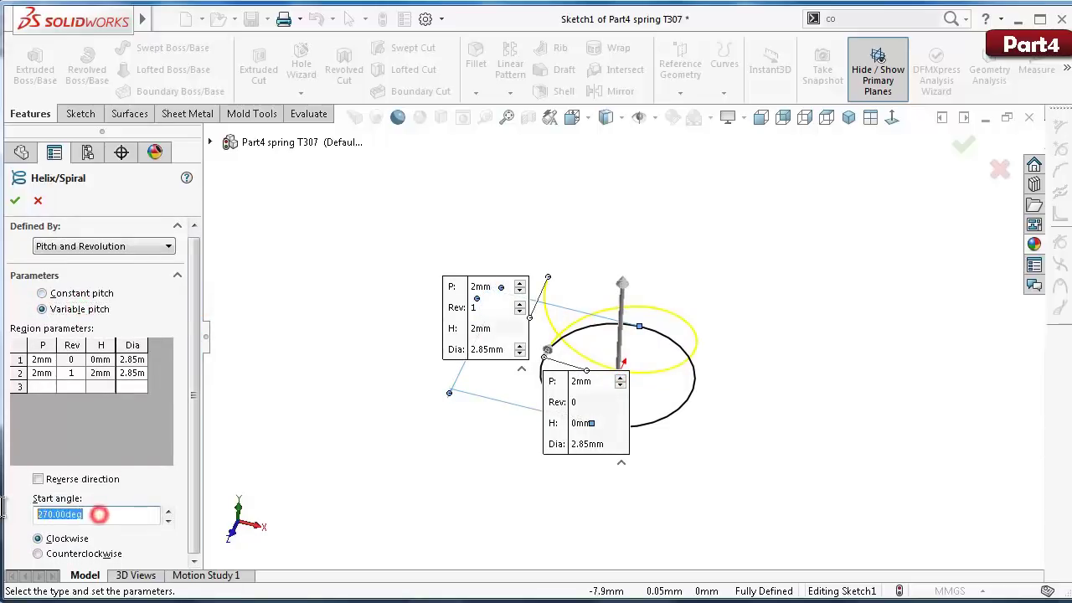
text(0)
click(140, 496)
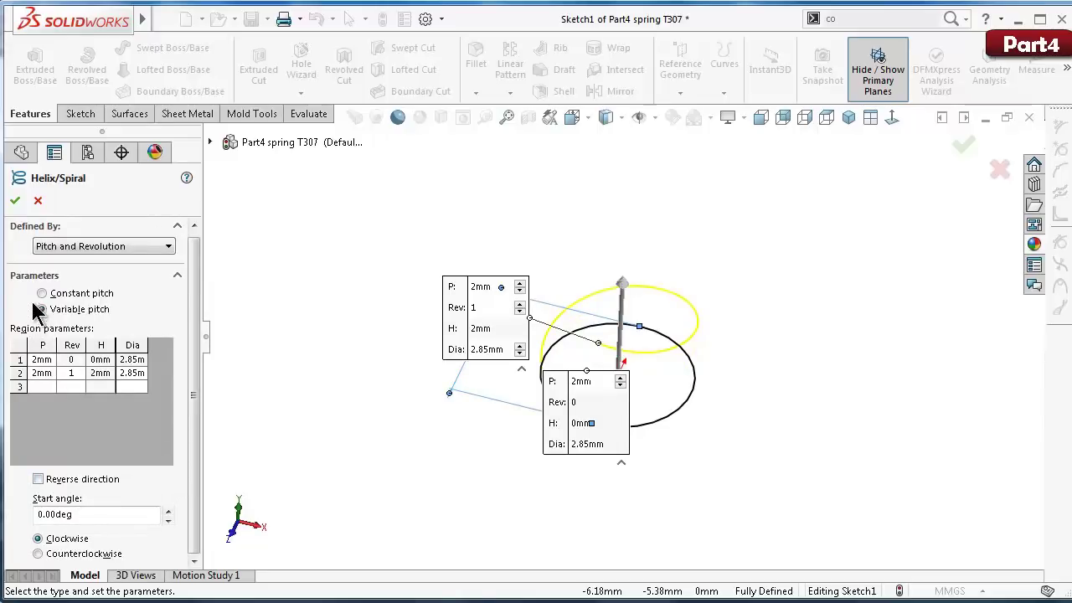
Step: Set the first two pitch regions to 0.1 mm at 0 revolutions and 0.25 mm at 1
click(42, 360)
text(0.)
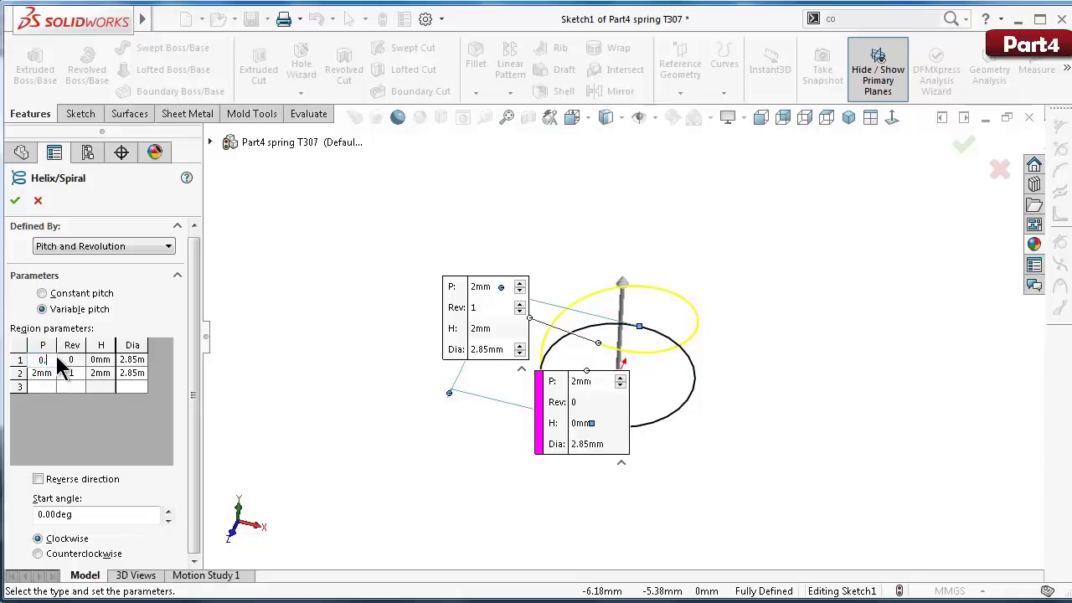
text(1)
click(71, 361)
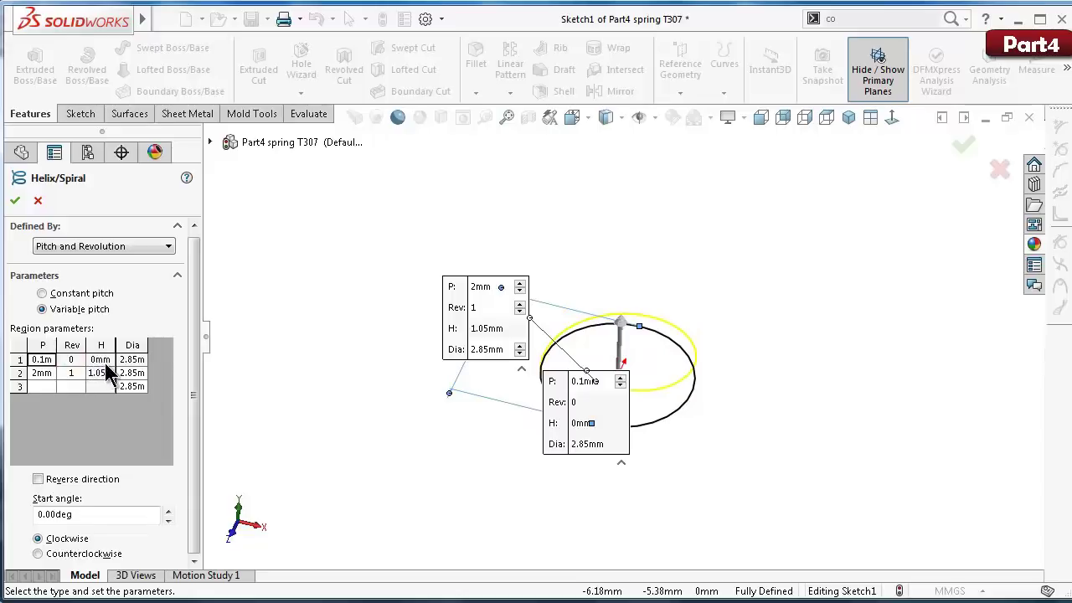
click(40, 373)
text(0.25)
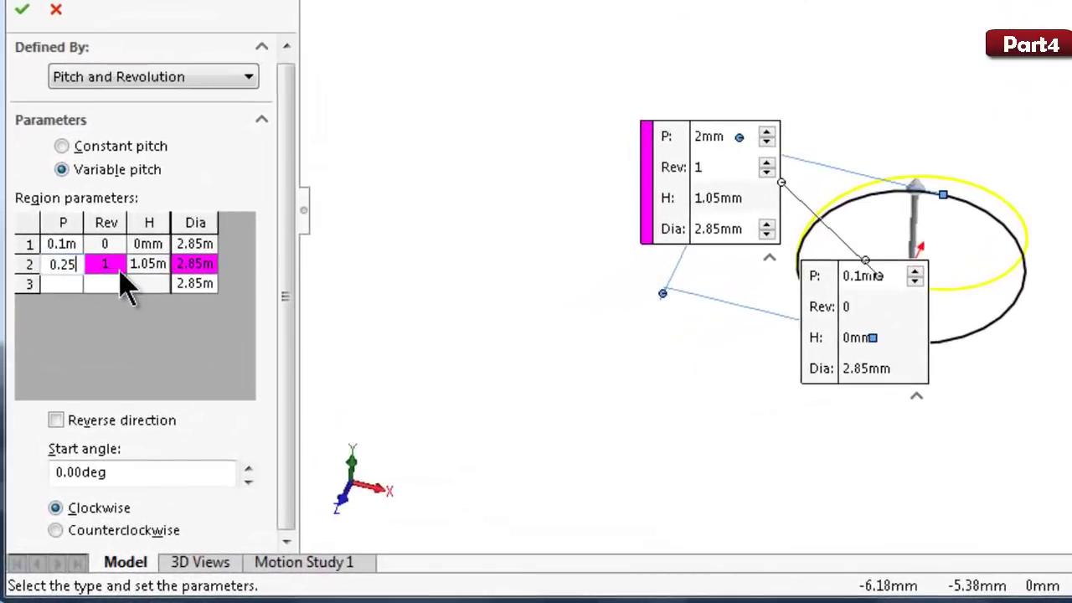
click(113, 283)
Step: Add regions with 0.5 mm pitch at 4 revolutions and 1.275 mm pitch at 10
click(57, 285)
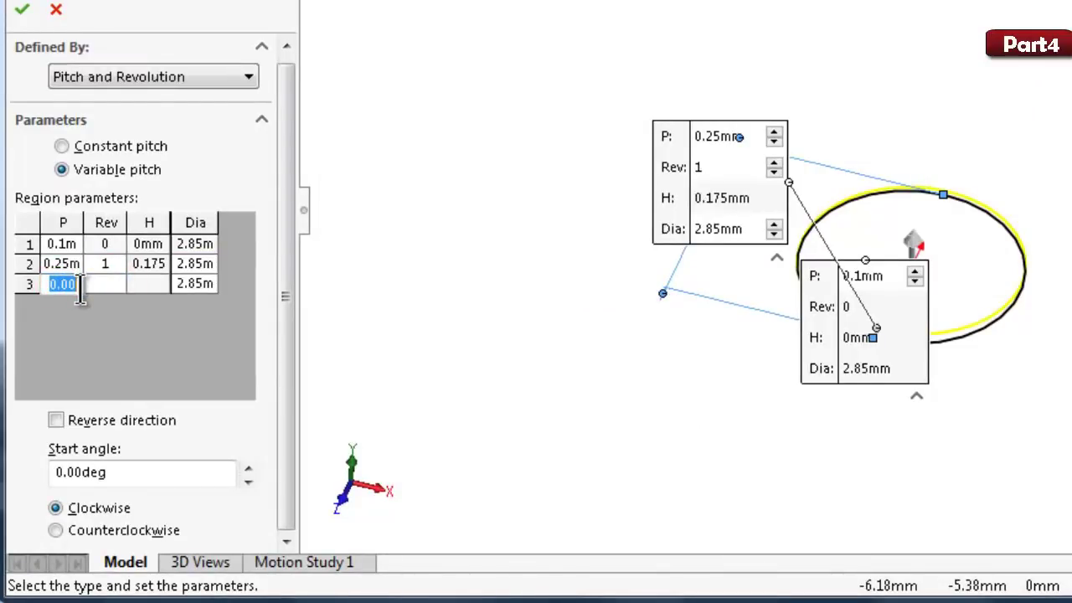
text(0.5)
click(109, 285)
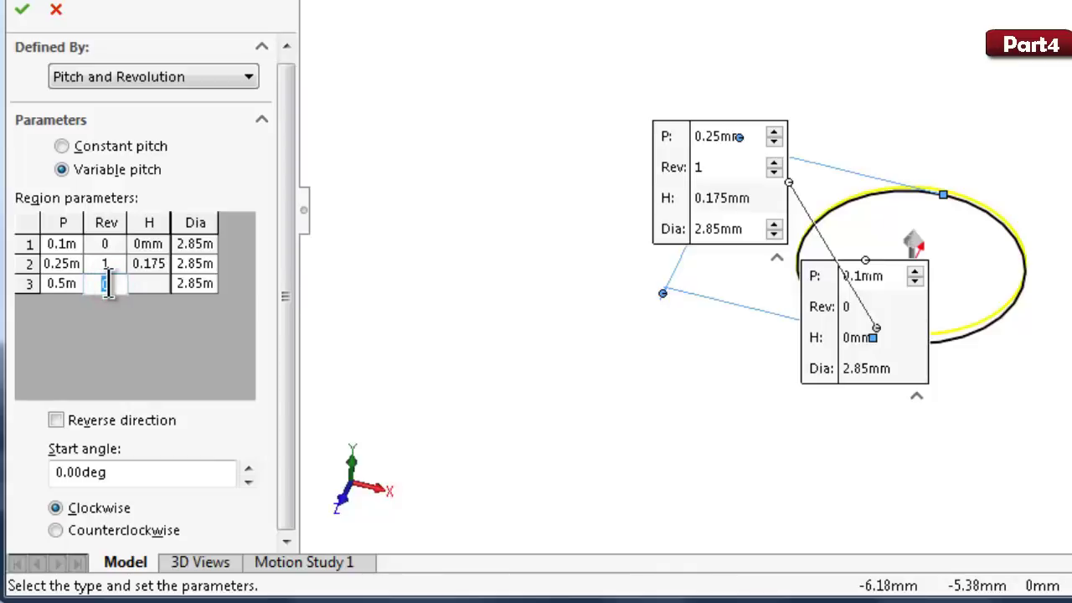
text(4)
click(144, 284)
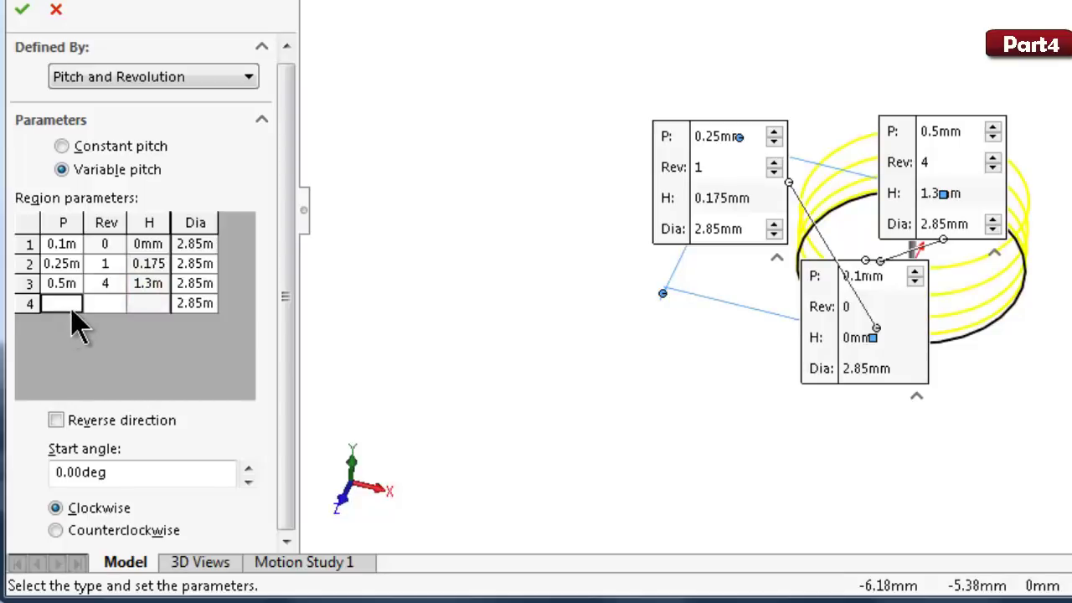
click(65, 305)
text(75)
click(105, 304)
text(1)
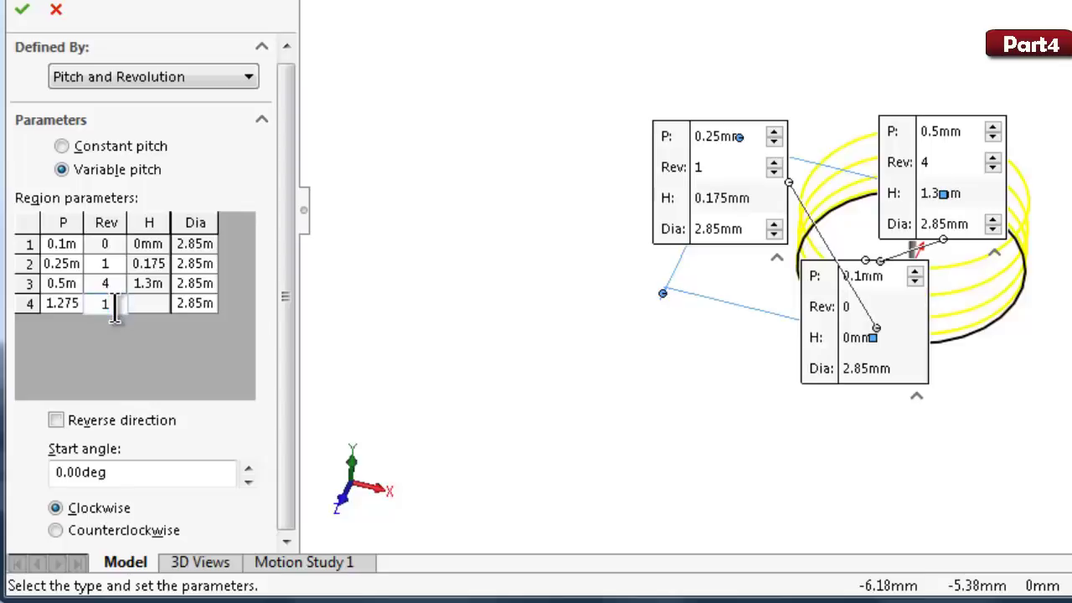
text(0)
click(148, 304)
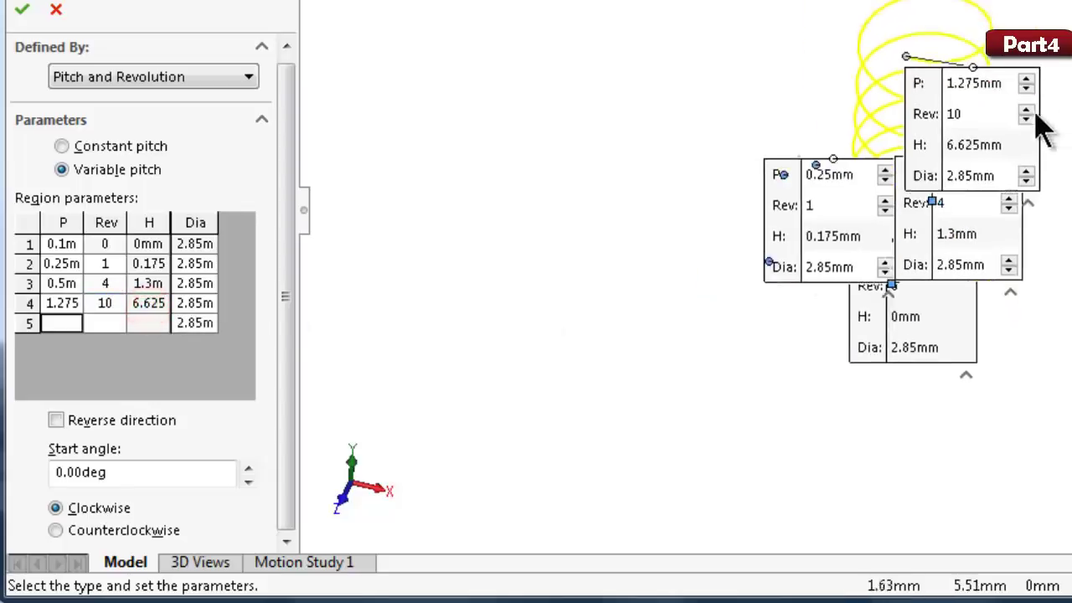
Step: Add a fifth helix region with 0.5 mm pitch at 14 revolutions
middle_drag(1039, 126, 838, 134)
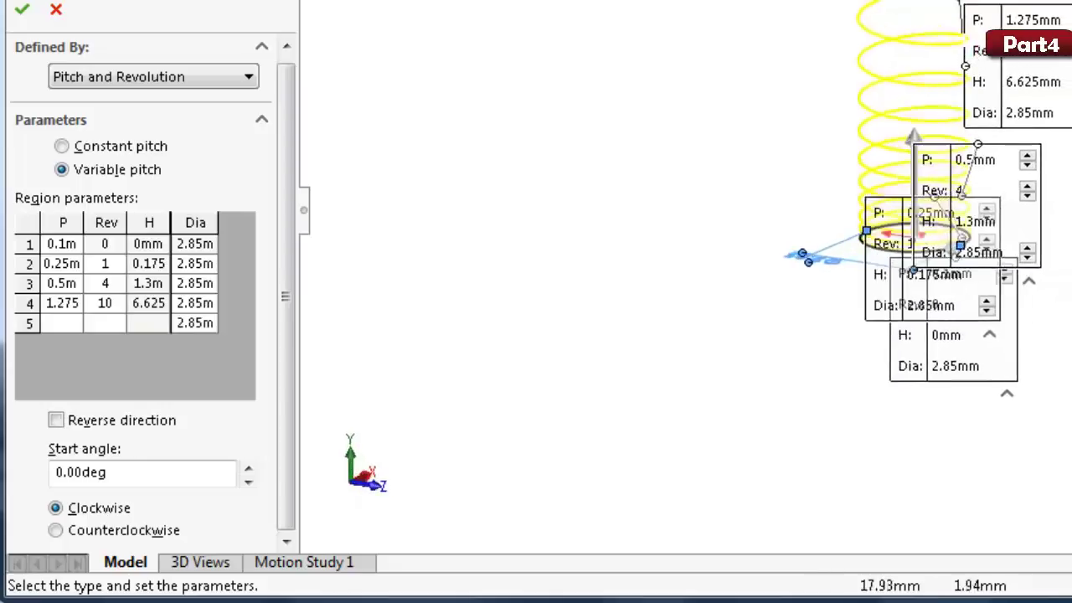
middle_drag(929, 42, 1046, 150)
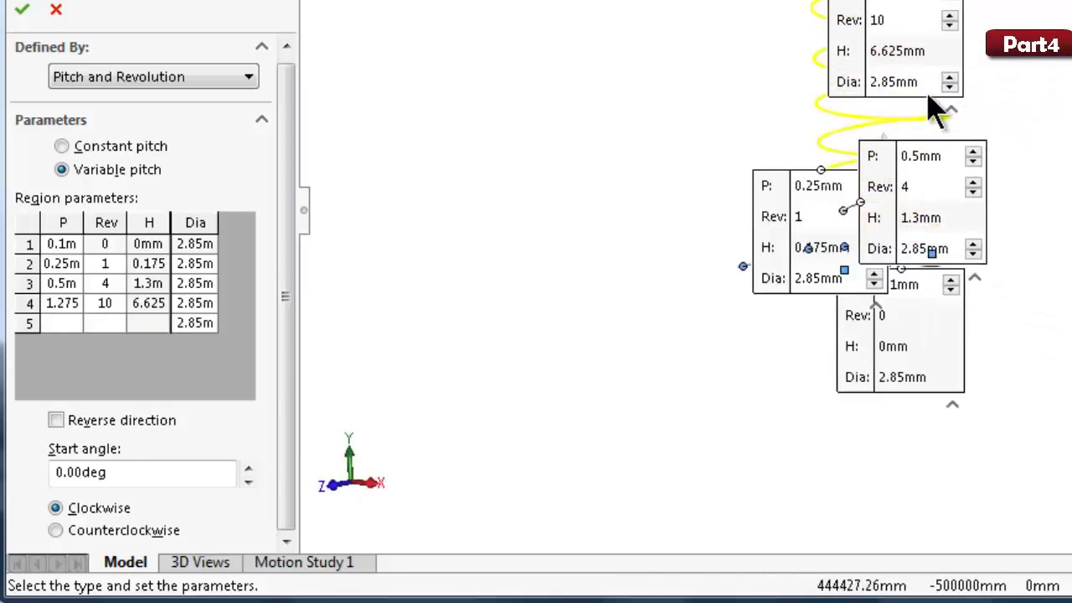
mouse_move(936, 109)
middle_down()
mouse_move(1030, 143)
mouse_move(843, 71)
mouse_move(863, 92)
middle_up()
click(62, 323)
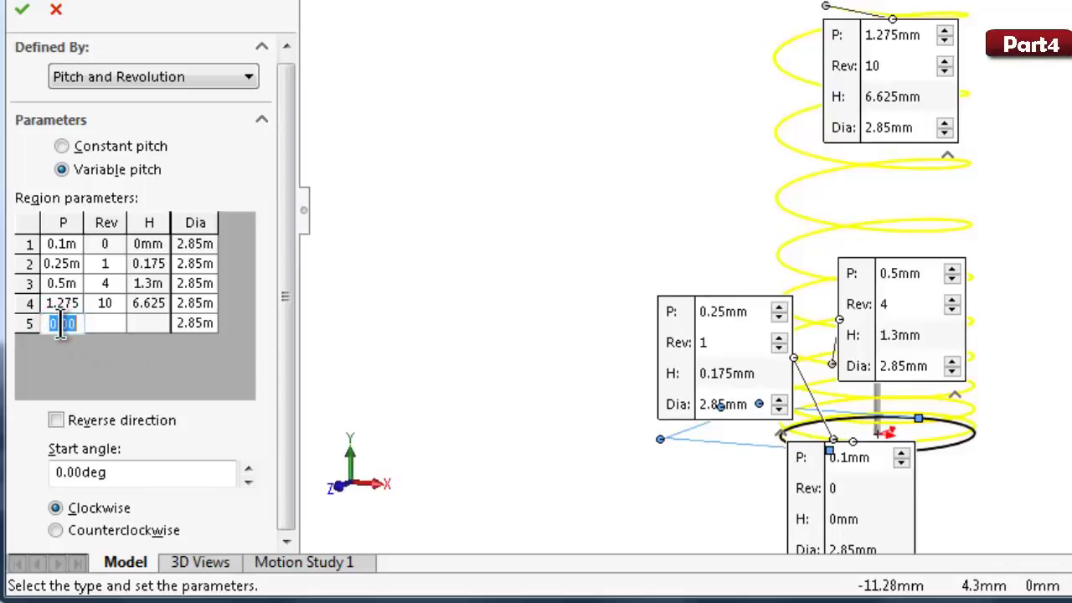
text(0.5)
click(107, 323)
text(14)
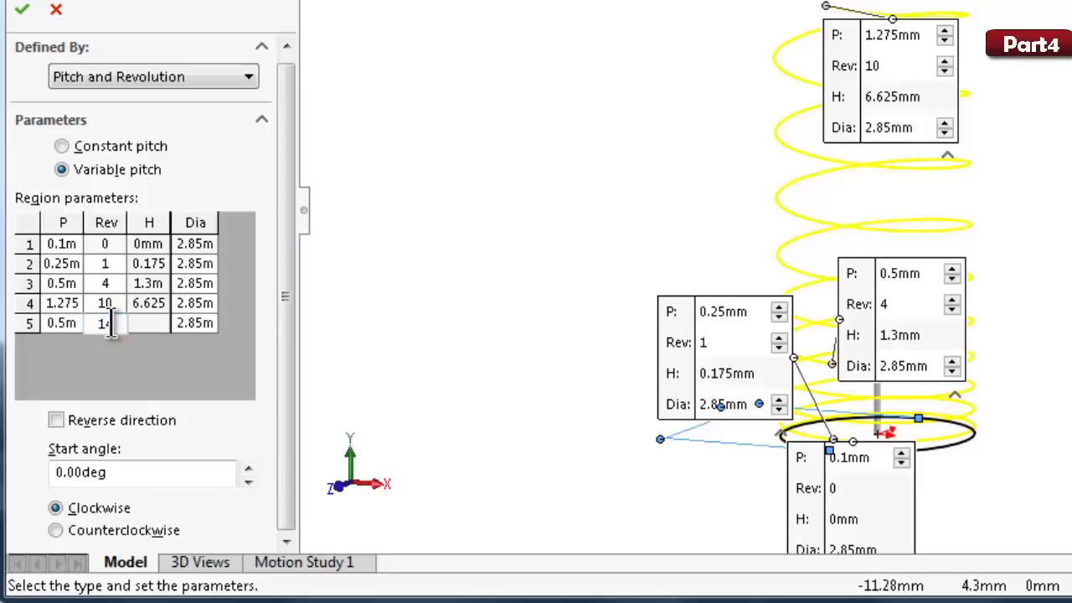
click(145, 328)
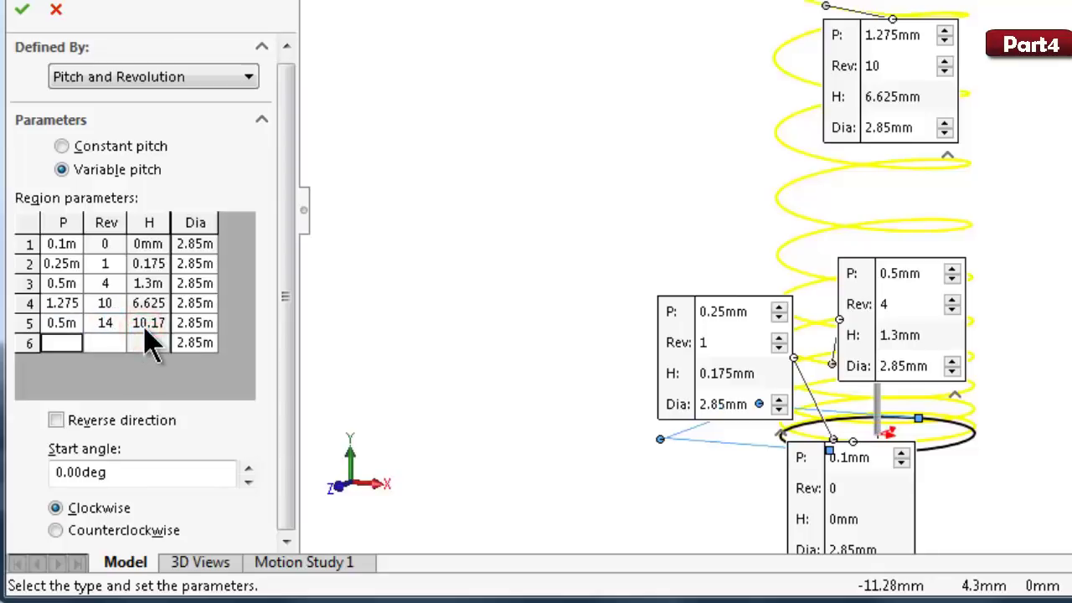
Step: Add regions with 0.25 mm pitch at 17 revolutions and 0.1 mm at 18
click(57, 343)
text(0.2)
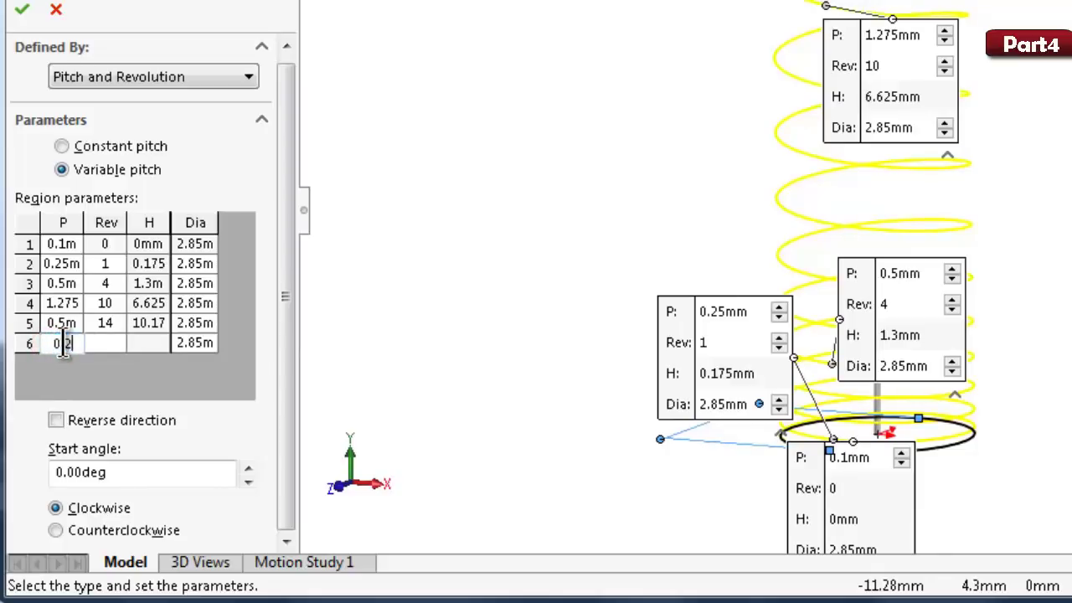
text(5)
click(104, 345)
text(1)
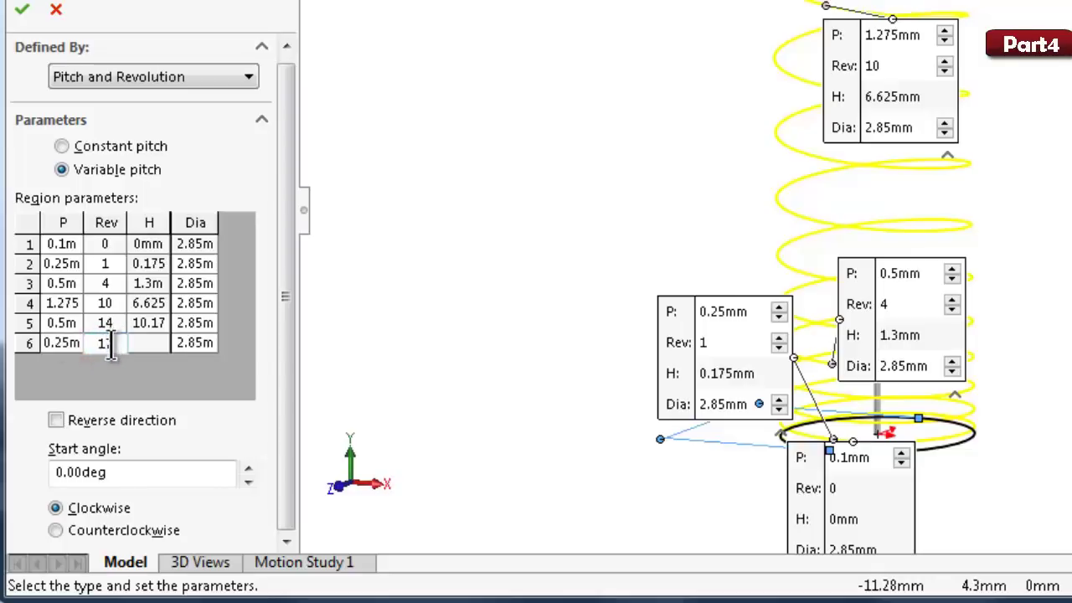
click(143, 343)
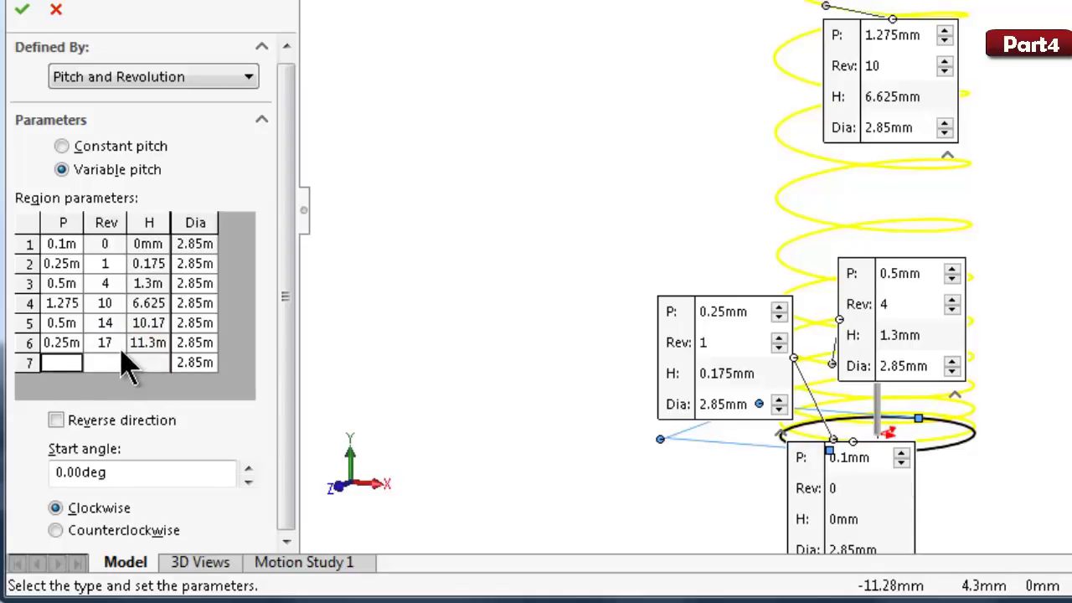
click(67, 362)
text(0.1)
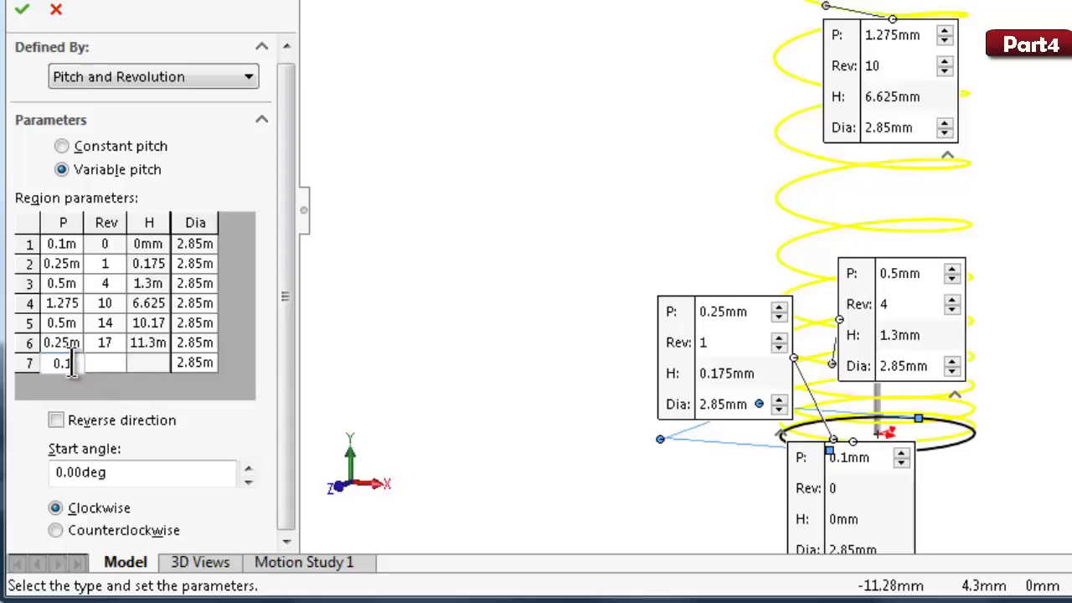
click(102, 362)
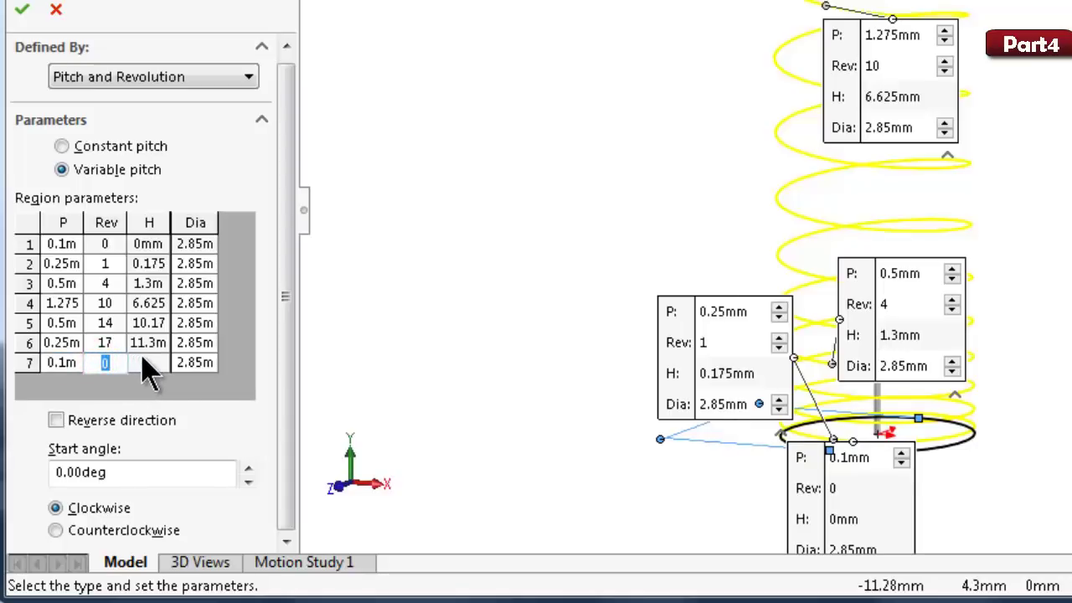
click(144, 363)
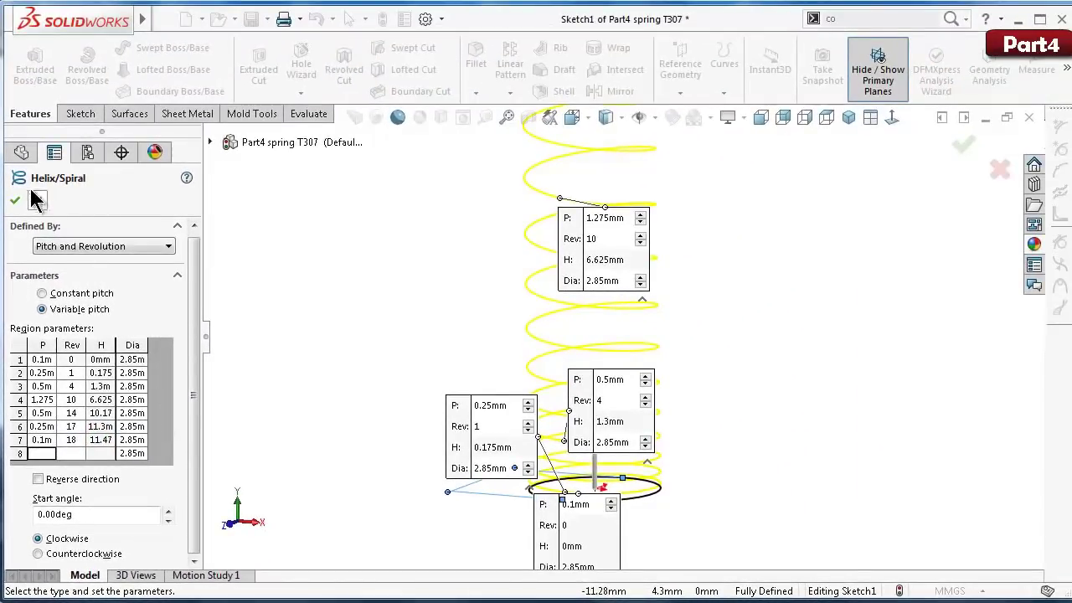
click(447, 321)
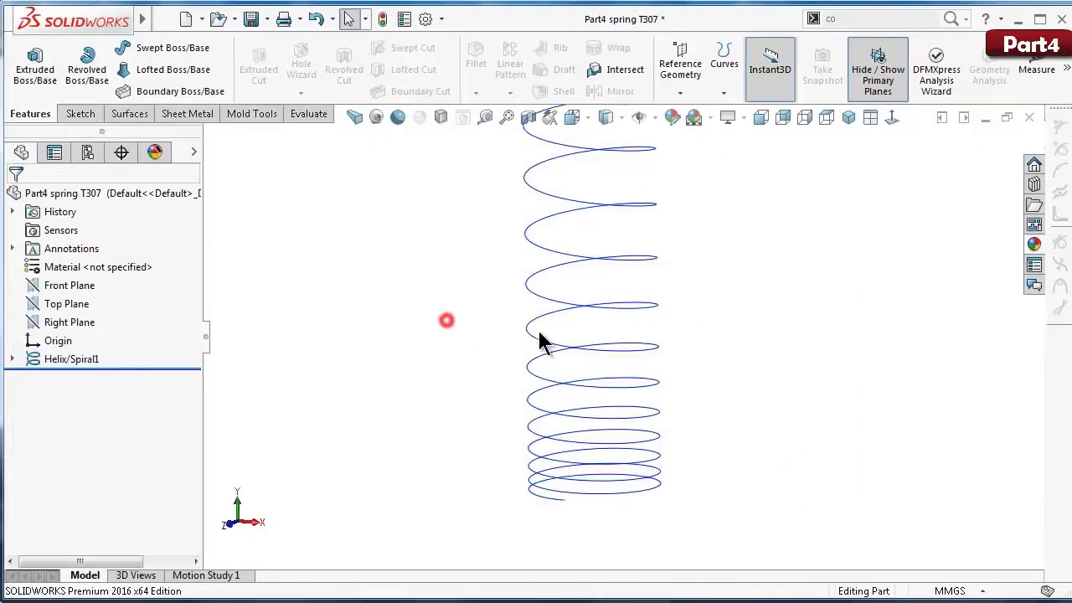
scroll(644, 252, down, 3)
scroll(660, 261, up, 2)
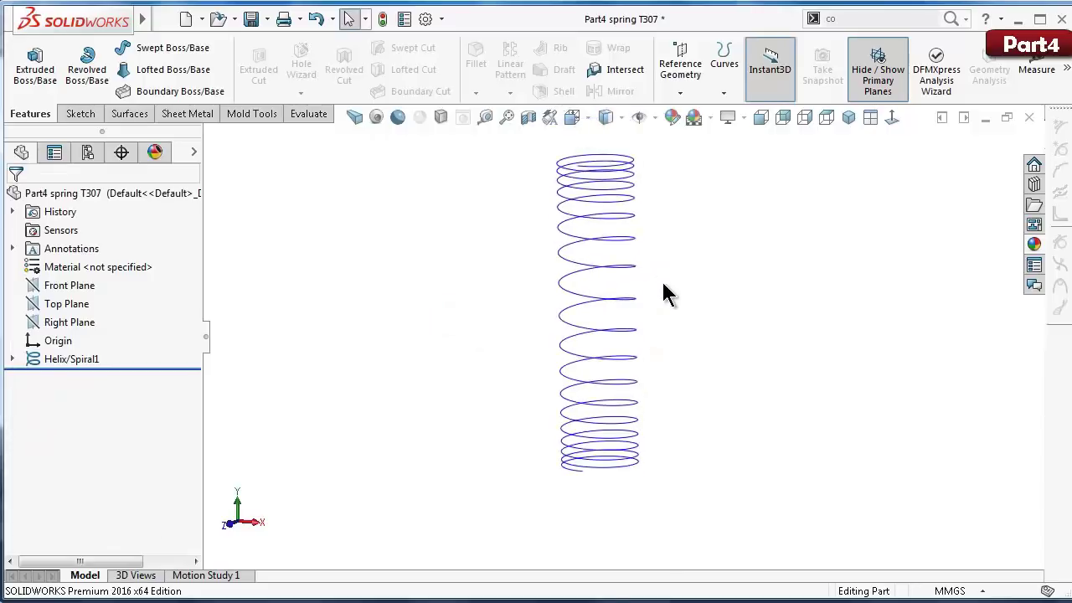
key(ctrl+1)
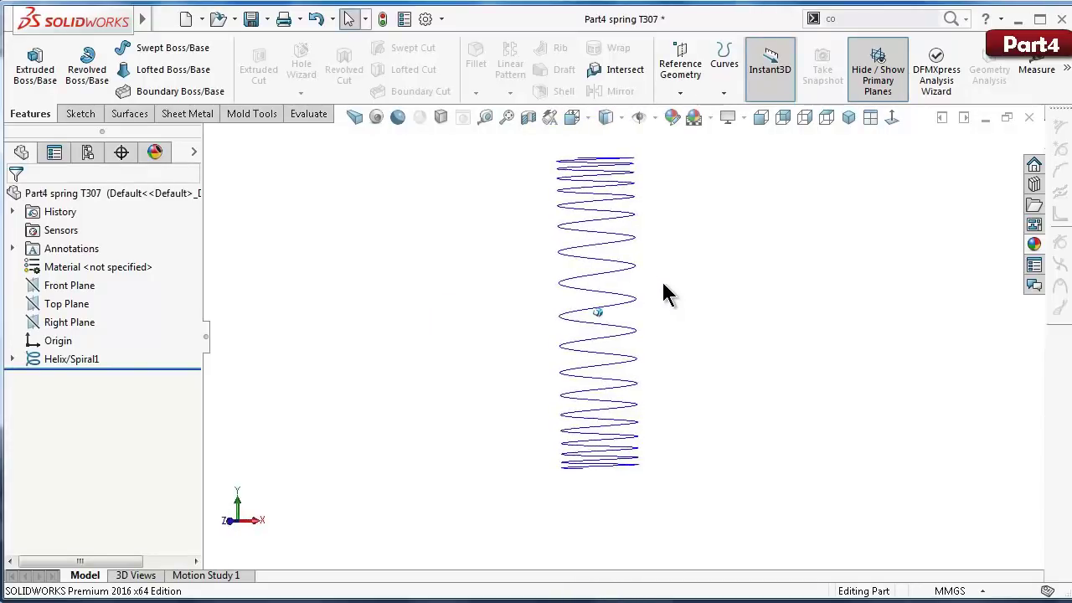
key(ctrl+4)
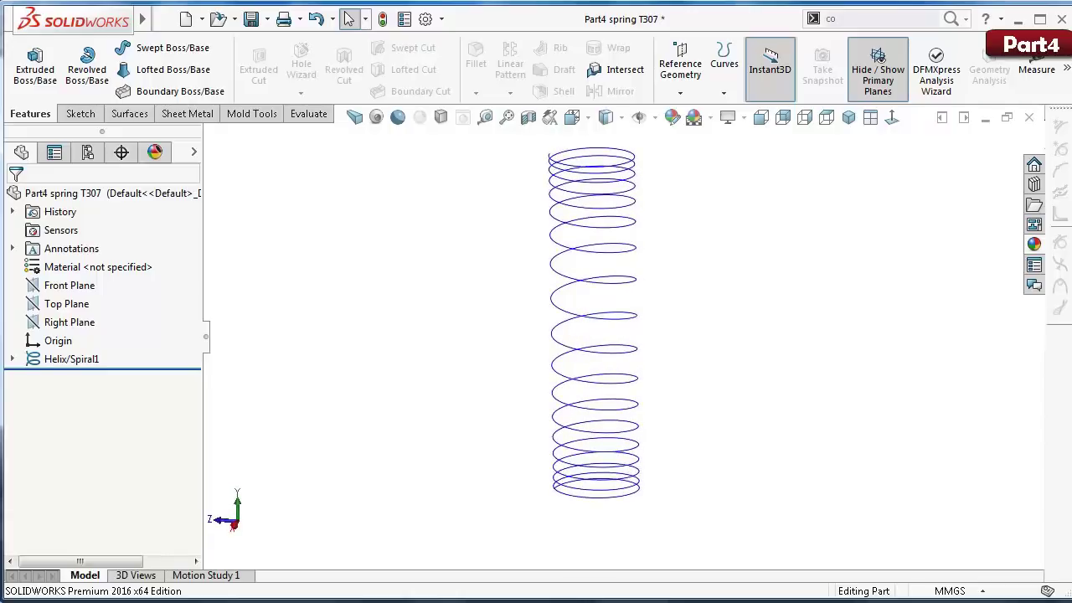
click(827, 441)
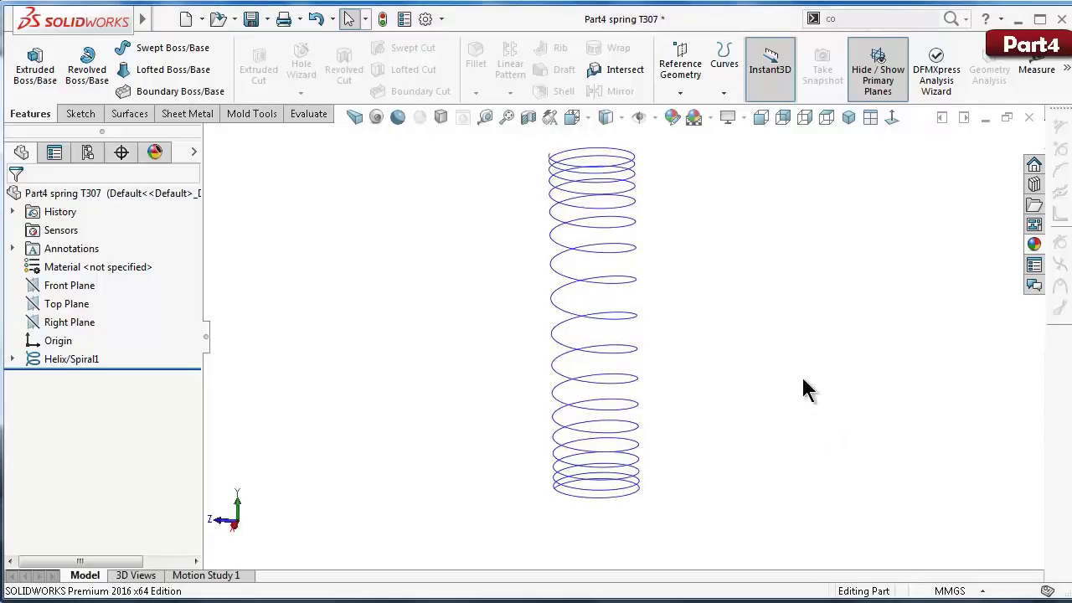
key(ctrl+shift+z)
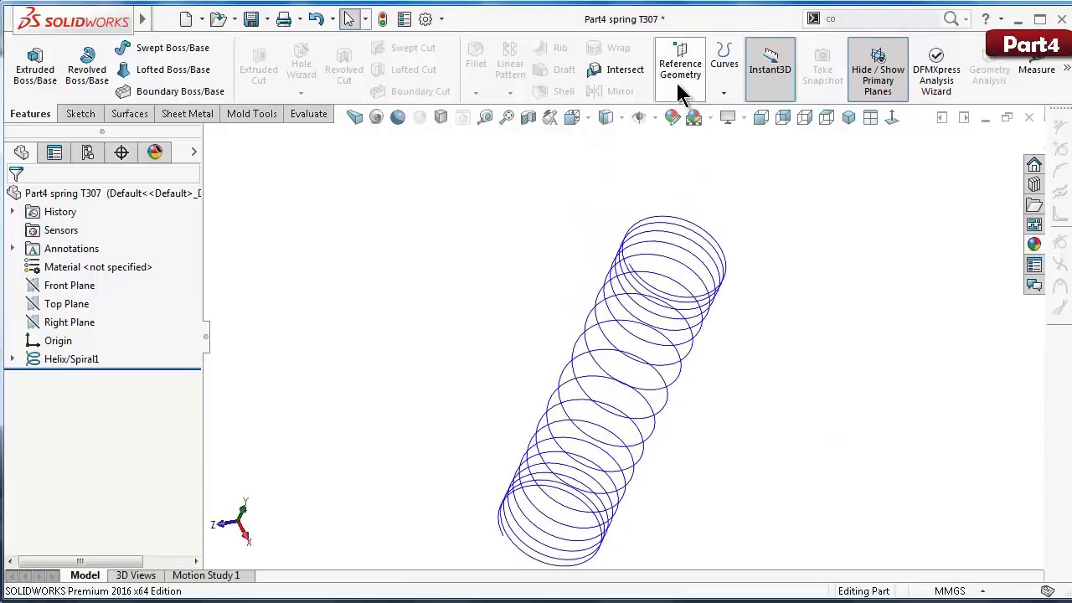
click(680, 92)
Step: Create Plane1 perpendicular to the helix curve at its end point
click(689, 112)
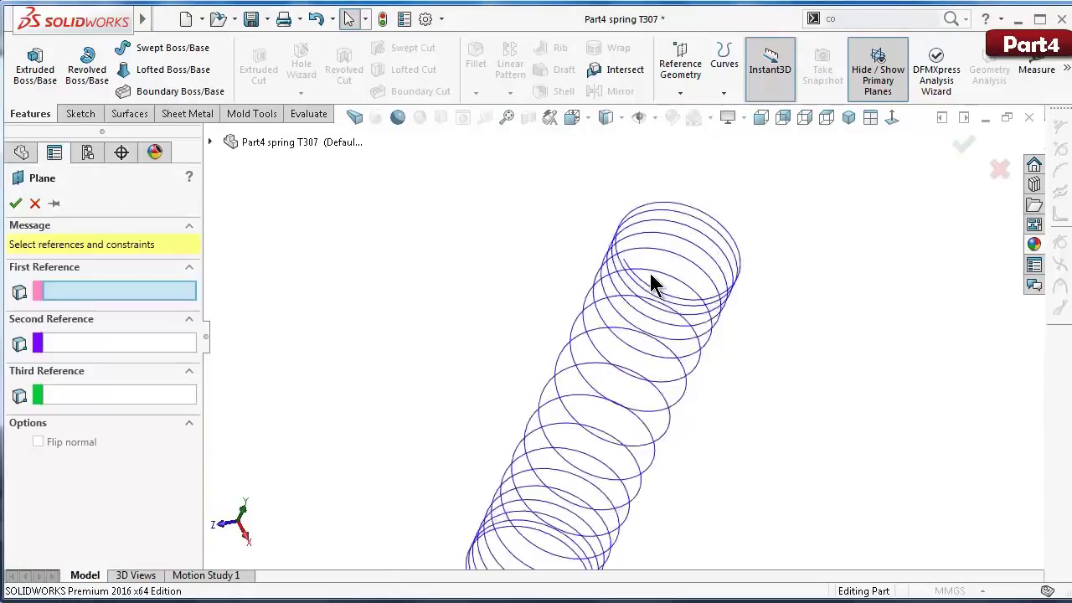
scroll(653, 283, down, 3)
scroll(603, 339, down, 3)
click(603, 341)
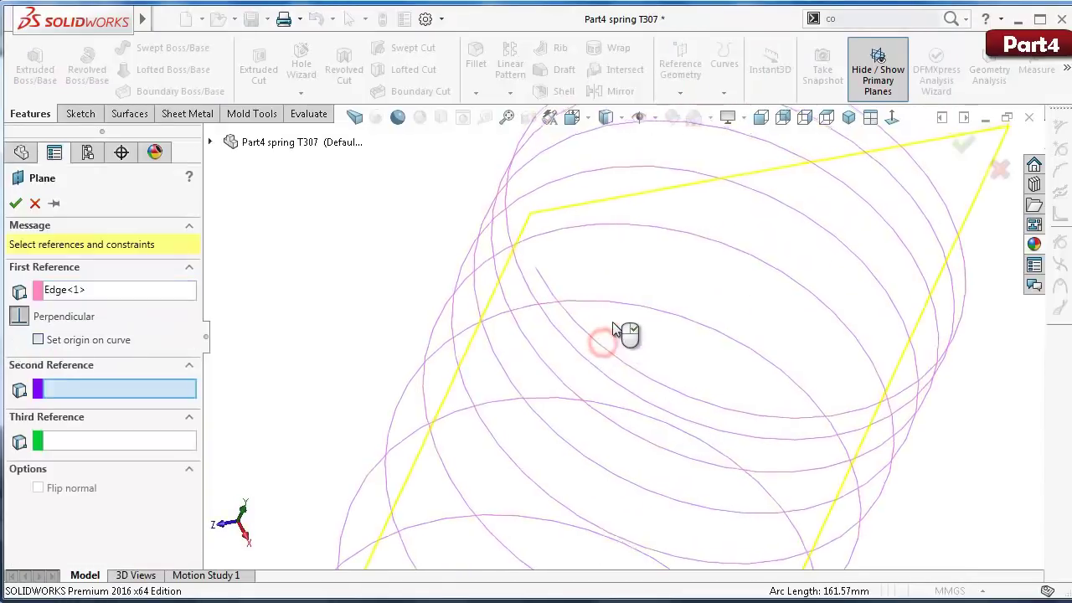
scroll(669, 349, down, 3)
scroll(801, 562, up, 2)
scroll(663, 486, down, 3)
scroll(633, 419, down, 2)
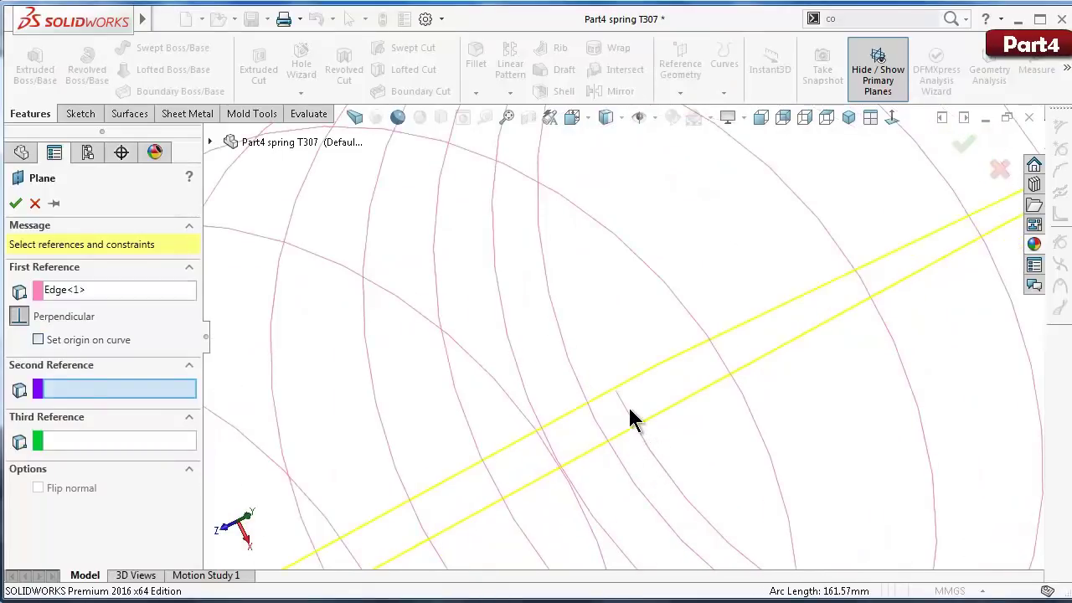
click(614, 393)
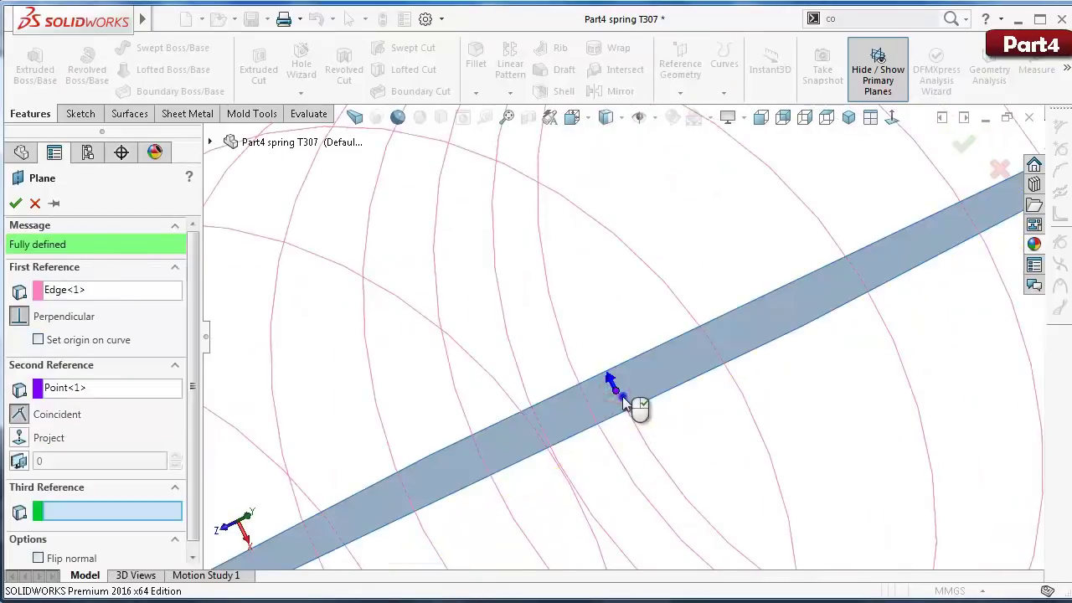
right_click(686, 412)
Step: Select the new Plane1 to sketch on it
scroll(691, 415, up, 3)
scroll(695, 419, up, 2)
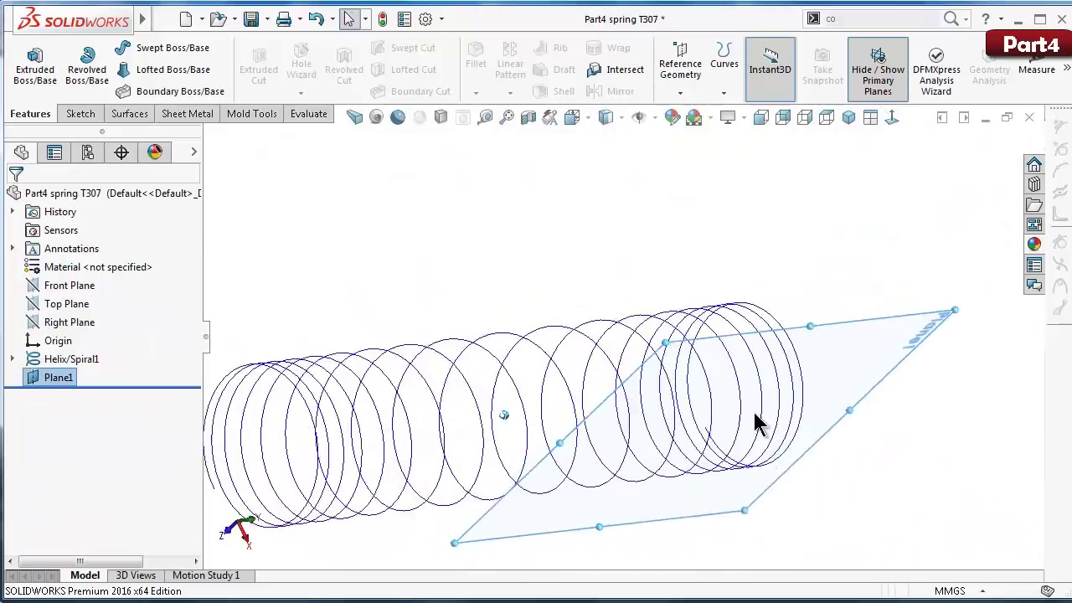
scroll(795, 411, down, 1)
click(913, 374)
Step: Open a sketch on Plane1, view it normal, and draw a circle at the helix end
click(958, 317)
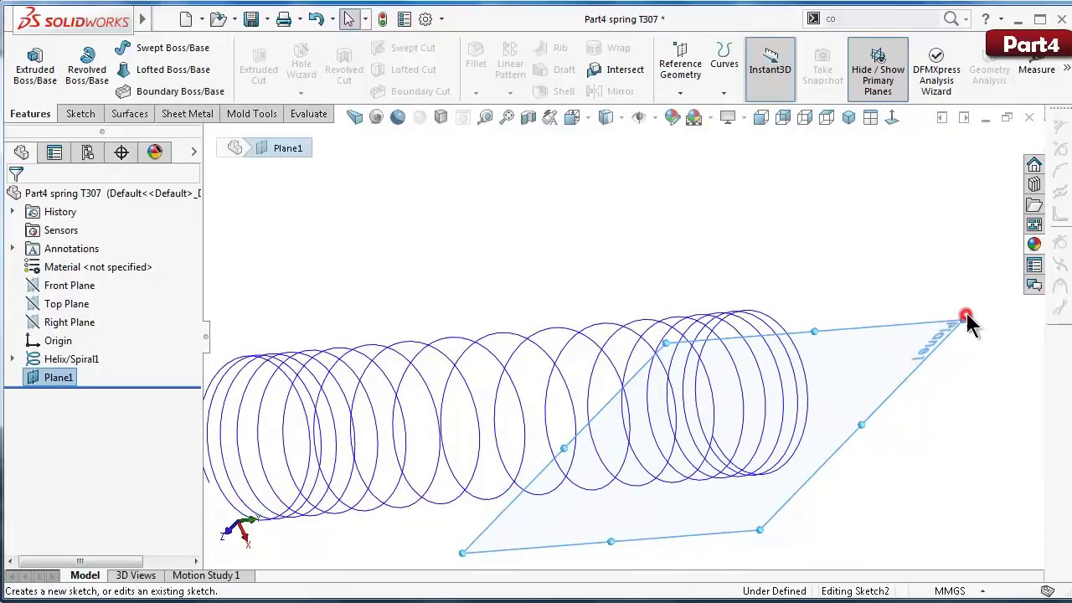
click(893, 118)
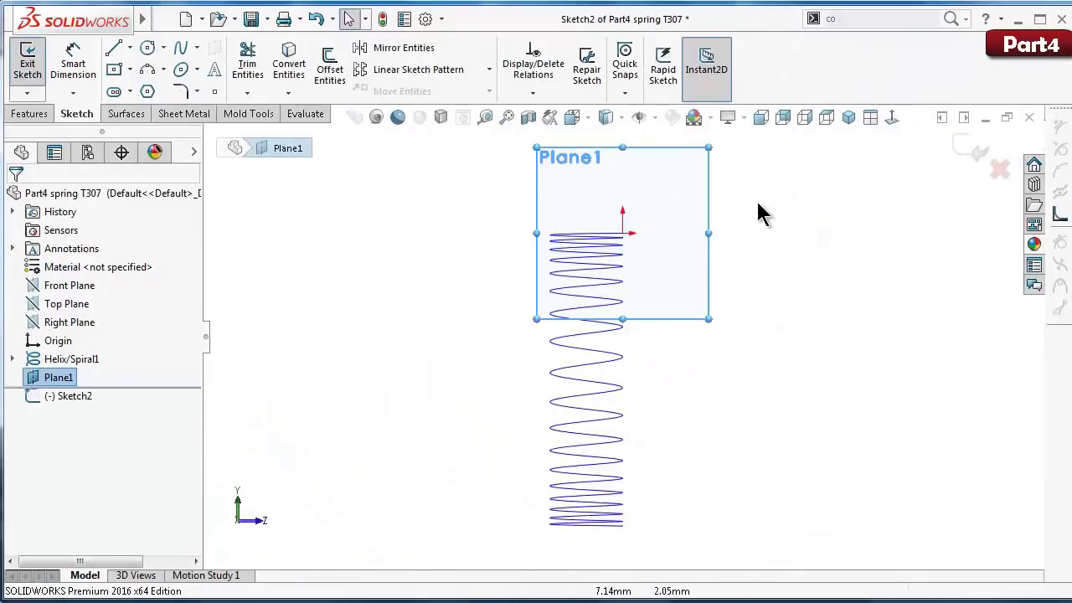
scroll(654, 221, down, 3)
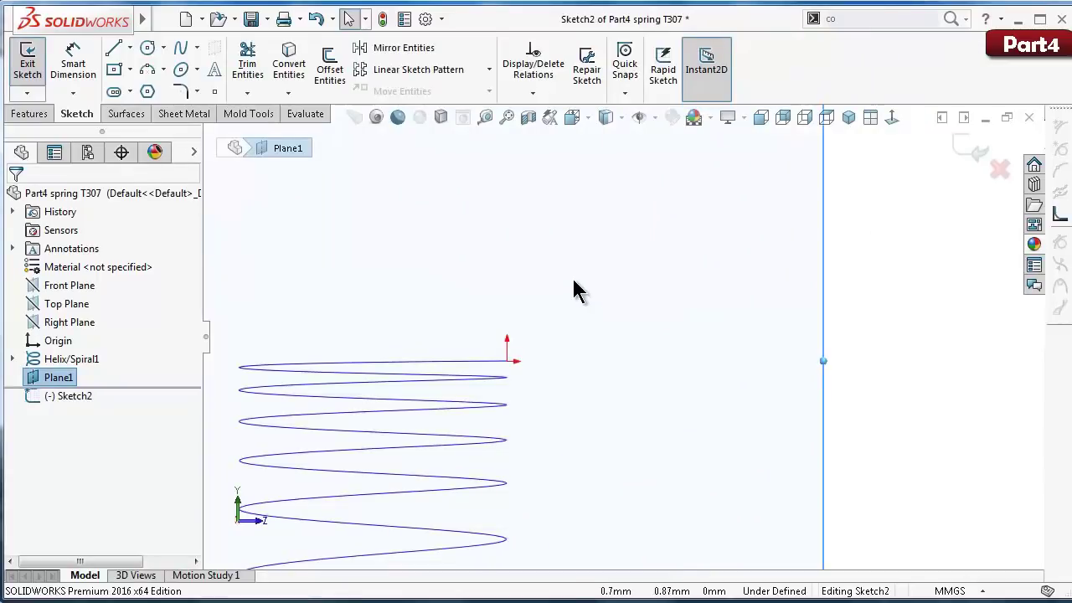
click(148, 48)
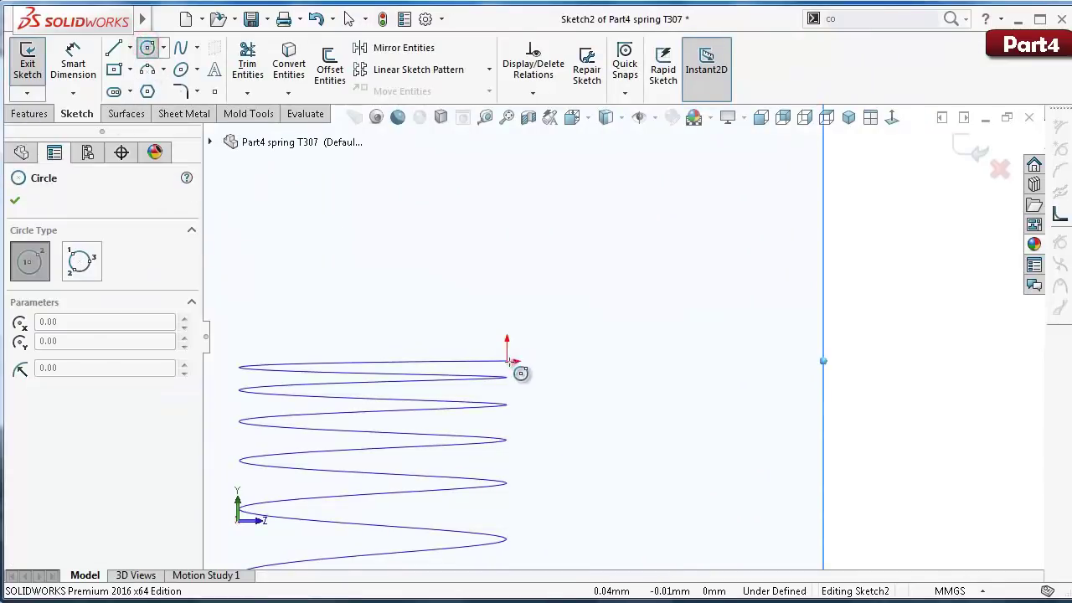
middle_drag(507, 362, 510, 382)
click(507, 380)
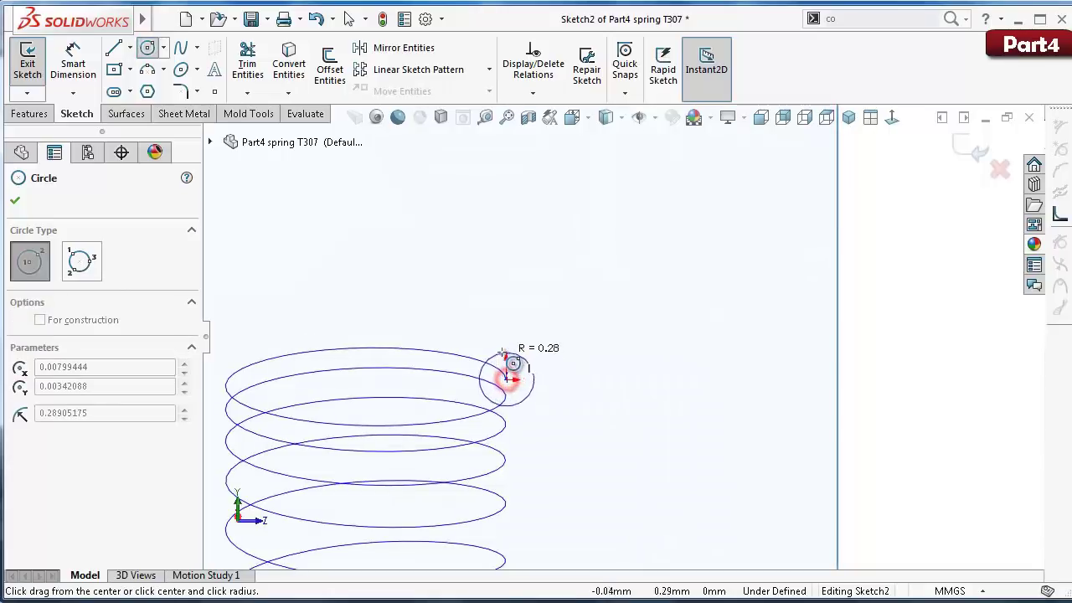
click(536, 369)
scroll(561, 390, down, 2)
key(Escape)
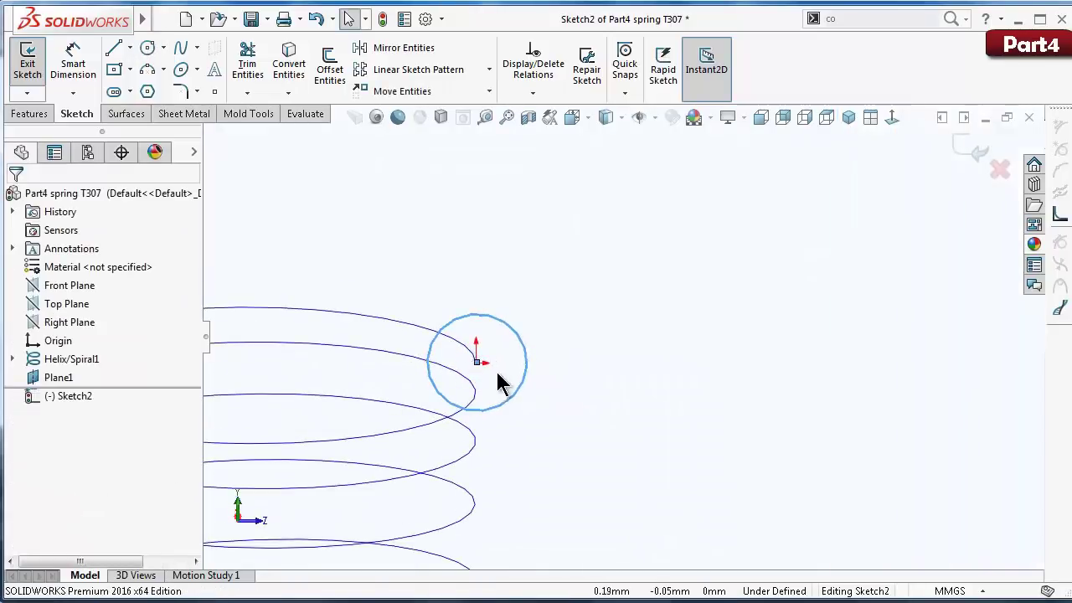
Step: Add a Pierce relation between the circle's centre point and the helix
click(520, 390)
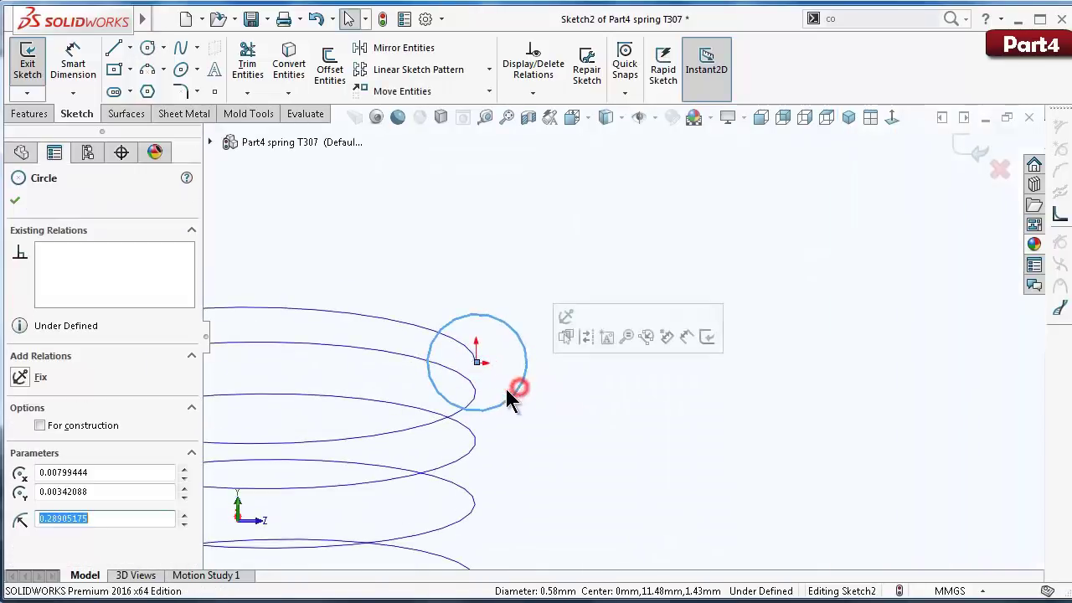
ctrl+click(429, 335)
click(613, 396)
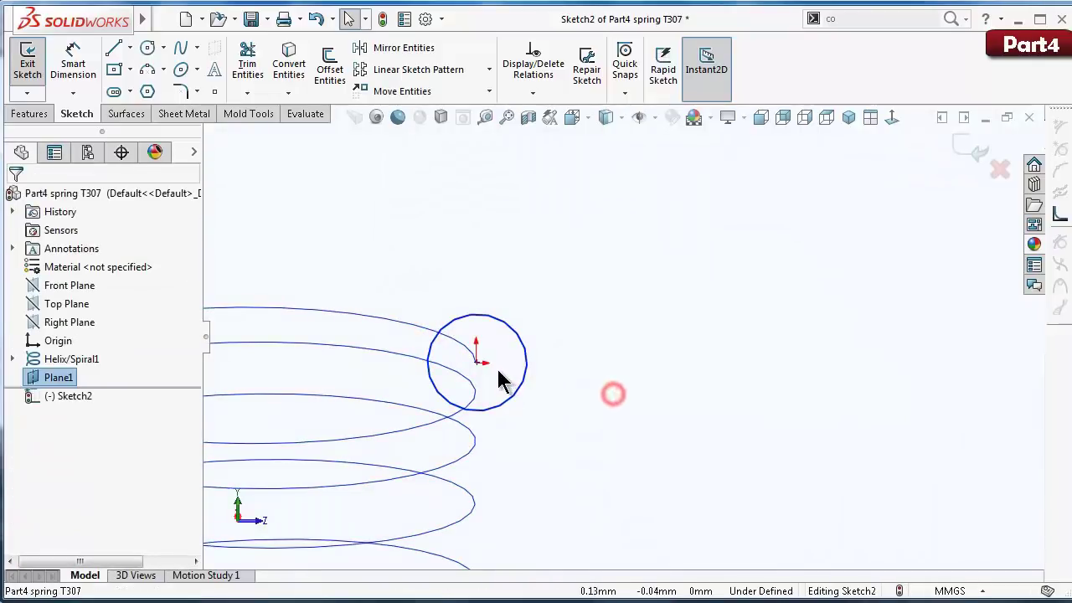
click(476, 363)
scroll(488, 373, down, 2)
scroll(503, 360, down, 2)
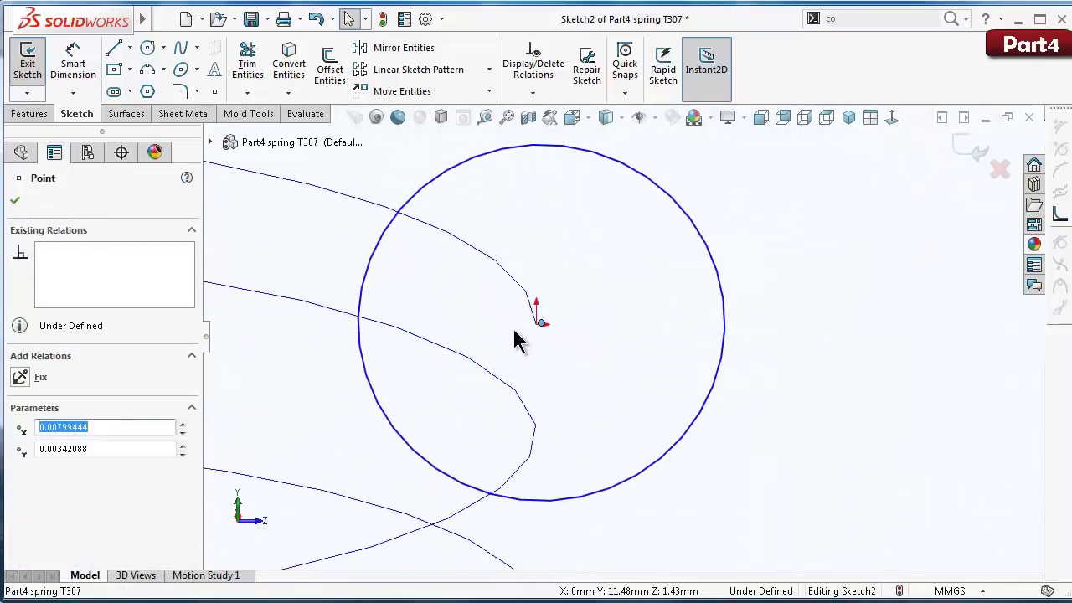
scroll(536, 335, down, 3)
scroll(565, 323, down, 3)
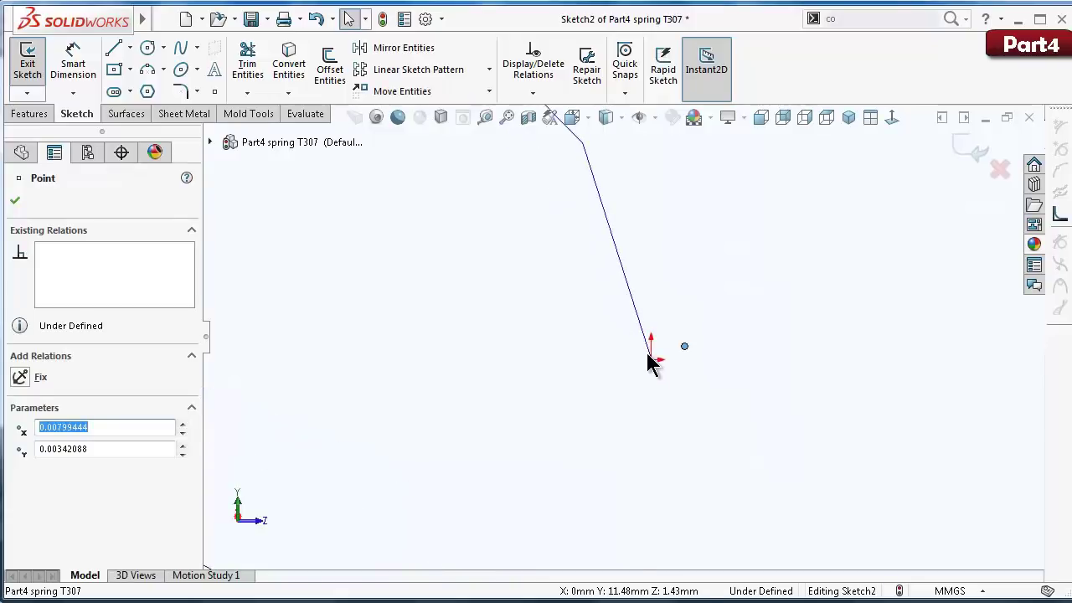
ctrl+click(651, 358)
click(644, 331)
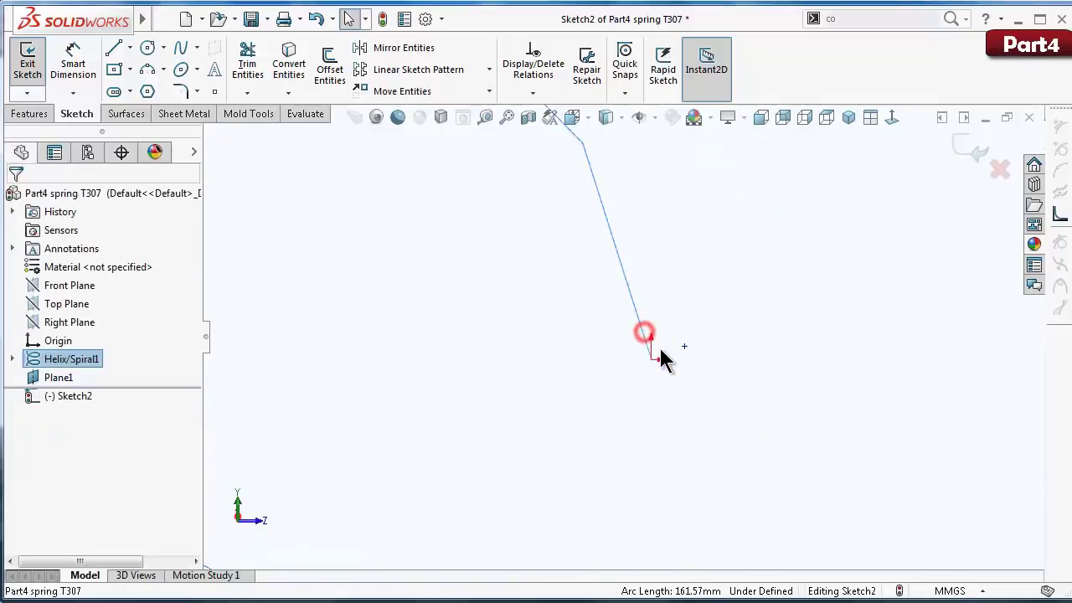
click(685, 347)
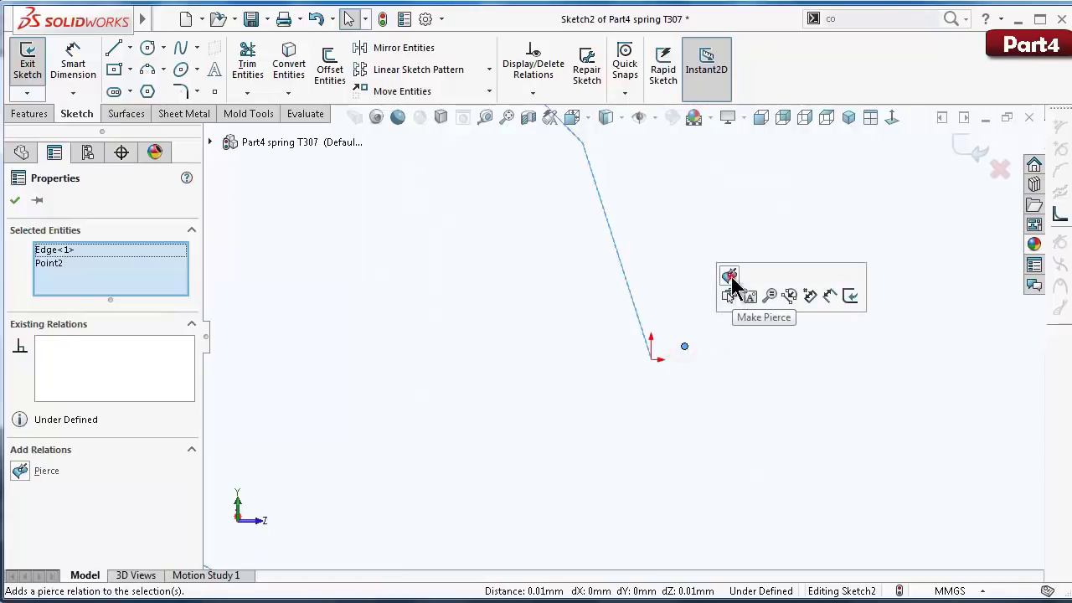
click(681, 295)
scroll(682, 301, up, 3)
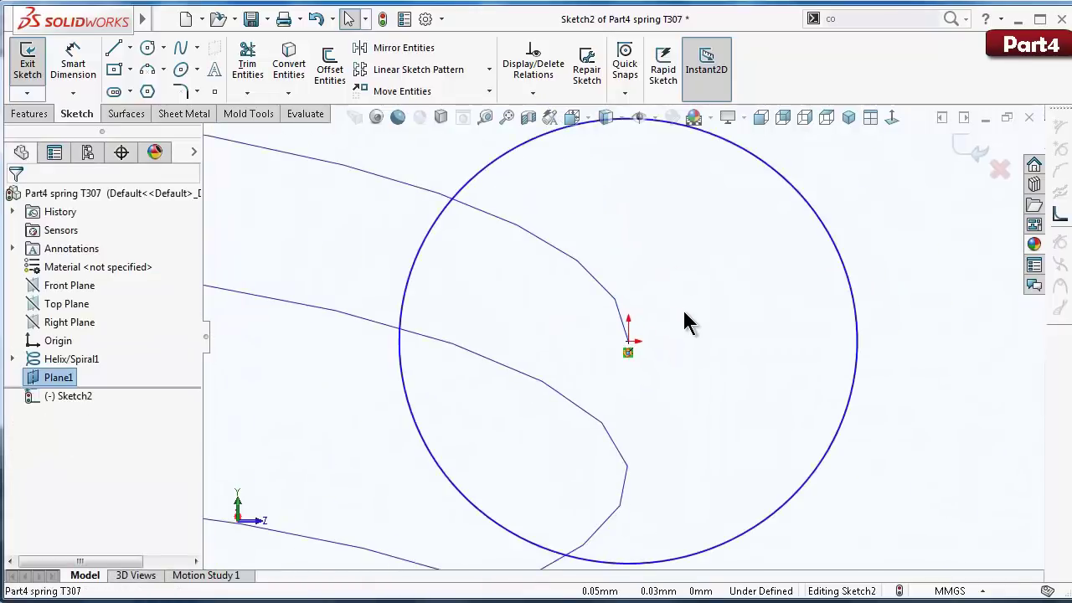
scroll(683, 308, up, 3)
right_drag(838, 419, 796, 251)
Step: Dimension the circle's diameter to 0.25 mm
click(736, 316)
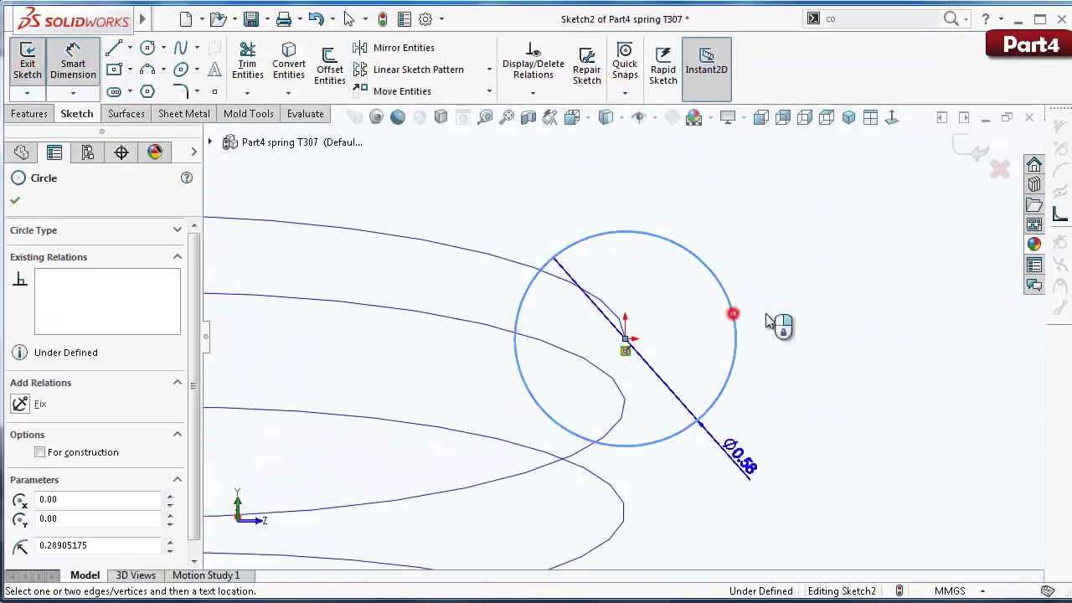
click(800, 326)
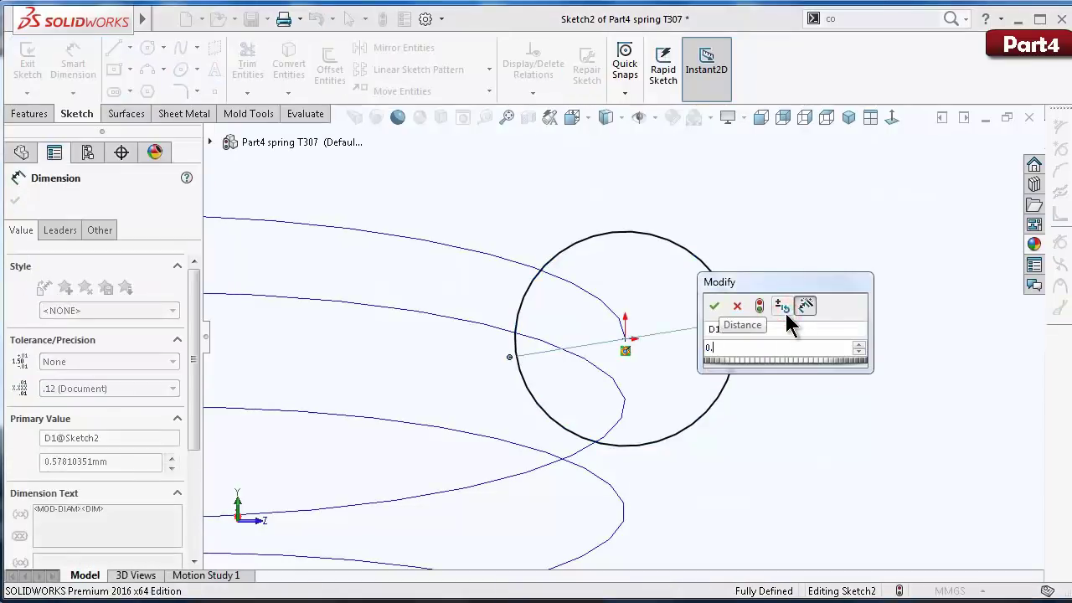
text(0.25)
key(Return)
click(787, 322)
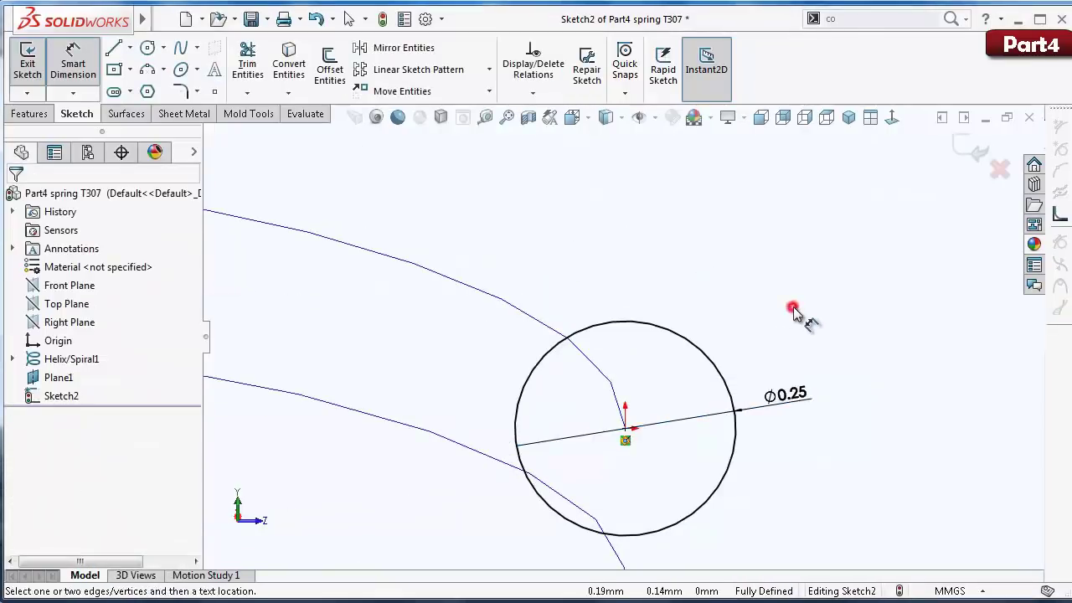
scroll(791, 331, up, 2)
scroll(754, 368, up, 2)
scroll(718, 391, up, 2)
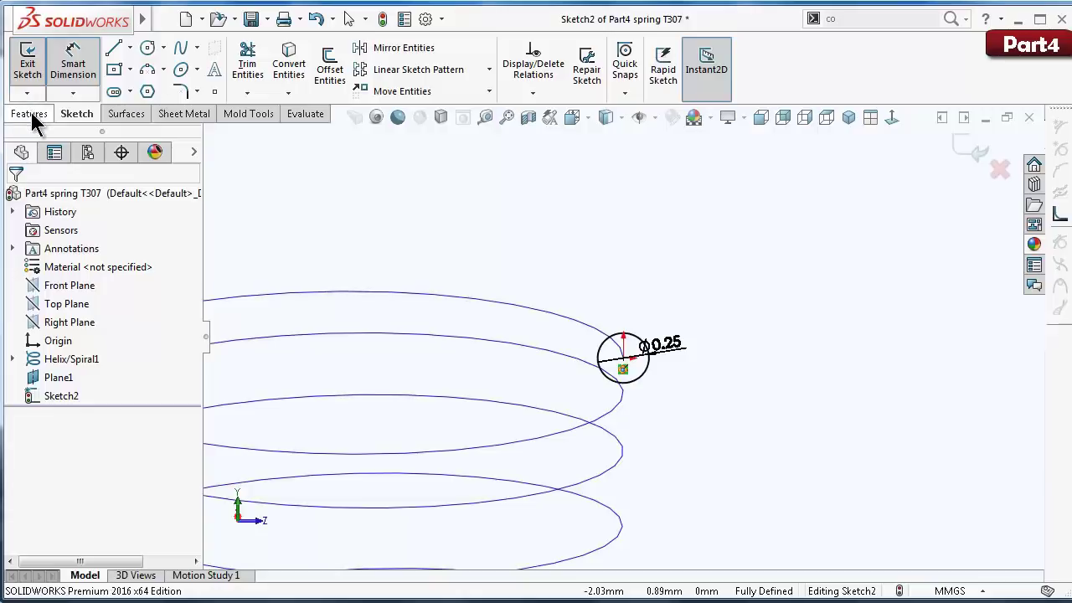
click(30, 113)
Step: Sweep the Sketch2 circle profile along Helix/Spiral1 and accept it as Sweep1
click(159, 48)
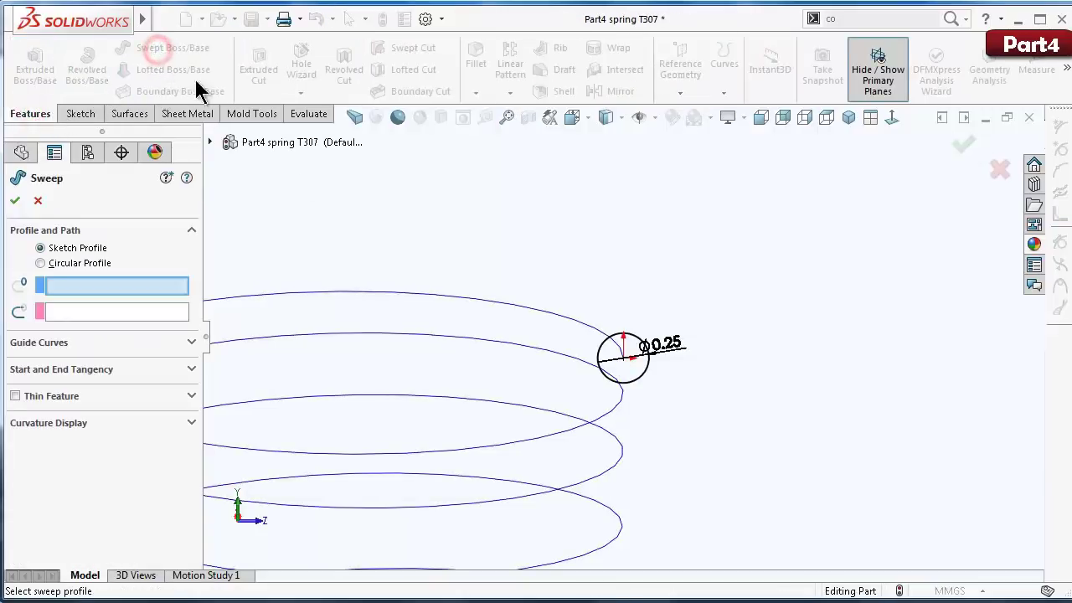
click(644, 375)
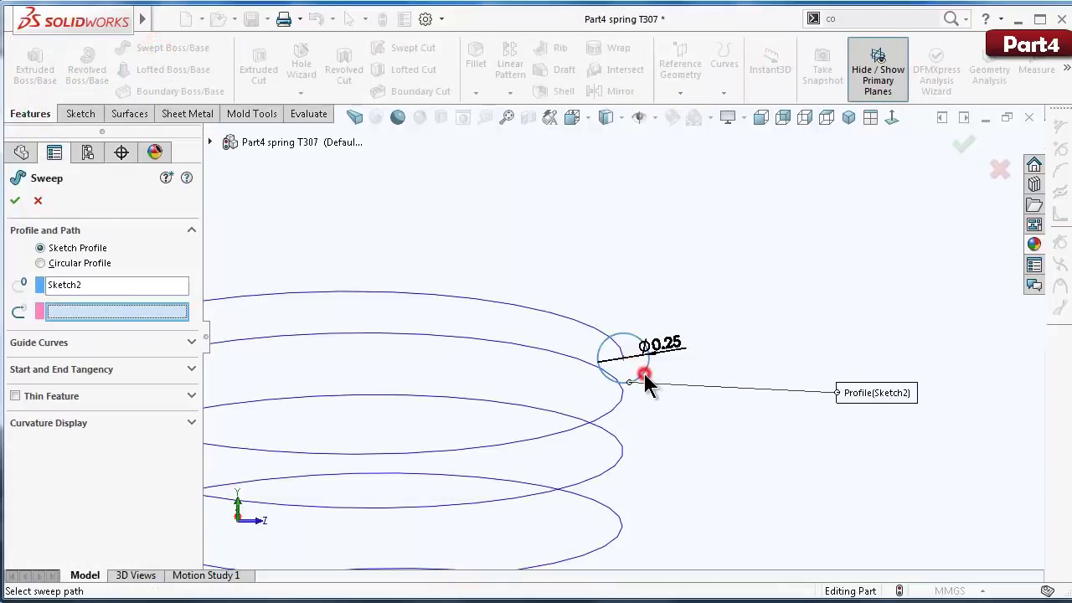
click(577, 323)
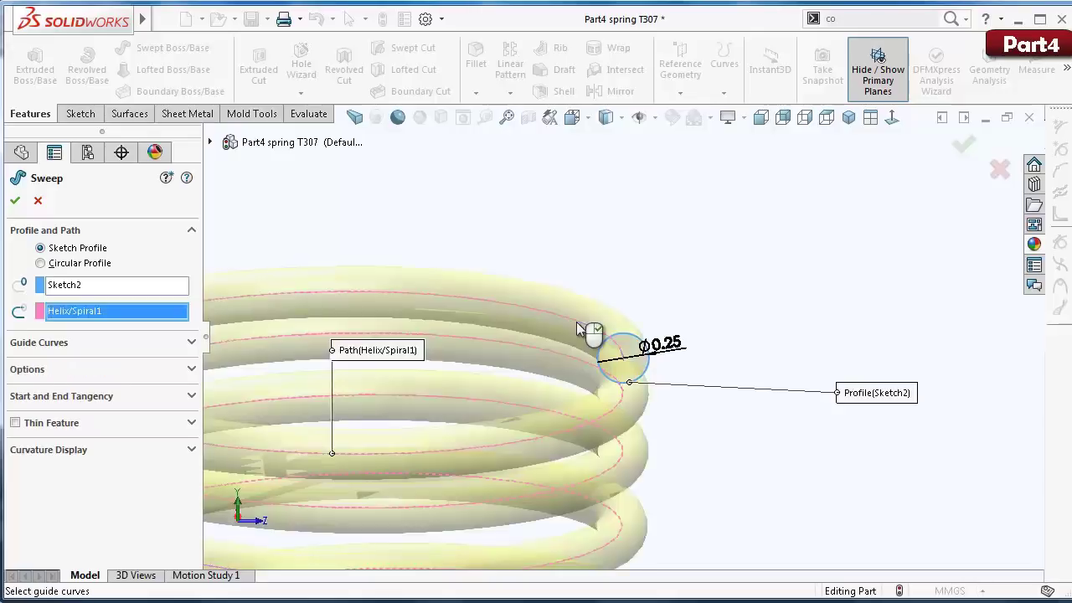
right_click(553, 347)
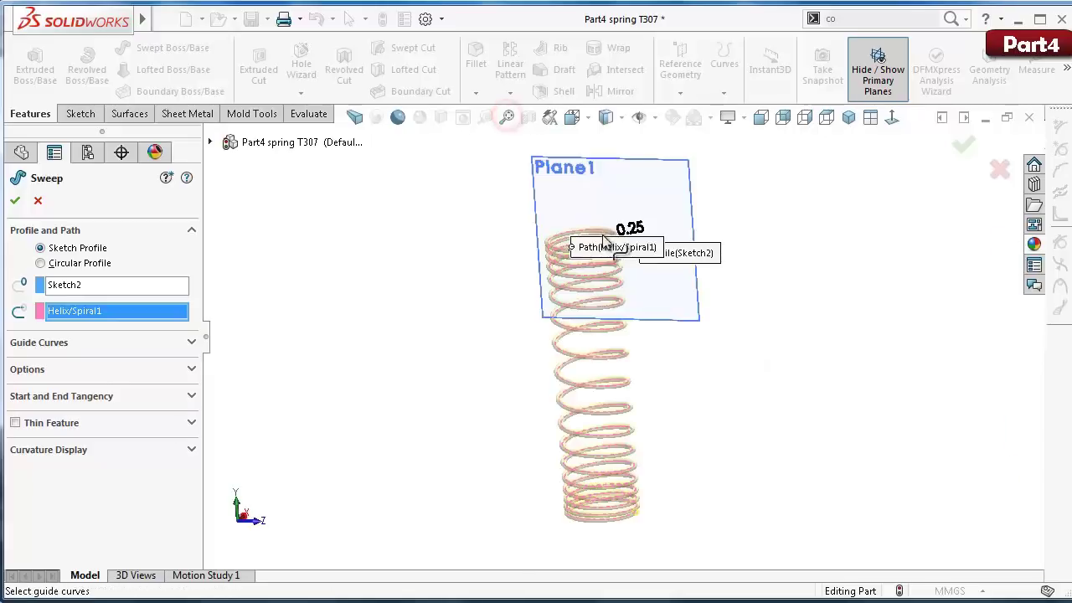
scroll(625, 286, down, 3)
scroll(597, 209, down, 2)
scroll(602, 216, down, 2)
key(Up)
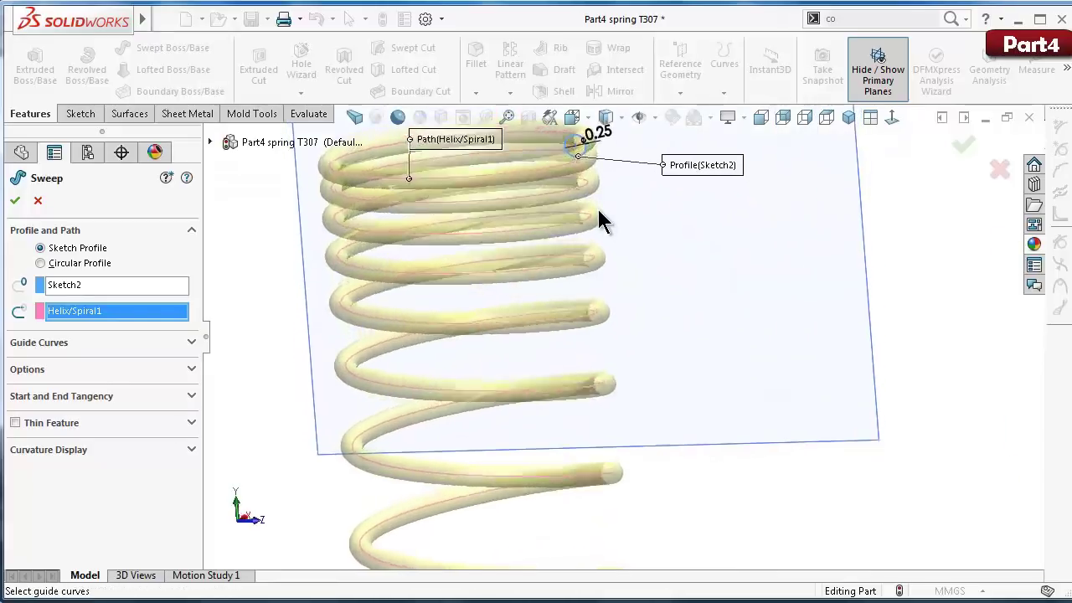
key(Up)
key(Up)
key(Left)
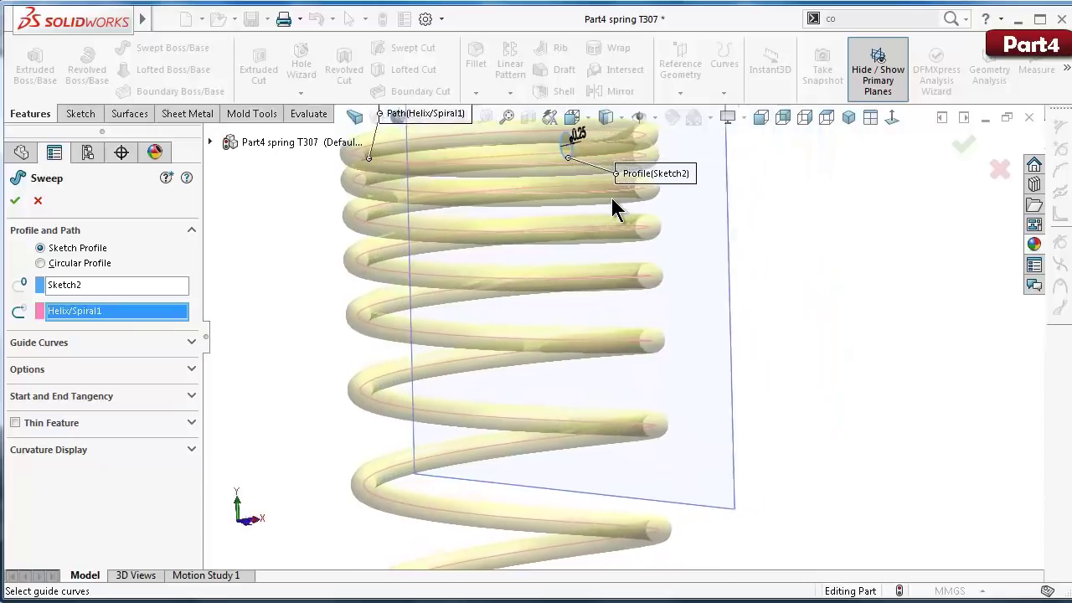
key(Left)
click(963, 141)
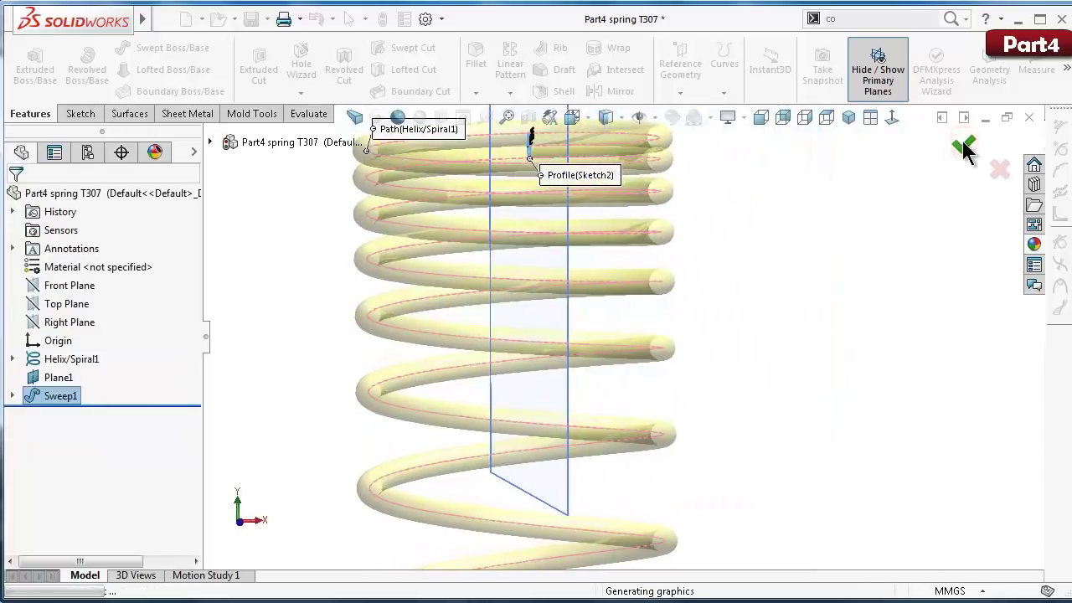
Step: Return to the isometric view of the spring, leaving an empty sketch on Plane1
click(834, 262)
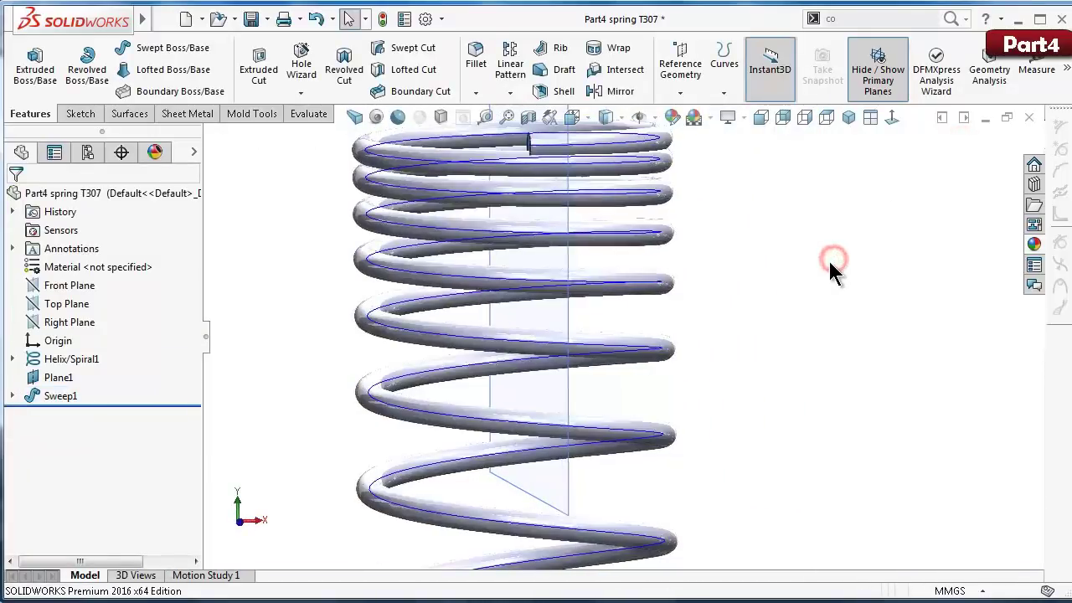
key(ctrl+7)
click(692, 293)
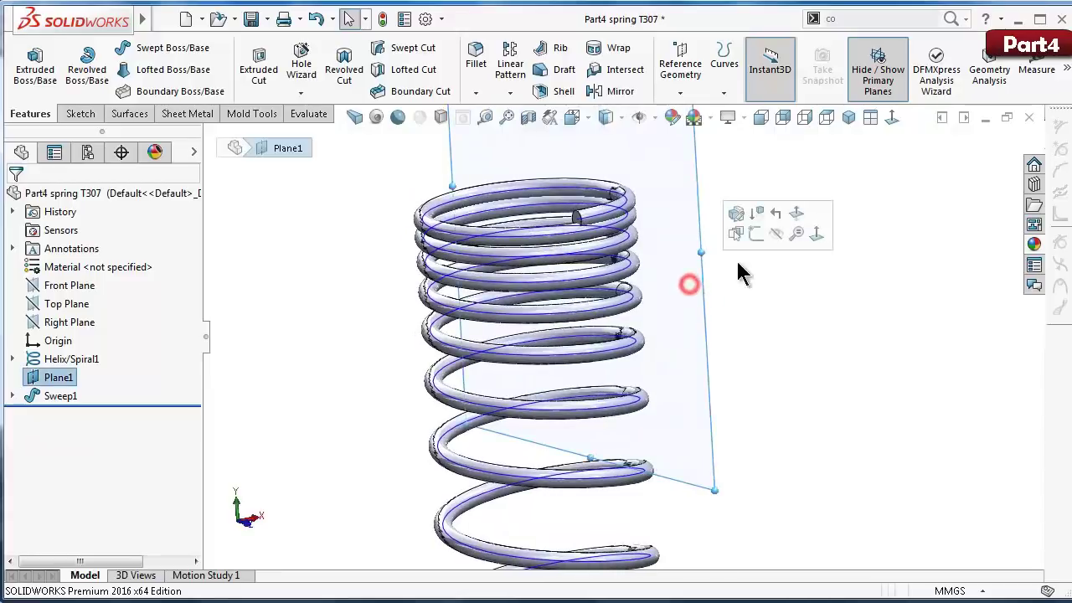
click(763, 232)
click(786, 287)
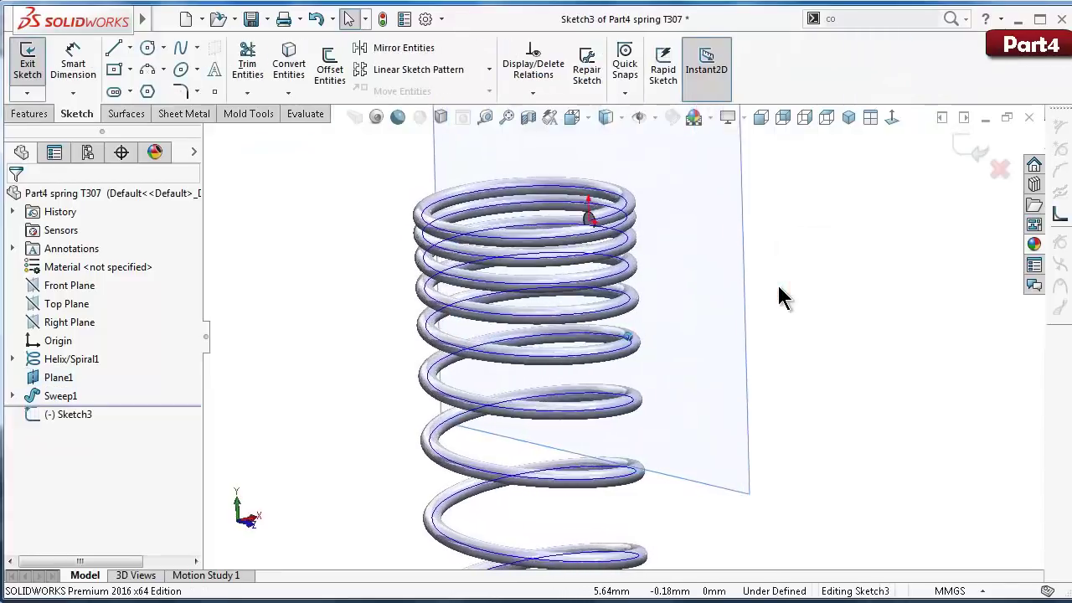
Step: Hide Helix/Spiral1 and Plane1 from the FeatureManager tree
click(63, 361)
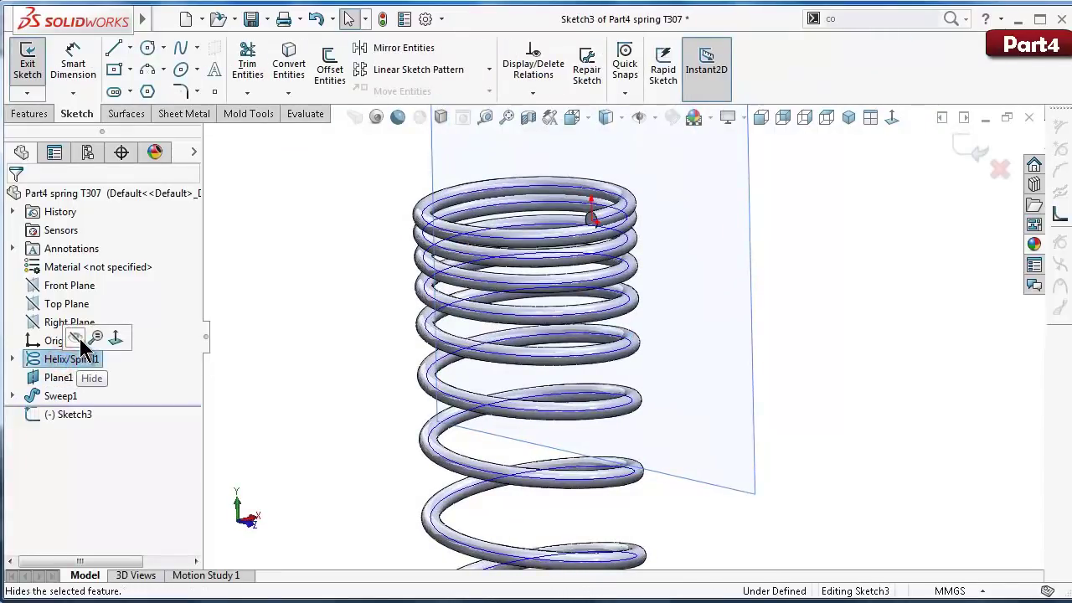
click(77, 338)
click(373, 359)
click(725, 431)
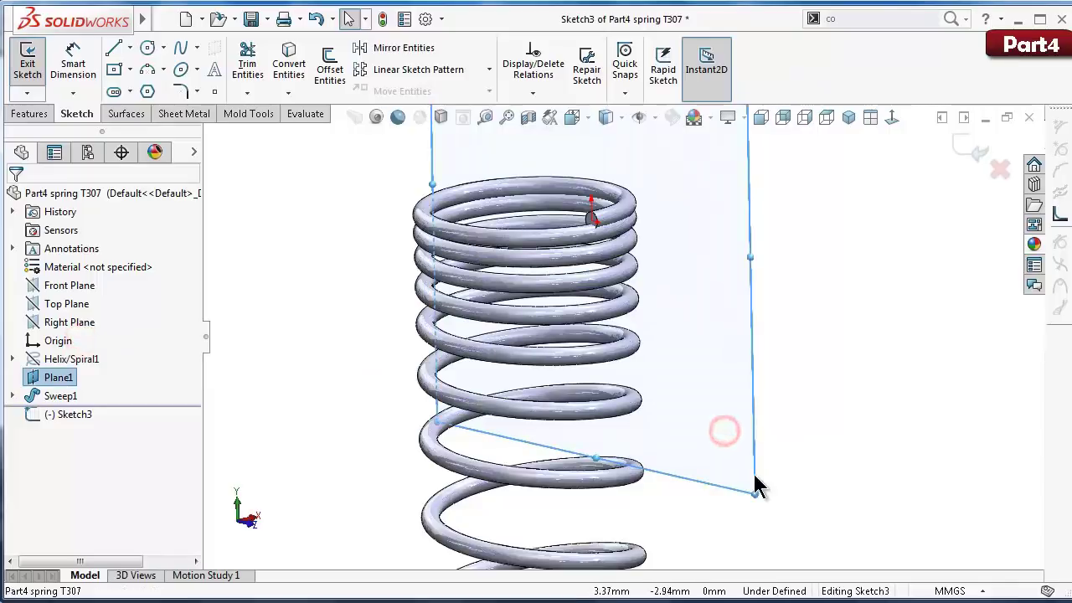
click(67, 377)
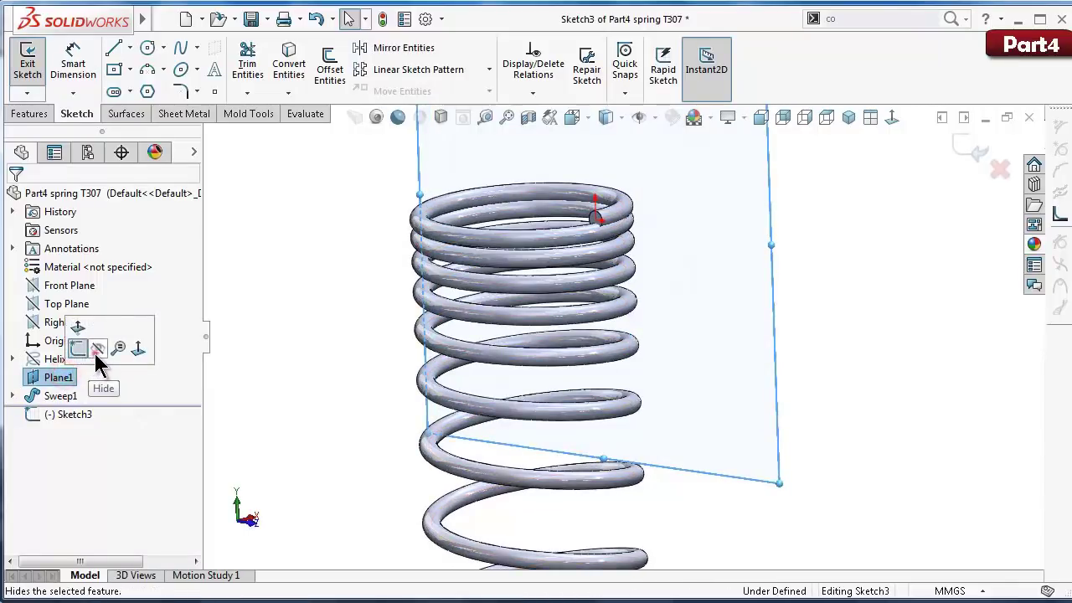
click(97, 348)
mouse_move(371, 356)
middle_down()
mouse_move(444, 356)
mouse_move(436, 362)
middle_up()
Step: Exit and discard the empty Sketch3
click(254, 416)
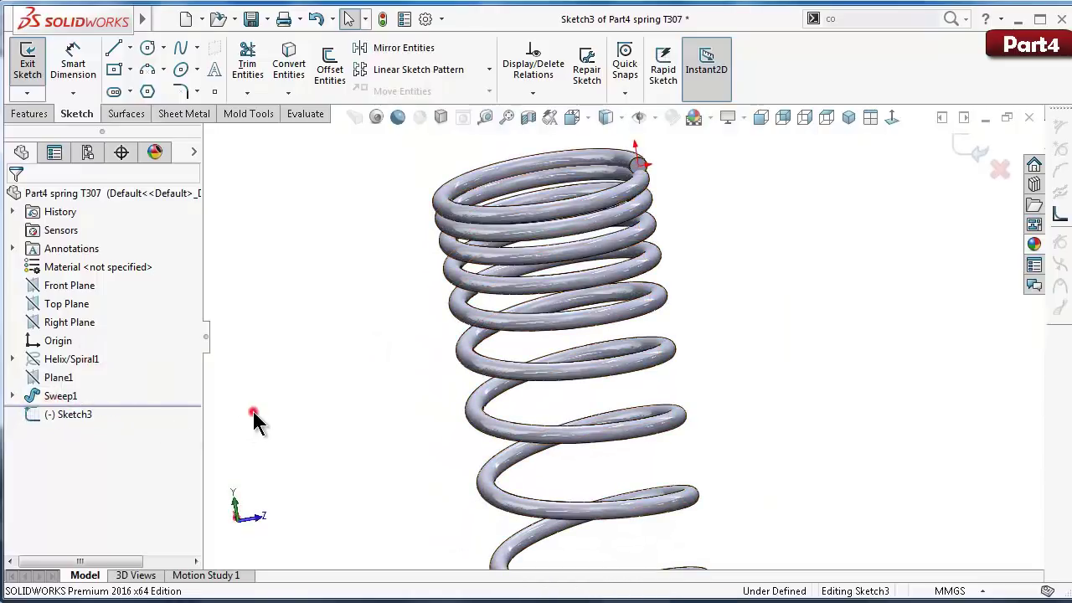
click(74, 414)
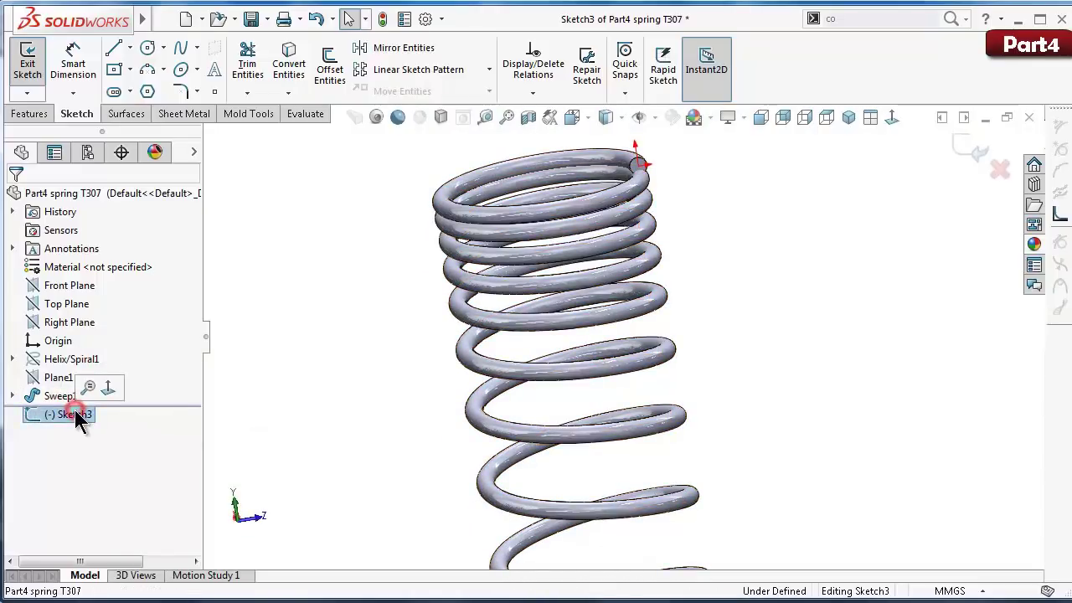
click(1000, 170)
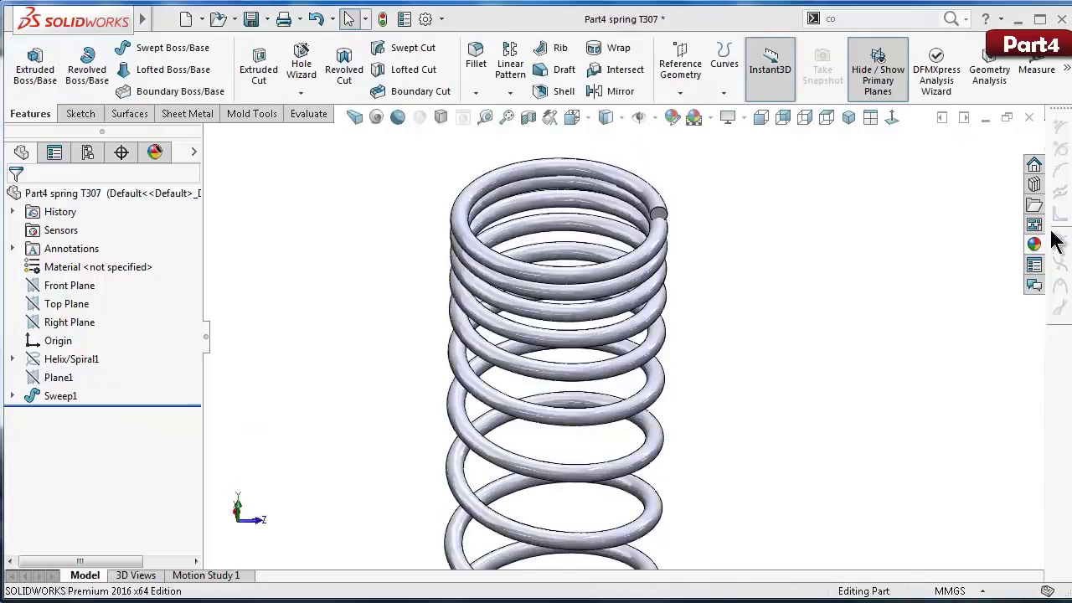
Step: Apply the Polished Steel appearance to the spring
click(1038, 243)
drag(842, 419, 692, 394)
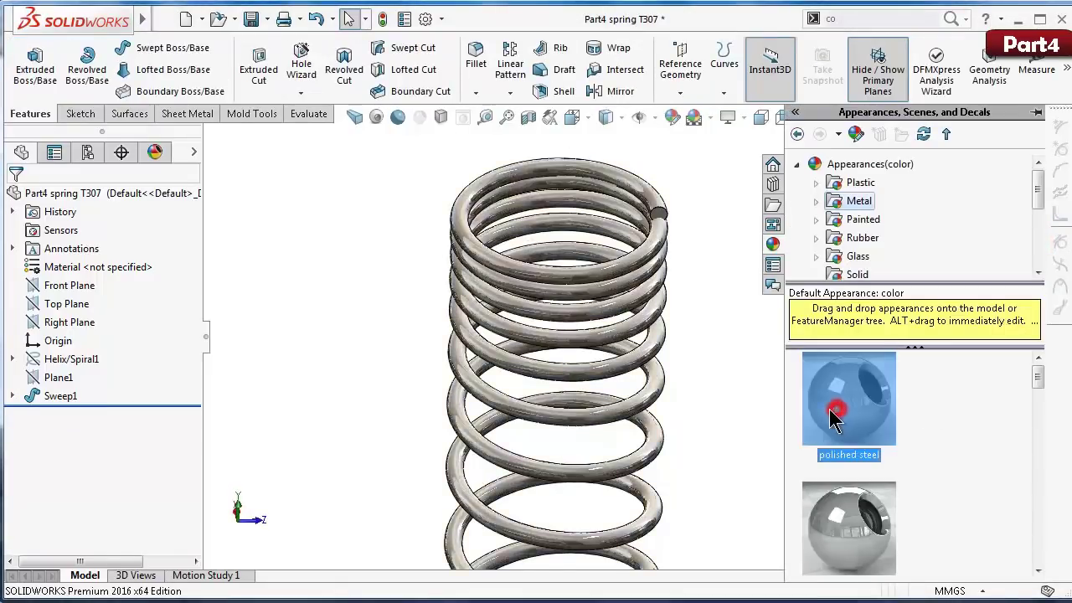
scroll(759, 414, up, 3)
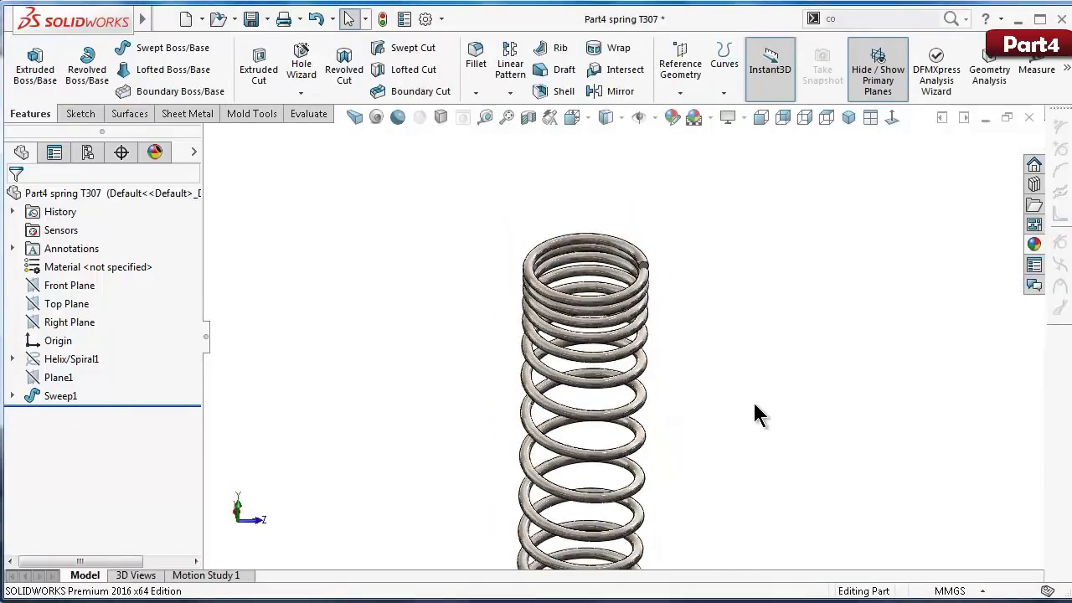
middle_drag(723, 432, 716, 297)
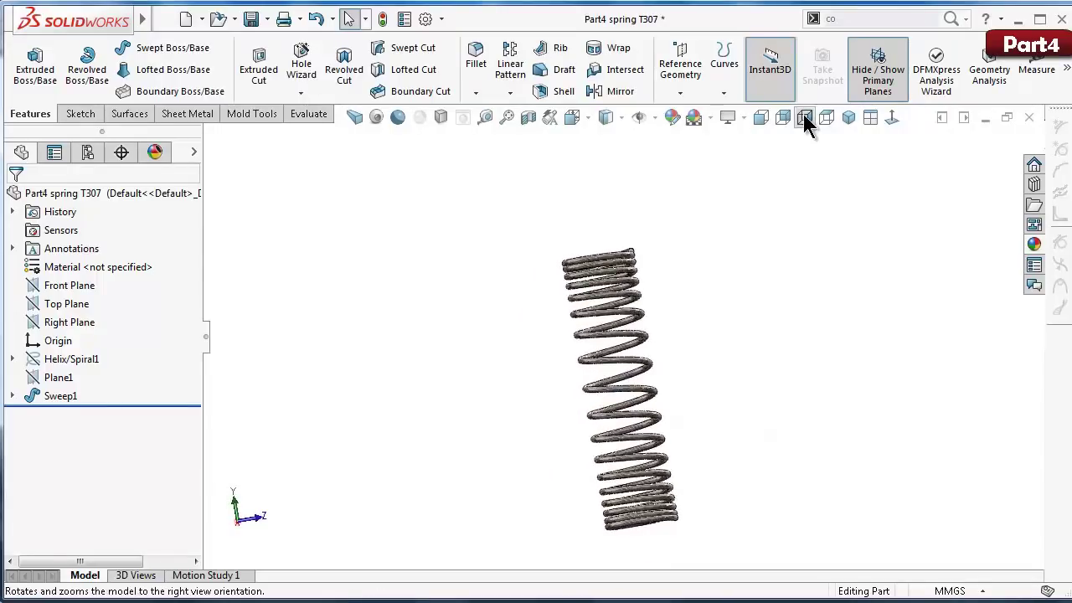
Step: Show the spring in isometric view with perspective off and shadows enabled
click(764, 116)
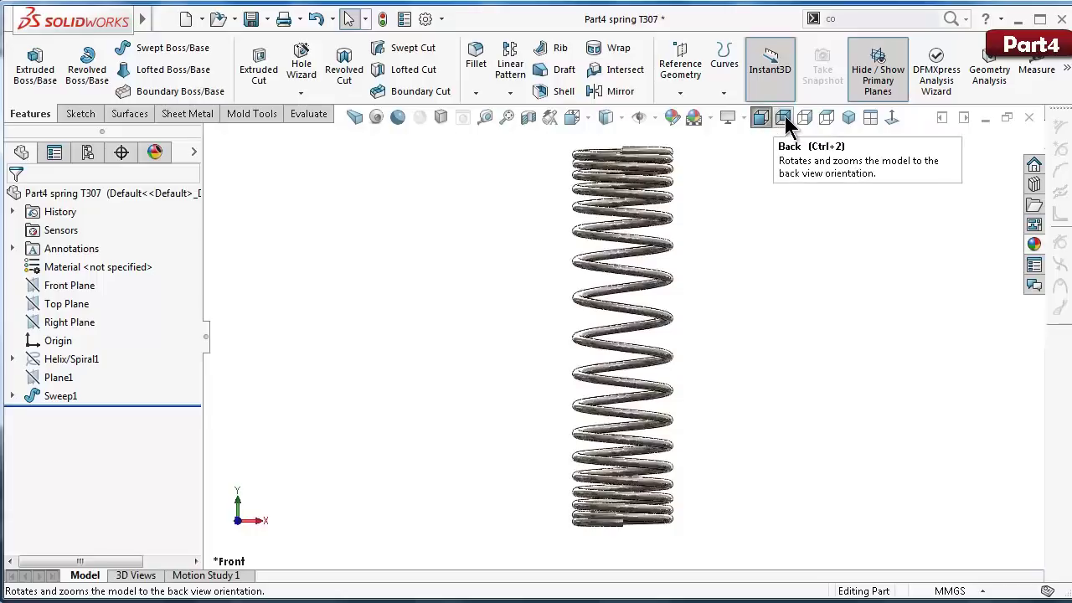
click(786, 119)
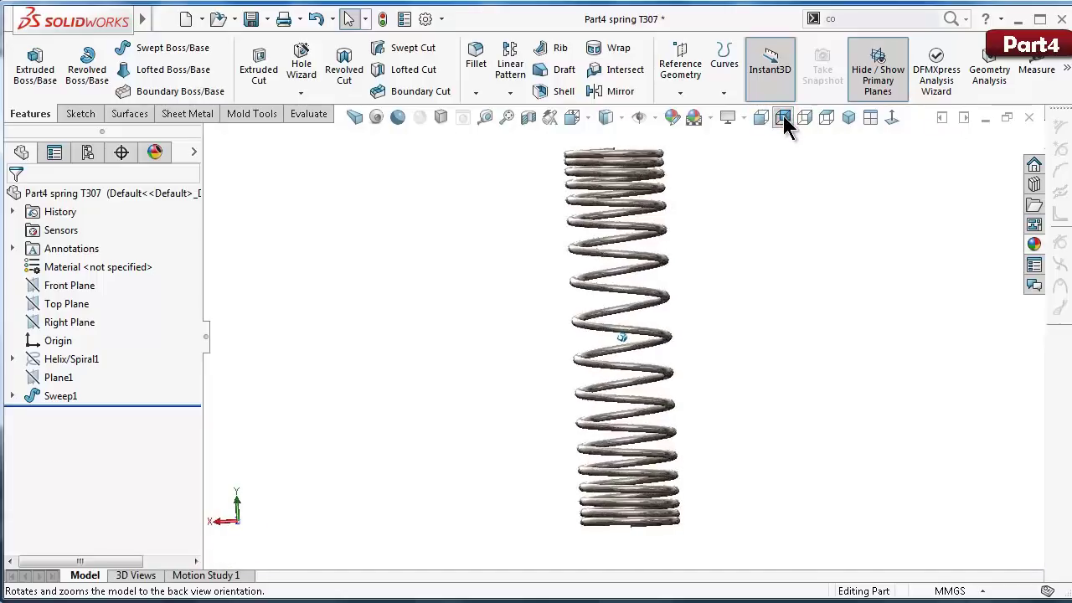
click(783, 117)
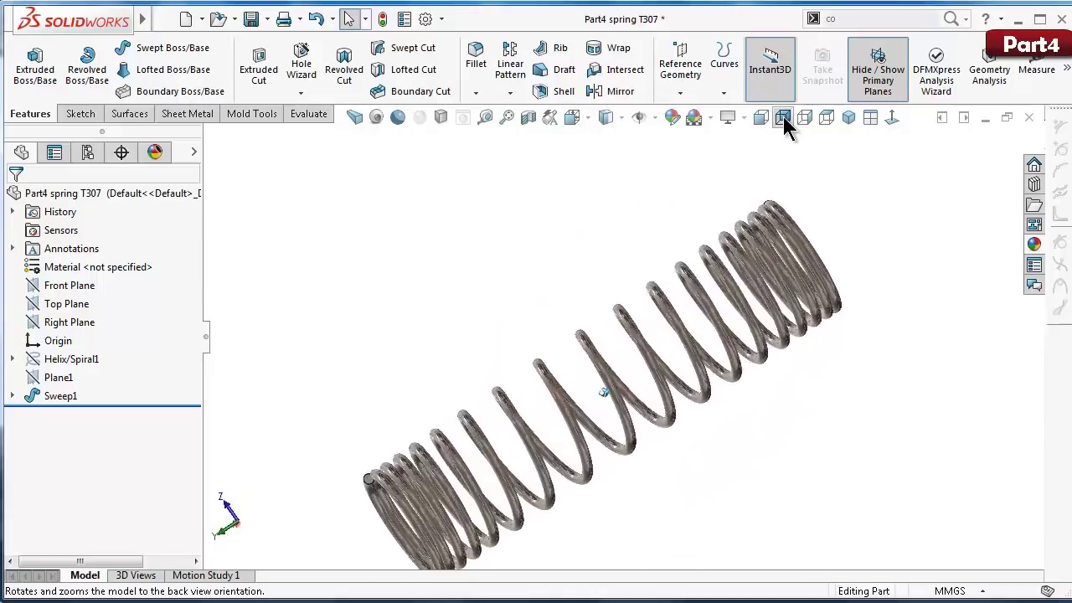
click(849, 118)
click(356, 120)
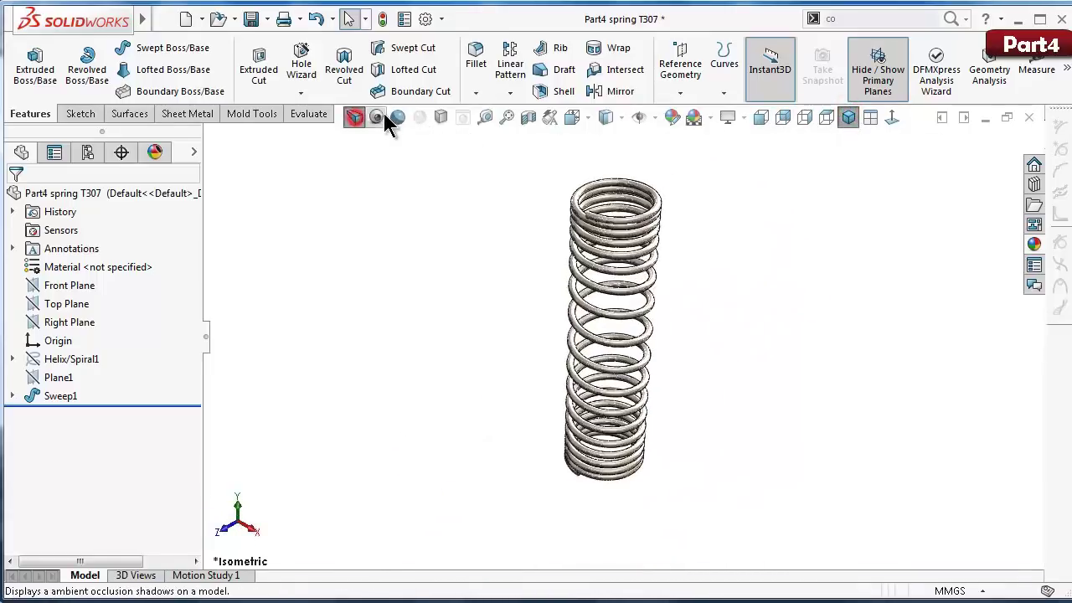
click(399, 117)
click(441, 117)
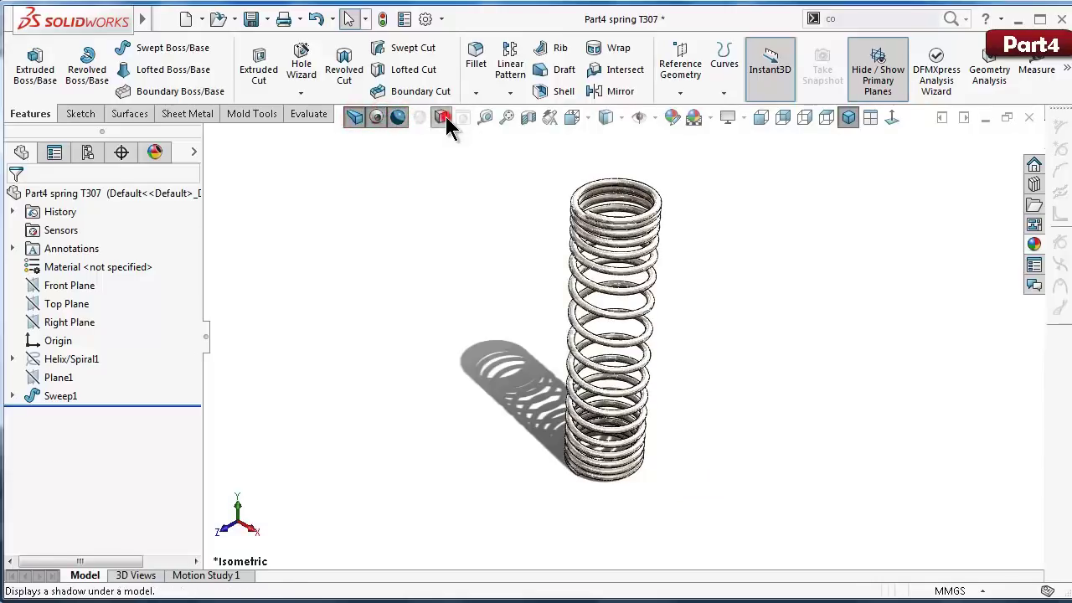
click(842, 116)
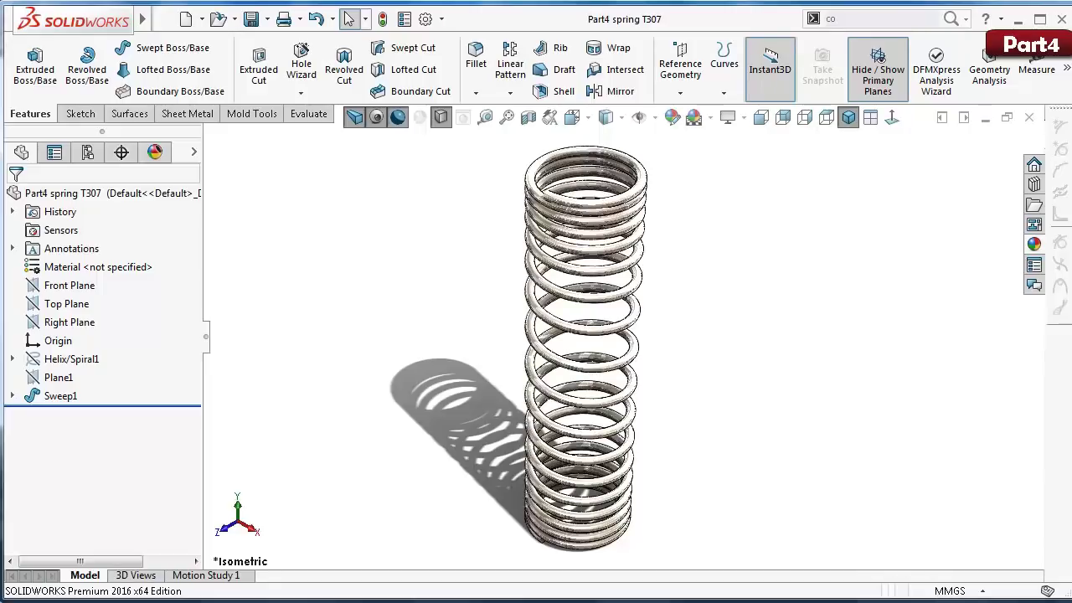
scroll(540, 402, up, 1)
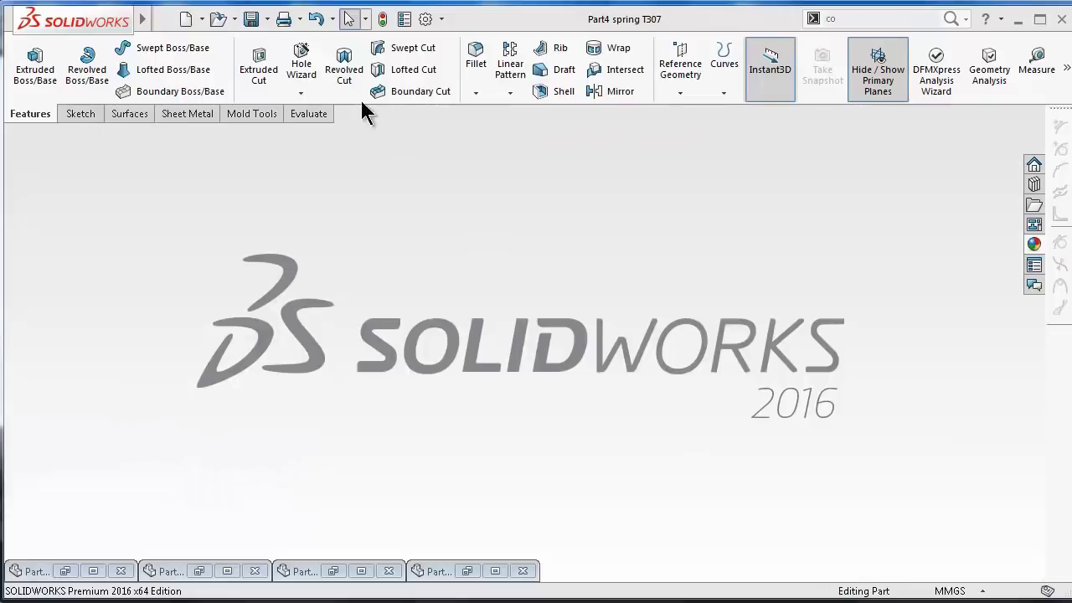
Step: Create a new assembly document and show origins in the graphics area
click(181, 18)
click(567, 273)
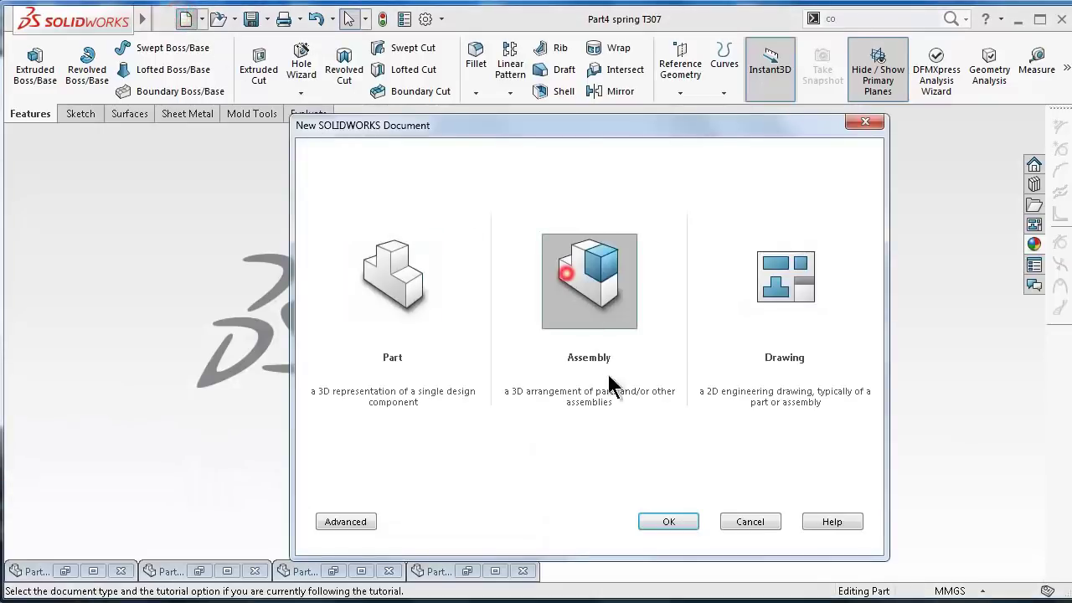
click(675, 521)
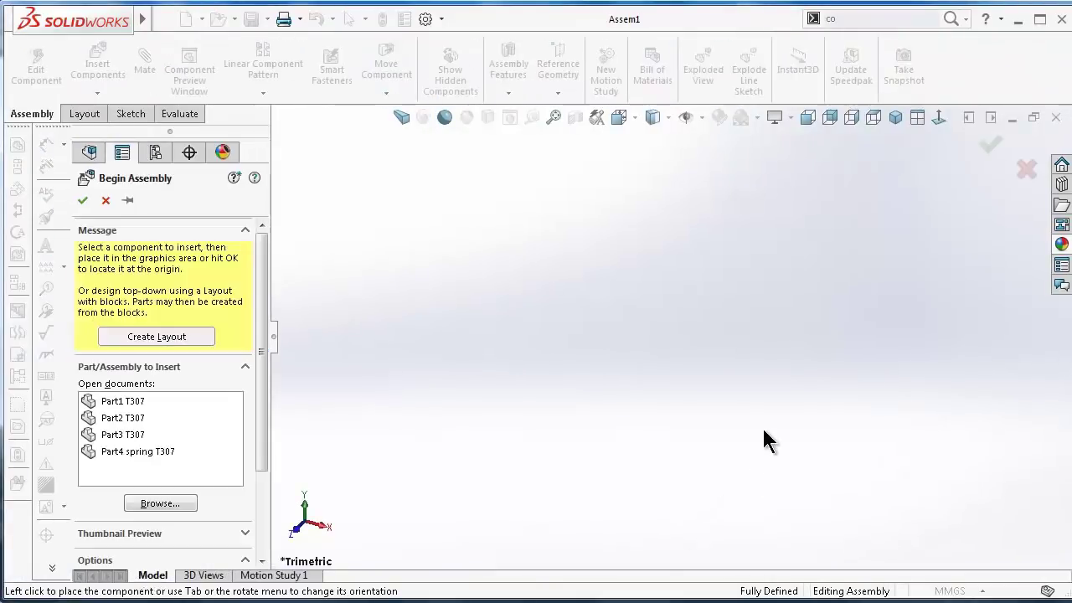
click(702, 118)
click(689, 209)
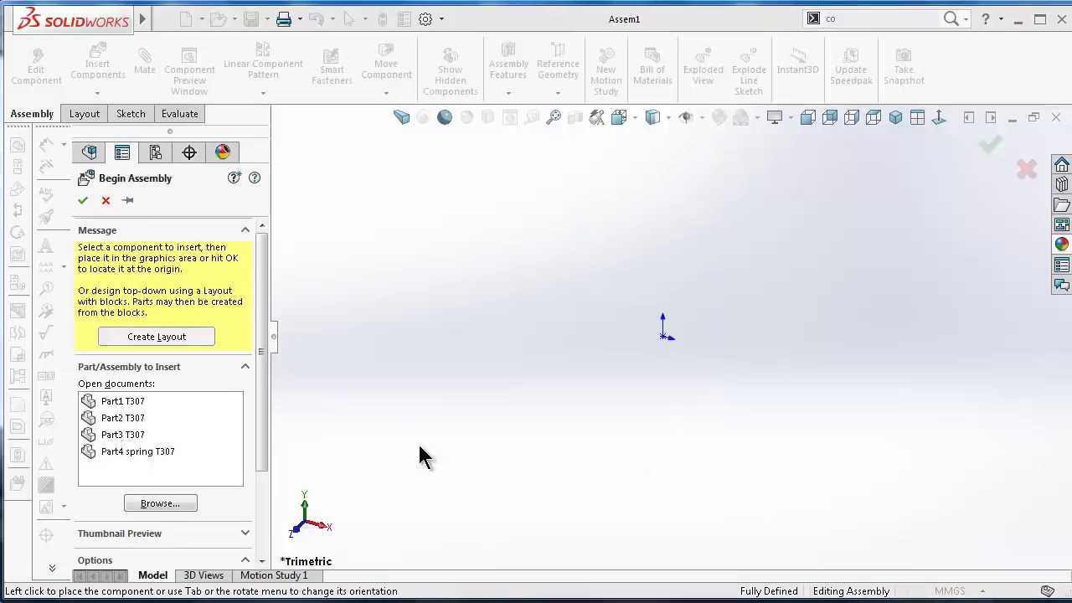
Step: Place Part1 T307, the hook body, fixed at the assembly origin
click(134, 402)
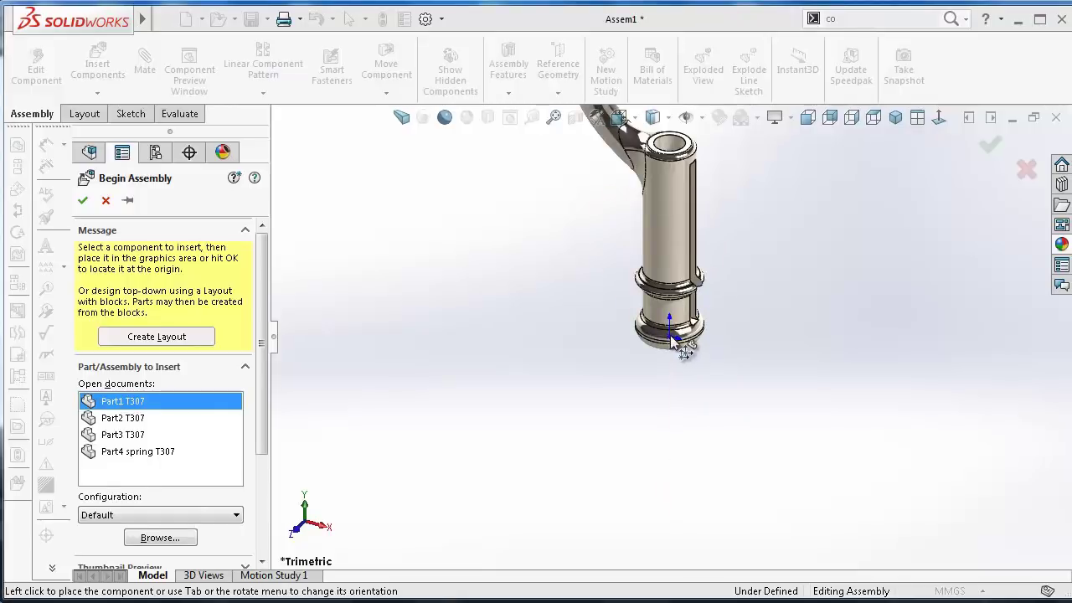
click(670, 335)
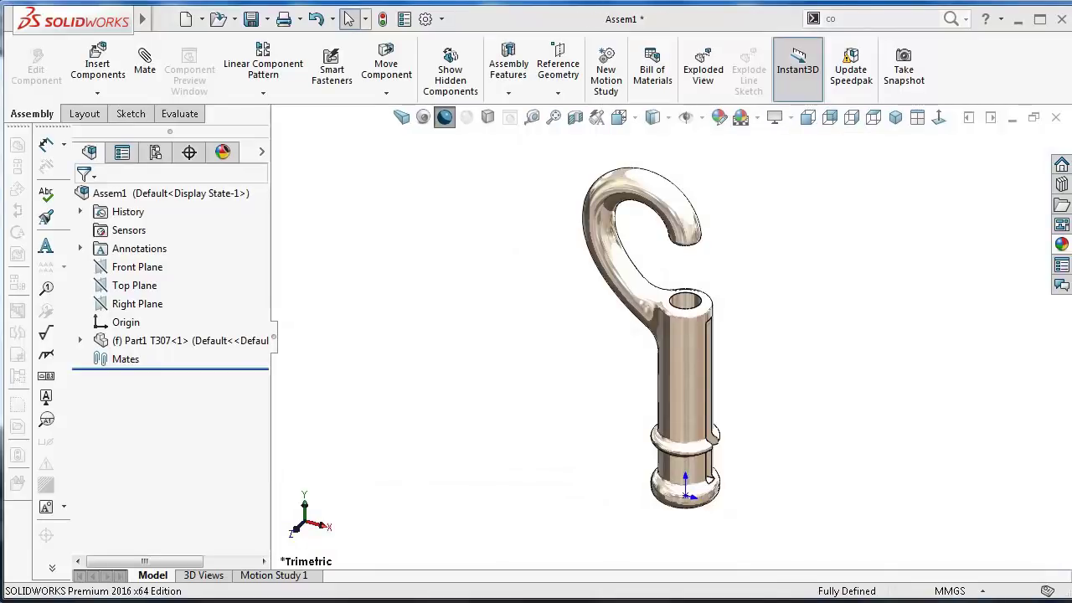
click(697, 117)
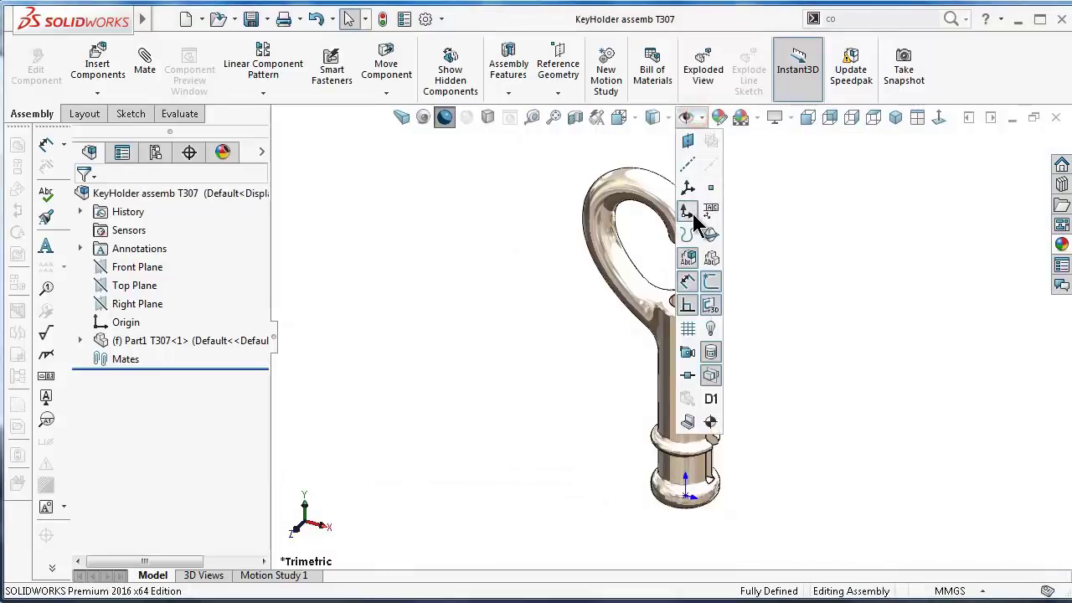
click(794, 266)
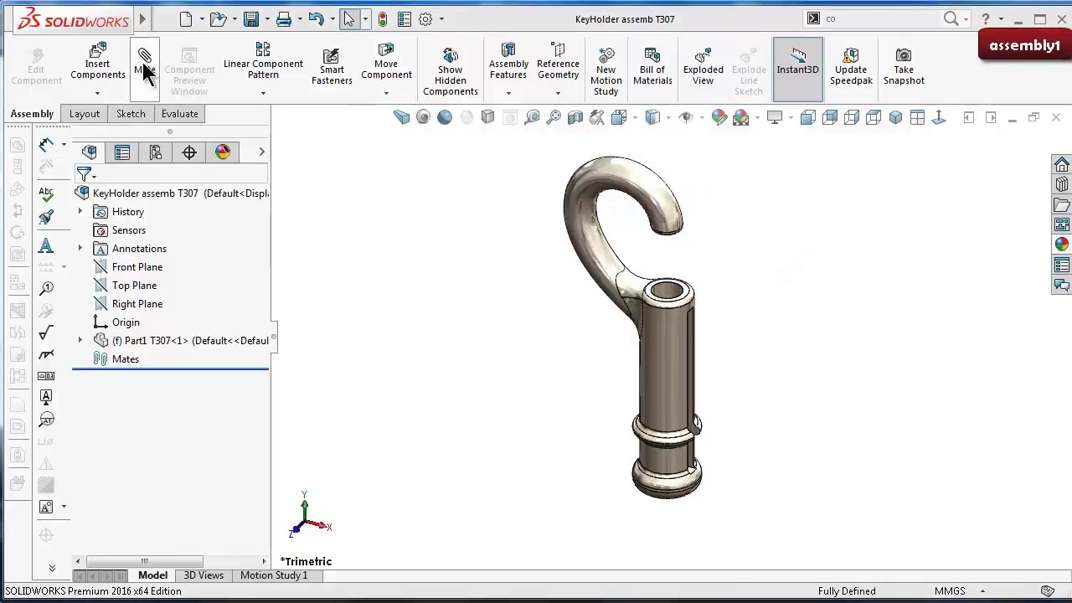
click(101, 60)
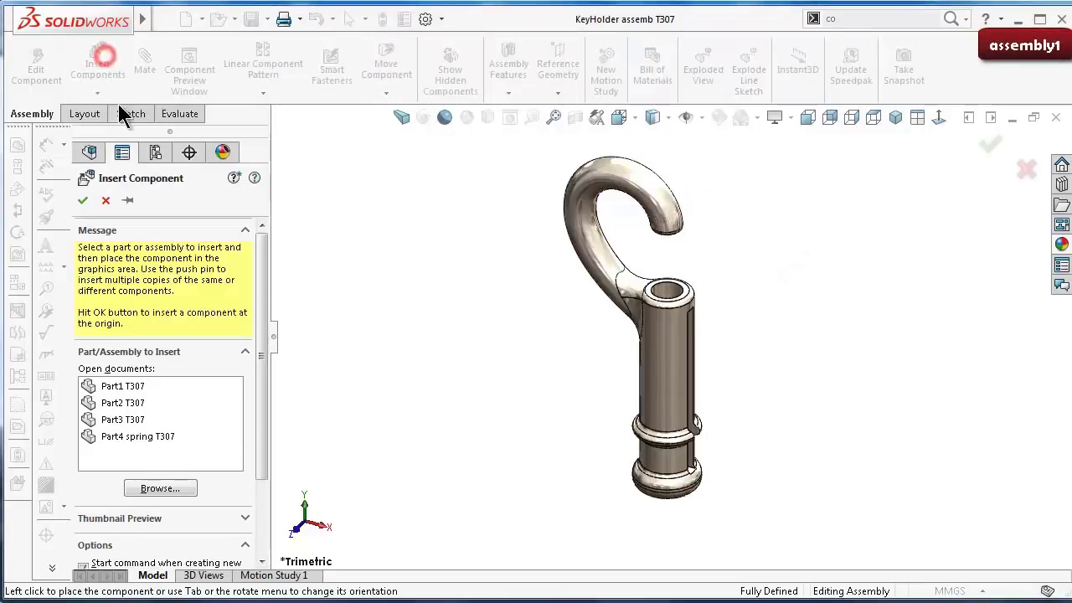
Step: Insert Part2 T307, the knob, beside the hook body
click(139, 403)
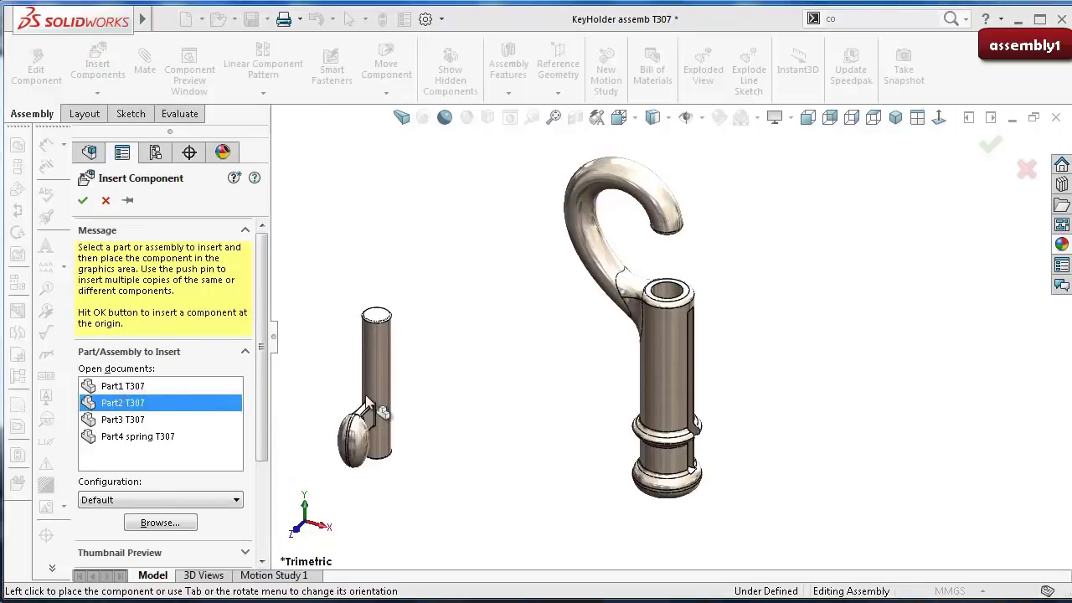
click(712, 398)
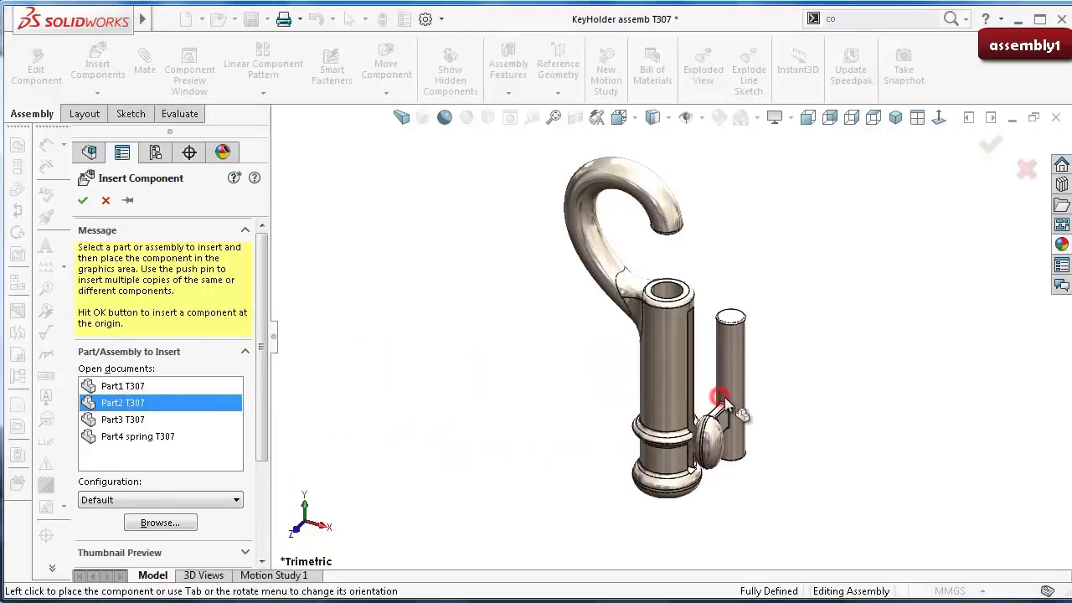
scroll(741, 387, down, 5)
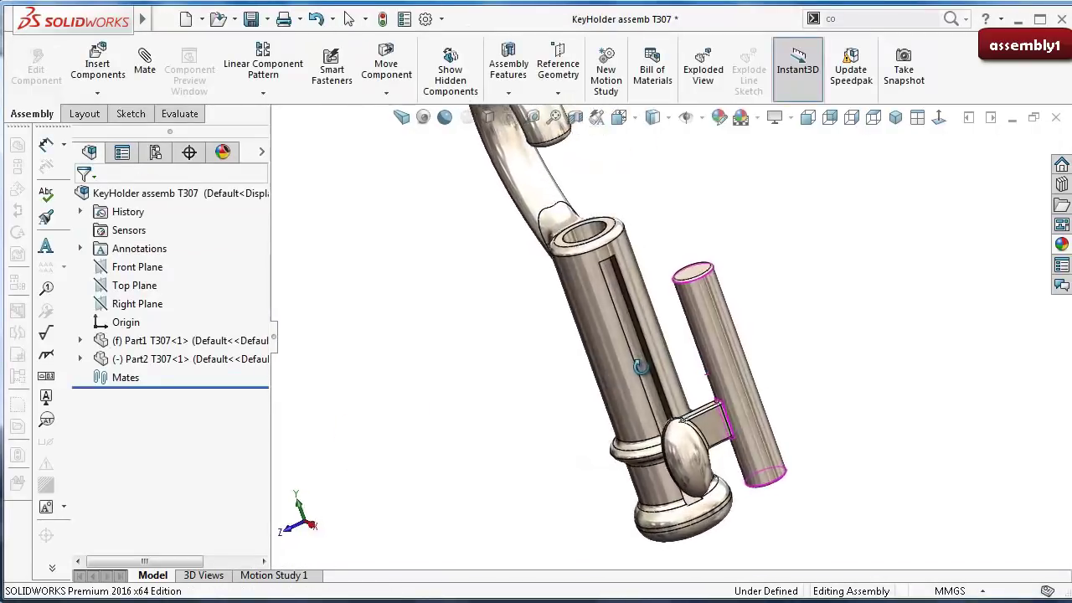
Step: Mate the knob's pin face concentric with the hook body's bore
click(725, 366)
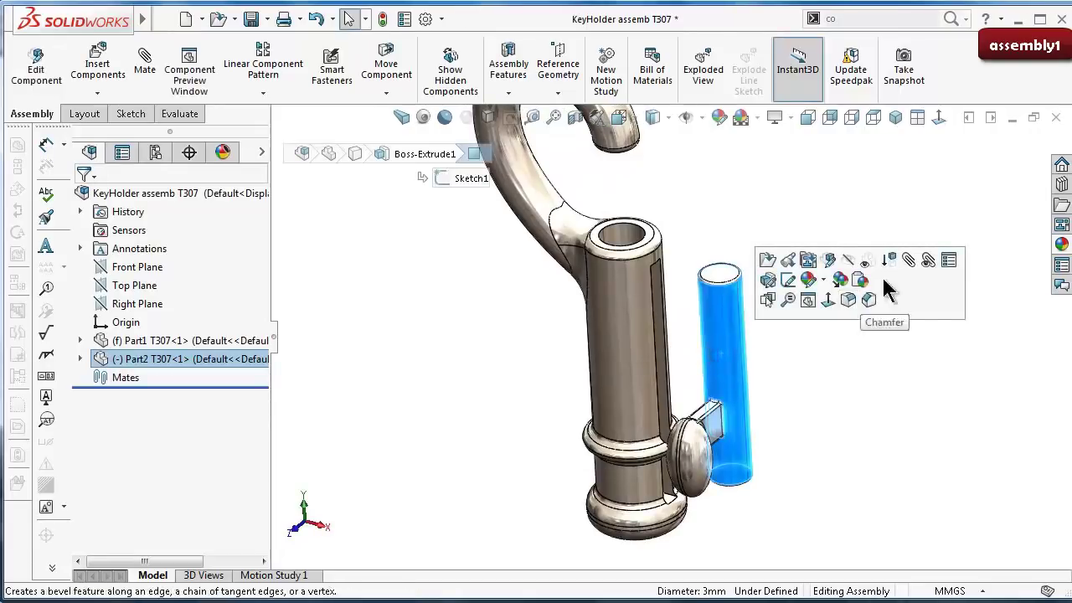
click(909, 252)
click(625, 235)
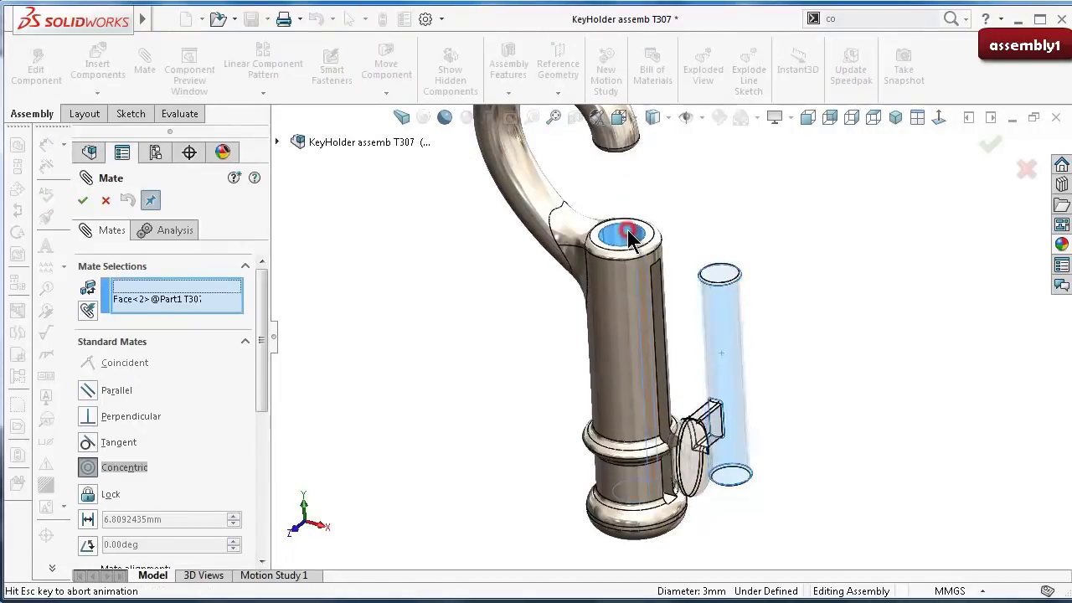
click(837, 194)
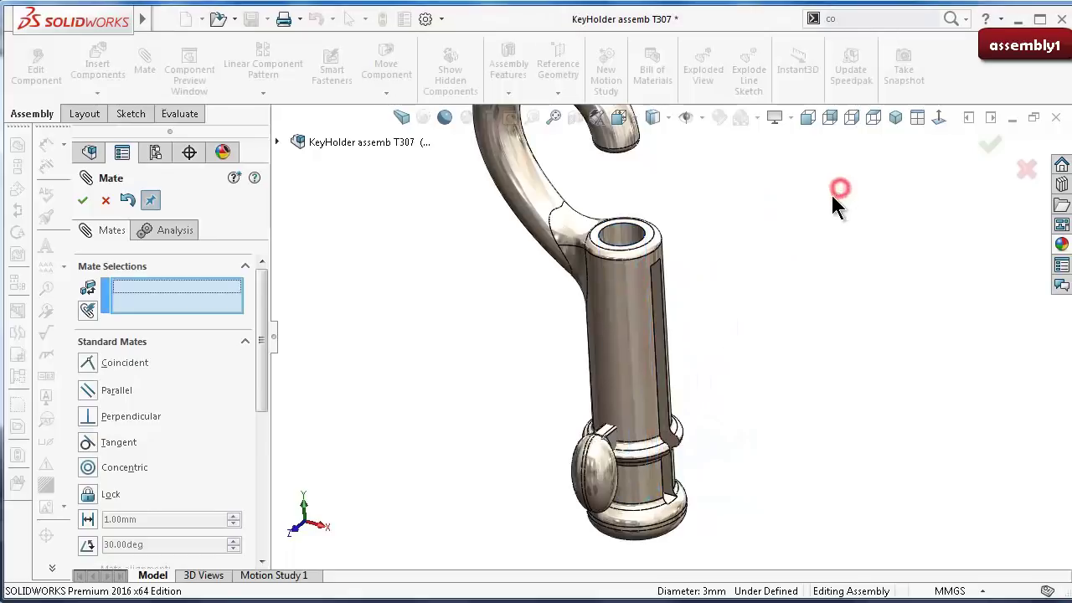
Step: Swing the knob around so it sits at the body's side slot
drag(620, 477, 716, 398)
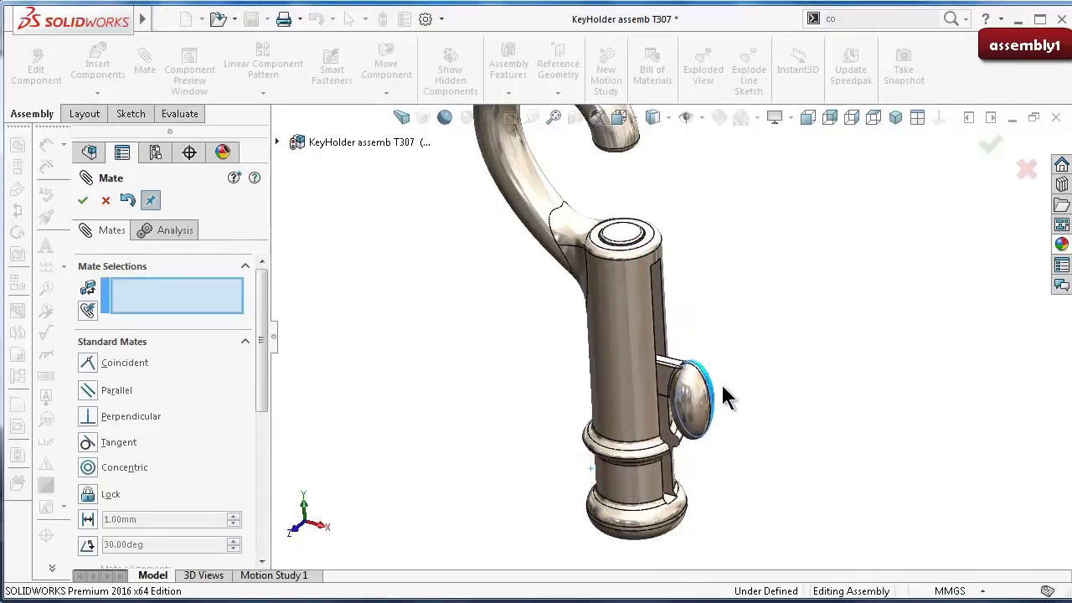
scroll(721, 393, down, 2)
middle_drag(695, 381, 679, 383)
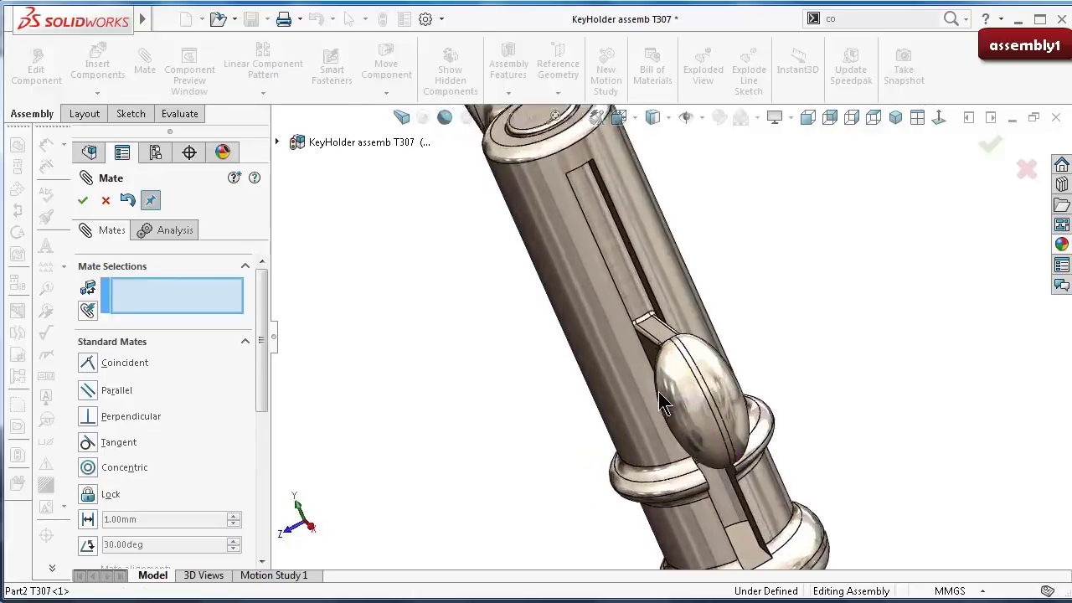
drag(261, 335, 254, 444)
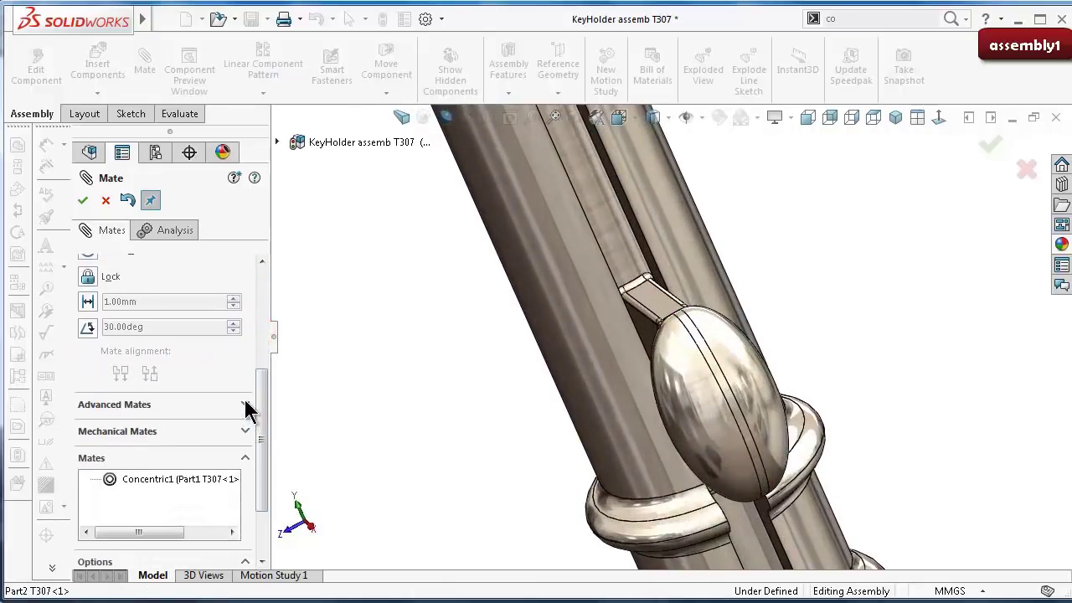
click(246, 402)
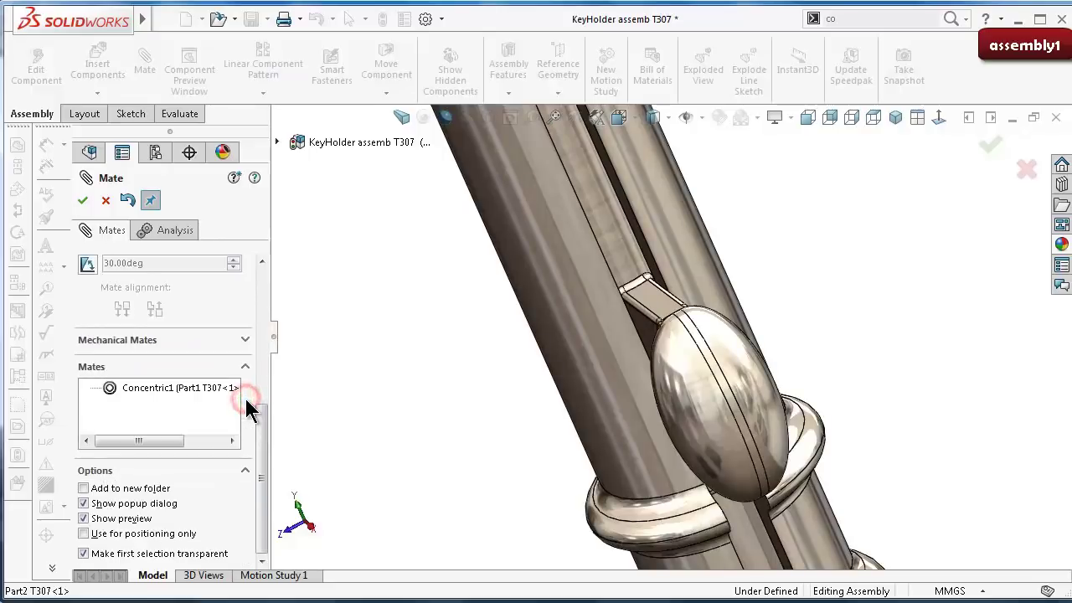
mouse_move(261, 430)
mouse_down()
mouse_move(263, 346)
mouse_move(333, 318)
mouse_up()
Step: Add a centered Width mate between the knob's two tab faces and the slot walls
click(108, 315)
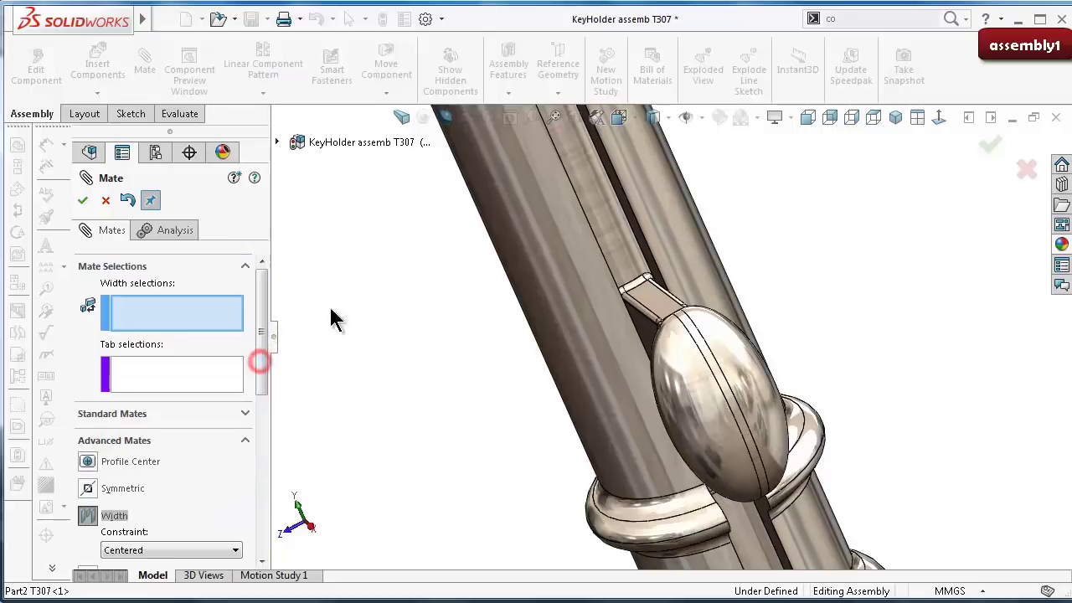
mouse_move(718, 314)
middle_down()
mouse_move(679, 337)
mouse_move(712, 351)
mouse_move(737, 325)
mouse_move(670, 266)
mouse_move(692, 216)
middle_up()
click(676, 337)
click(741, 316)
click(662, 248)
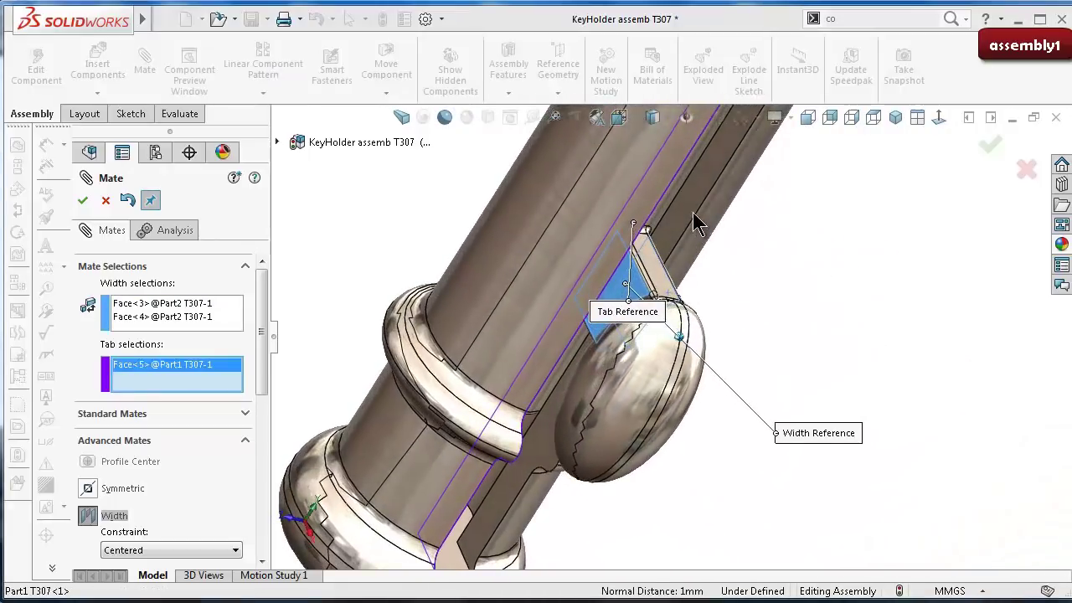
right_click(688, 210)
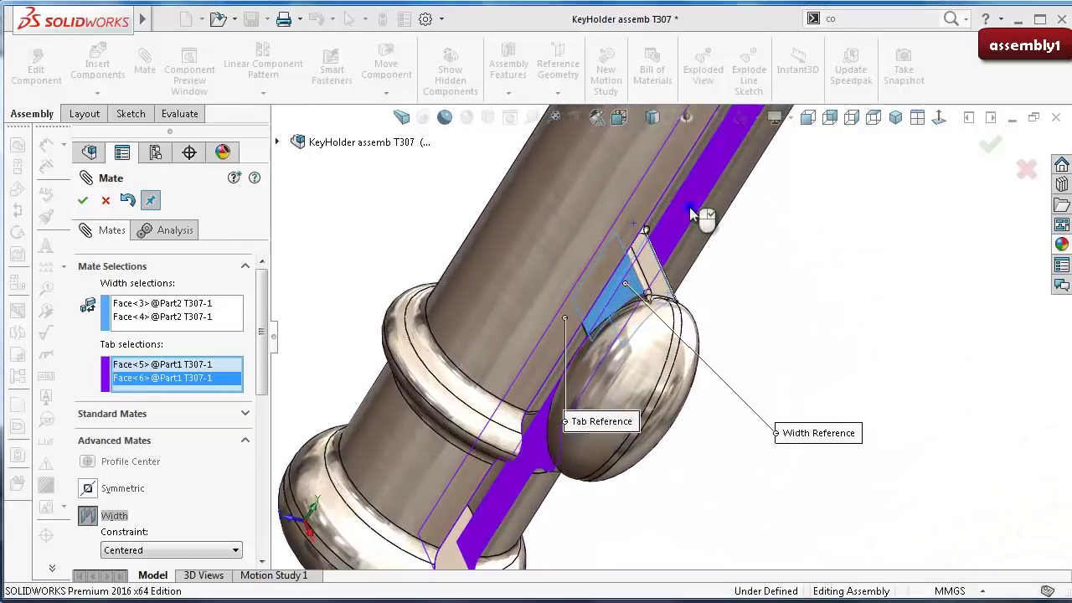
Step: Slide the knob along the slot to confirm it still moves freely
middle_drag(692, 235, 681, 384)
mouse_move(681, 386)
mouse_down()
mouse_move(671, 276)
mouse_move(655, 296)
mouse_move(655, 371)
mouse_up()
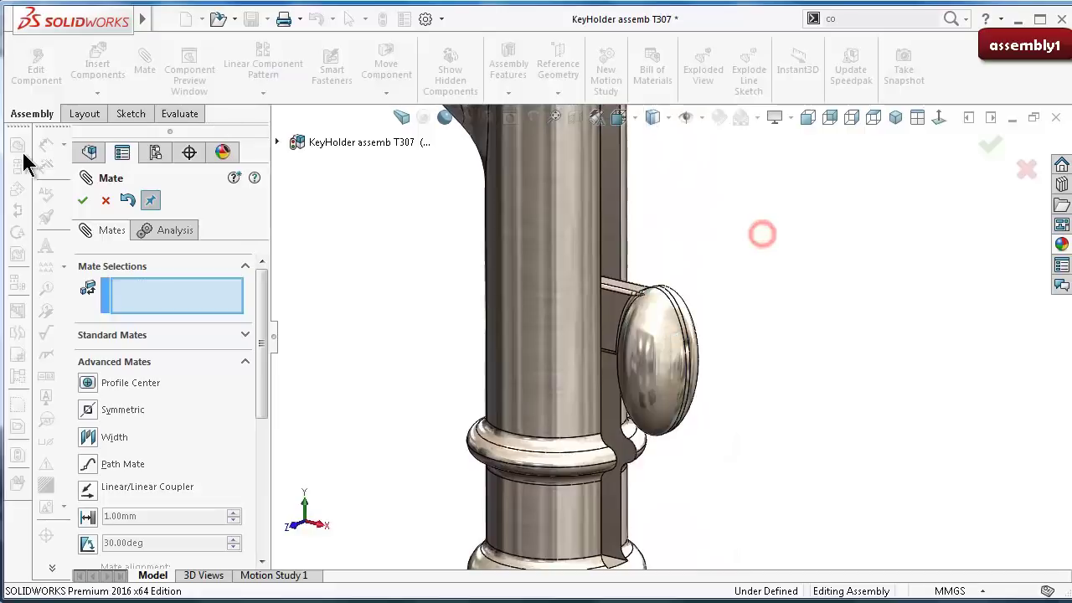
click(84, 201)
mouse_move(653, 276)
middle_down()
mouse_move(682, 299)
mouse_move(690, 335)
middle_up()
mouse_move(689, 335)
mouse_down()
mouse_move(643, 289)
mouse_move(645, 276)
mouse_up()
Step: Drag the knob up its slot toward the top of the hook body
key(Escape)
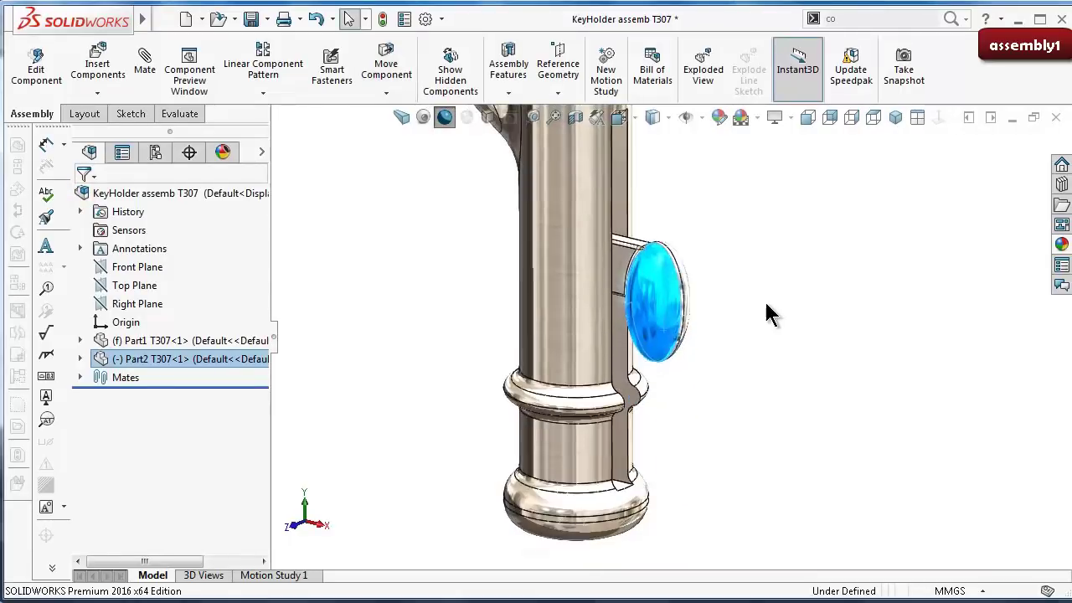
mouse_move(771, 311)
middle_down()
mouse_move(730, 240)
mouse_move(730, 307)
mouse_move(720, 312)
mouse_move(701, 287)
middle_up()
scroll(765, 303, down, 2)
scroll(728, 294, down, 2)
scroll(714, 299, up, 3)
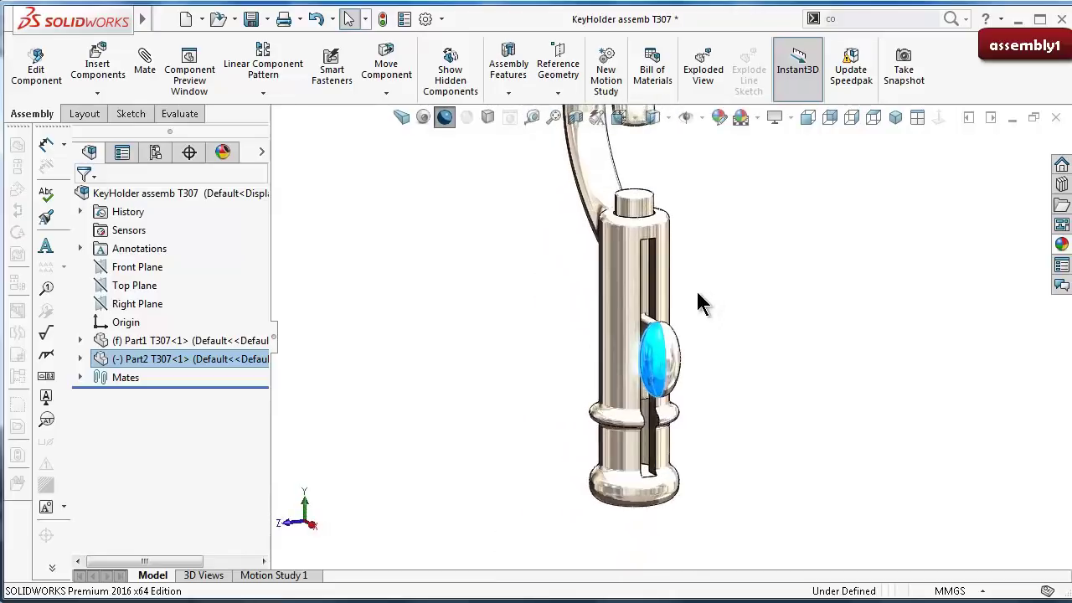
mouse_move(662, 369)
mouse_down()
mouse_move(651, 240)
mouse_move(662, 418)
mouse_up()
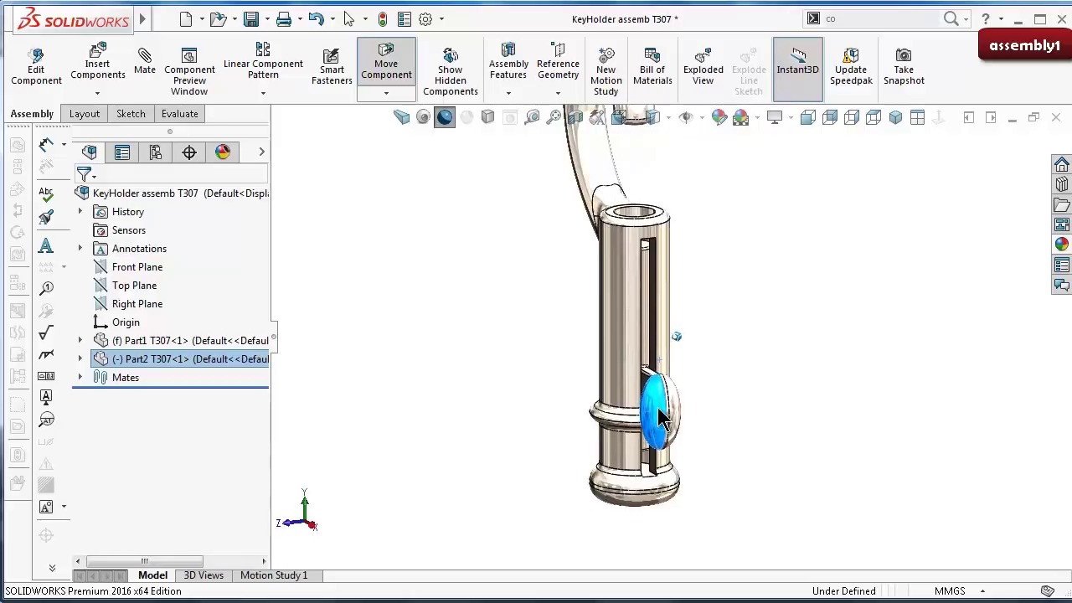
drag(662, 366, 662, 281)
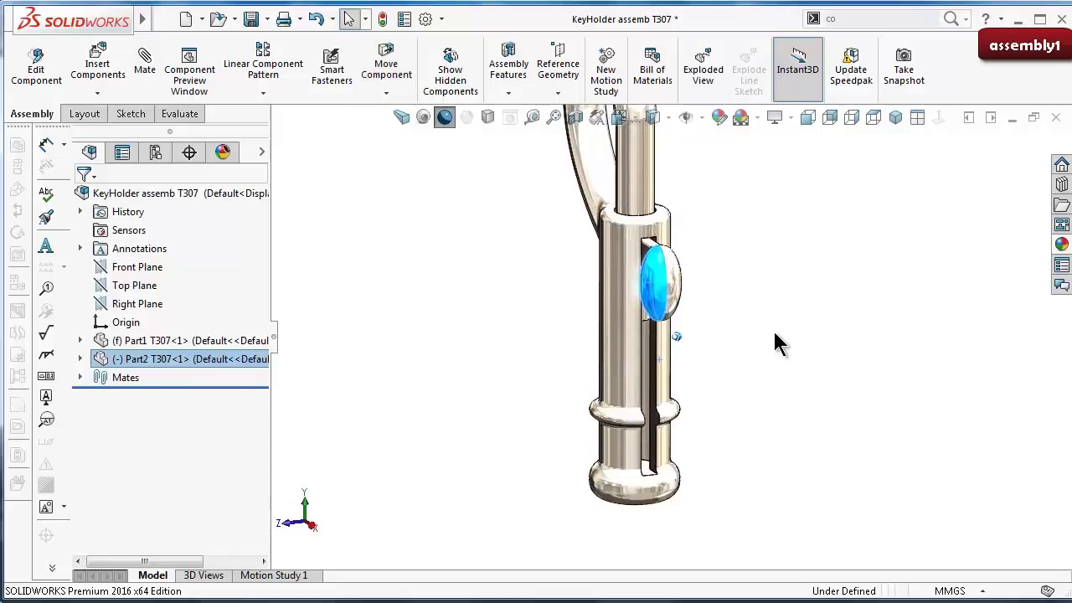
click(775, 334)
Step: Rotate the assembly with the arrow keys to a side view of the loop and zoom in
key(Right)
key(Right)
key(Right)
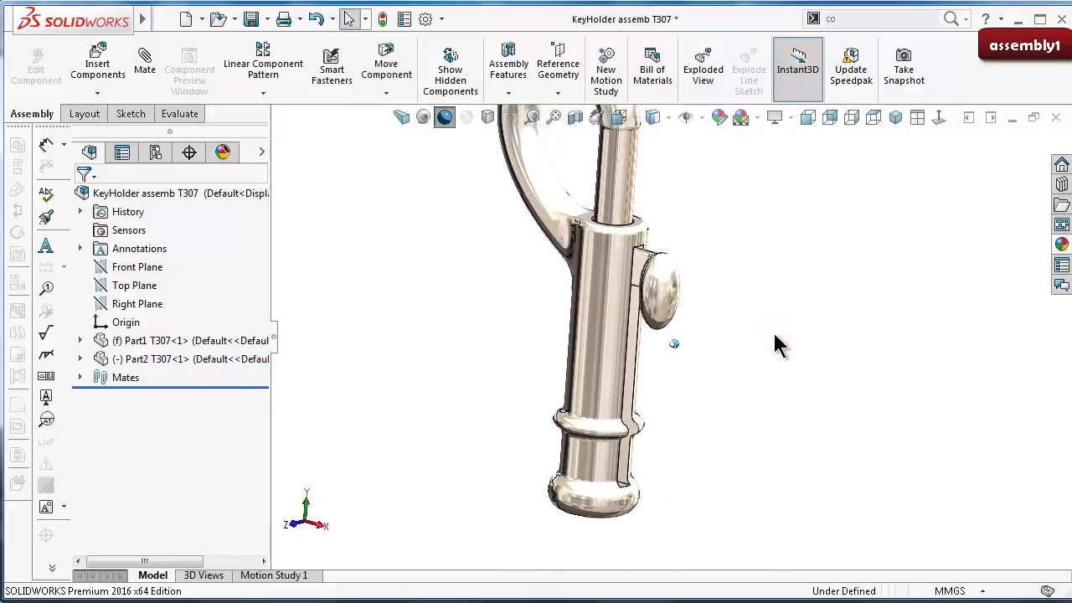
key(Right)
key(Right)
key(Right)
key(Right)
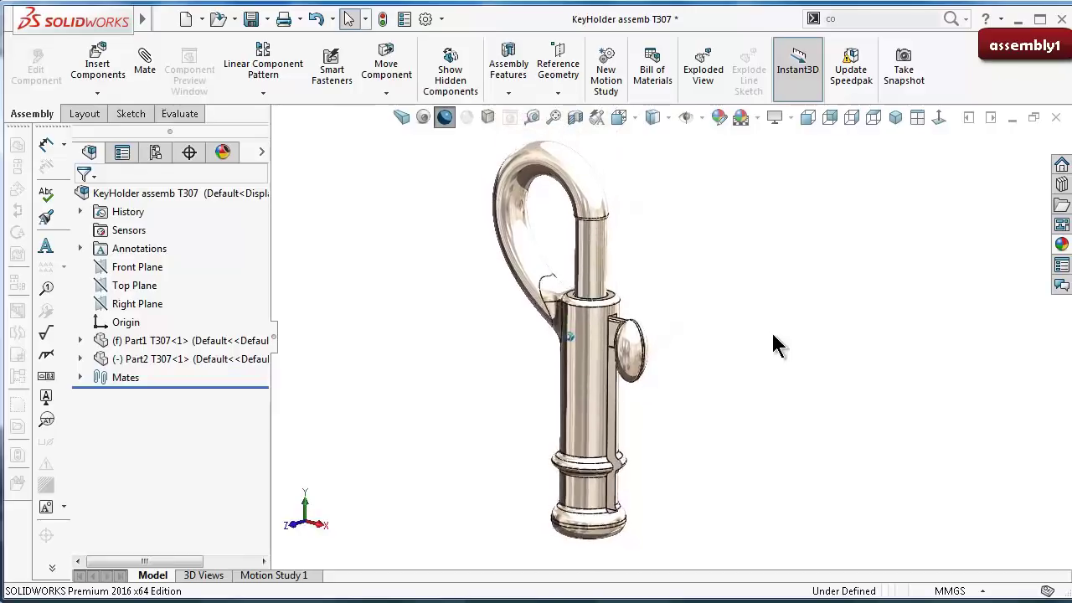
key(alt+Left)
key(Up)
key(Up)
key(Up)
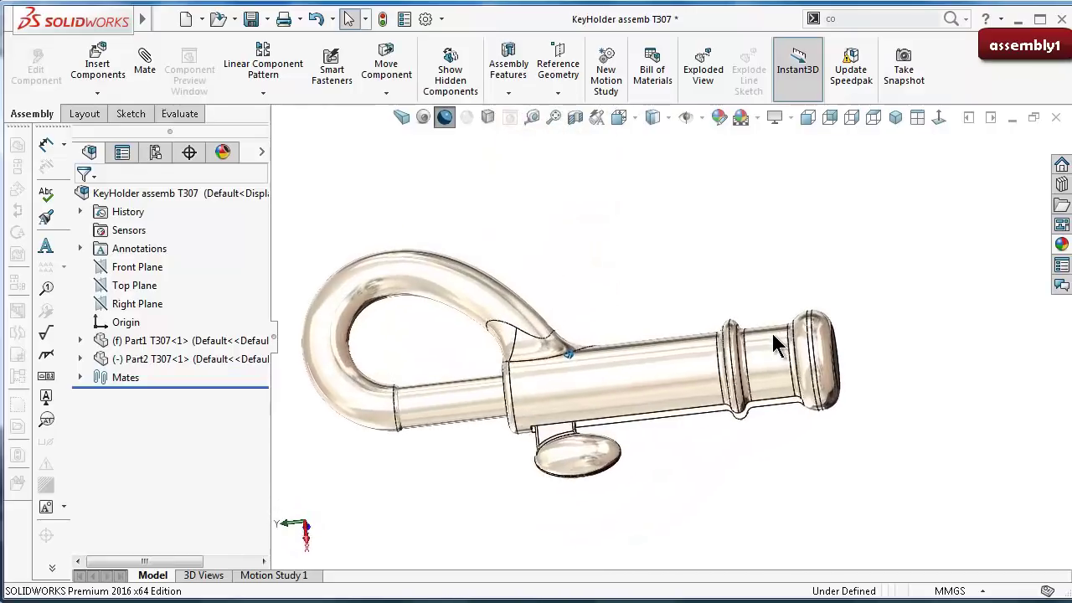
key(alt+Left)
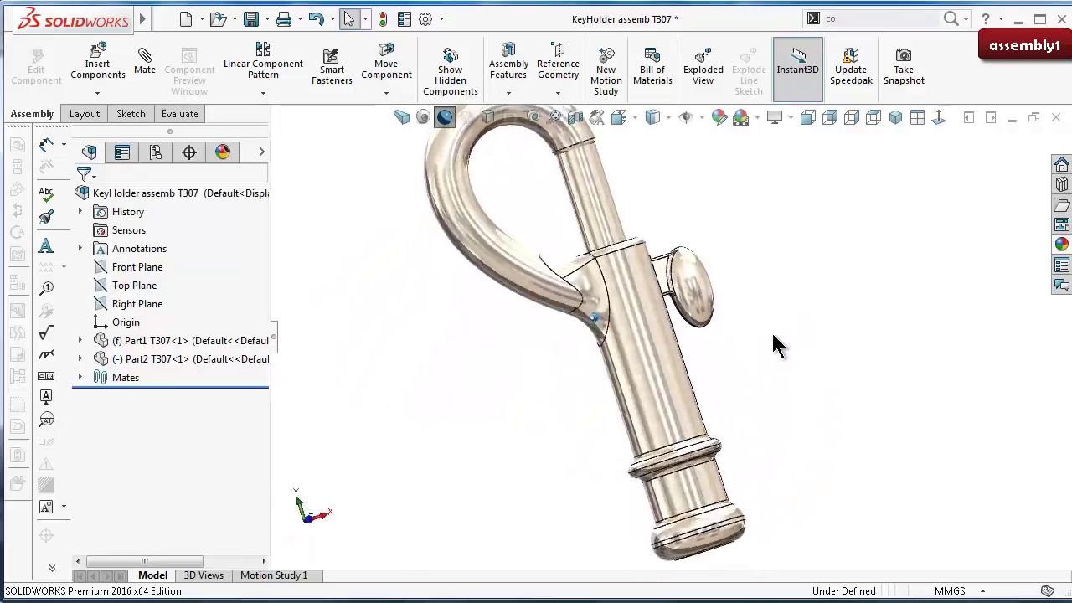
scroll(633, 497, down, 2)
scroll(633, 496, down, 2)
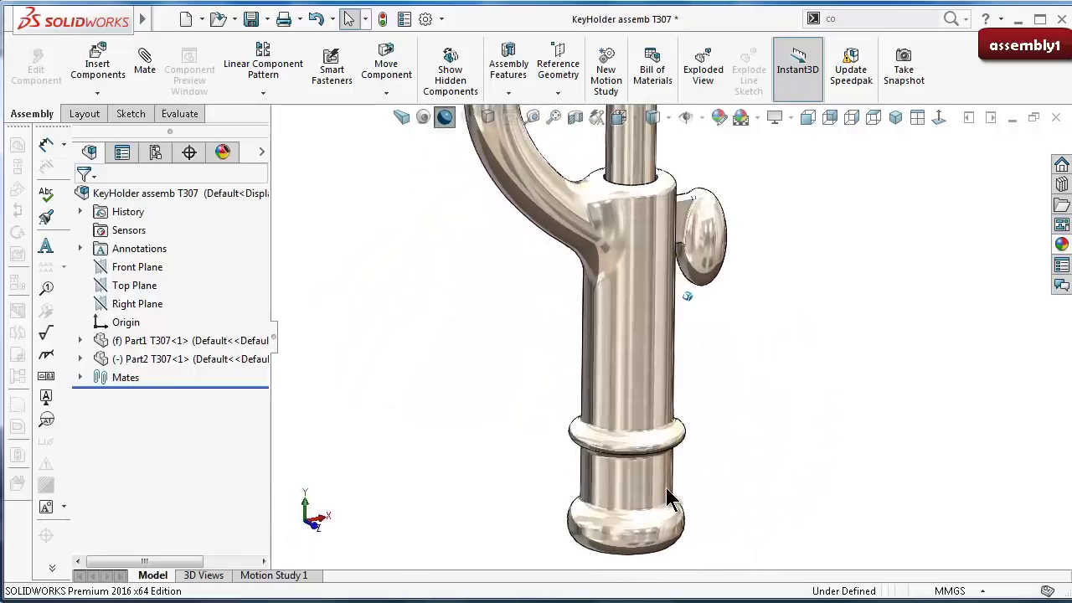
scroll(658, 478, down, 3)
scroll(646, 447, down, 3)
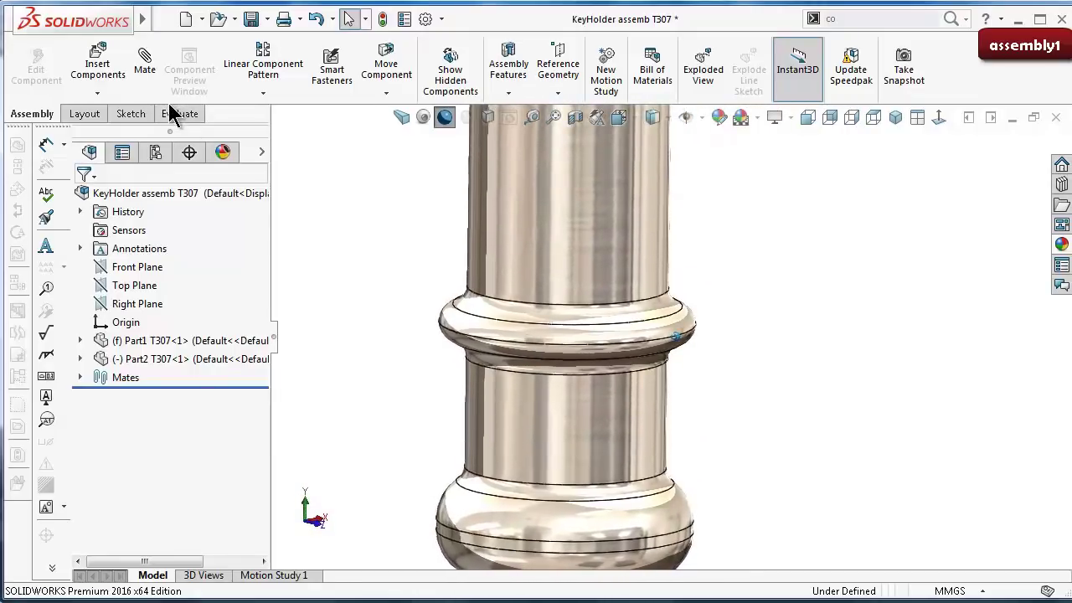
Step: Insert the ring part Part3 T307 into the assembly
click(88, 58)
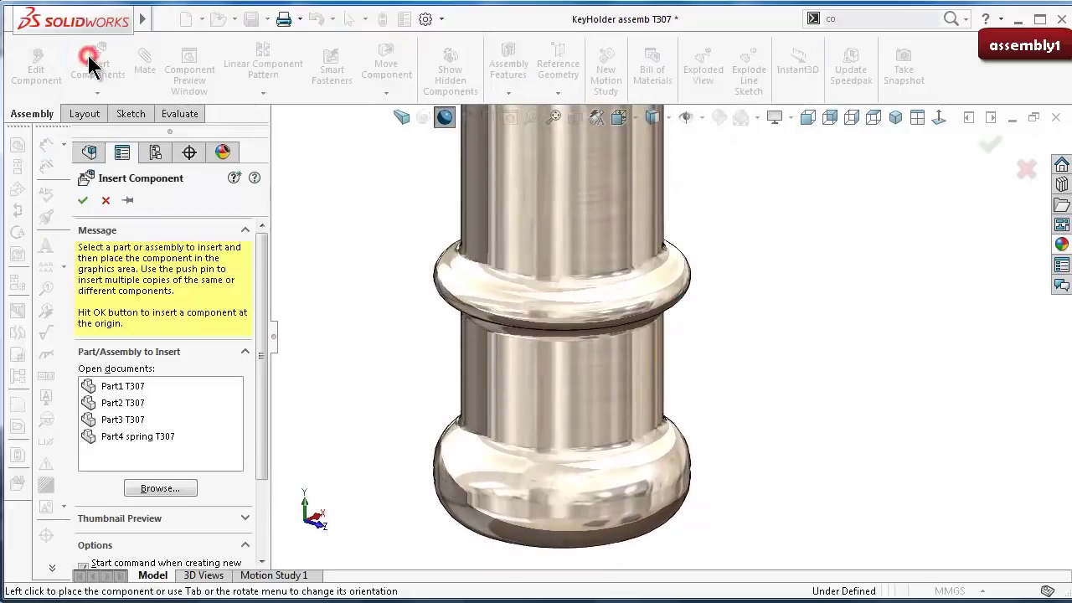
click(133, 419)
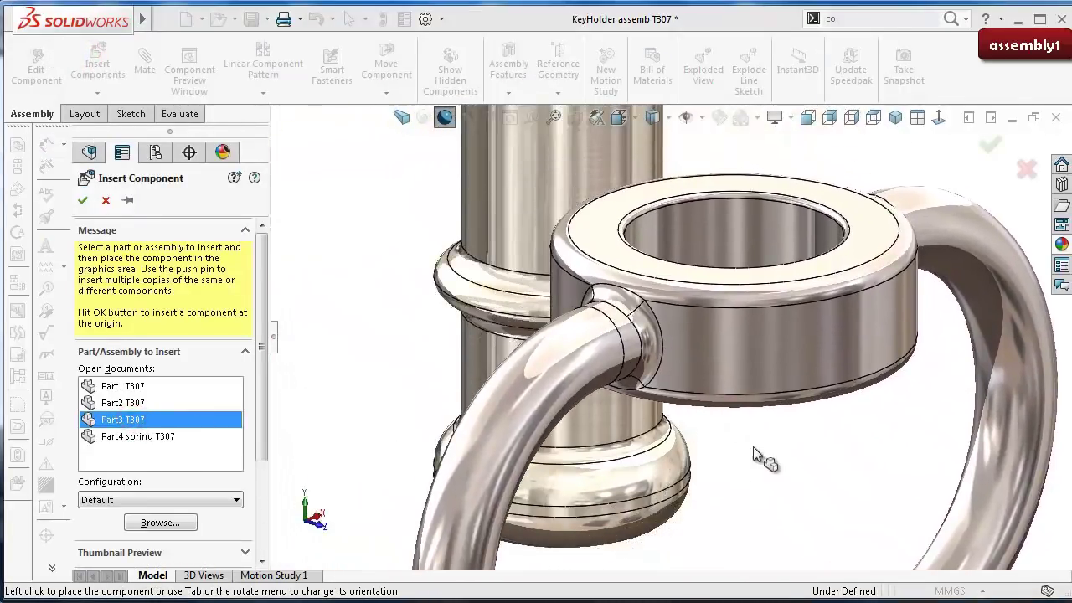
click(761, 440)
scroll(749, 339, up, 2)
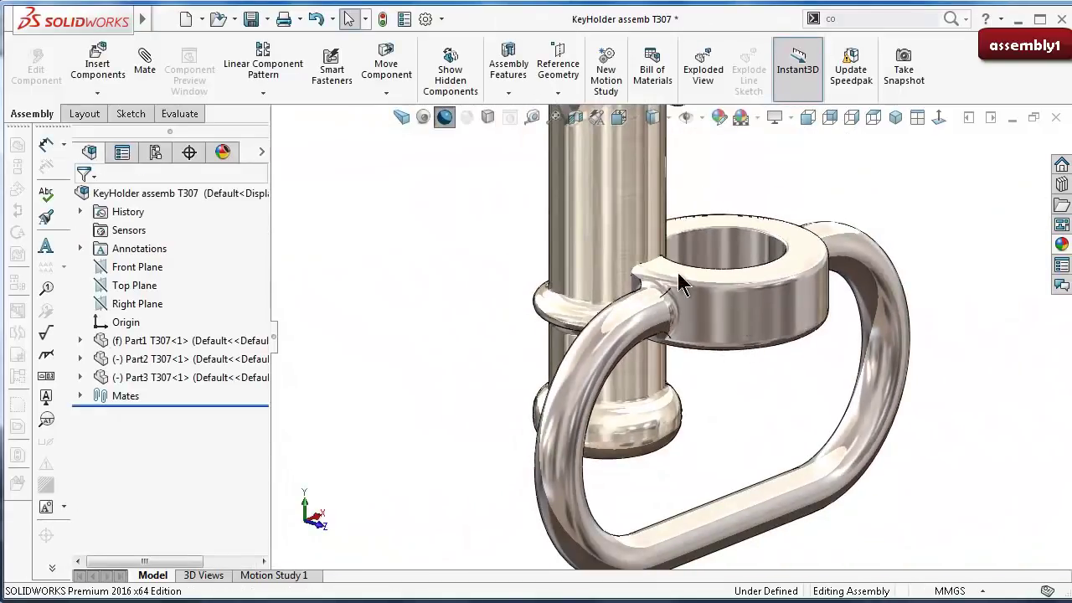
Step: Mate the ring's inner bore concentric with the pin face
click(757, 248)
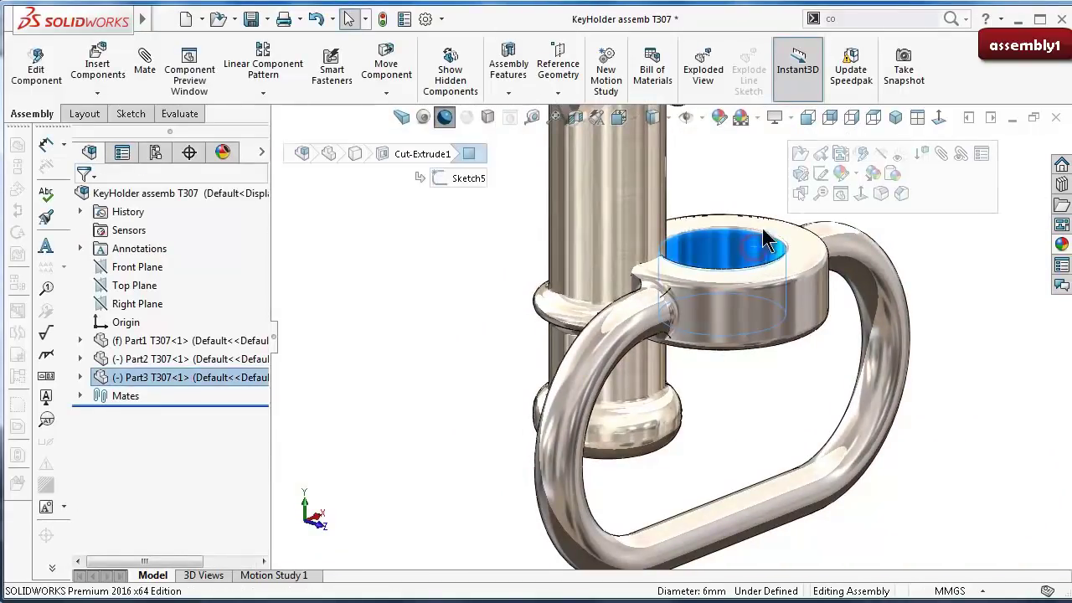
click(946, 157)
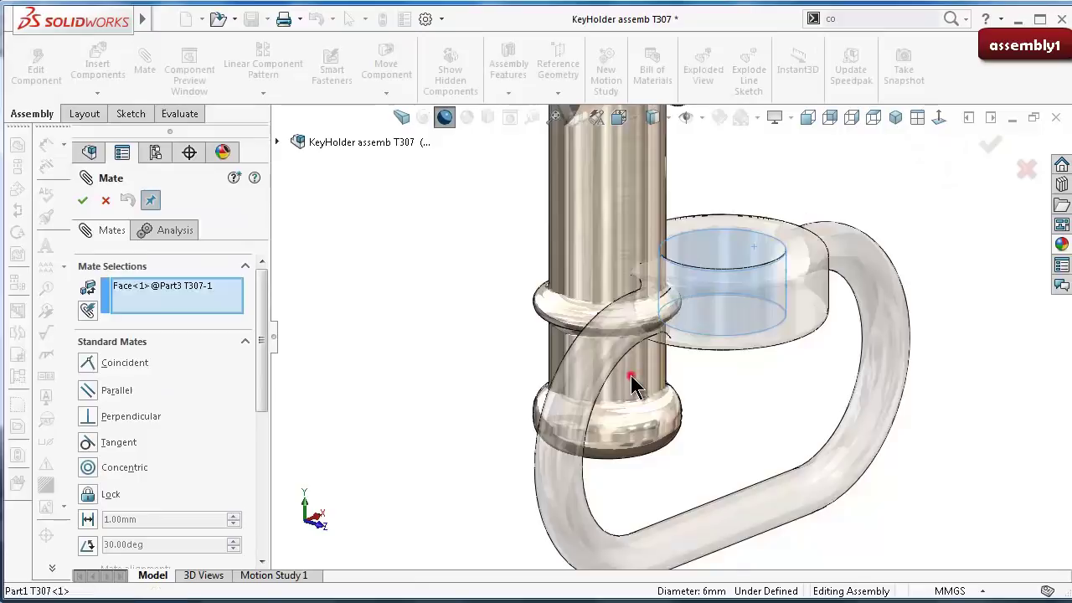
click(635, 379)
click(841, 403)
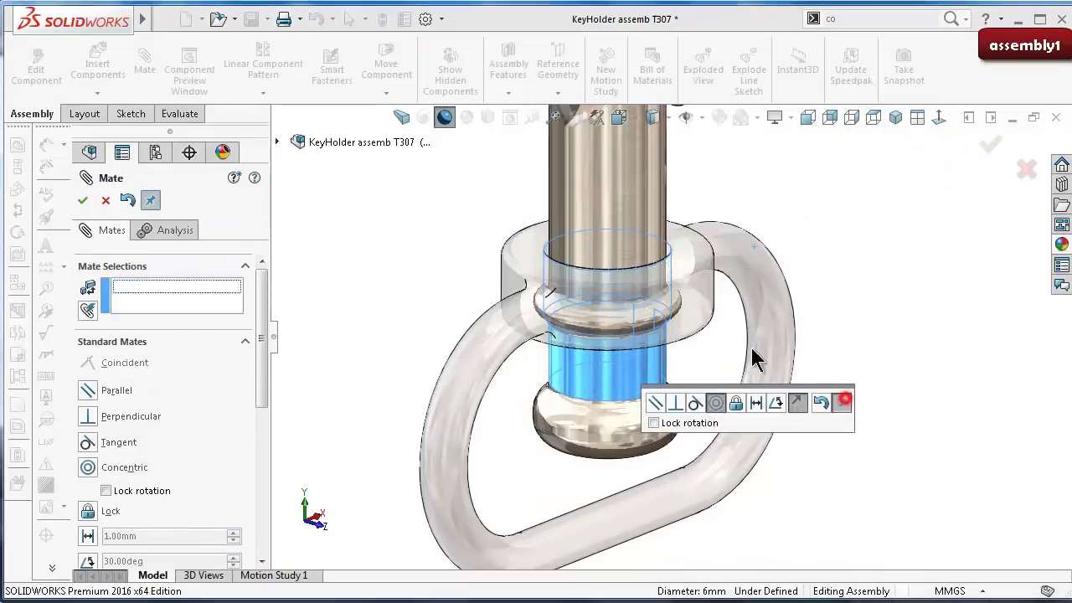
Step: Swing the ring and collar down along the pin
click(687, 303)
drag(696, 378, 692, 415)
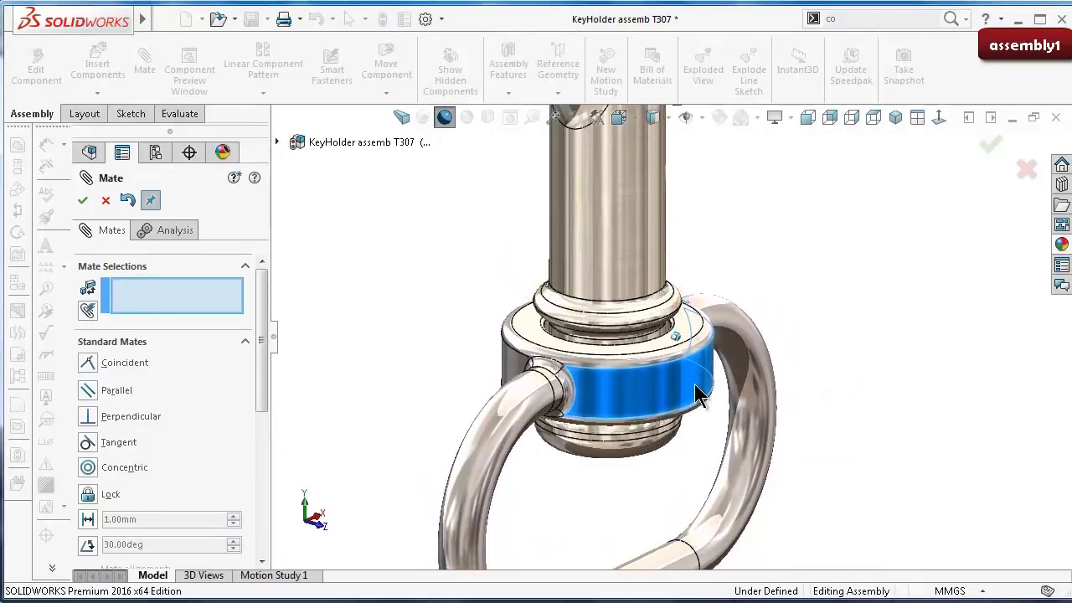
scroll(689, 415, down, 2)
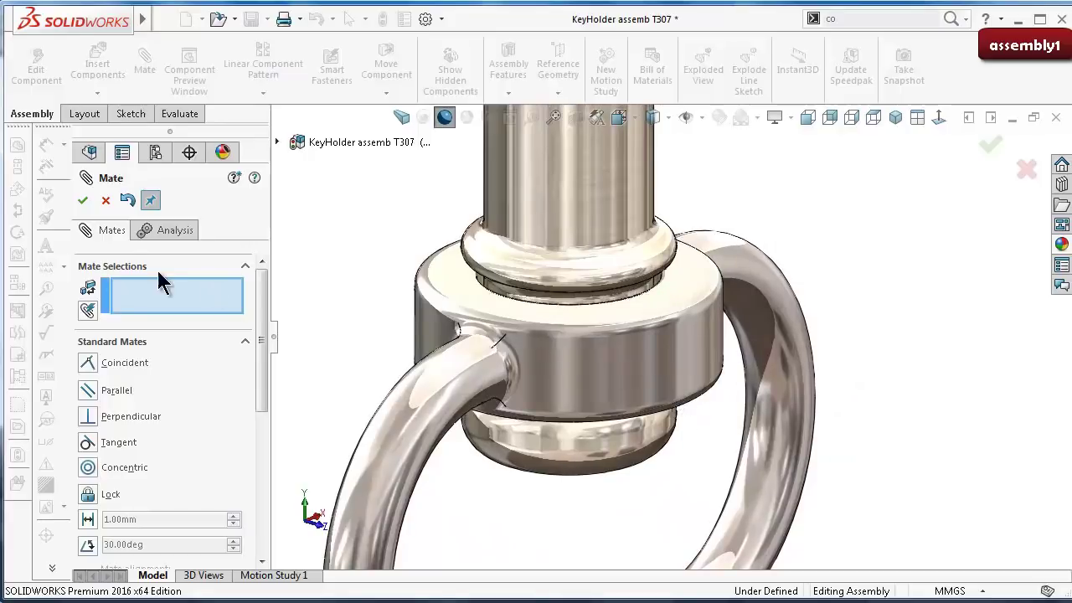
drag(262, 346, 258, 427)
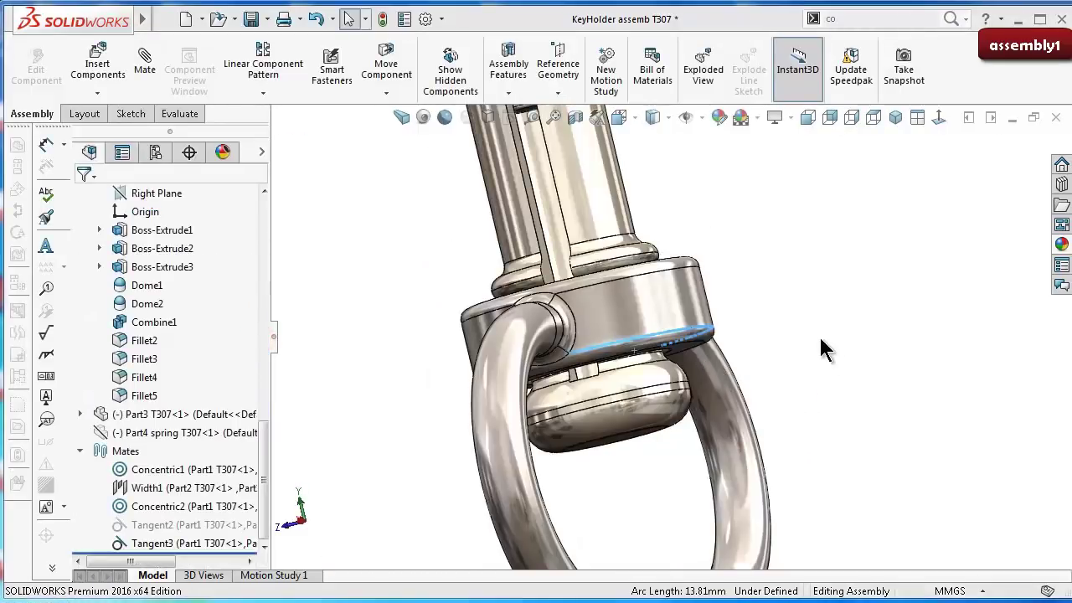
scroll(754, 340, down, 2)
scroll(645, 339, down, 2)
scroll(604, 360, down, 3)
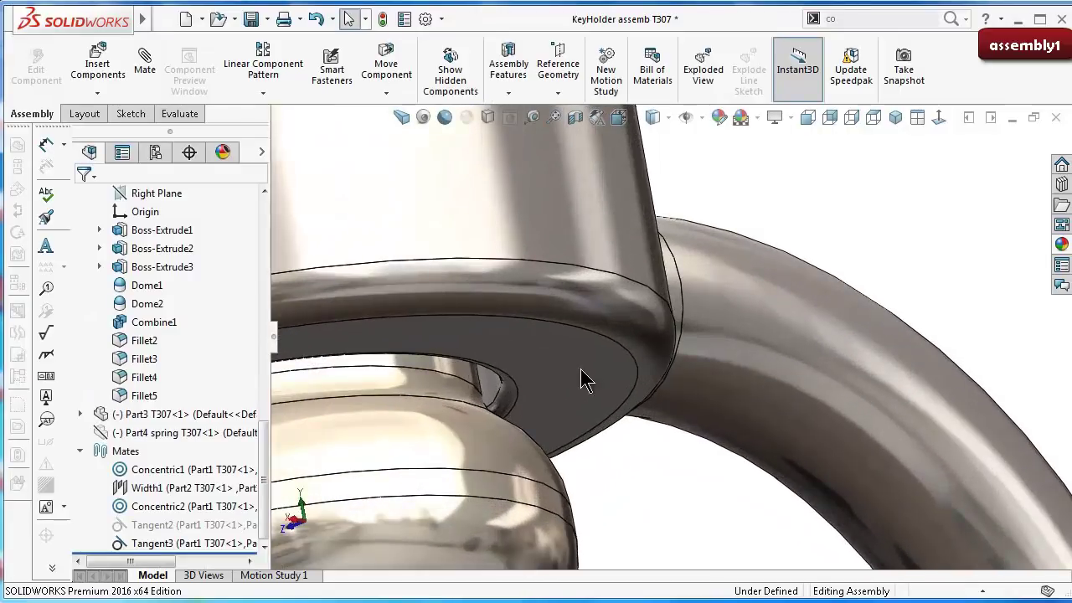
Step: Add a Tangent mate between the collar's underside and the body face
click(584, 379)
click(687, 313)
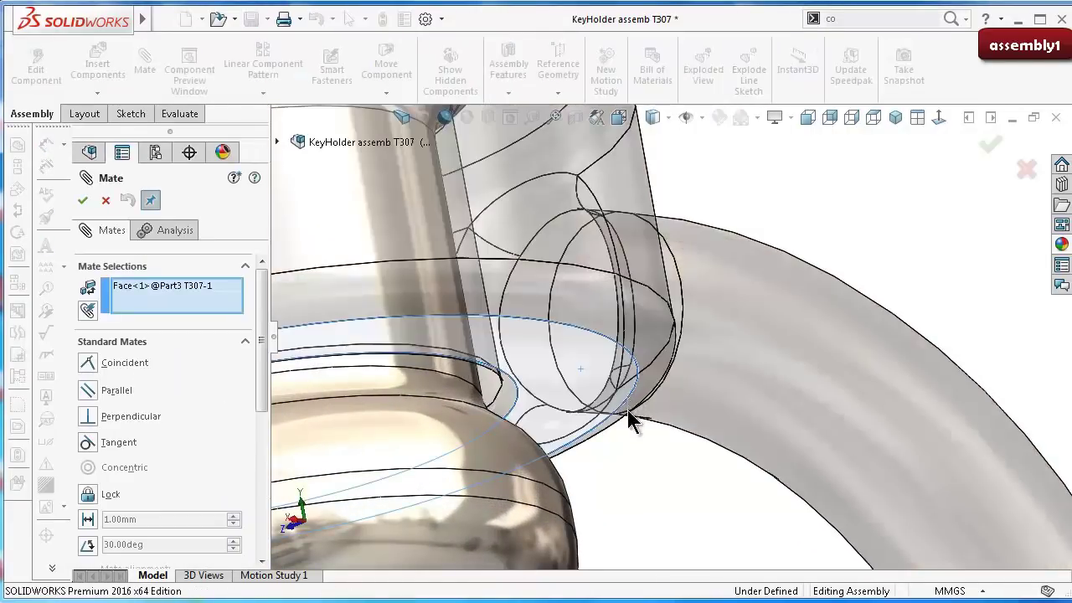
middle_drag(630, 412, 629, 438)
click(490, 452)
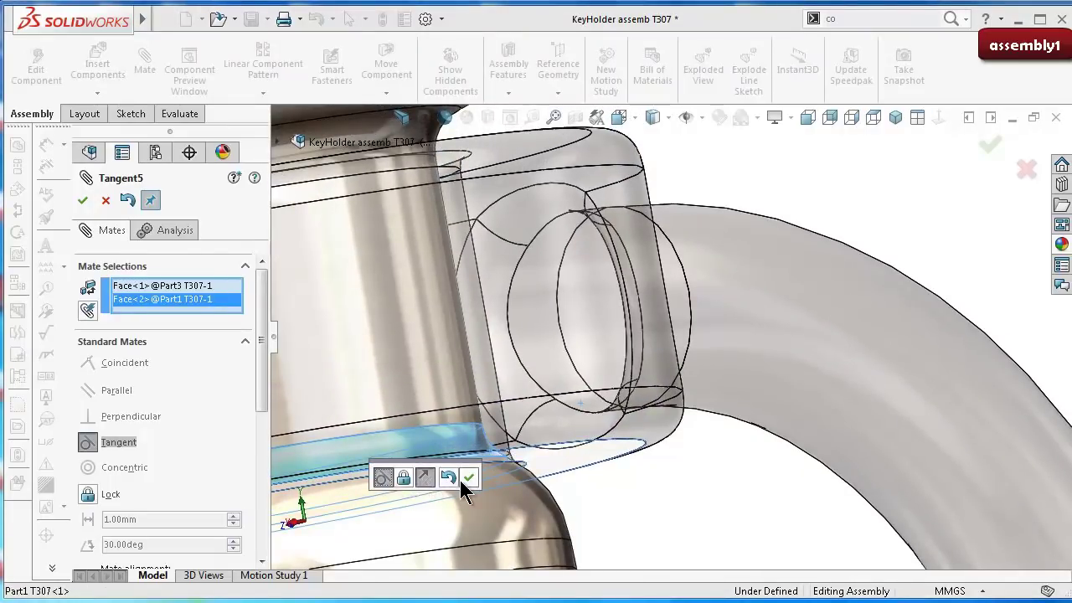
click(469, 476)
scroll(627, 411, up, 3)
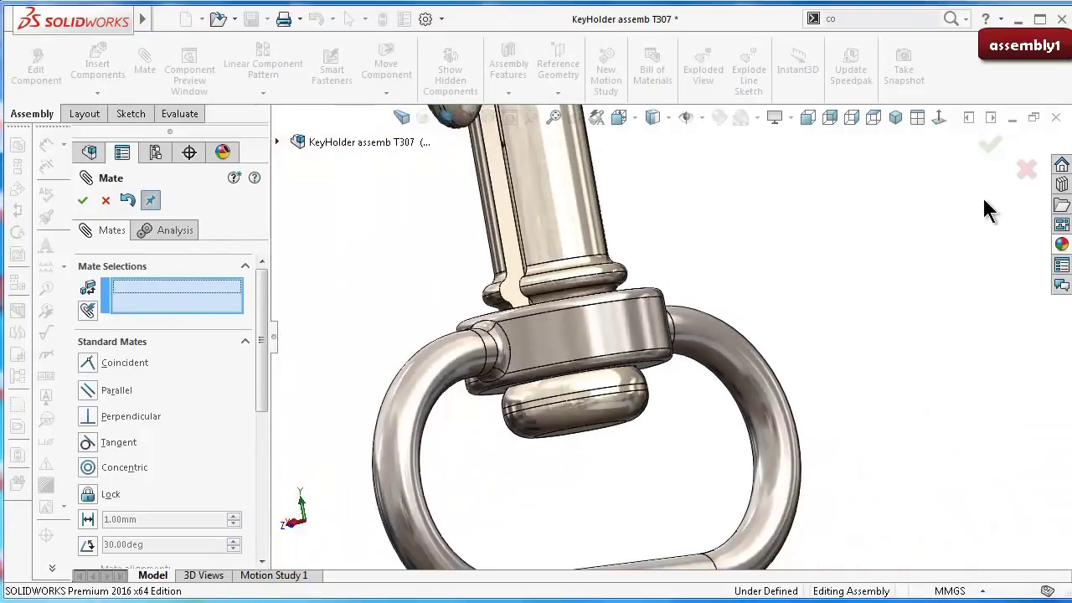
Step: Close the Mate manager and test that the ring swivels and the pin slides
click(991, 147)
mouse_move(634, 342)
mouse_down()
mouse_move(492, 339)
mouse_move(754, 334)
mouse_move(475, 353)
mouse_move(645, 309)
mouse_up()
mouse_move(645, 308)
middle_down()
mouse_move(707, 408)
mouse_move(624, 239)
middle_up()
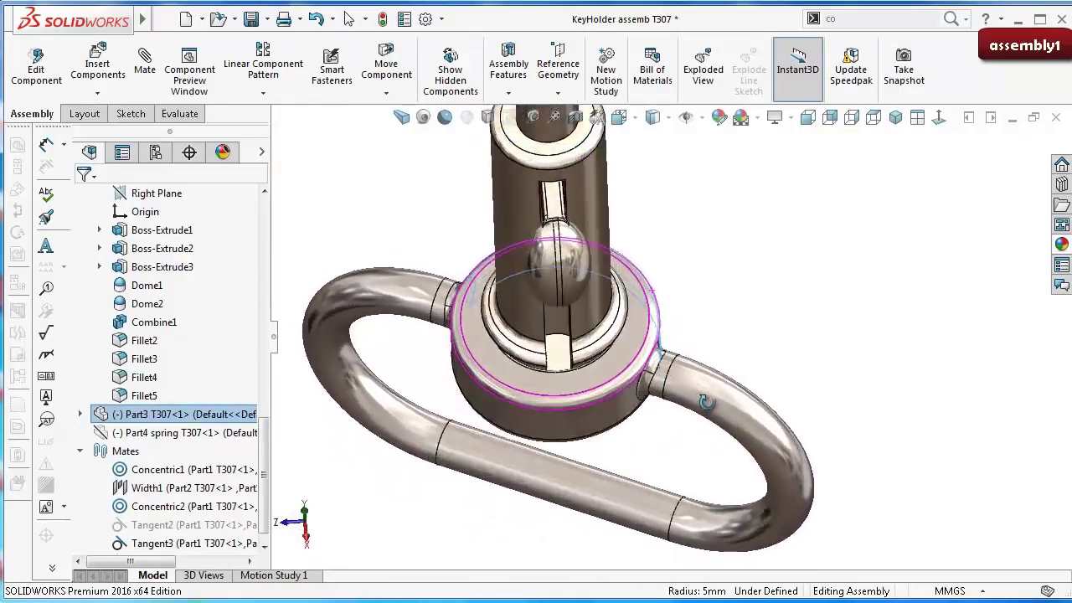
scroll(670, 230, up, 3)
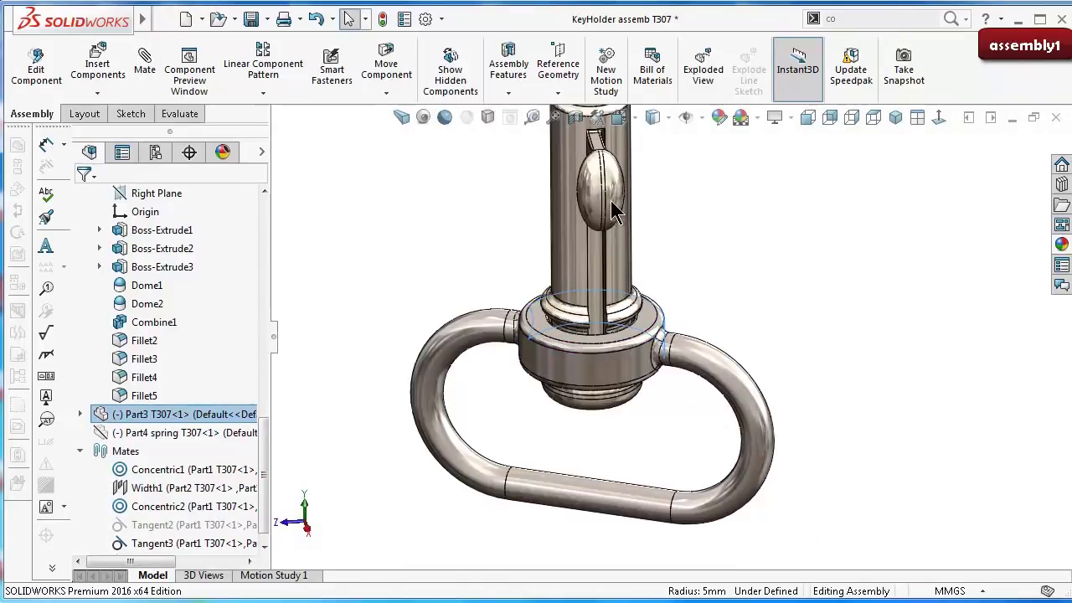
drag(616, 211, 768, 239)
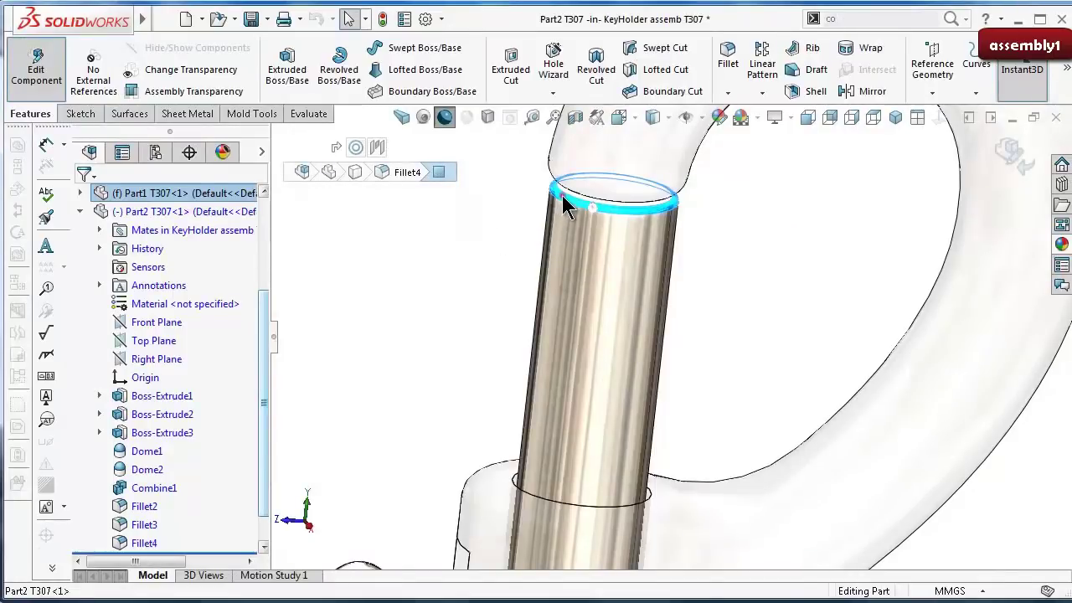
Step: Edit Fillet4 and check which pin geometry Face<1> and Face<2> refer to
click(142, 543)
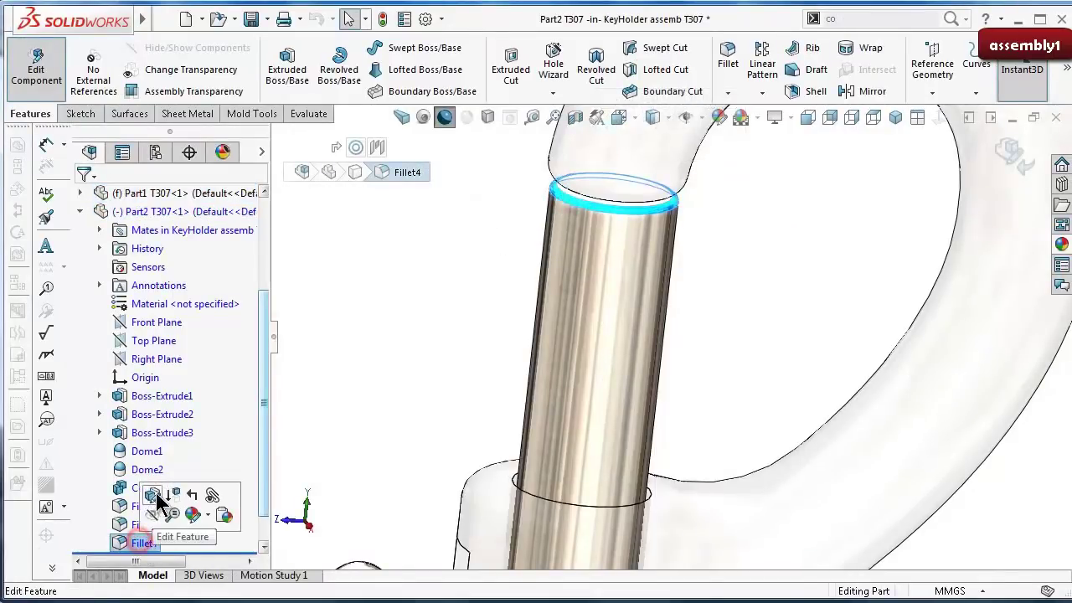
click(155, 495)
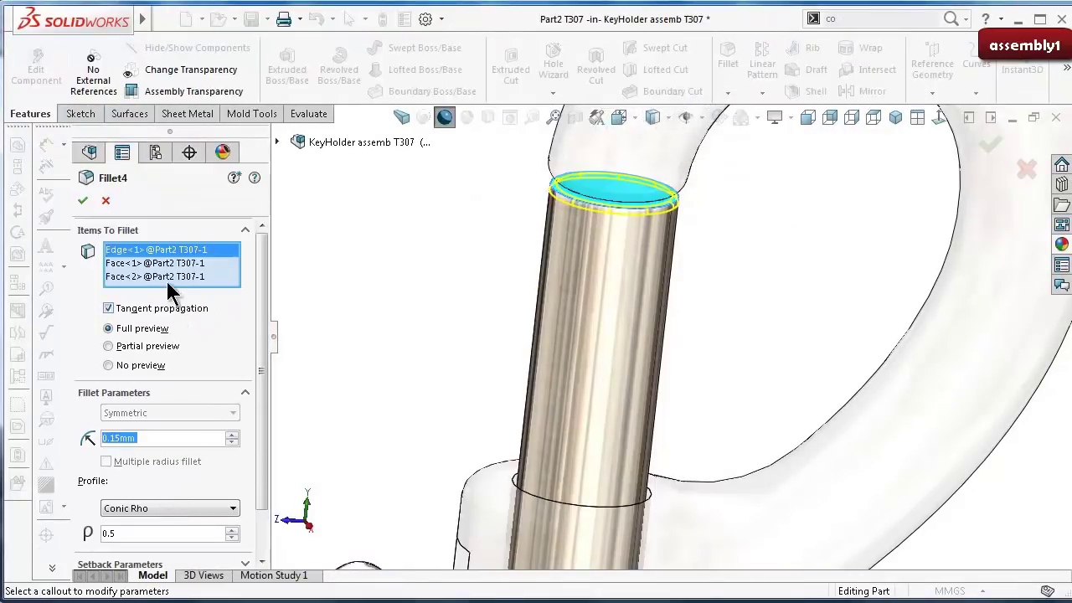
click(168, 279)
key(f)
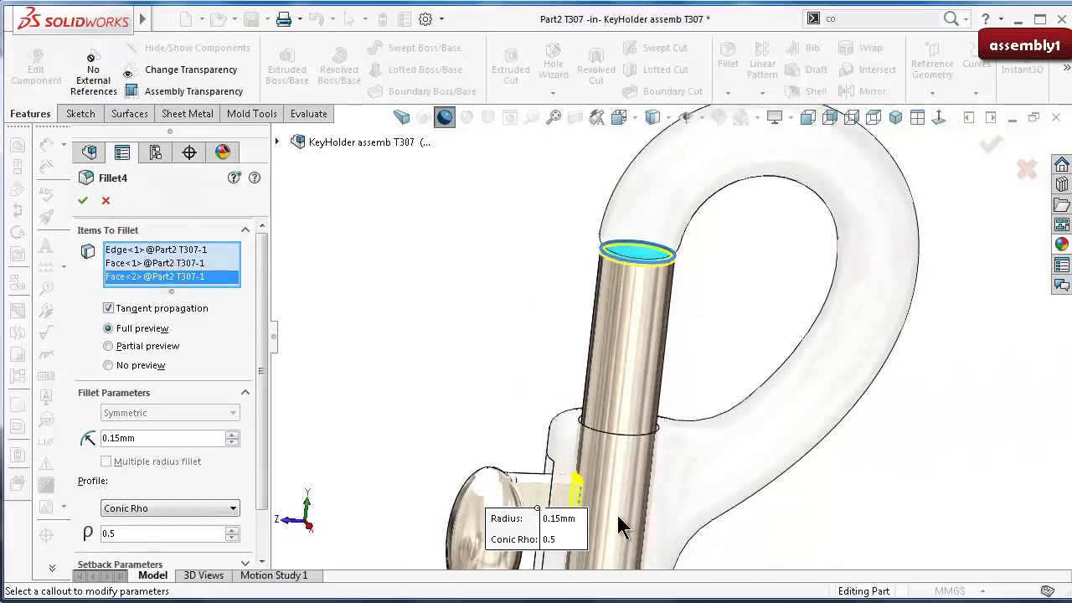
key(Down)
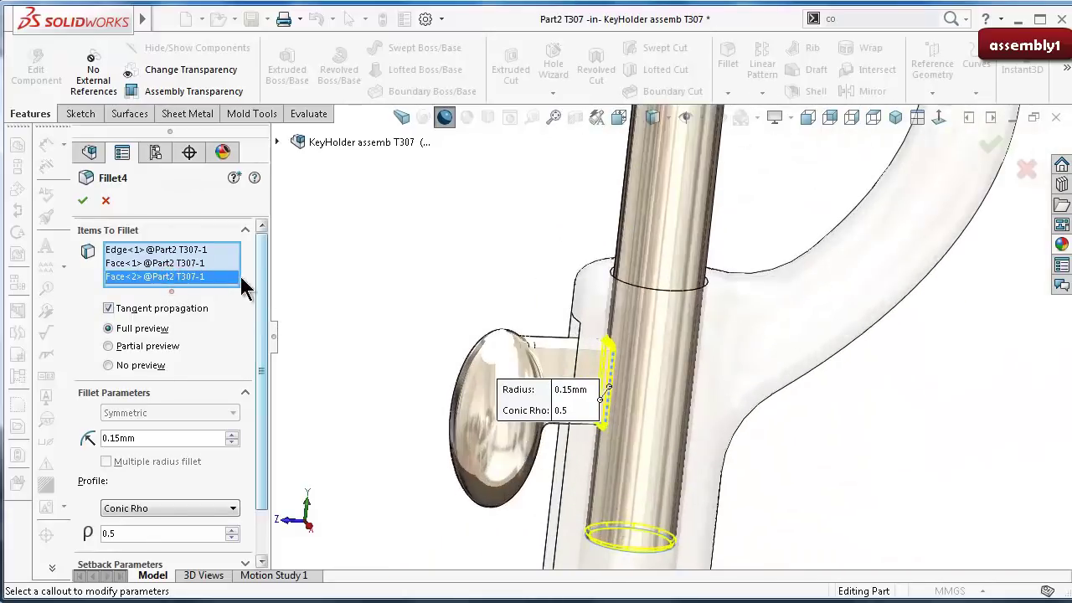
click(194, 265)
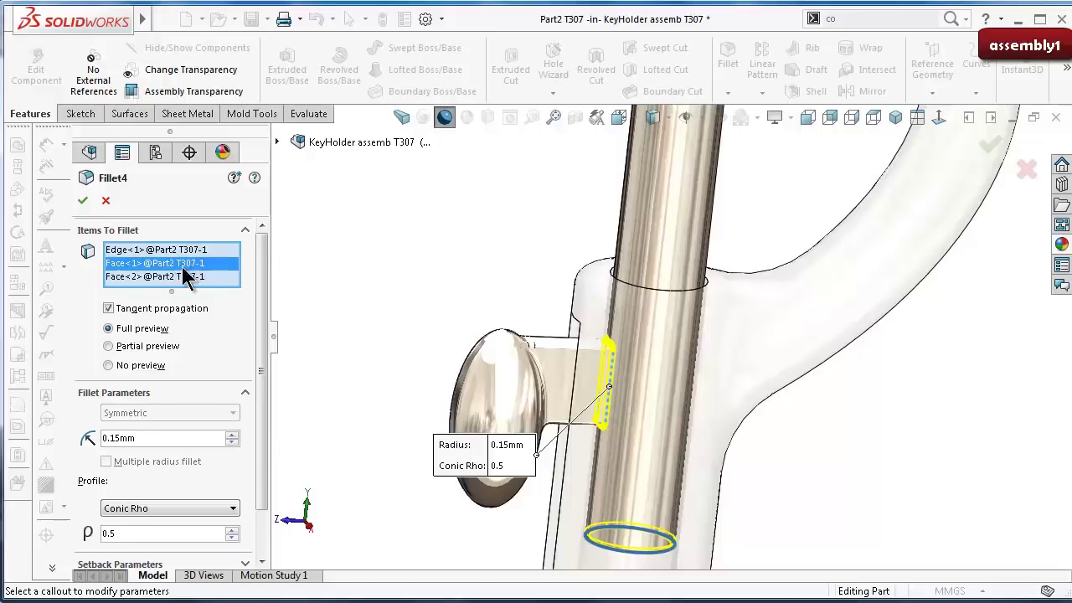
click(180, 277)
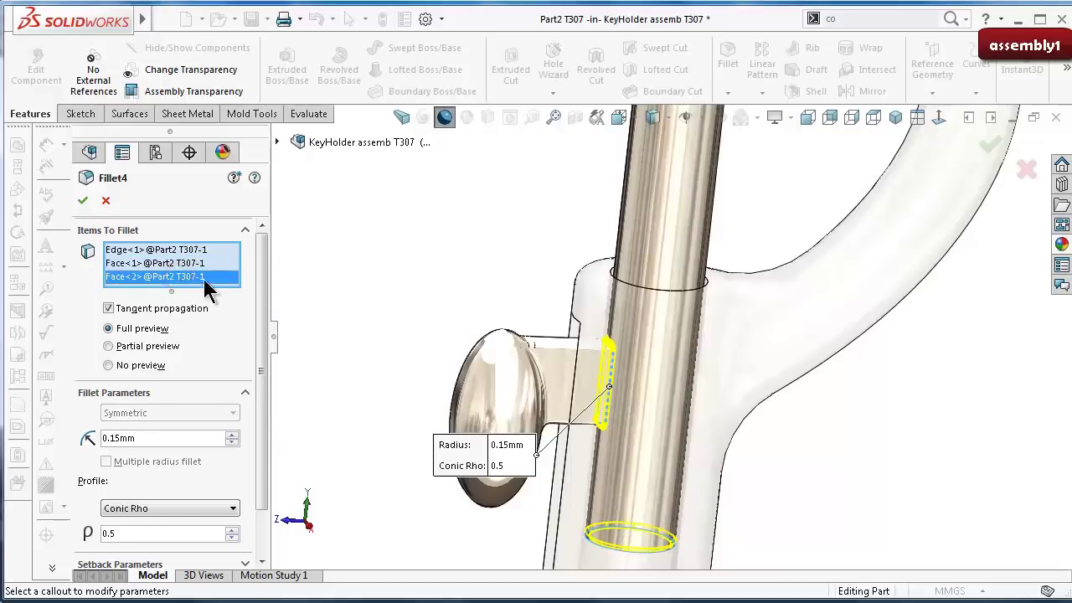
scroll(617, 282, up, 2)
scroll(665, 281, down, 2)
scroll(671, 237, down, 2)
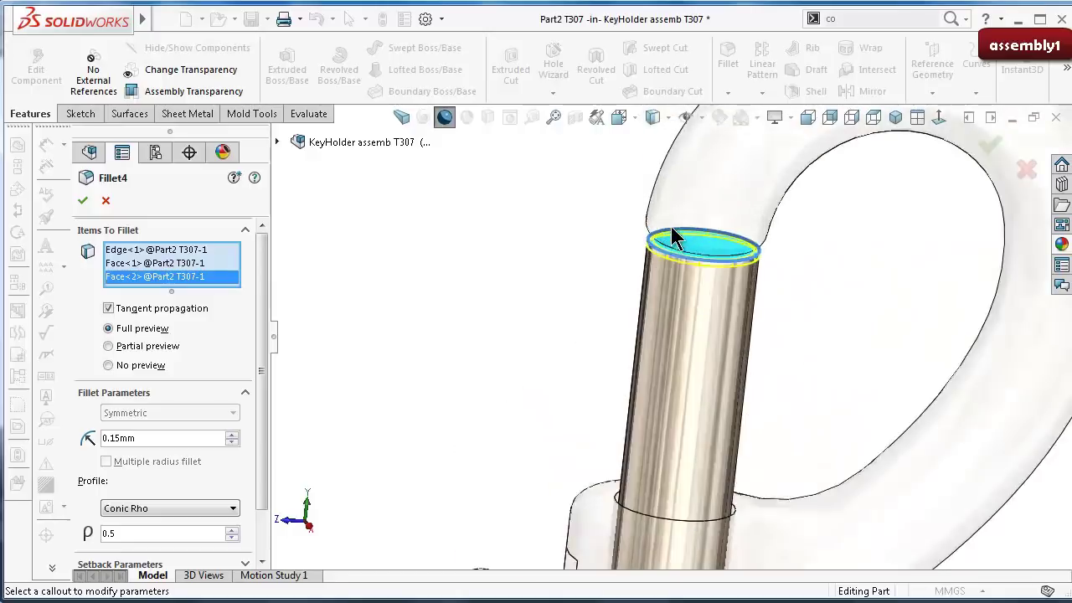
scroll(671, 231, down, 1)
Step: Delete Face<2> from Fillet4's items and accept the 0.15 mm fillet
right_click(192, 284)
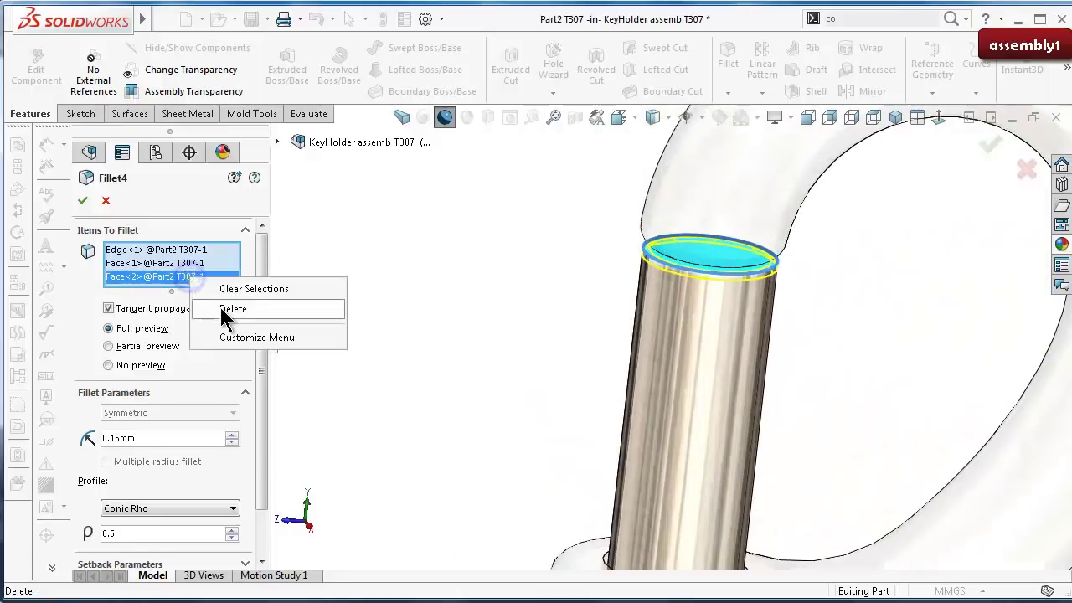
click(225, 310)
scroll(688, 291, down, 2)
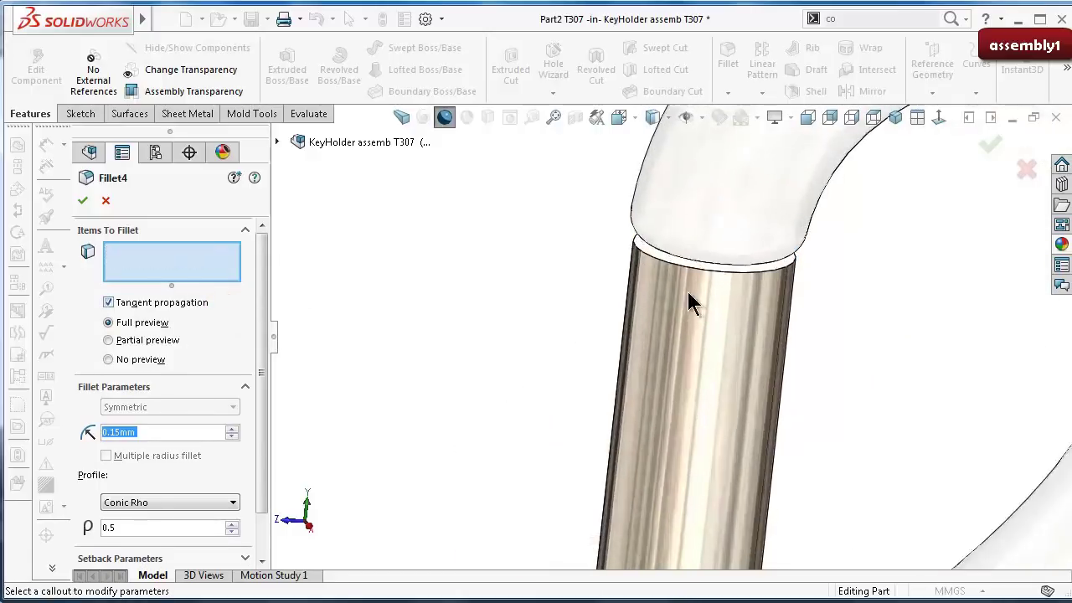
scroll(766, 269, down, 2)
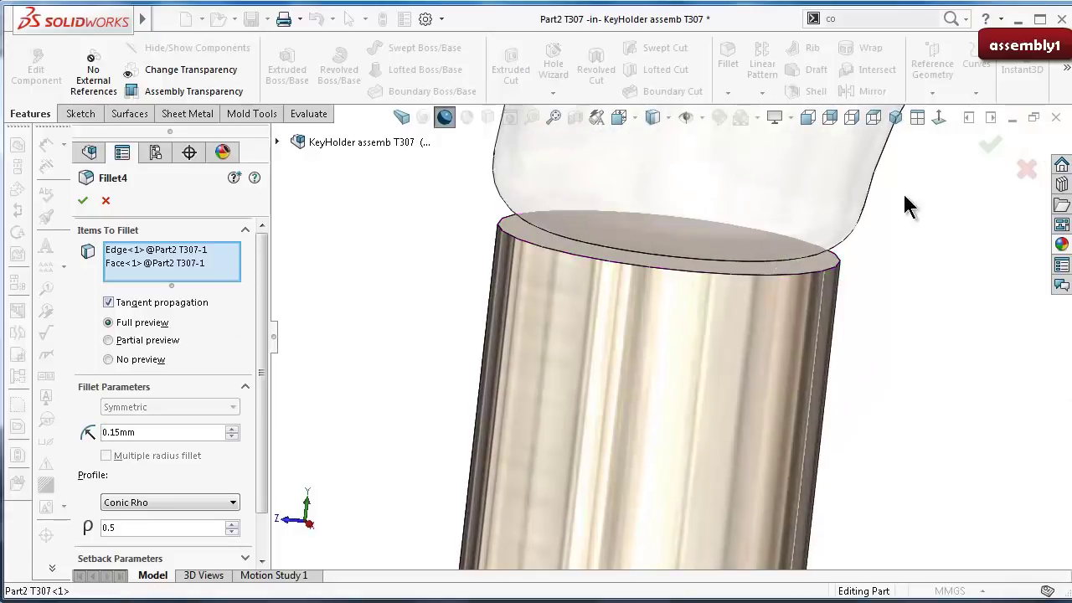
click(991, 147)
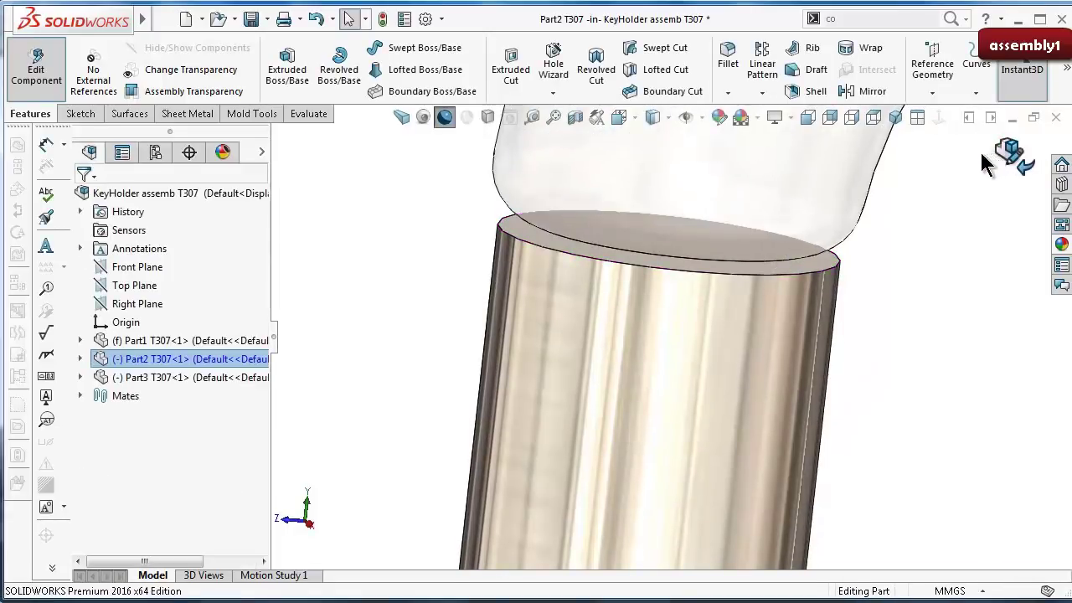
Step: Round the pin tube's top circular edge with a 0.5 mm fillet
click(728, 59)
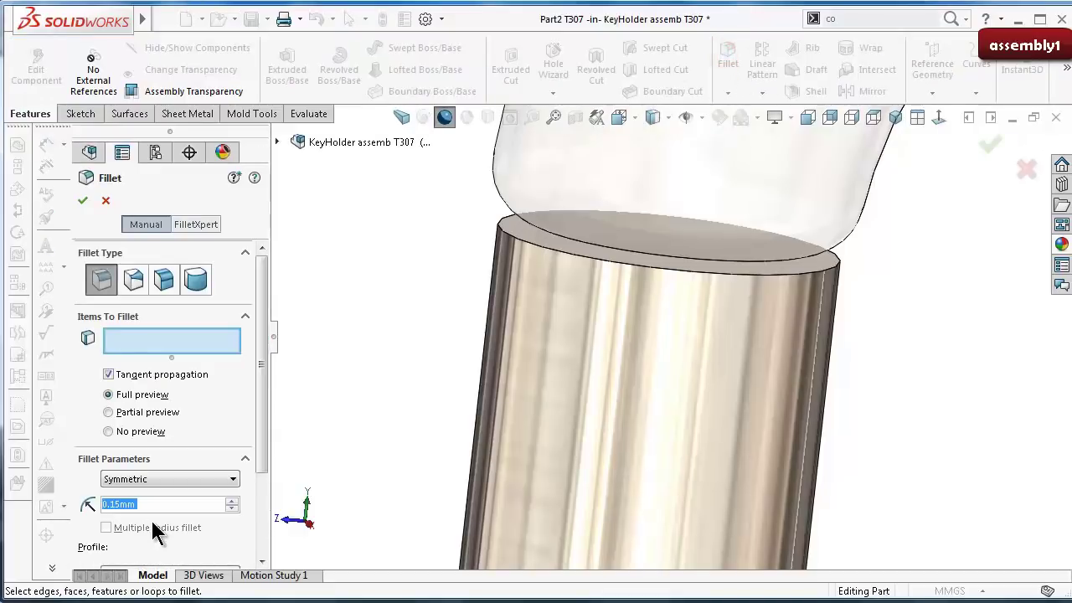
text(0)
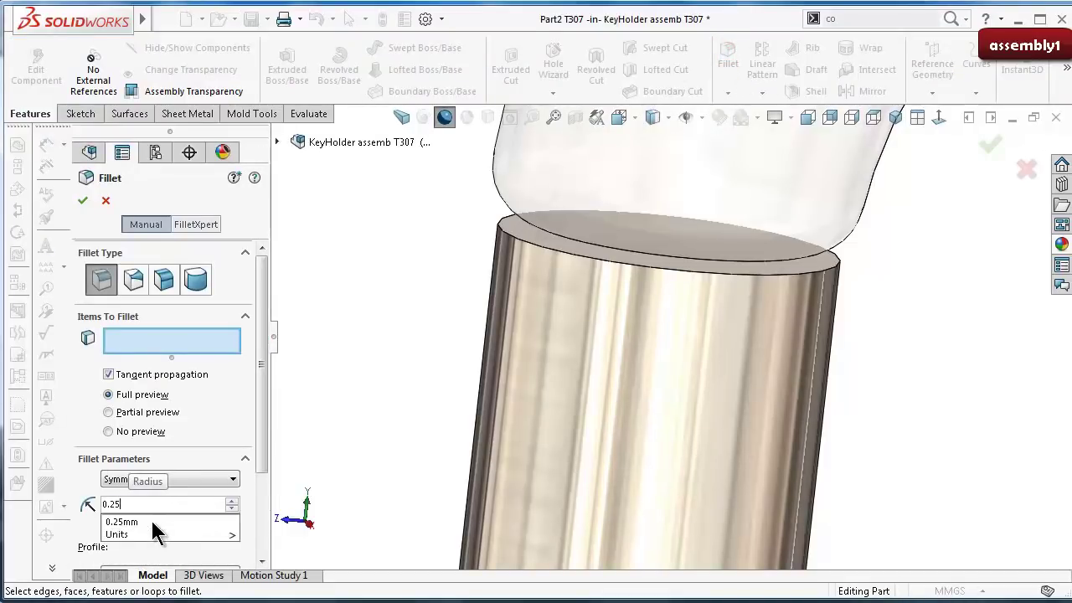
click(801, 273)
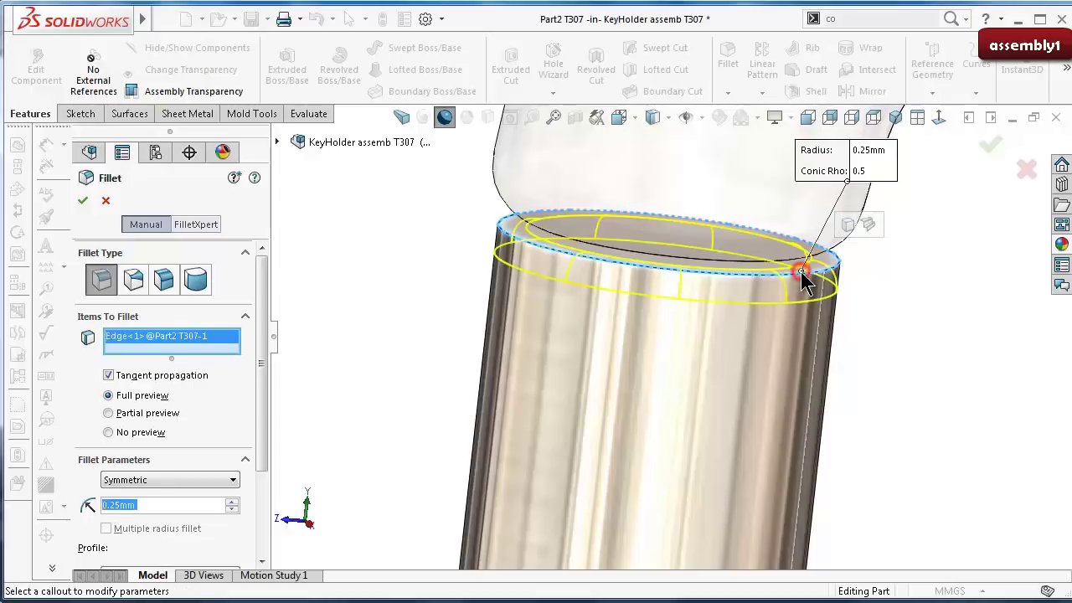
middle_drag(872, 310, 881, 271)
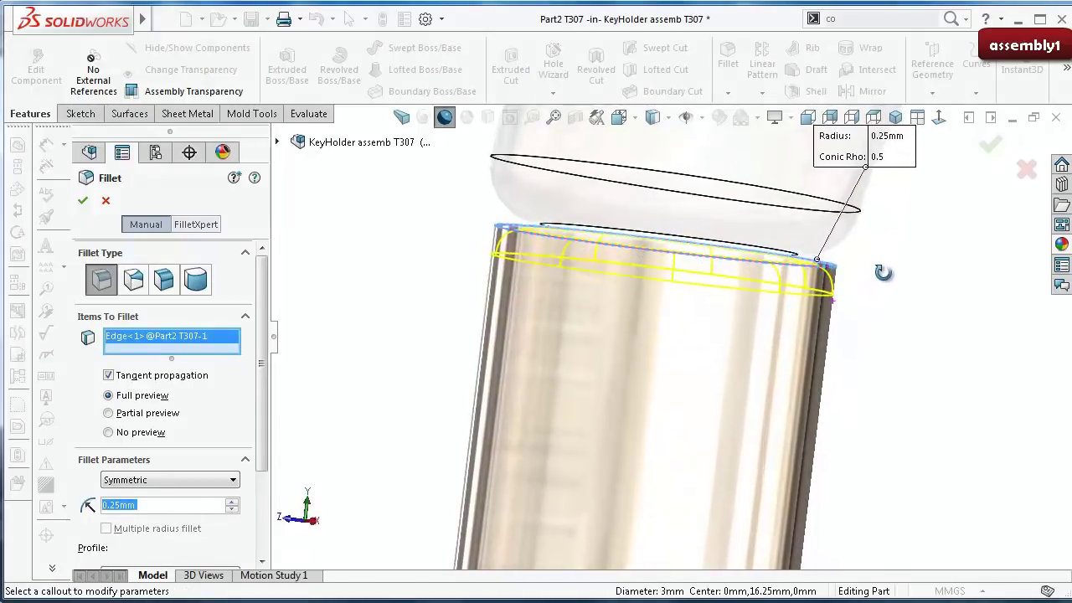
text(0.5)
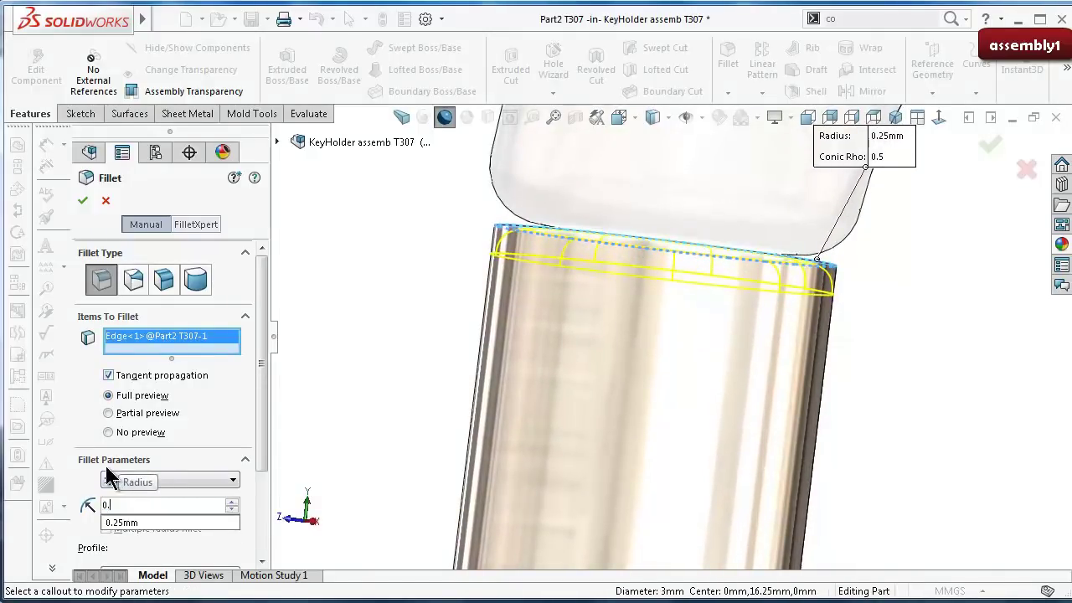
key(Return)
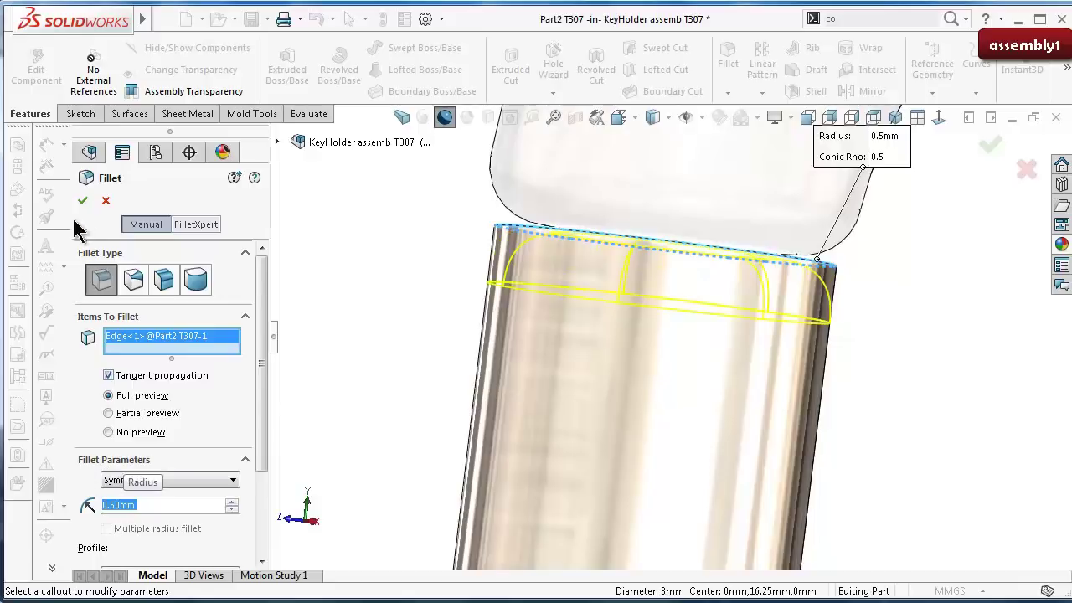
click(83, 199)
click(400, 249)
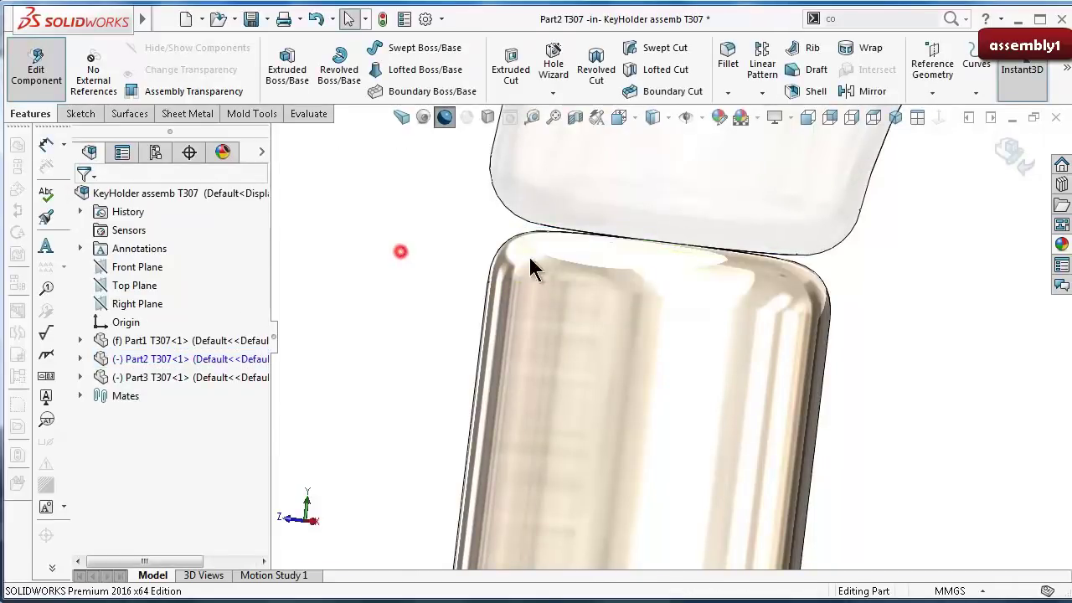
mouse_move(639, 256)
middle_down()
mouse_move(656, 406)
mouse_move(684, 394)
mouse_move(683, 369)
mouse_move(702, 367)
mouse_move(681, 347)
mouse_move(608, 427)
mouse_move(618, 243)
middle_up()
Step: Return to the assembly, inspect the cylinder's top edge, and select the hook part
click(1005, 152)
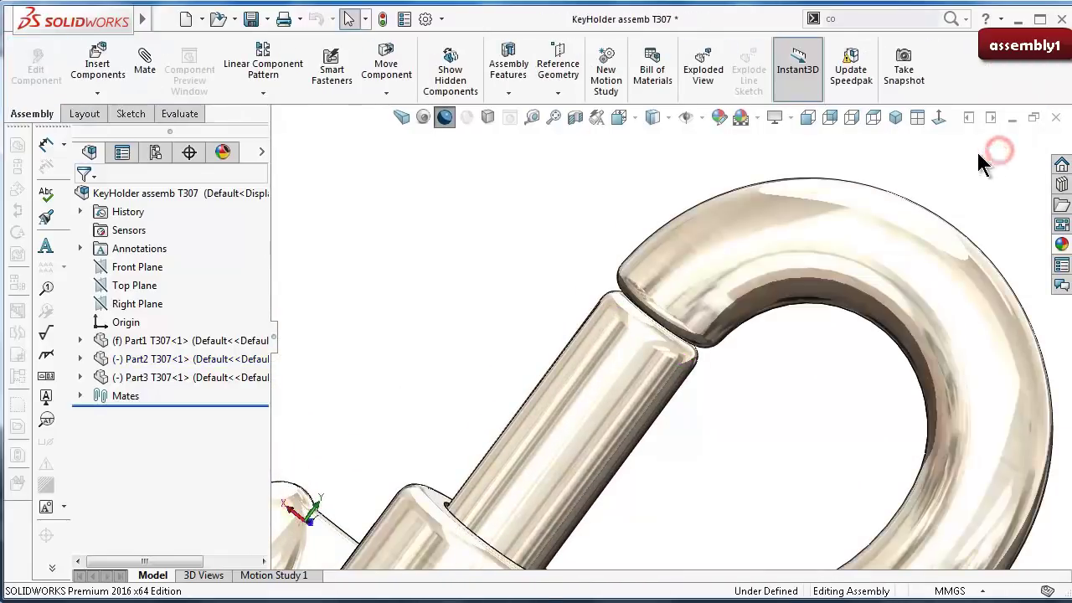
mouse_move(609, 335)
middle_down()
mouse_move(986, 438)
mouse_move(764, 456)
mouse_move(719, 427)
middle_up()
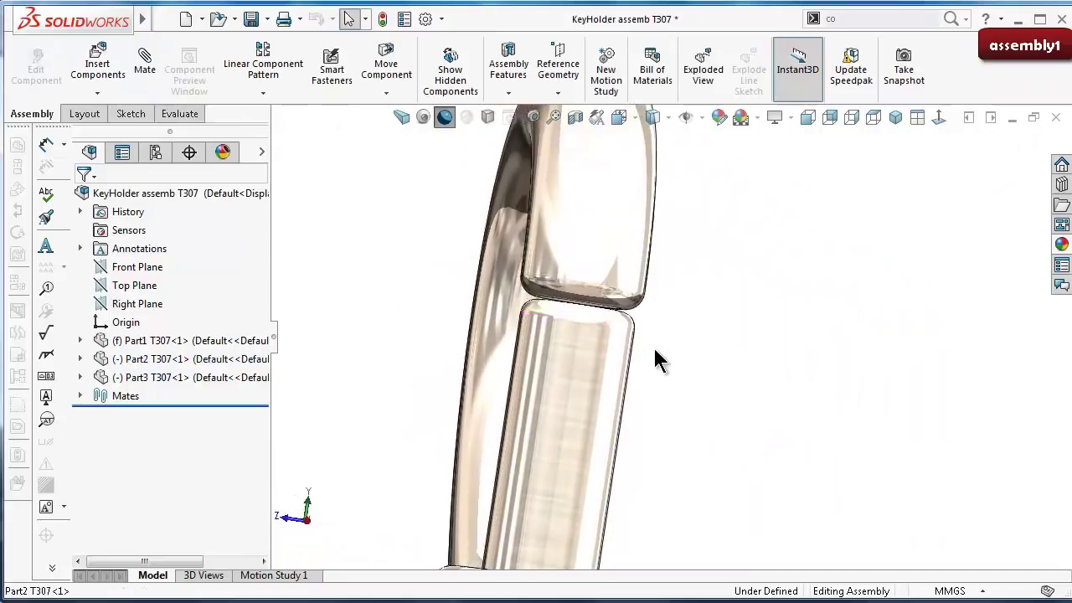
scroll(659, 360, down, 3)
scroll(637, 375, down, 2)
click(600, 284)
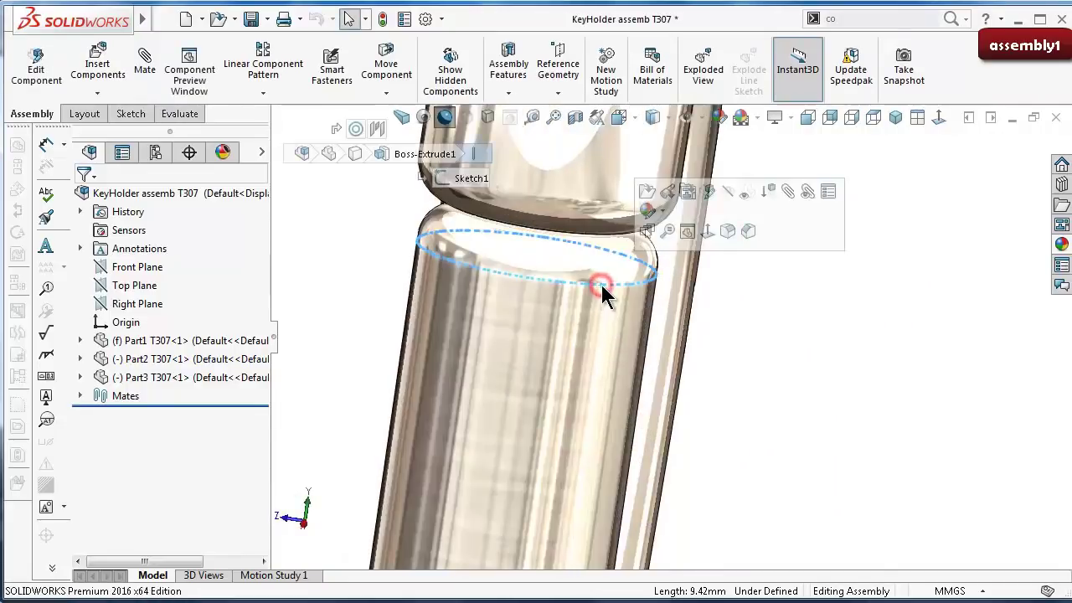
click(739, 345)
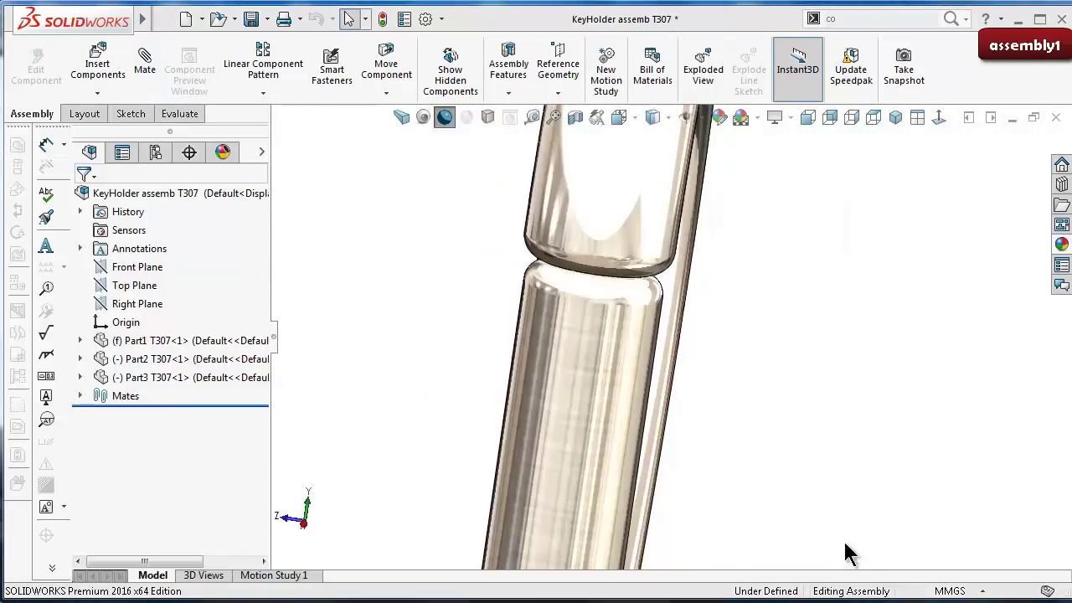
scroll(749, 411, up, 3)
scroll(755, 311, up, 2)
click(732, 249)
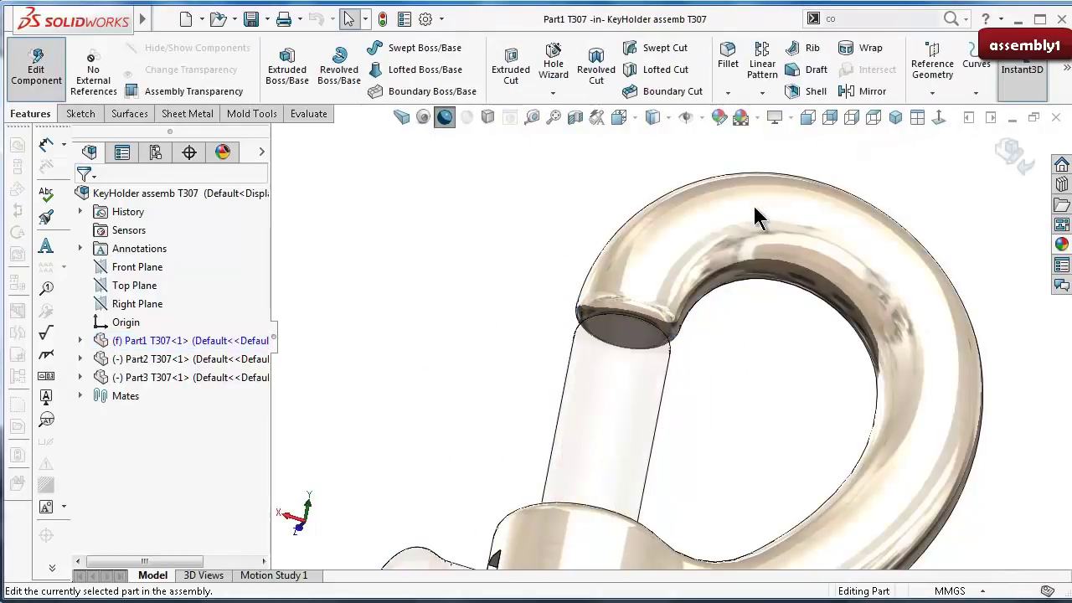
Step: Change the hook's Sweep1 tube diameter from 3.25 mm to 3.00 mm and rebuild
click(753, 206)
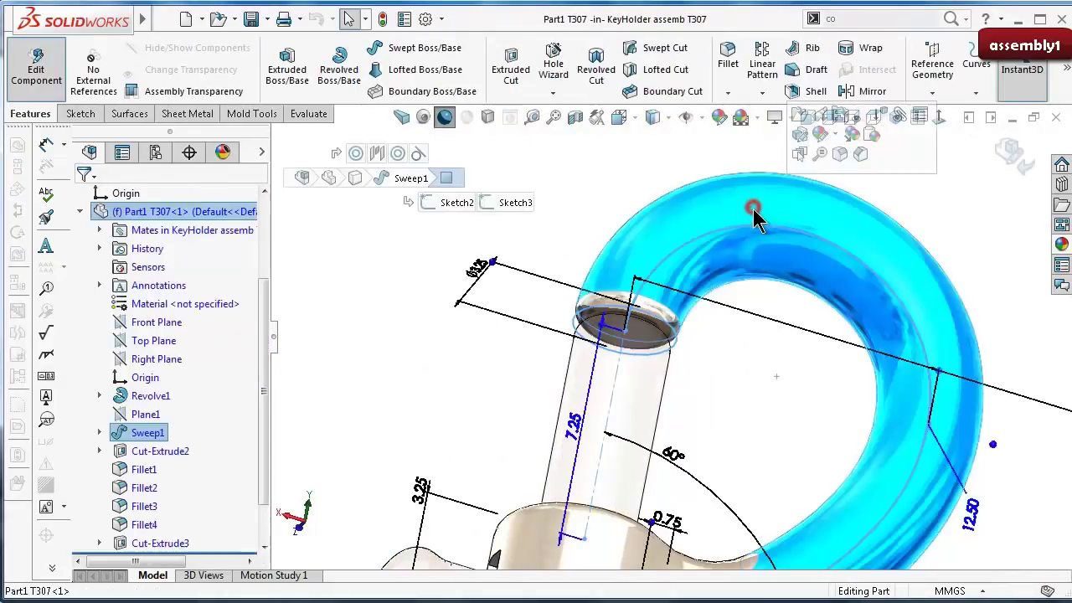
click(99, 433)
double_click(479, 269)
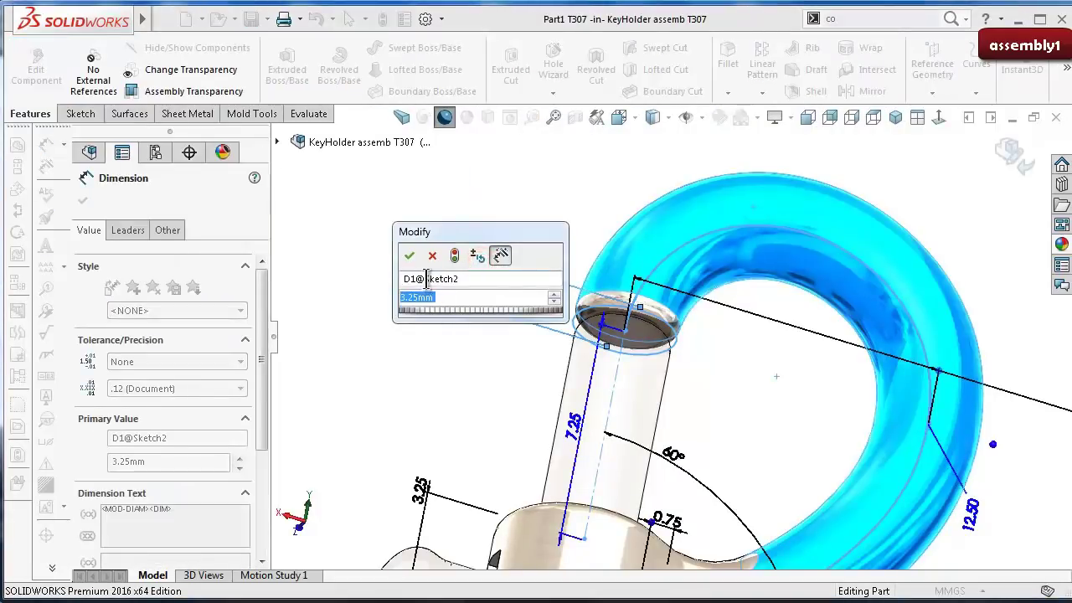
text(3)
click(408, 256)
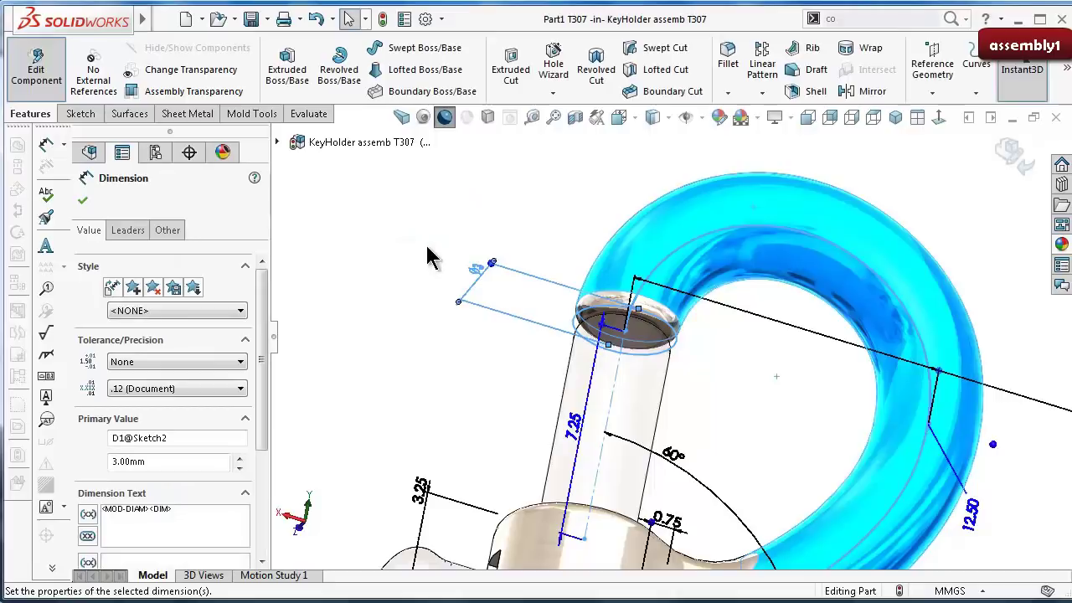
click(383, 18)
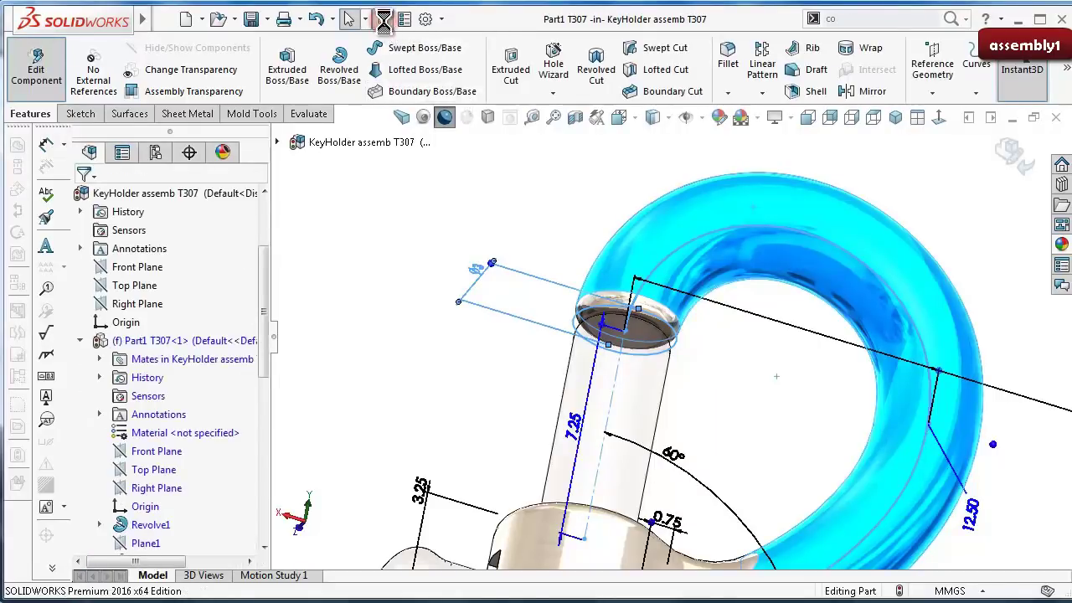
click(519, 243)
click(1012, 157)
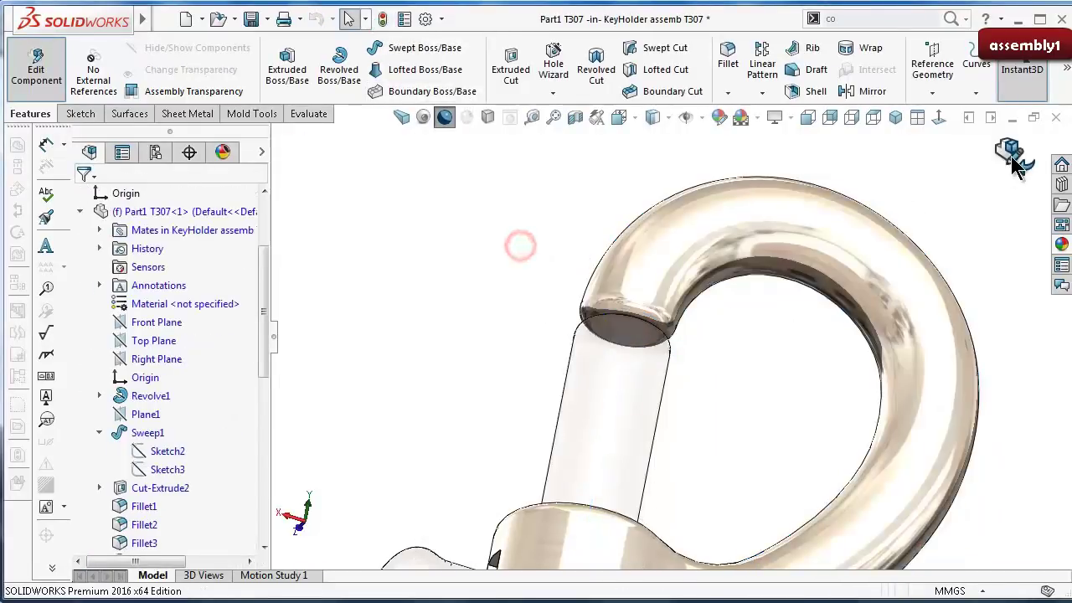
middle_drag(749, 276, 587, 344)
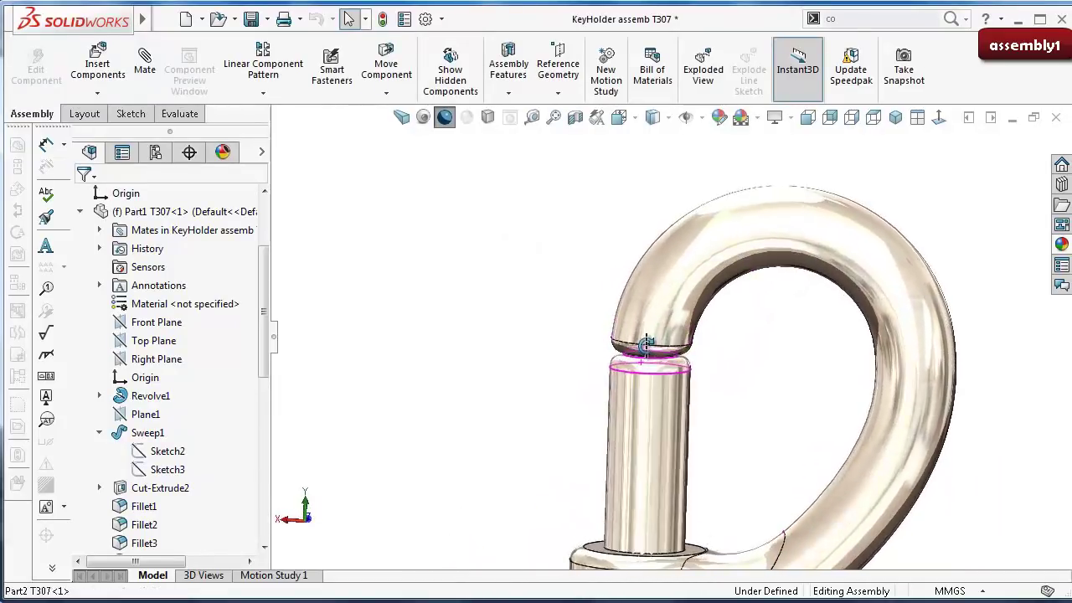
scroll(753, 372, down, 2)
click(654, 350)
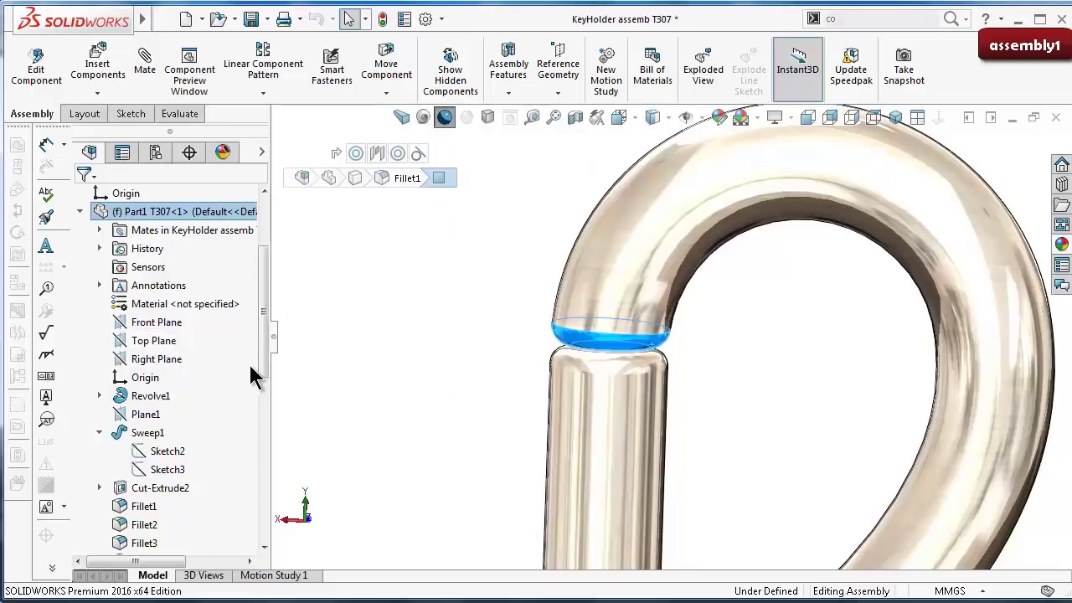
drag(256, 377, 267, 419)
click(142, 434)
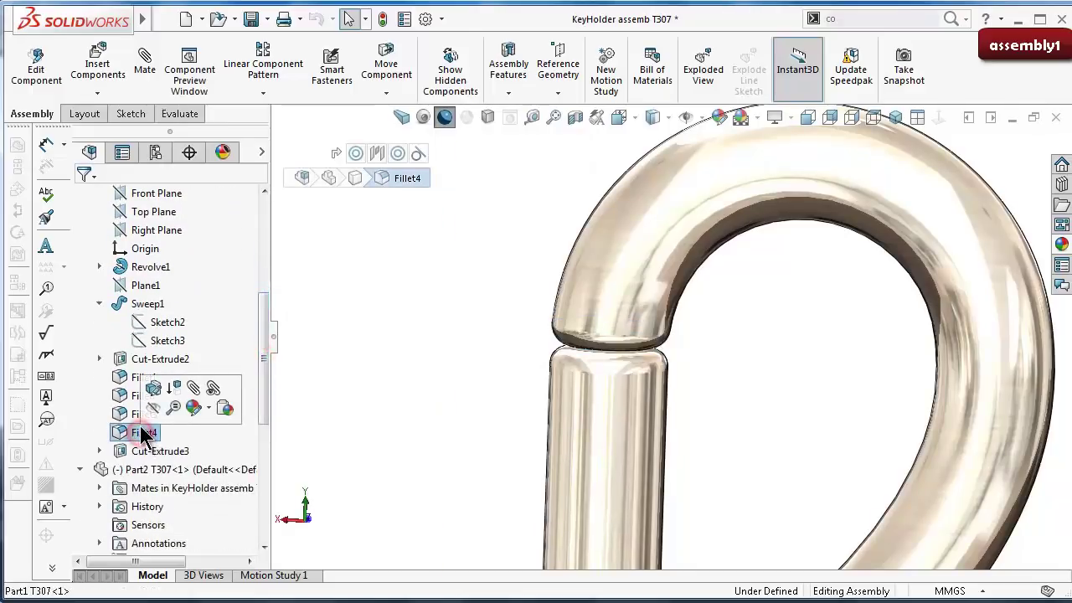
click(126, 414)
click(127, 399)
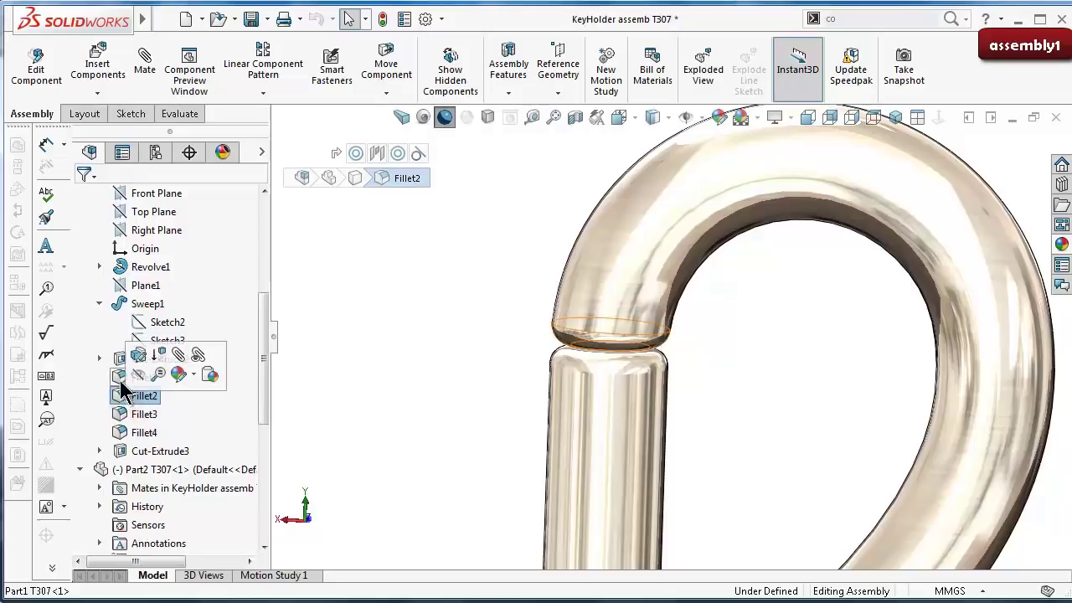
click(120, 376)
click(138, 337)
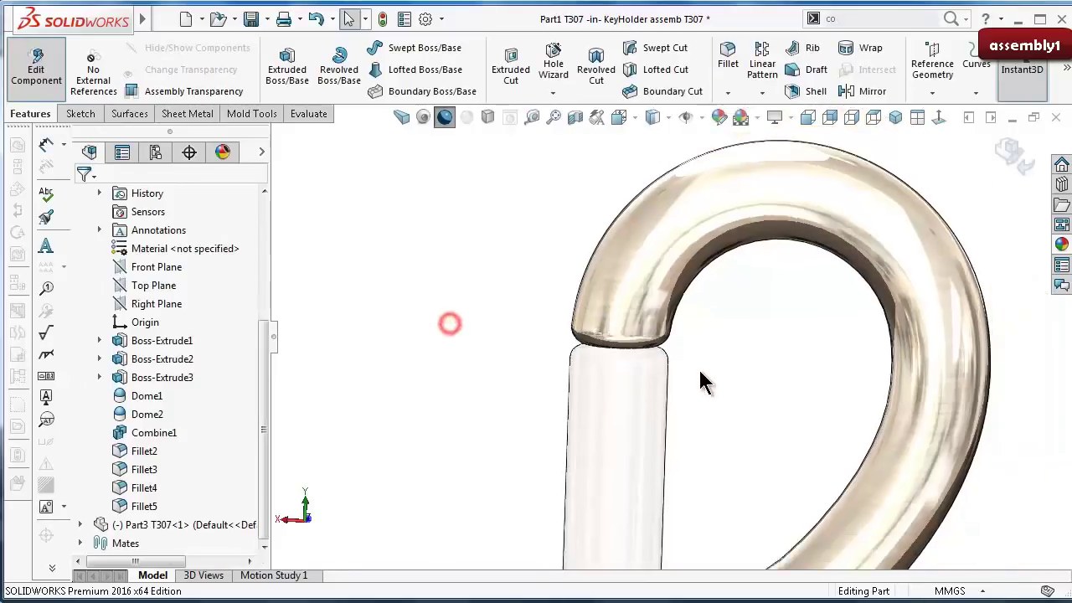
click(1001, 151)
mouse_move(1001, 151)
middle_down()
mouse_move(790, 311)
mouse_move(858, 427)
mouse_move(829, 443)
mouse_move(852, 464)
middle_up()
Step: Turn the view toward the shaft and knob, and swing the D-ring to point sideways
key(Left)
key(Left)
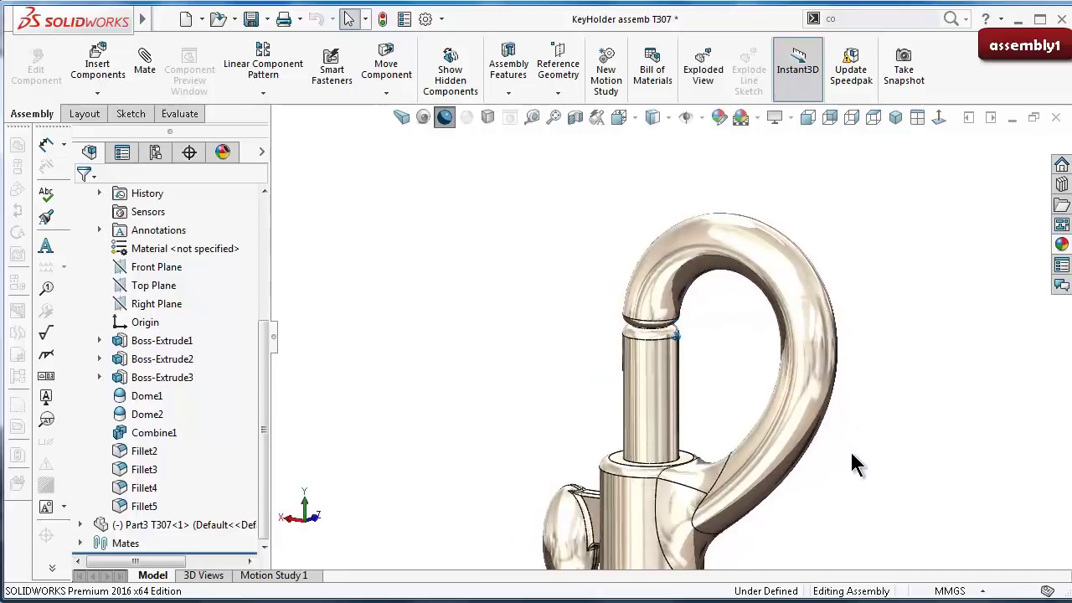
key(Left)
key(Left)
key(Left)
key(Left)
key(Left)
key(Left)
key(Left)
key(Left)
key(Left)
key(Down)
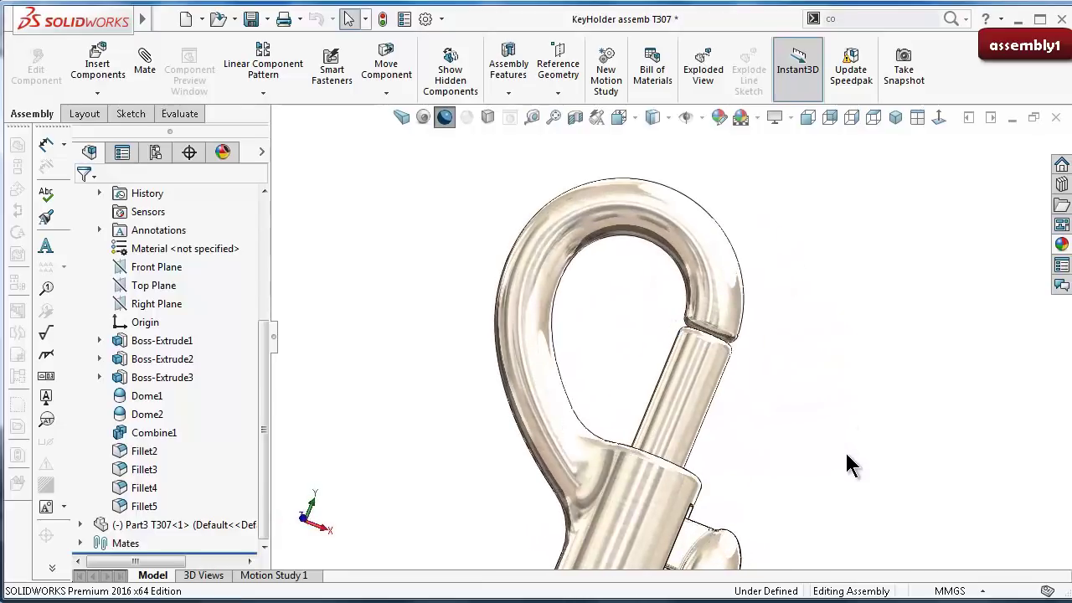
key(Down)
key(Down)
key(Down)
key(Down)
key(Down)
key(Down)
key(Down)
key(Down)
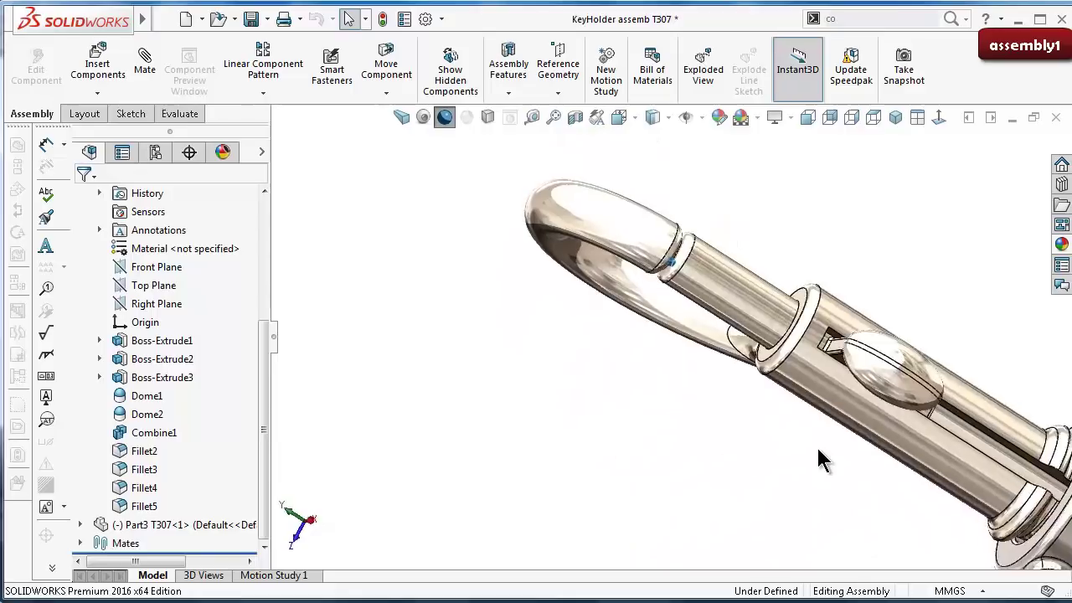
key(Down)
key(Down)
key(Down)
key(Down)
key(Down)
key(Down)
key(Down)
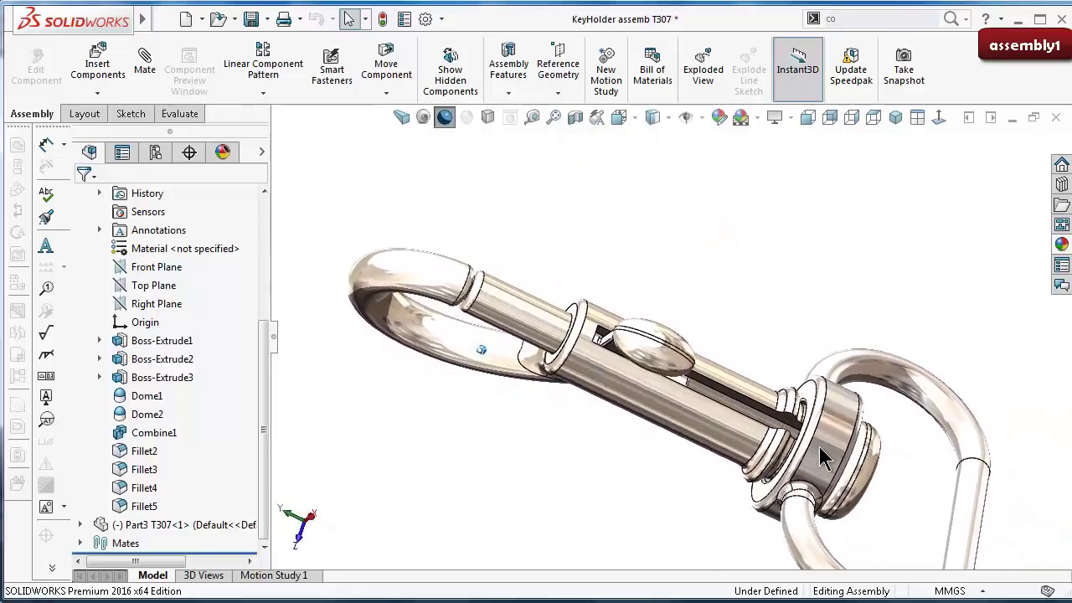
key(Down)
key(Down)
key(Down)
drag(787, 444, 796, 307)
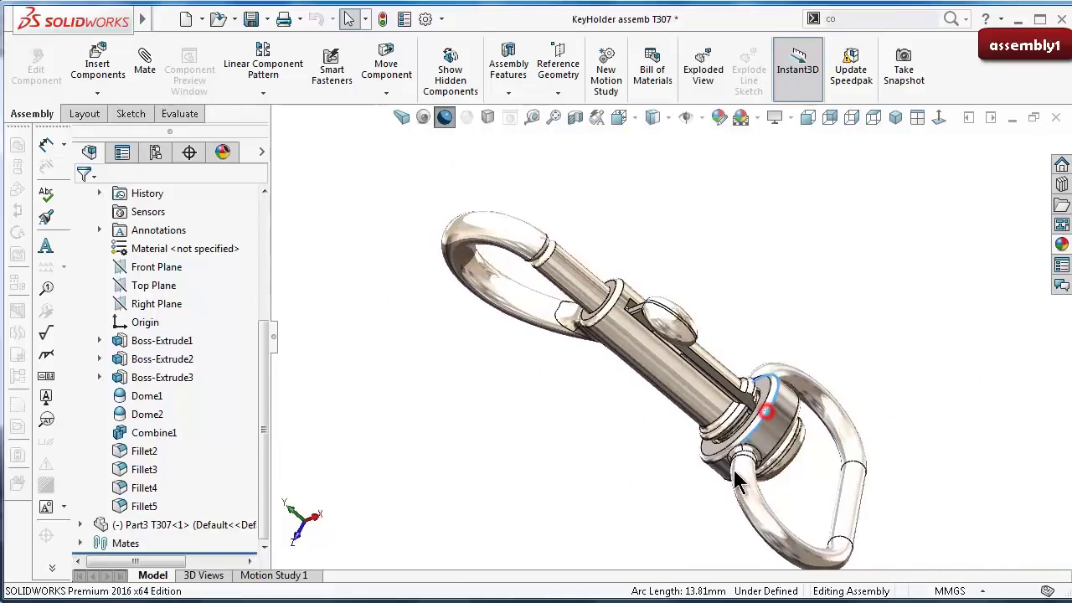
key(Down)
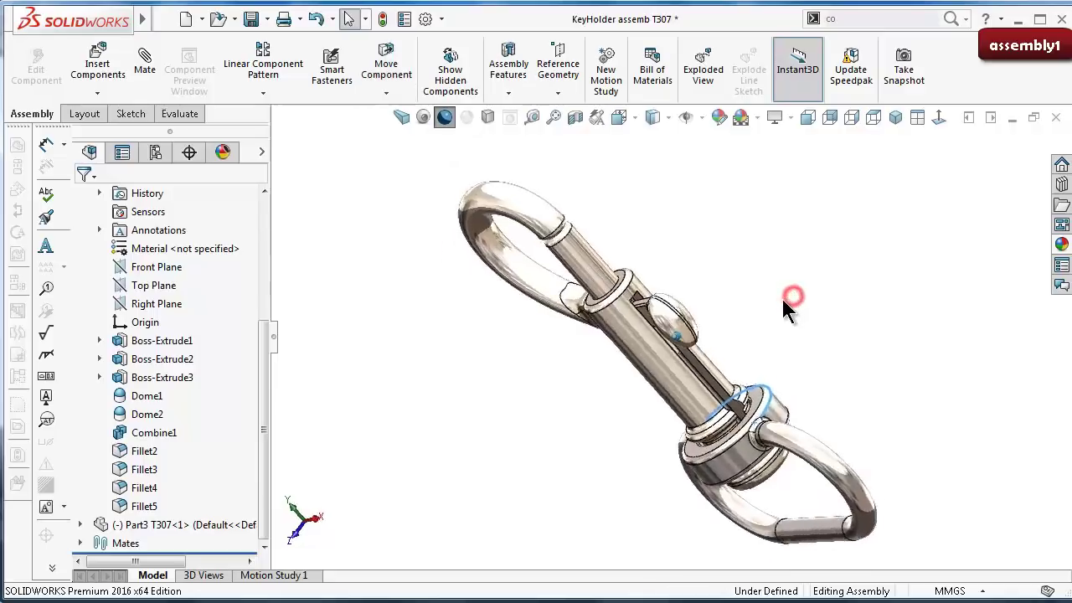
key(Down)
key(Down)
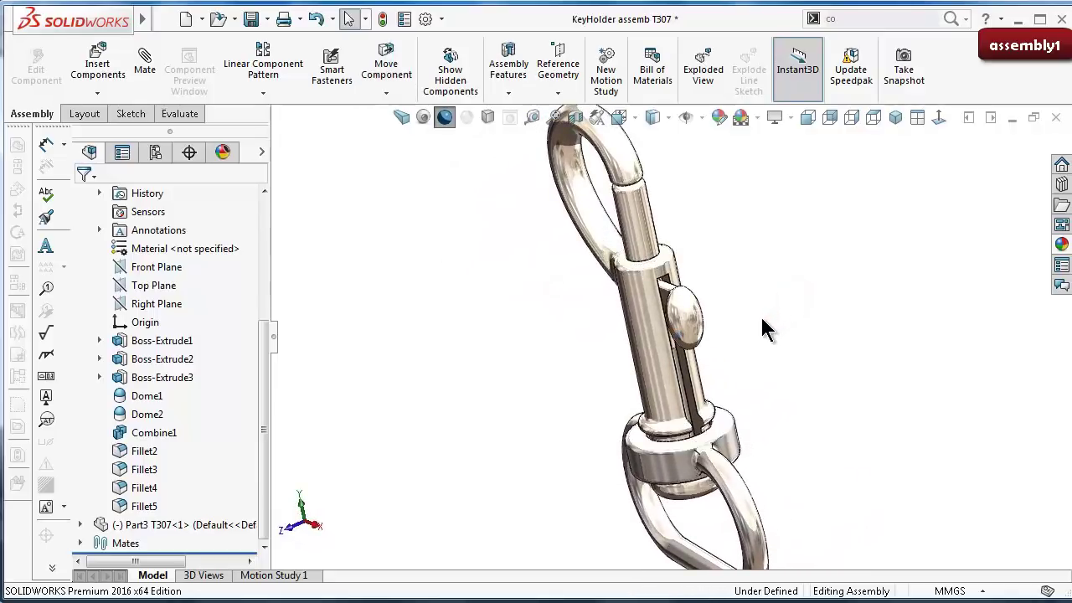
Step: Insert the Part4 spring T307 component and place it beside the key holder
click(98, 64)
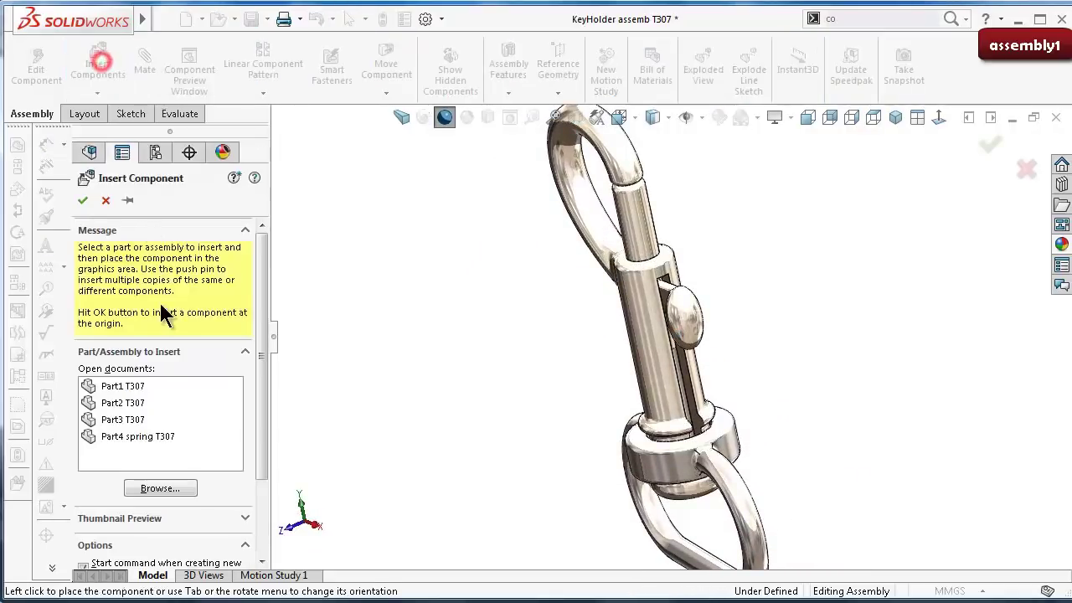
click(128, 439)
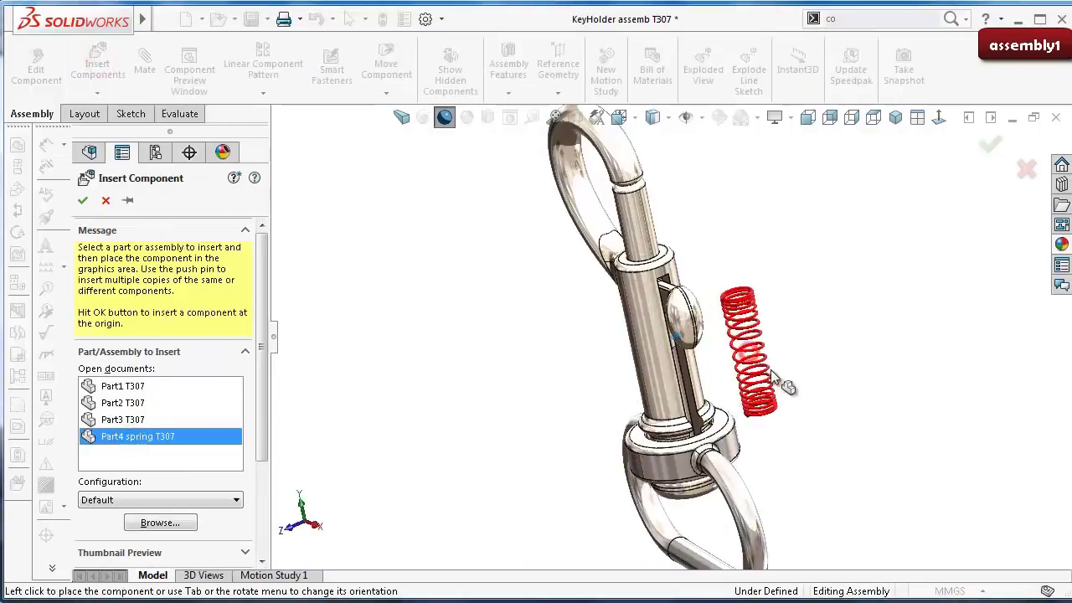
click(770, 375)
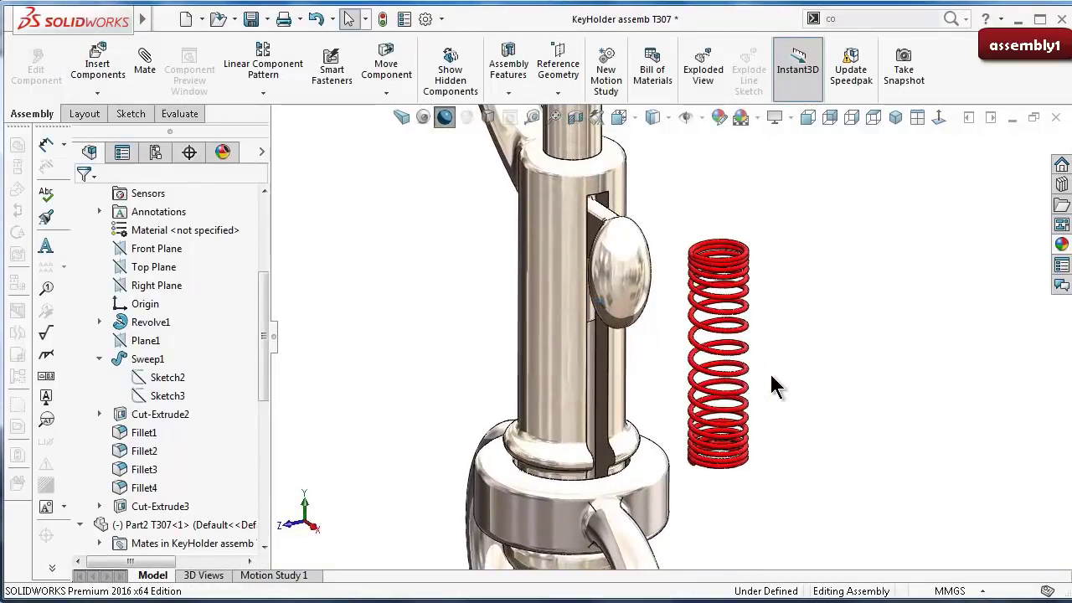
Step: Zoom in and rotate to a near-front view framing the keyholder and red spring
scroll(772, 388, down, 2)
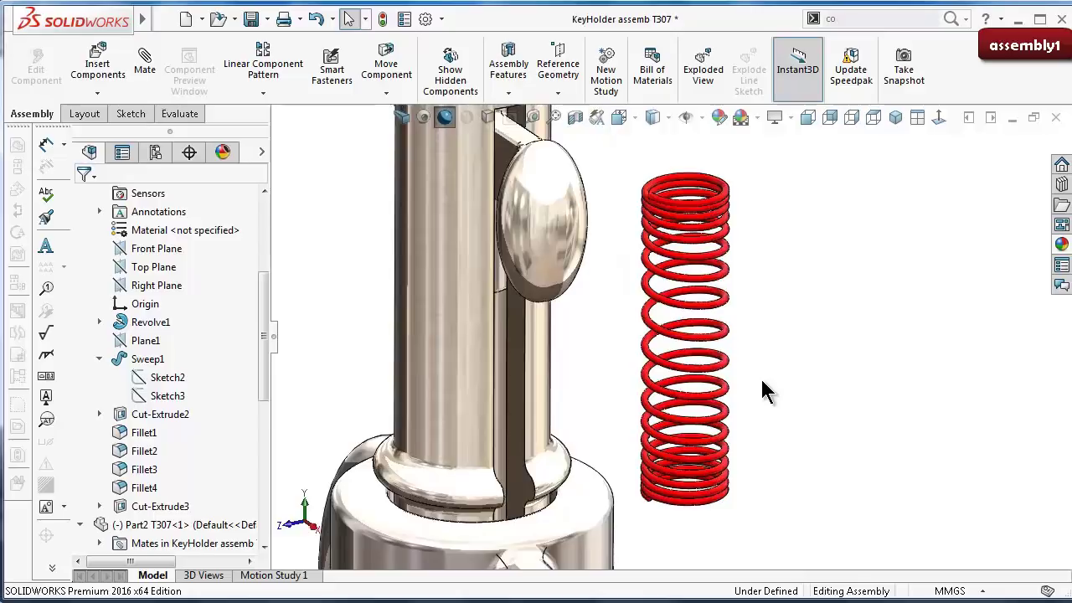
scroll(584, 167, up, 2)
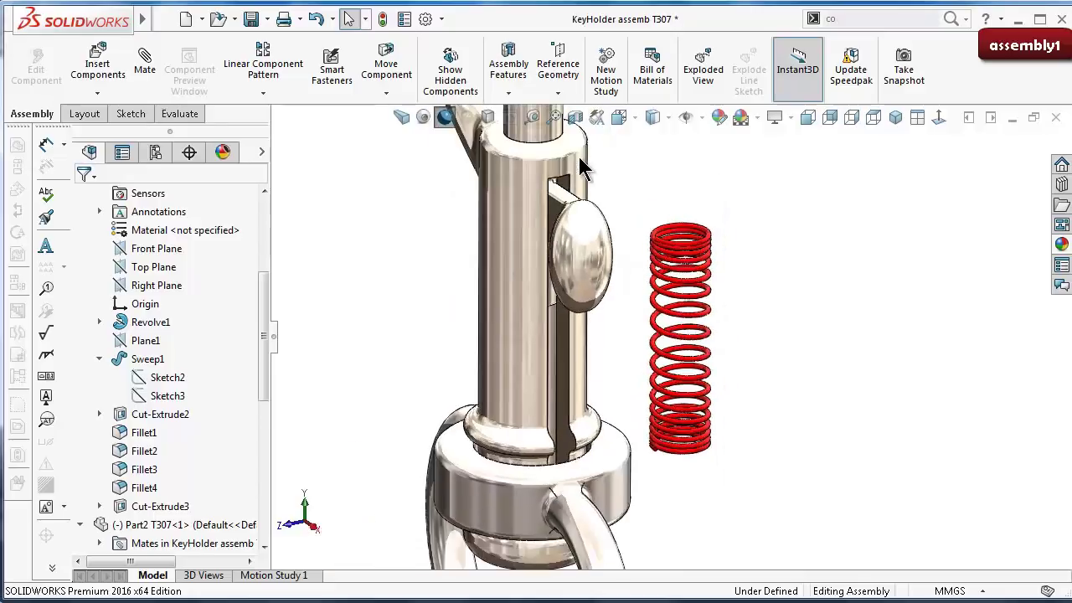
scroll(684, 449, down, 1)
scroll(676, 427, down, 1)
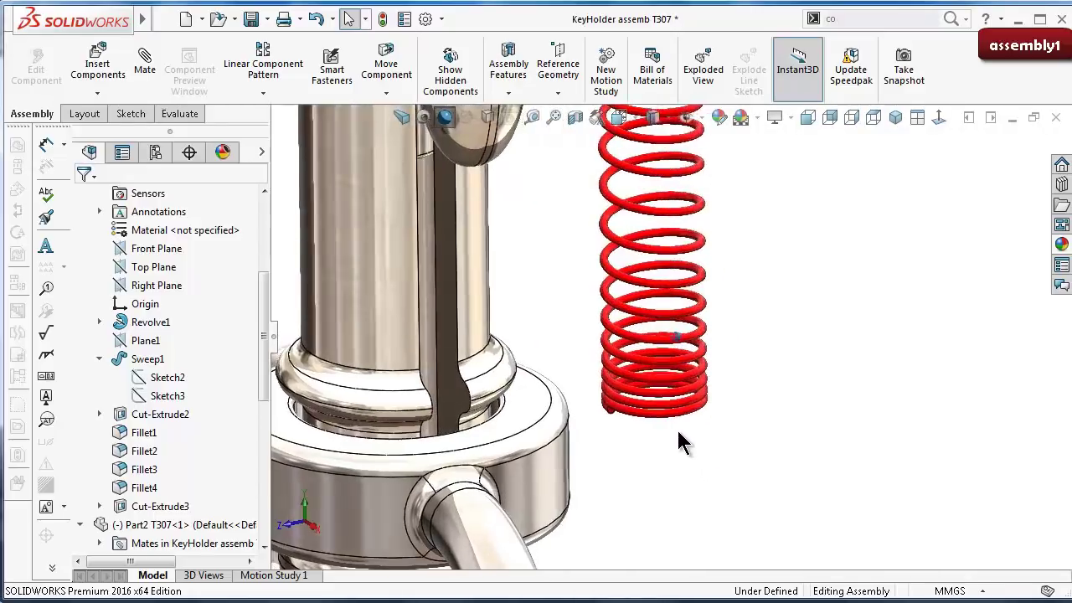
scroll(675, 427, down, 2)
key(Up)
key(Up)
key(Up)
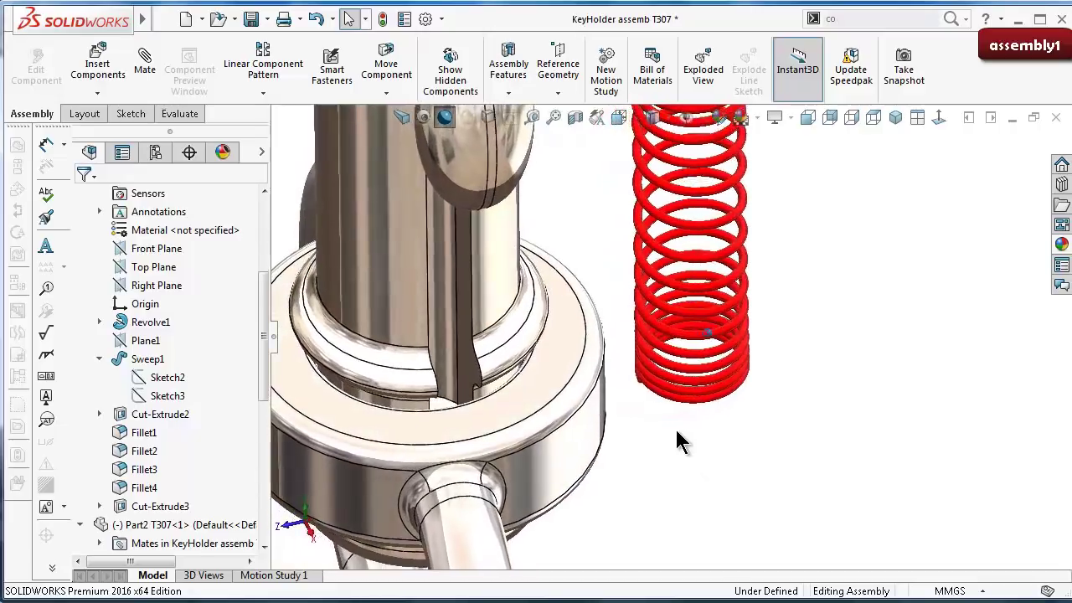
key(Up)
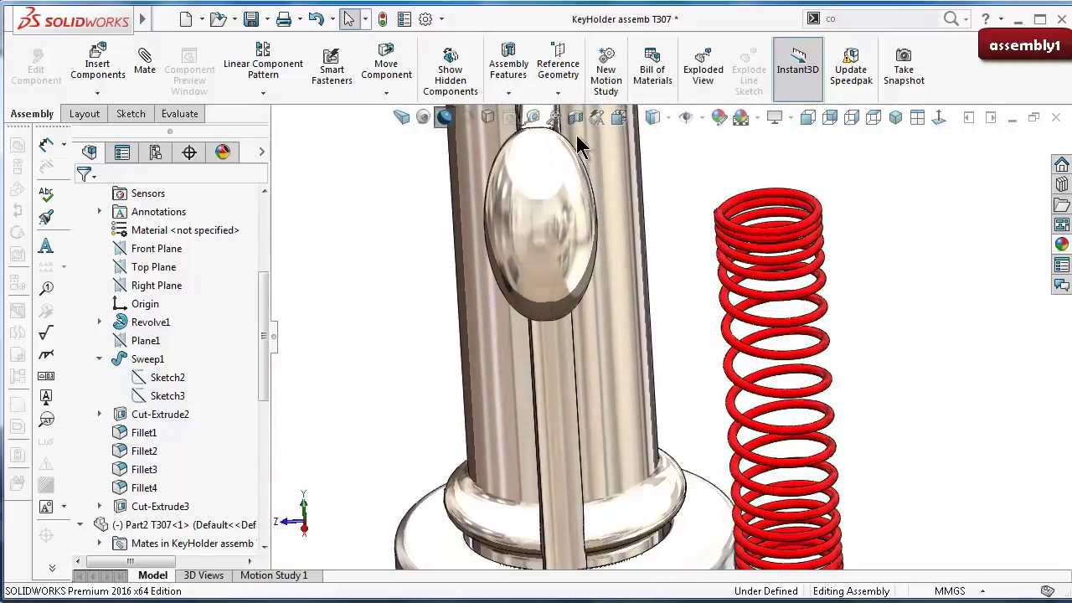
Step: Section the keyholder along the Front Plane with the cut direction flipped
click(575, 118)
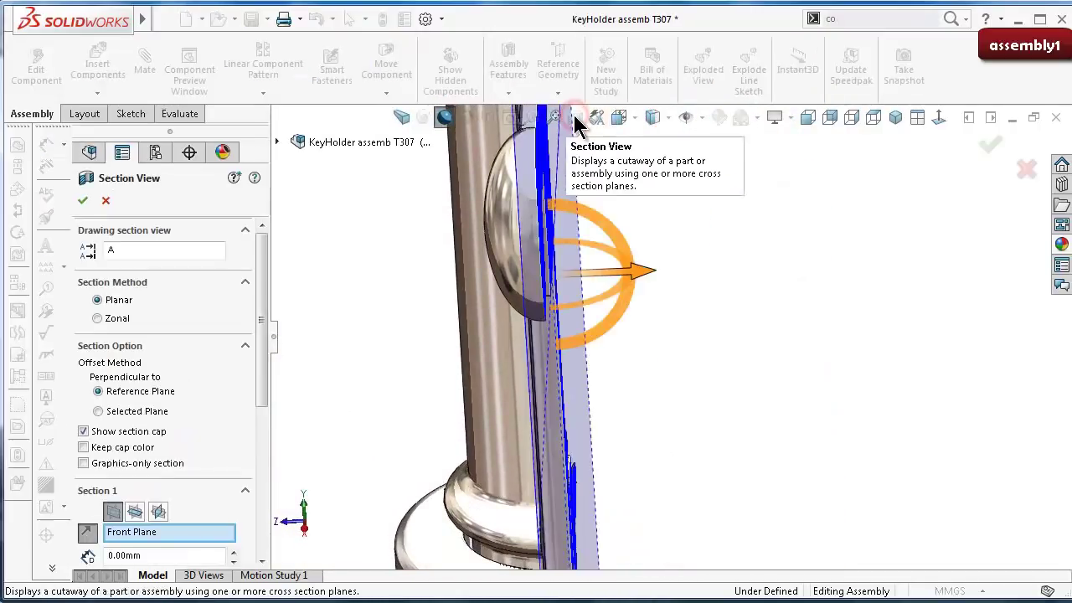
click(991, 147)
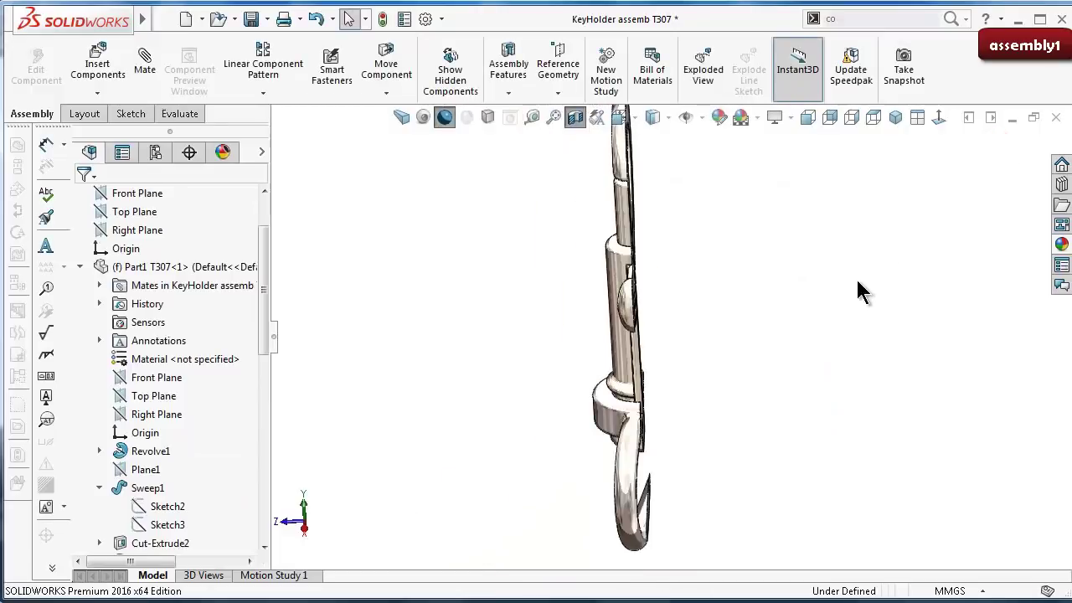
click(576, 118)
click(578, 118)
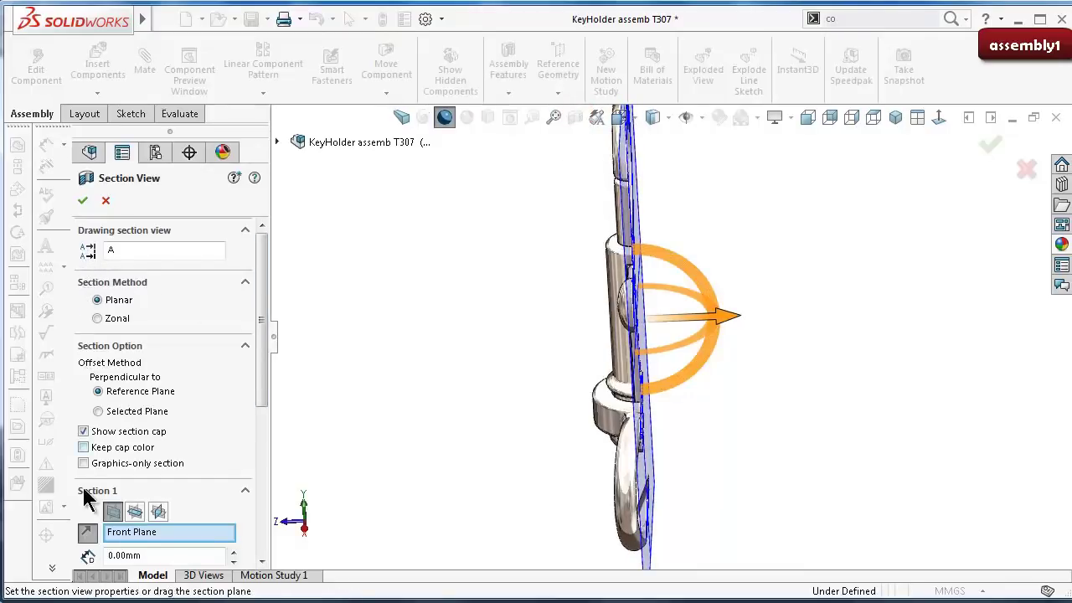
click(87, 533)
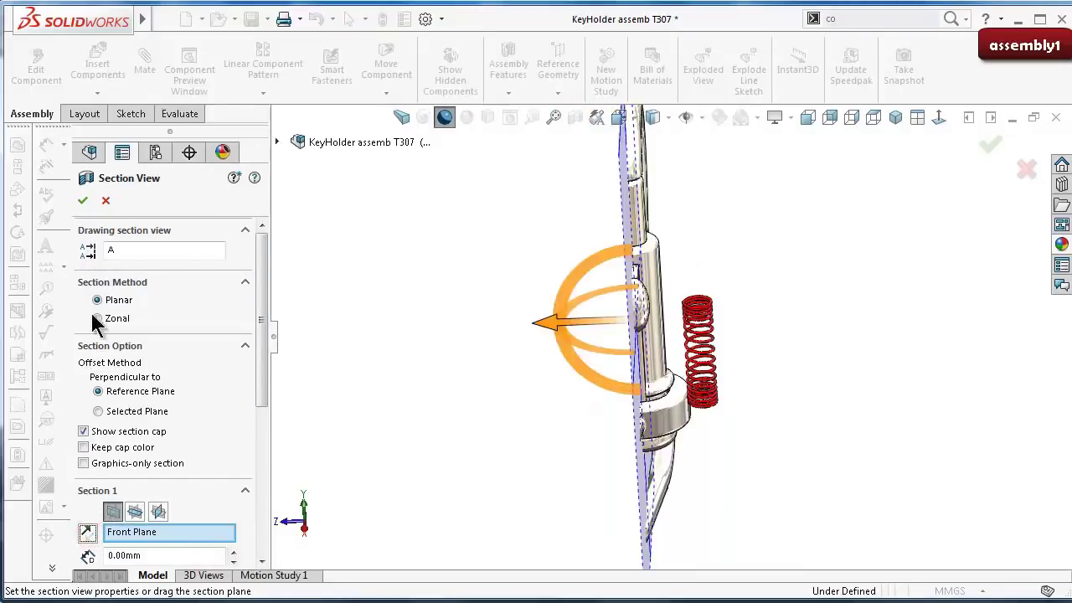
click(82, 200)
Step: Drag the spring component onto the hook shaft
middle_drag(611, 321, 681, 377)
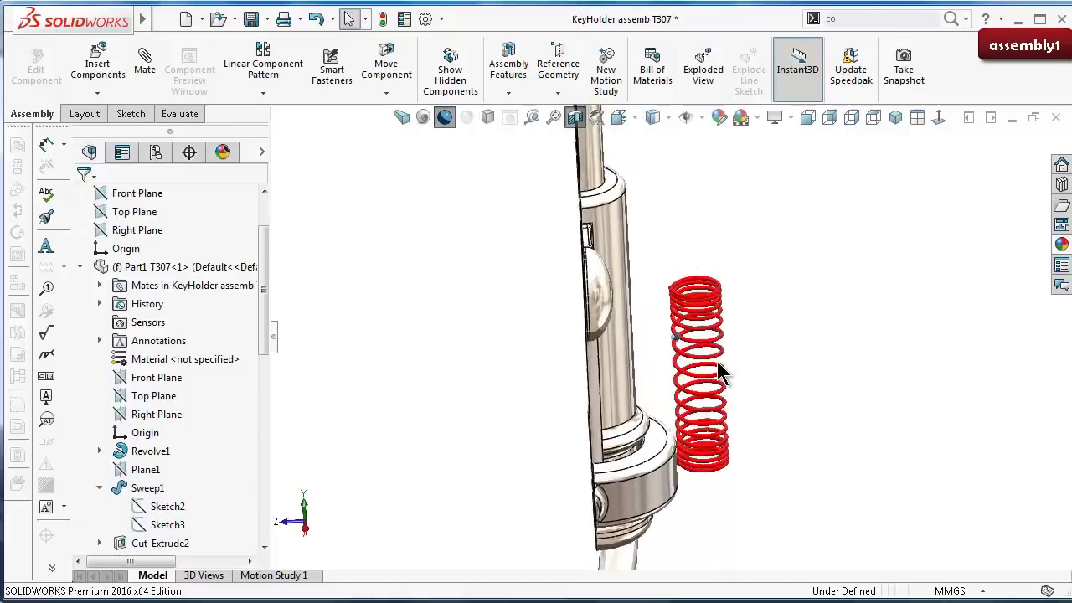
click(681, 378)
drag(670, 375, 511, 440)
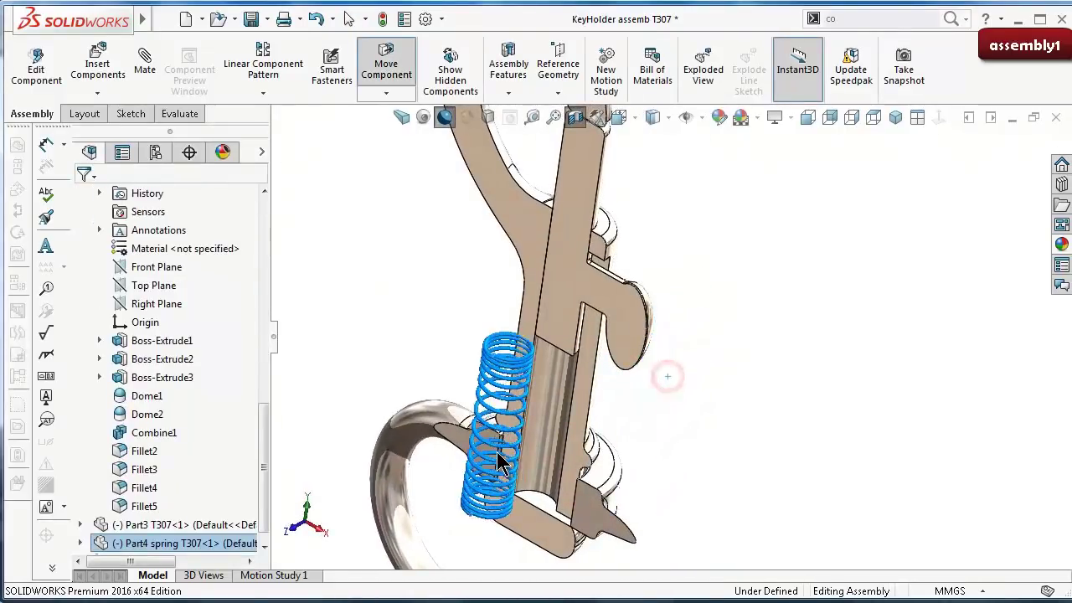
scroll(540, 459, down, 3)
mouse_move(540, 459)
middle_down()
mouse_move(586, 454)
mouse_move(581, 486)
mouse_move(629, 509)
mouse_move(637, 407)
mouse_move(612, 477)
mouse_move(481, 293)
middle_up()
Step: Select a face of the spring and start a mate from it
click(478, 288)
scroll(587, 426, down, 2)
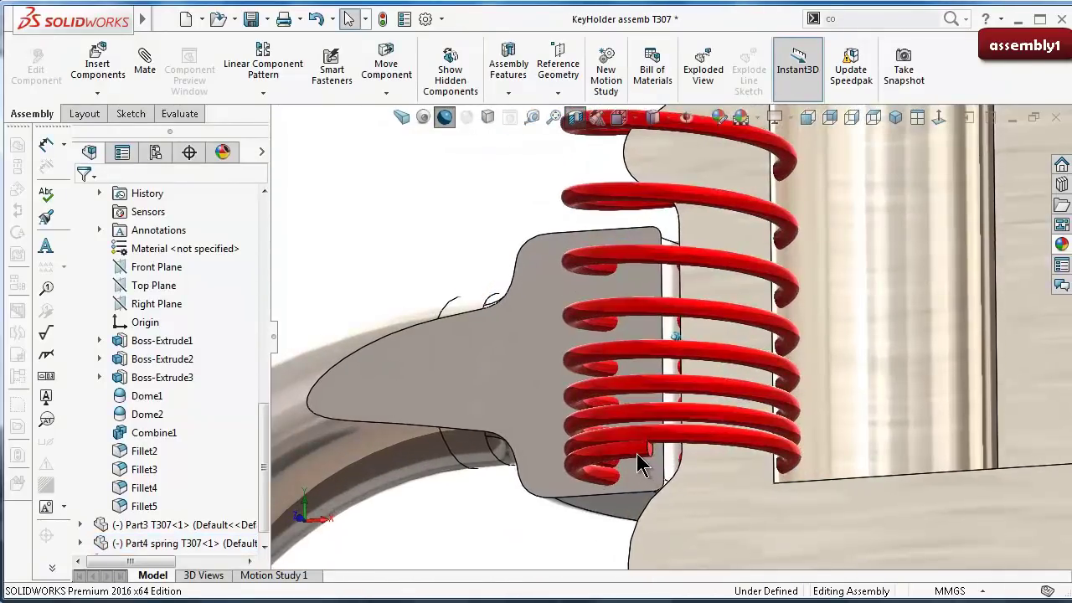
click(637, 457)
scroll(637, 456, down, 3)
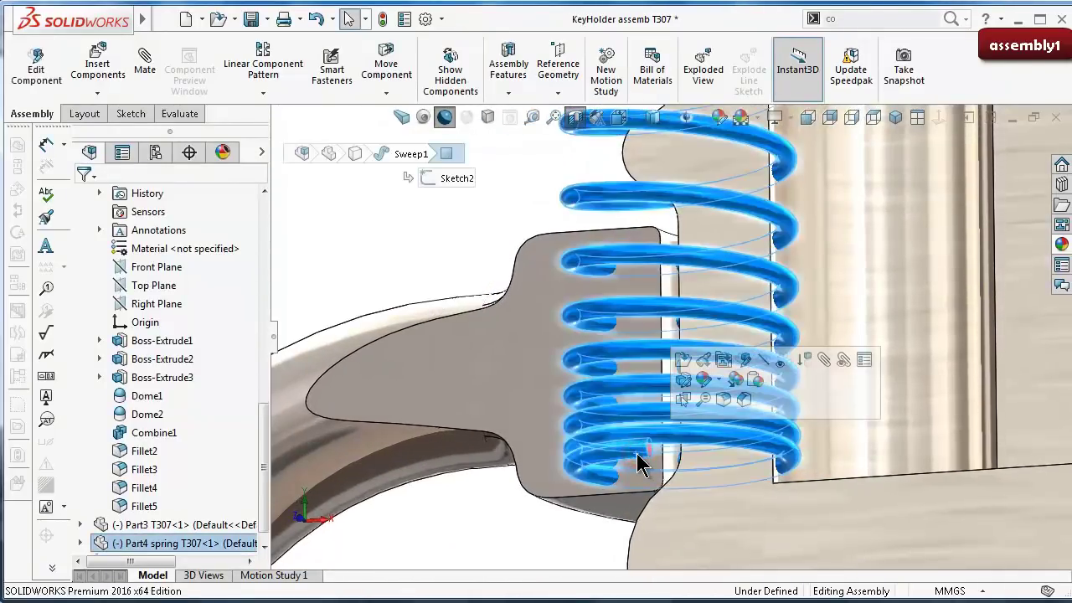
click(825, 360)
mouse_move(835, 377)
middle_down()
mouse_move(859, 425)
mouse_move(838, 390)
middle_up()
Step: Make the spring face tangent to the hook body face beneath it, then close Mate
click(835, 369)
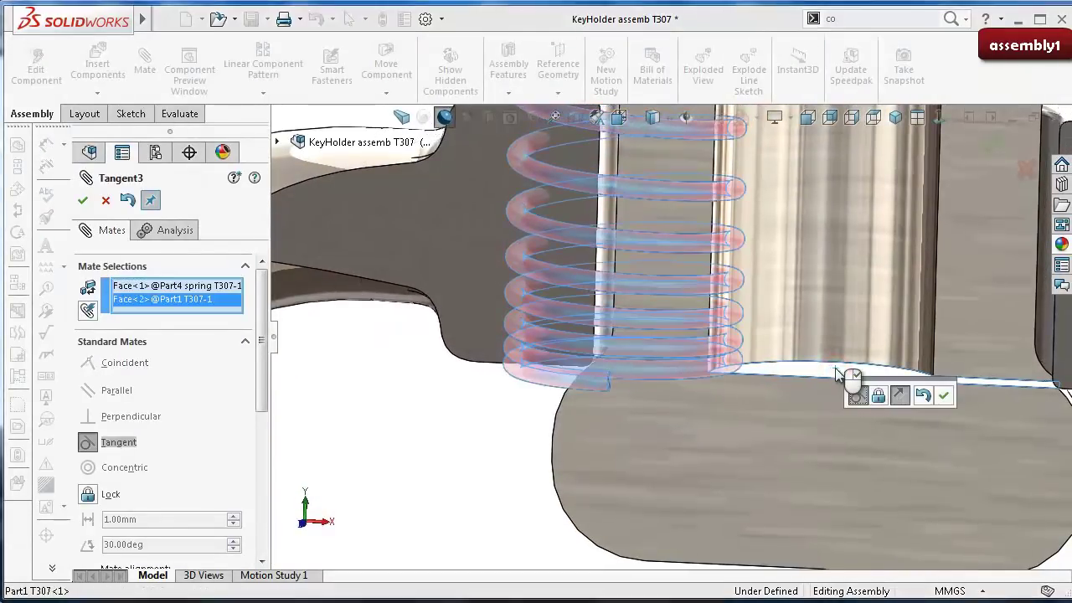
click(942, 400)
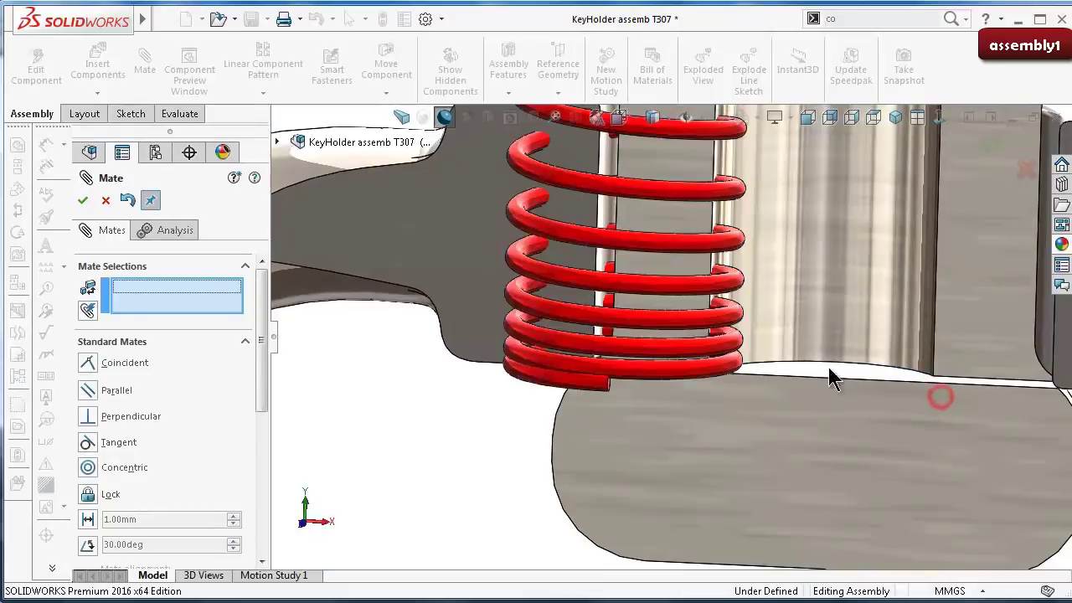
click(730, 356)
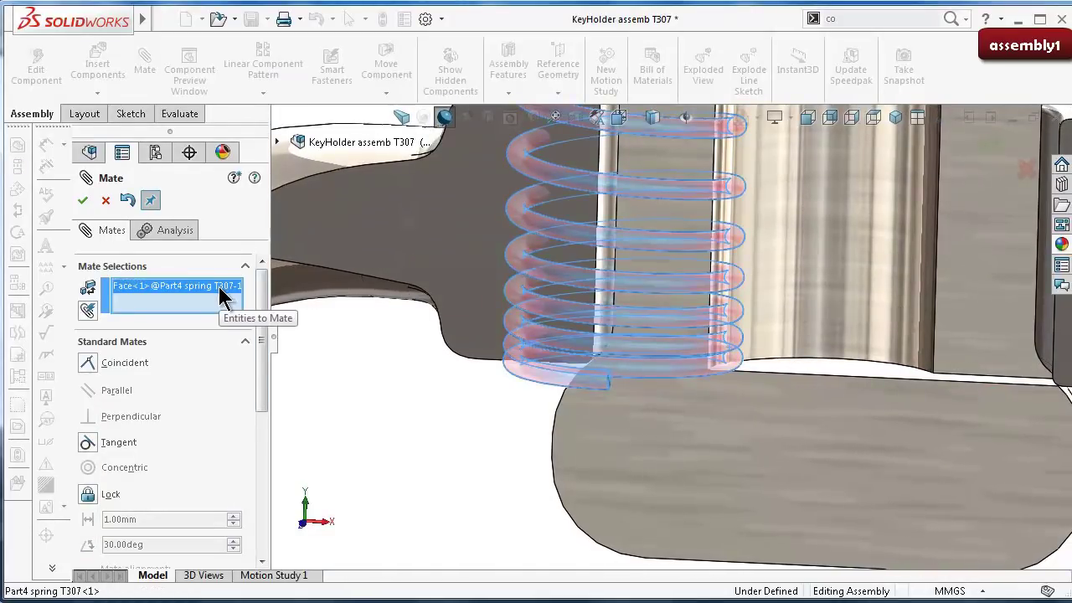
click(105, 201)
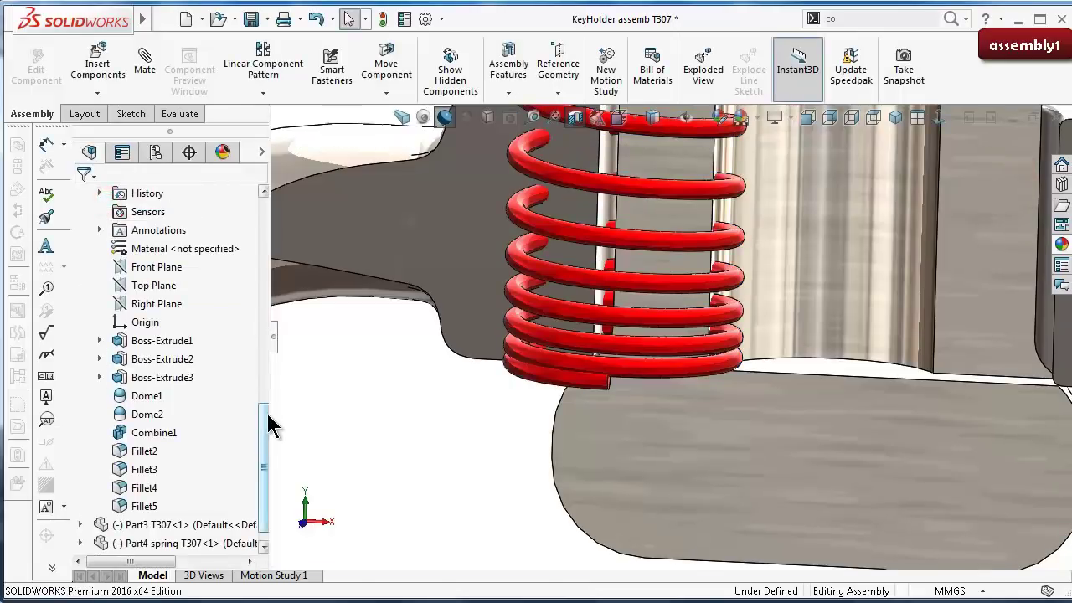
Step: Show Sketch1 under the spring's Helix/Spiral1 so its base circle appears, then deselect
drag(264, 425, 263, 457)
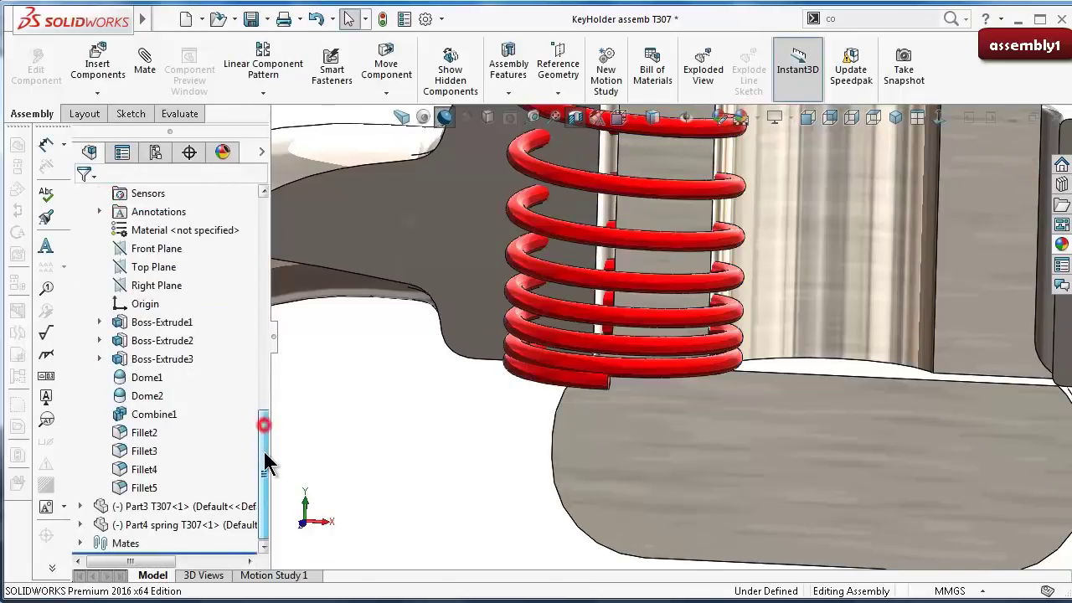
click(529, 374)
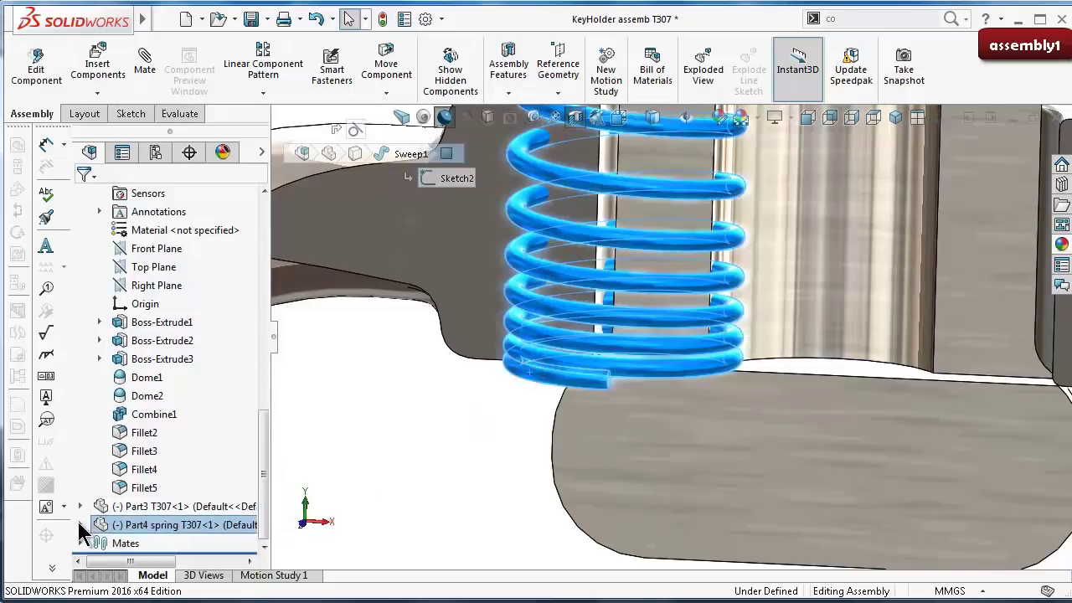
click(79, 525)
click(98, 506)
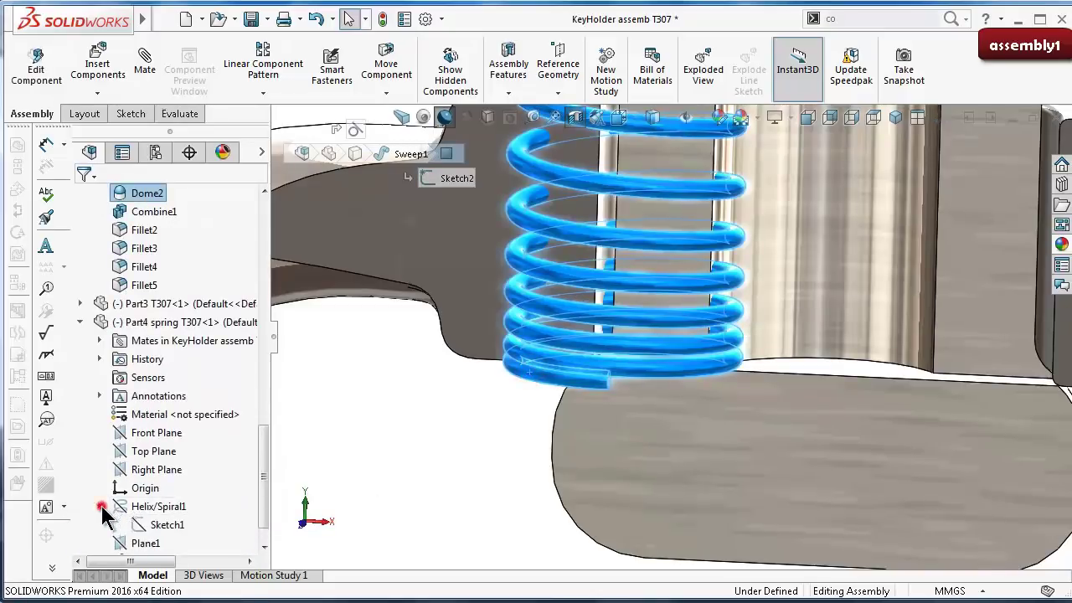
click(165, 524)
click(182, 497)
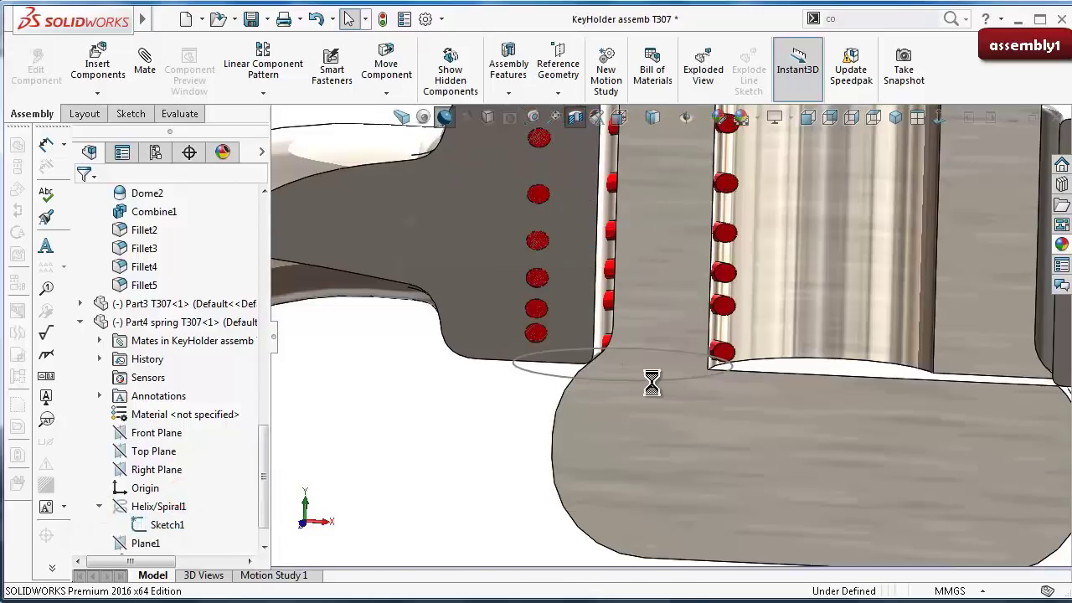
scroll(649, 389, down, 1)
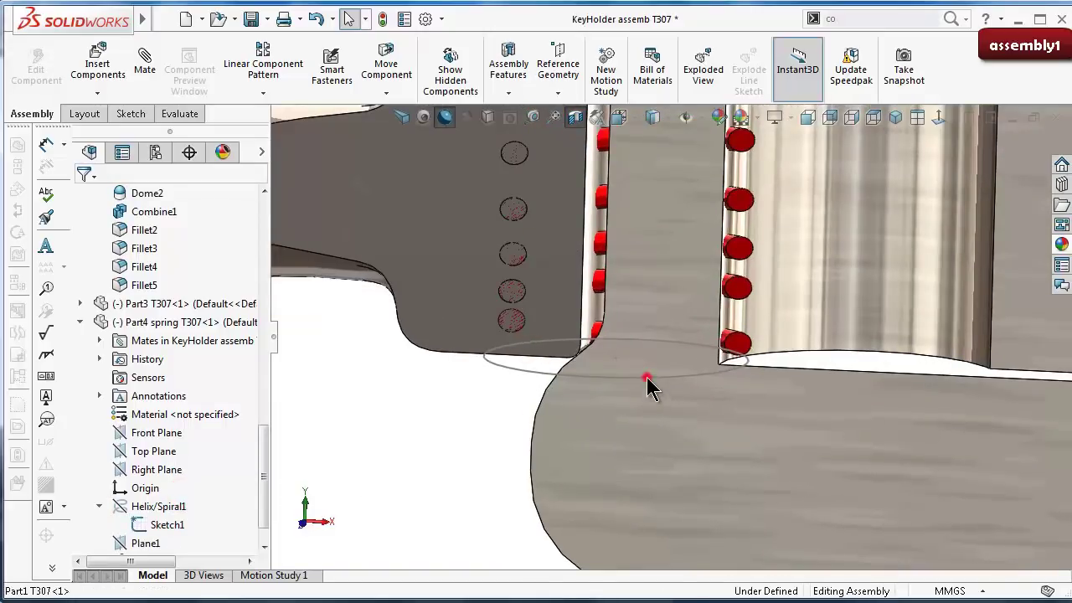
click(647, 379)
scroll(419, 406, up, 2)
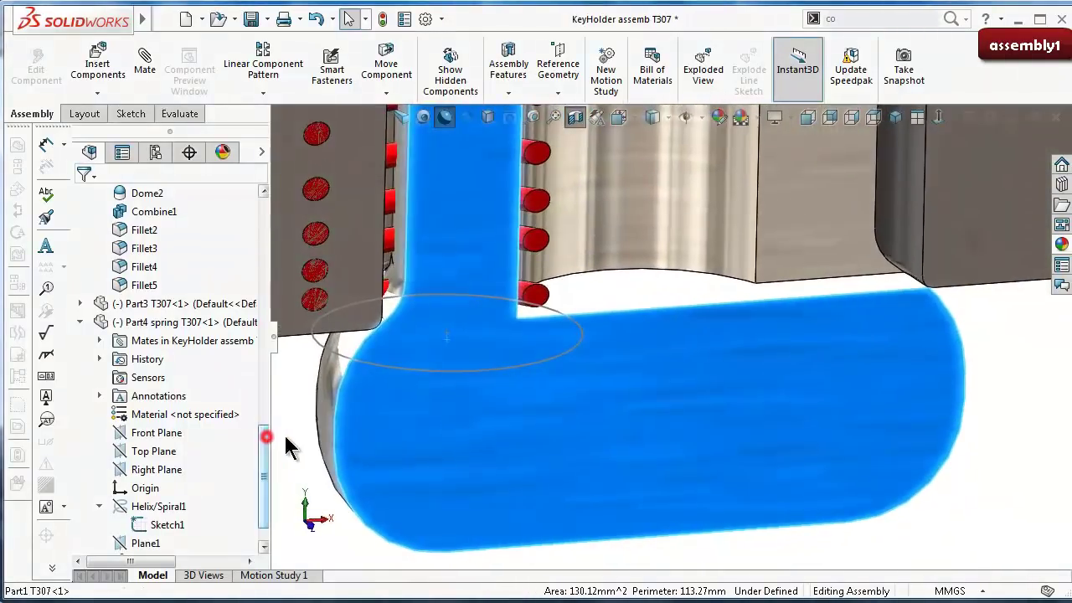
scroll(425, 411, down, 1)
click(369, 414)
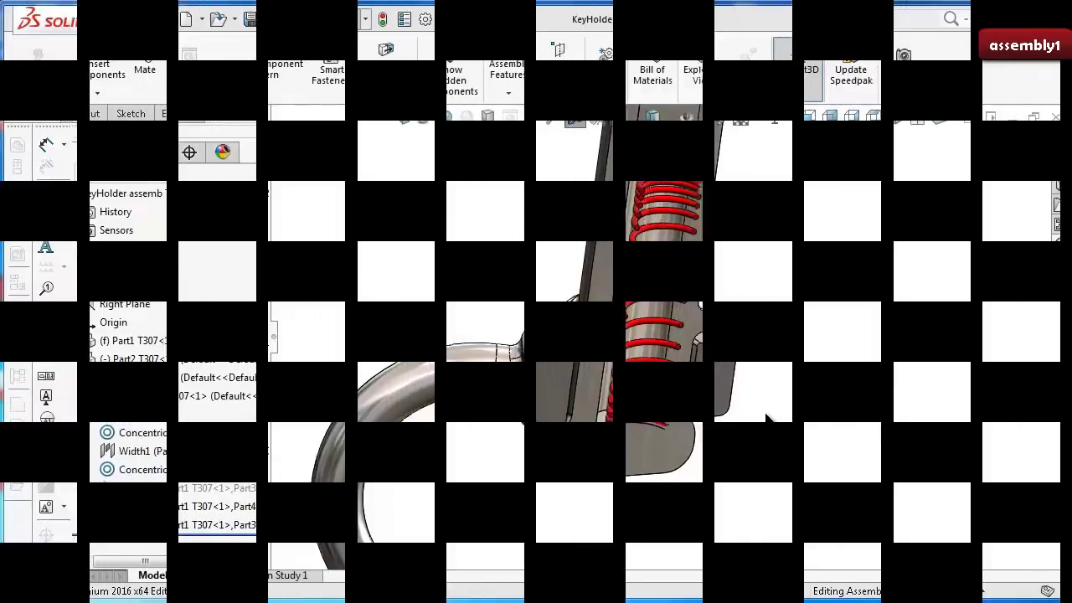
scroll(631, 429, down, 2)
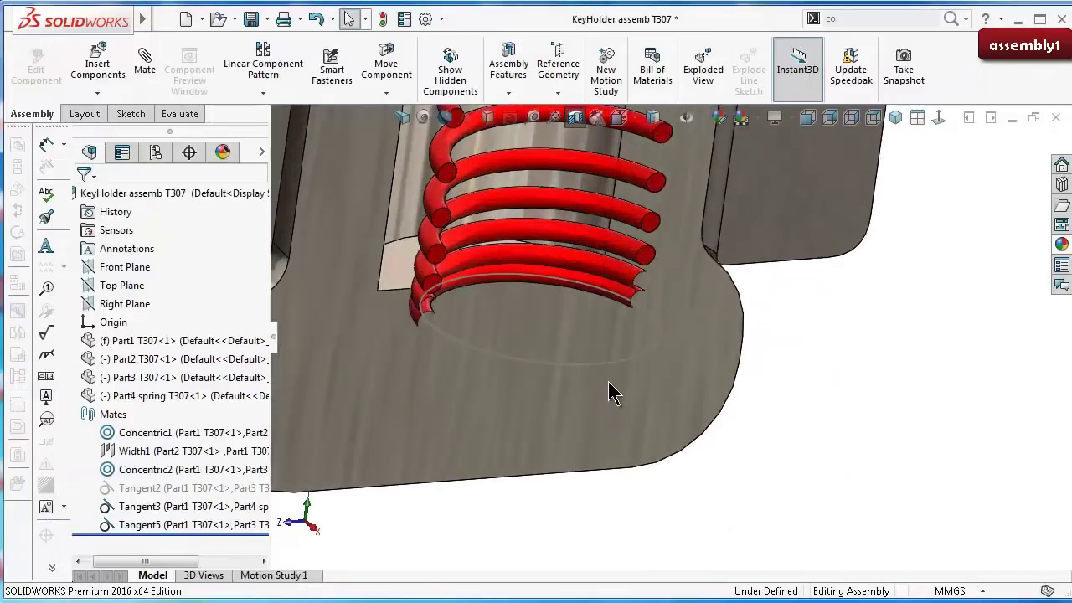
click(611, 369)
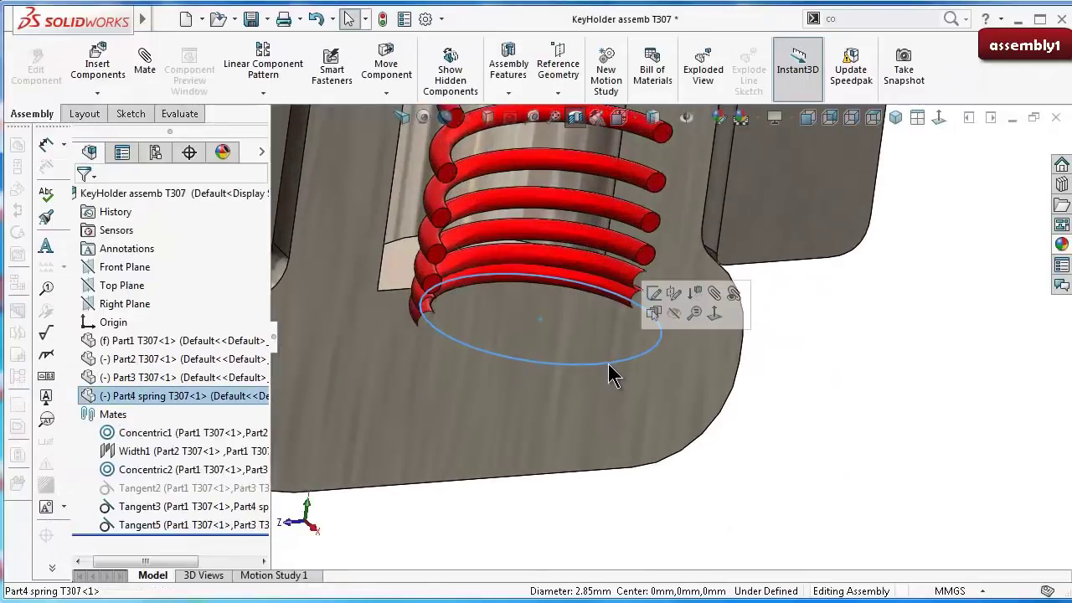
click(710, 305)
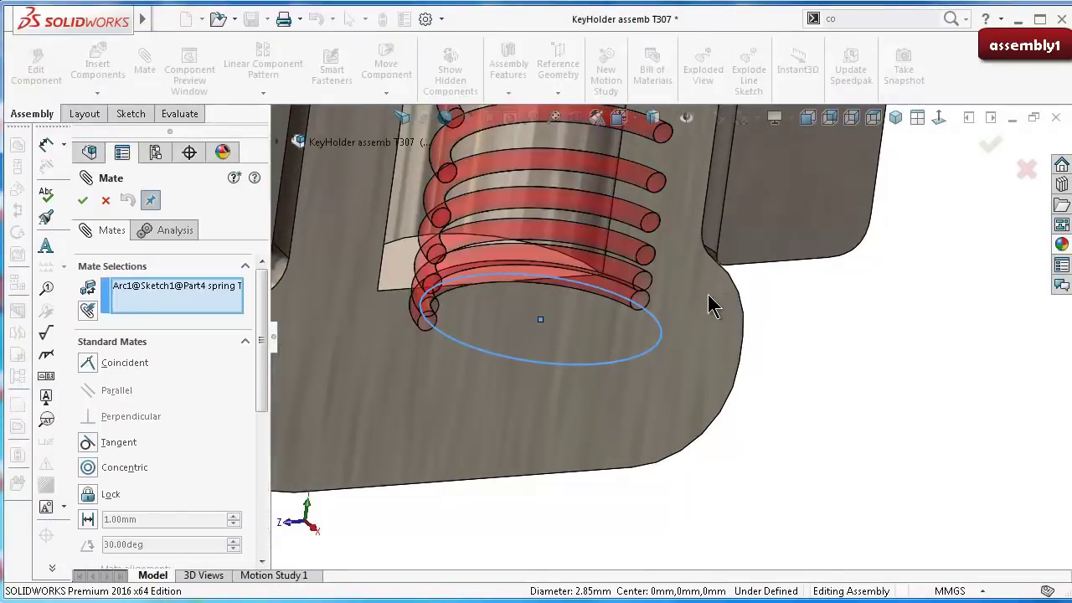
click(410, 245)
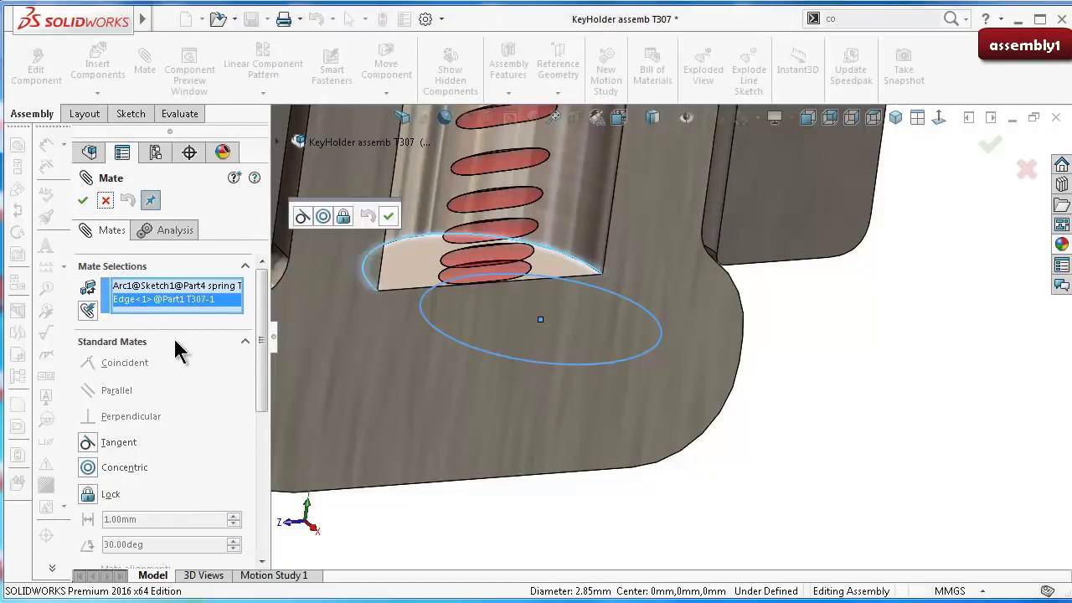
drag(265, 342, 267, 404)
scroll(268, 427, up, 1)
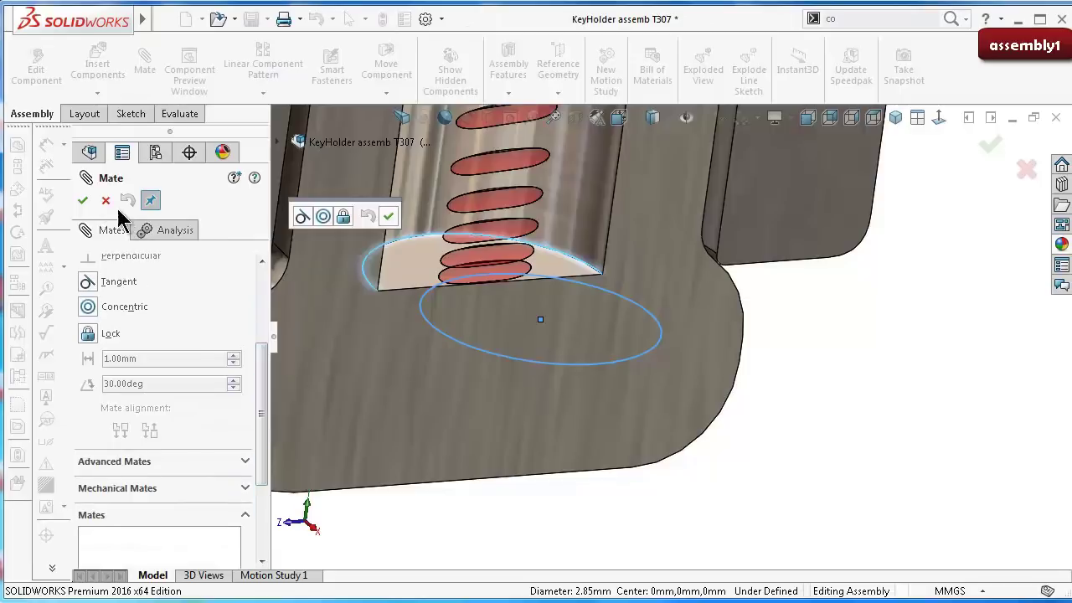
click(82, 200)
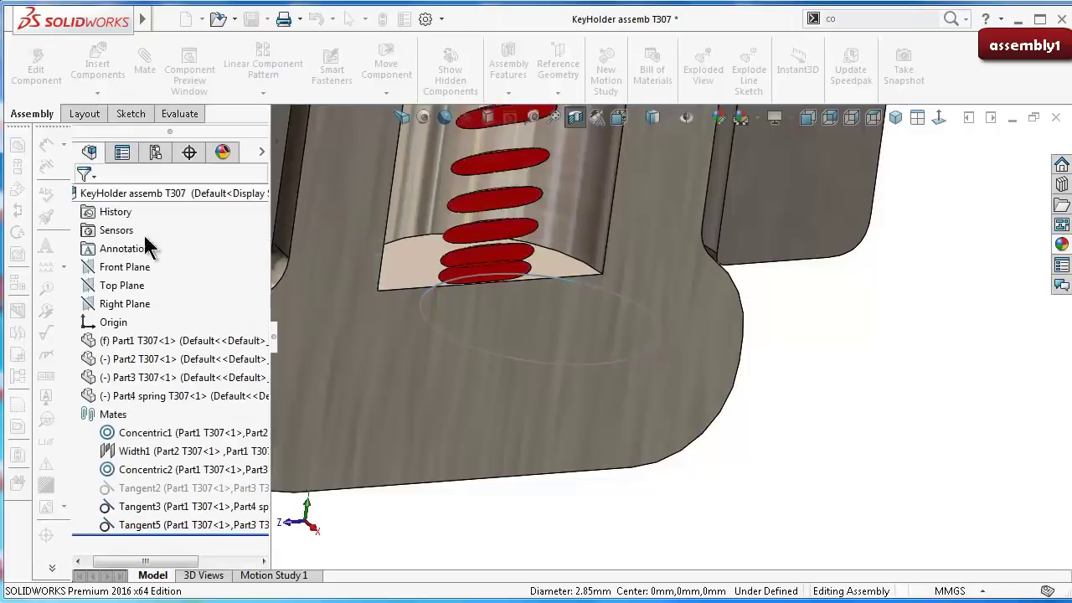
Step: Suppress the Tangent3 mate and drag the freed spring out to the right of the hook body
click(181, 528)
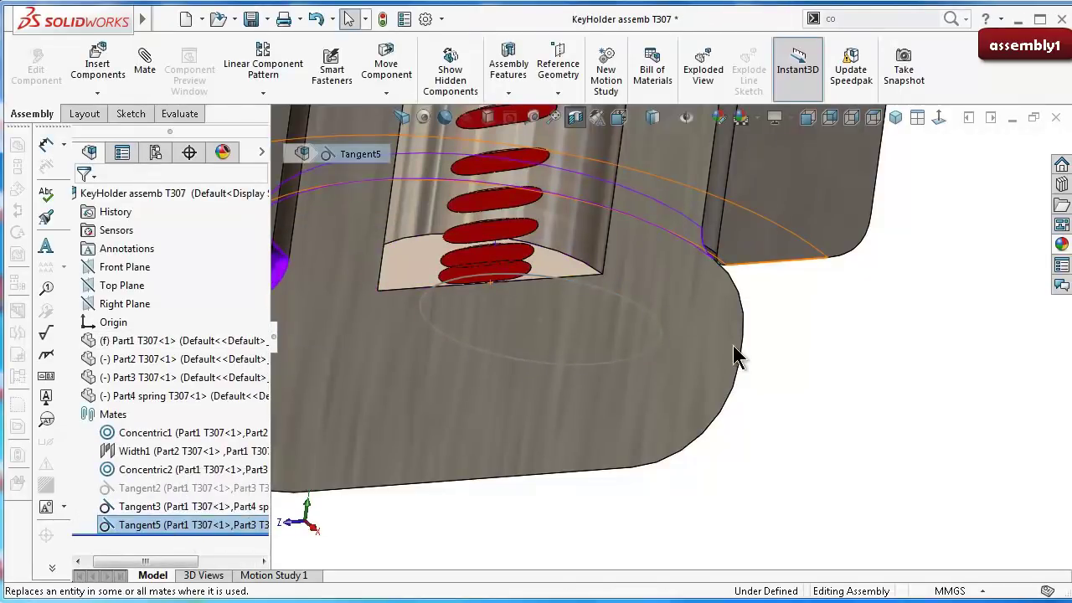
scroll(733, 345, up, 3)
click(168, 507)
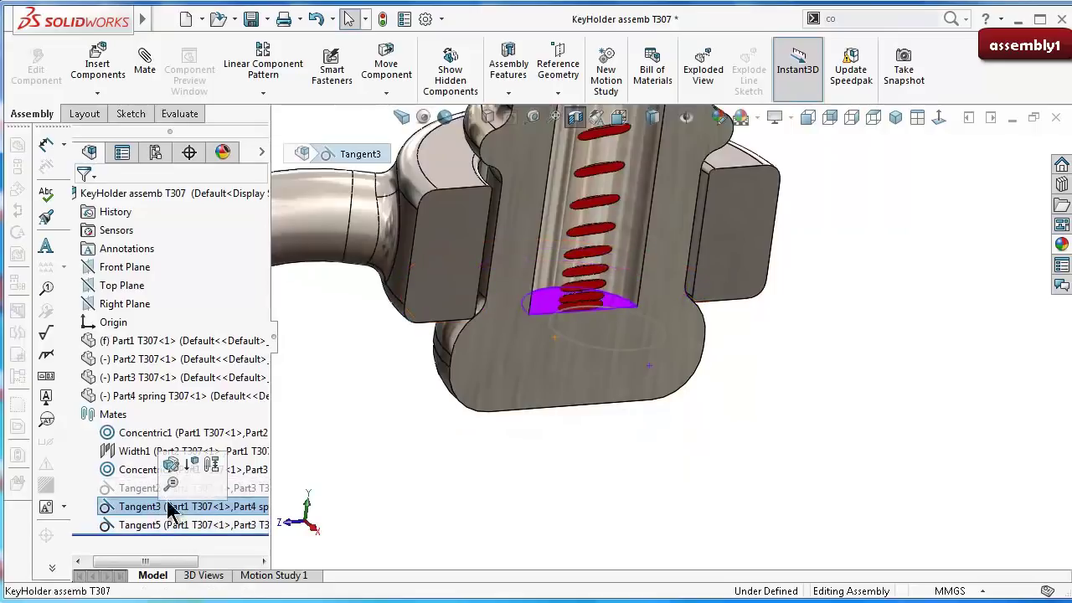
click(194, 465)
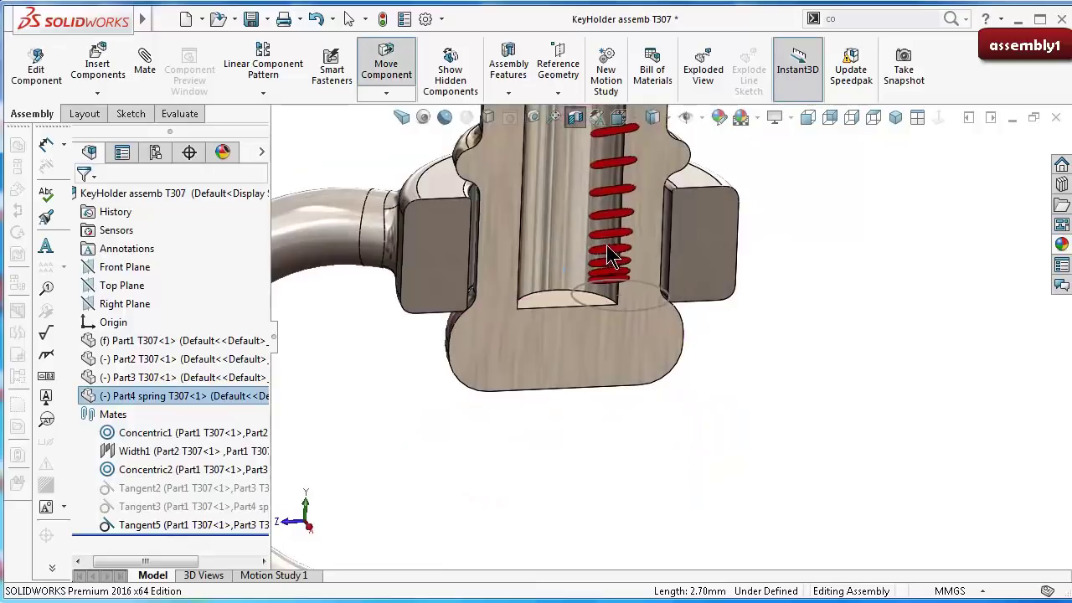
drag(567, 283, 774, 327)
mouse_move(774, 328)
middle_down()
mouse_move(821, 397)
mouse_move(761, 363)
mouse_move(796, 465)
middle_up()
Step: Mate the spring's base sketch circle concentric with the hook body's bore edge
click(800, 468)
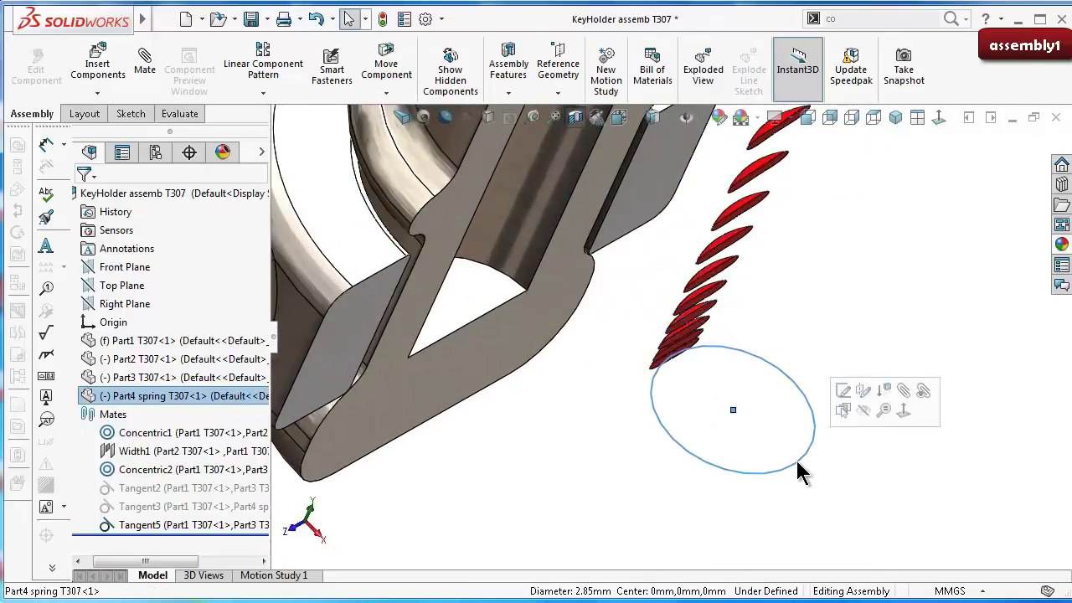
click(889, 392)
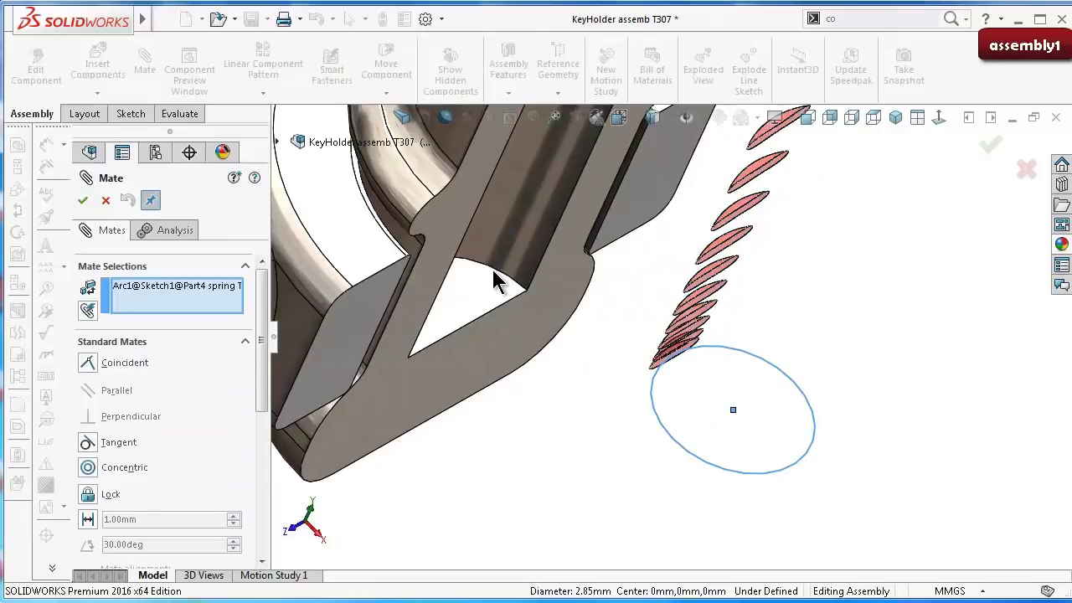
click(496, 281)
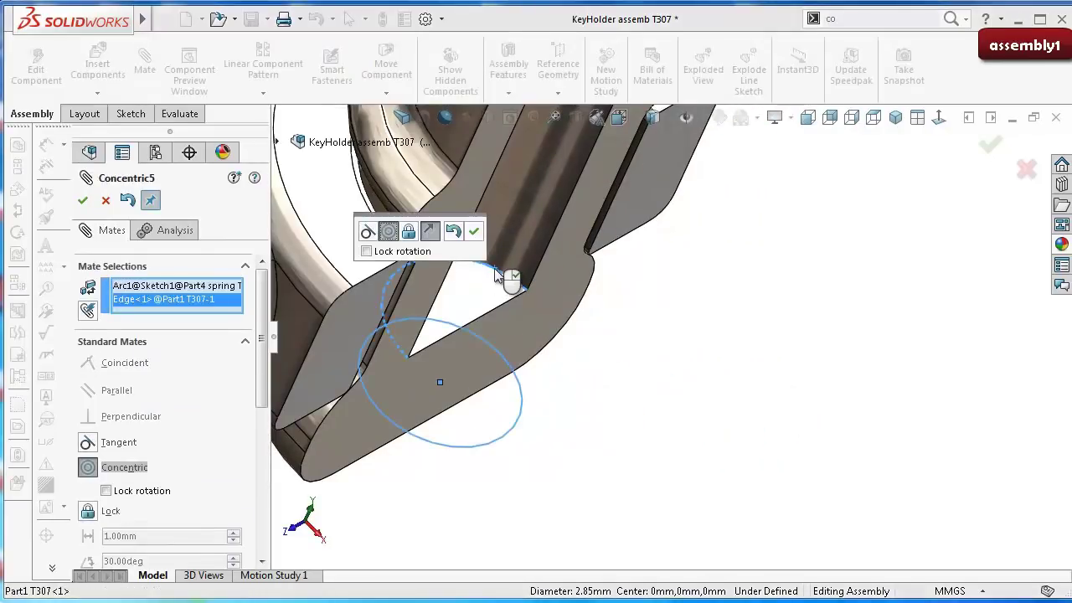
middle_drag(398, 258, 475, 237)
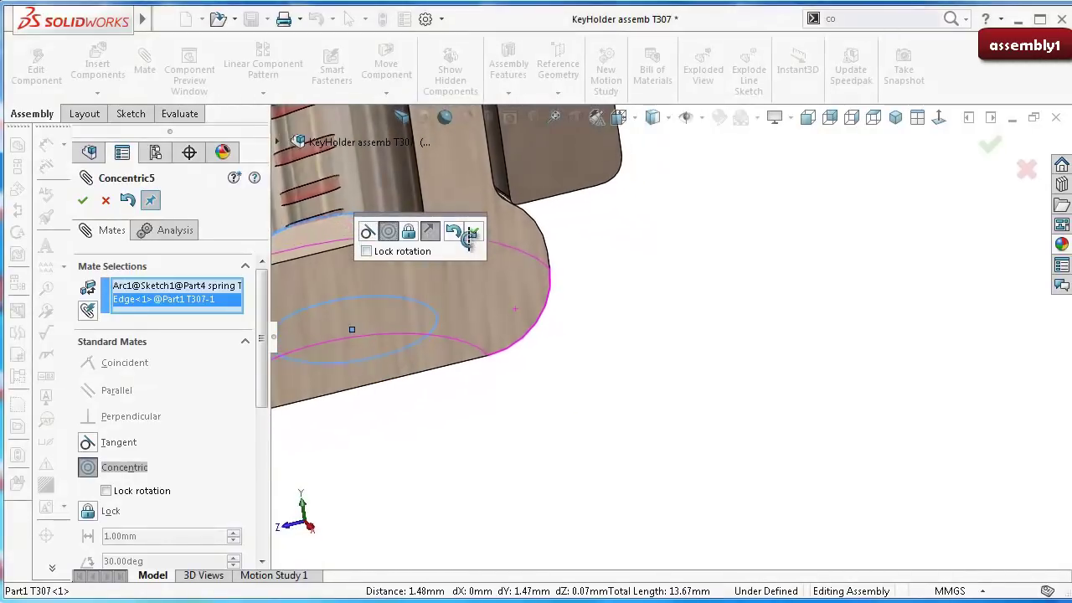
click(475, 232)
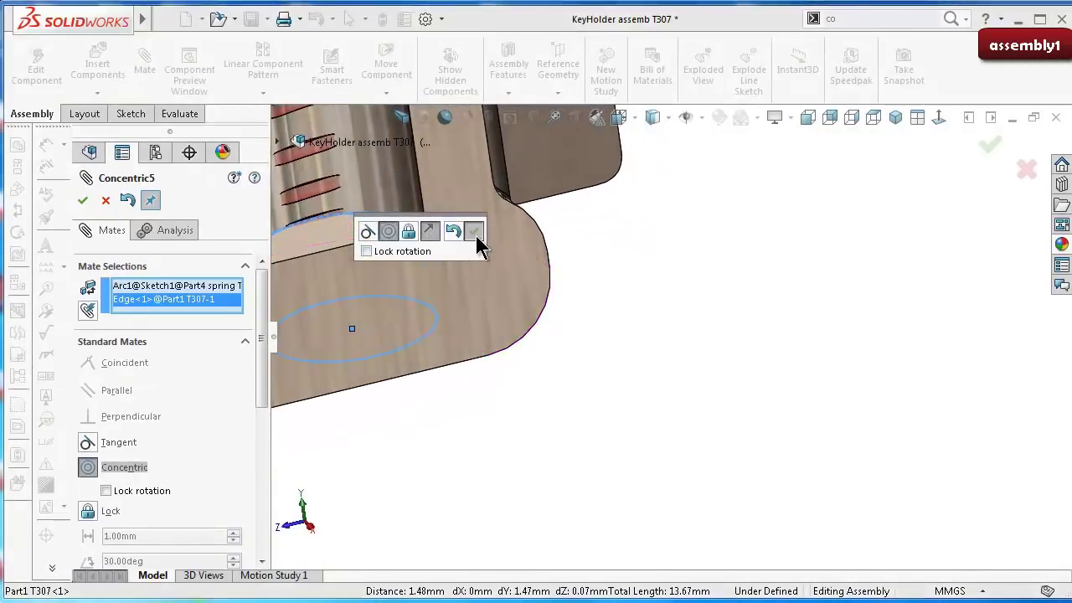
Step: Make the spring's end arc coincident with the bore's bottom face and finish mating
click(437, 325)
click(394, 228)
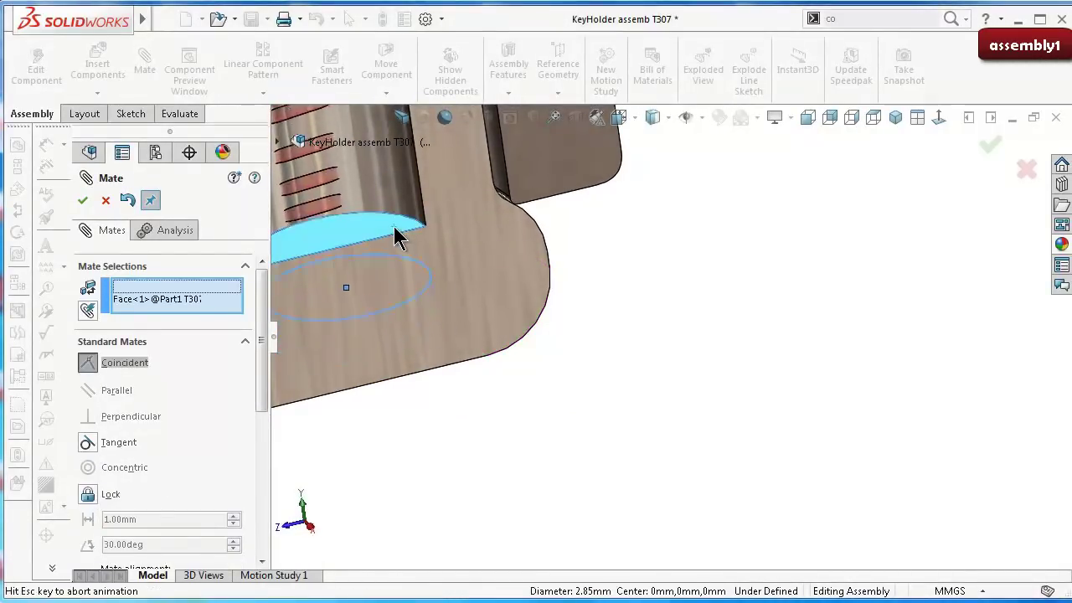
click(375, 191)
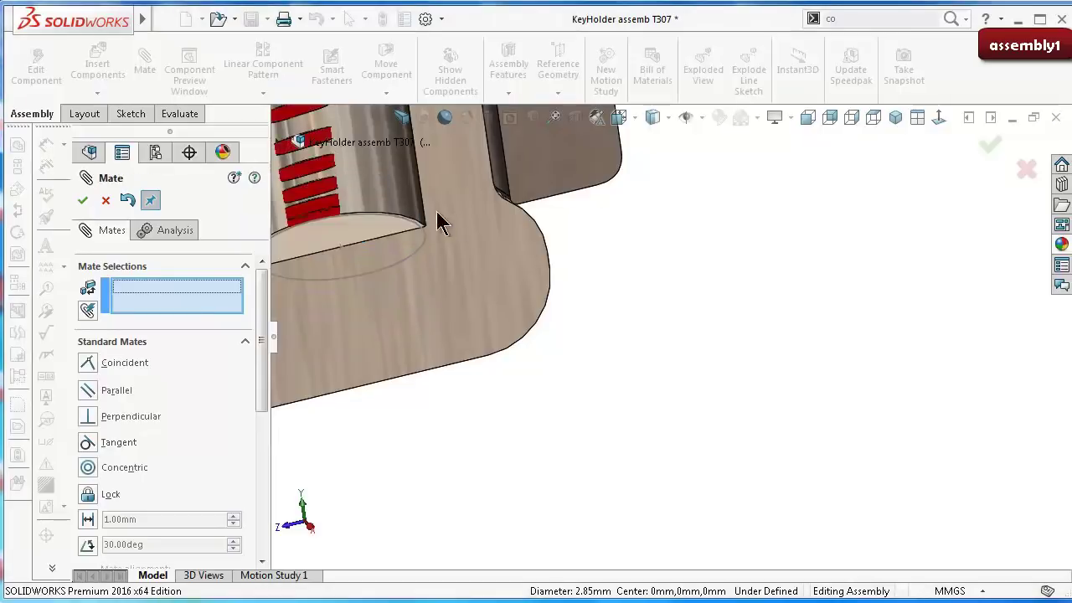
scroll(546, 257, up, 2)
scroll(505, 211, up, 2)
scroll(511, 201, up, 2)
middle_drag(509, 202, 539, 239)
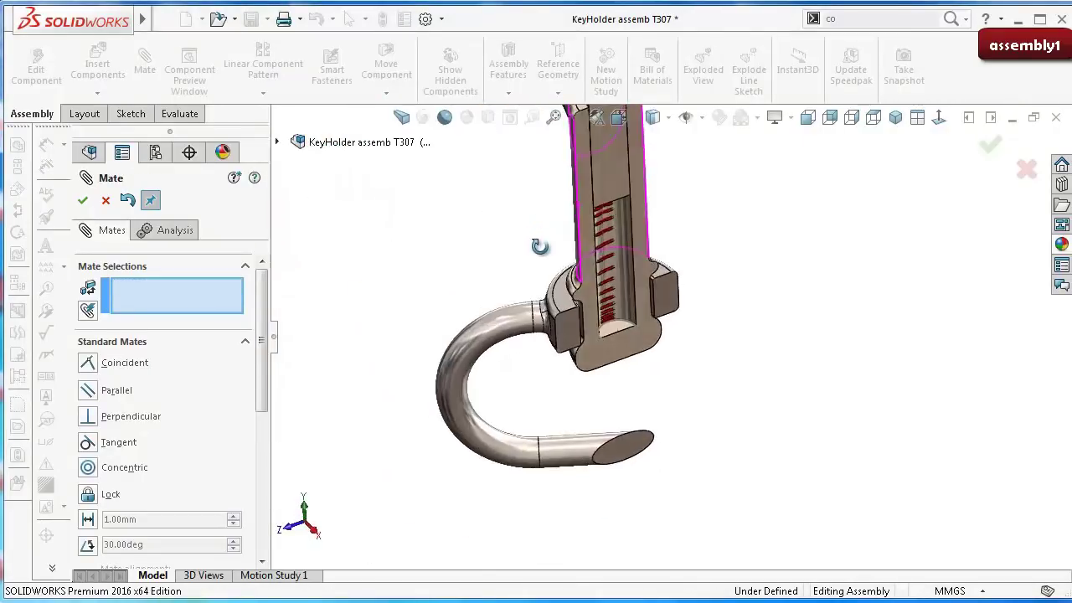
scroll(539, 240, up, 2)
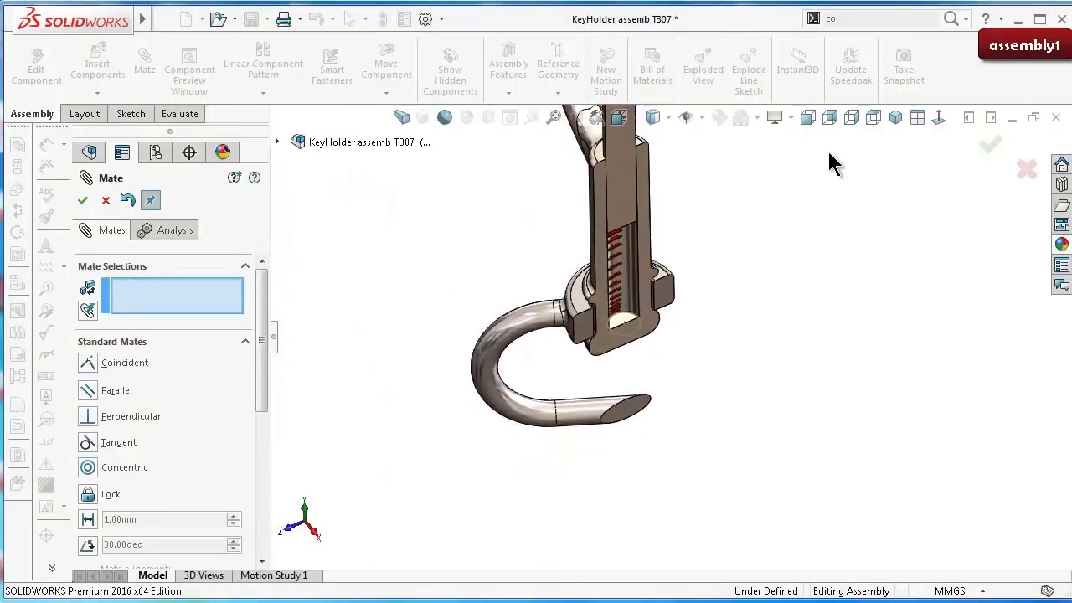
click(991, 149)
Step: Try dragging the fixed hook body, then orbit to an angled view of the key holder
scroll(702, 234, down, 1)
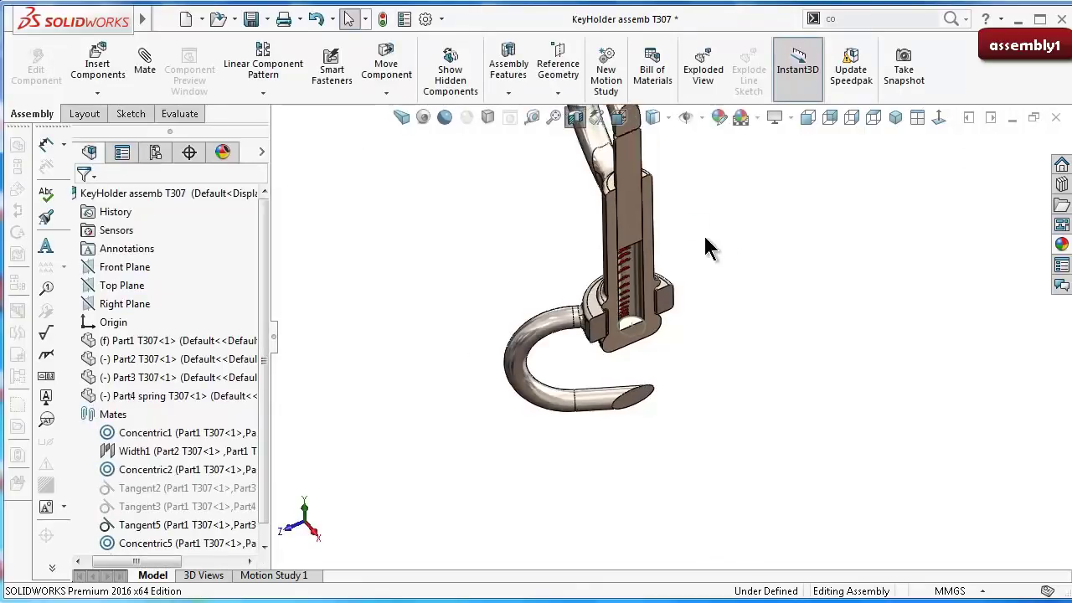
scroll(665, 225, down, 2)
scroll(587, 268, down, 2)
drag(534, 240, 522, 238)
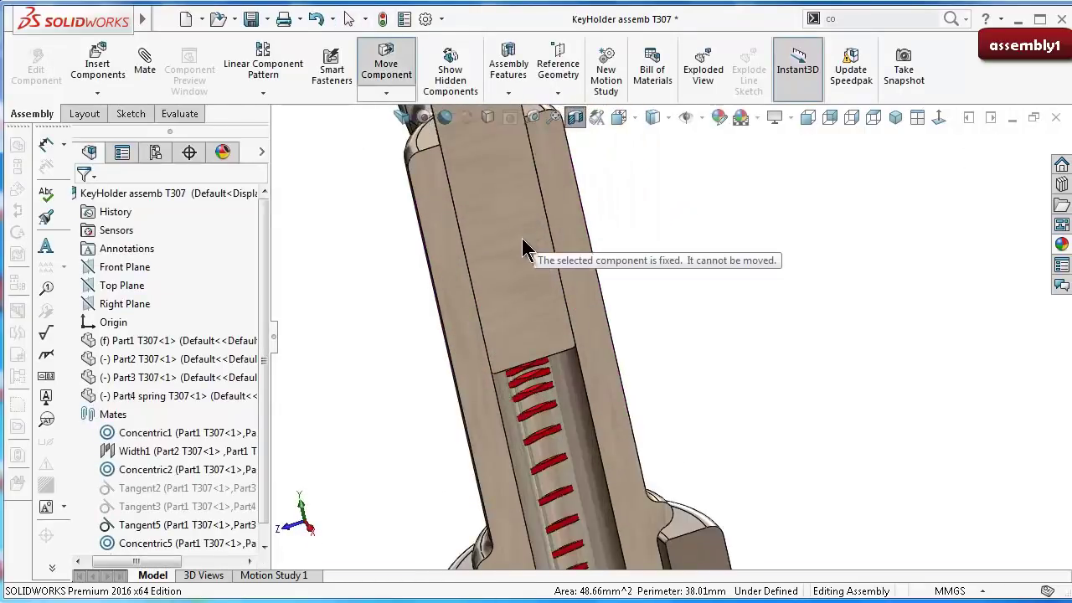
click(494, 232)
scroll(653, 289, up, 3)
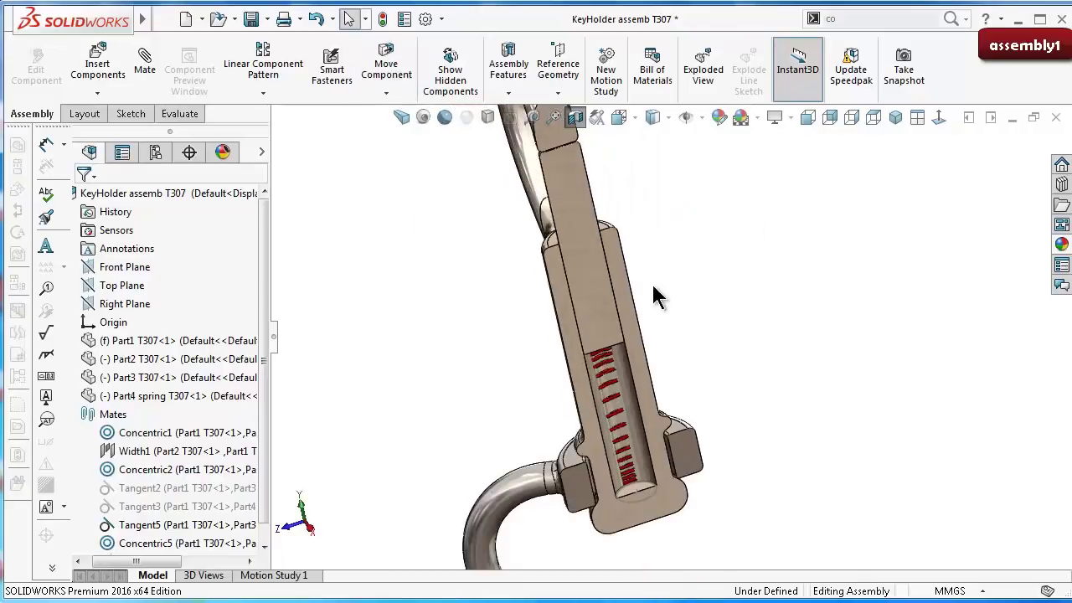
scroll(629, 250, up, 2)
mouse_move(629, 251)
middle_down()
mouse_move(682, 244)
mouse_move(618, 226)
middle_up()
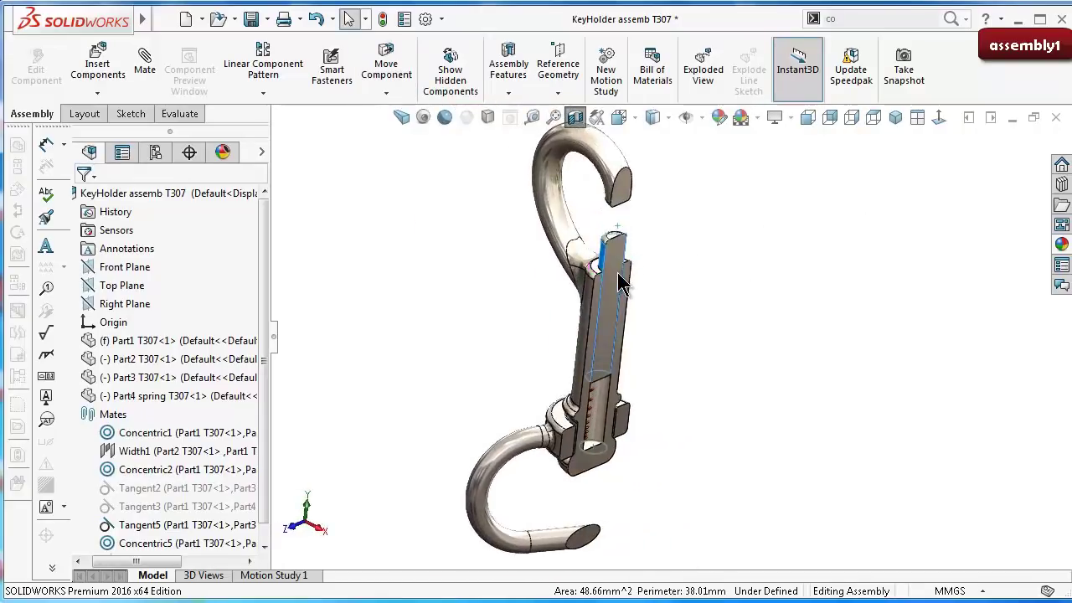
Step: Slide the Part2 plunger up and back down the shaft to test its motion
mouse_move(618, 226)
mouse_down()
mouse_move(621, 201)
mouse_move(629, 228)
mouse_up()
scroll(662, 260, down, 3)
scroll(620, 255, down, 3)
drag(595, 268, 608, 307)
scroll(617, 383, down, 3)
scroll(618, 390, down, 2)
scroll(620, 394, down, 1)
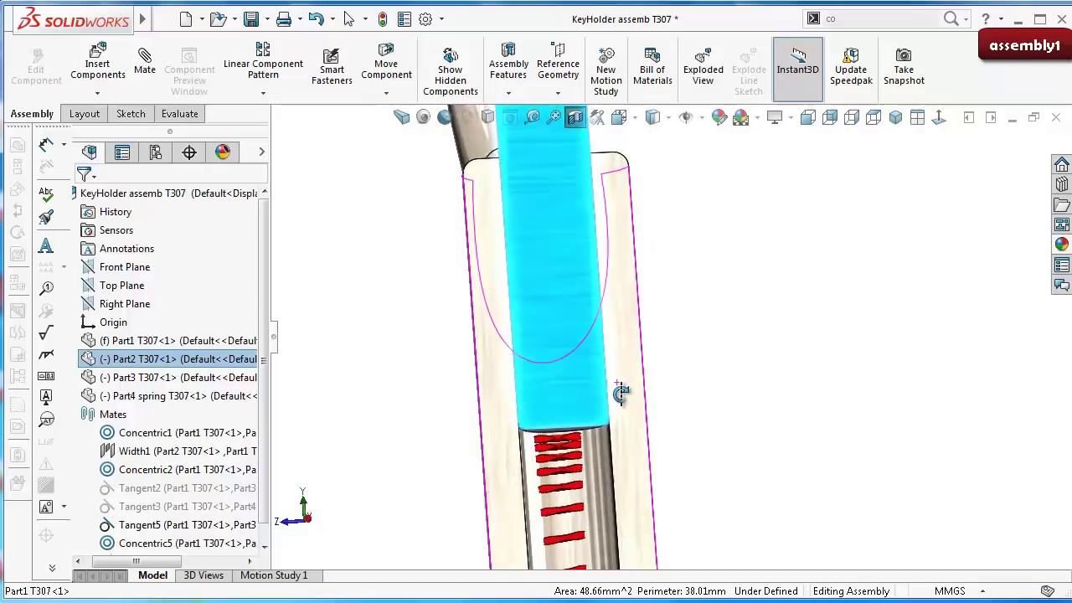
Step: Re-apply the section cut and zoom in to check the spring inside the bore
click(577, 118)
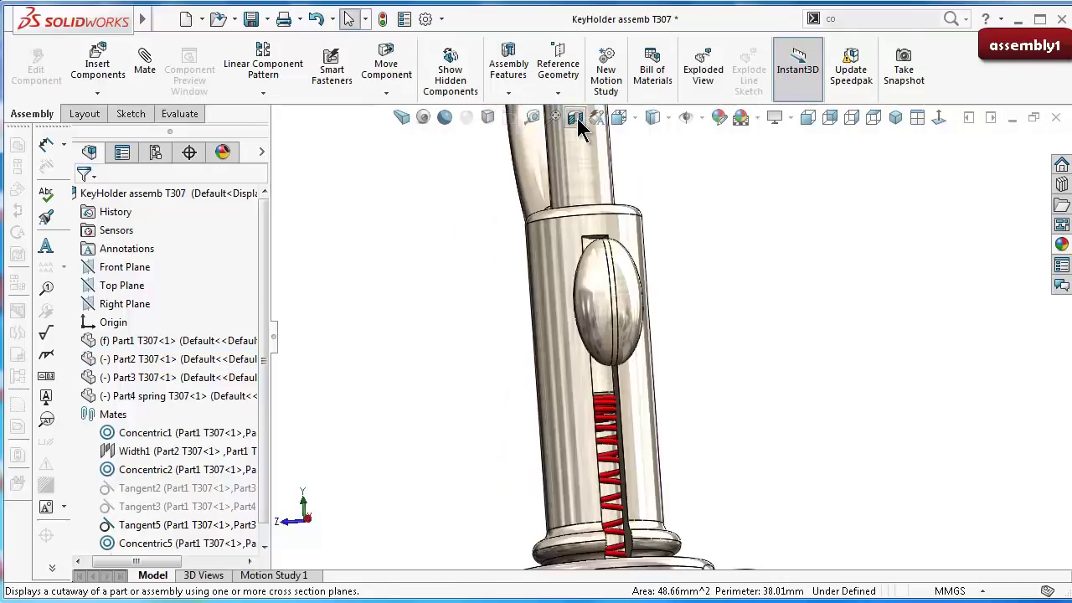
click(577, 118)
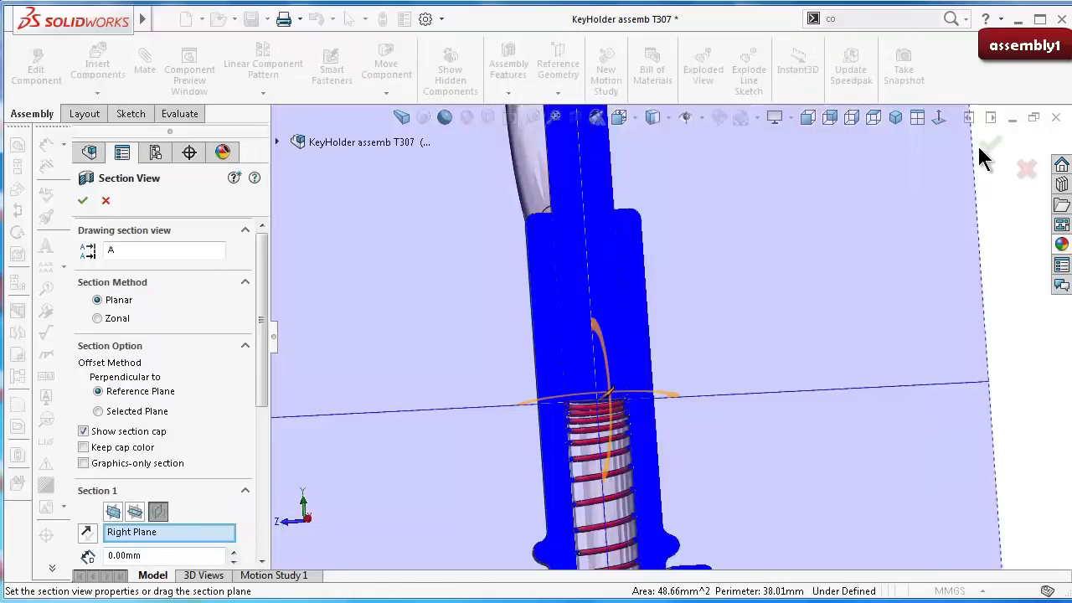
click(989, 144)
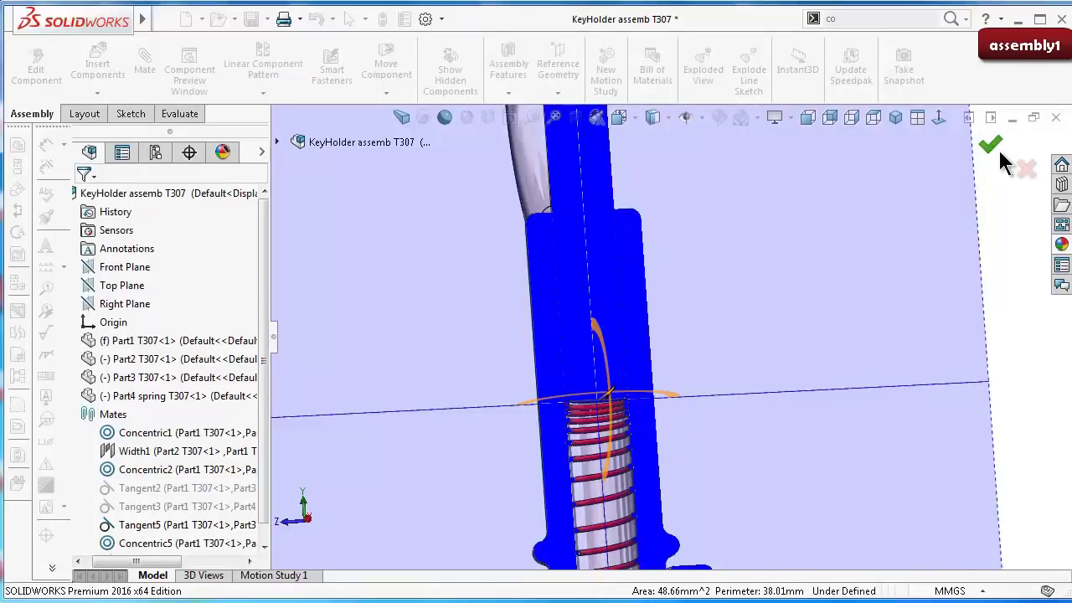
scroll(662, 461, down, 2)
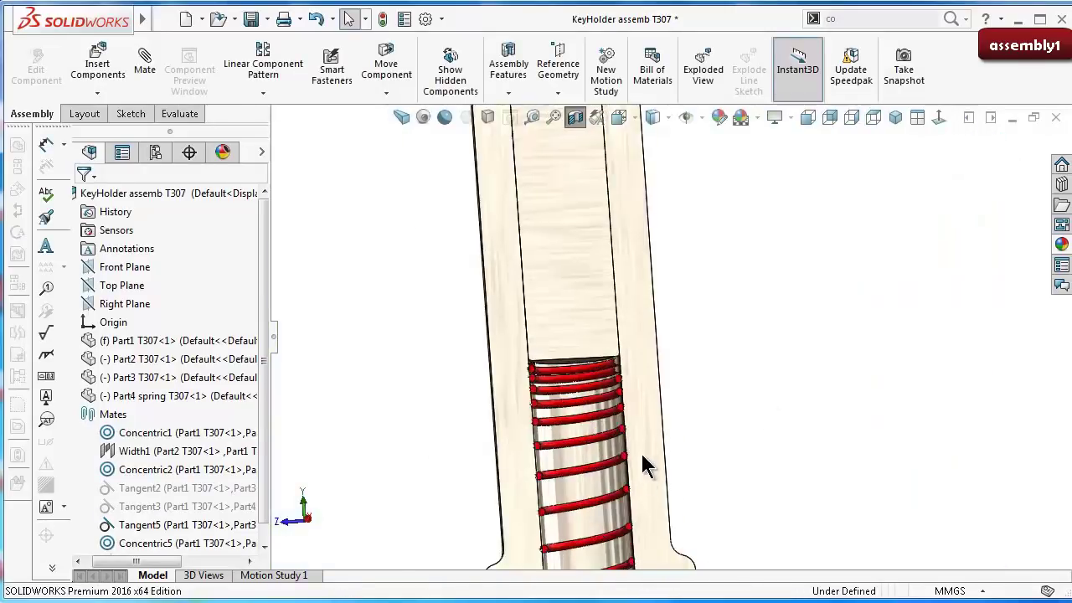
scroll(638, 466, down, 3)
scroll(633, 478, down, 2)
scroll(662, 377, up, 3)
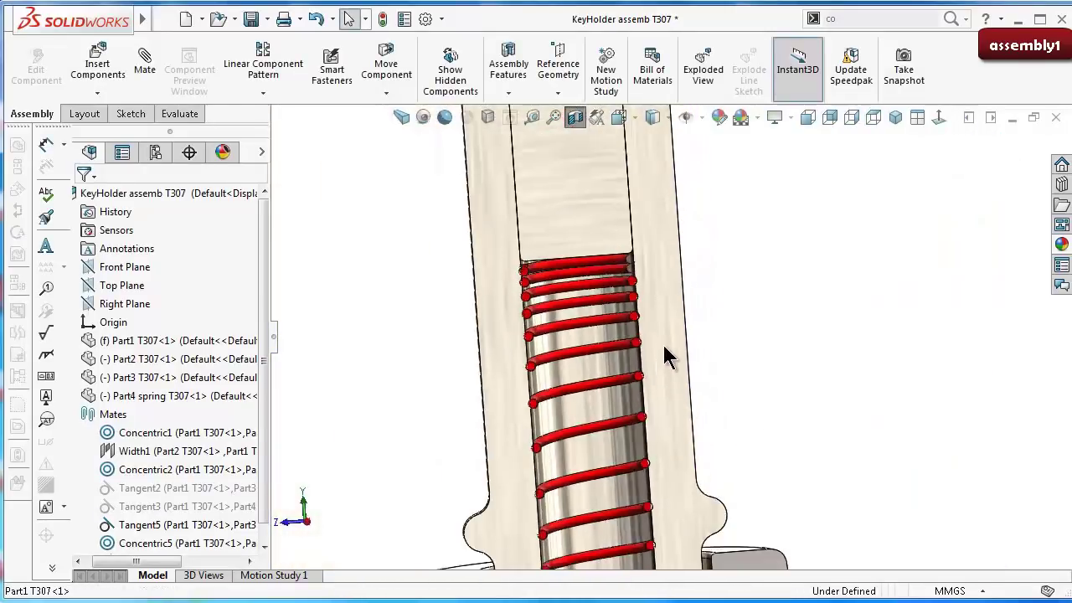
scroll(671, 280, up, 2)
click(668, 294)
click(765, 240)
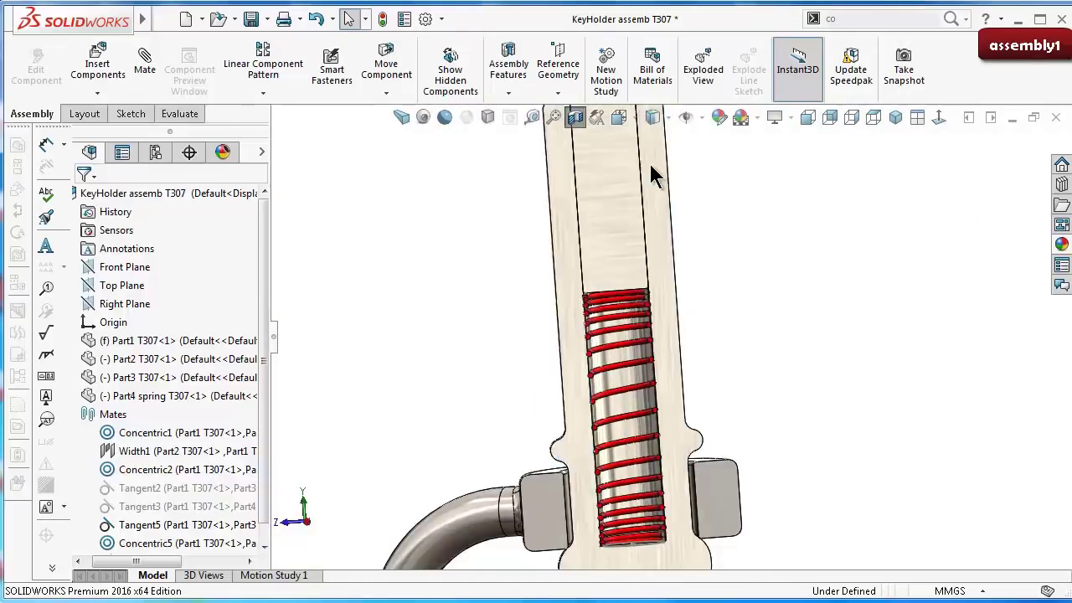
Step: Turn off the section cut and edit Part1 T307 within the assembly
click(580, 116)
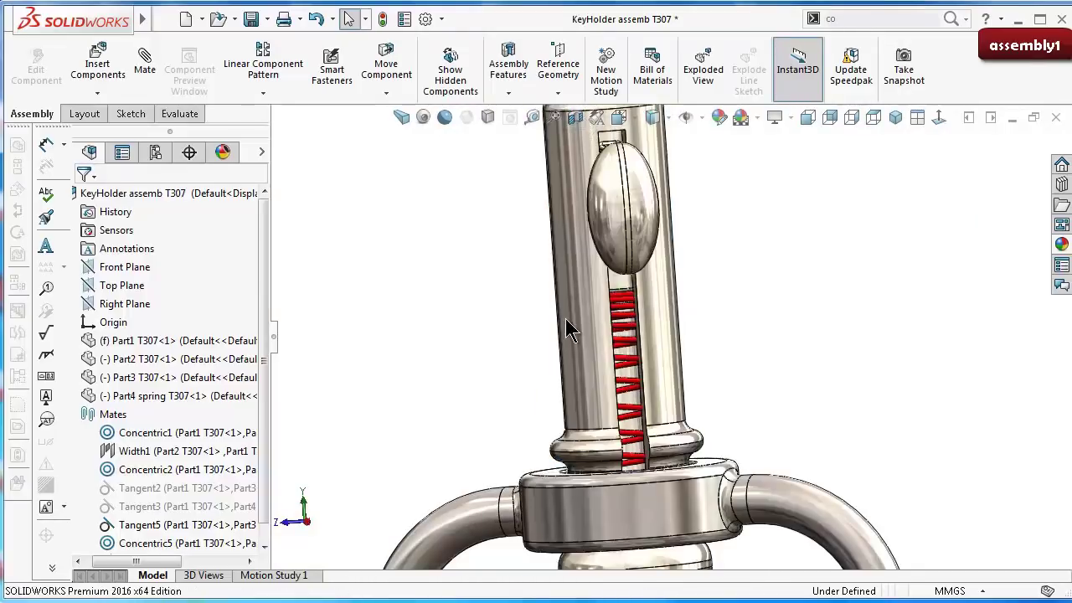
click(579, 355)
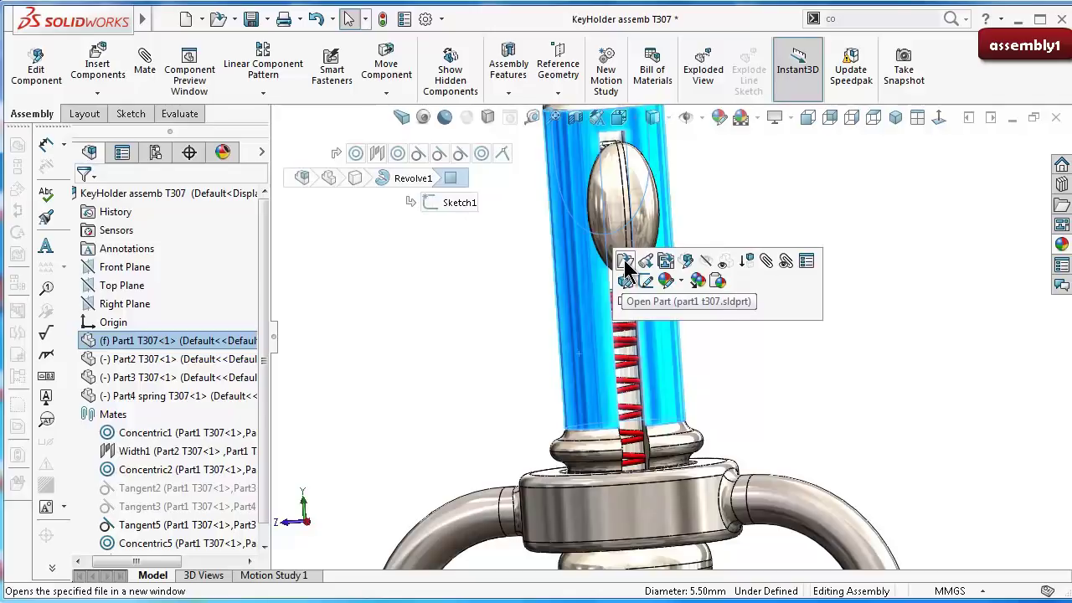
mouse_move(645, 261)
click(687, 262)
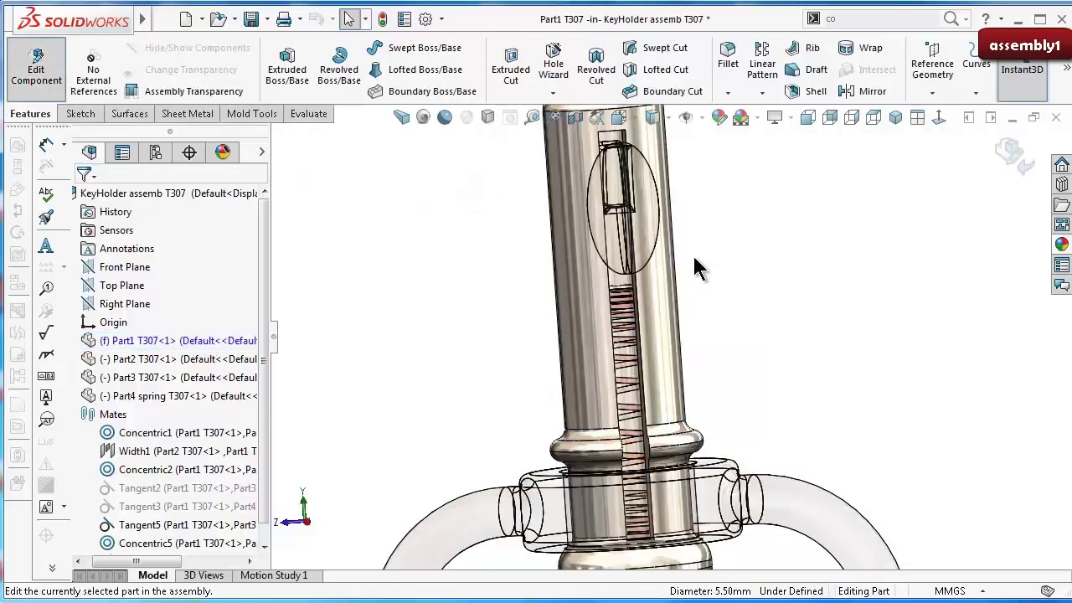
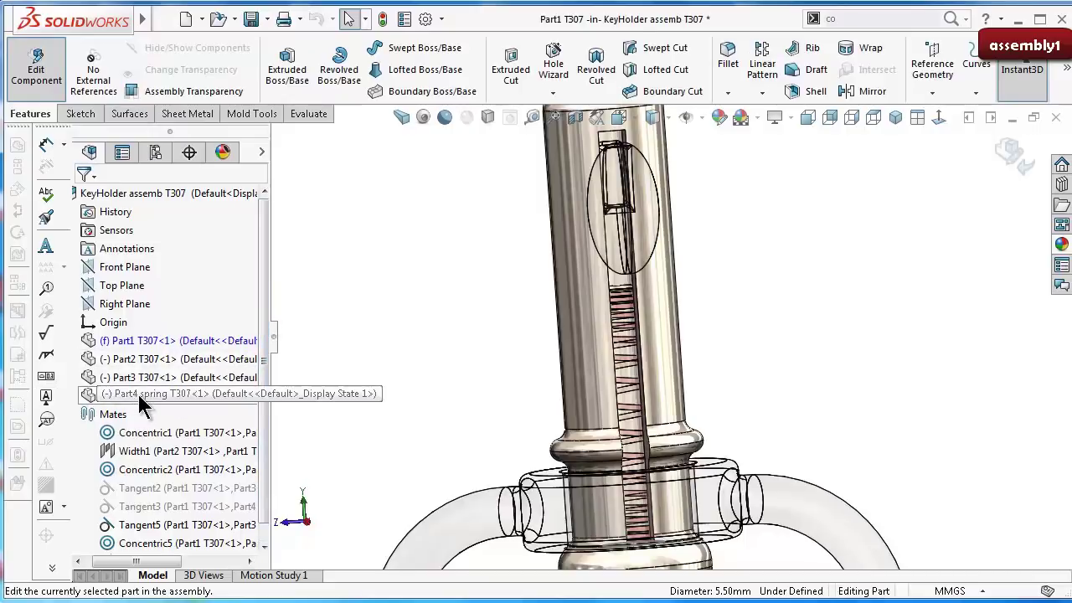
Step: Expand Part1 and open the sketch of its Cut-Extrude2 feature (Sketch4) for editing
scroll(675, 293, up, 3)
scroll(666, 297, down, 3)
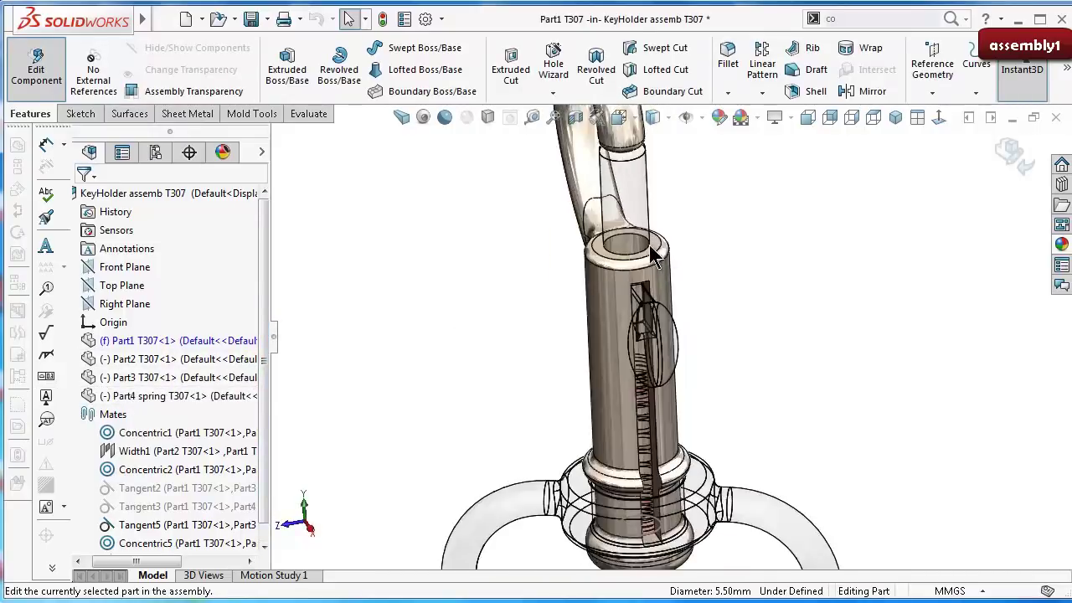
scroll(646, 264, down, 3)
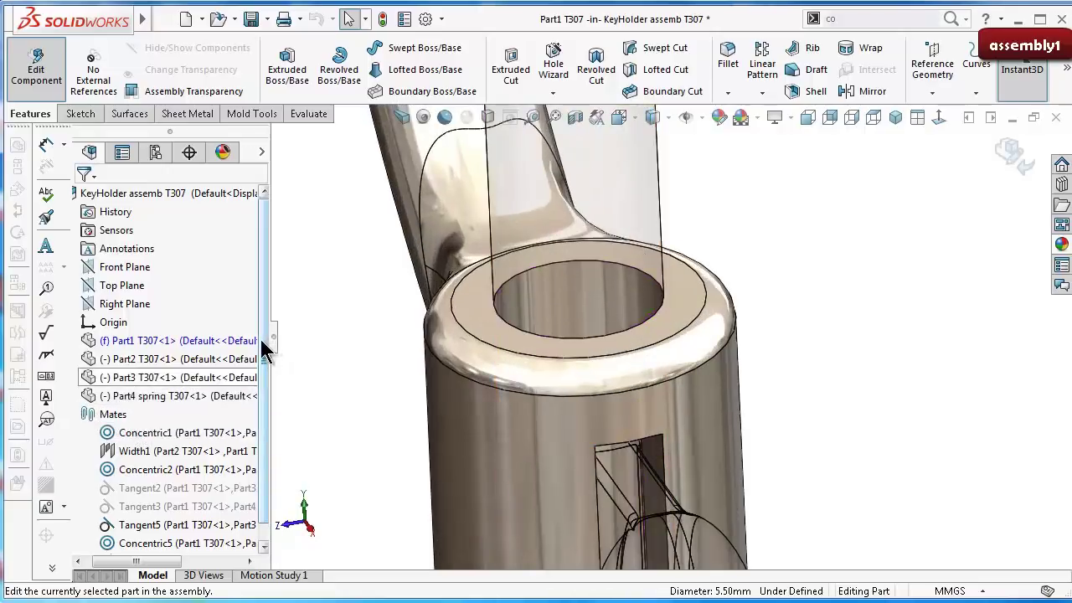
click(86, 346)
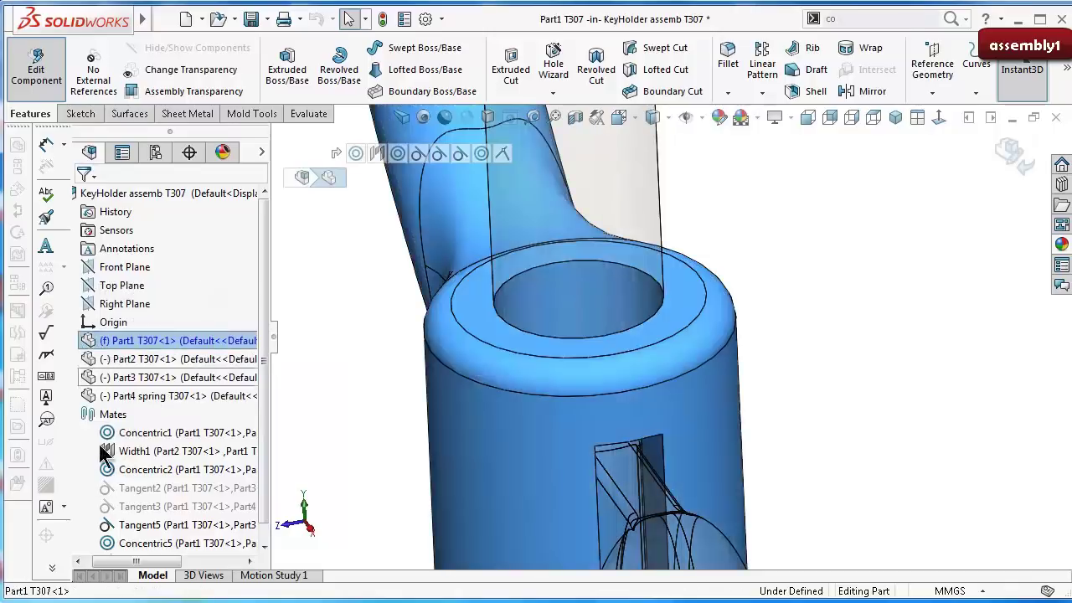
drag(107, 562, 95, 563)
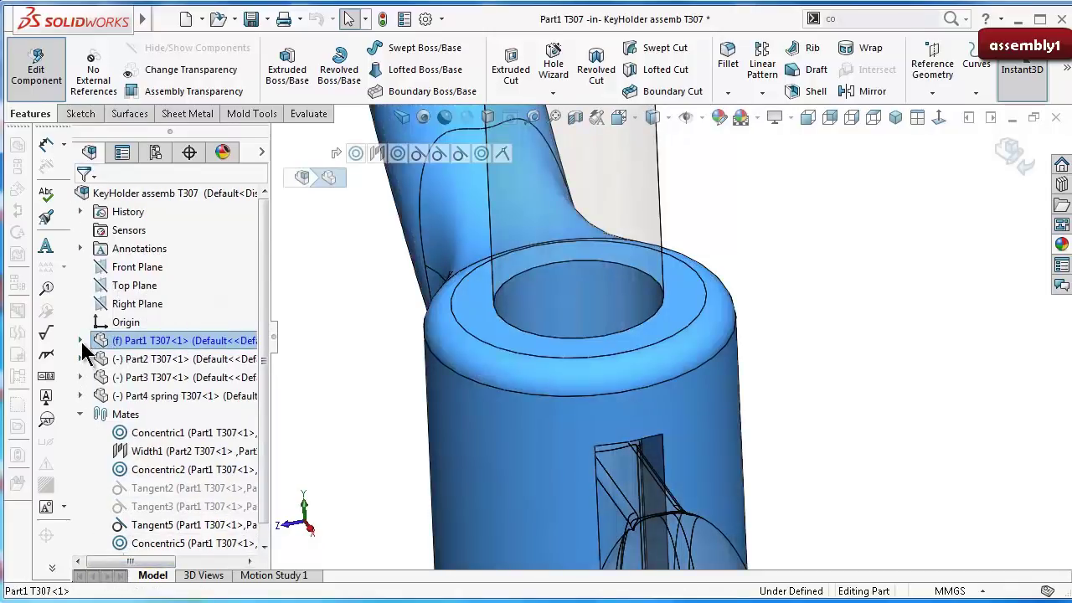
click(80, 341)
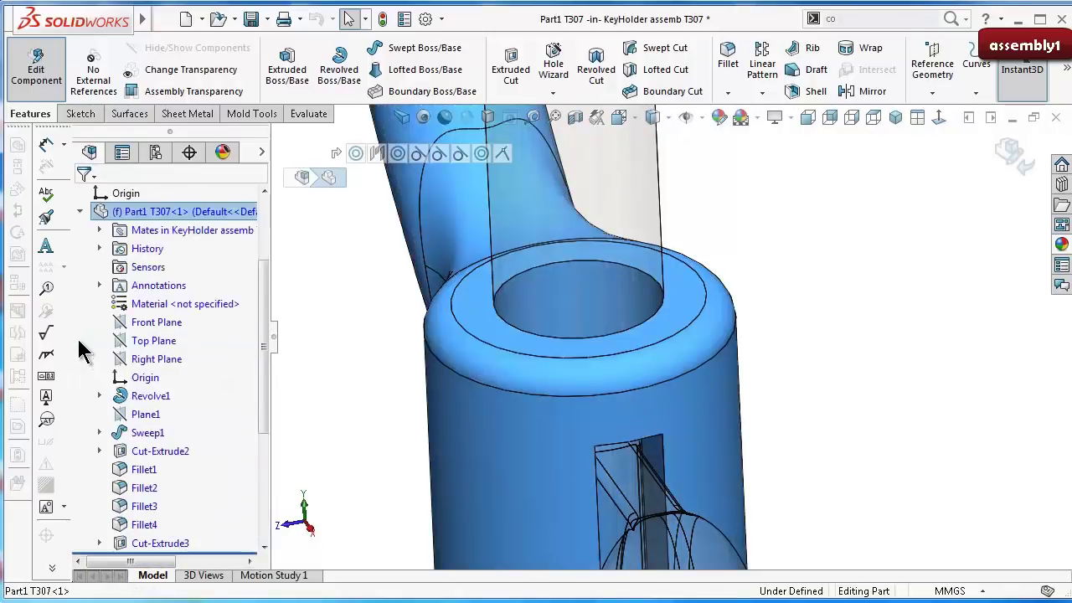
click(162, 452)
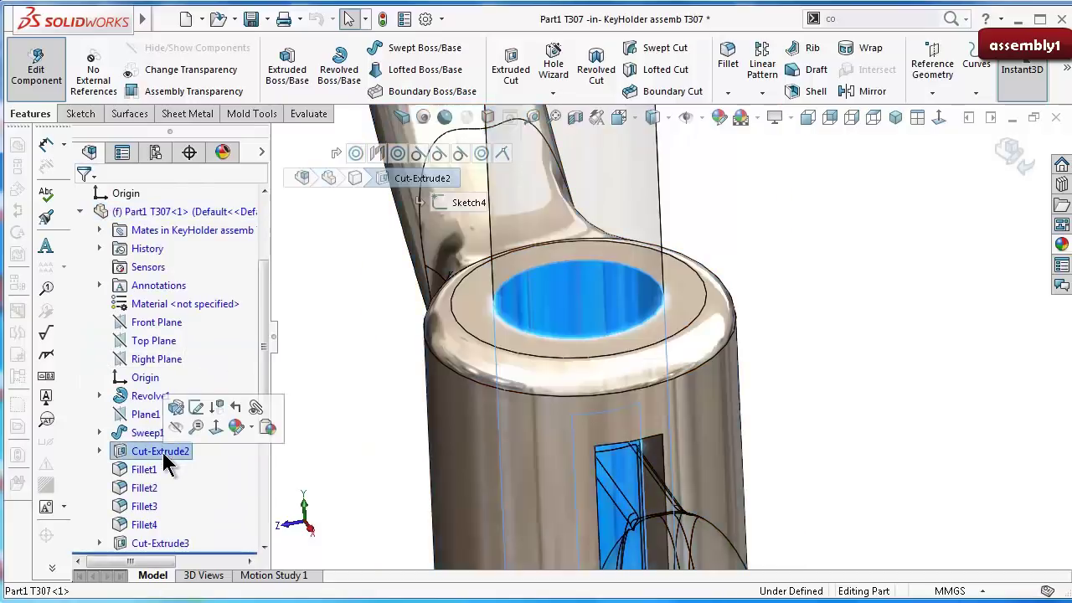
click(197, 408)
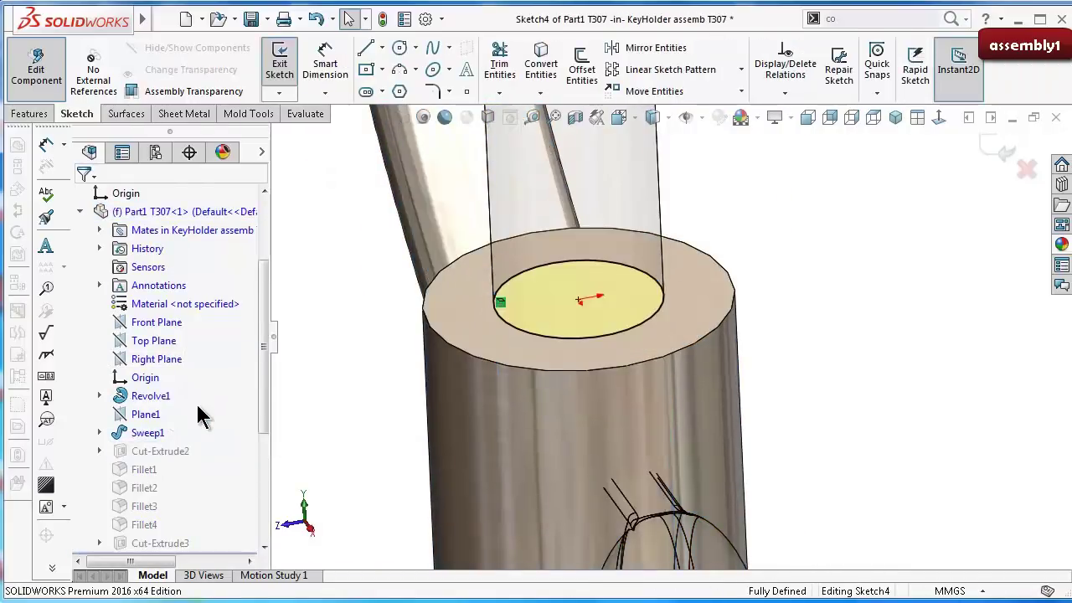
Step: Draw a new, larger circle around the existing hole in the Cut-Extrude2 sketch
scroll(611, 302, down, 3)
scroll(642, 266, up, 1)
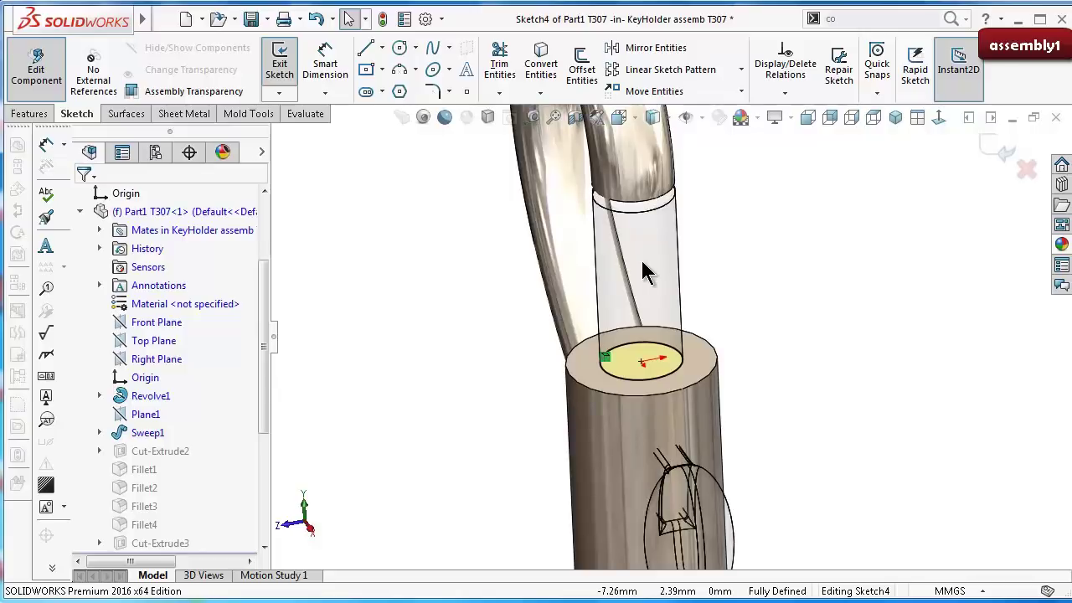
scroll(640, 258, down, 1)
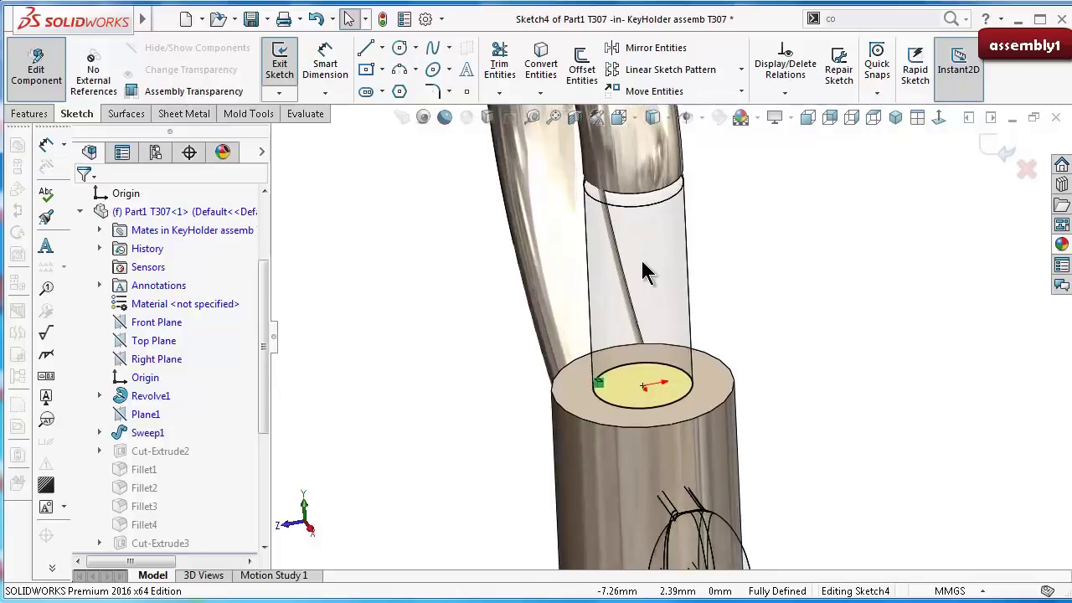
scroll(641, 258, down, 2)
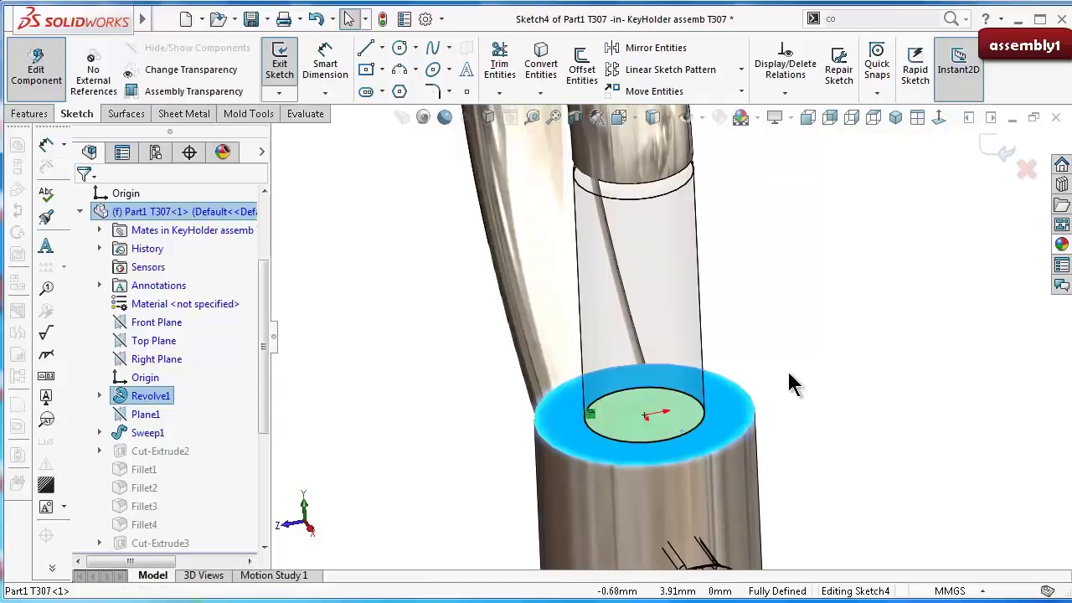
scroll(684, 400, down, 5)
click(771, 479)
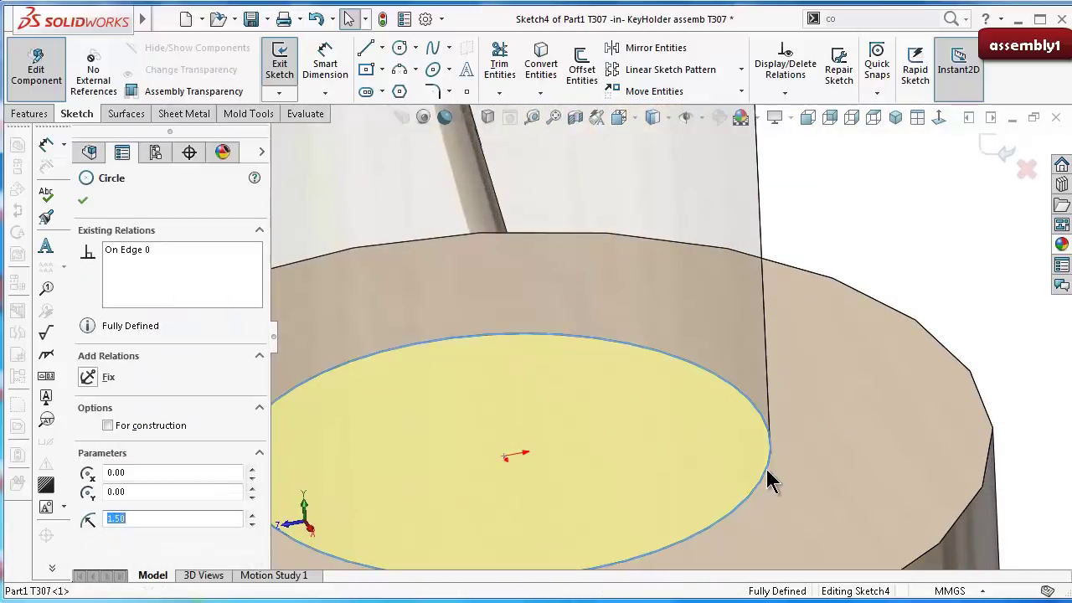
key(Escape)
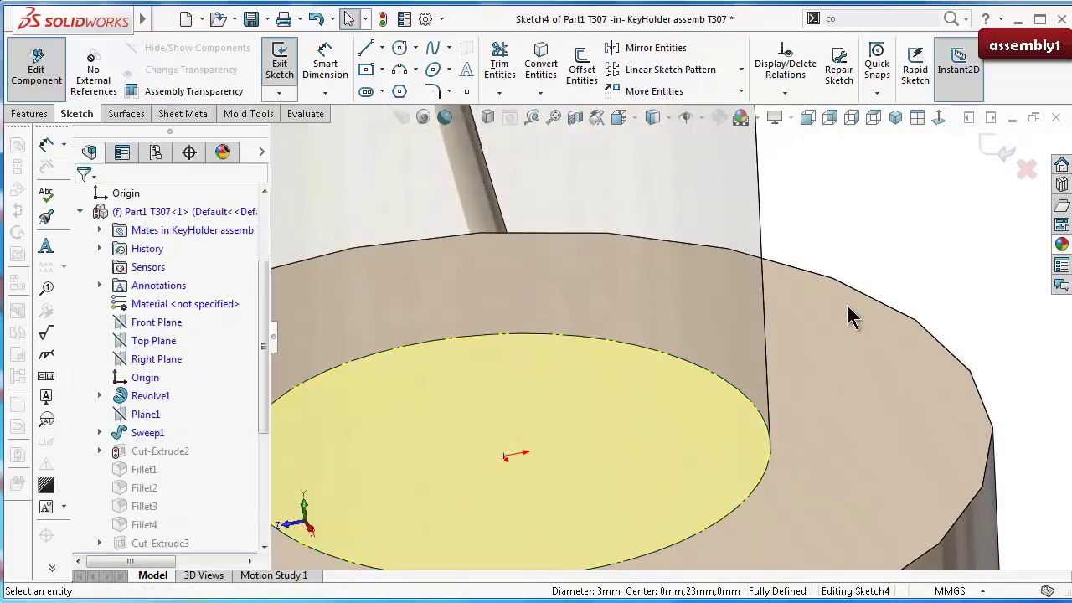
click(399, 48)
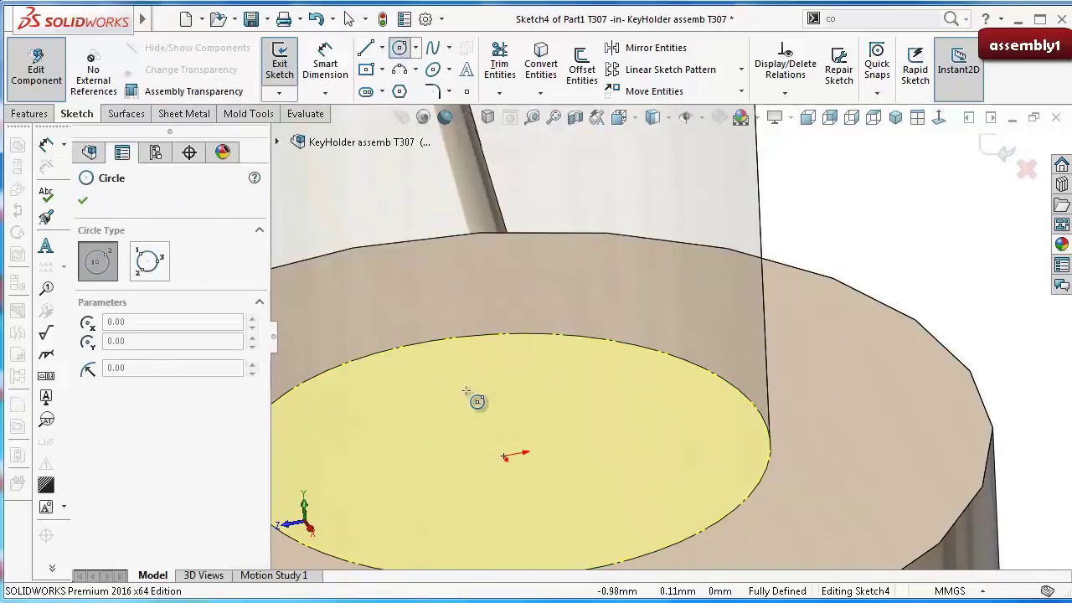
drag(504, 455, 438, 305)
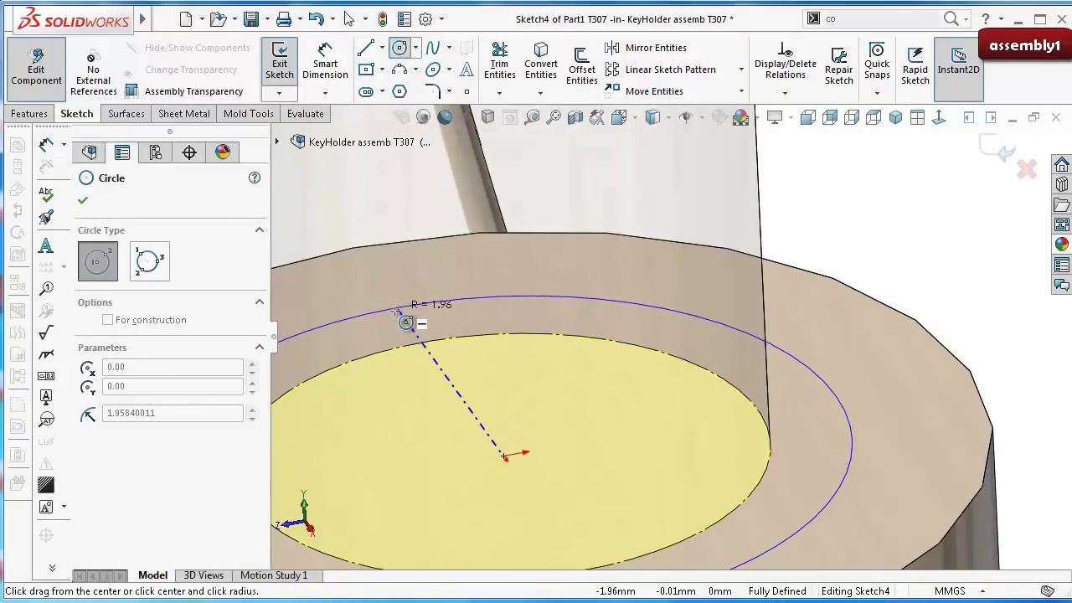
Step: Dimension the new circle to a 3.25 mm diameter and exit the sketch to rebuild
scroll(675, 339, up, 3)
right_drag(886, 338, 871, 271)
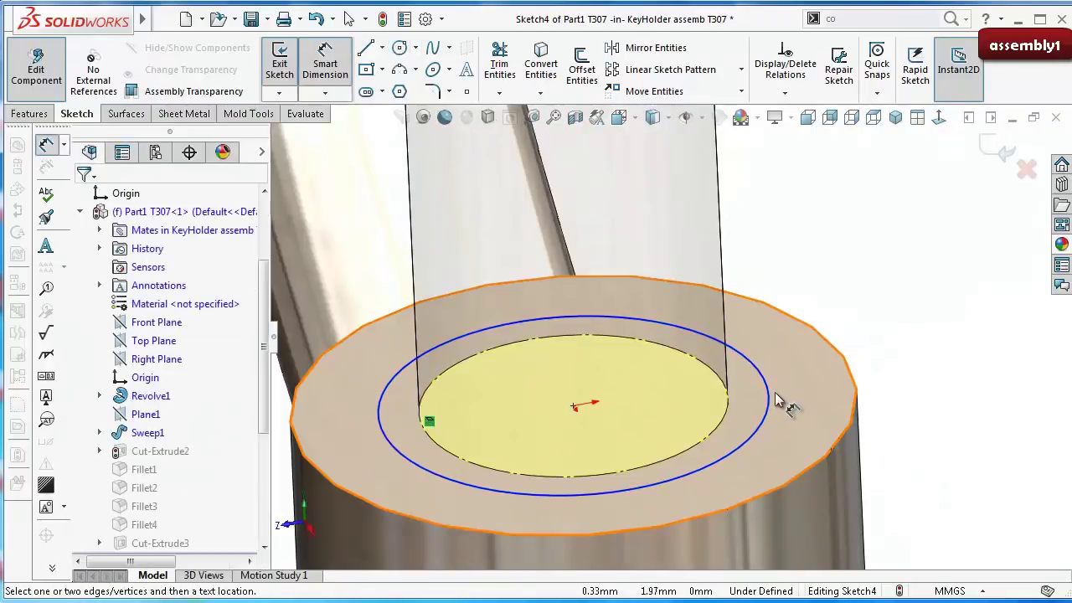
click(769, 413)
click(890, 359)
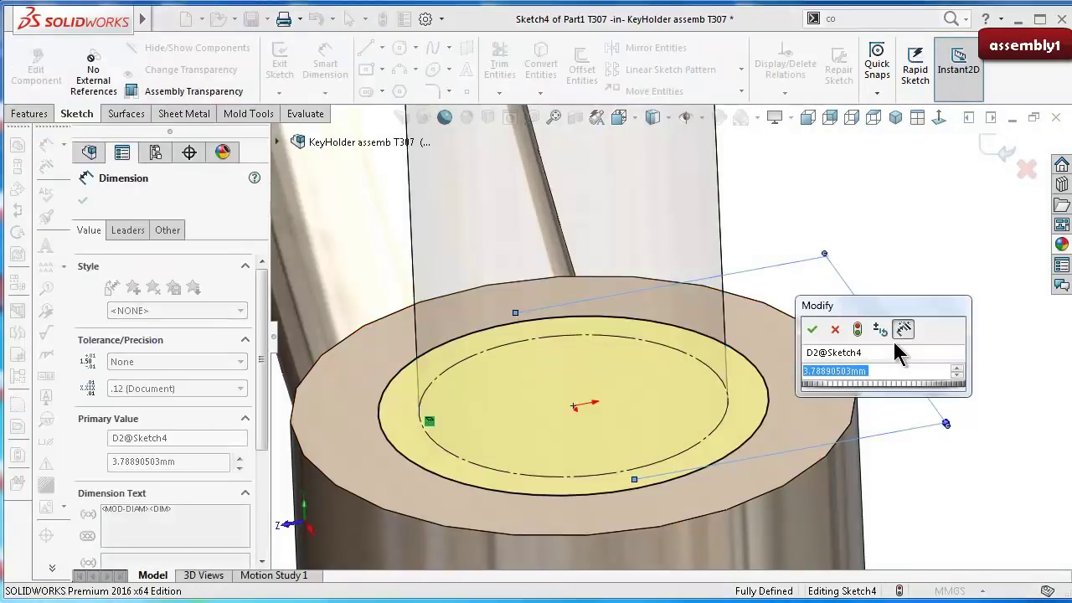
text(3.25)
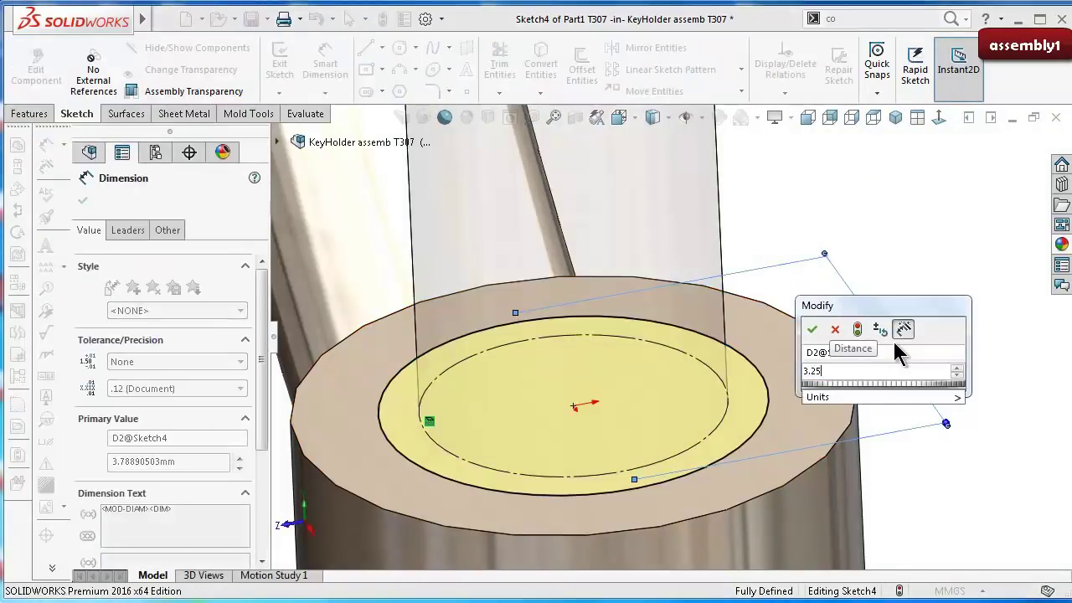
key(Return)
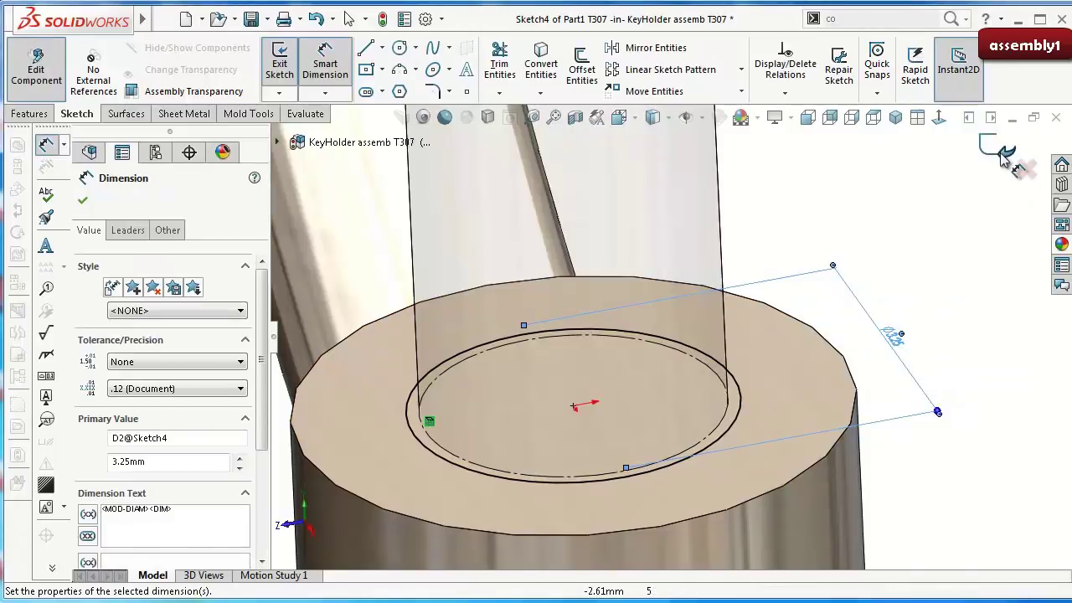
click(1001, 150)
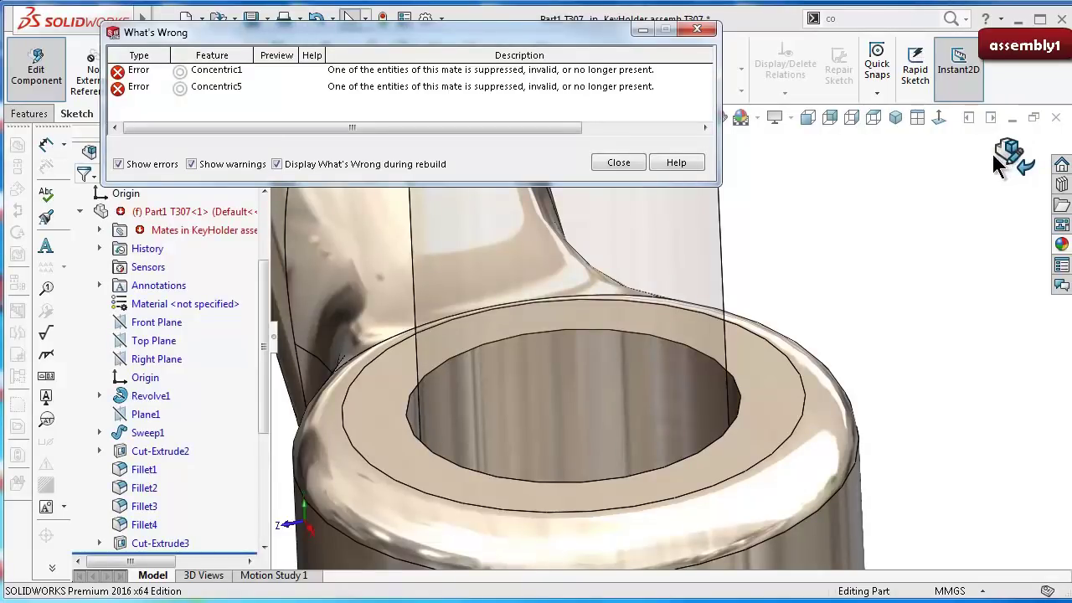
Step: Dismiss the rebuild error list and return to editing the whole KeyHolder assembly
click(618, 162)
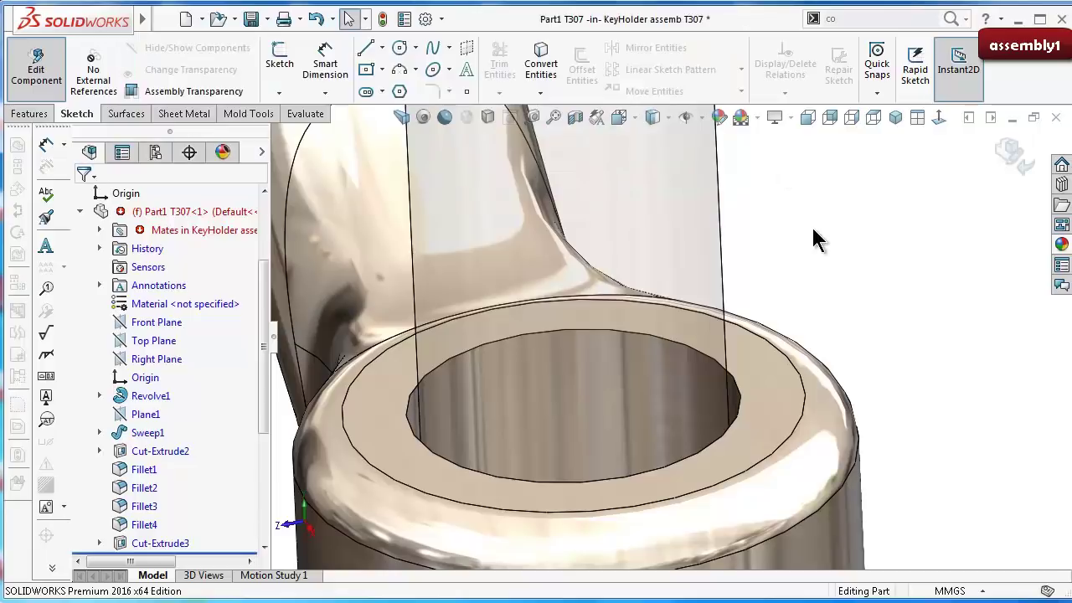
scroll(239, 401, down, 2)
scroll(252, 502, down, 3)
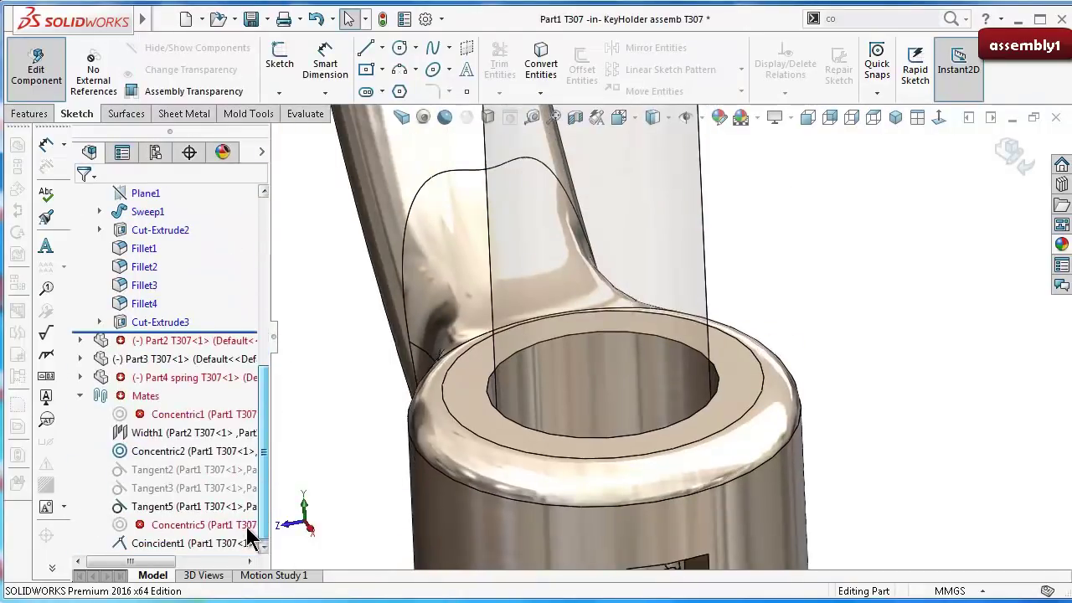
click(190, 524)
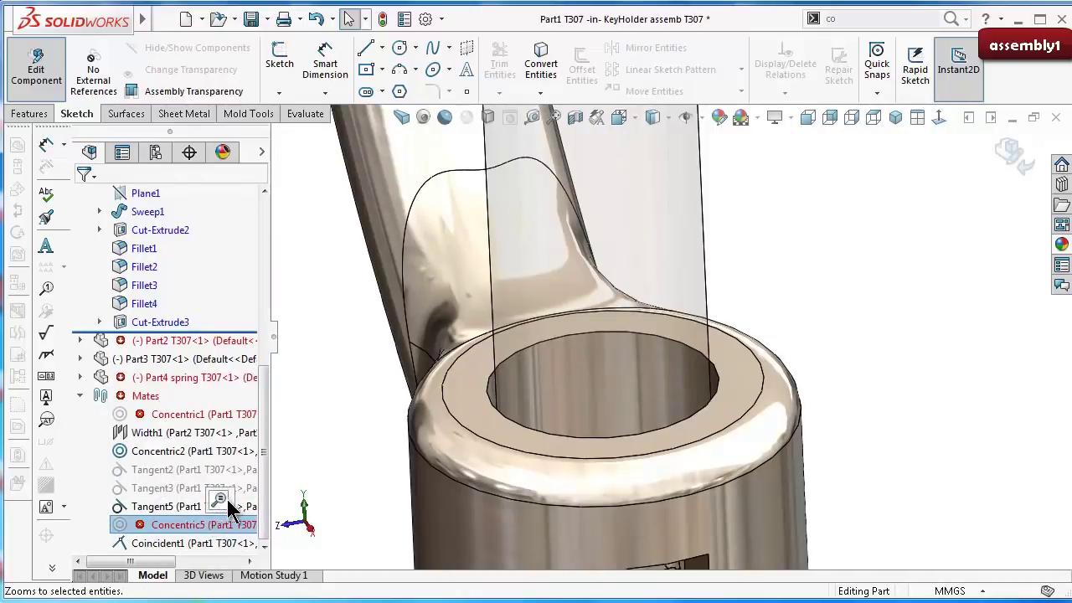
click(1023, 165)
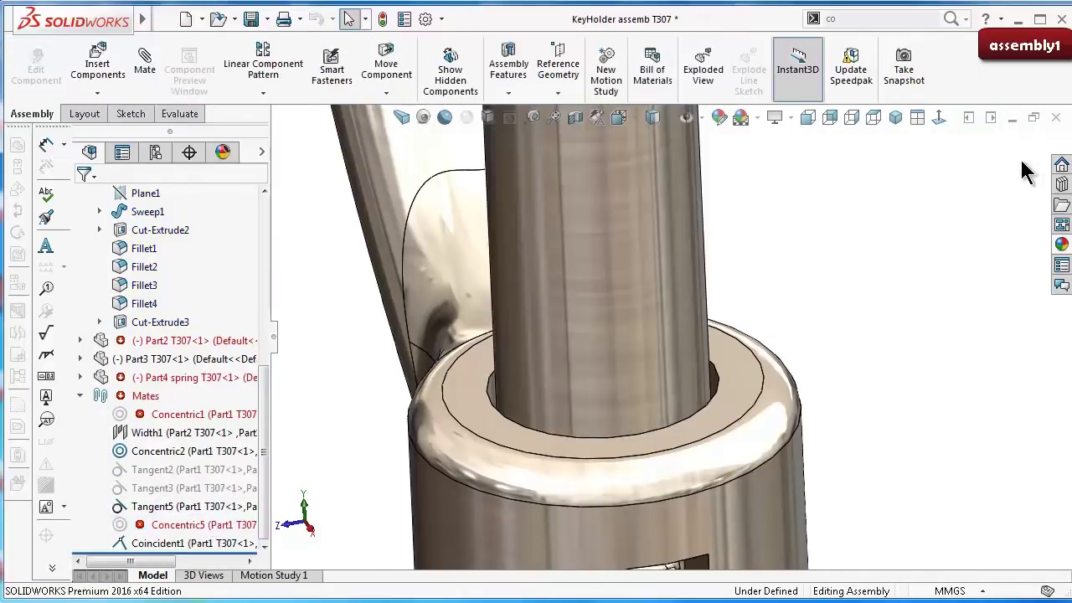
Step: Edit the Concentric5 mate, accept it, and answer the missing-references prompt
click(232, 530)
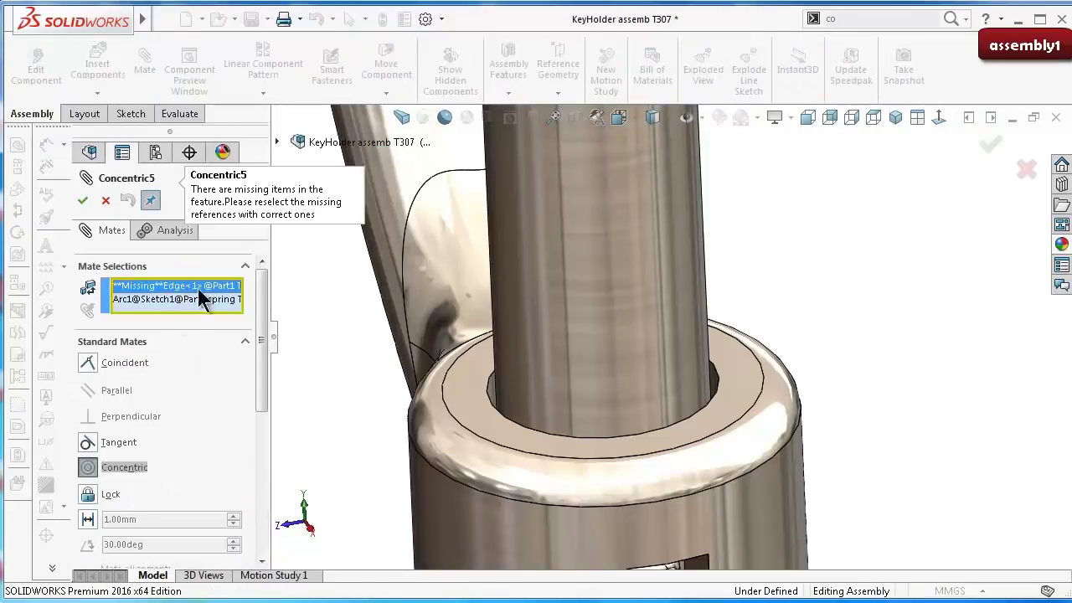
middle_drag(611, 425, 664, 501)
scroll(664, 503, up, 5)
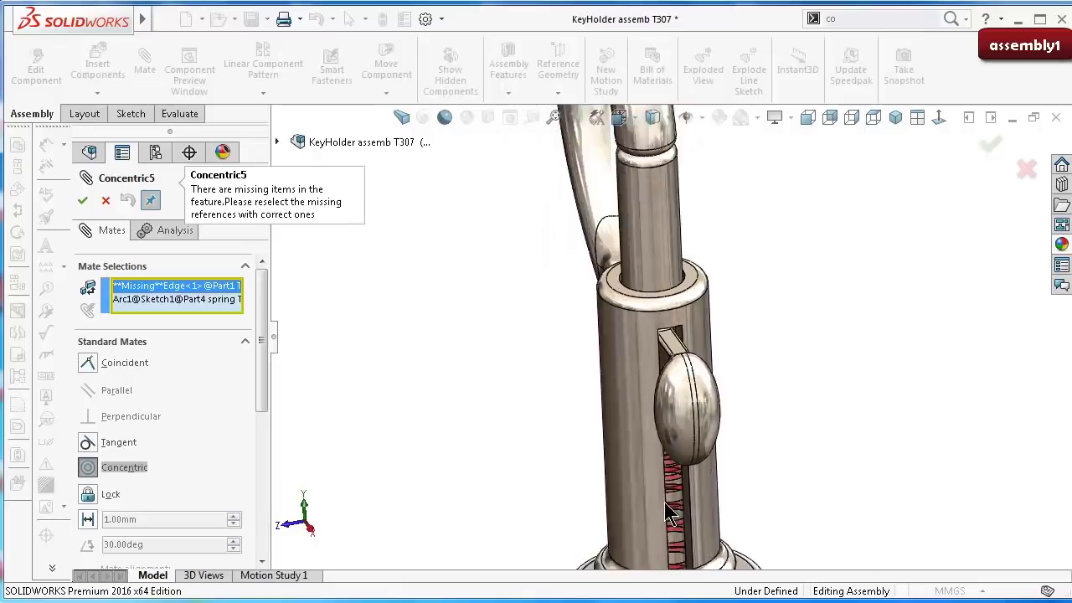
scroll(691, 473, down, 2)
click(995, 150)
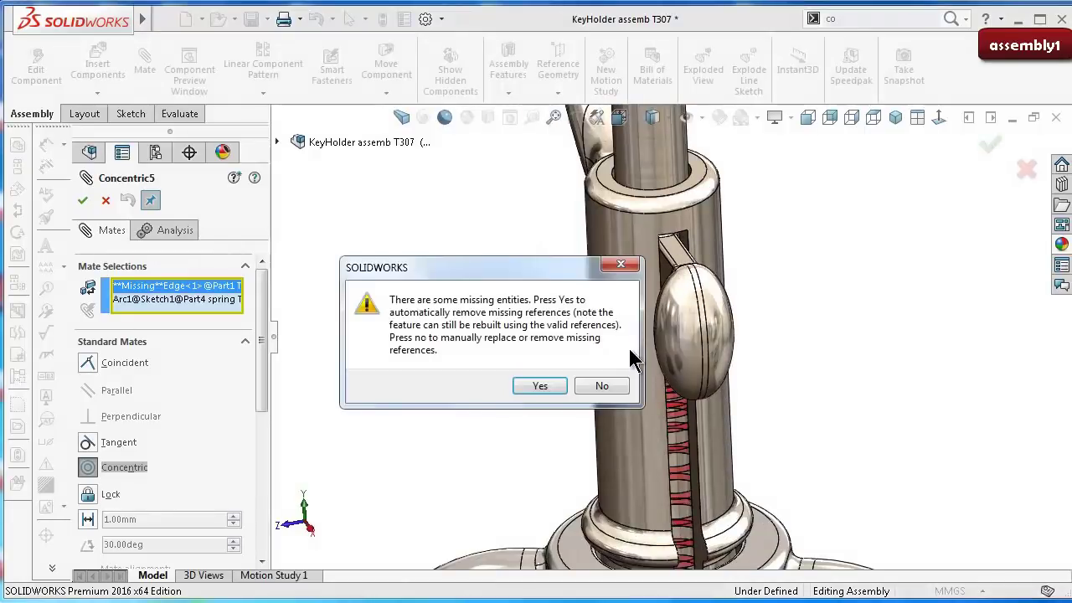
click(603, 387)
click(1026, 169)
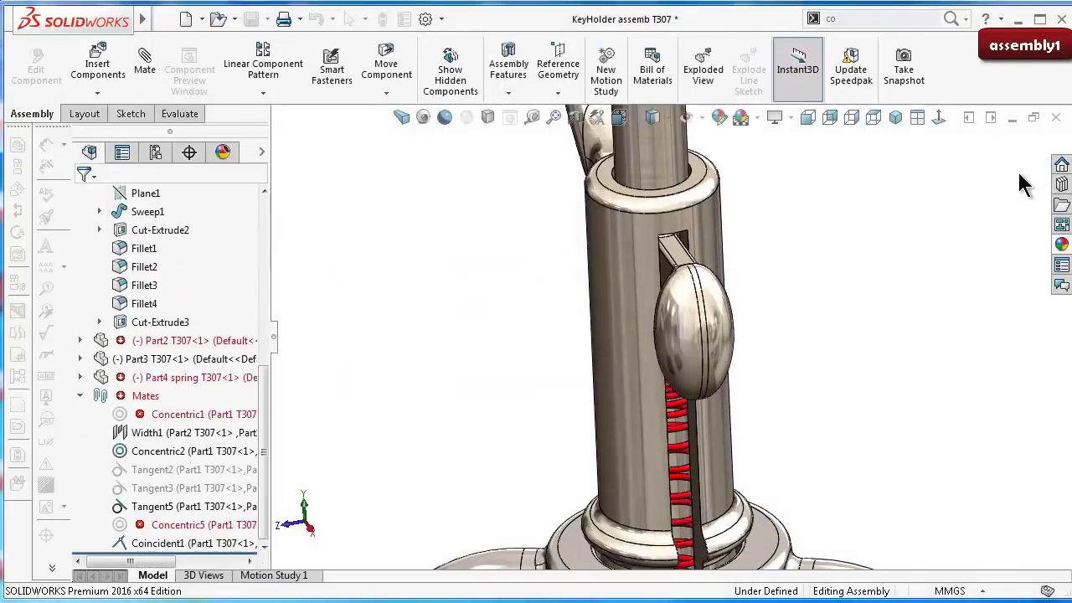
Step: Apply a planar Right Plane section view to expose the spring coils inside the bore
click(575, 119)
scroll(689, 486, down, 2)
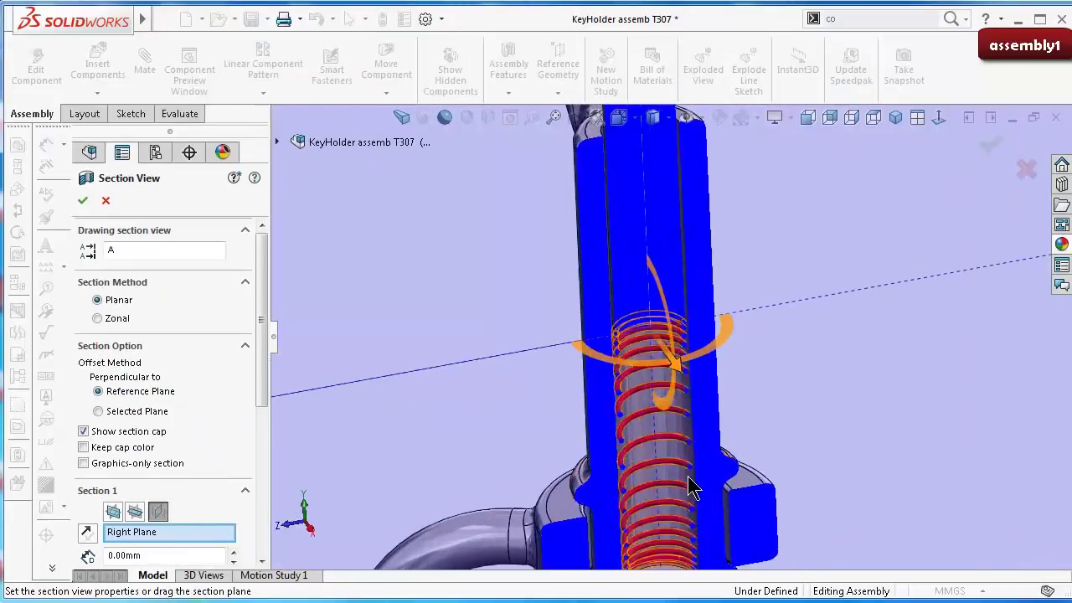
scroll(685, 516, down, 2)
scroll(685, 517, down, 2)
scroll(687, 520, down, 2)
scroll(674, 456, down, 1)
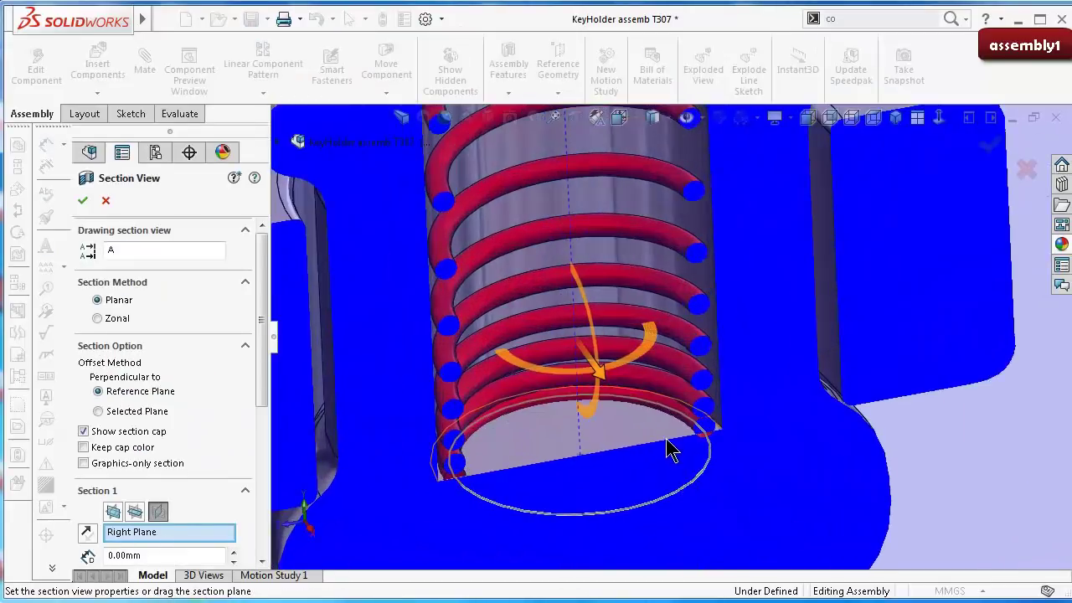
scroll(653, 430, down, 2)
scroll(645, 419, down, 1)
scroll(647, 427, down, 1)
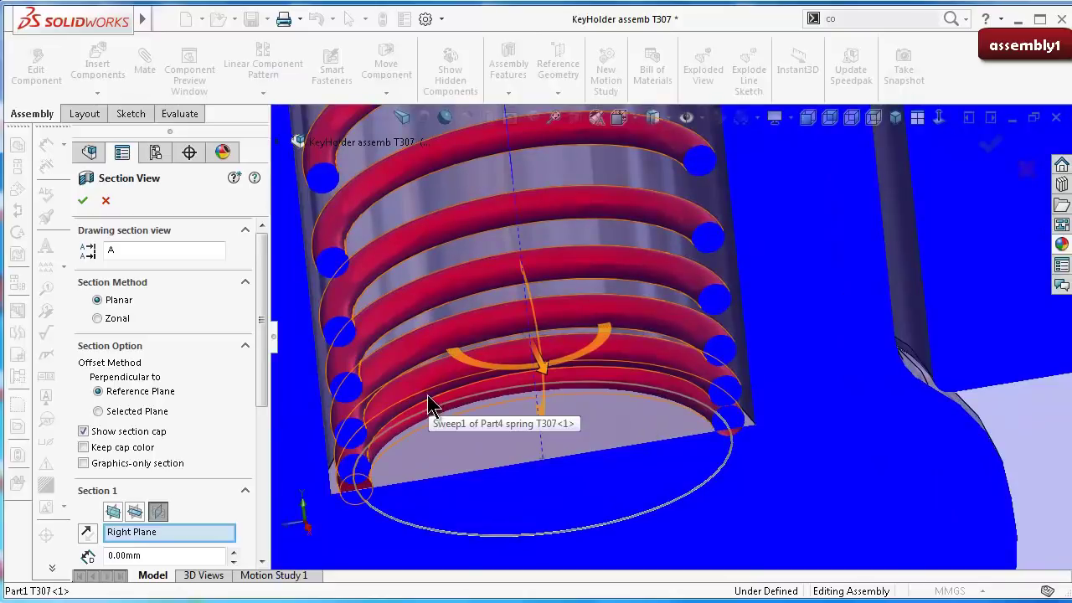
click(84, 201)
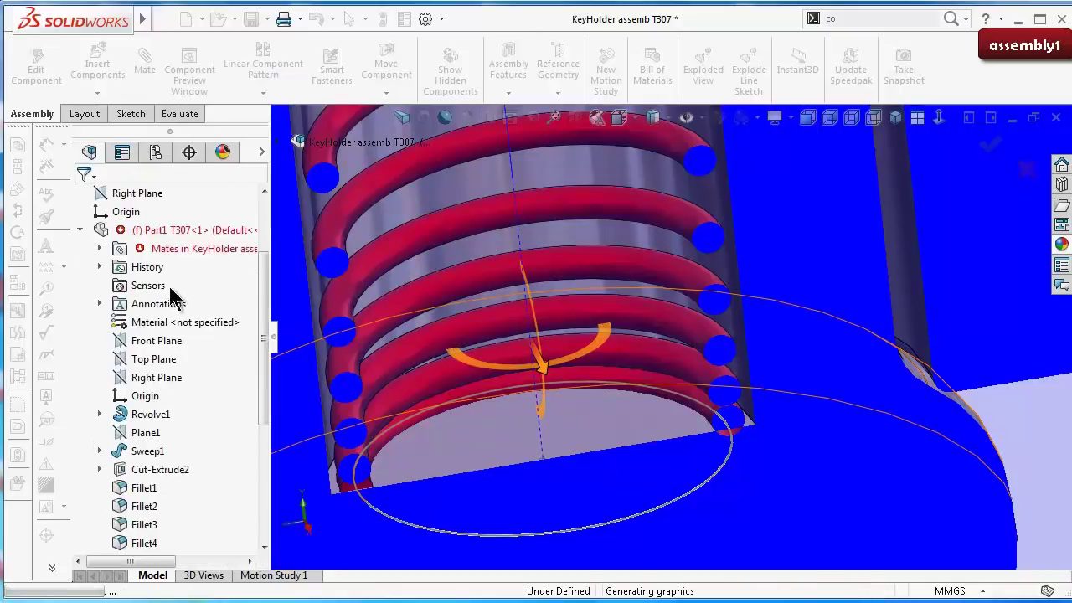
scroll(253, 402, down, 2)
scroll(261, 461, down, 2)
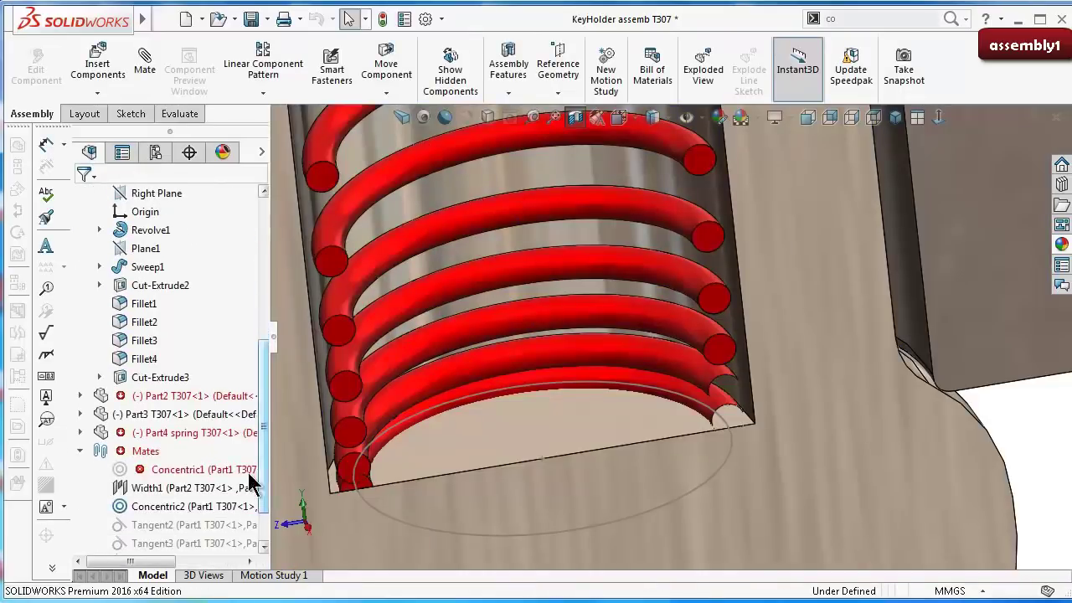
Step: Replace Concentric1's missing face reference with the Part1 bore edge and rebuild the assembly
click(188, 471)
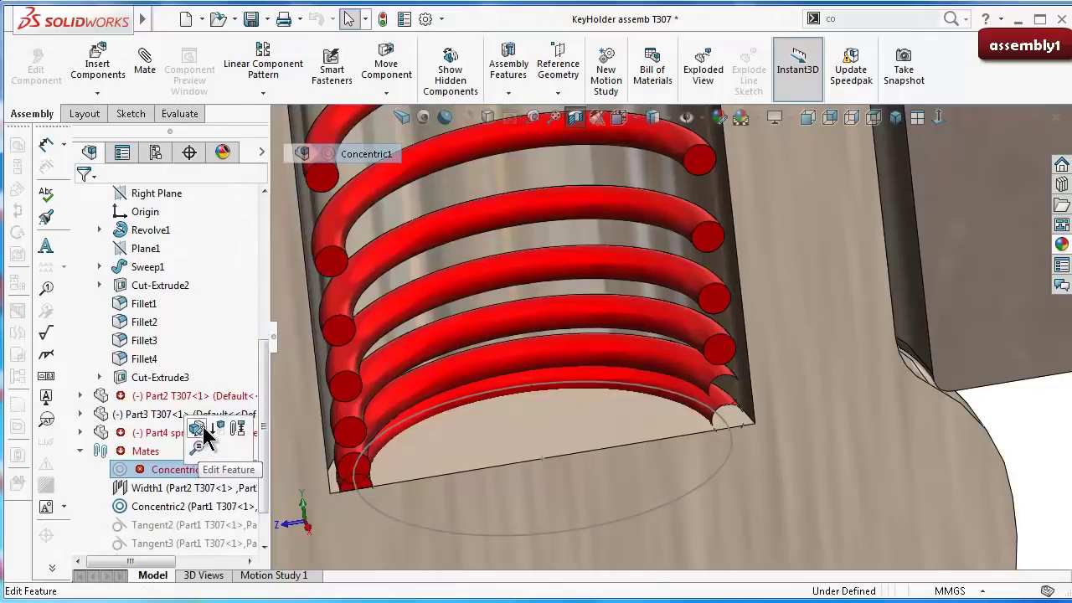
click(201, 429)
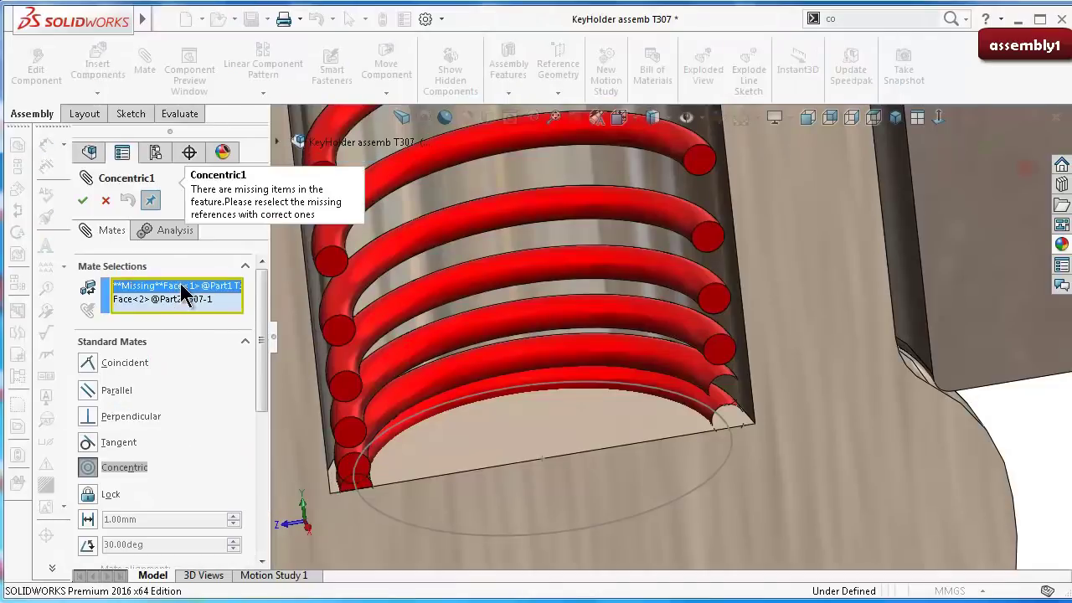
scroll(344, 453, down, 2)
scroll(354, 478, down, 2)
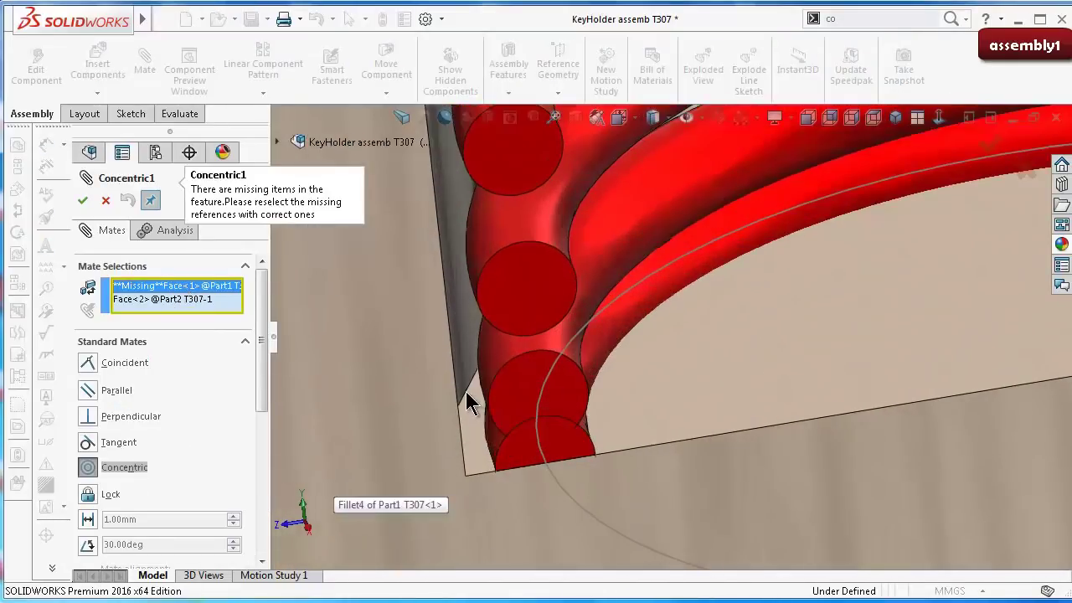
click(465, 394)
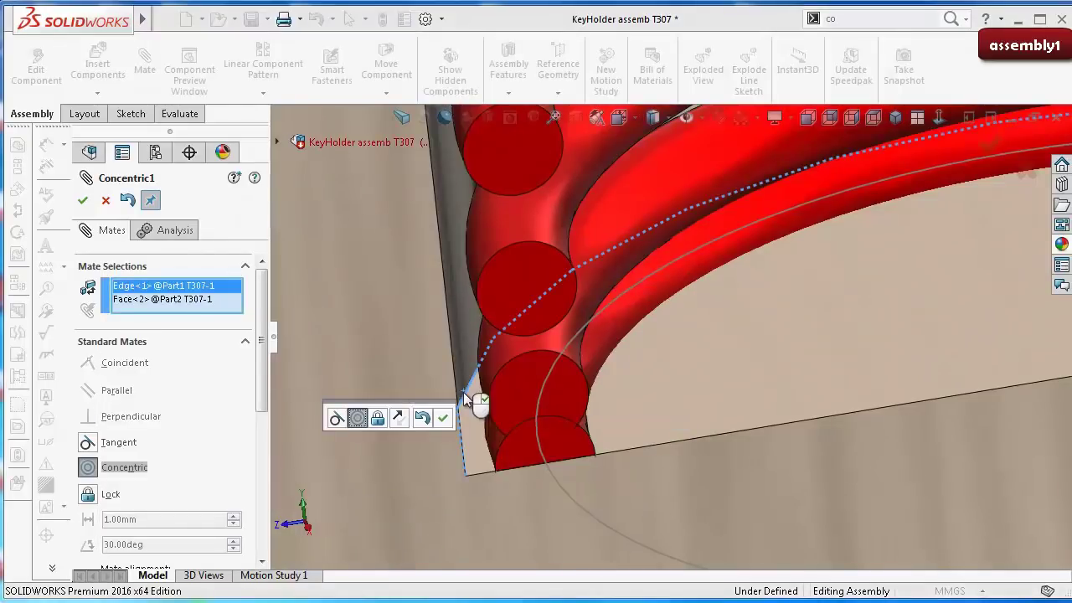
click(442, 417)
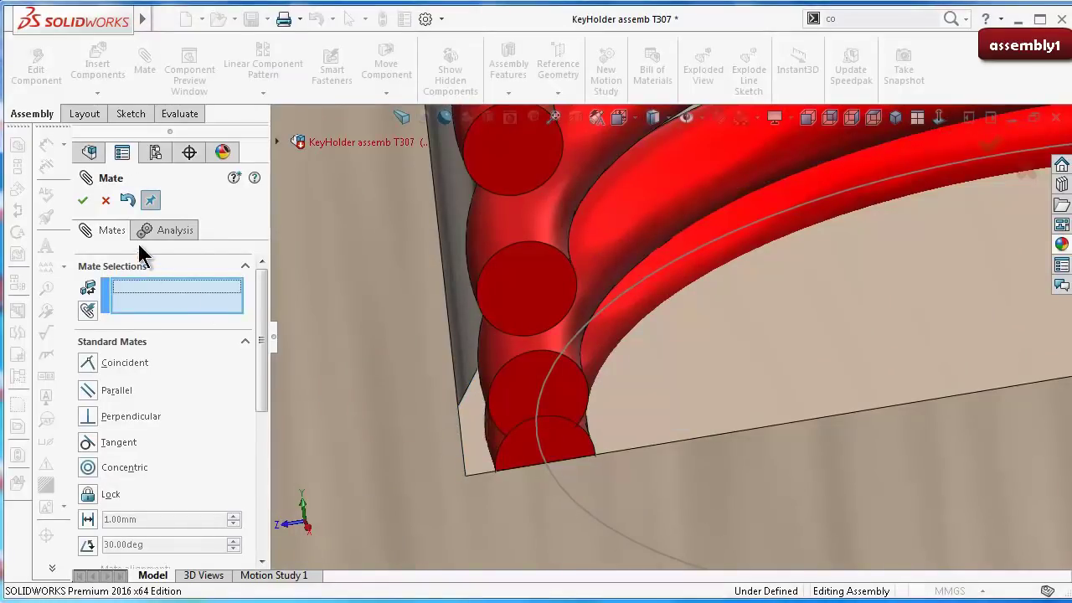
click(83, 201)
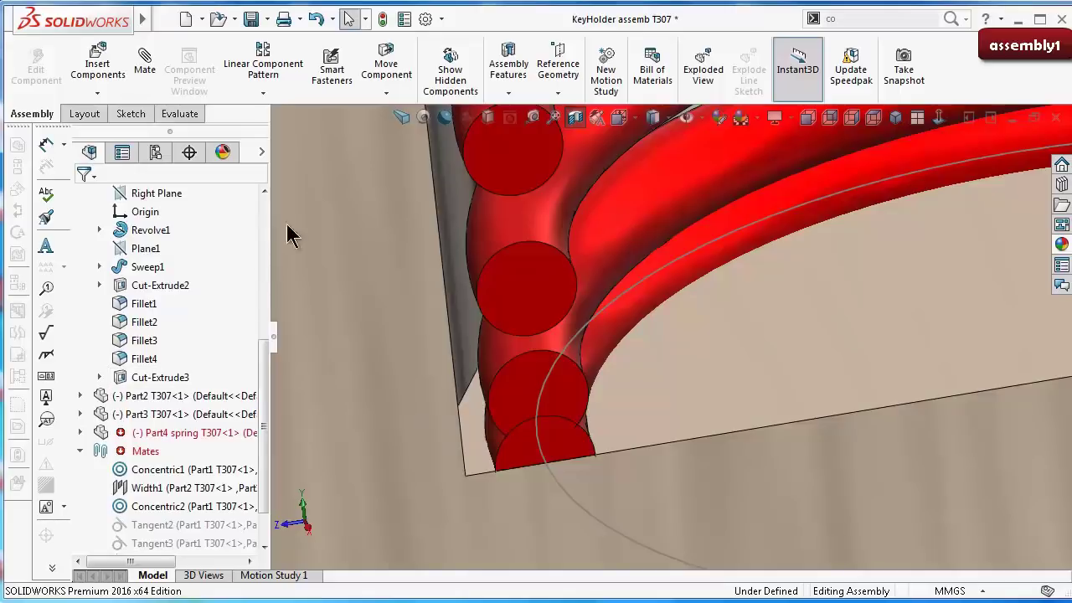
click(383, 20)
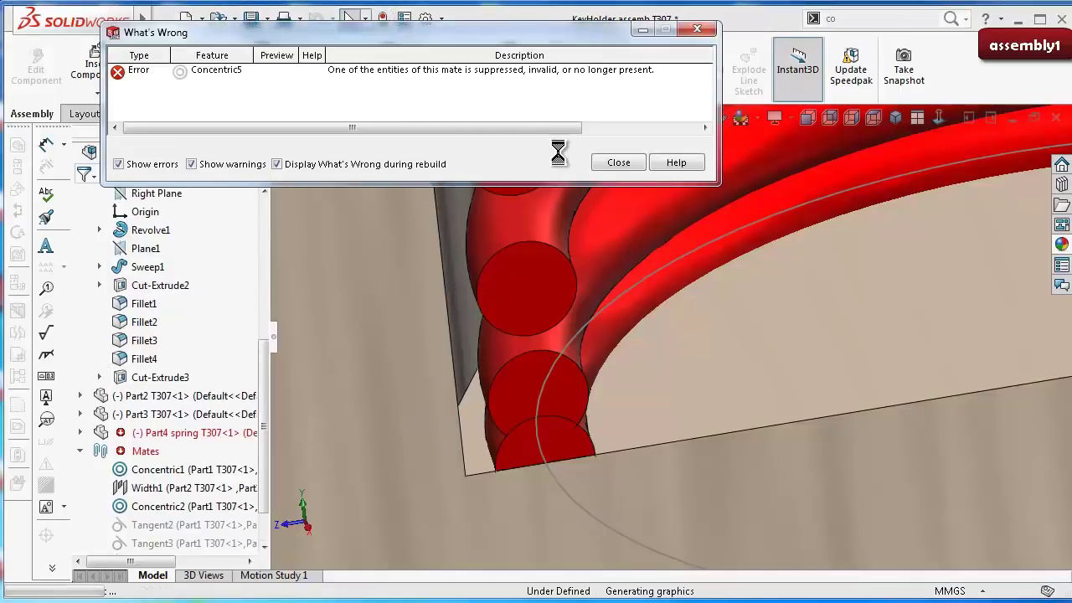
click(624, 166)
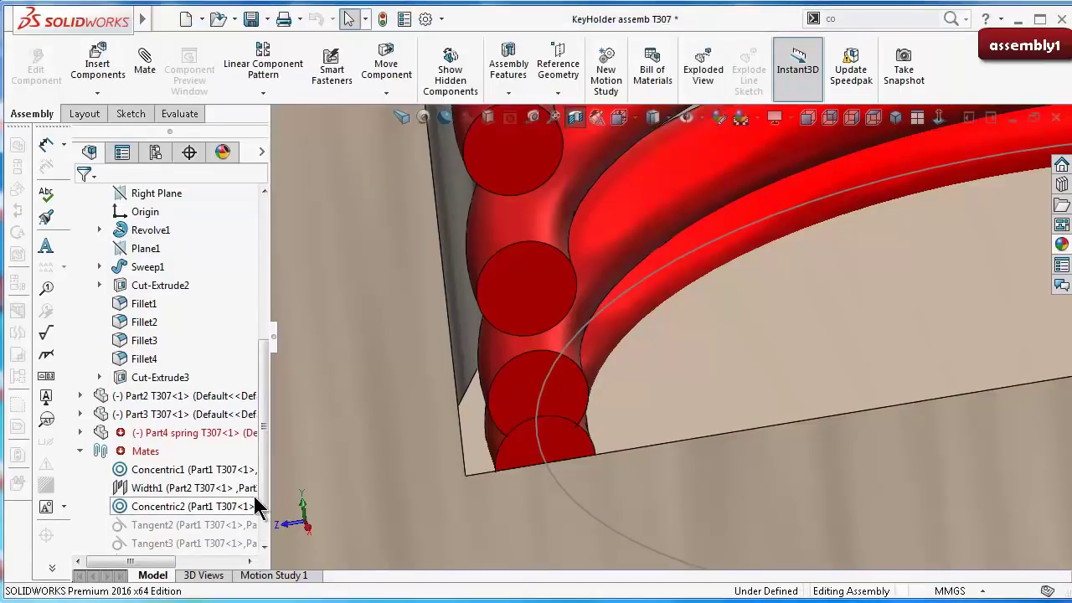
Step: Replace Concentric5's missing edge reference with the Part1 bore face
scroll(265, 521, down, 1)
click(227, 528)
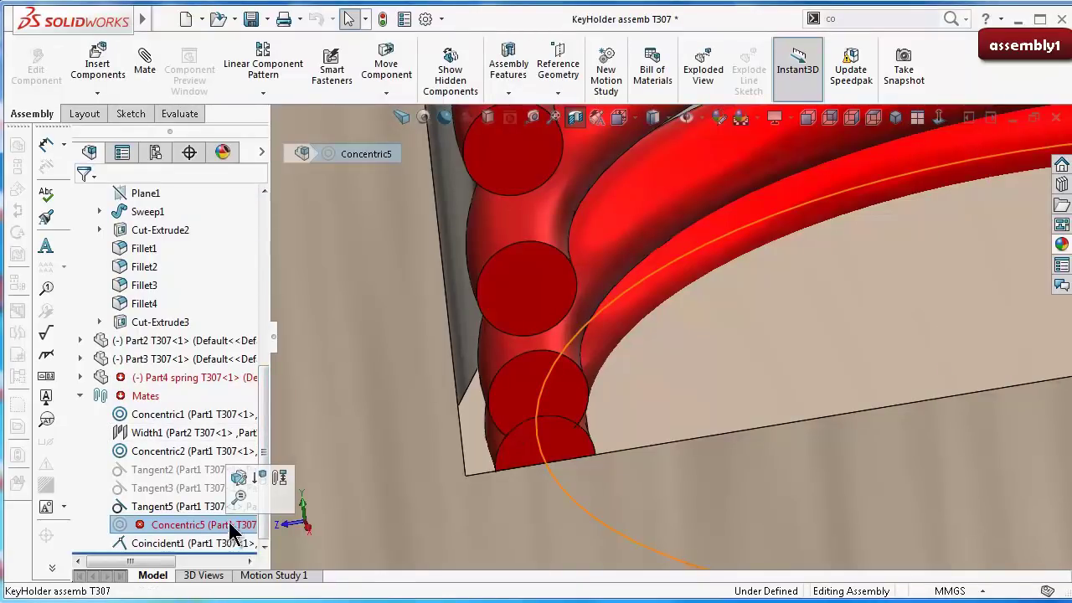
click(245, 477)
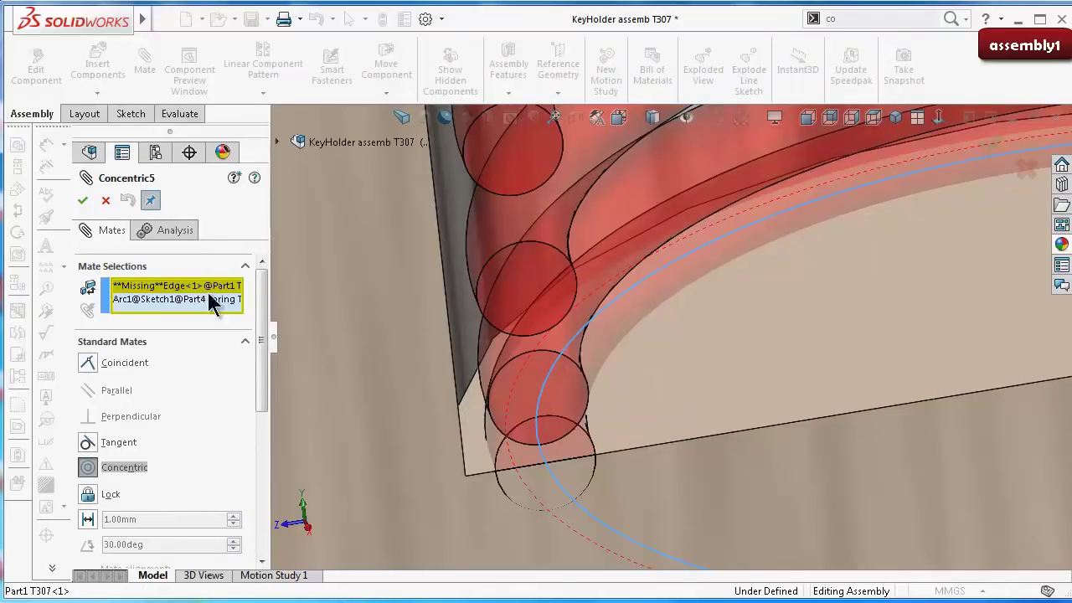
scroll(351, 312, down, 3)
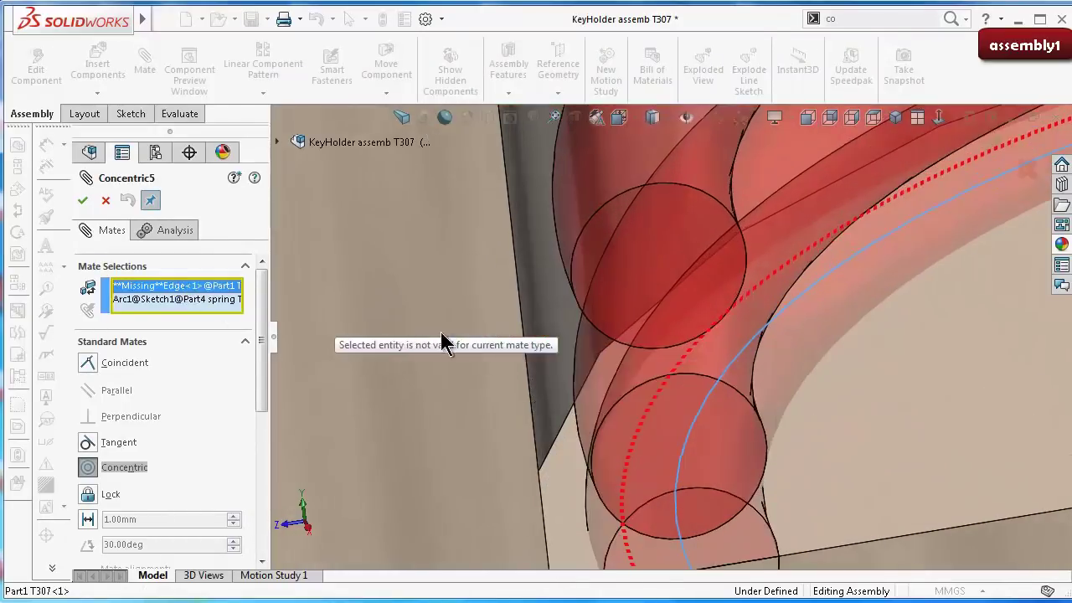
click(551, 423)
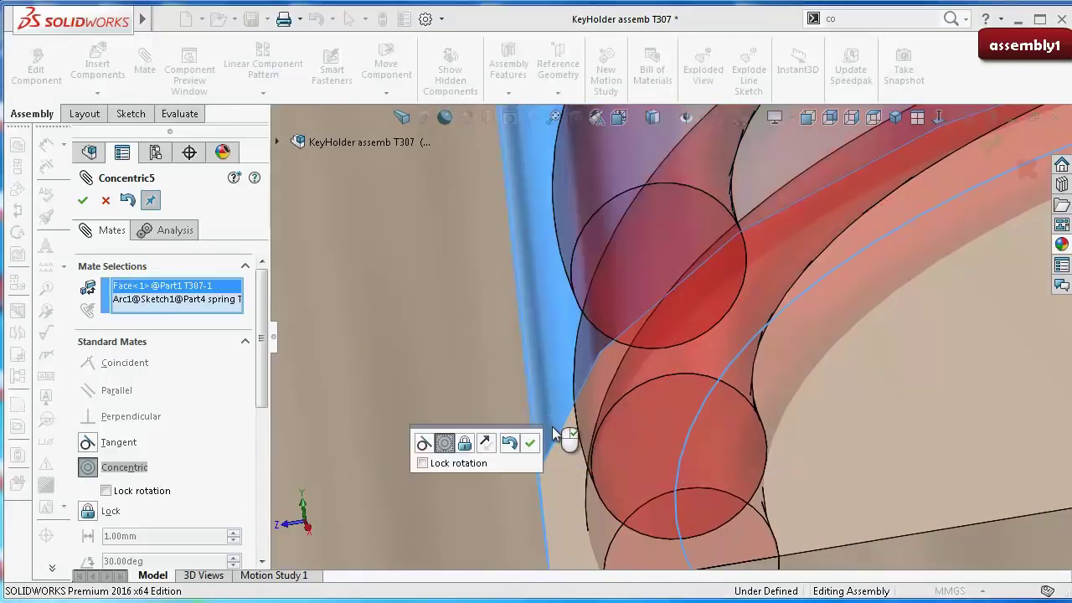
click(531, 442)
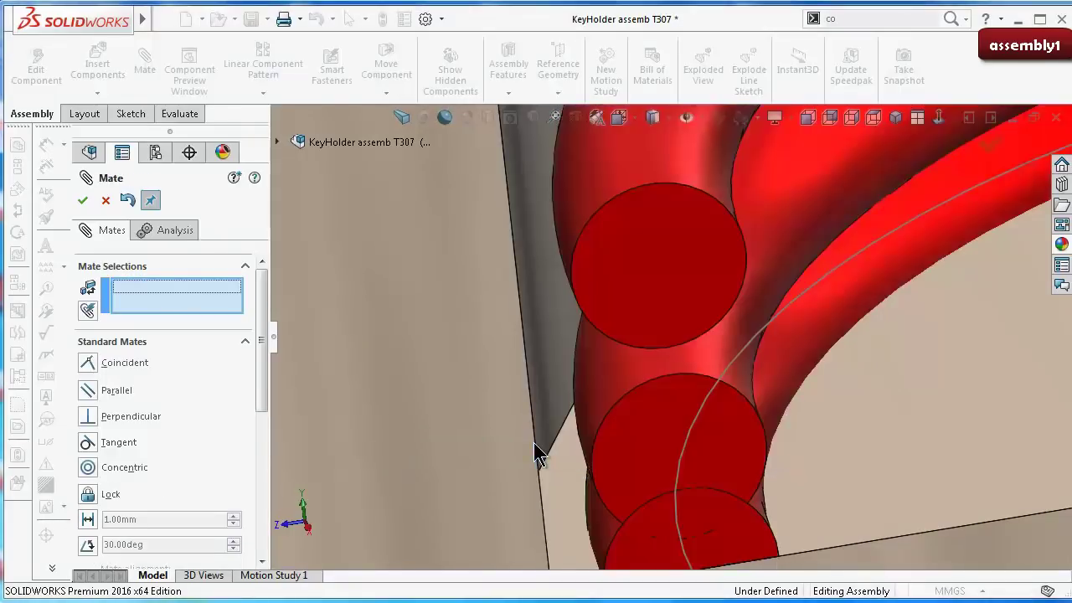
click(84, 200)
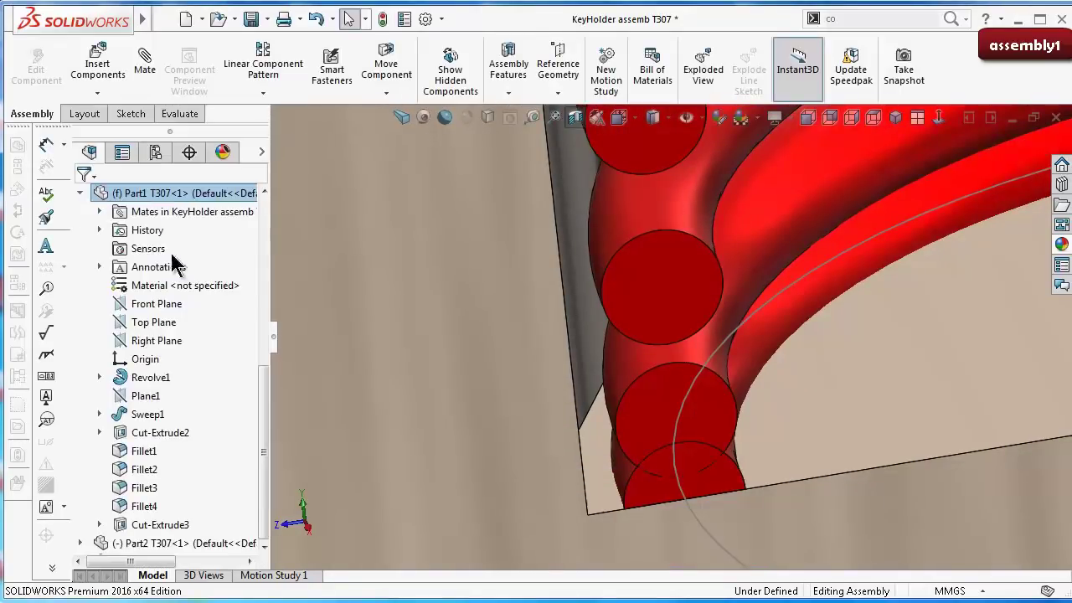
scroll(257, 410, down, 3)
mouse_move(364, 450)
middle_down()
mouse_move(709, 390)
mouse_move(743, 364)
mouse_move(742, 306)
mouse_move(829, 332)
mouse_move(773, 251)
mouse_move(686, 235)
middle_up()
scroll(828, 323, up, 3)
Step: Drag the spring to confirm it spins freely about the plunger axis
mouse_move(668, 235)
mouse_down()
mouse_move(685, 248)
mouse_move(653, 253)
mouse_move(761, 249)
mouse_move(764, 218)
mouse_up()
mouse_move(764, 218)
middle_down()
mouse_move(730, 168)
mouse_move(718, 180)
middle_up()
scroll(718, 180, down, 3)
scroll(688, 201, down, 2)
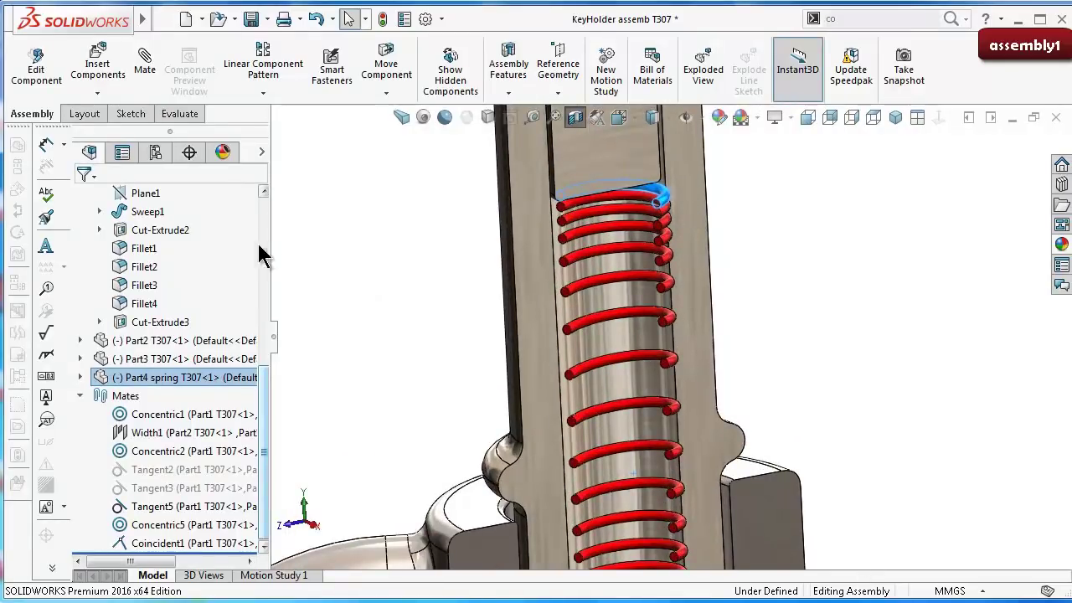
Step: Collapse the Mates folder and orbit the assembly upright to a side view
click(78, 396)
scroll(633, 287, up, 2)
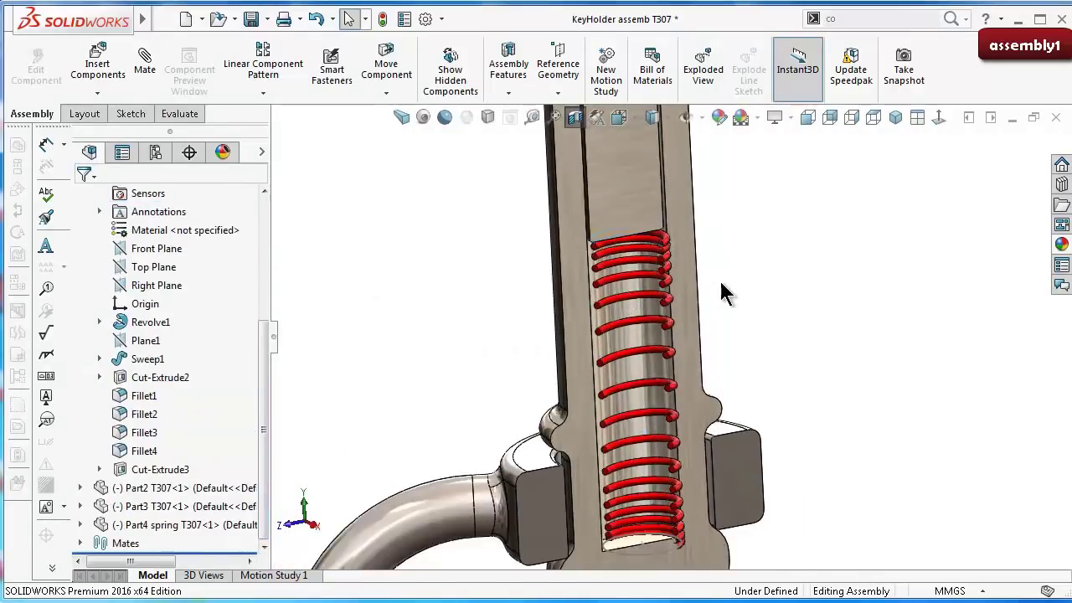
middle_drag(720, 279, 680, 255)
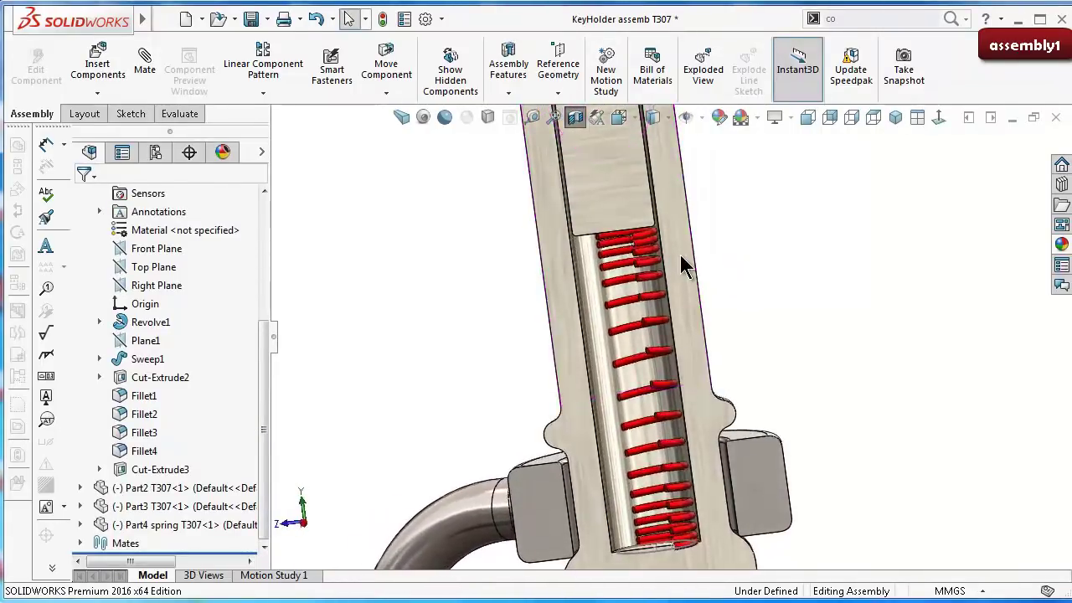
scroll(670, 226, up, 2)
mouse_move(664, 203)
middle_down()
mouse_move(691, 268)
mouse_move(651, 203)
middle_up()
drag(645, 180, 575, 262)
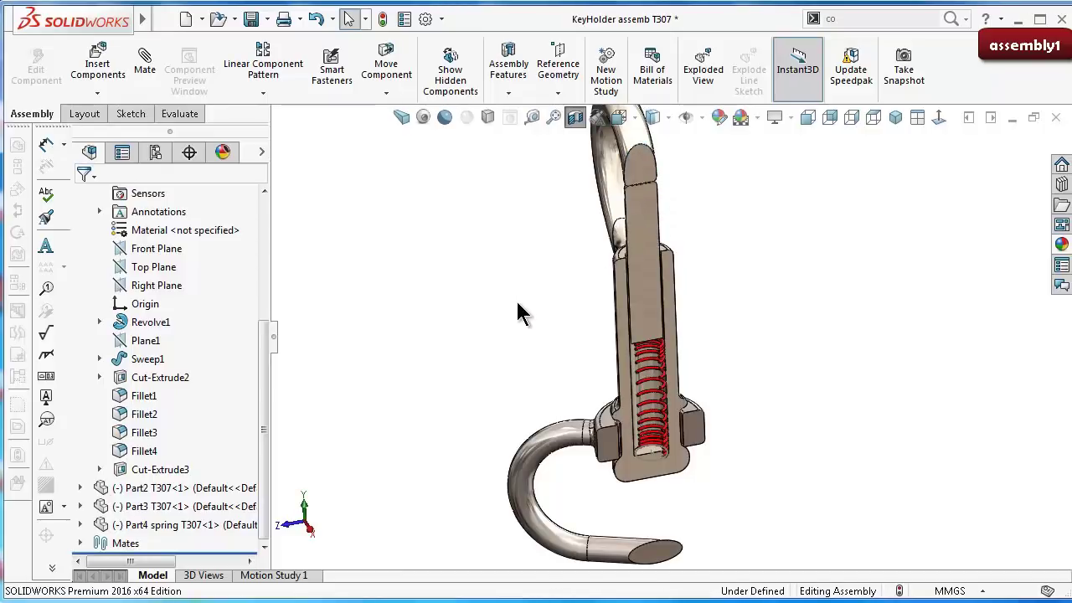
mouse_move(517, 306)
middle_down()
mouse_move(548, 230)
mouse_move(581, 227)
mouse_move(586, 147)
middle_up()
click(576, 117)
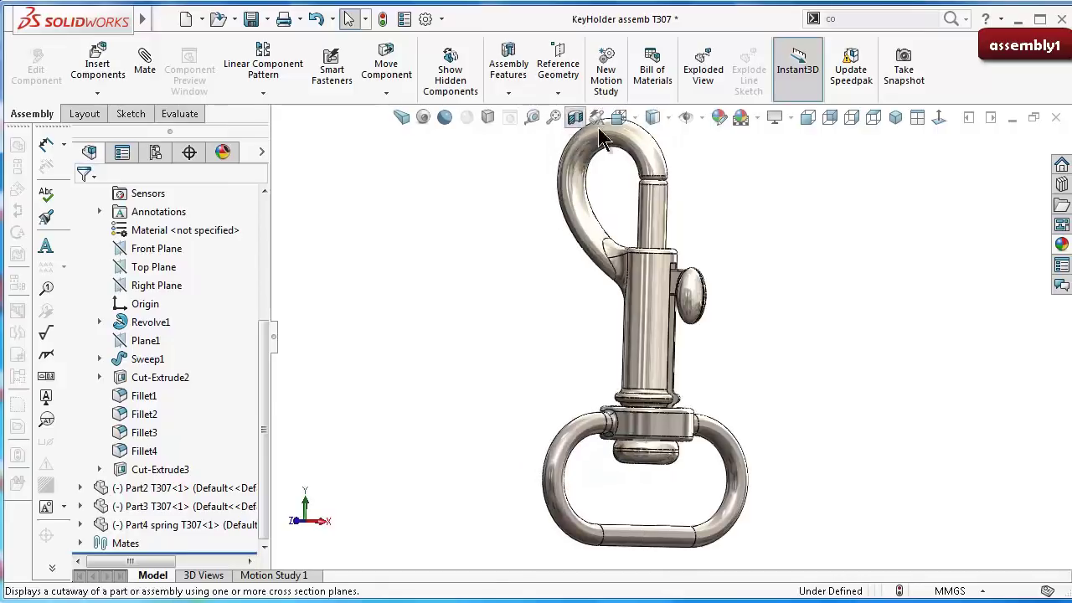
middle_drag(762, 317, 658, 327)
scroll(656, 325, down, 2)
scroll(648, 333, down, 3)
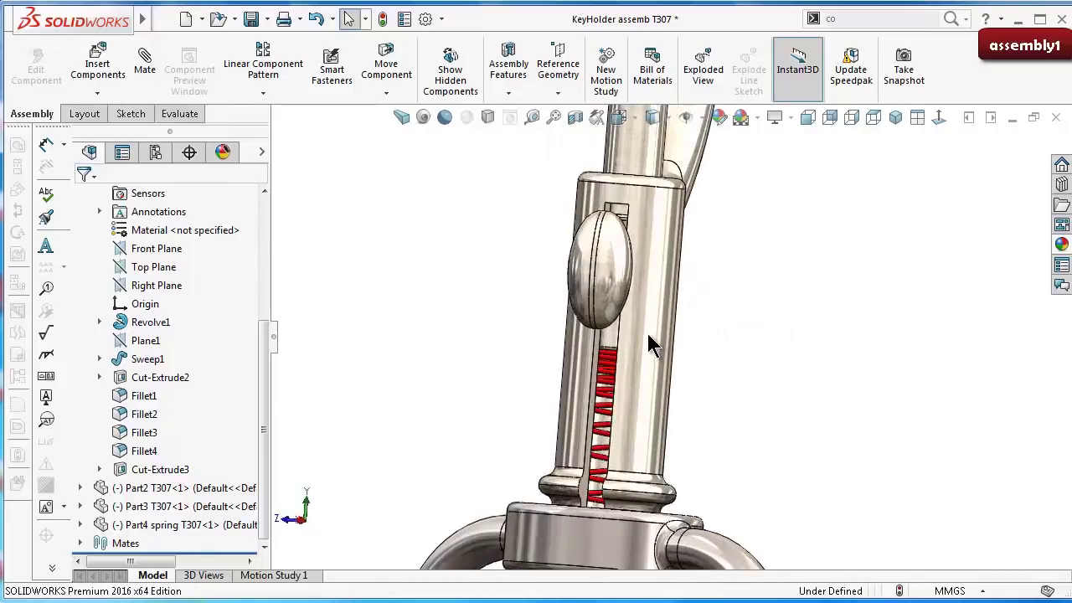
scroll(632, 345, down, 3)
mouse_move(594, 363)
mouse_down()
mouse_move(592, 347)
mouse_move(585, 438)
mouse_move(611, 349)
mouse_up()
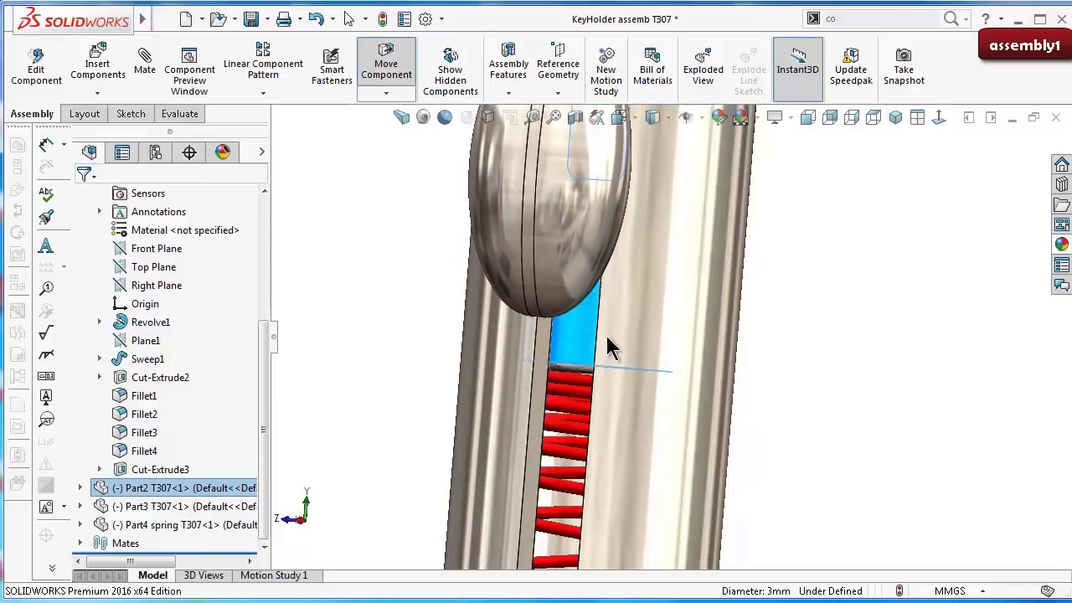
key(Escape)
scroll(639, 351, up, 3)
scroll(769, 358, up, 2)
mouse_move(808, 301)
middle_down()
mouse_move(814, 323)
mouse_move(779, 306)
middle_up()
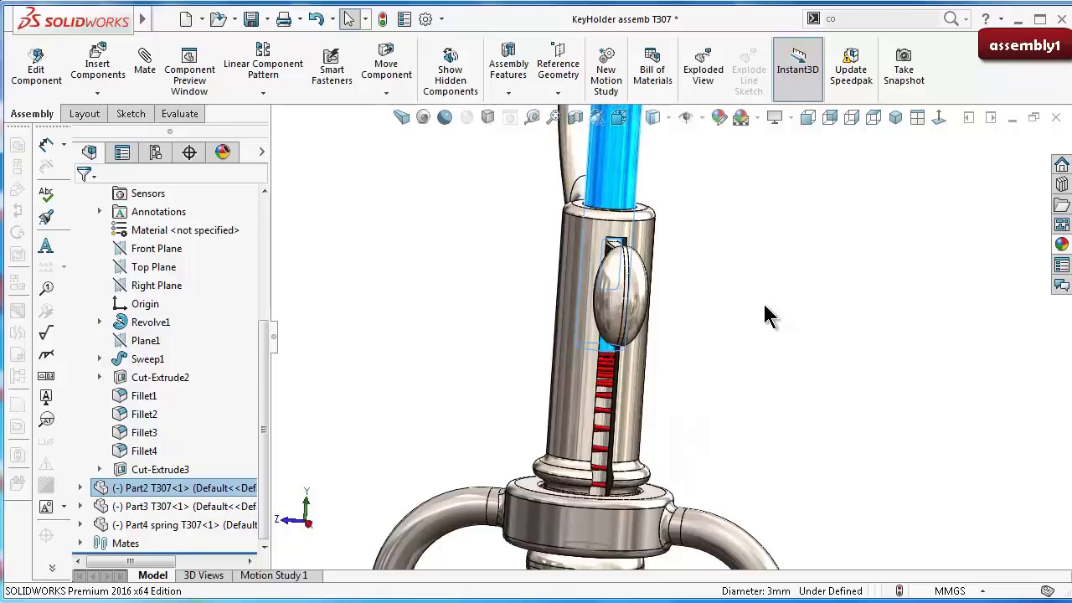
click(769, 317)
middle_drag(701, 286, 689, 280)
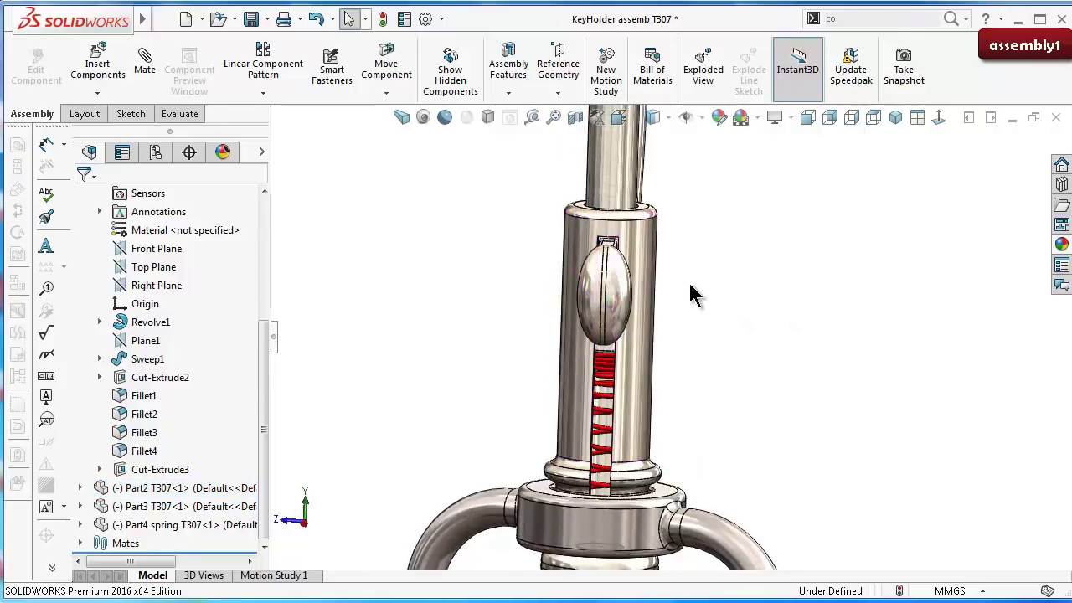
scroll(658, 310, up, 2)
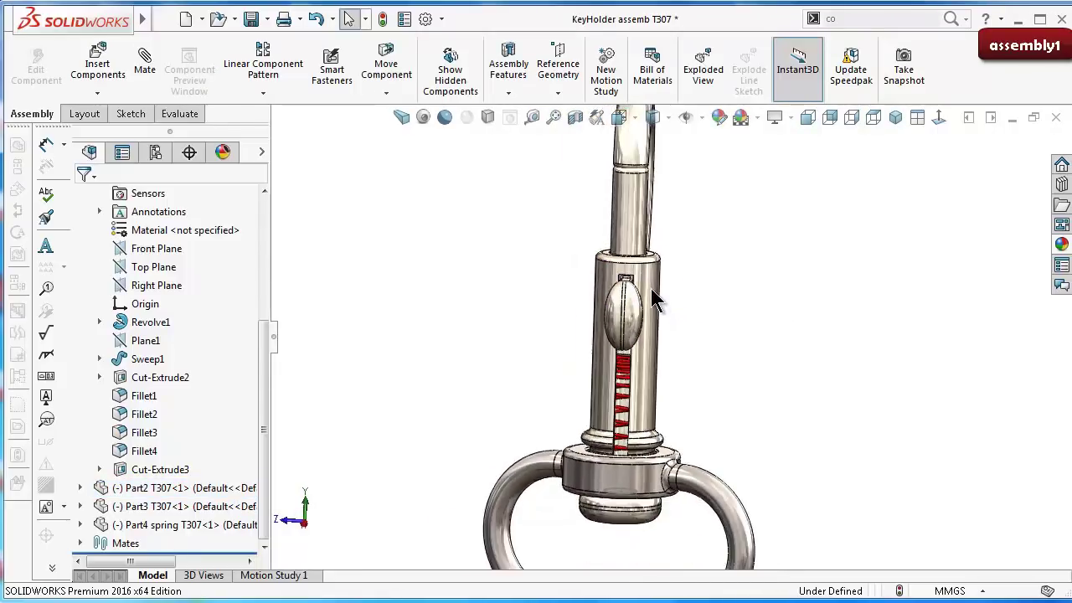
click(624, 322)
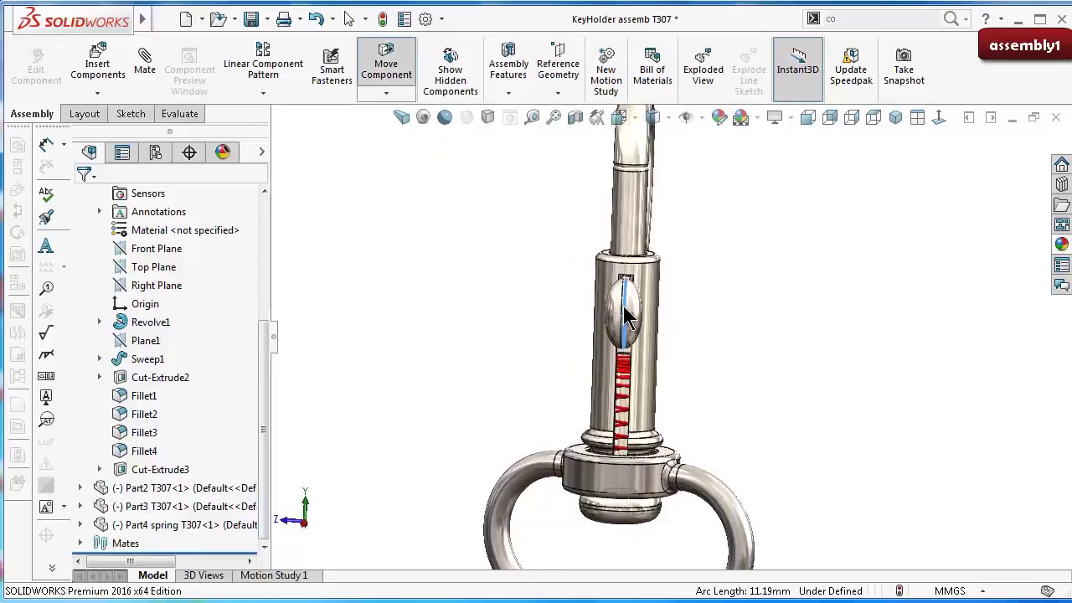
scroll(666, 298, down, 2)
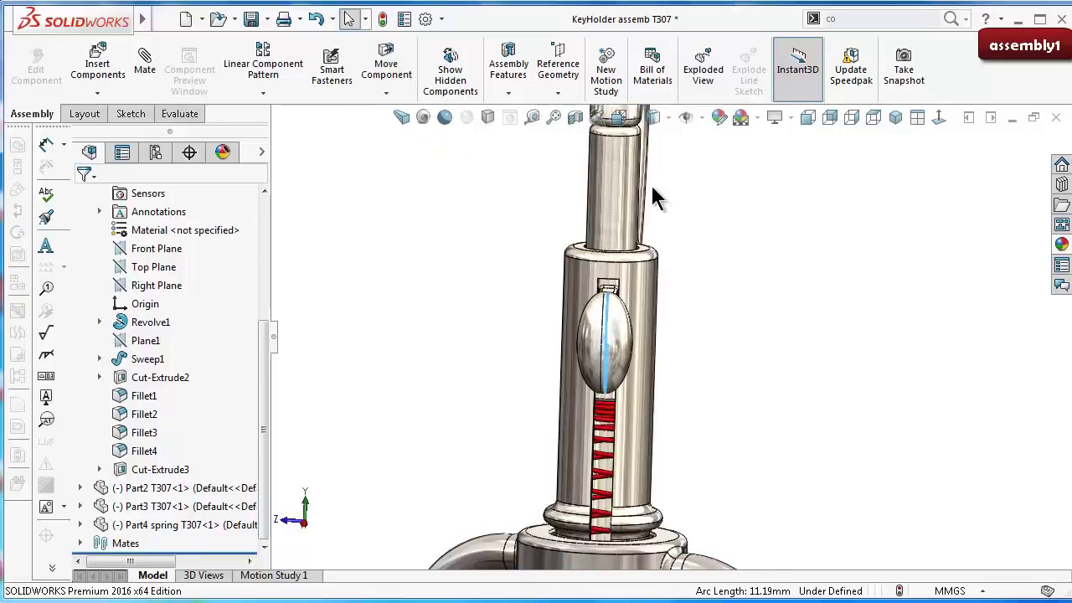
scroll(651, 184, down, 2)
scroll(637, 180, down, 2)
scroll(634, 377, down, 1)
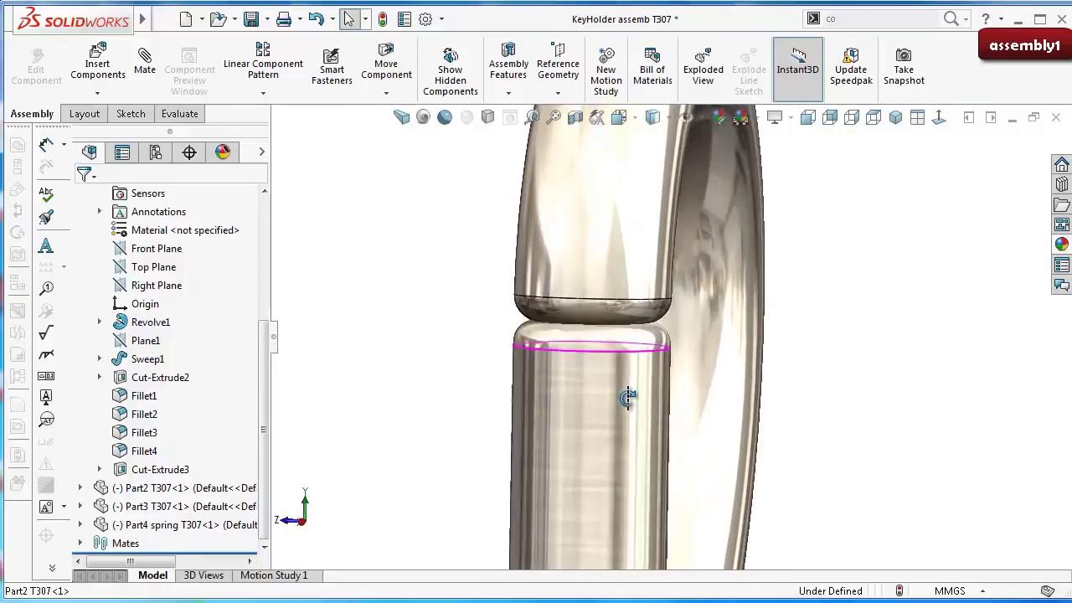
mouse_move(629, 399)
middle_down()
mouse_move(558, 398)
mouse_move(628, 403)
middle_up()
scroll(670, 484, up, 3)
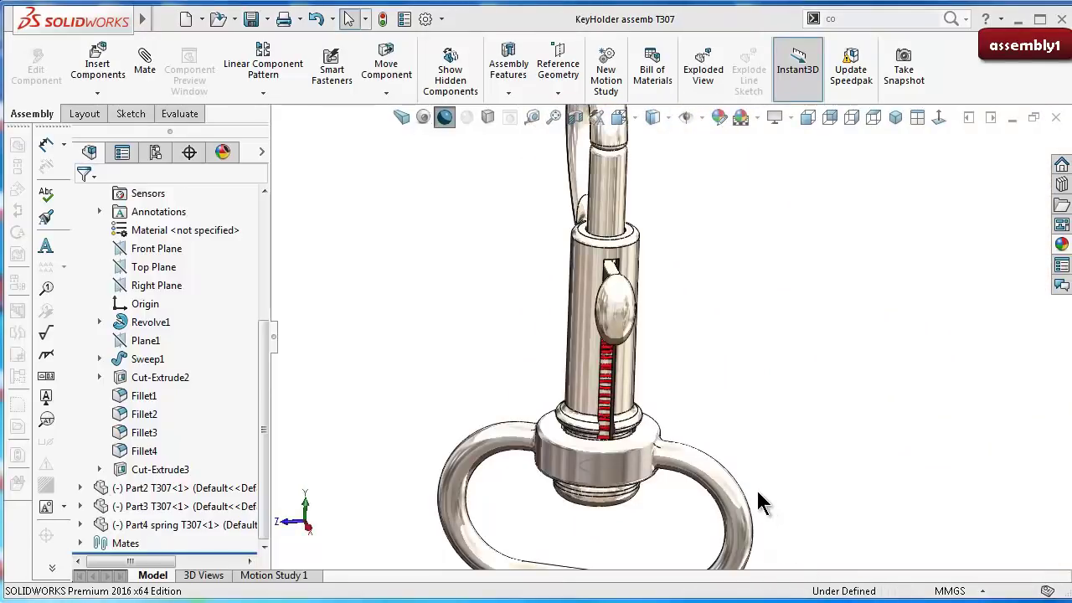
key(ctrl+7)
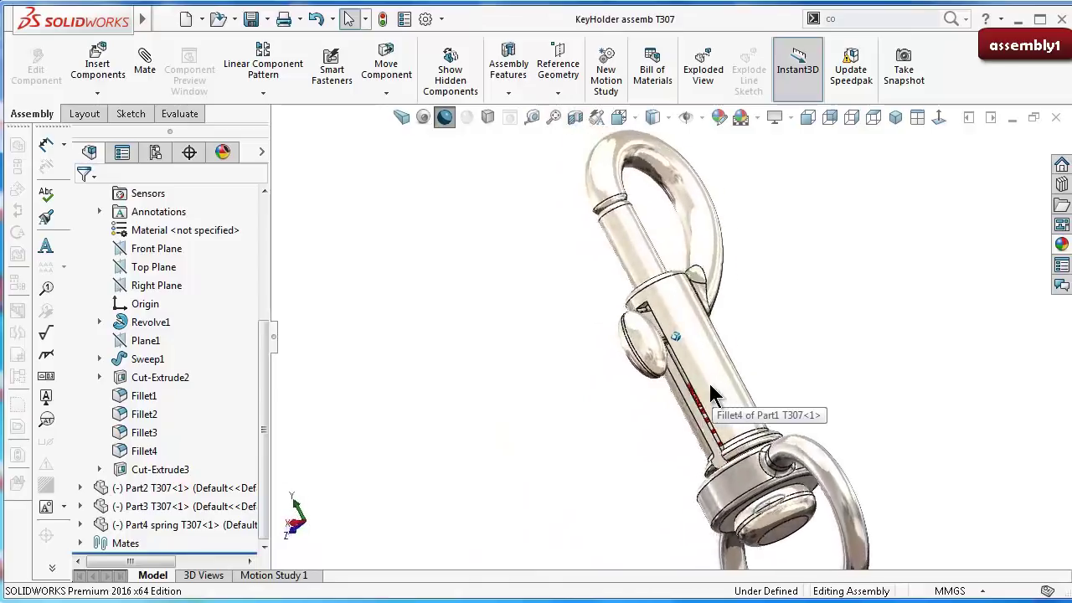
key(Down)
key(Down)
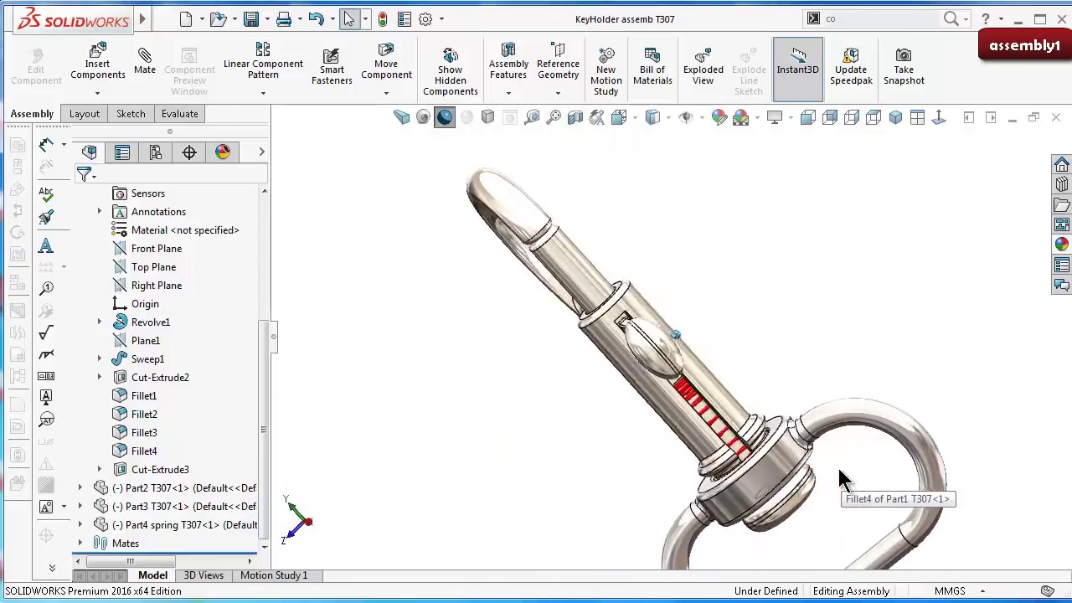
key(Down)
key(Down)
key(Up)
key(Up)
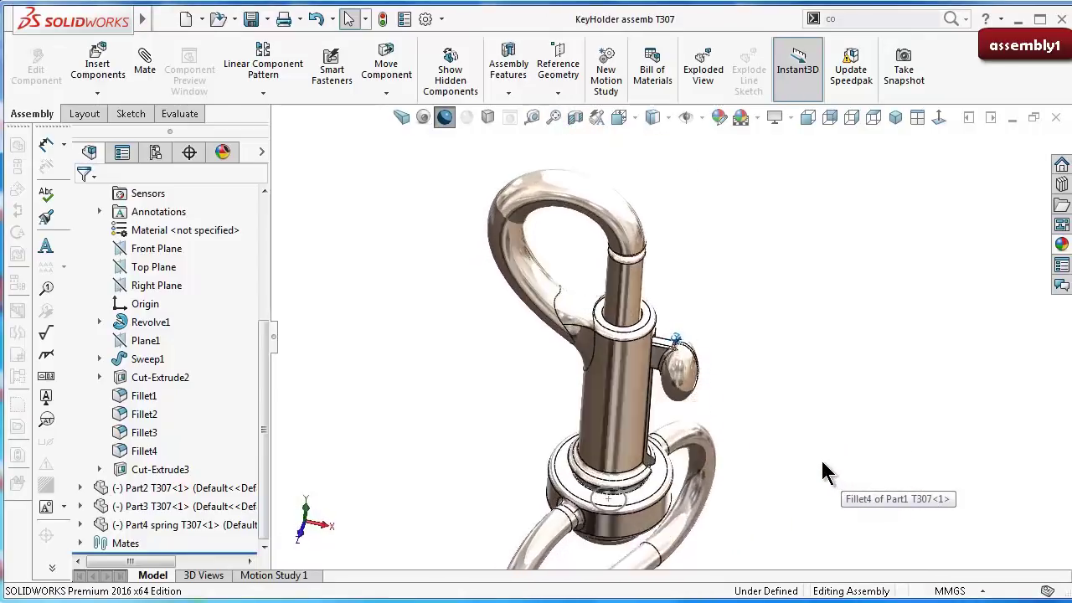
key(Up)
key(Up)
key(Down)
key(Down)
key(Down)
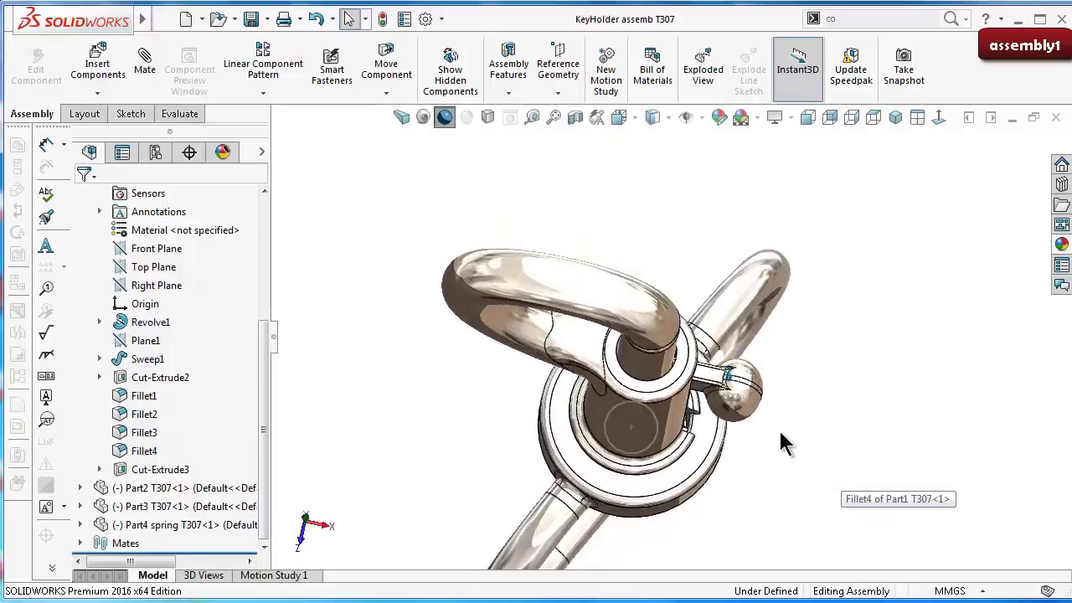
key(Down)
key(Down)
key(Down)
key(Up)
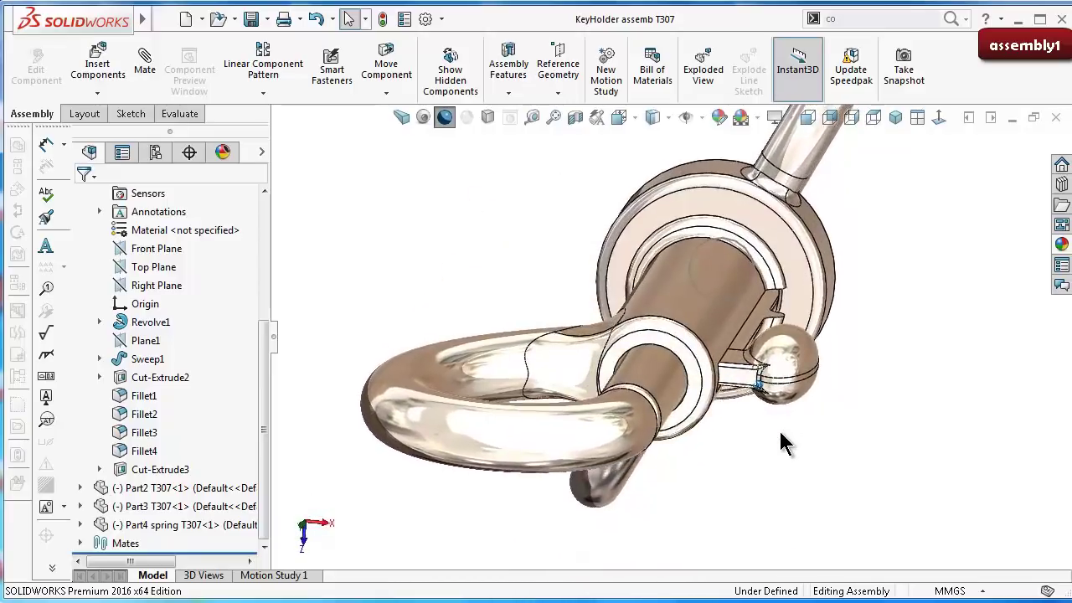
key(Down)
key(Down)
key(Up)
key(Up)
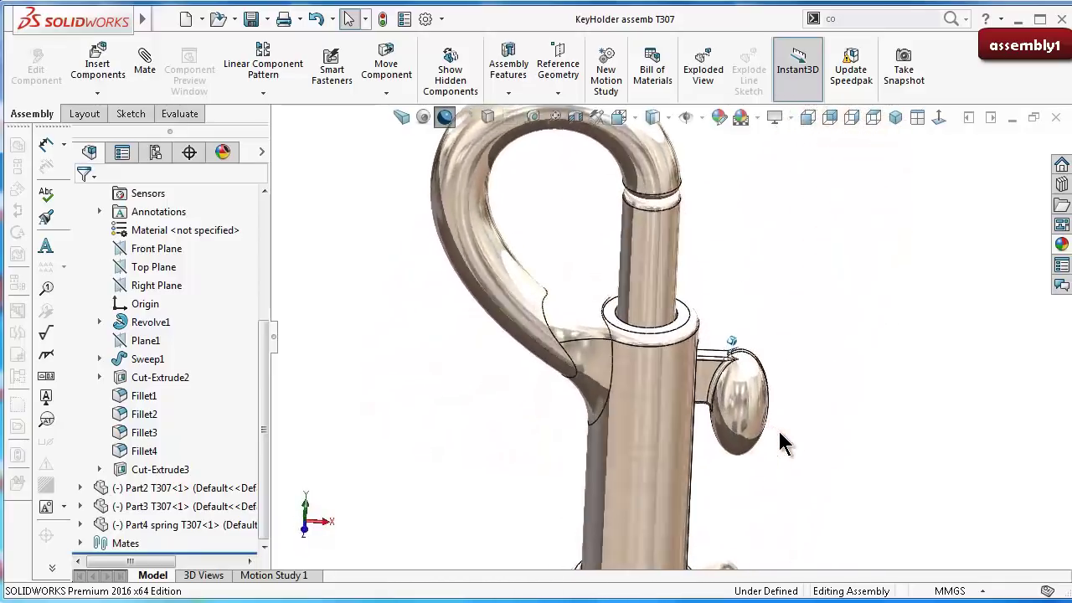
key(Up)
key(Up)
key(Down)
key(Down)
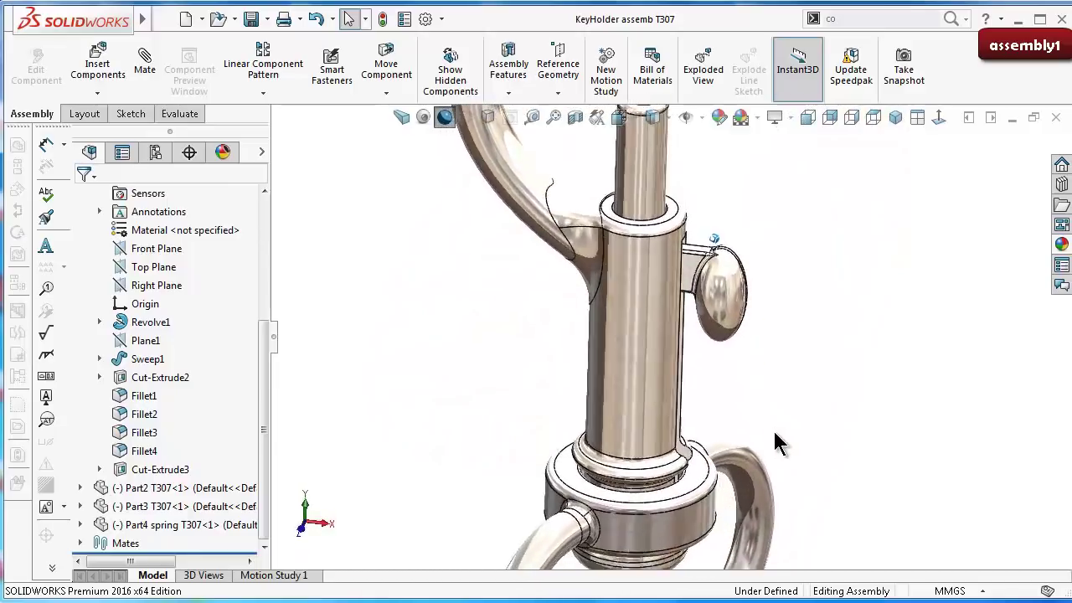
key(Down)
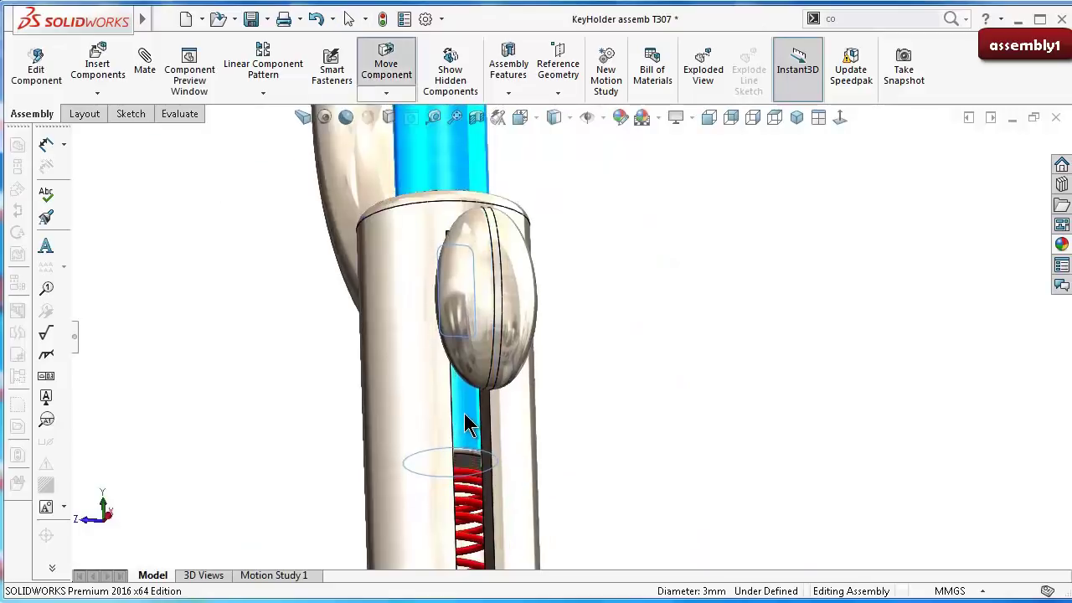
Step: Add a tangent mate between the pin's flat end face and the spring's top coil
scroll(478, 456, down, 2)
scroll(476, 466, down, 2)
click(473, 465)
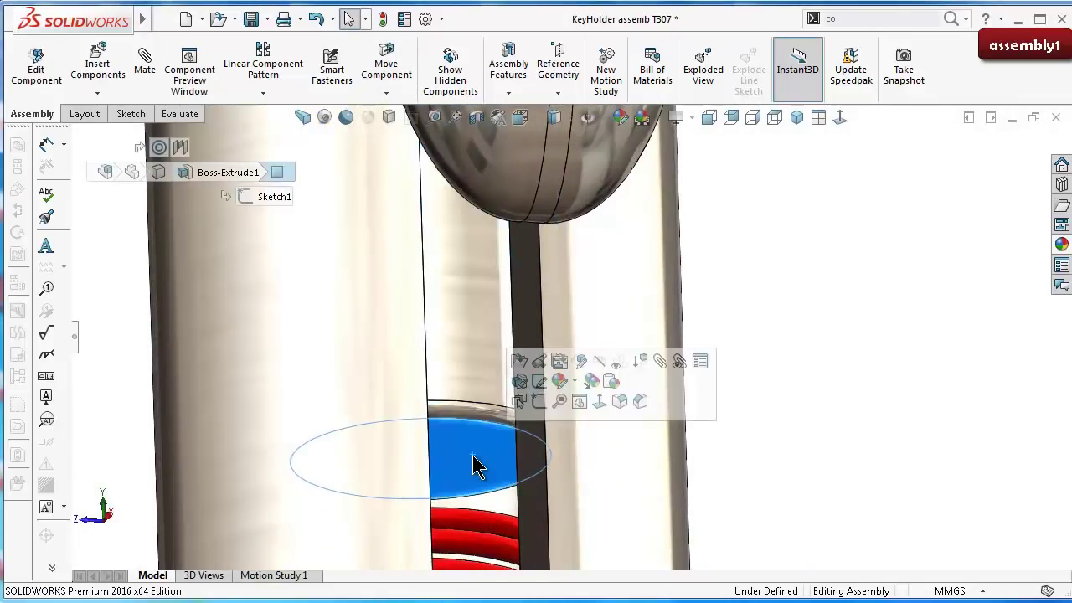
click(659, 366)
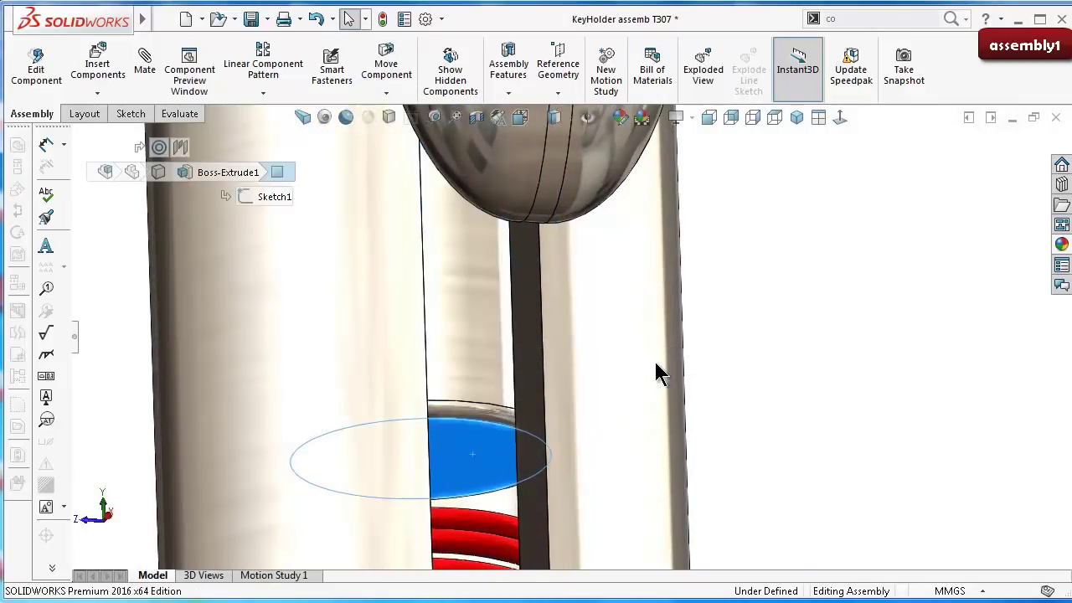
scroll(524, 486, up, 2)
middle_drag(524, 486, 516, 471)
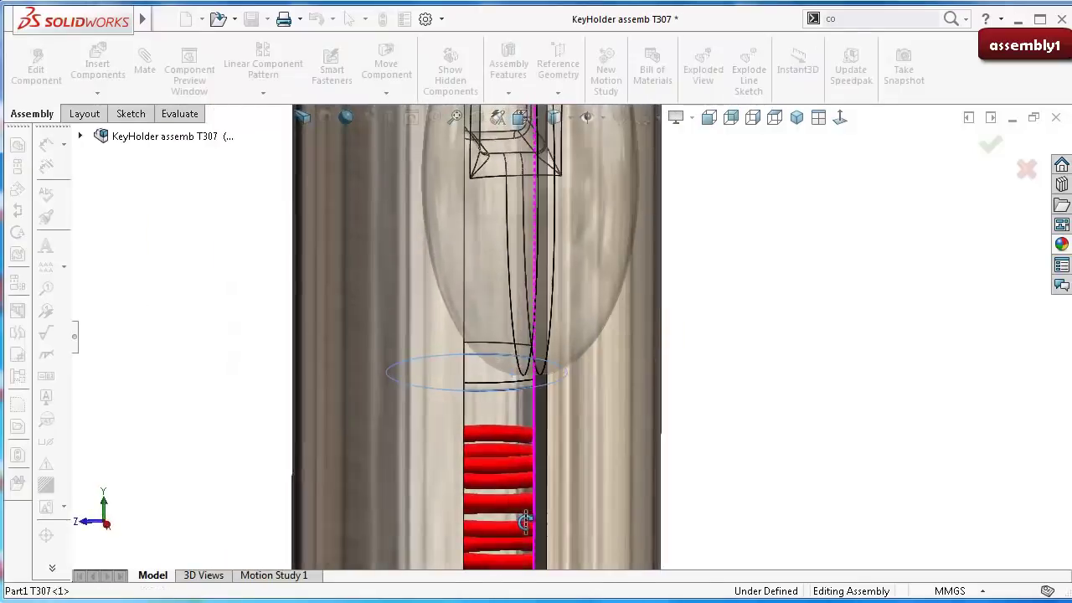
click(76, 339)
drag(262, 355, 256, 578)
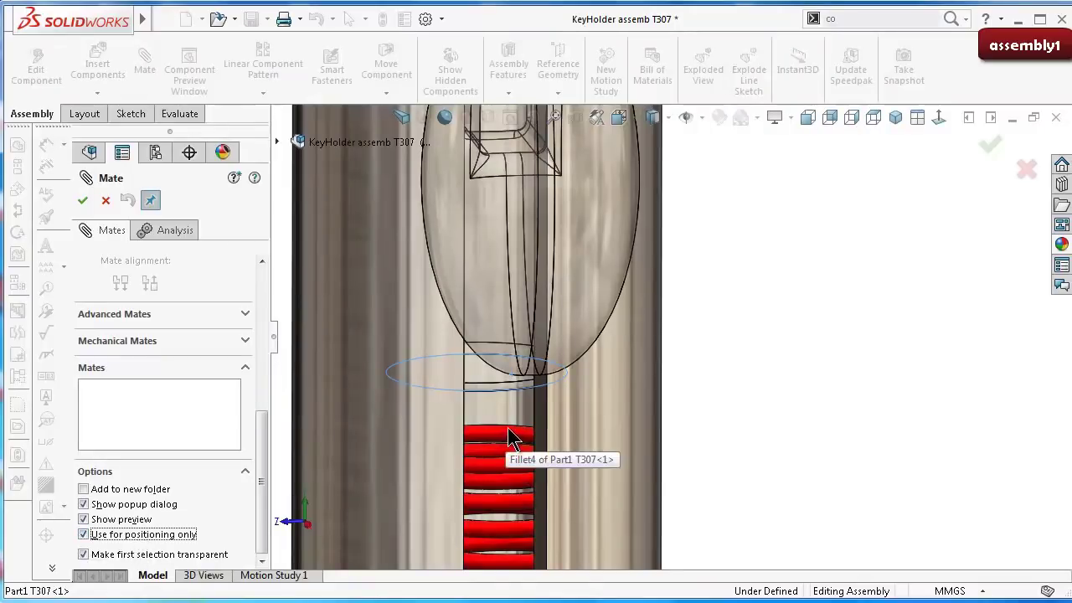
middle_drag(717, 419, 518, 480)
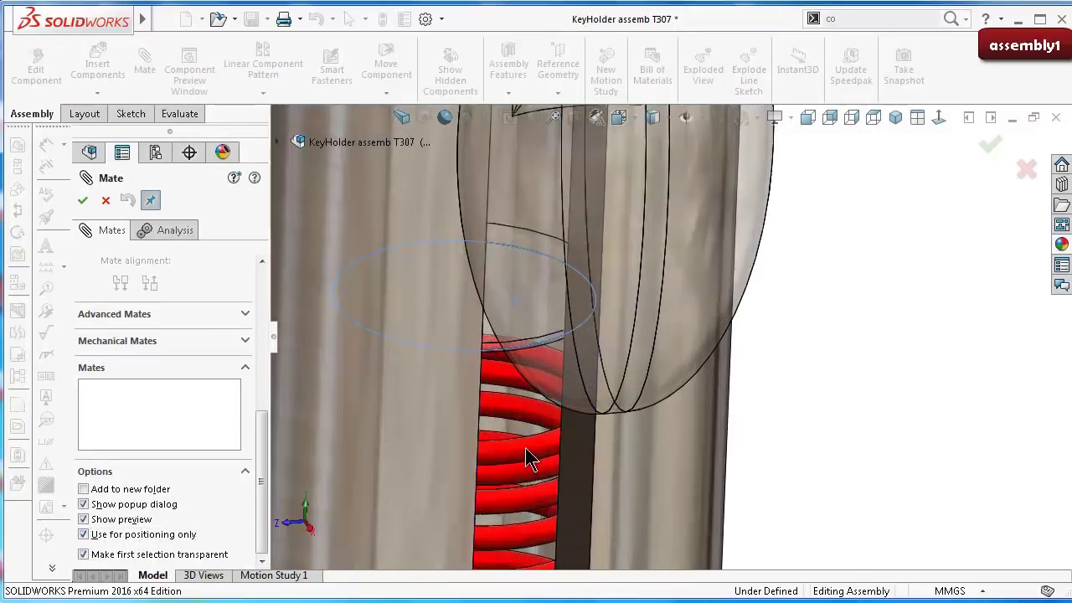
click(529, 457)
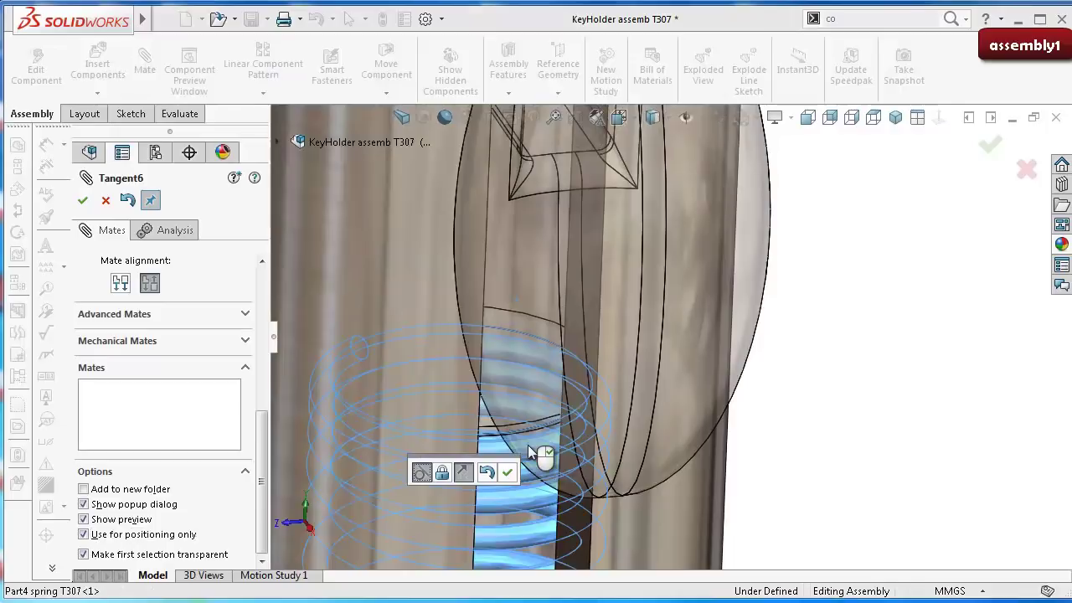
click(509, 473)
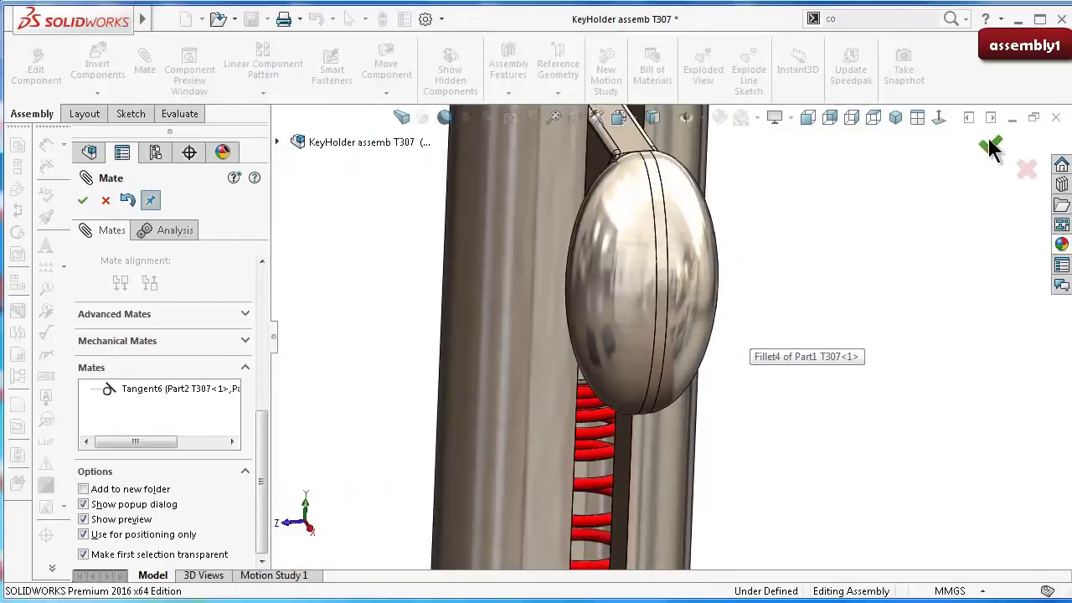
click(991, 147)
Step: Orbit and zoom around the hook and the joint between shaft and loop
scroll(683, 213, up, 3)
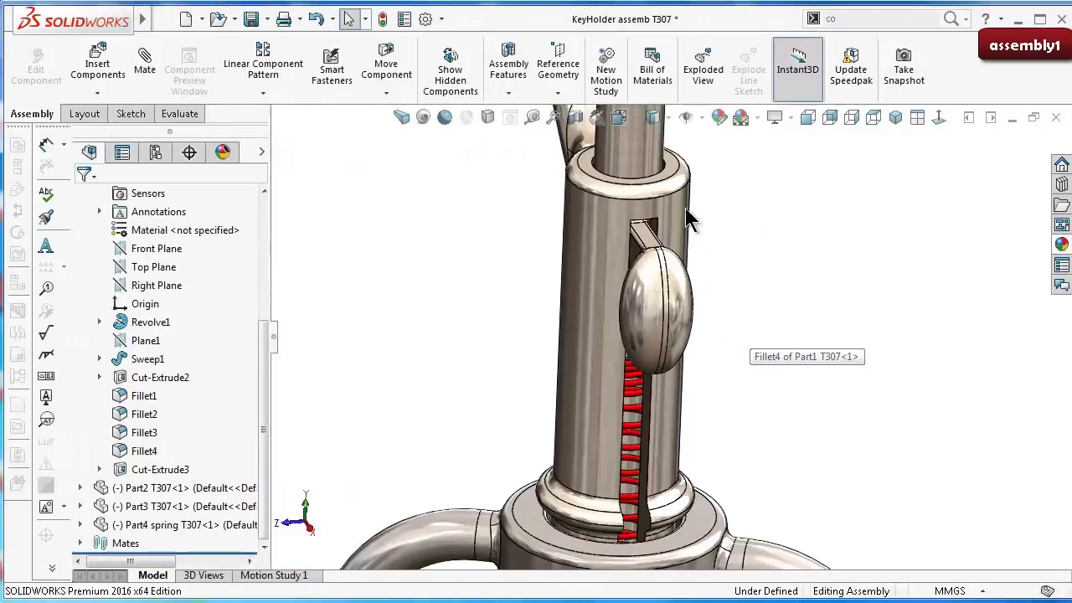
scroll(682, 205, down, 2)
middle_drag(685, 211, 702, 262)
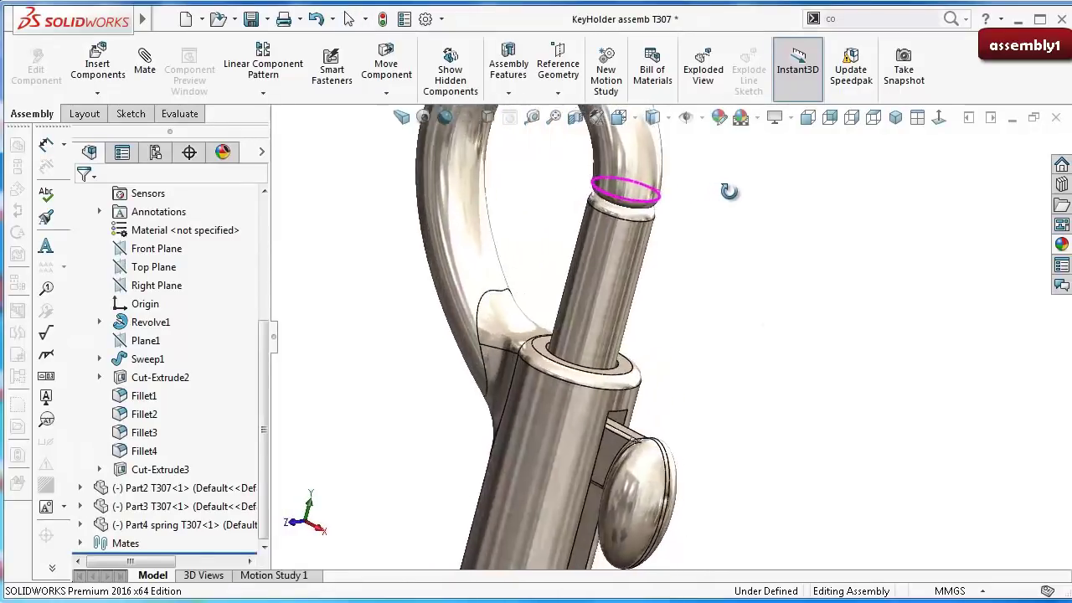
scroll(700, 241, down, 2)
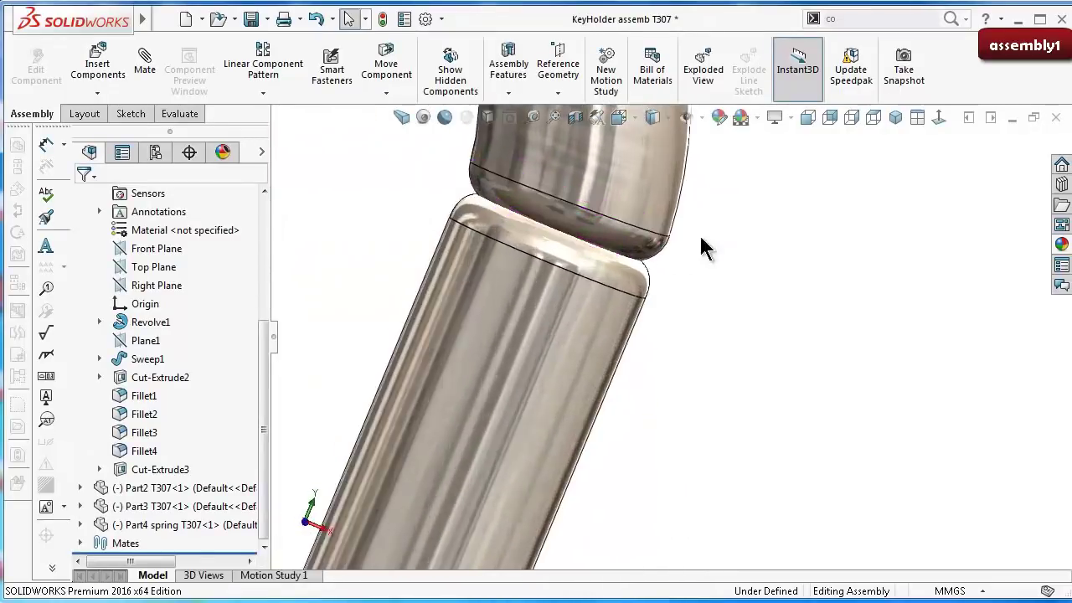
scroll(637, 230, down, 2)
scroll(628, 224, down, 2)
mouse_move(636, 222)
middle_down()
mouse_move(627, 242)
mouse_move(628, 232)
middle_up()
scroll(629, 238, up, 1)
scroll(636, 264, up, 2)
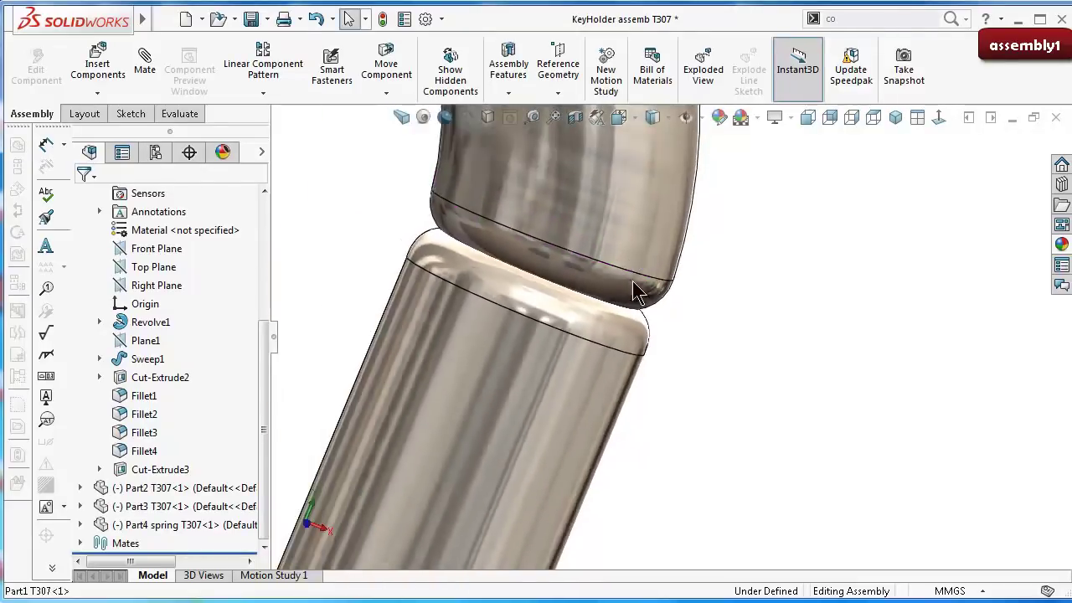
scroll(645, 335, up, 2)
scroll(658, 382, up, 2)
scroll(662, 394, up, 2)
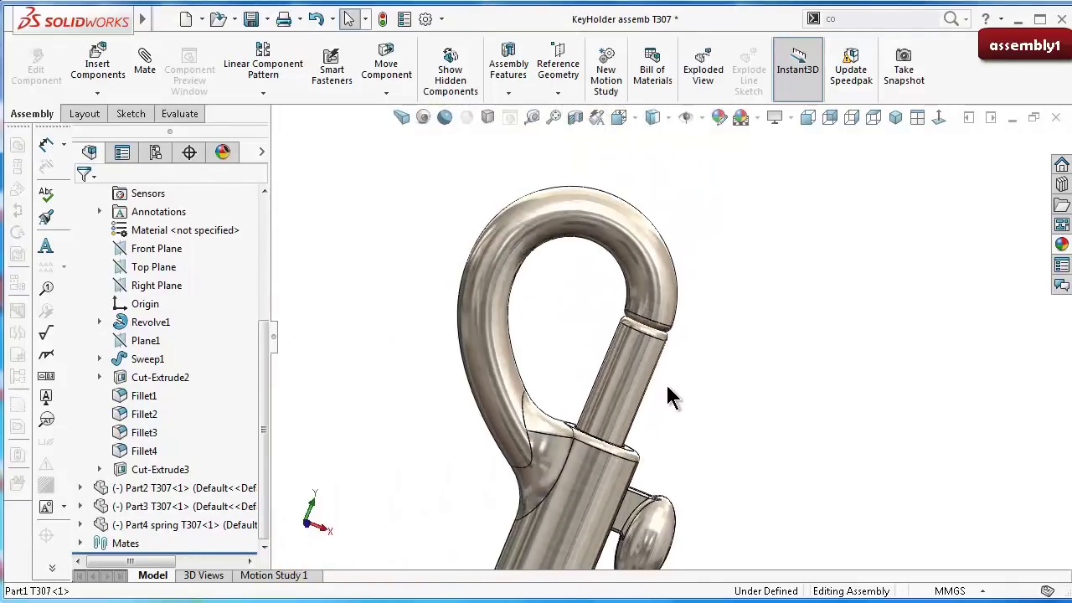
mouse_move(695, 442)
middle_down()
mouse_move(672, 396)
mouse_move(534, 366)
middle_up()
scroll(667, 352, up, 2)
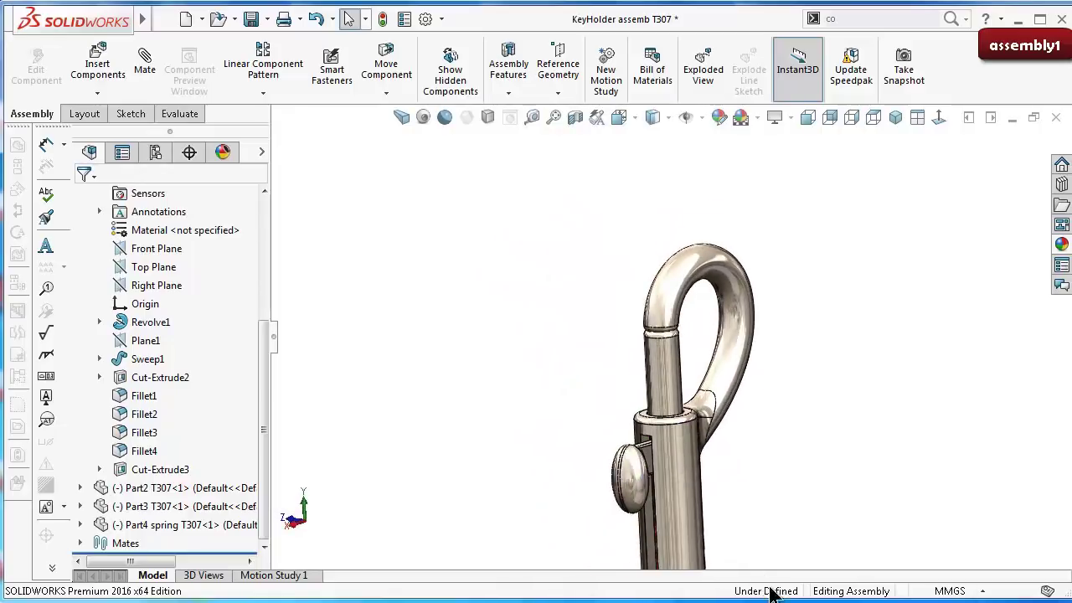
scroll(679, 503, down, 2)
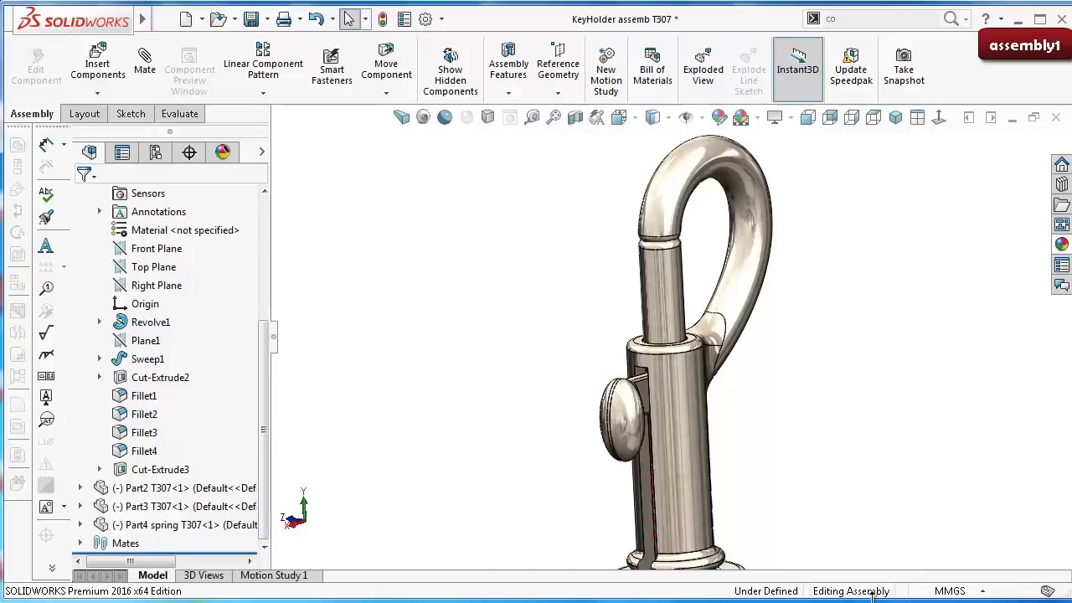
Step: Tilt the key holder diagonally, switch to Isometric view and hide the FeatureManager tree
key(Left)
key(Down)
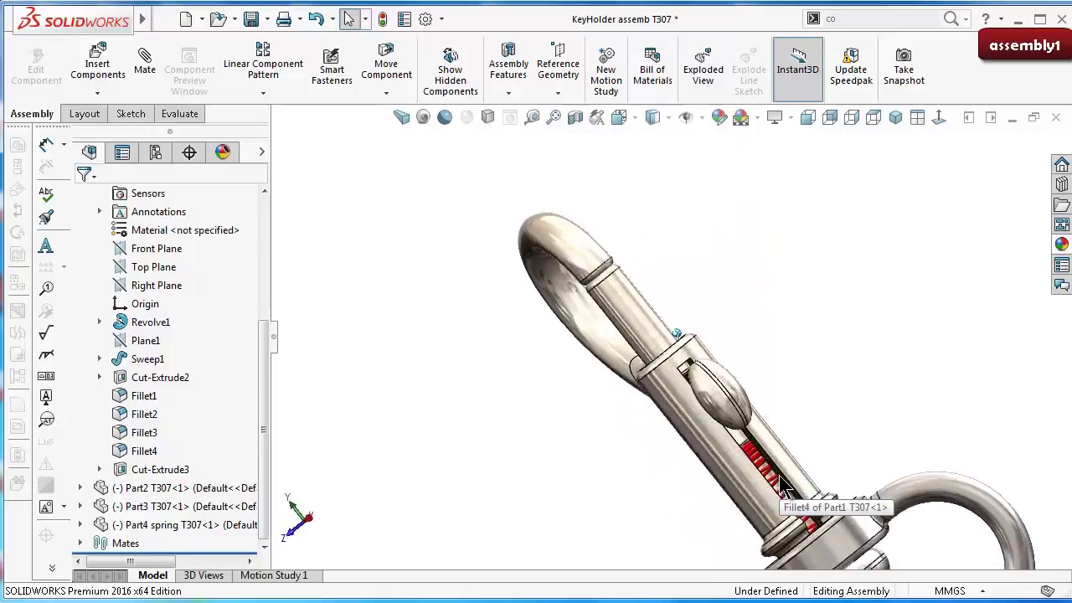
key(Left)
scroll(786, 486, up, 2)
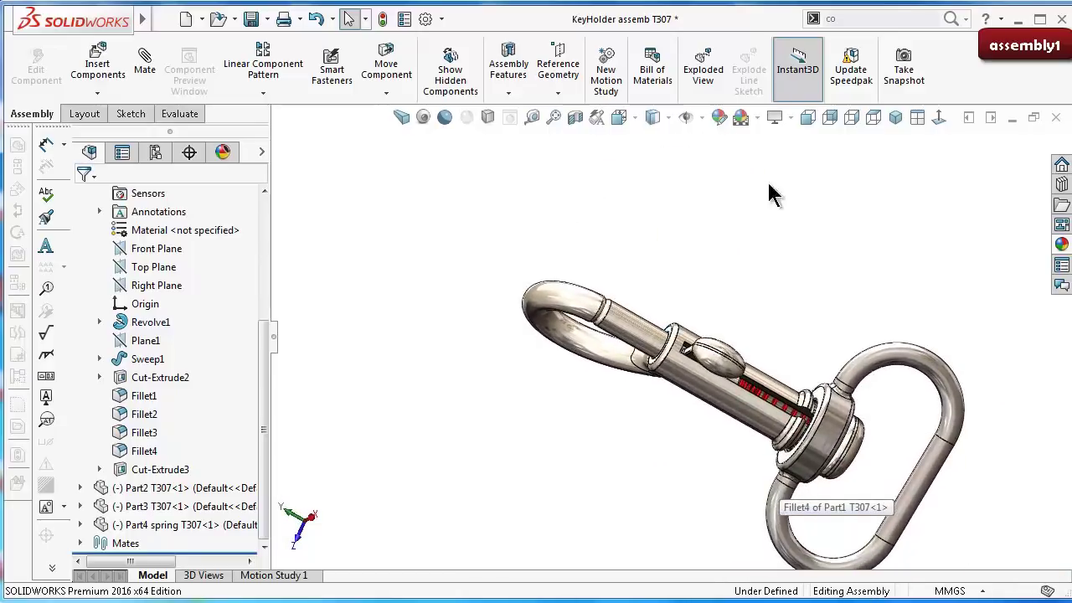
click(889, 119)
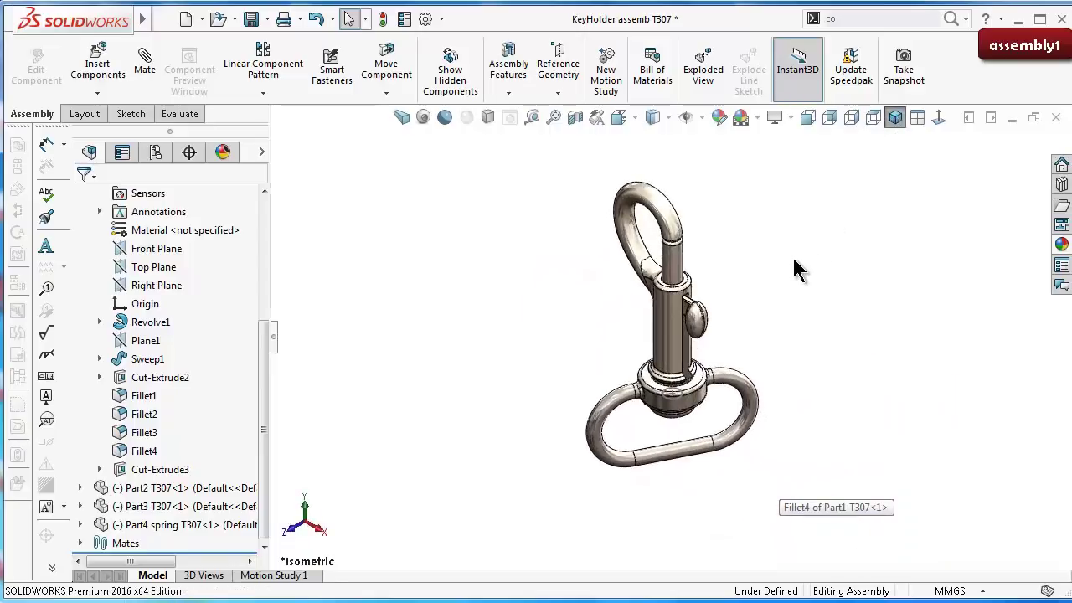
click(274, 335)
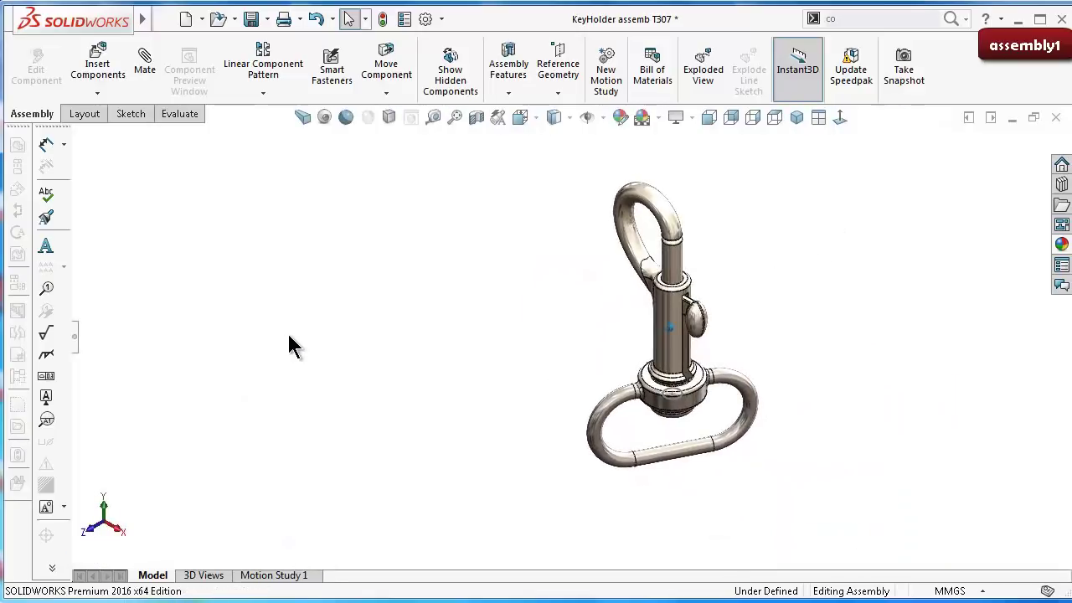
Step: Rotate the key holder with arrow keys and swing the D-ring around its pivot
key(Left)
key(Down)
key(Down)
key(Down)
key(Left)
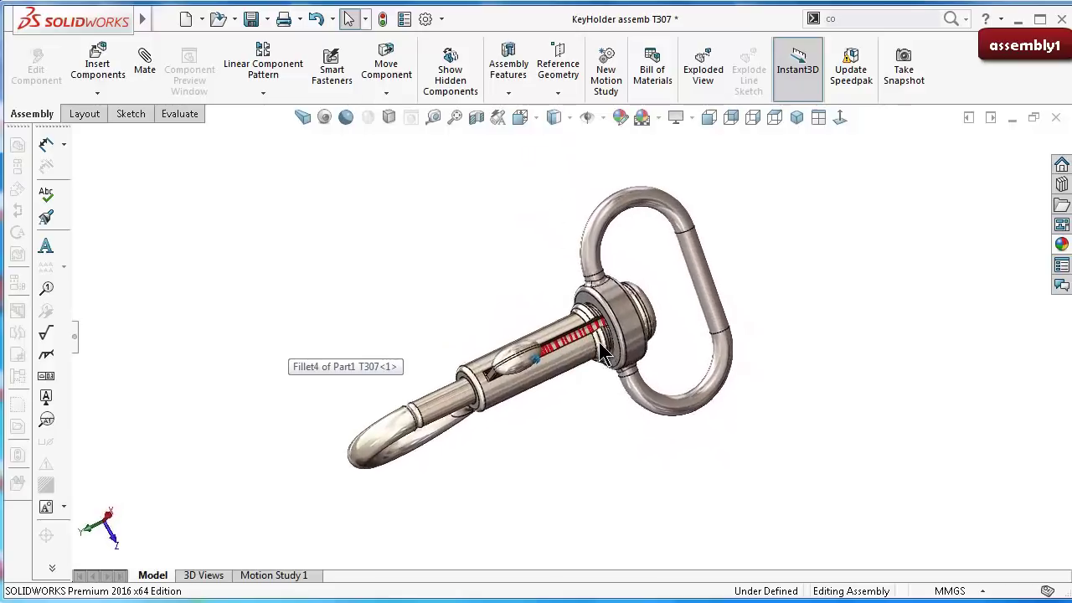
key(Left)
key(Left)
key(Left)
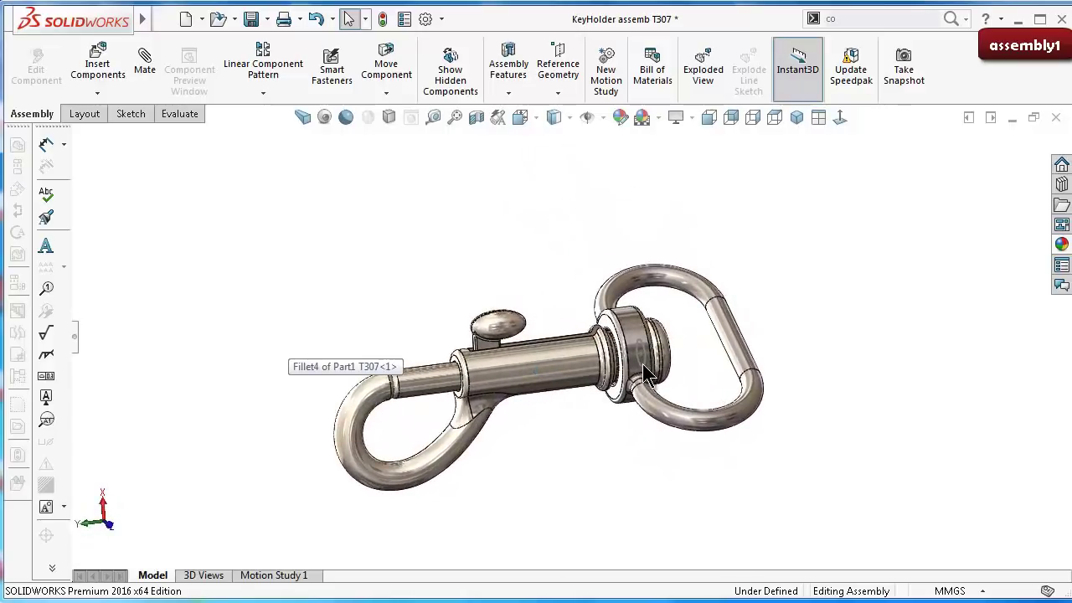
key(Down)
key(Down)
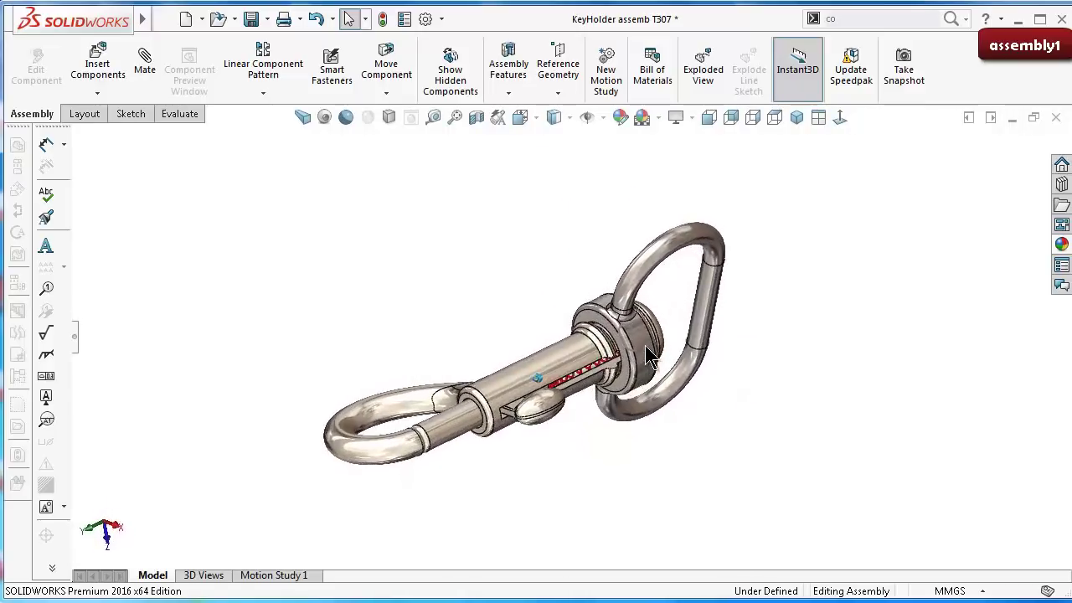
mouse_move(638, 320)
mouse_down()
mouse_move(568, 241)
mouse_move(536, 252)
mouse_up()
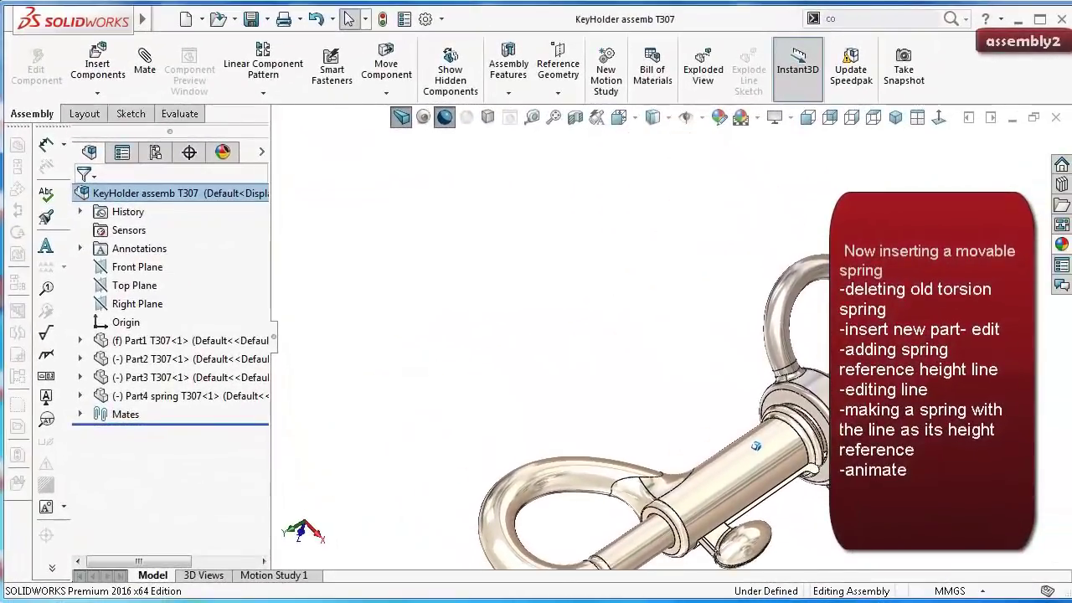
Step: Delete the Part4 spring component together with its three dependent mates
right_click(208, 408)
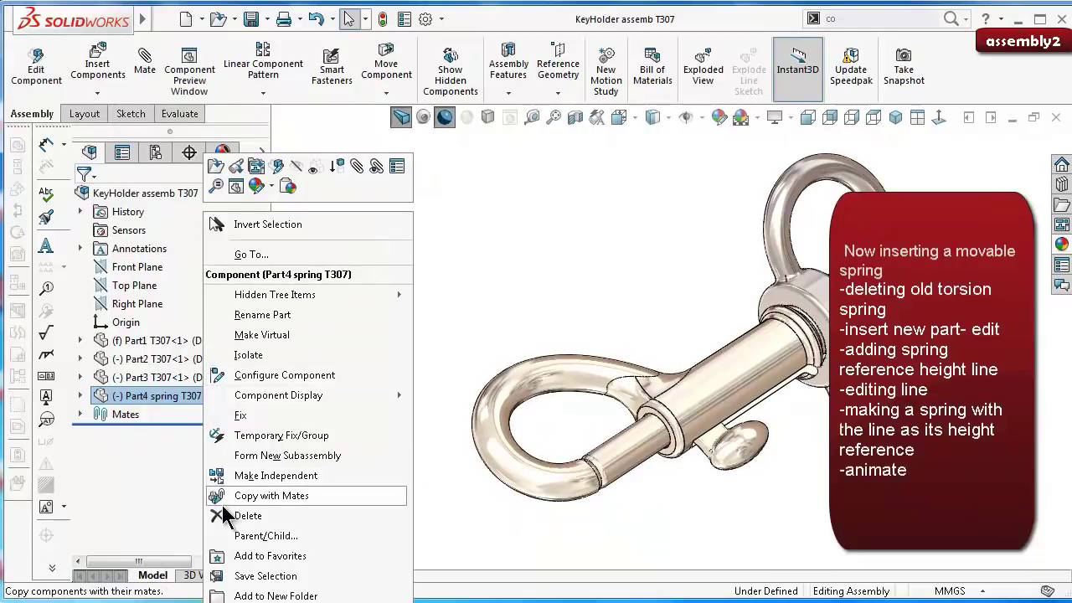
click(227, 516)
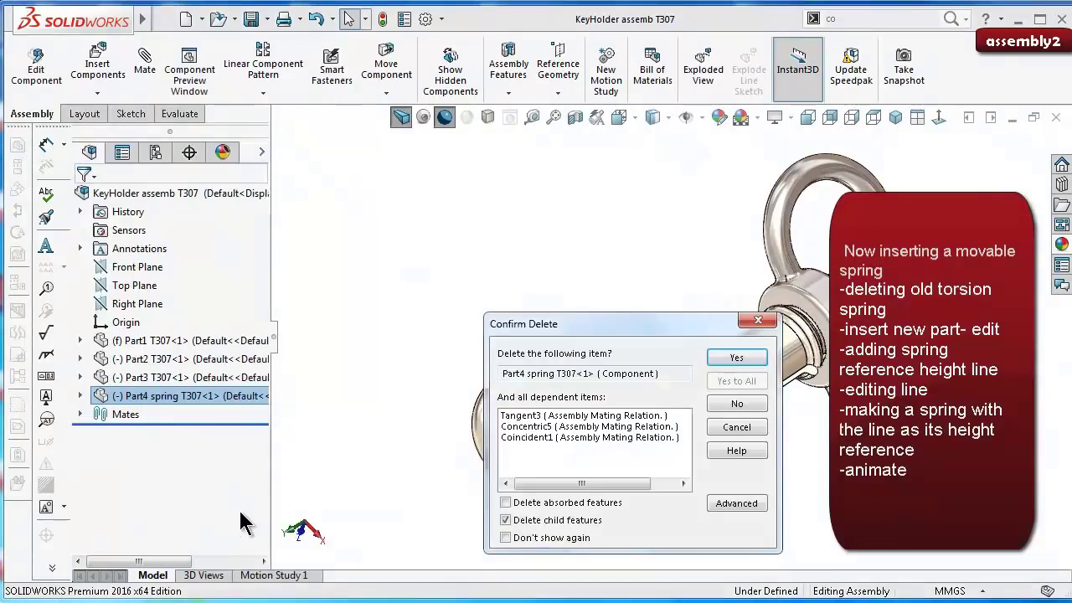
click(734, 360)
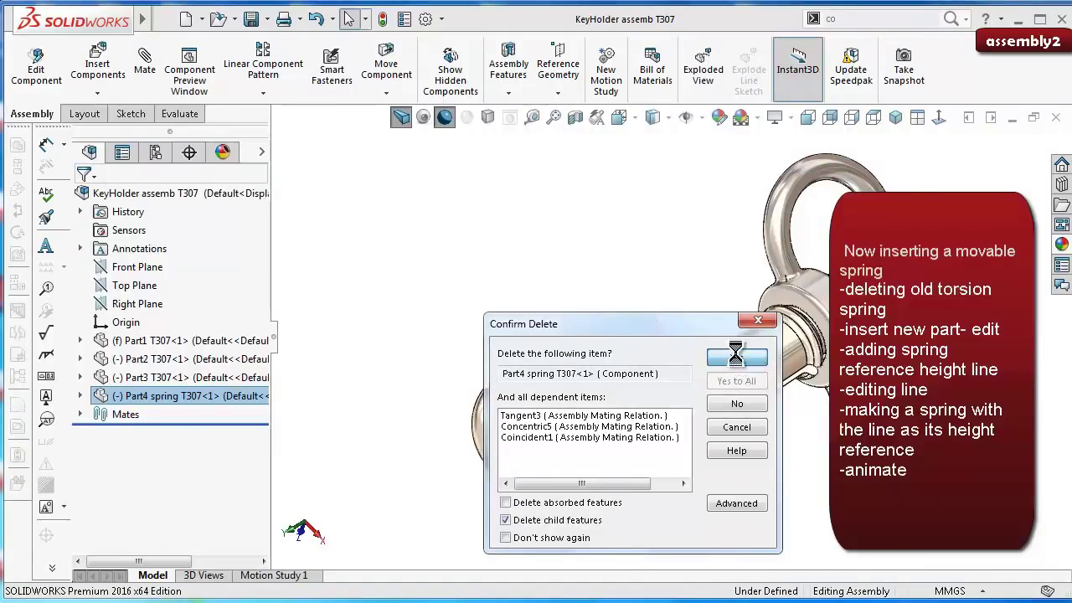
click(844, 18)
text(inse)
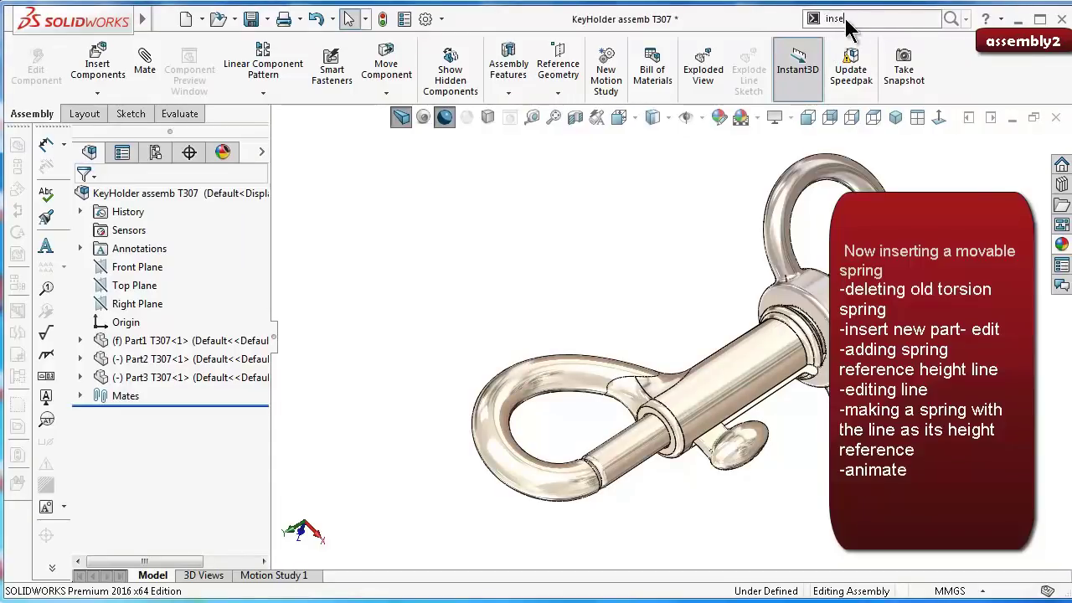
Step: Create a new empty part inside the KeyHolder assembly from the command search
text(r)
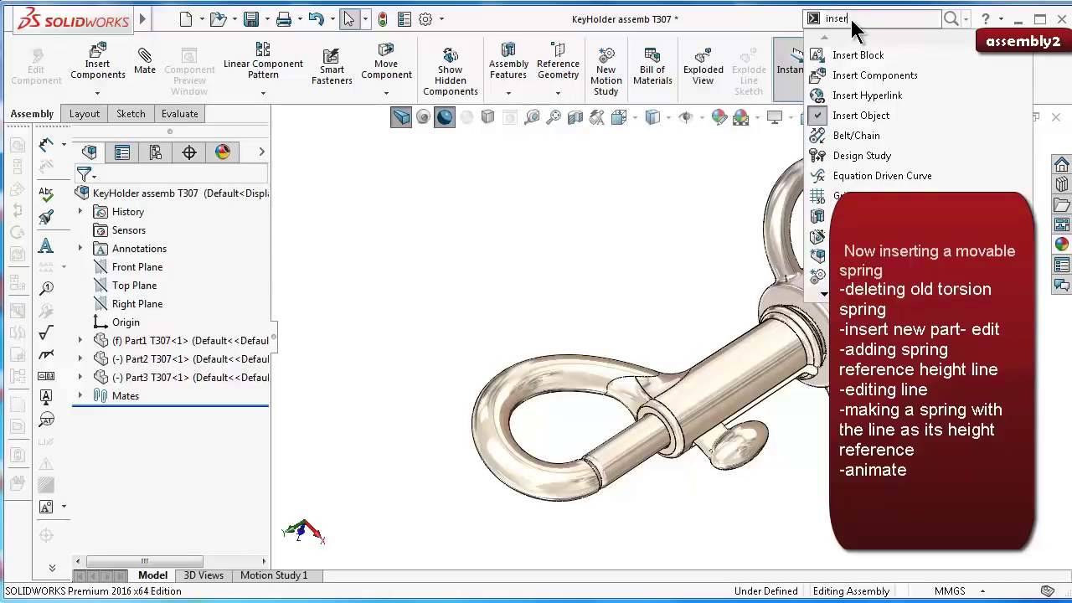
key(BackSpace)
key(BackSpace)
text(new)
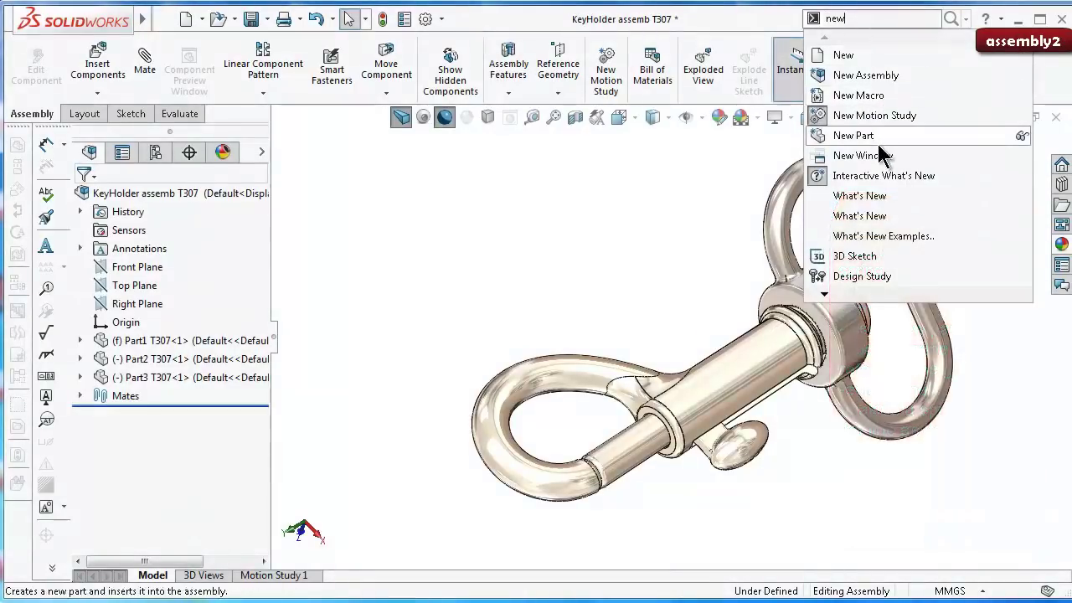
click(879, 141)
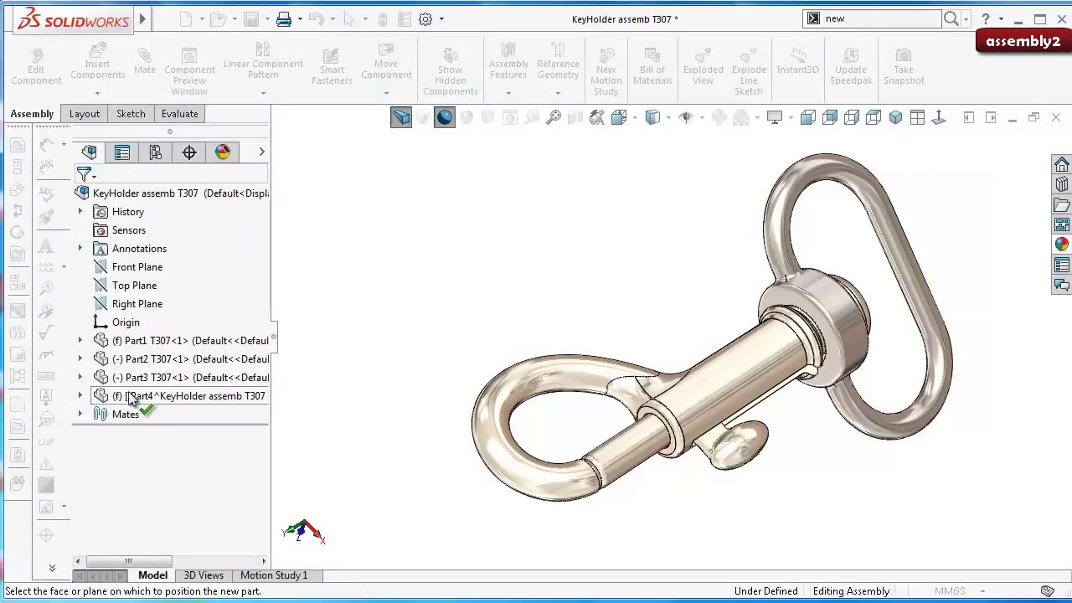
Step: Widen the model tree and rename the new Part4 entry to Part4-spring2
click(144, 398)
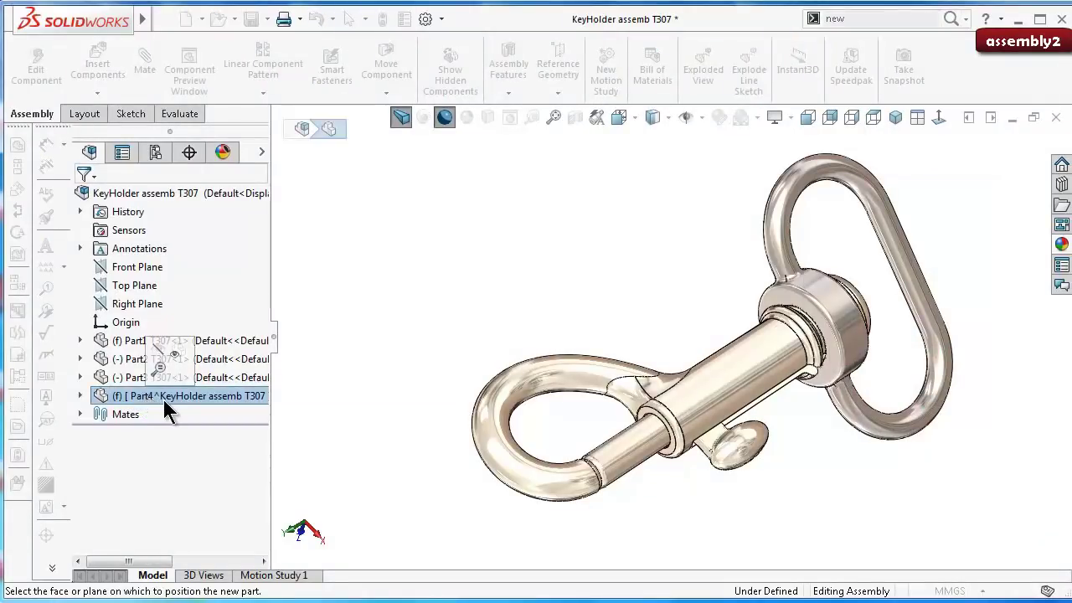
click(164, 397)
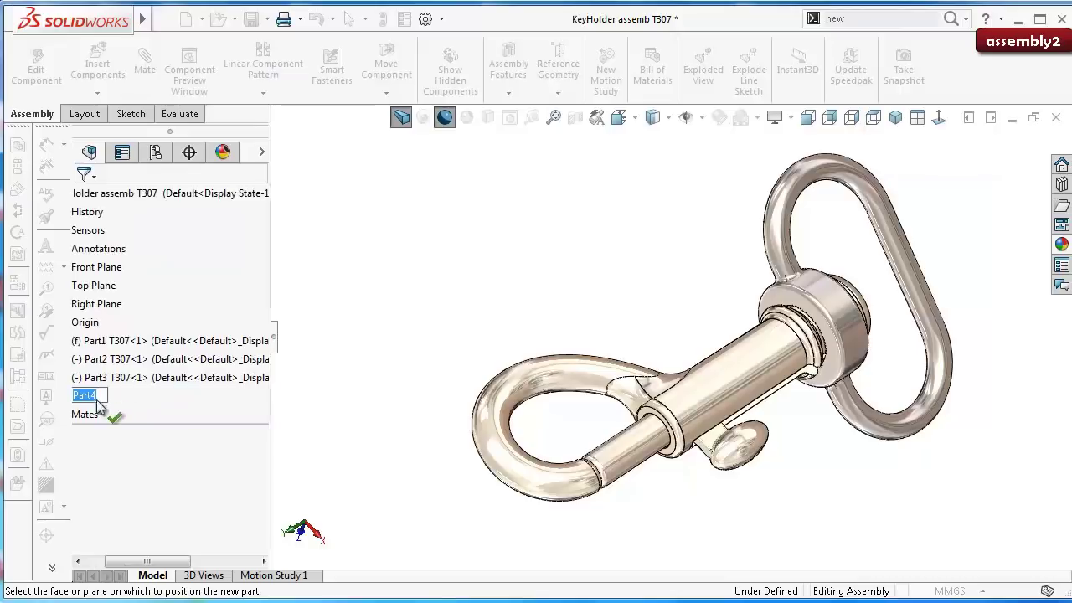
click(134, 573)
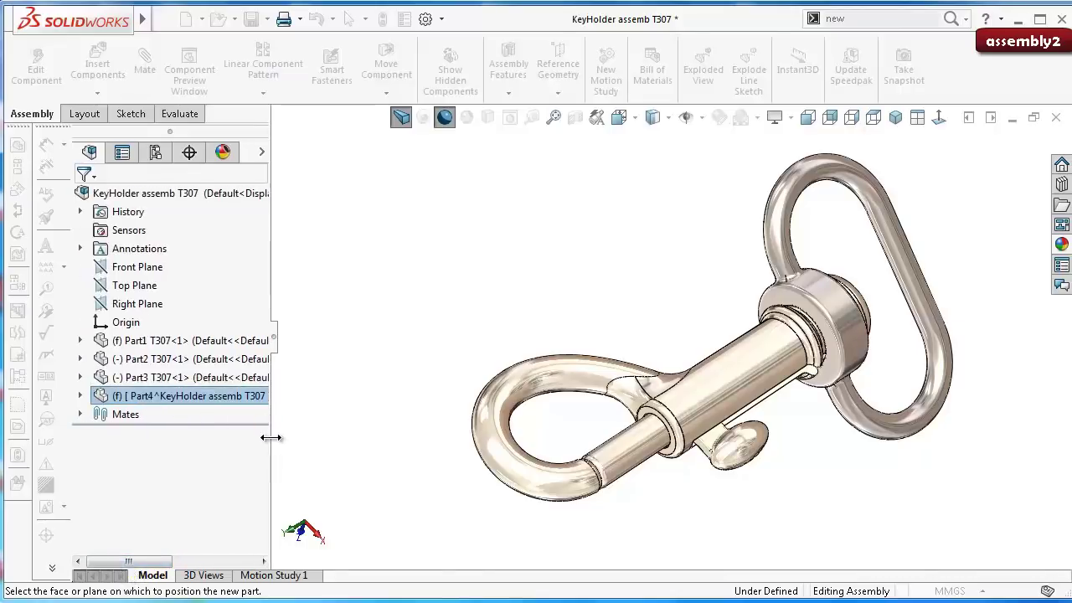
drag(271, 437, 467, 438)
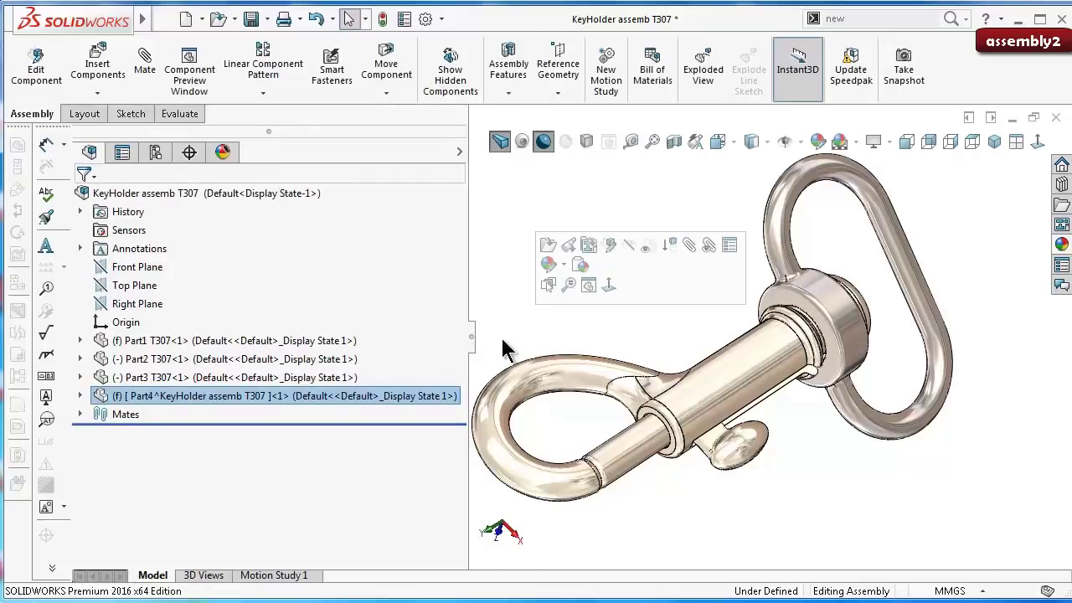
click(357, 397)
click(358, 398)
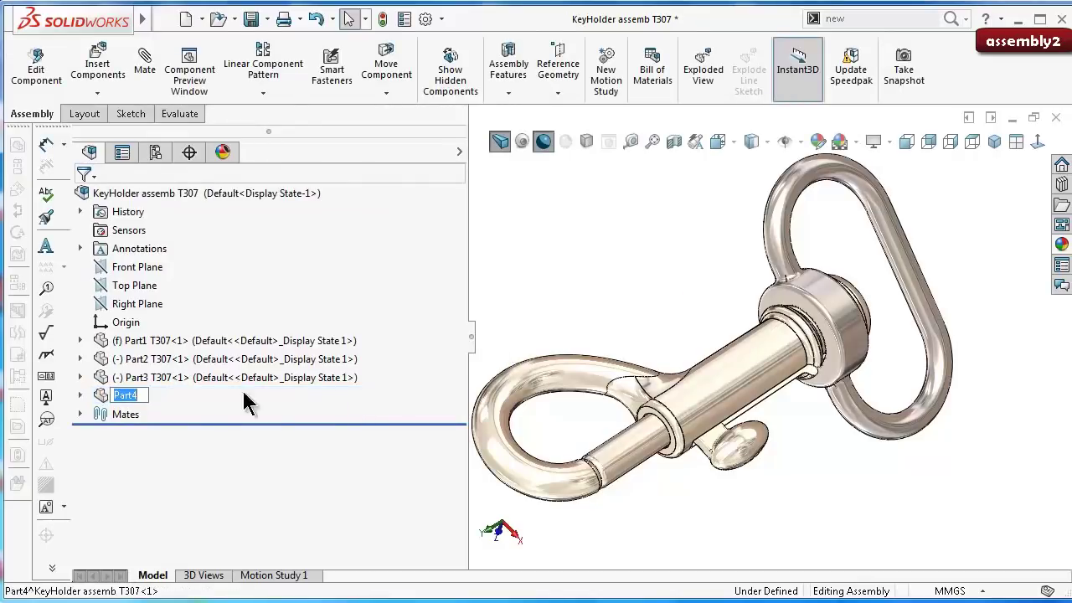
click(141, 396)
text(-spring2)
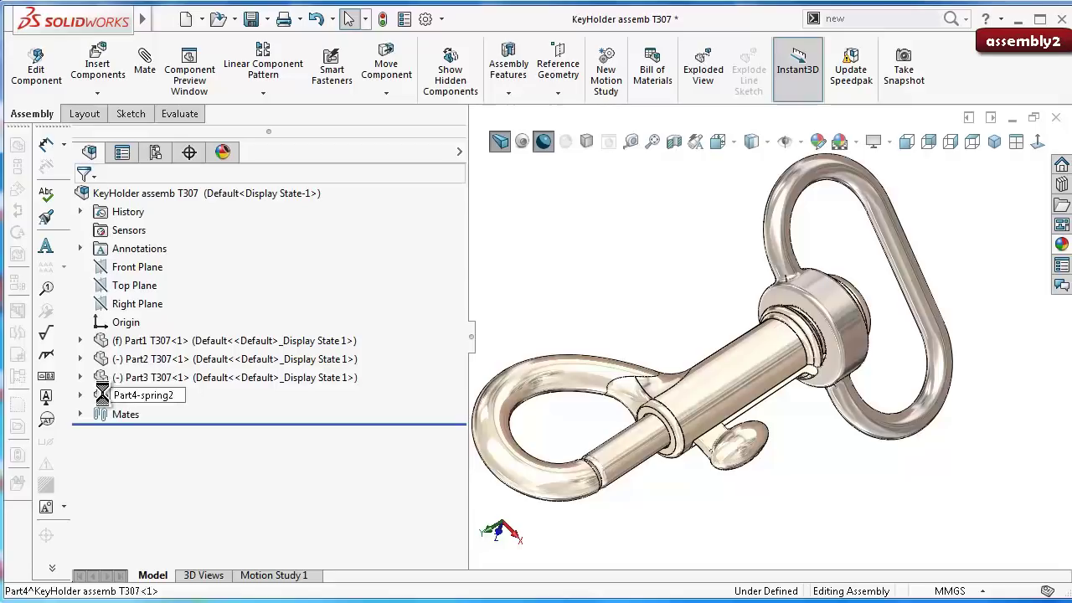
key(Return)
click(551, 329)
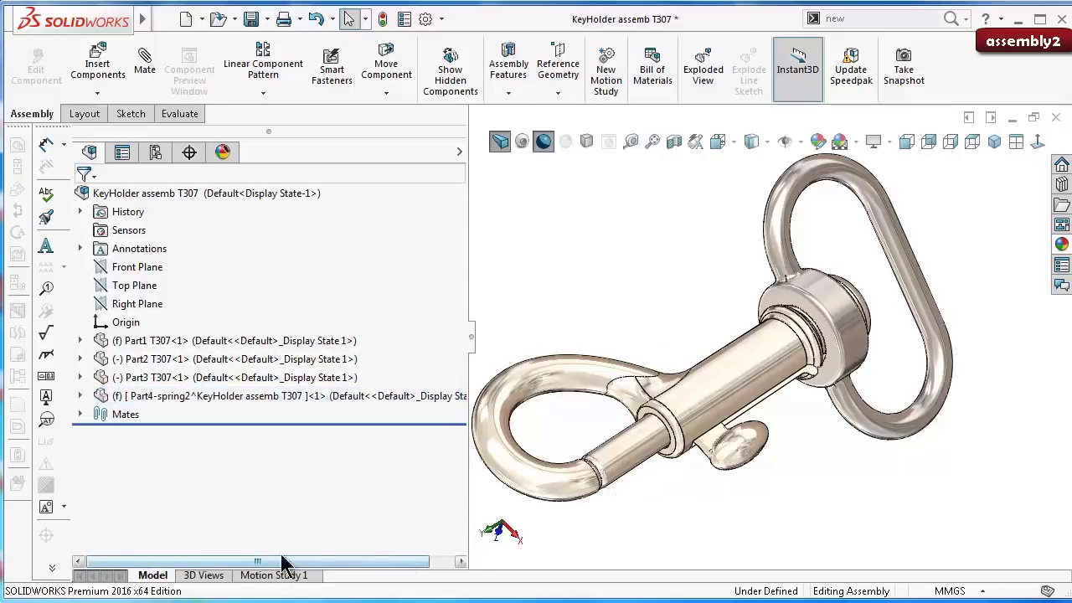
Step: Narrow the FeatureManager panel and zoom in on the slider
mouse_move(468, 380)
mouse_down()
mouse_move(284, 362)
mouse_move(226, 369)
mouse_up()
mouse_move(603, 327)
middle_down()
mouse_move(670, 279)
mouse_move(748, 419)
middle_up()
scroll(747, 419, down, 2)
scroll(758, 437, down, 3)
scroll(618, 397, down, 3)
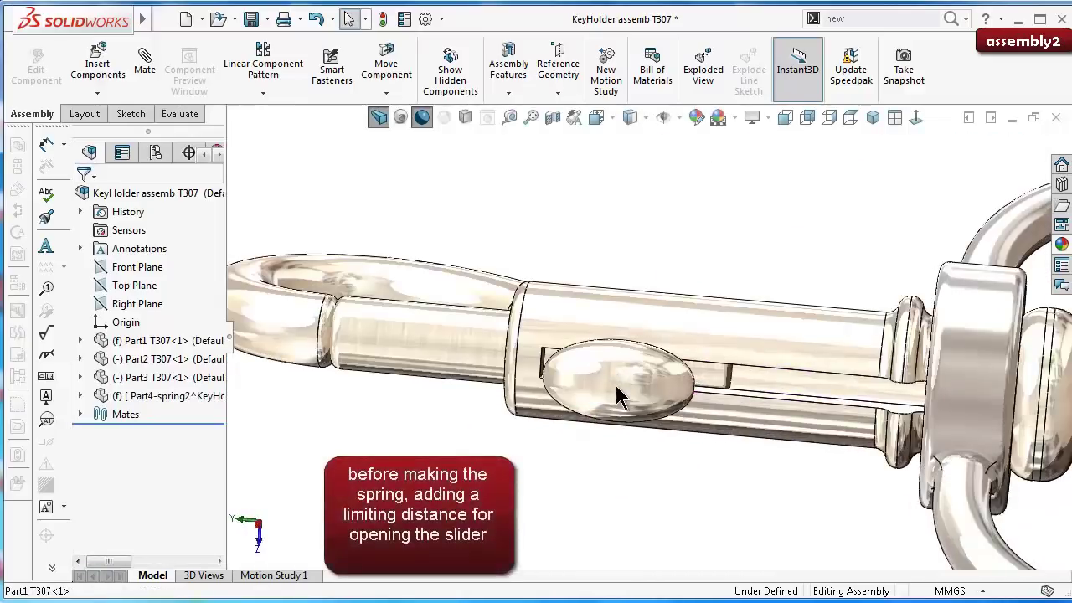
Step: Slide the knob back along its slot and turn the view toward the hook
mouse_move(618, 397)
mouse_down()
mouse_move(714, 397)
mouse_move(671, 373)
mouse_up()
click(576, 247)
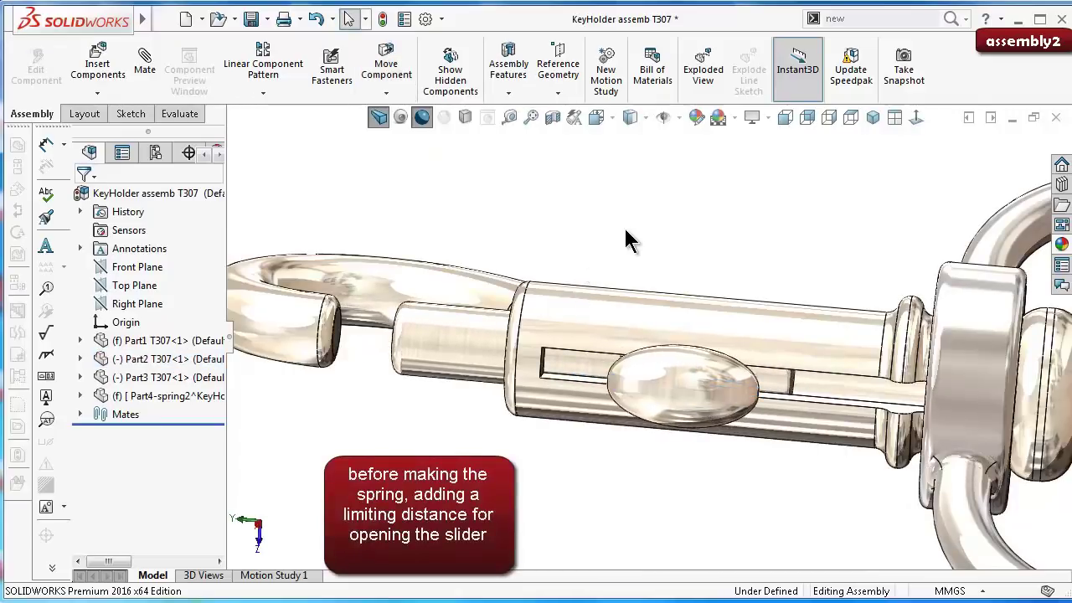
mouse_move(625, 240)
middle_down()
mouse_move(596, 247)
mouse_move(552, 302)
middle_up()
click(379, 117)
mouse_move(75, 18)
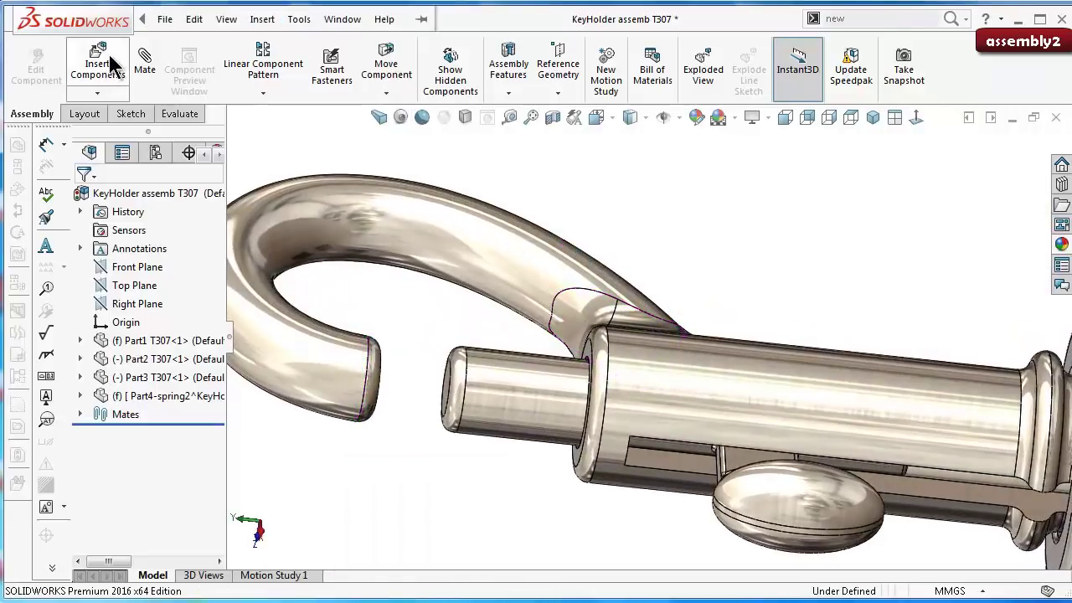
Step: Start a limit distance mate between the hook tip's end face and the pin's end face
click(145, 71)
scroll(211, 385, down, 3)
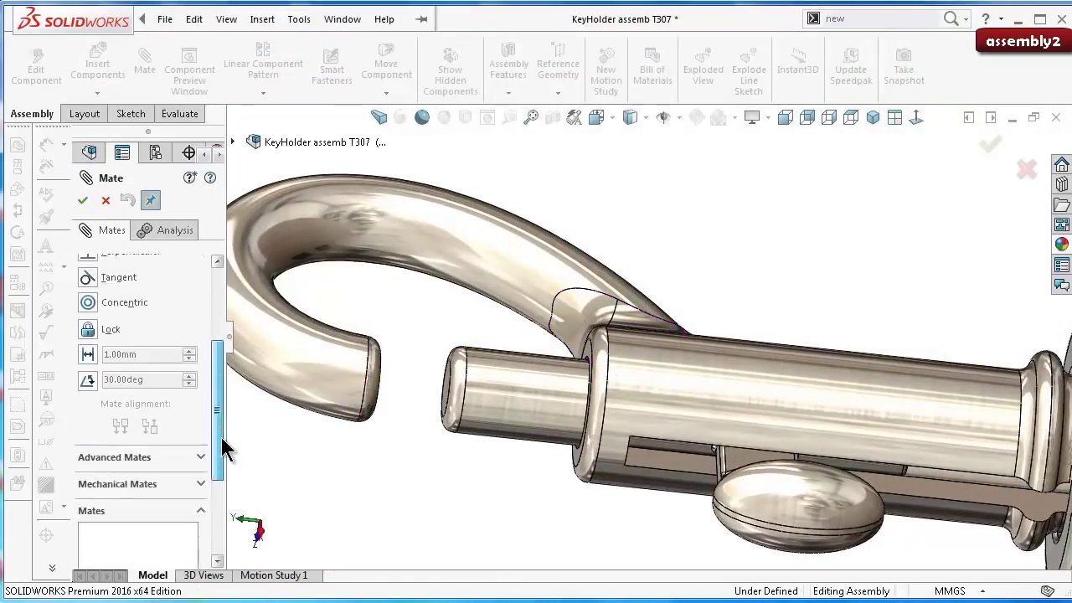
scroll(210, 444, down, 2)
scroll(202, 395, down, 3)
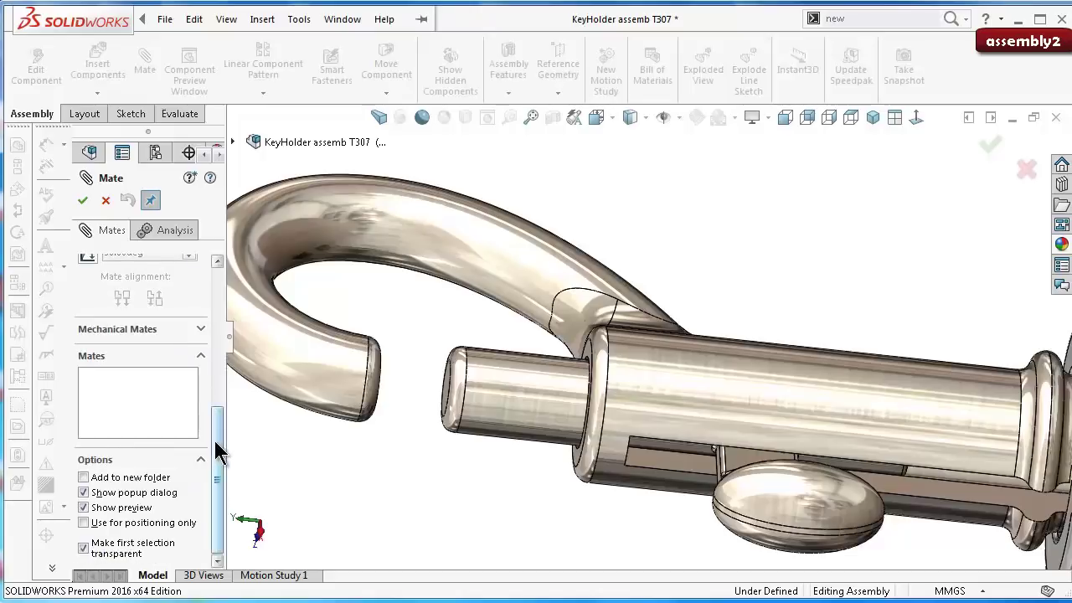
drag(220, 450, 219, 387)
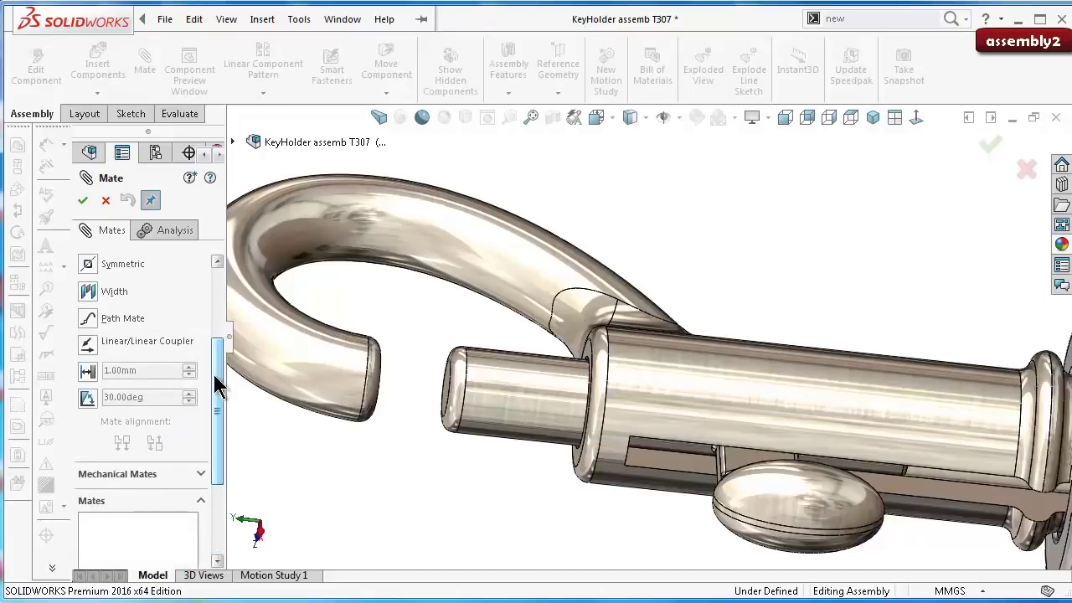
click(92, 370)
middle_drag(421, 402, 382, 373)
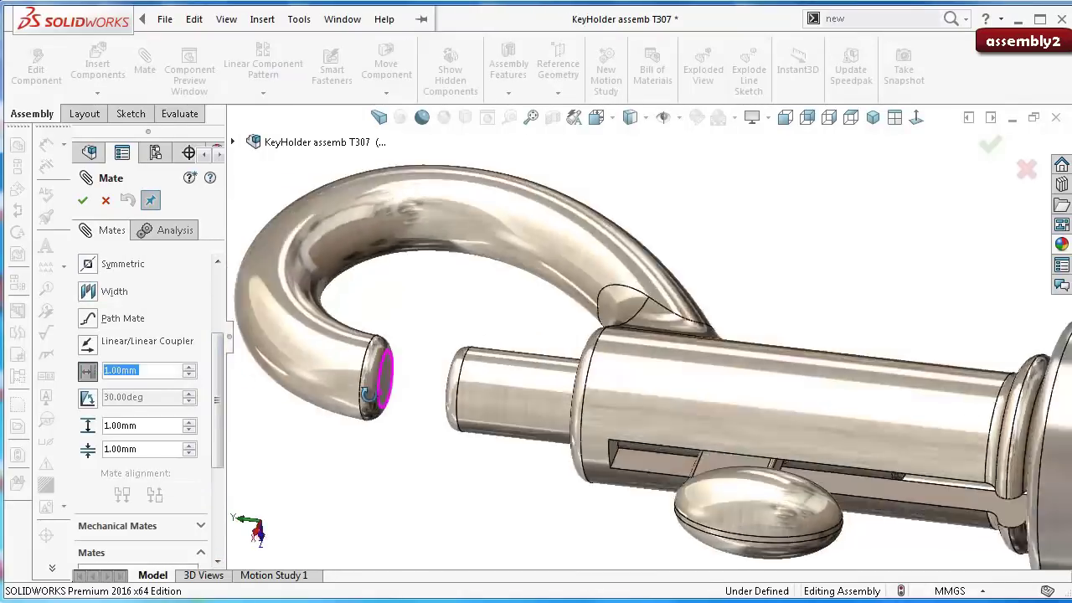
click(434, 392)
middle_drag(515, 425, 407, 407)
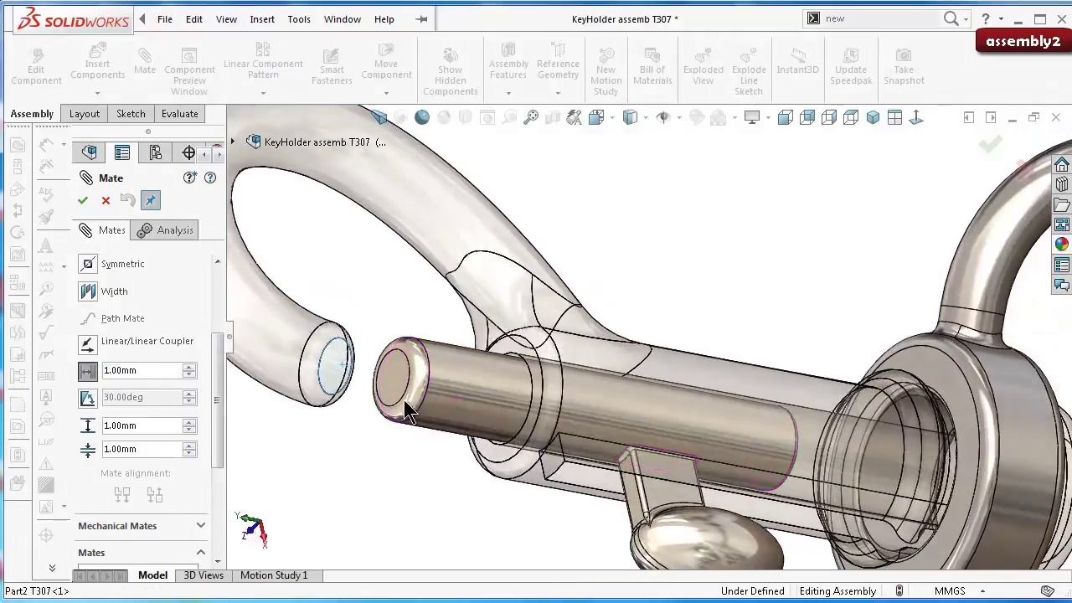
click(400, 402)
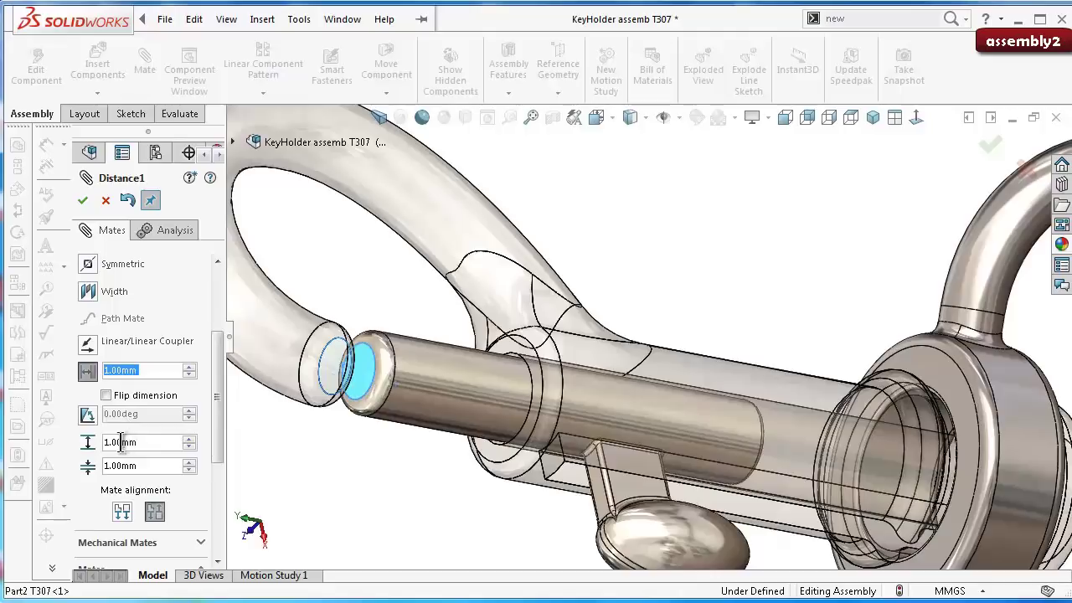
Step: Set the mate limits to 5 mm maximum and 0 mm minimum, with a 5 mm distance
drag(147, 444, 90, 442)
text(5)
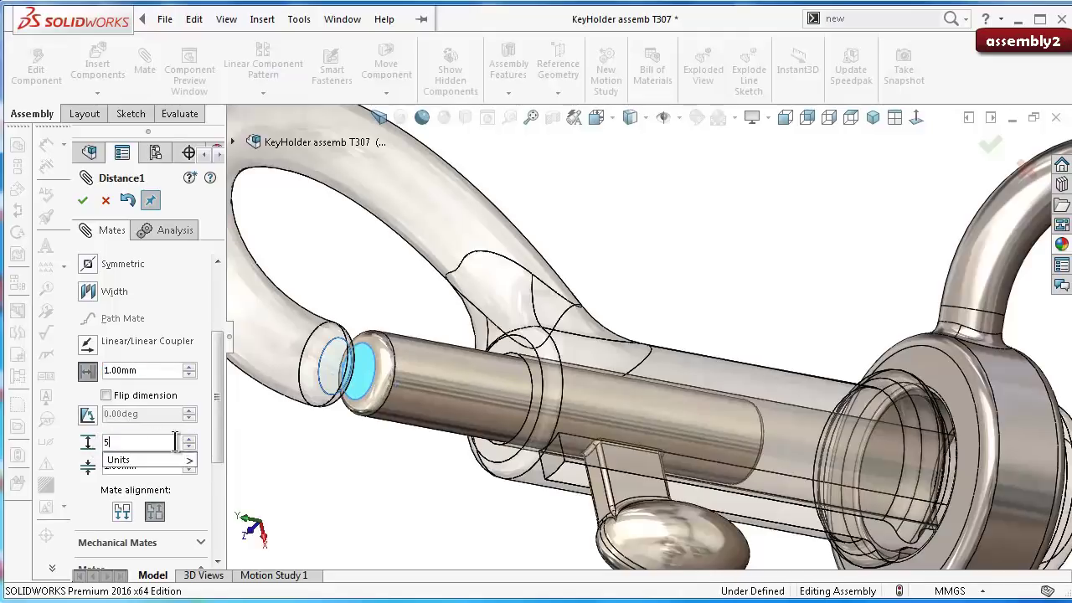
key(Return)
drag(150, 467, 89, 466)
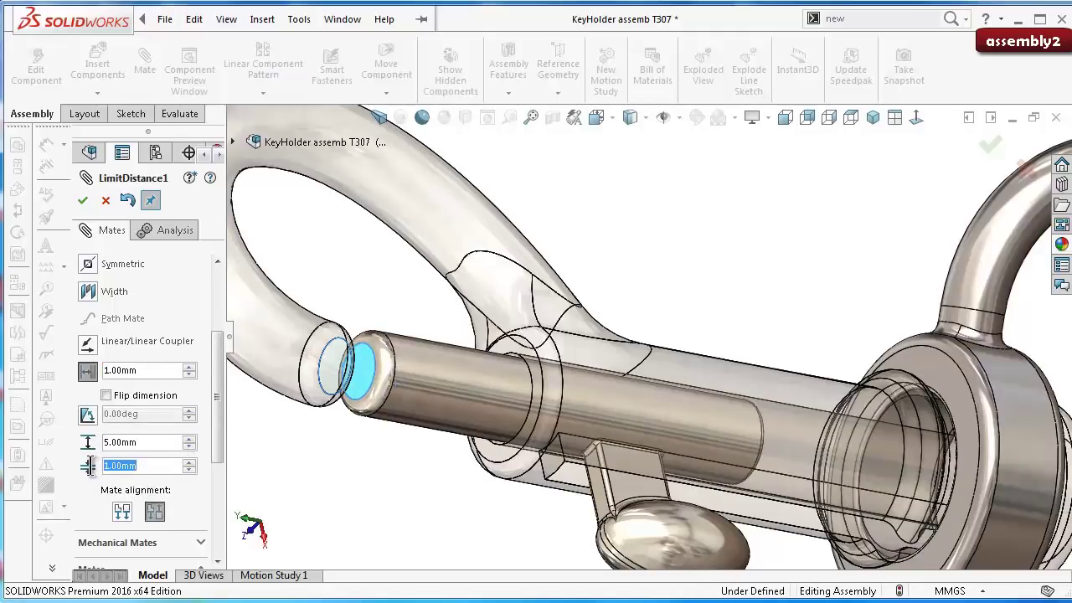
text(0)
key(Return)
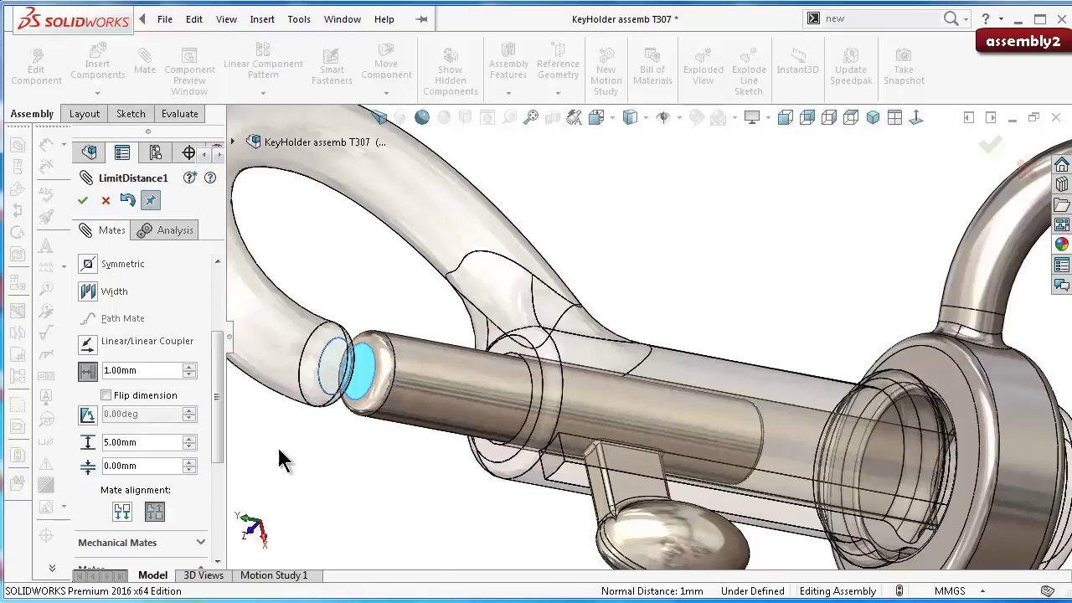
drag(149, 369, 93, 369)
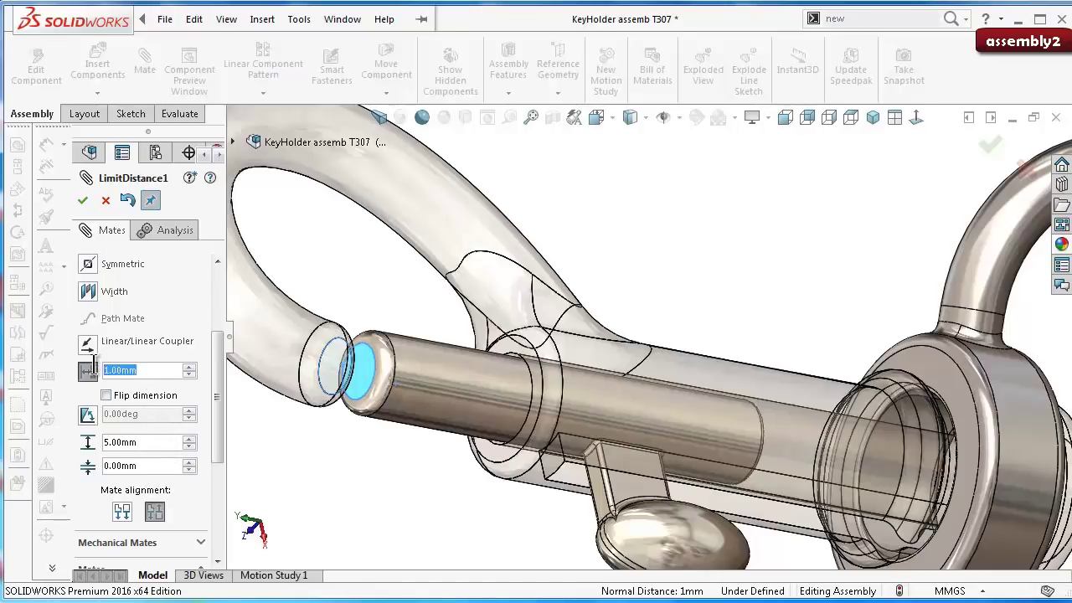
text(5)
key(Return)
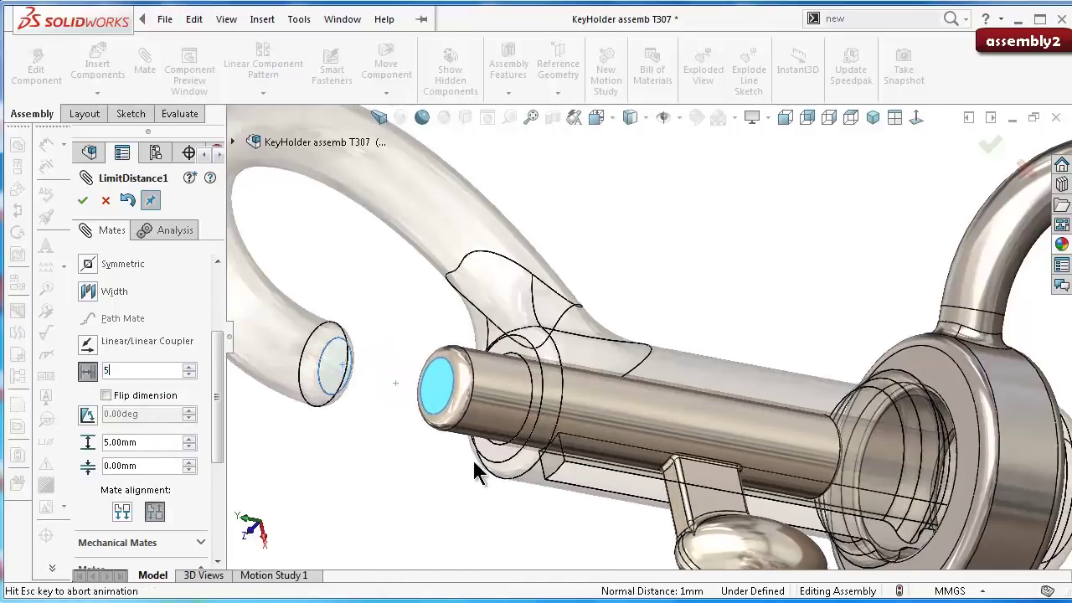
Step: Reduce the mate distance to 4.00mm and check the pin's new position
mouse_move(479, 455)
middle_down()
mouse_move(446, 450)
mouse_move(708, 441)
middle_up()
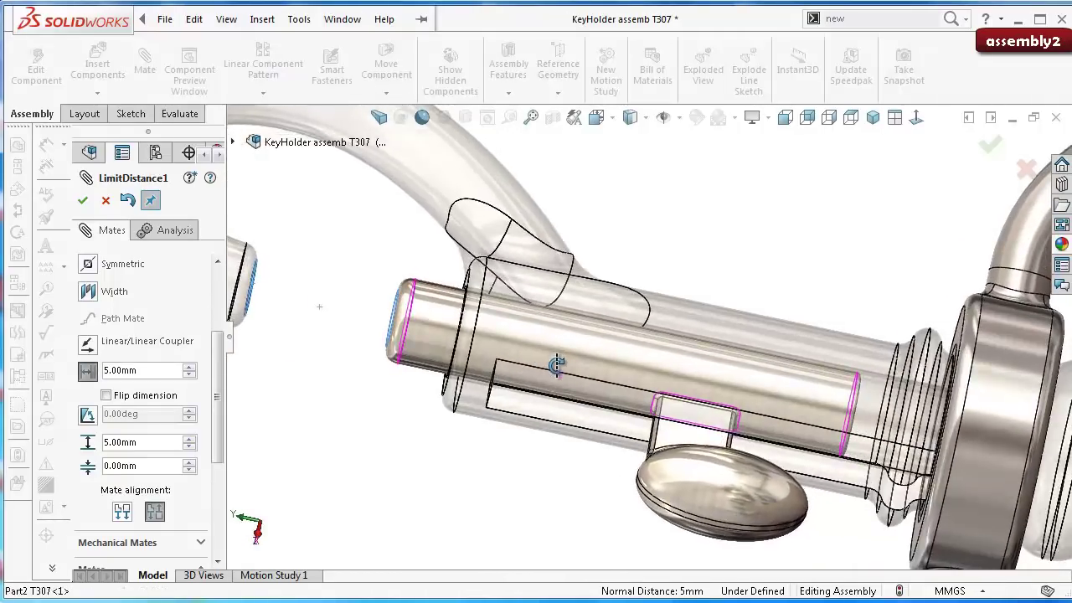
drag(155, 377, 99, 376)
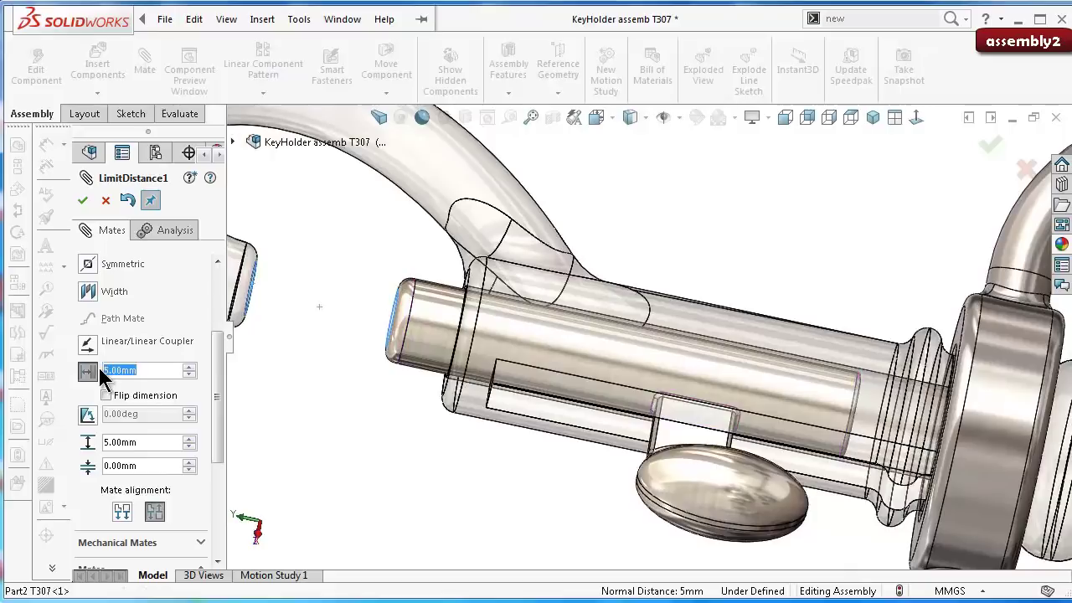
text(4)
key(Return)
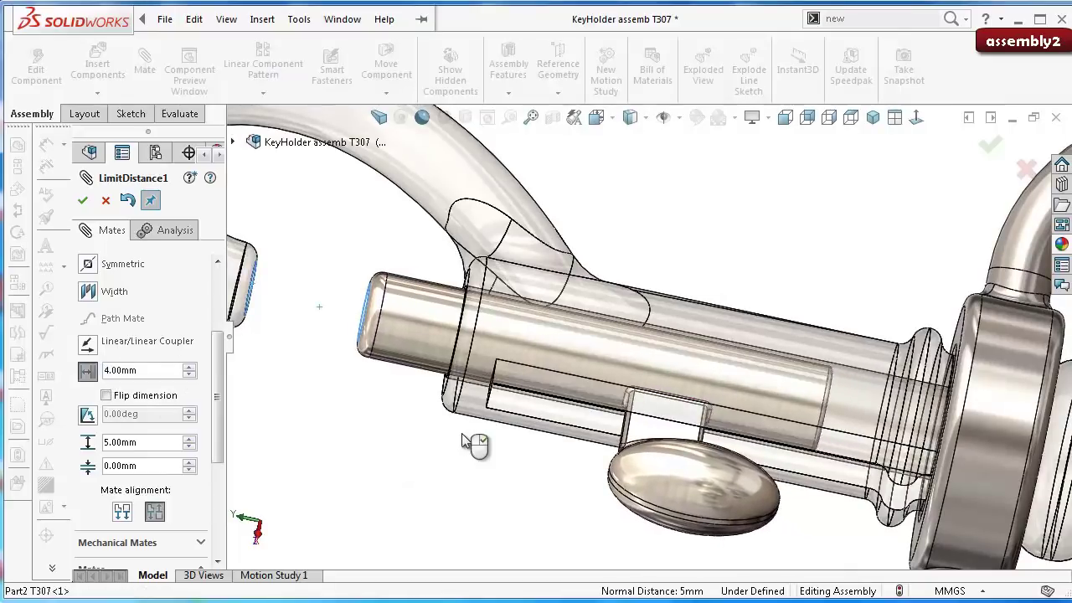
Step: Set the distance to 4.50mm, then commit LimitDistance1 and close the Mate tool
mouse_move(742, 371)
middle_down()
mouse_move(798, 435)
mouse_move(679, 447)
mouse_move(734, 424)
middle_up()
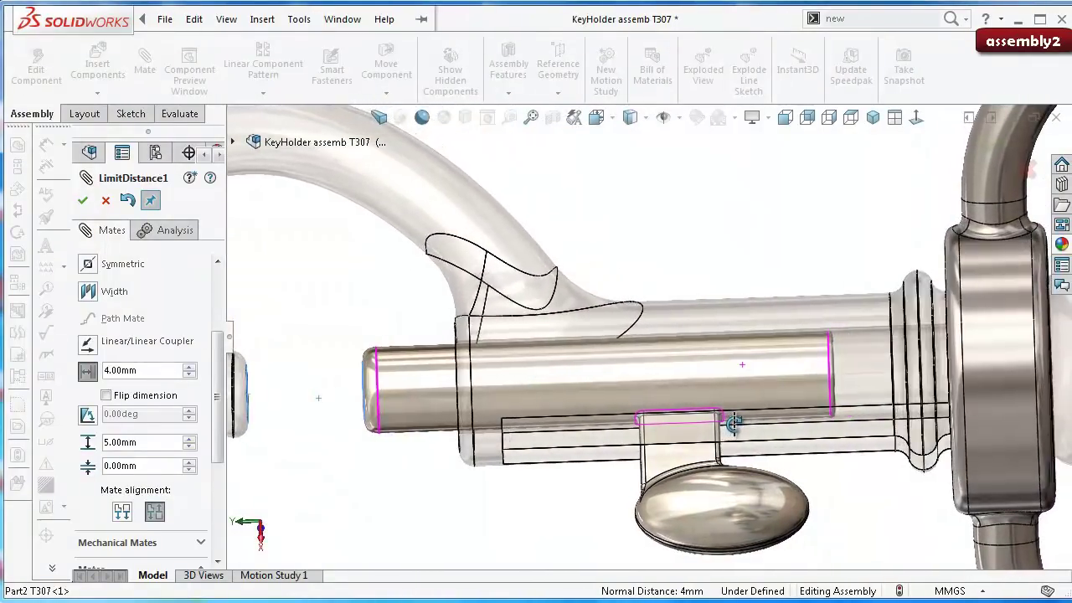
scroll(729, 422, up, 2)
scroll(729, 422, up, 1)
scroll(728, 422, up, 1)
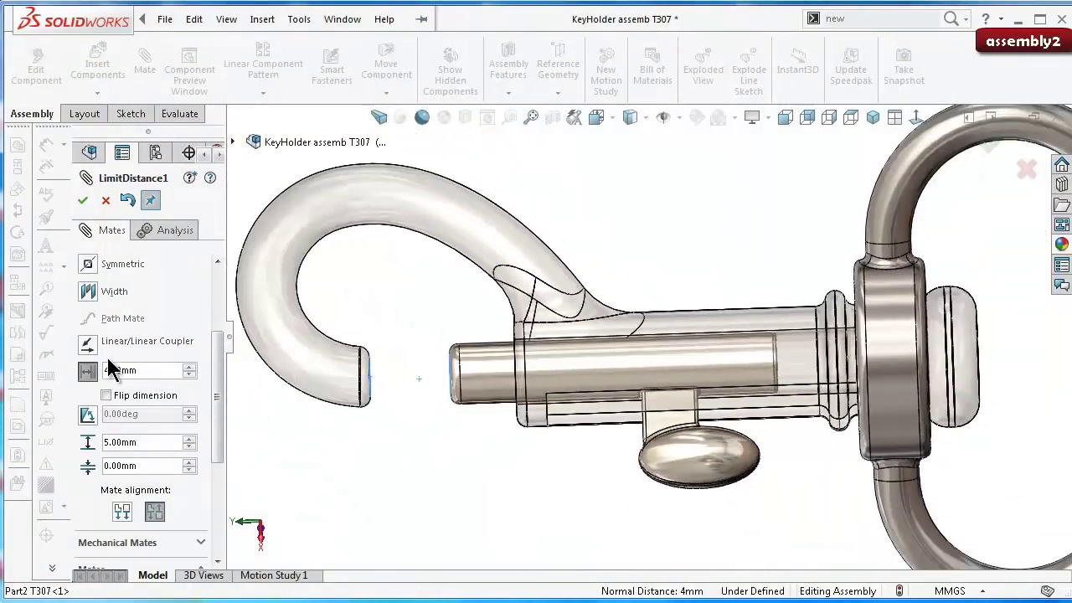
drag(159, 370, 104, 374)
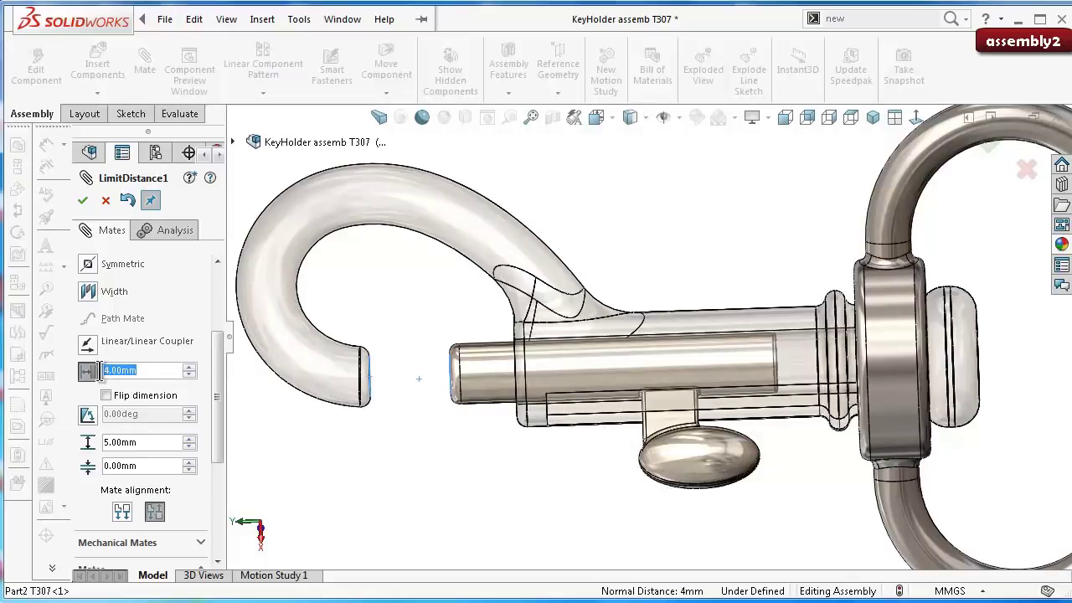
text(4.5)
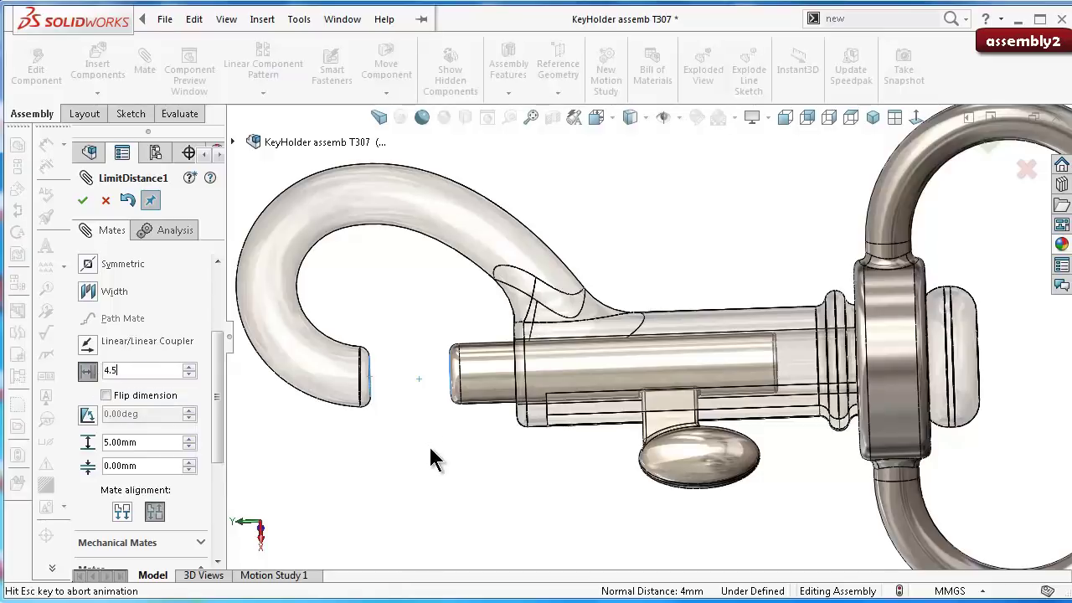
key(Return)
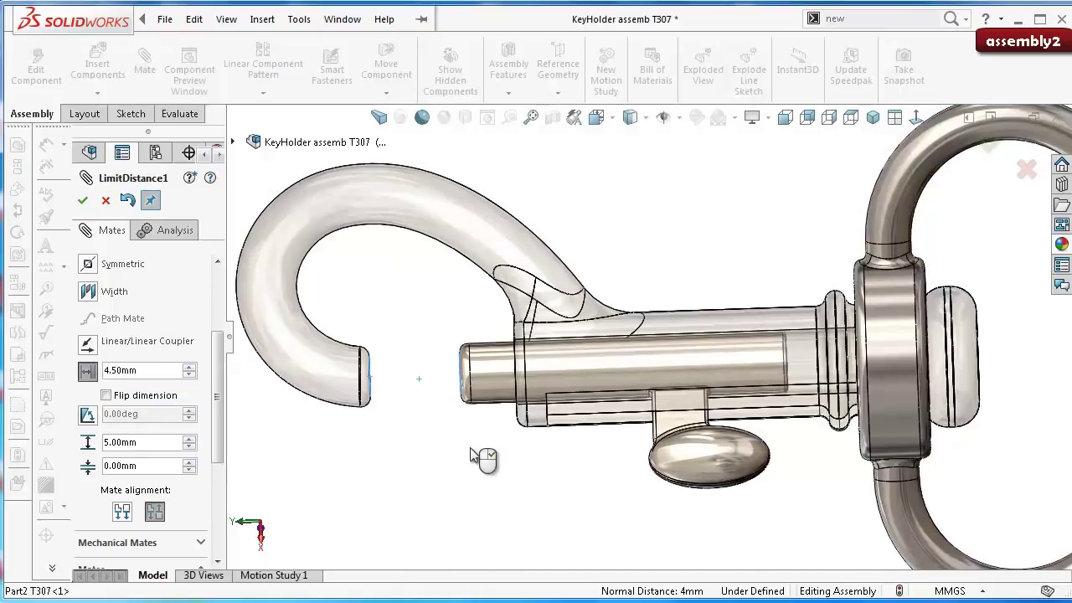
click(82, 201)
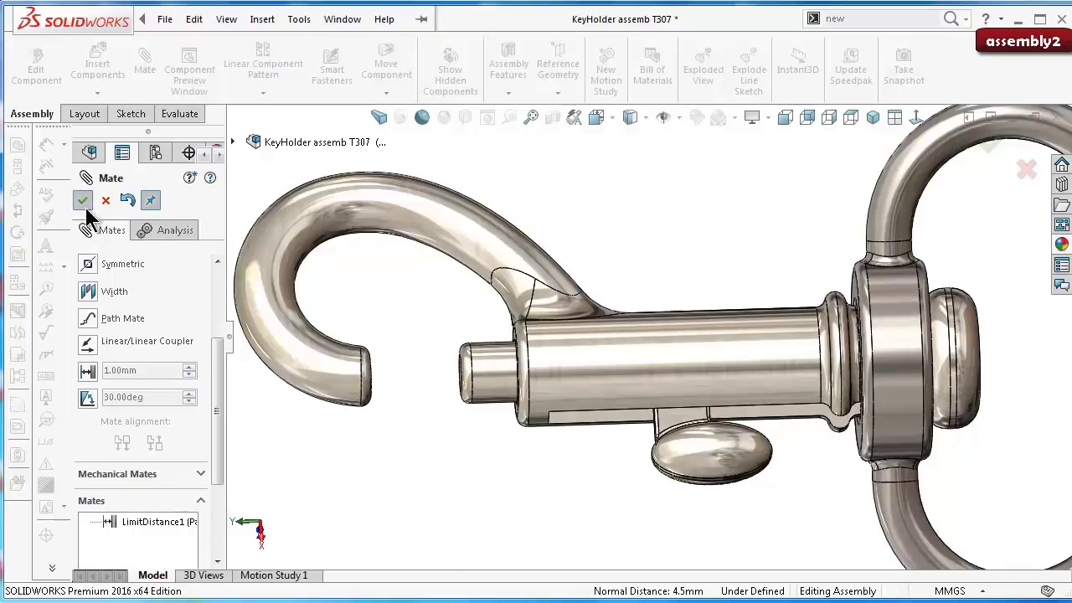
click(86, 207)
Step: Slide the knob back and forth to test the plunger's travel limits
mouse_move(679, 457)
mouse_down()
mouse_move(416, 444)
mouse_move(720, 440)
mouse_up()
mouse_move(536, 444)
mouse_down()
mouse_move(438, 435)
mouse_move(634, 435)
mouse_up()
mouse_move(627, 407)
middle_down()
mouse_move(626, 358)
mouse_move(781, 445)
mouse_move(832, 376)
middle_up()
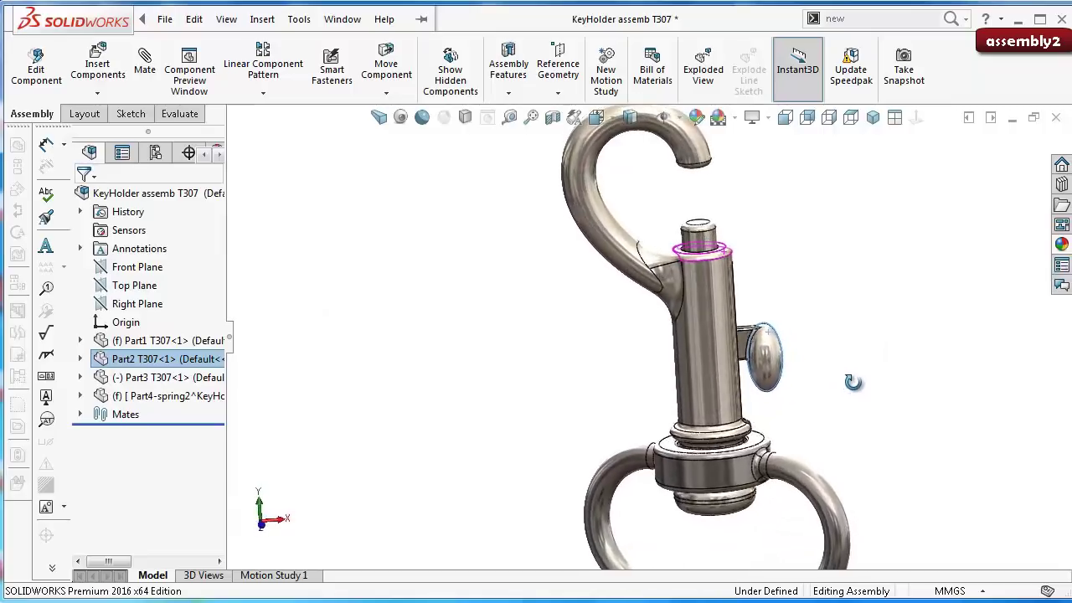
Step: Apply a Right Plane section view, orient it to the front, and select Part4-spring2
click(552, 120)
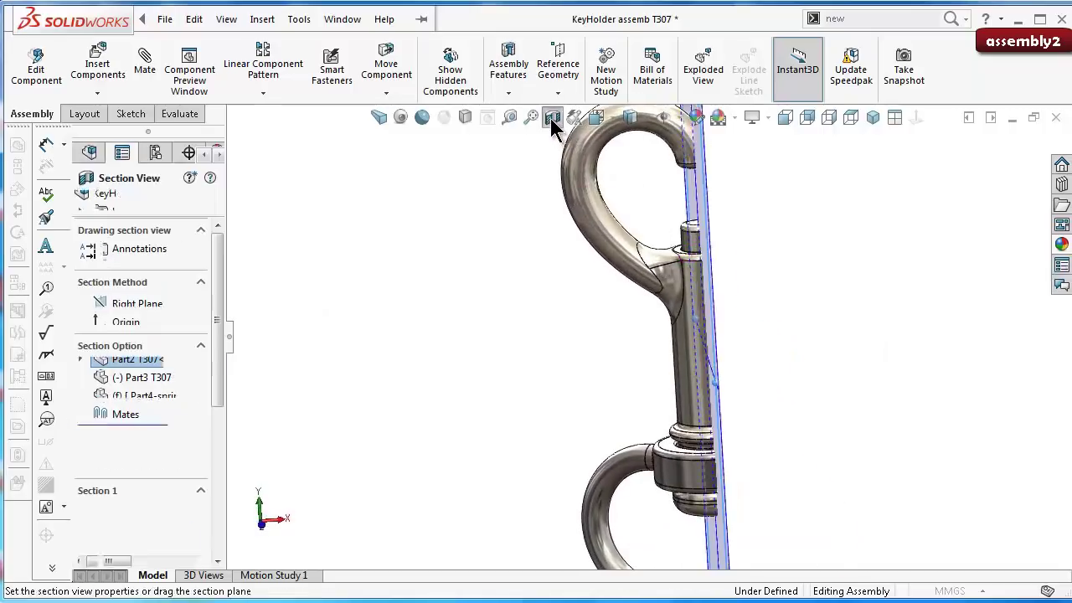
middle_drag(614, 352, 587, 342)
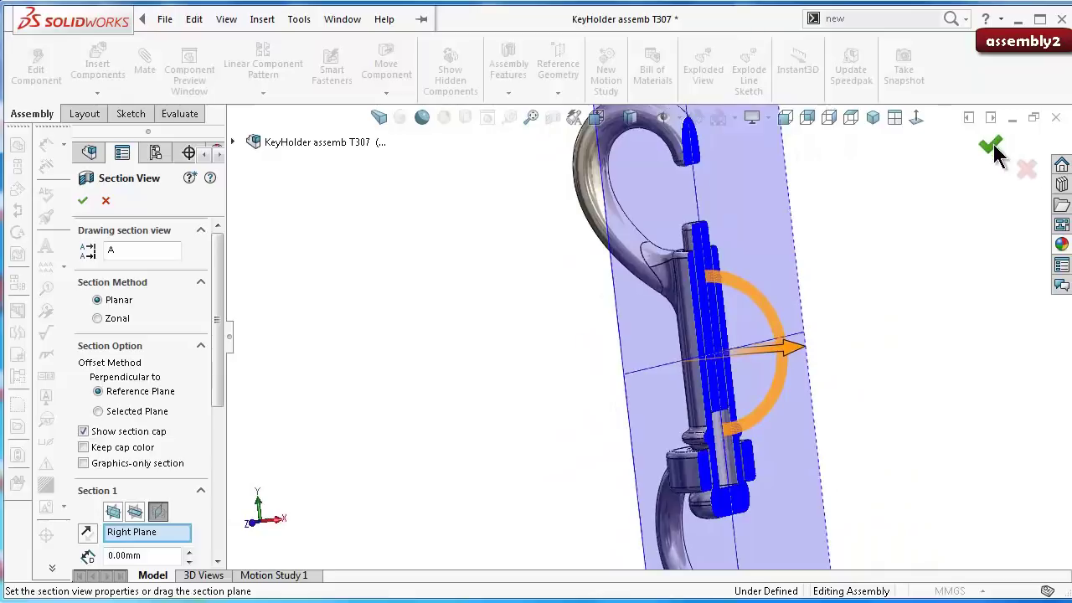
click(994, 144)
middle_drag(829, 315, 759, 422)
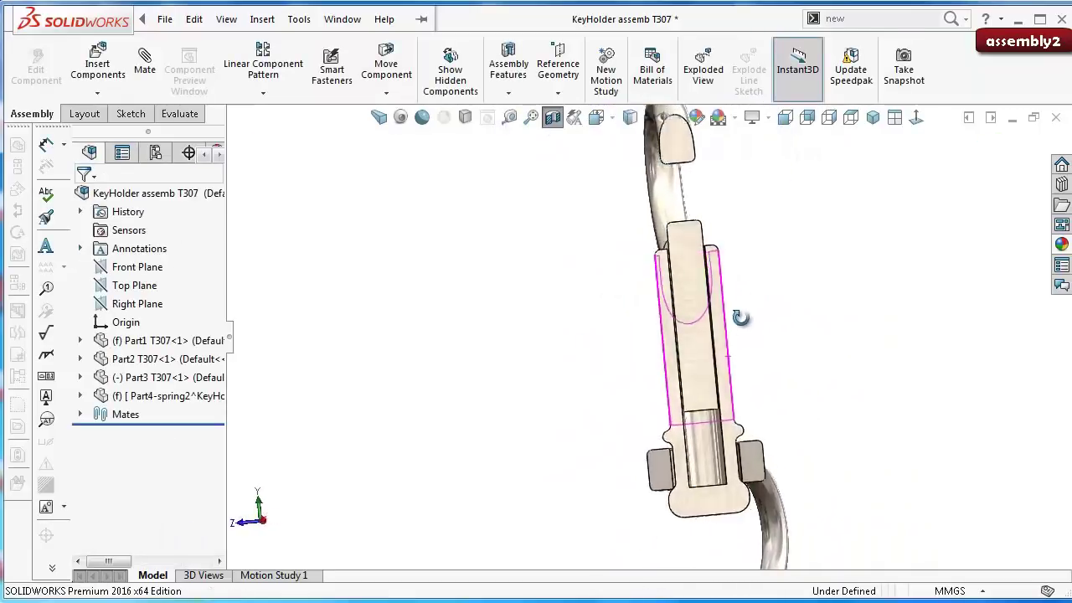
scroll(730, 446, down, 3)
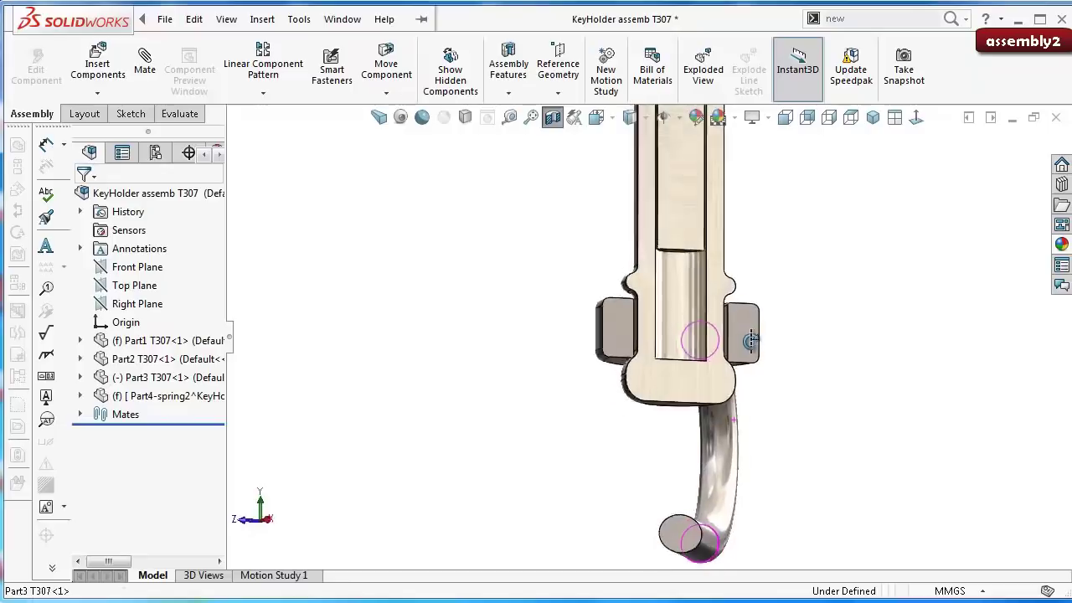
middle_drag(730, 458, 717, 394)
scroll(672, 249, up, 3)
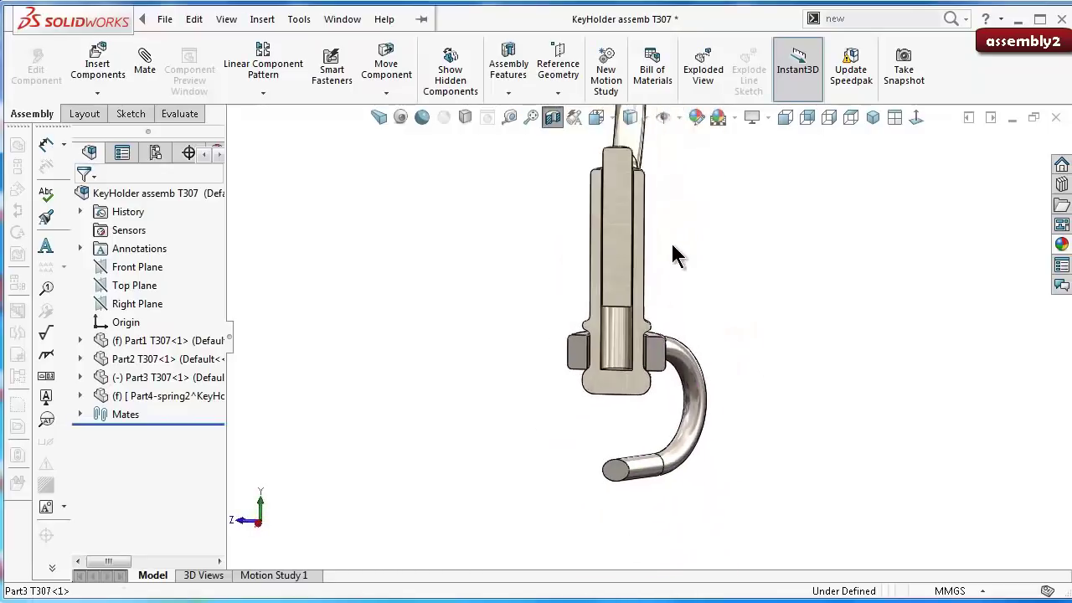
scroll(668, 239, down, 2)
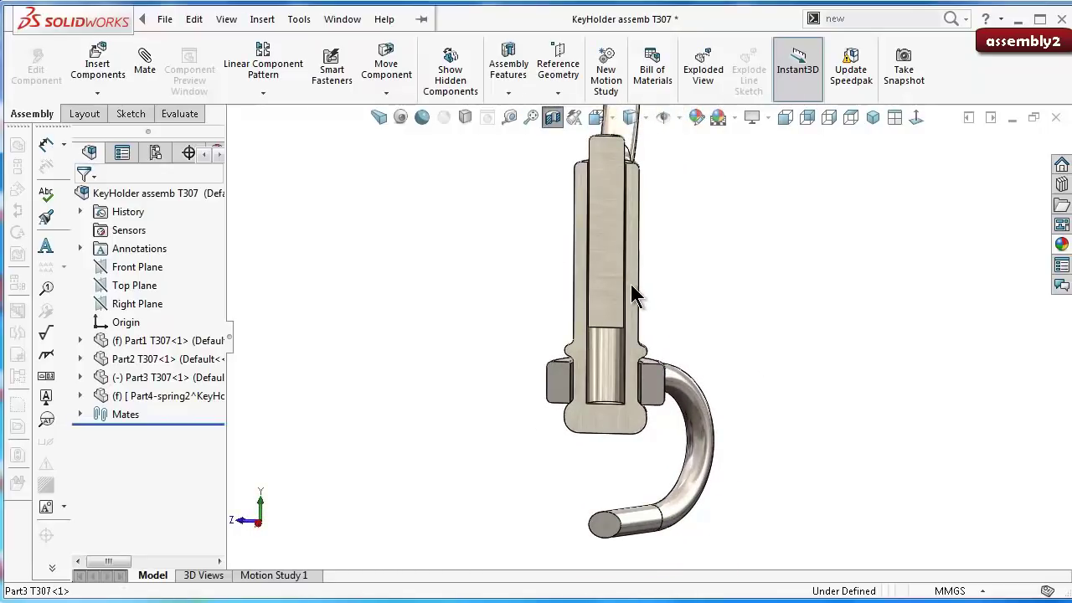
scroll(634, 299, up, 1)
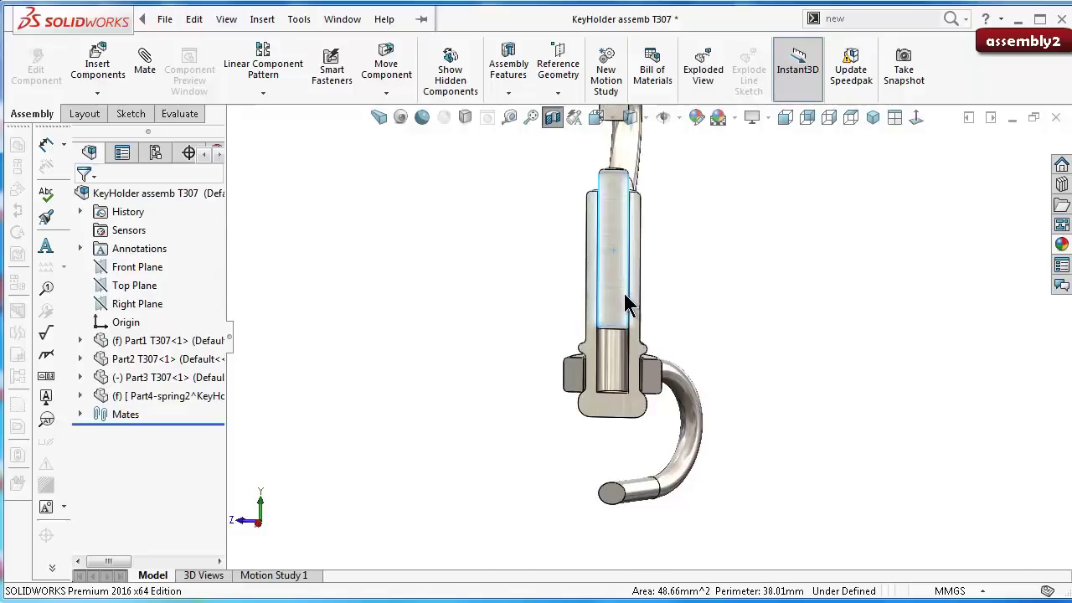
drag(630, 241, 513, 306)
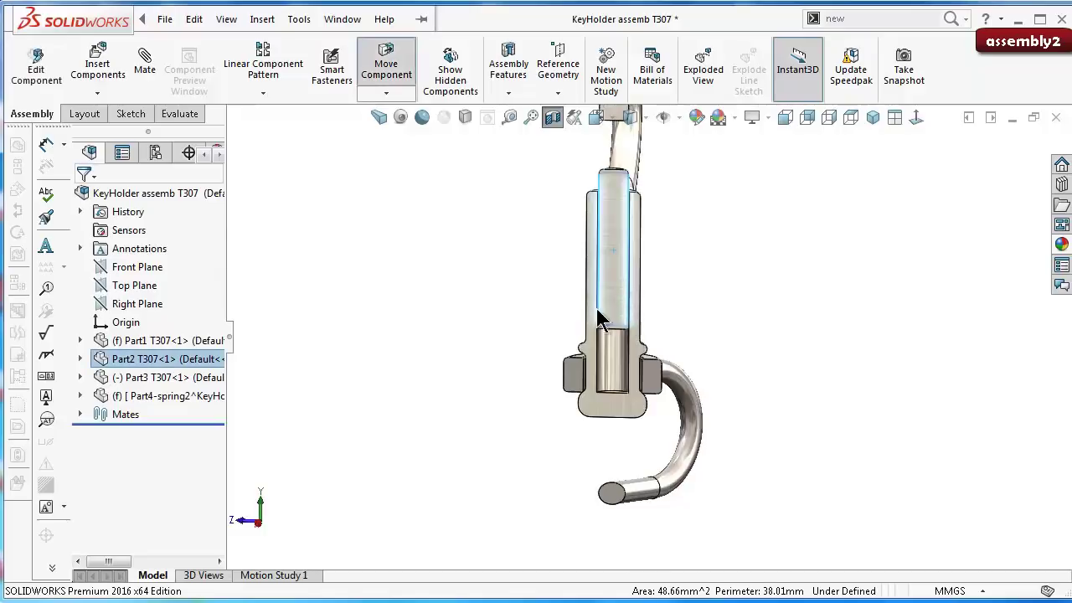
click(130, 396)
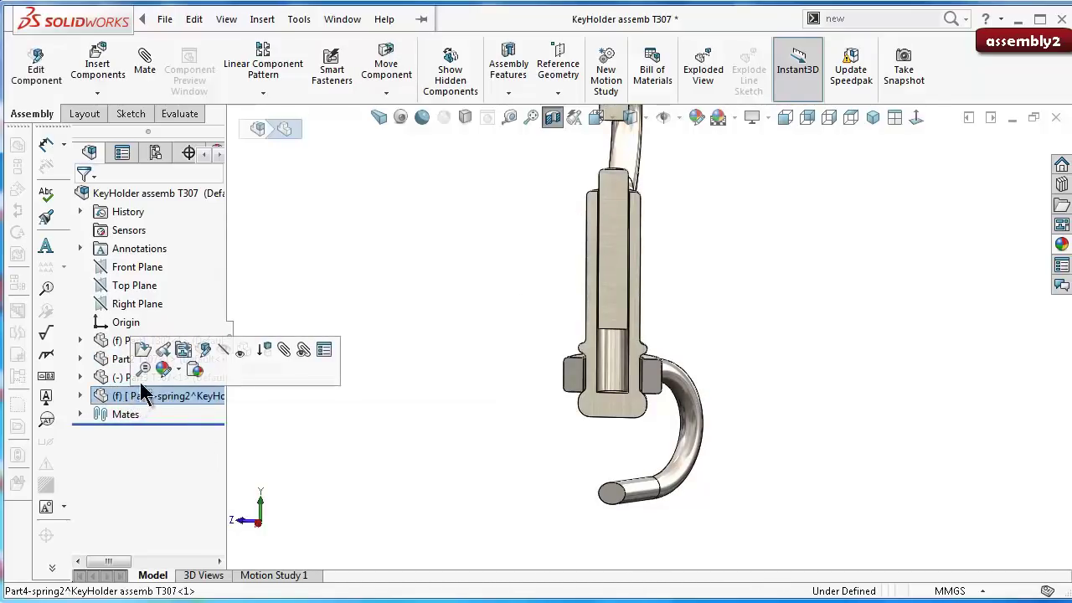
Step: Edit Part4-spring2 in context and orient the model to the front
click(206, 355)
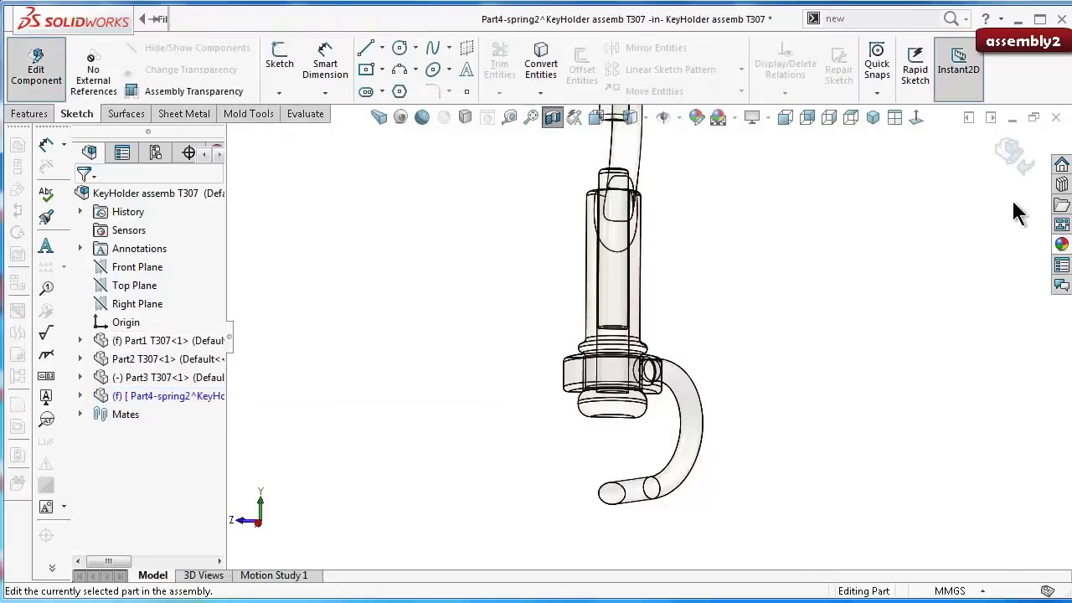
click(918, 119)
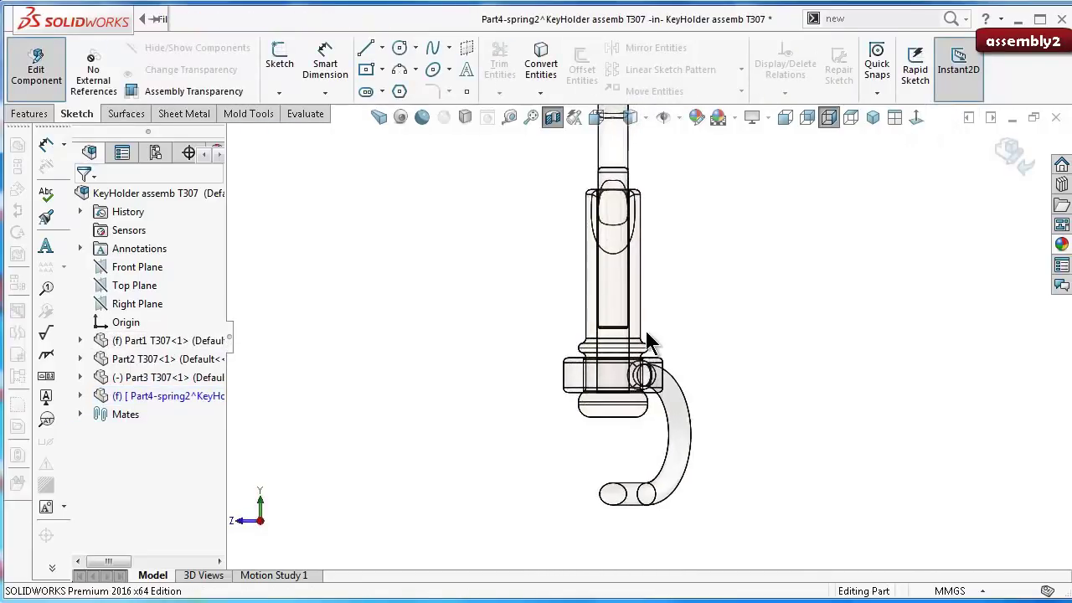
scroll(645, 335, down, 3)
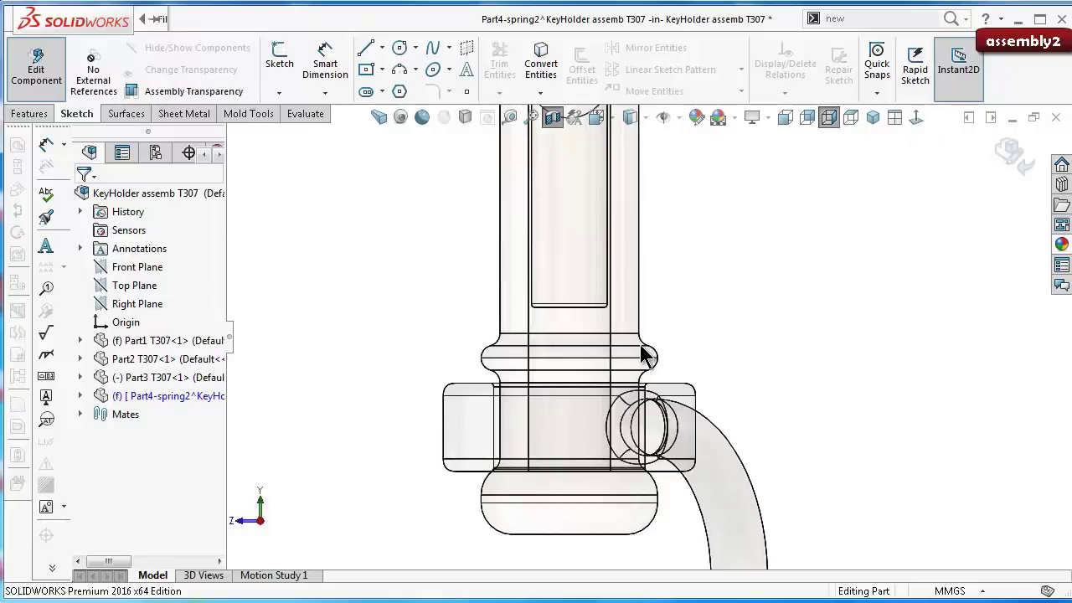
scroll(645, 352, up, 1)
scroll(645, 354, up, 1)
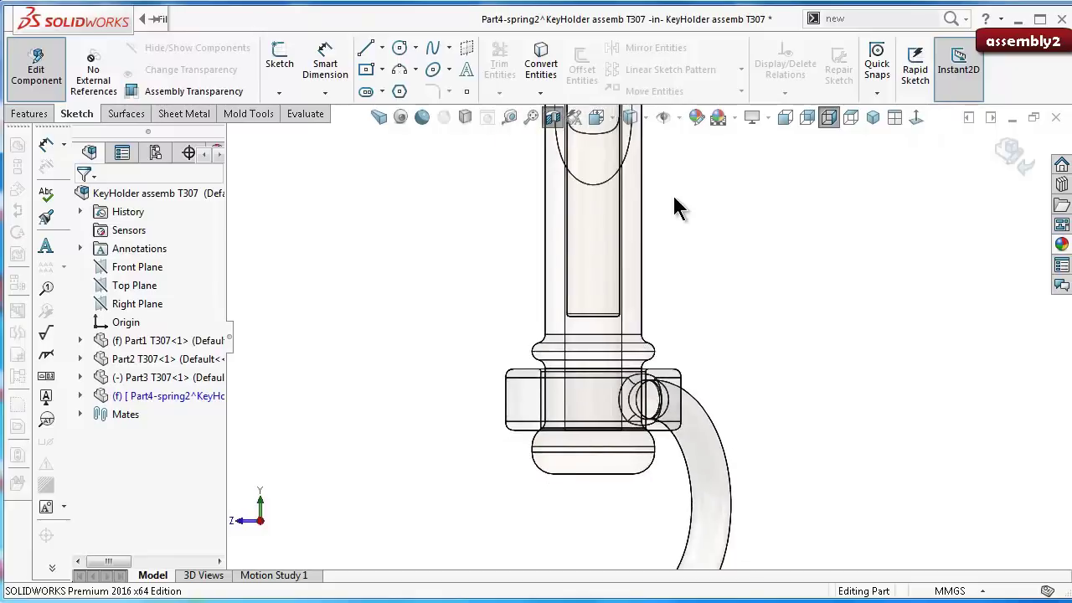
middle_drag(672, 193, 672, 236)
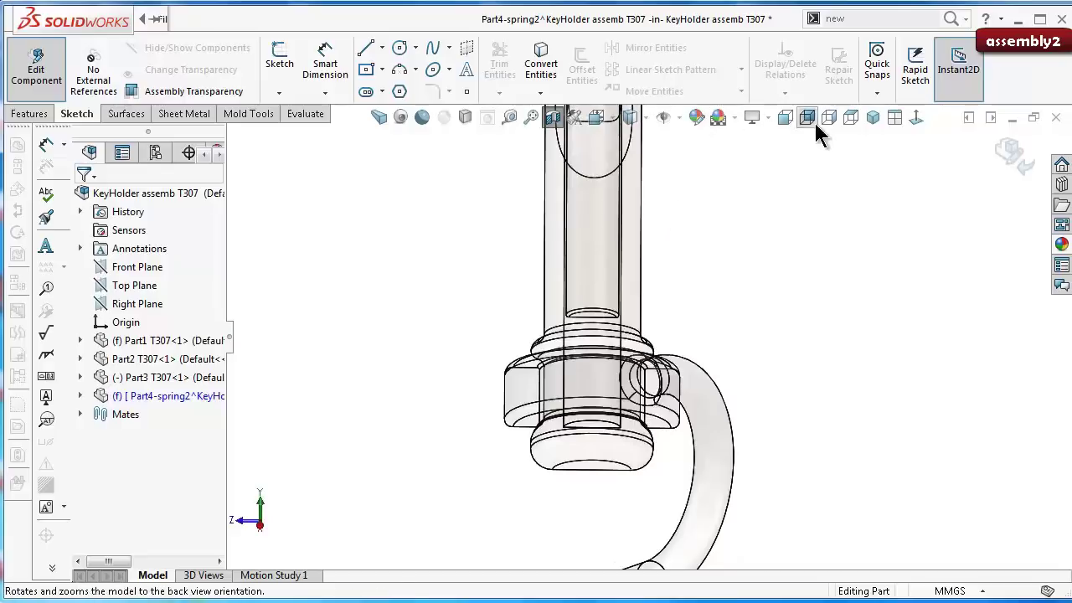
Step: Make the assembly translucent and switch the display style to hidden lines removed
click(679, 118)
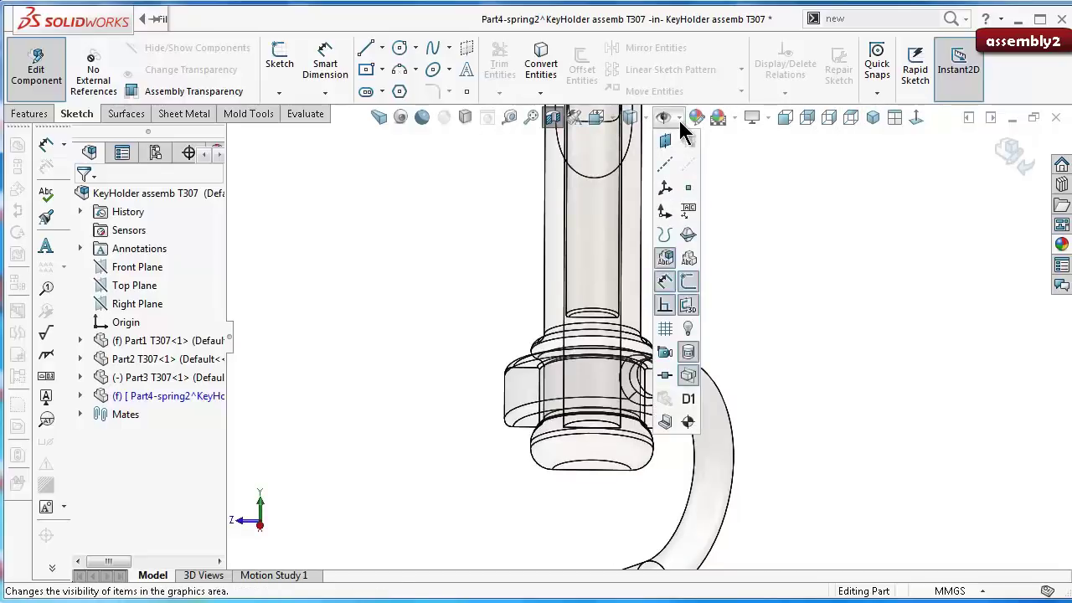
click(638, 163)
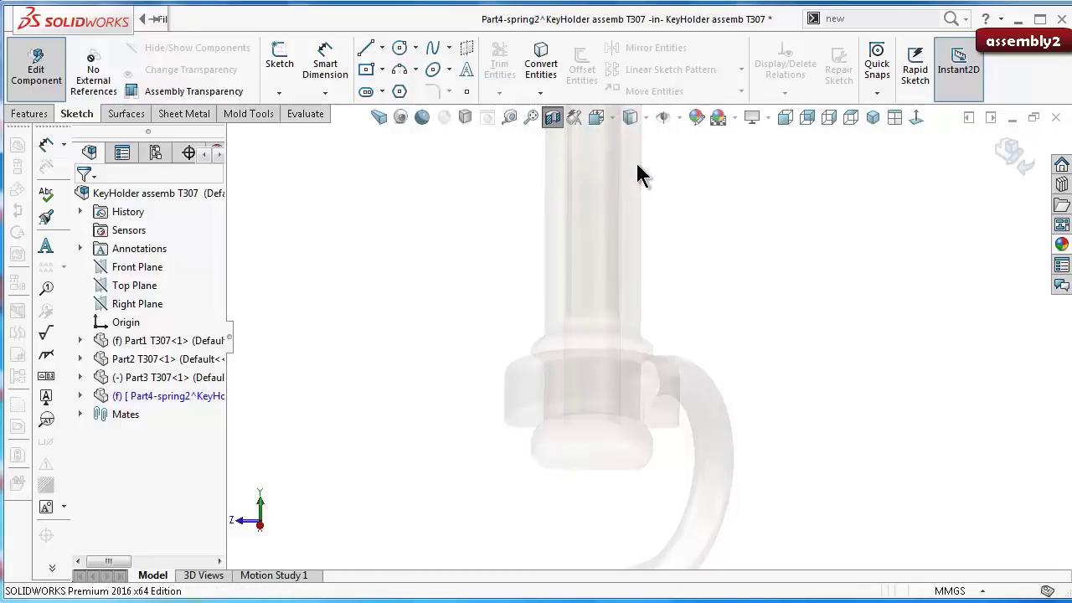
click(641, 118)
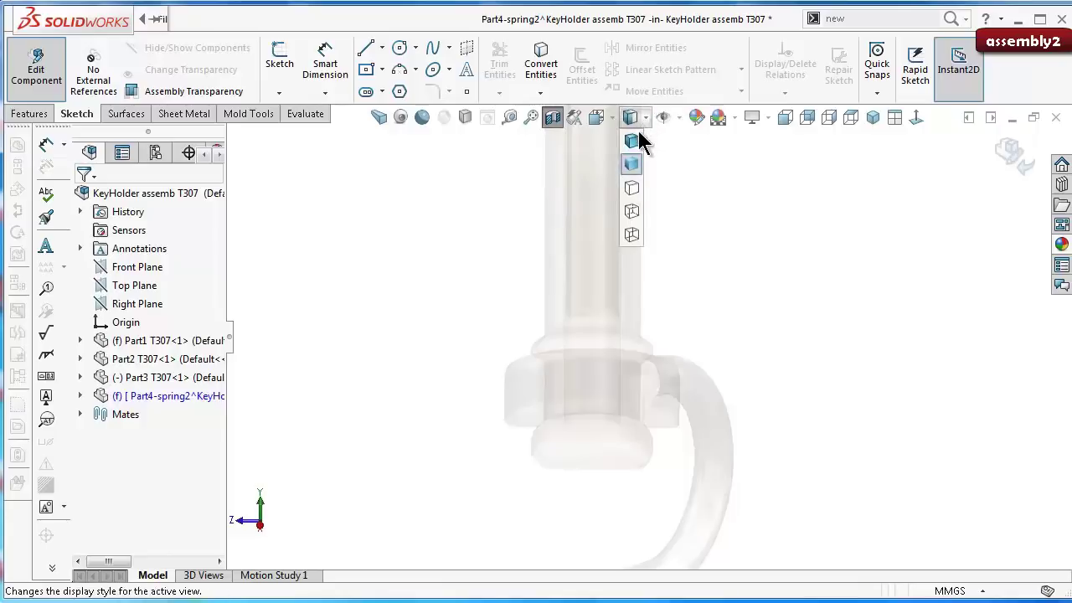
click(632, 206)
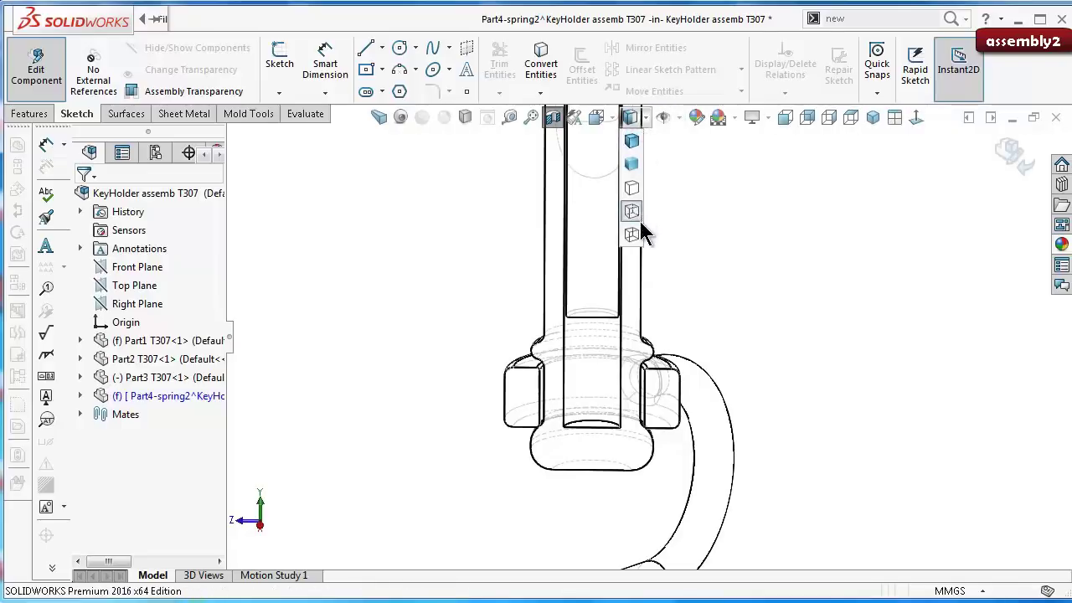
click(636, 190)
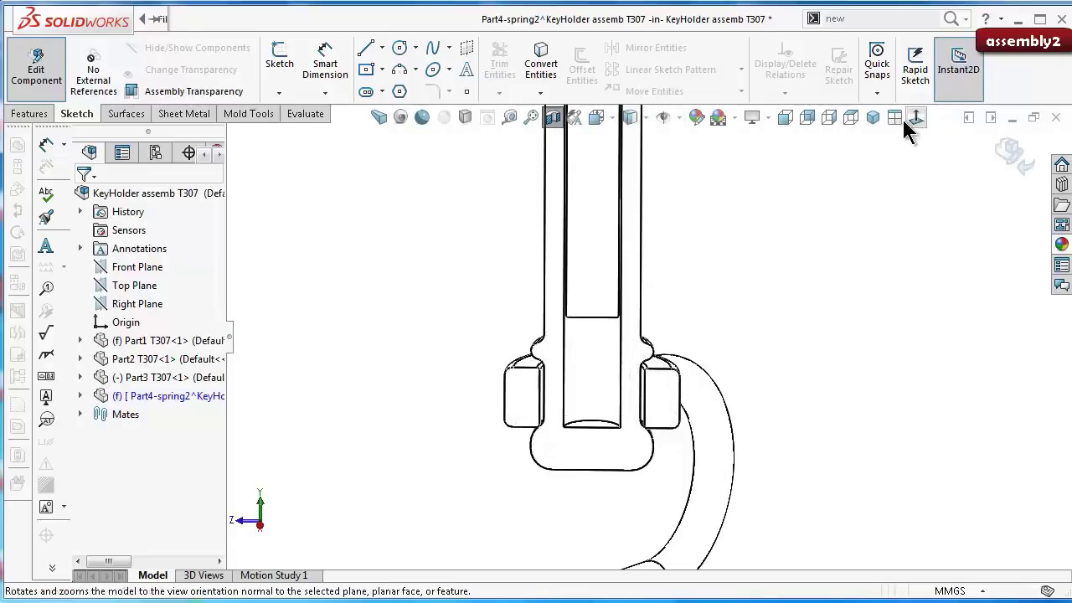
Step: View normal to the sketch plane and choose Centerline from the Line dropdown
click(918, 118)
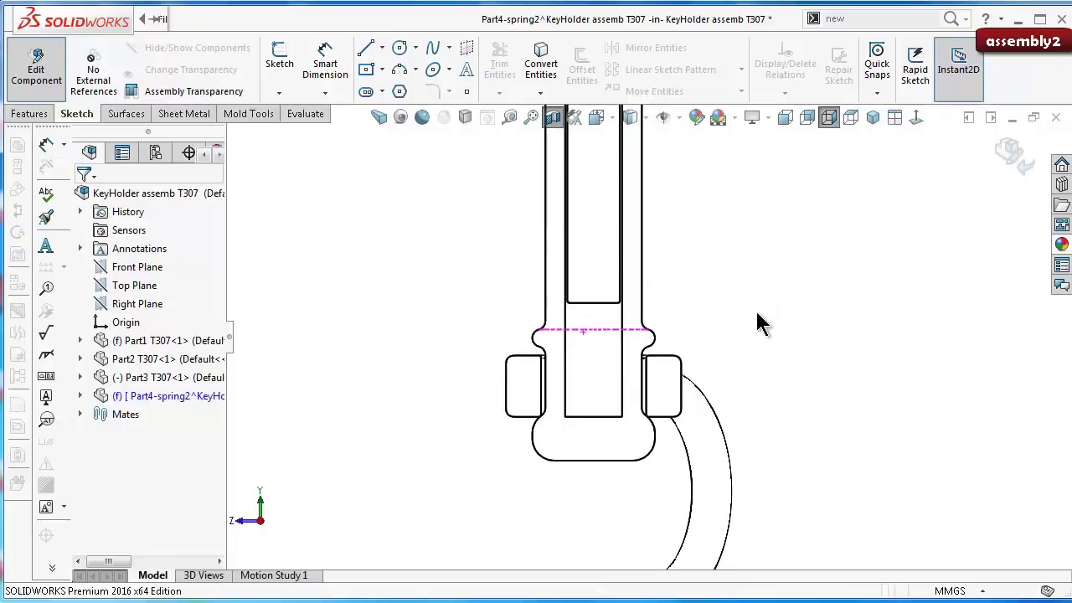
scroll(677, 366, down, 2)
scroll(668, 363, down, 1)
scroll(680, 335, down, 1)
scroll(680, 342, up, 1)
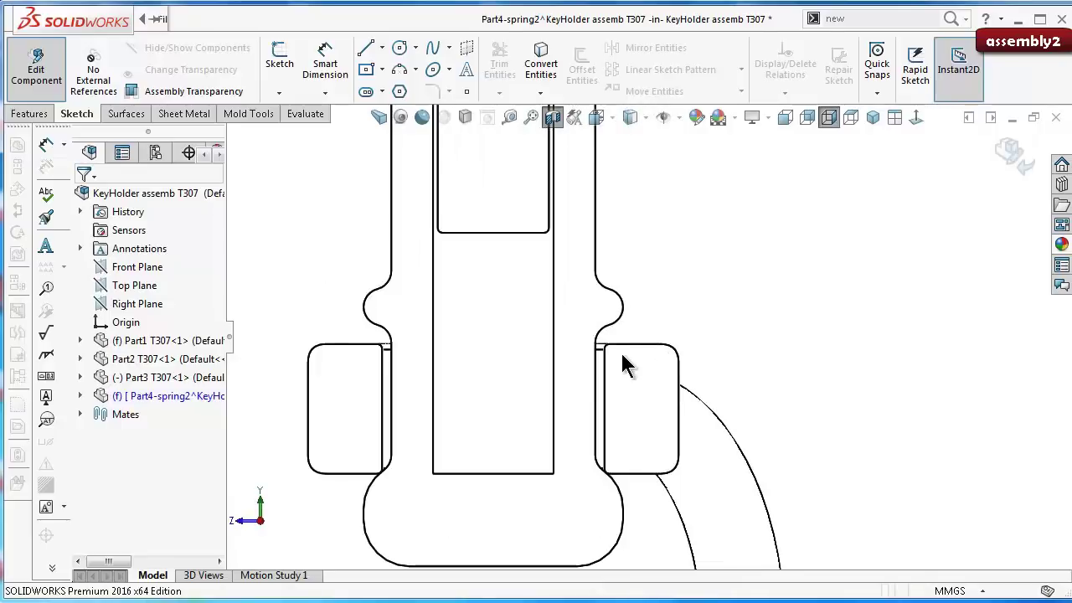
scroll(618, 353, down, 1)
scroll(550, 365, down, 1)
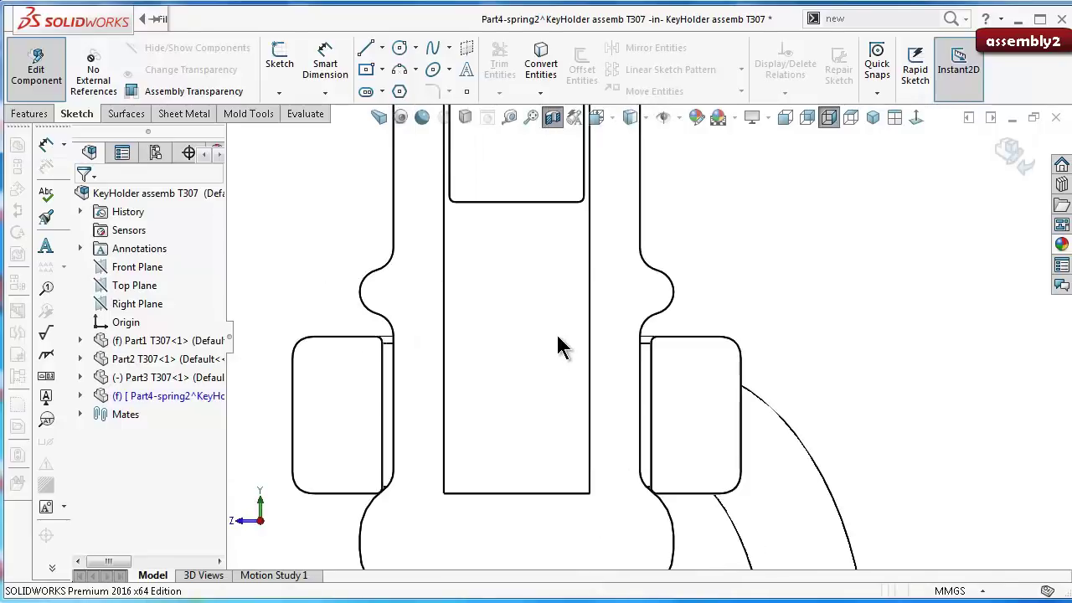
click(382, 50)
click(398, 89)
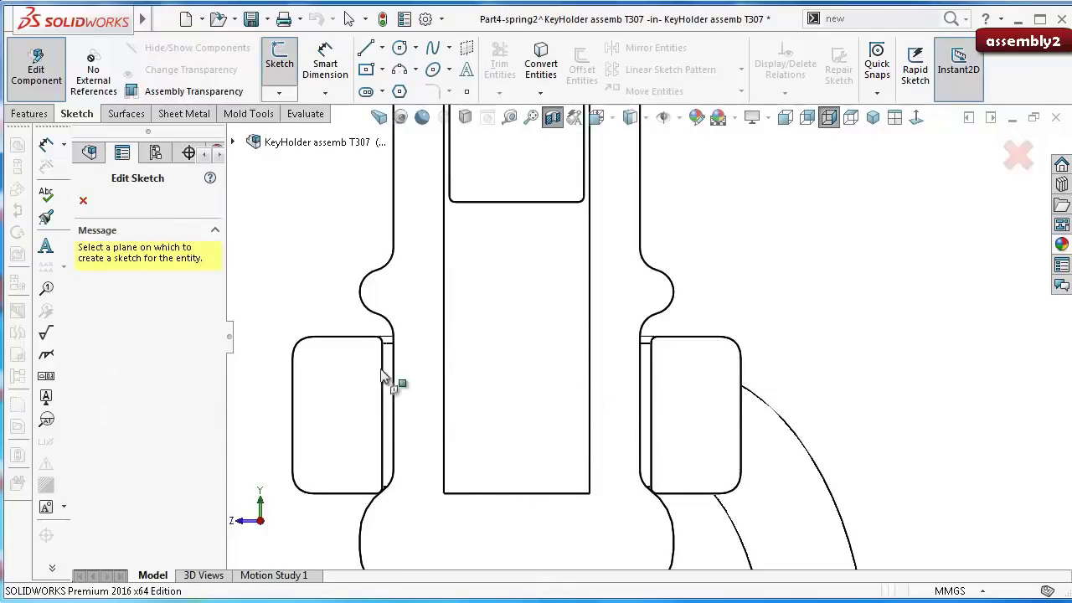
Step: Cancel the plane prompt and open a sketch on the Front Plane, viewed square-on
click(1019, 161)
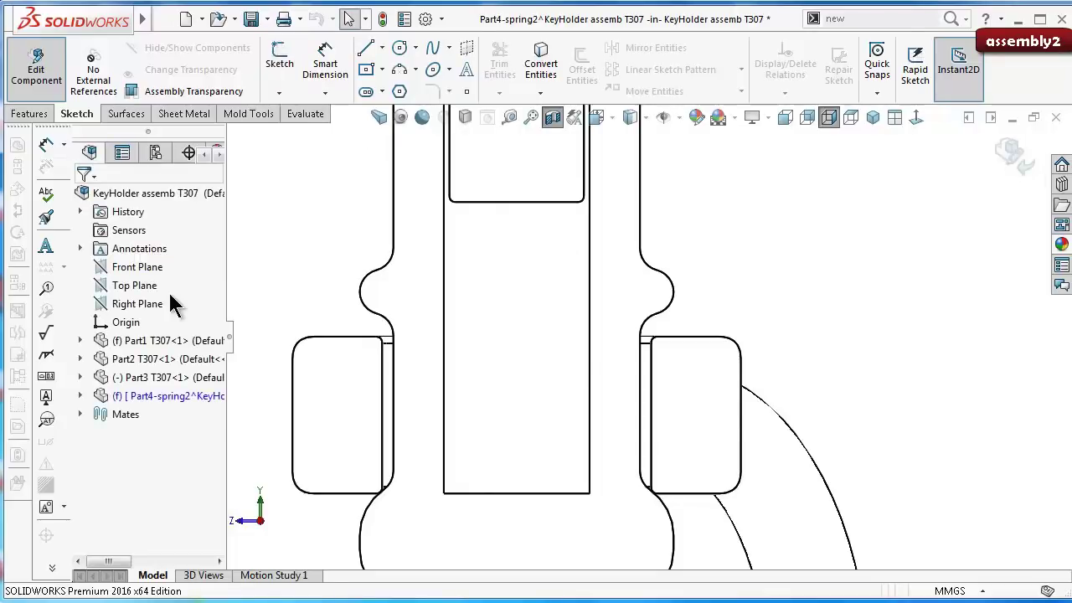
middle_drag(319, 266, 347, 303)
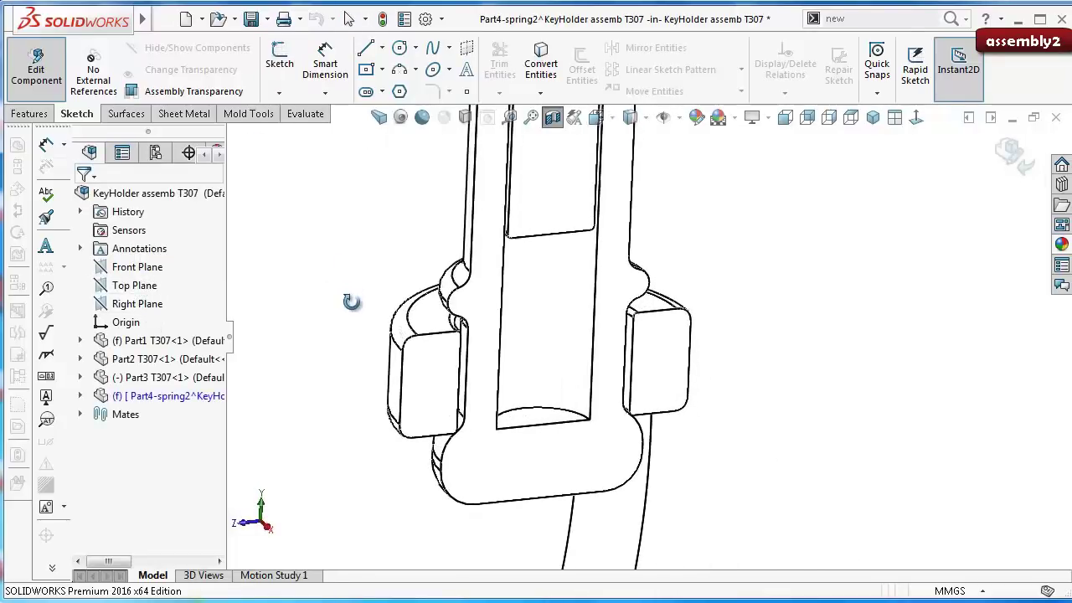
click(152, 275)
click(168, 214)
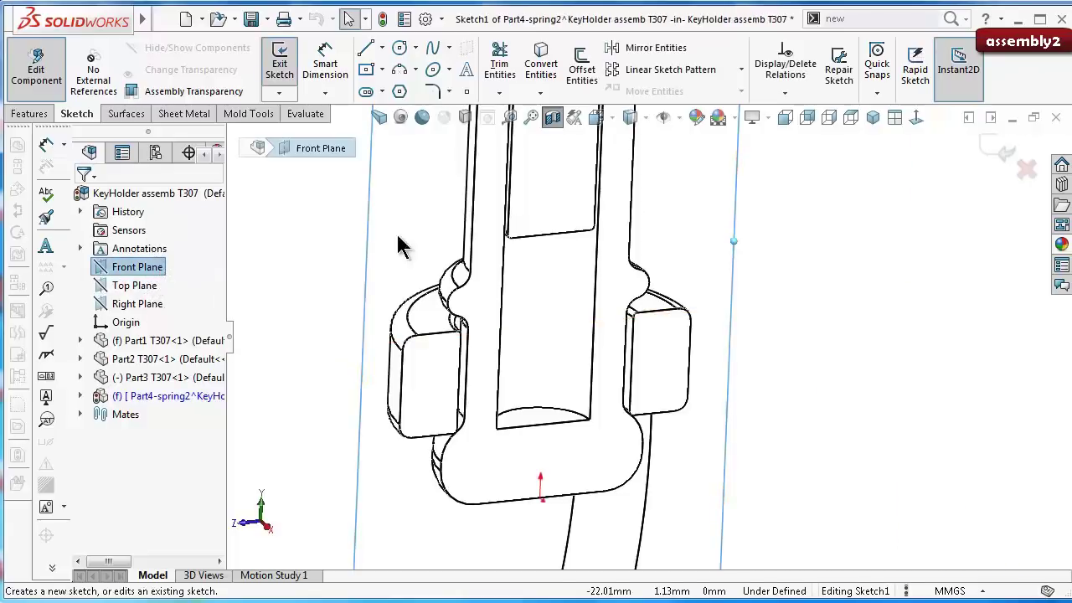
click(918, 119)
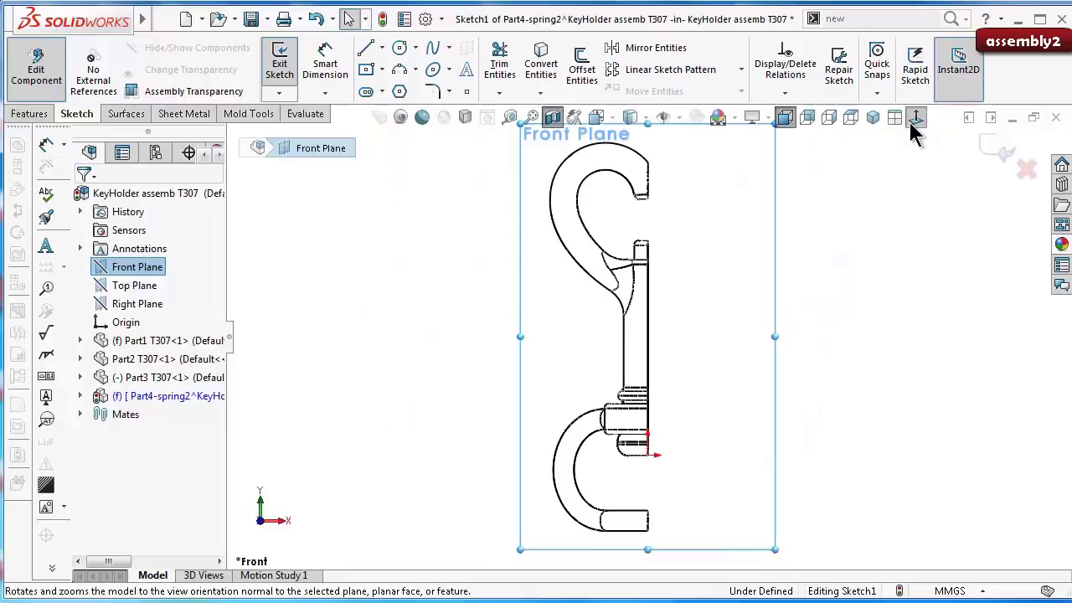
Step: View the Right Plane square-on, exit the empty sketch, and reselect Right Plane
middle_drag(761, 277, 708, 379)
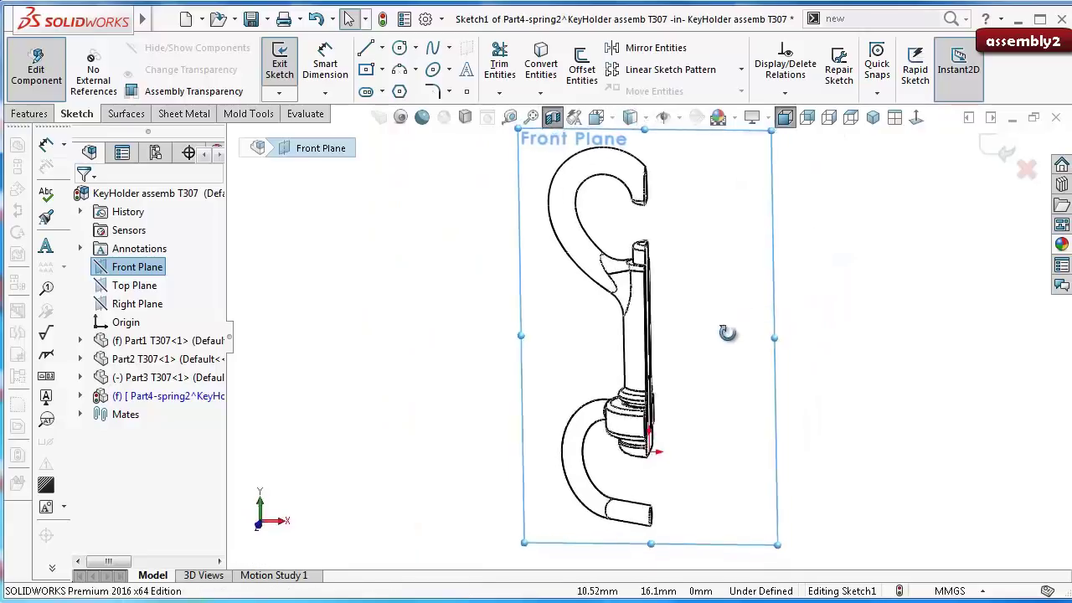
click(127, 304)
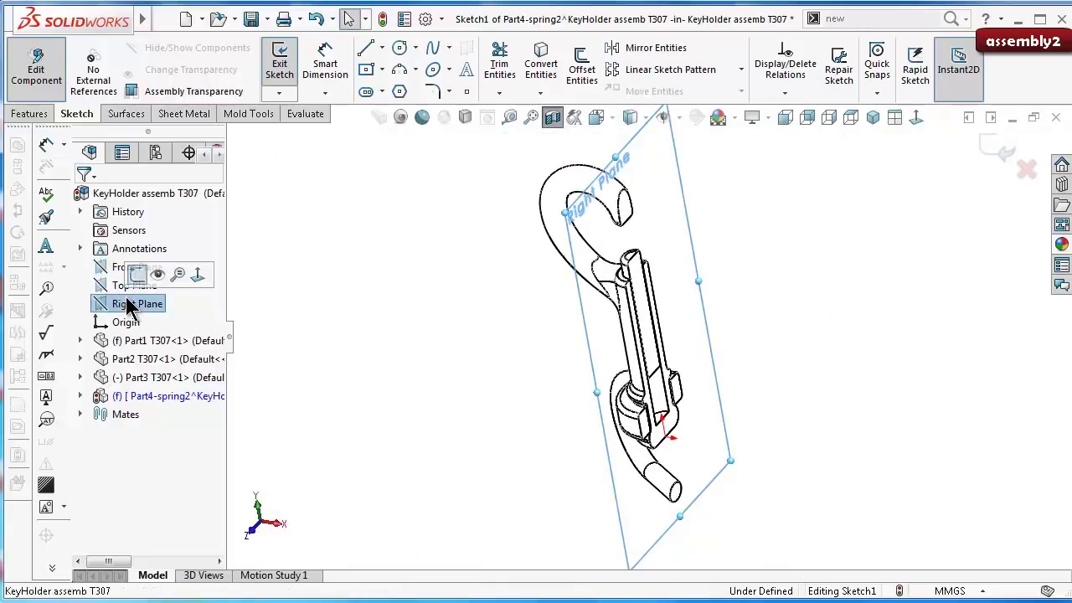
click(198, 275)
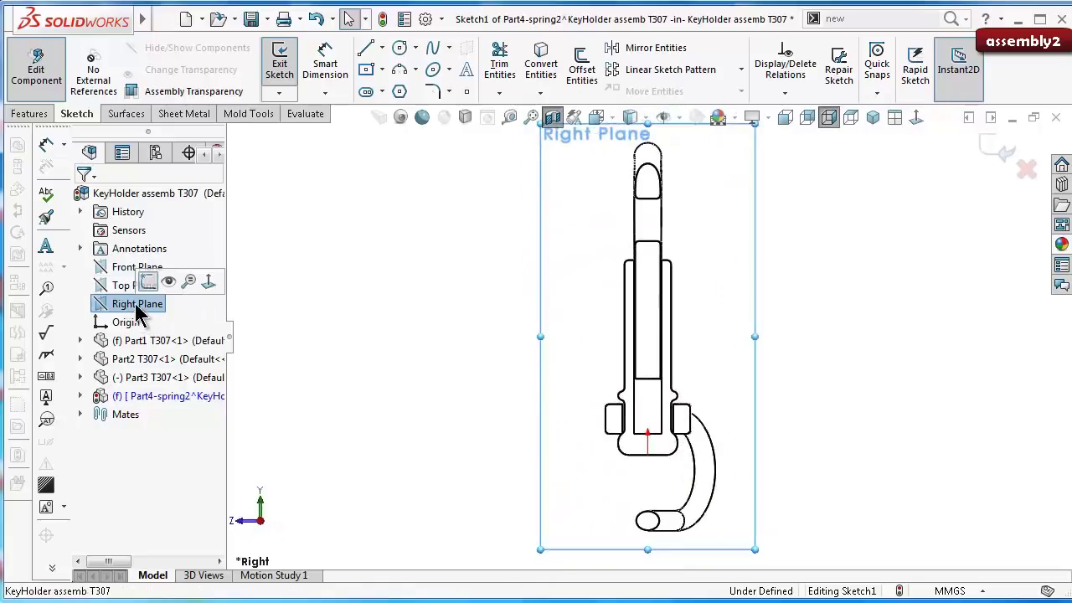
click(342, 304)
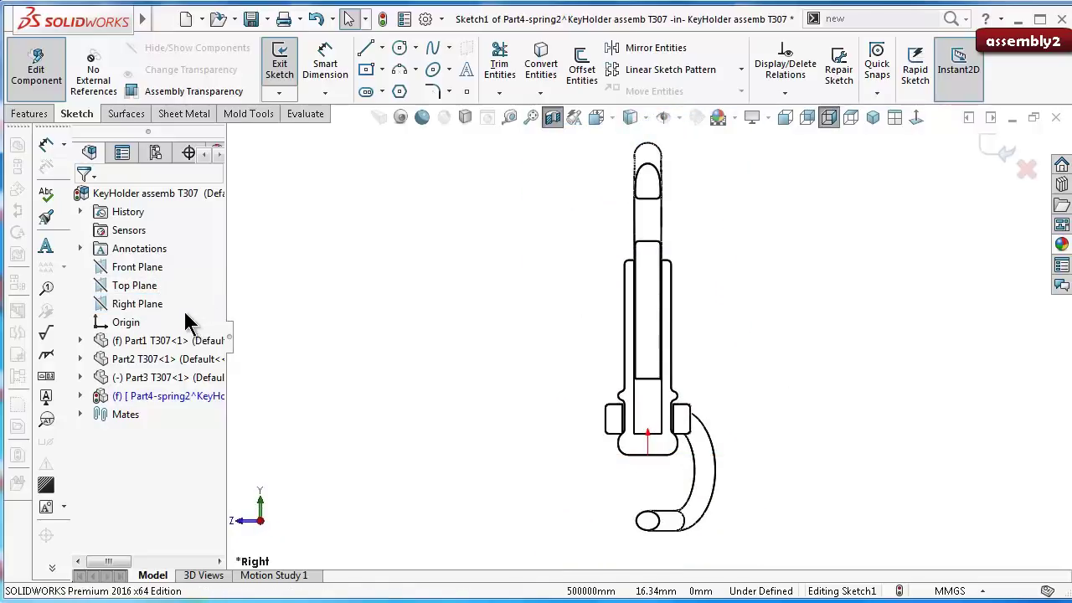
click(1005, 151)
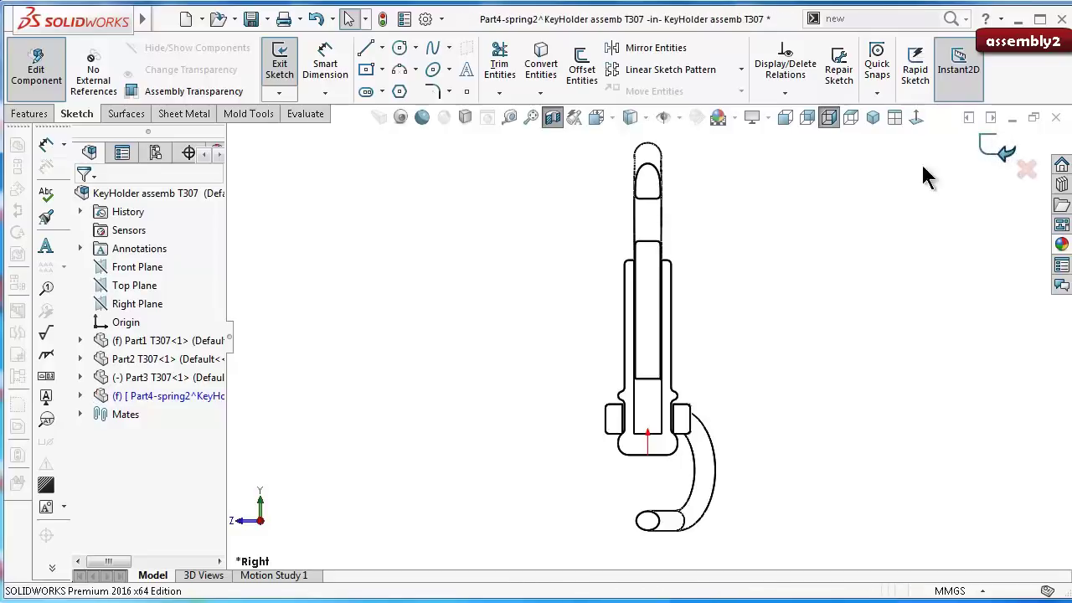
click(149, 305)
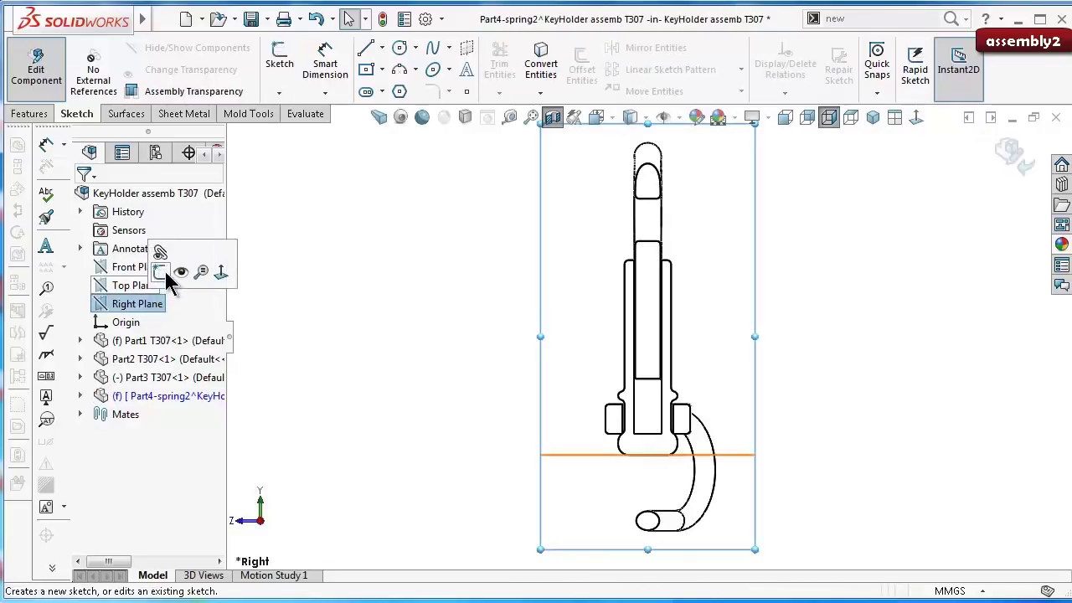
Step: Open a new sketch on the Right Plane and view it square-on
click(159, 273)
scroll(662, 402, down, 2)
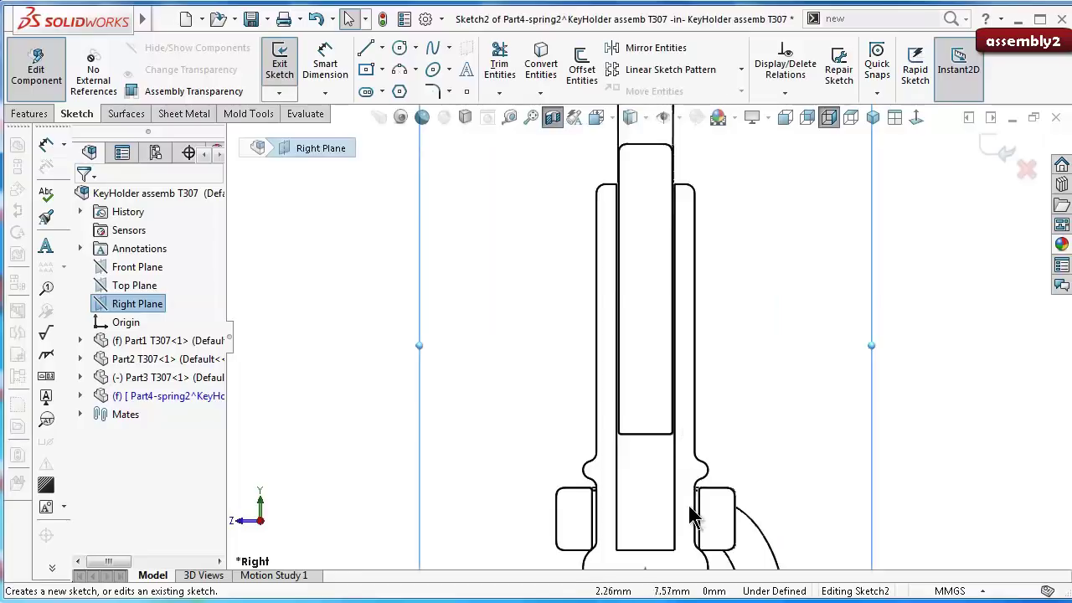
scroll(692, 508, down, 2)
scroll(674, 509, down, 2)
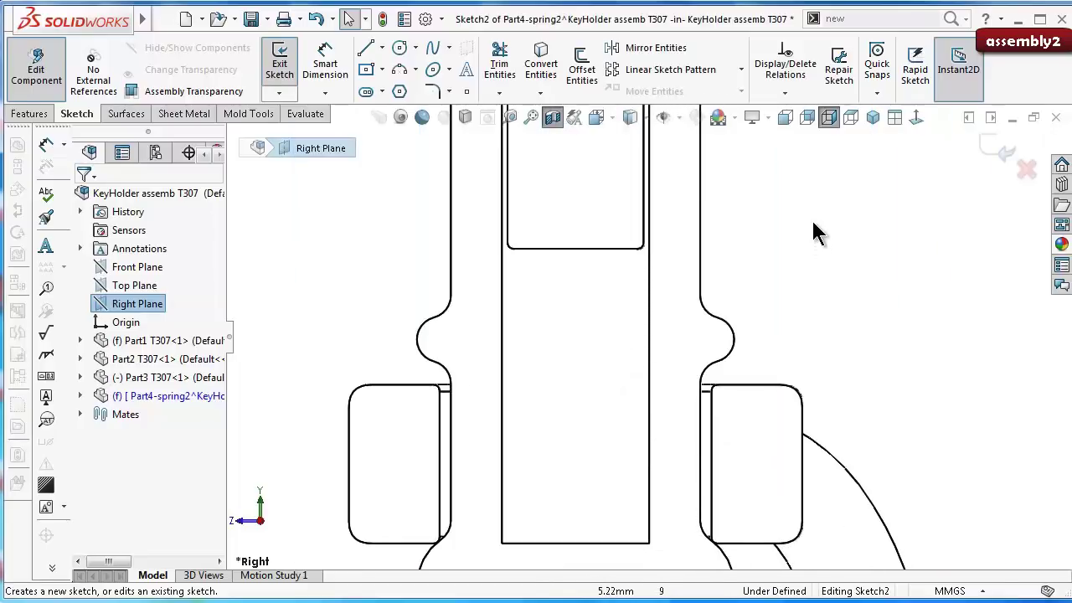
click(915, 118)
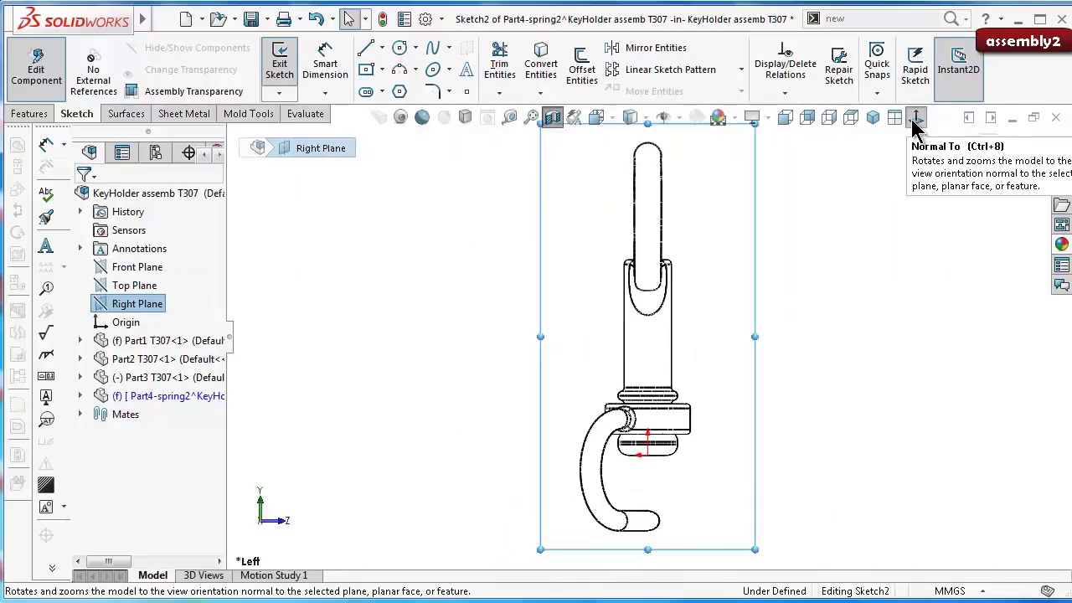
click(915, 118)
scroll(662, 407, down, 3)
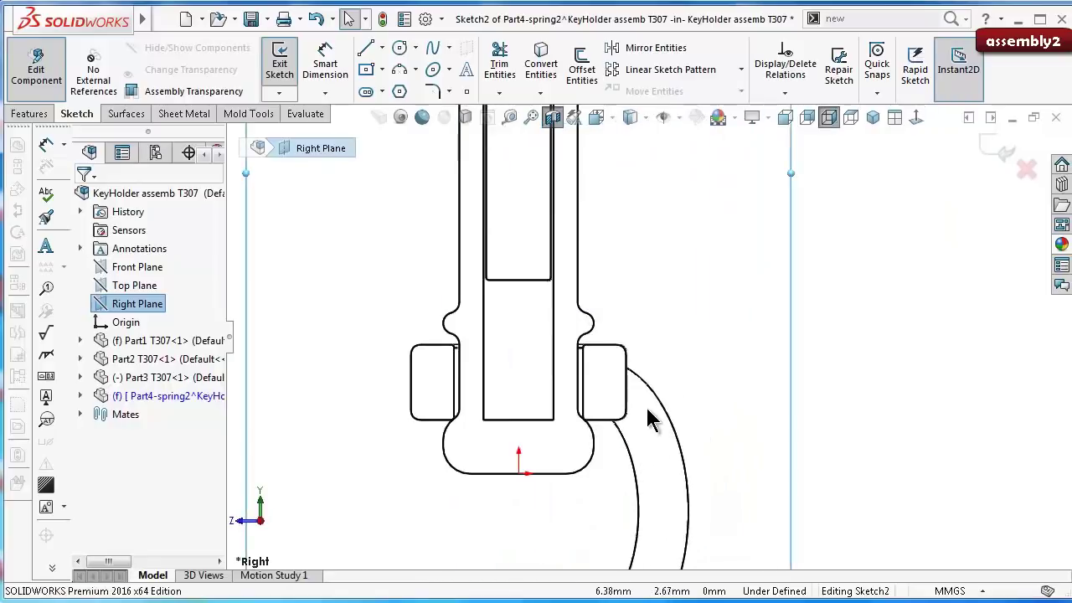
Step: Draw a vertical centerline from the slot's bottom to its top edge and exit the sketch
click(383, 48)
click(395, 67)
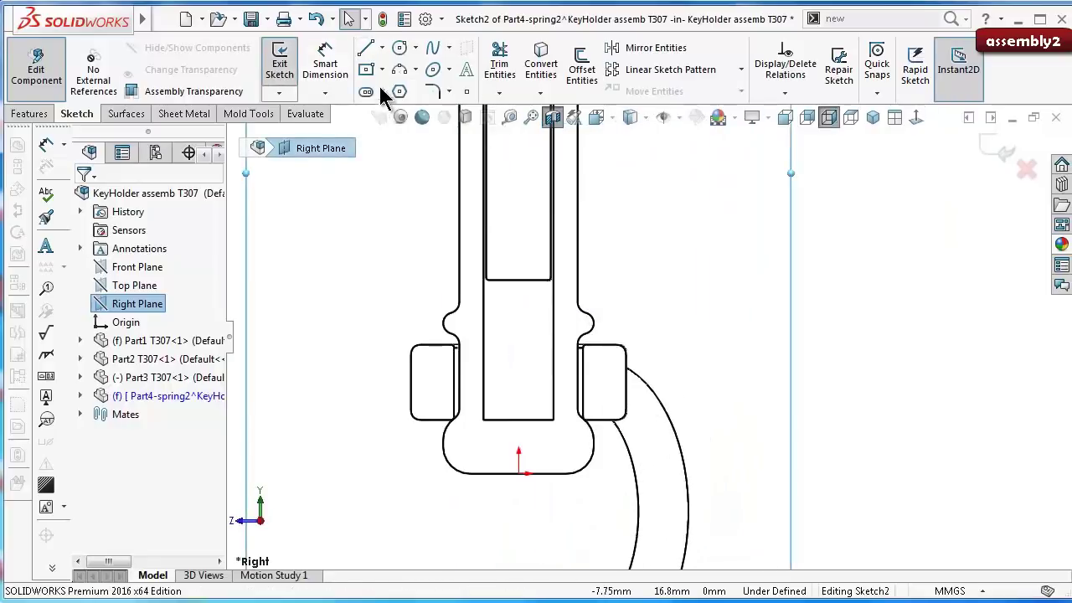
click(519, 419)
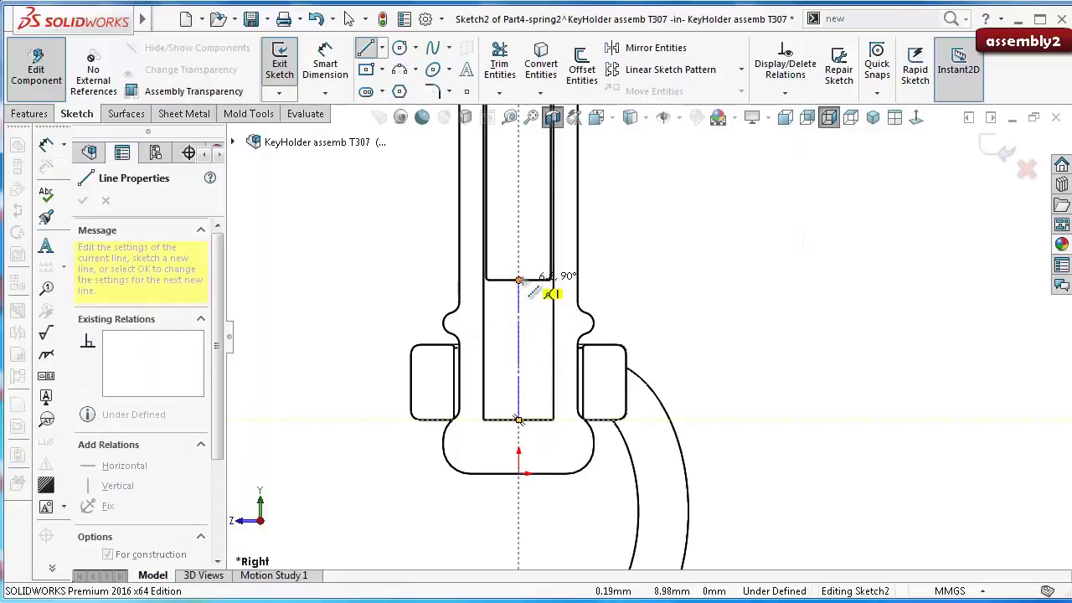
scroll(524, 285, down, 3)
scroll(558, 292, down, 3)
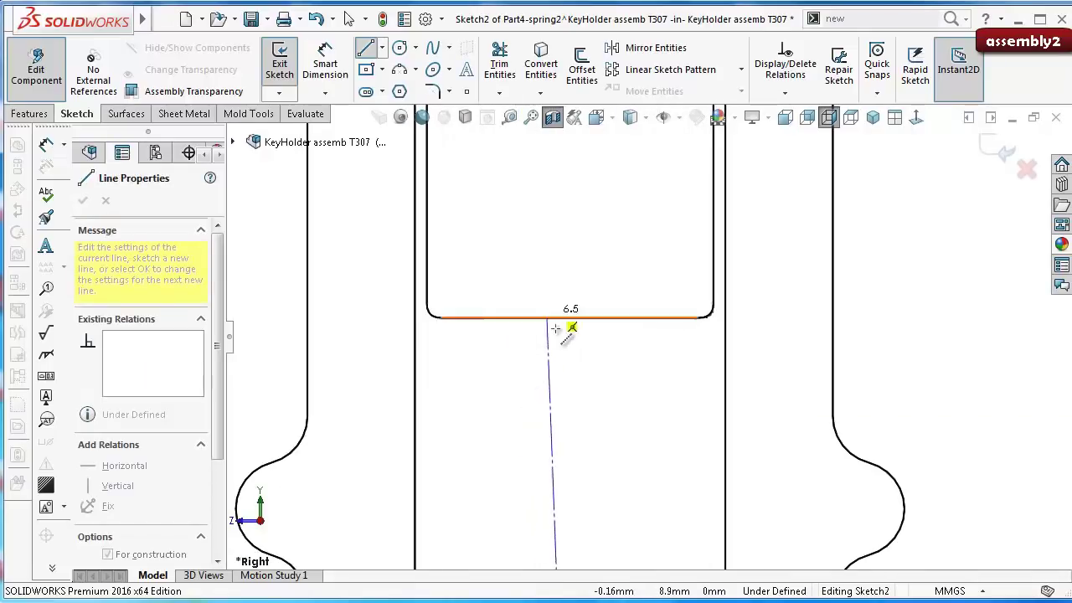
click(569, 319)
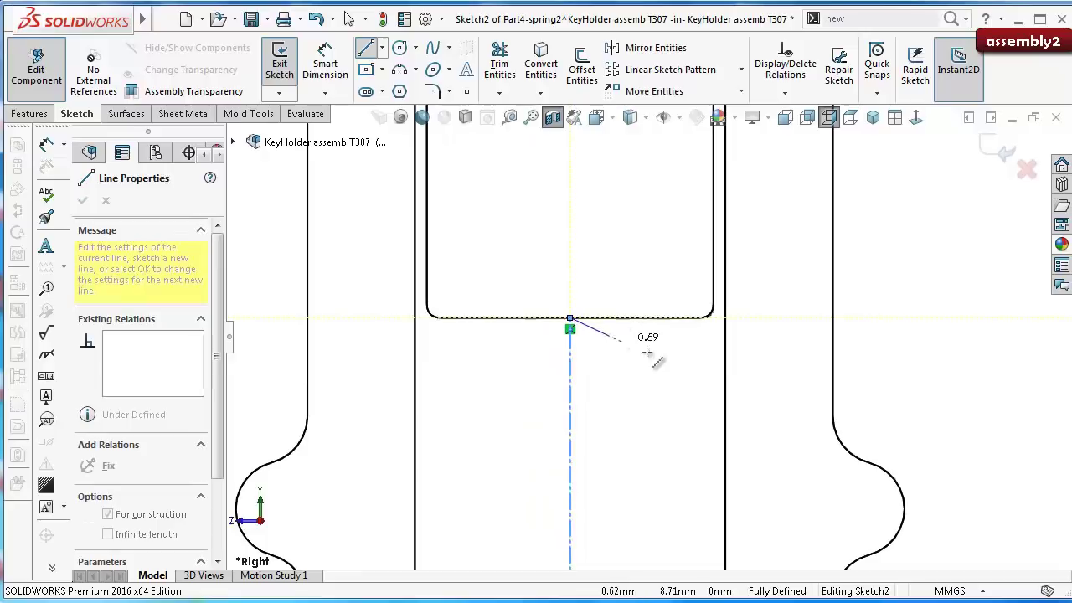
key(Escape)
scroll(843, 383, up, 2)
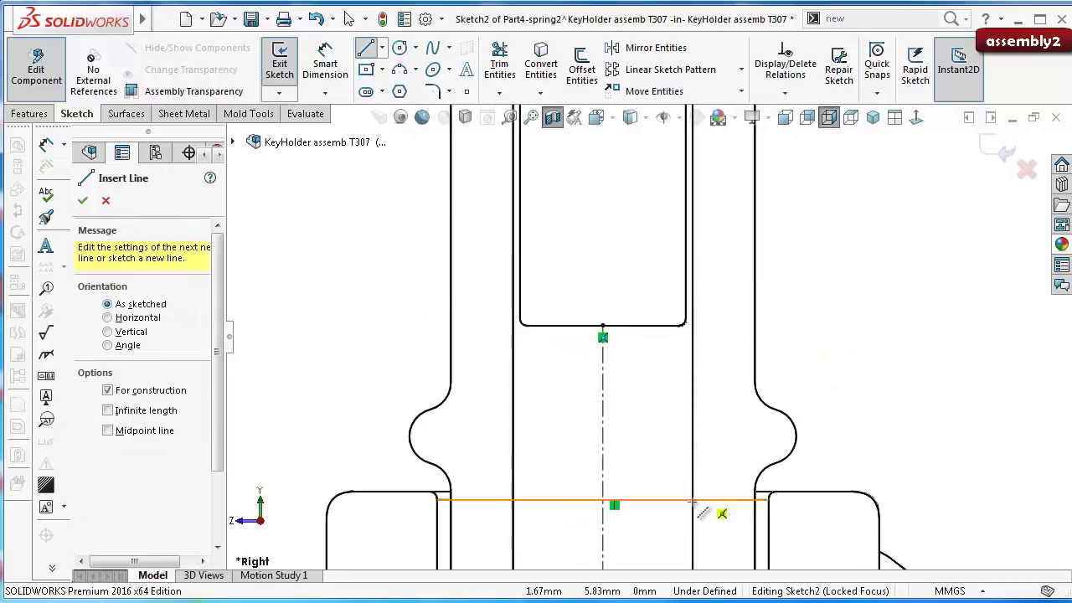
scroll(913, 343, up, 3)
key(Escape)
click(1001, 151)
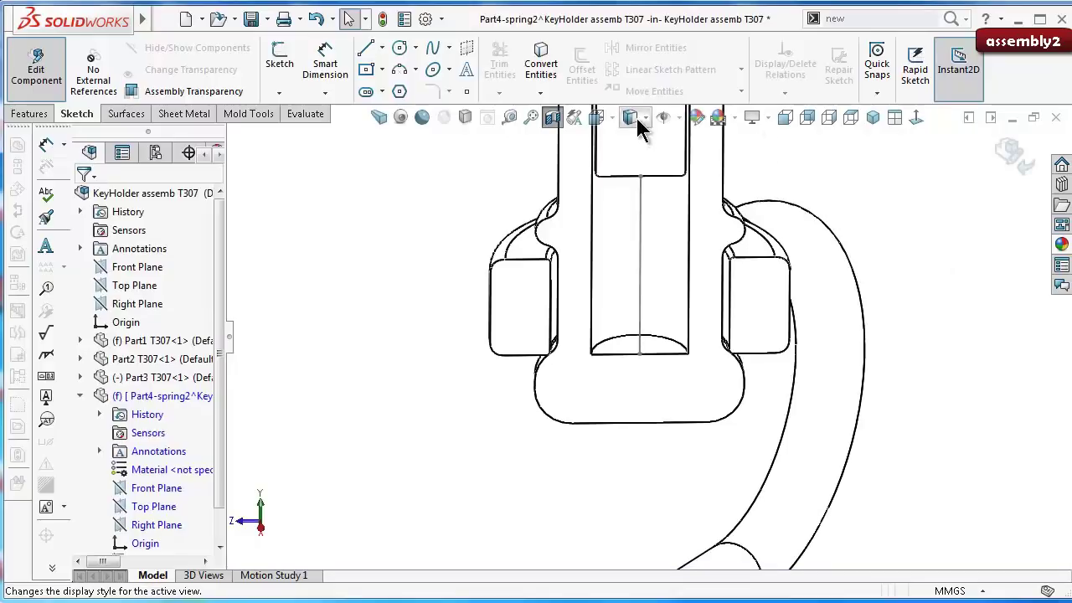
Step: Switch to Shaded With Edges and return to editing the whole assembly
click(639, 120)
click(633, 142)
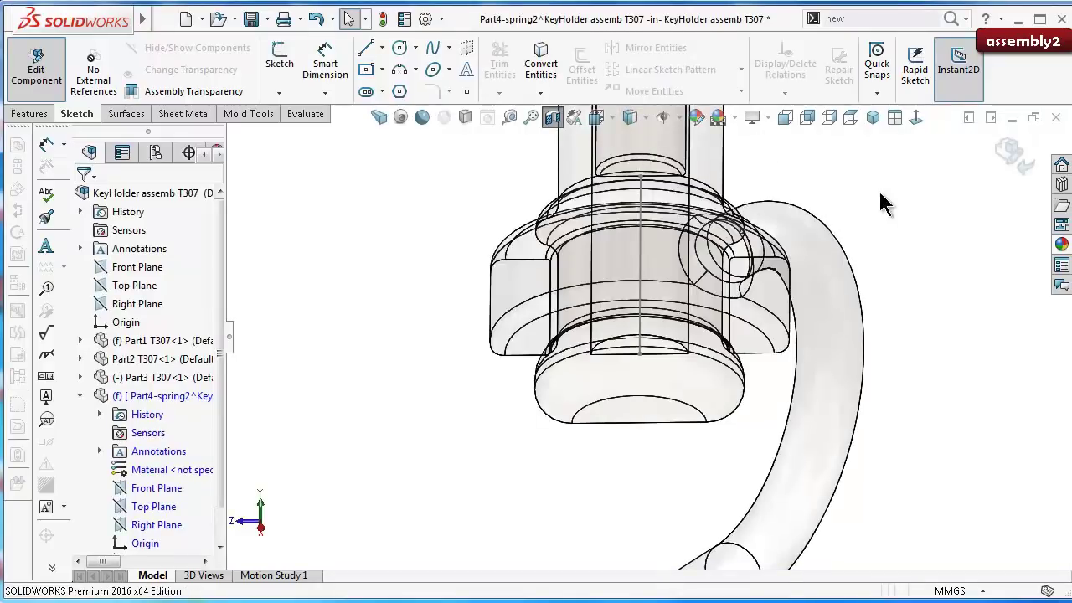
click(1017, 157)
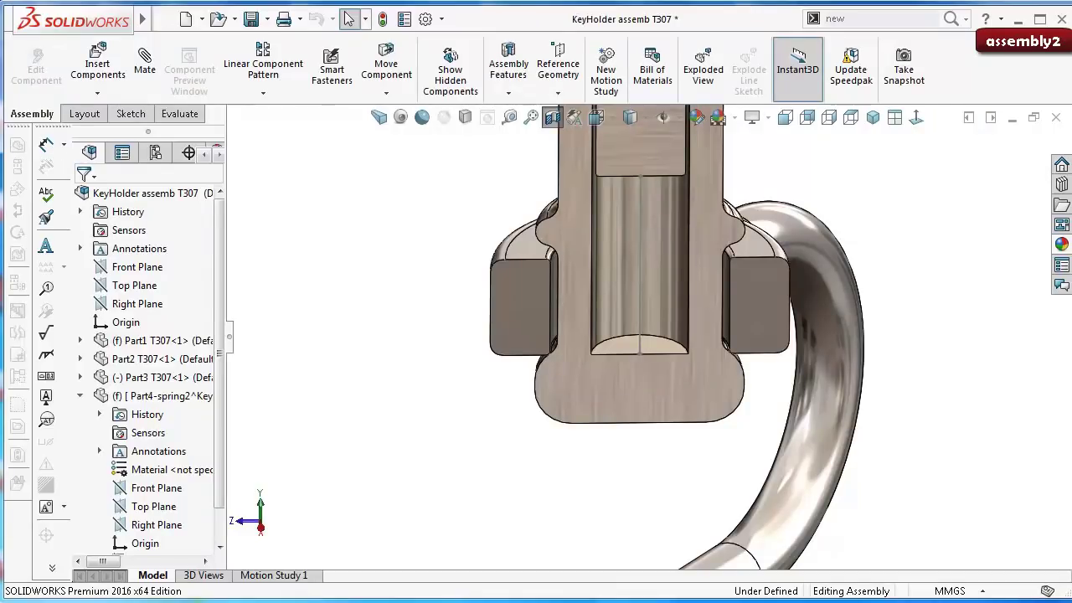
Step: Save the assembly, storing Part4-spring2 as an external file
key(ctrl+s)
click(352, 273)
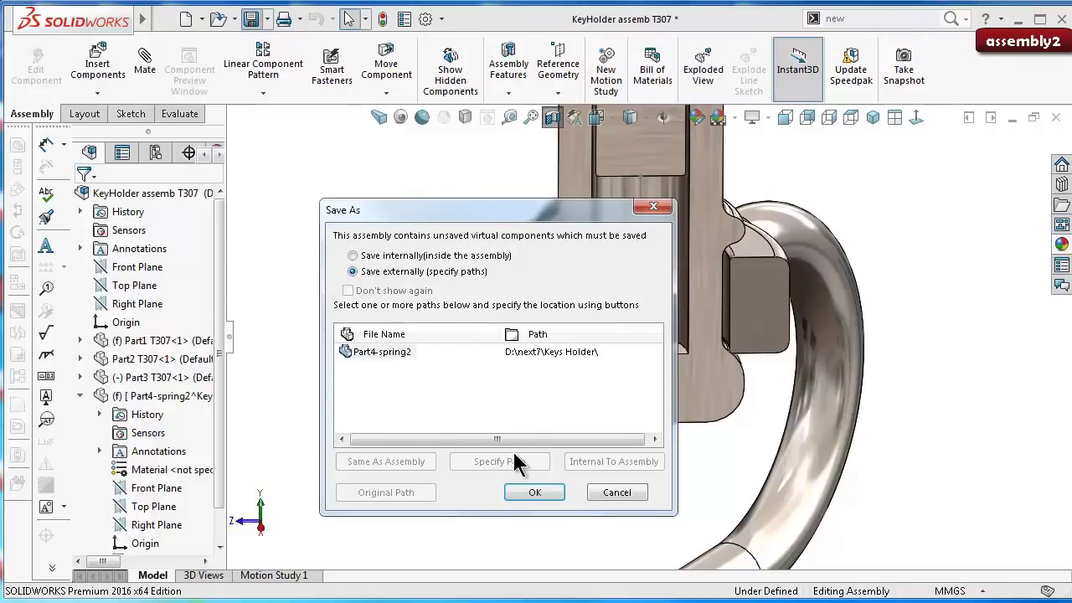
click(552, 495)
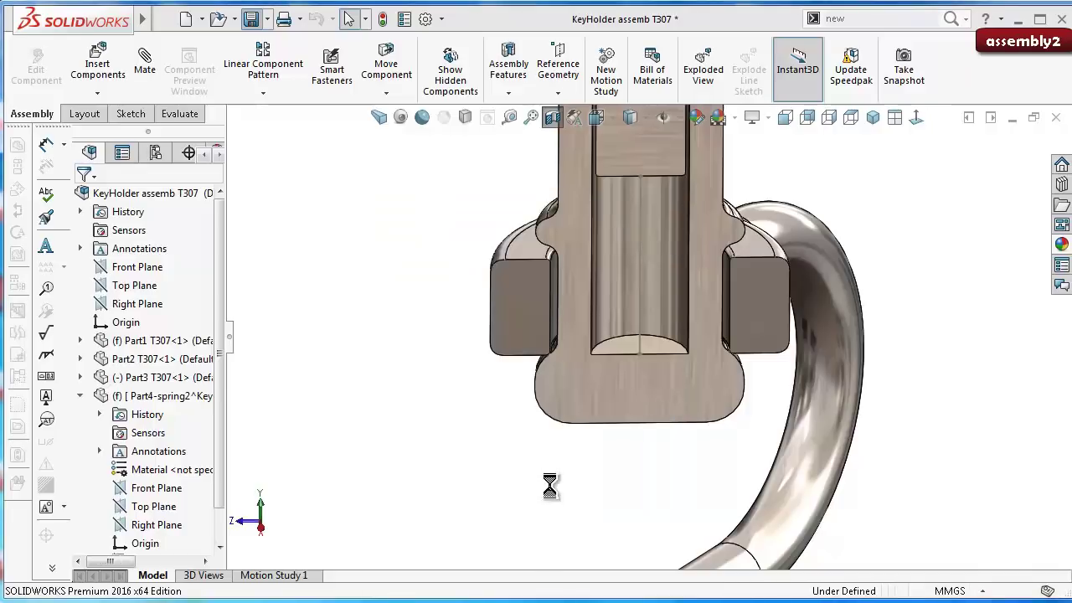
click(640, 310)
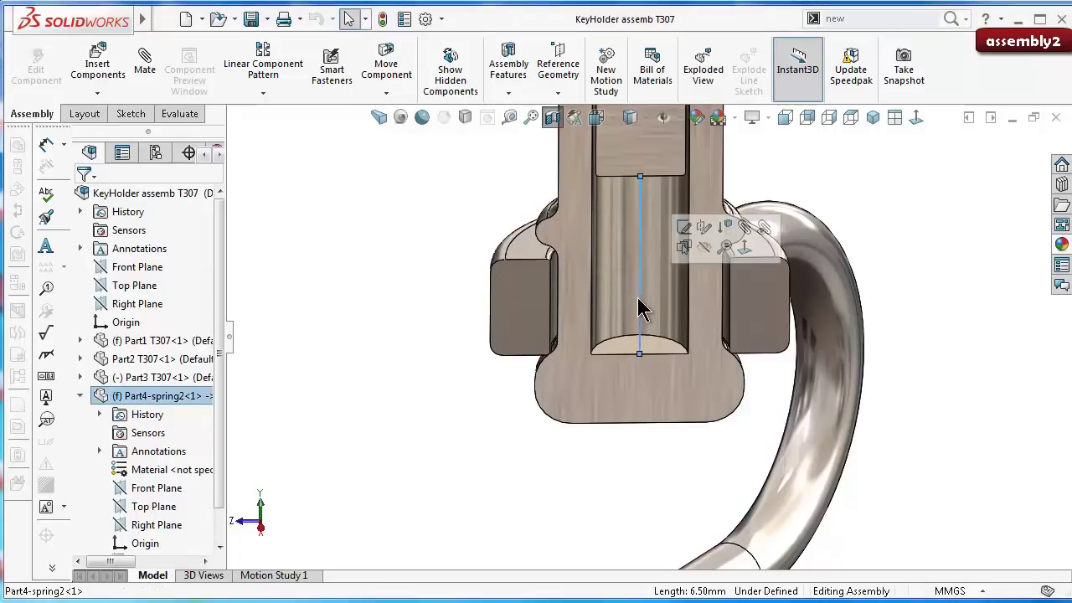
click(188, 395)
Step: Open Part4-spring2 in its own window and fit the centerline in a 3-D view
click(201, 353)
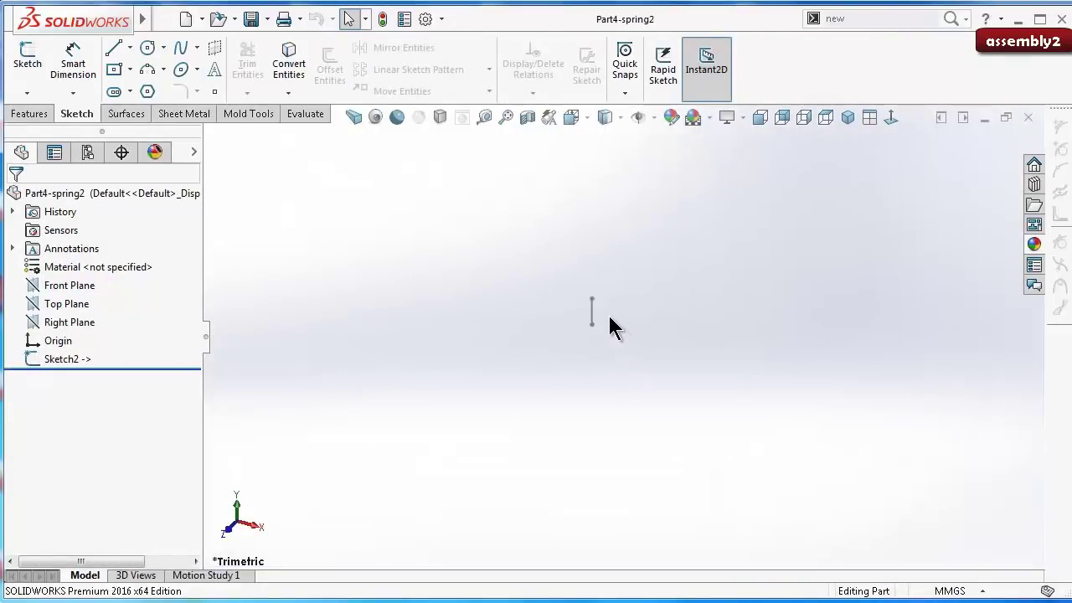
key(f)
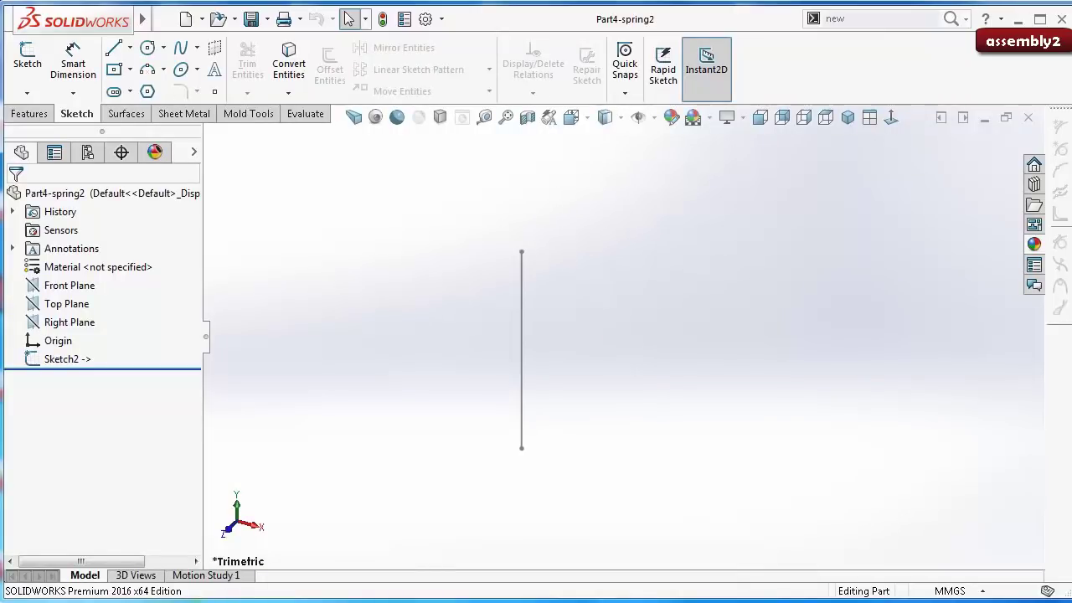
mouse_move(620, 342)
middle_down()
mouse_move(575, 377)
mouse_move(606, 359)
middle_up()
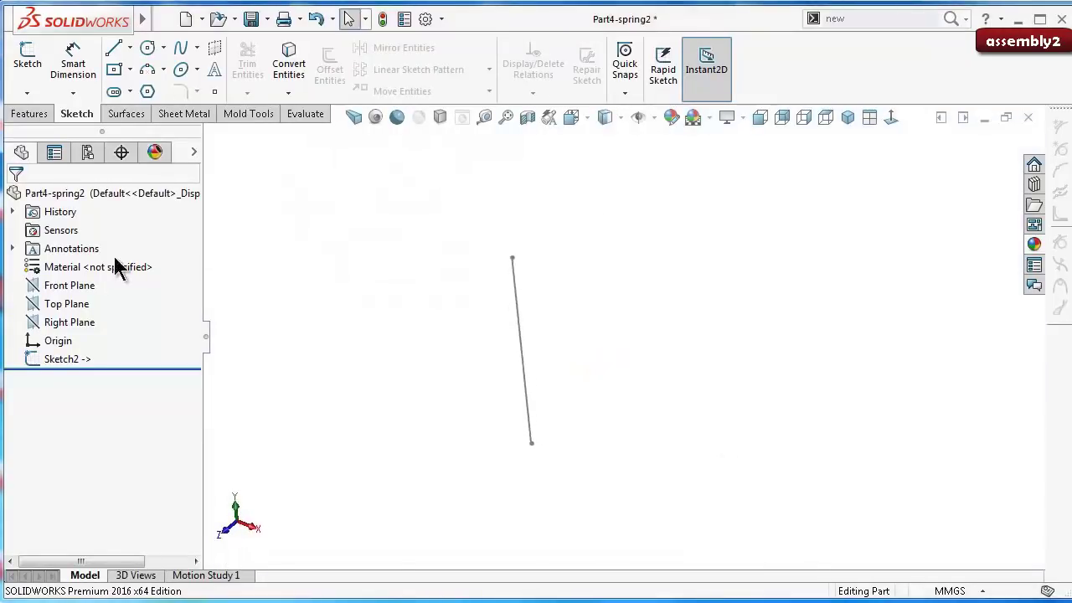
Step: Add a reference plane perpendicular to the Sketch2 centerline, coincident with its lower endpoint
click(39, 117)
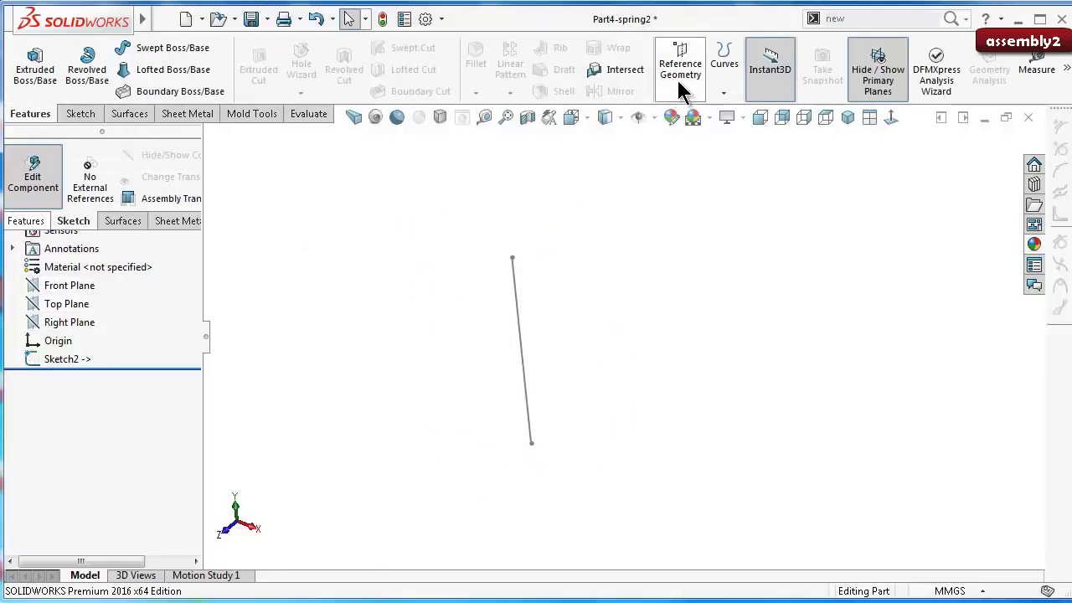
click(679, 88)
click(684, 119)
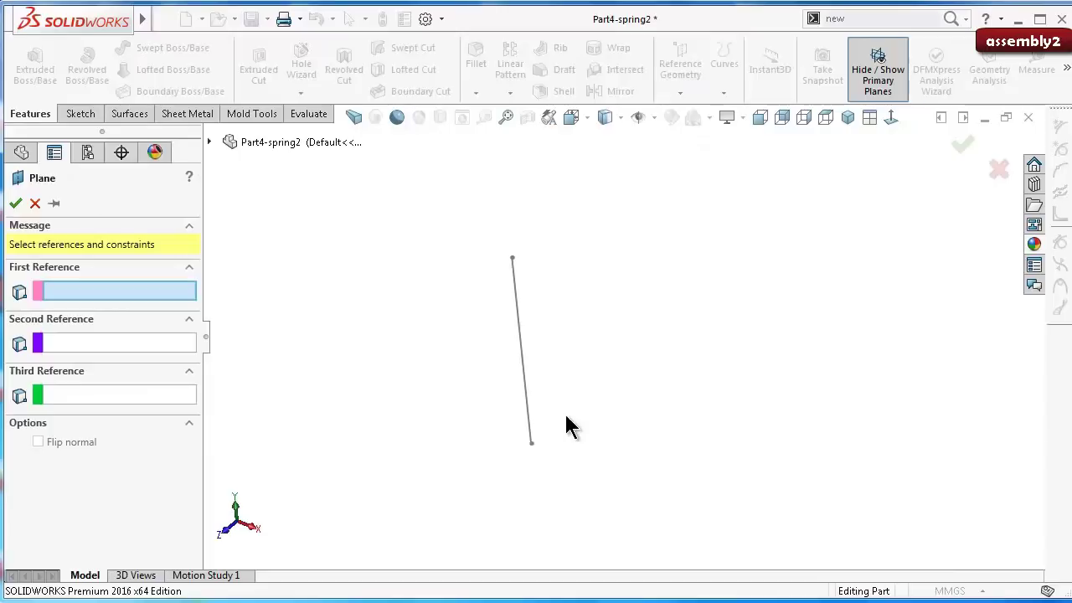
scroll(541, 448, down, 2)
scroll(539, 419, down, 3)
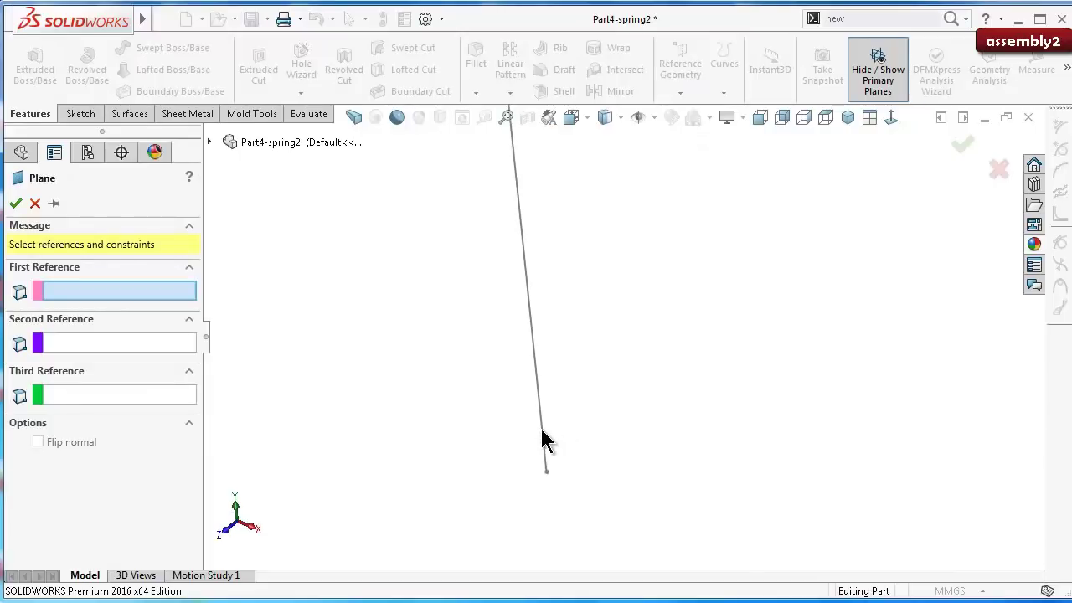
click(542, 433)
click(546, 471)
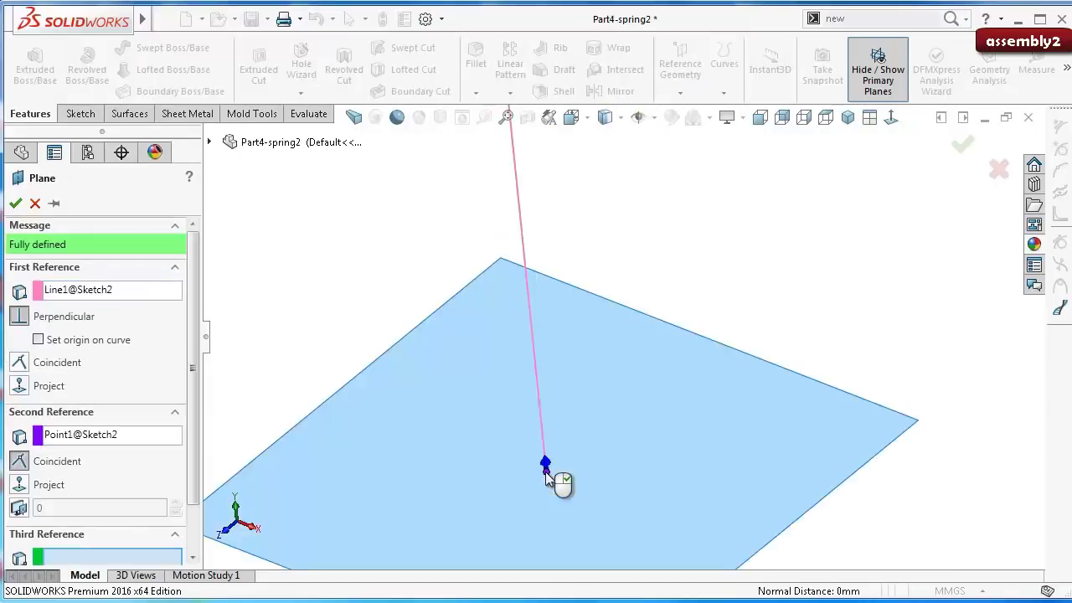
right_click(549, 475)
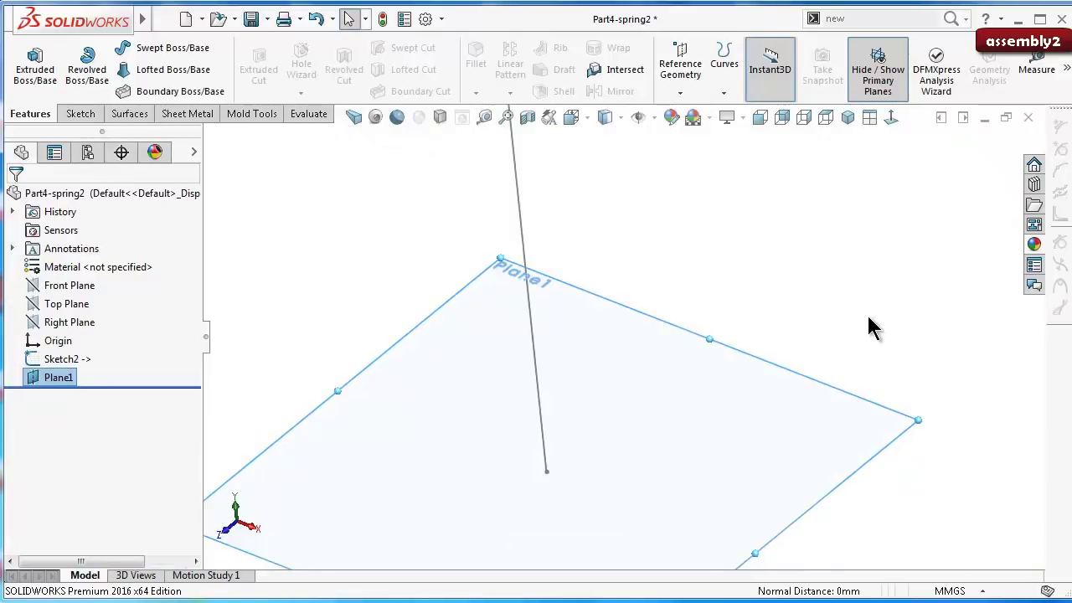
Step: Start a sketch on Plane1, viewed face-on, and draw a circle centred on the origin
click(821, 478)
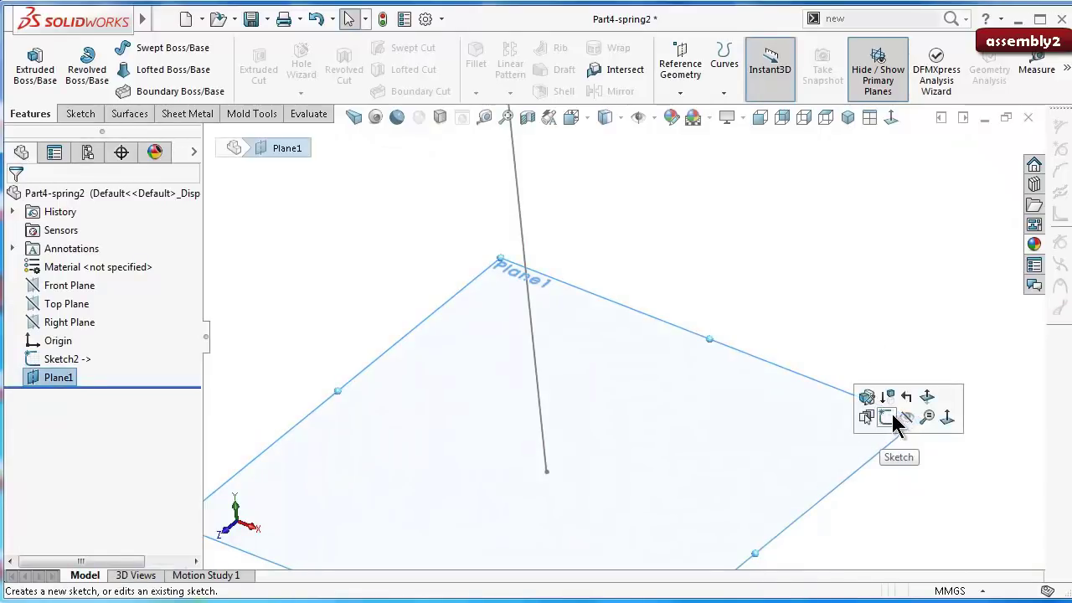
click(888, 418)
click(892, 118)
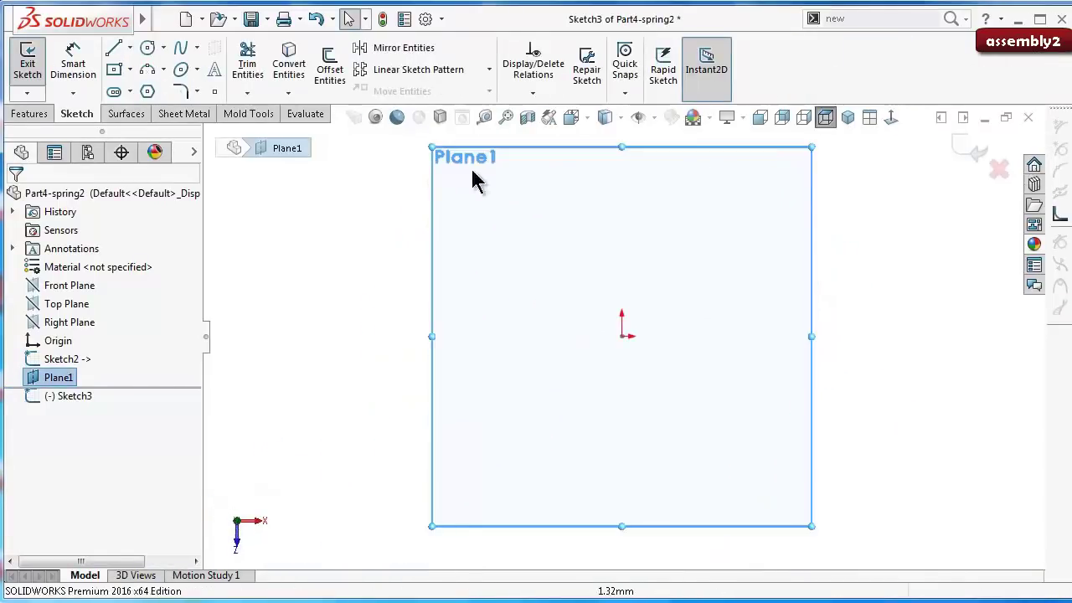
click(148, 48)
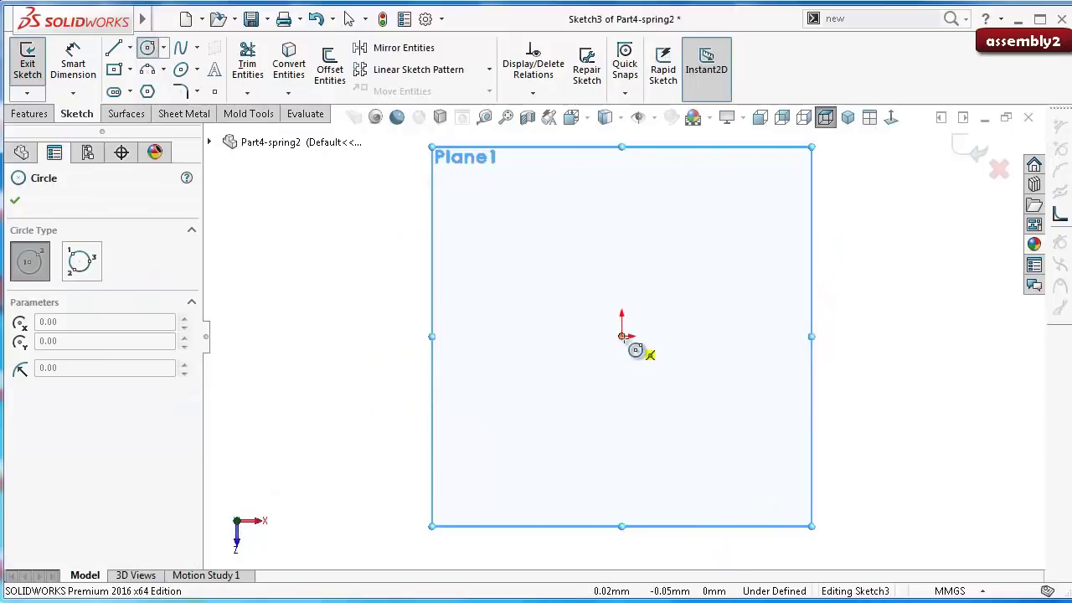
click(622, 336)
click(578, 291)
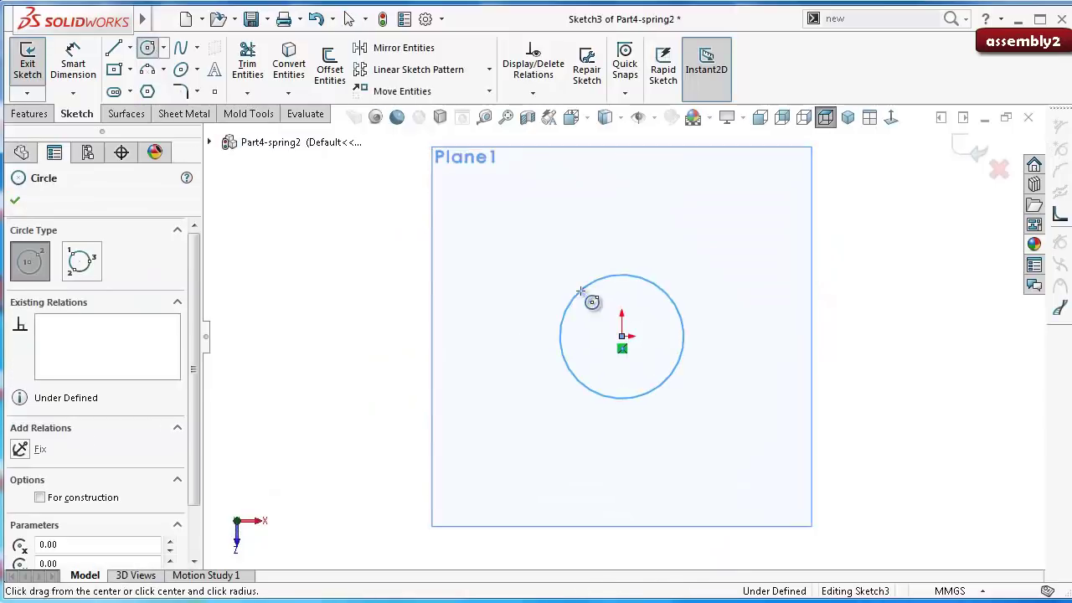
Step: Dimension the circle's diameter to 2.85 mm and switch to Isometric view
right_drag(407, 401, 419, 335)
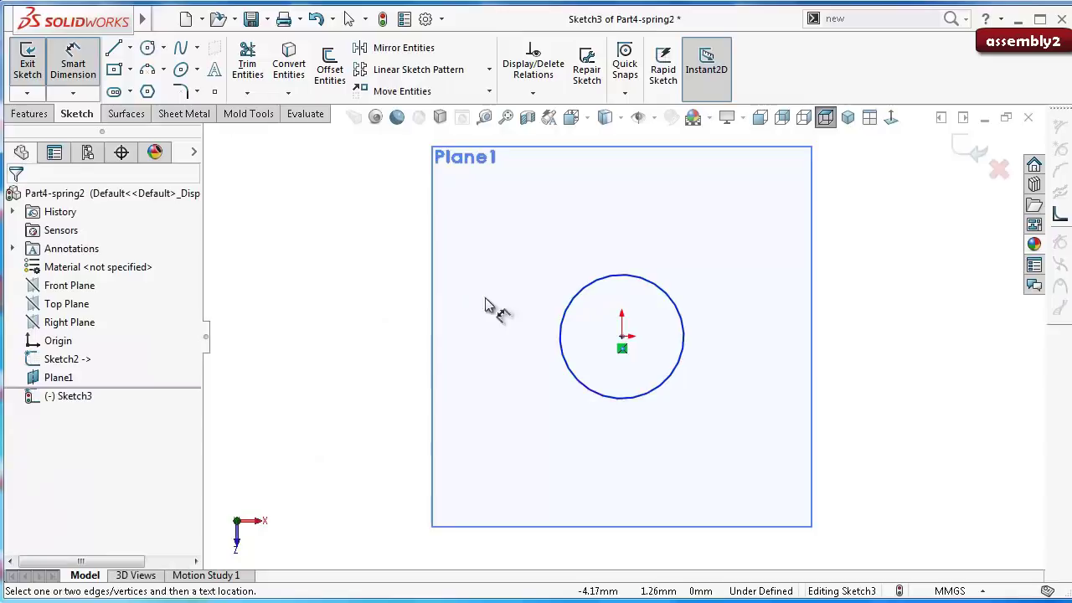
click(566, 316)
click(512, 308)
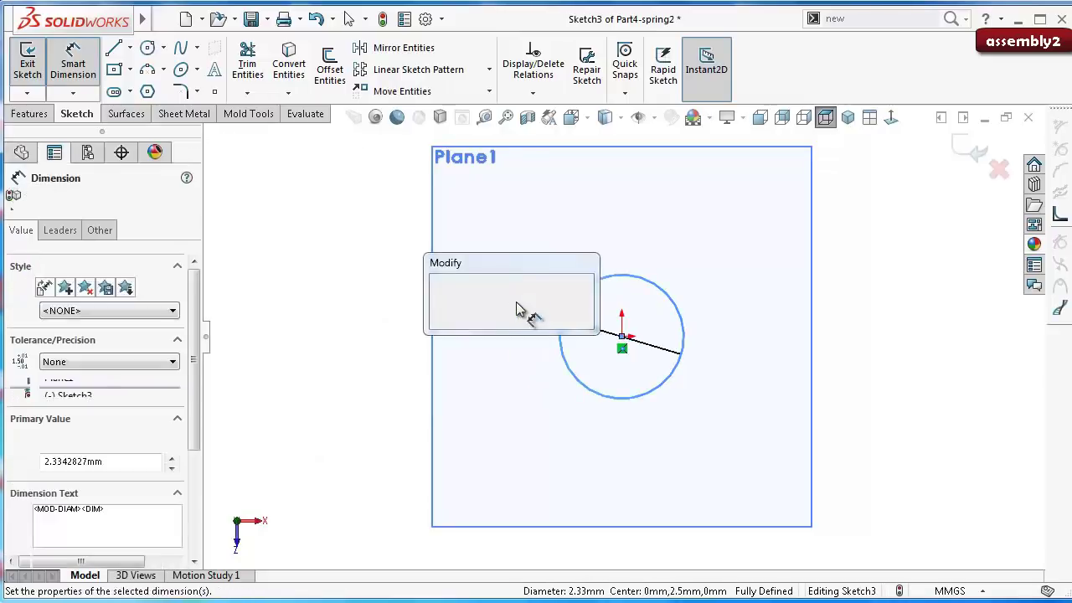
text(2.)
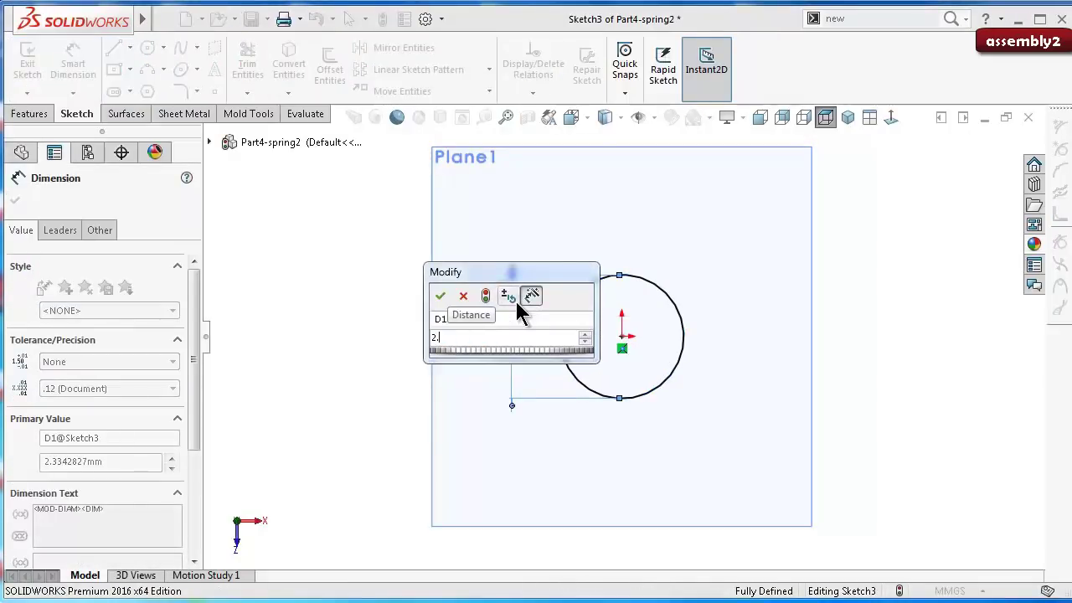
text(85)
key(Return)
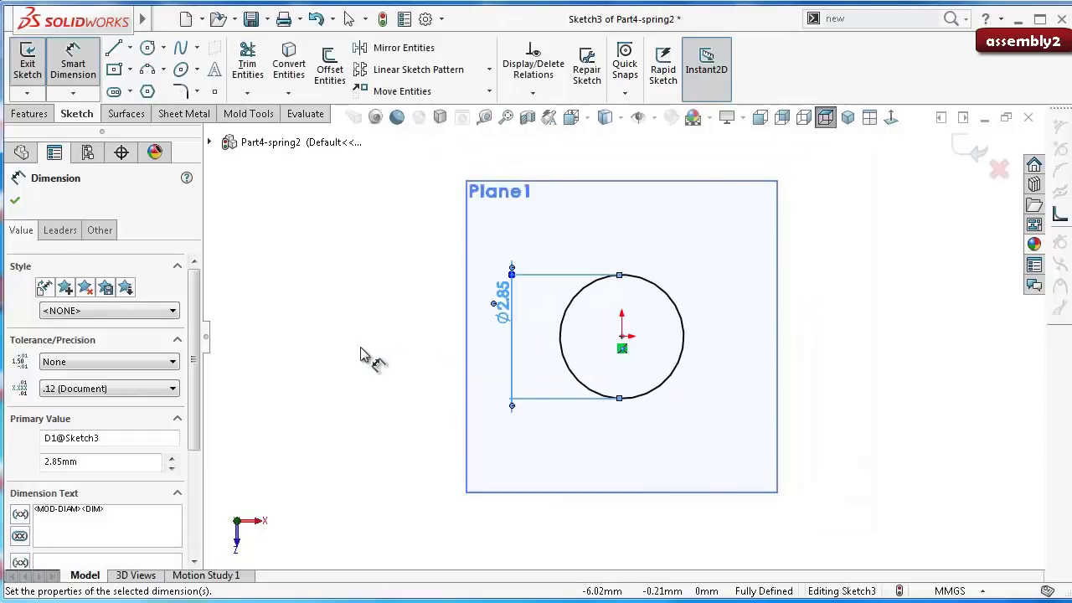
click(373, 353)
key(ctrl+7)
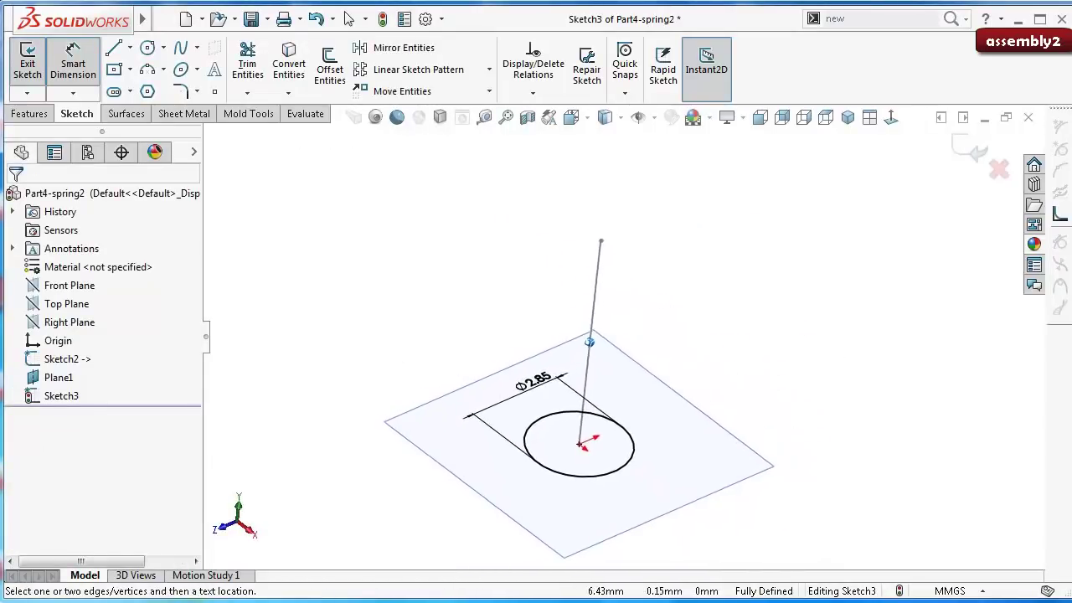
key(Escape)
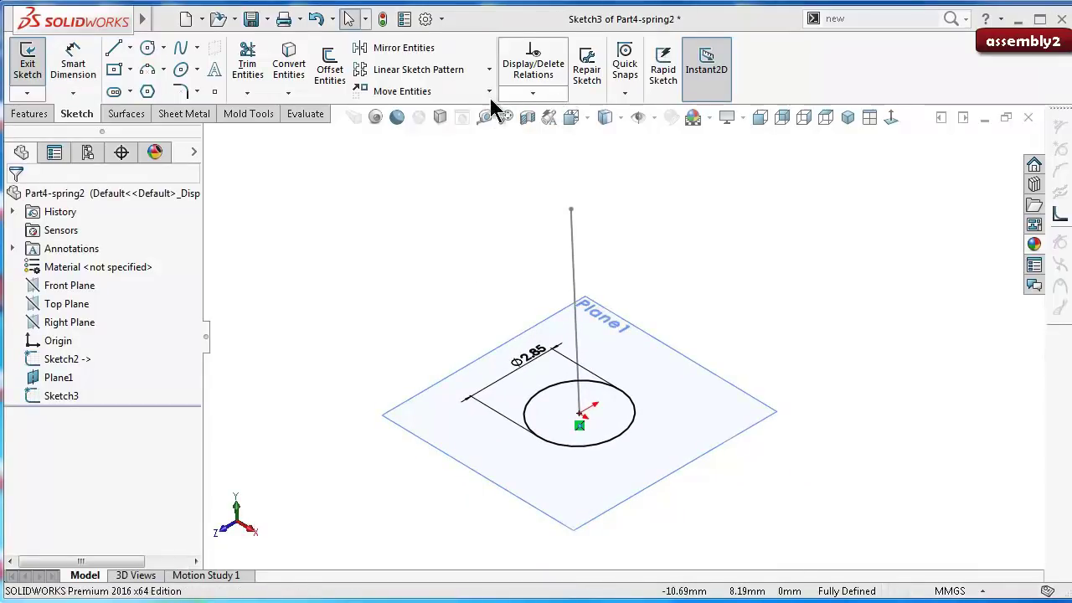
Step: Start a constant-pitch helix on the circle defined by height and revolution, then cancel it
click(29, 115)
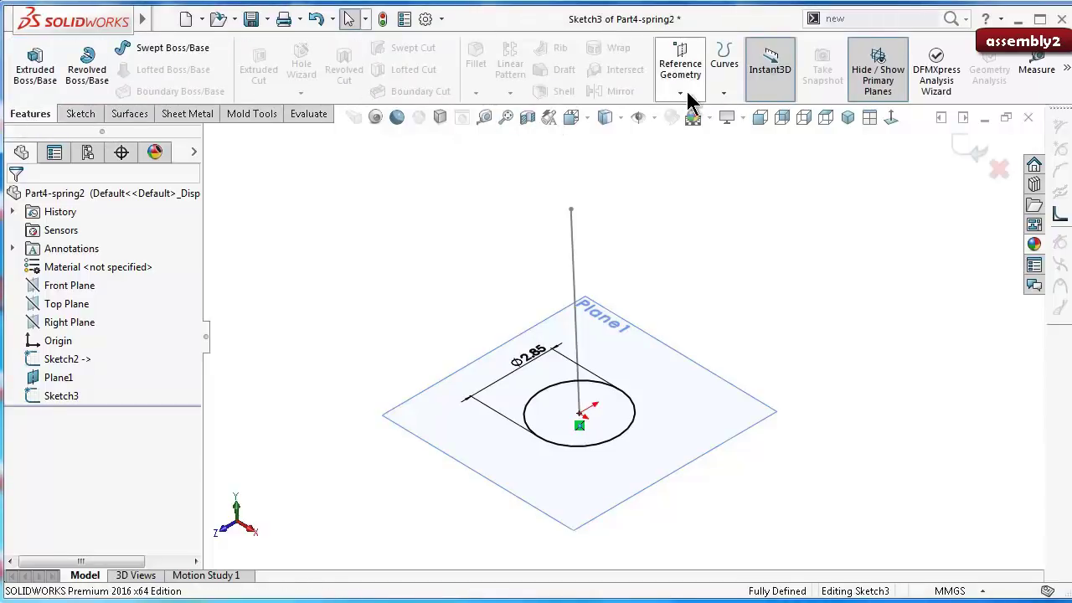
click(722, 95)
click(729, 132)
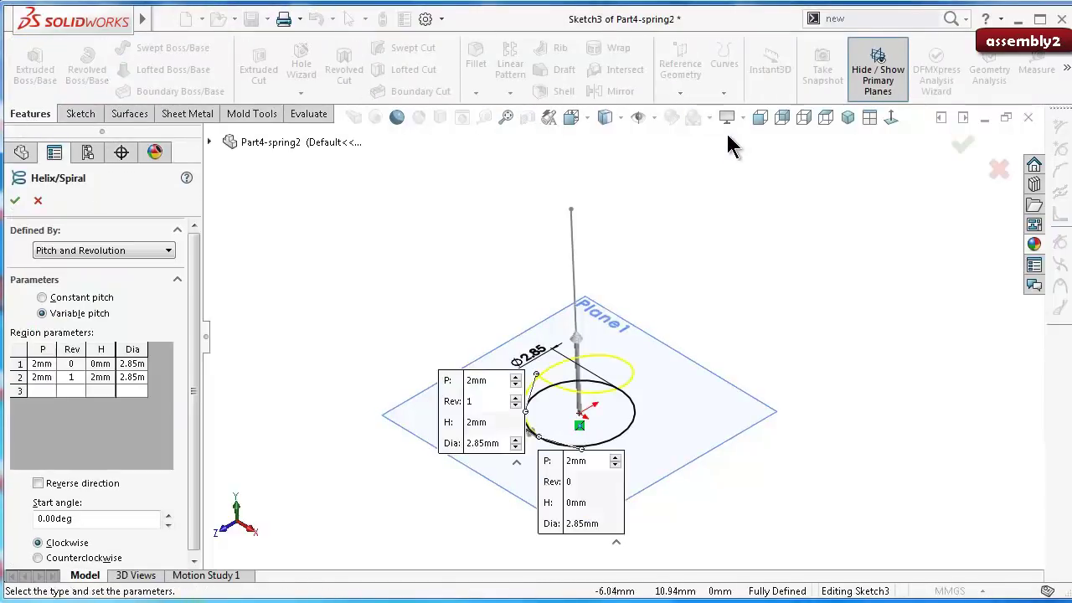
click(132, 251)
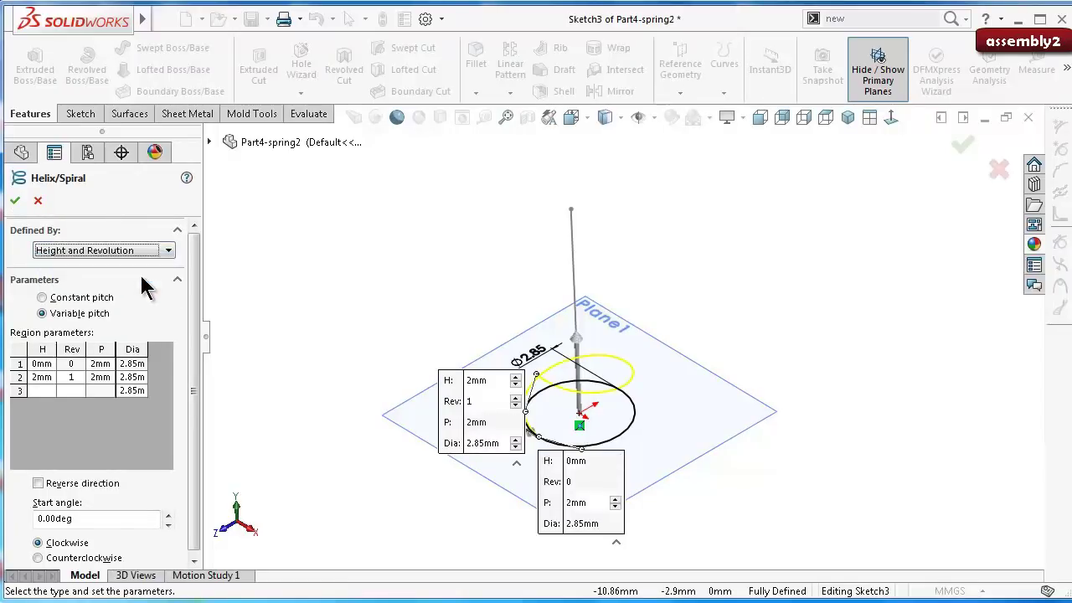
click(141, 276)
middle_drag(371, 318, 372, 231)
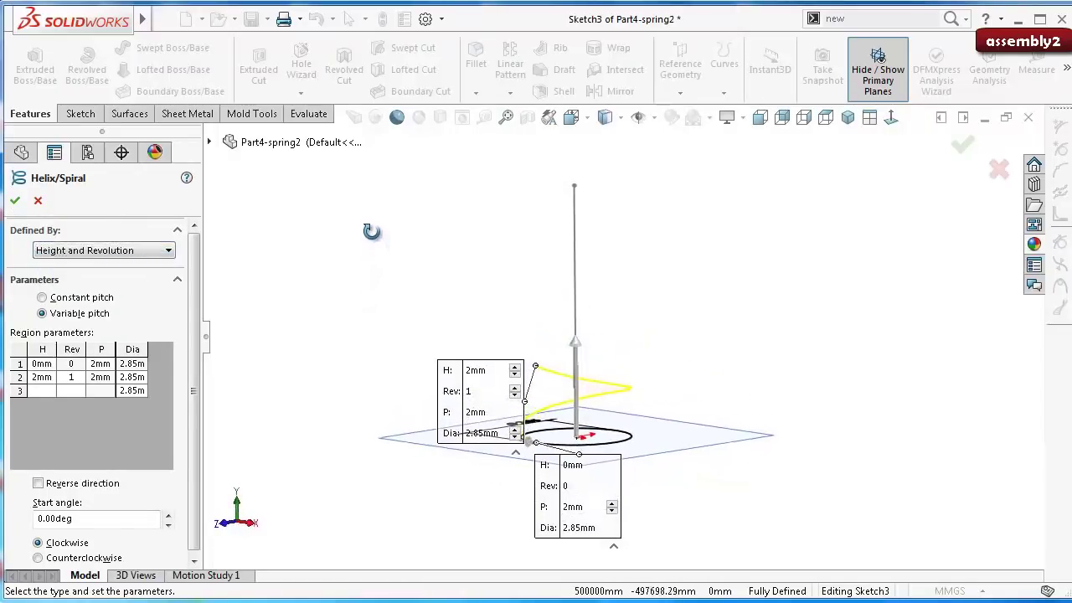
click(94, 300)
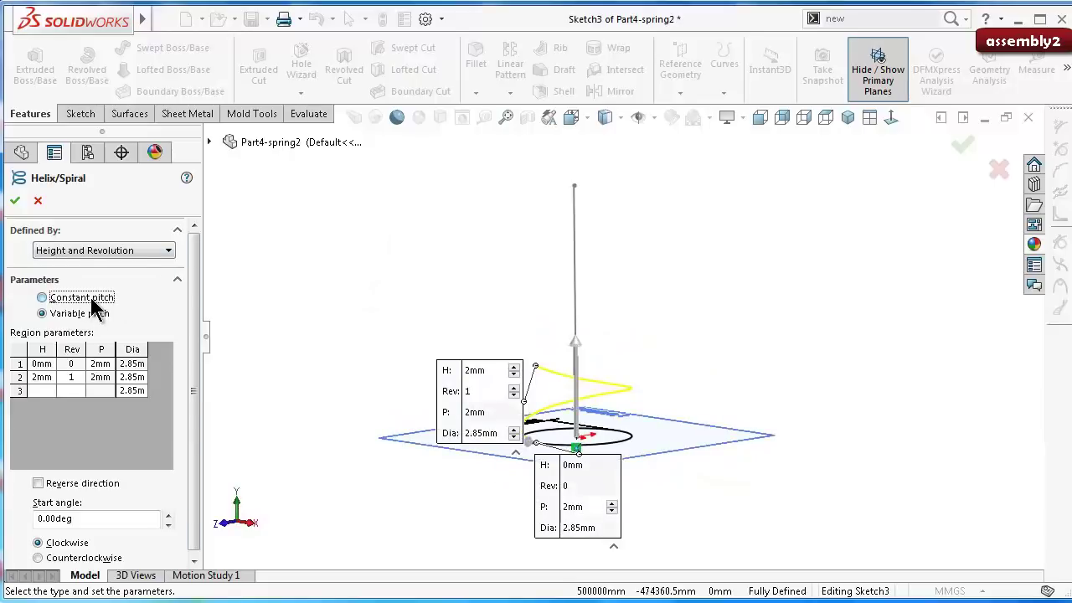
drag(566, 362, 263, 299)
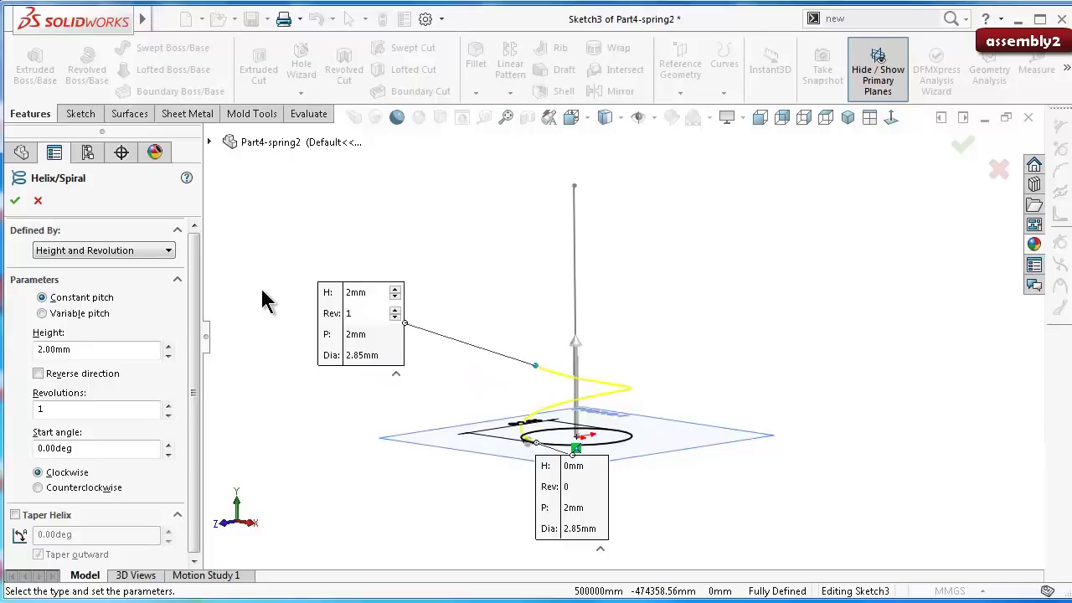
drag(596, 484, 775, 495)
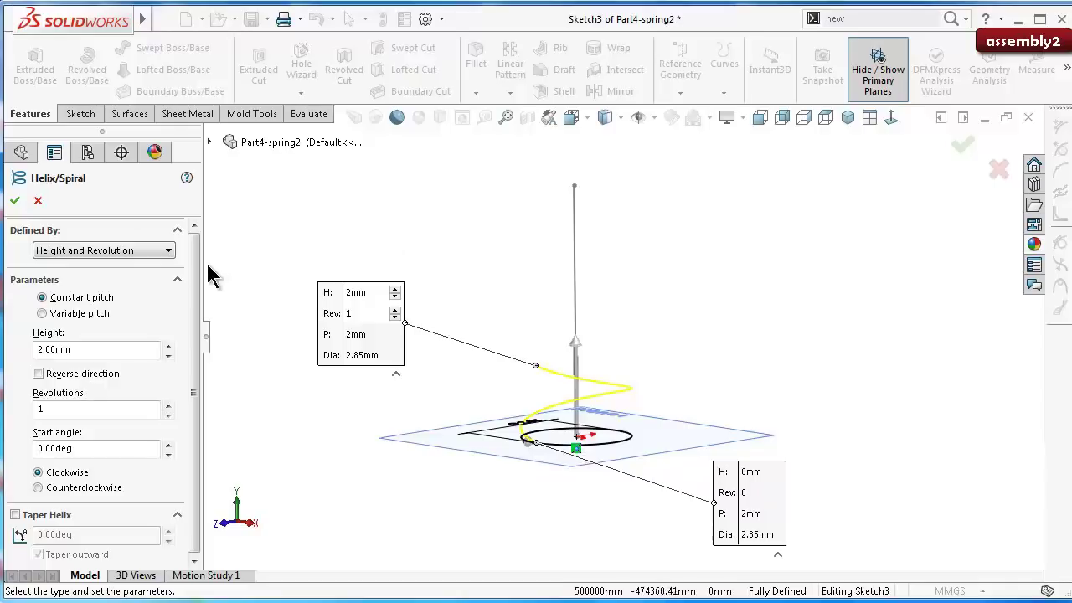
click(37, 204)
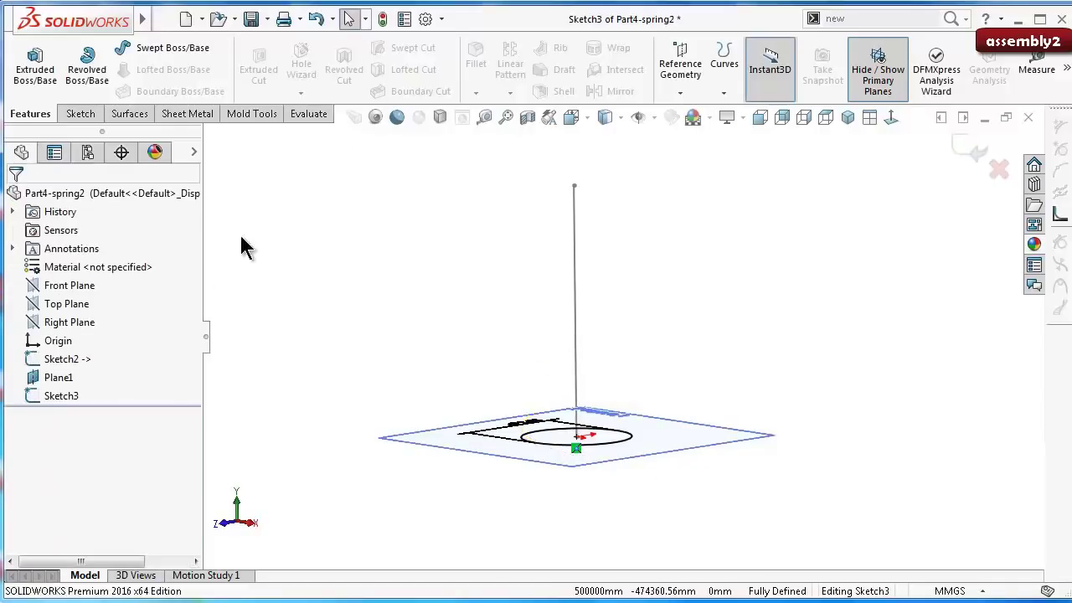
Step: Restart the helix at 2 mm height and raise the revolutions to 8.25, then cancel it
click(720, 92)
click(718, 134)
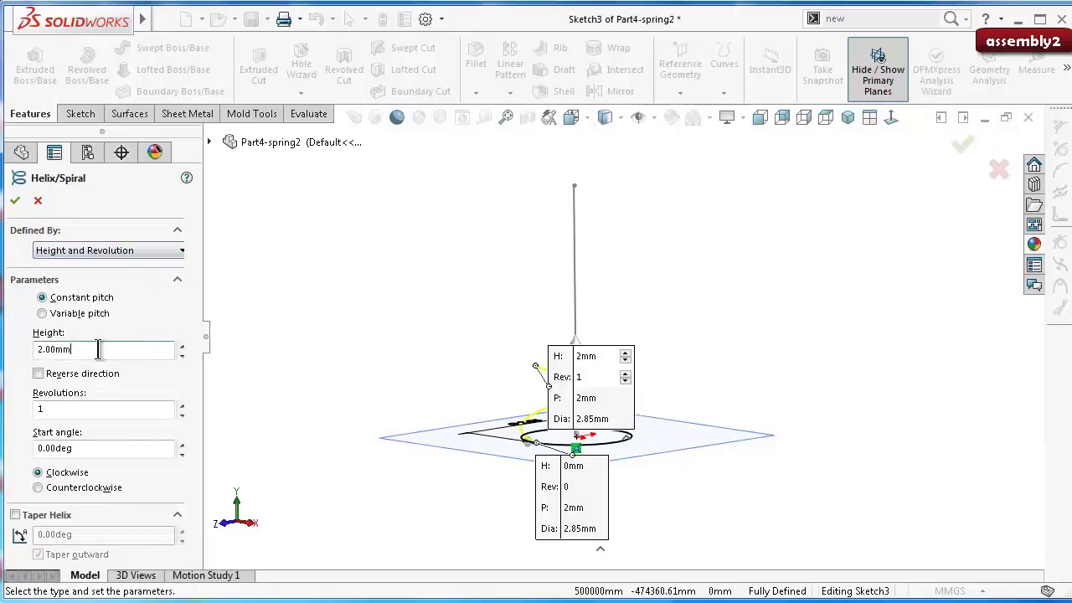
drag(98, 349, 23, 344)
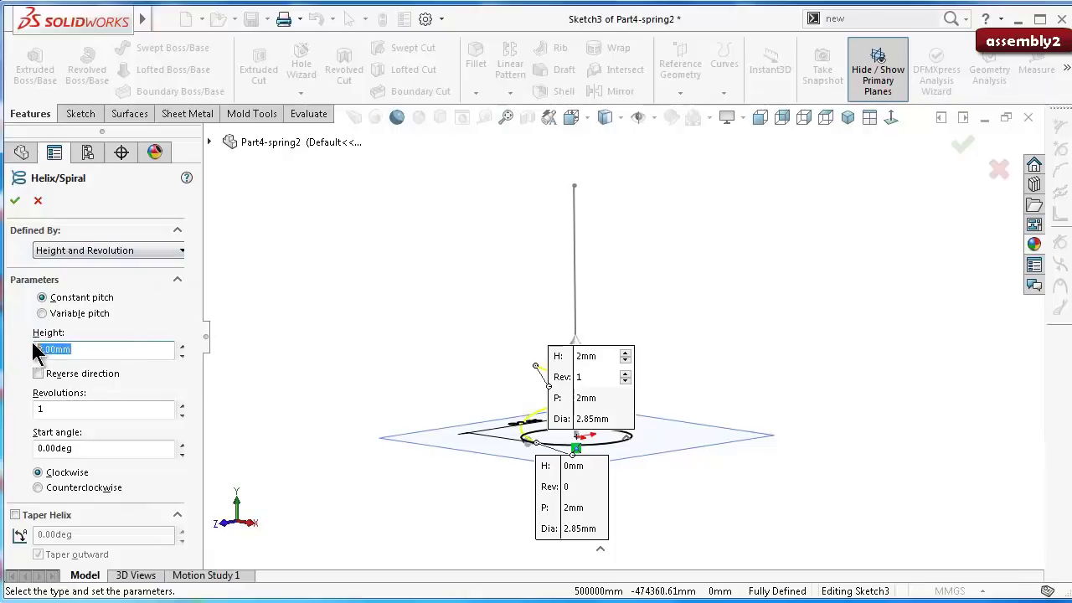
click(181, 406)
click(181, 406)
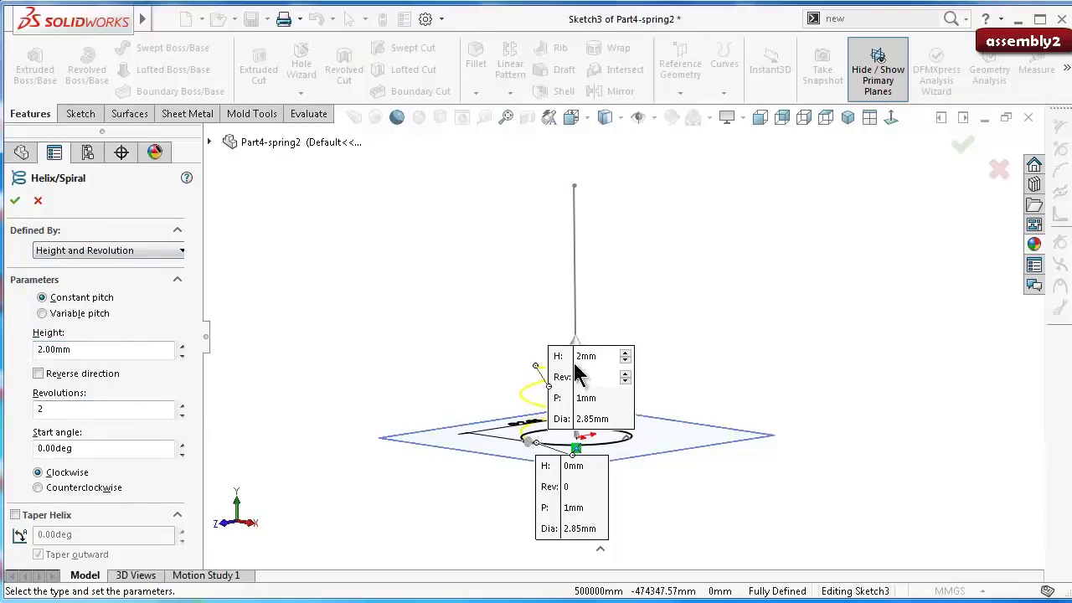
drag(463, 348, 249, 290)
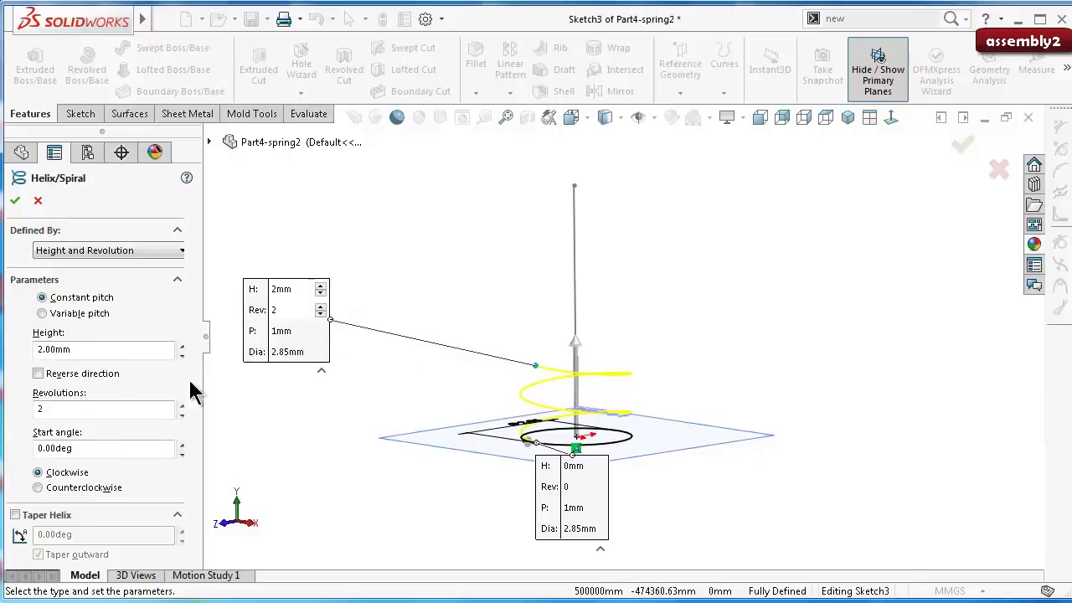
click(181, 406)
click(181, 406)
click(181, 406)
click(181, 405)
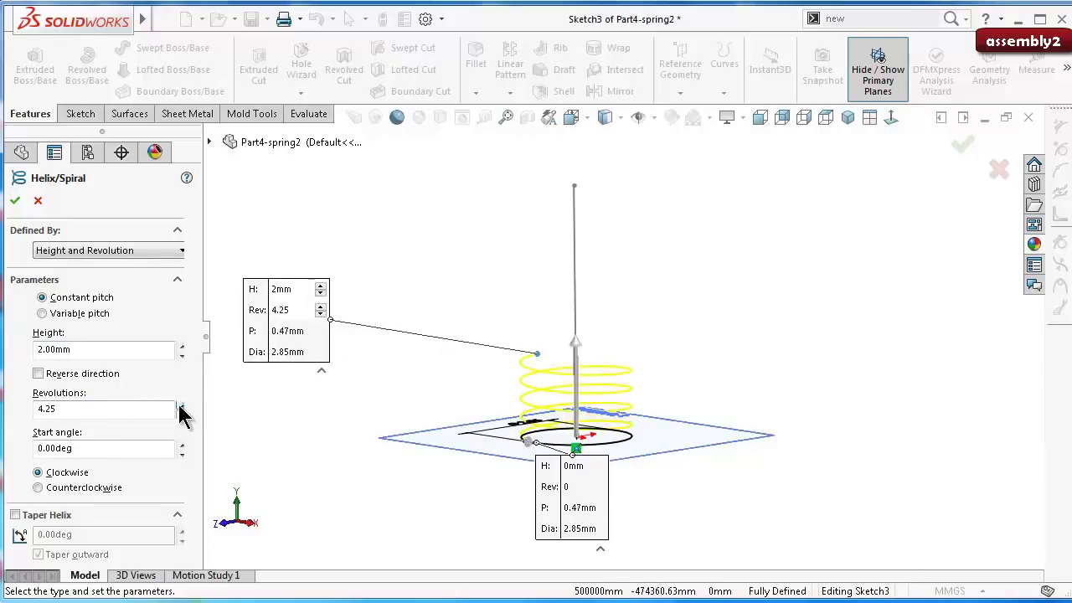
click(182, 406)
click(181, 405)
click(181, 405)
click(181, 406)
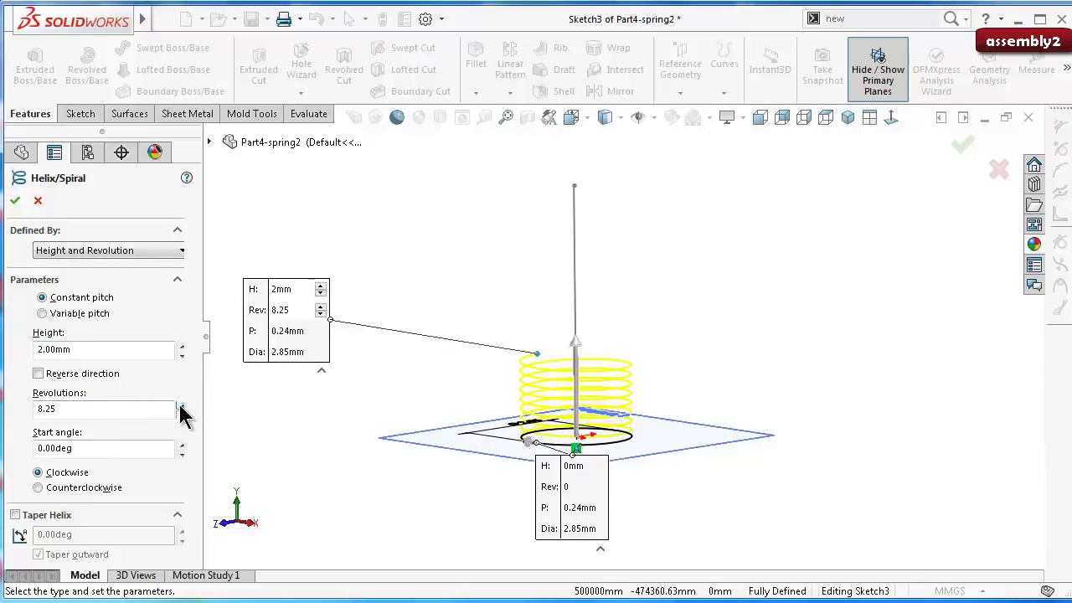
middle_drag(428, 385, 479, 271)
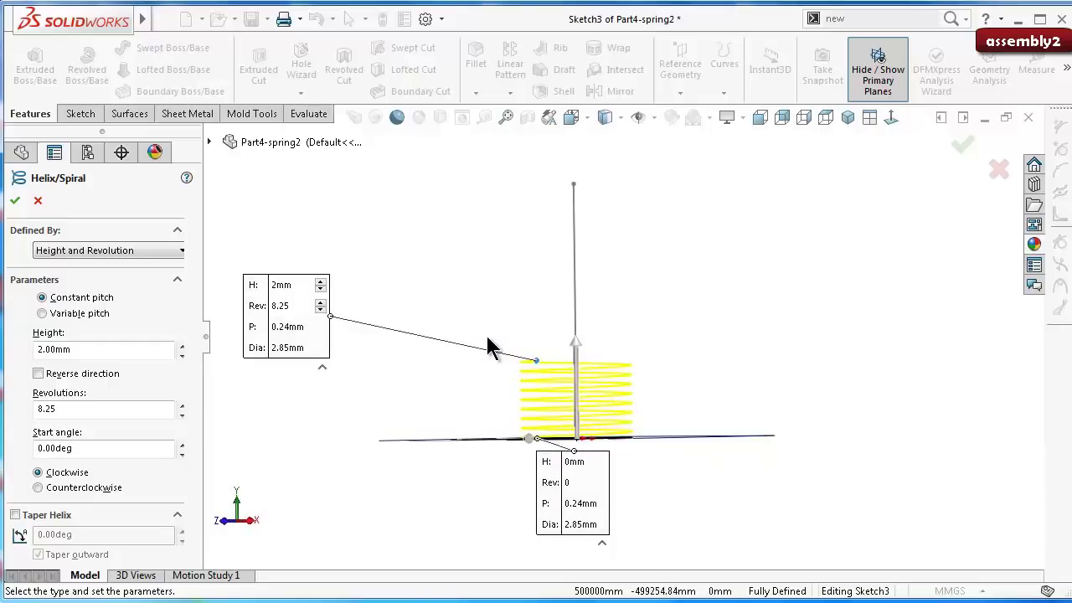
scroll(481, 346, down, 1)
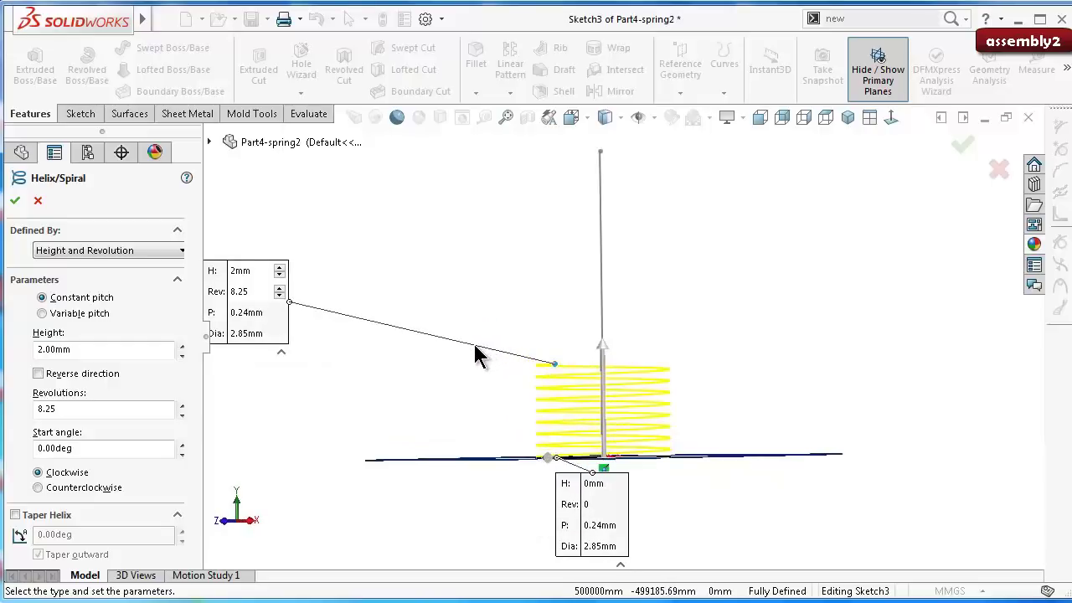
scroll(477, 352, down, 1)
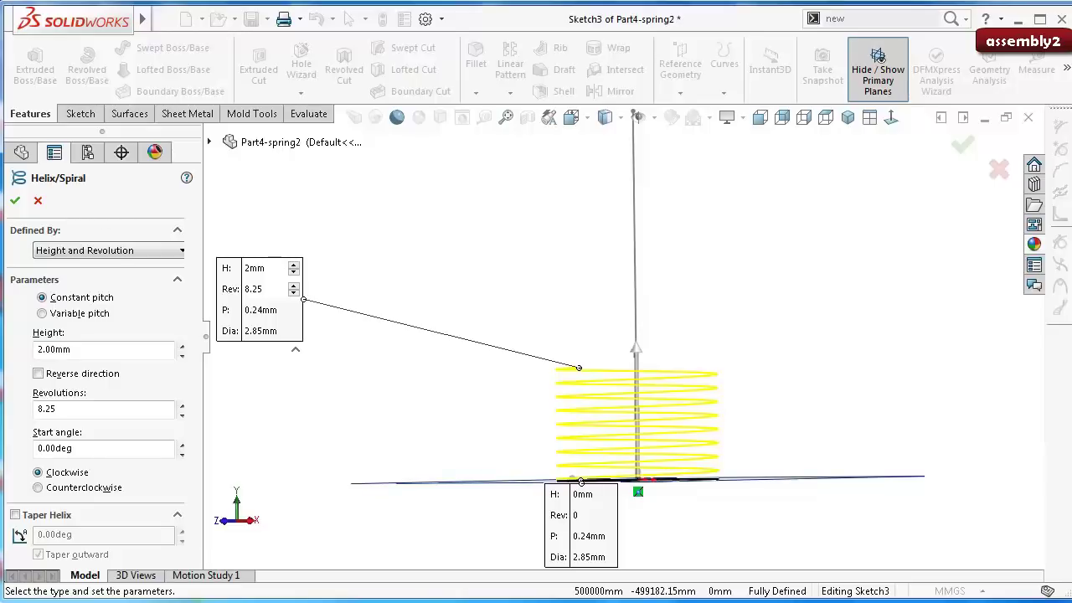
click(998, 176)
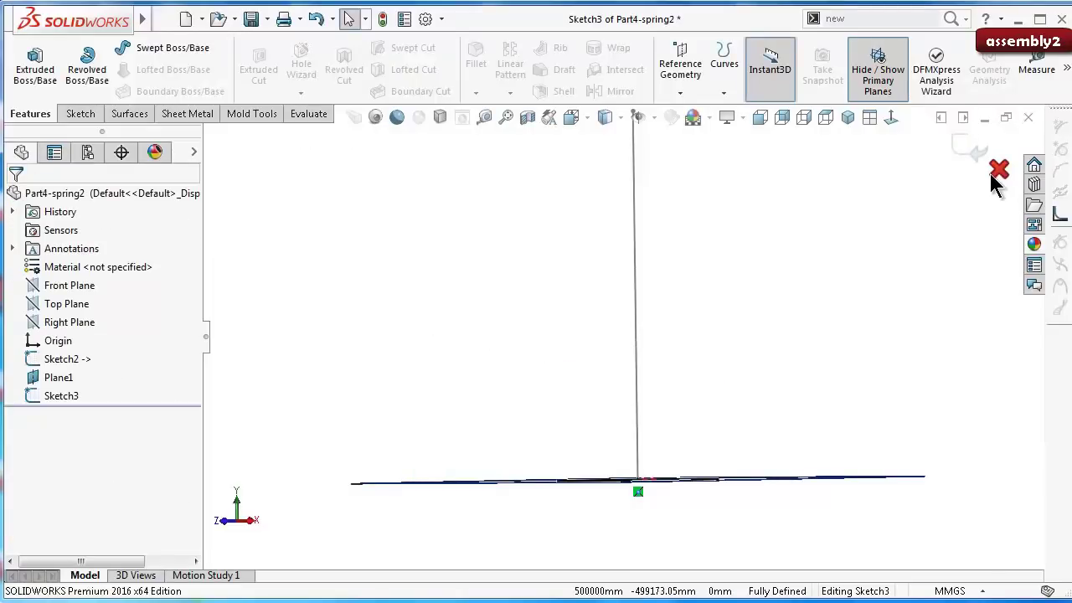
Step: Exit the circle sketch Sketch3, keeping its changes
click(994, 178)
click(632, 377)
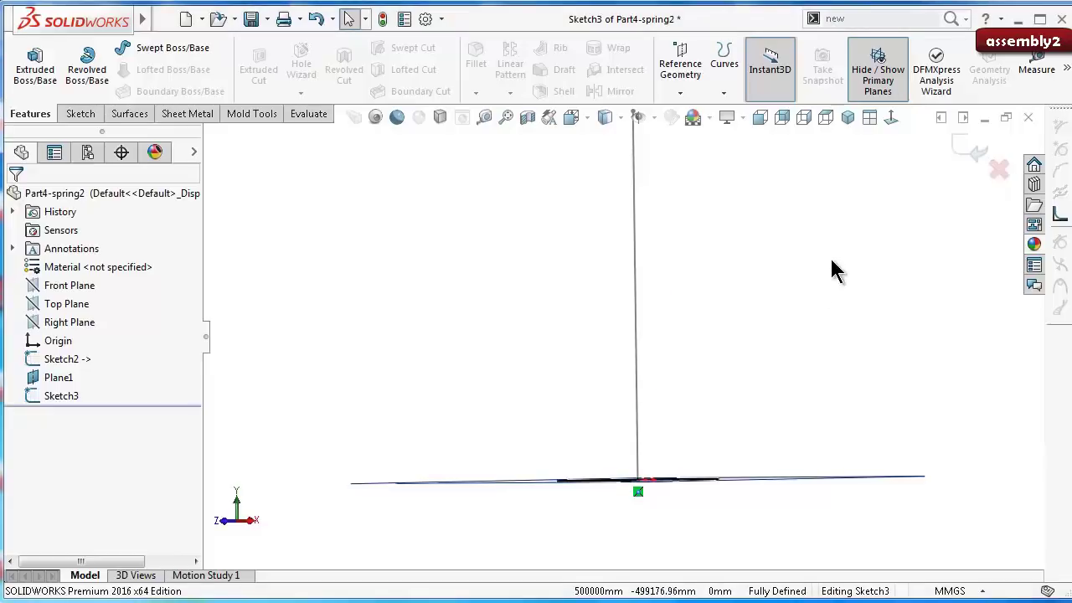
middle_drag(832, 268, 723, 321)
right_drag(730, 322, 737, 192)
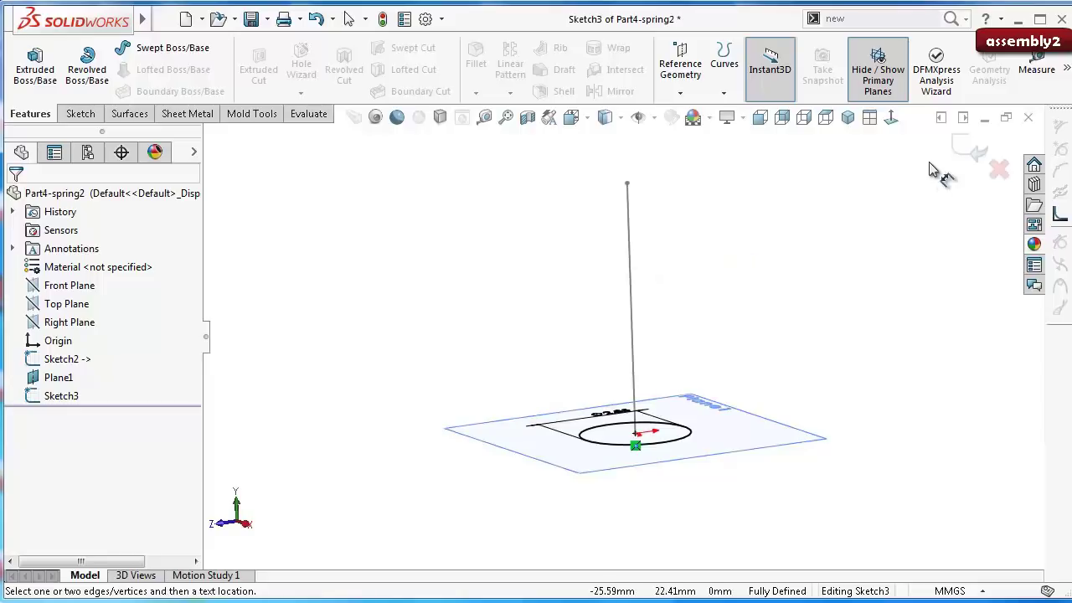
click(971, 150)
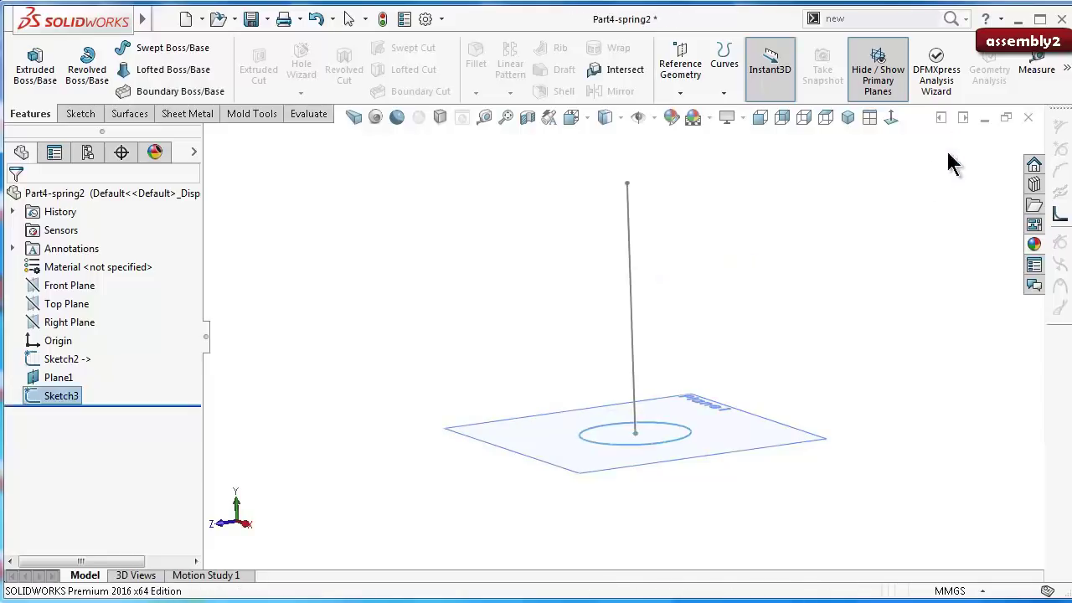
Step: Edit Sketch2, add a driven 6.50 mm length dimension to the centerline, and exit
click(631, 276)
click(675, 202)
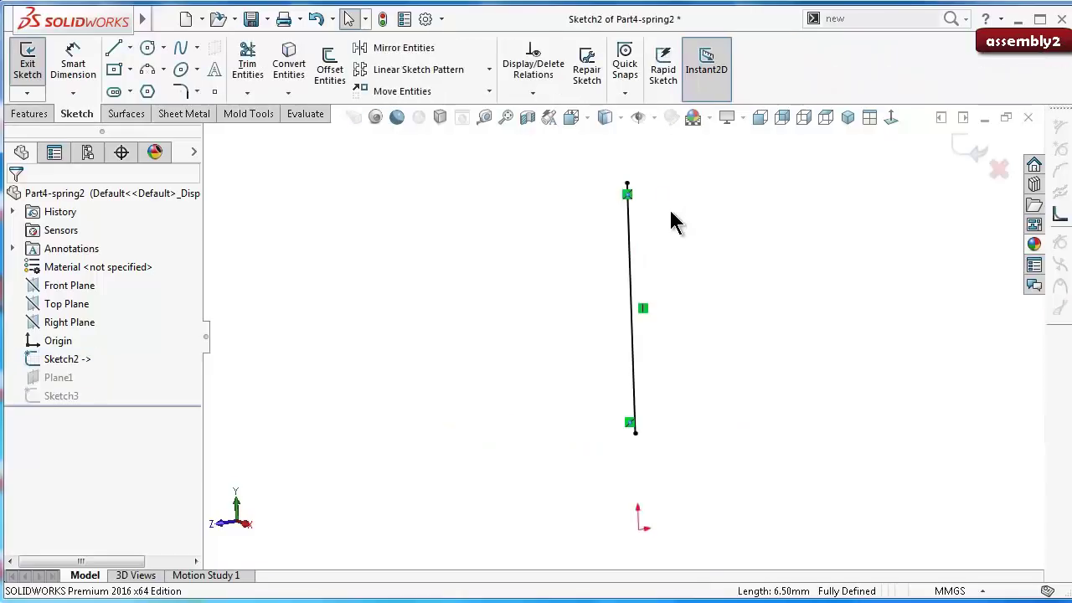
right_drag(553, 306, 561, 227)
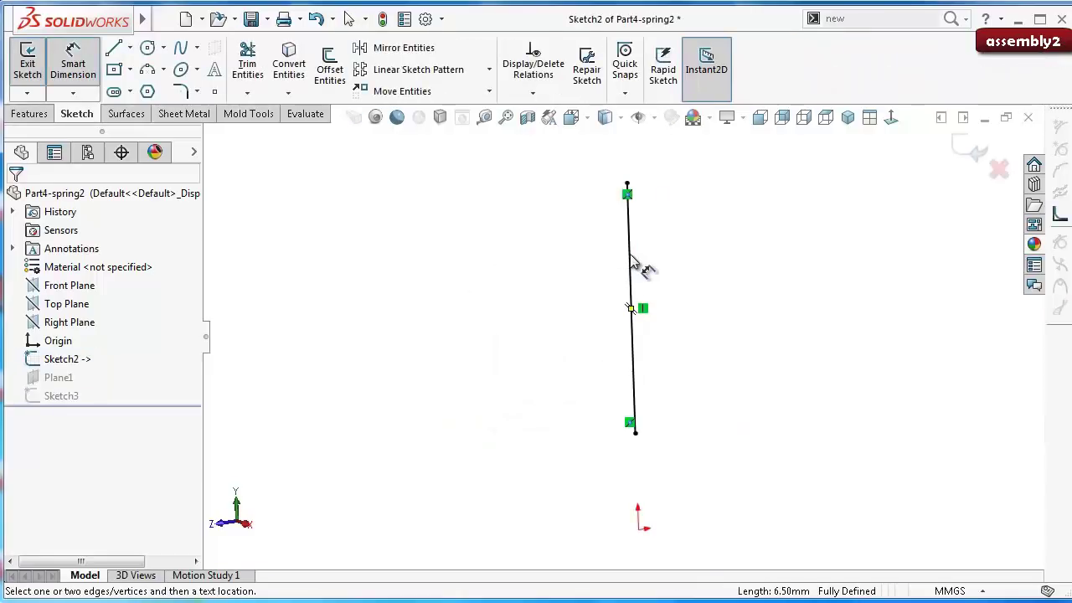
click(631, 259)
click(727, 268)
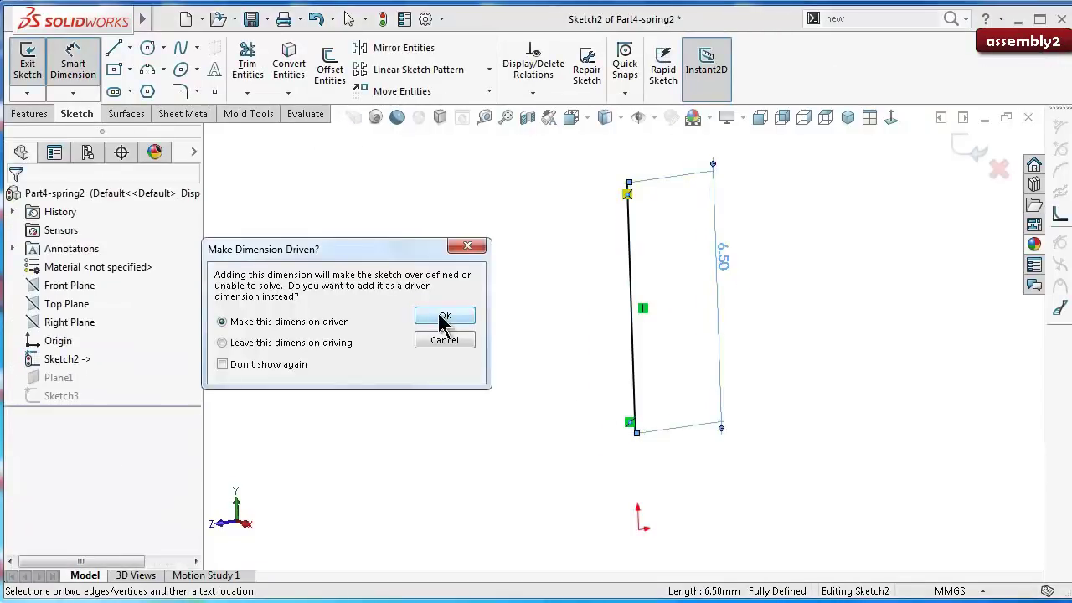
click(442, 320)
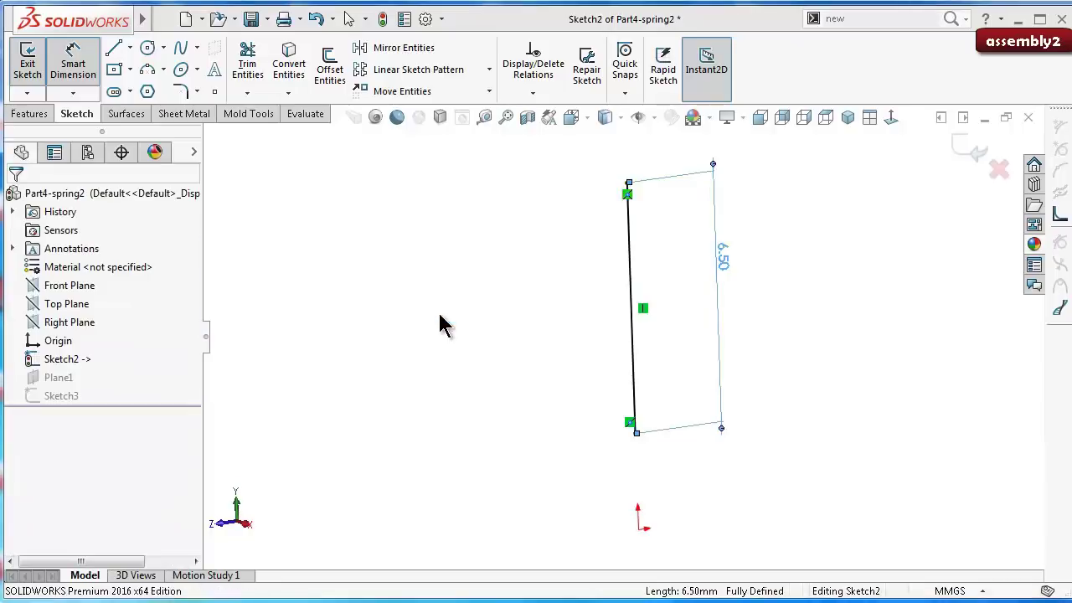
click(979, 147)
click(978, 146)
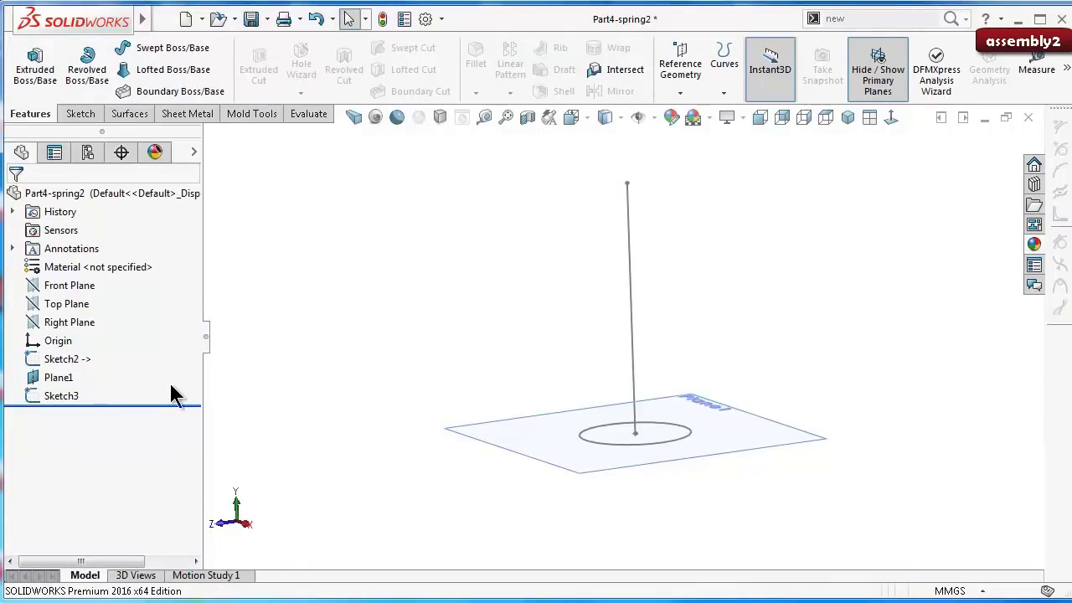
Step: Edit Sketch3 and start a Helix/Spiral feature on the 2.85 mm circle
click(61, 396)
click(84, 362)
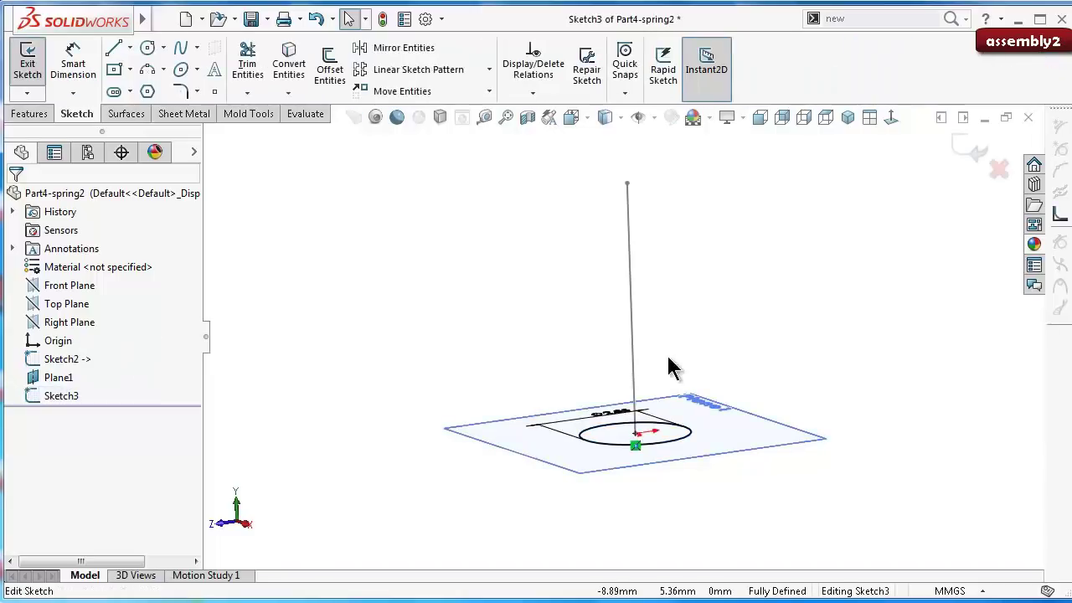
middle_drag(670, 369, 692, 433)
scroll(692, 447, up, 2)
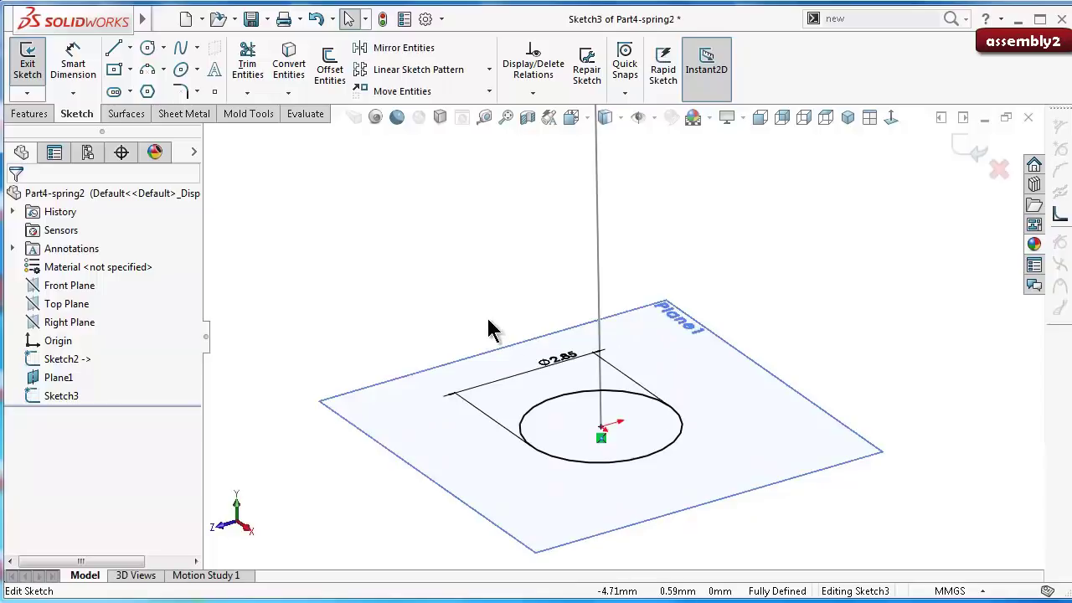
click(532, 94)
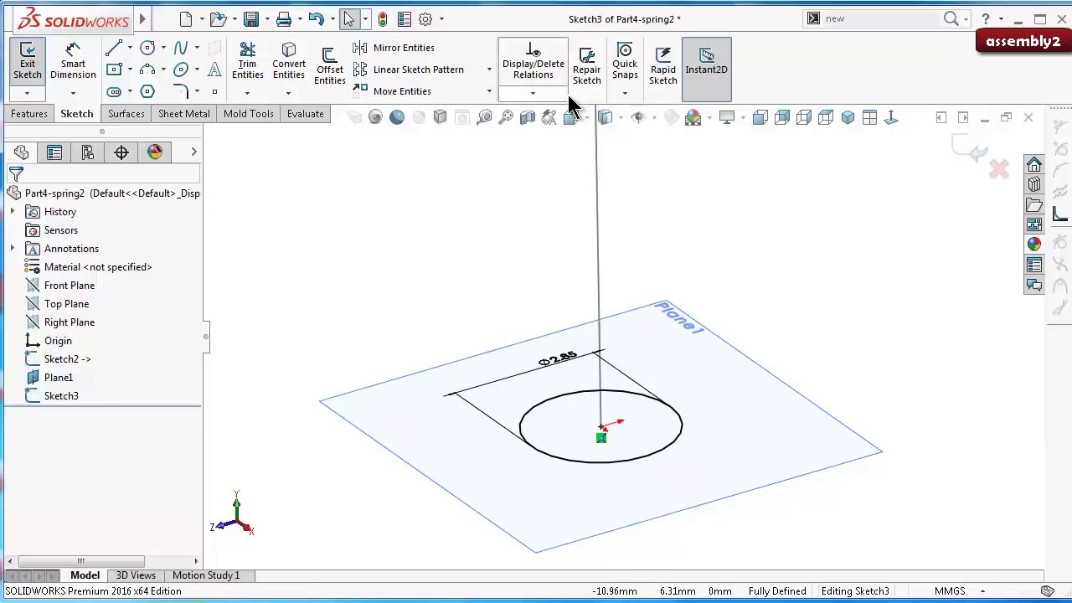
click(30, 113)
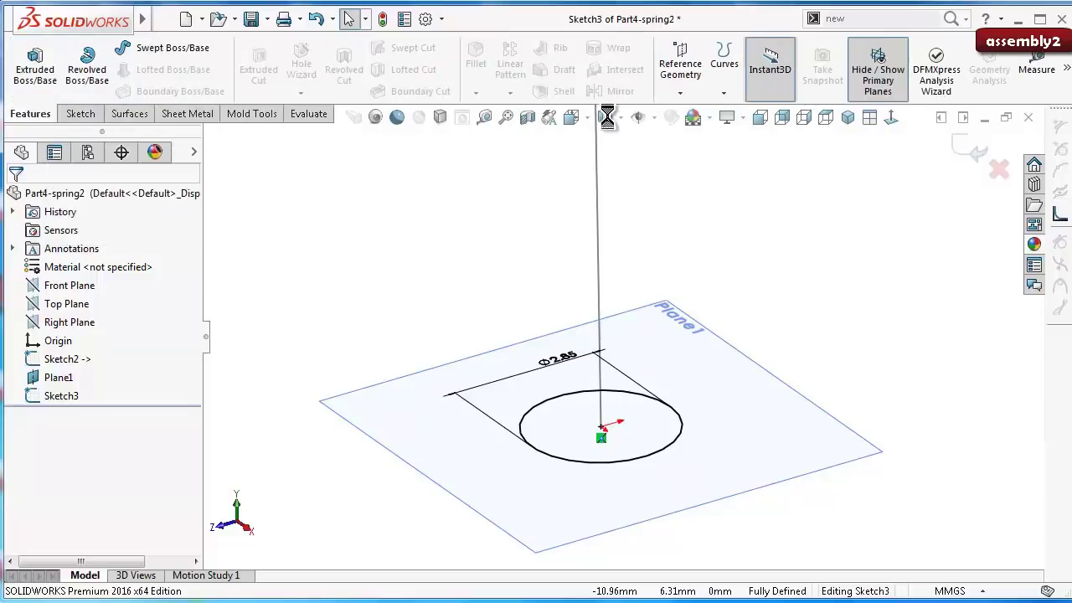
click(724, 92)
click(738, 134)
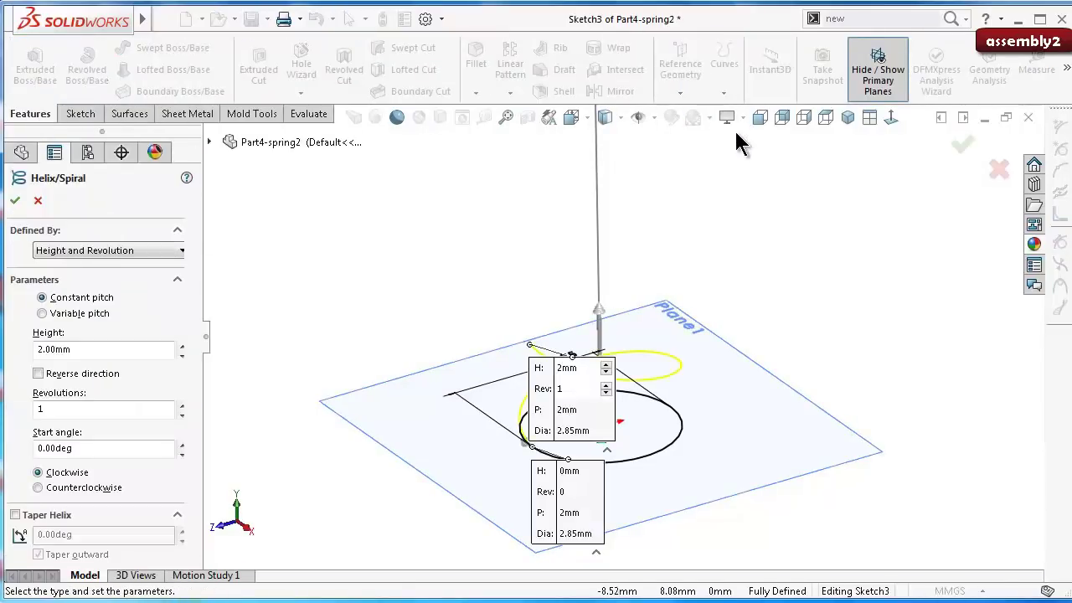
Step: Set the helix height to 6.5 mm and begin raising the revolution count
drag(117, 352, 12, 362)
text(6.5)
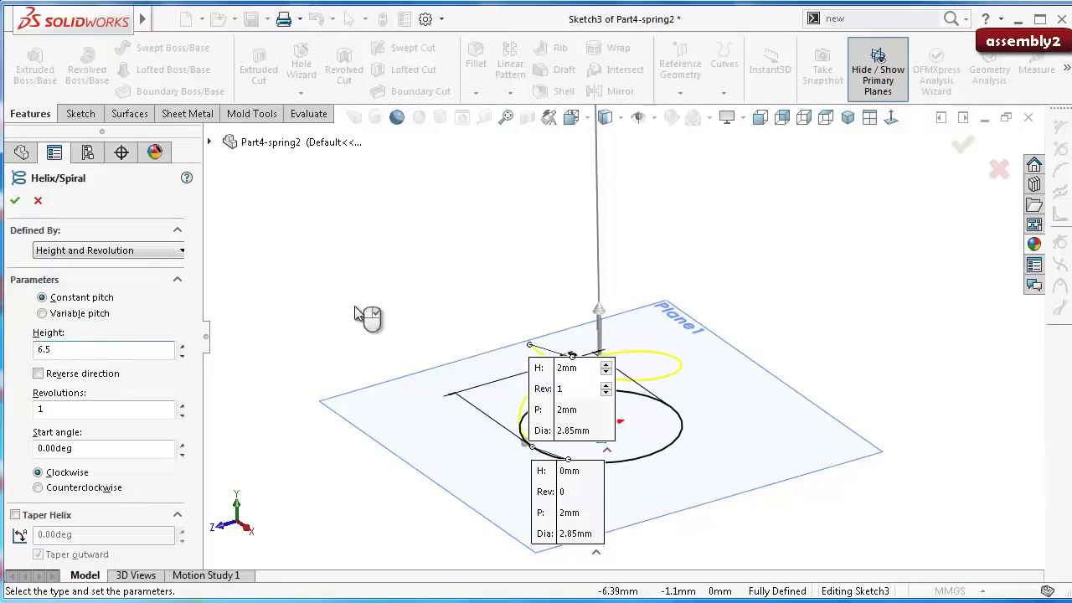
key(Return)
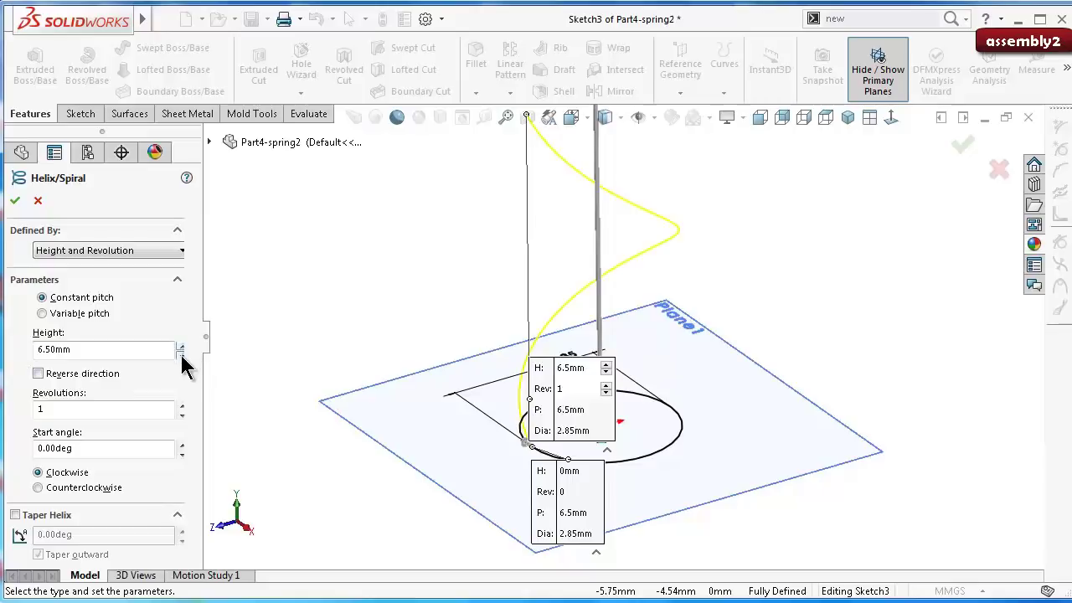
click(182, 405)
click(182, 405)
click(182, 405)
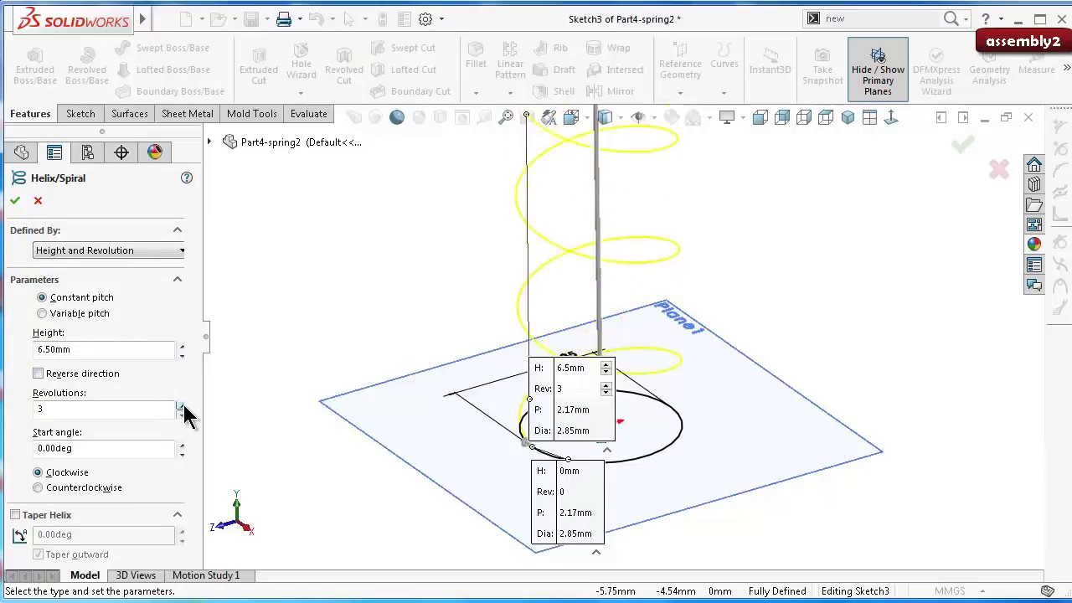
click(182, 406)
click(181, 405)
click(181, 406)
click(181, 406)
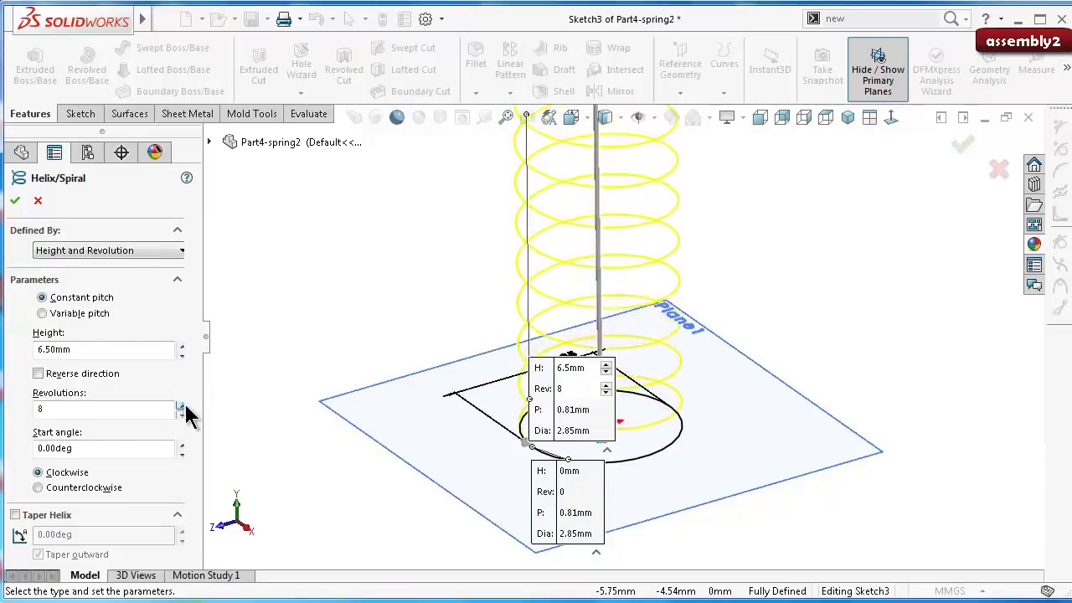
click(181, 406)
click(181, 406)
Step: Raise the helix to 12.25 revolutions, giving a 0.53 mm pitch
mouse_move(283, 343)
middle_down()
mouse_move(290, 330)
mouse_move(544, 239)
mouse_move(422, 338)
middle_up()
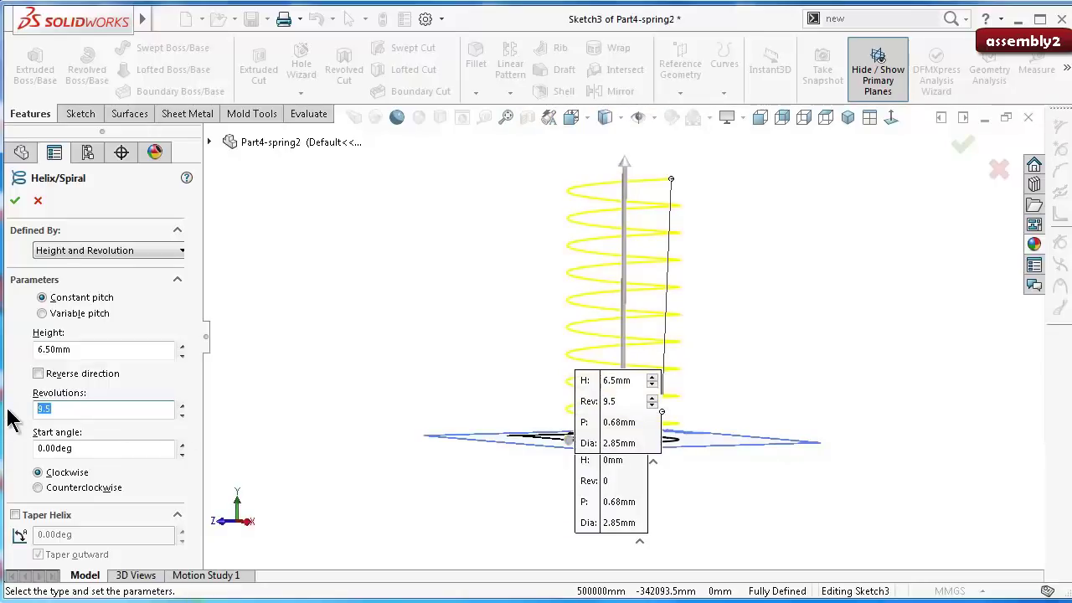
click(183, 407)
click(182, 407)
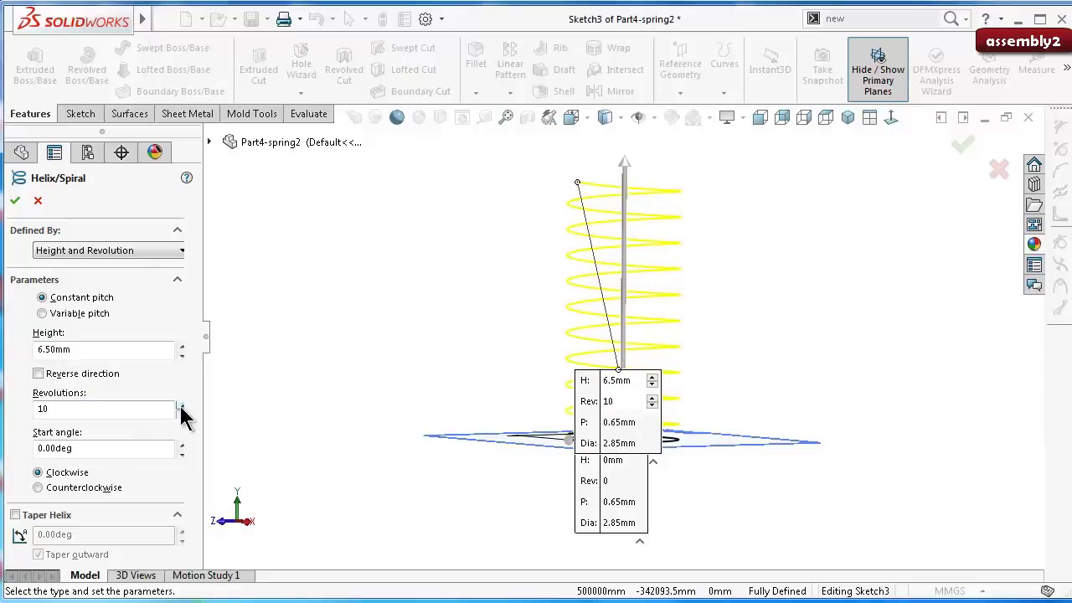
click(183, 407)
click(182, 408)
double_click(182, 407)
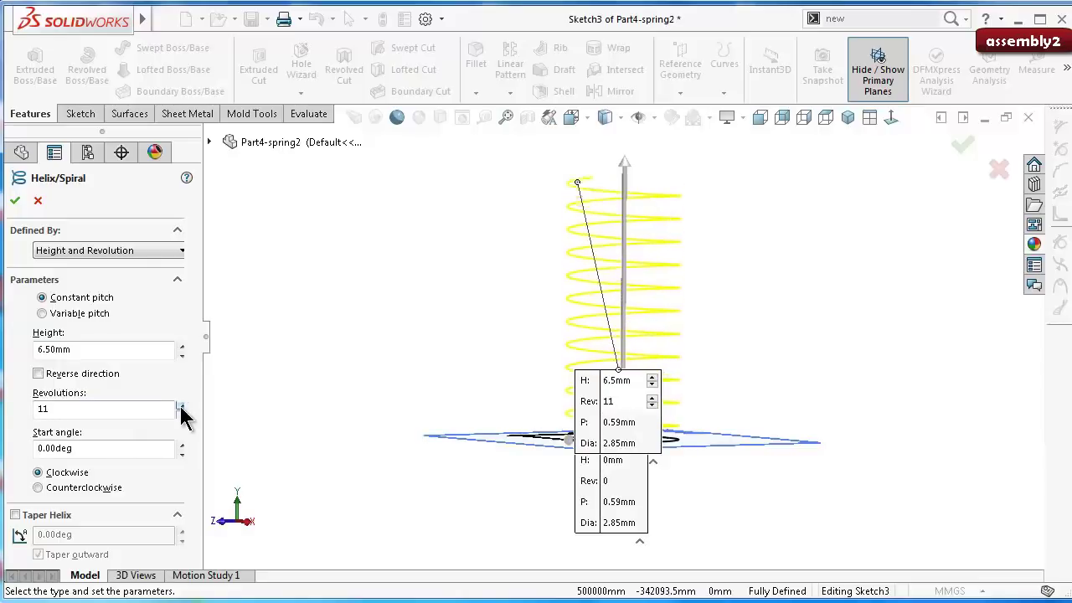
double_click(182, 406)
click(182, 406)
double_click(182, 406)
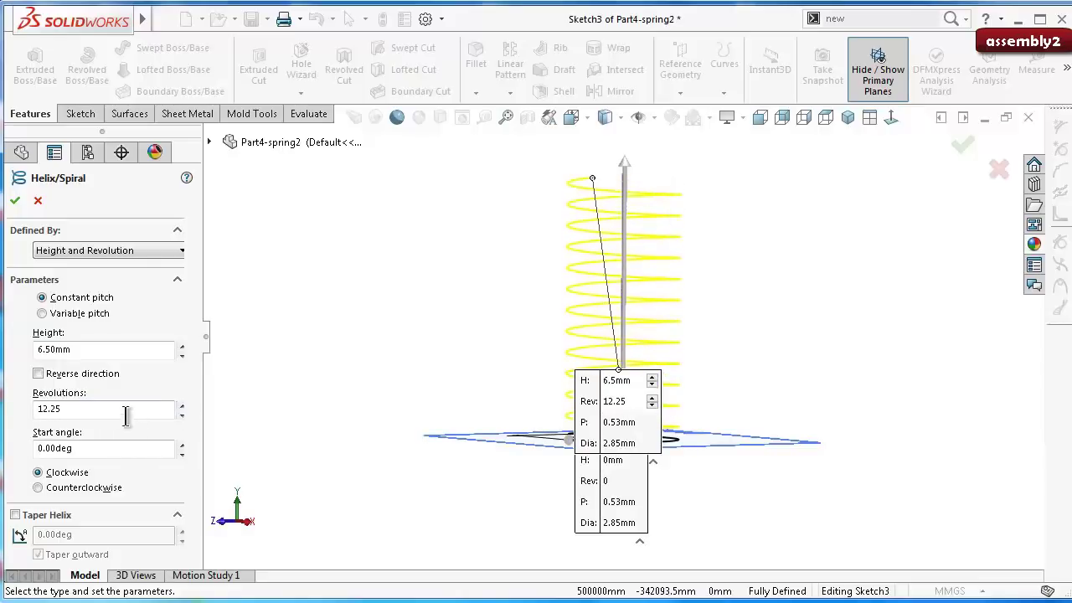
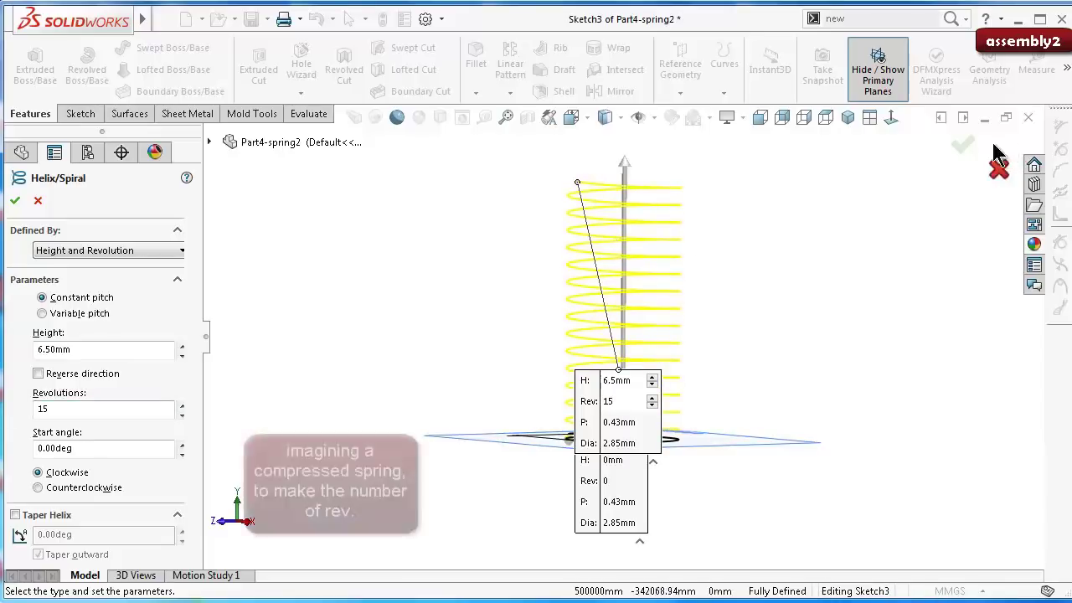
Step: Confirm Helix/Spiral1 at 6.5 mm height and 15 revolutions, reopen it to re-accept, then display its dimensions
click(963, 149)
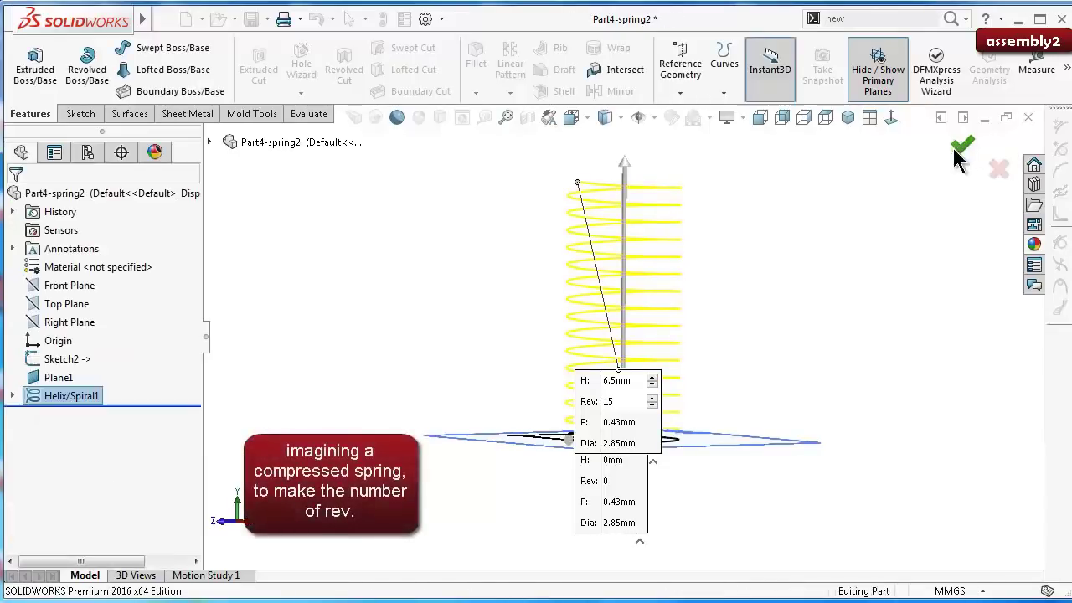
mouse_move(767, 265)
middle_down()
mouse_move(802, 268)
mouse_move(814, 289)
middle_up()
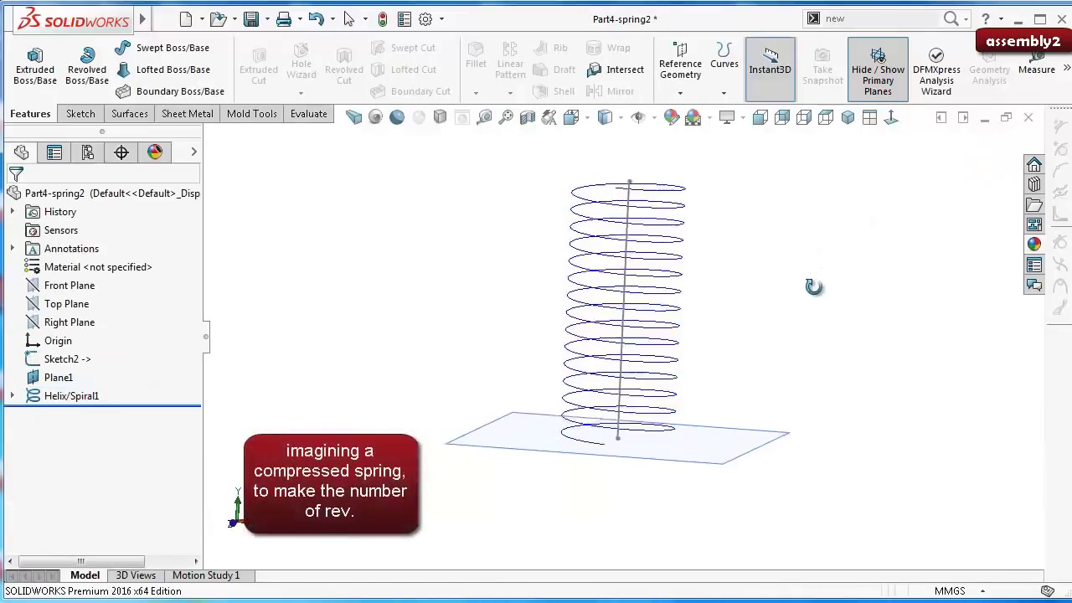
click(87, 411)
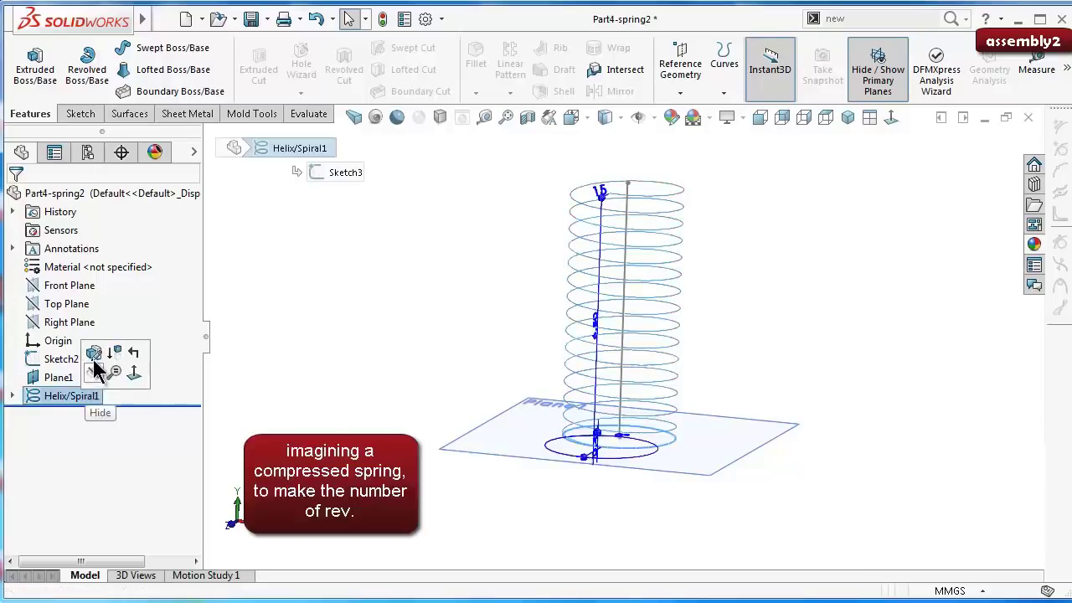
click(96, 283)
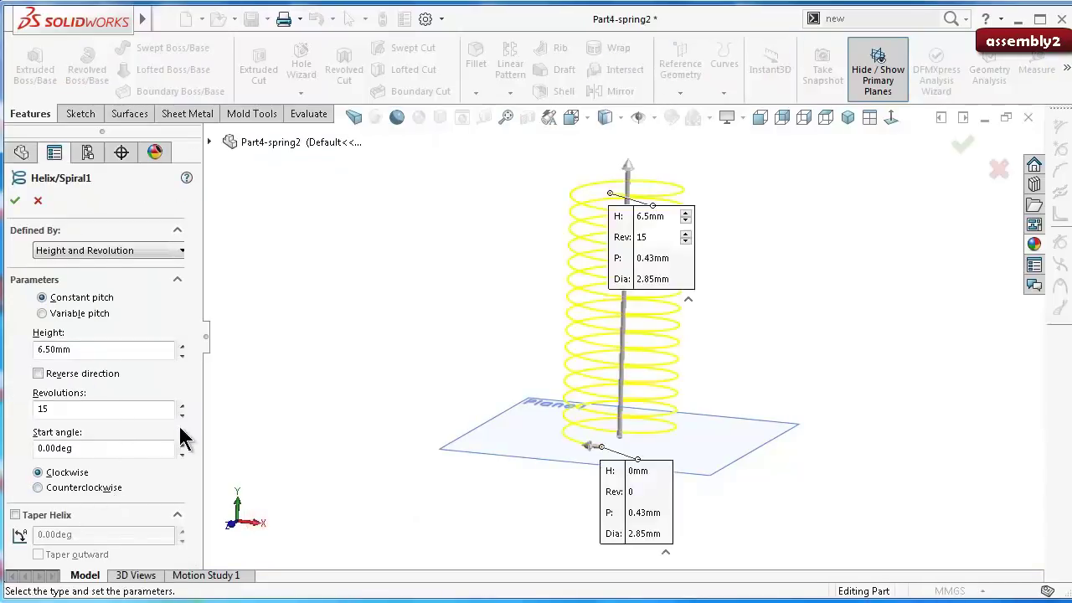
click(15, 201)
click(444, 303)
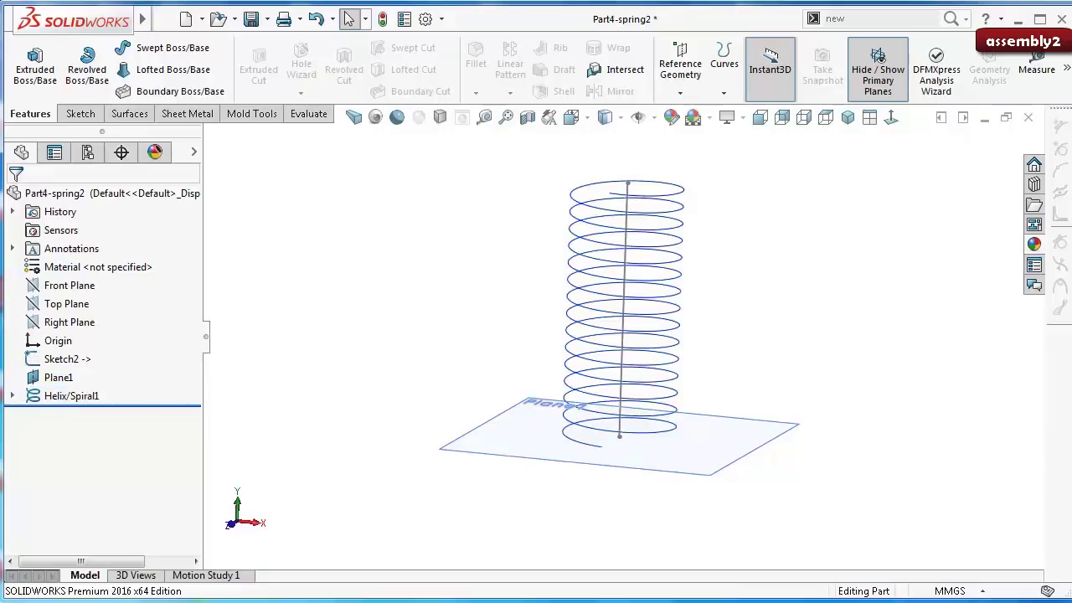
click(679, 386)
Step: Orbit the view and select the helix to show its 6.5 mm height dimension
middle_drag(531, 306, 445, 318)
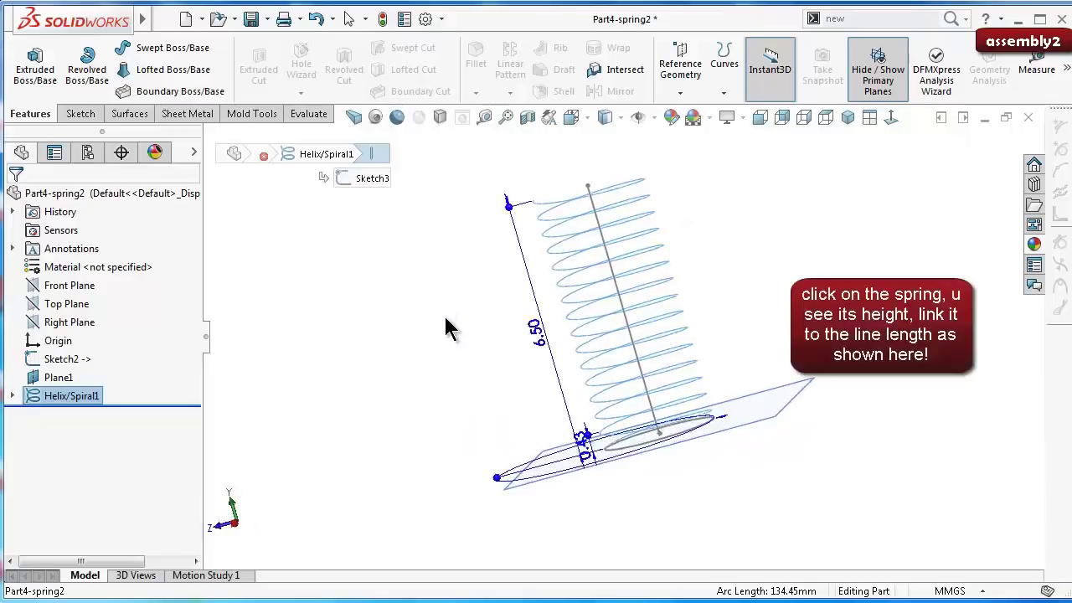
double_click(553, 335)
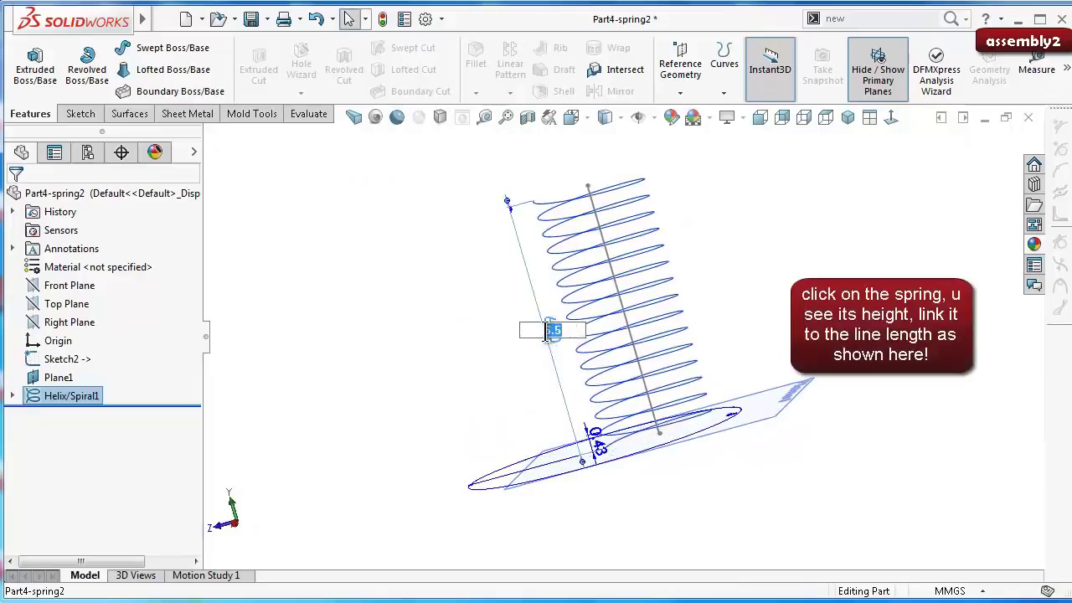
click(559, 386)
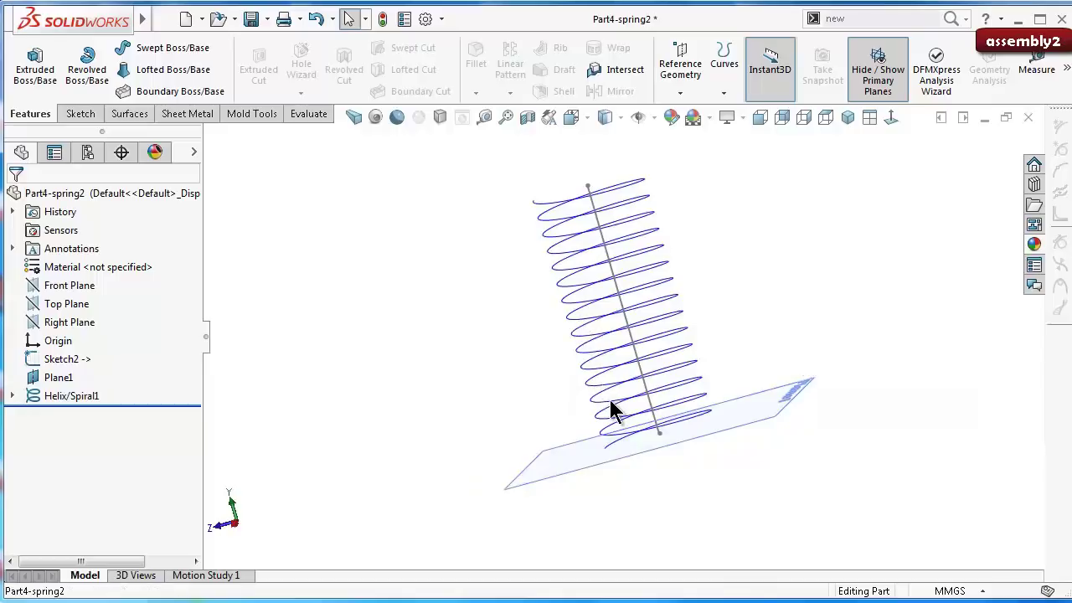
click(611, 409)
Step: Replace the helix height with the equation =D1@Sketch2, linking it to the 6.50 line
double_click(556, 339)
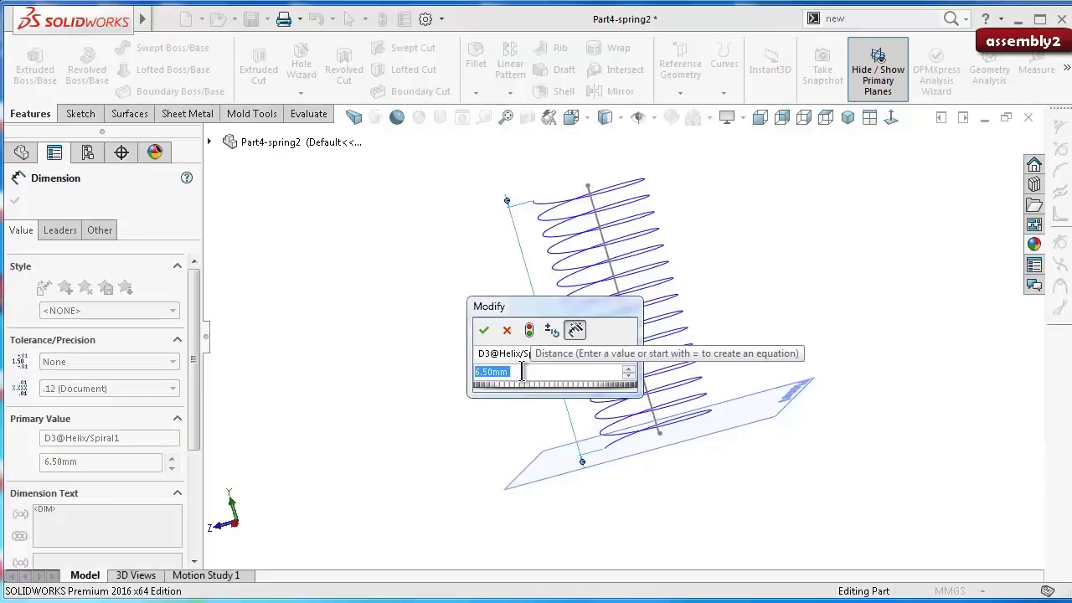
key(BackSpace)
text(=)
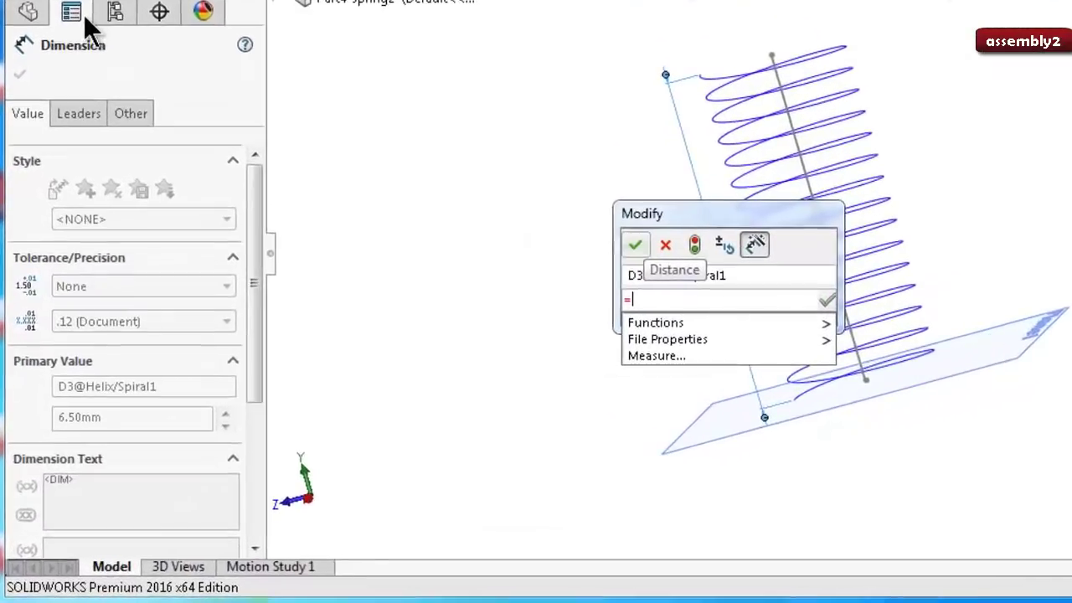
click(247, 62)
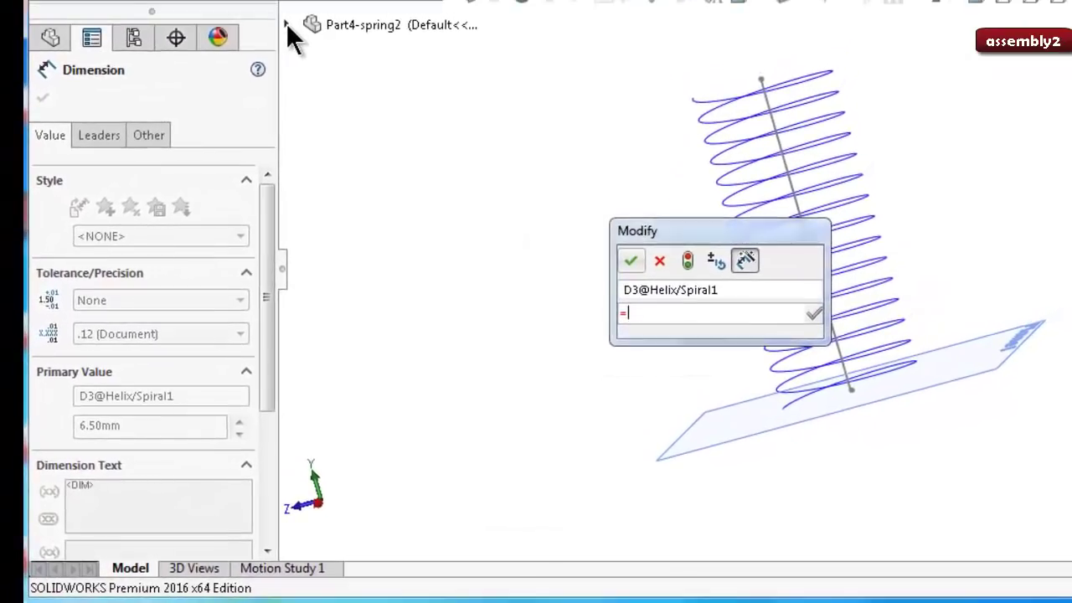
click(284, 17)
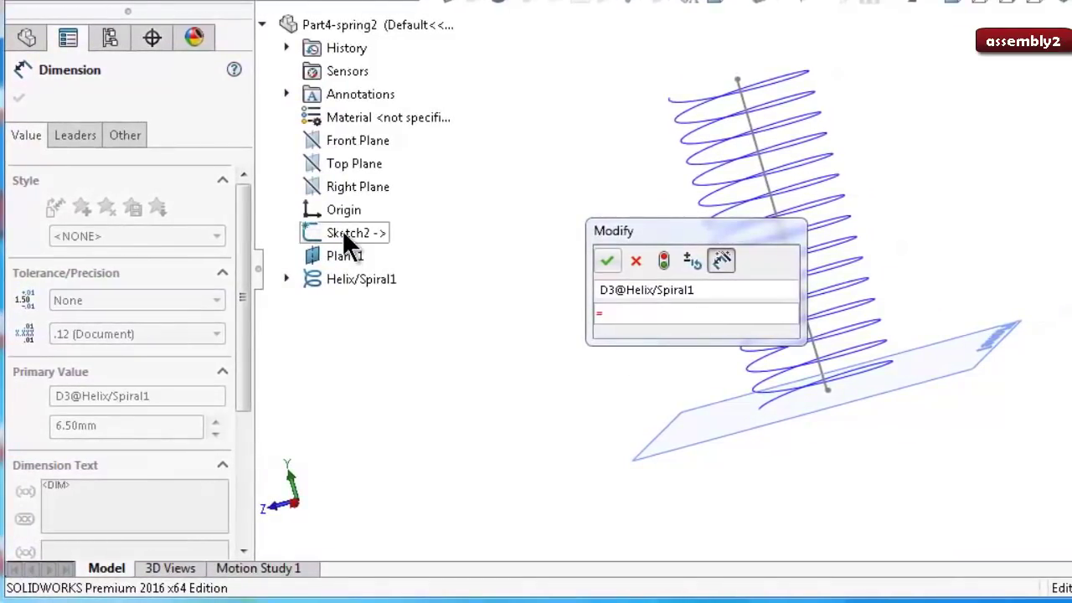
click(325, 232)
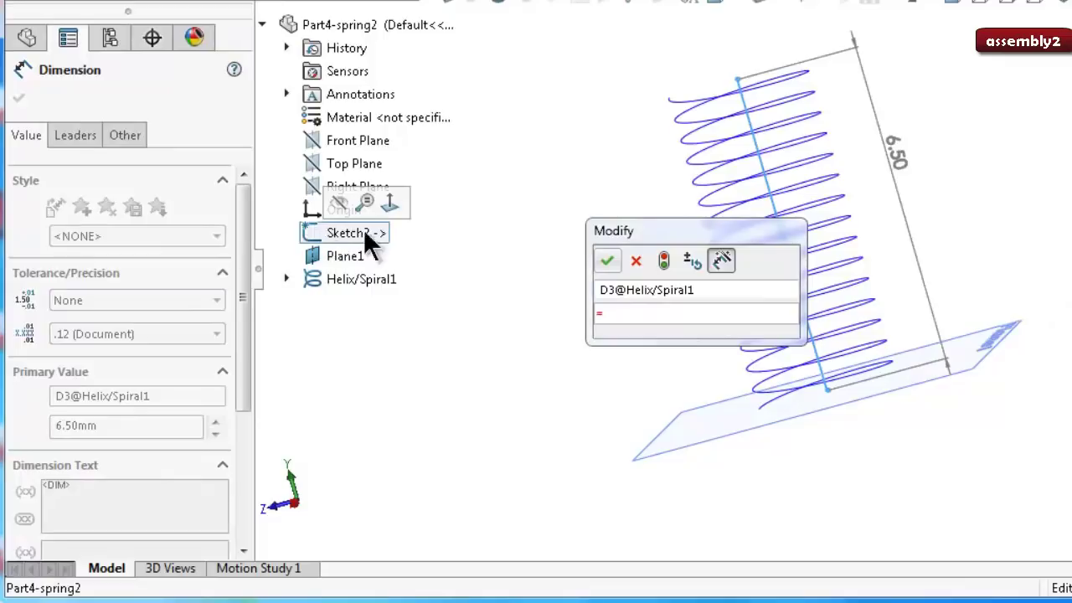
click(892, 153)
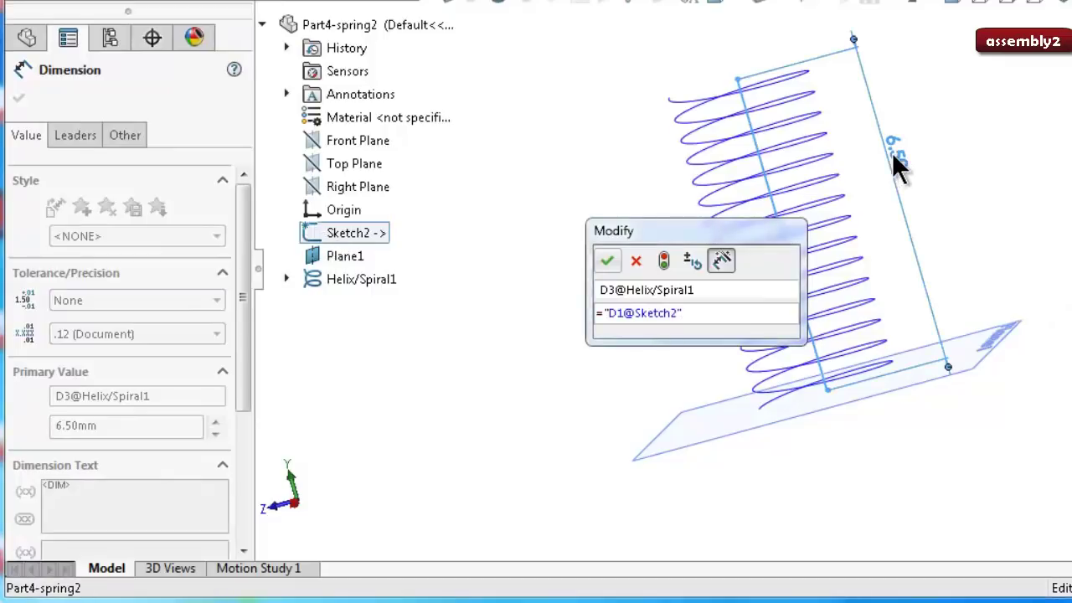
click(607, 259)
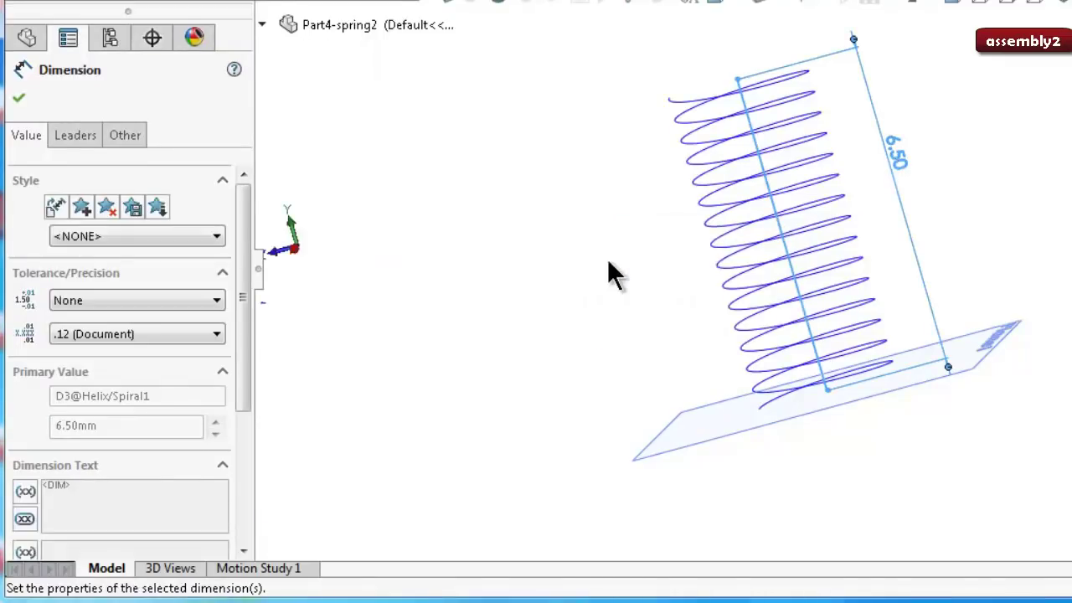
click(562, 269)
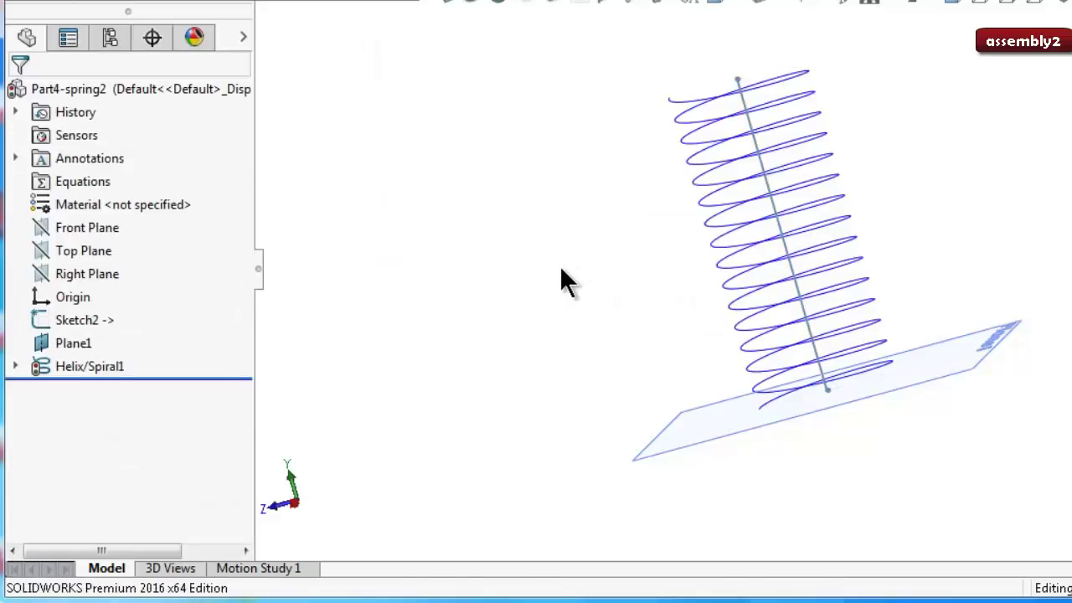
Step: Reselect the helix to verify the linked height, then orbit the spring upright
click(730, 287)
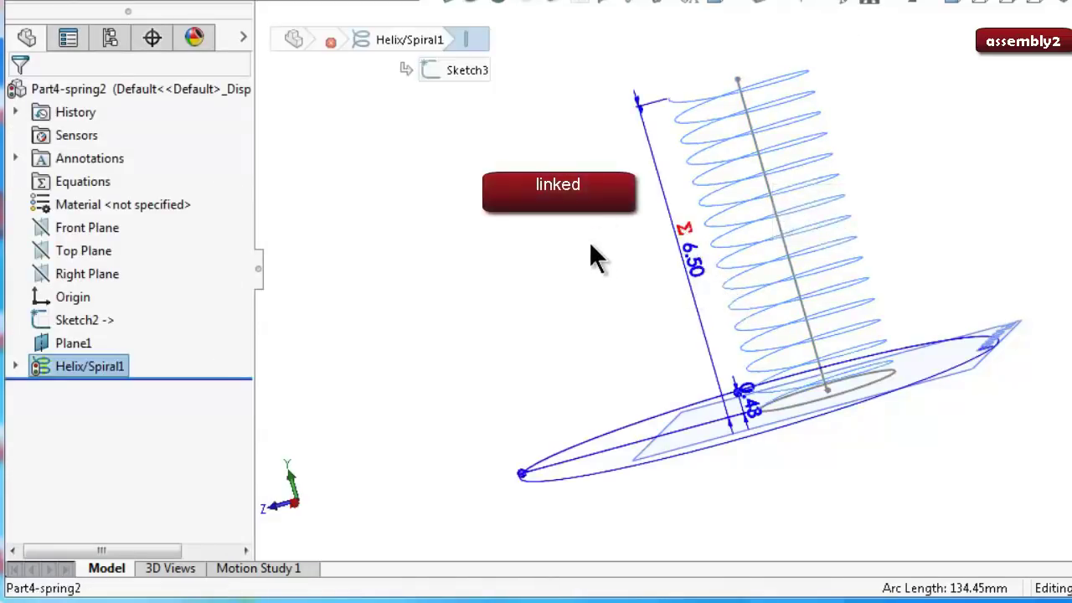
click(670, 316)
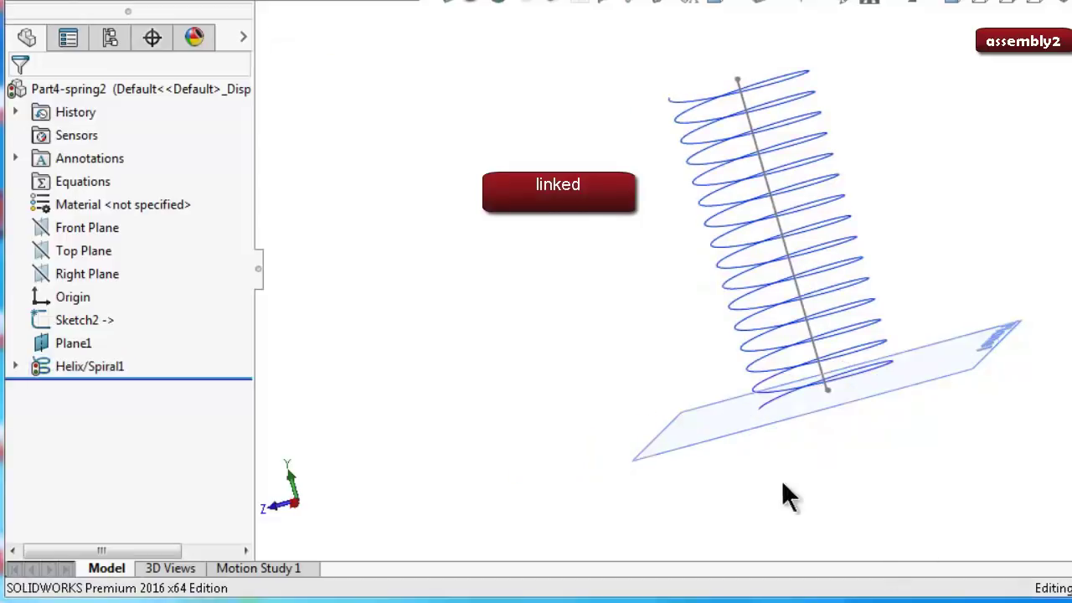
mouse_move(699, 402)
middle_down()
mouse_move(701, 441)
mouse_move(745, 445)
middle_up()
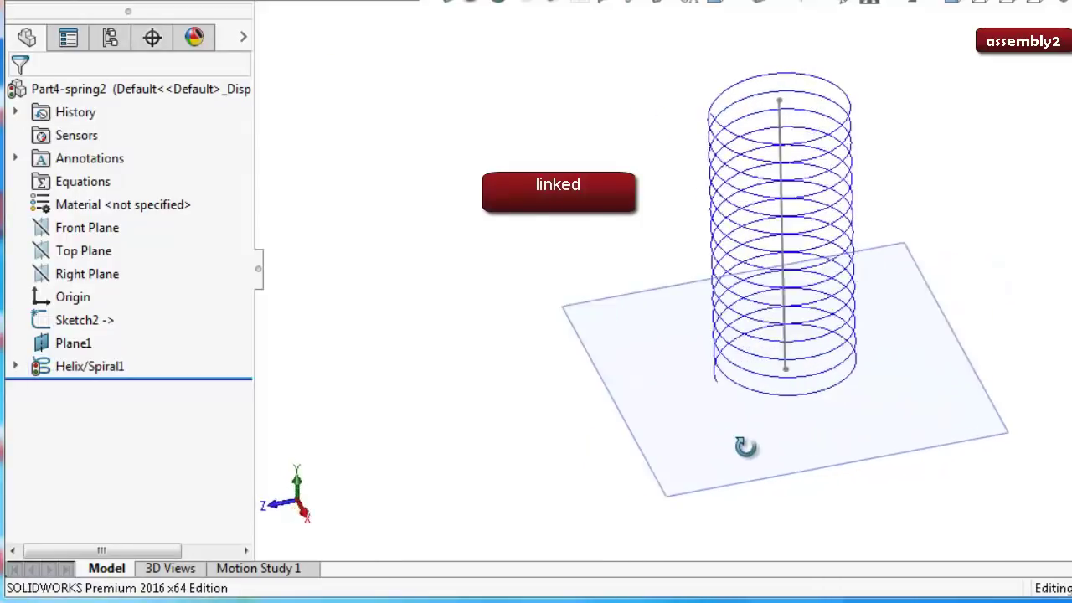
Step: Start a new sketch on the Right Plane and view it Normal To
click(106, 270)
click(120, 242)
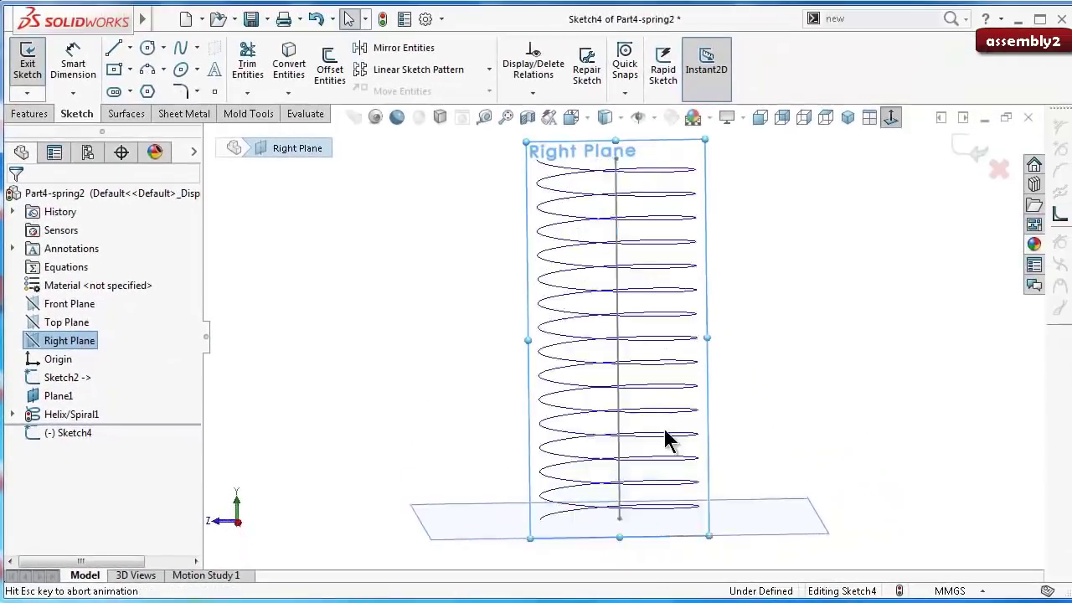
scroll(637, 469, down, 2)
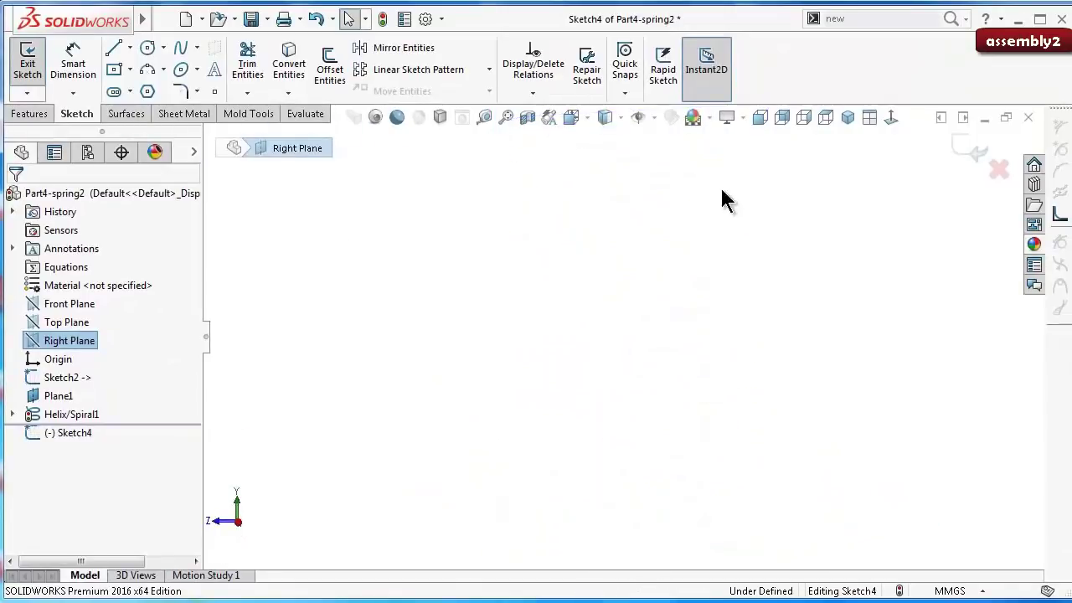
click(889, 118)
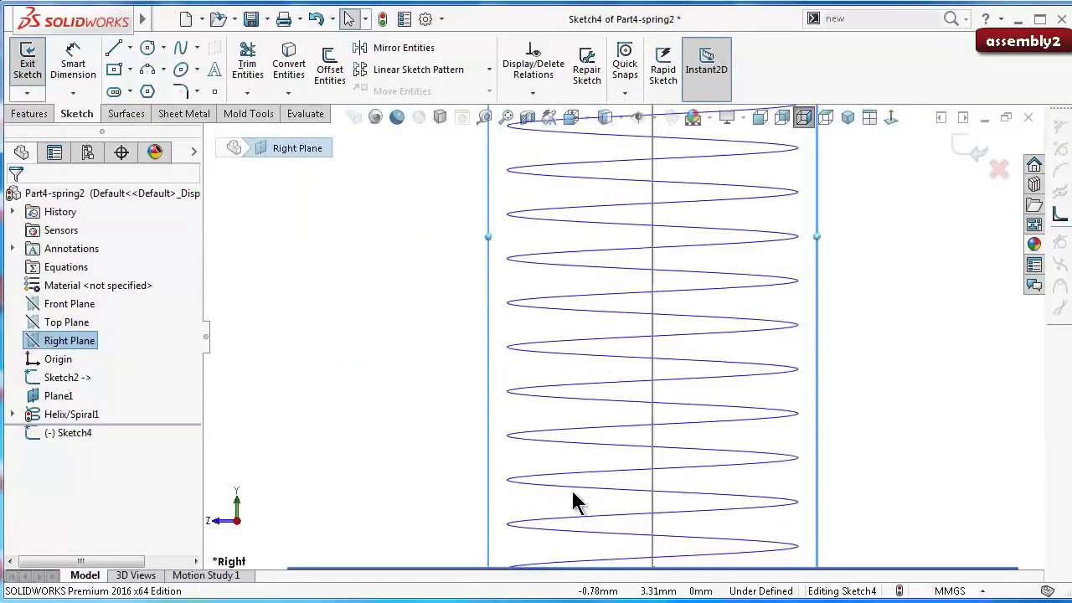
Step: Draw a circle at the helix's bottom end and dimension its diameter to 0.25 mm
click(147, 48)
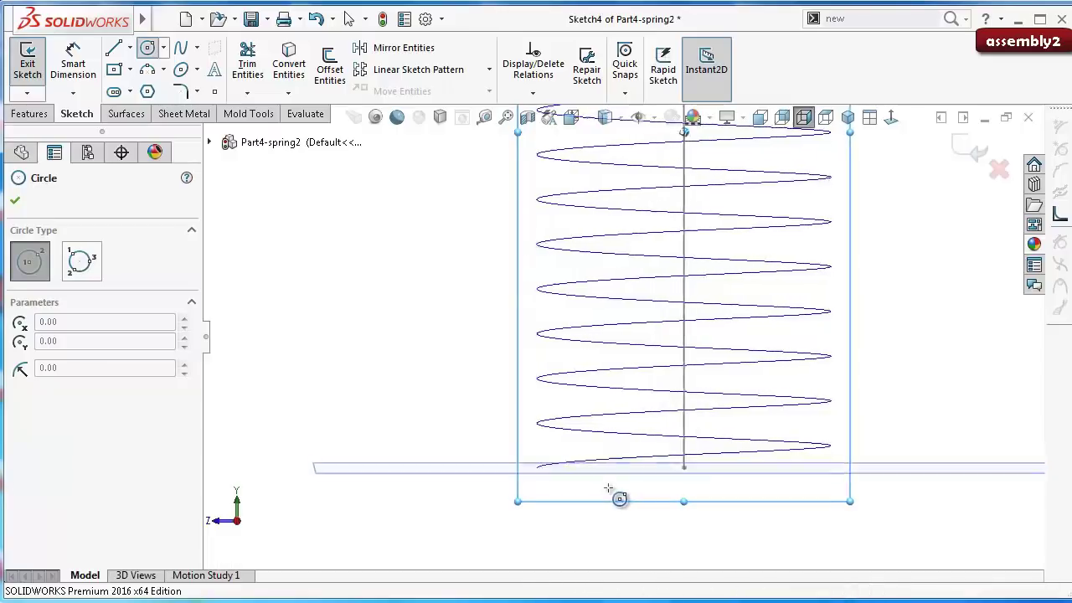
key(Down)
click(539, 466)
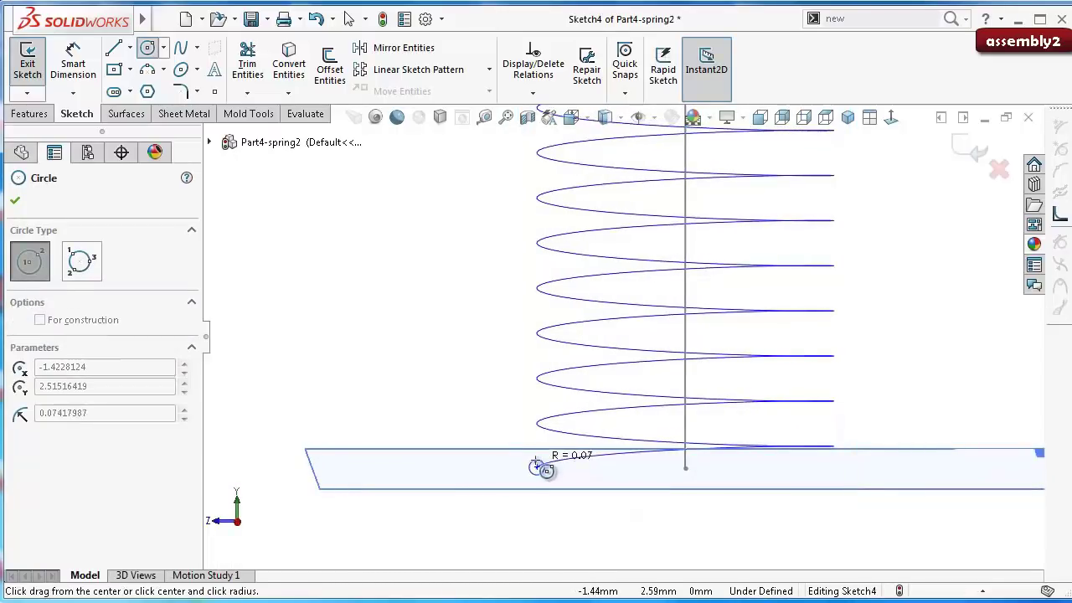
click(542, 467)
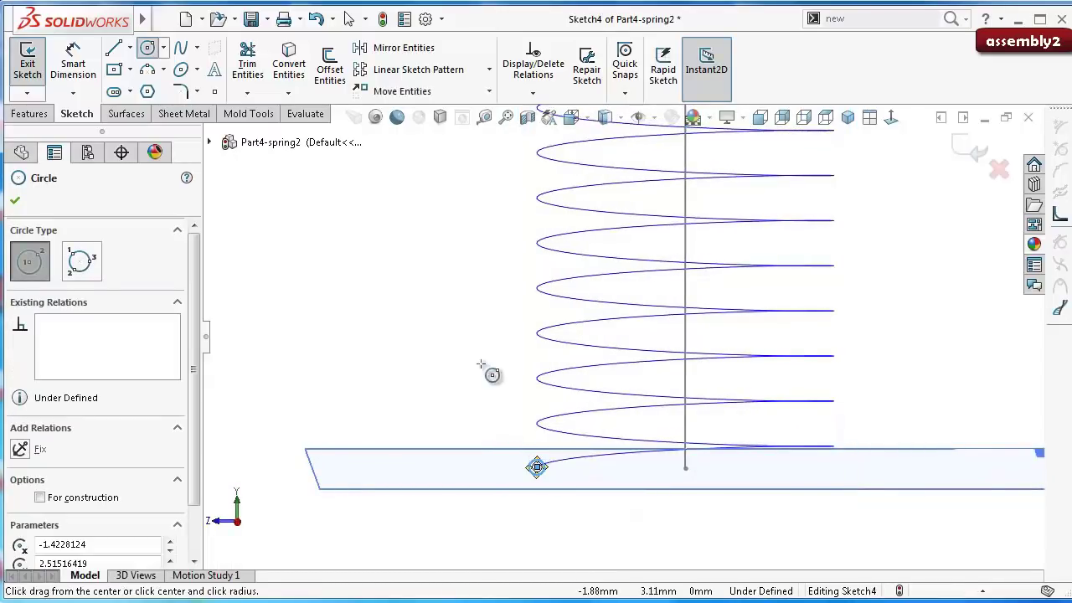
click(531, 472)
click(500, 419)
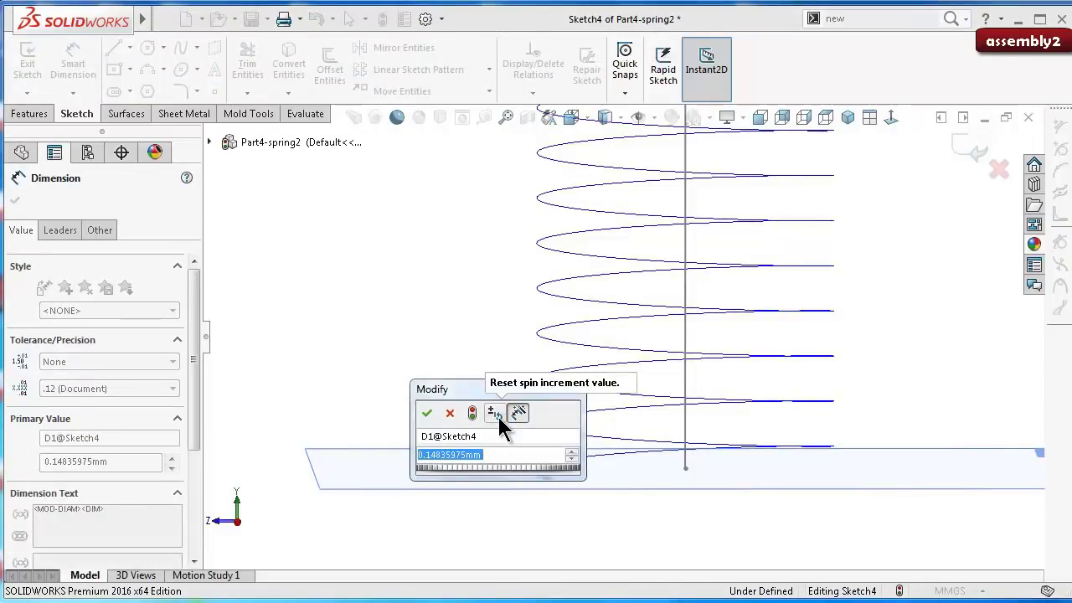
text(0.25)
key(Return)
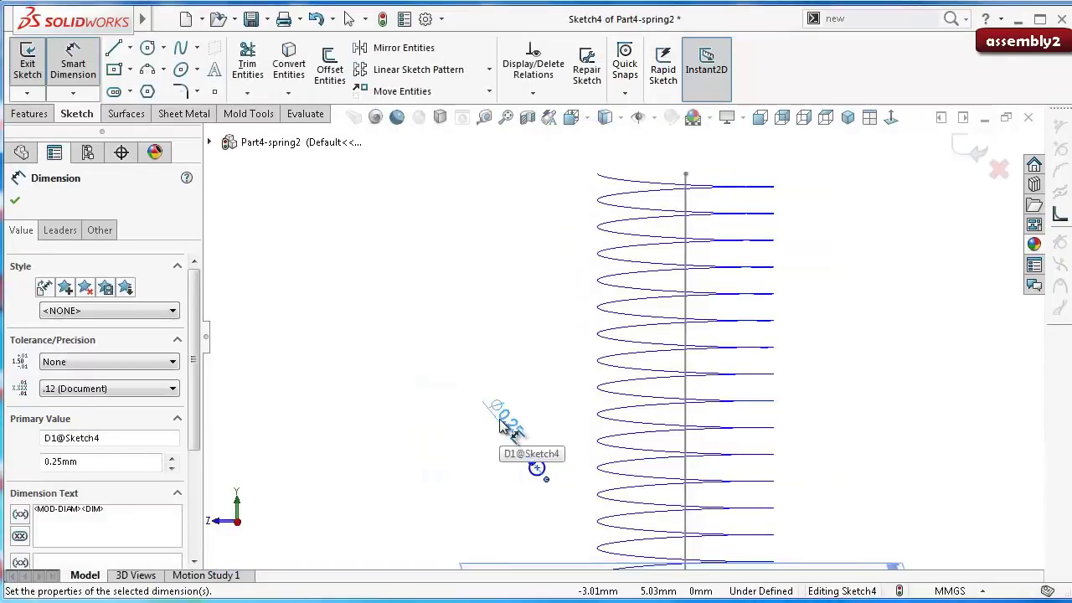
Step: Orbit around the helix, select the circle's centre point and the helix, then clear the selection
scroll(541, 457, down, 5)
click(553, 413)
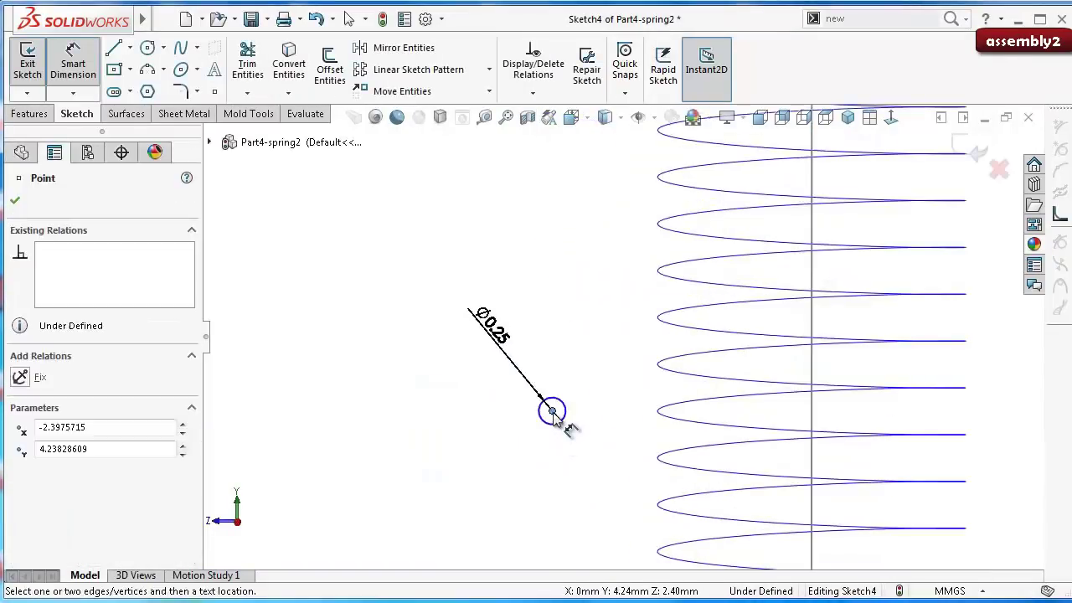
scroll(729, 539, up, 2)
scroll(729, 539, down, 3)
middle_drag(634, 462, 551, 407)
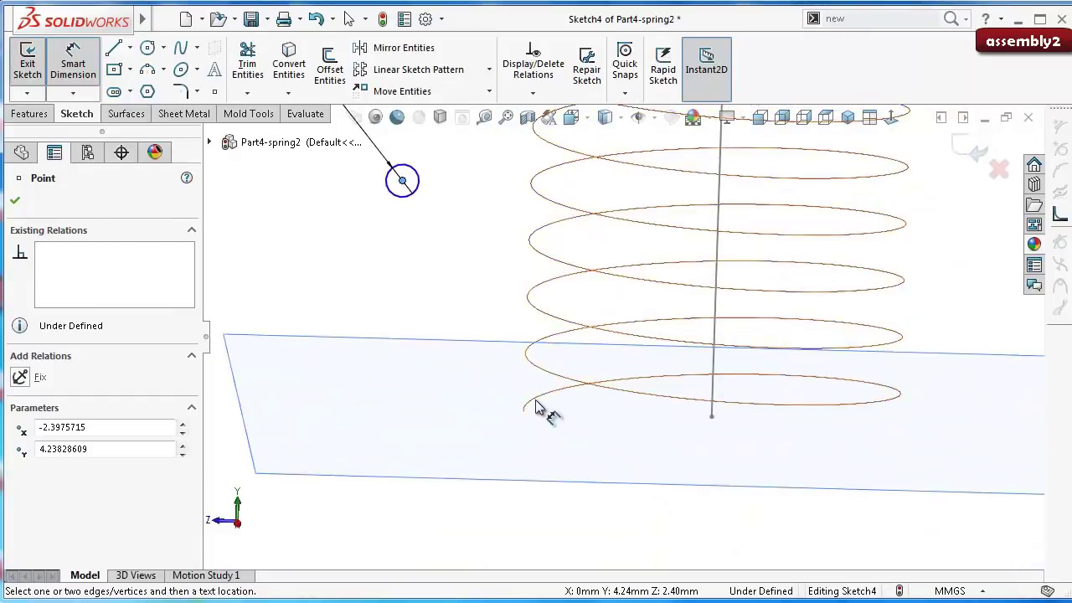
click(537, 408)
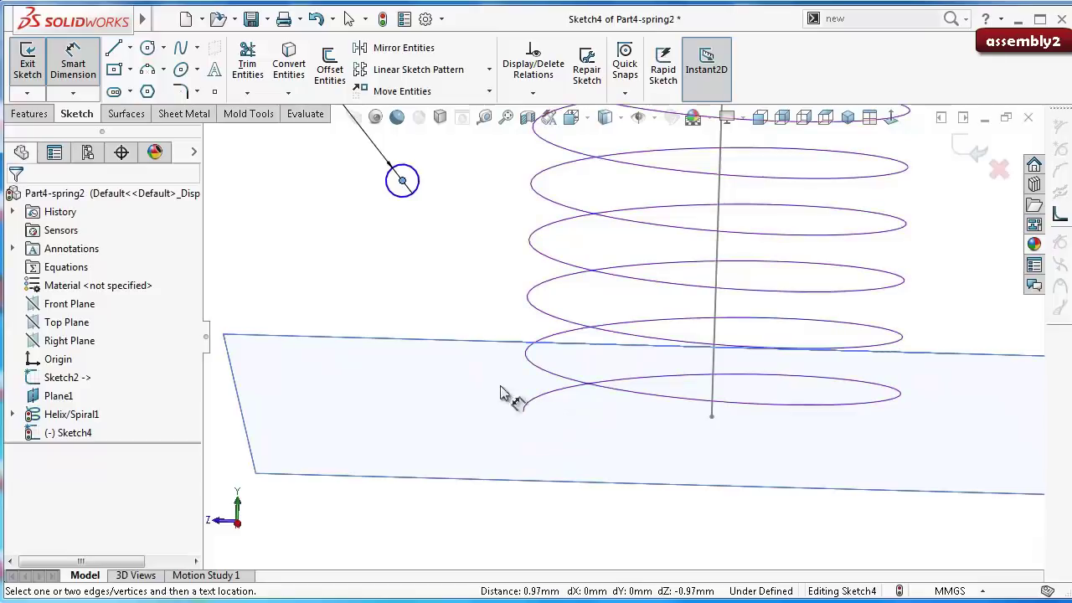
click(521, 403)
scroll(537, 403, down, 4)
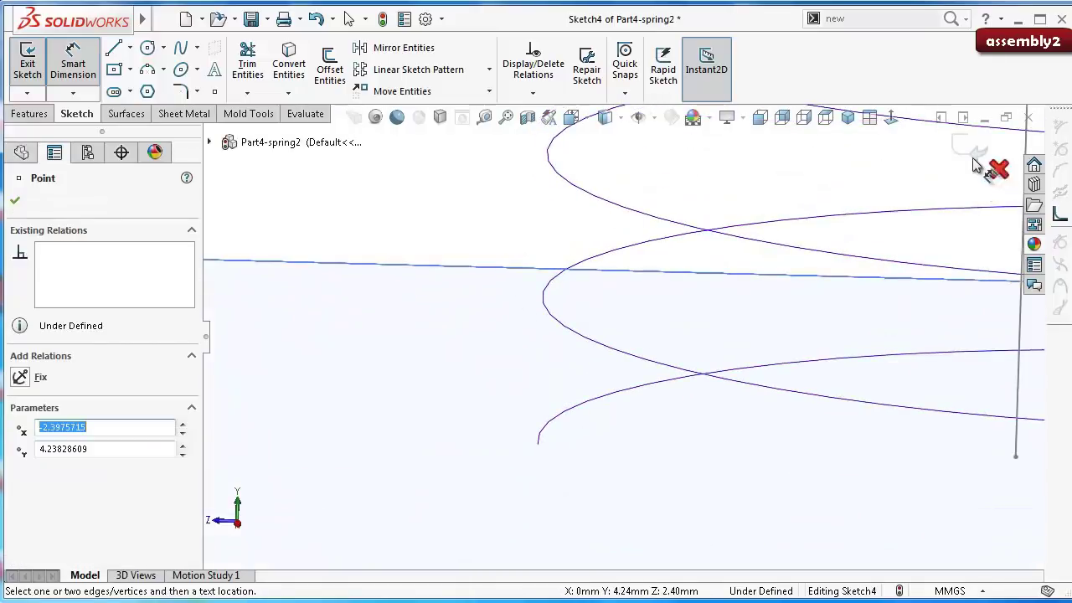
key(Escape)
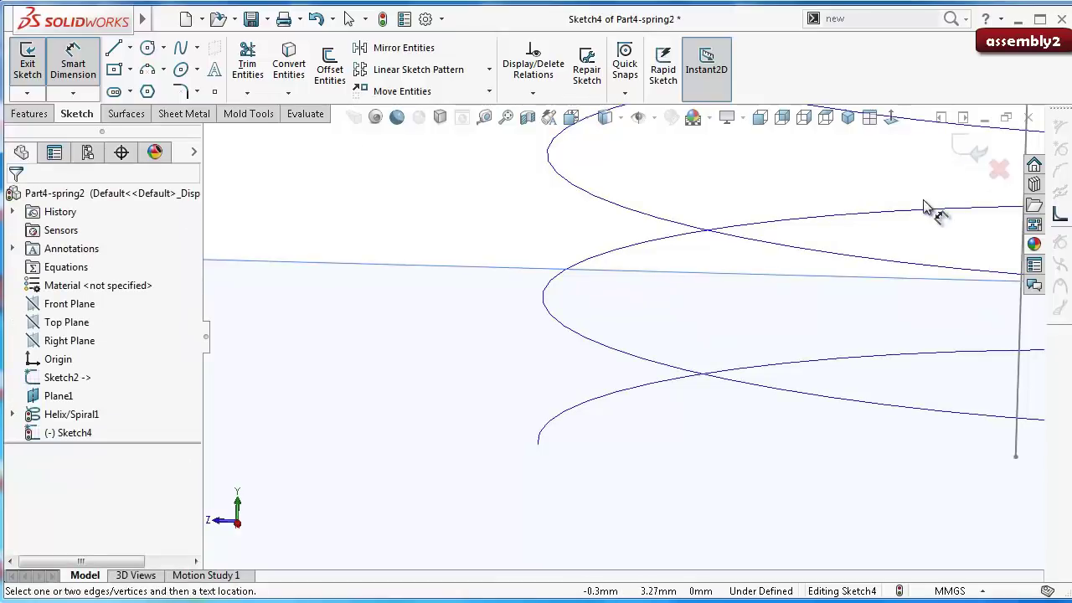
scroll(928, 211, up, 2)
scroll(826, 229, up, 2)
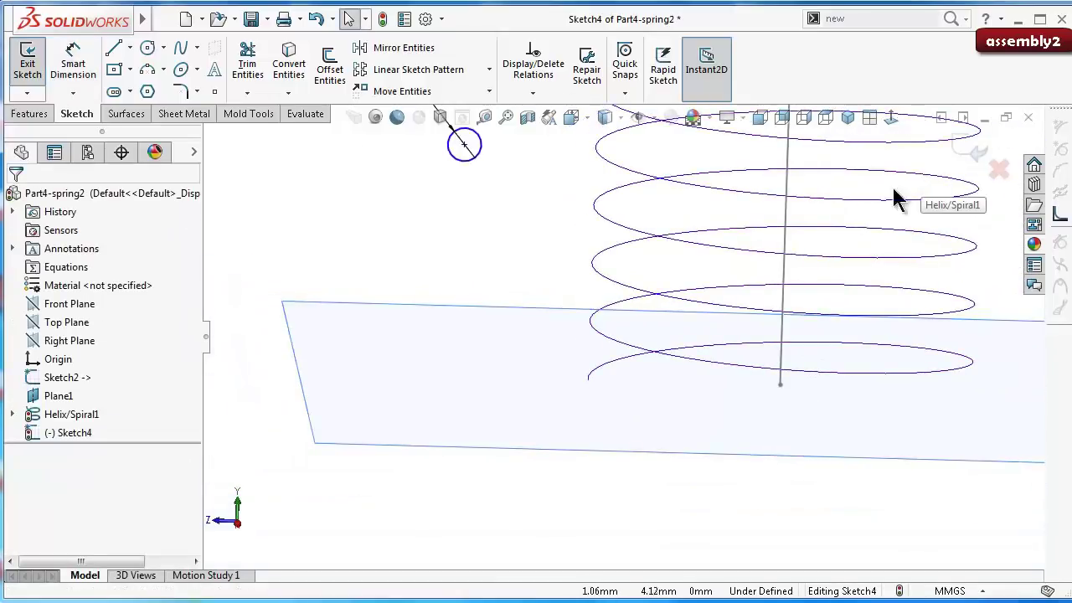
Step: Hide Plane1 and drag the profile circle's centre to the helix's start
click(458, 357)
click(58, 395)
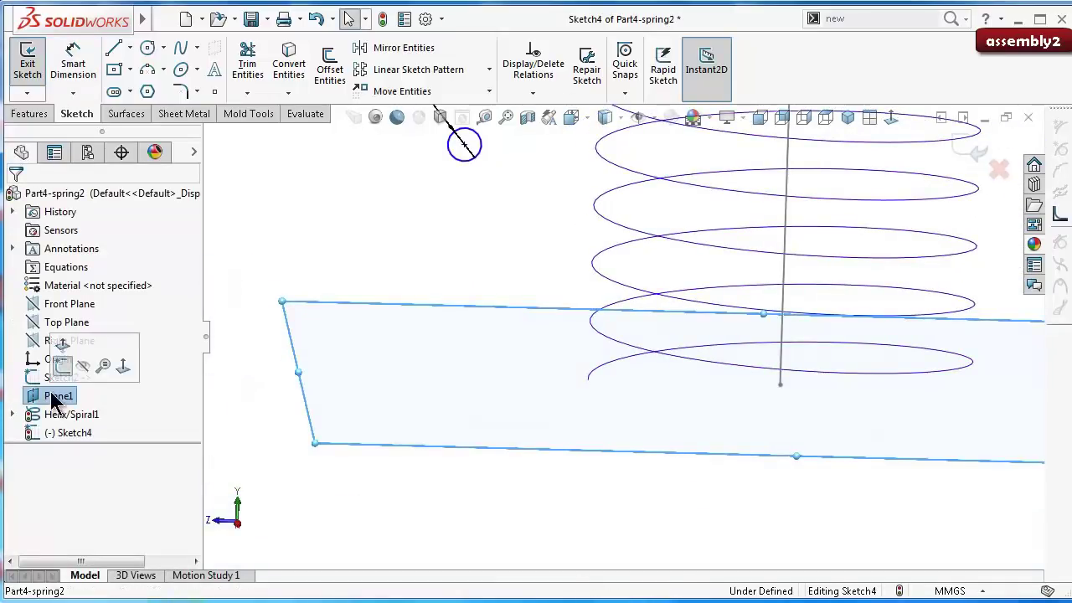
click(80, 368)
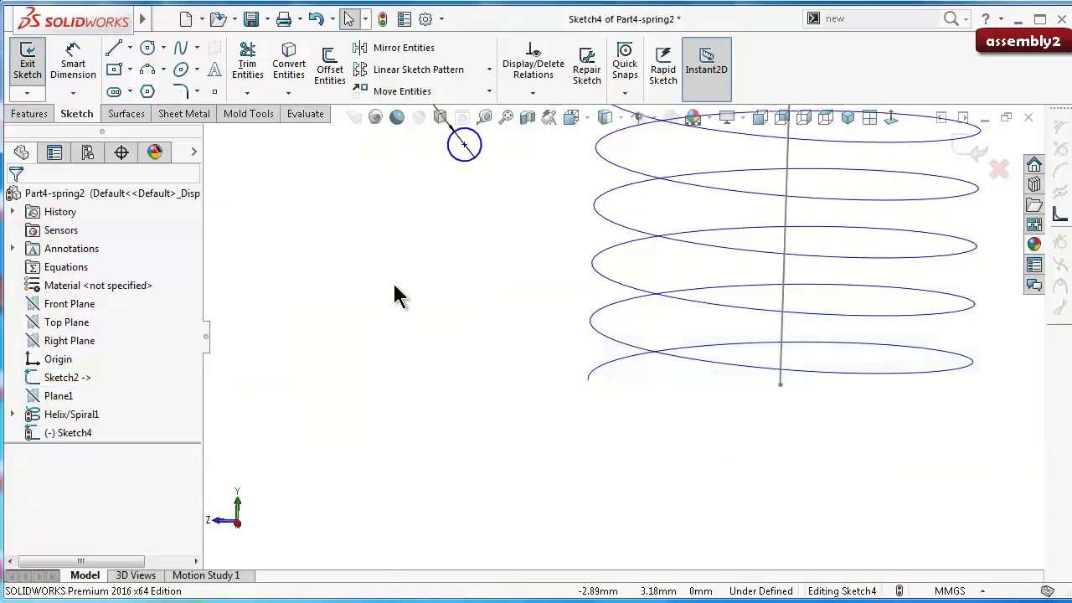
click(464, 145)
drag(470, 155, 591, 385)
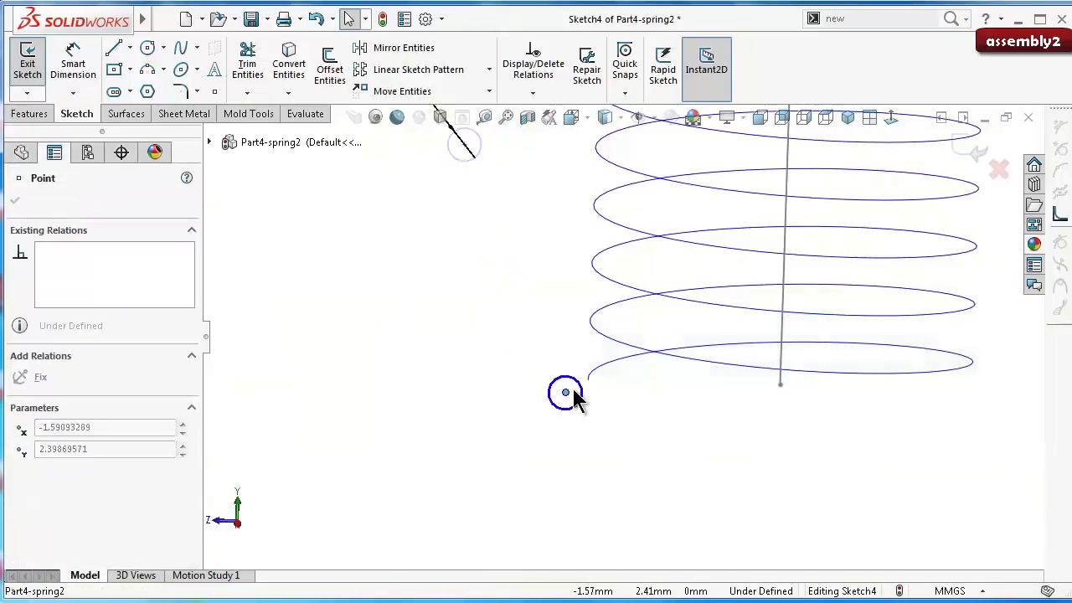
Step: Add a Pierce relation between the circle's centre point and the helix
scroll(599, 381, down, 3)
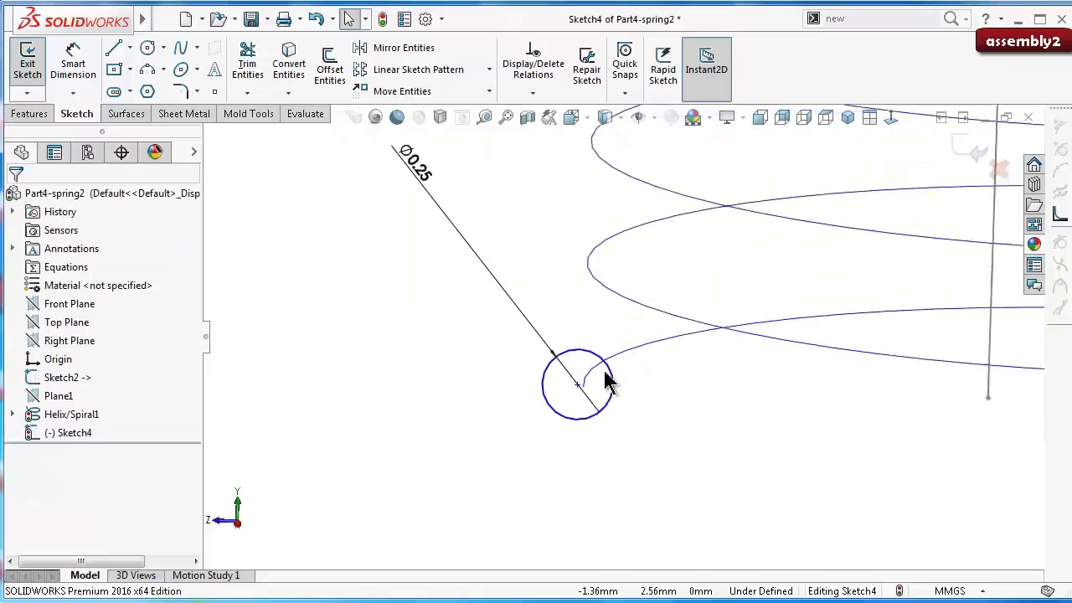
scroll(570, 406, down, 4)
click(522, 387)
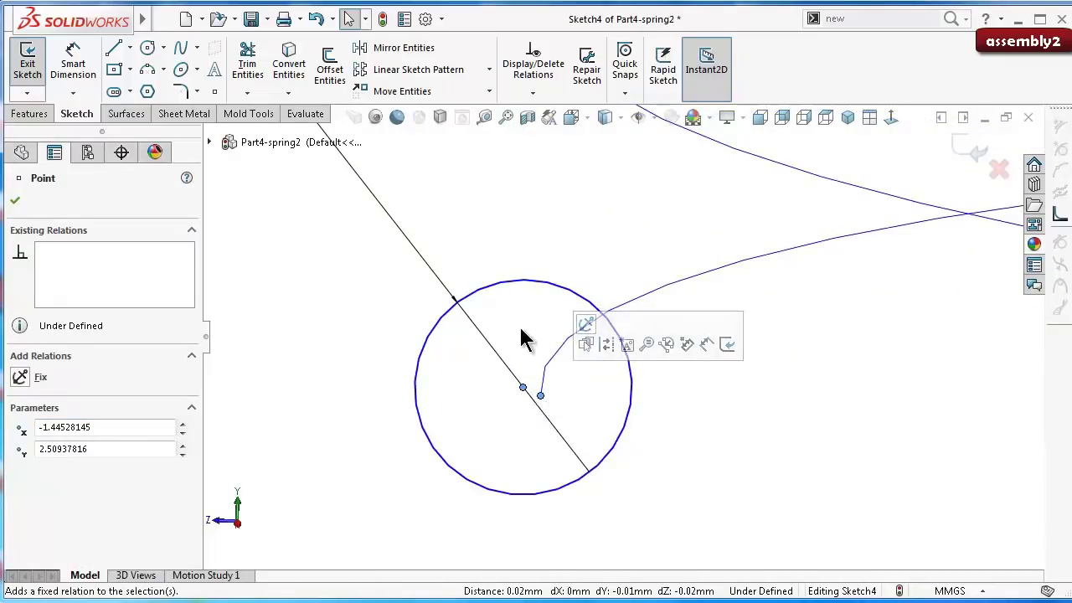
click(517, 325)
click(523, 387)
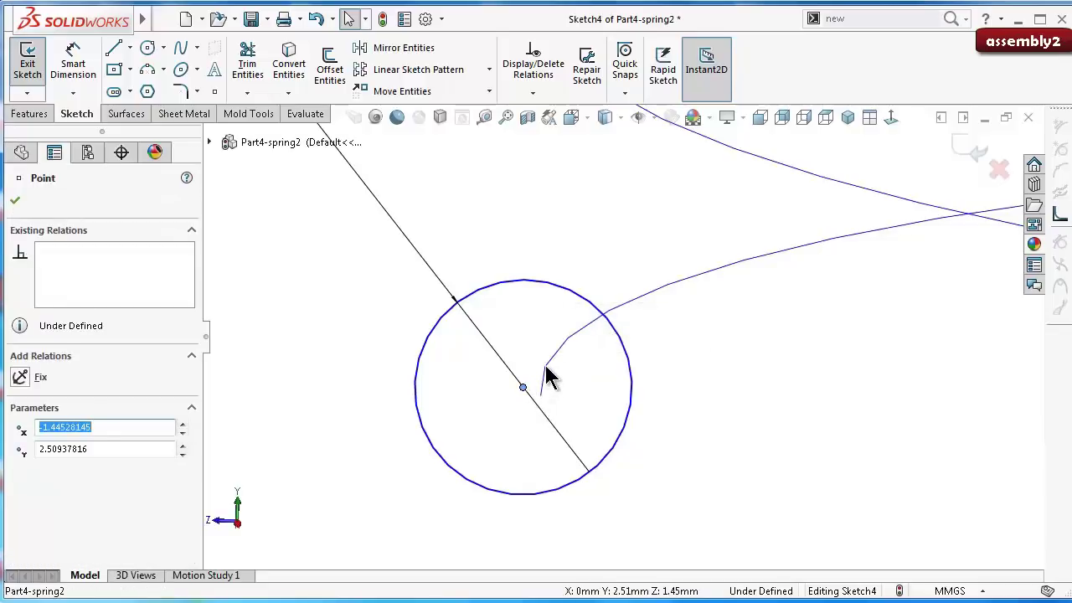
ctrl+click(545, 366)
click(612, 300)
click(525, 223)
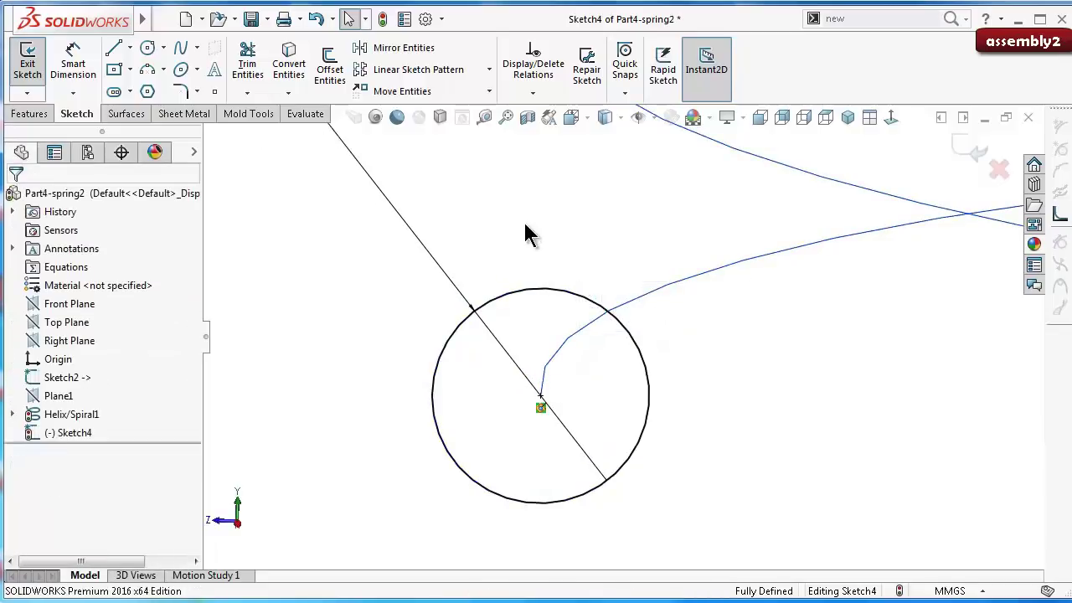
Step: Zoom out, switch to the Features tab and open the Appearances library
scroll(637, 351, up, 1)
scroll(637, 335, up, 2)
scroll(762, 264, up, 2)
scroll(788, 233, up, 1)
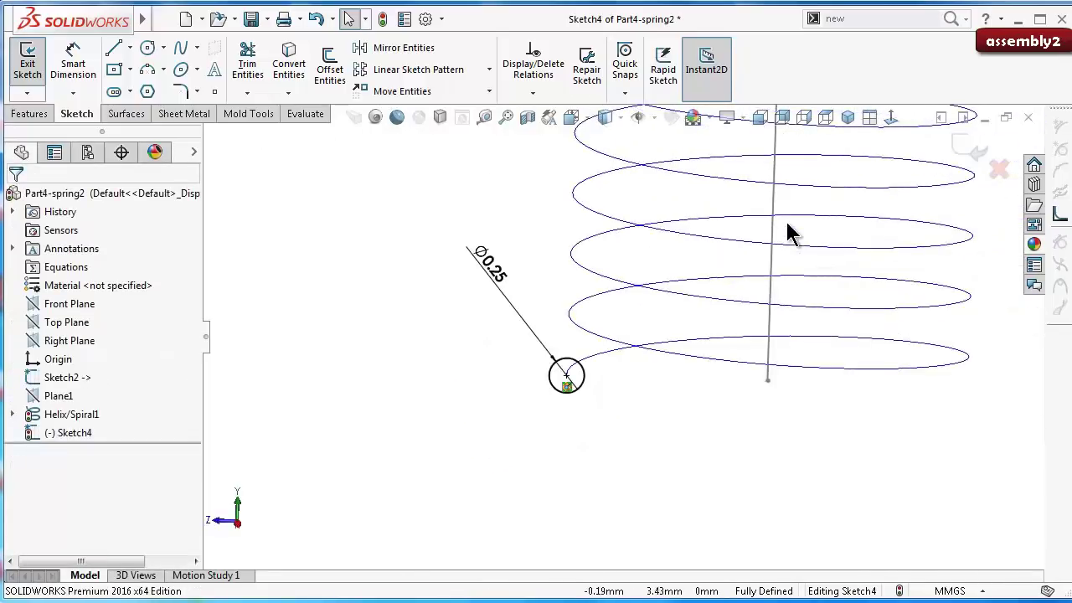
click(30, 114)
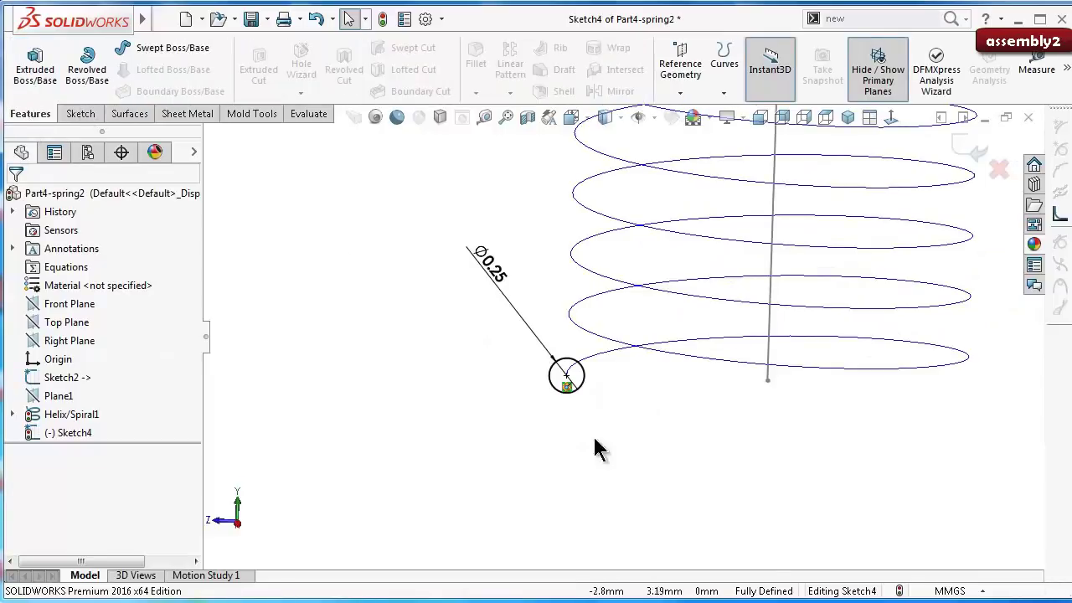
click(1033, 243)
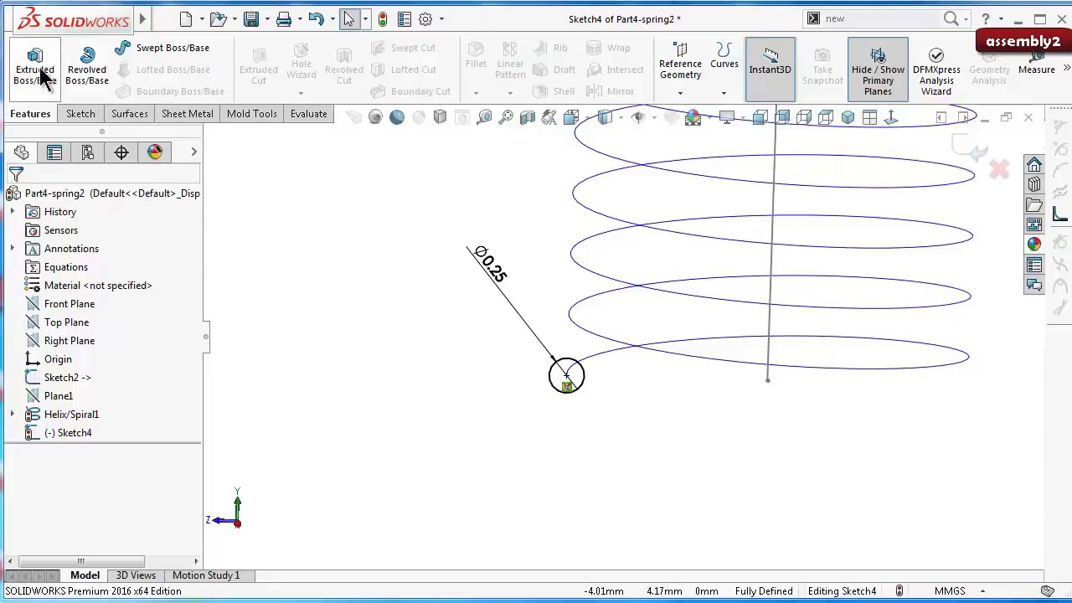
Step: Sweep the 0.25 mm circle along Helix/Spiral1 to create the Sweep1 spring
click(146, 50)
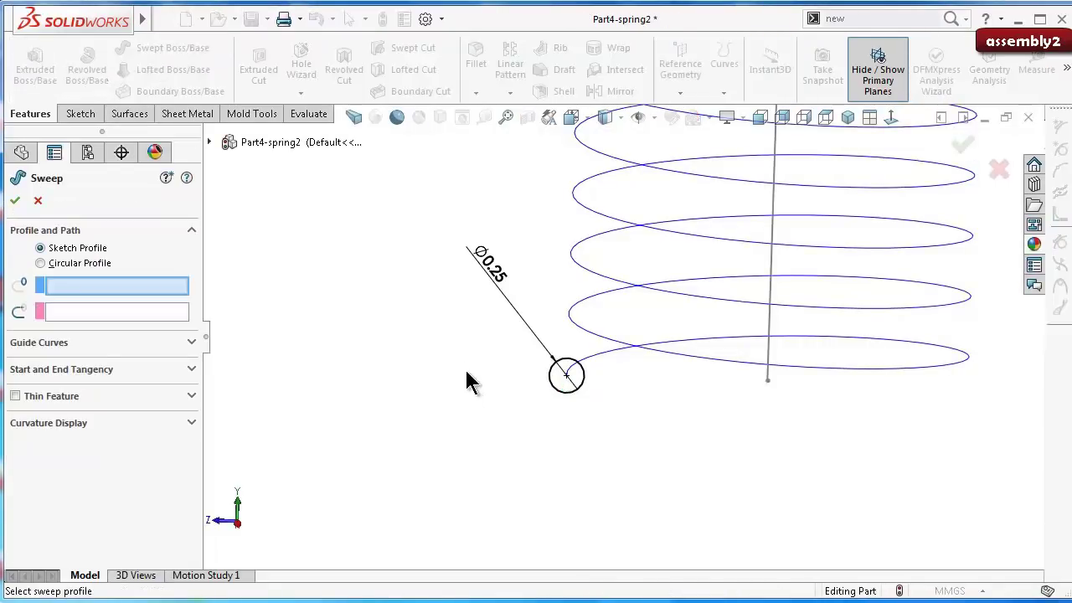
click(570, 394)
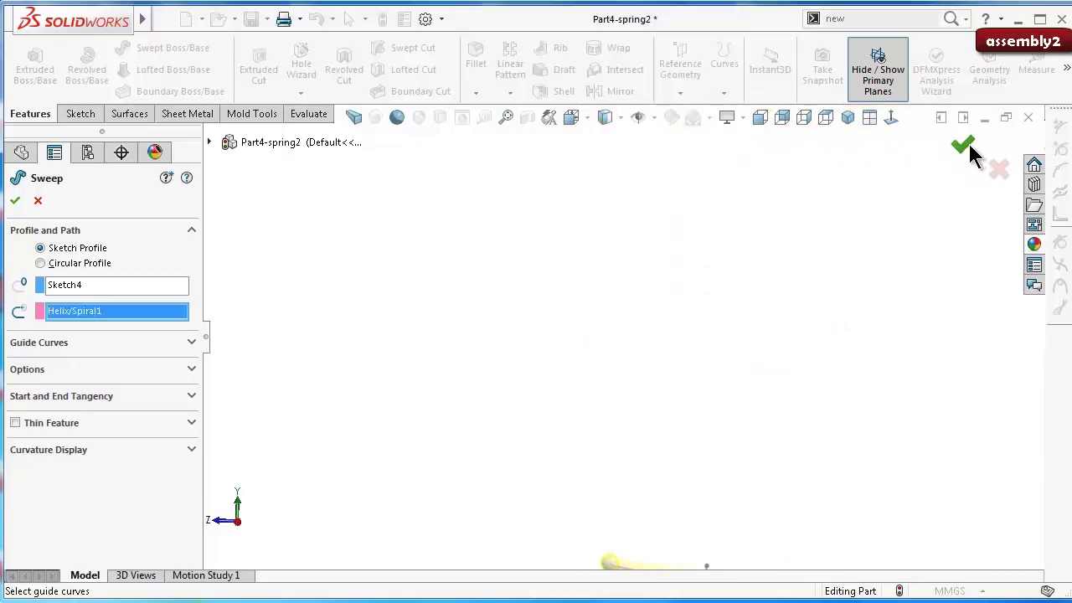
click(962, 151)
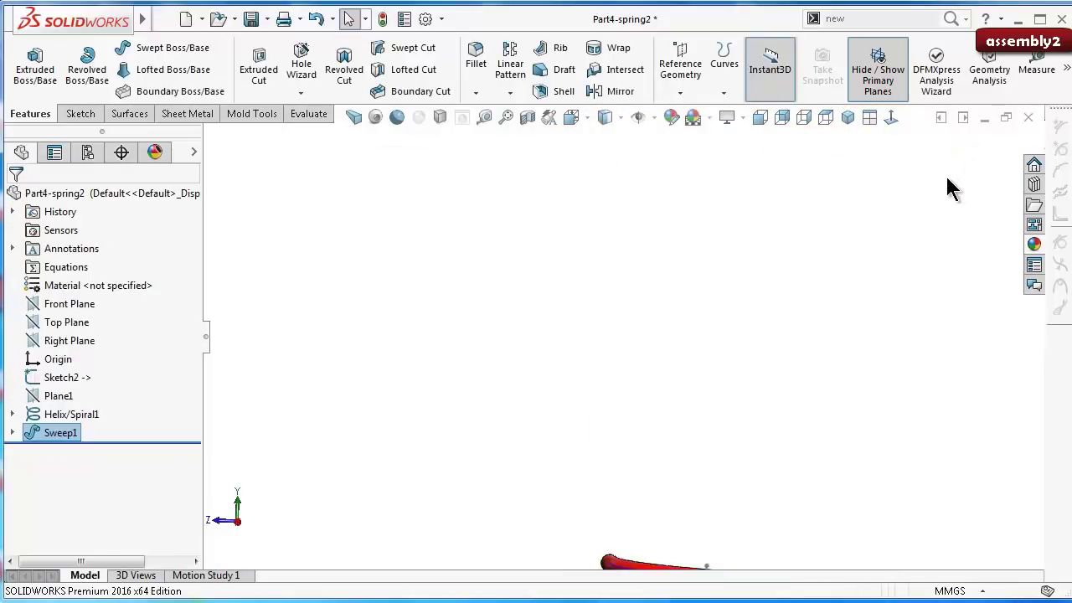
key(f)
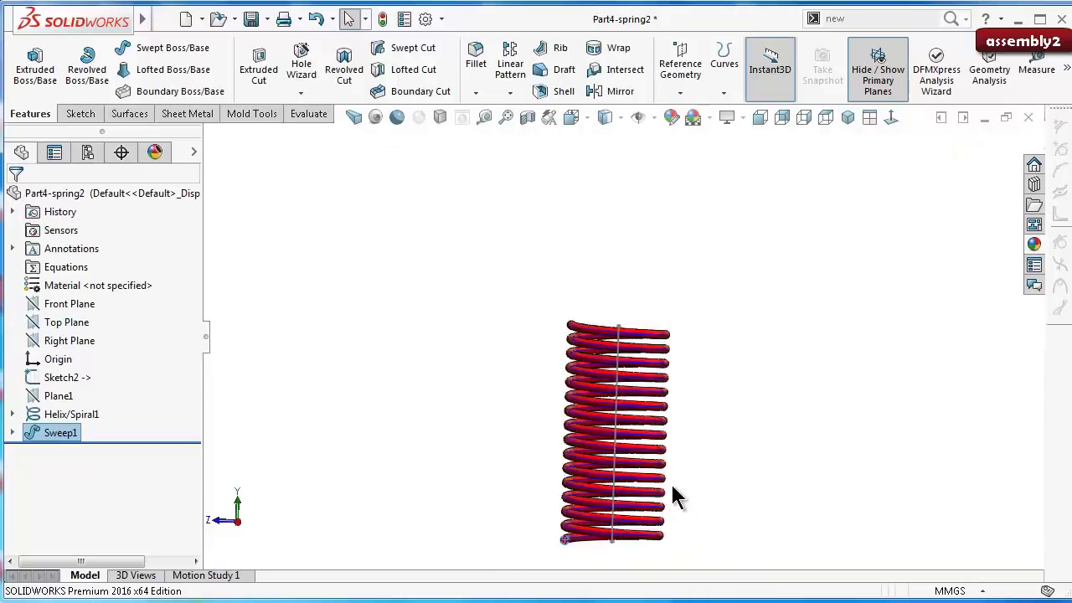
click(380, 410)
scroll(542, 384, down, 1)
scroll(508, 407, down, 2)
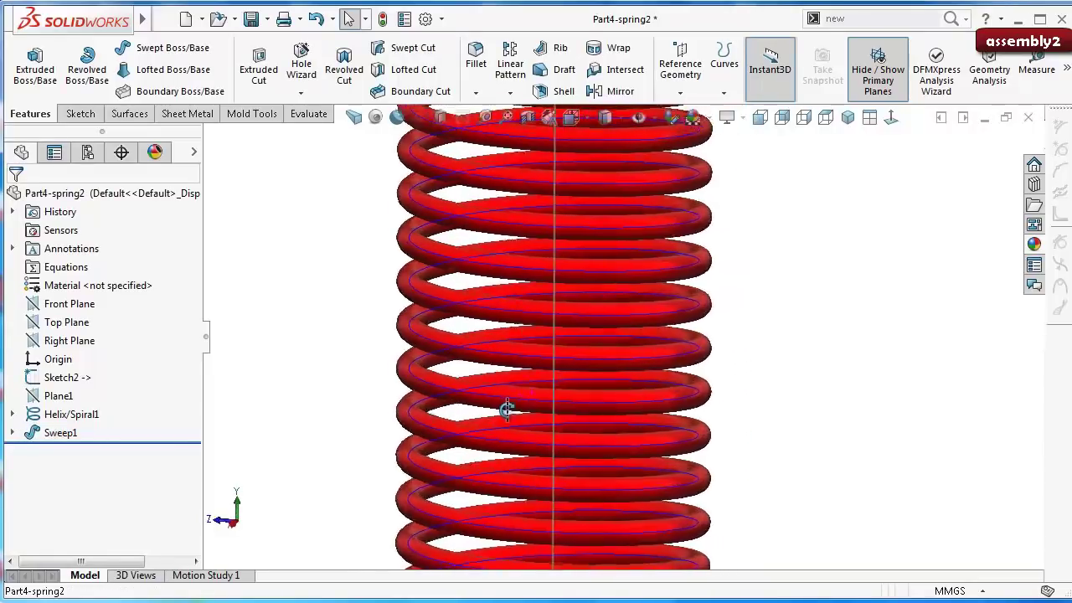
scroll(491, 418, down, 2)
scroll(502, 423, down, 1)
Step: Hide Helix/Spiral1, orbit to a tilted view and select the spring's end face
click(81, 414)
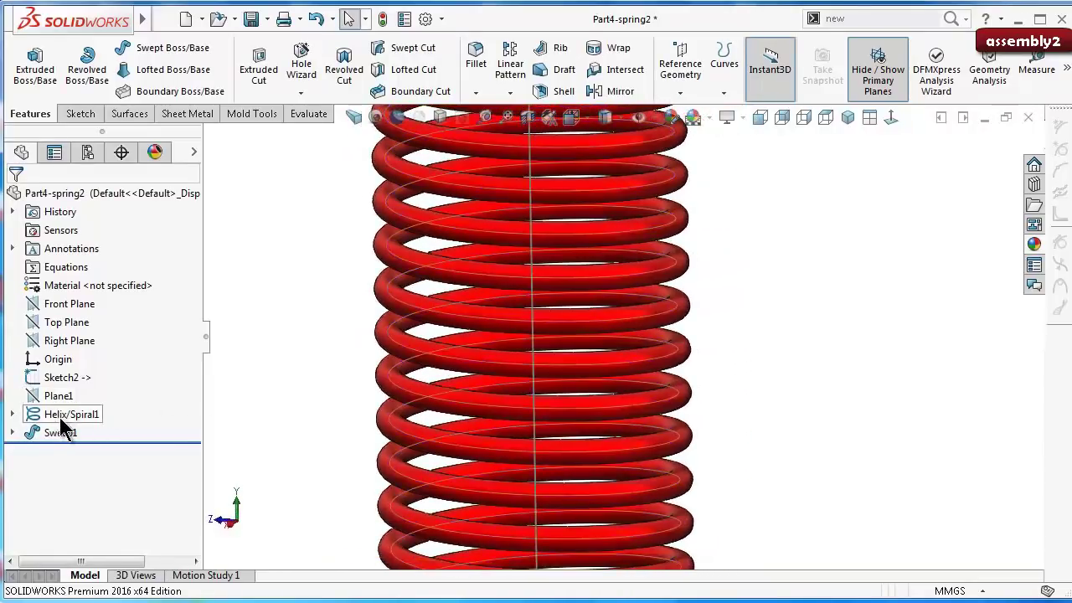
click(78, 391)
scroll(464, 386, up, 3)
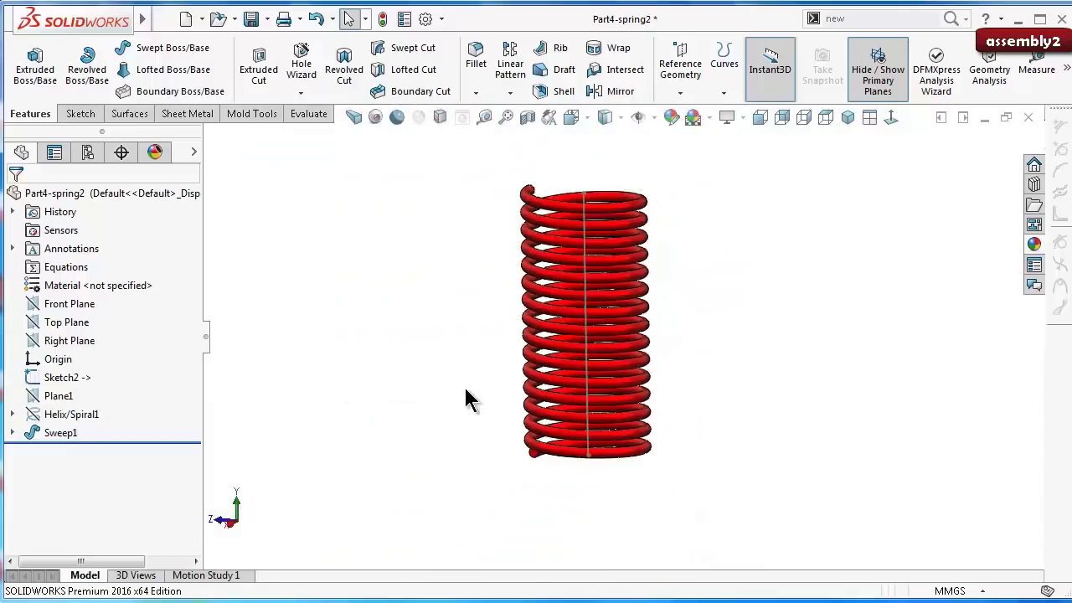
mouse_move(464, 385)
middle_down()
mouse_move(486, 310)
mouse_move(571, 399)
mouse_move(565, 430)
mouse_move(560, 355)
mouse_move(546, 376)
mouse_move(495, 375)
middle_up()
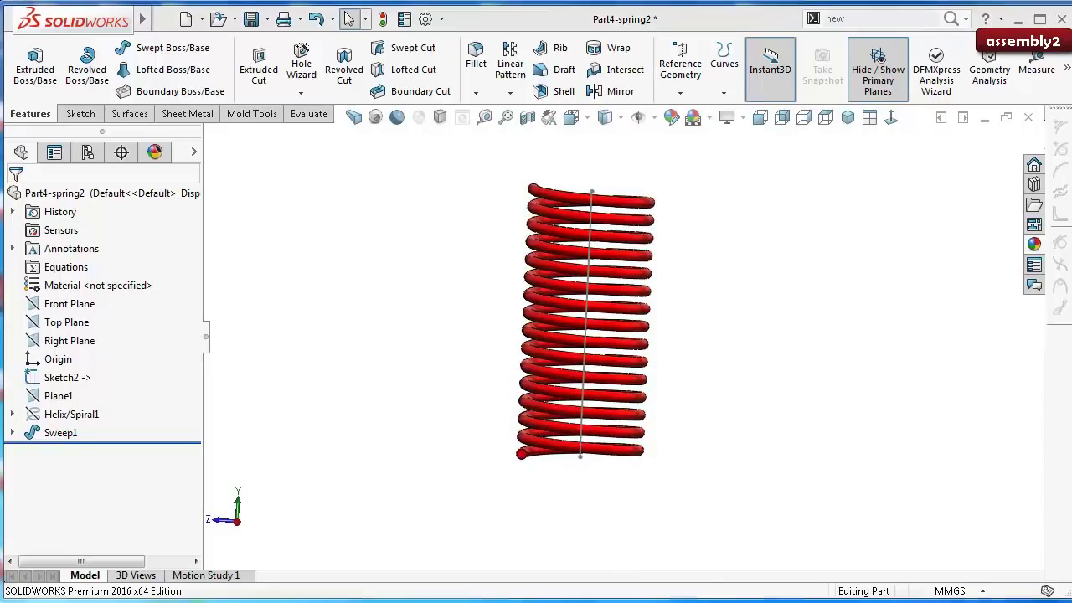
scroll(662, 494, down, 3)
scroll(584, 479, down, 2)
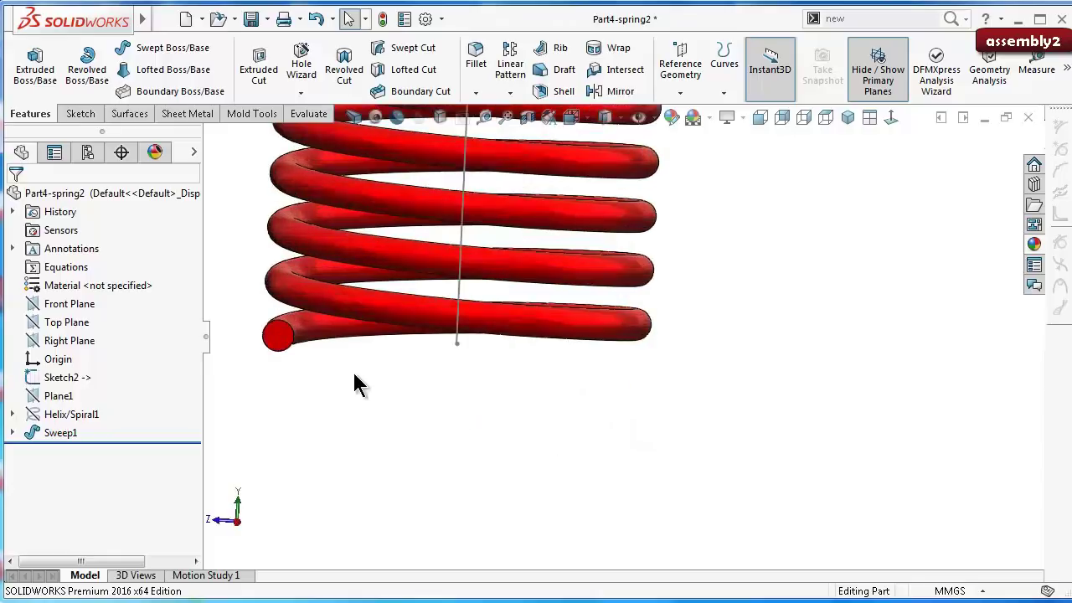
click(279, 339)
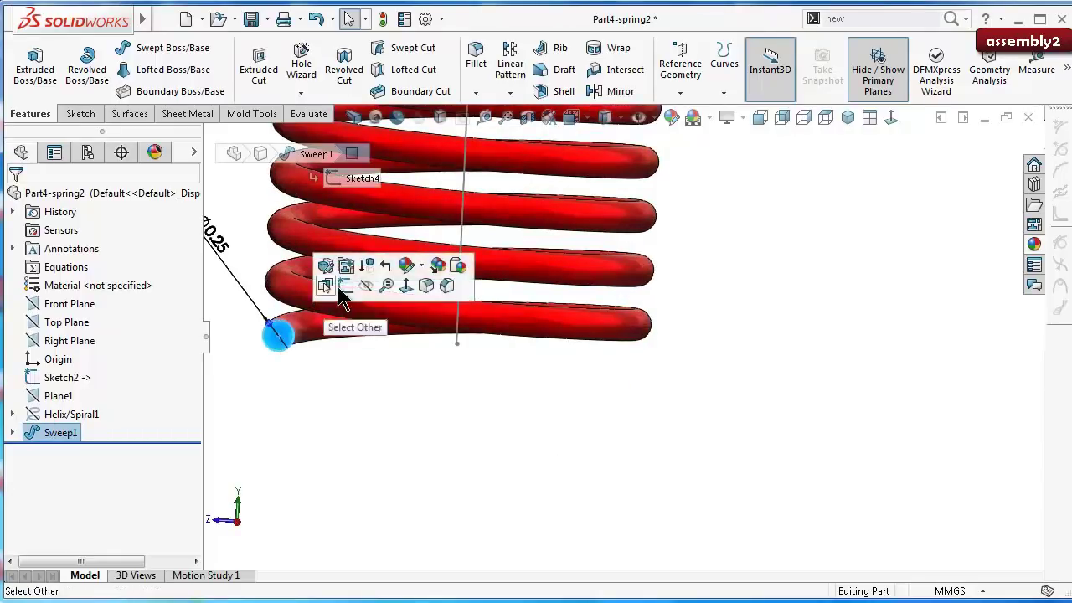
Step: Sketch on the end face, view Normal To, and draw a corner rectangle below the spring's bottom end
click(352, 285)
click(891, 117)
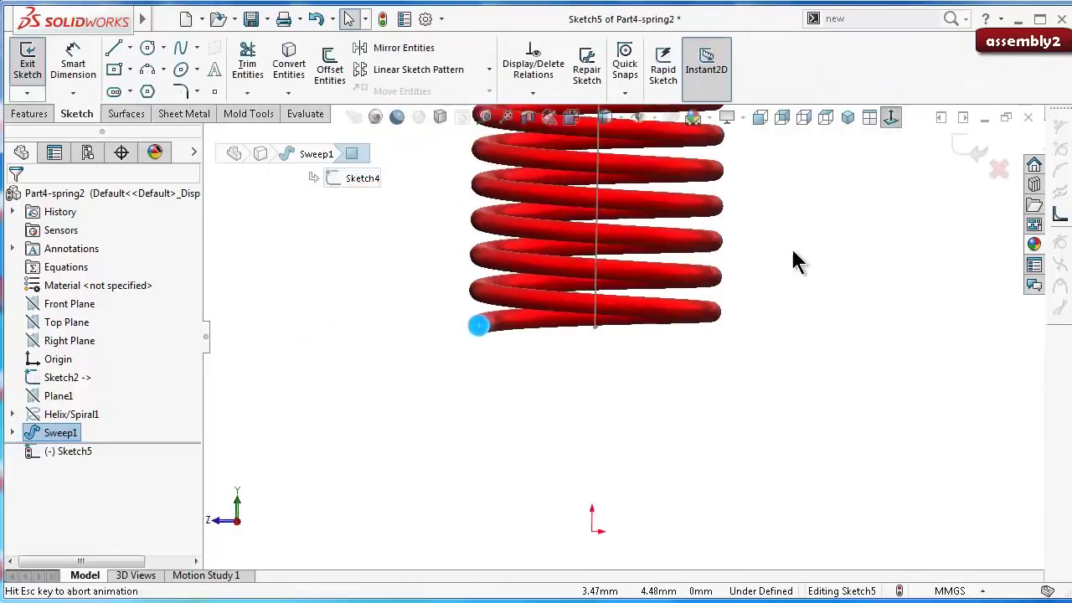
scroll(612, 456, down, 1)
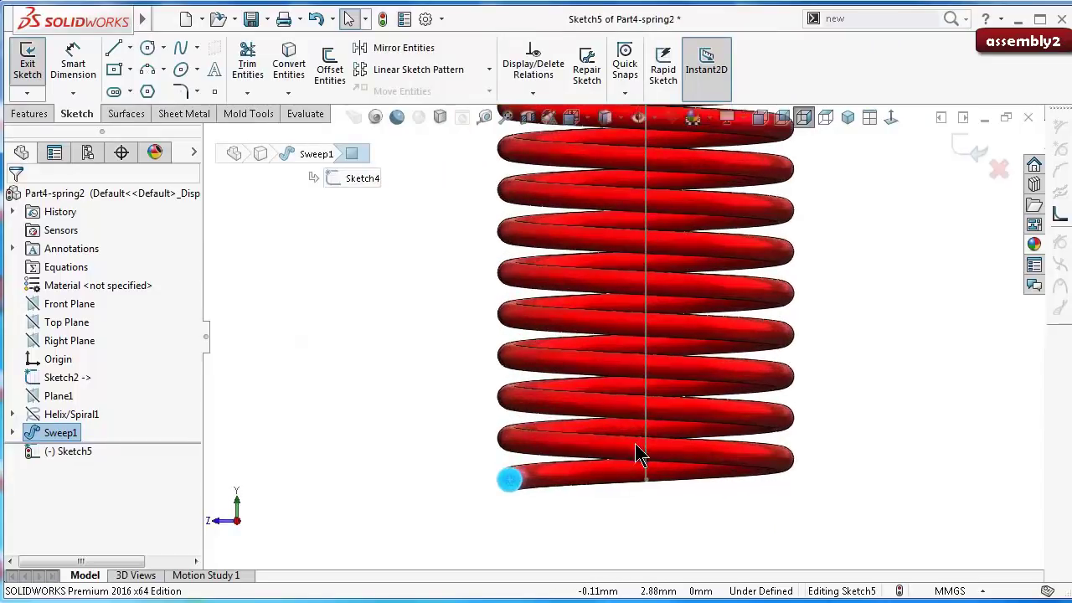
scroll(635, 443, down, 2)
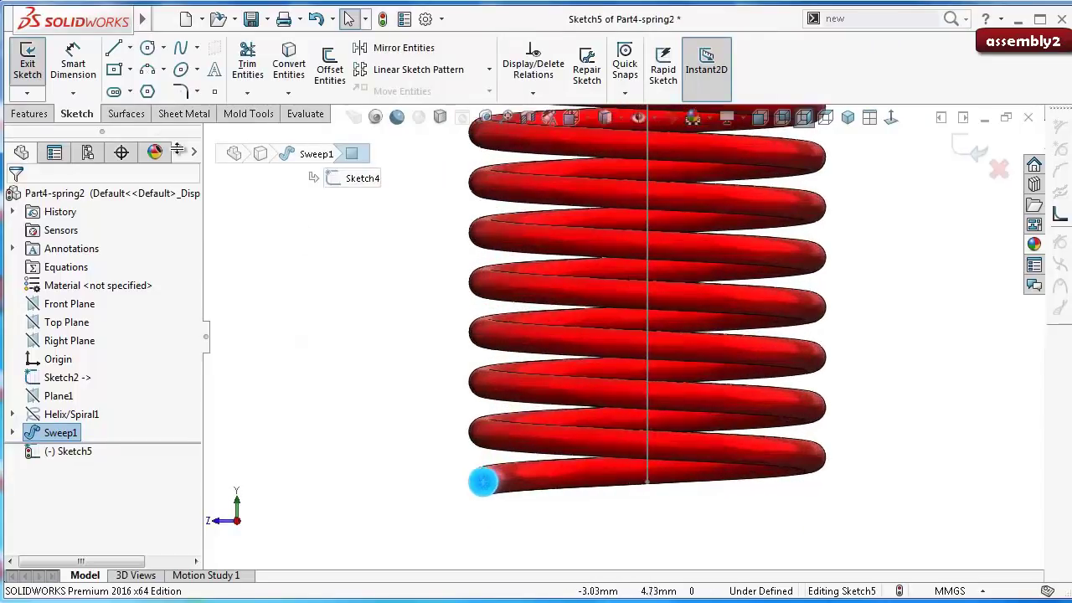
click(131, 70)
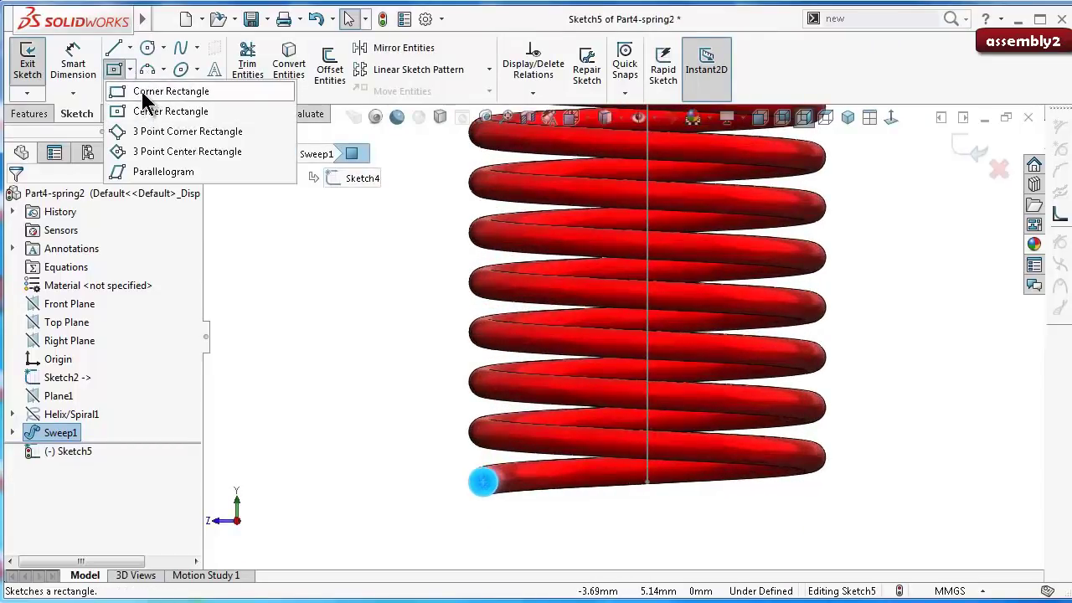
click(142, 91)
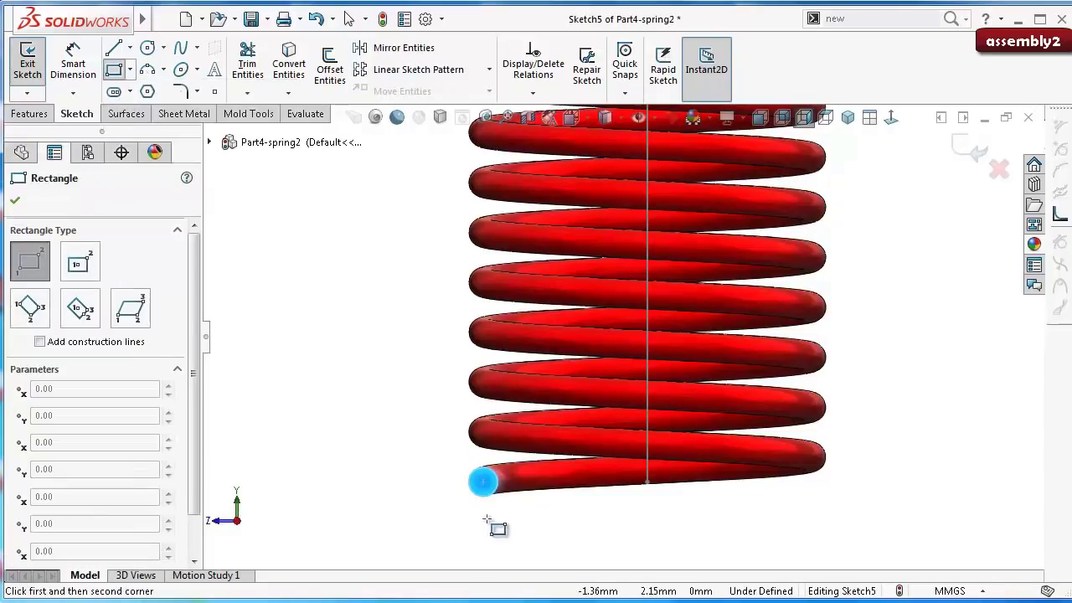
click(470, 484)
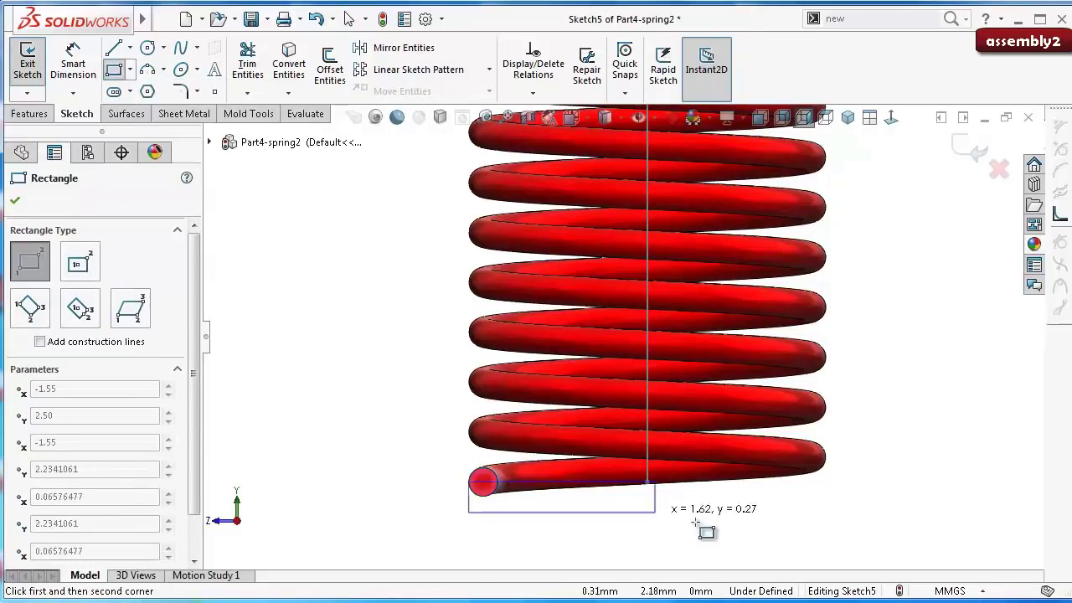
click(838, 549)
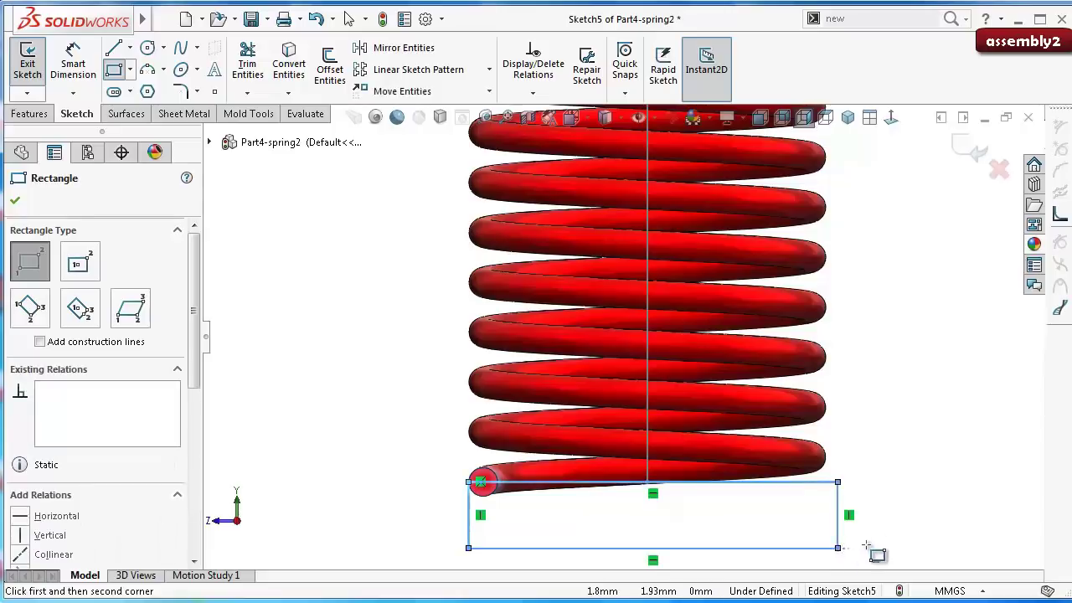
Step: Switch to Hidden Lines Visible and draw a second rectangle above the spring's top end
scroll(905, 482, up, 1)
scroll(838, 410, up, 1)
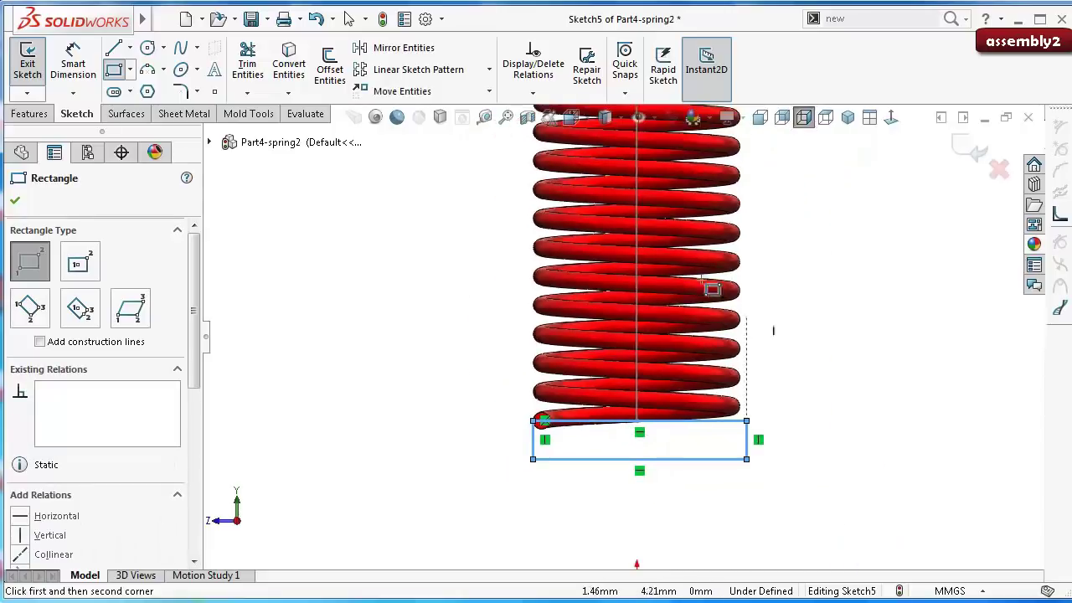
scroll(704, 268, up, 2)
scroll(624, 198, down, 1)
scroll(618, 195, down, 2)
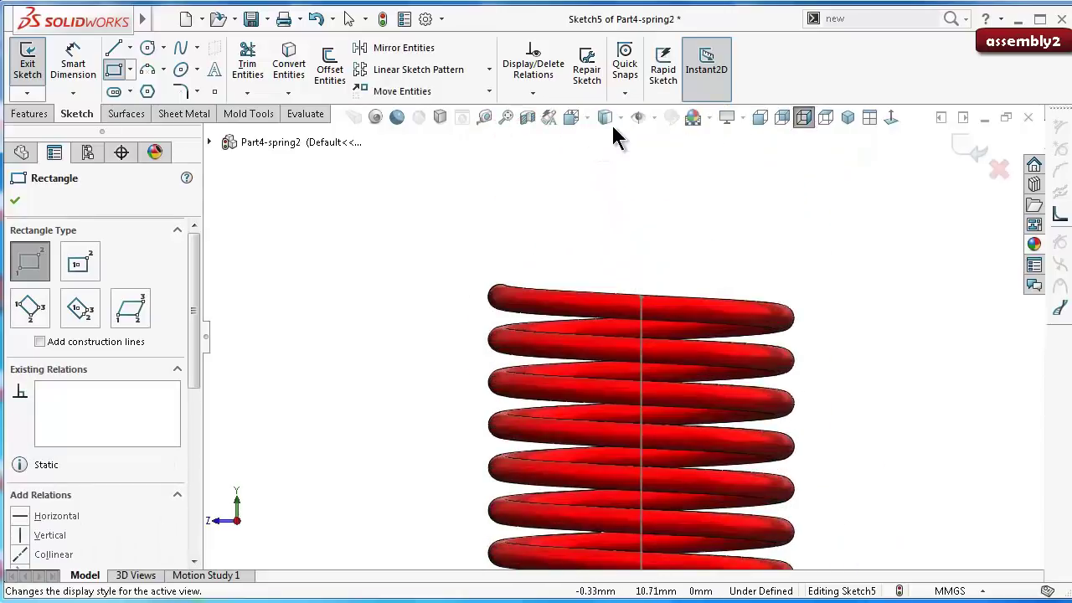
click(620, 117)
click(601, 188)
scroll(539, 274, down, 1)
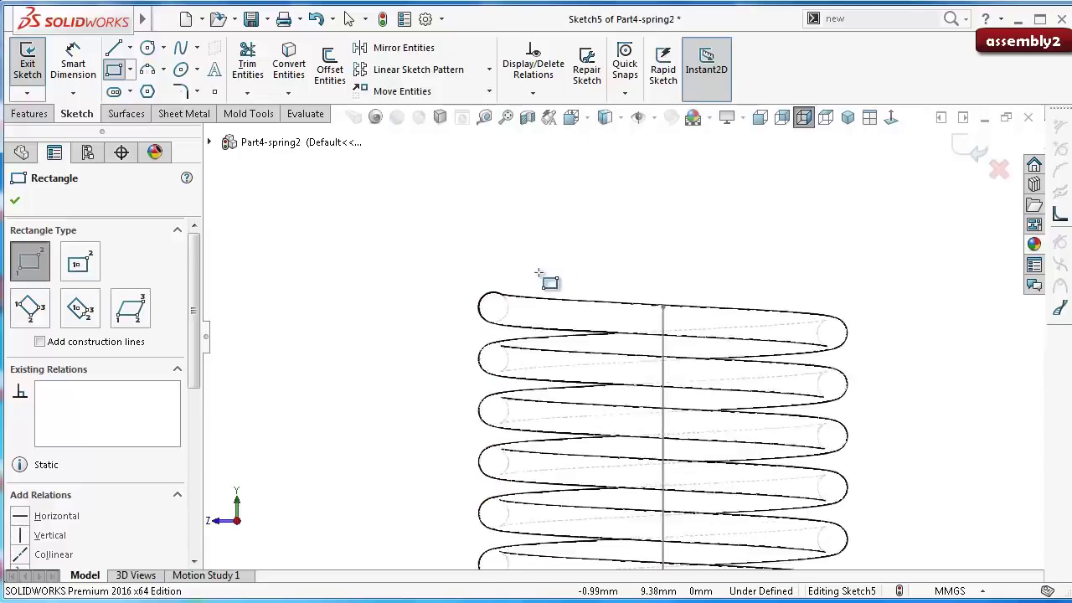
scroll(539, 274, down, 2)
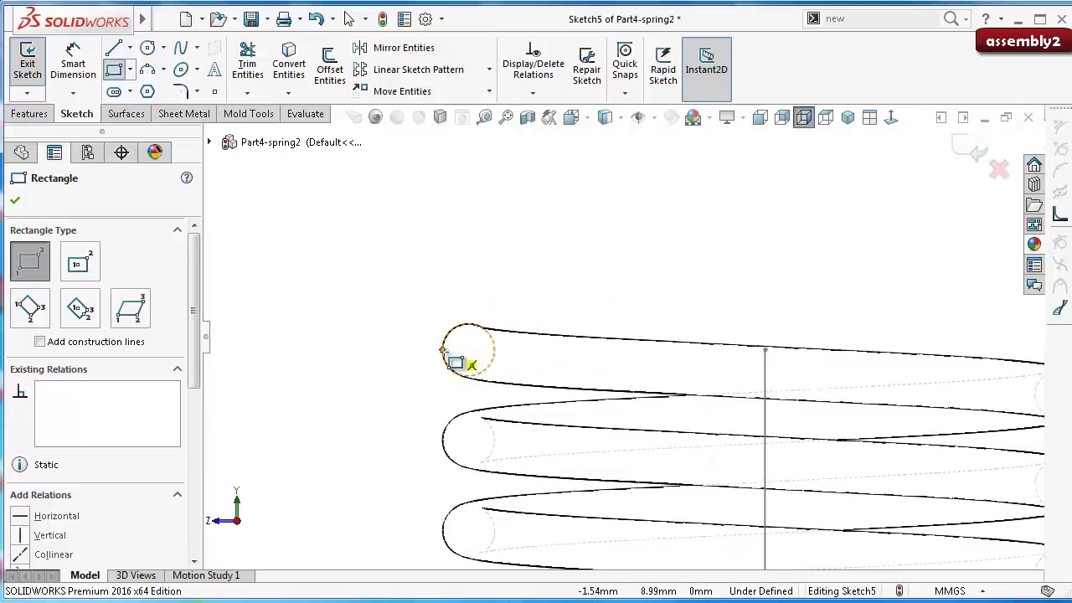
click(442, 350)
scroll(827, 293, up, 1)
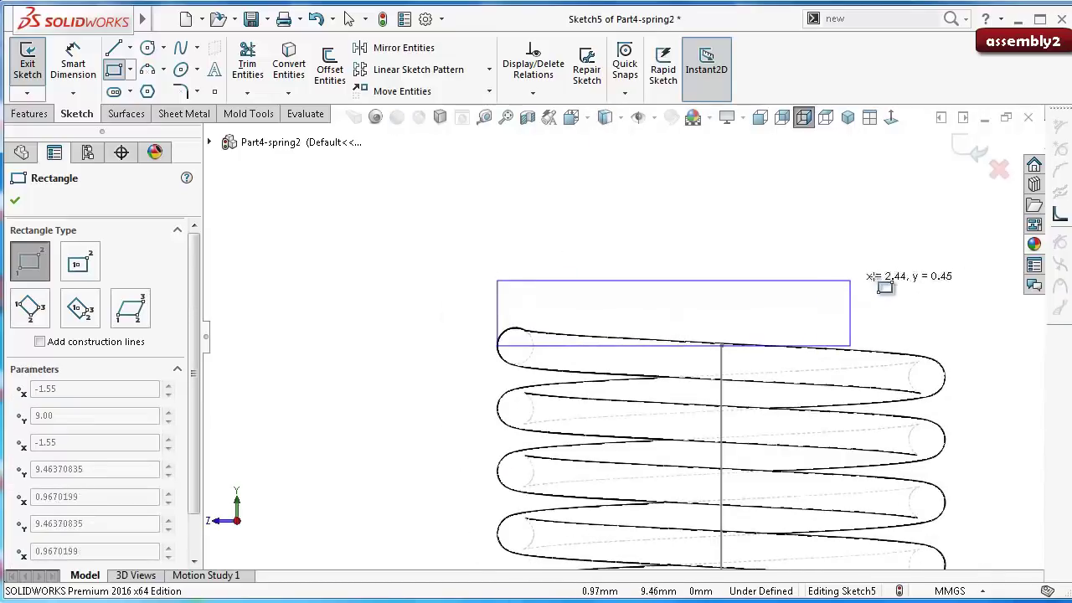
click(950, 255)
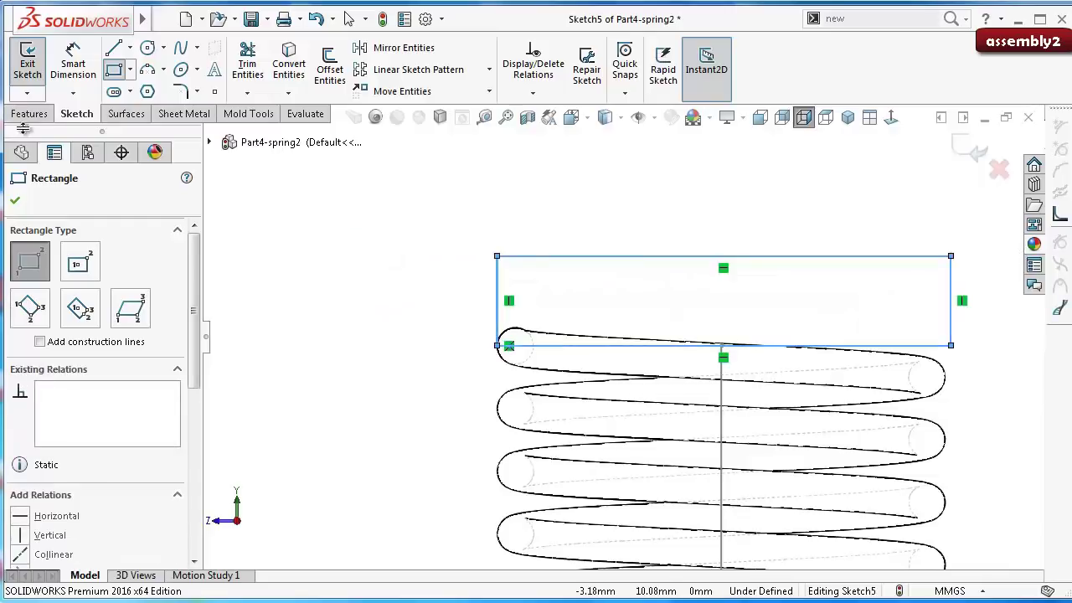
click(14, 202)
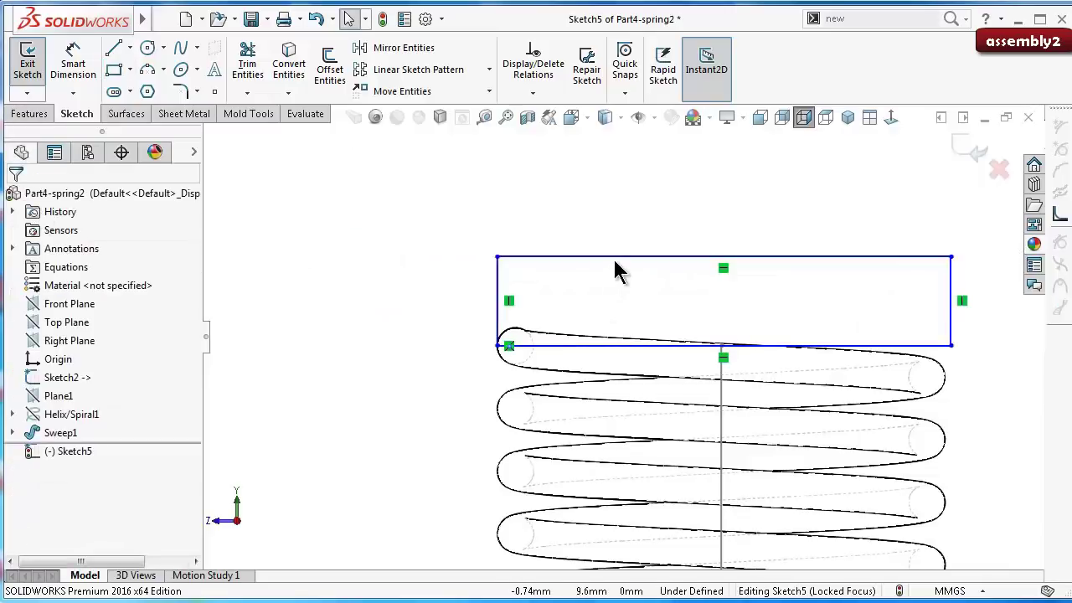
Step: Return the spring to Shaded and dimension the top rectangle's height to 0.5 mm
click(616, 119)
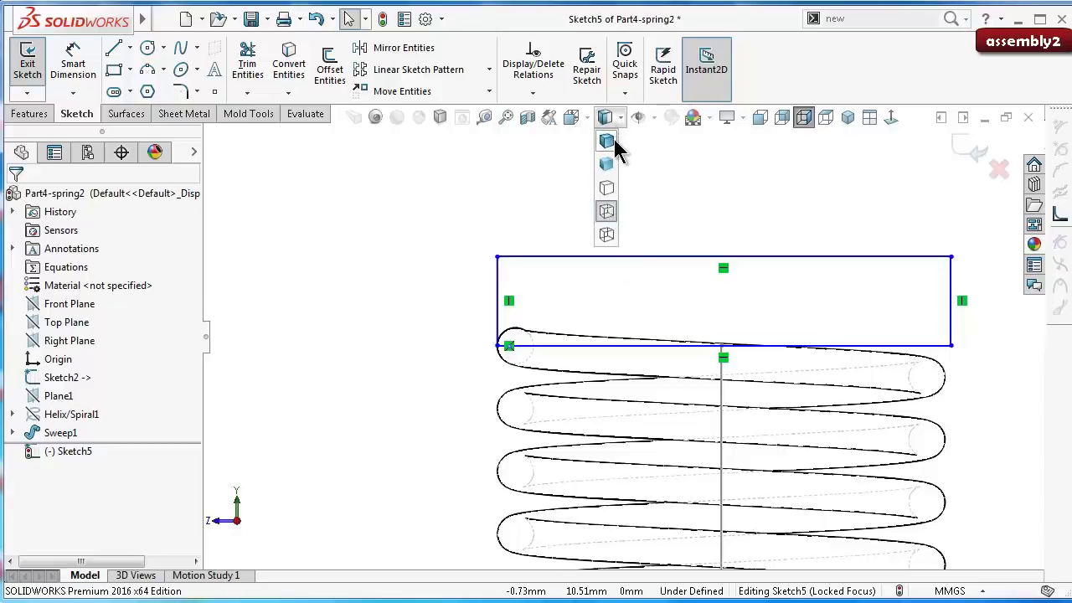
click(617, 143)
right_drag(399, 295, 385, 182)
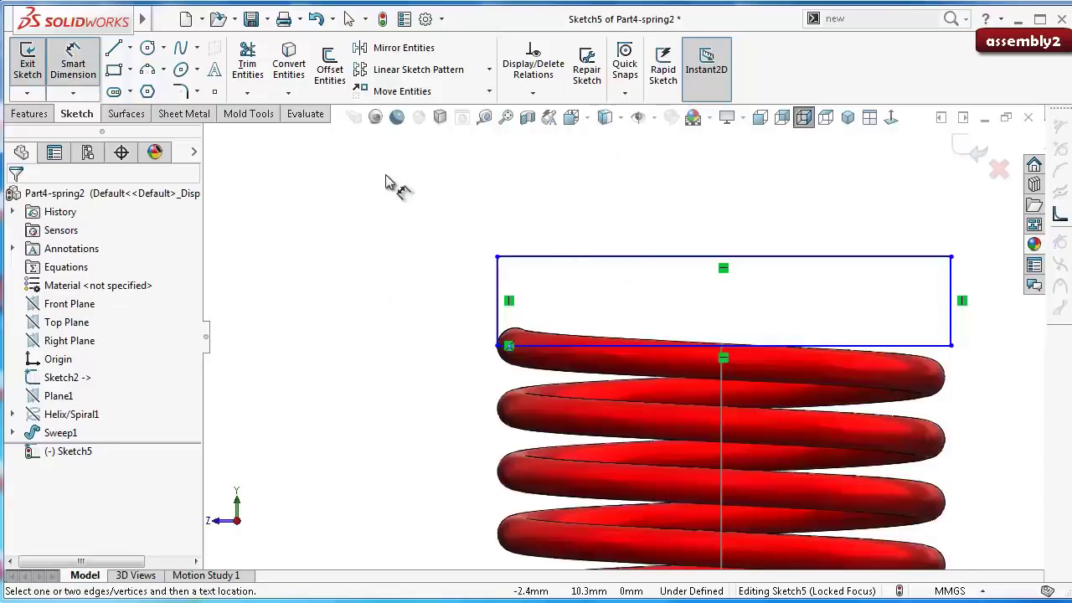
click(497, 281)
click(420, 288)
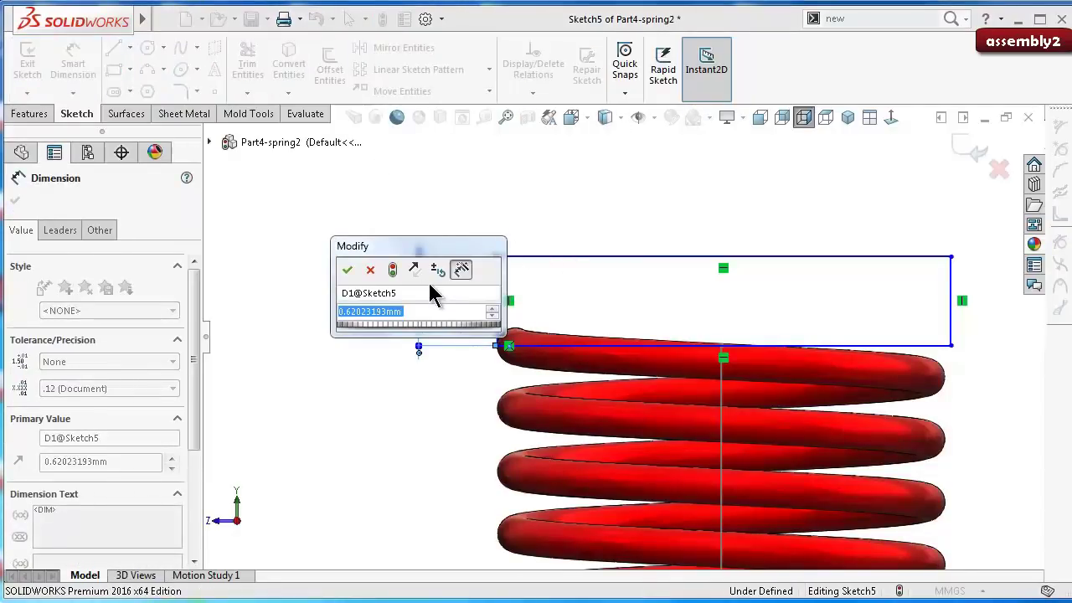
text(0.5)
key(Return)
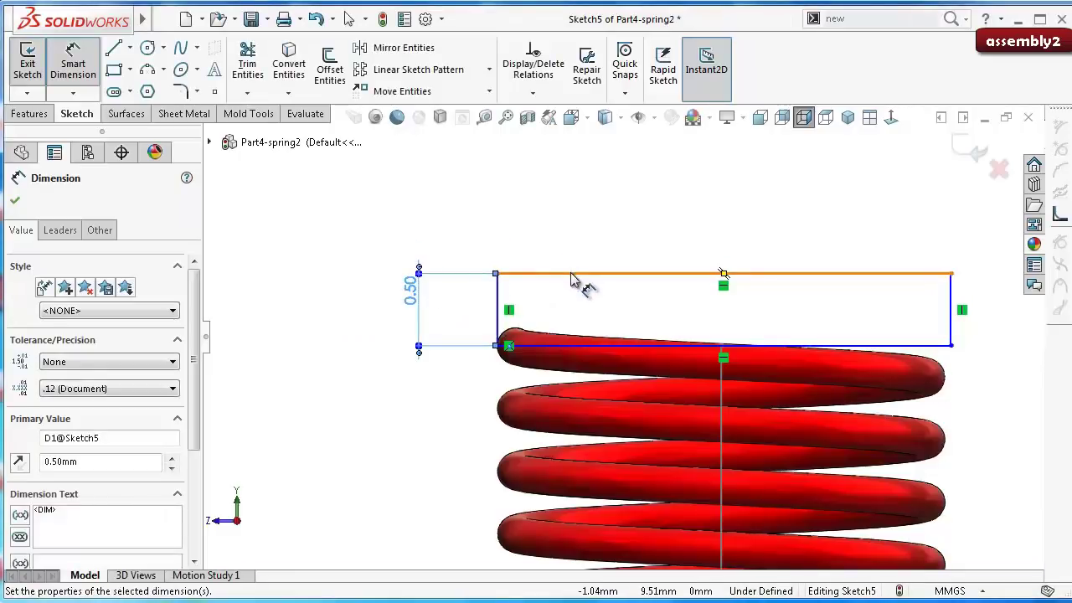
Step: Dimension the top rectangle's width to 3.25 mm, then select its short left side
click(572, 275)
click(575, 232)
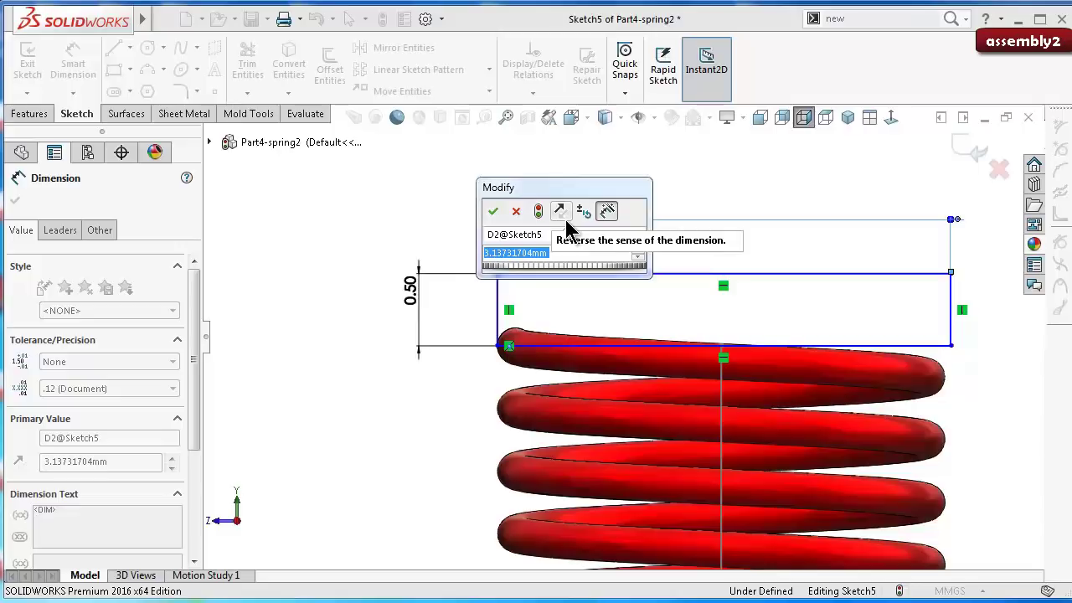
text(3.25)
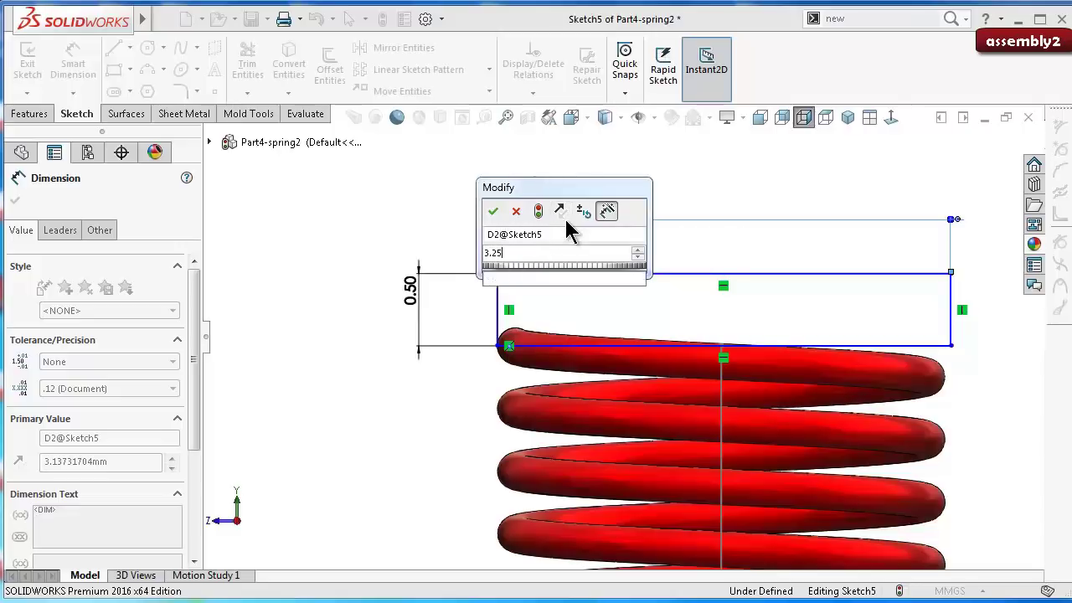
key(Return)
scroll(721, 286, up, 2)
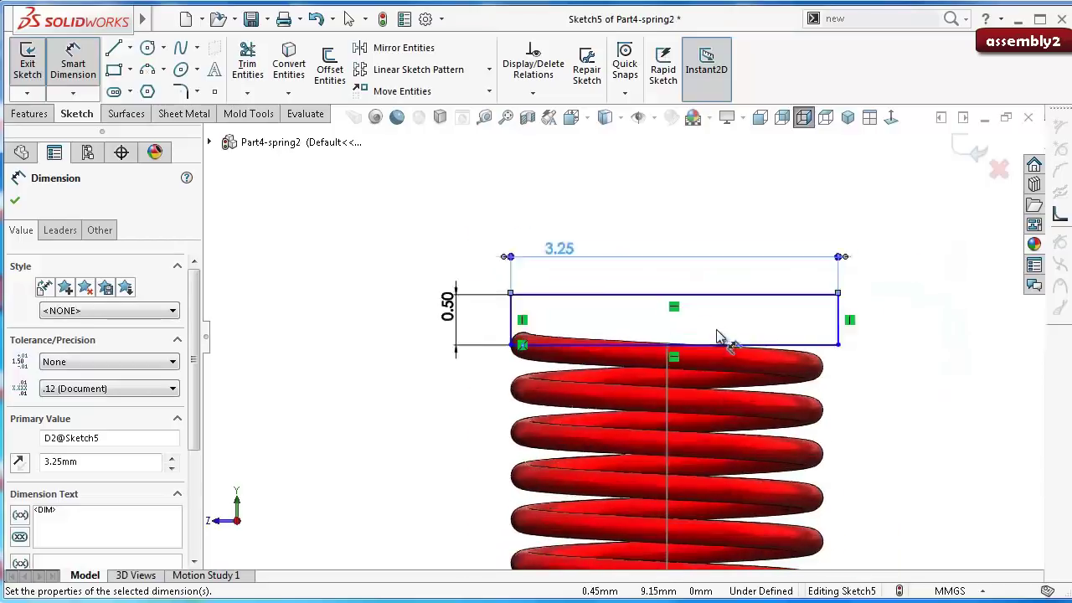
scroll(653, 340, down, 2)
scroll(580, 339, up, 1)
scroll(580, 339, down, 2)
scroll(465, 366, down, 2)
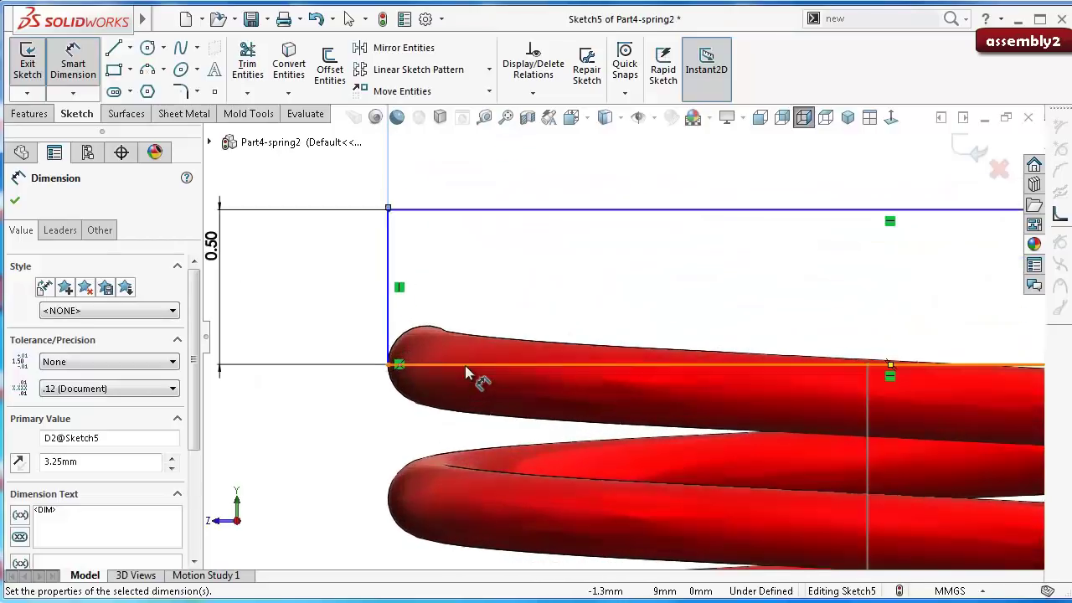
click(367, 409)
scroll(394, 407, up, 2)
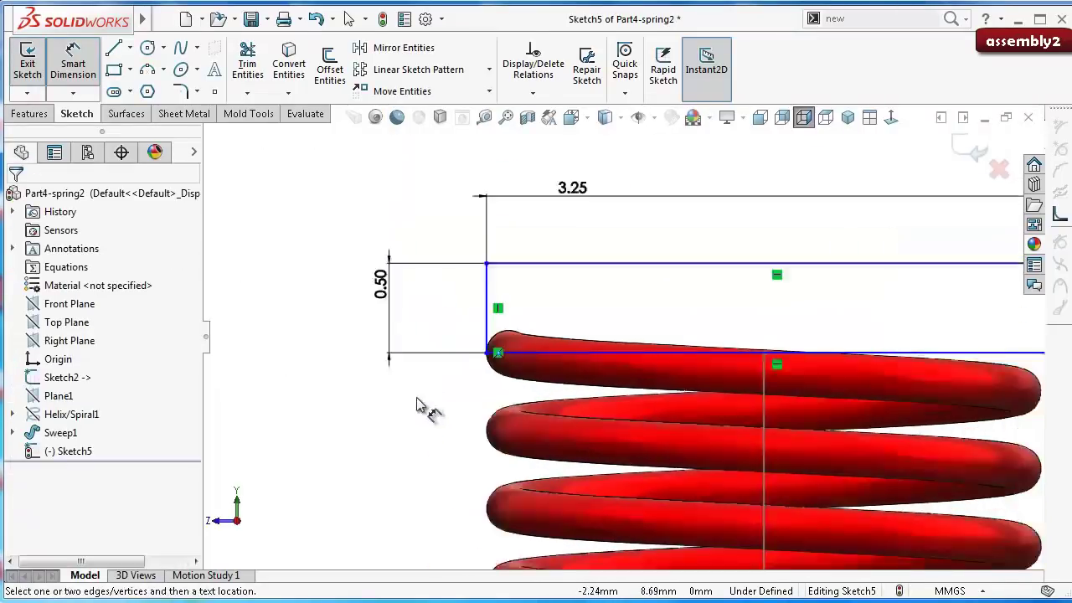
scroll(469, 419, up, 2)
scroll(515, 430, up, 1)
scroll(578, 377, up, 1)
scroll(590, 339, down, 2)
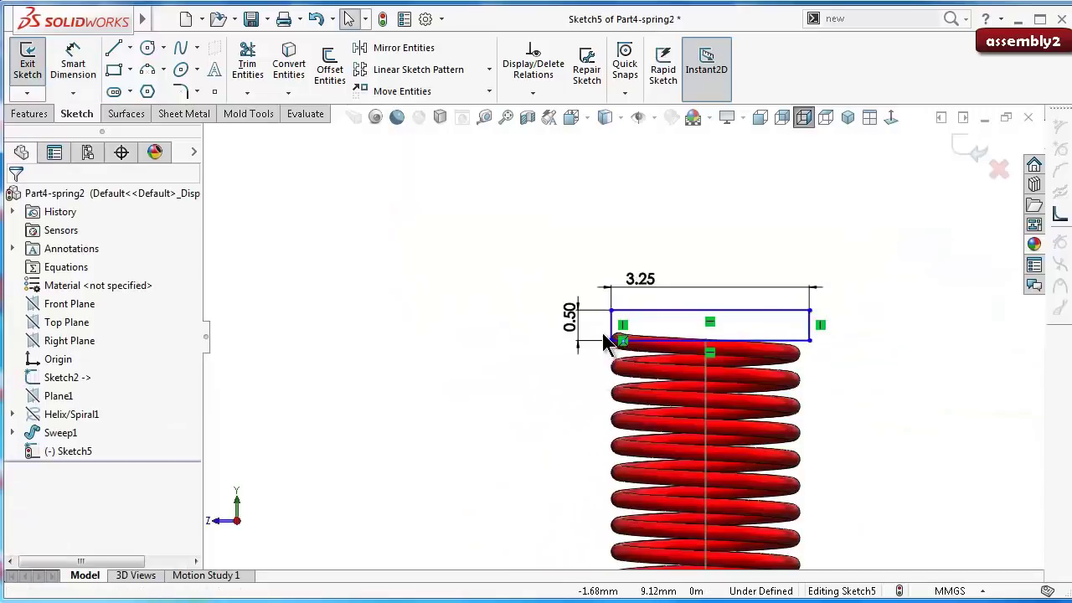
drag(611, 325, 616, 517)
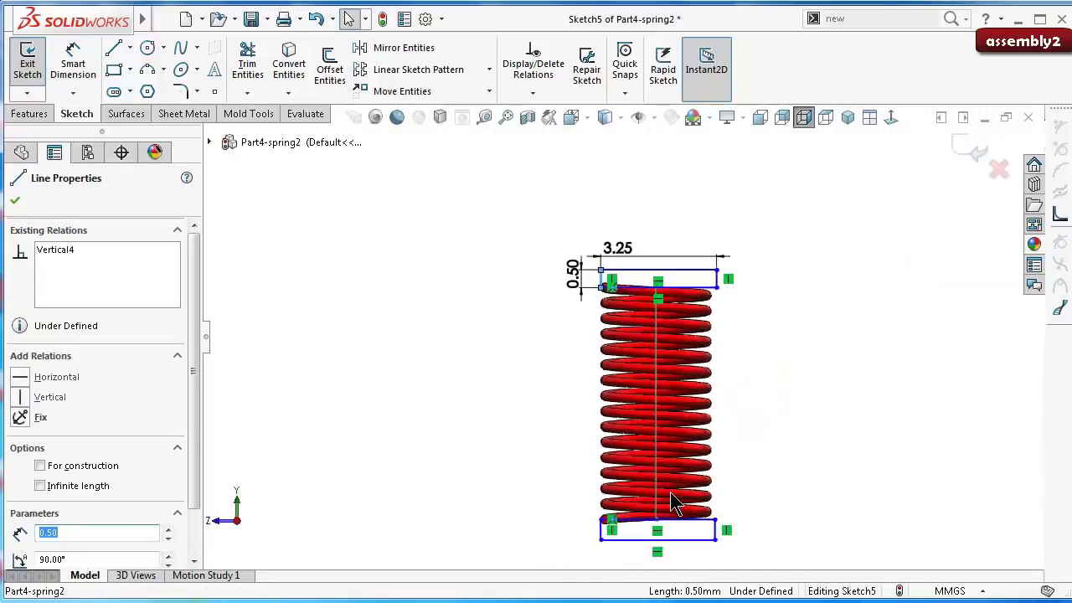
Step: Make the two rectangle sides equal, and make the spring path's bottom end point coincident with the rectangle edge
ctrl+click(527, 443)
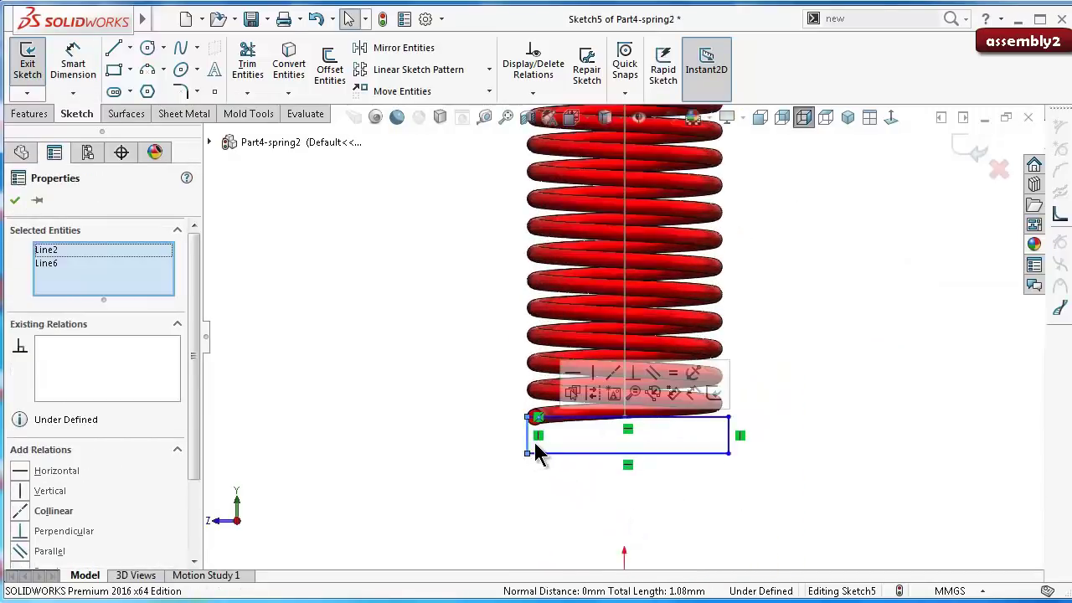
click(677, 381)
scroll(634, 427, down, 3)
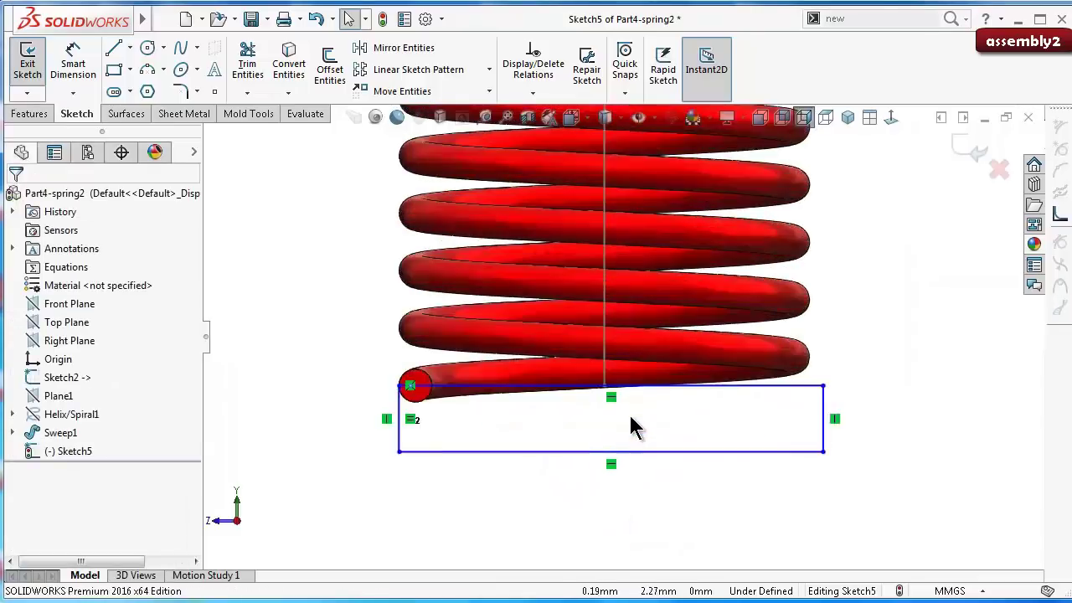
scroll(595, 377, down, 3)
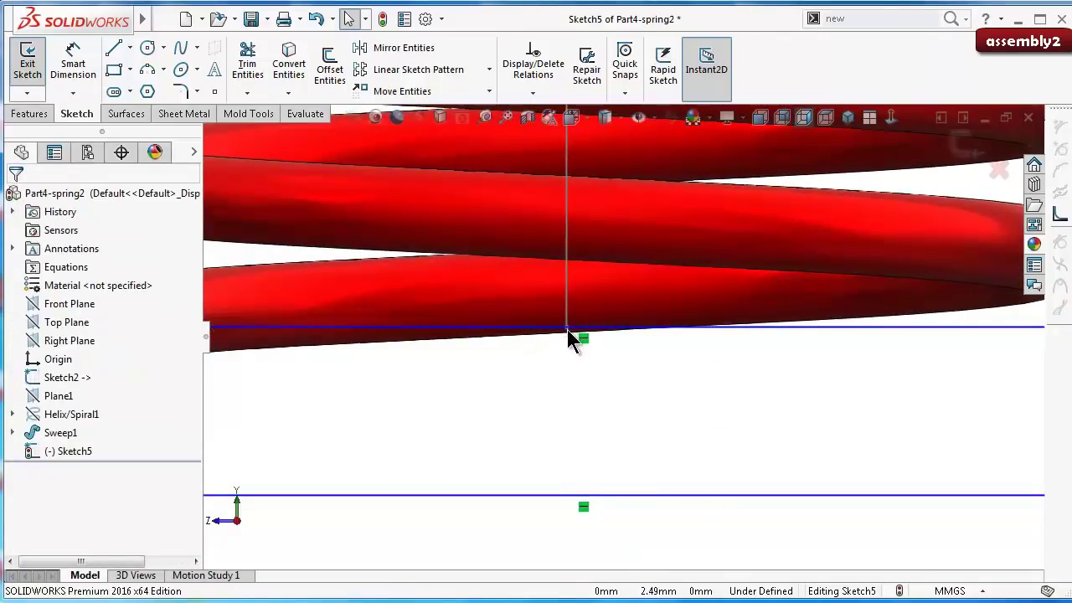
click(567, 329)
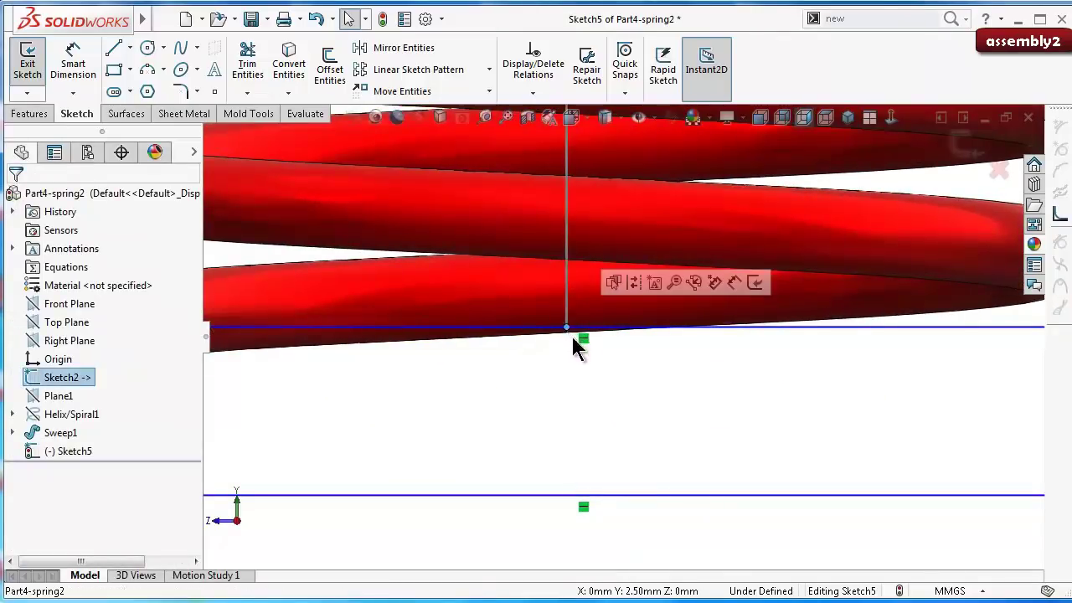
ctrl+click(715, 327)
click(780, 260)
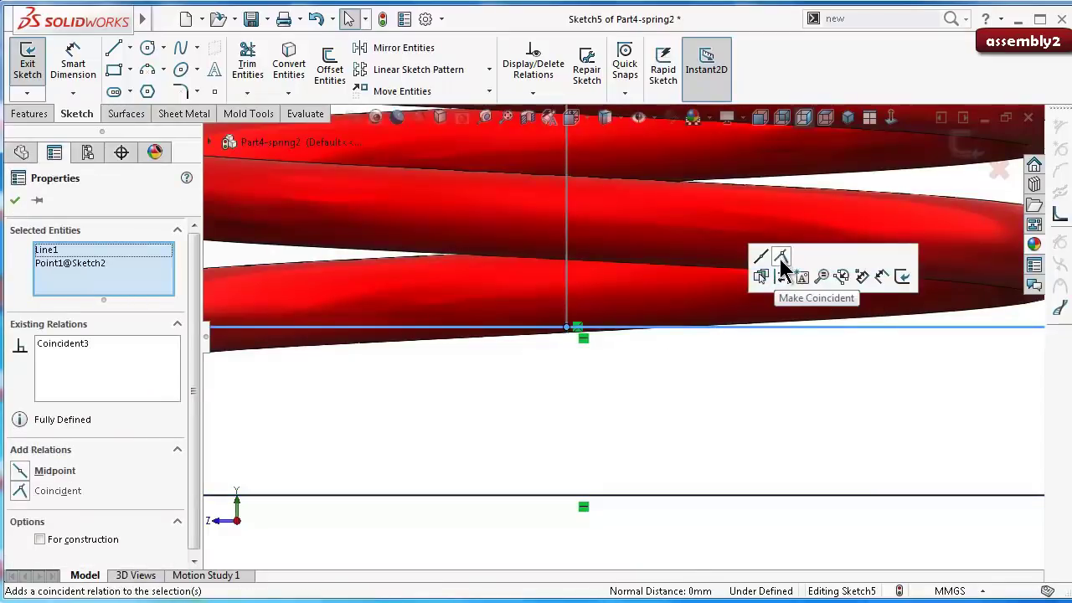
Step: Make the spring path's top end point coincident with the top rectangle's lower edge
scroll(728, 299, up, 3)
scroll(701, 240, up, 3)
scroll(656, 178, up, 2)
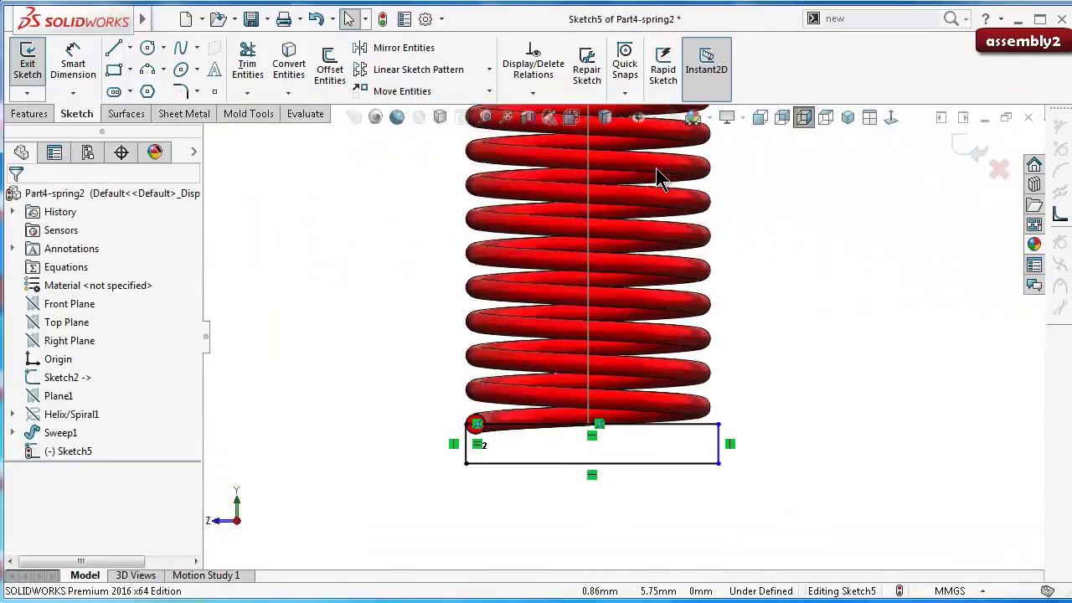
scroll(656, 176, up, 2)
scroll(641, 179, up, 2)
scroll(628, 196, down, 3)
scroll(598, 324, down, 4)
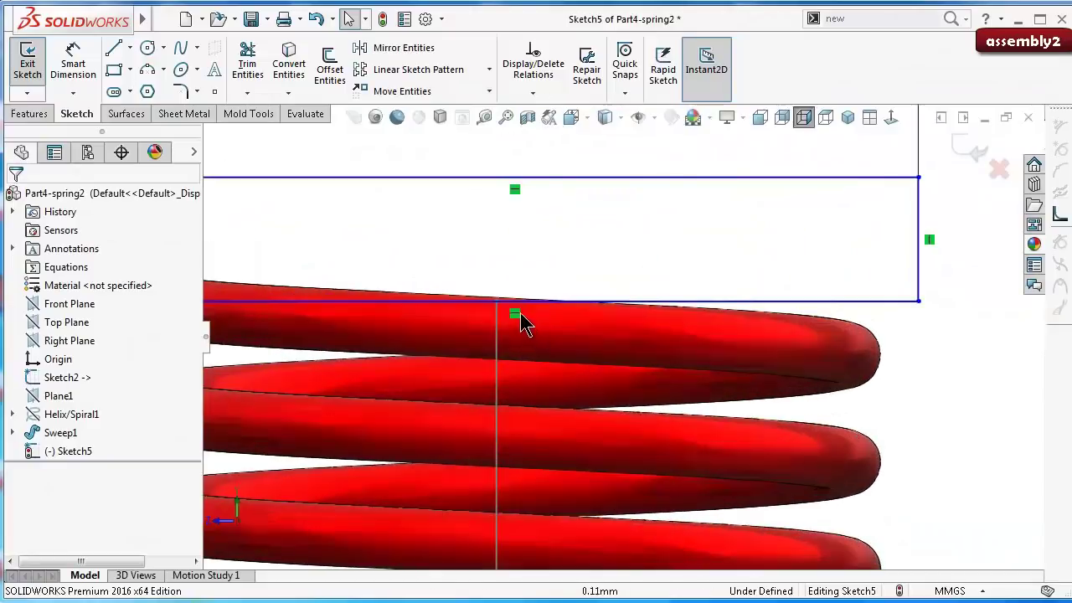
click(497, 302)
ctrl+click(776, 300)
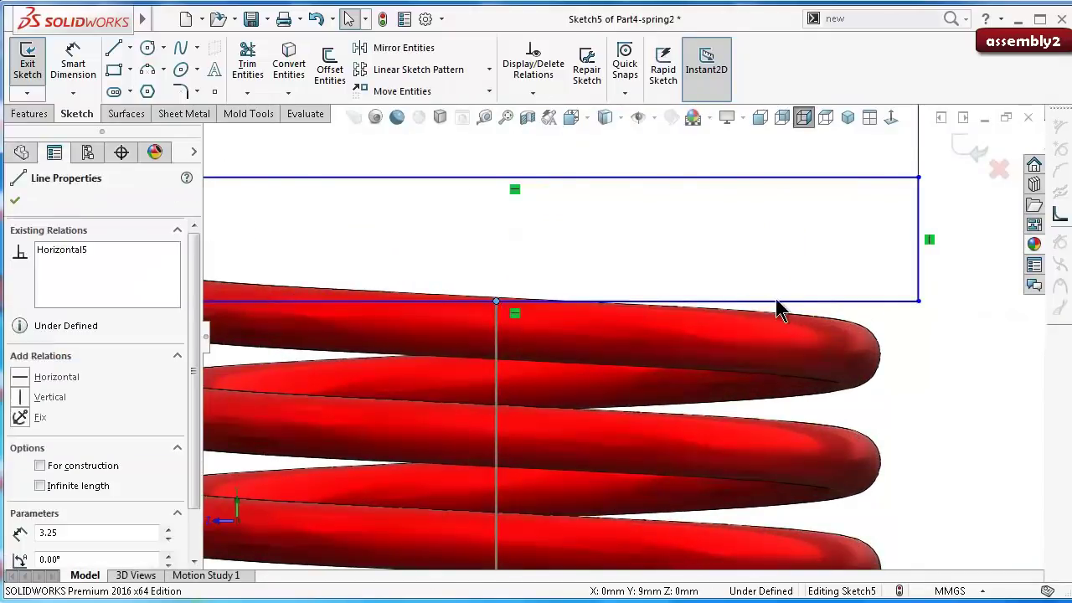
click(843, 233)
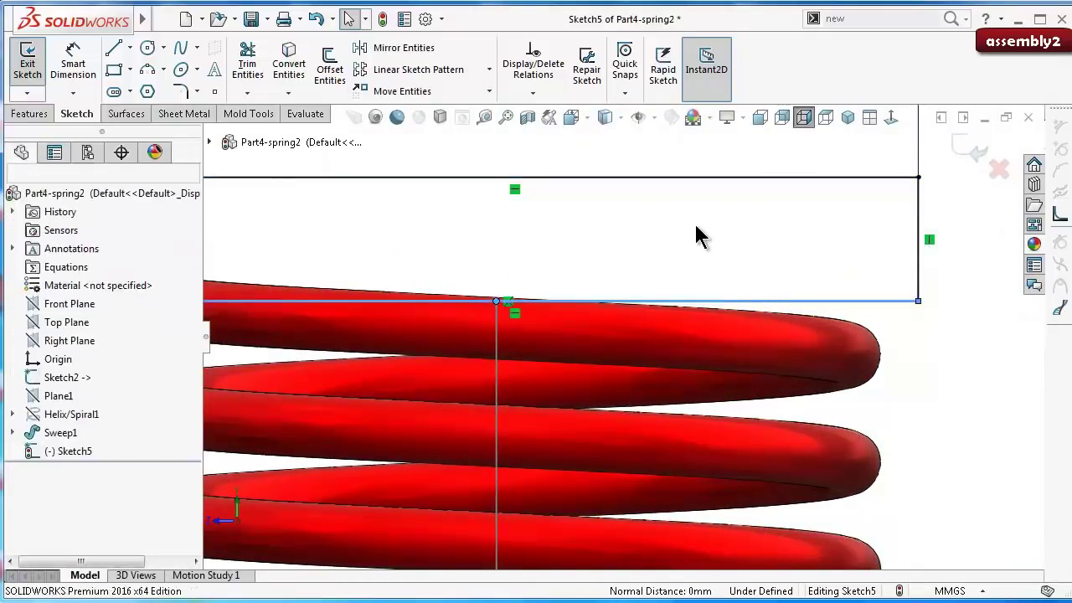
Step: Make the lower rectangle's bottom line equal to the top rectangle line, fully defining Sketch5
scroll(689, 257, up, 1)
scroll(626, 383, up, 3)
scroll(656, 498, up, 2)
scroll(598, 466, down, 3)
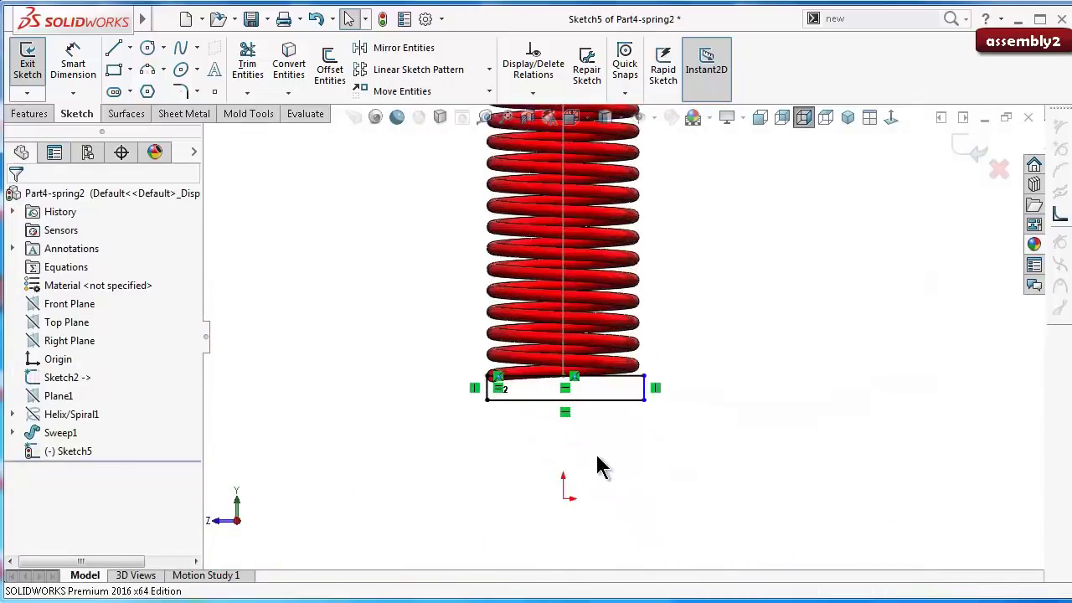
scroll(615, 407, down, 2)
scroll(656, 398, down, 2)
click(678, 376)
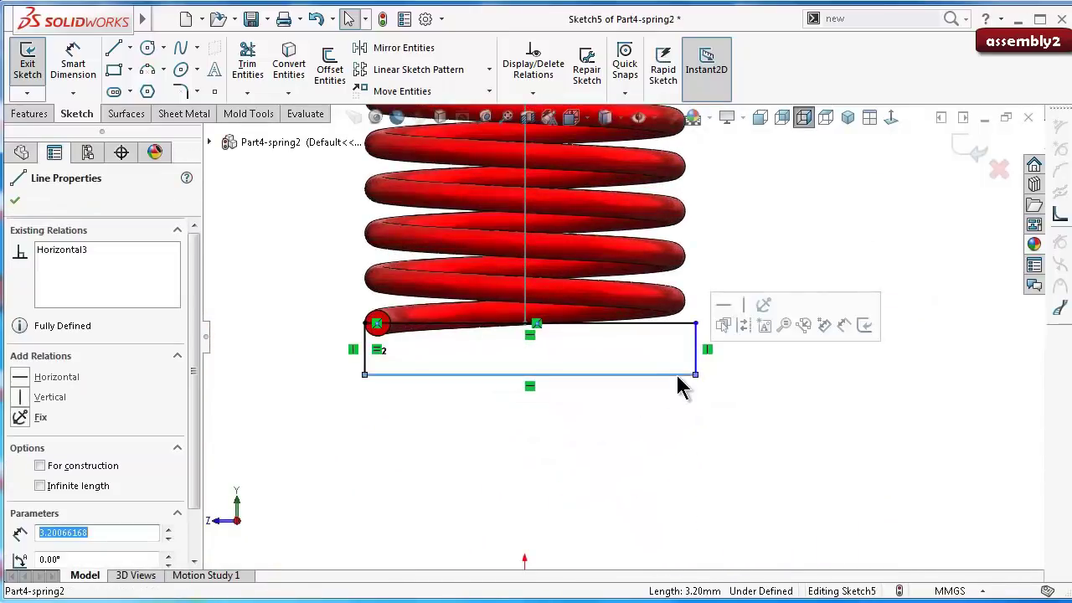
scroll(672, 277, up, 3)
scroll(647, 228, up, 3)
scroll(616, 295, down, 2)
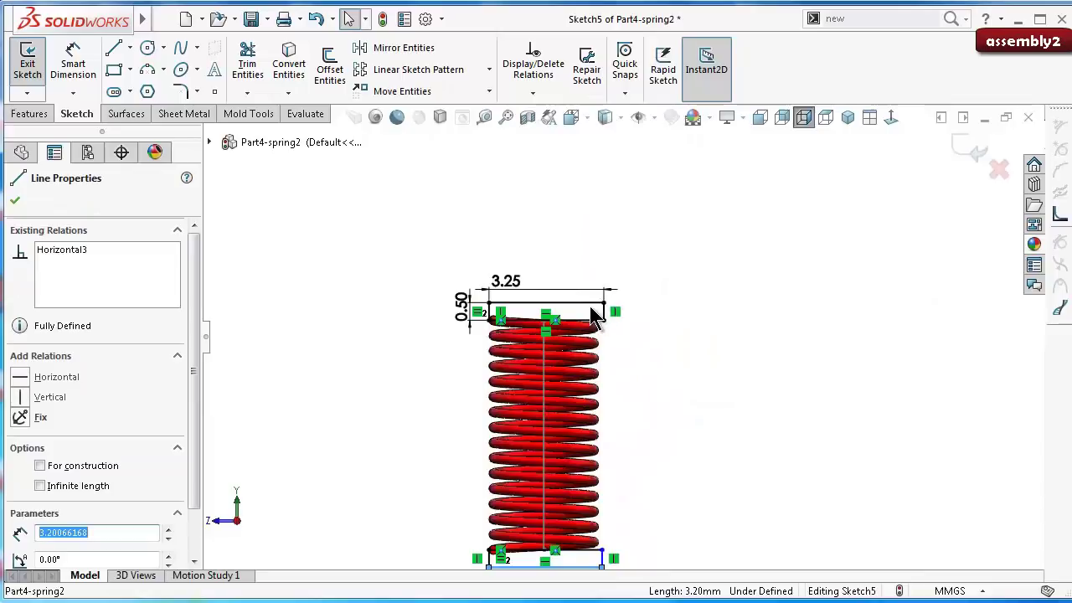
ctrl+click(591, 305)
click(736, 234)
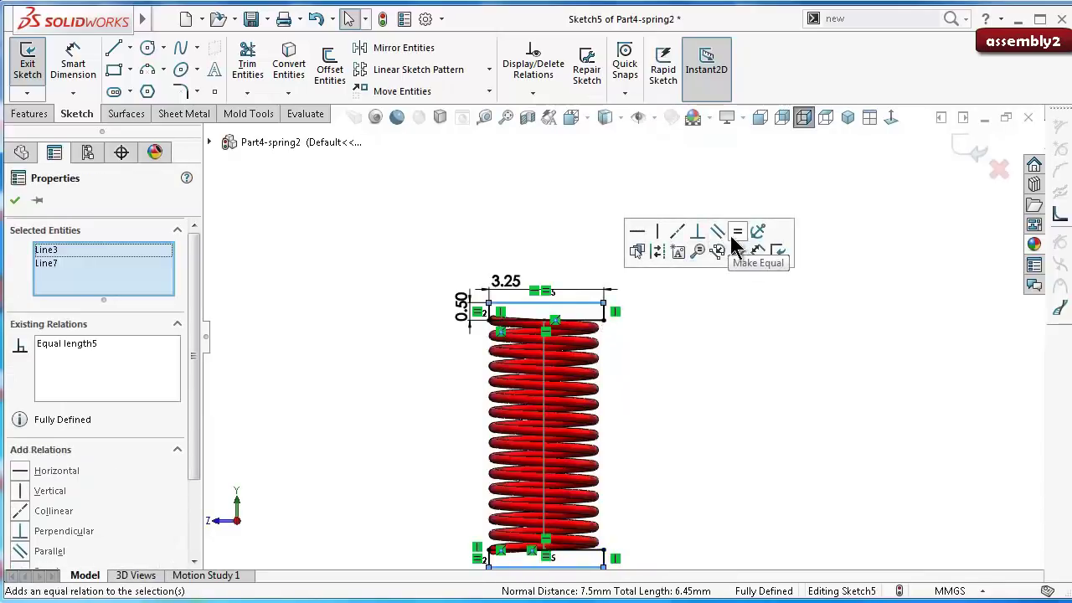
click(758, 338)
middle_drag(758, 338, 639, 384)
Step: Extrude-cut the rectangle sketch with Through All - Both to trim the spring ends
click(30, 114)
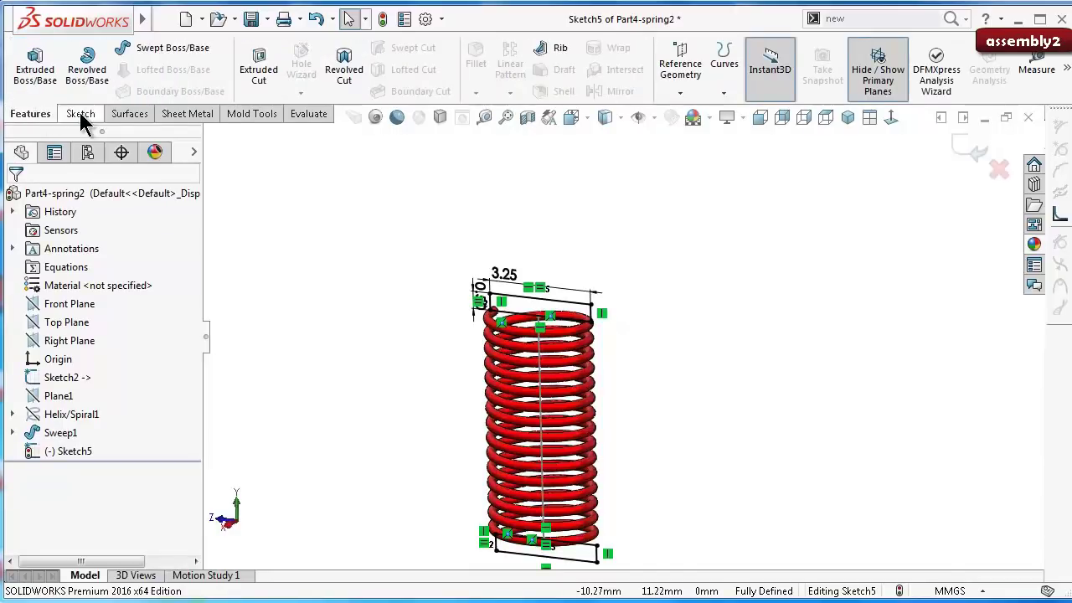
click(270, 94)
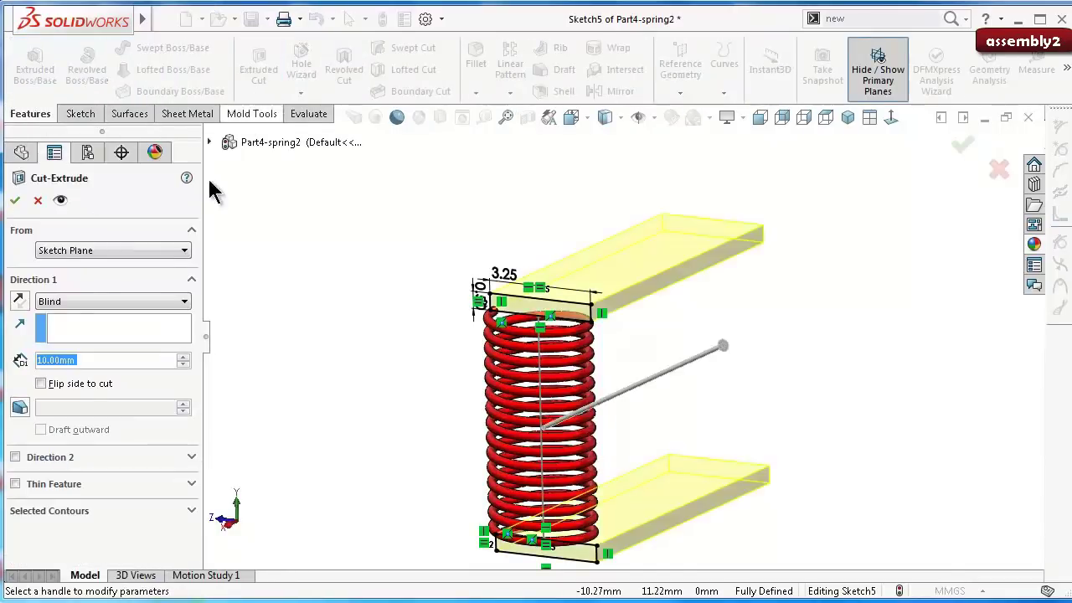
click(84, 302)
click(94, 339)
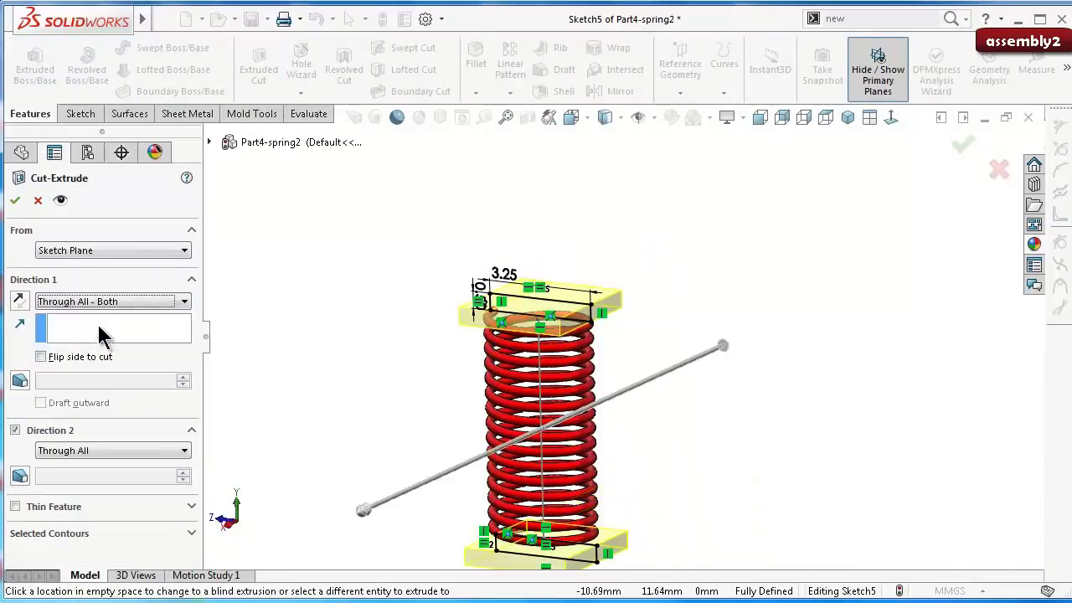
click(17, 201)
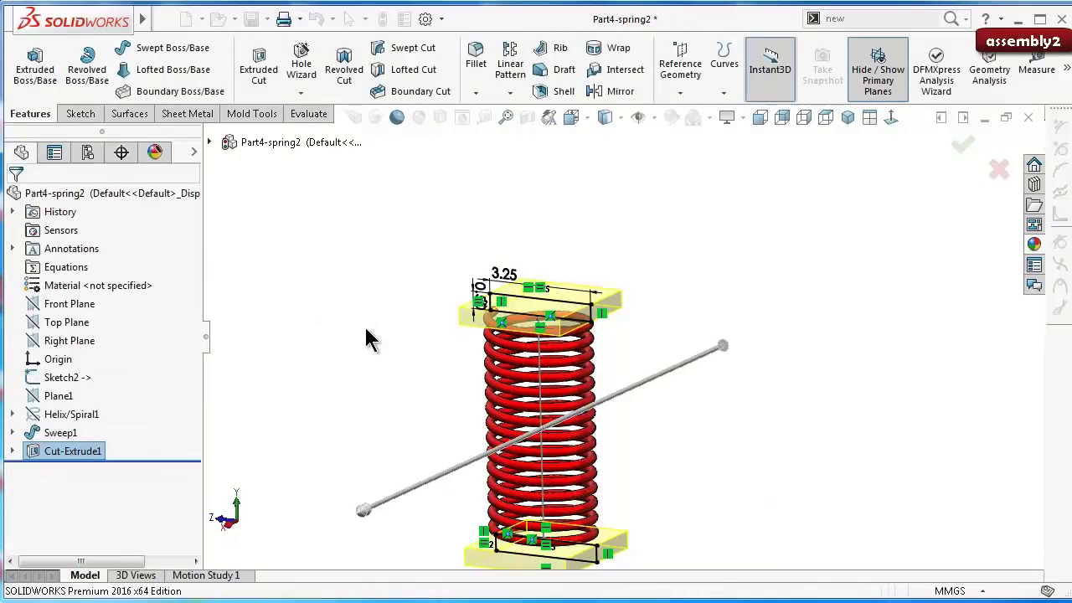
Step: Orbit and tilt the spring to check that both ends are cut flat
click(373, 349)
middle_drag(455, 343, 470, 472)
key(ctrl+4)
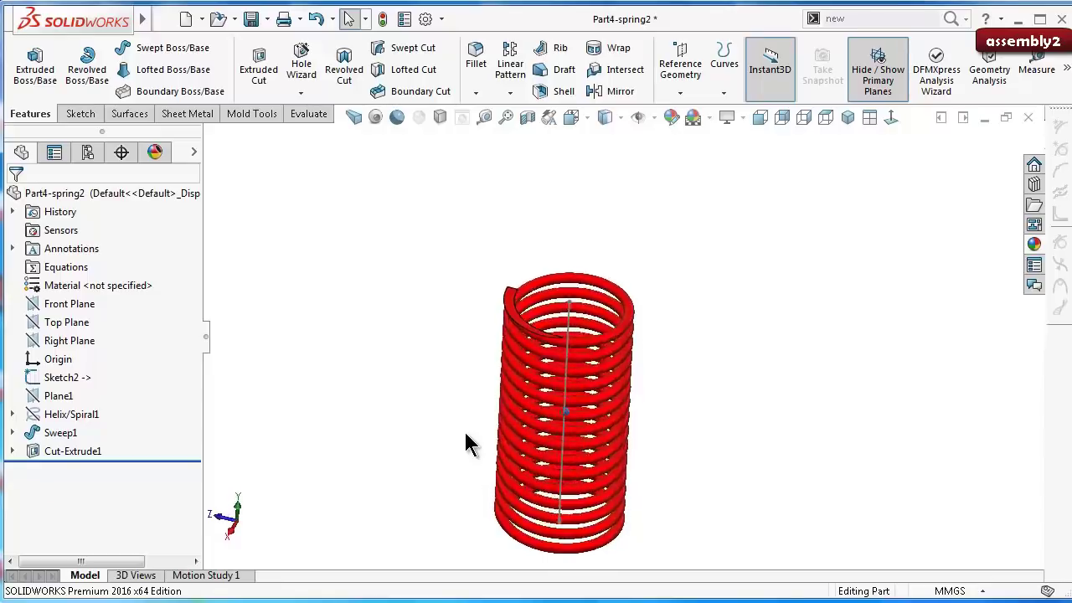
key(Up)
key(Down)
key(Down)
key(Up)
key(Up)
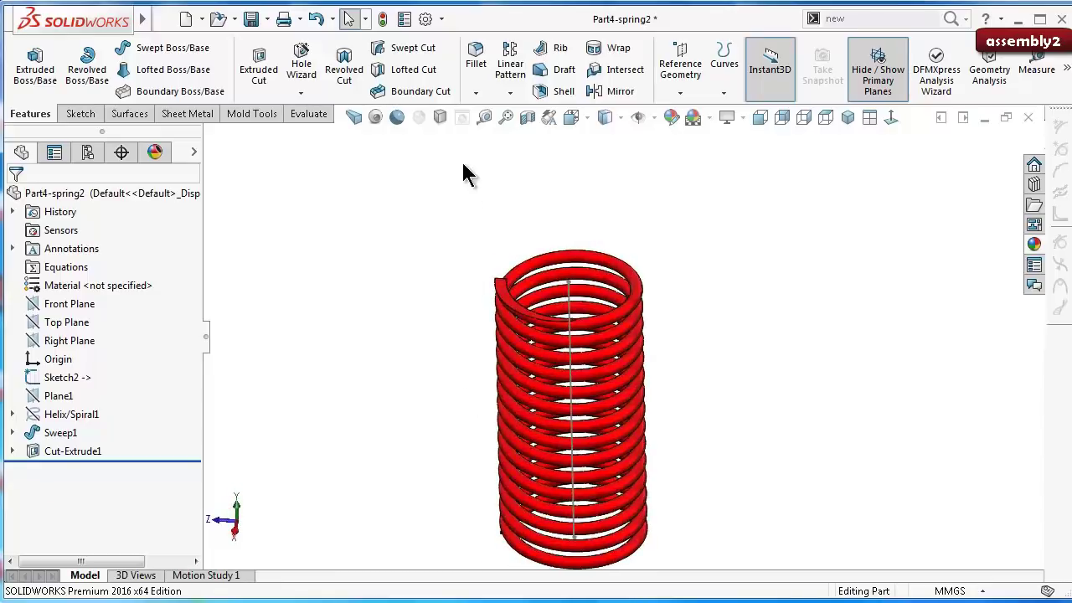
key(Left)
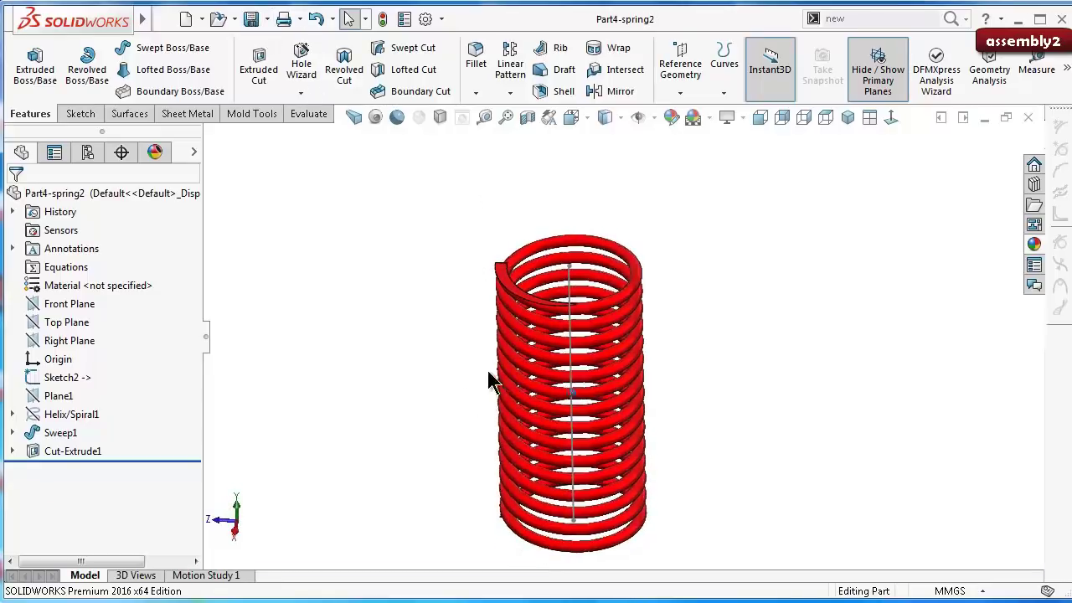
middle_drag(491, 378, 536, 459)
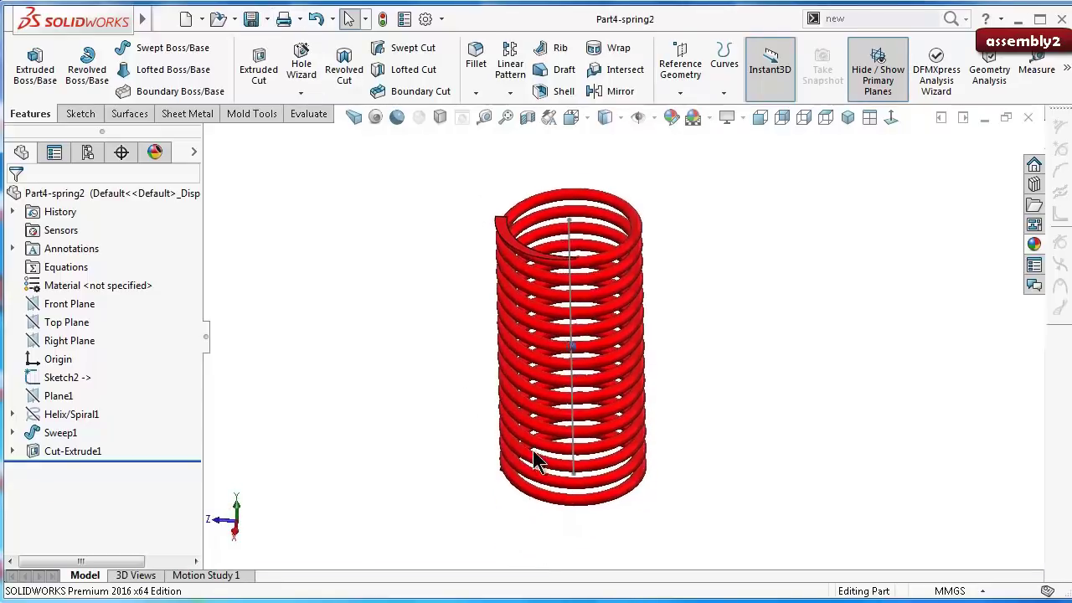
Step: Minimize the spring part and restore the KeyHolder assemb T307 assembly, rebuilding it with the changed spring
click(986, 124)
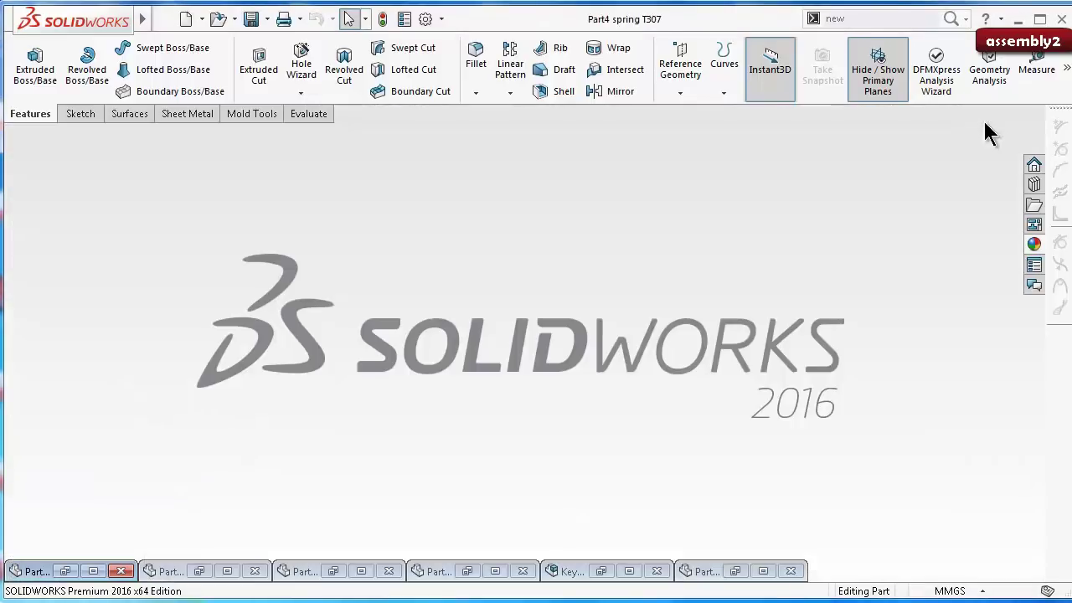
double_click(567, 576)
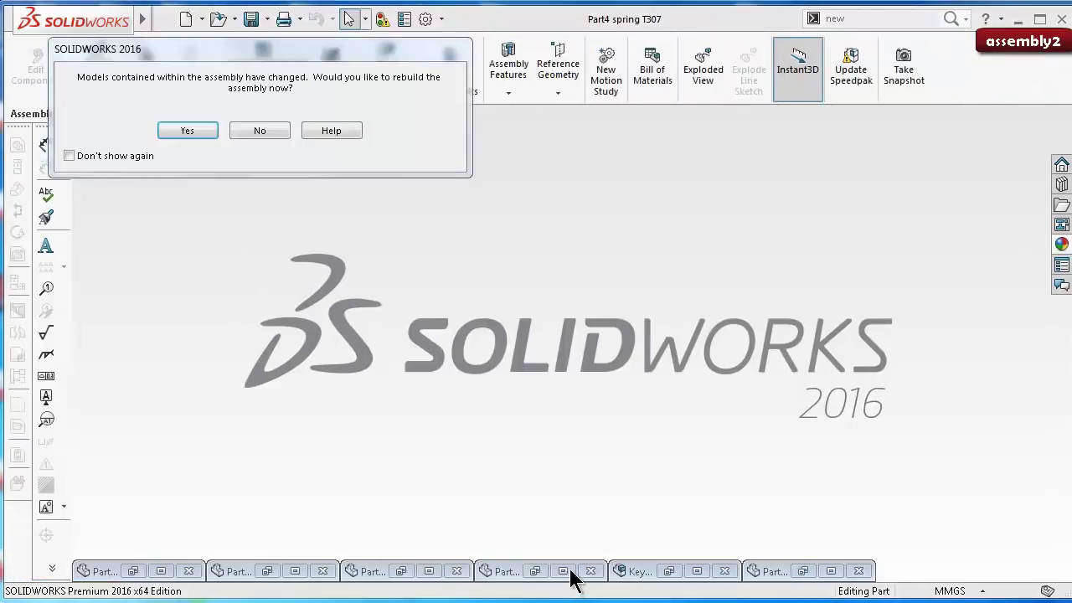
click(196, 132)
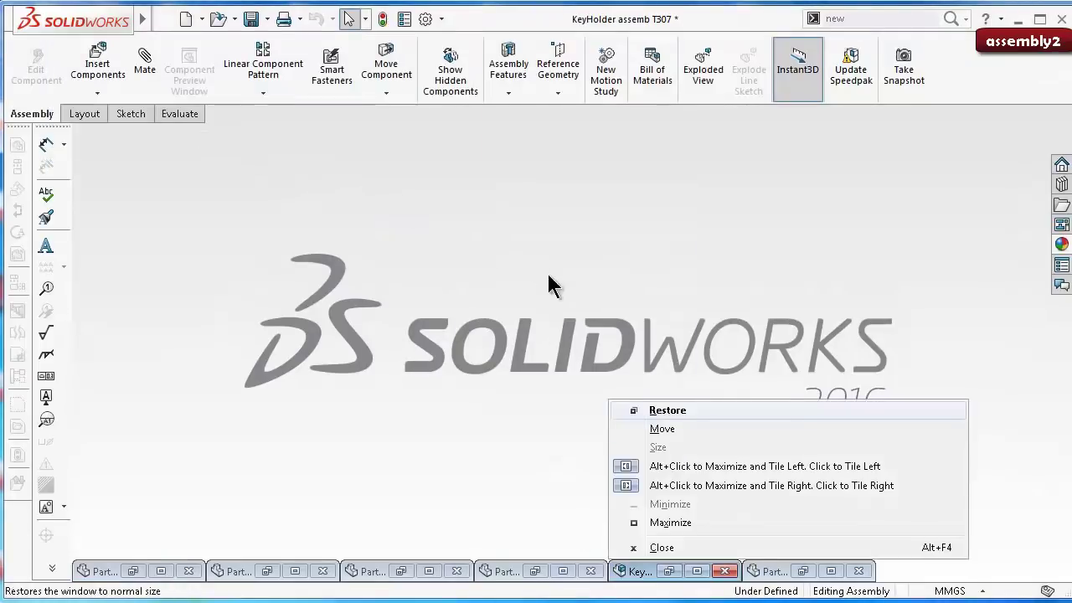
click(662, 411)
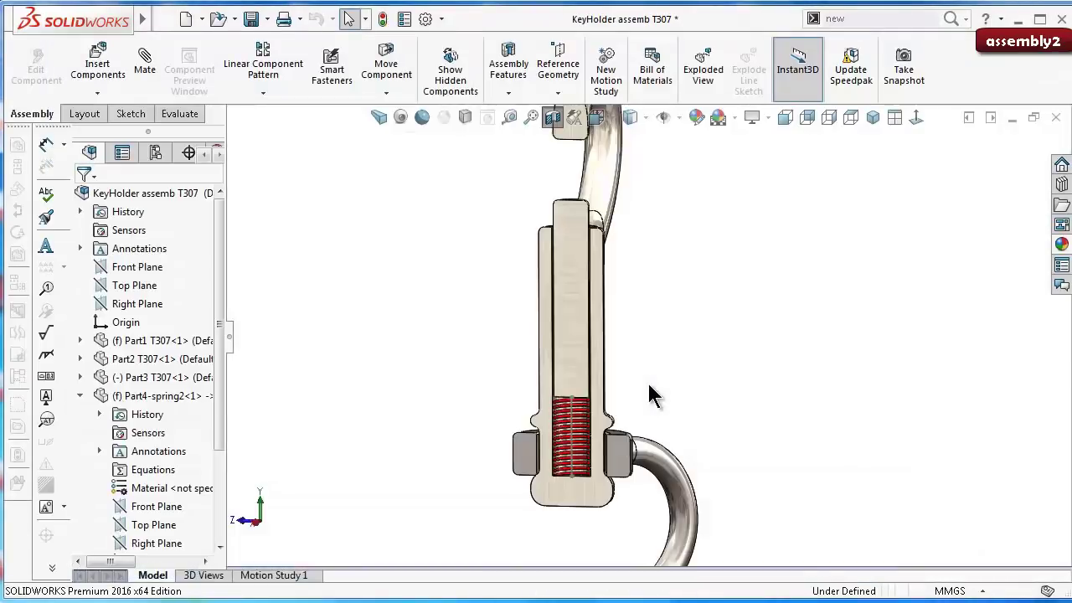
Step: Zoom to the spring and hide its leftover sketch line
scroll(646, 413, down, 2)
scroll(618, 402, down, 2)
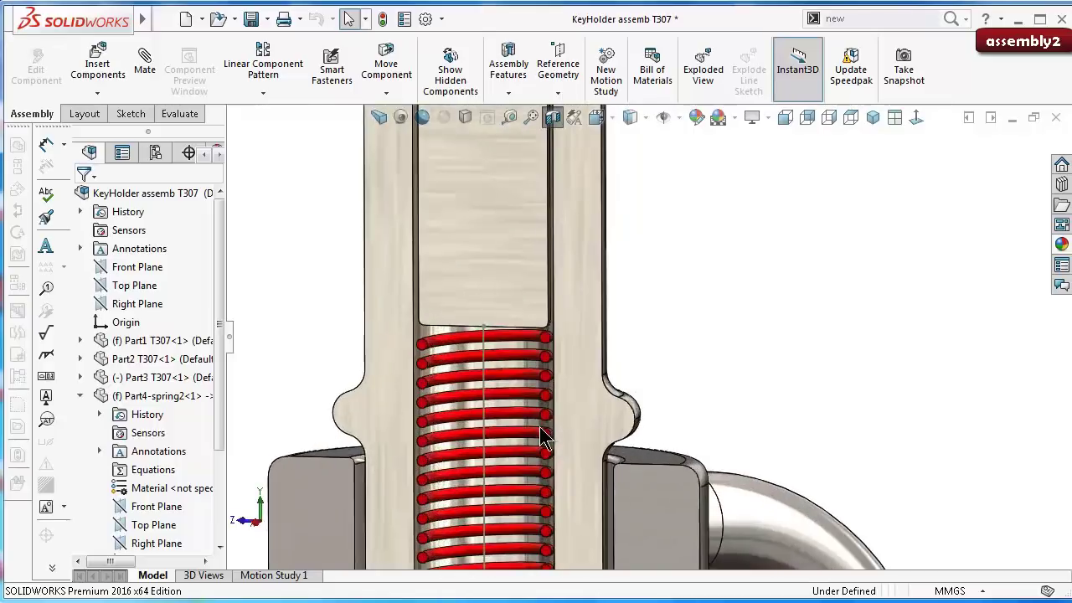
scroll(539, 426, down, 3)
click(473, 302)
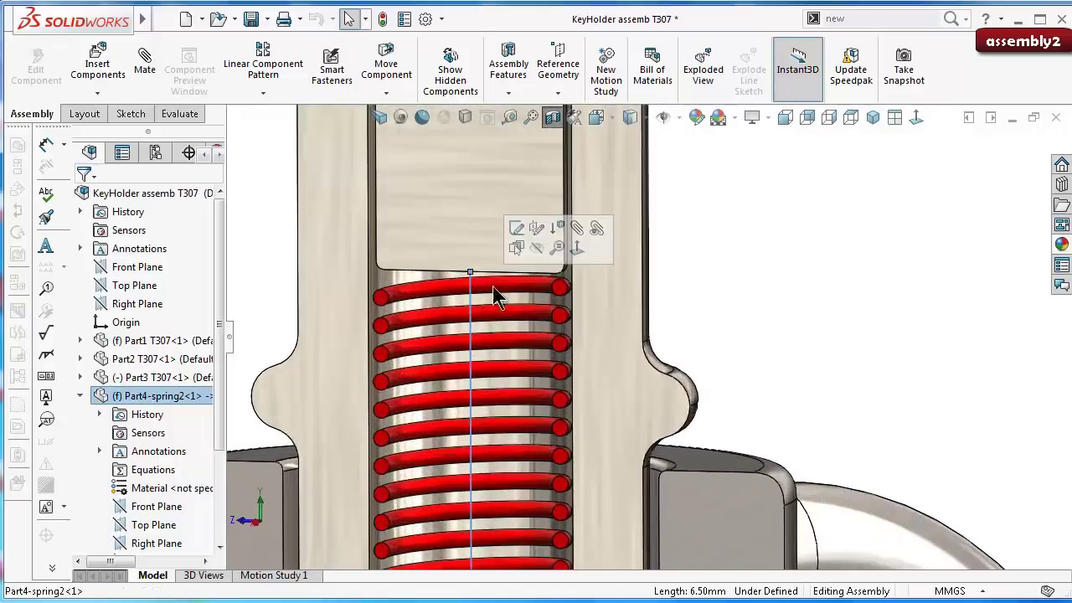
click(537, 248)
Step: Orbit the assembly around its vertical axis and select a face of the inner holder part
scroll(687, 318, up, 2)
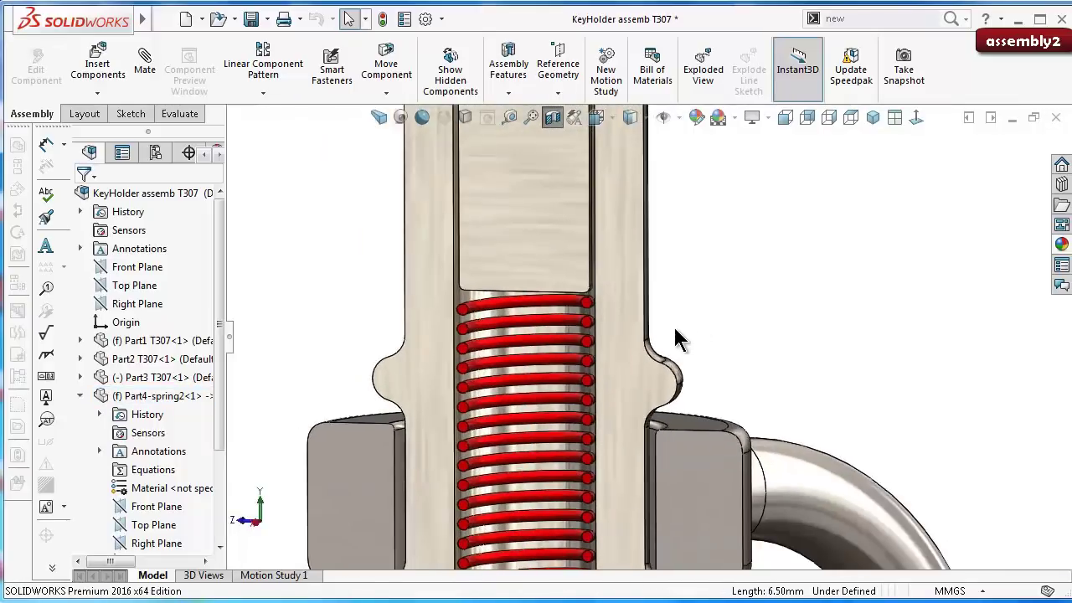
scroll(620, 402, up, 1)
scroll(569, 486, down, 3)
scroll(569, 496, up, 1)
scroll(569, 499, down, 1)
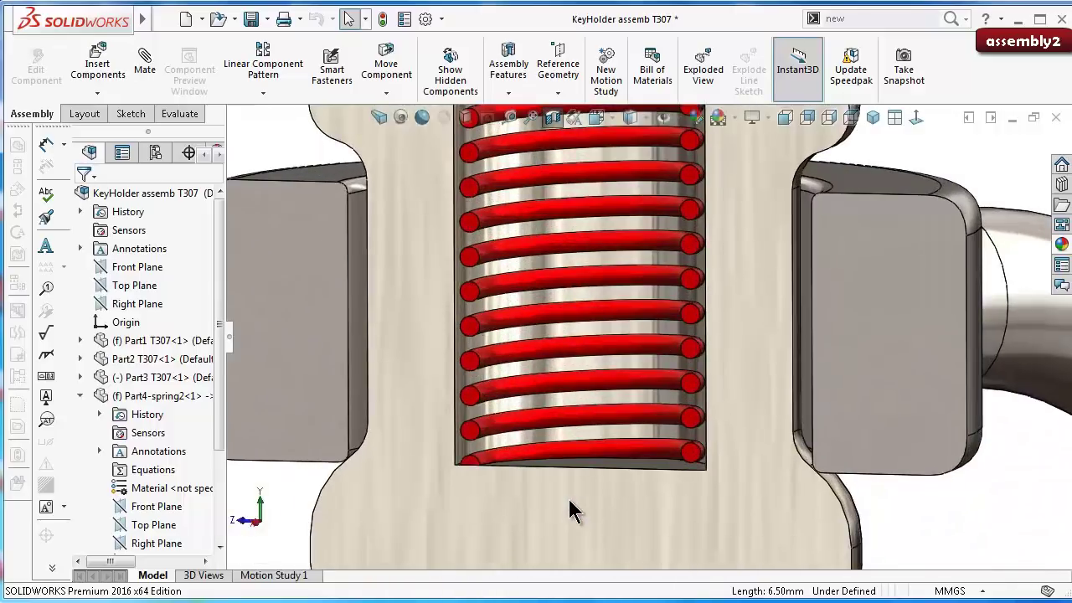
scroll(629, 361, up, 2)
scroll(661, 261, up, 1)
mouse_move(662, 261)
middle_down()
mouse_move(676, 239)
mouse_move(718, 223)
mouse_move(640, 211)
middle_up()
scroll(676, 243, up, 1)
click(641, 139)
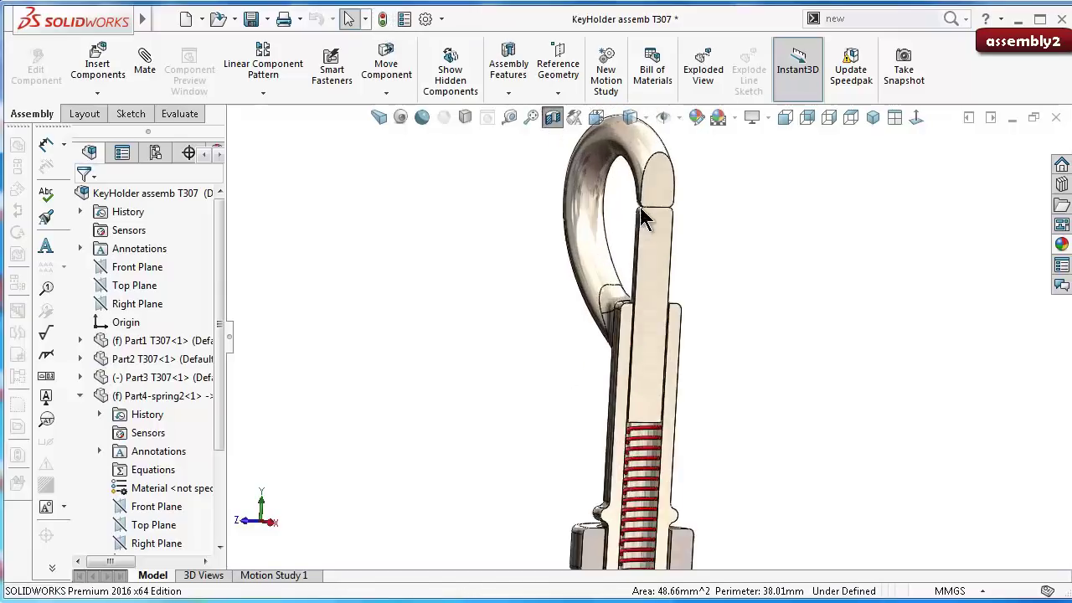
Step: Test-slide the inner holder down, rebuild to reset it, and turn off the cutaway view
click(647, 222)
drag(655, 238, 654, 306)
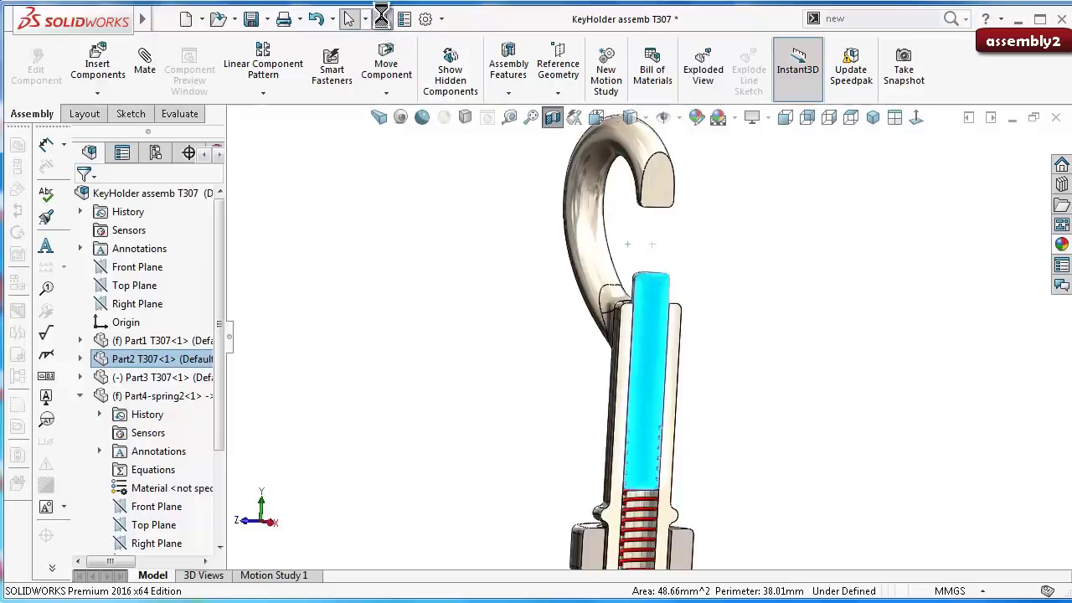
click(381, 17)
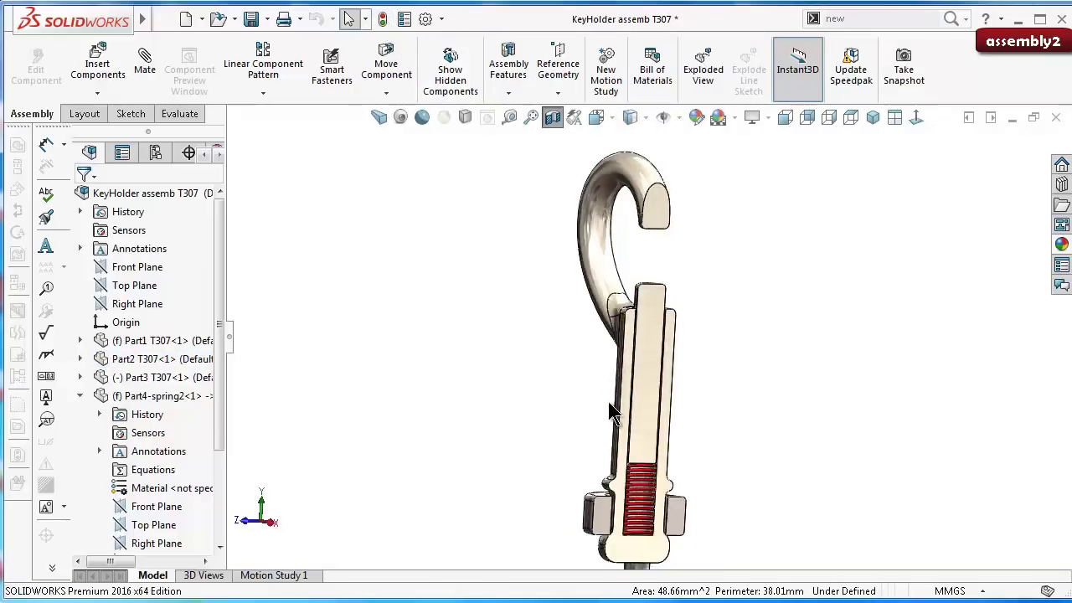
scroll(610, 403, down, 2)
click(552, 116)
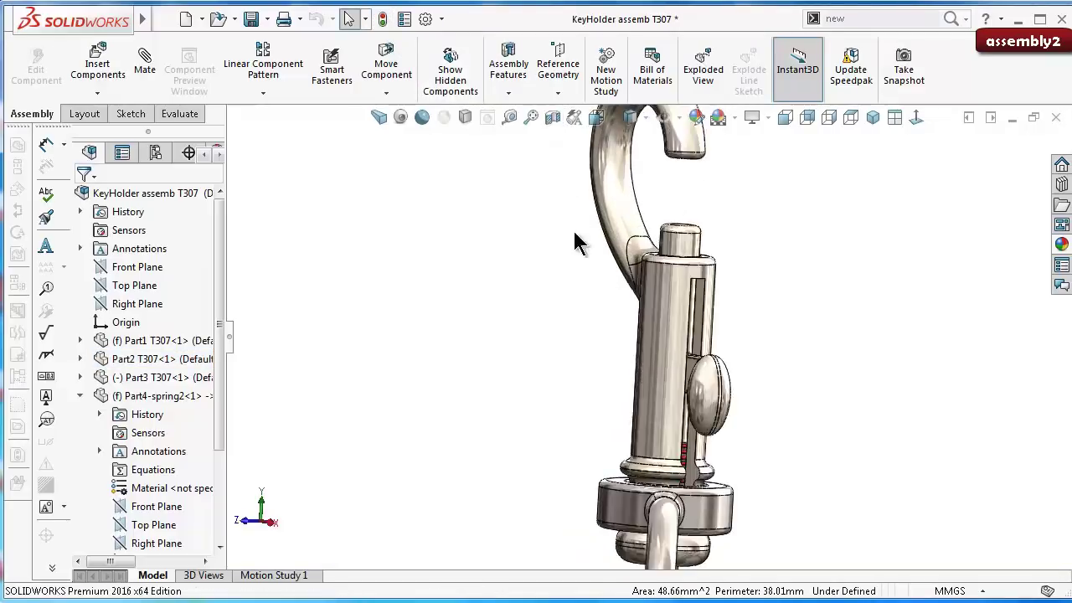
Step: Make the pin and ring components transparent
mouse_move(576, 387)
middle_down()
mouse_move(531, 246)
mouse_move(467, 323)
mouse_move(438, 324)
mouse_move(654, 496)
mouse_move(623, 433)
middle_up()
click(621, 431)
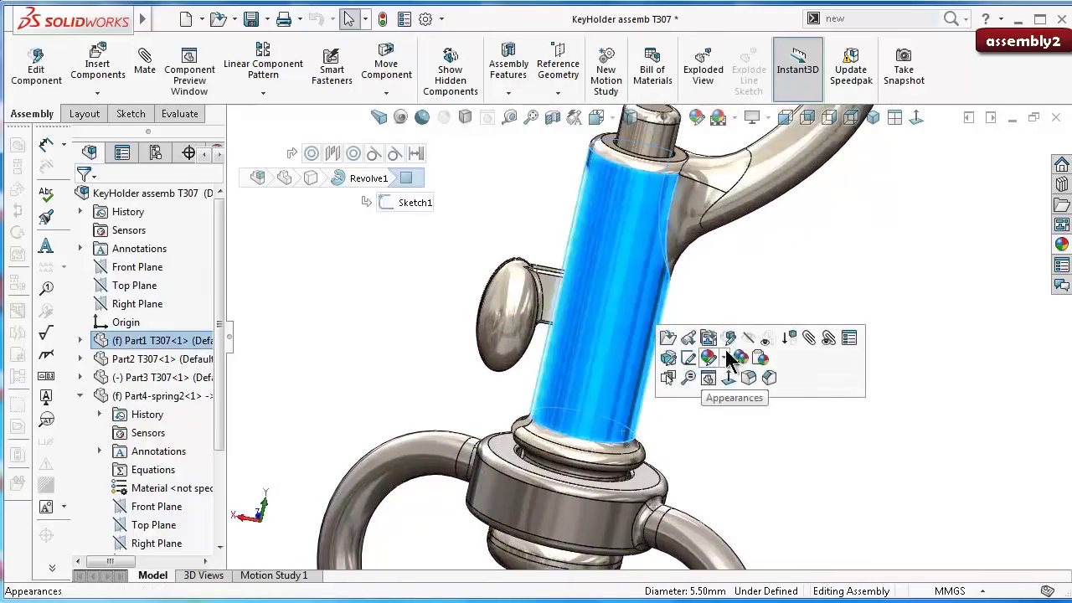
click(768, 340)
mouse_move(735, 440)
middle_down()
mouse_move(690, 414)
mouse_move(657, 428)
middle_up()
click(645, 429)
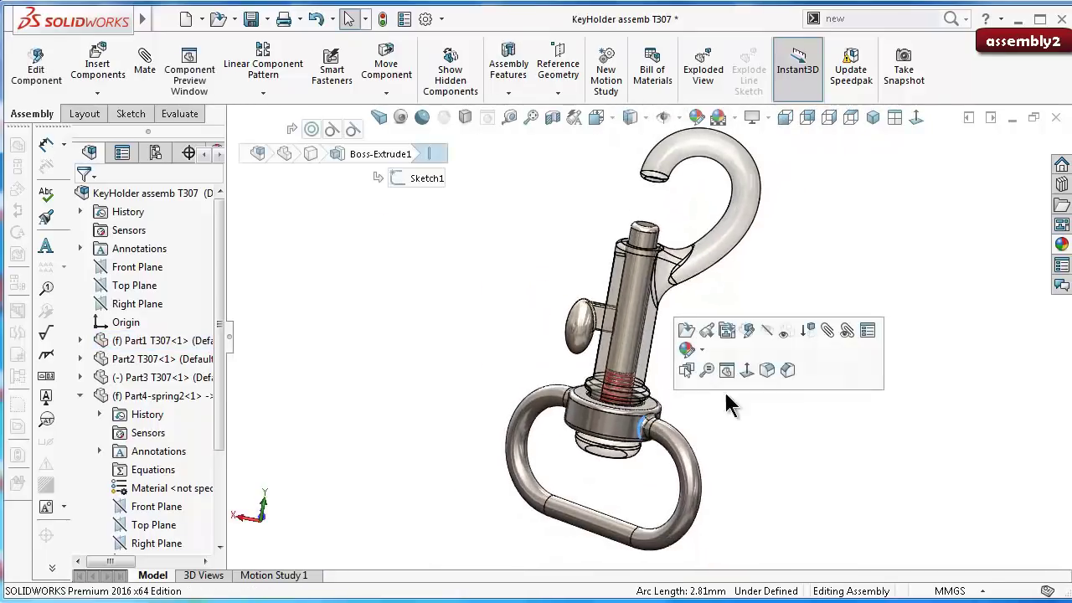
click(786, 335)
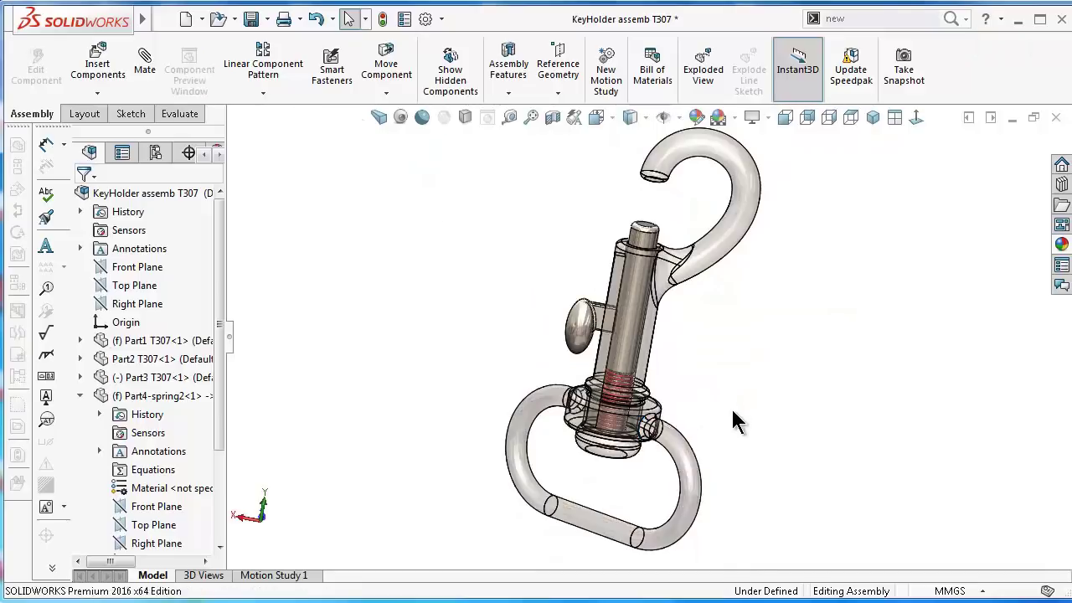
Step: Turn on cartoon edges and orbit in close to the swivel clasp
click(421, 119)
mouse_move(792, 381)
middle_down()
mouse_move(730, 327)
mouse_move(520, 282)
middle_up()
scroll(624, 344, down, 2)
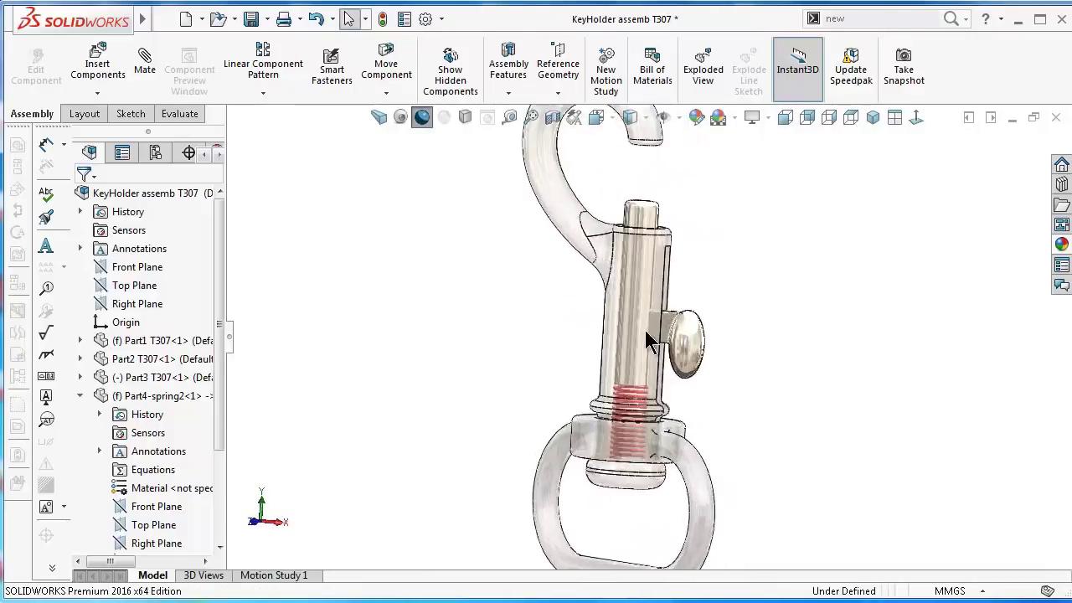
mouse_move(624, 343)
middle_down()
mouse_move(729, 406)
mouse_move(731, 376)
mouse_move(741, 393)
middle_up()
scroll(694, 432, down, 2)
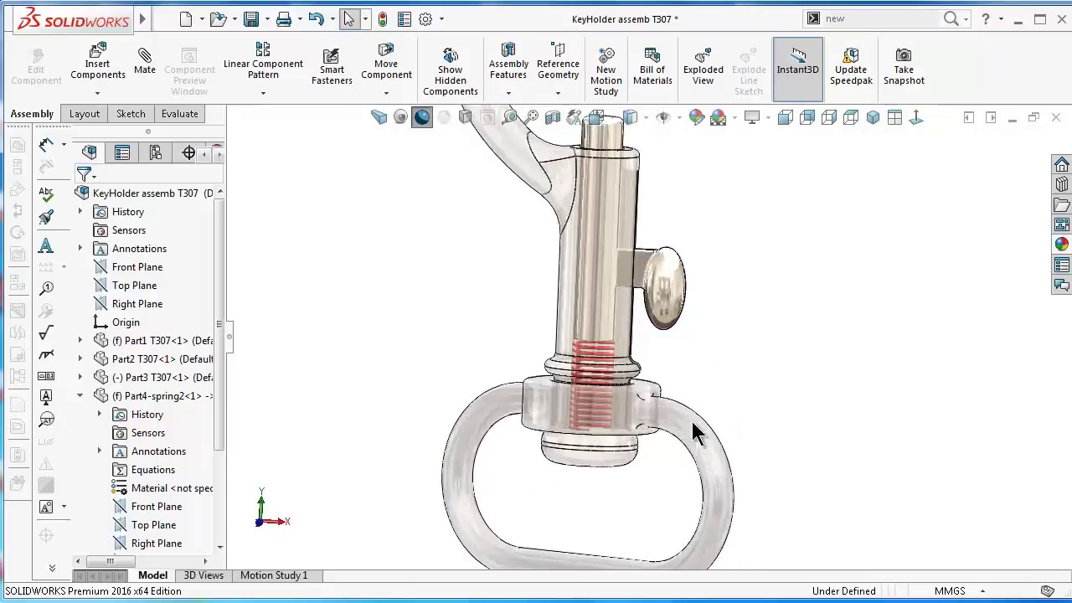
scroll(675, 320, up, 1)
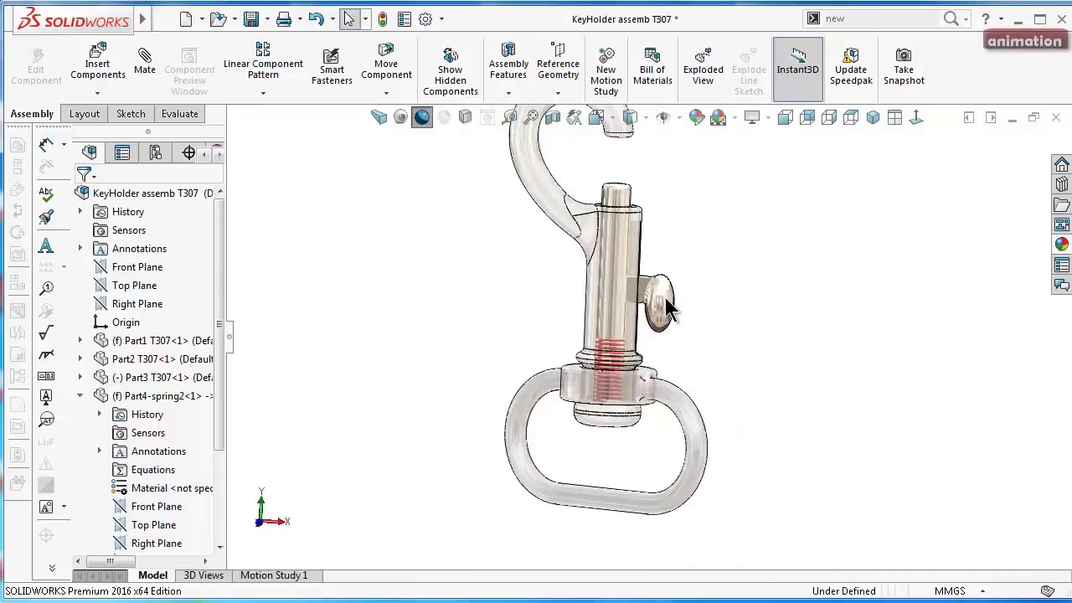
Step: Slide the plunger knob up and back down, rebuilding each time so the spring stretches and shortens
scroll(668, 306, up, 1)
drag(666, 315, 666, 264)
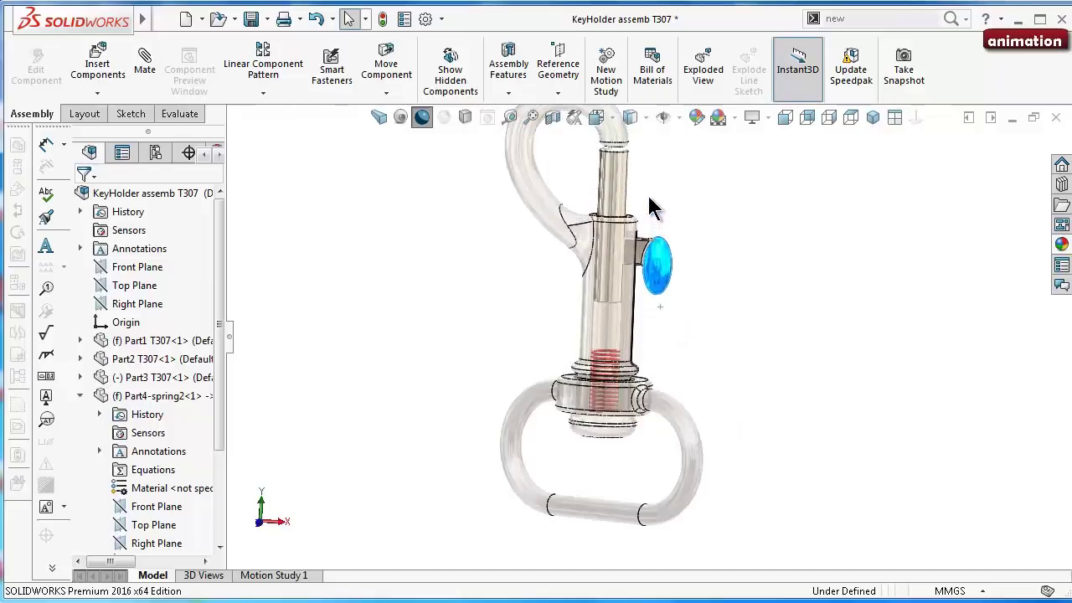
click(383, 20)
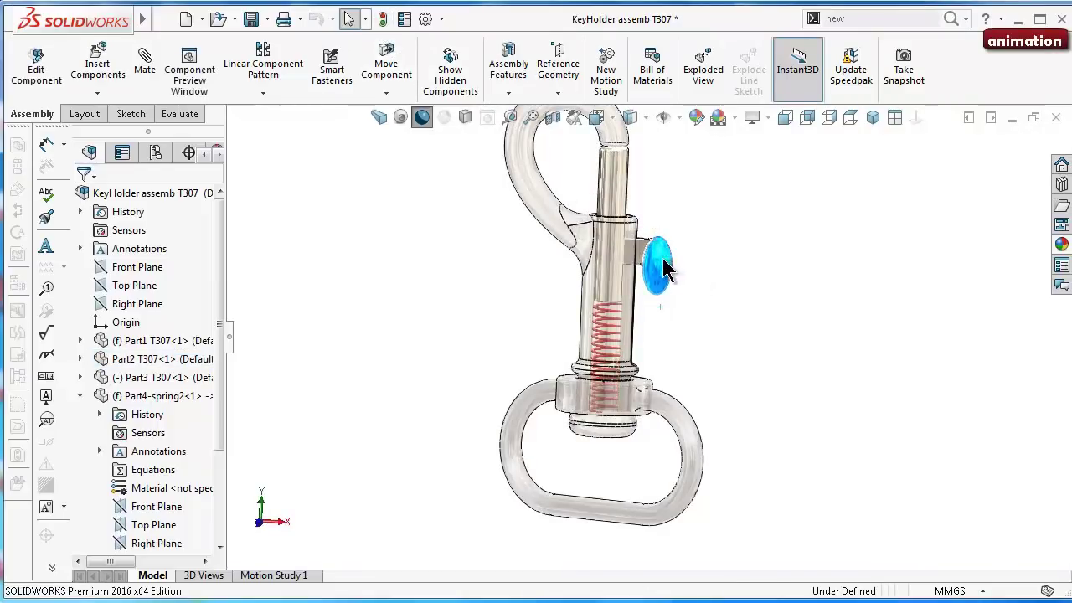
drag(666, 268, 665, 361)
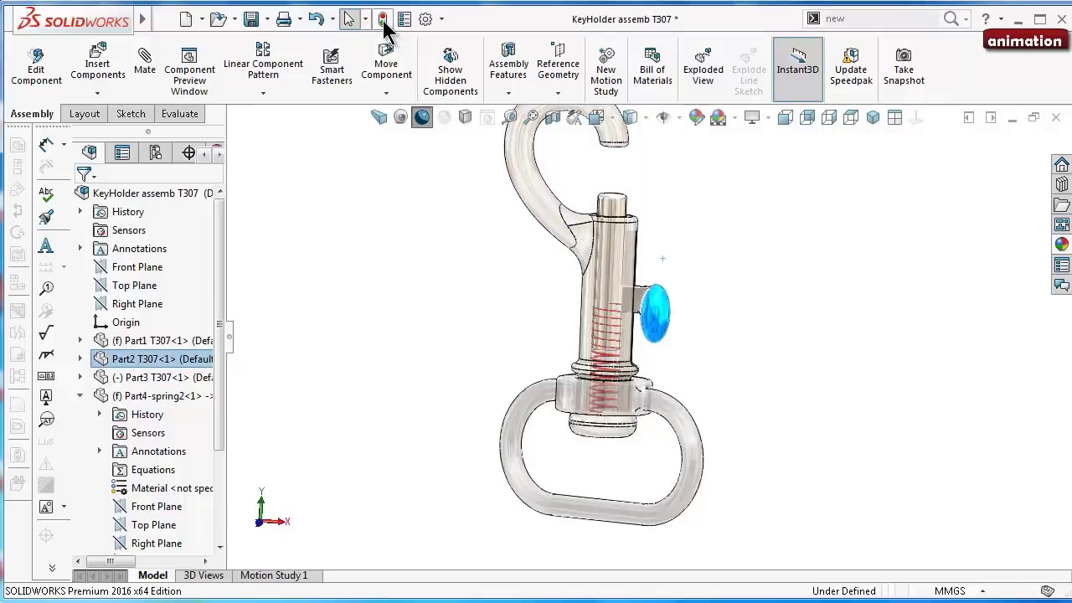
click(383, 19)
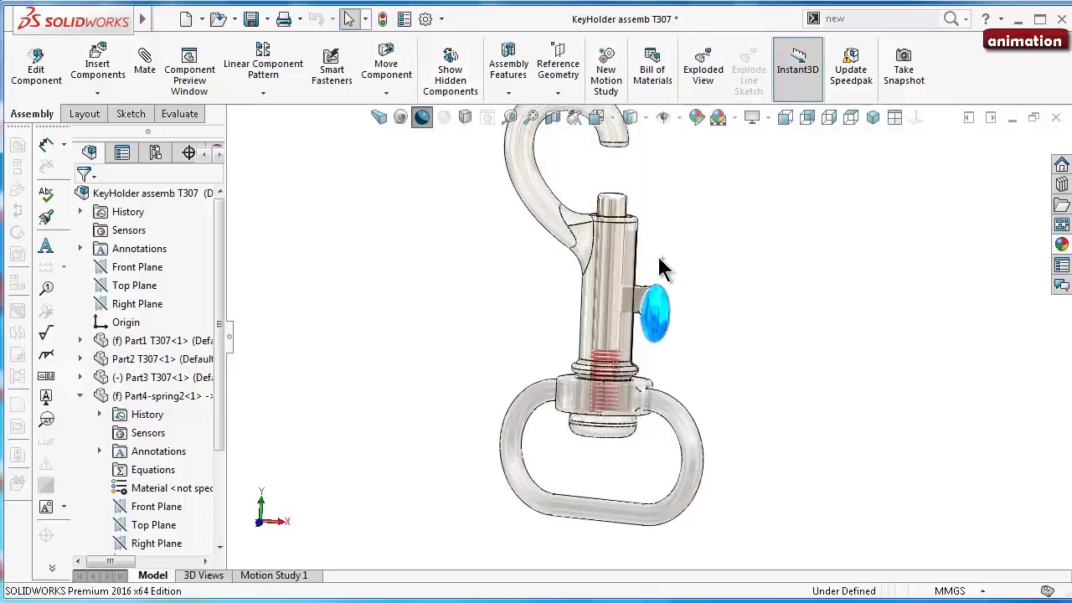
Step: Rotate the view and repeat the plunger slide along the shaft with a rebuild to confirm the spring stretches
key(Down)
key(Down)
key(Down)
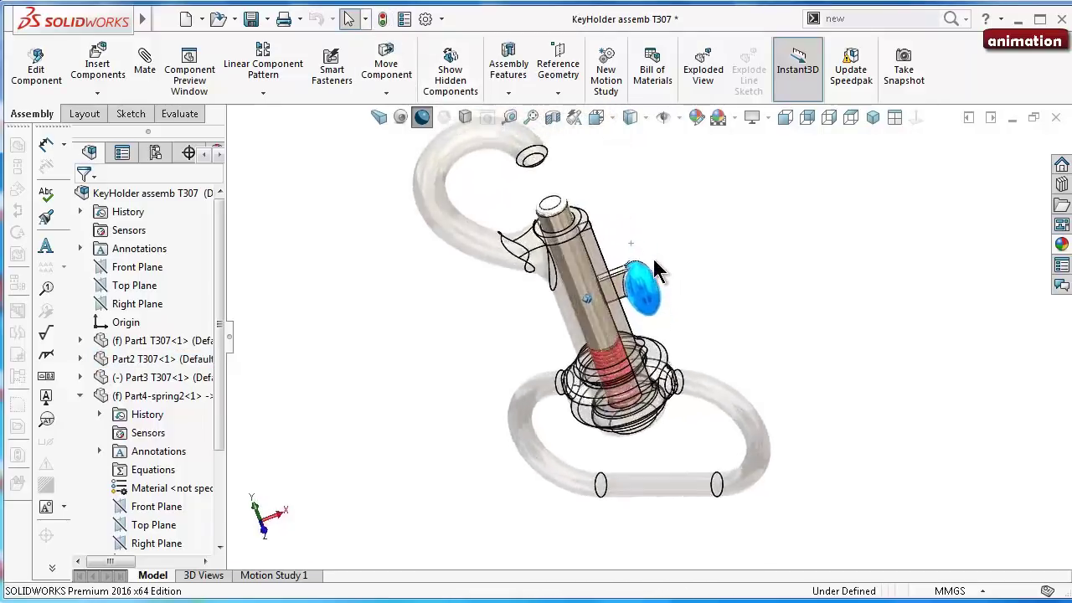
middle_drag(658, 268, 662, 339)
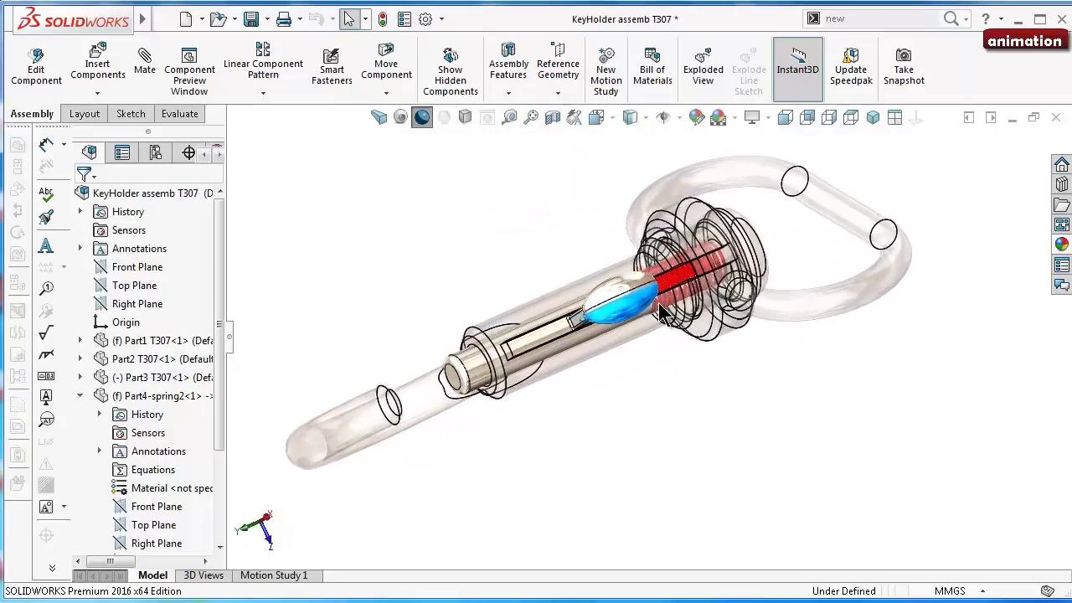
key(Down)
key(Down)
key(Down)
key(Down)
key(Down)
key(Down)
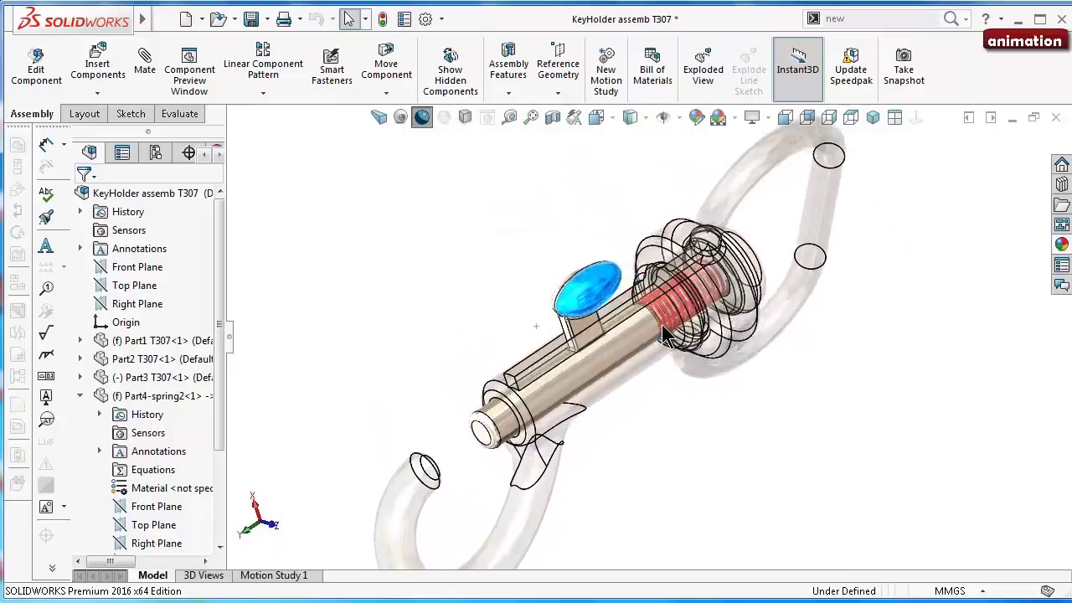
key(Down)
key(Down)
key(Down)
key(Down)
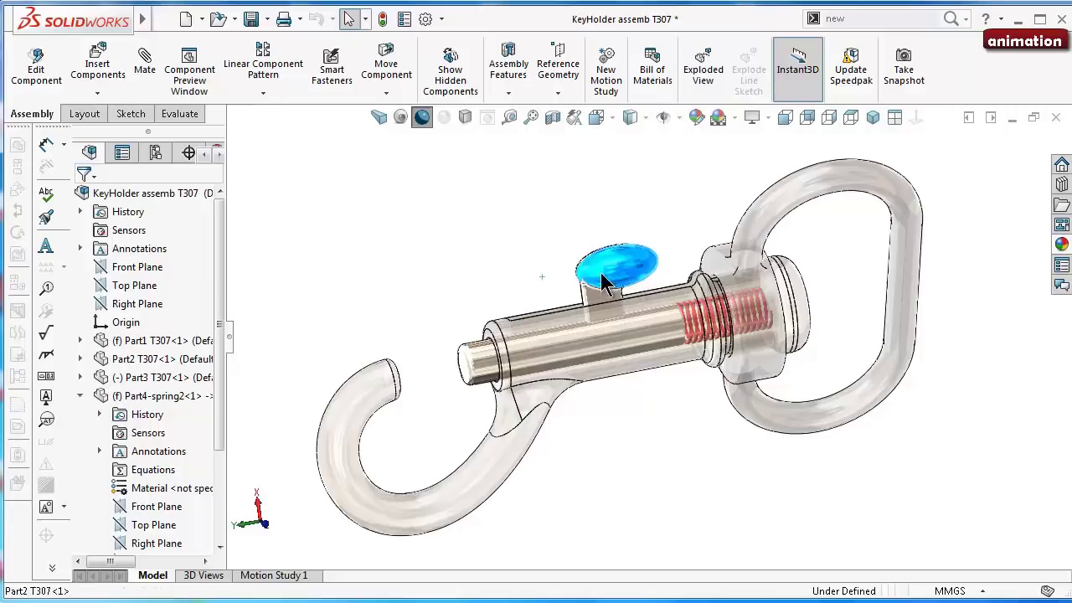
drag(607, 280, 521, 283)
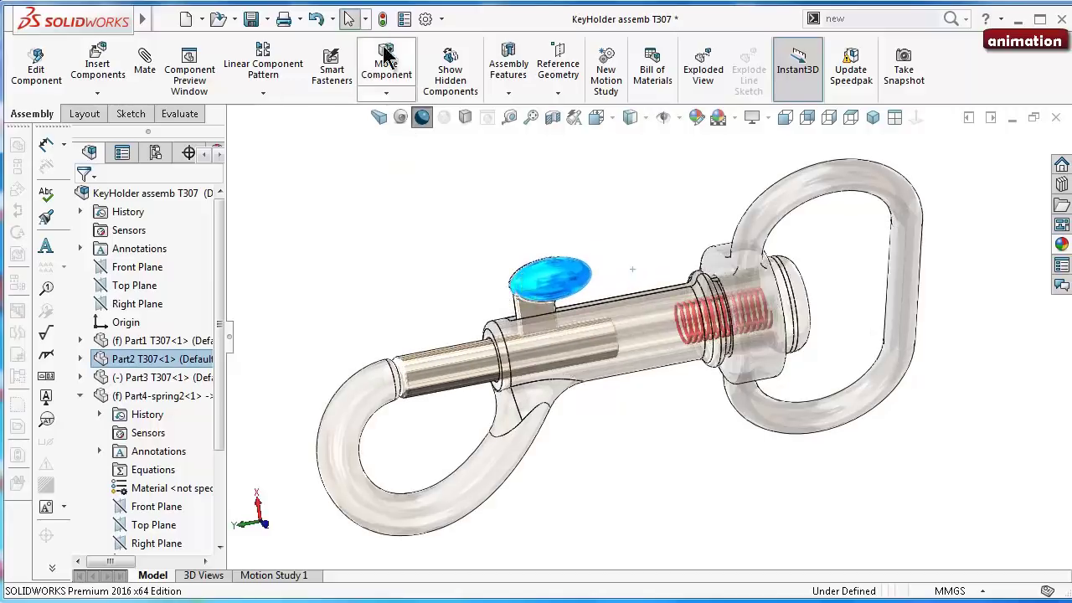
click(389, 17)
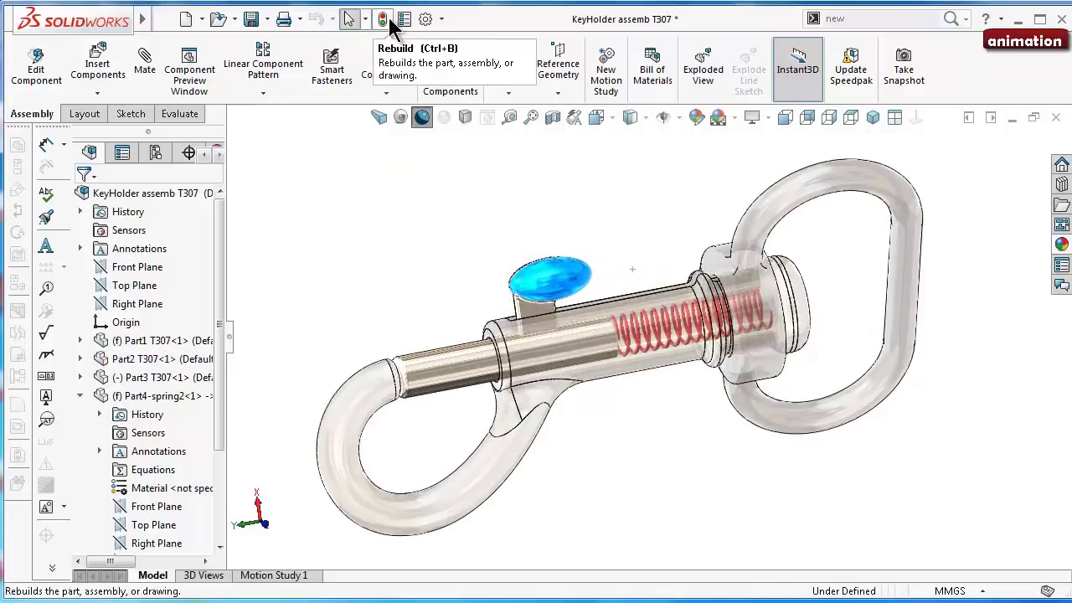
drag(557, 293, 597, 281)
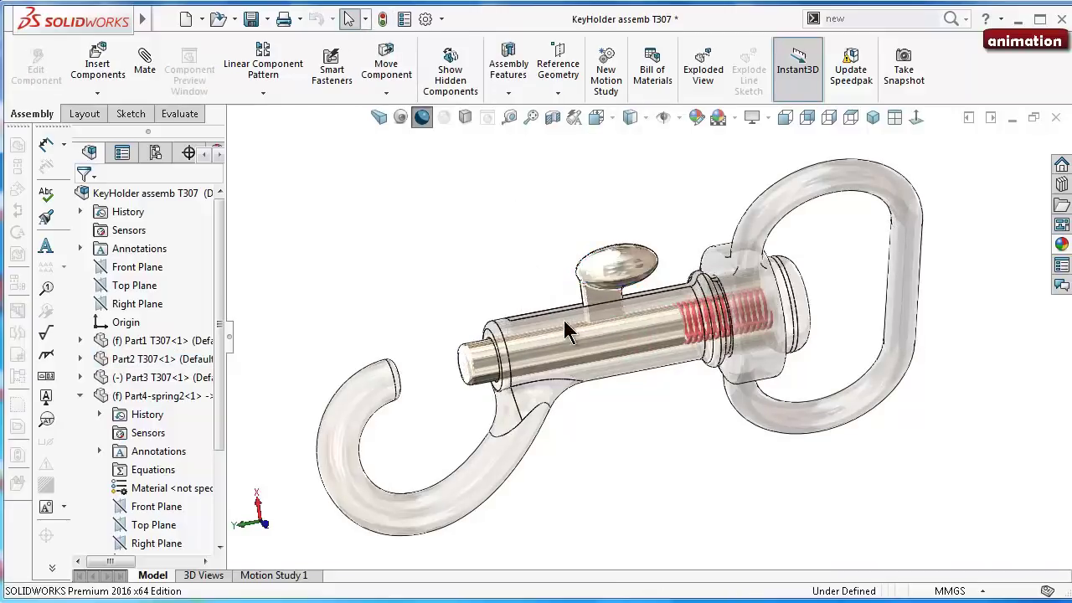
mouse_move(633, 422)
middle_down()
mouse_move(652, 373)
mouse_move(801, 557)
middle_up()
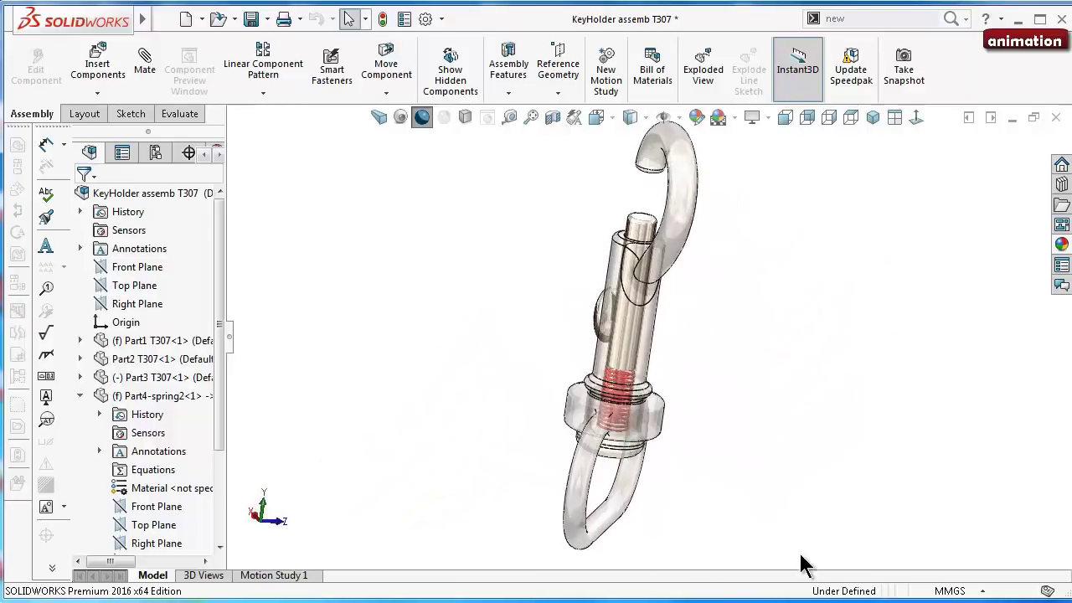
Step: Save the assembly, switch to Motion Study 2, then zoom, orbit and test-drag the plunger knob
key(ctrl+s)
click(284, 579)
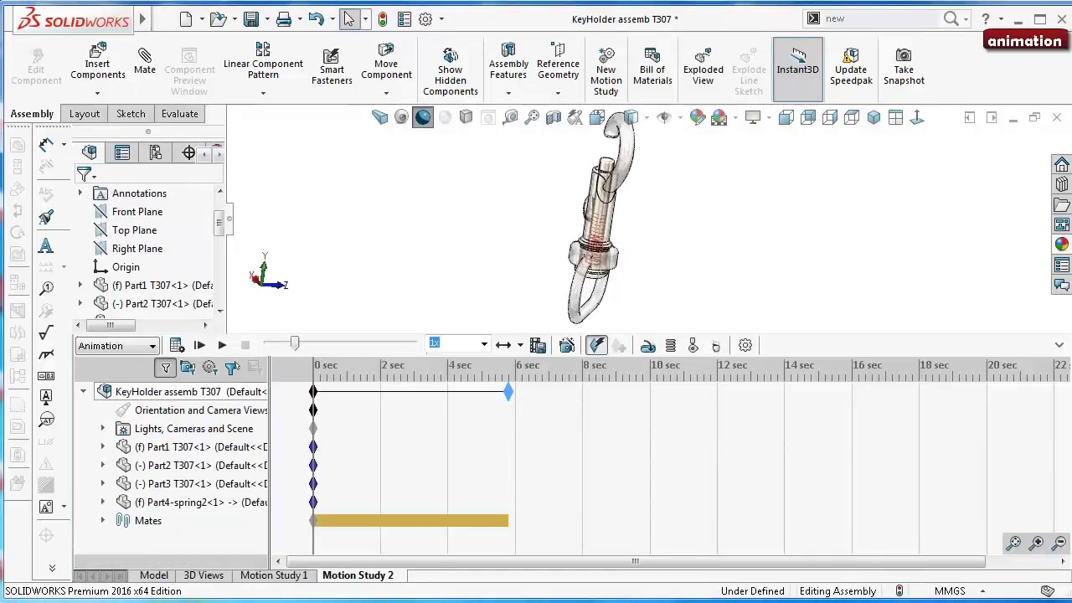
scroll(598, 226, down, 2)
scroll(599, 226, down, 3)
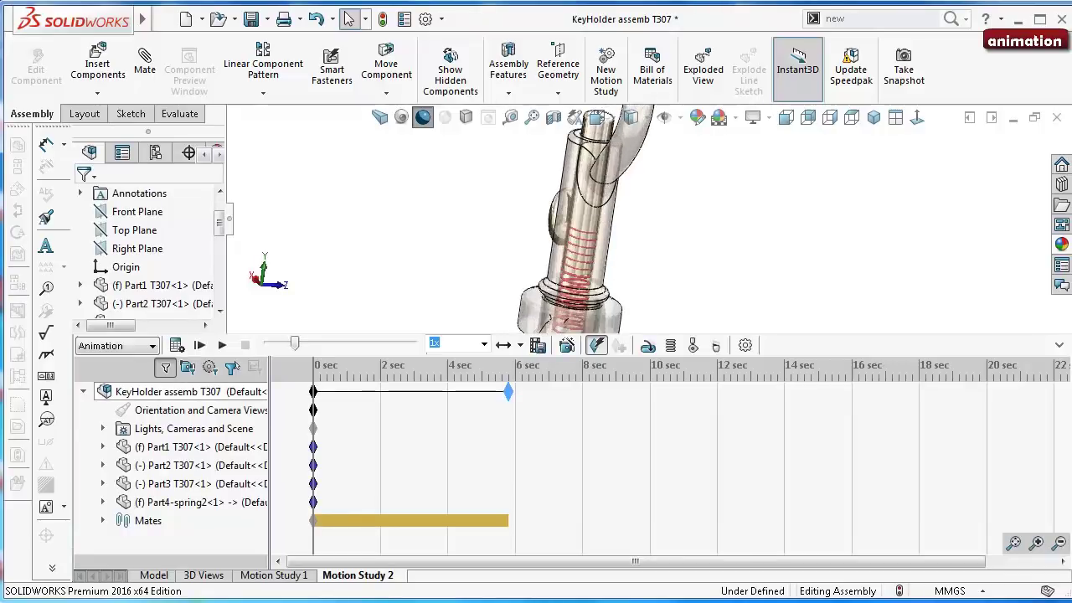
middle_drag(599, 226, 553, 214)
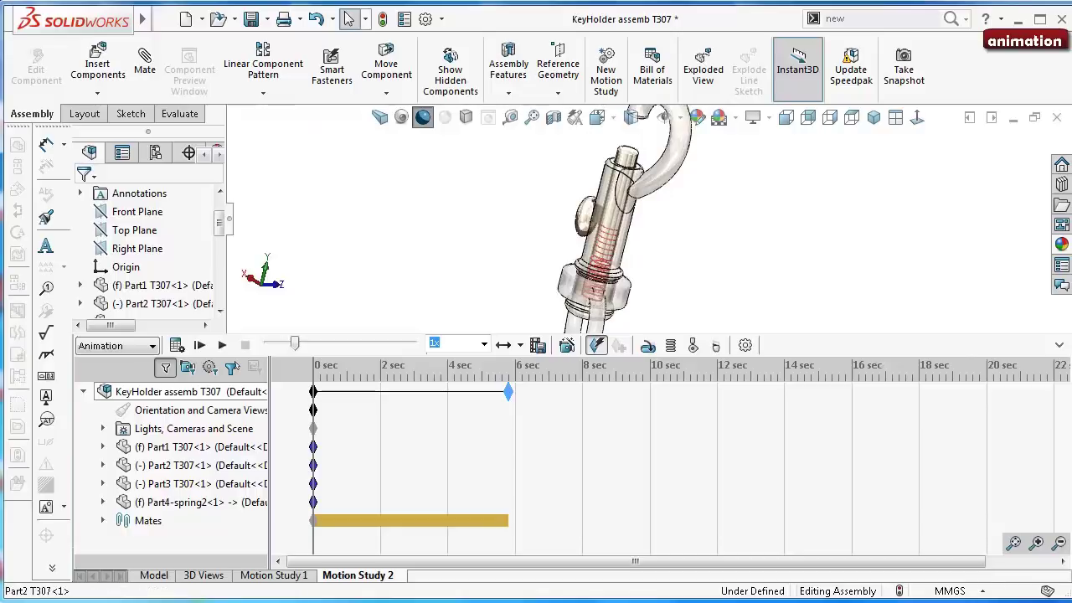
drag(587, 219, 581, 357)
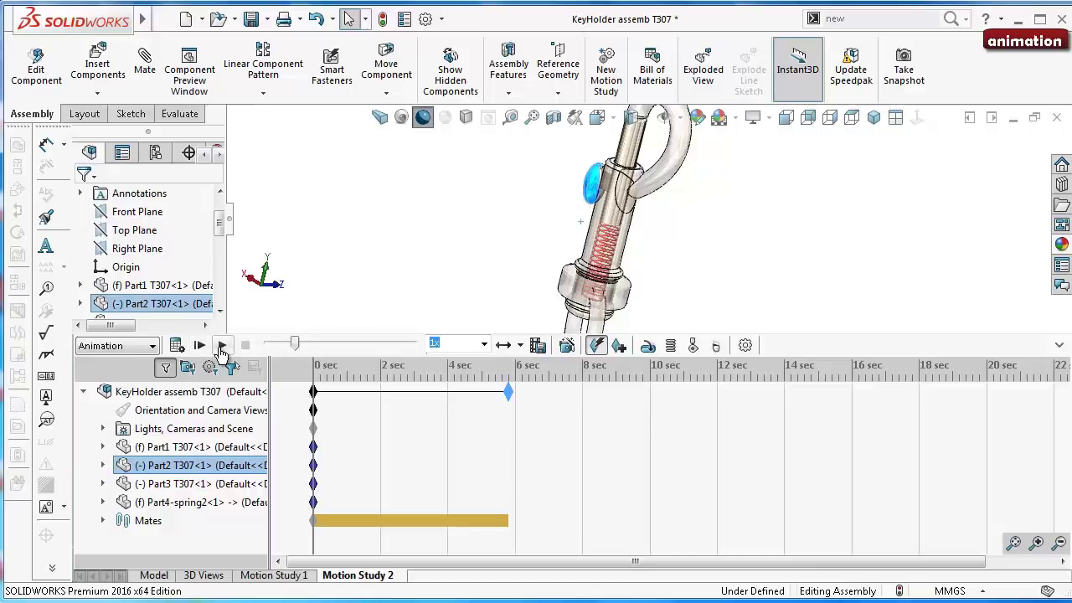
Step: Place the time bar at 6 sec, move Part2 to a new position, and calculate the study
click(222, 346)
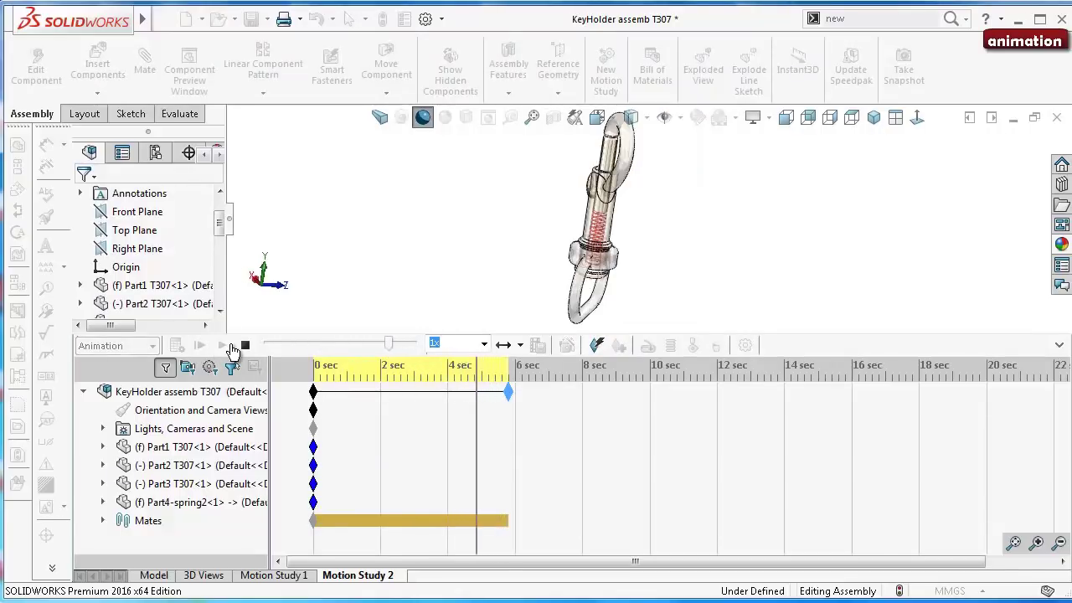
click(244, 345)
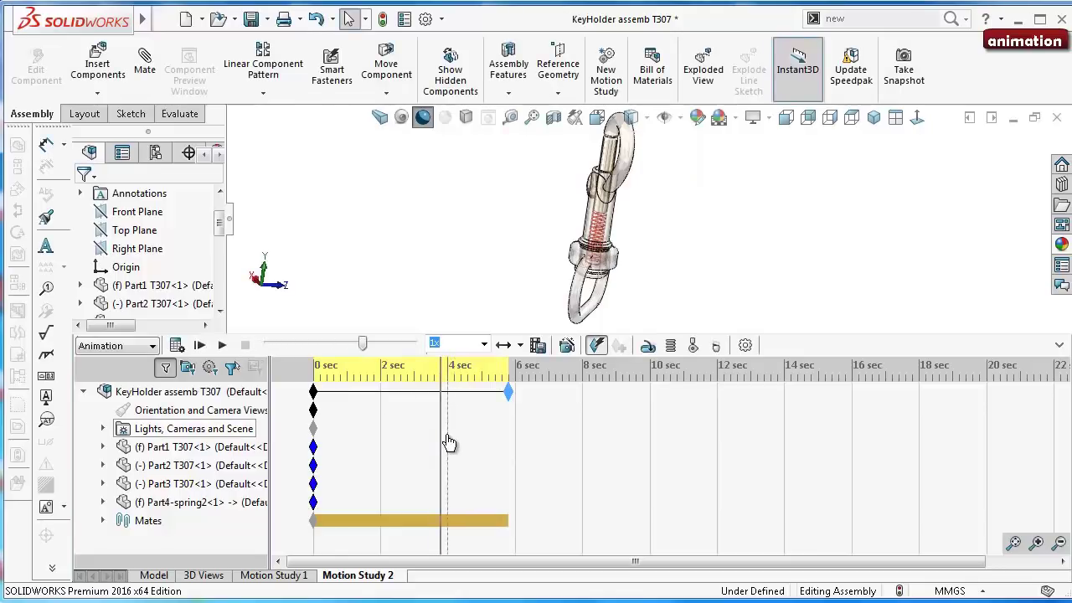
drag(448, 442, 521, 443)
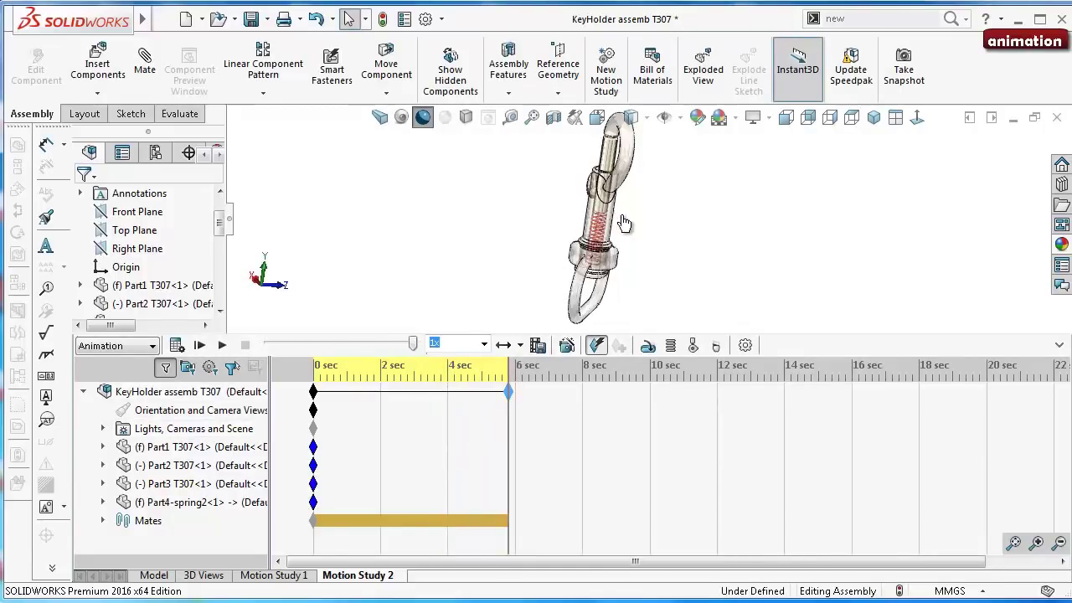
middle_drag(625, 223, 558, 253)
click(557, 254)
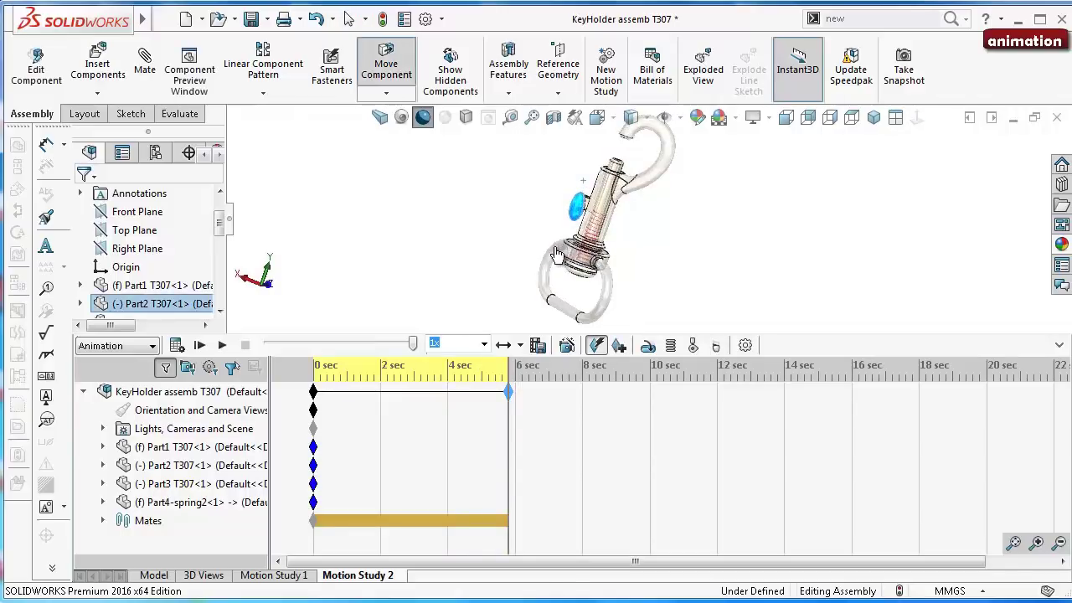
key(Escape)
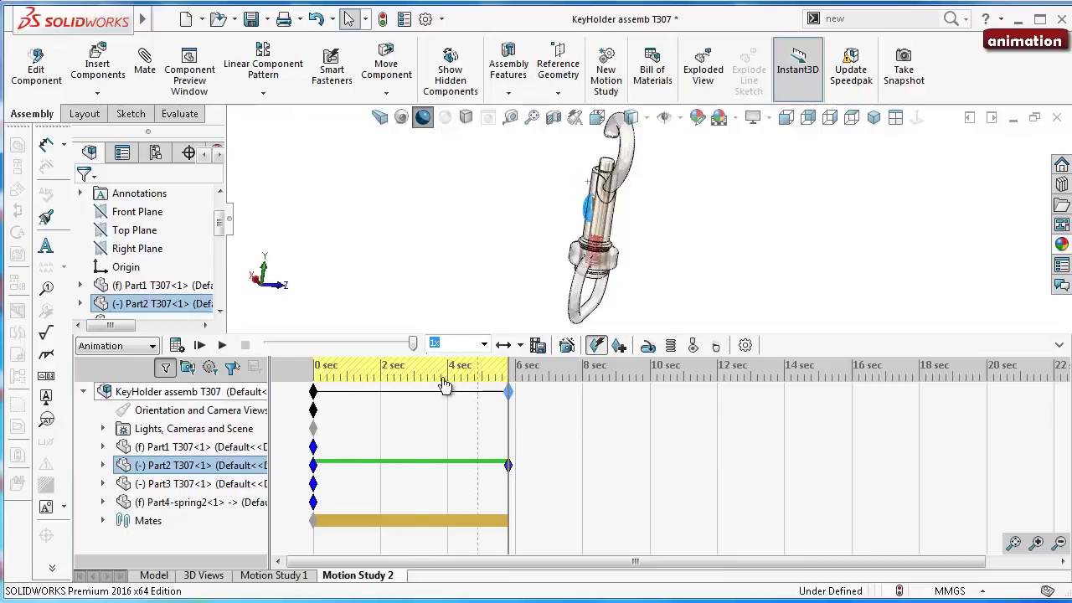
click(180, 350)
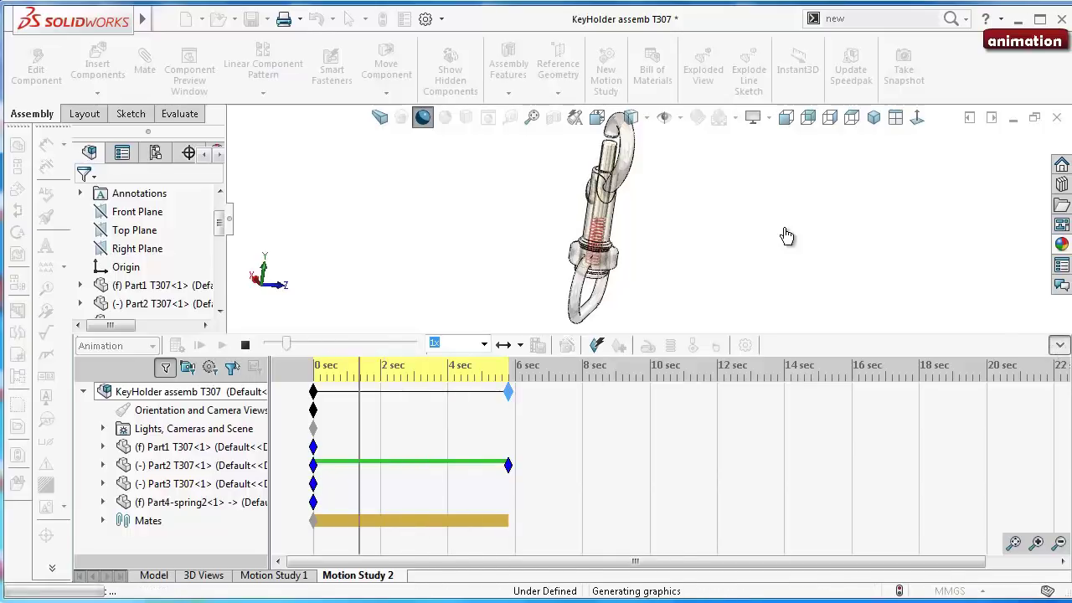
Step: Collapse the MotionManager timeline, watch the enlarged playback, then stop it
click(1060, 346)
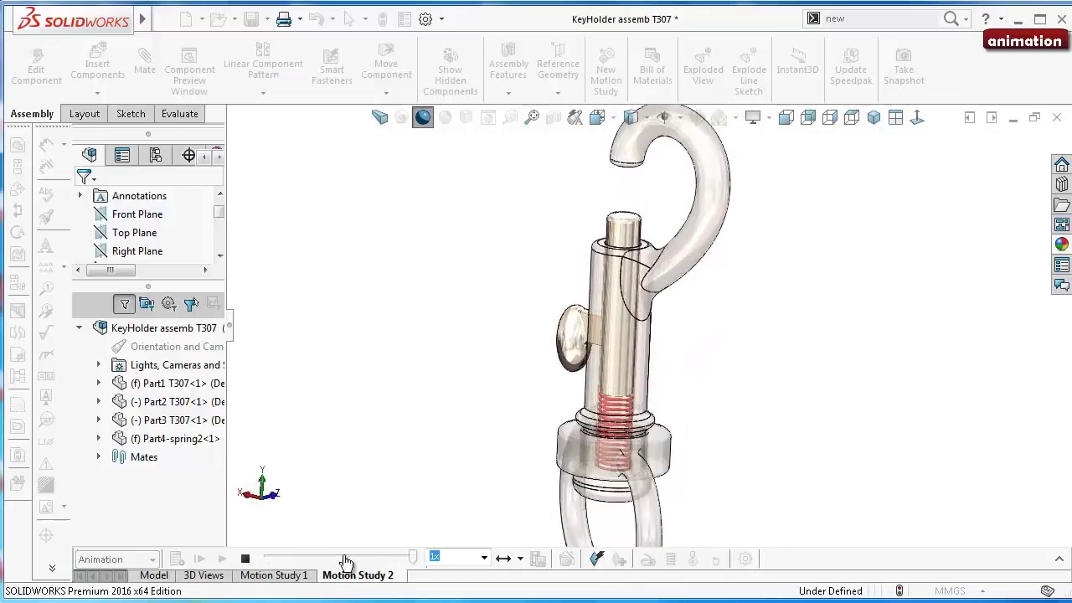
click(245, 560)
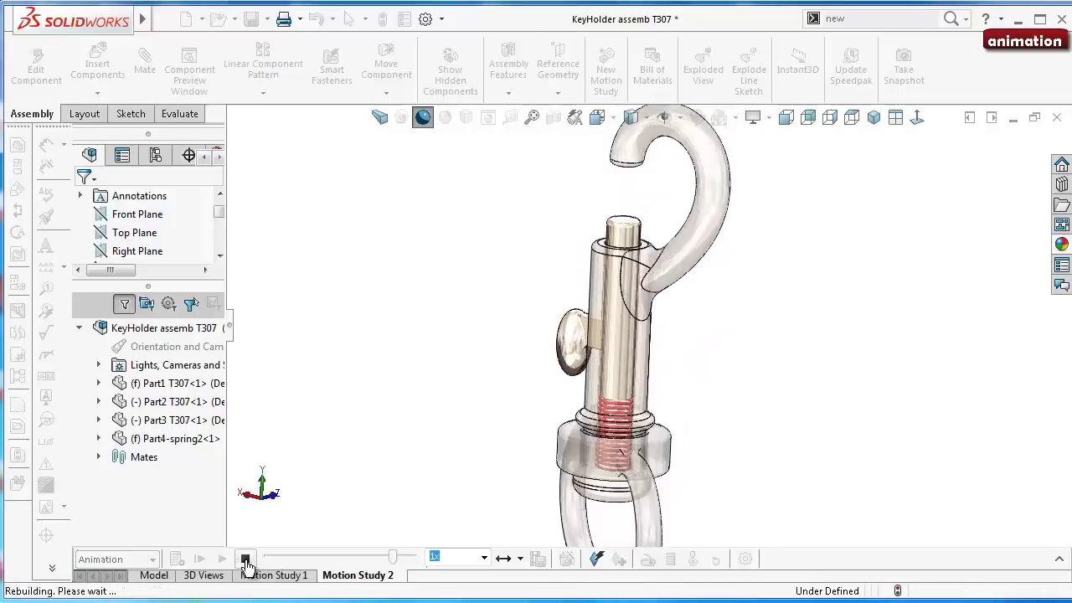
Step: Drag Part2's key from 6 sec to 10 sec, recalculate and play, then collapse the timeline
click(1059, 561)
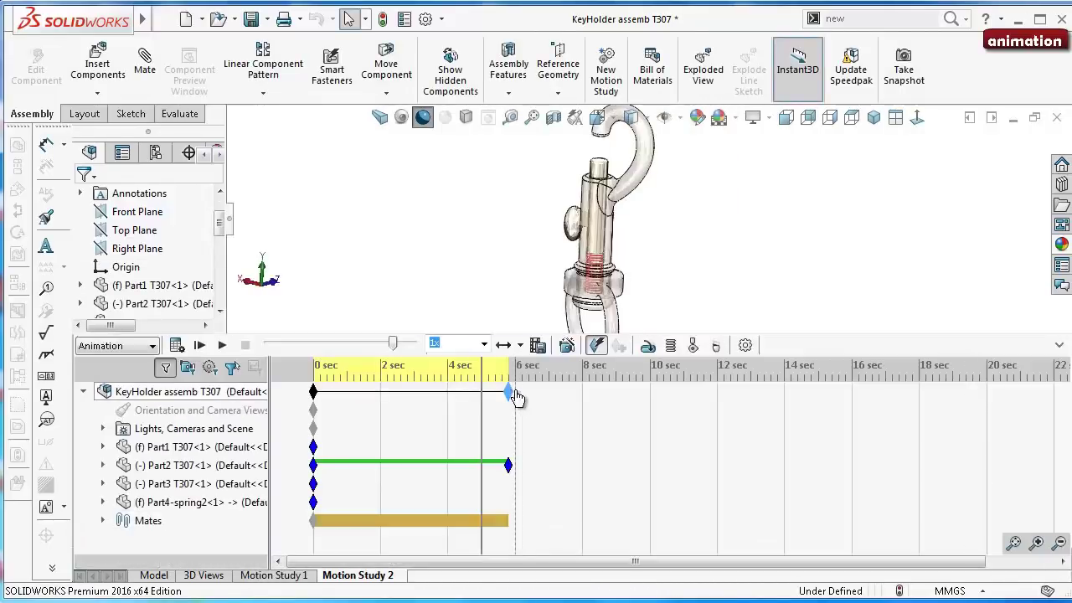
drag(650, 394, 657, 396)
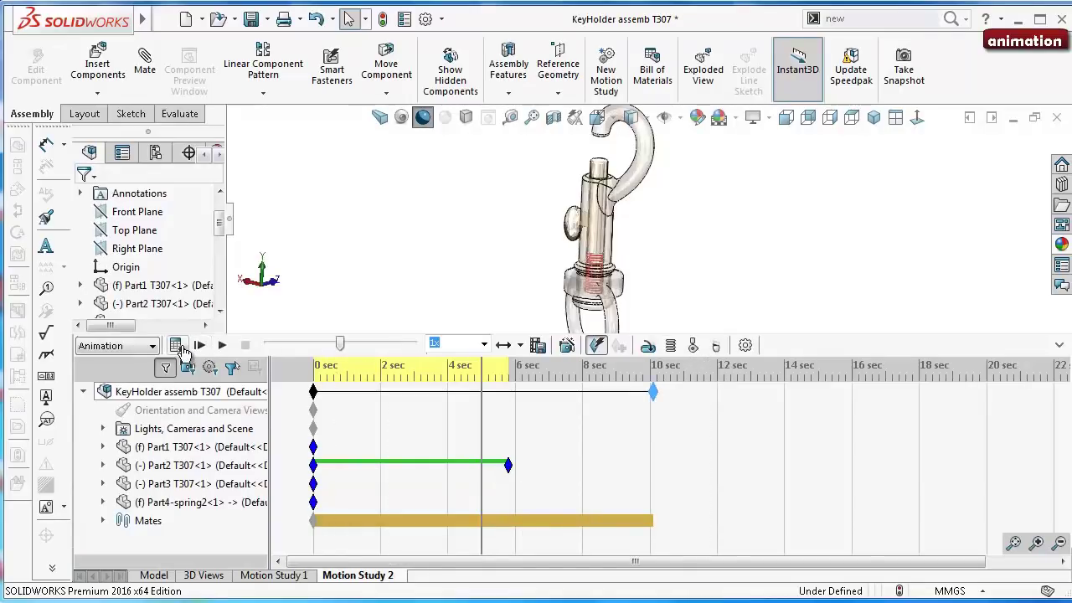
click(180, 346)
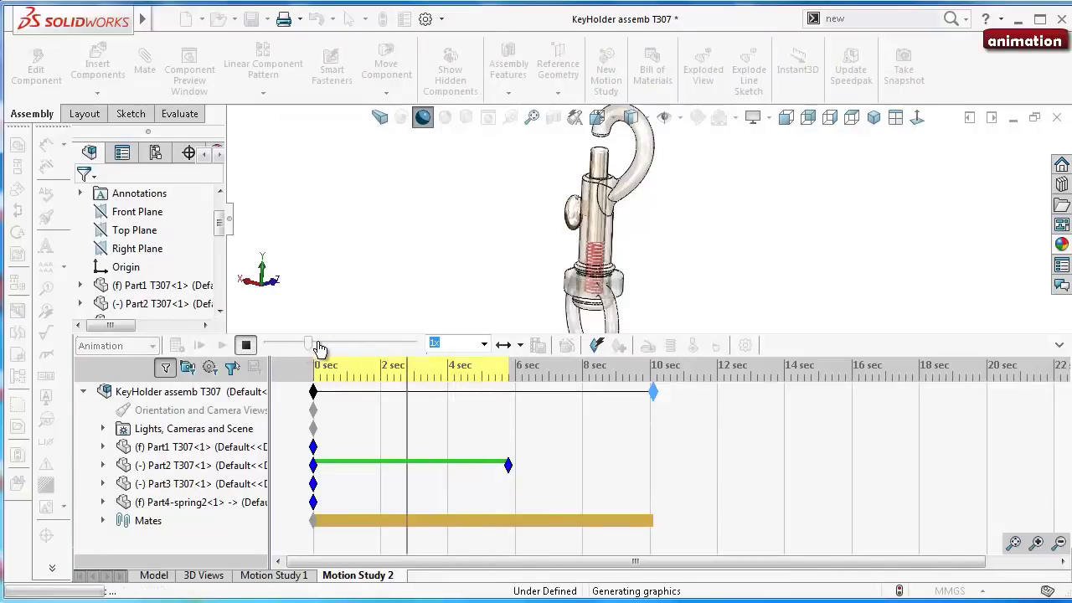
drag(321, 345, 413, 345)
click(176, 346)
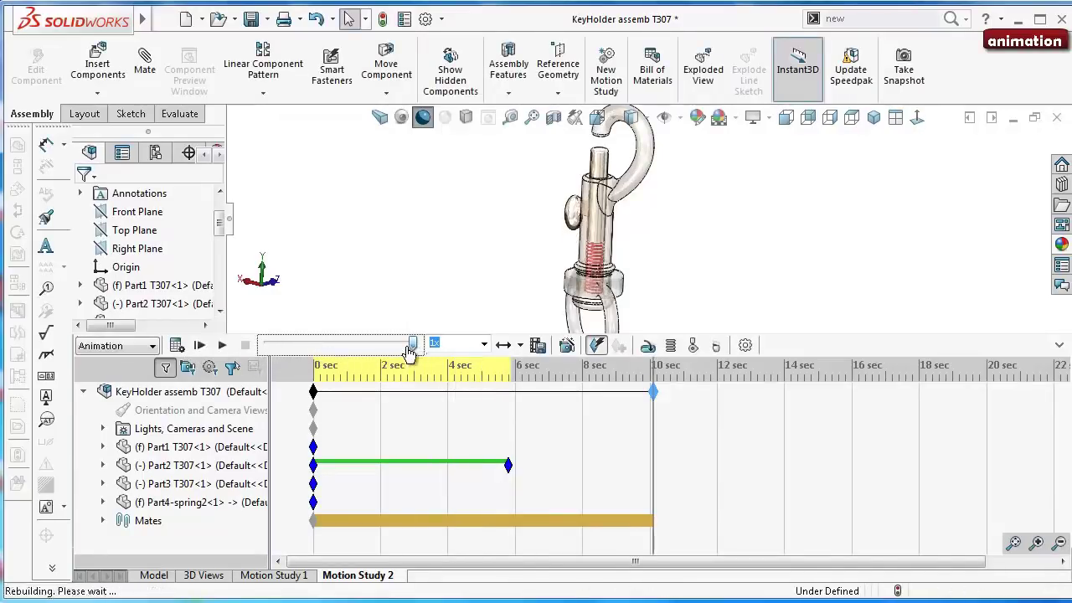
click(198, 349)
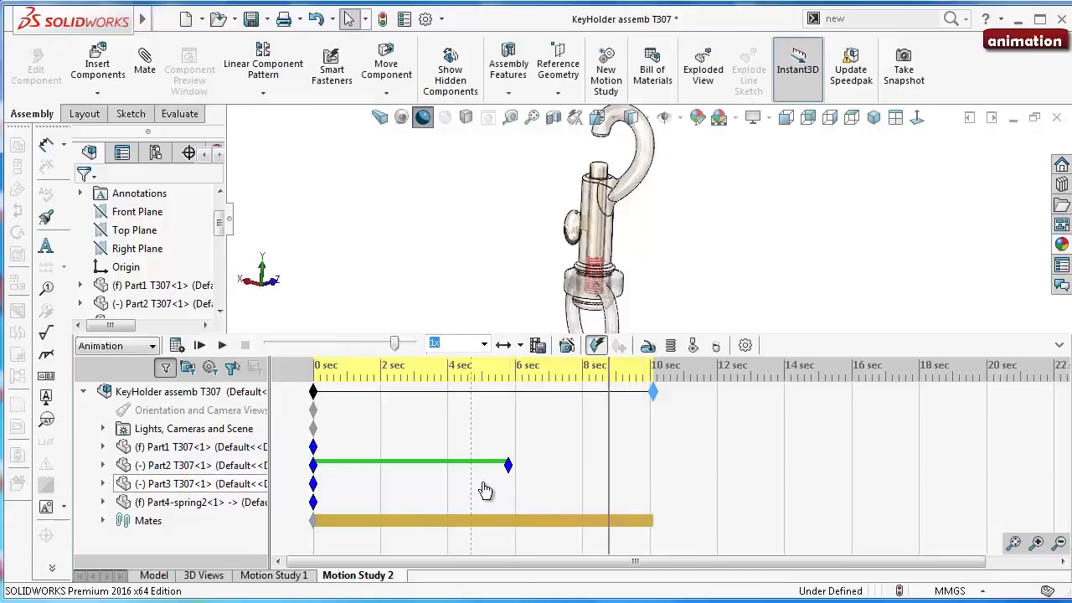
drag(511, 475, 652, 474)
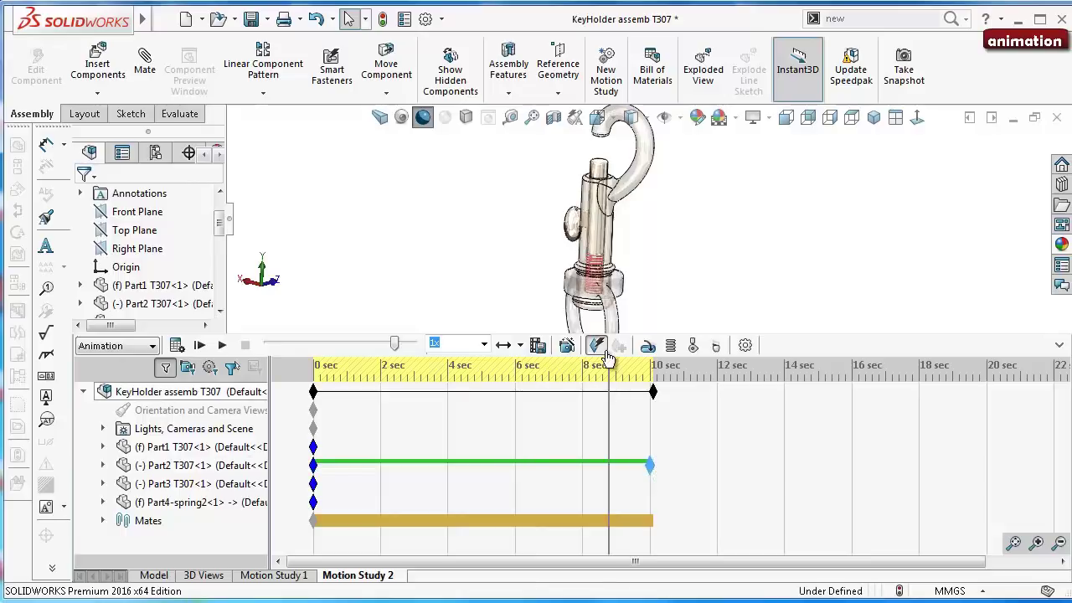
click(176, 347)
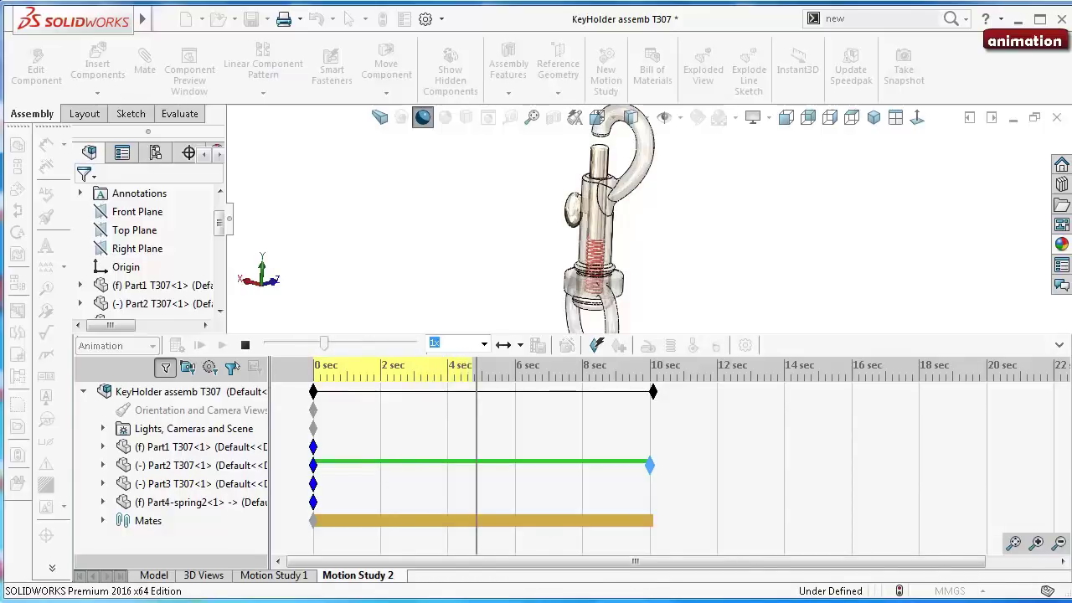
drag(323, 337, 323, 553)
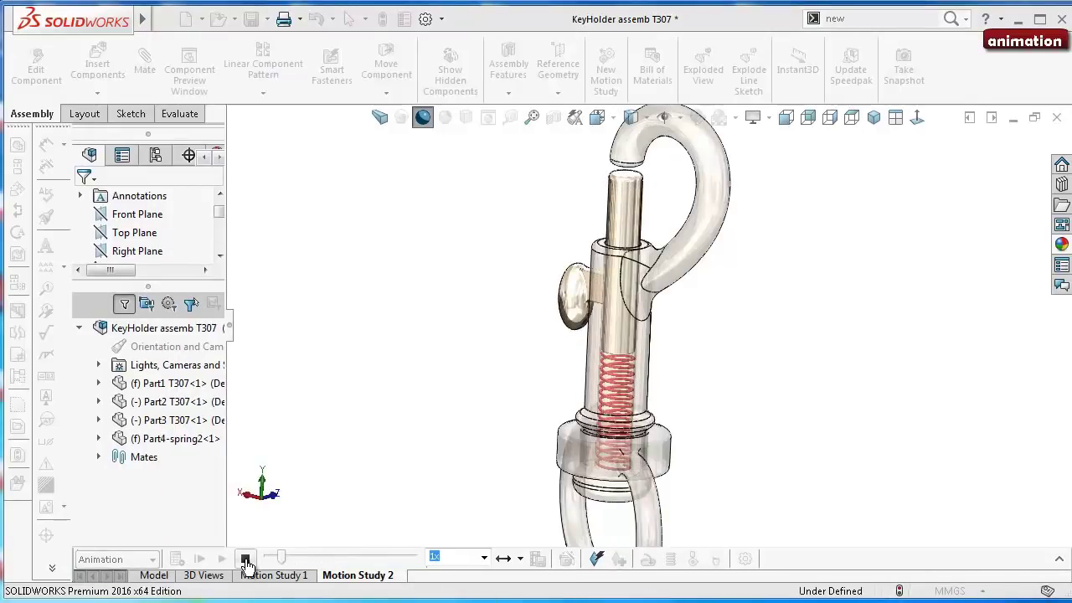
Step: Rewind to 0 sec, make the Part3 collar and the hook opaque, and replay the animation
click(246, 559)
drag(270, 558, 258, 559)
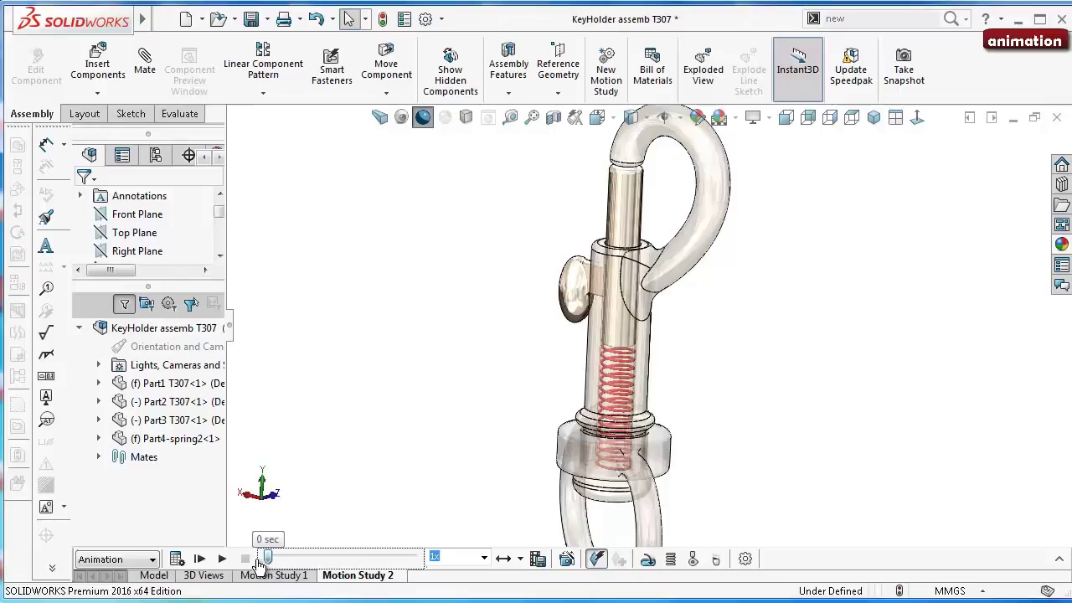
click(563, 496)
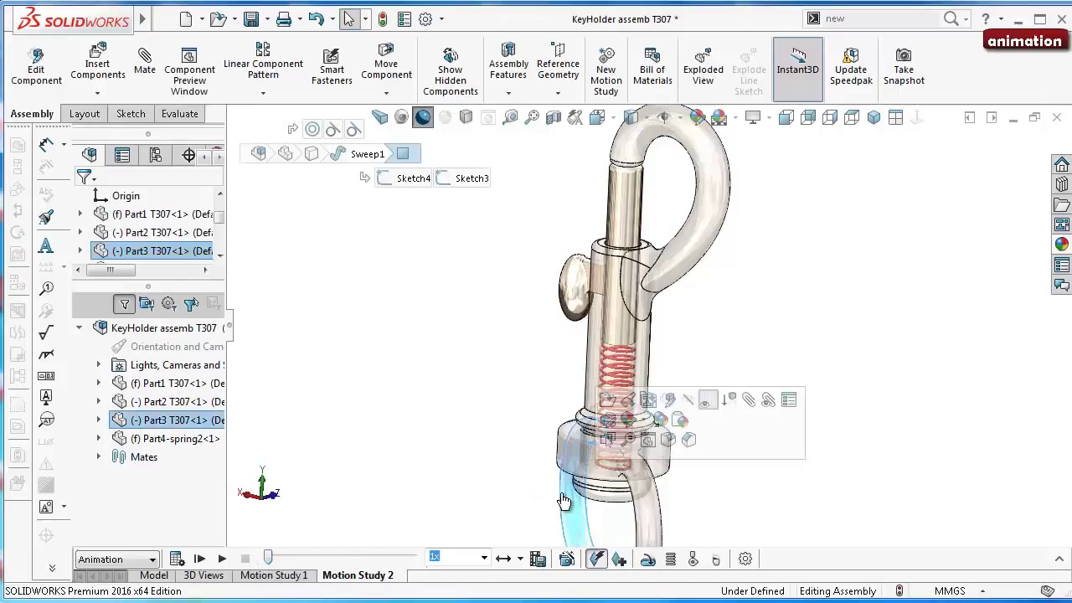
click(708, 402)
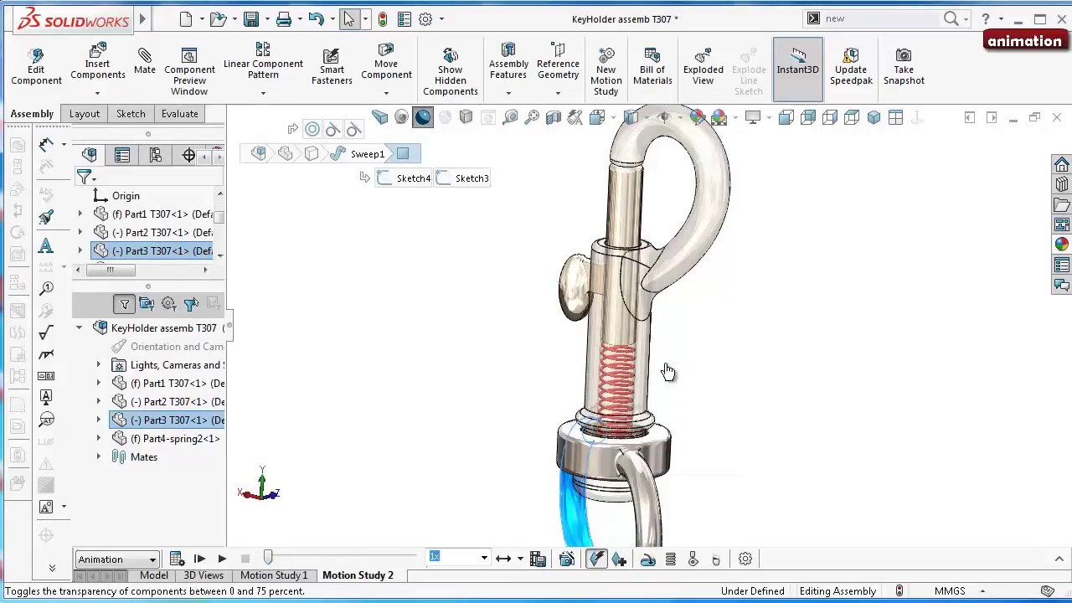
click(670, 281)
click(817, 179)
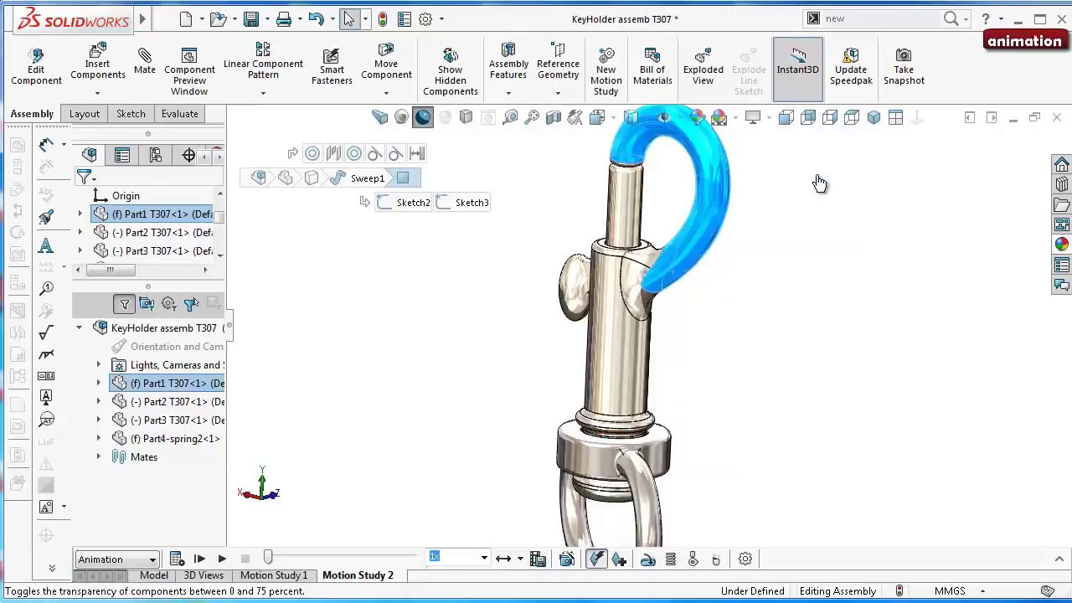
click(779, 337)
middle_drag(712, 368, 740, 319)
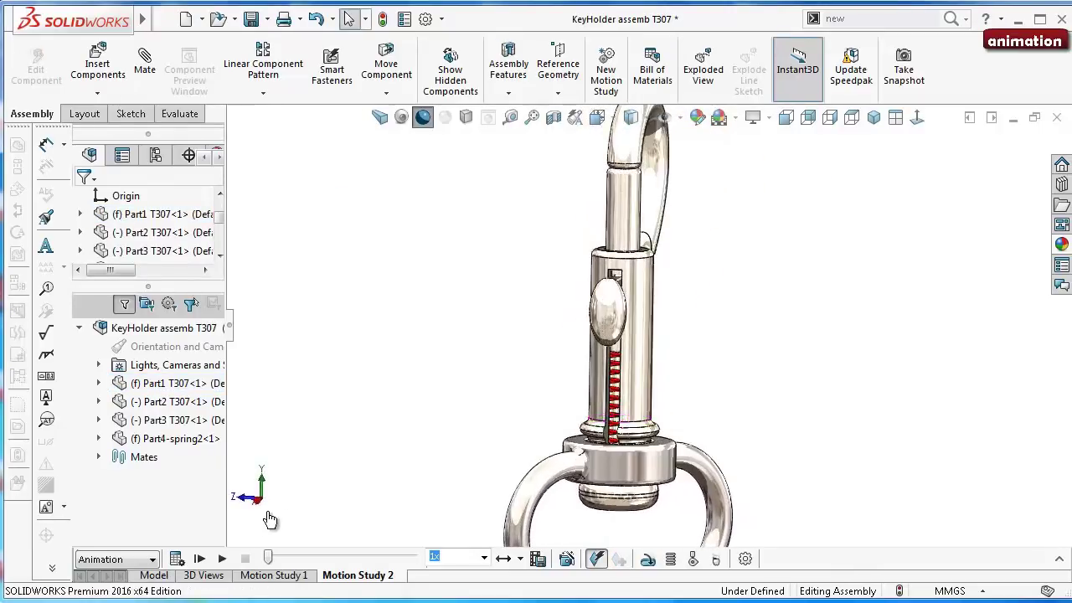
click(221, 559)
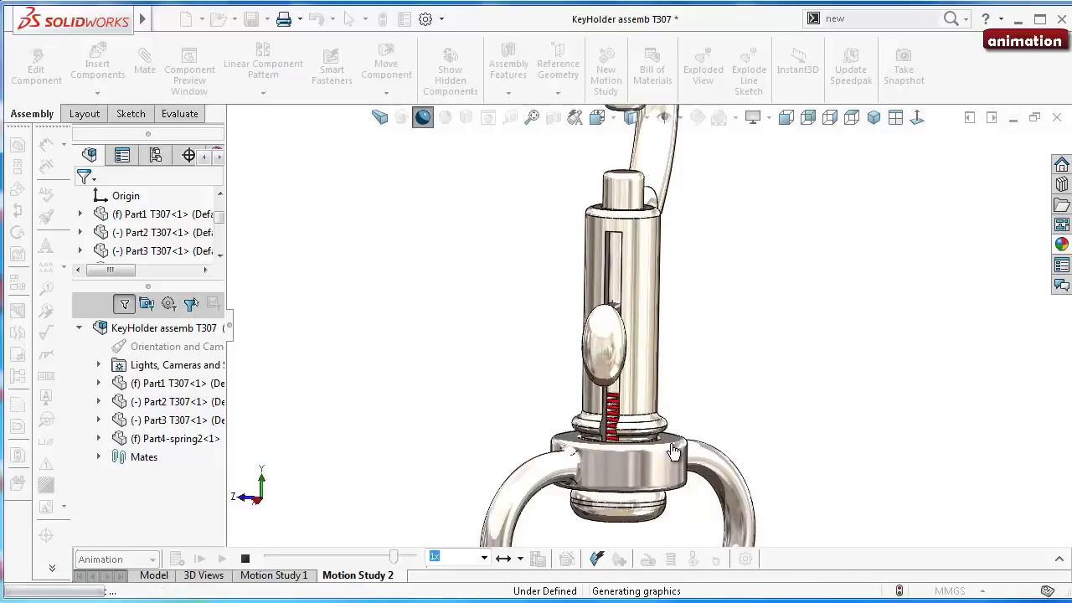
Step: Switch Motion Study 2 playback speed to 2x and replay the animation
click(484, 560)
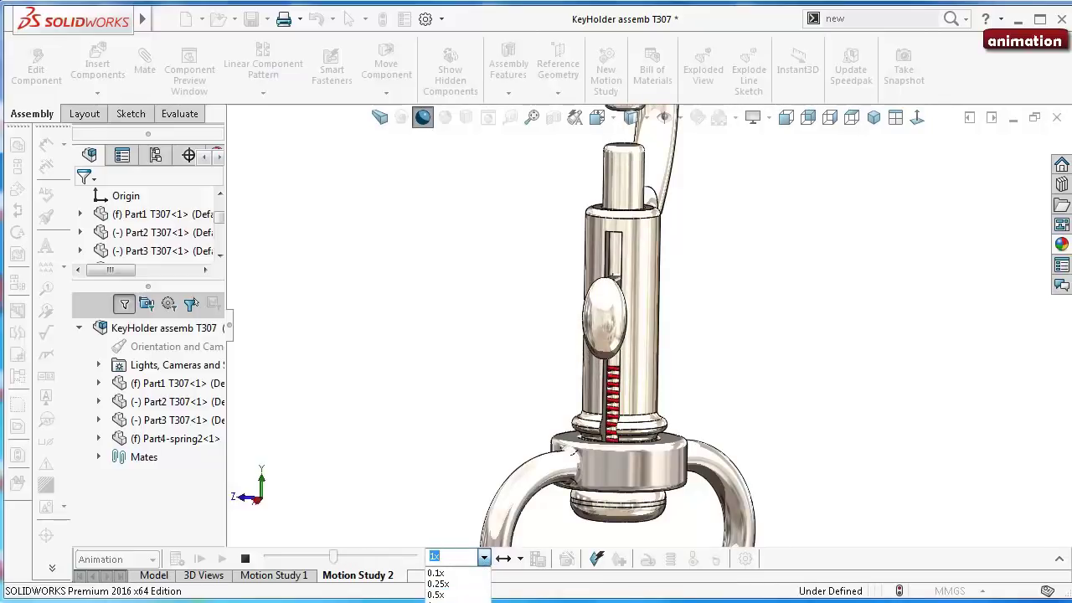
click(452, 602)
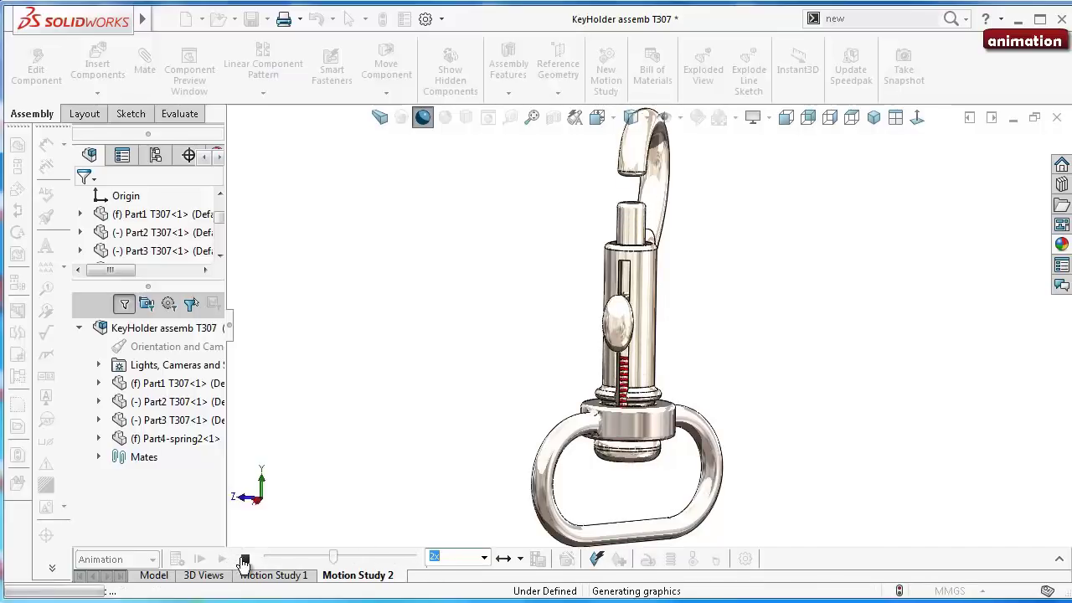
click(243, 560)
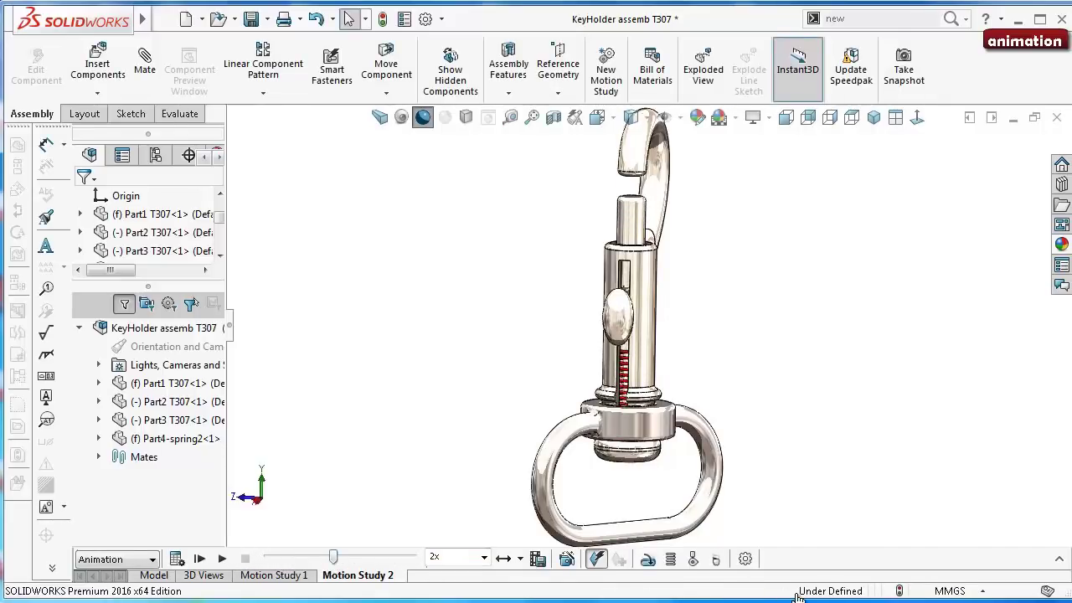
click(222, 559)
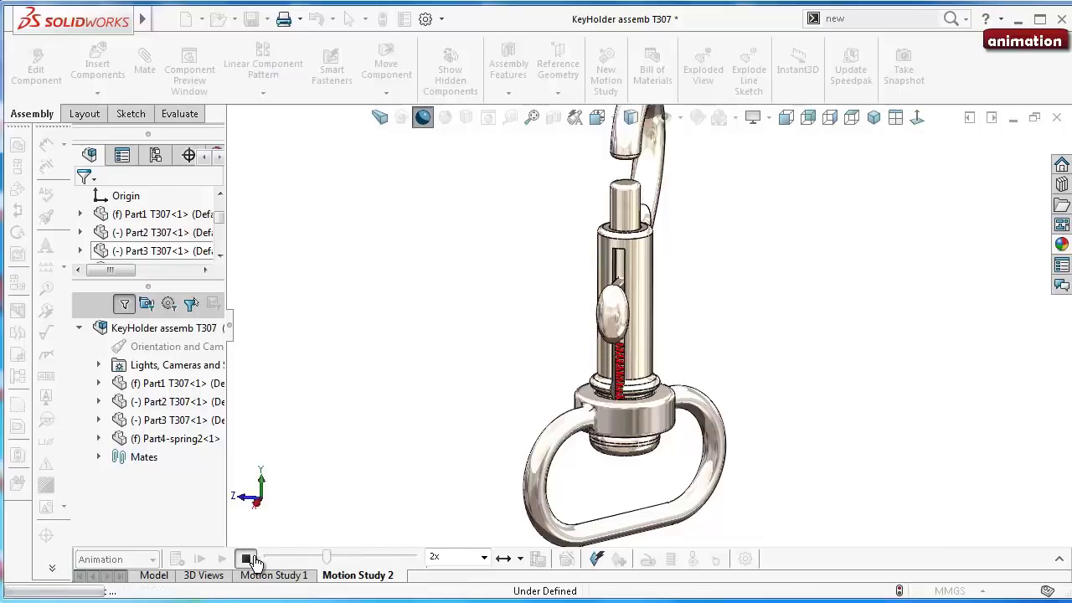
Step: Rewind Motion Study 2 to the start, play it briefly, then stop
click(248, 560)
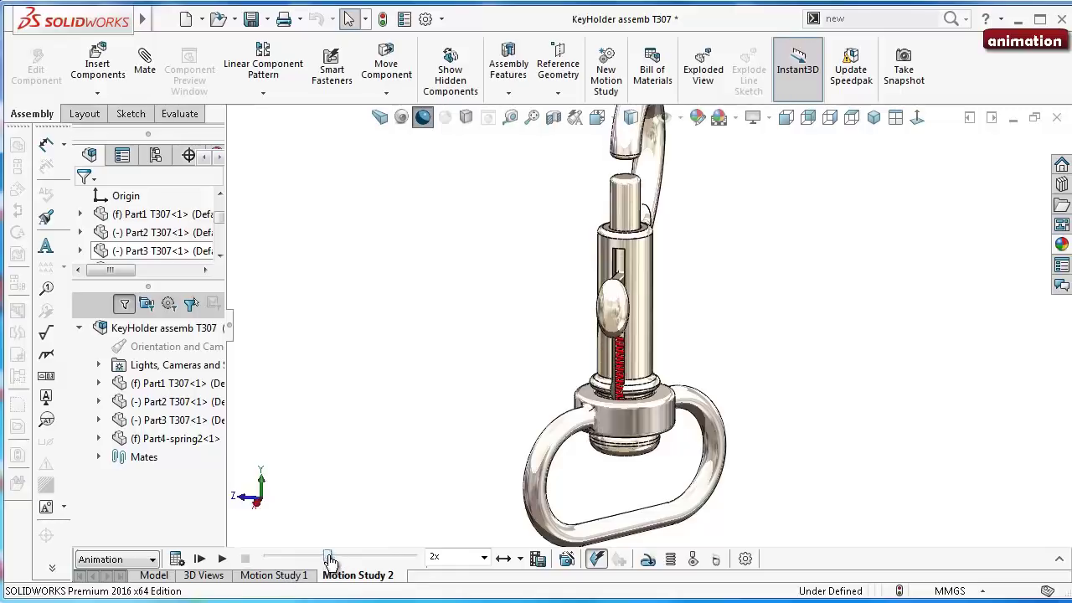
drag(329, 560, 264, 560)
click(223, 561)
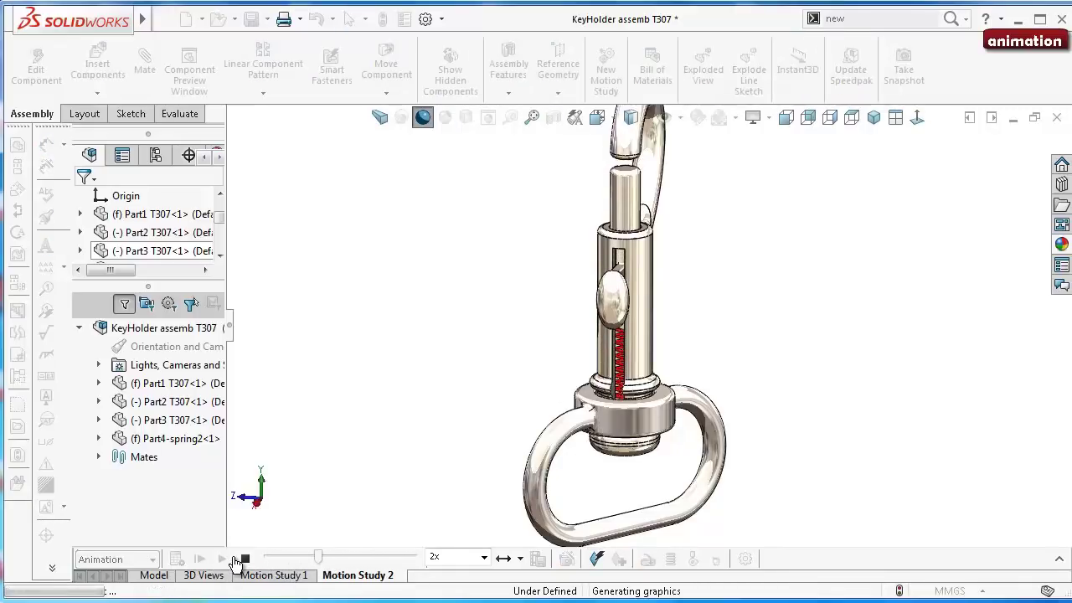
click(244, 560)
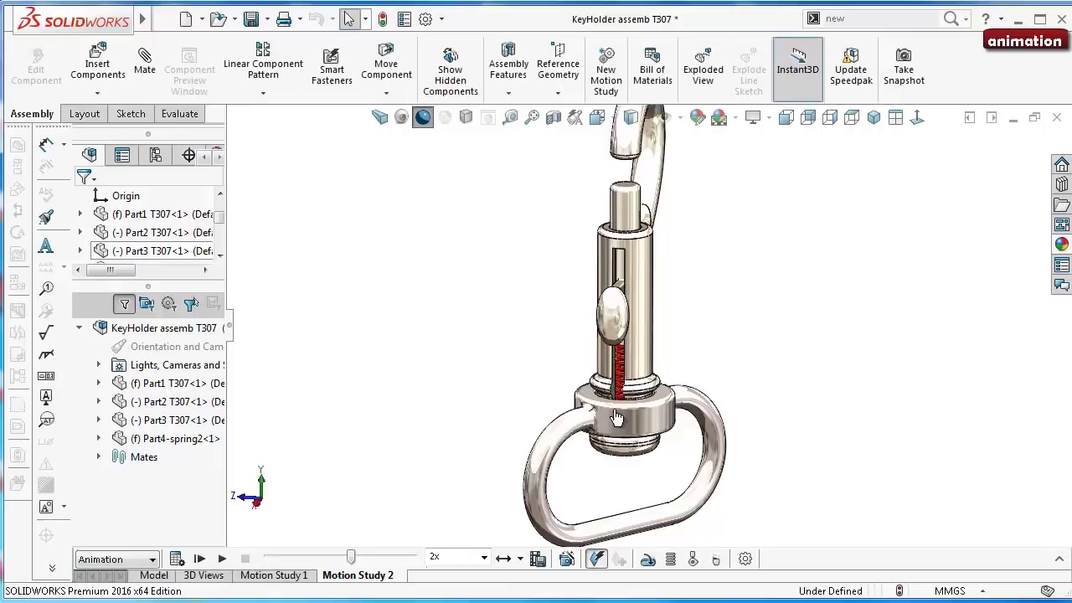
Step: Make barrel Part1 and collar Part3 transparent, then replay with the red spring visible
click(644, 367)
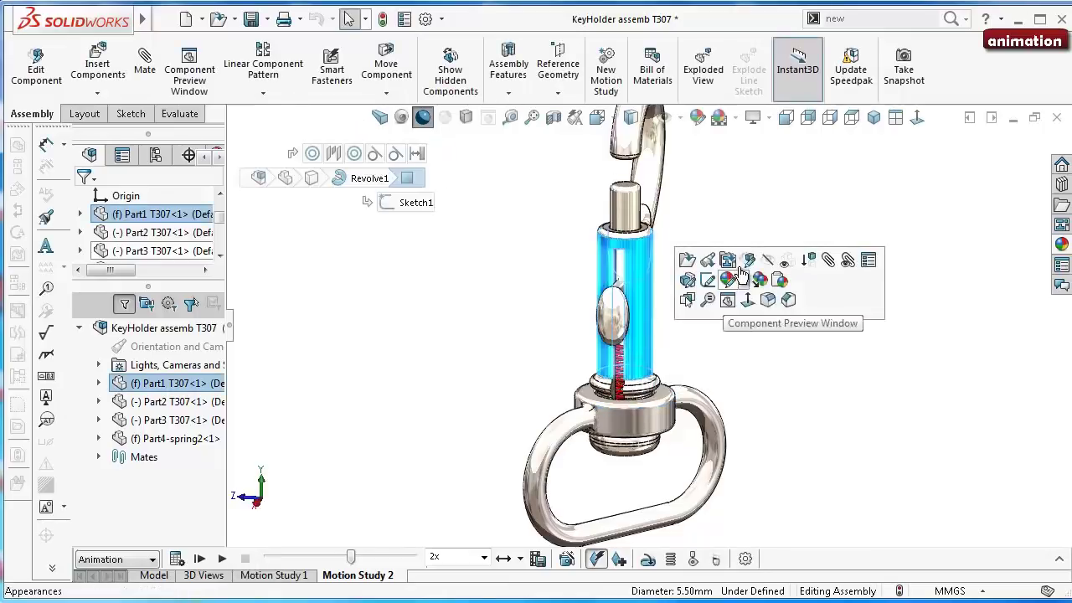
click(786, 262)
click(670, 416)
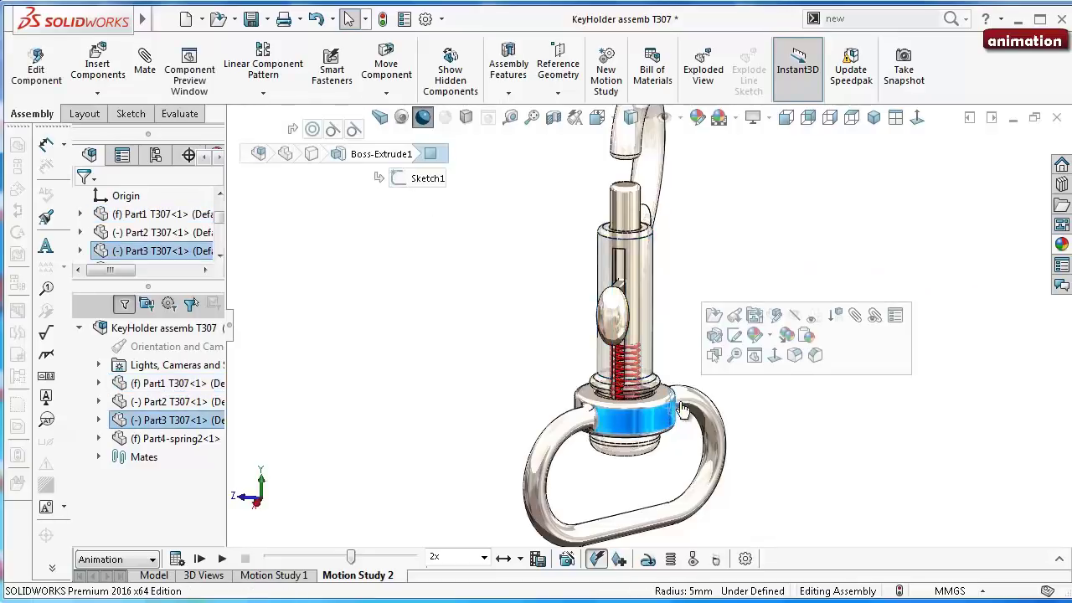
click(823, 317)
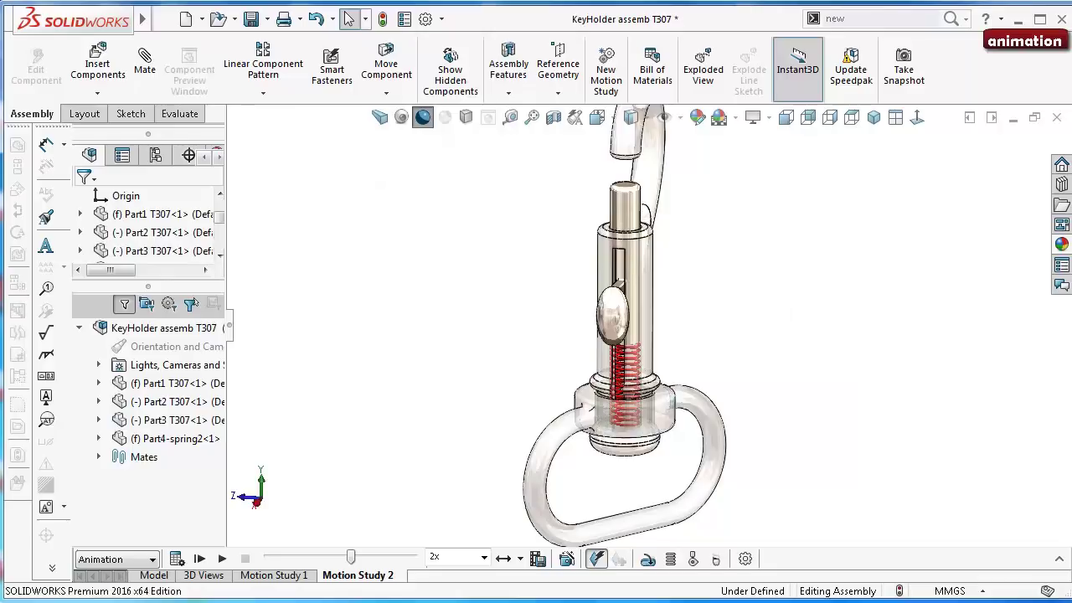
click(225, 558)
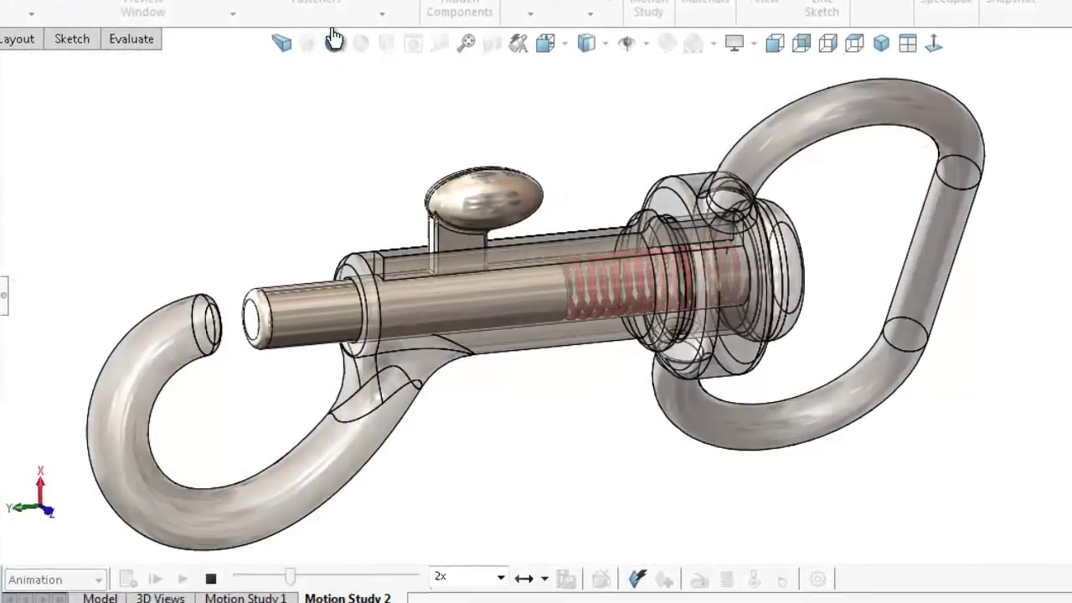
click(281, 42)
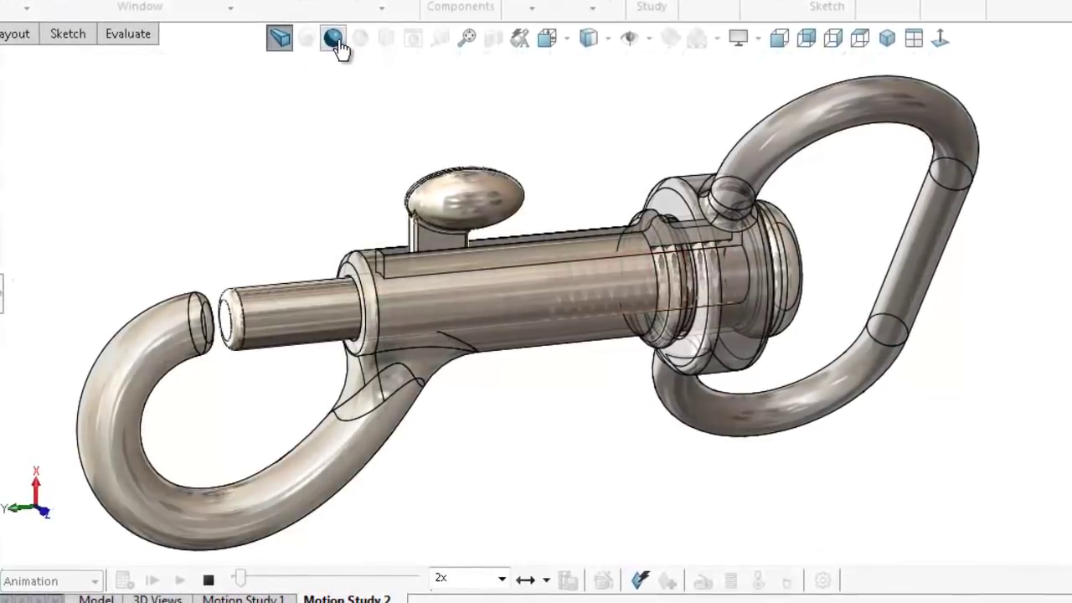
click(334, 39)
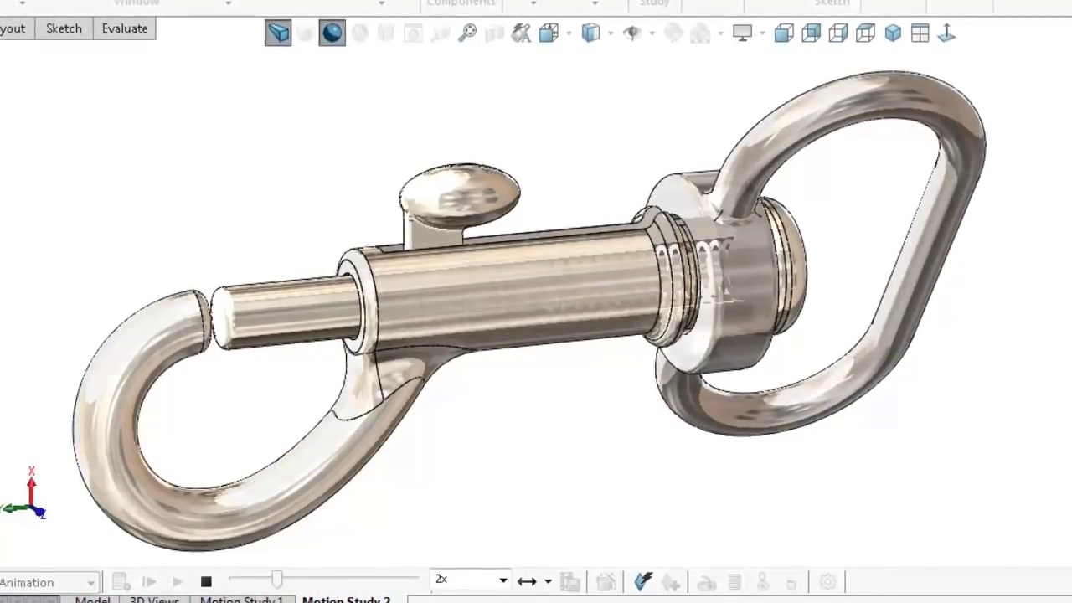